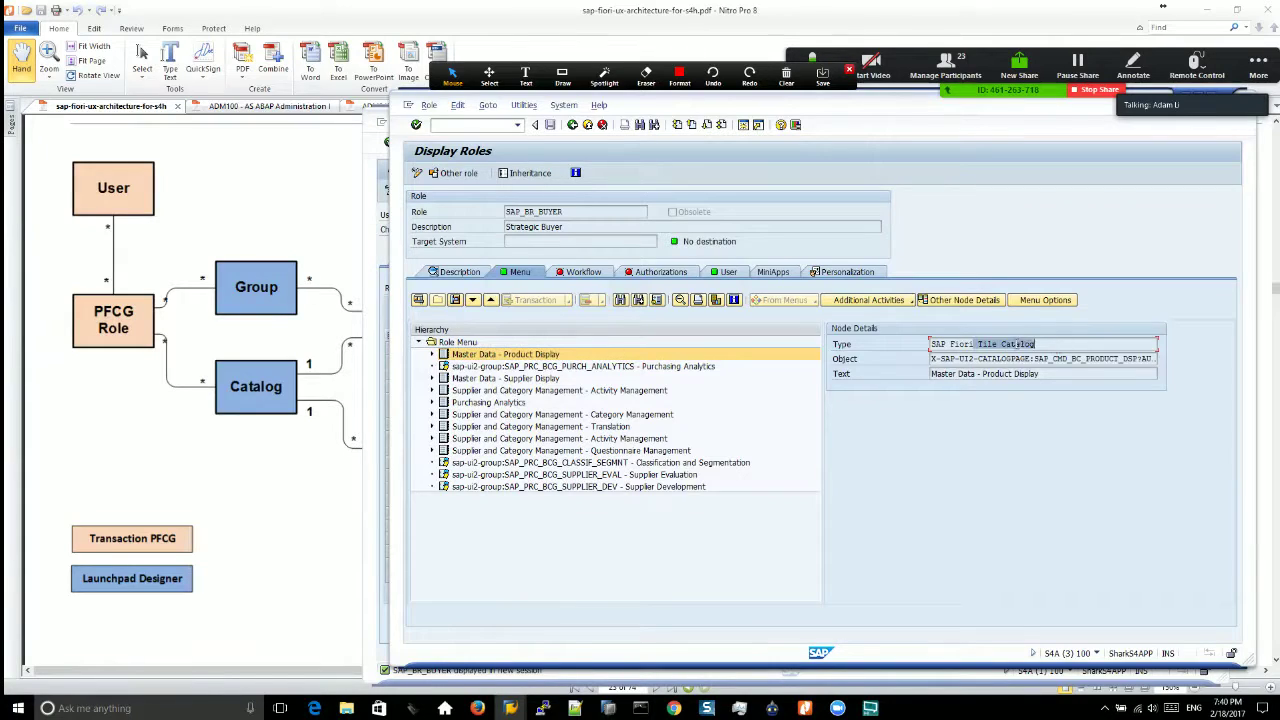
# Compare the SAP Fiori Tile Catalog node type with the Purchasing Analytics Tile Group node
pyautogui.tripleClick(951, 343)
pyautogui.click(1000, 344)
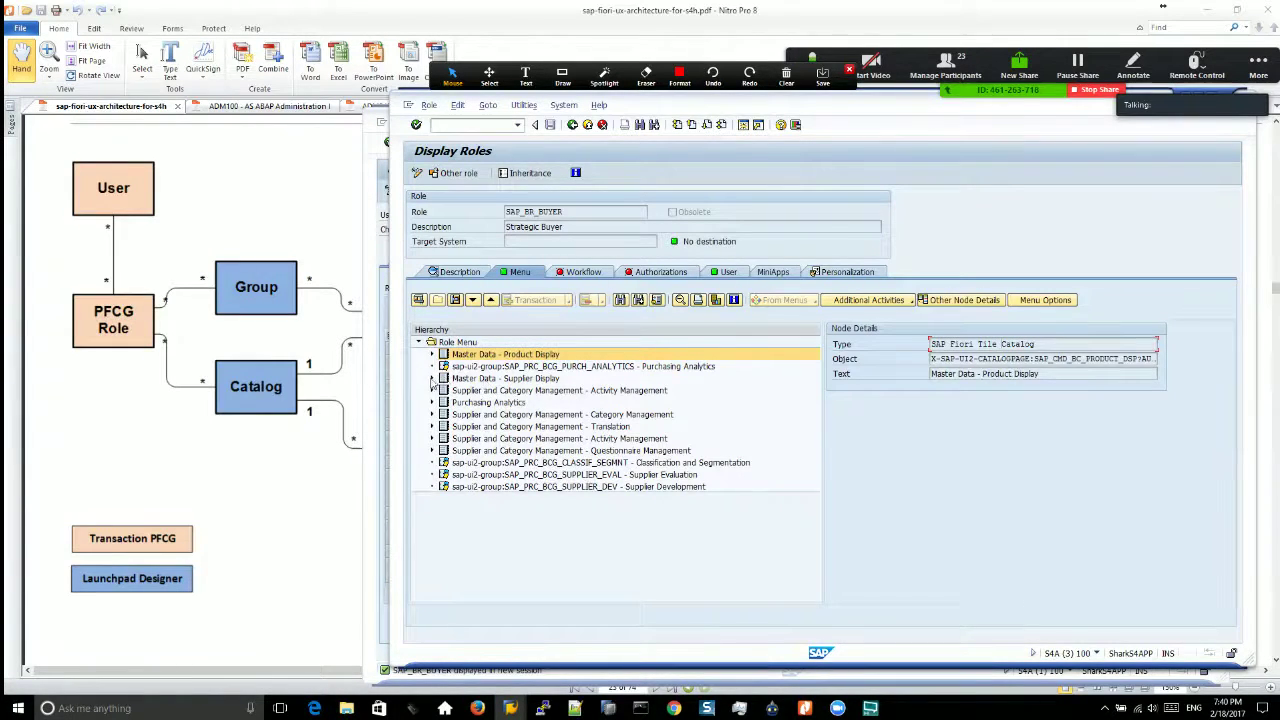
pyautogui.click(467, 366)
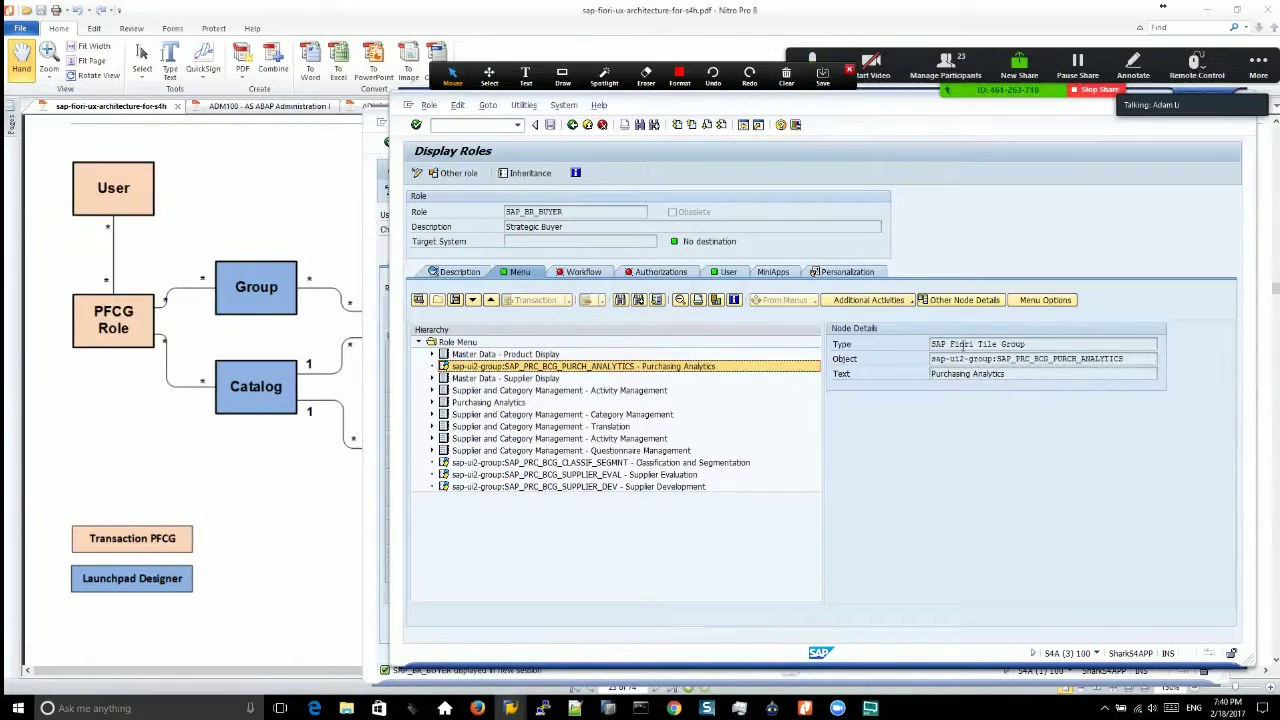
pyautogui.hotkey('shift', 'End')
pyautogui.press('End')
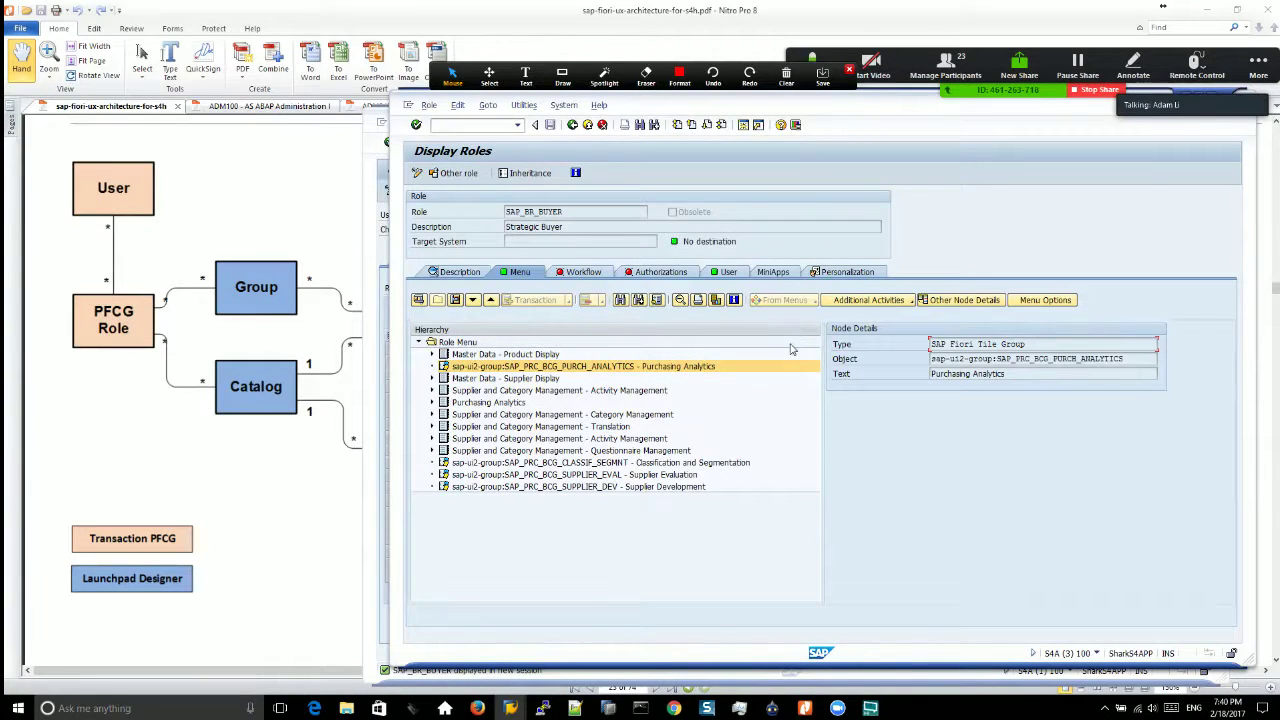
pyautogui.click(256, 192)
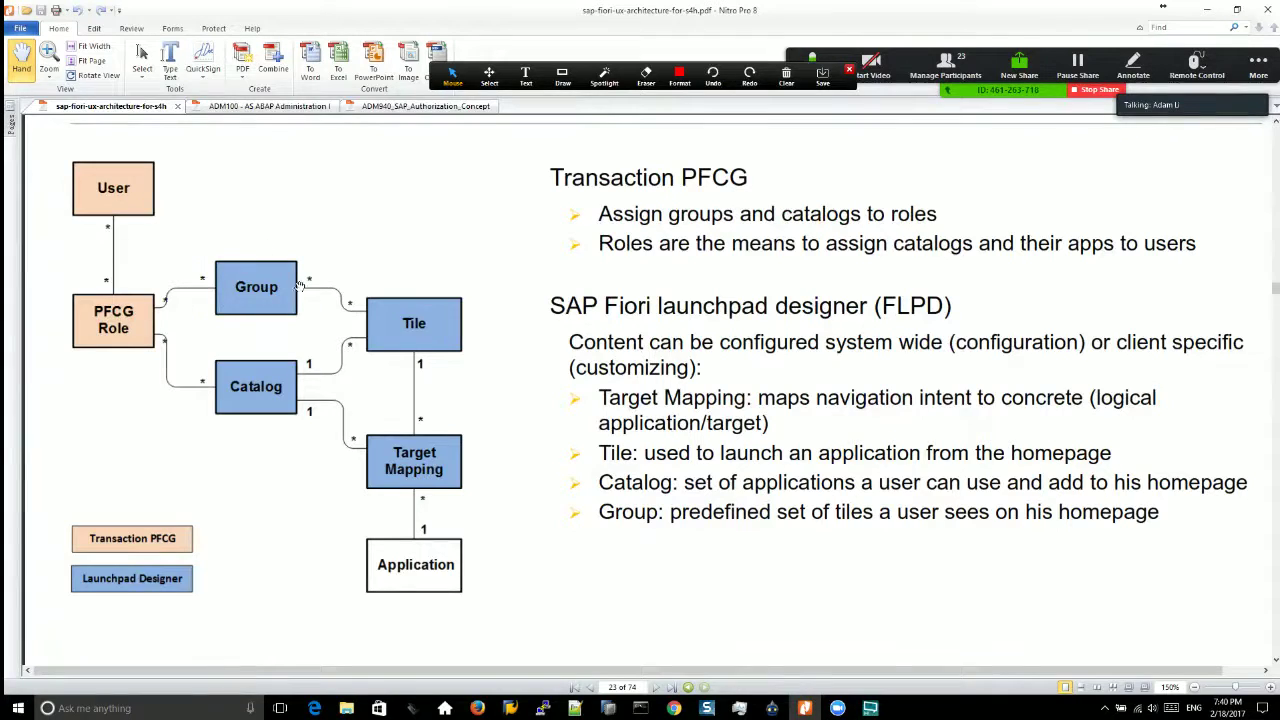
# Check the Master Data - Product Display catalog against the Purchasing Analytics tile group details
pyautogui.hotkey('alt', 'Tab')
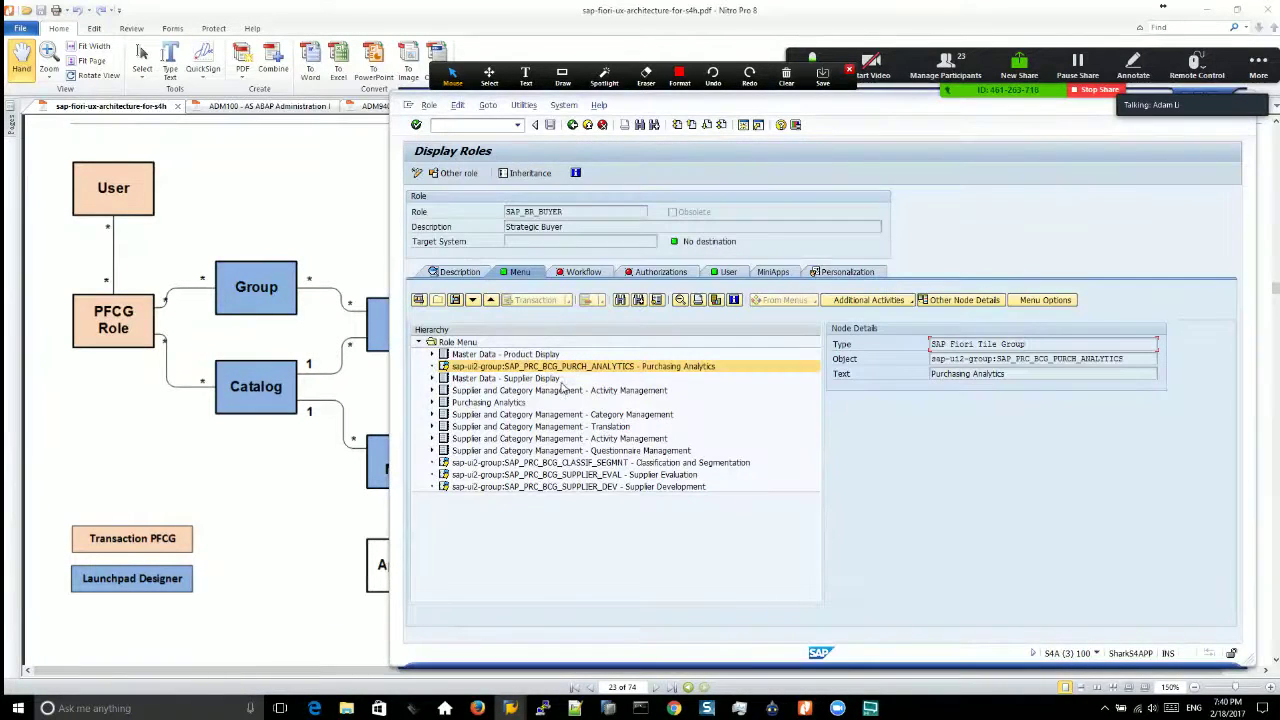
pyautogui.click(522, 355)
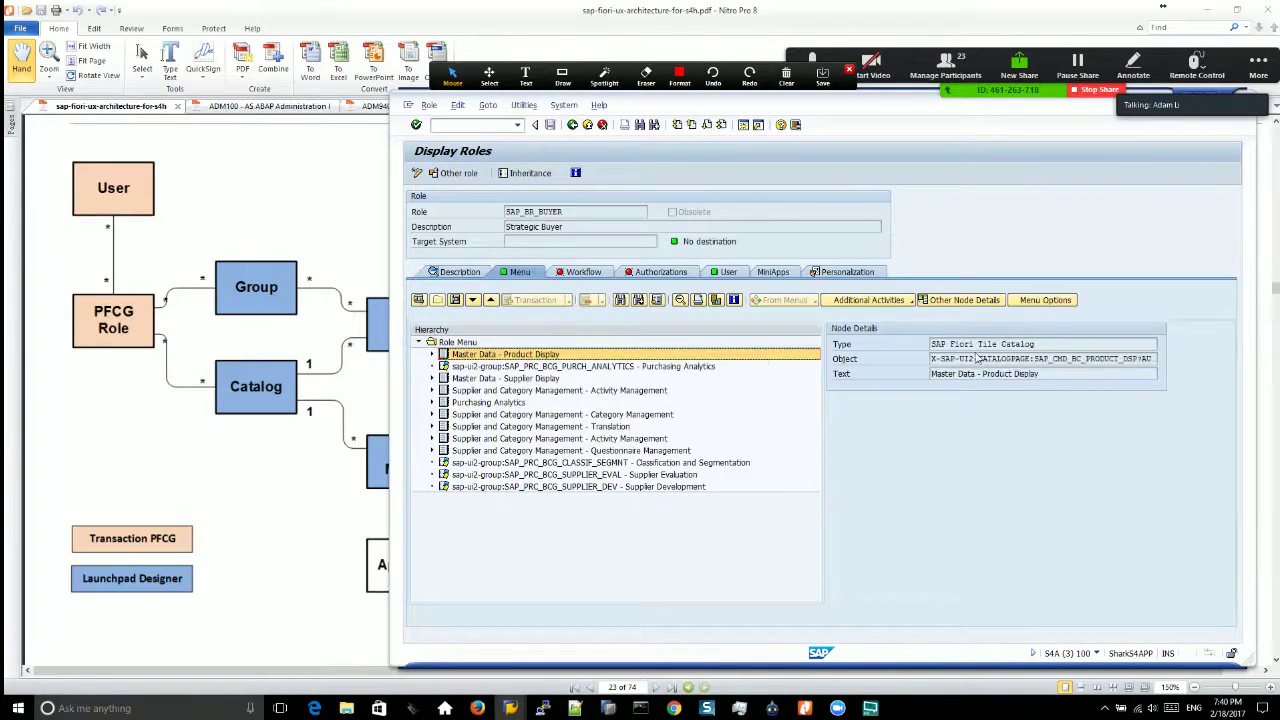
pyautogui.click(543, 366)
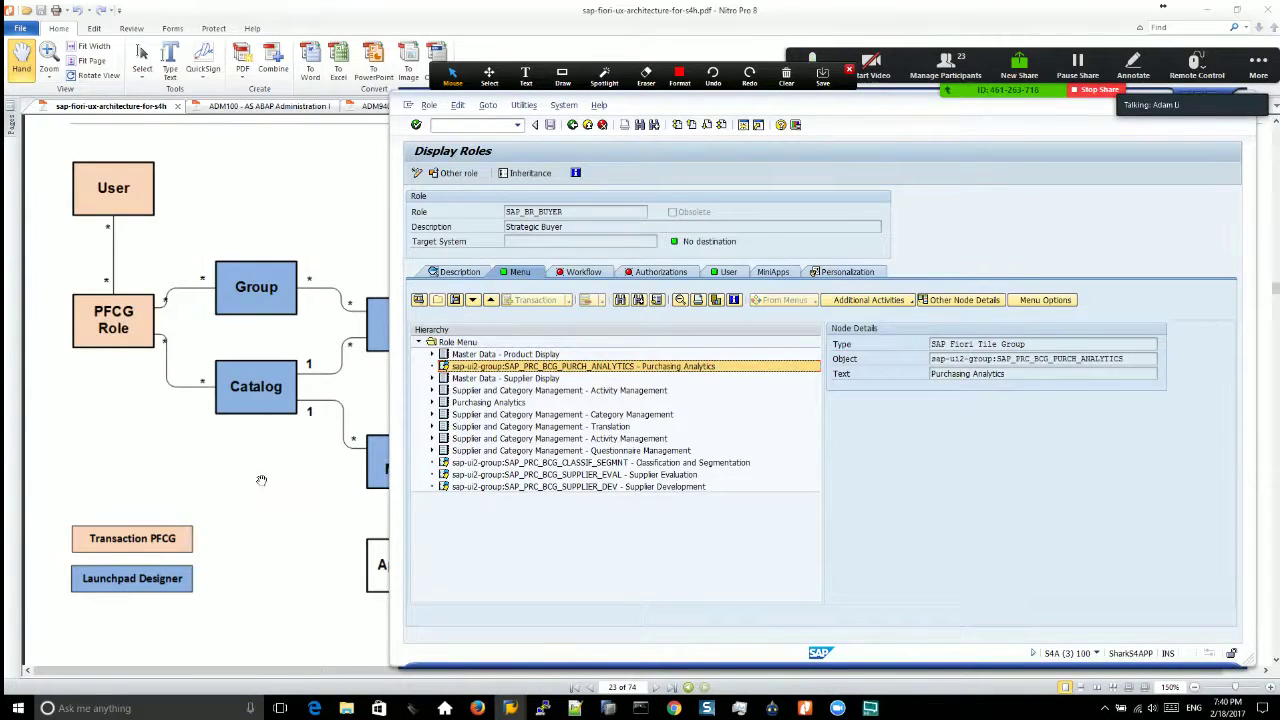
pyautogui.click(289, 462)
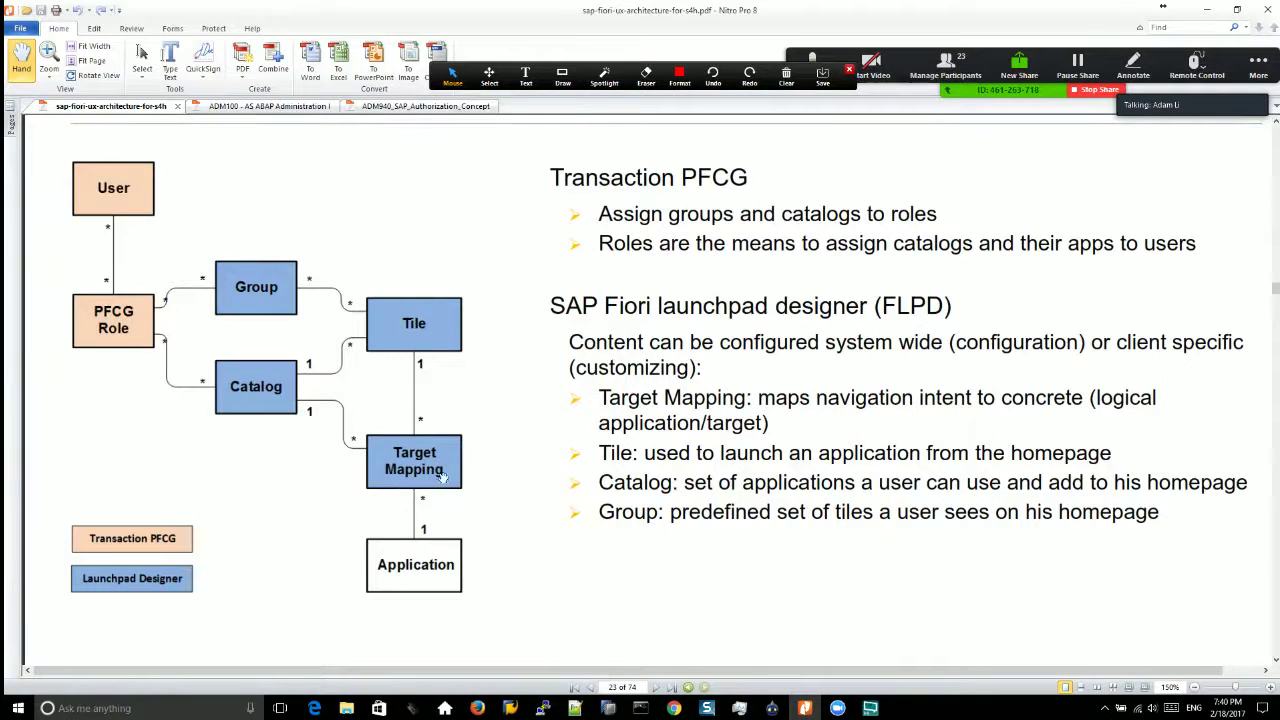
# Show the Supplier and Category Management - Activity Management node as an SAP Fiori Tile Catalog
pyautogui.hotkey('alt', 'Tab')
pyautogui.click(497, 392)
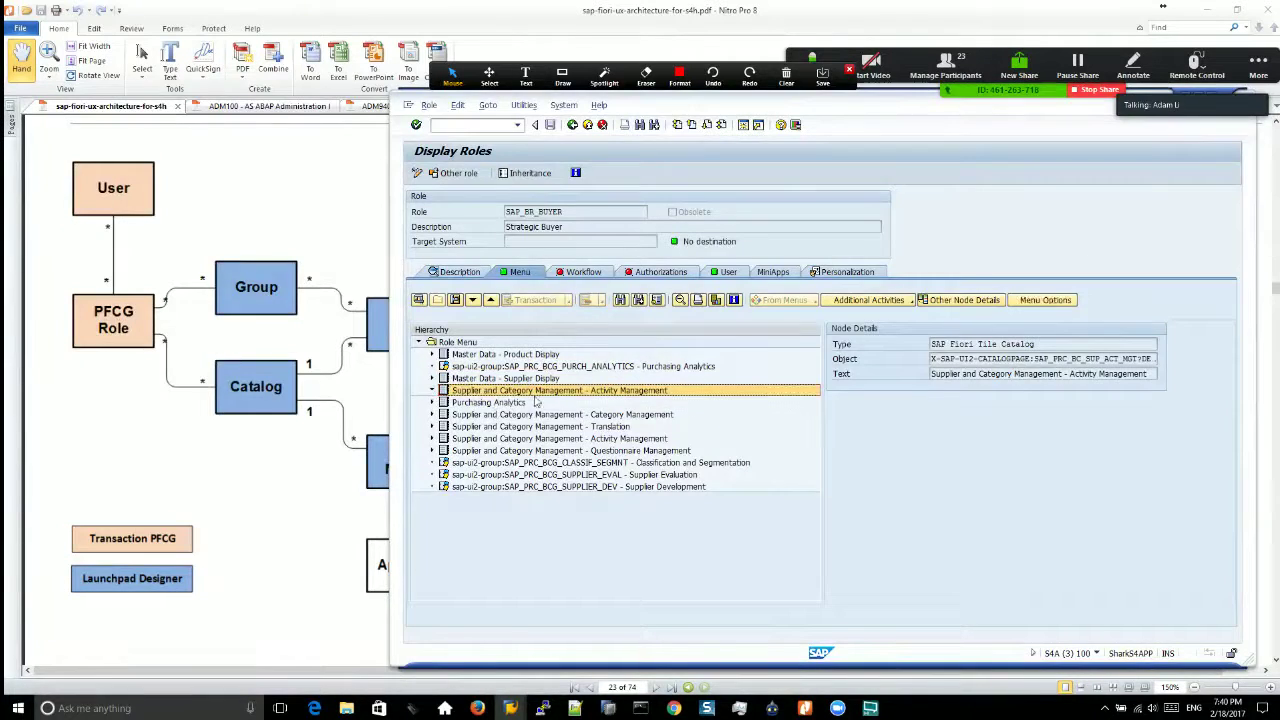
pyautogui.hotkey('alt', 'Tab')
pyautogui.hotkey('alt', 'Tab')
pyautogui.click(515, 400)
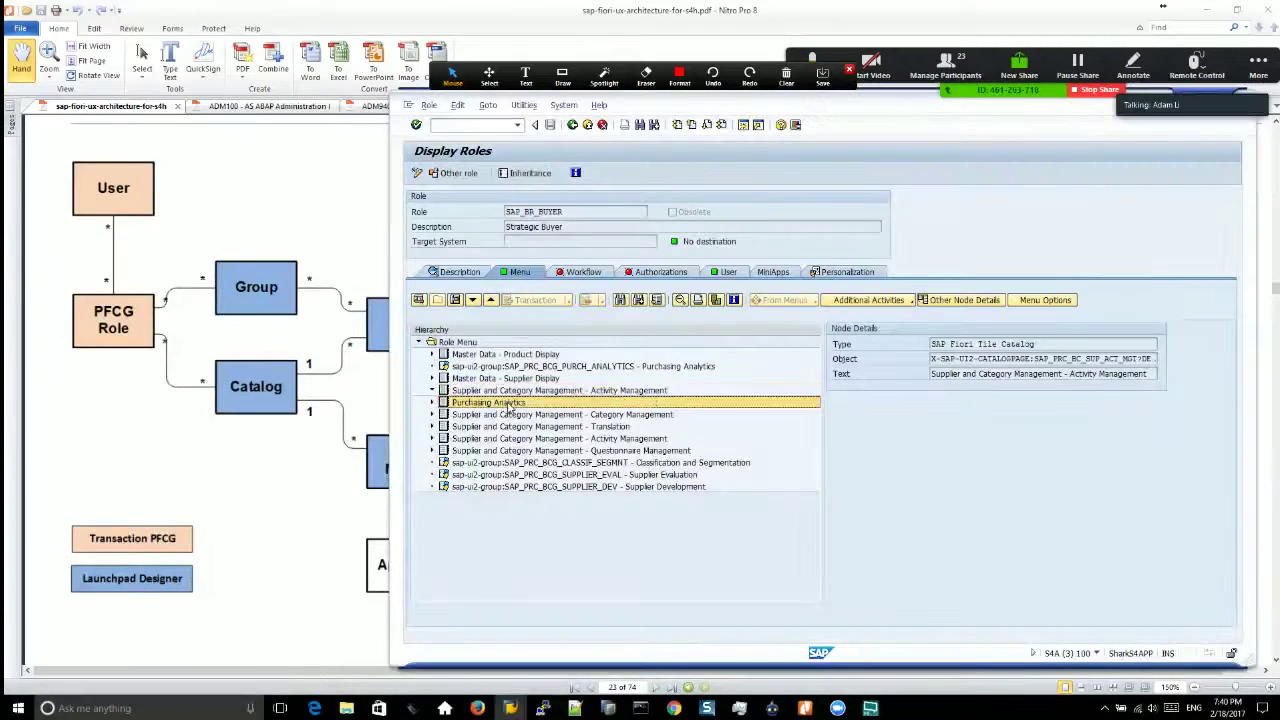
pyautogui.click(516, 390)
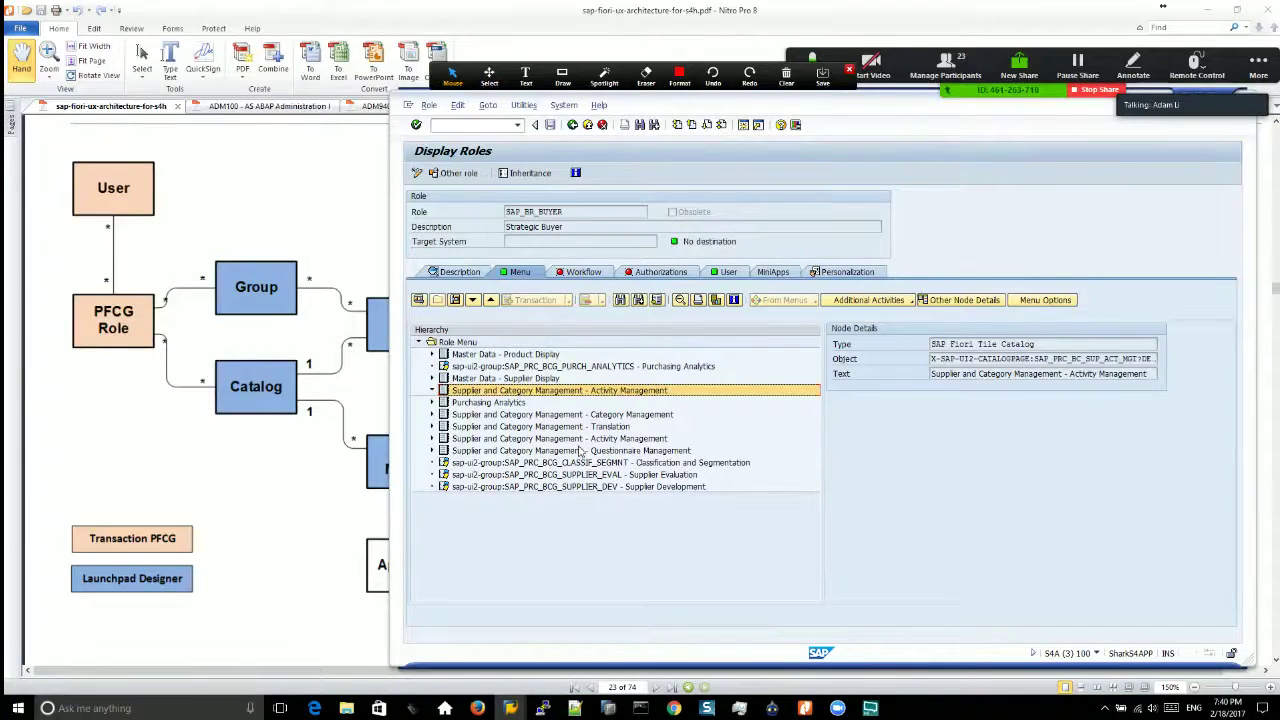
# Bring up the Launchpad Designer catalog page in Firefox and select its address
pyautogui.click(675, 708)
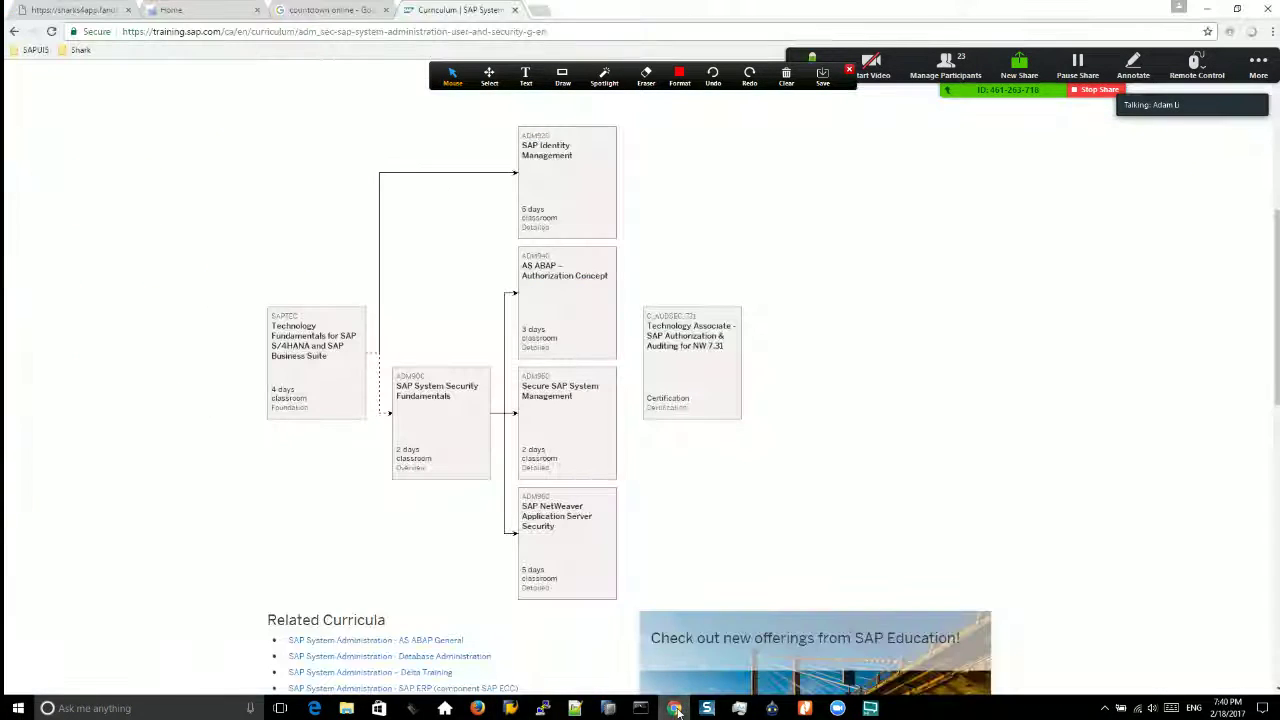
pyautogui.click(675, 708)
pyautogui.click(477, 708)
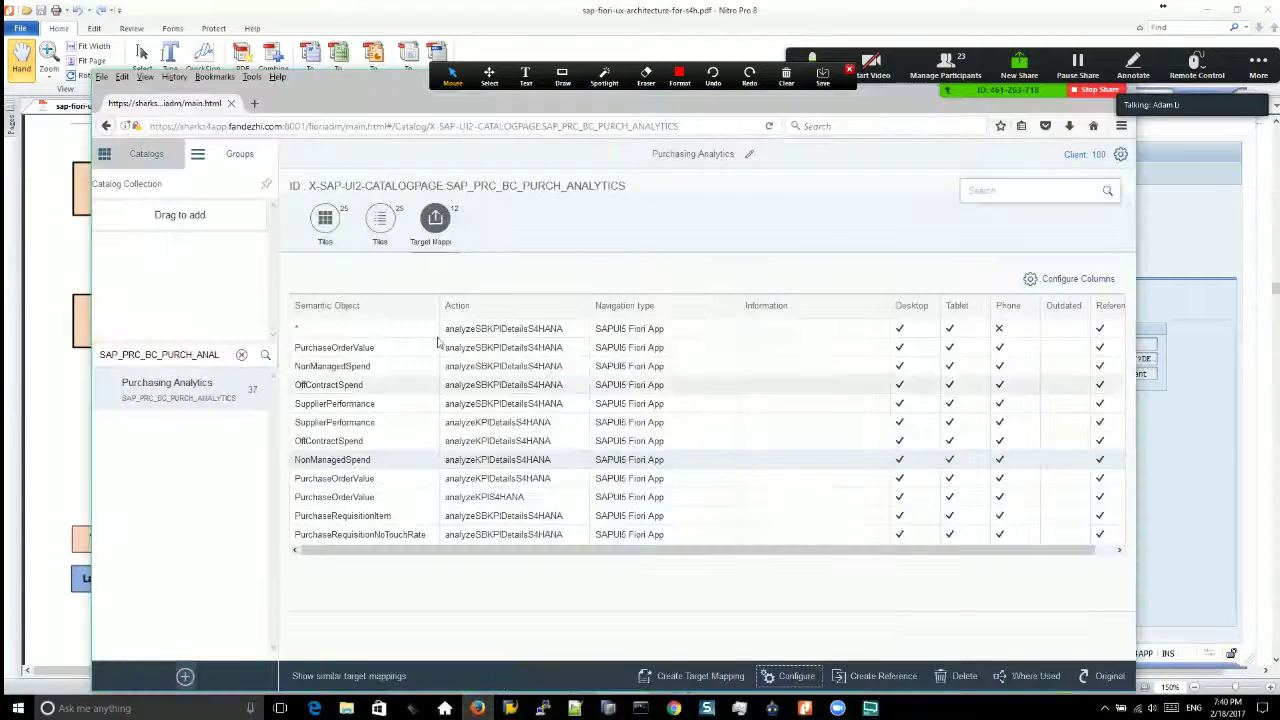
pyautogui.click(357, 127)
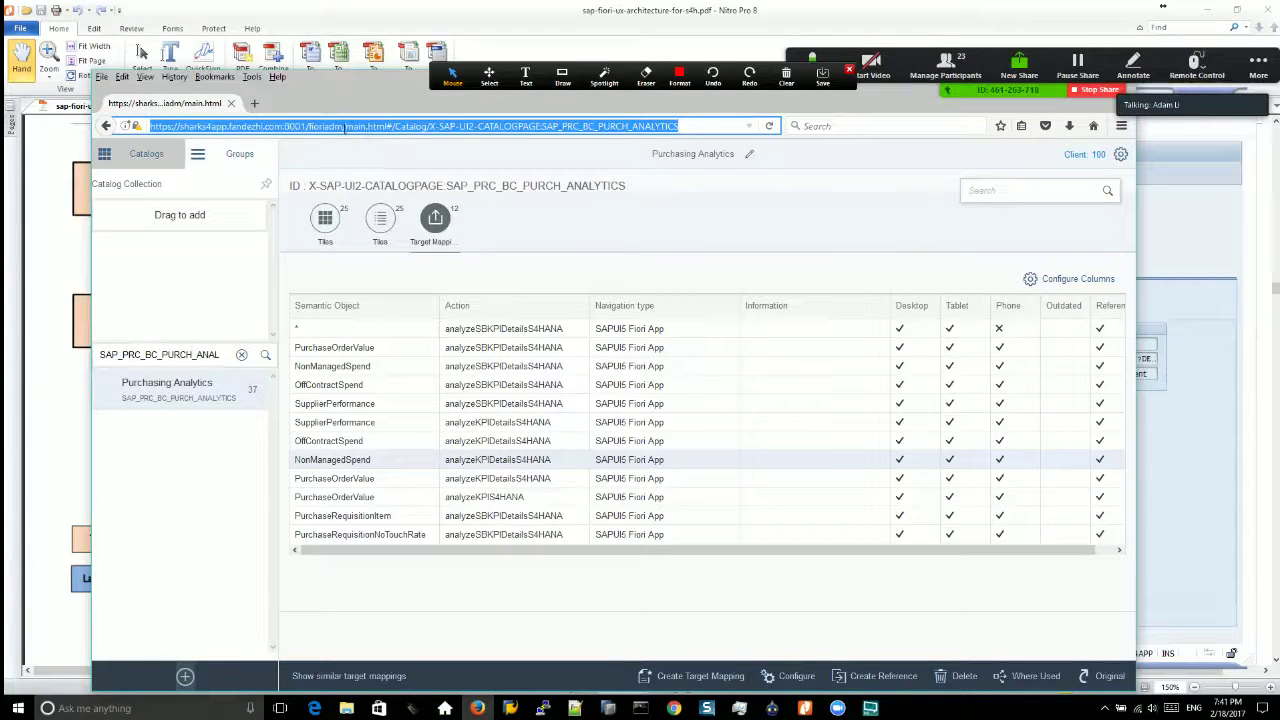
pyautogui.click(344, 127)
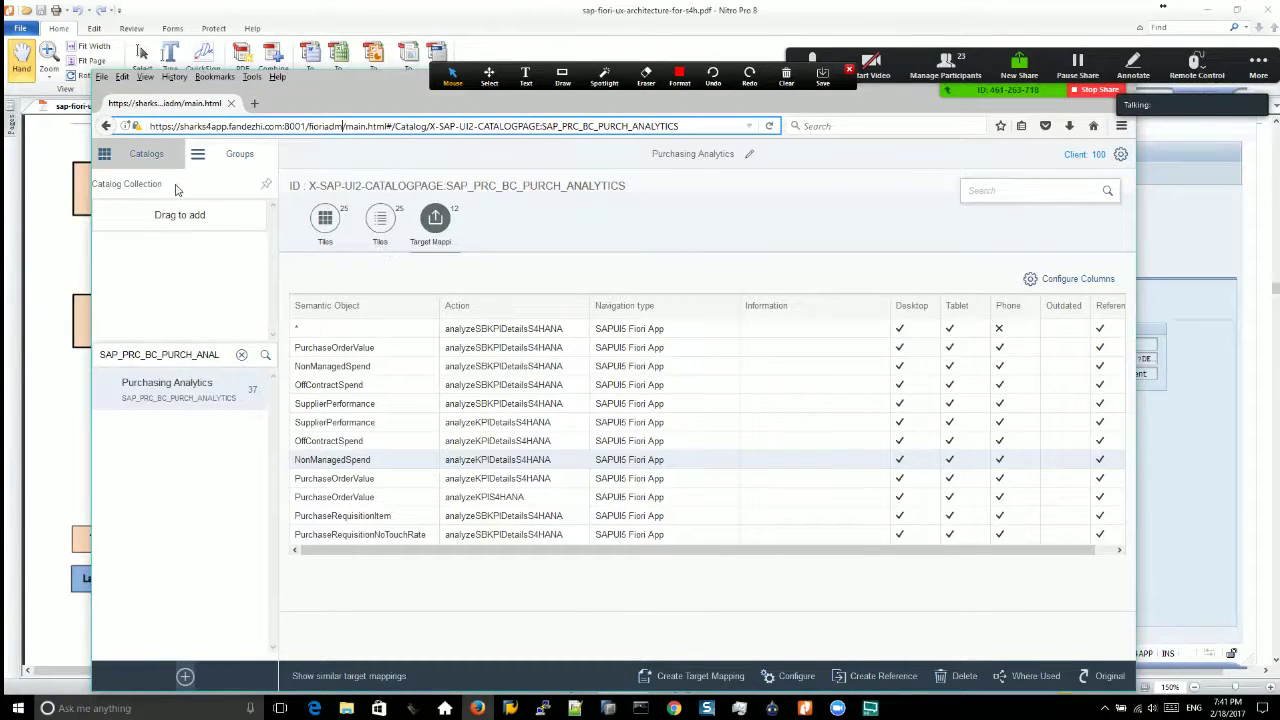
# Select the group ID SAP_PRC_BCG_PURCH_ANALYTICS in PFCG's Object field
pyautogui.hotkey('alt', 'Tab')
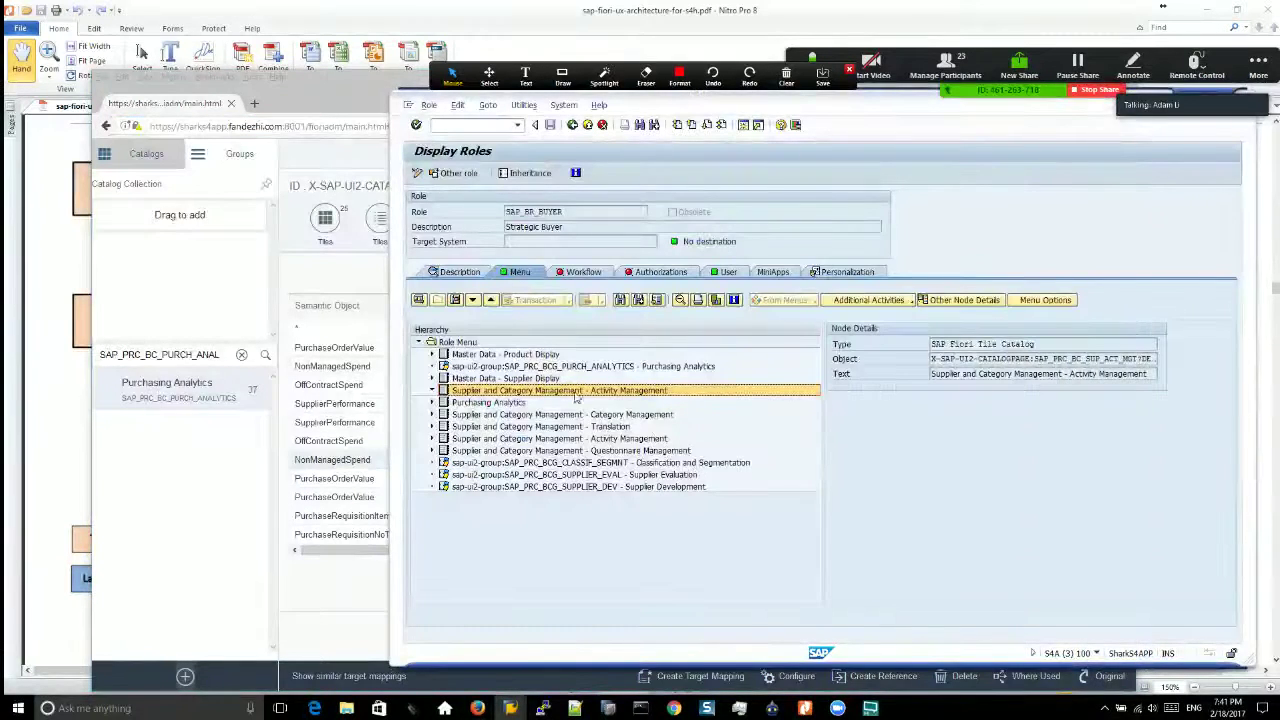
pyautogui.click(553, 367)
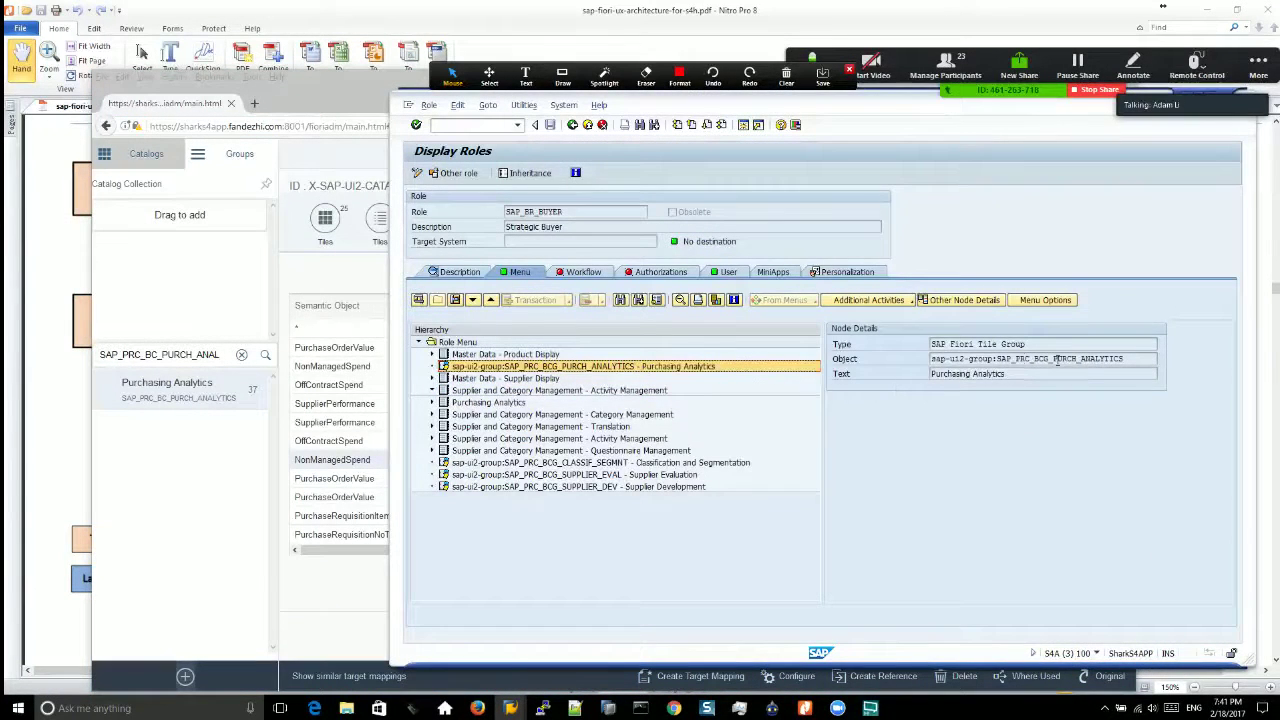
pyautogui.moveTo(999, 360); pyautogui.dragTo(1112, 359)
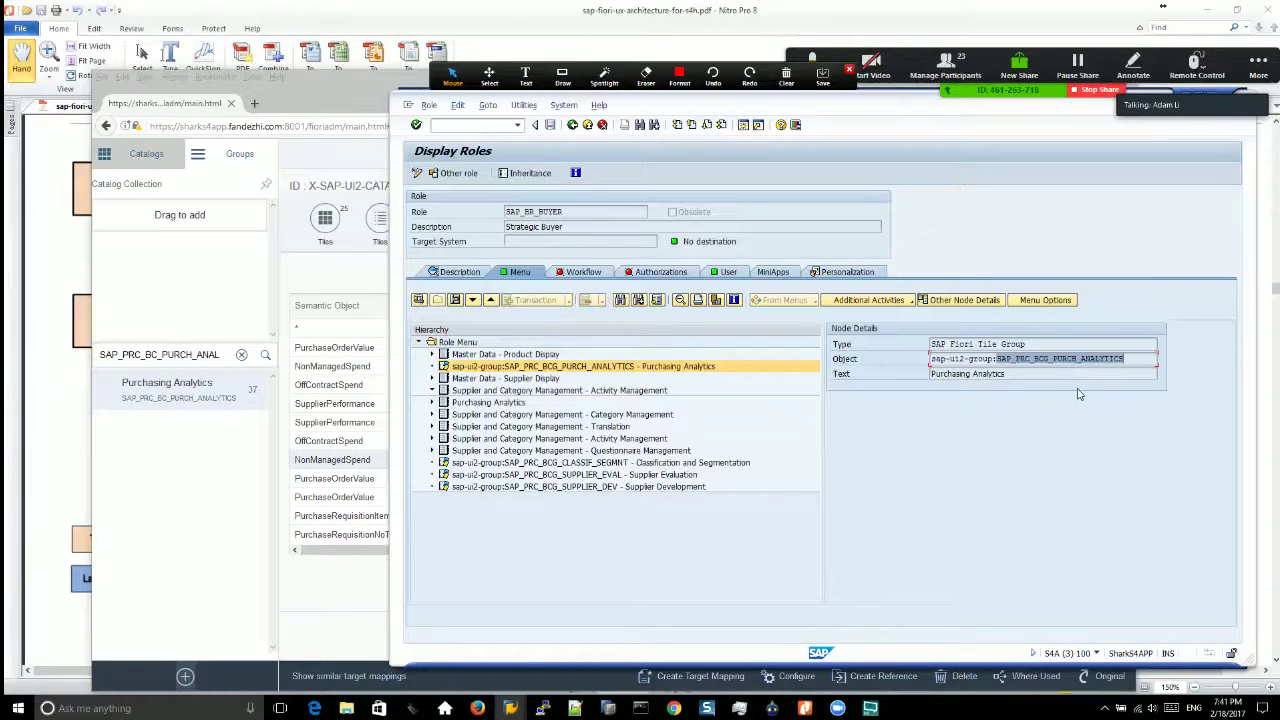
# Select the catalog part at the end of the Launchpad Designer address
pyautogui.hotkey('alt', 'Tab')
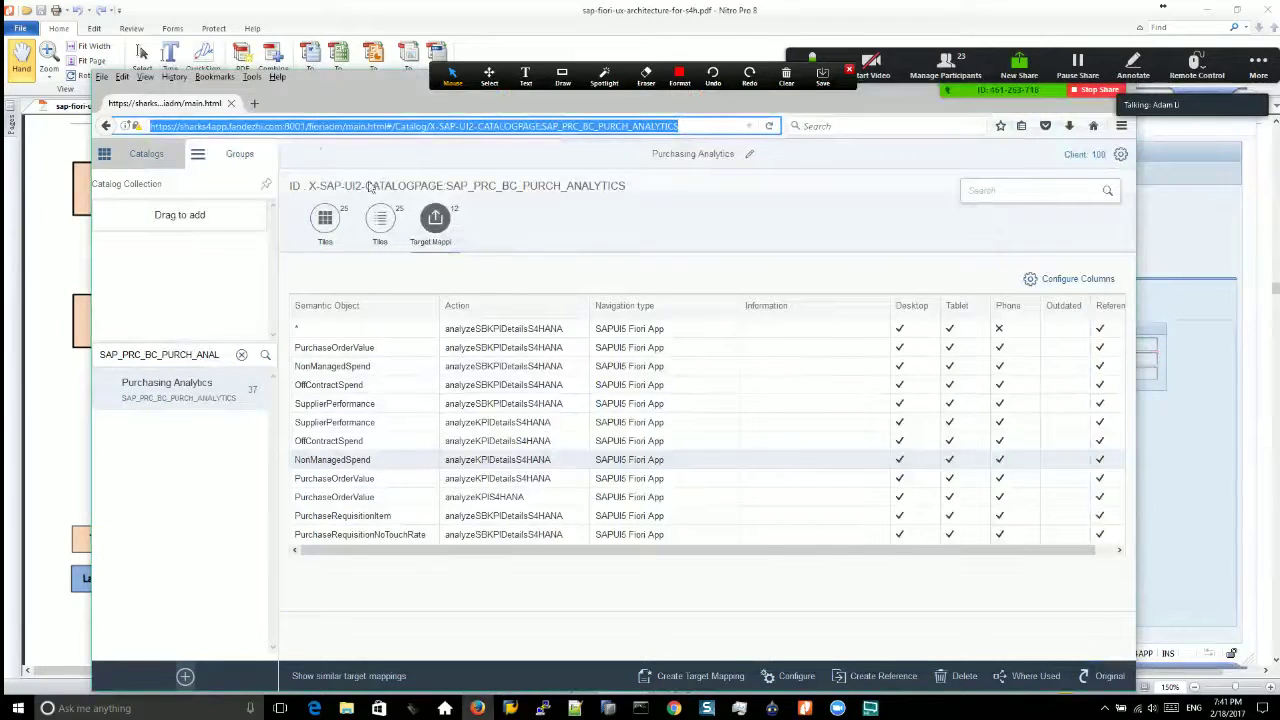
pyautogui.click(325, 126)
pyautogui.moveTo(309, 126); pyautogui.dragTo(775, 163)
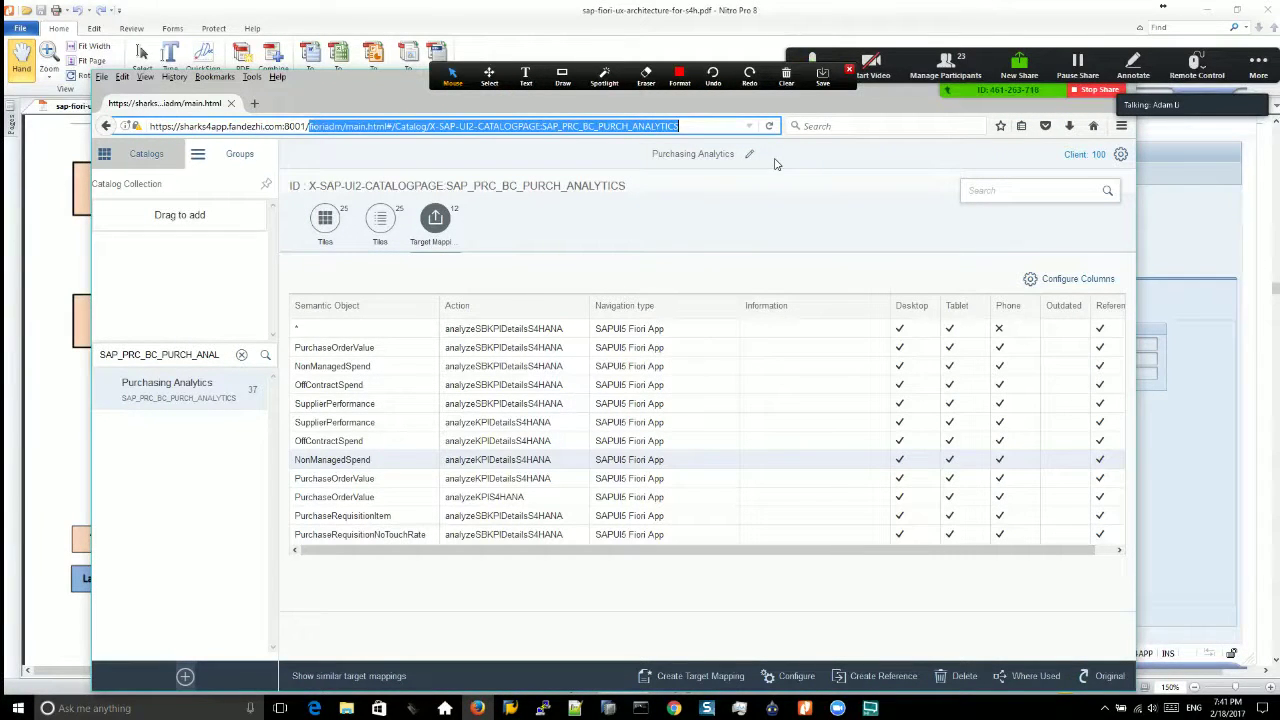
pyautogui.click(396, 126)
pyautogui.moveTo(392, 126); pyautogui.dragTo(787, 152)
# Load the designer start page without the catalog and log on with the password
pyautogui.press('Delete')
pyautogui.press('Return')
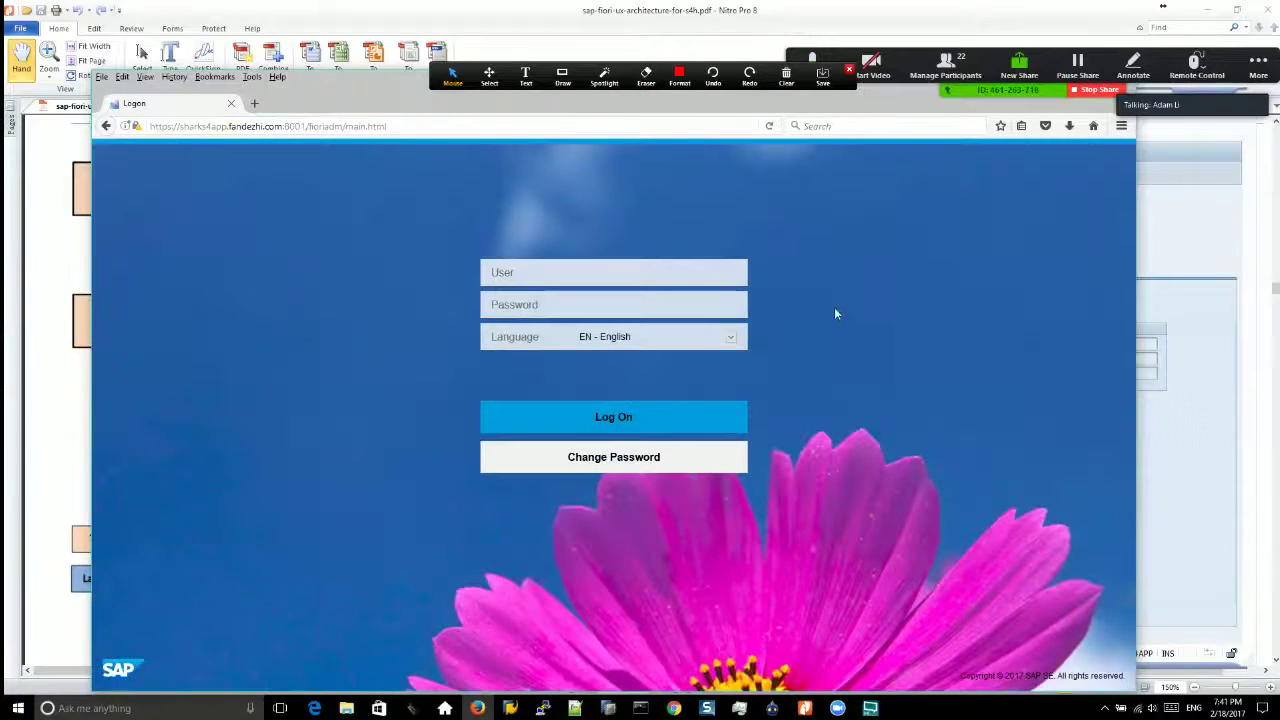
pyautogui.write('********')
pyautogui.press('Return')
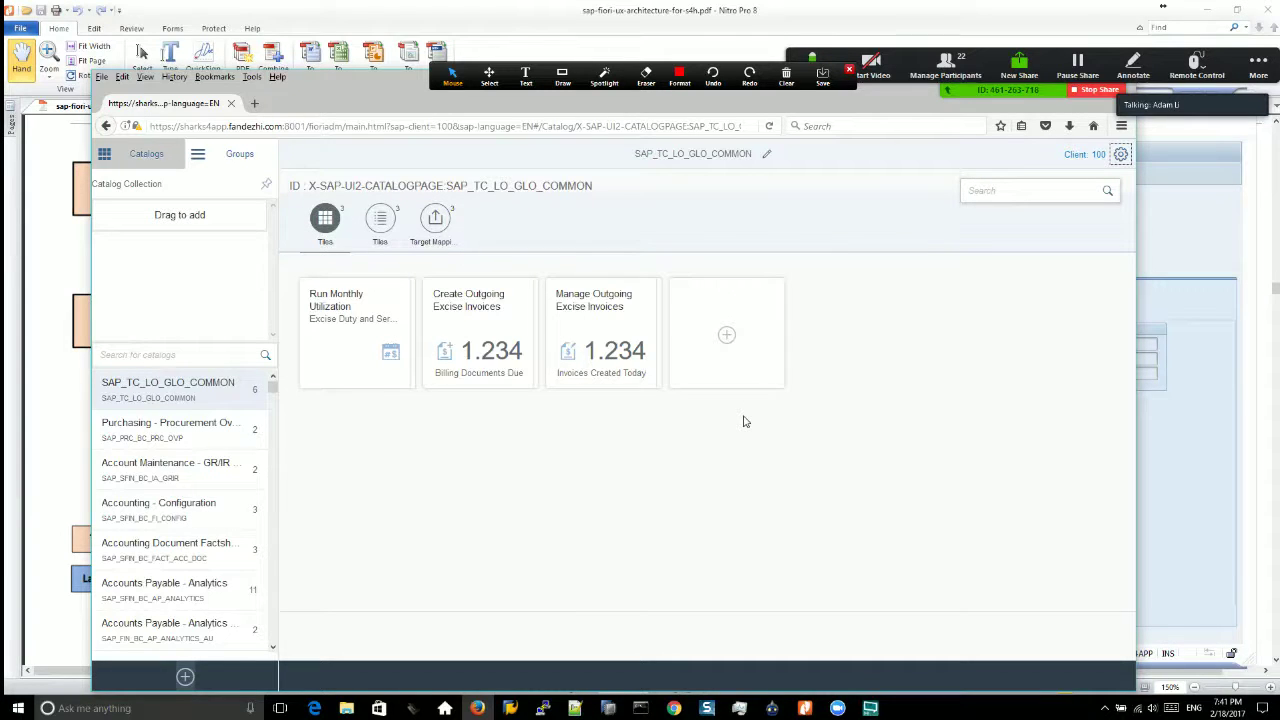
pyautogui.moveTo(386, 97); pyautogui.dragTo(389, 51)
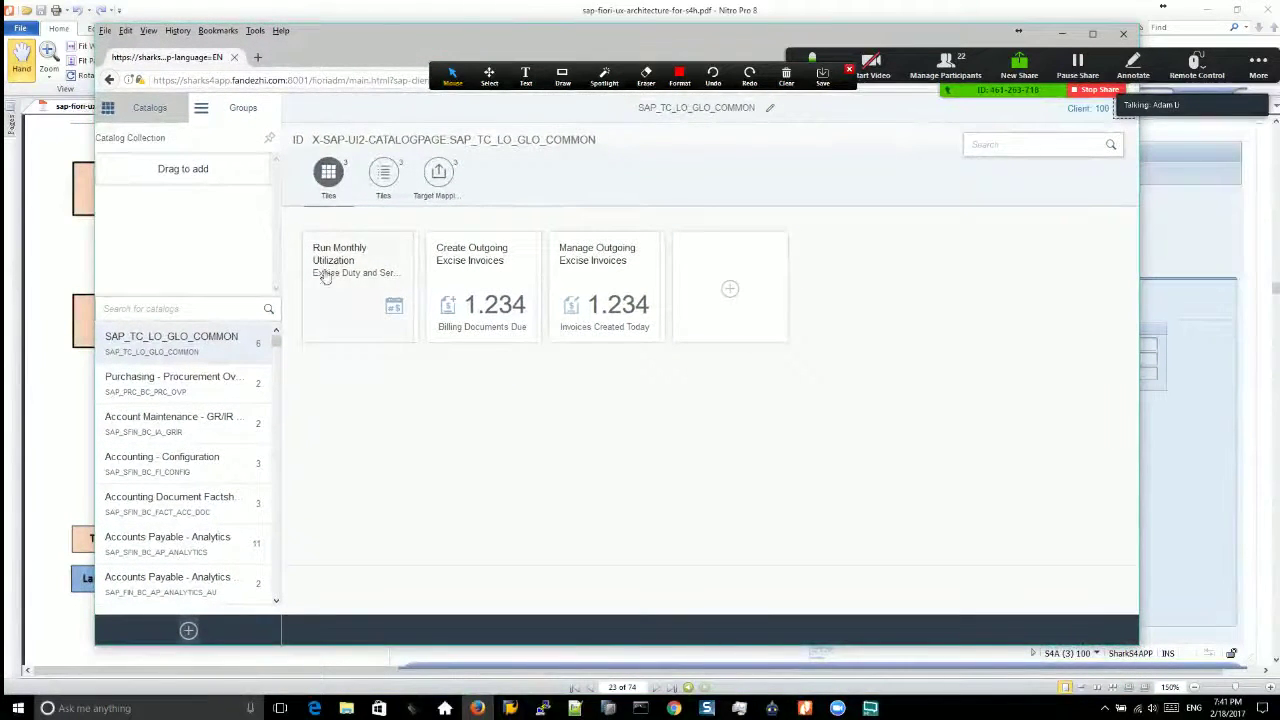
# Select the Purchasing Analytics group ID SAP_PRC_BCG_PURCH_ANALYTICS in PFCG for copying
pyautogui.hotkey('alt', 'Tab')
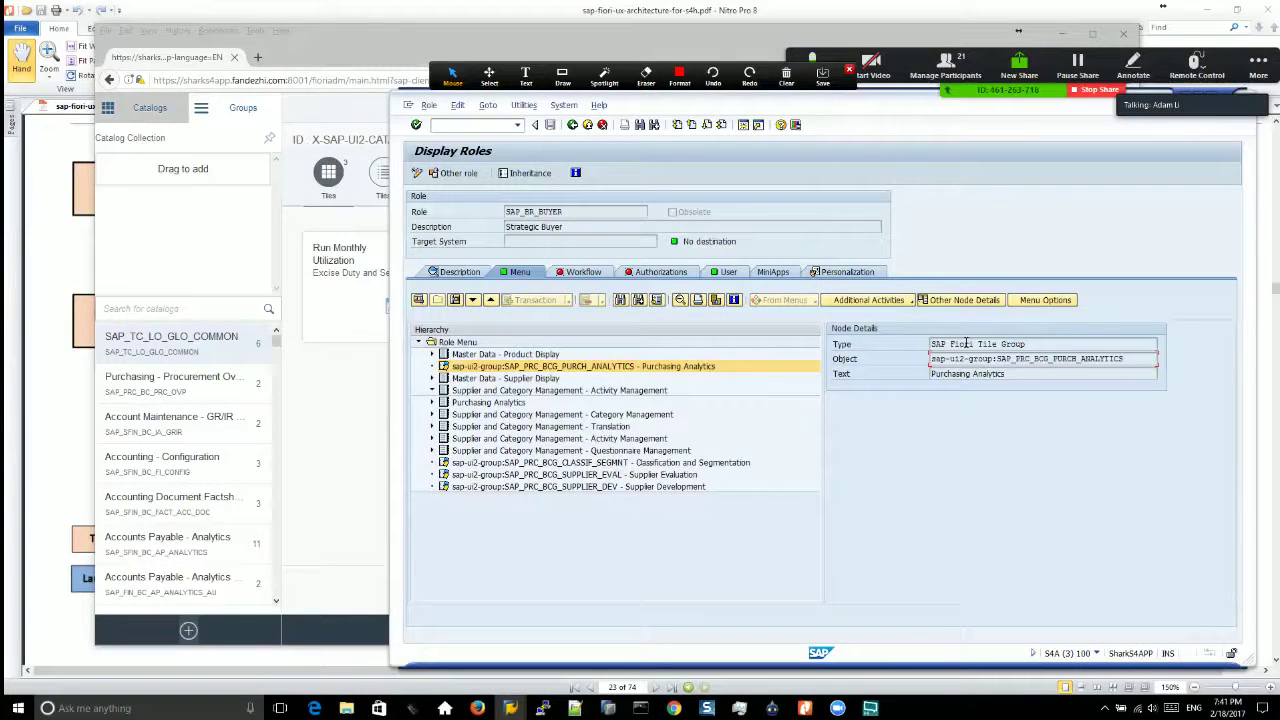
pyautogui.click(1029, 344)
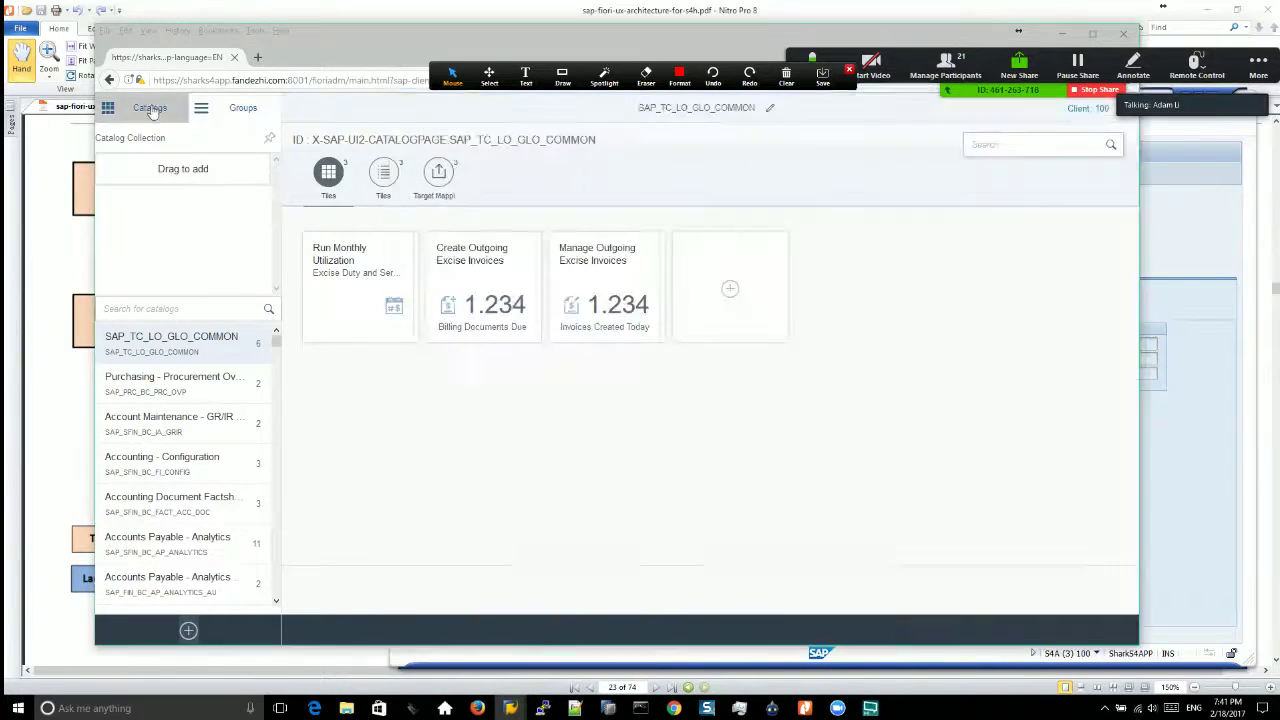
pyautogui.click(241, 113)
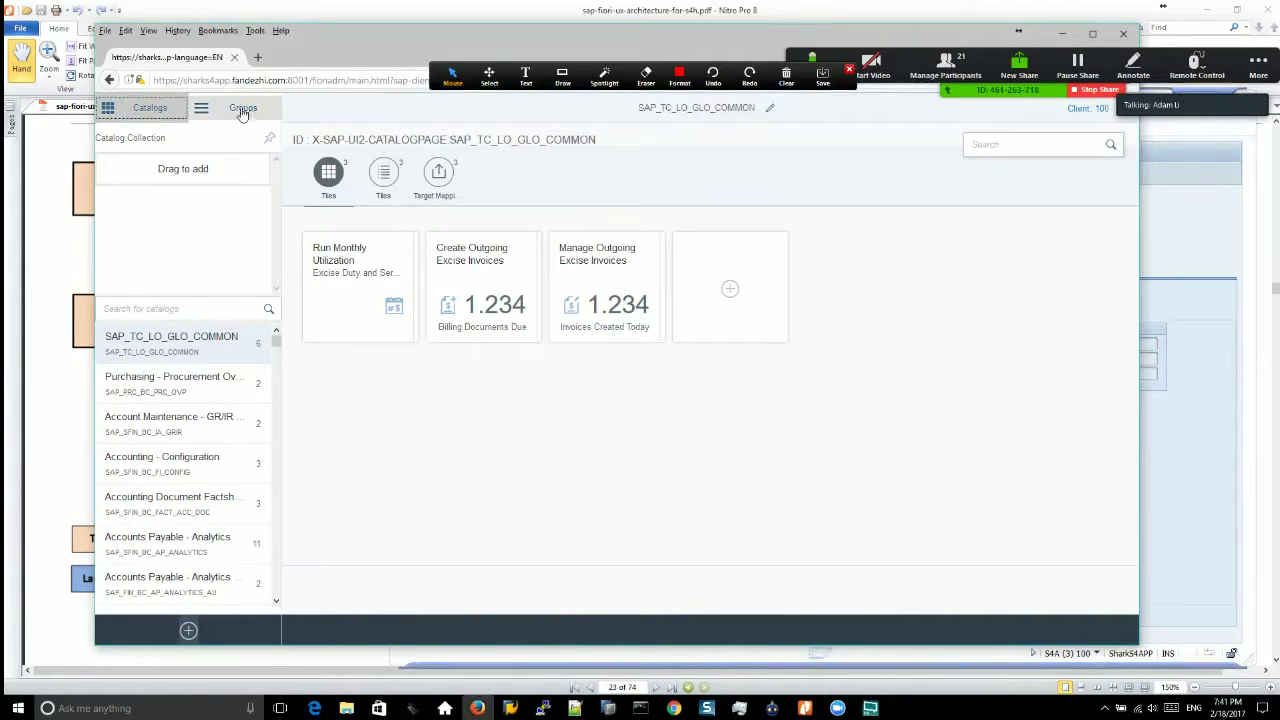
pyautogui.hotkey('alt', 'Tab')
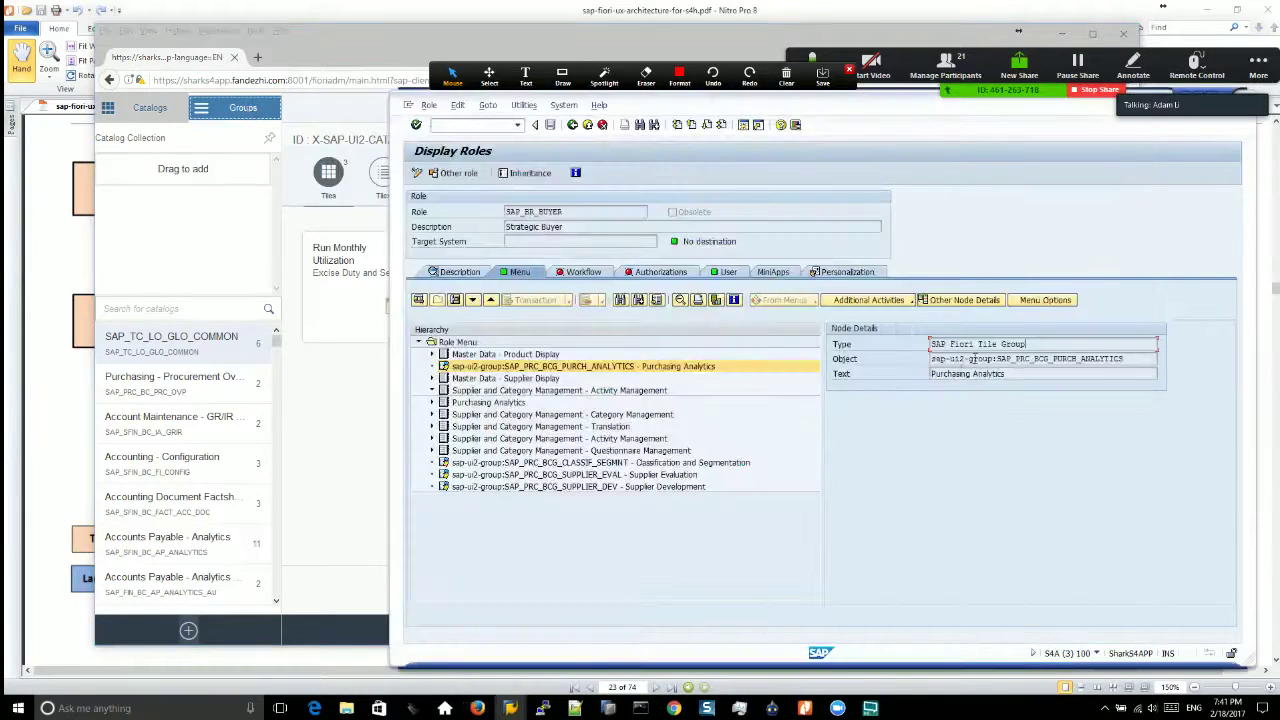
pyautogui.moveTo(998, 358); pyautogui.dragTo(1106, 362)
pyautogui.hotkey('ctrl', 'c')
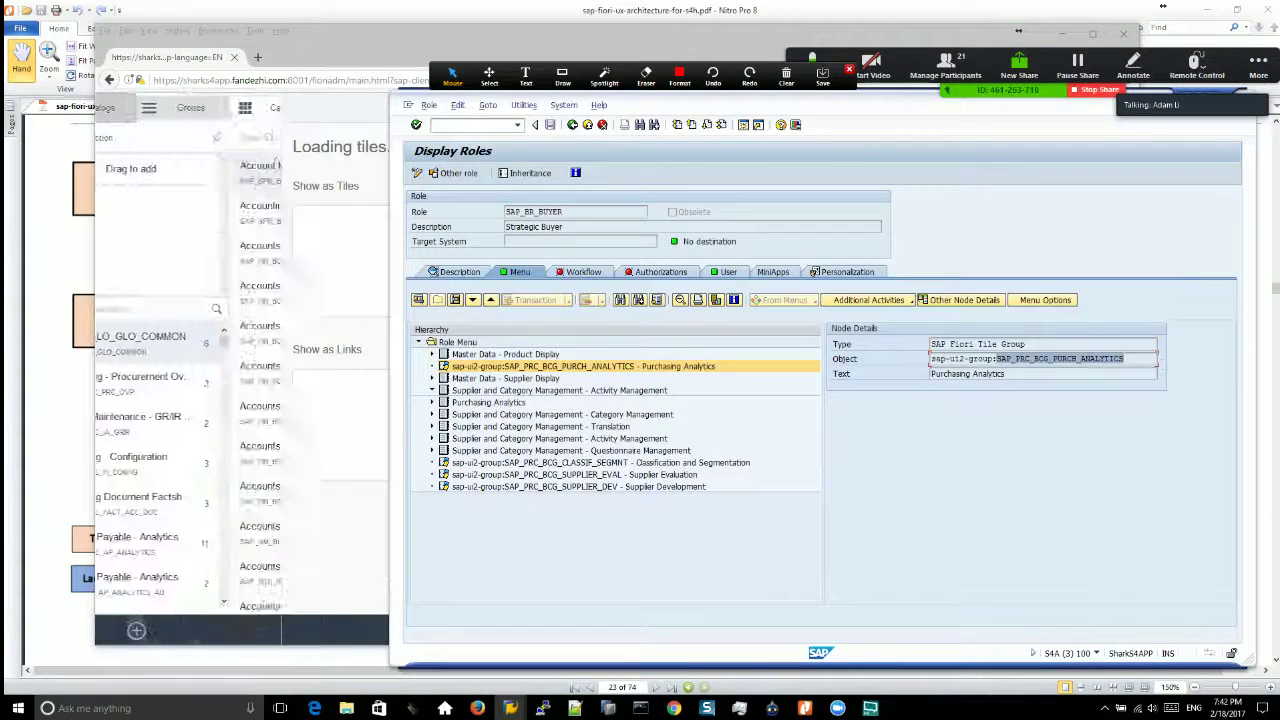
# Paste the group ID into the Groups search and open the Purchasing Analytics group
pyautogui.hotkey('alt', 'Tab')
pyautogui.click(214, 139)
pyautogui.hotkey('ctrl', 'v')
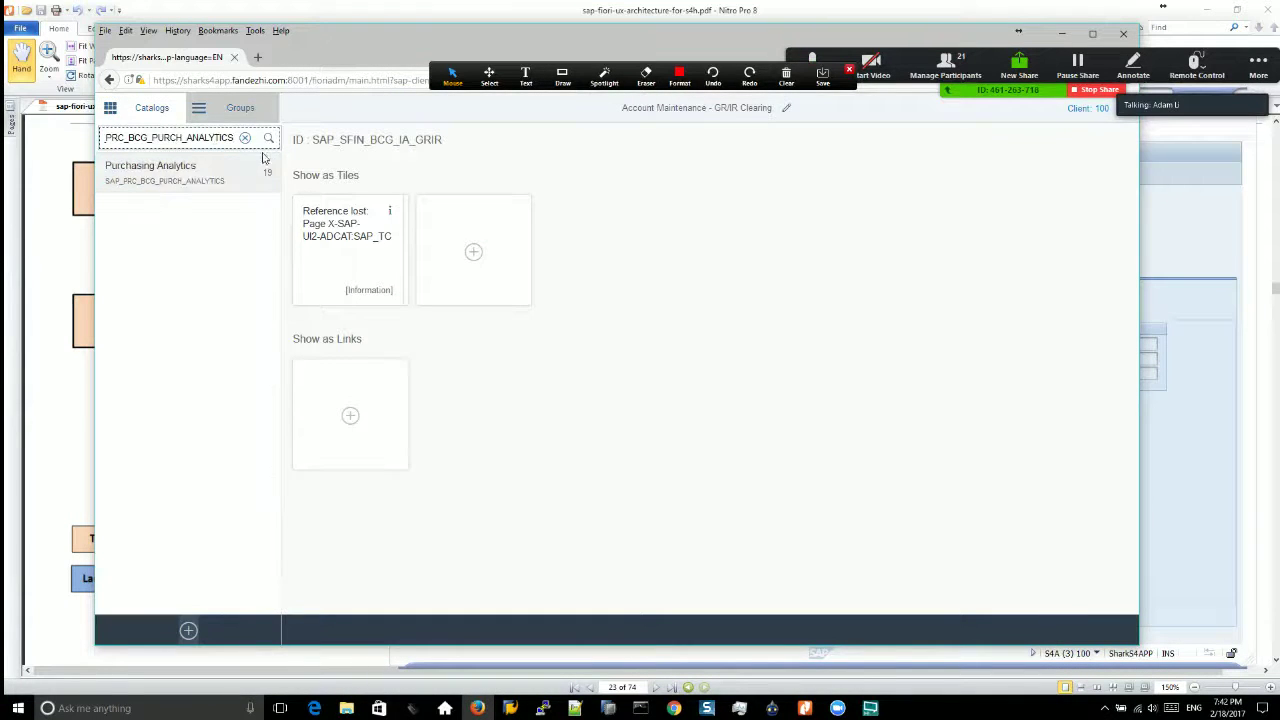
pyautogui.click(150, 172)
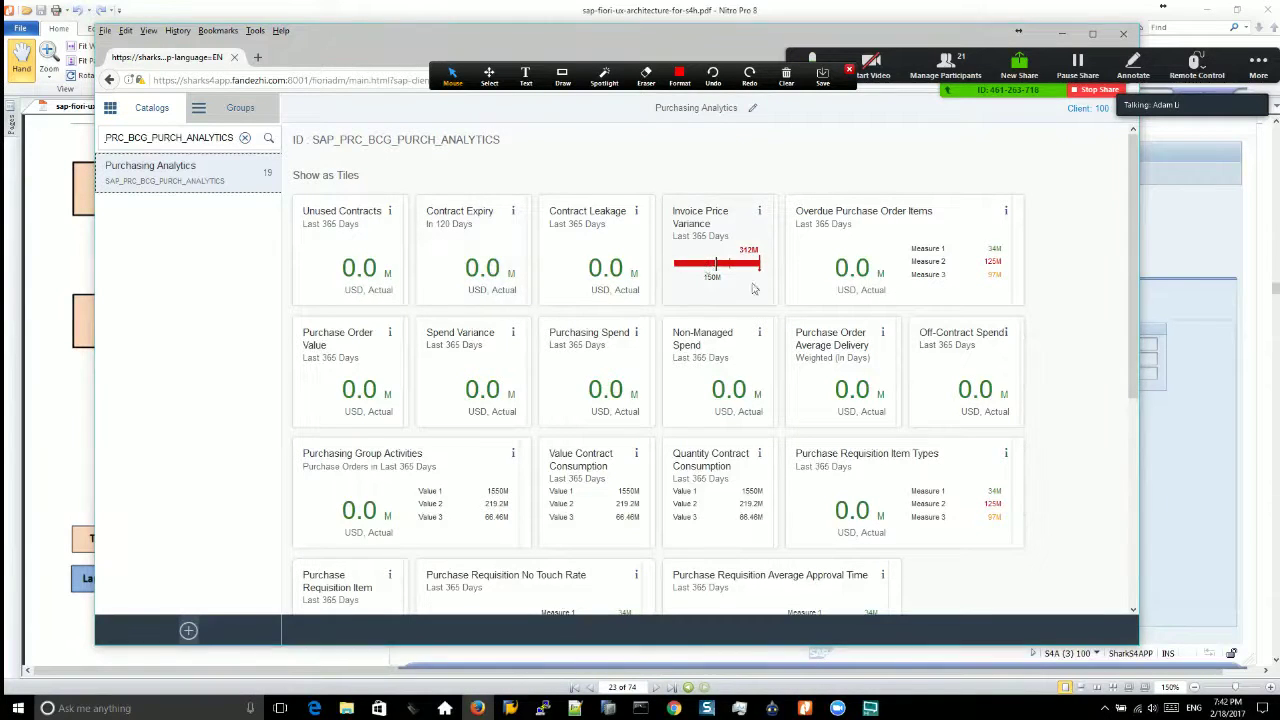
pyautogui.hotkey('alt', 'Tab')
pyautogui.moveTo(1124, 358); pyautogui.dragTo(932, 358)
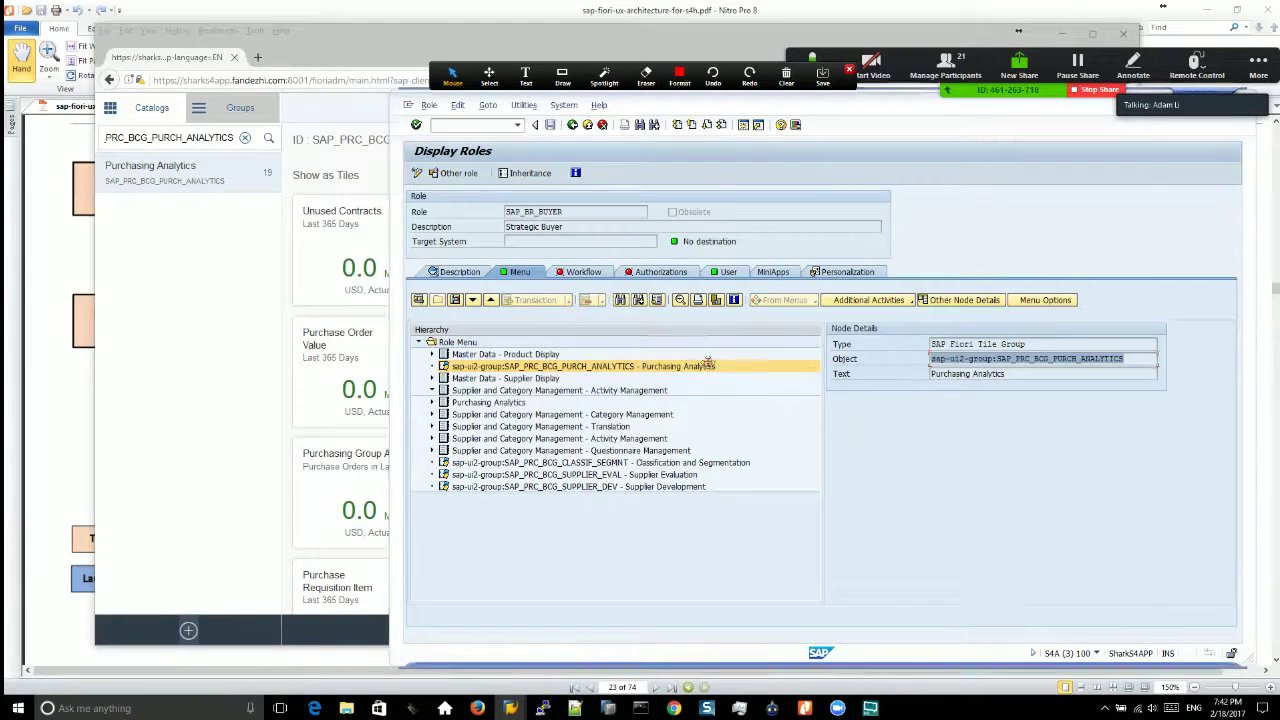
# Copy the Master Data - Product Display catalog ID from PFCG's Object field
pyautogui.hotkey('alt', 'Tab')
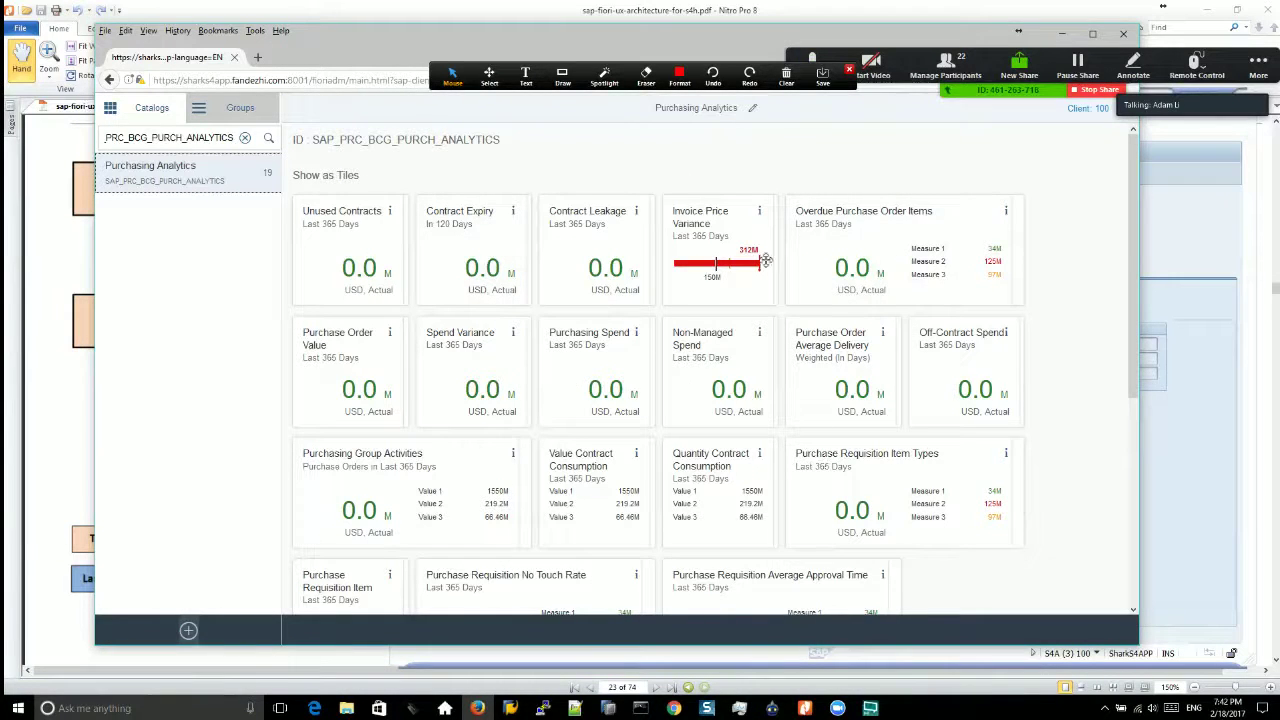
pyautogui.scroll(-2, 754, 368)
pyautogui.hotkey('alt', 'Tab')
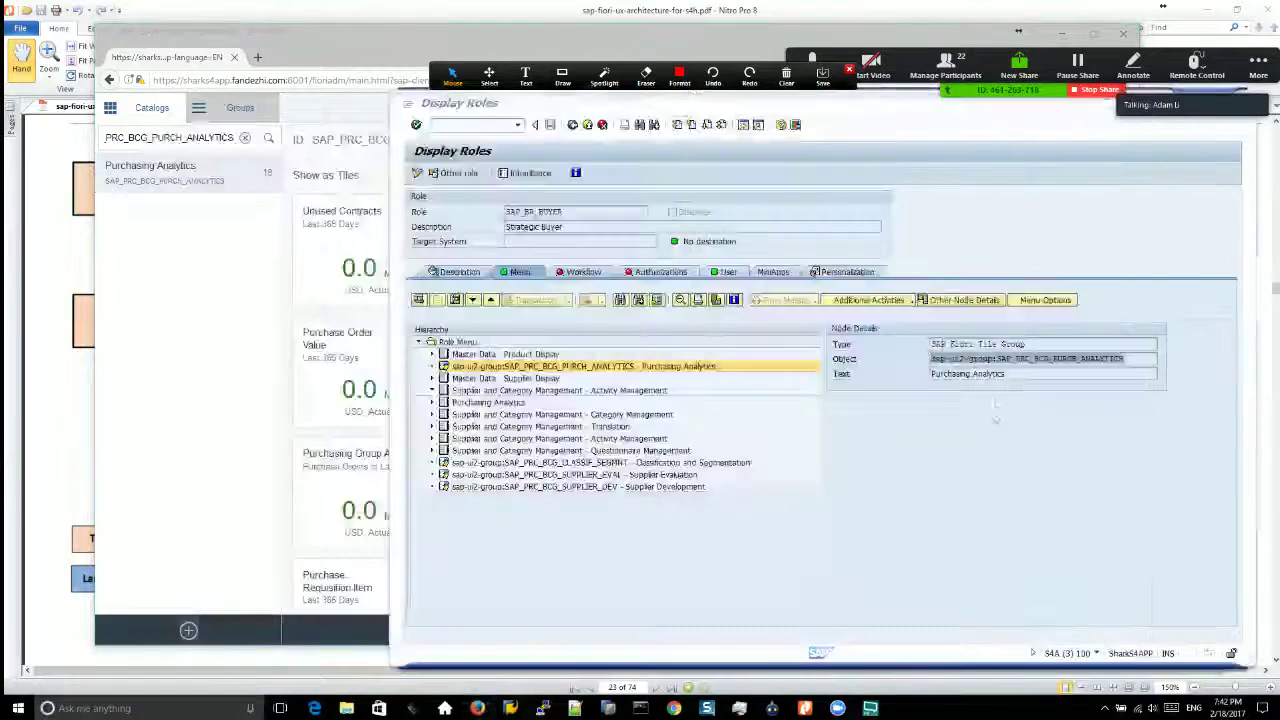
pyautogui.click(524, 357)
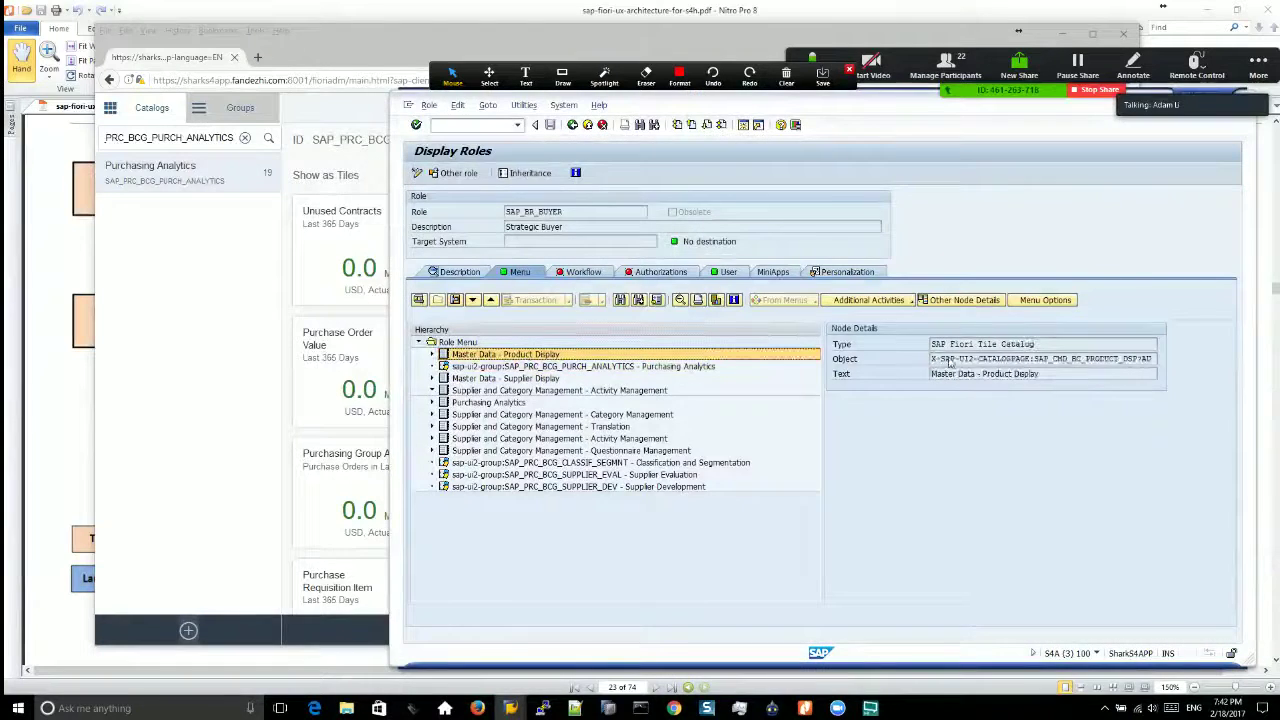
pyautogui.hotkey('alt', 'Tab')
pyautogui.hotkey('alt', 'Tab')
pyautogui.click(1046, 358)
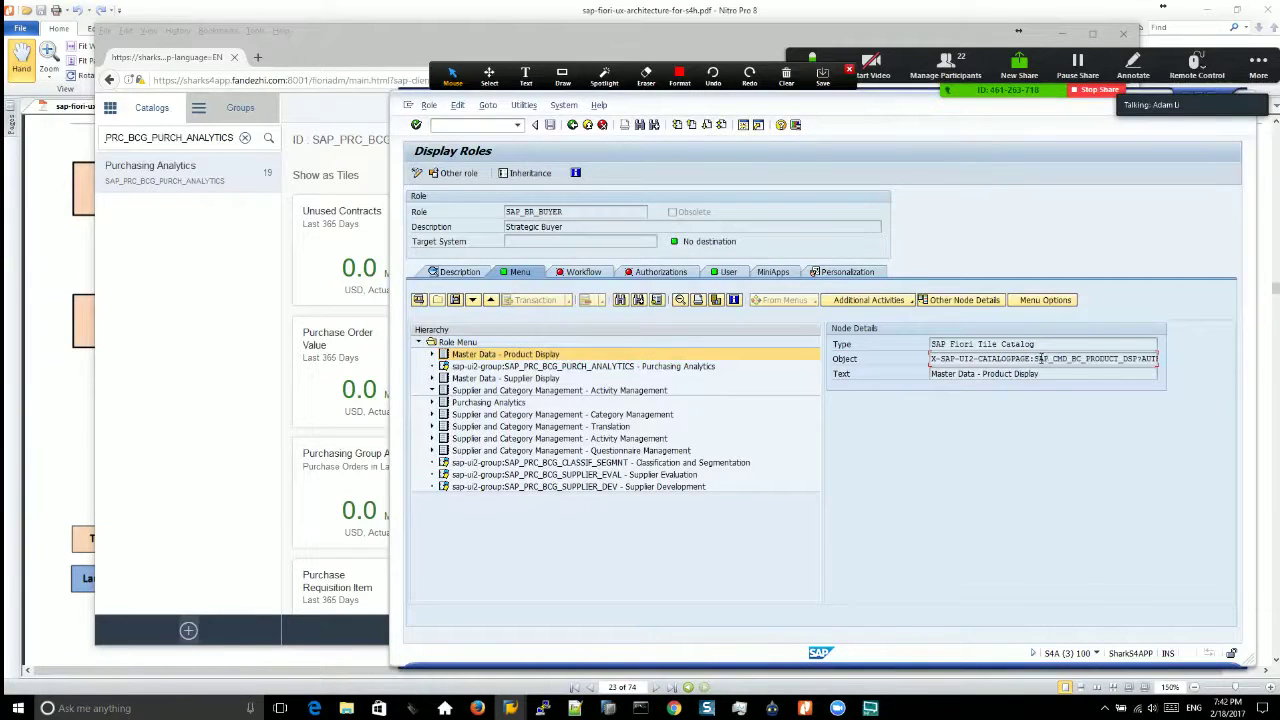
pyautogui.moveTo(1035, 358); pyautogui.dragTo(1118, 358)
pyautogui.click(384, 290)
pyautogui.click(244, 137)
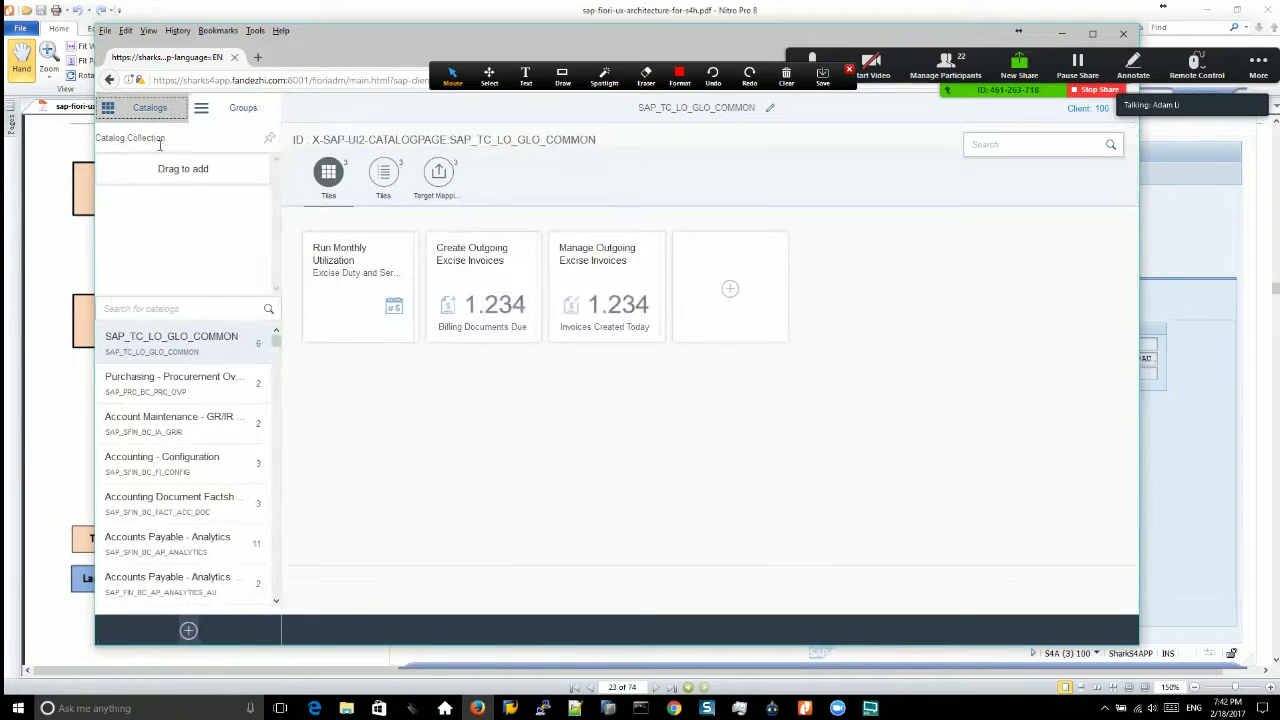
# Search the copied ID, open the Master Data - Product Display catalog, and list its target mappings
pyautogui.click(157, 311)
pyautogui.write('SAP_CMD_BC_PRODUCT_DSP')
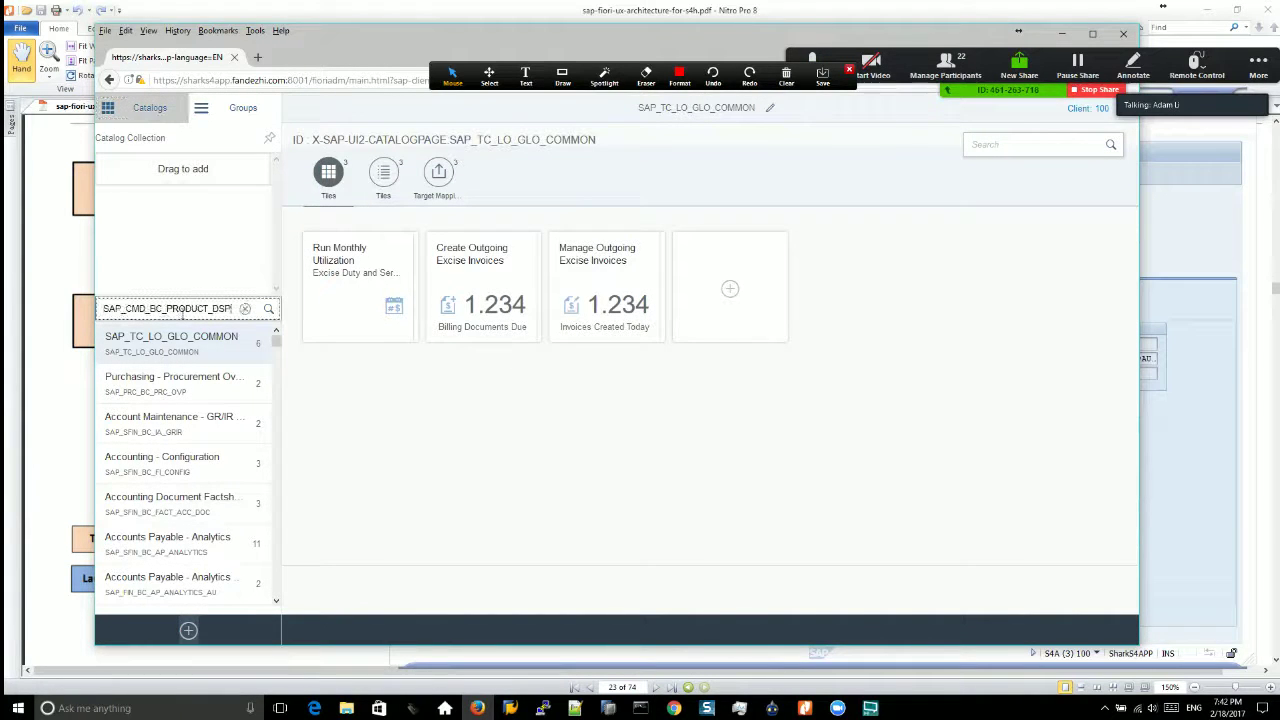
pyautogui.click(268, 309)
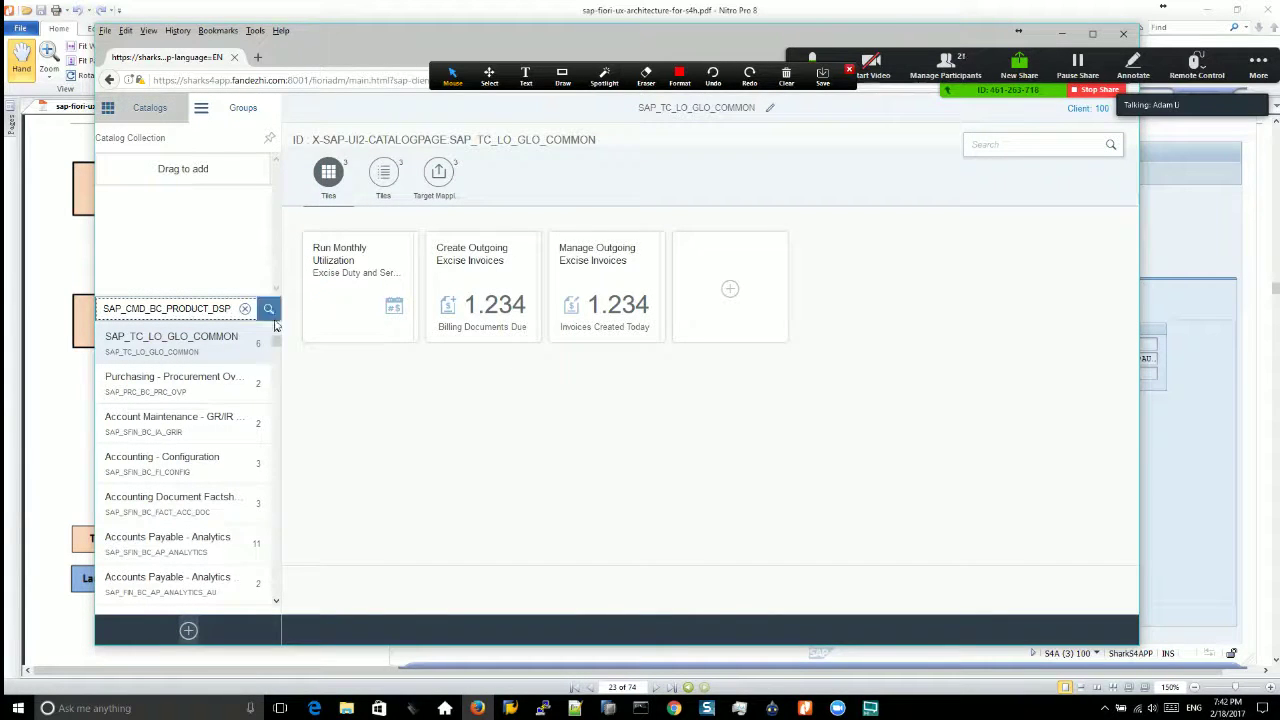
pyautogui.click(167, 358)
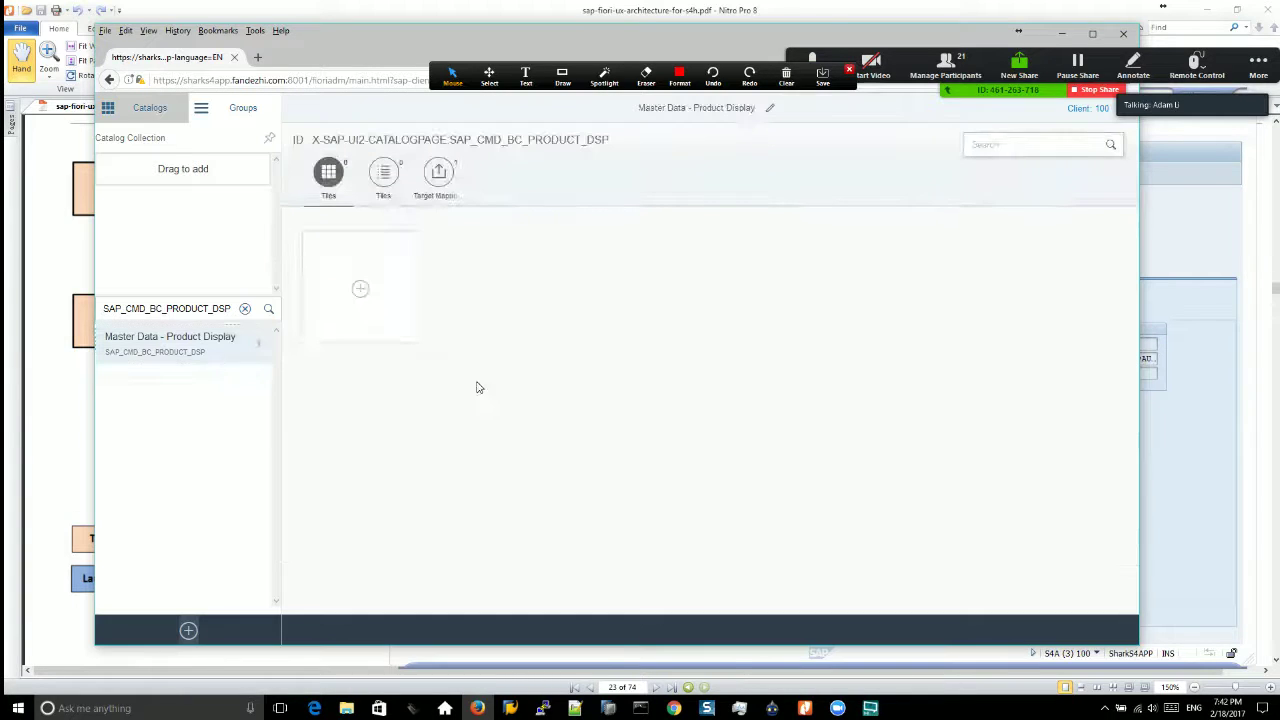
pyautogui.click(438, 173)
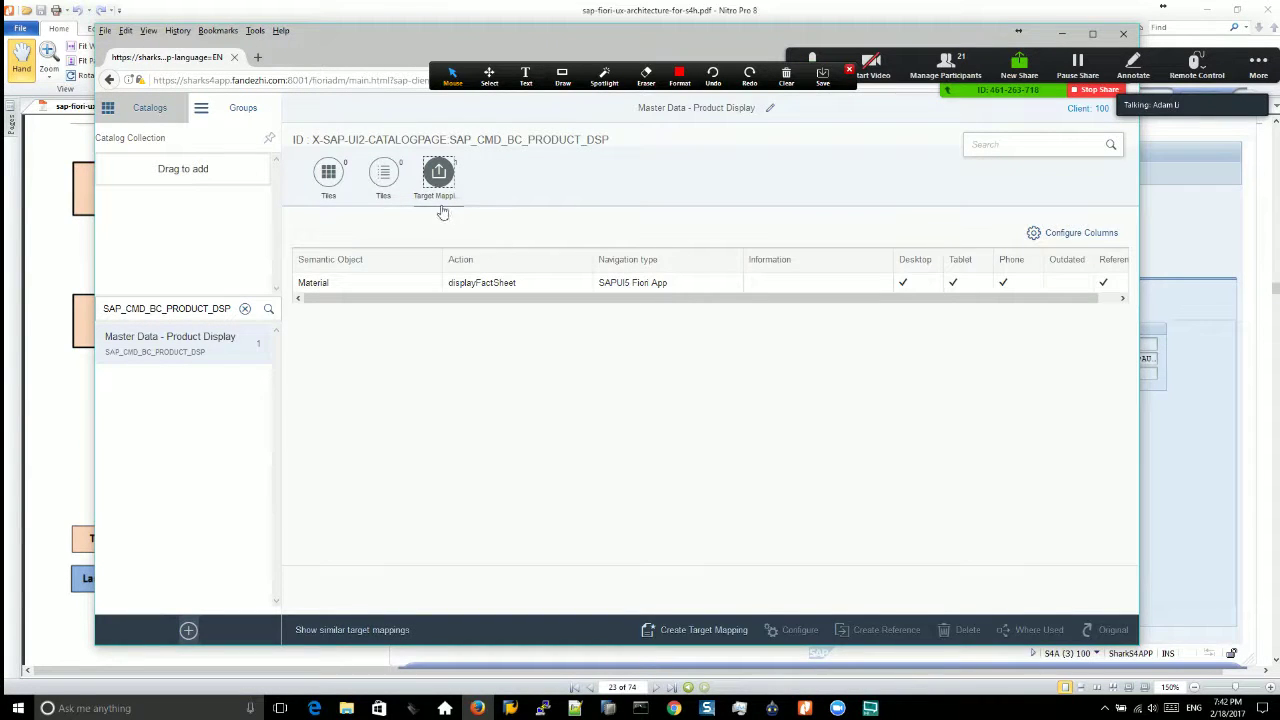
# Copy the Purchasing Analytics catalog ID from PFCG's Object field
pyautogui.hotkey('alt', 'Tab')
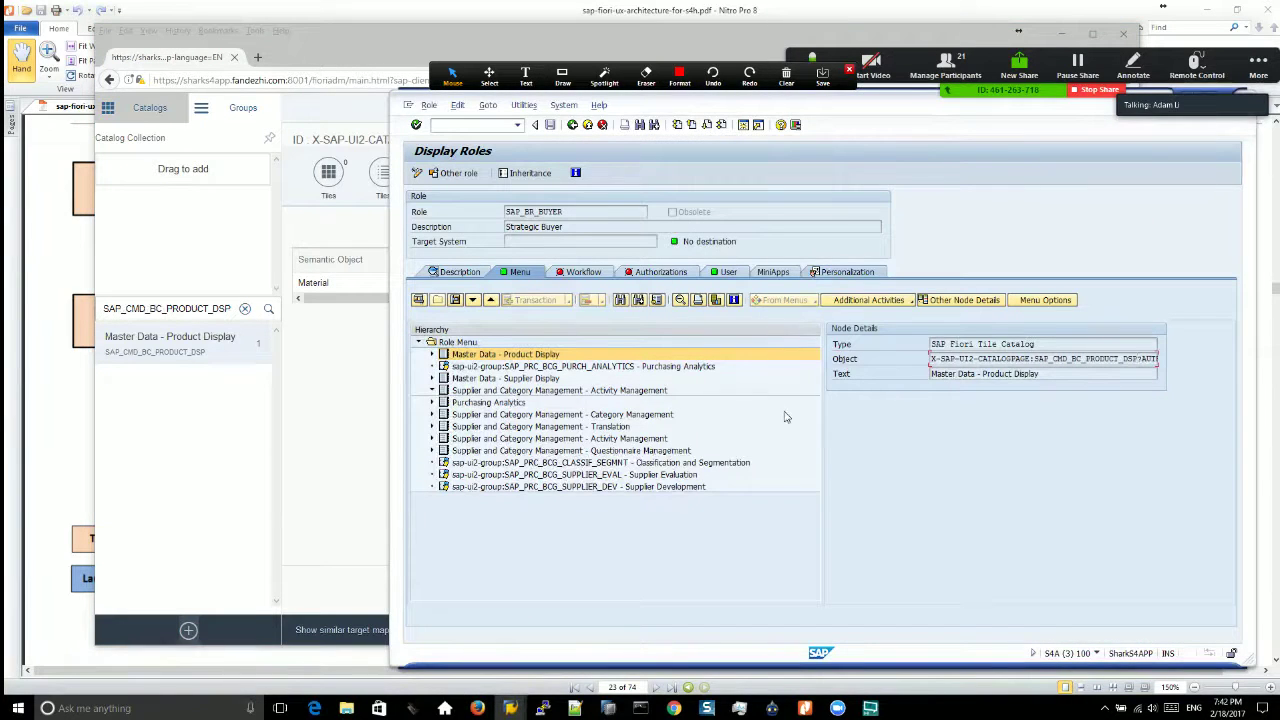
pyautogui.click(487, 403)
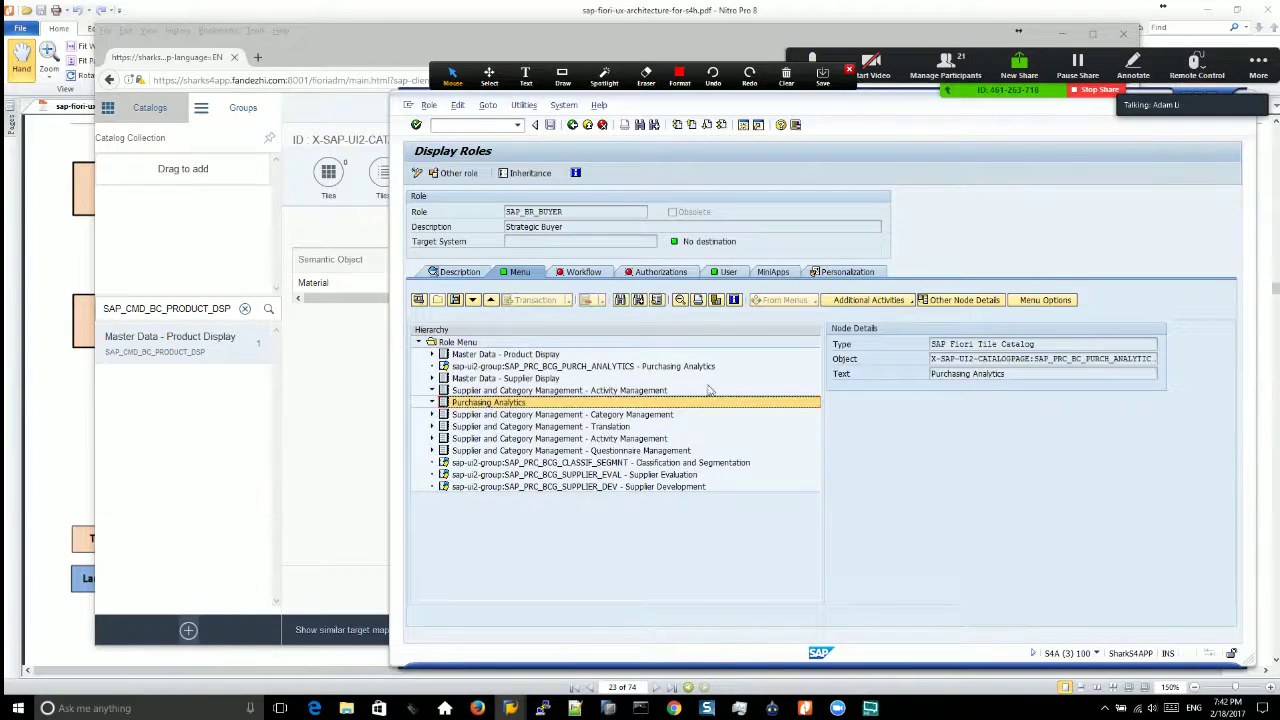
pyautogui.moveTo(1035, 358); pyautogui.dragTo(1157, 359)
pyautogui.hotkey('ctrl', 'c')
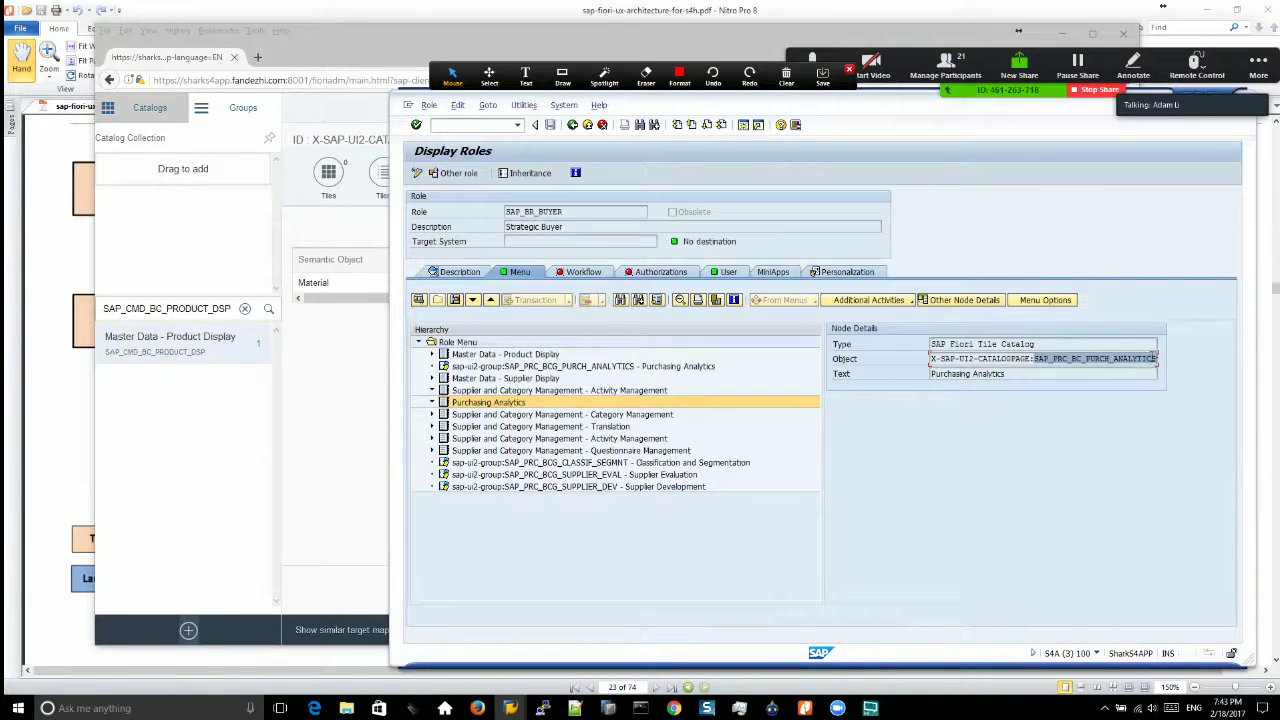
pyautogui.click(998, 395)
# Search for the Purchasing Analytics catalog, open it, and display its target mappings
pyautogui.hotkey('alt', 'Tab')
pyautogui.click(236, 311)
pyautogui.click(244, 309)
pyautogui.hotkey('ctrl', 'v')
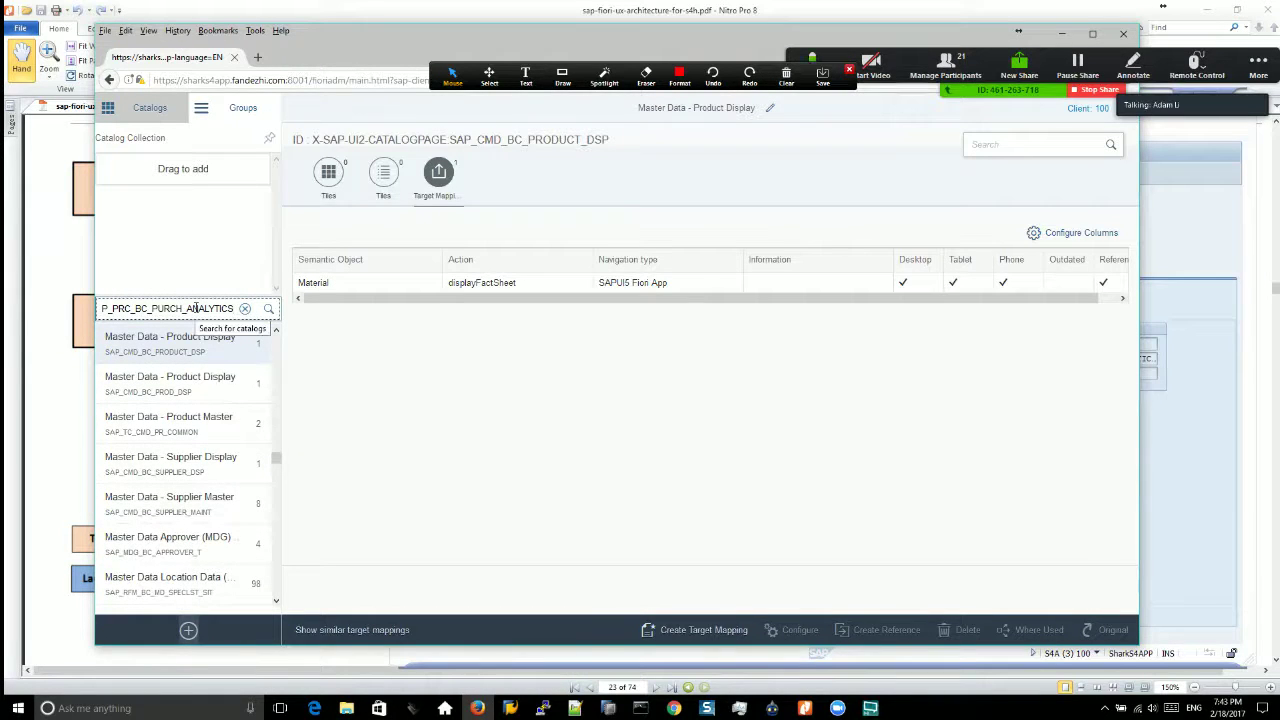
pyautogui.press('Return')
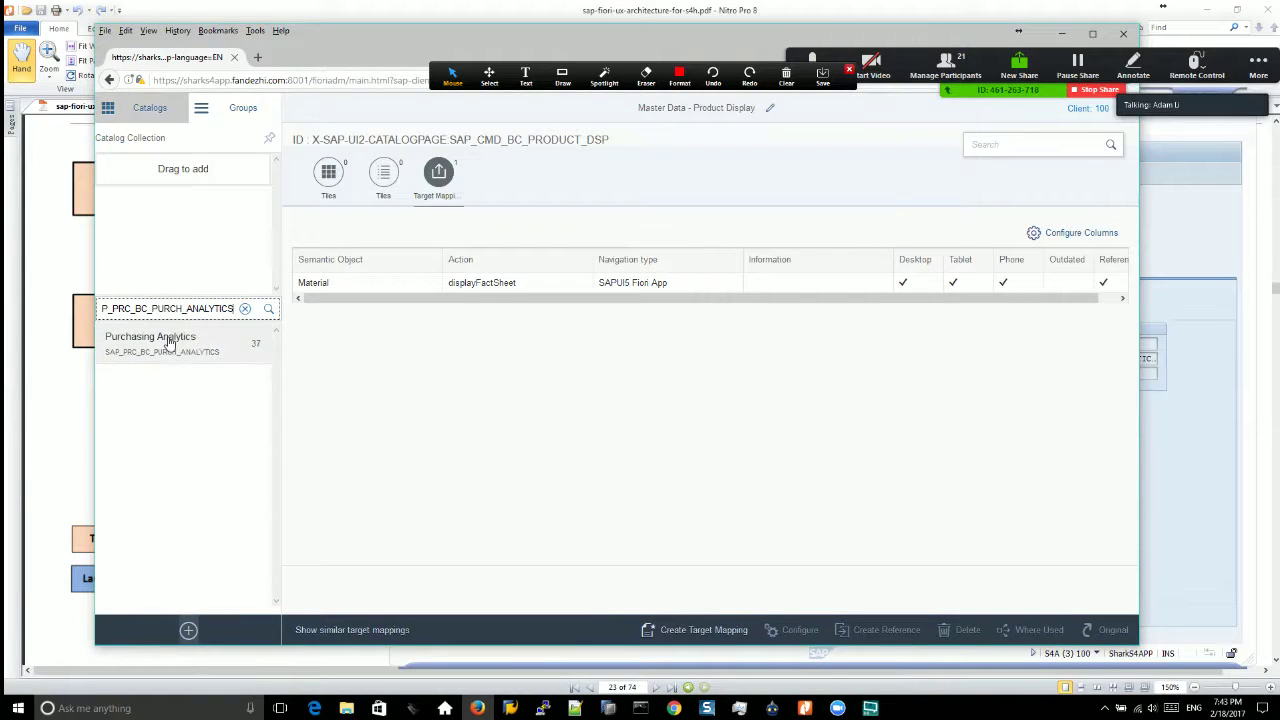
pyautogui.click(170, 343)
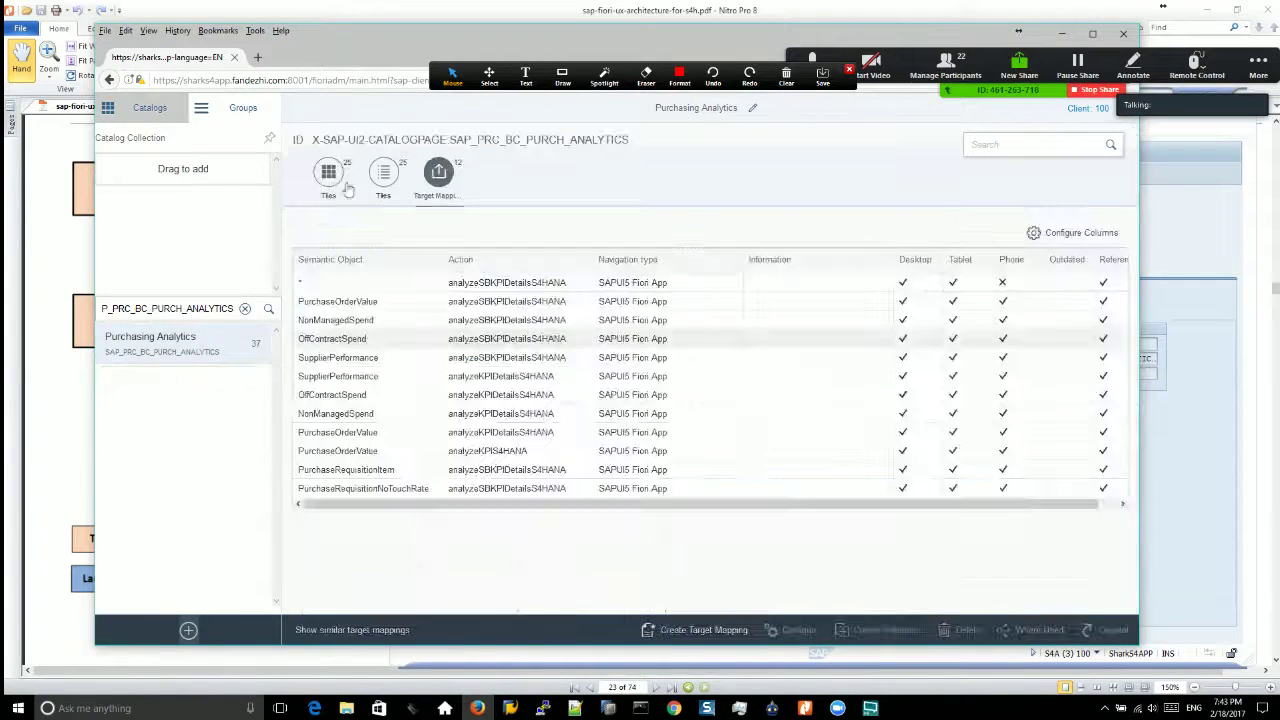
pyautogui.click(436, 190)
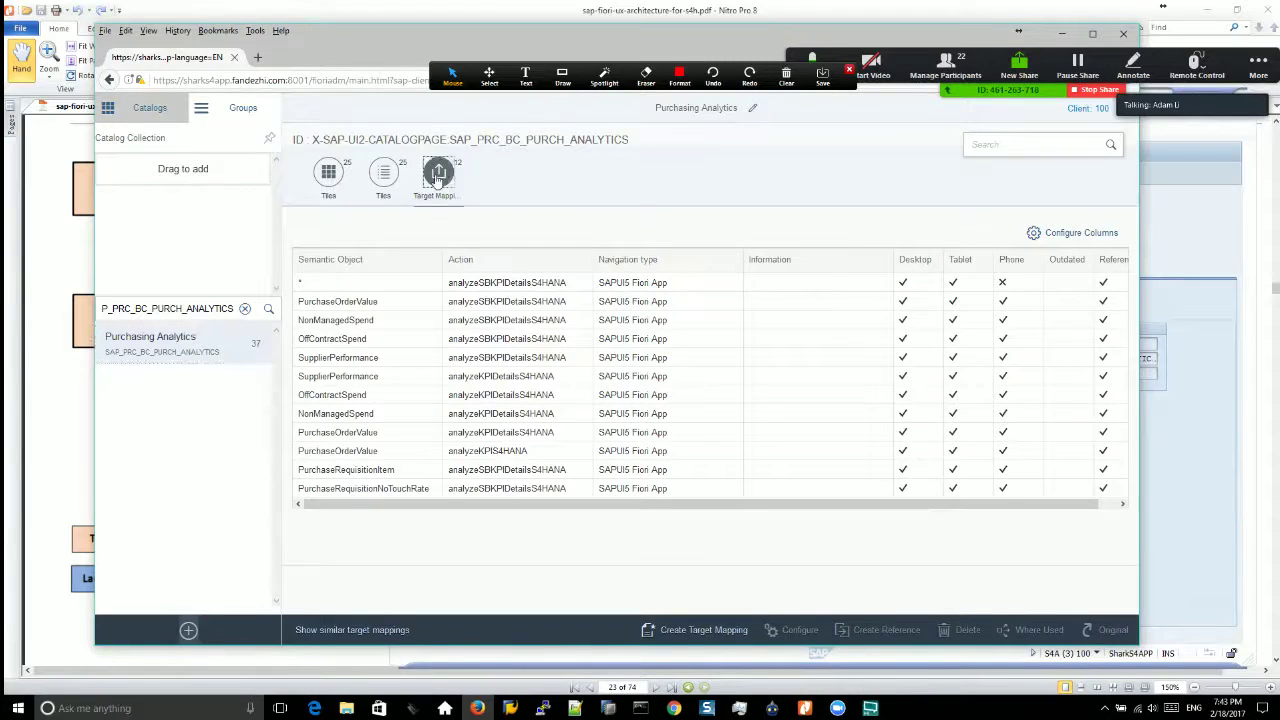
pyautogui.click(57, 402)
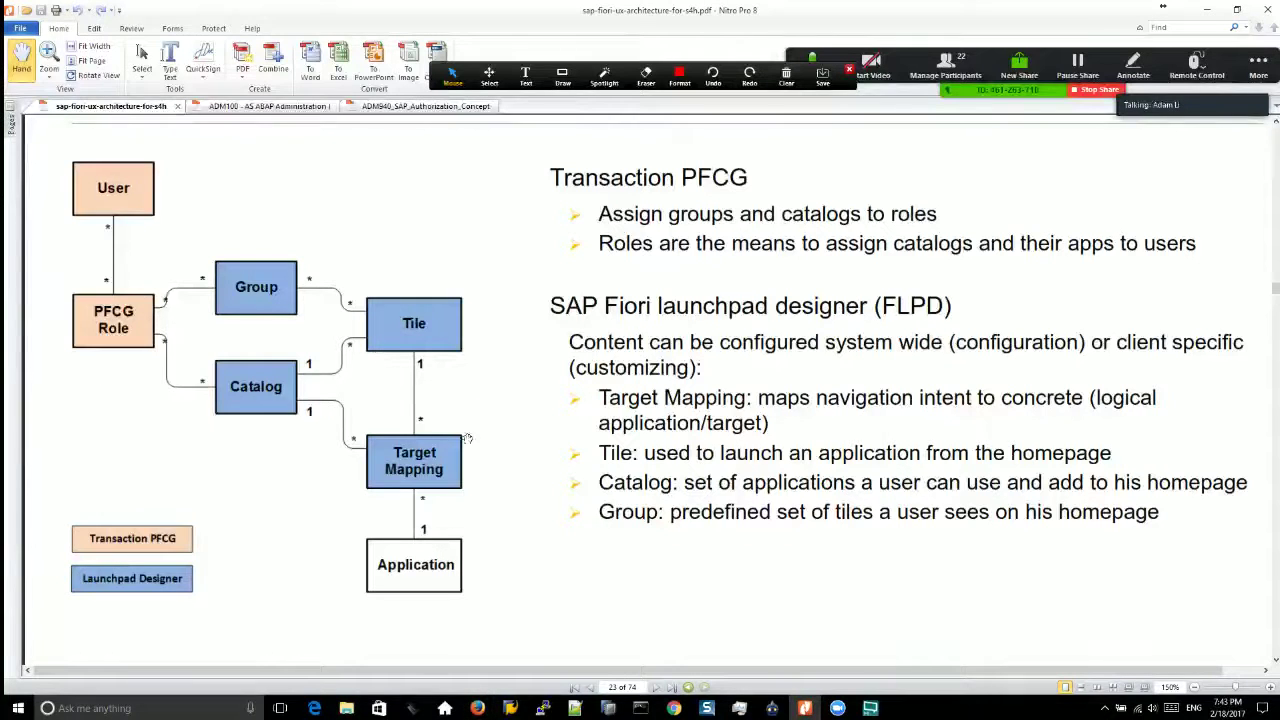
pyautogui.hotkey('alt', 'Tab')
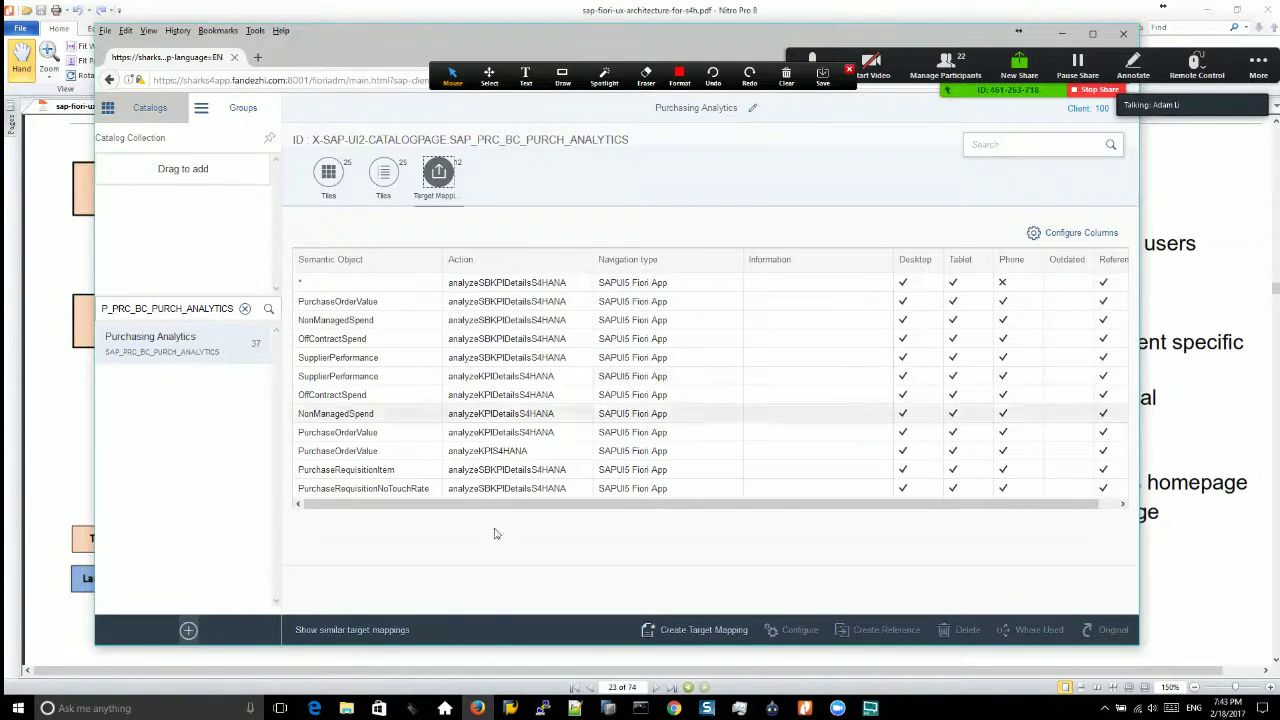
pyautogui.click(675, 708)
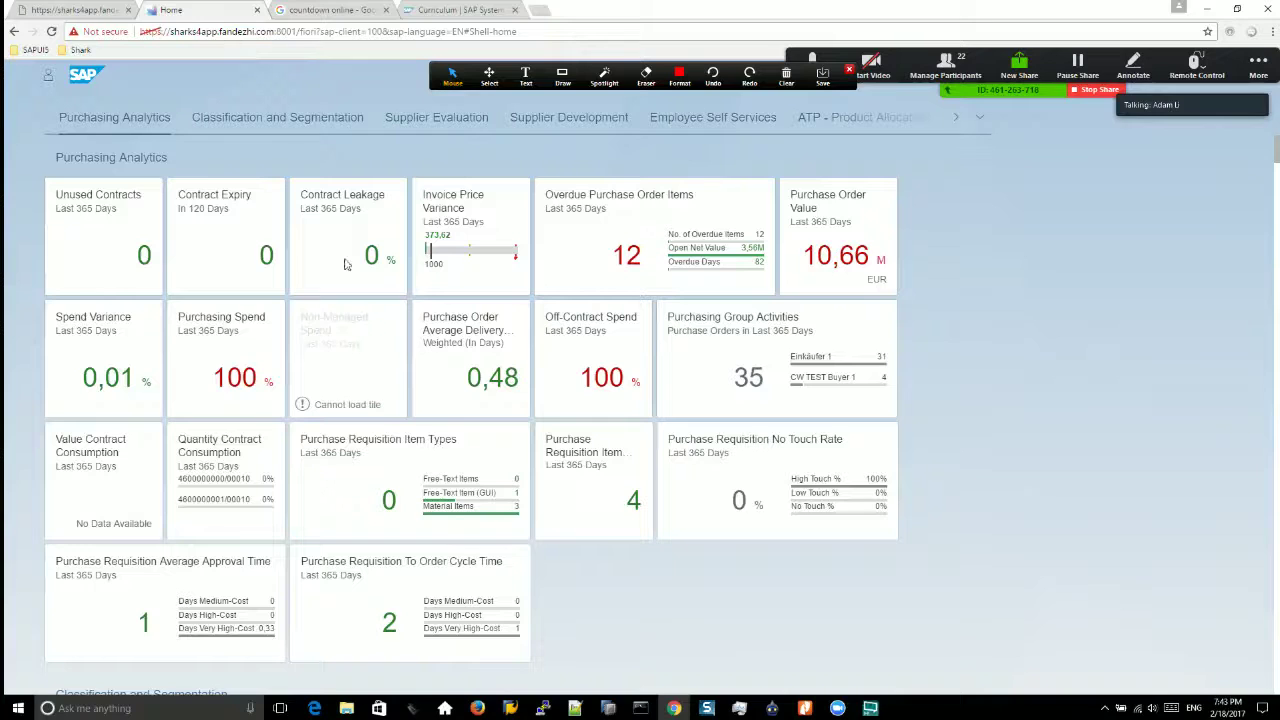
# Reload the Fiori launchpad tab and log on with the user name and password
pyautogui.click(190, 10)
pyautogui.click(51, 32)
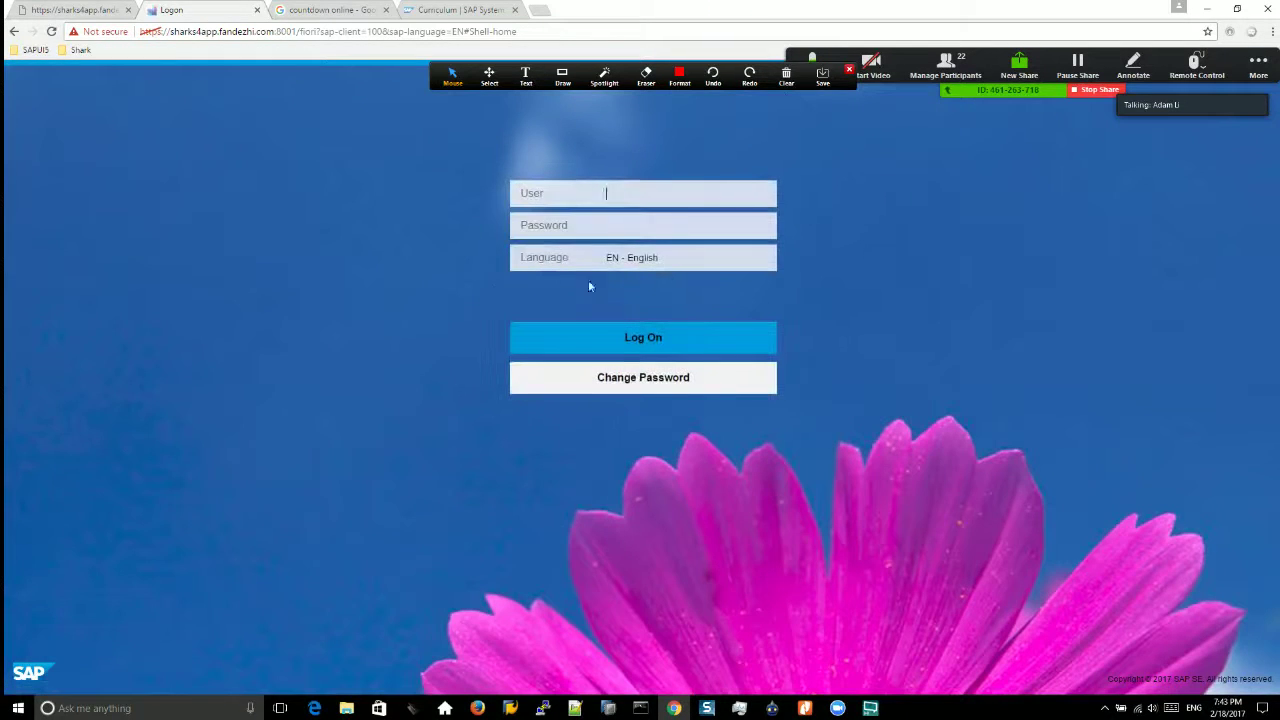
pyautogui.write('ali')
pyautogui.press('Tab')
pyautogui.write('*****')
pyautogui.press('Return')
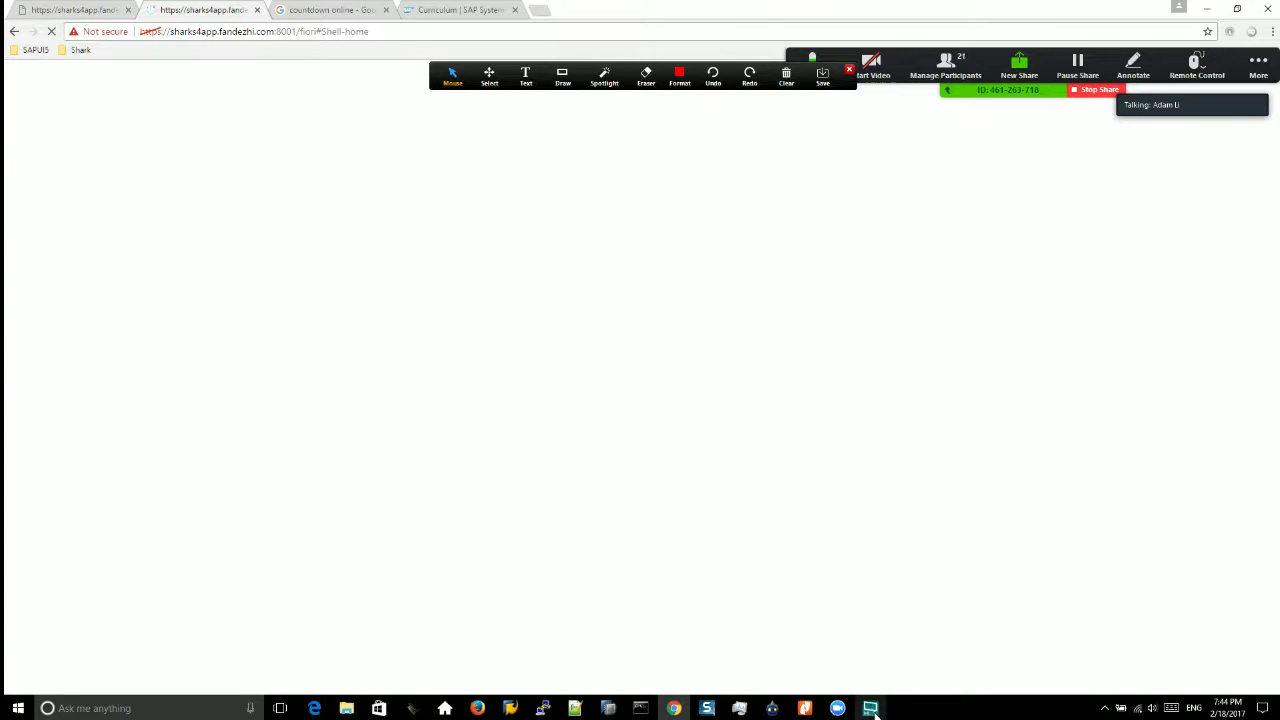
# Check running processes in Task Manager, then reload the launchpad address
pyautogui.click(740, 709)
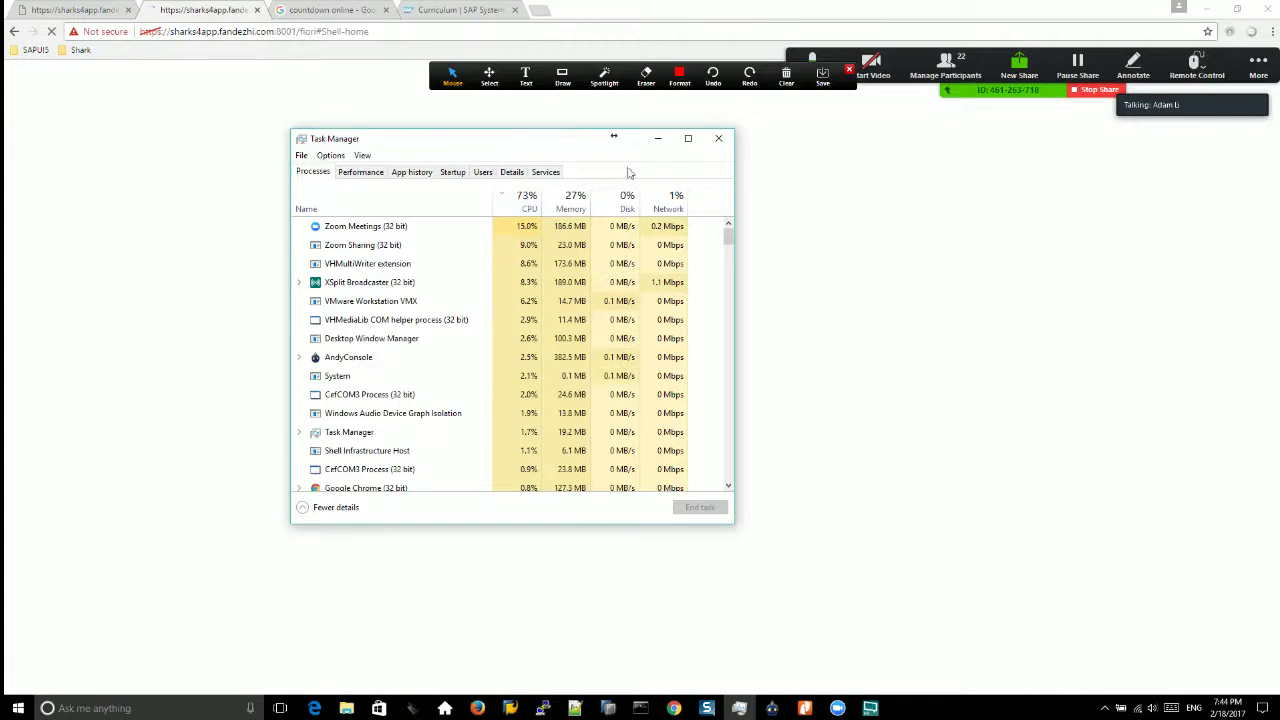
pyautogui.click(659, 146)
pyautogui.click(251, 32)
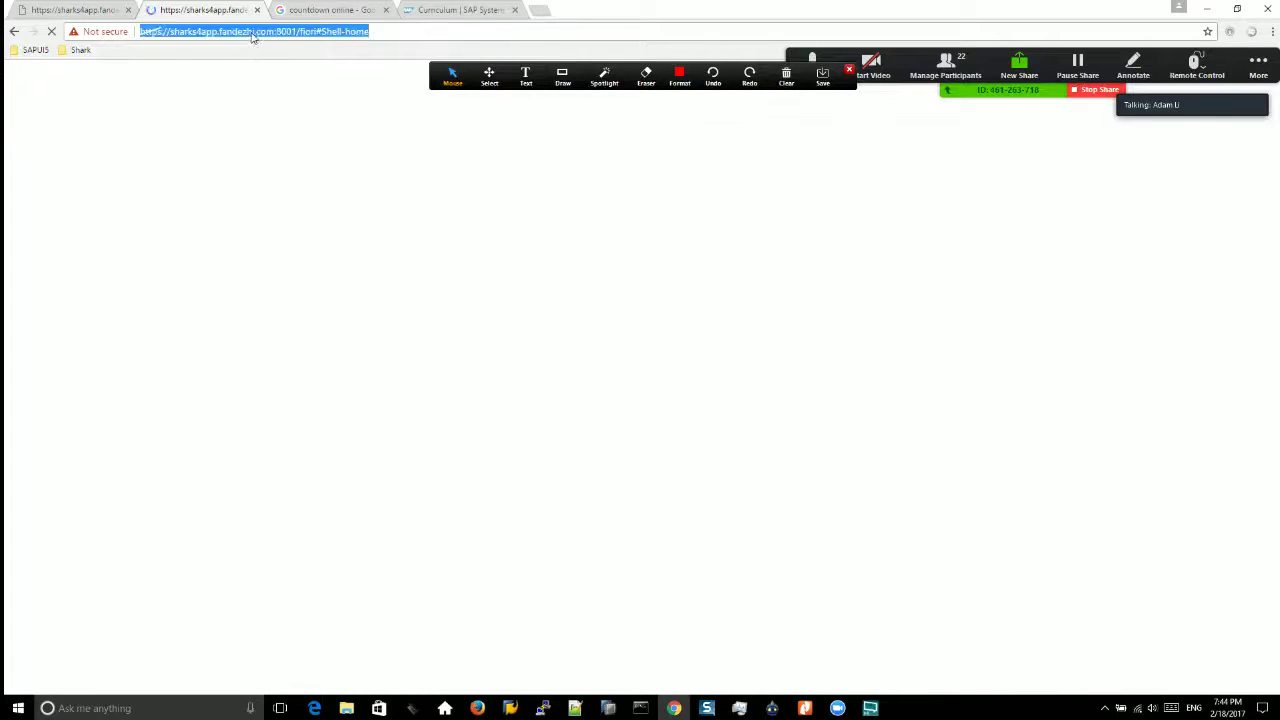
pyautogui.click(387, 31)
pyautogui.press('Return')
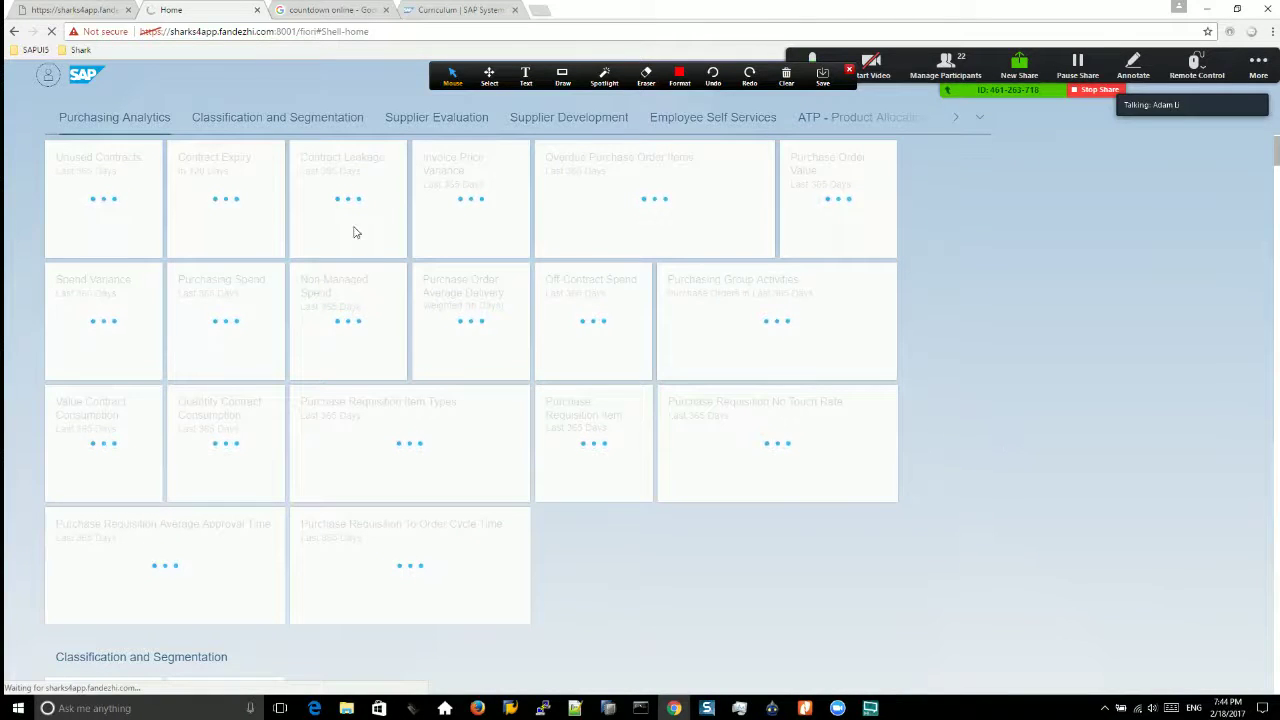
# Watch CPU usage in Task Manager while the tiles load, then preview the SAP GUI windows
pyautogui.click(740, 709)
pyautogui.click(740, 709)
pyautogui.click(740, 709)
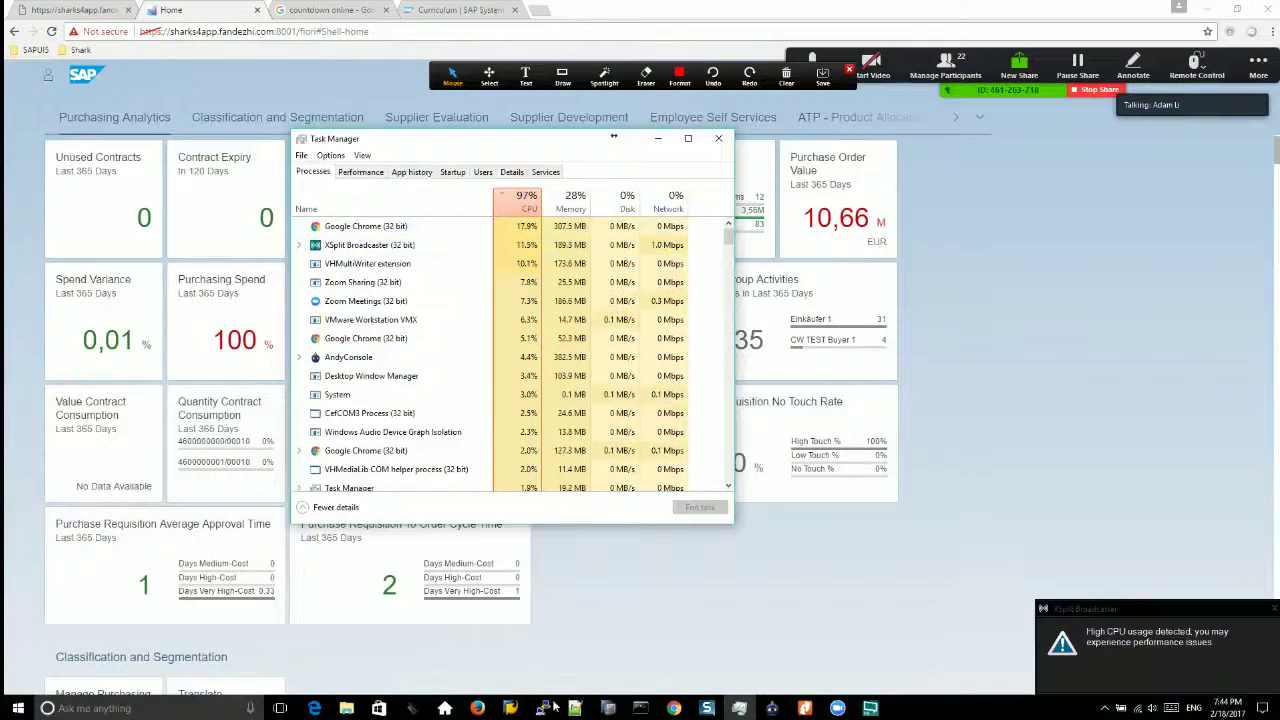
pyautogui.click(510, 708)
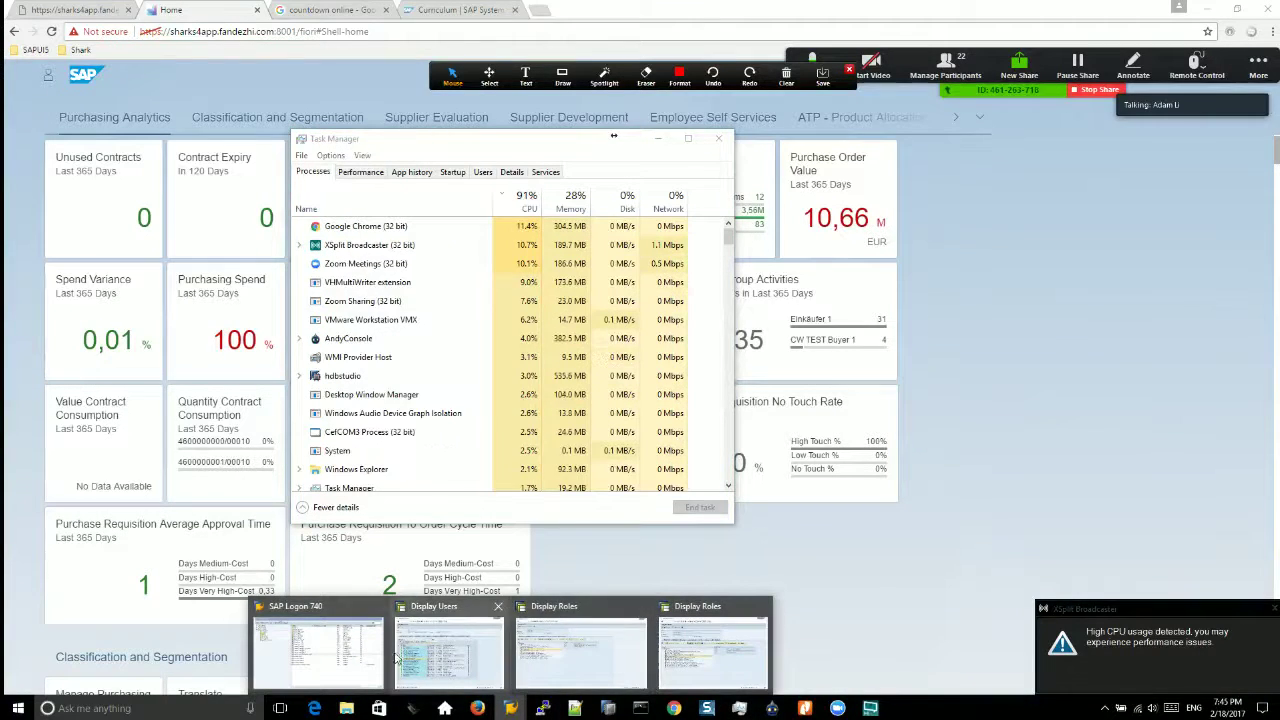
# Run SM50 from Display Users to view work processes, then minimize SAP GUI and Task Manager
pyautogui.click(448, 655)
pyautogui.write('/nsm50')
pyautogui.press('Return')
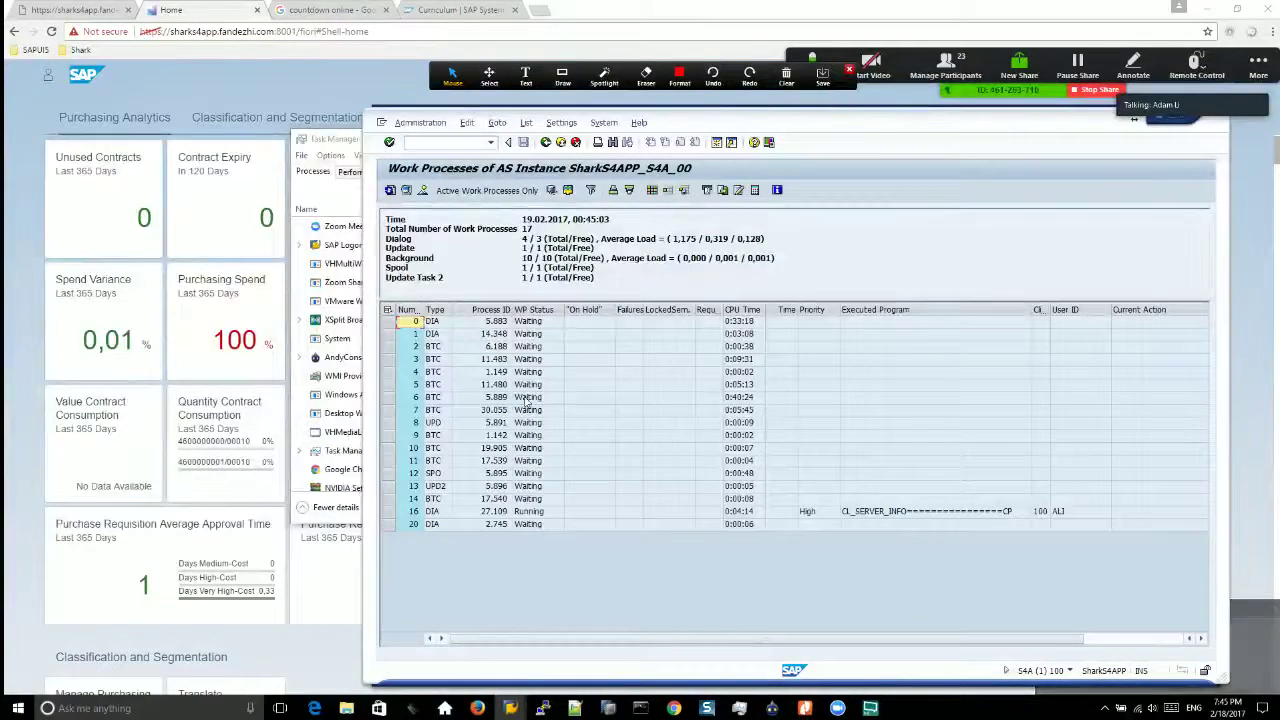
pyautogui.moveTo(1076, 117); pyautogui.dragTo(968, 200)
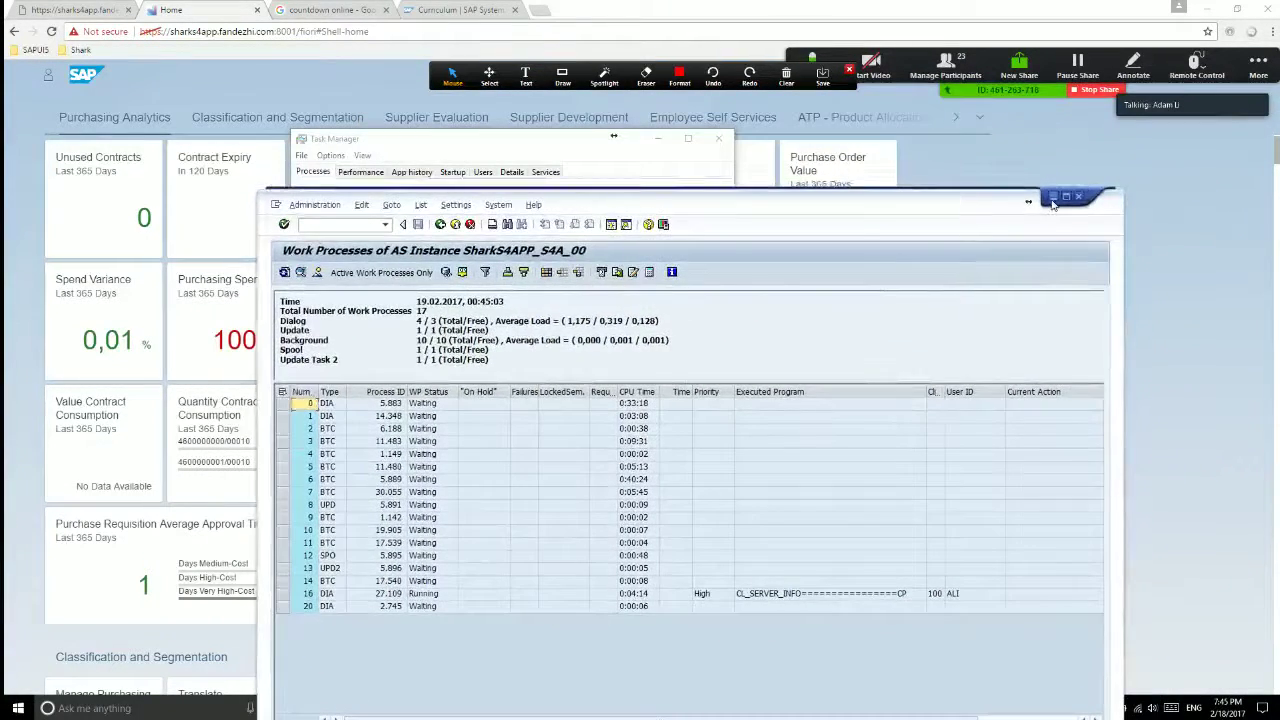
pyautogui.click(1053, 199)
pyautogui.click(658, 140)
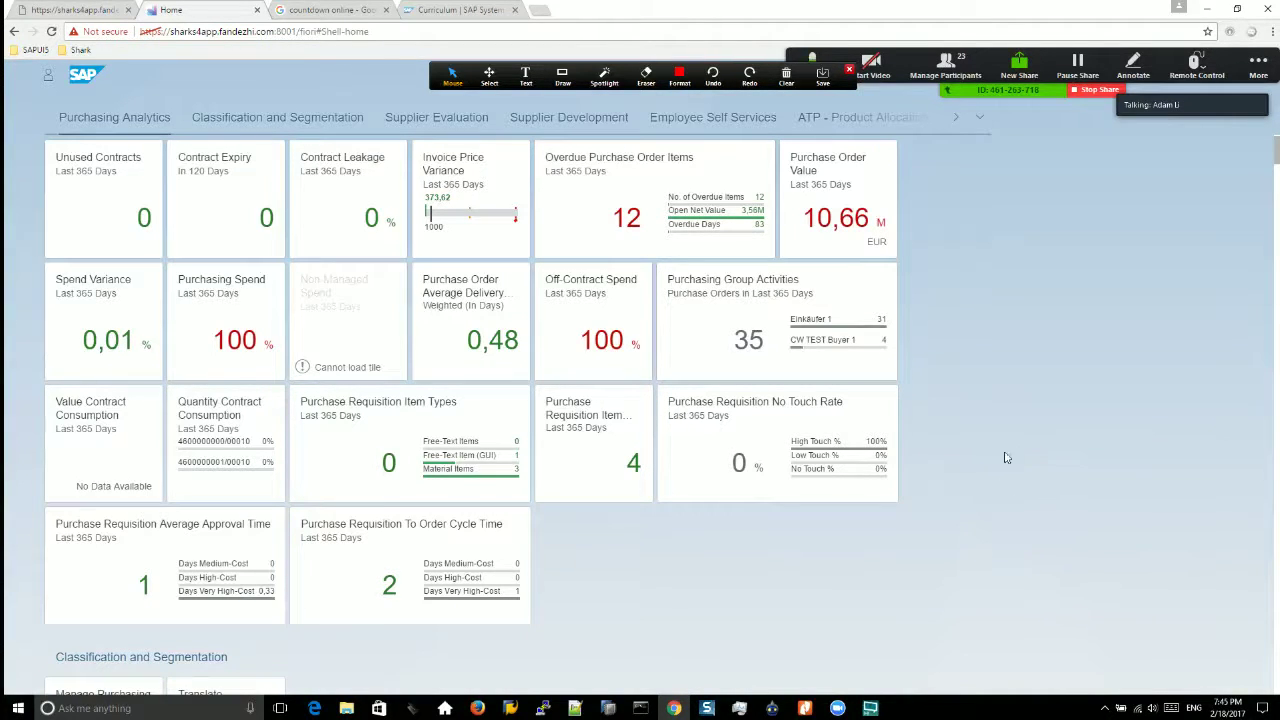
# Run SU01 and display the user's role assignments, including SAP_BR_BUYER and SAP_BR_PURCHASER
pyautogui.click(980, 117)
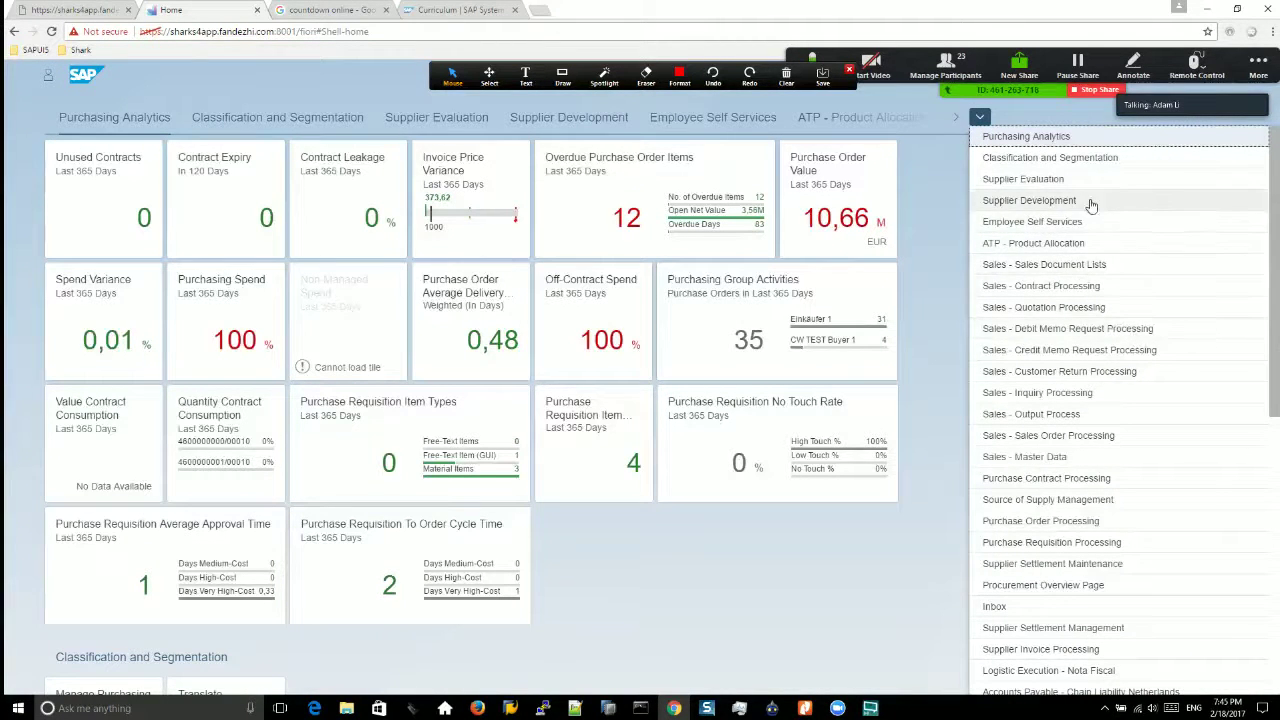
pyautogui.click(815, 615)
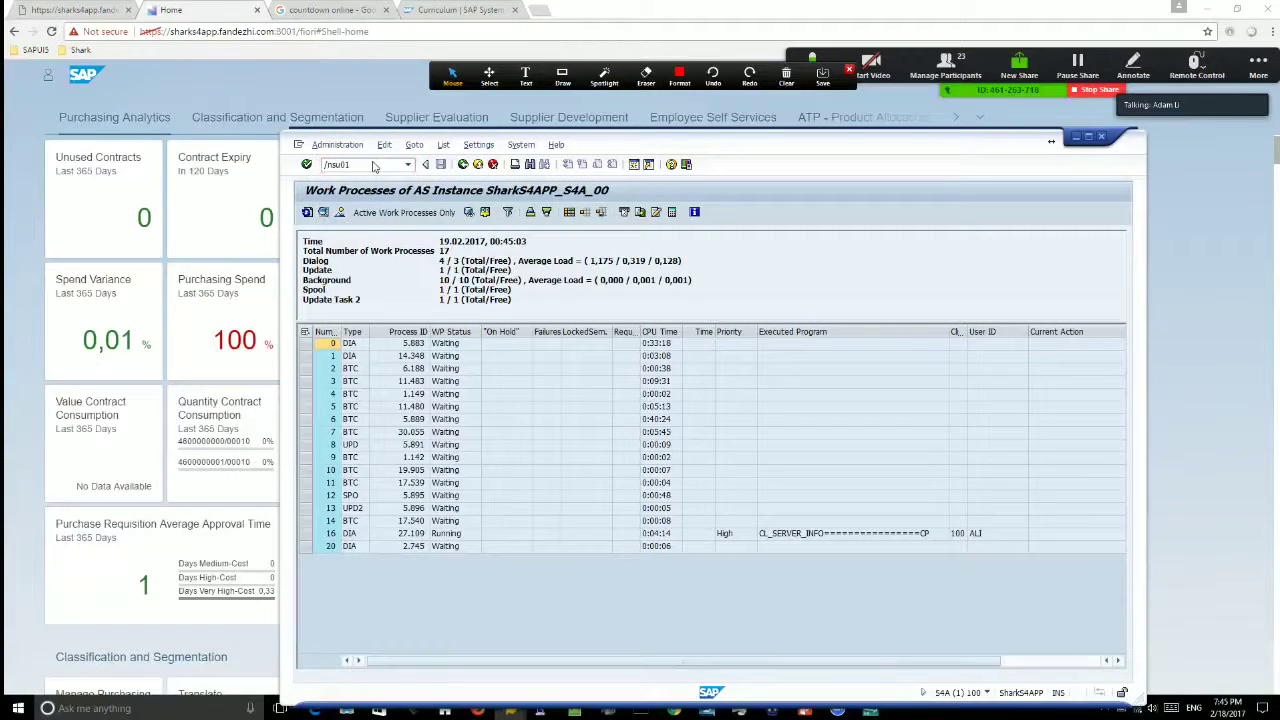
pyautogui.press('Return')
pyautogui.click(323, 212)
pyautogui.click(650, 281)
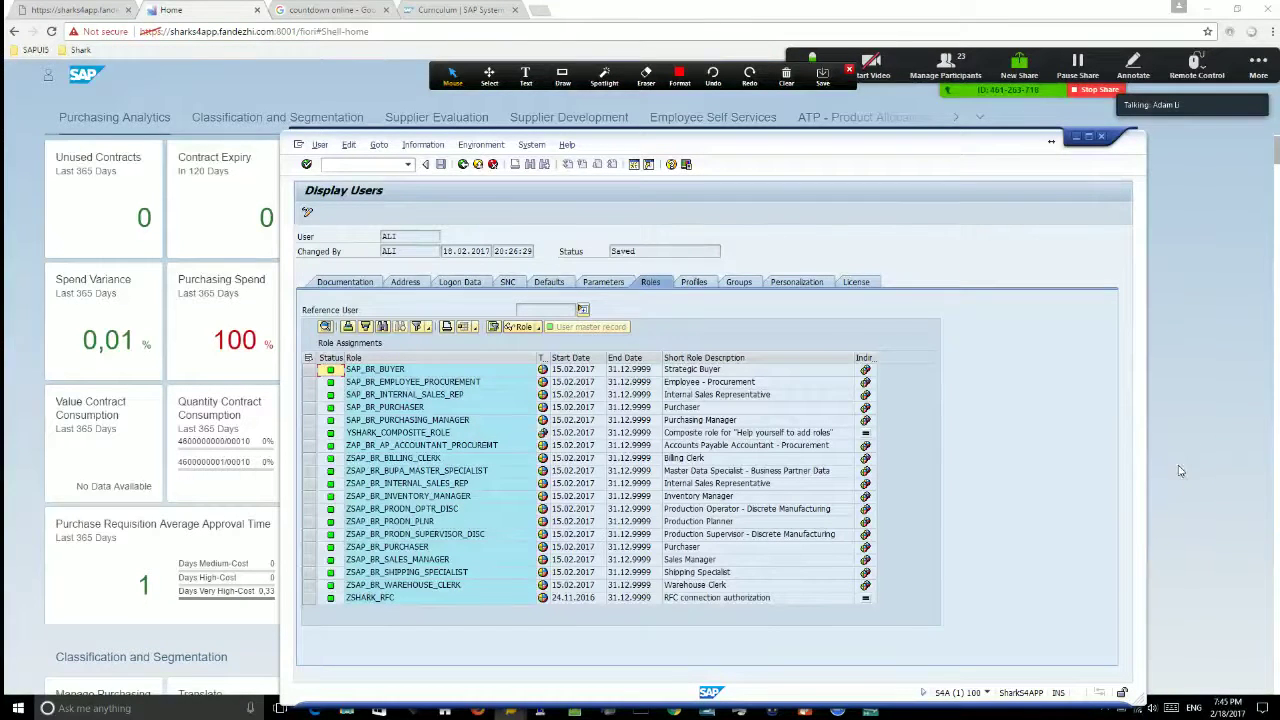
# Close Display Users and browse the tab-group list again
pyautogui.click(1101, 136)
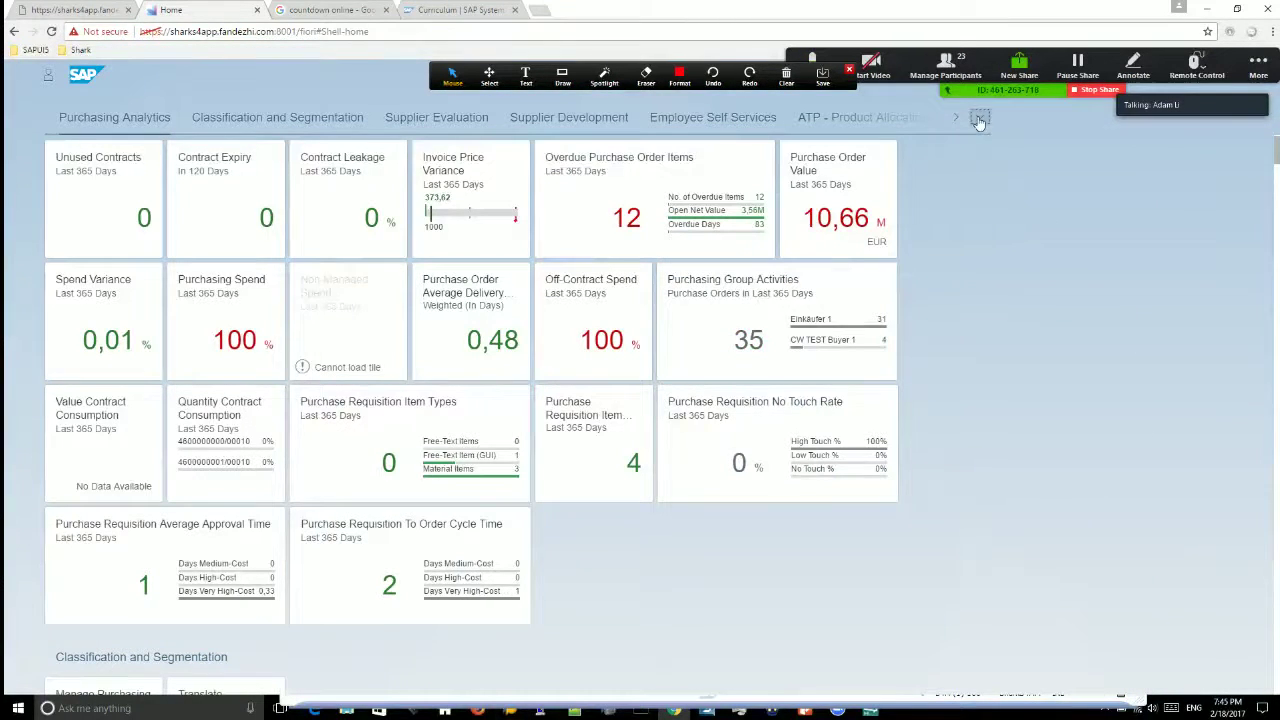
pyautogui.click(980, 118)
pyautogui.moveTo(1272, 331); pyautogui.dragTo(1270, 566)
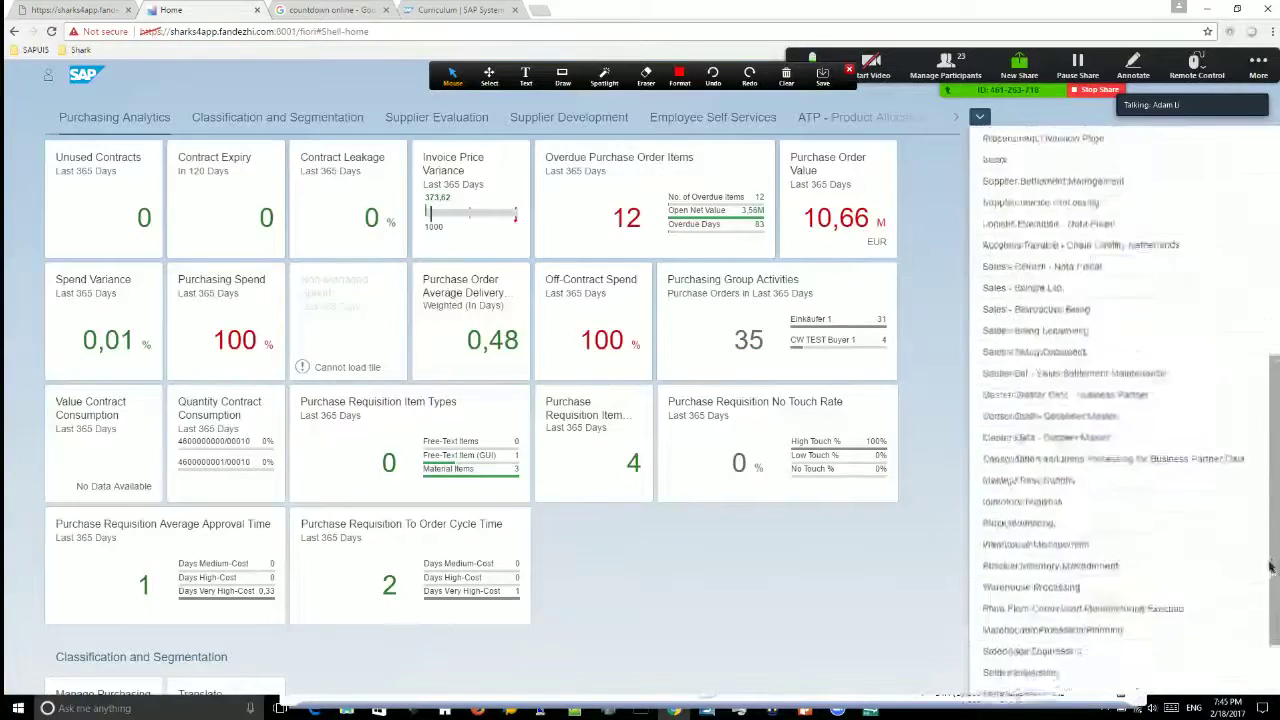
pyautogui.click(814, 580)
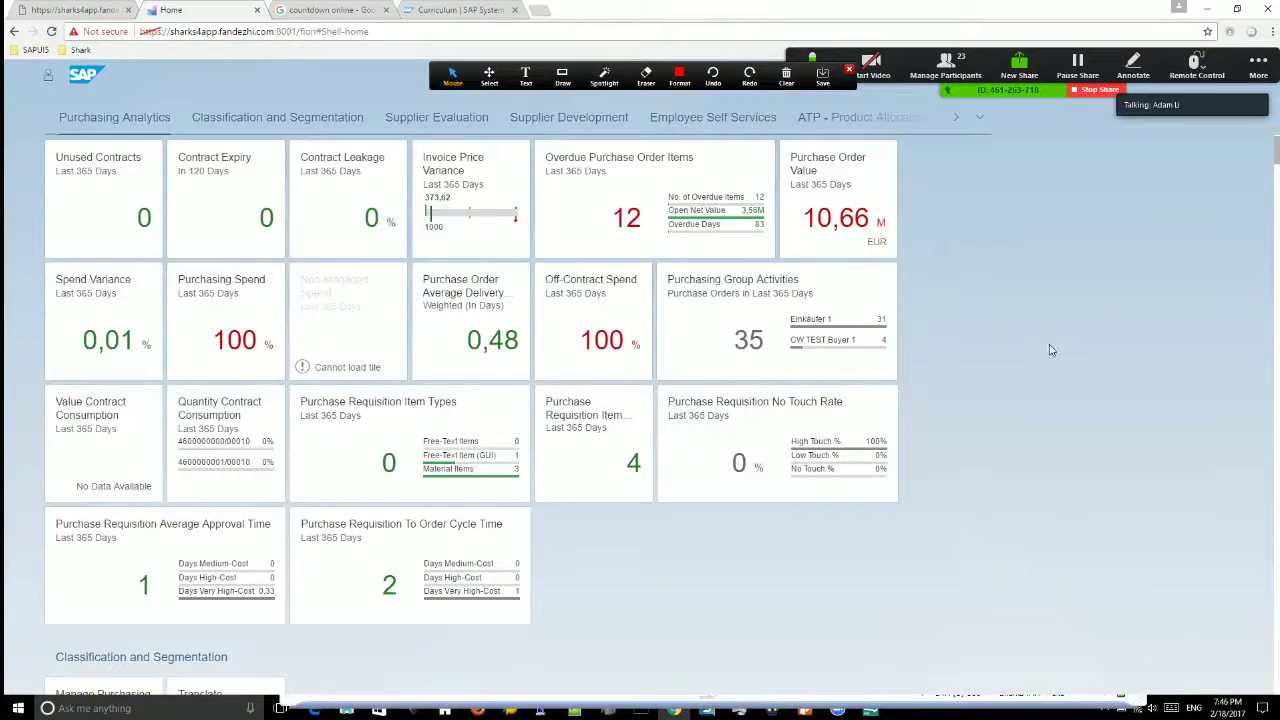
pyautogui.moveTo(1276, 158)
pyautogui.mouseDown()
pyautogui.moveTo(1276, 645)
pyautogui.moveTo(1272, 155)
pyautogui.mouseUp()
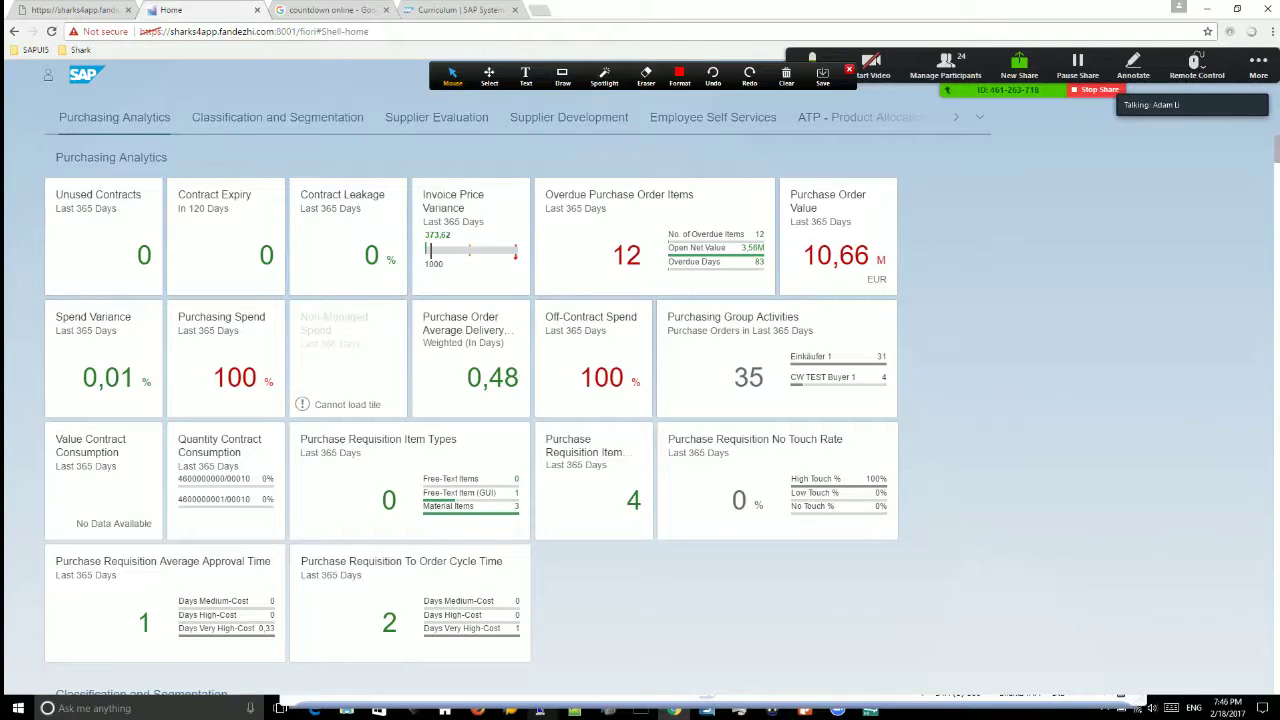
# Start role maintenance (PFCG) from the Display Users window
pyautogui.moveTo(512, 712)
pyautogui.click(455, 645)
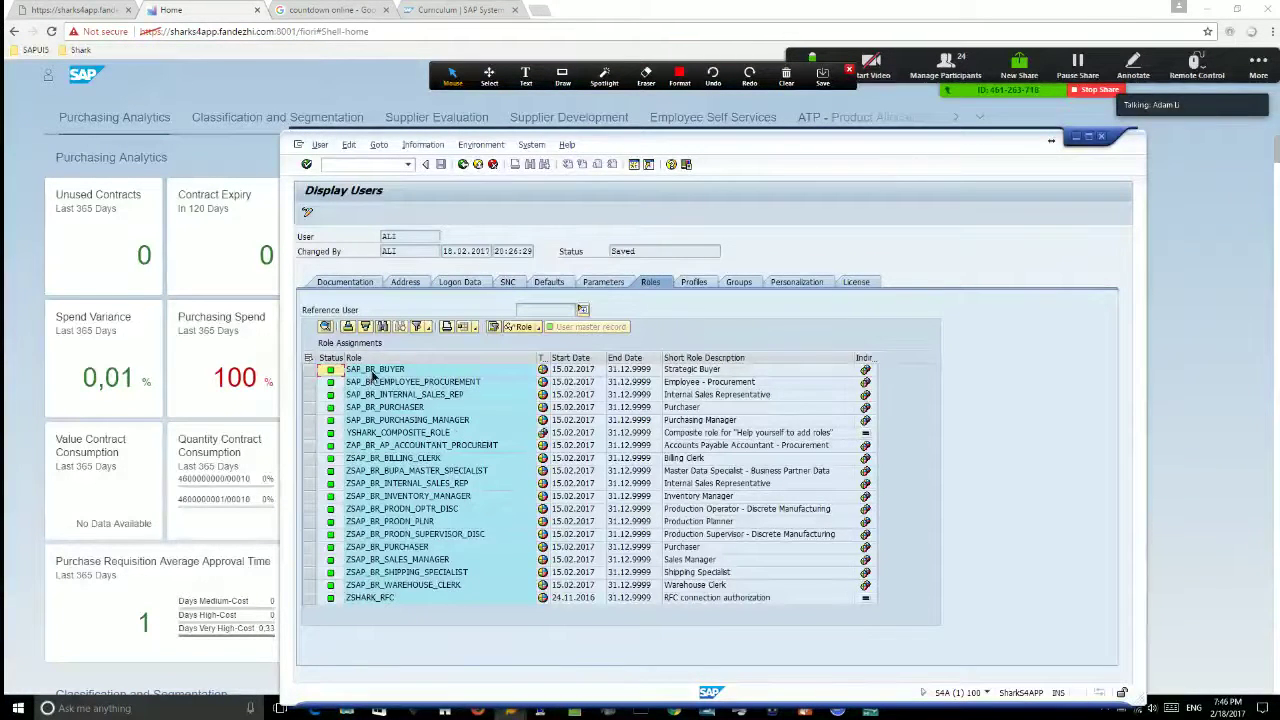
pyautogui.click(378, 166)
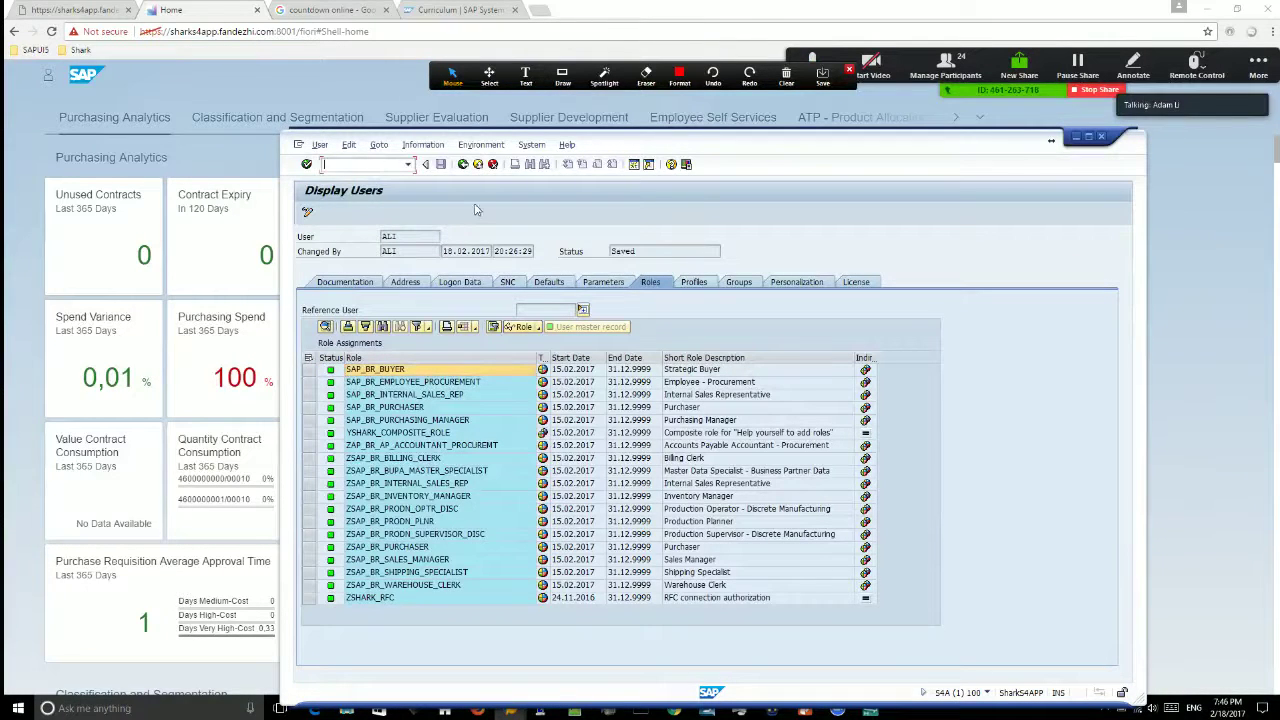
pyautogui.press('Return')
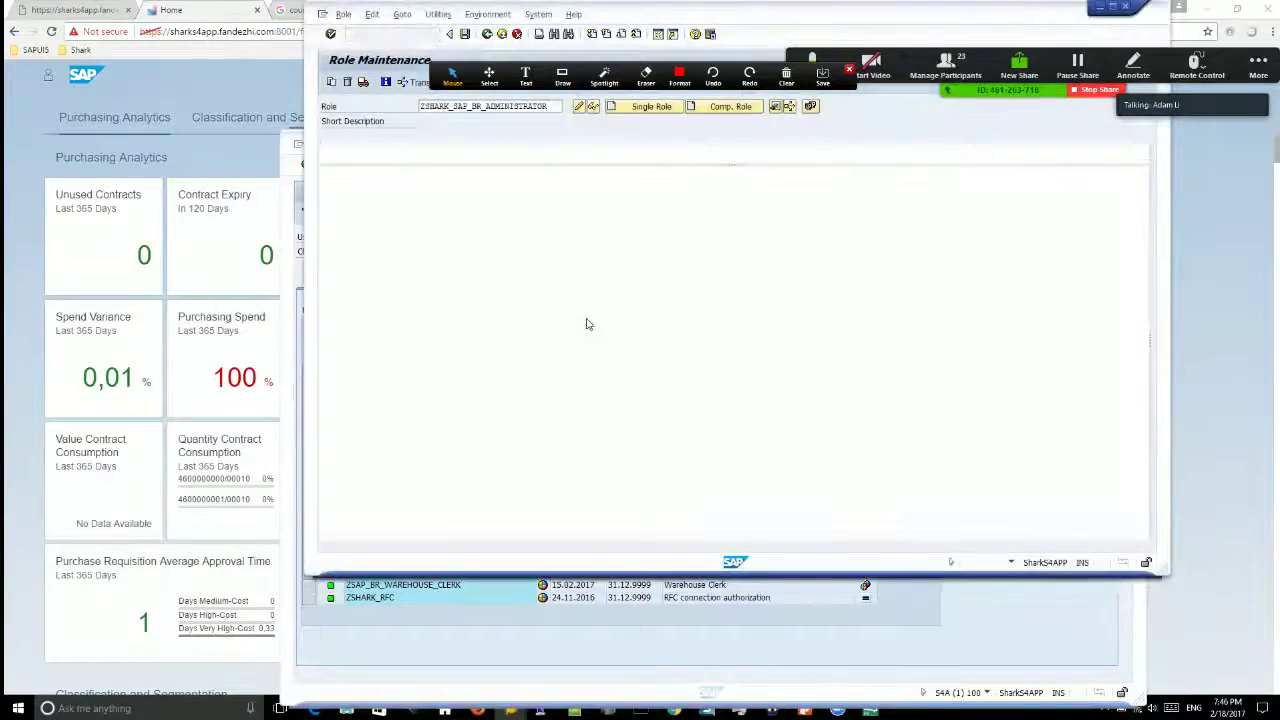
pyautogui.moveTo(590, 18); pyautogui.dragTo(722, 211)
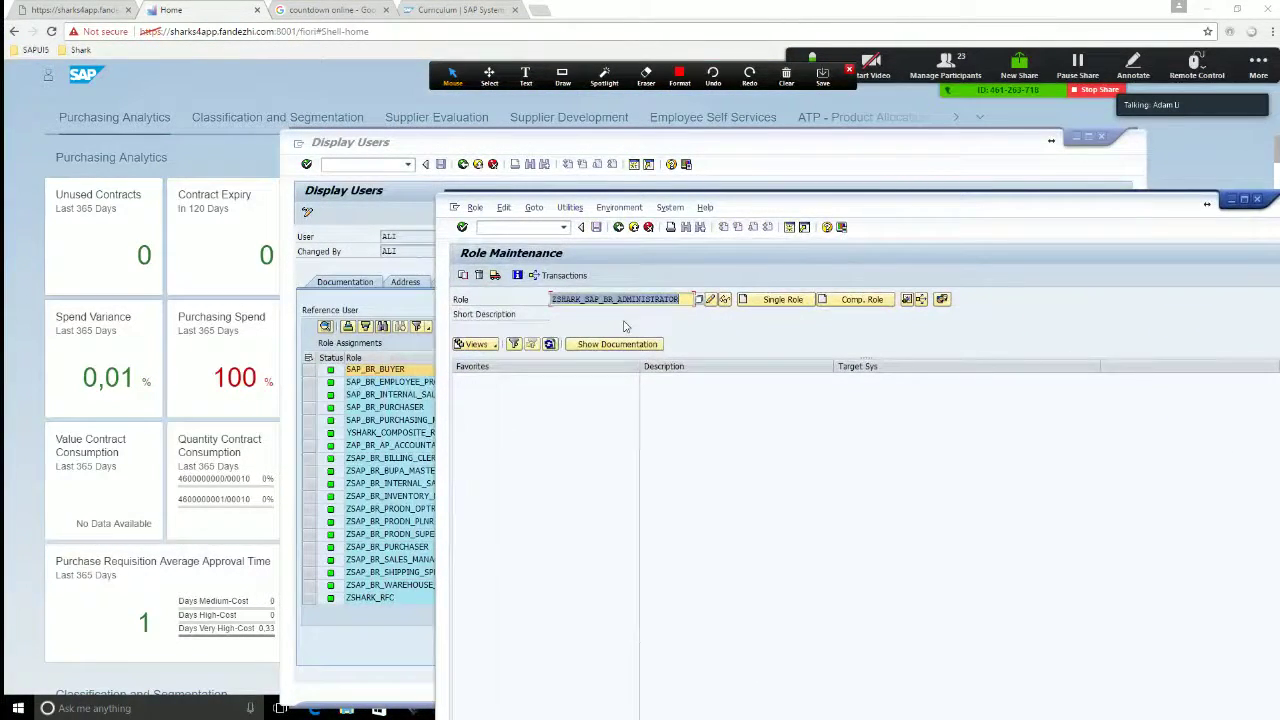
# Search roles matching sap_br* via F4, review the results, and put SAP GUI away
pyautogui.write('sap_b*')
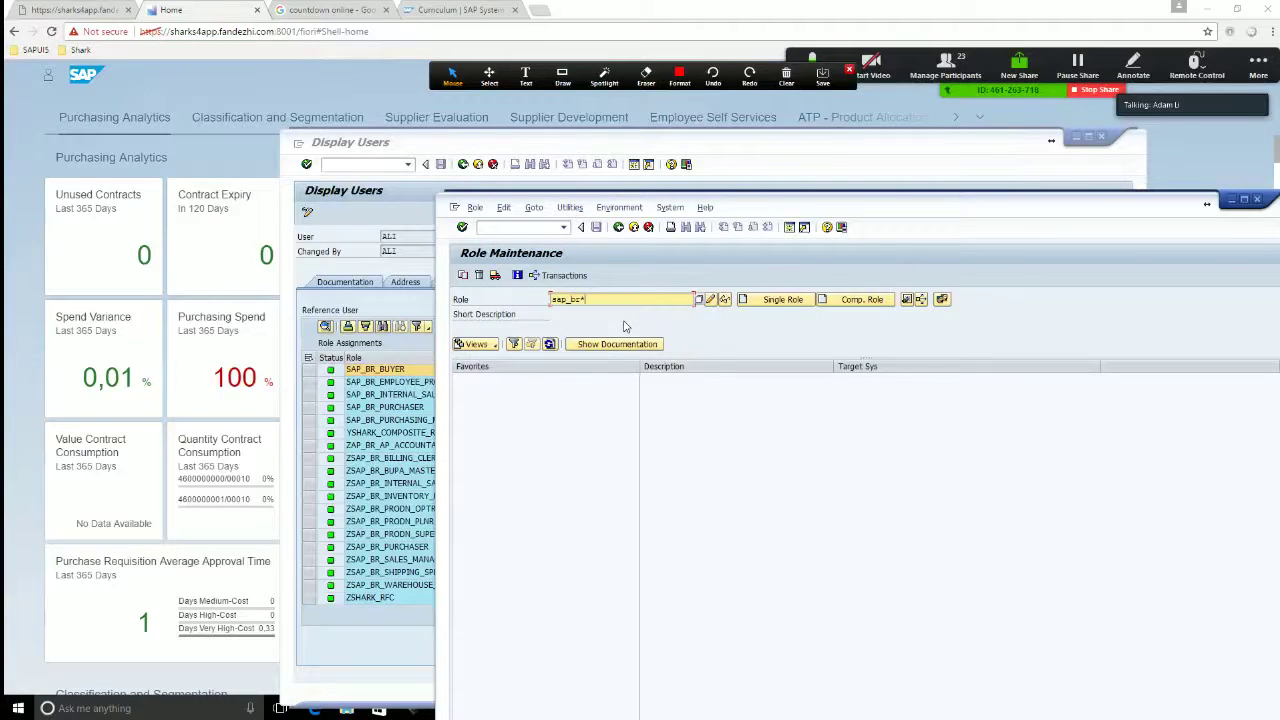
pyautogui.press('F4')
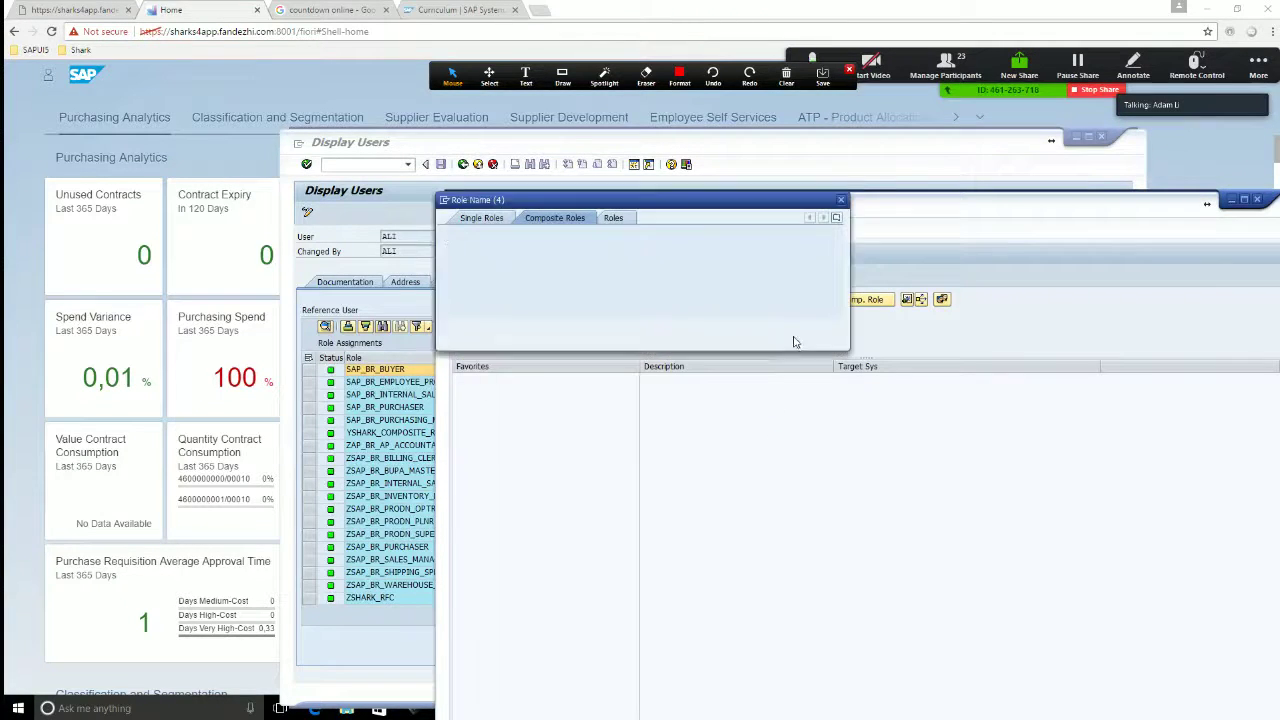
pyautogui.click(620, 220)
pyautogui.click(797, 327)
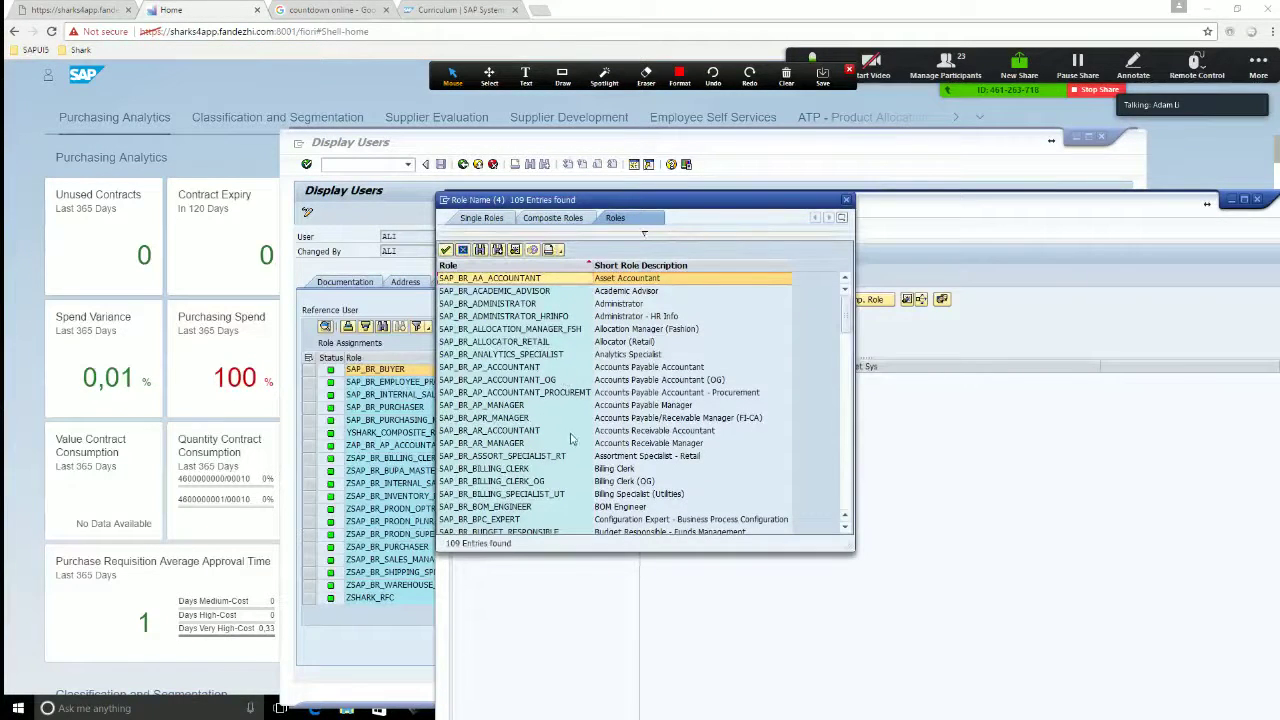
pyautogui.scroll(-20, 570, 438)
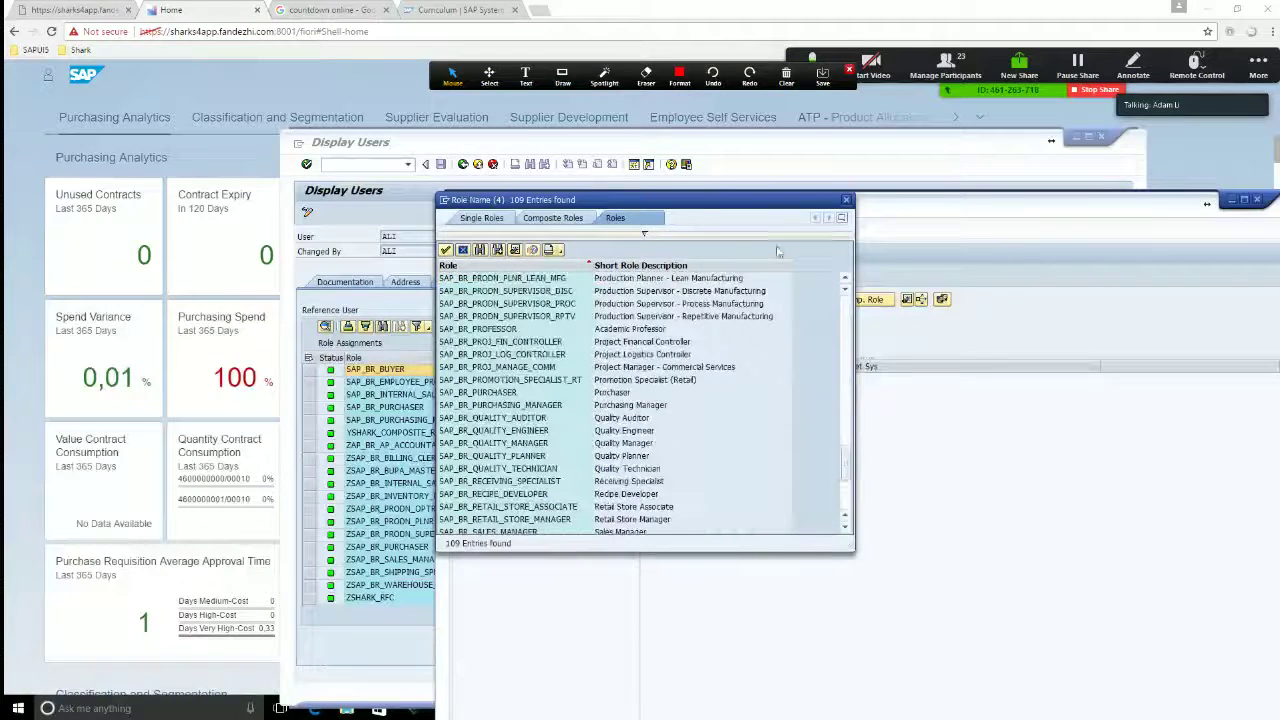
pyautogui.click(846, 199)
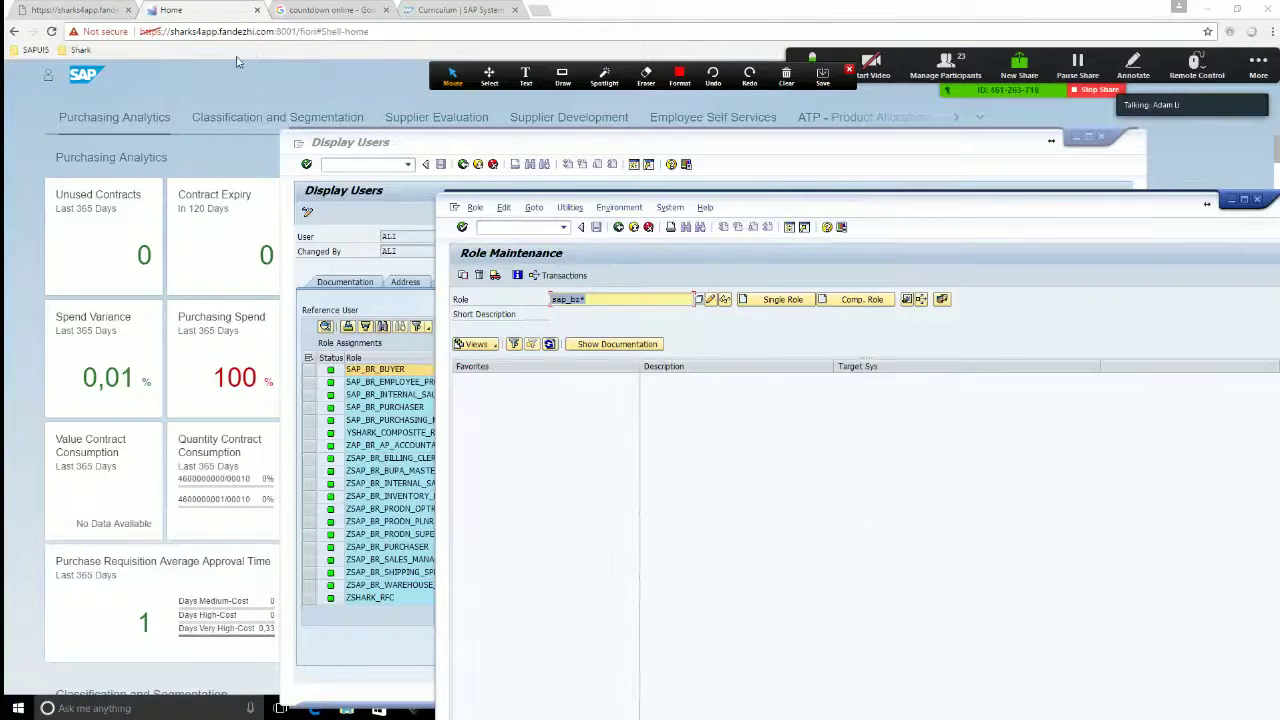
pyautogui.click(229, 88)
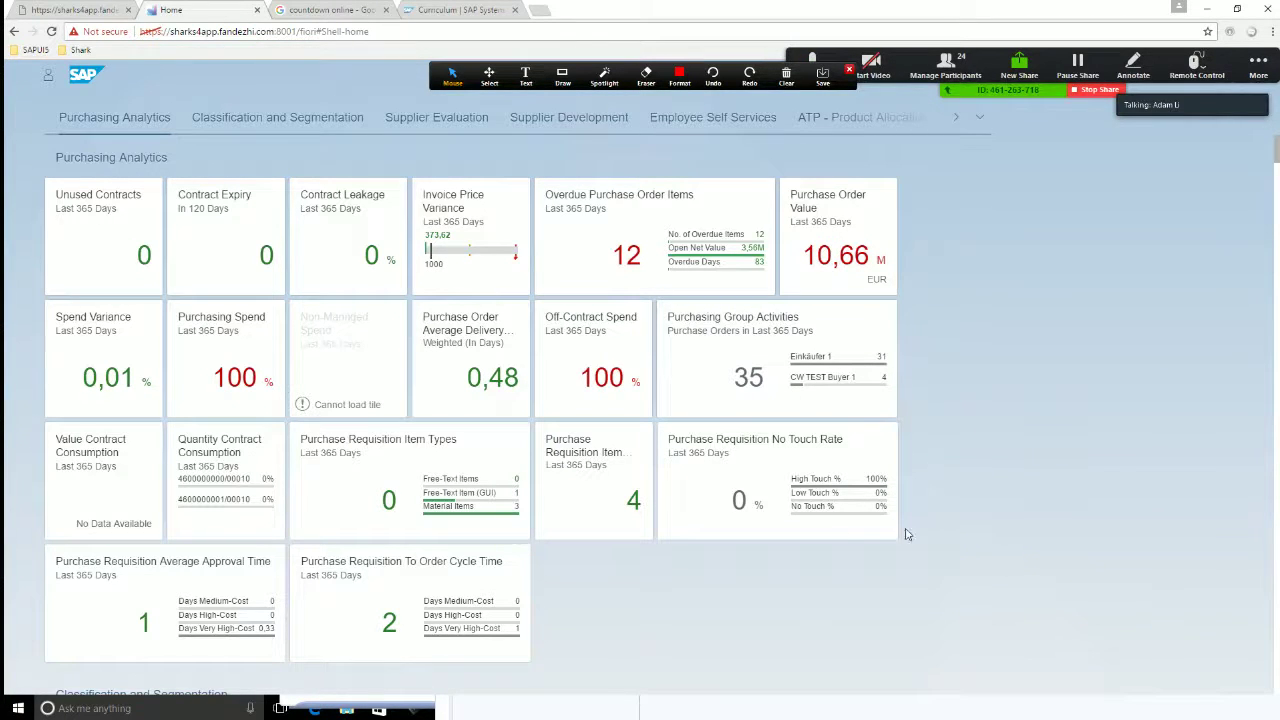
# Bring the Fiori launchpad home to the front, showing Purchasing Analytics tiles like 10,66 M Purchase Order Value
pyautogui.click(563, 708)
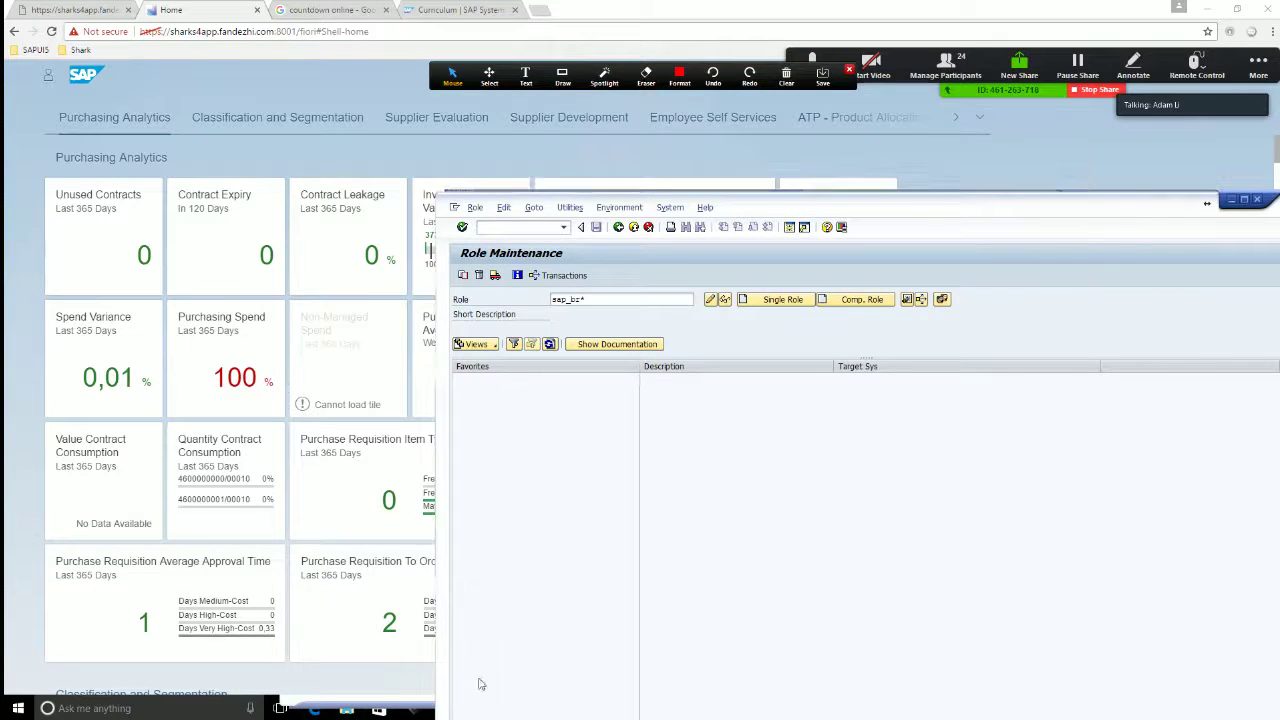
pyautogui.hotkey('alt', 'Tab')
pyautogui.hotkey('alt', 'Tab')
pyautogui.hotkey('alt', 'Tab')
pyautogui.hotkey('alt', 'Tab')
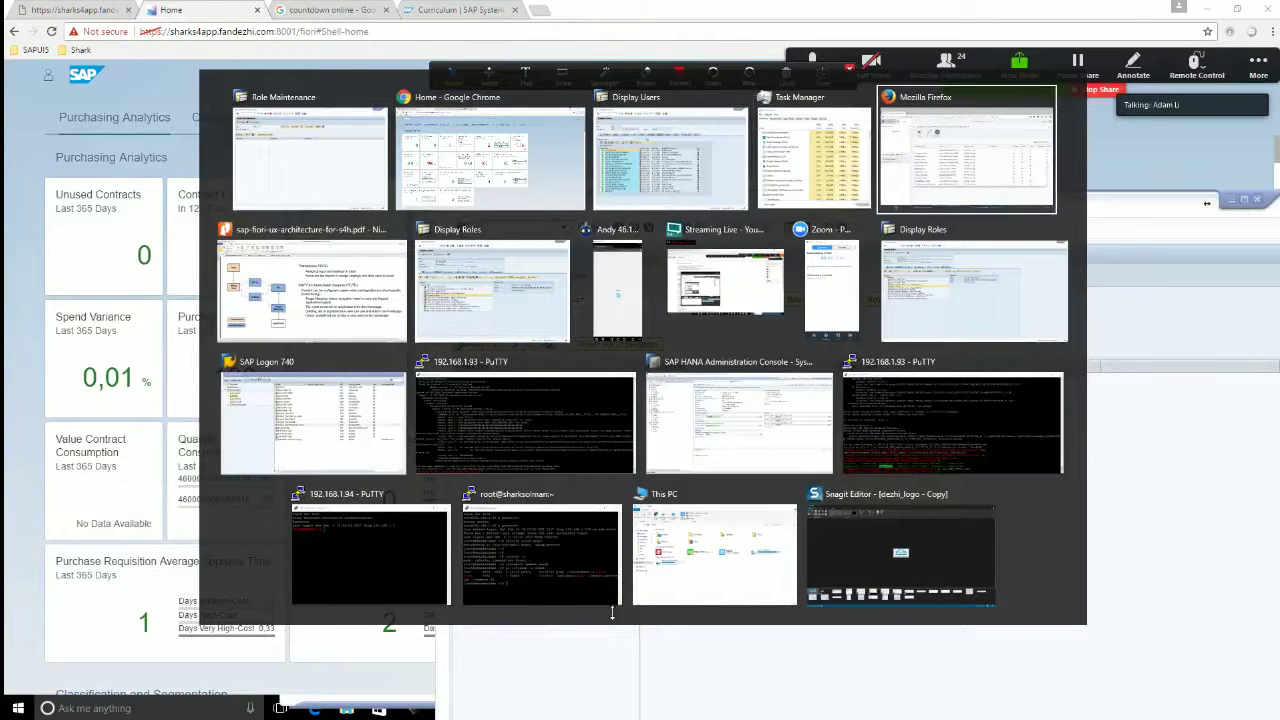
pyautogui.moveTo(345, 44); pyautogui.dragTo(466, 112)
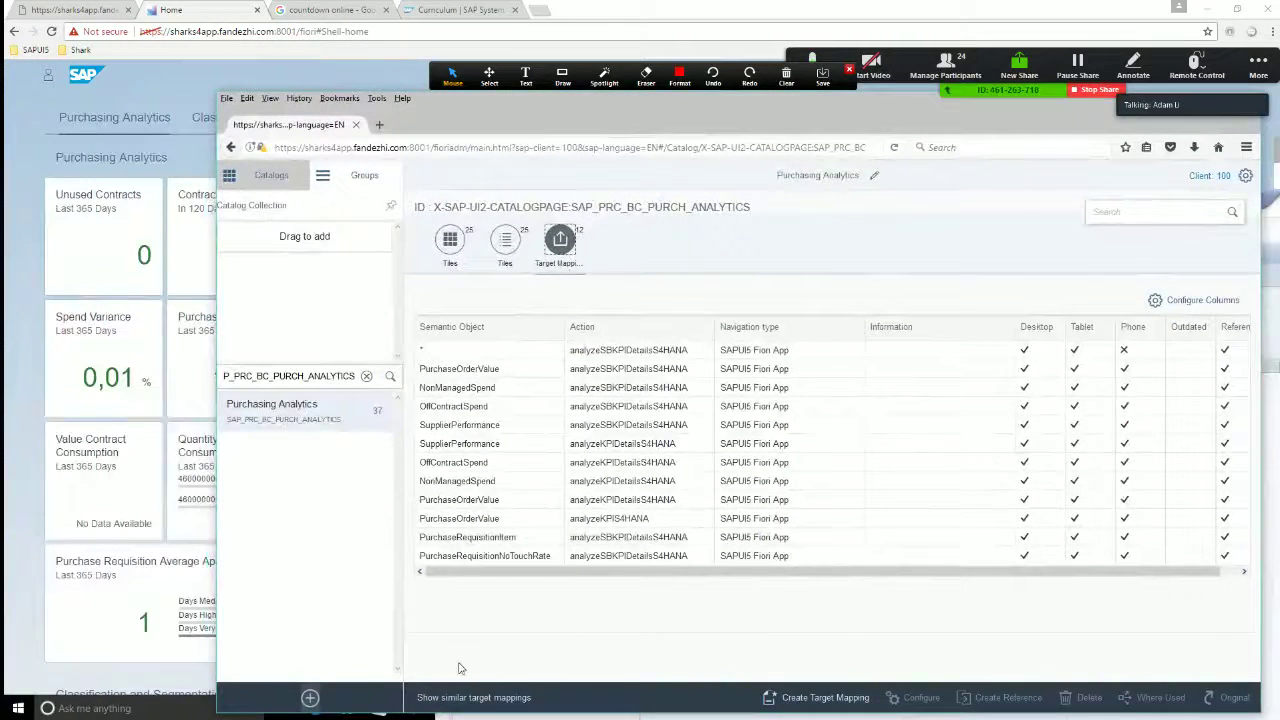
pyautogui.hotkey('alt', 'Tab')
pyautogui.hotkey('alt', 'Tab')
pyautogui.hotkey('alt', 'Tab')
pyautogui.hotkey('alt', 'Tab')
pyautogui.hotkey('alt', 'Tab')
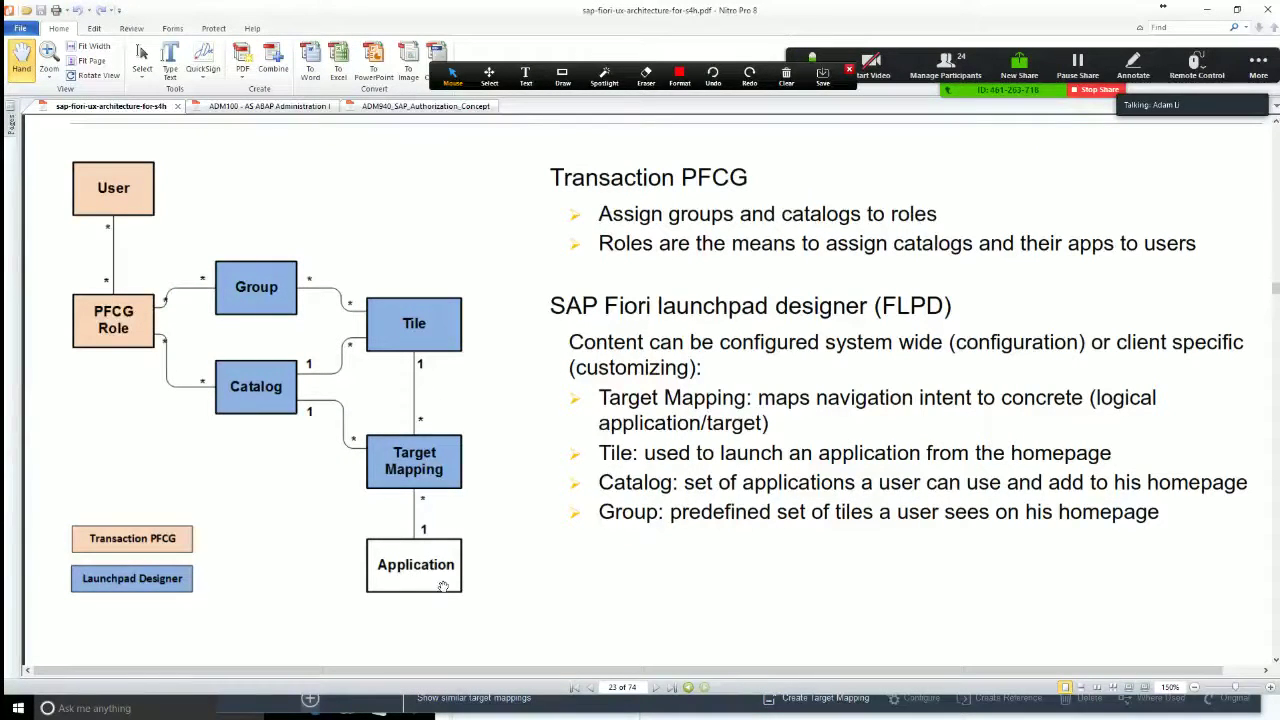
pyautogui.hotkey('alt', 'Tab')
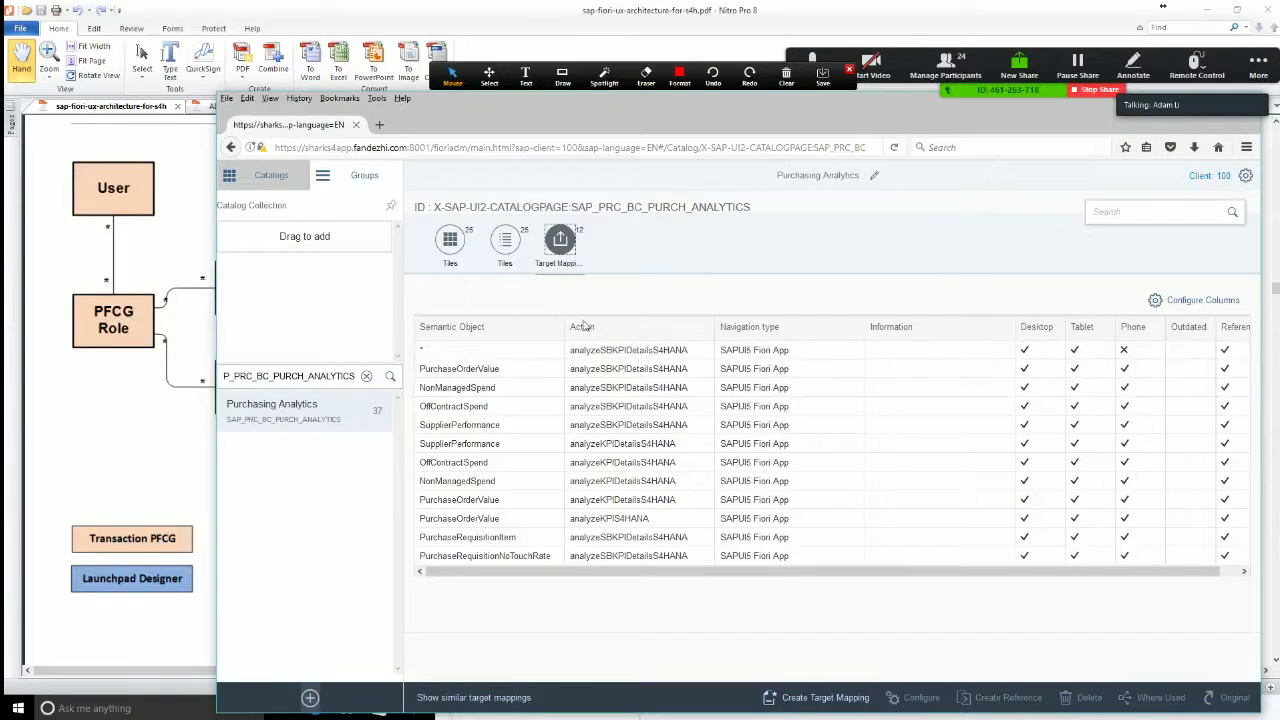
pyautogui.hotkey('alt', 'Tab')
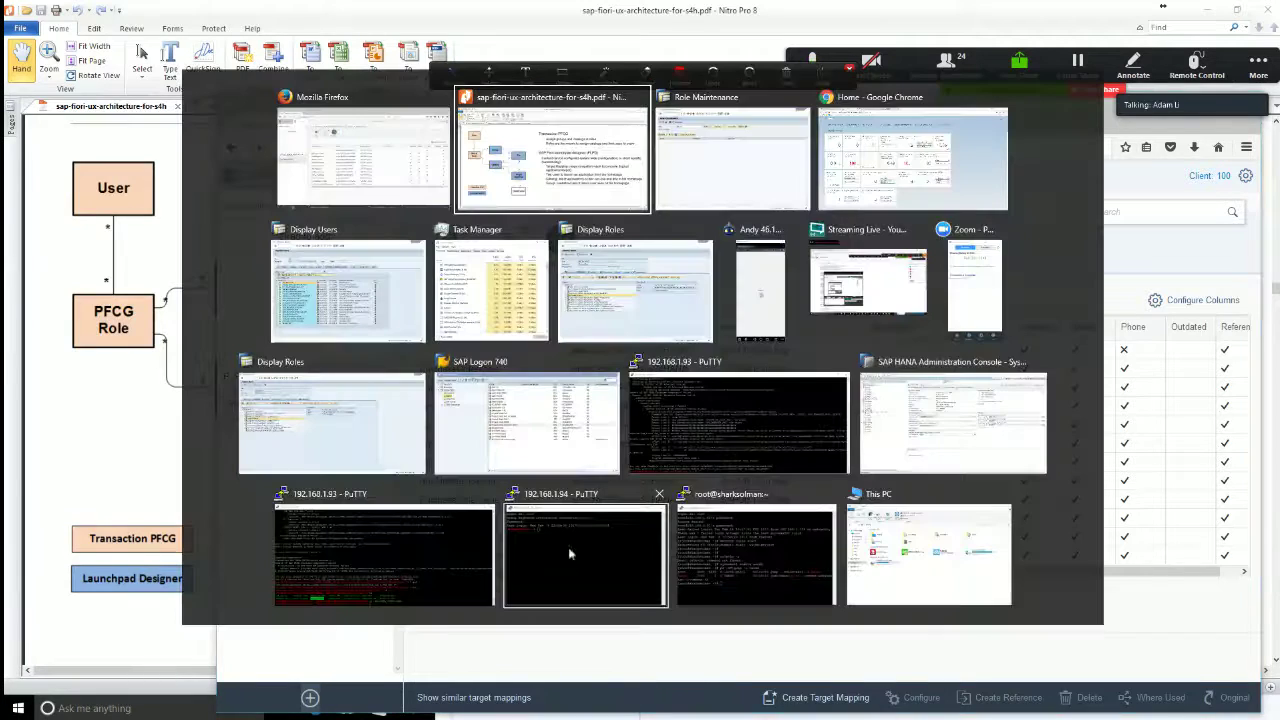
pyautogui.press('Tab')
pyautogui.press('Tab')
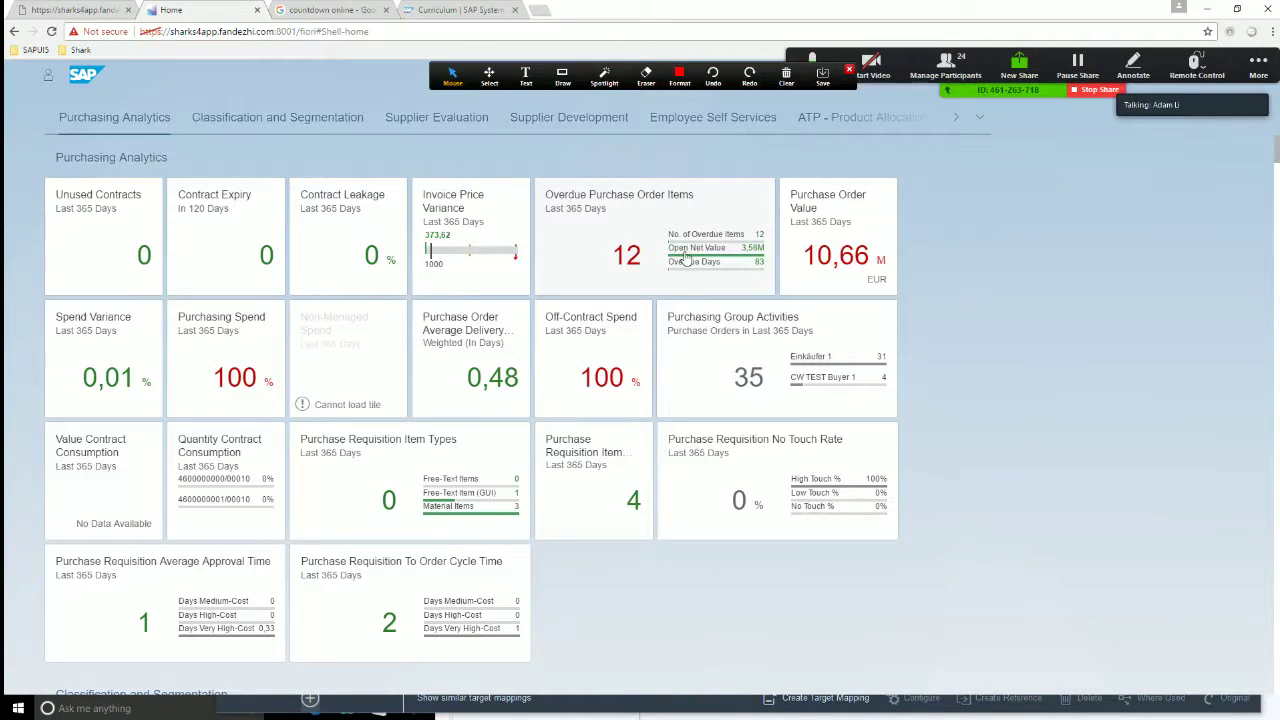
# Open the Overdue Purchase Order Items By Supplier chart, then return to the Launchpad Designer
pyautogui.moveTo(686, 258)
pyautogui.click(647, 244)
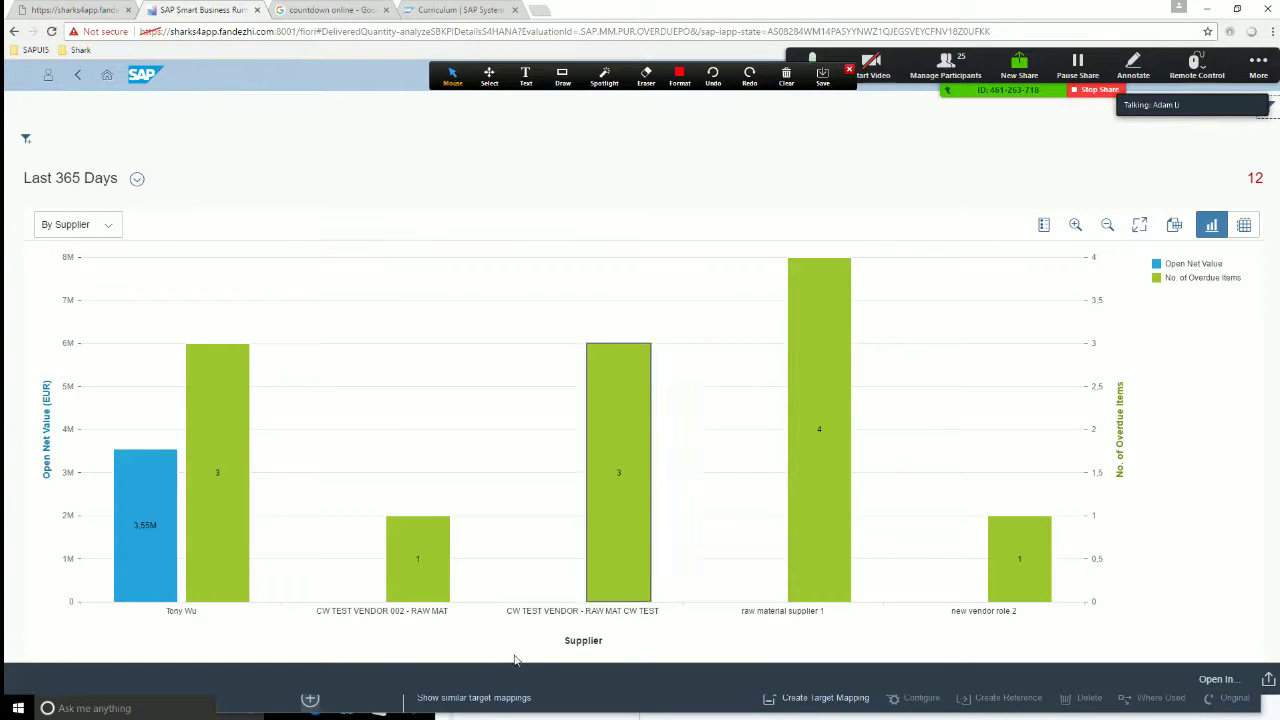
pyautogui.hotkey('alt', 'Tab')
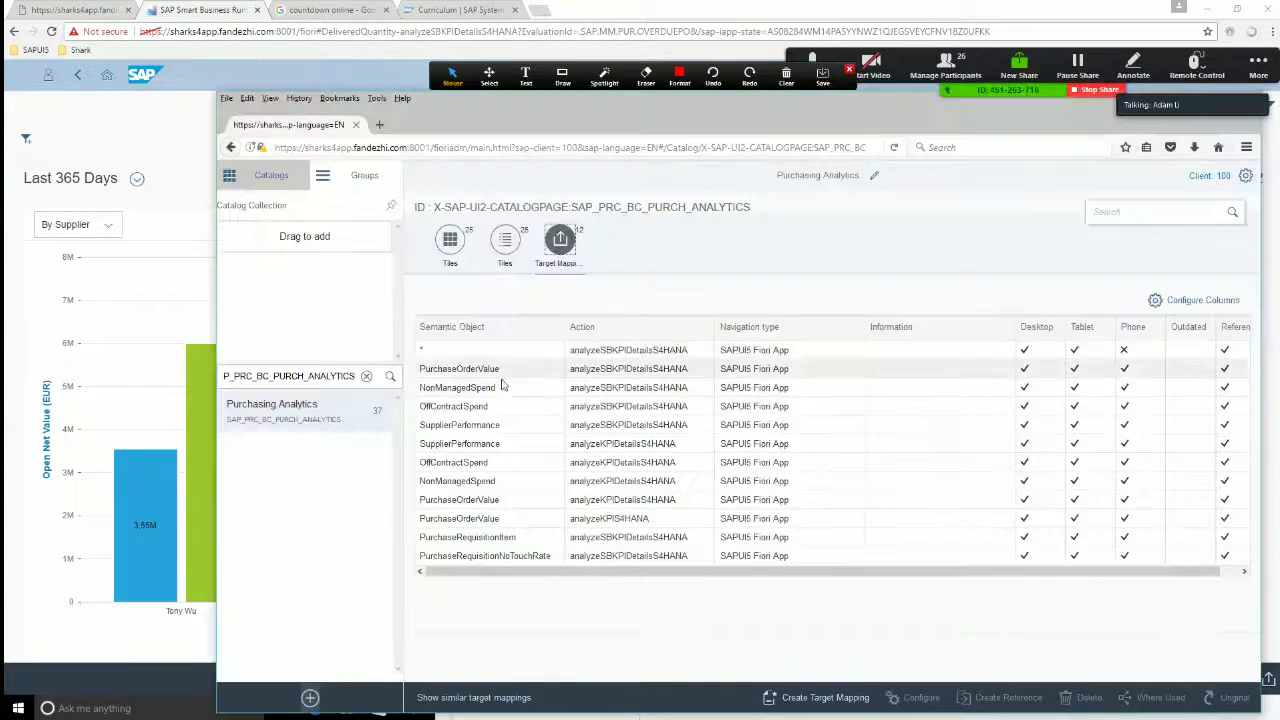
# Return the launchpad to its home tiles and switch back to the Designer window
pyautogui.click(147, 156)
pyautogui.click(78, 74)
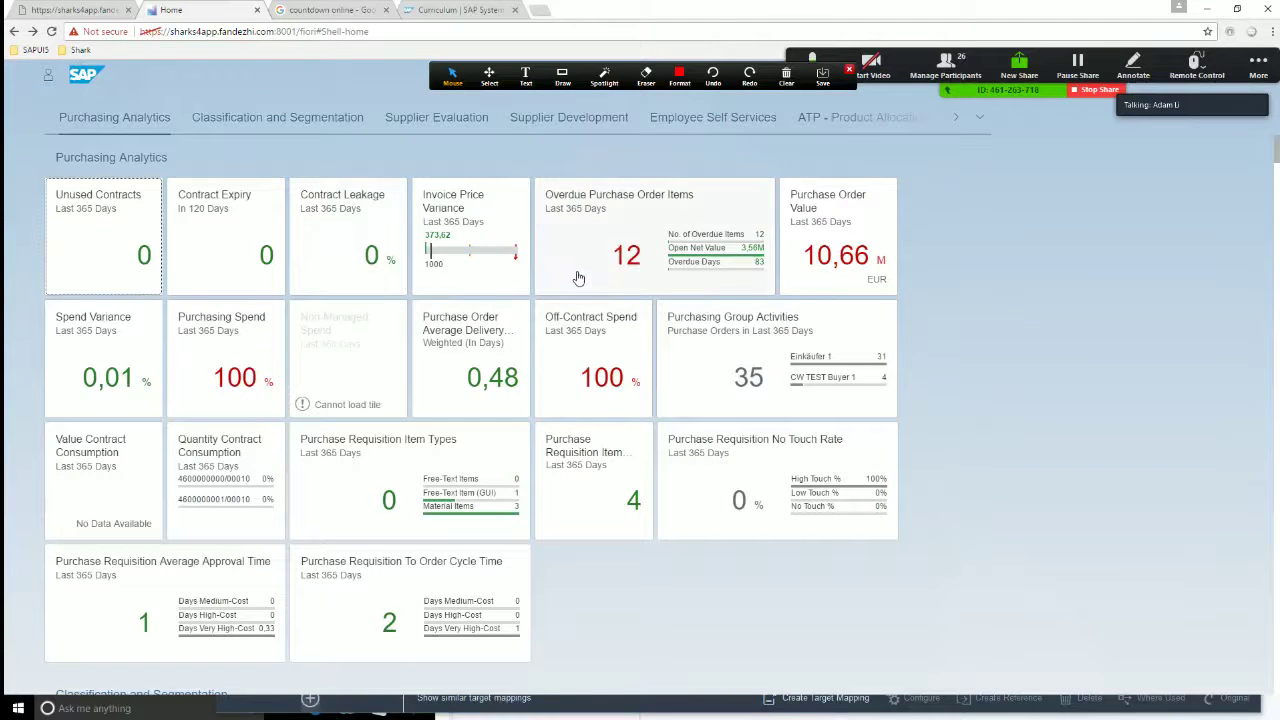
pyautogui.hotkey('alt', 'Tab')
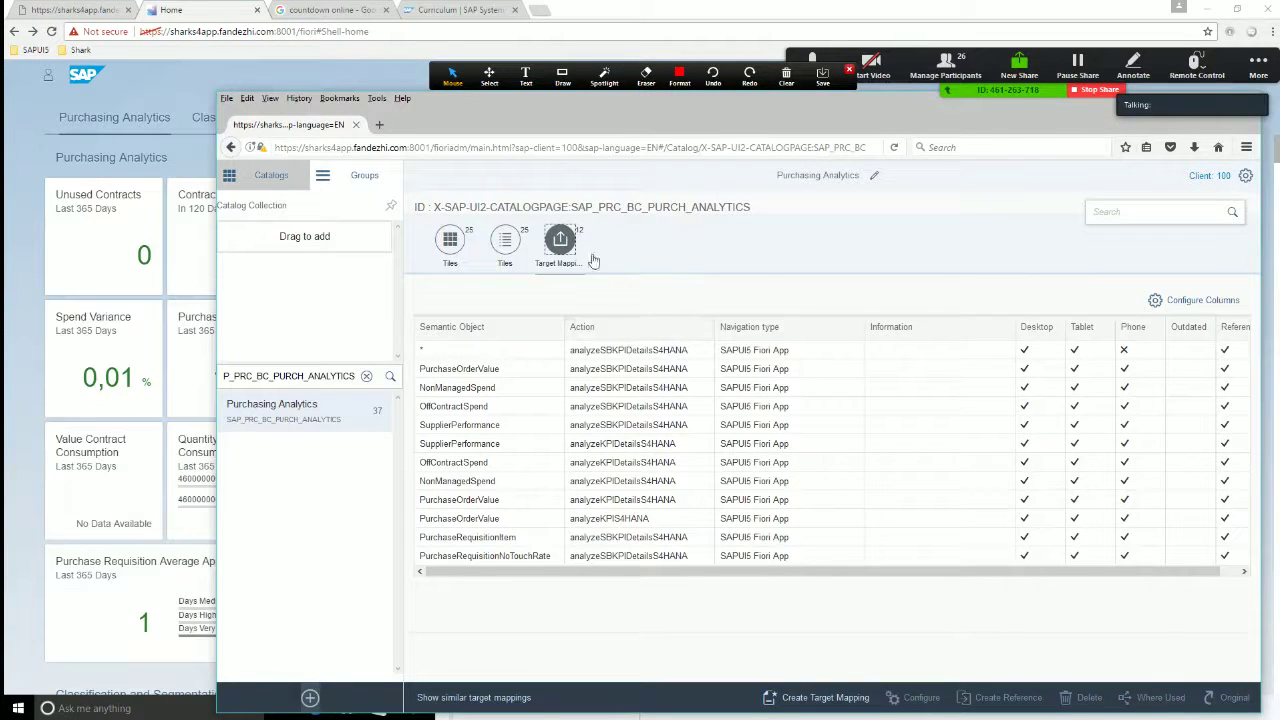
# Find DeliveredQuantity as the Overdue Purchase Order Items tile's semantic object, then show the 12 target mappings
pyautogui.click(507, 243)
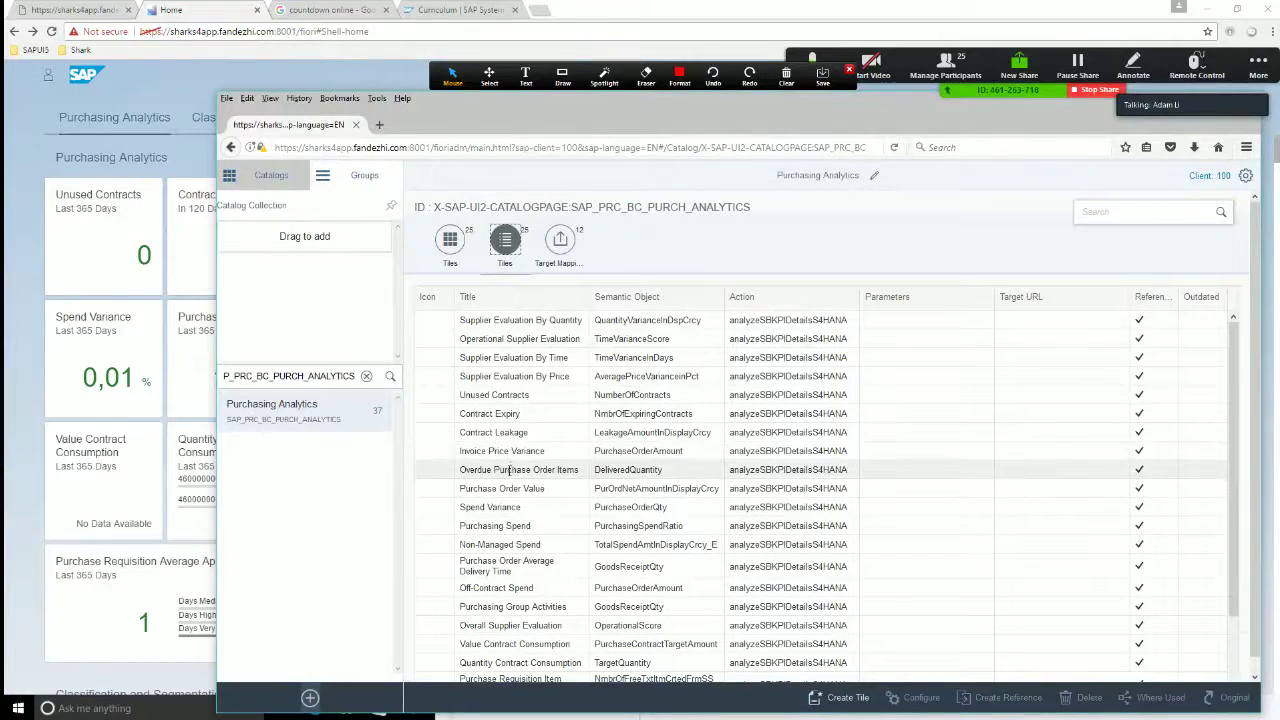
pyautogui.doubleClick(512, 469)
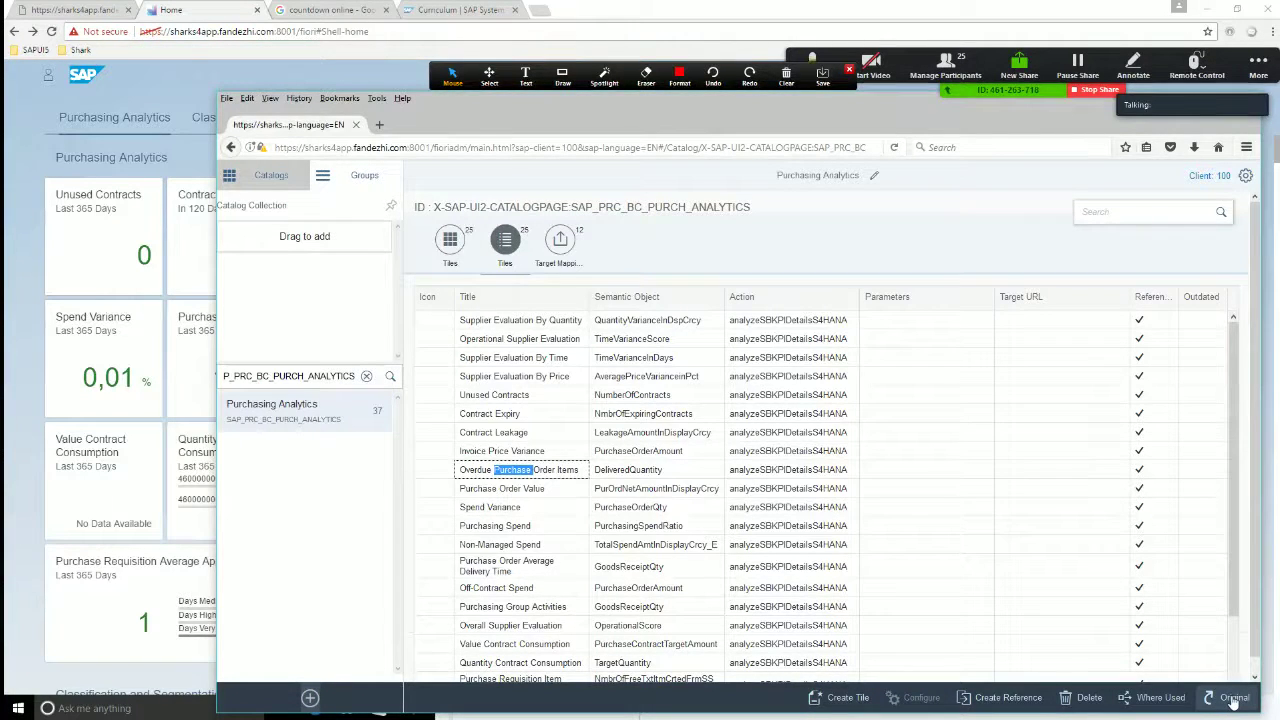
pyautogui.scroll(-1, 555, 529)
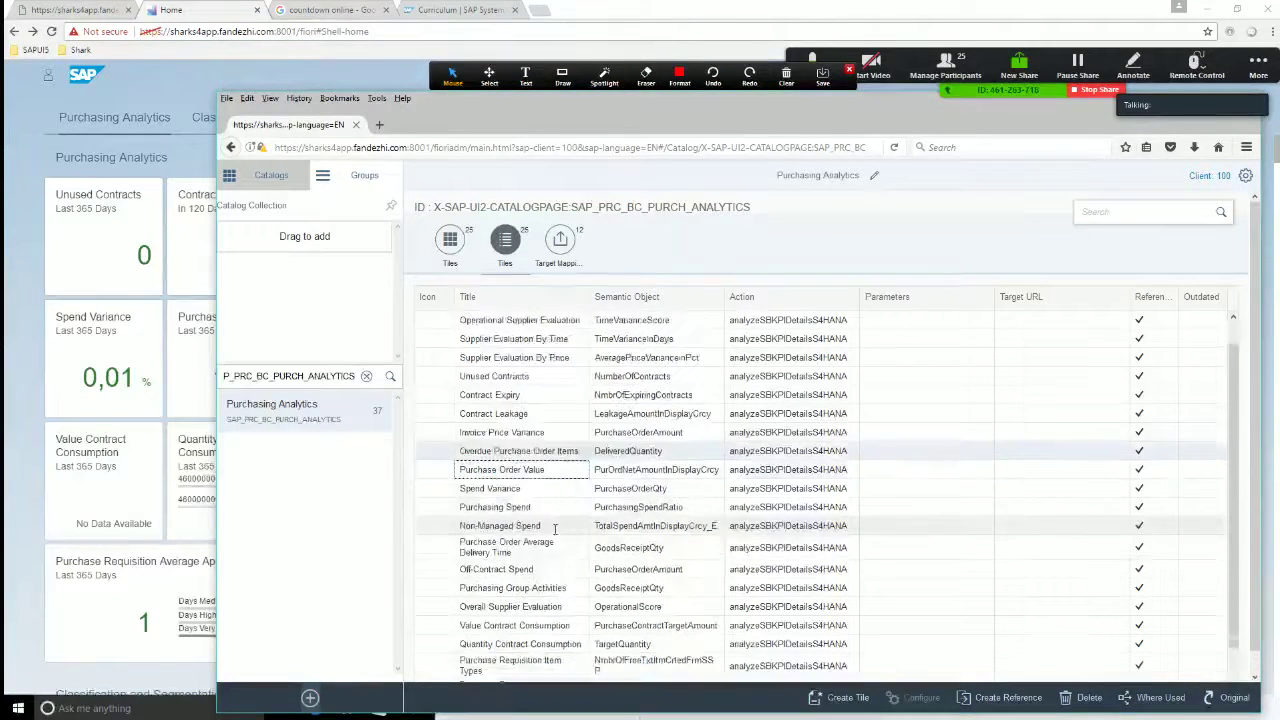
pyautogui.scroll(-3, 555, 529)
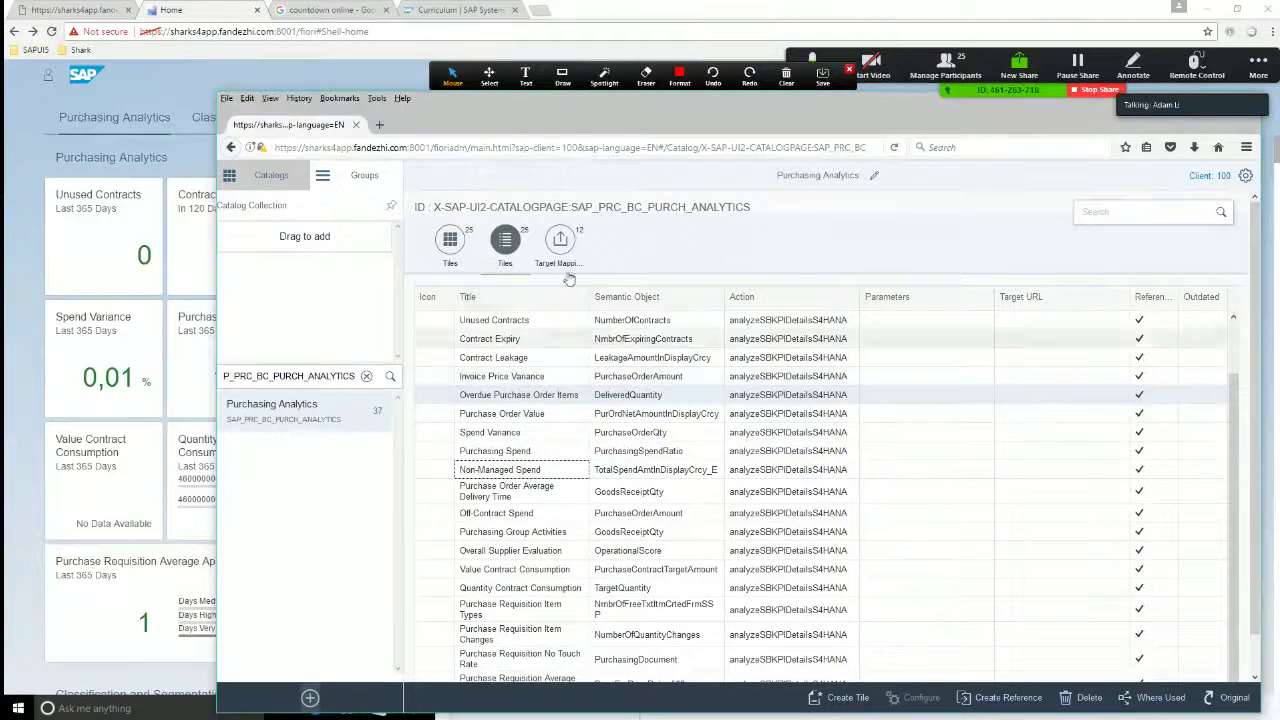
pyautogui.click(560, 240)
pyautogui.click(487, 424)
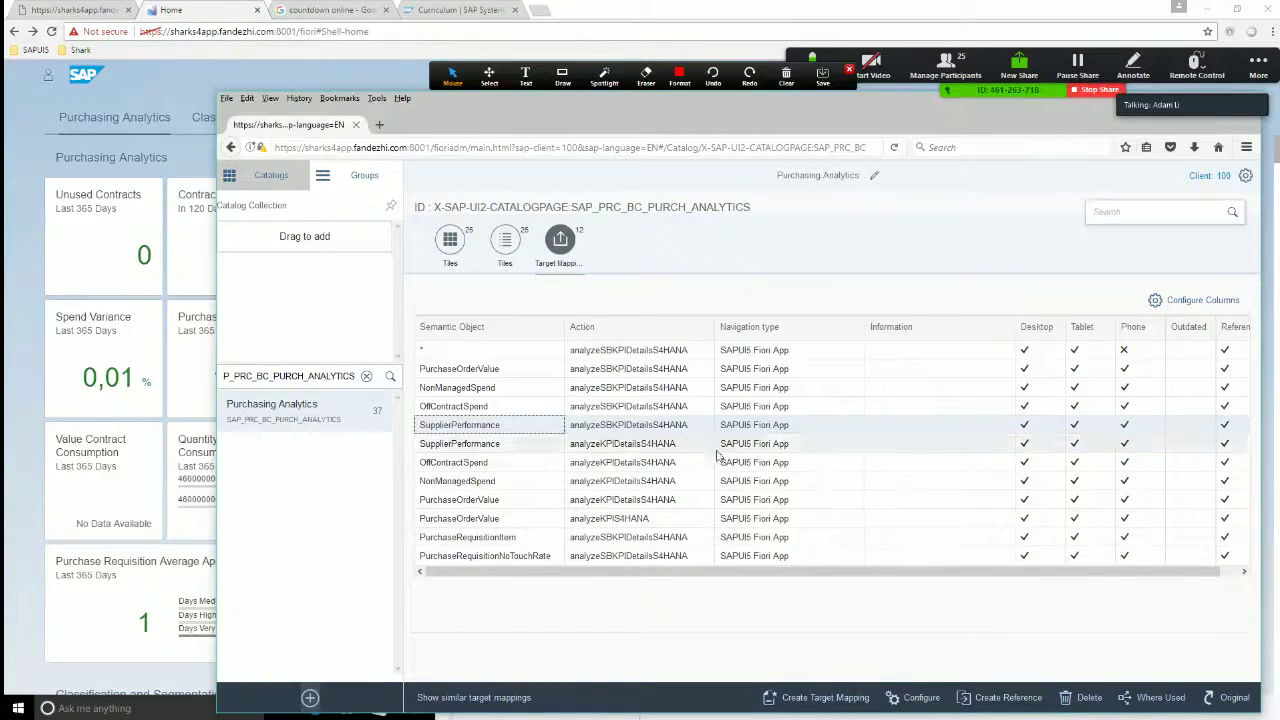
# Open the OffContractSpend / analyzeKPIDetailsS4HANA target mapping's configuration, showing the Analyze KPI Details app
pyautogui.click(484, 445)
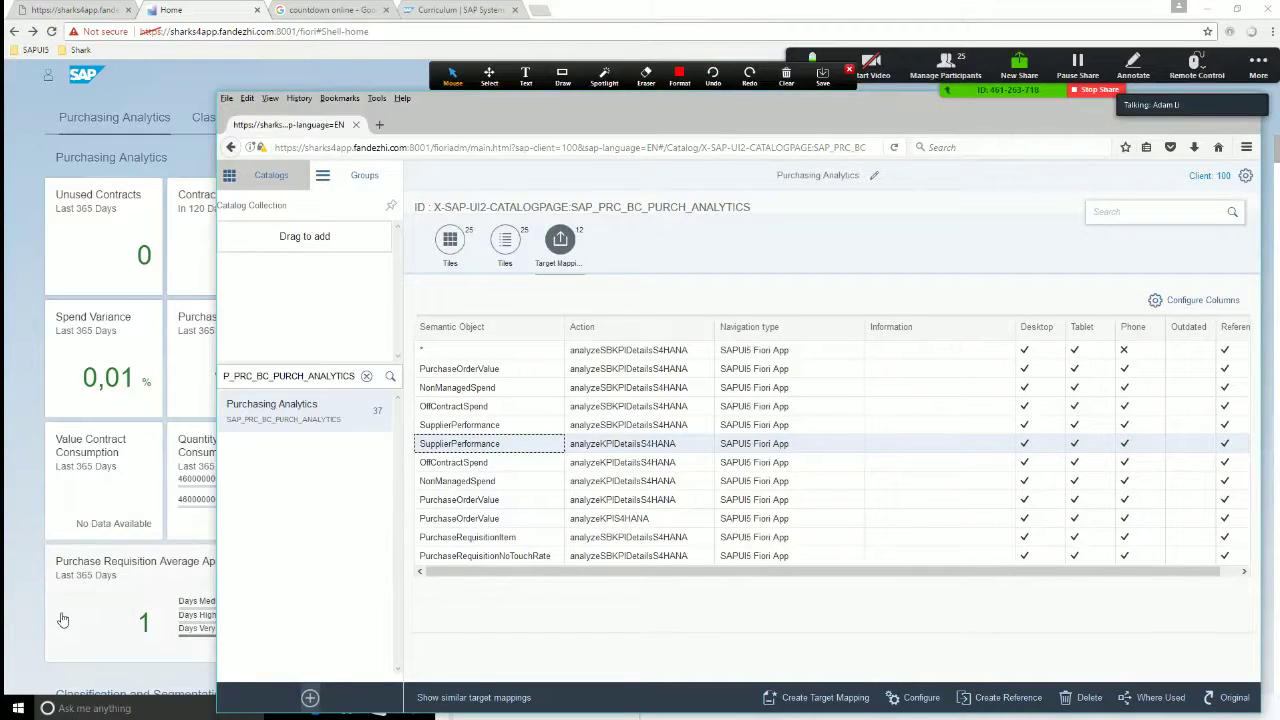
pyautogui.click(5, 612)
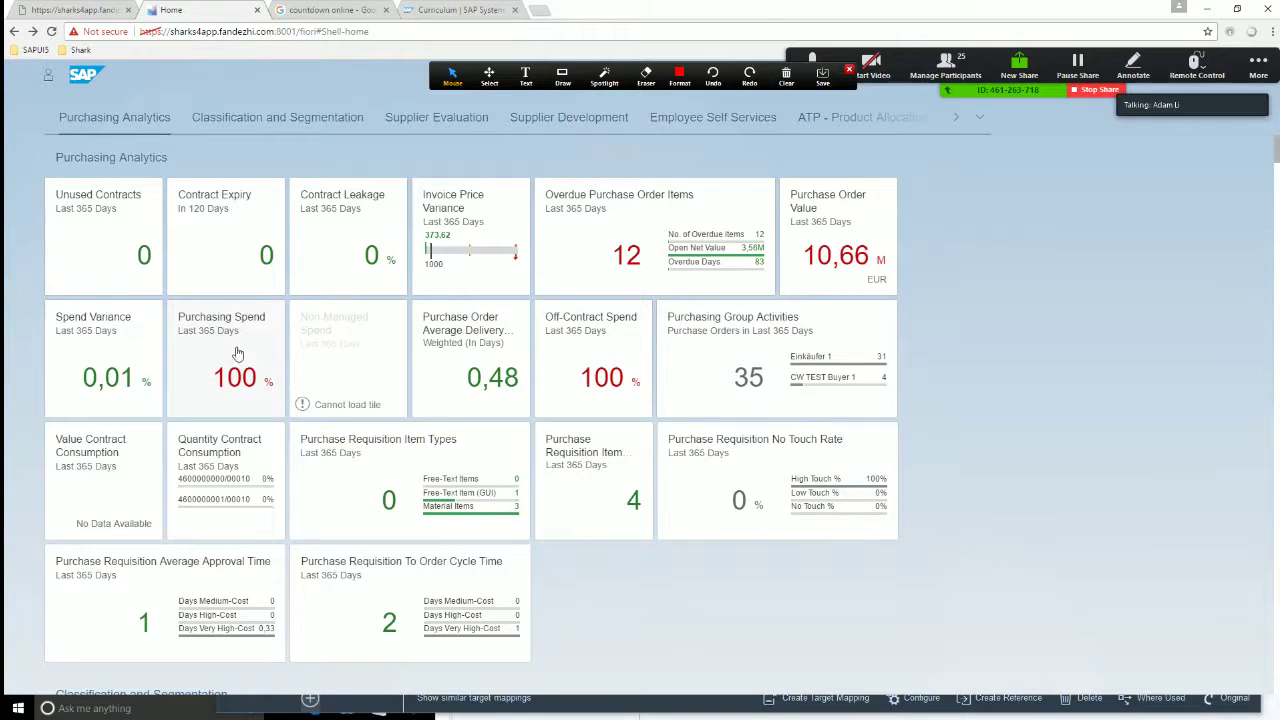
pyautogui.hotkey('alt', 'Tab')
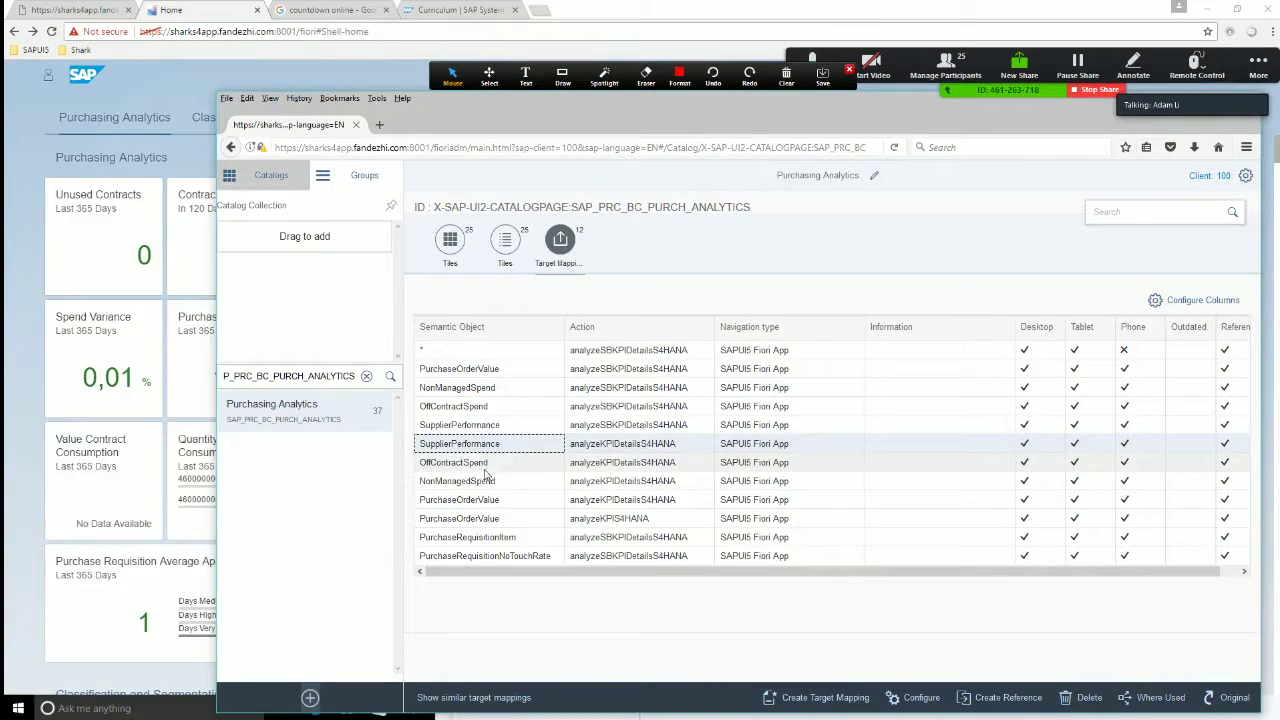
pyautogui.hotkey('alt', 'Tab')
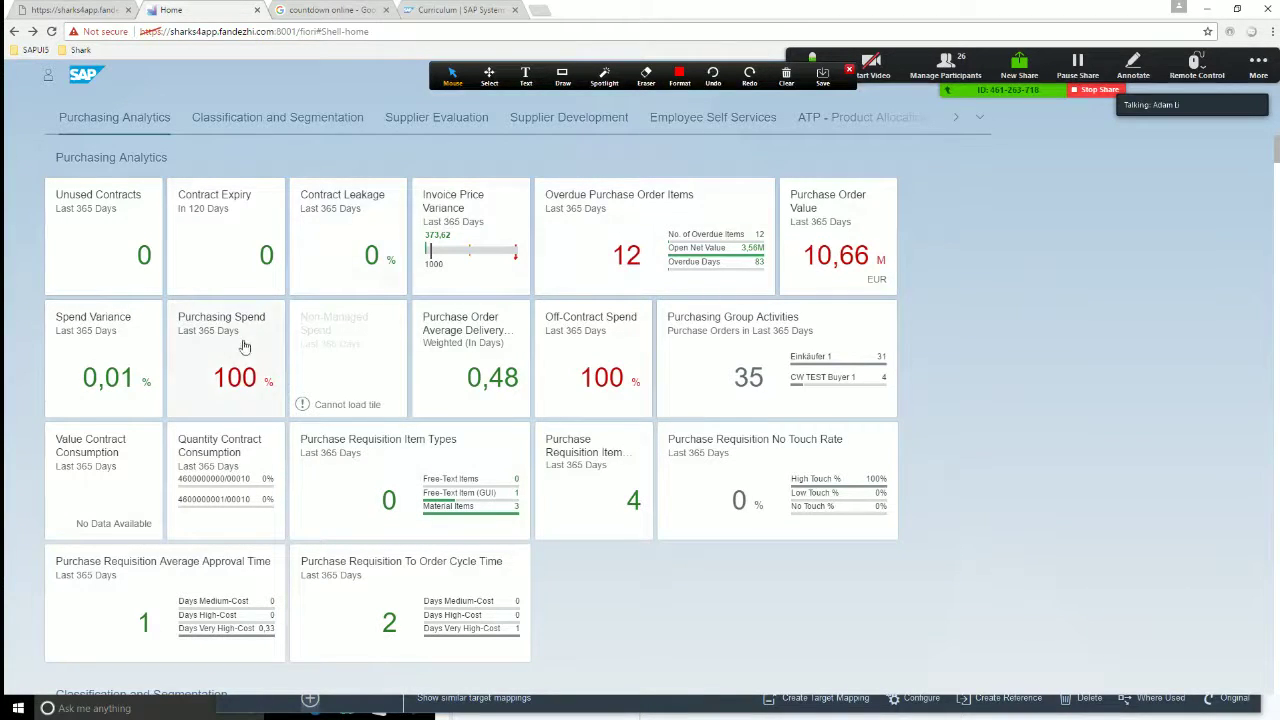
pyautogui.hotkey('alt', 'Tab')
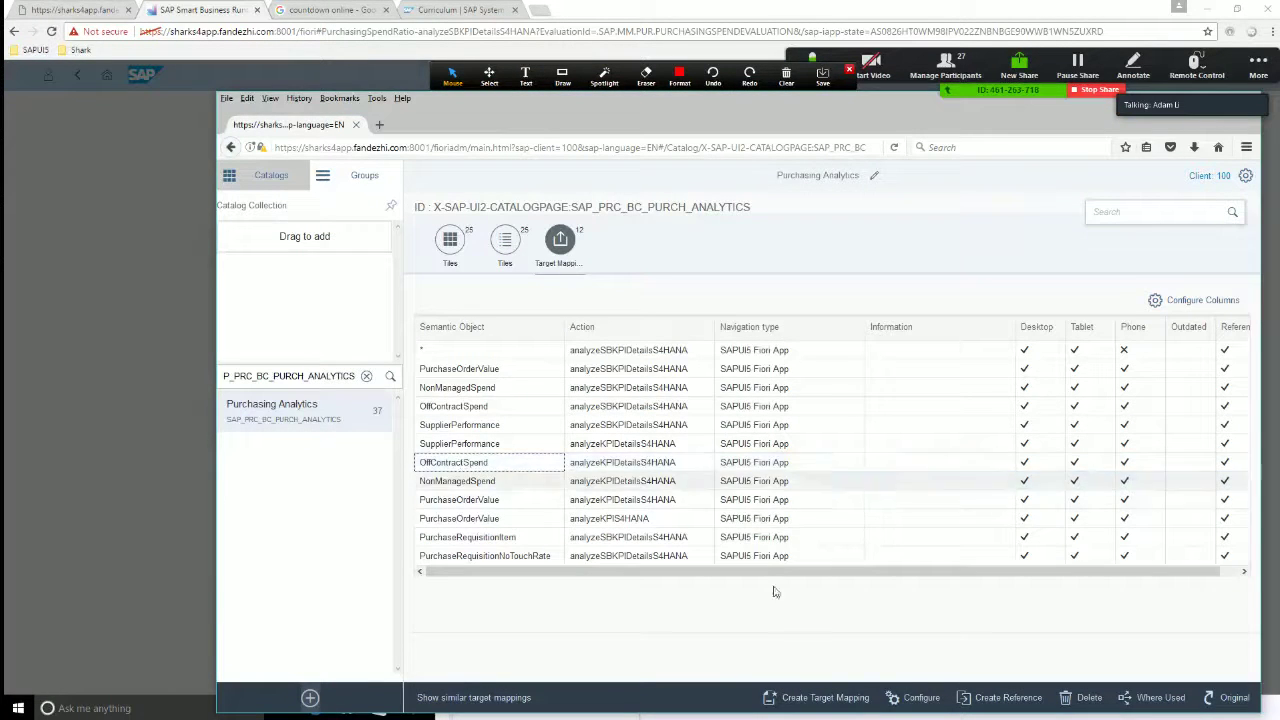
pyautogui.click(921, 700)
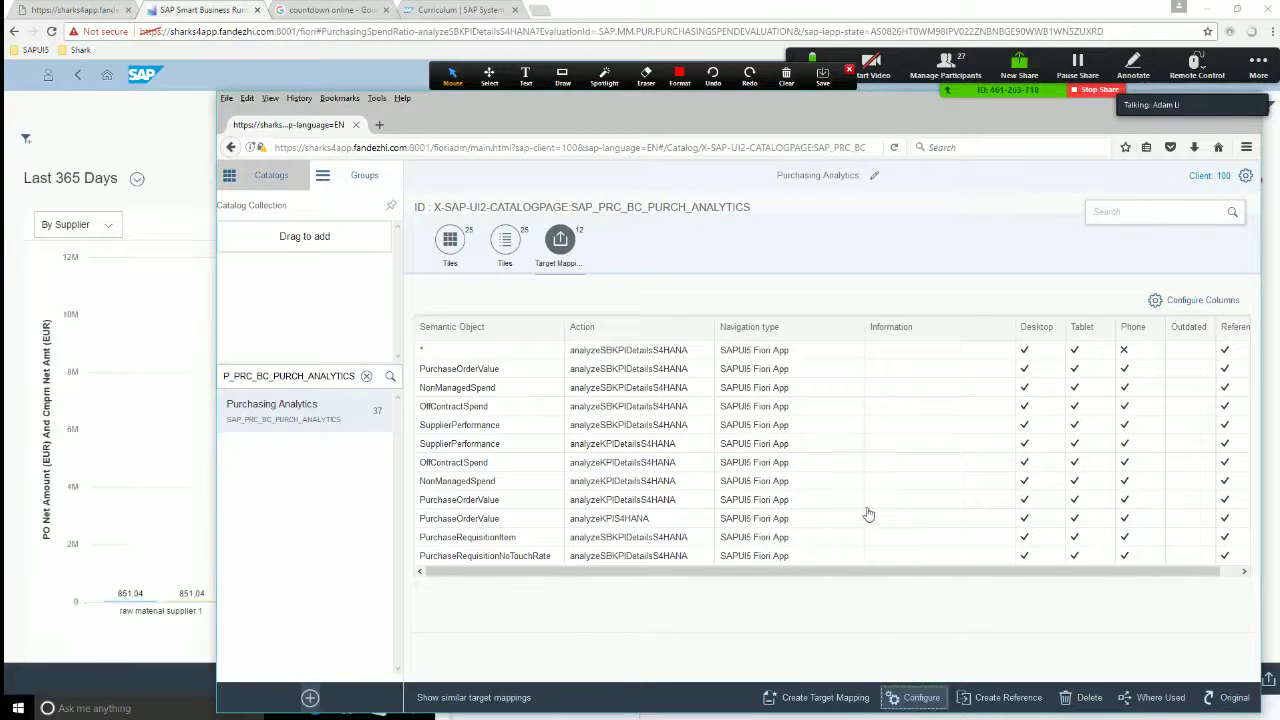
pyautogui.click(1074, 307)
# Highlight the target URL /sap/bc/ui5_ui5/sap/sbrt_apps1, then bring Nitro Pro's architecture slide forward
pyautogui.tripleClick(1074, 307)
pyautogui.click(1074, 307)
pyautogui.moveTo(1074, 307); pyautogui.dragTo(921, 309)
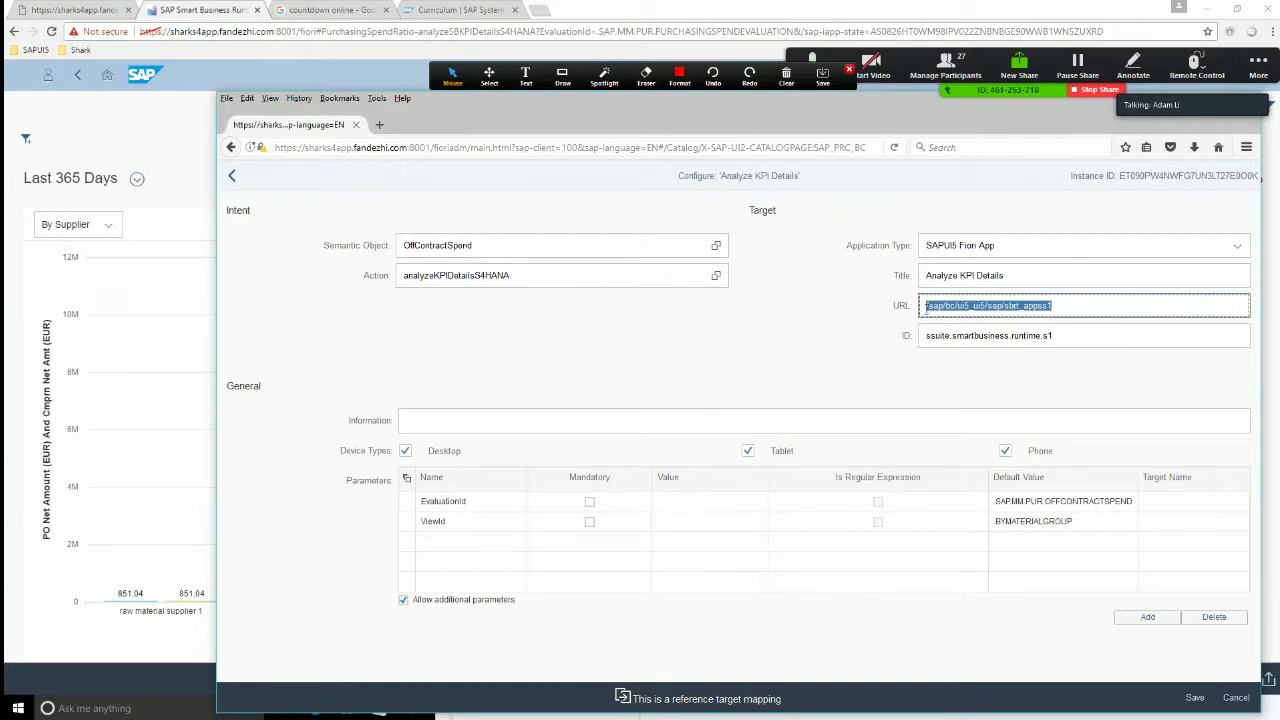
pyautogui.click(976, 305)
pyautogui.moveTo(958, 305); pyautogui.dragTo(926, 305)
pyautogui.click(1018, 305)
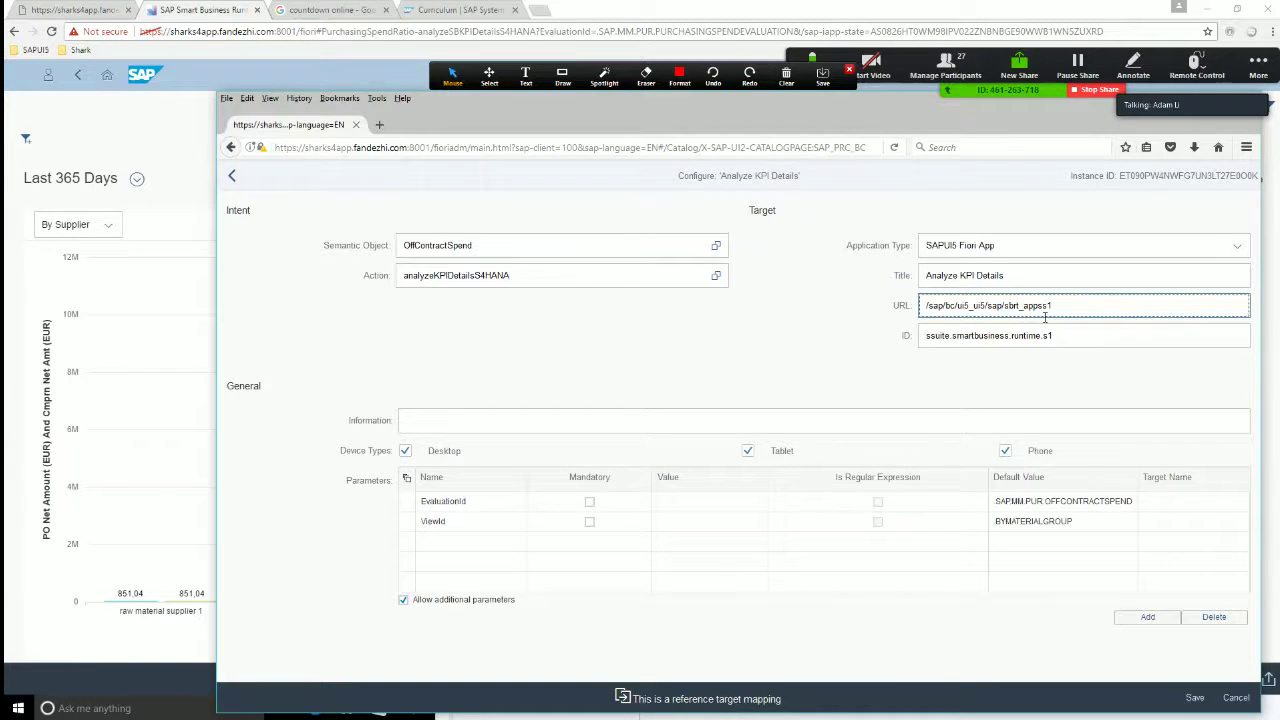
pyautogui.moveTo(1050, 305); pyautogui.dragTo(926, 305)
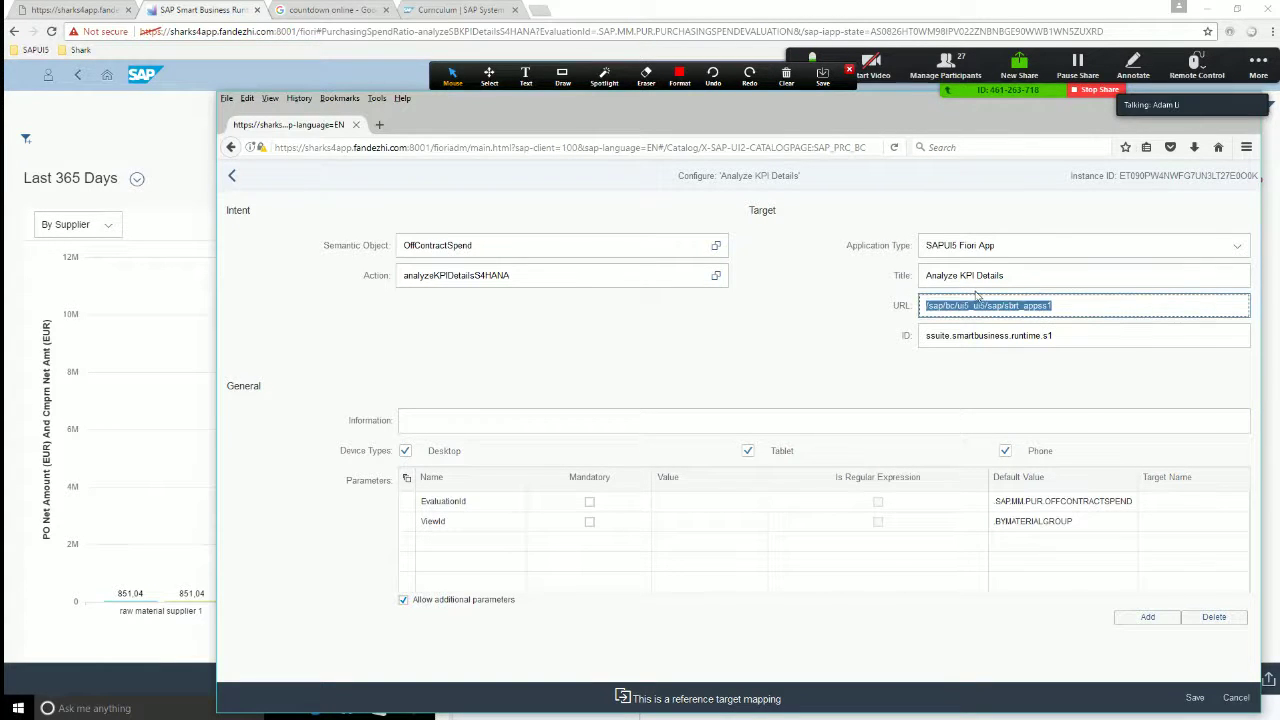
pyautogui.click(1089, 306)
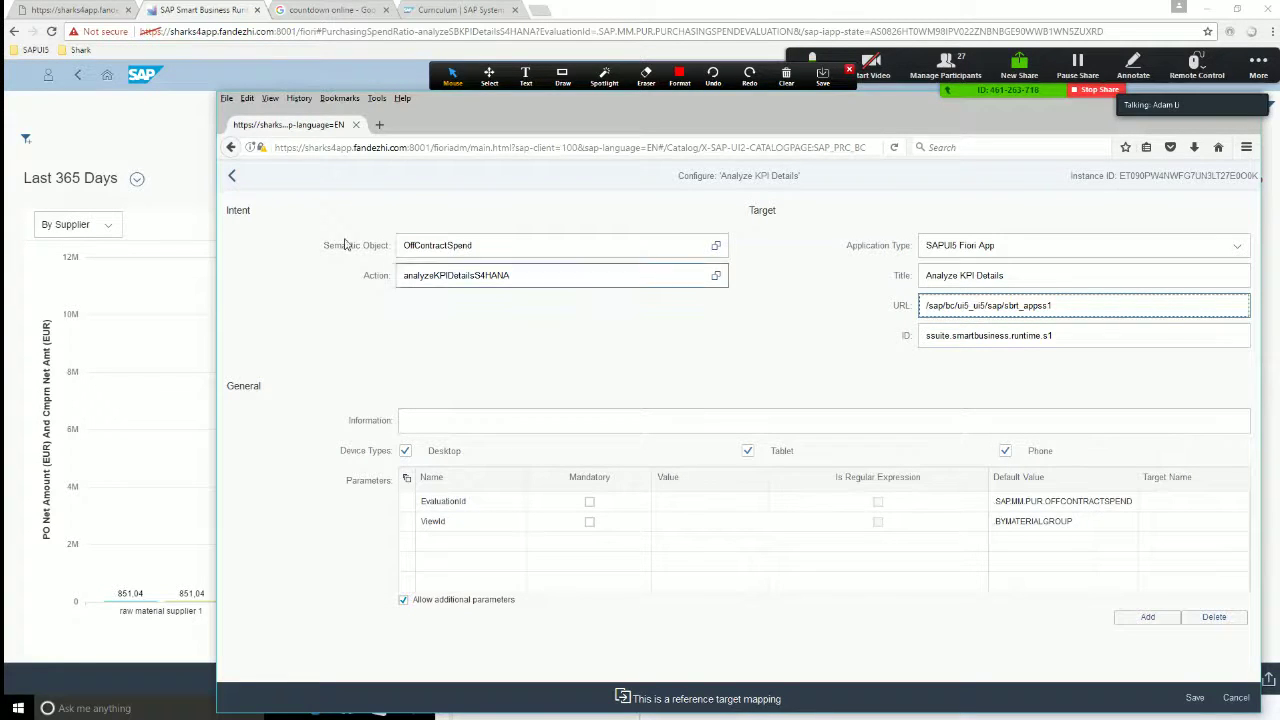
pyautogui.hotkey('alt', 'Tab')
# Show the architecture slide linking roles, catalogs, tiles and target mappings, then bring up Role Maintenance (sap_br*)
pyautogui.hotkey('alt', 'Tab')
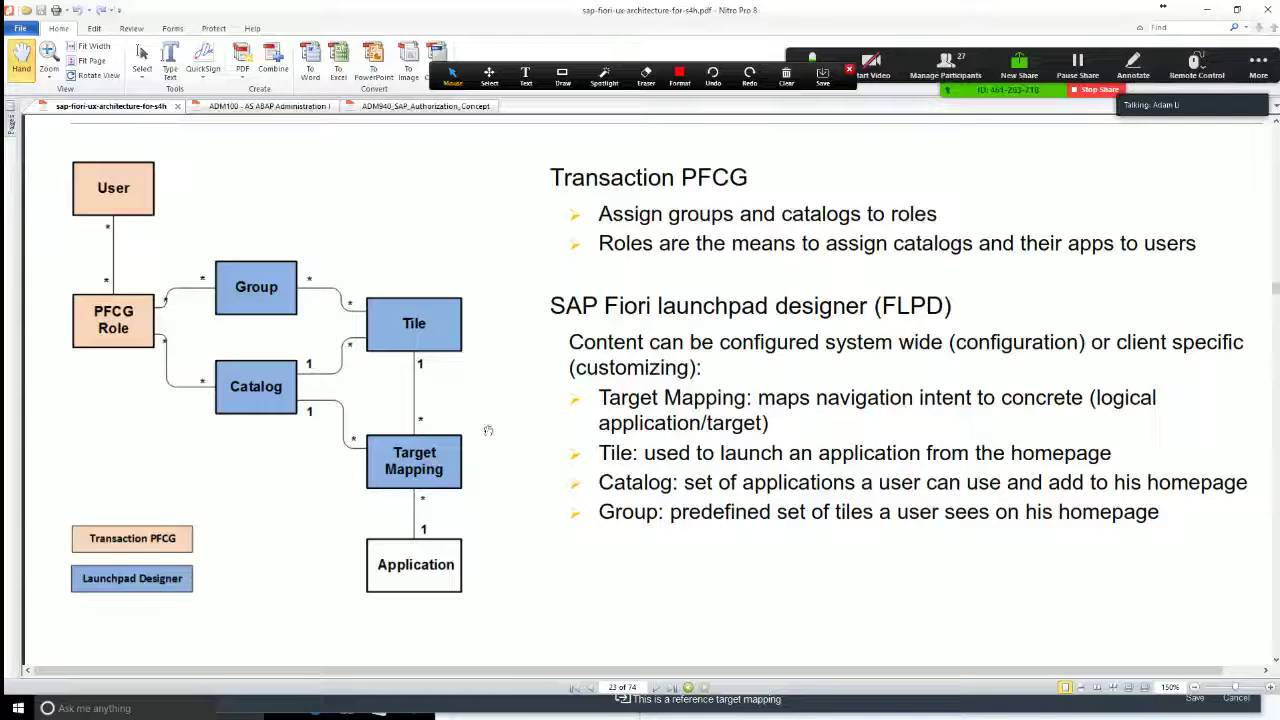
pyautogui.hotkey('alt', 'Tab')
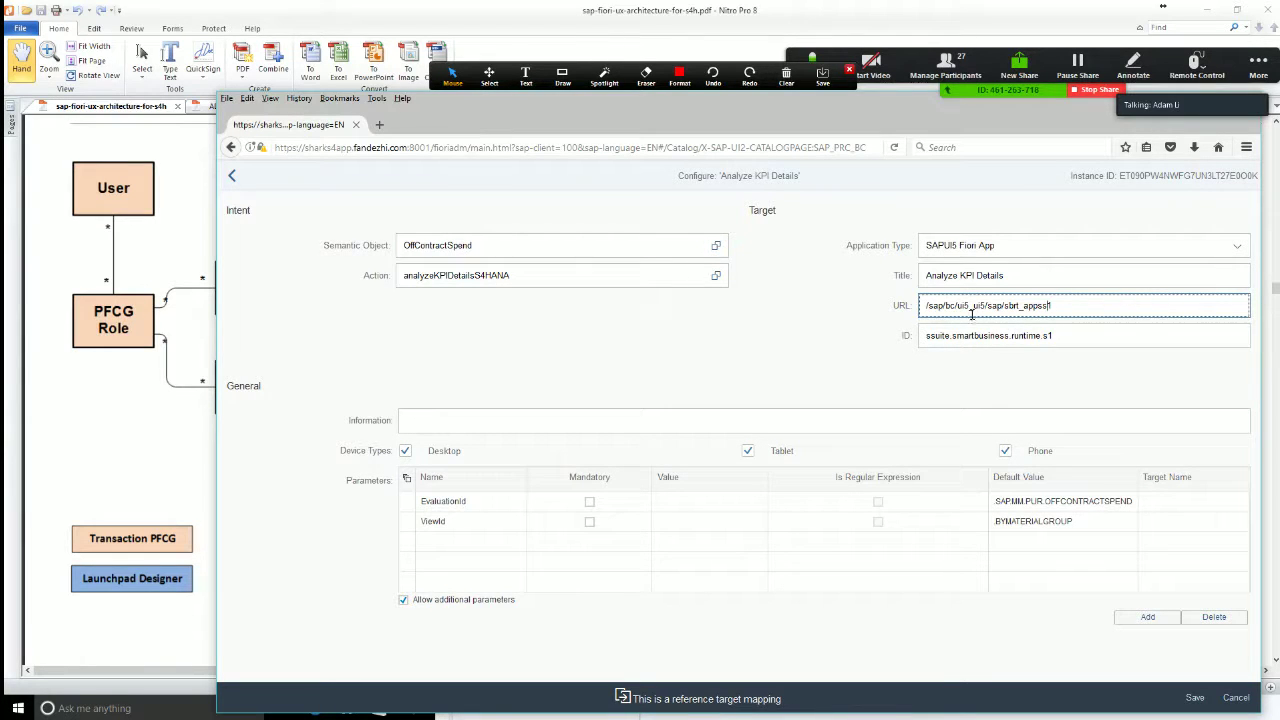
pyautogui.moveTo(982, 309); pyautogui.dragTo(1052, 309)
pyautogui.click(1052, 309)
pyautogui.hotkey('alt', 'Tab')
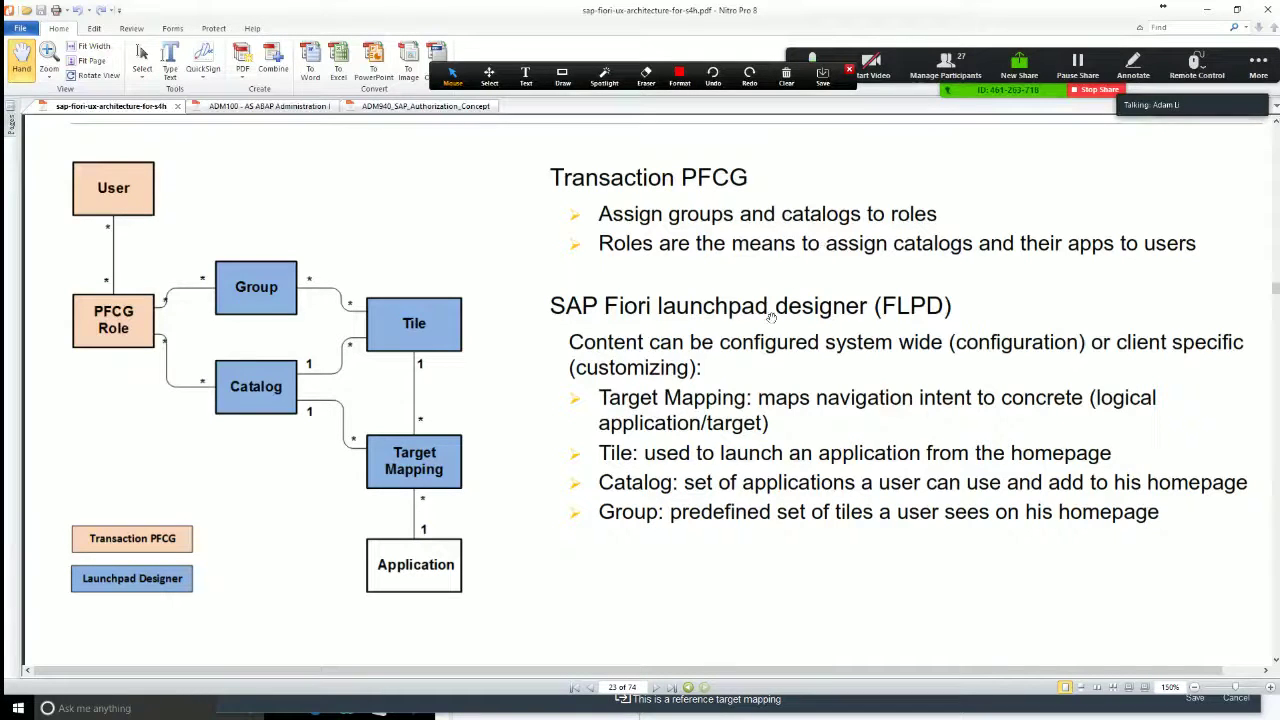
pyautogui.hotkey('alt', 'Tab')
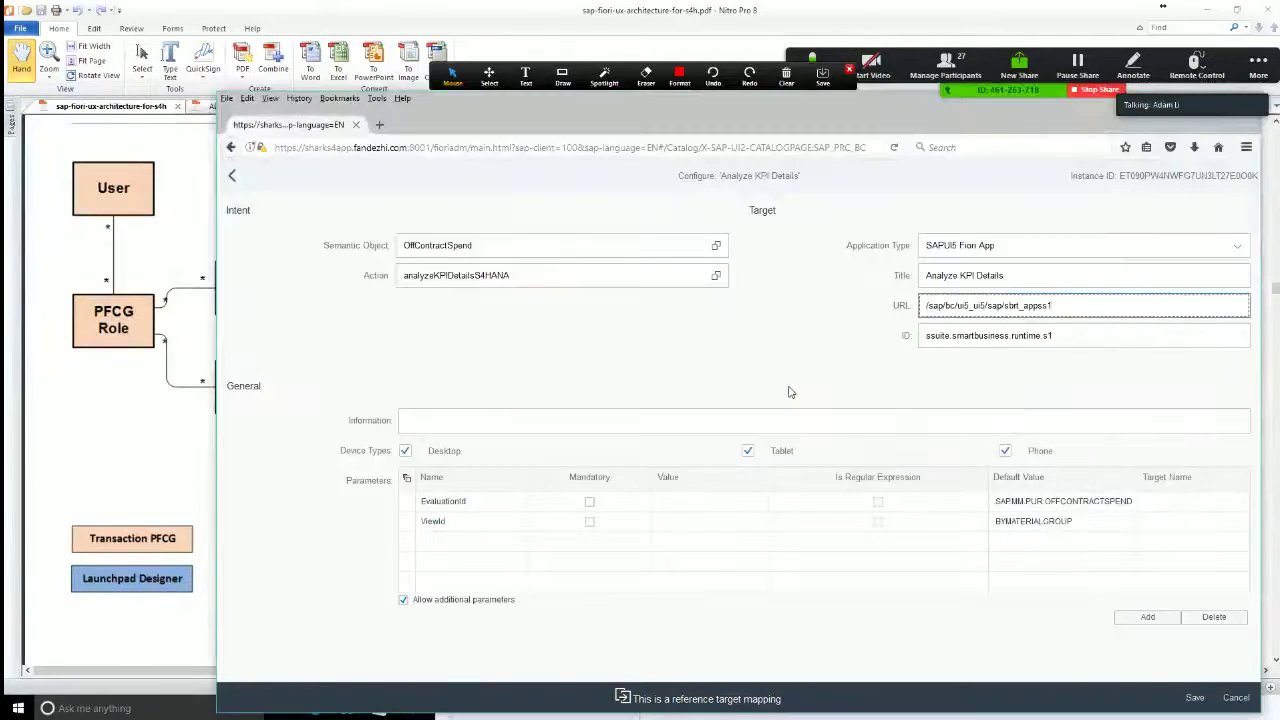
pyautogui.hotkey('alt', 'Tab')
pyautogui.hotkey('alt', 'Tab')
pyautogui.hotkey('alt', 'Tab')
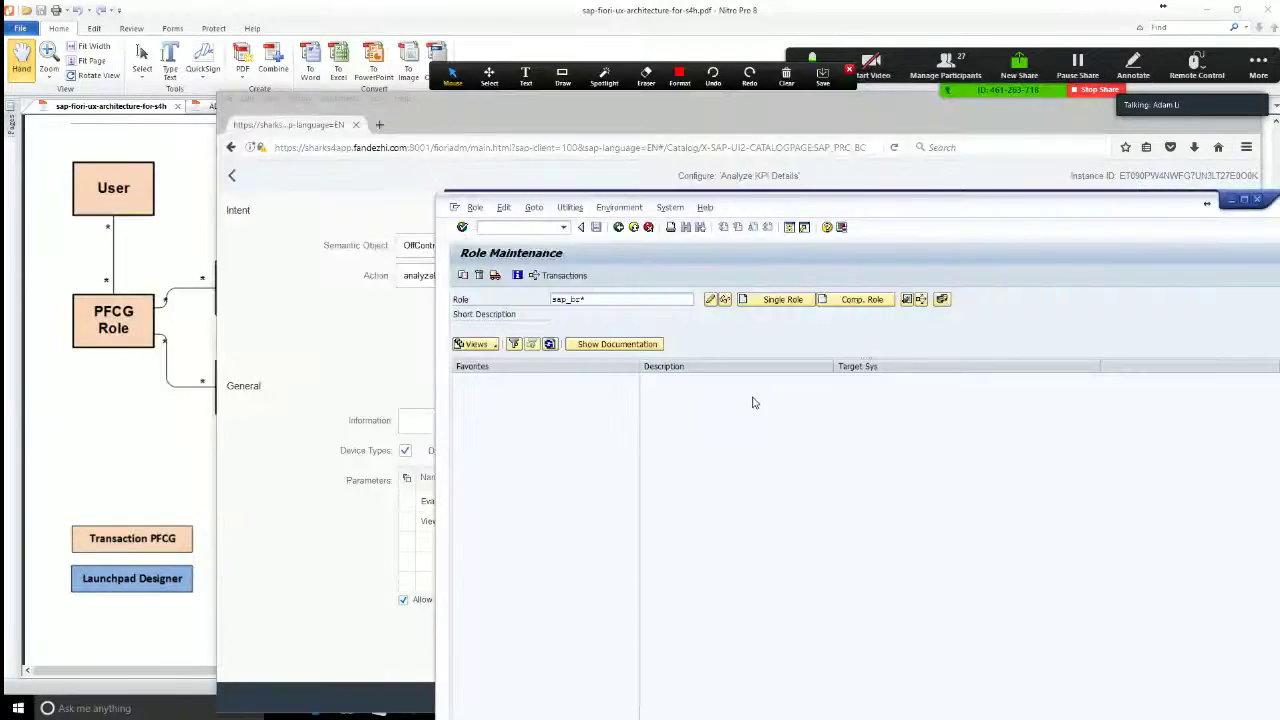
pyautogui.hotkey('alt', 'Tab')
pyautogui.hotkey('alt', 'Tab')
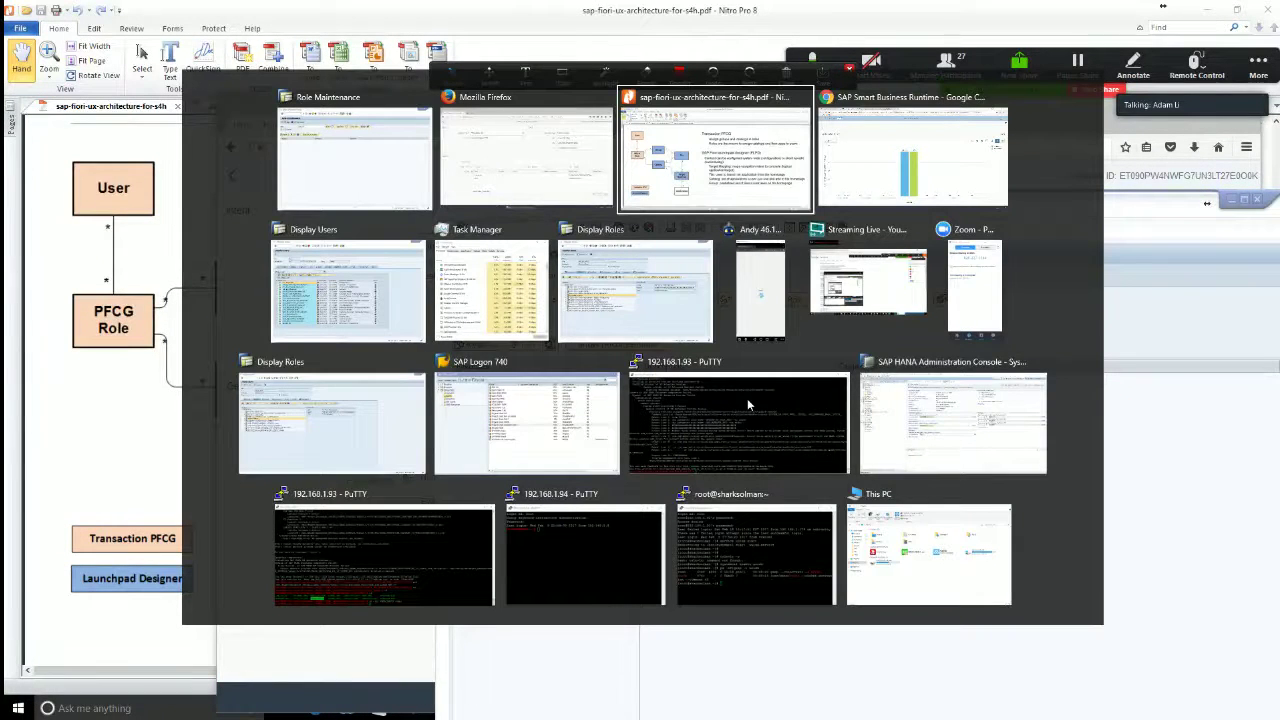
pyautogui.hotkey('alt', 'Tab')
pyautogui.hotkey('alt', 'Tab')
pyautogui.hotkey('alt', 'Tab')
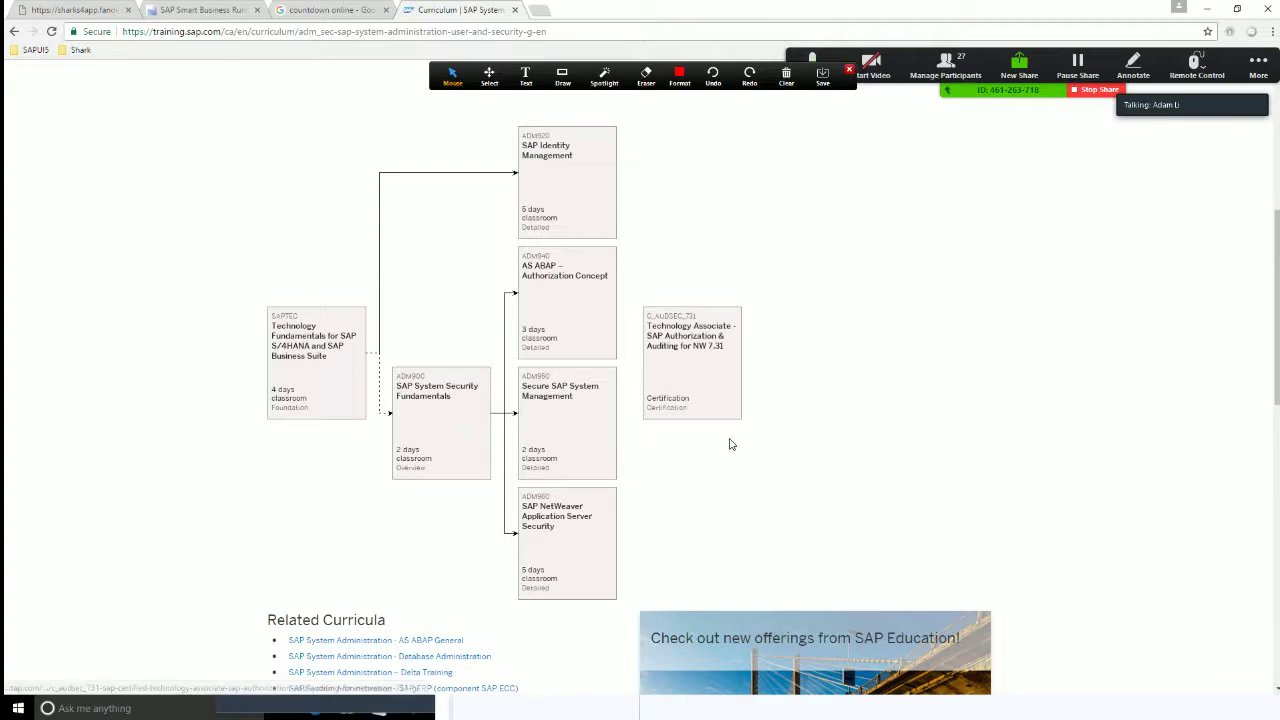
pyautogui.hotkey('alt', 'Tab')
pyautogui.hotkey('alt', 'Tab')
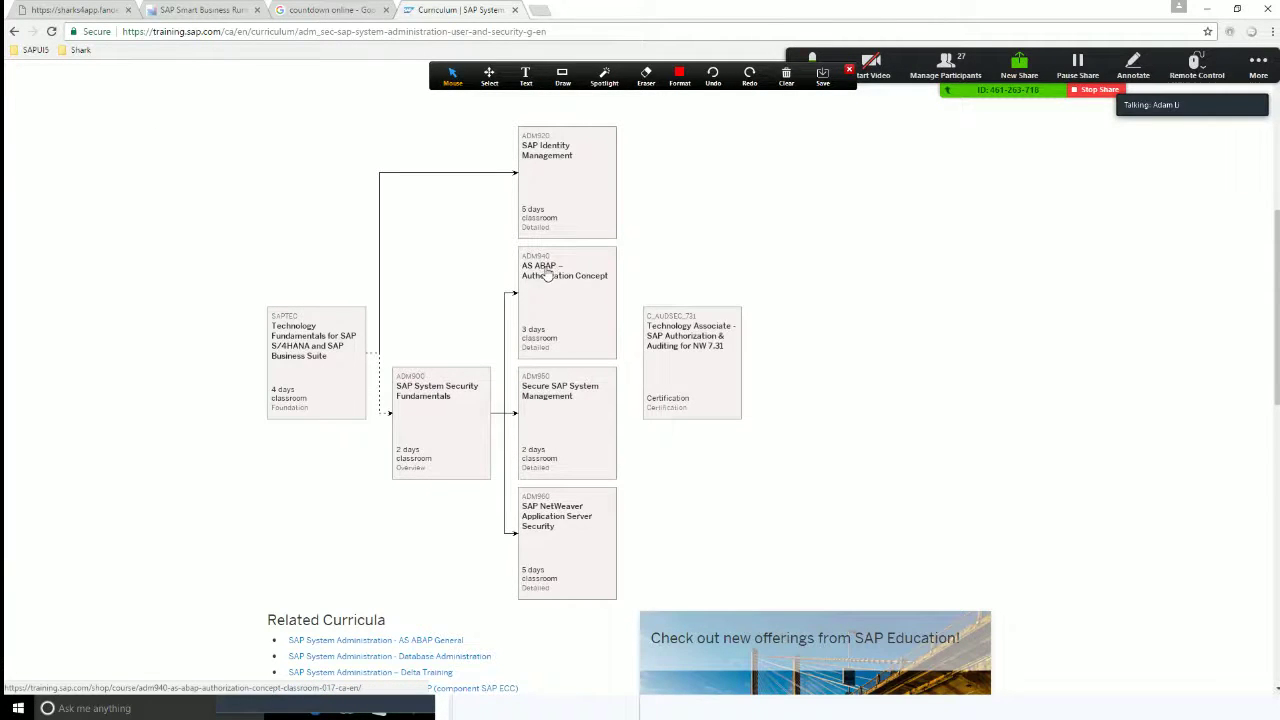
pyautogui.hotkey('alt', 'Tab')
pyautogui.hotkey('alt', 'Tab')
pyautogui.hotkey('alt', 'Tab')
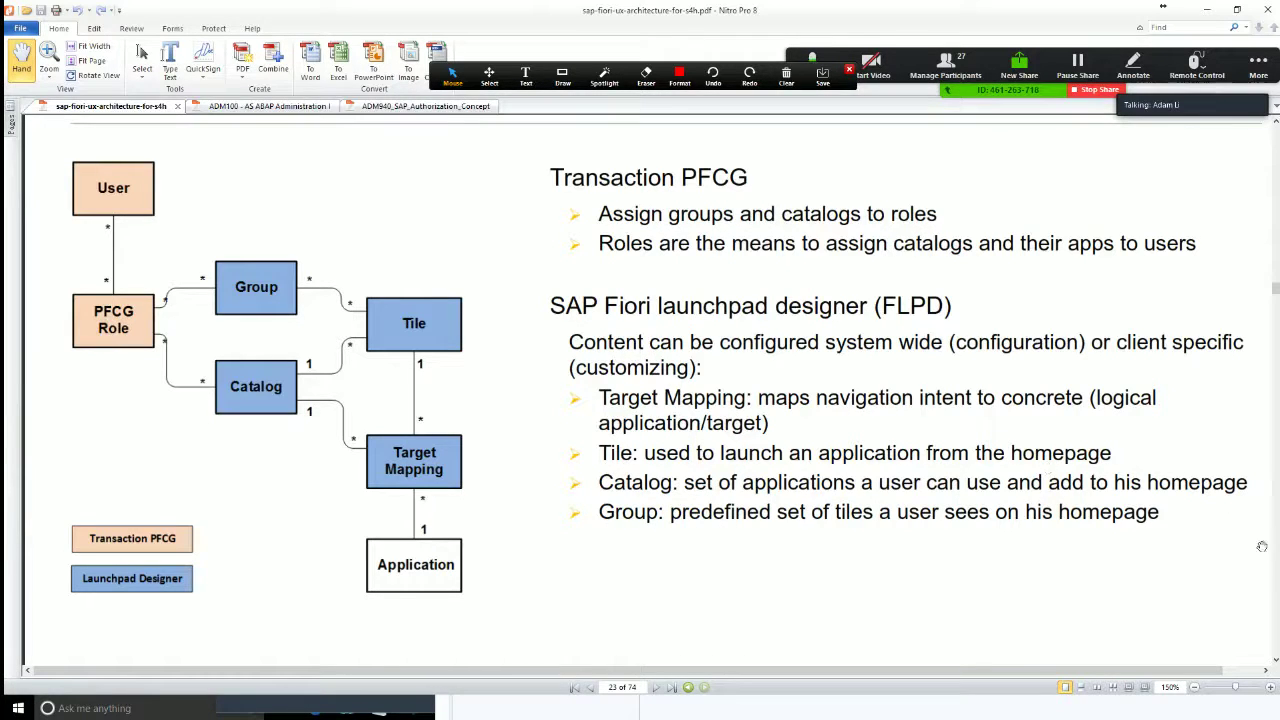
# Scroll to pages 24-25 on launchpad user assignment and authorizations and fit the slide at 125%
pyautogui.scroll(-1, 1277, 569)
pyautogui.scroll(-10, 1057, 519)
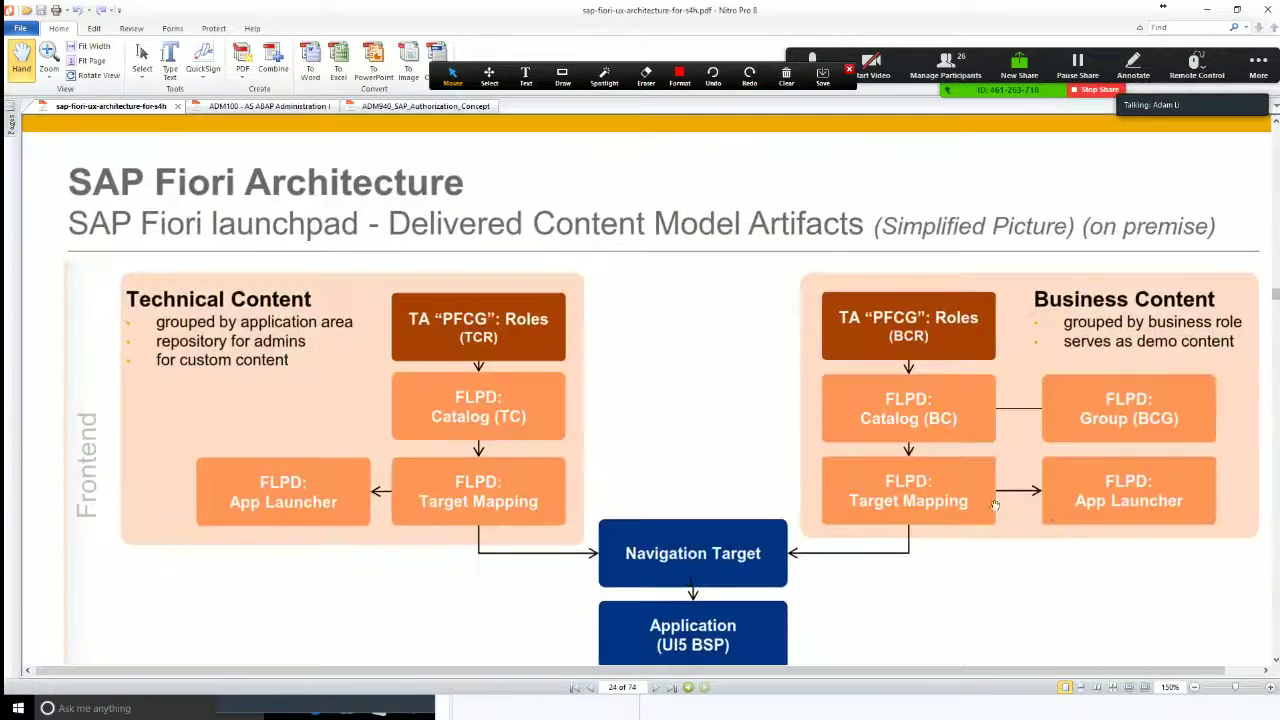
pyautogui.moveTo(688, 396); pyautogui.dragTo(673, 370)
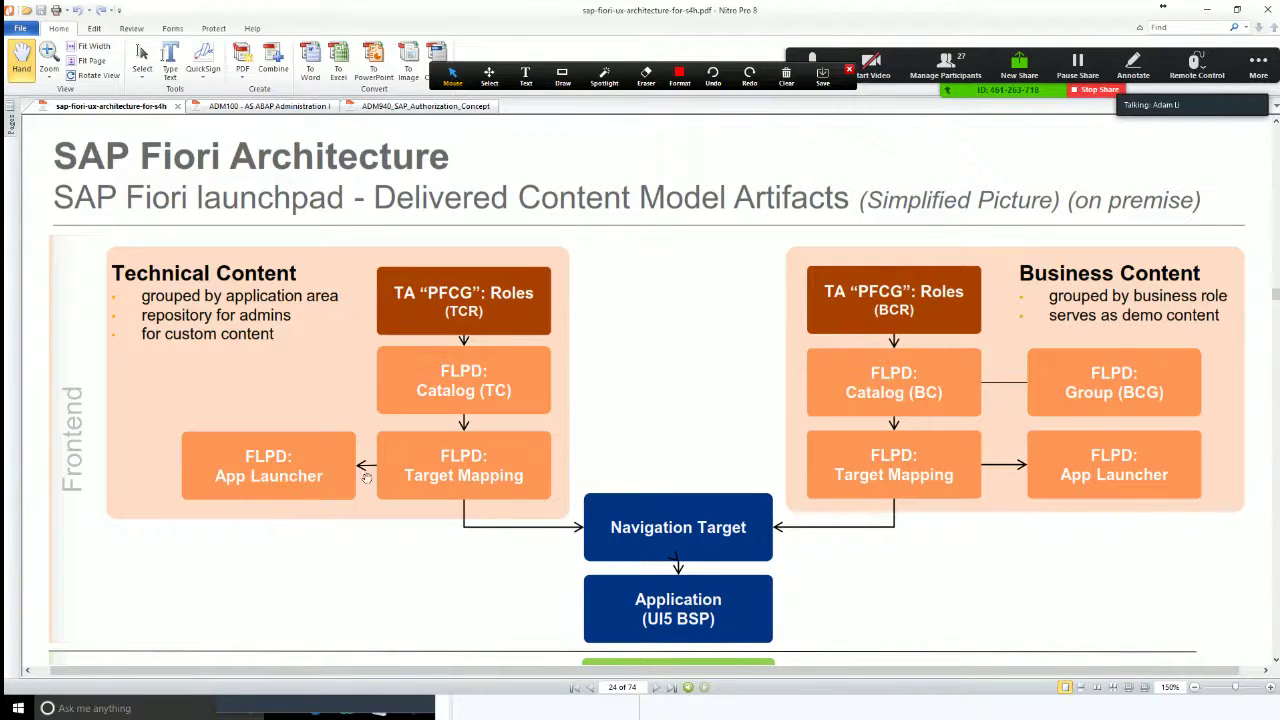
pyautogui.scroll(-3, 700, 420)
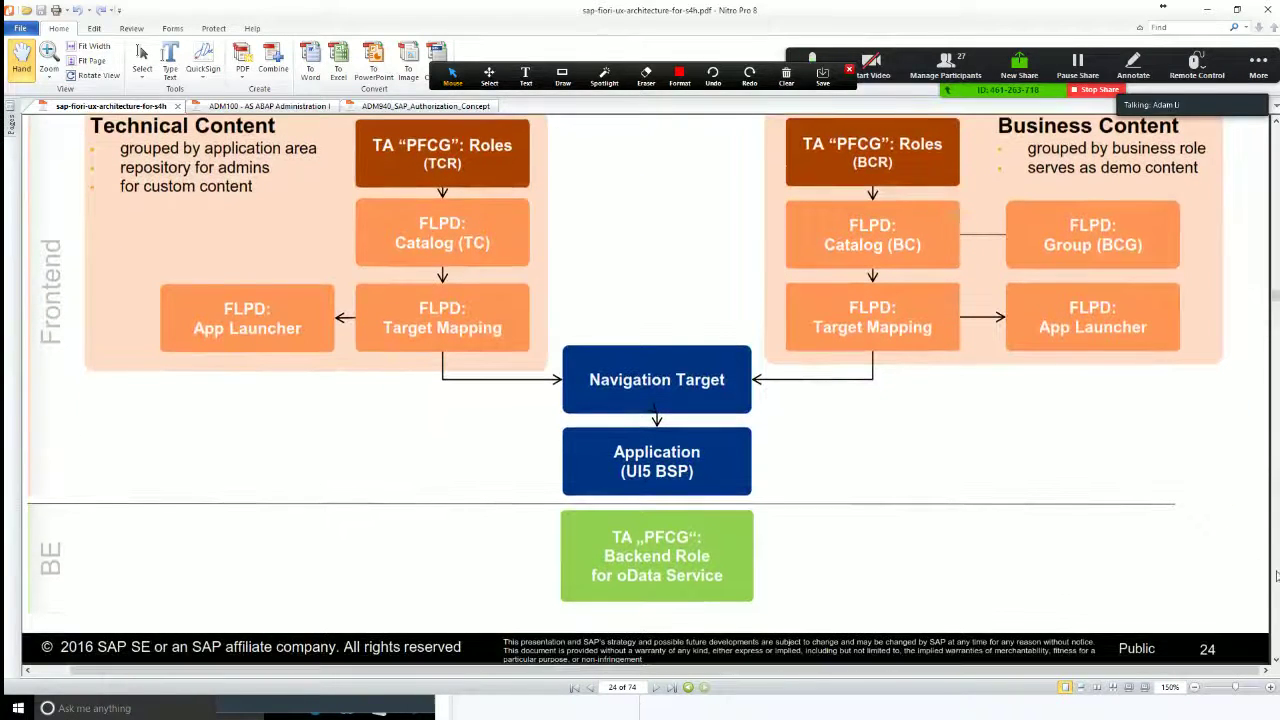
pyautogui.scroll(-2, 1277, 577)
pyautogui.moveTo(743, 445); pyautogui.dragTo(749, 392)
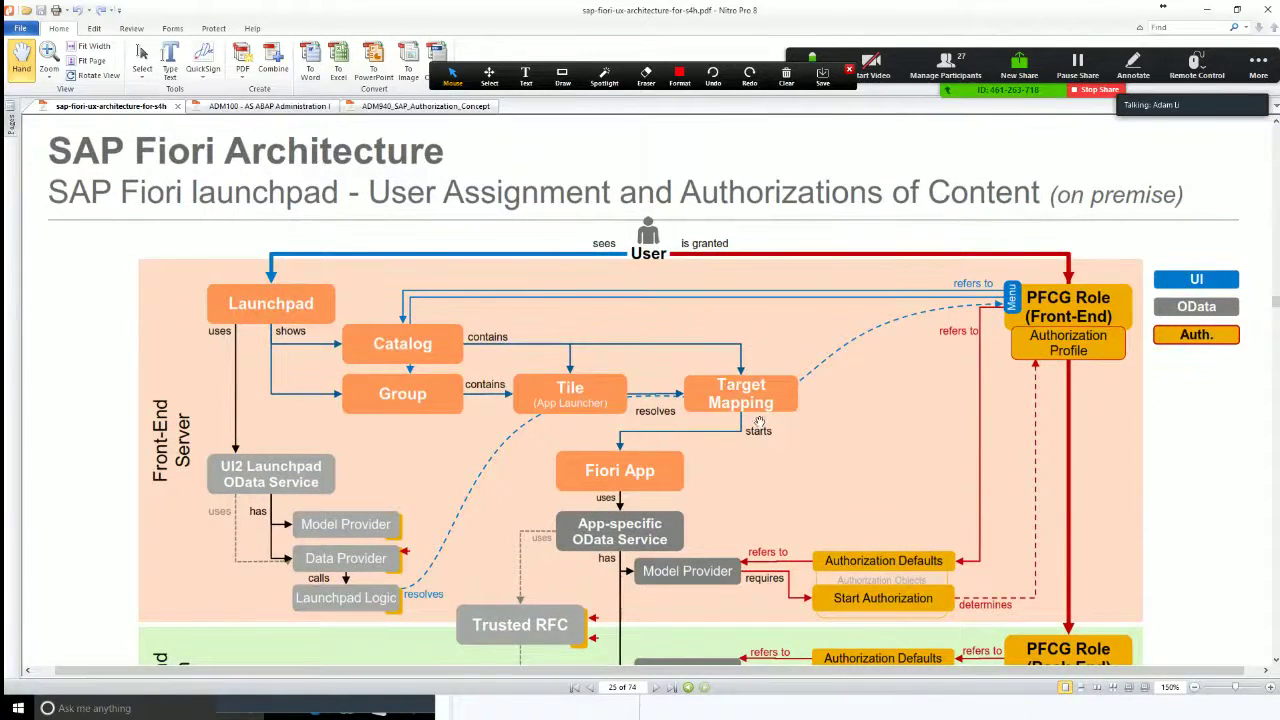
pyautogui.click(1195, 689)
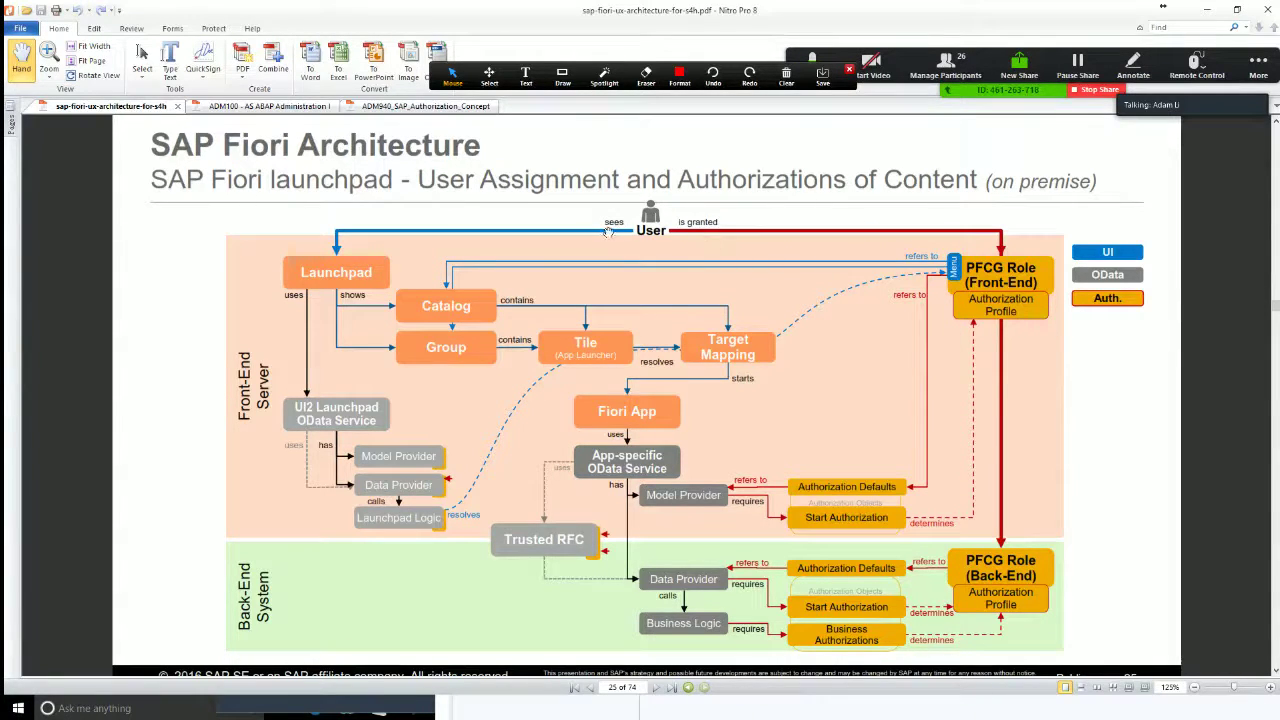
# Switch back to the SAP GUI Role Maintenance window with role pattern sap_br*
pyautogui.scroll(-1, 497, 350)
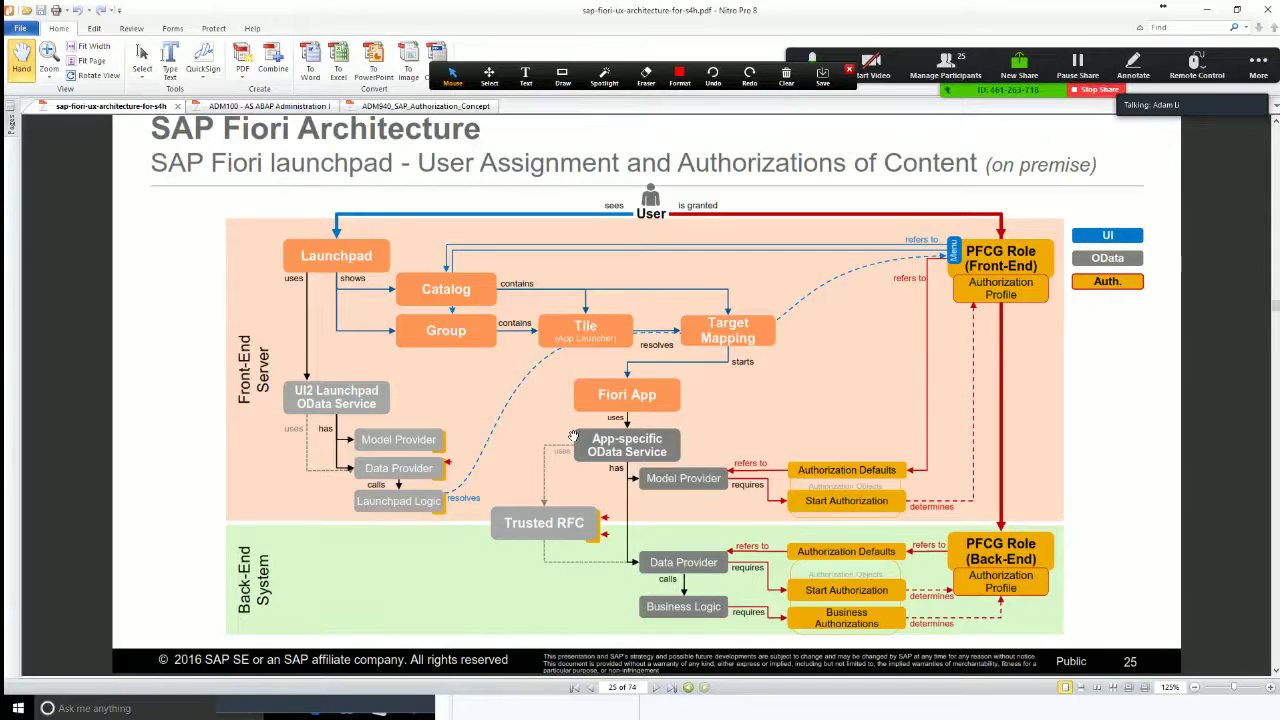
pyautogui.hotkey('alt', 'Tab')
pyautogui.hotkey('alt', 'Tab')
pyautogui.hotkey('alt', 'Tab')
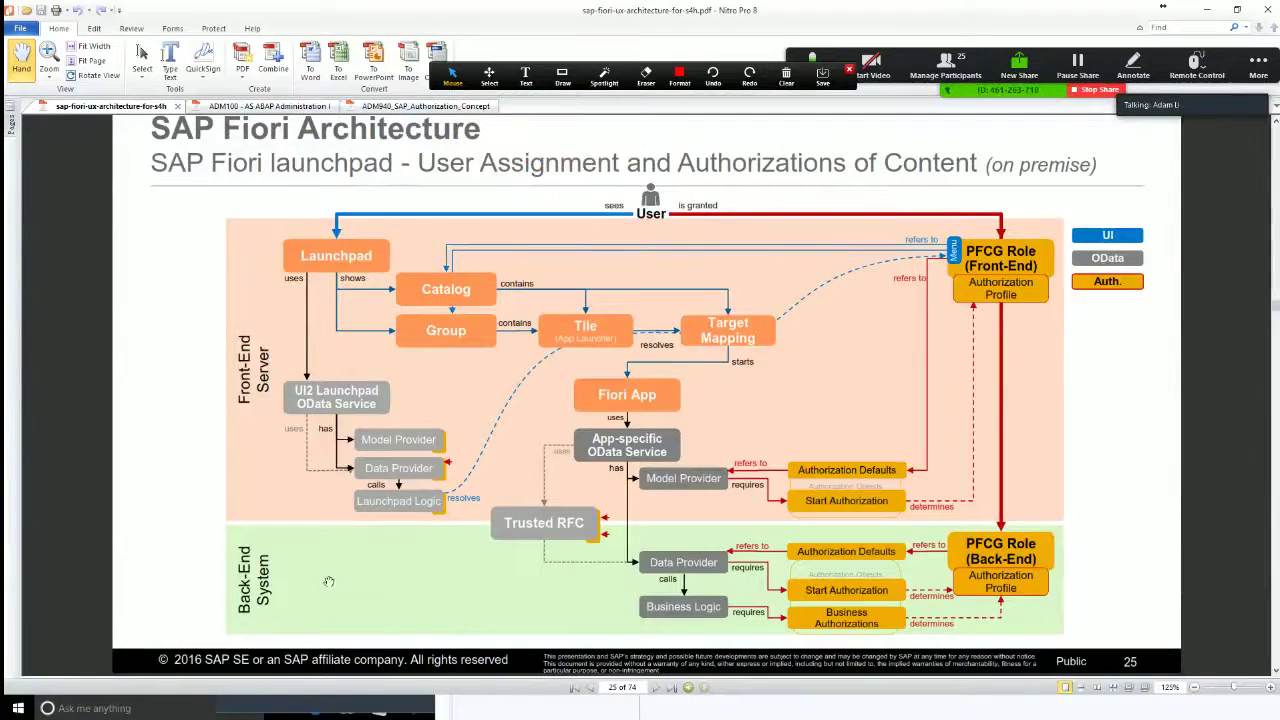
pyautogui.hotkey('alt', 'Tab')
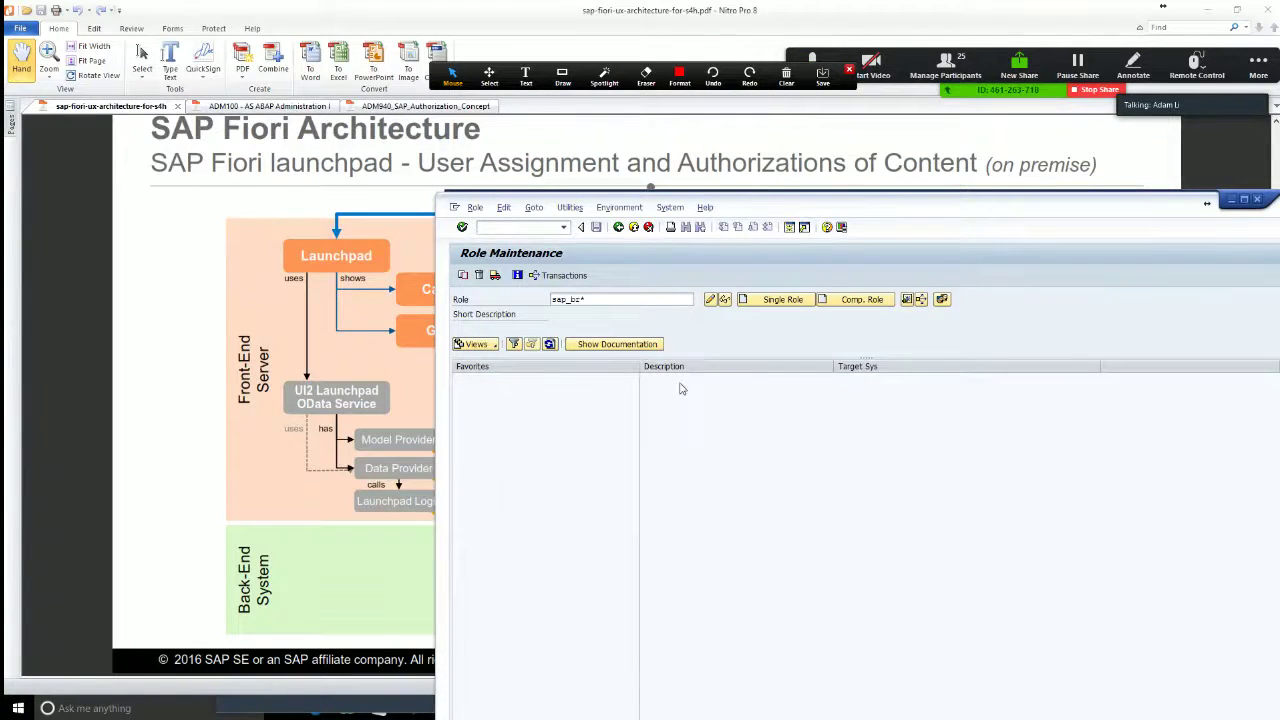
# Open System > Status and view the S4HANA ON PREMISE 1610 product and software component versions
pyautogui.click(670, 207)
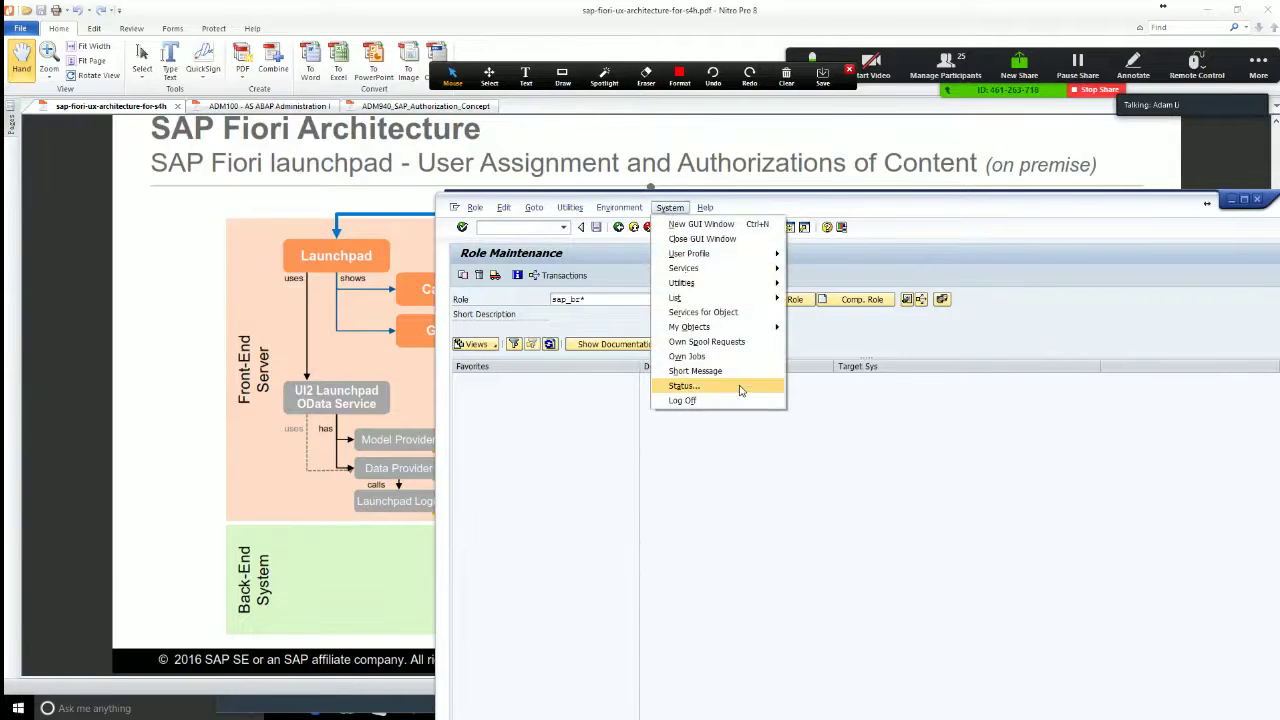
pyautogui.click(740, 386)
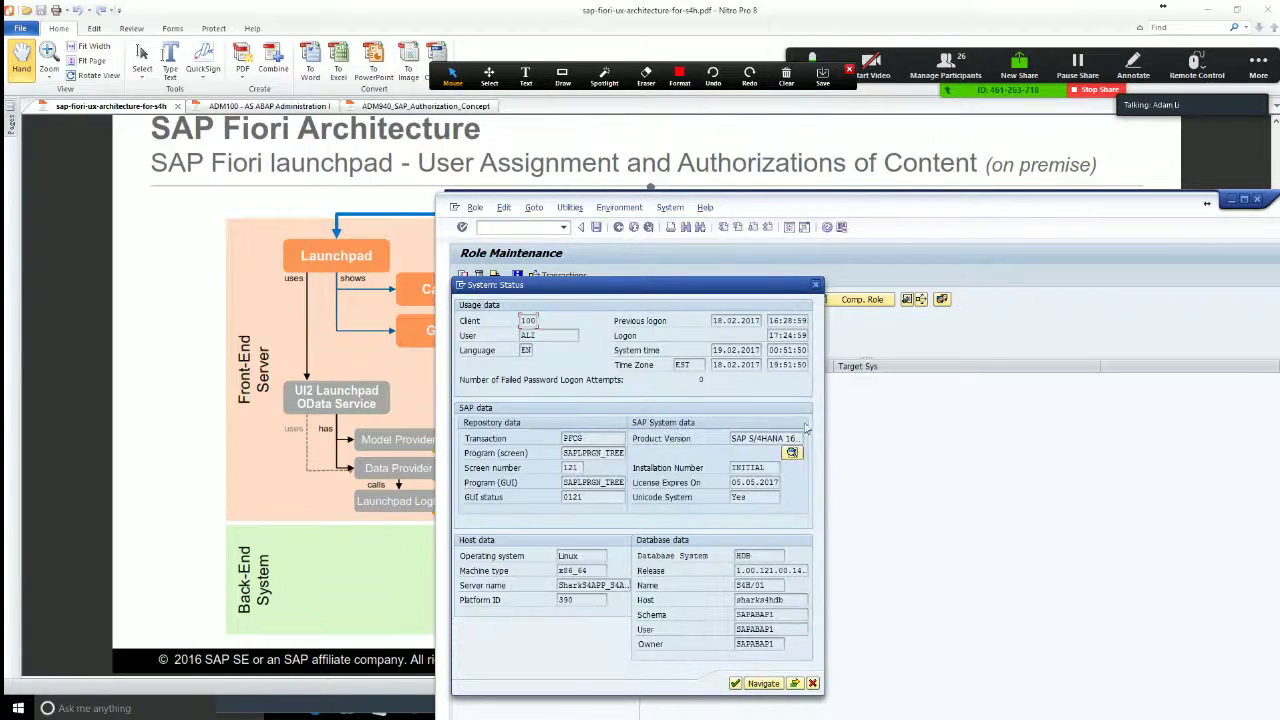
pyautogui.click(792, 453)
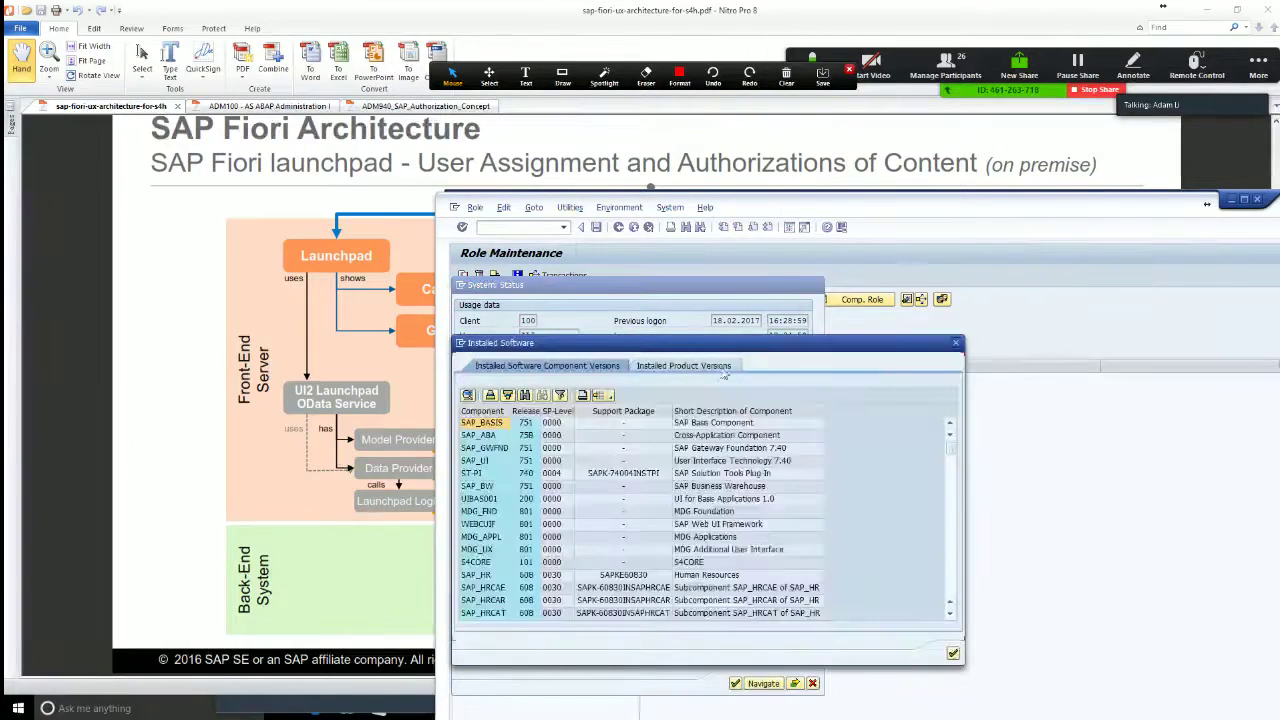
pyautogui.click(700, 367)
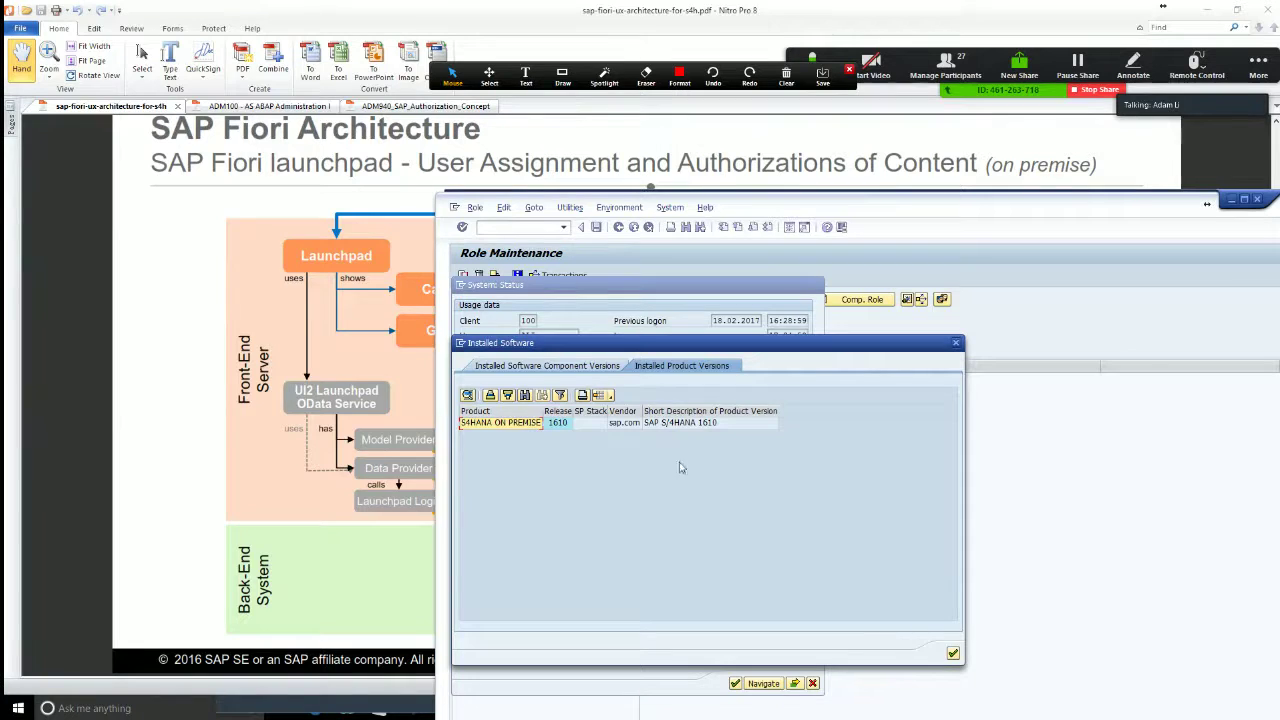
pyautogui.click(591, 367)
pyautogui.moveTo(686, 350); pyautogui.dragTo(686, 260)
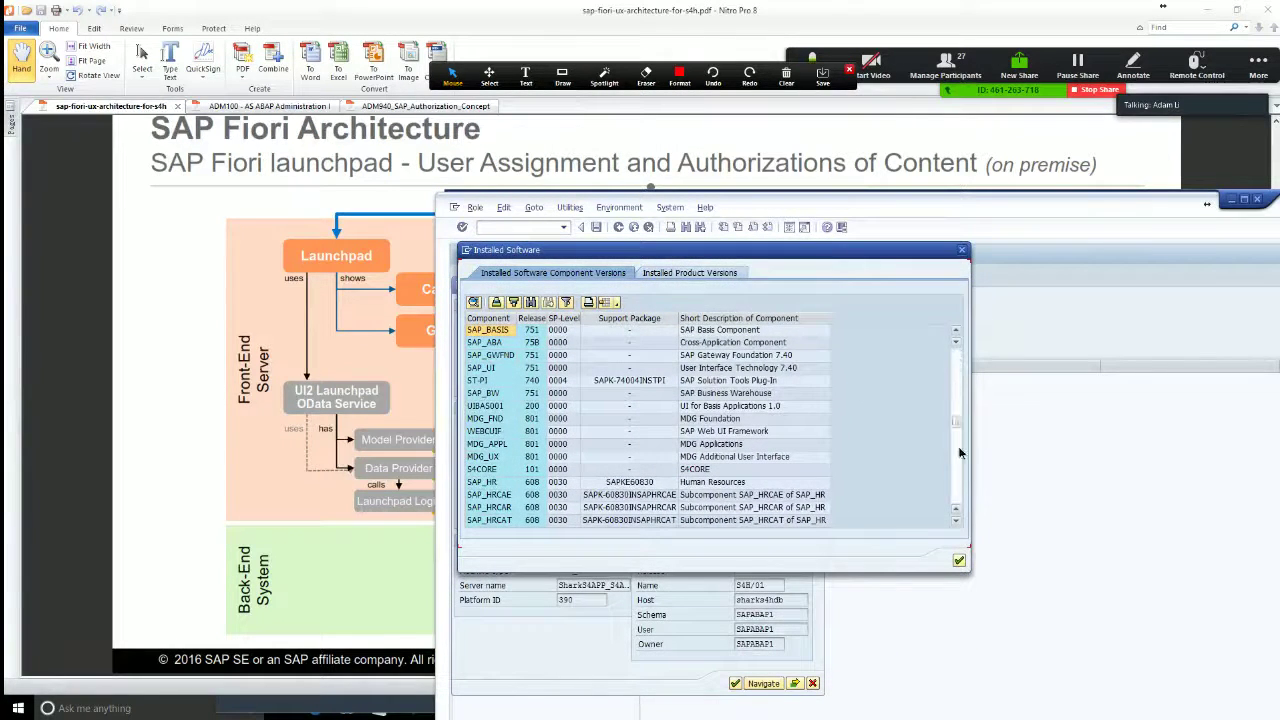
pyautogui.scroll(-1, 960, 500)
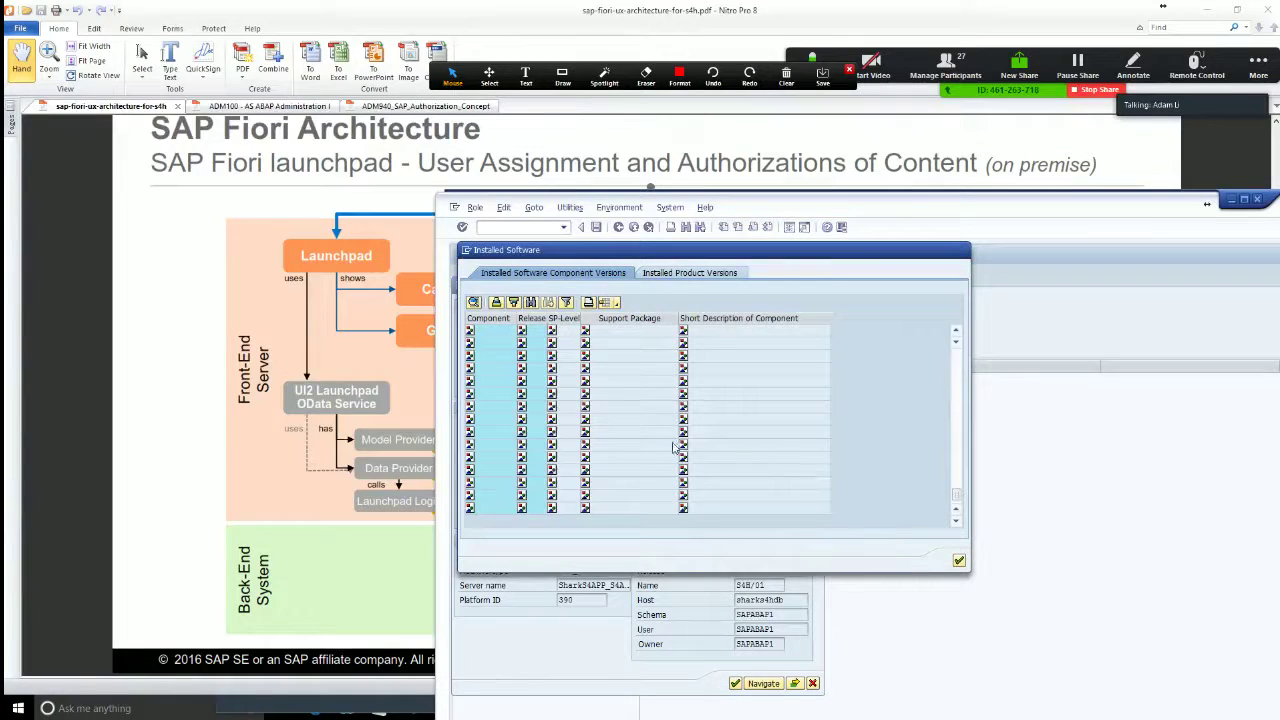
pyautogui.click(520, 457)
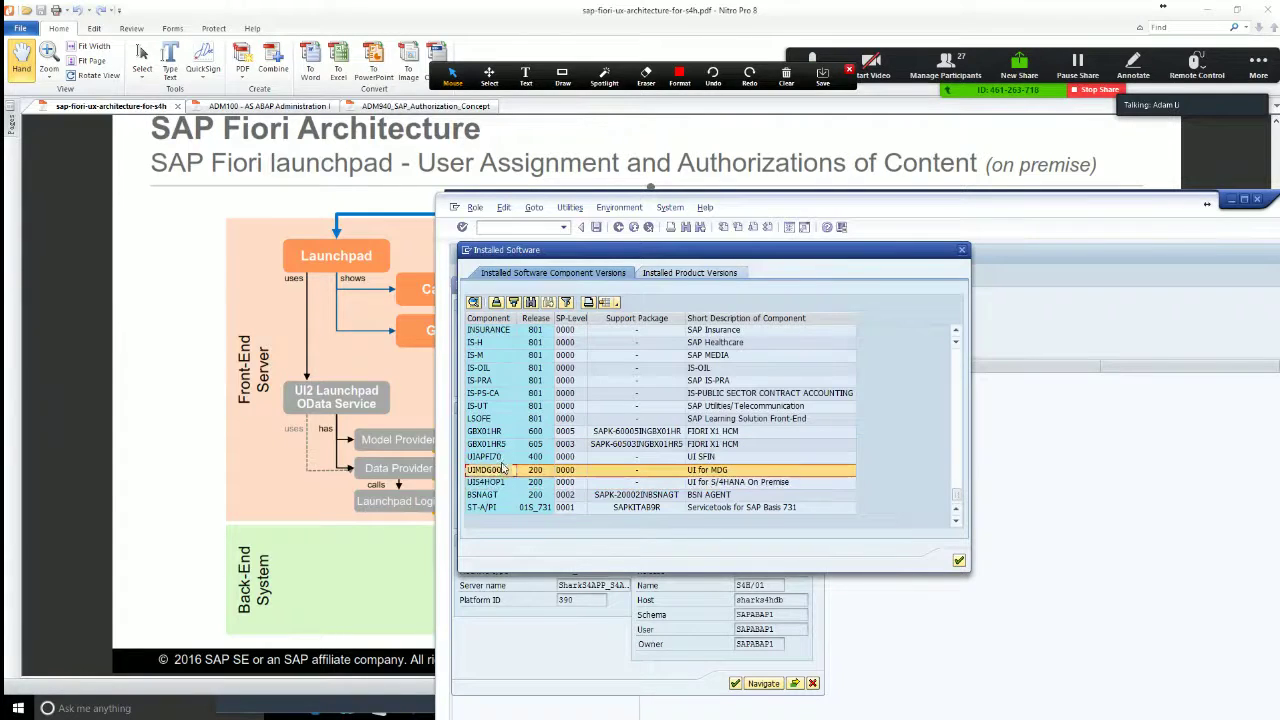
# Compare the UIAPFI70 and UIMDG001 component rows with the slide, ending on slide 25
pyautogui.hotkey('alt', 'Tab')
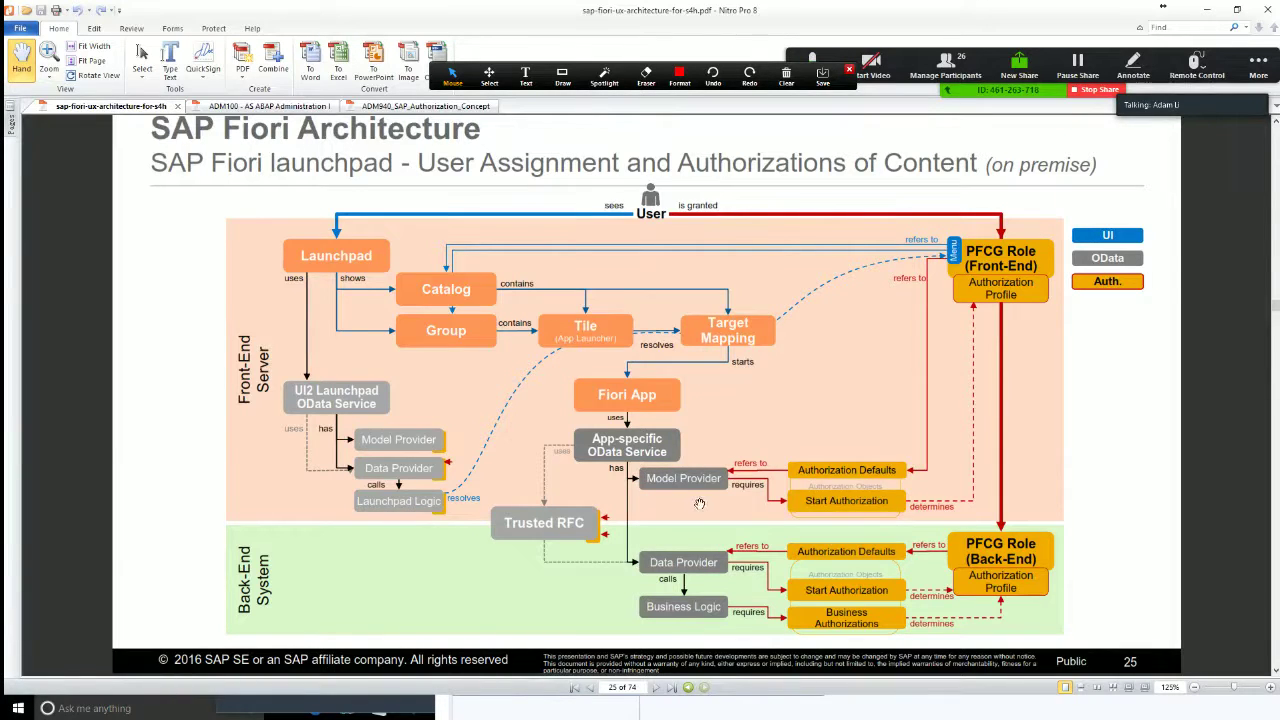
pyautogui.hotkey('alt', 'Tab')
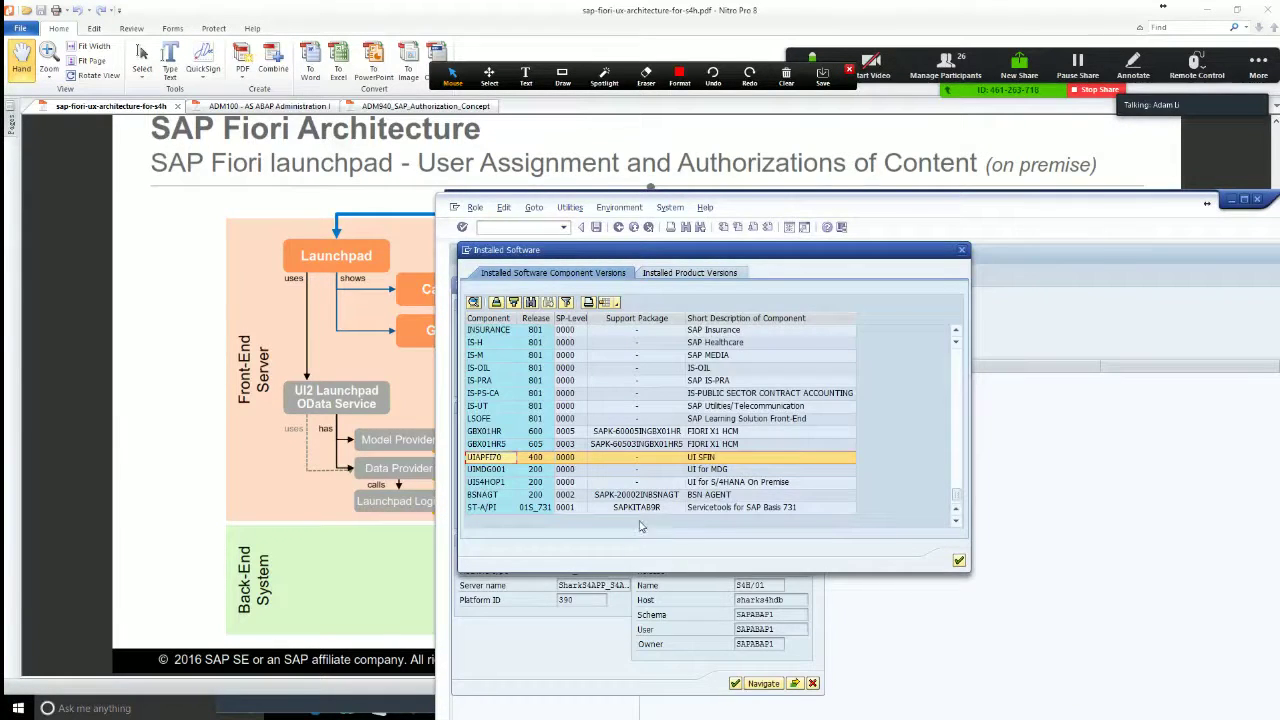
pyautogui.hotkey('alt', 'Tab')
pyautogui.hotkey('alt', 'Tab')
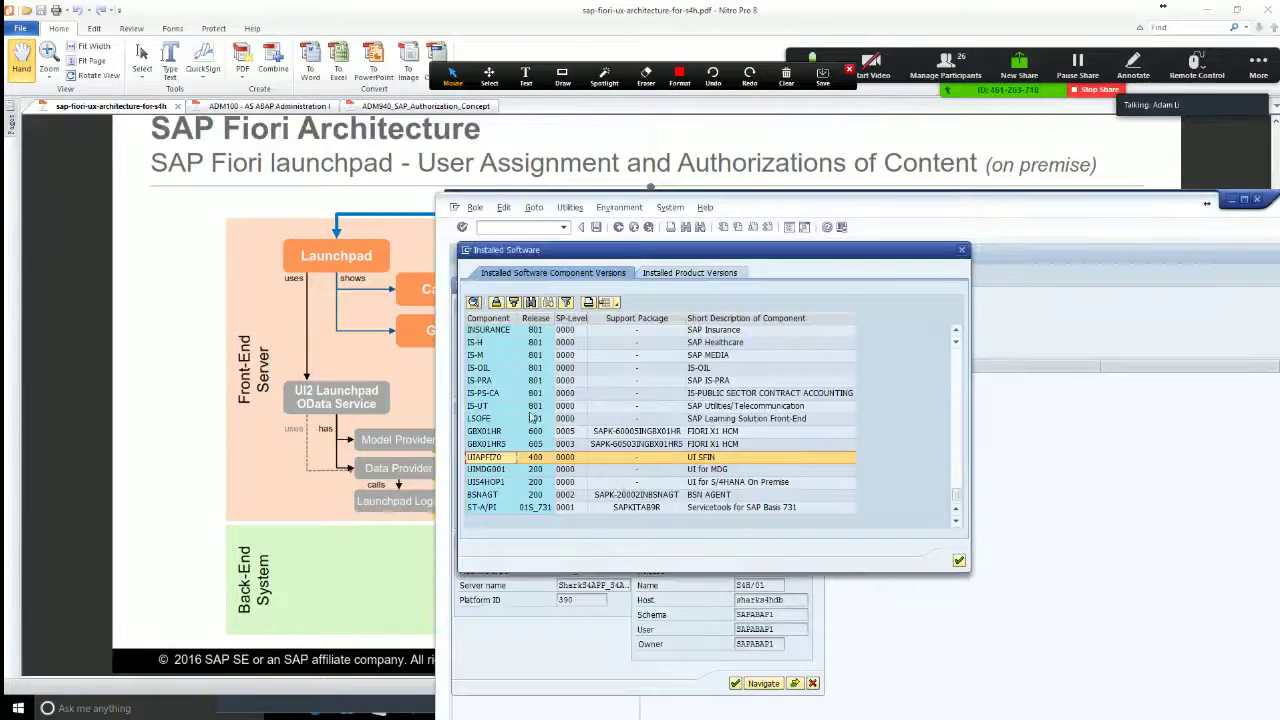
pyautogui.click(489, 470)
pyautogui.click(489, 458)
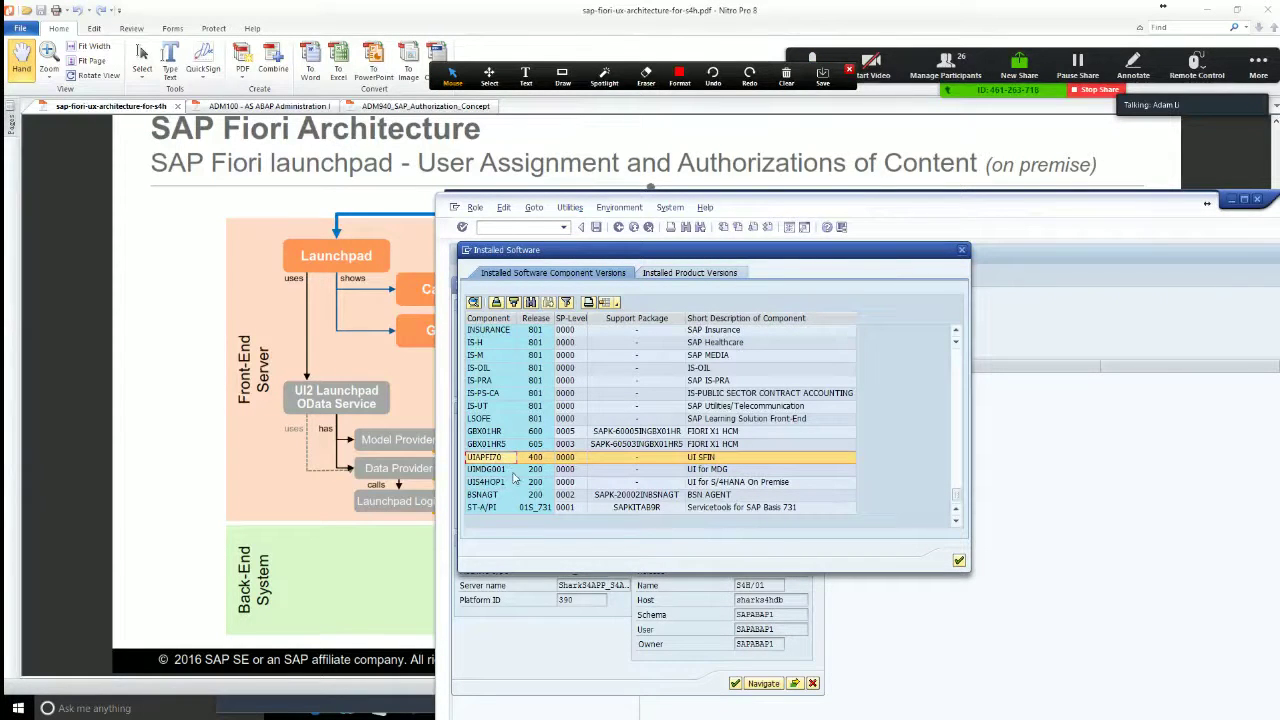
pyautogui.hotkey('alt', 'Tab')
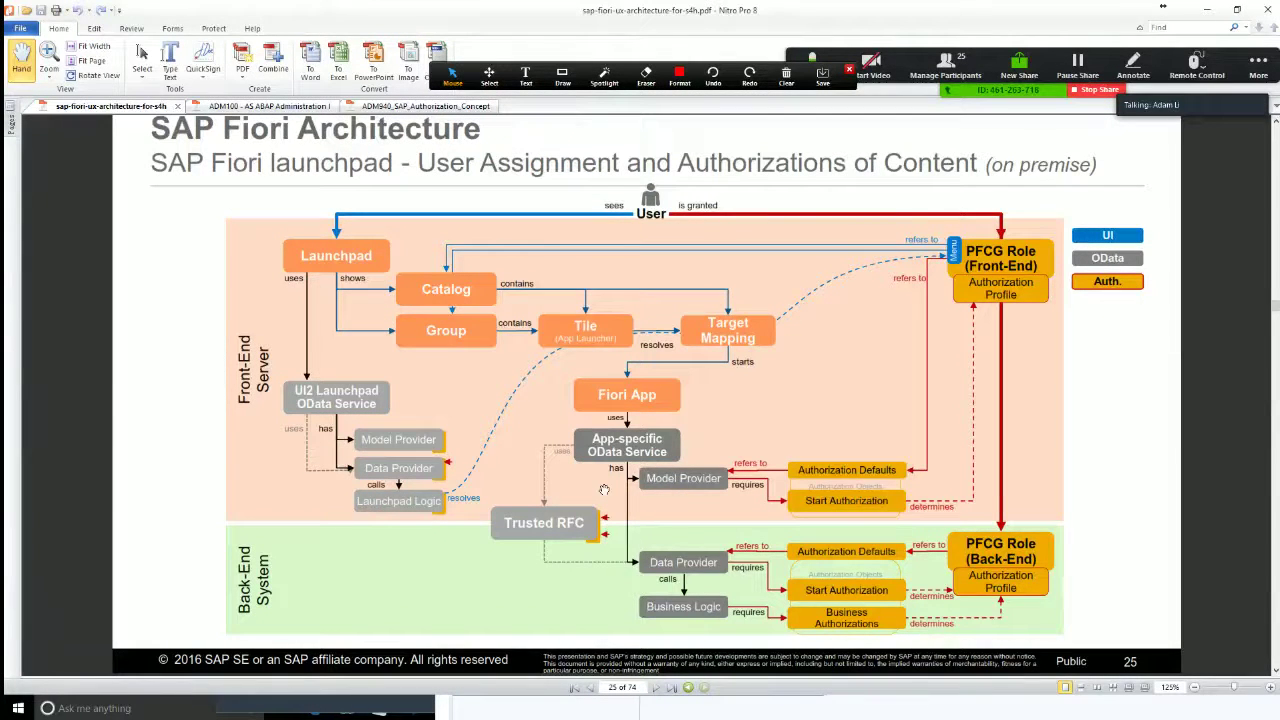
pyautogui.hotkey('alt', 'Tab')
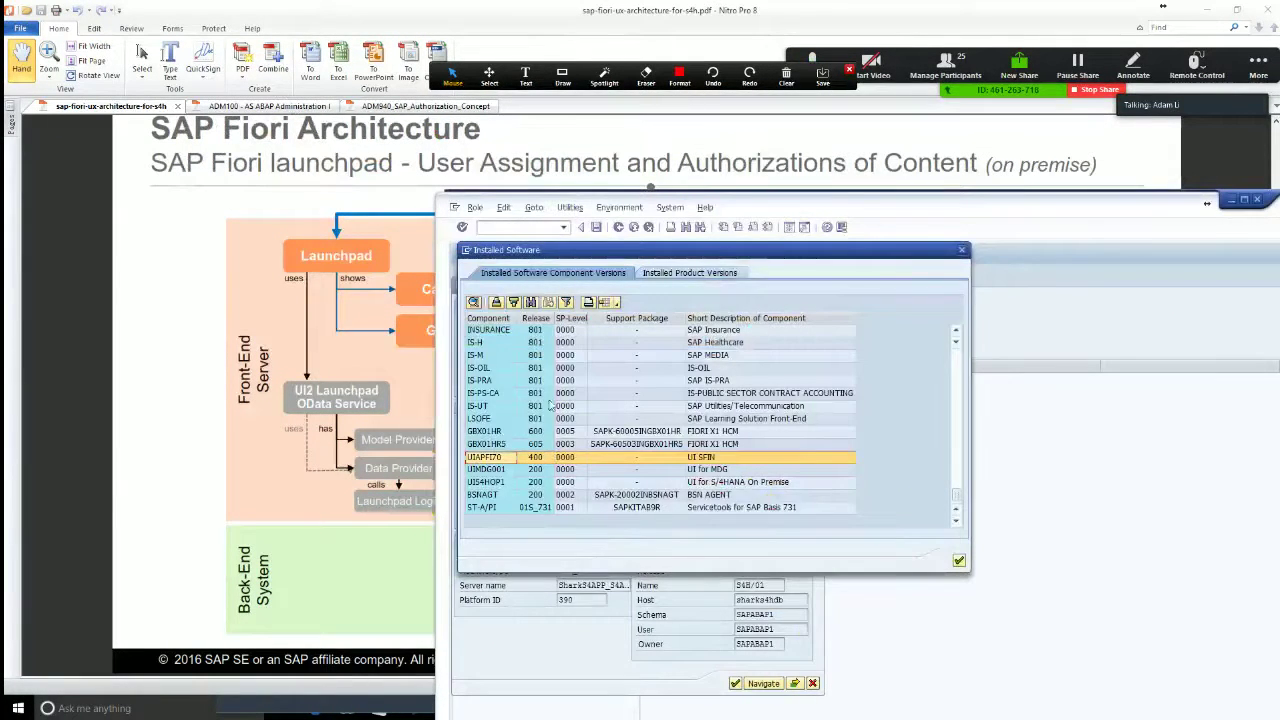
pyautogui.hotkey('alt', 'Tab')
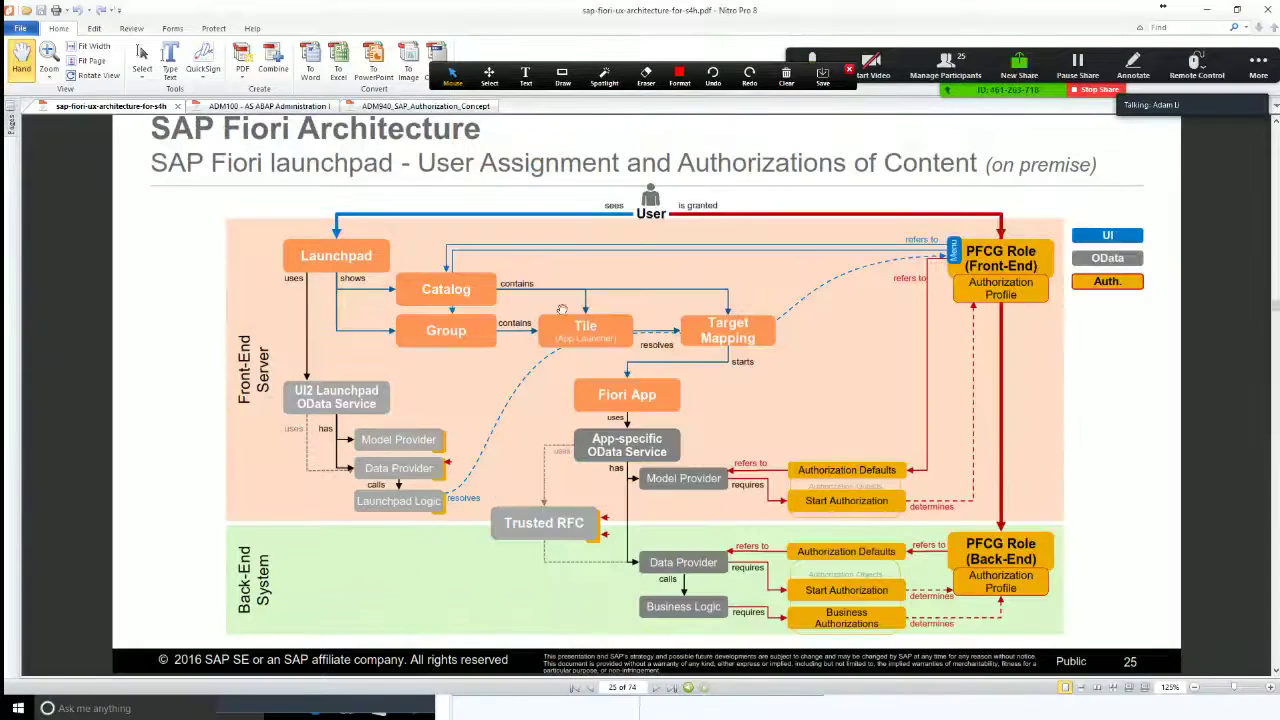
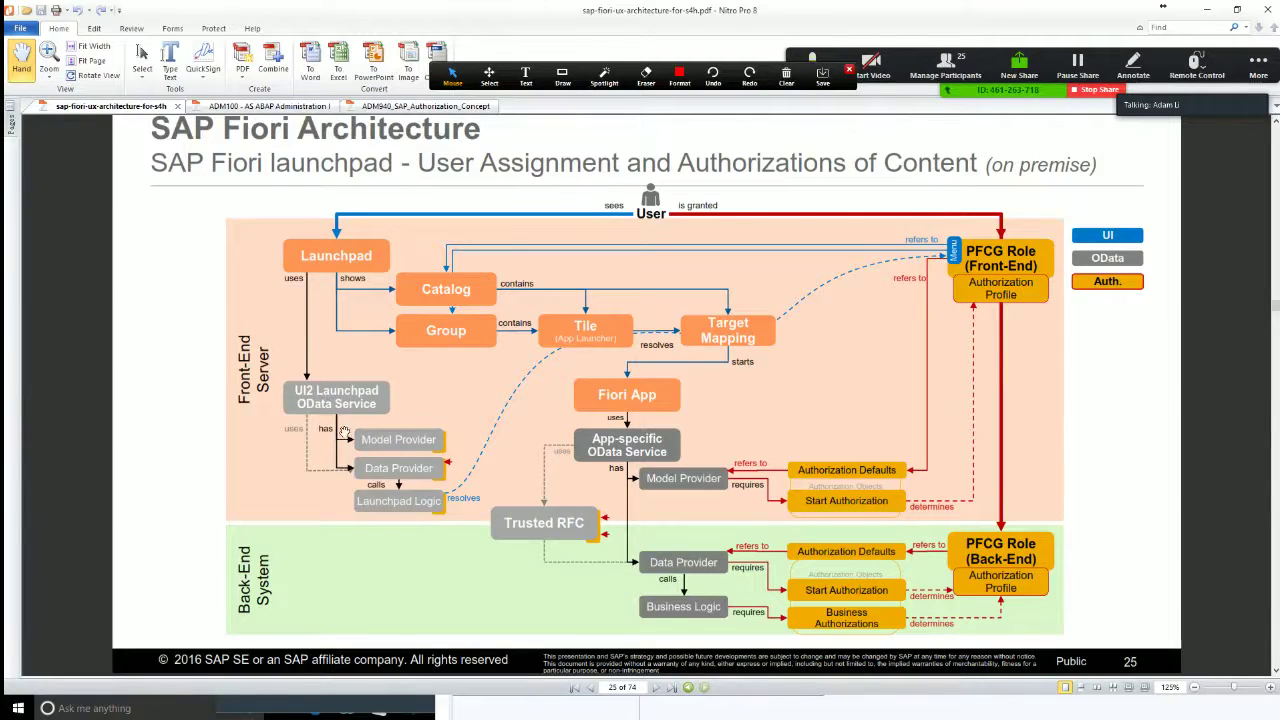
# View the SAP_BR_BUYER role's Authorizations tab and compare it against the architecture slide
pyautogui.hotkey('alt', 'Tab')
pyautogui.click(658, 276)
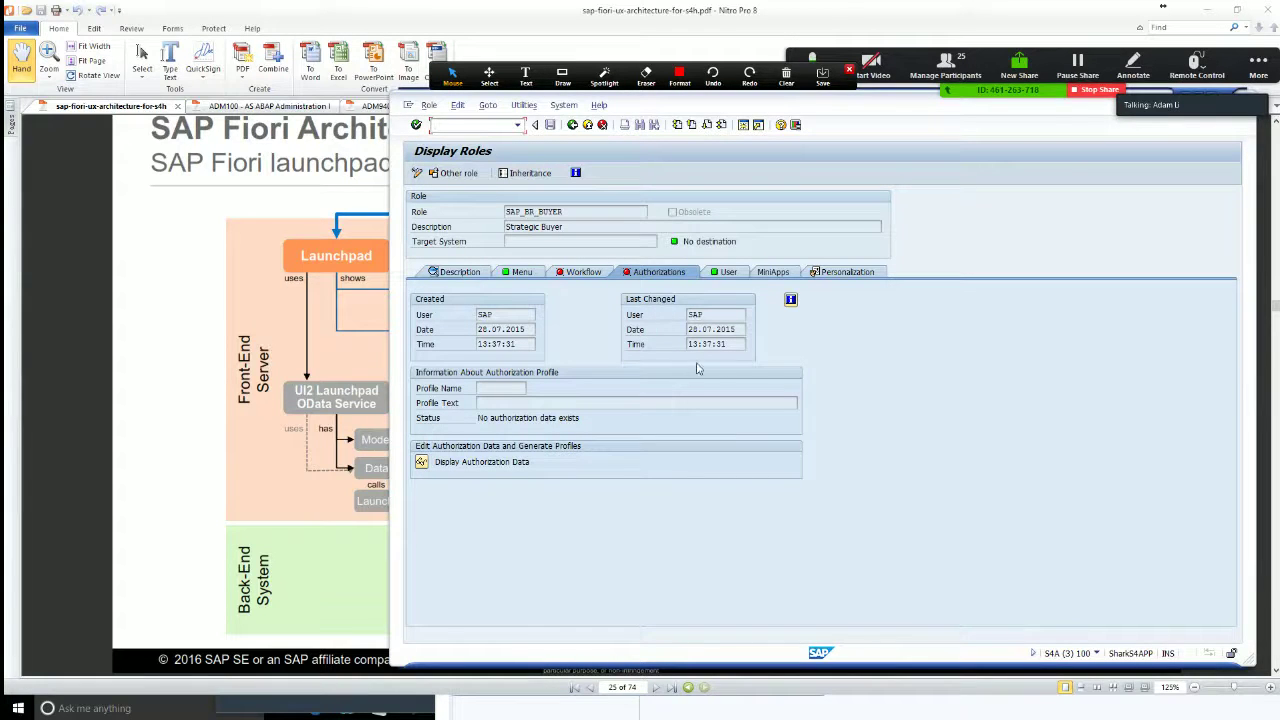
pyautogui.hotkey('alt', 'Tab')
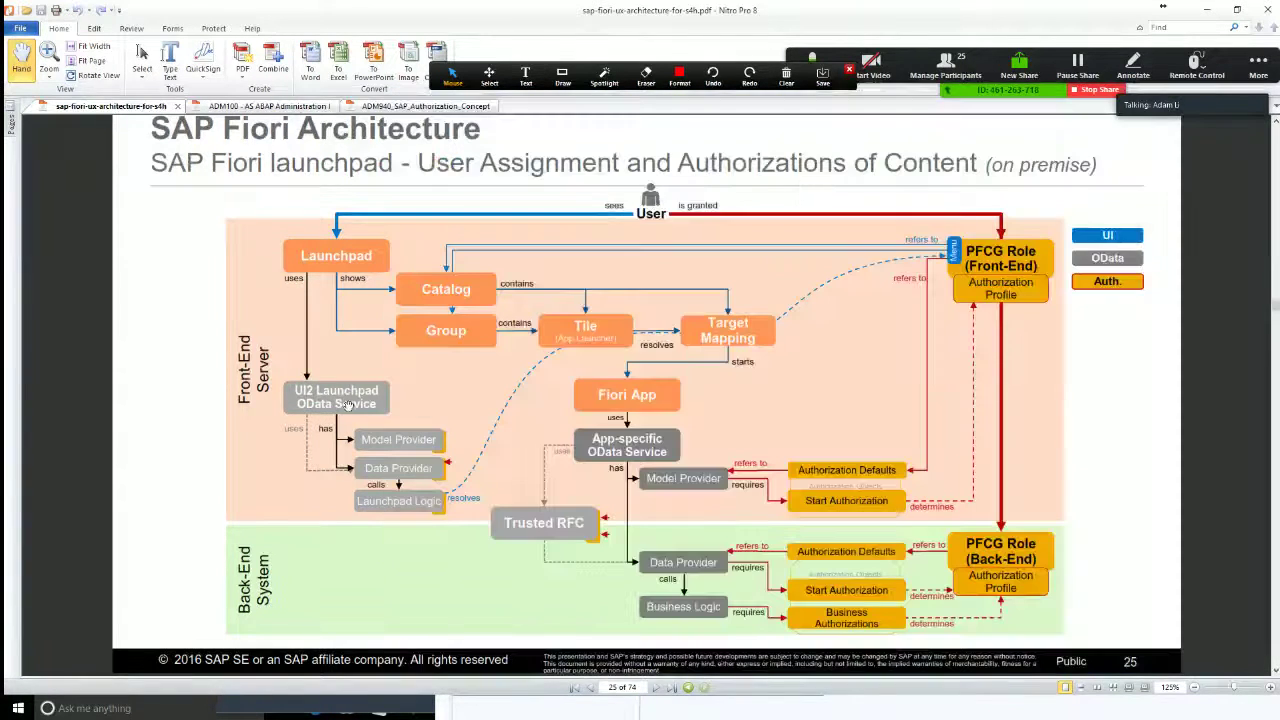
pyautogui.hotkey('alt', 'Tab')
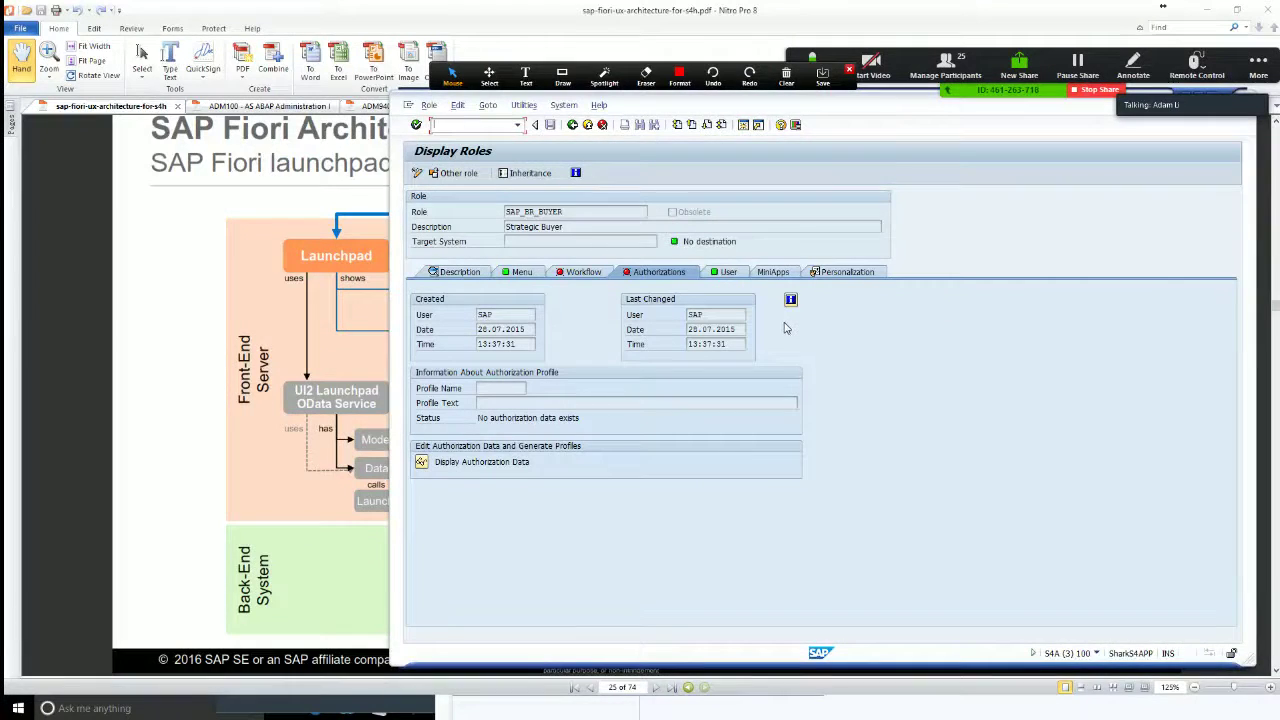
pyautogui.hotkey('alt', 'Tab')
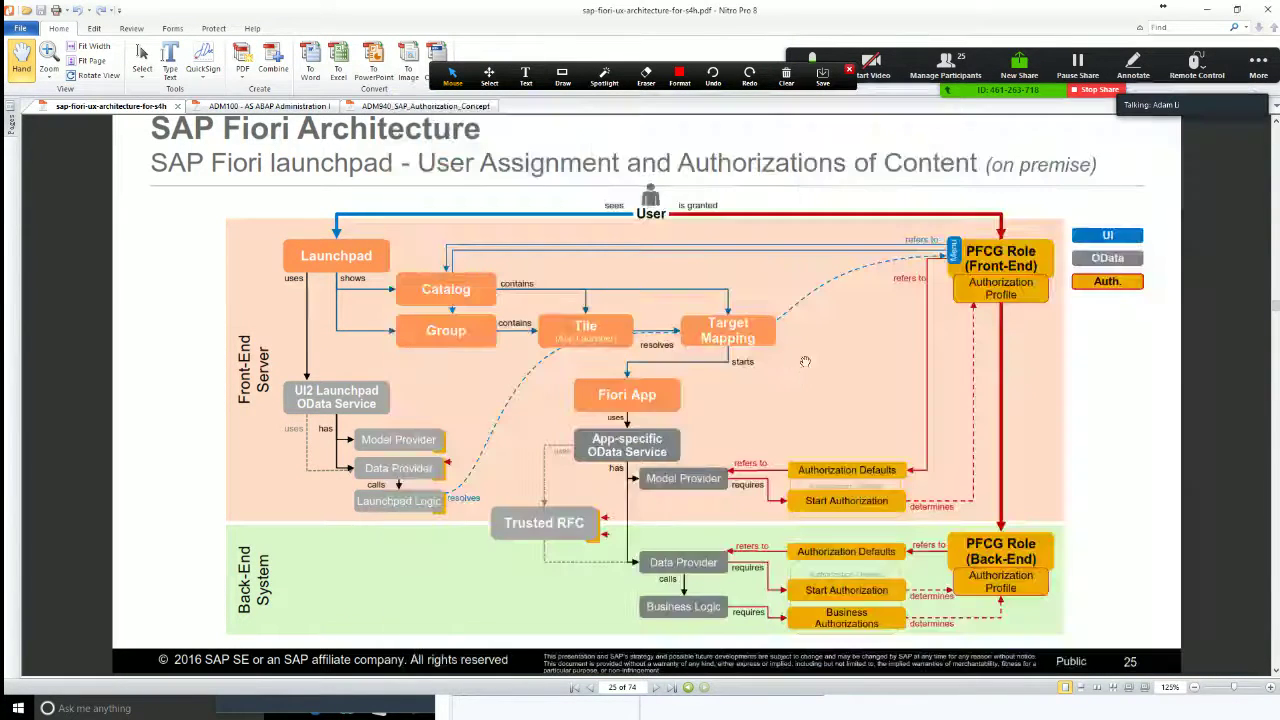
pyautogui.hotkey('alt', 'Tab')
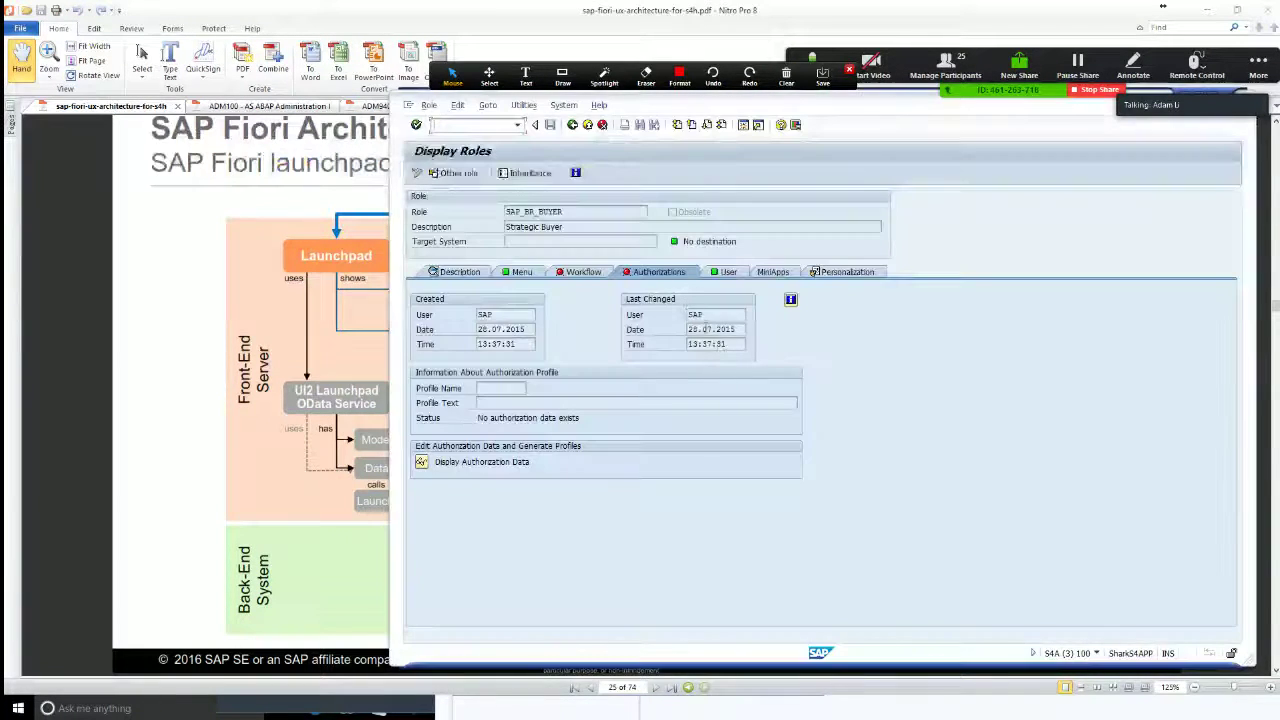
# Check the users assigned to SAP_BR_BUYER, then return to its Authorizations tab
pyautogui.click(727, 272)
pyautogui.click(659, 272)
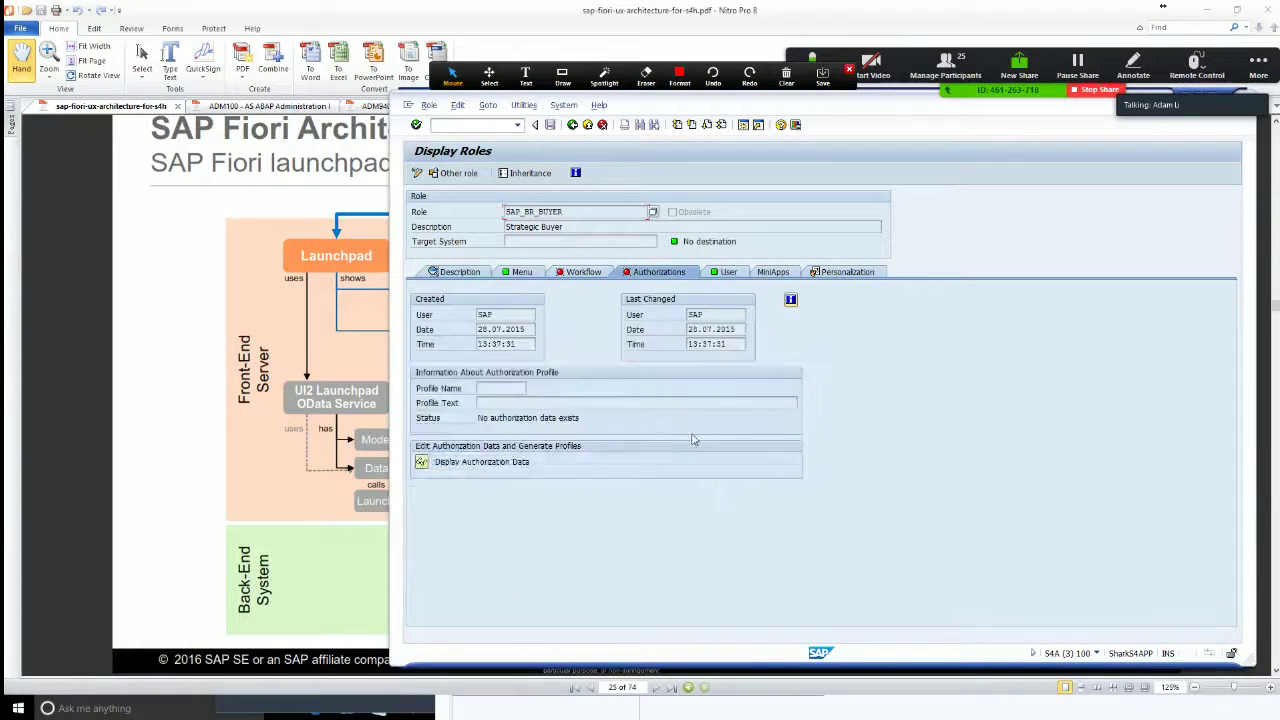
pyautogui.hotkey('alt', 'Tab')
pyautogui.hotkey('alt', 'Tab')
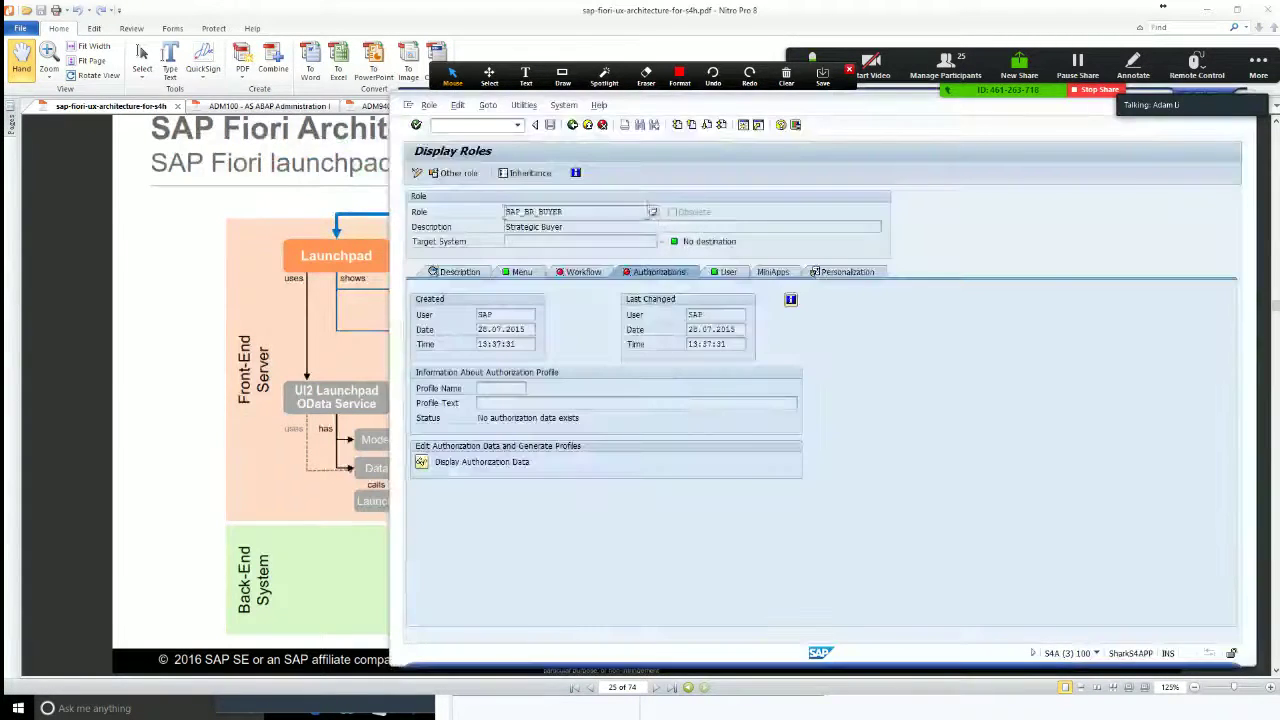
pyautogui.hotkey('alt', 'Tab')
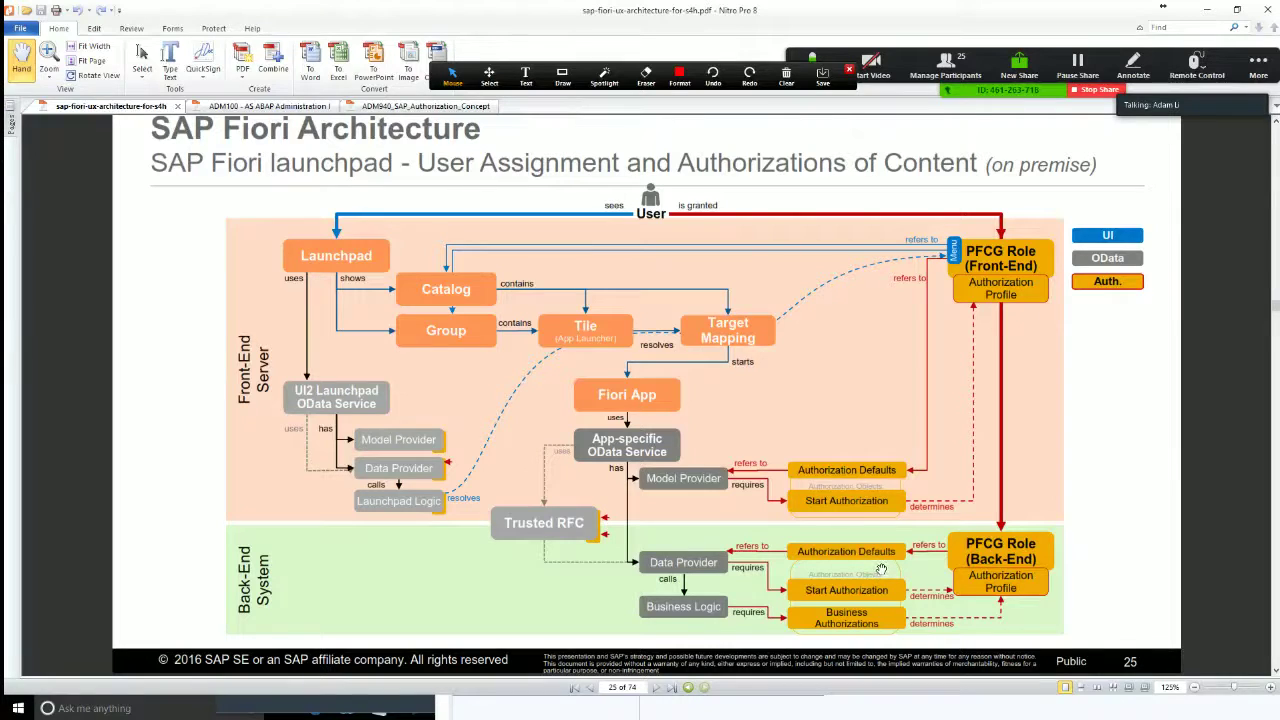
pyautogui.hotkey('alt', 'Tab')
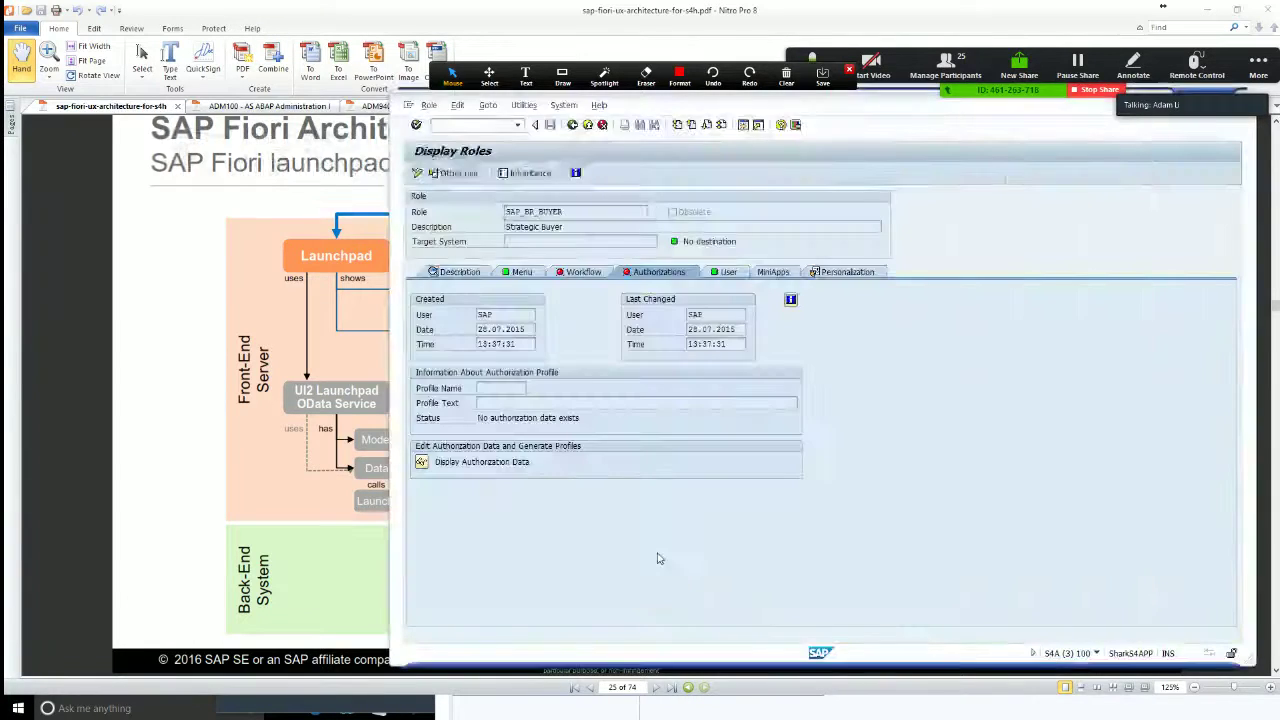
pyautogui.hotkey('alt', 'Tab')
pyautogui.hotkey('alt', 'Tab')
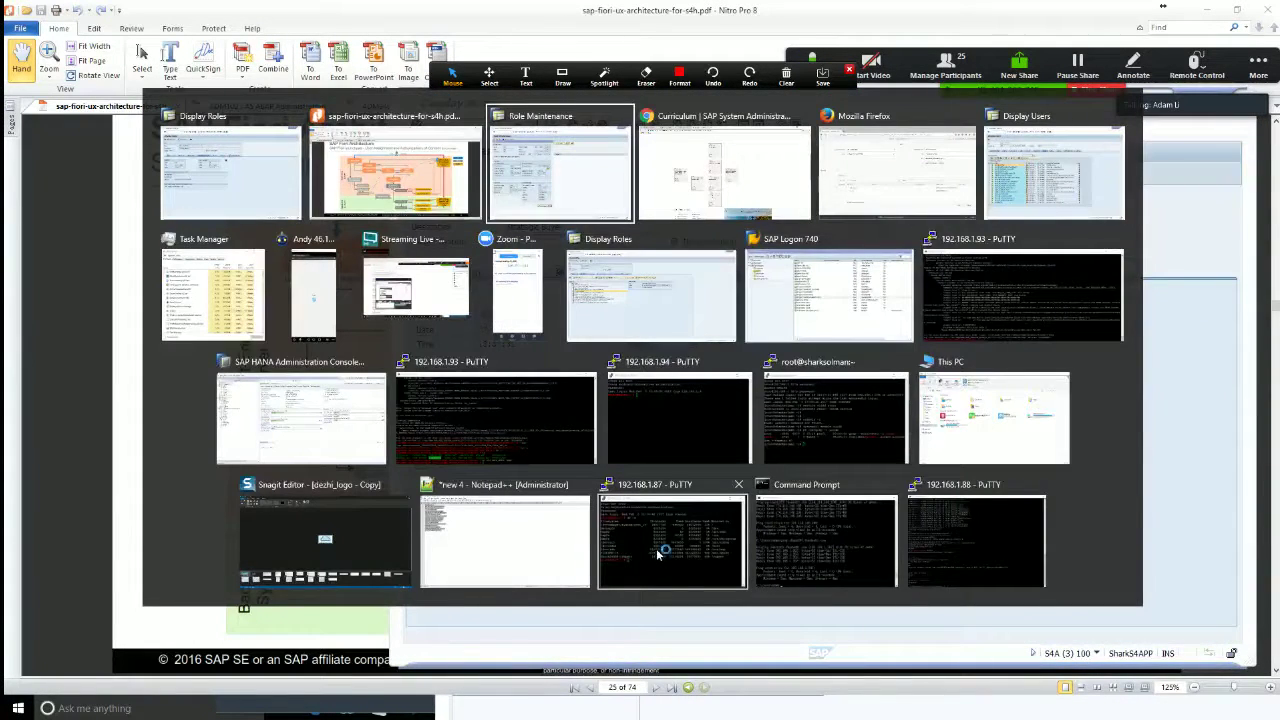
# Switch to the Chrome Fiori analytics tab and return to the launchpad home page
pyautogui.hotkey('alt', 'Tab')
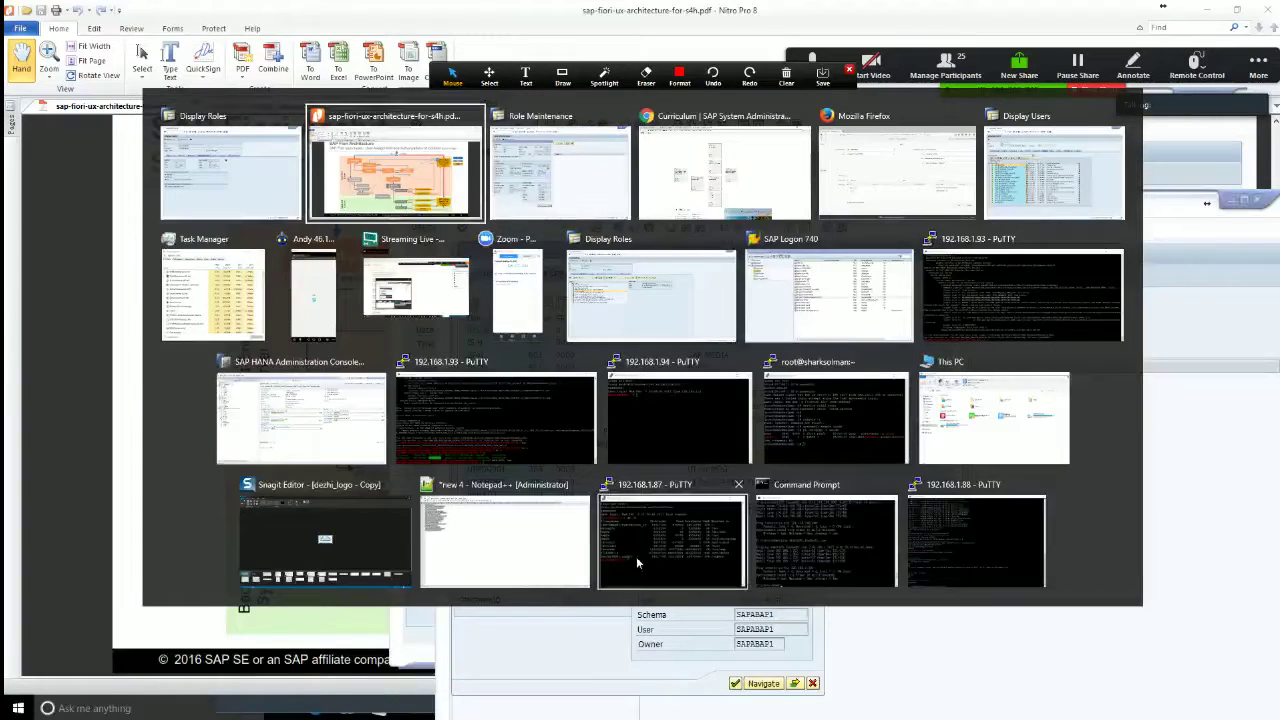
pyautogui.click(374, 158)
pyautogui.hotkey('alt', 'Tab')
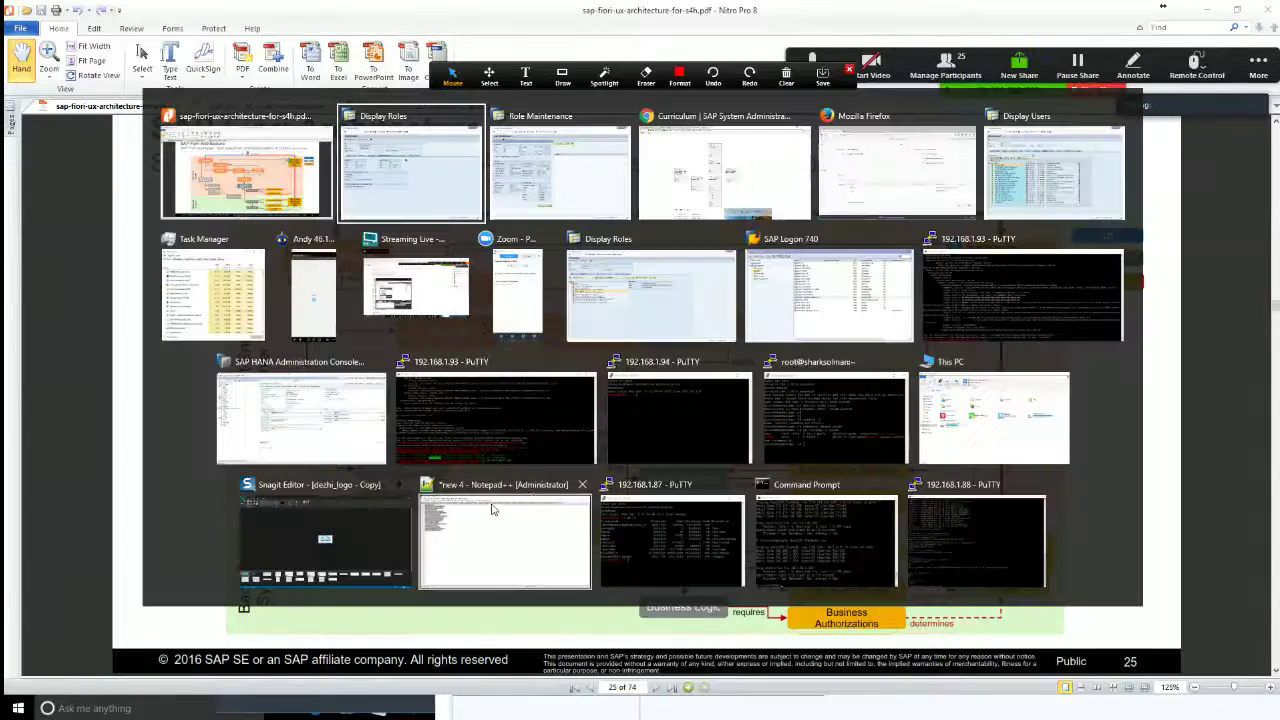
pyautogui.hotkey('alt', 'Tab')
pyautogui.hotkey('alt', 'Tab')
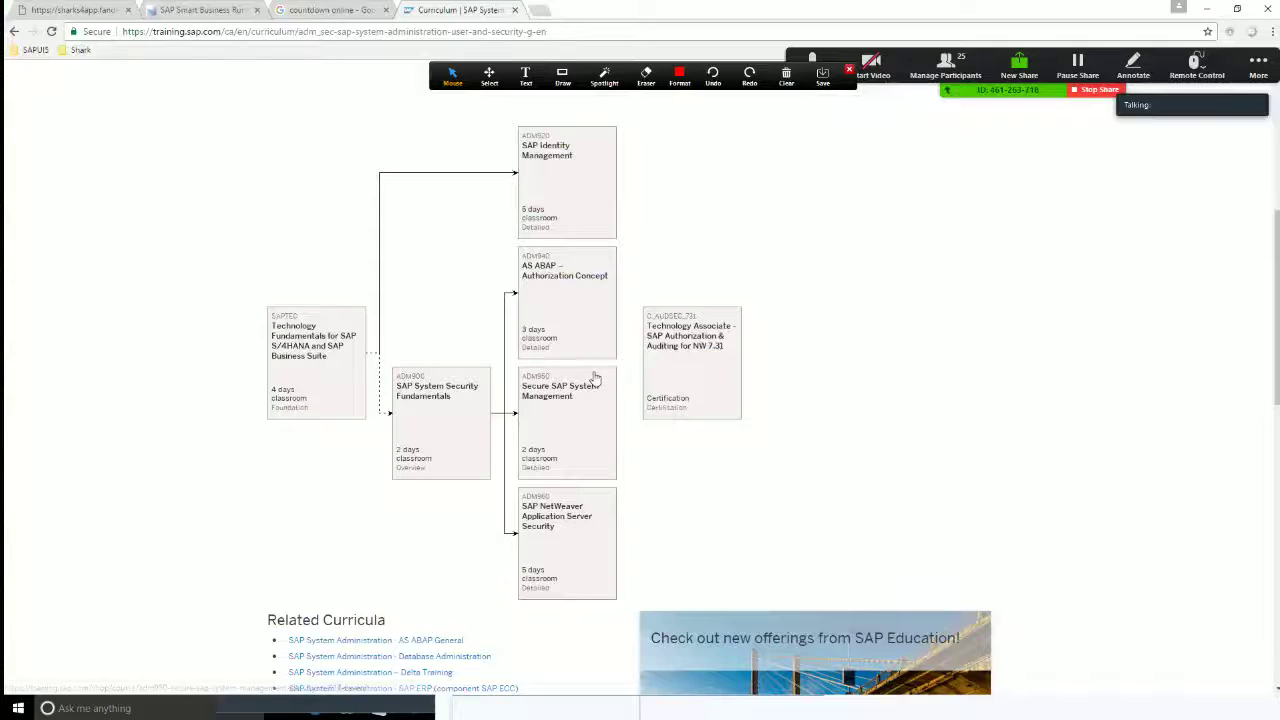
pyautogui.click(200, 10)
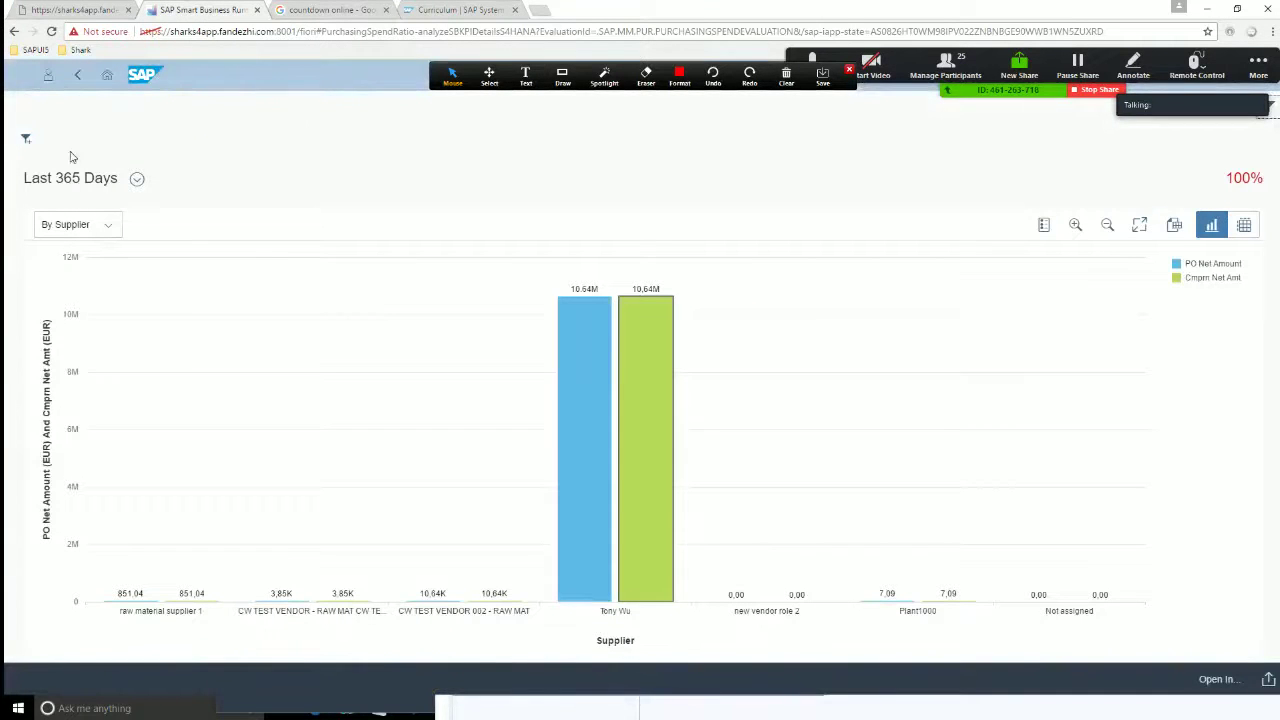
pyautogui.click(77, 75)
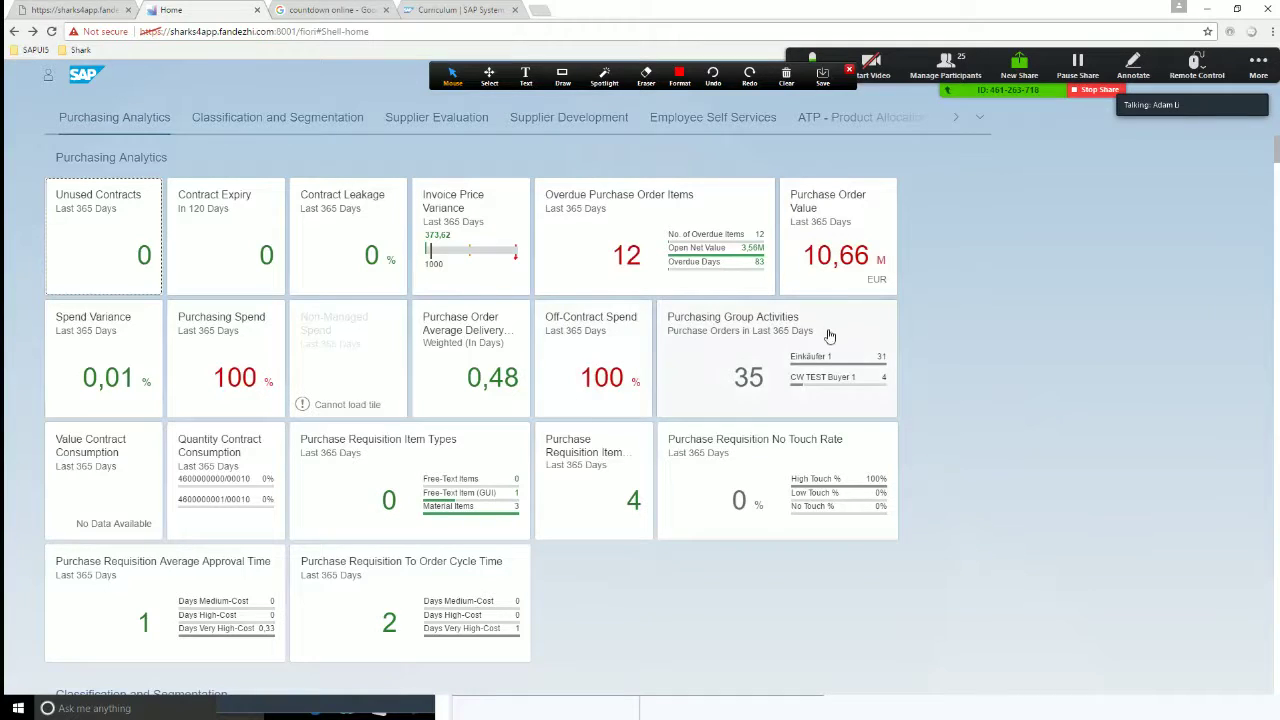
# Drill from Purchasing Group Activities' table into Einkäufer 1's Trend By Amount, then go back home
pyautogui.click(745, 368)
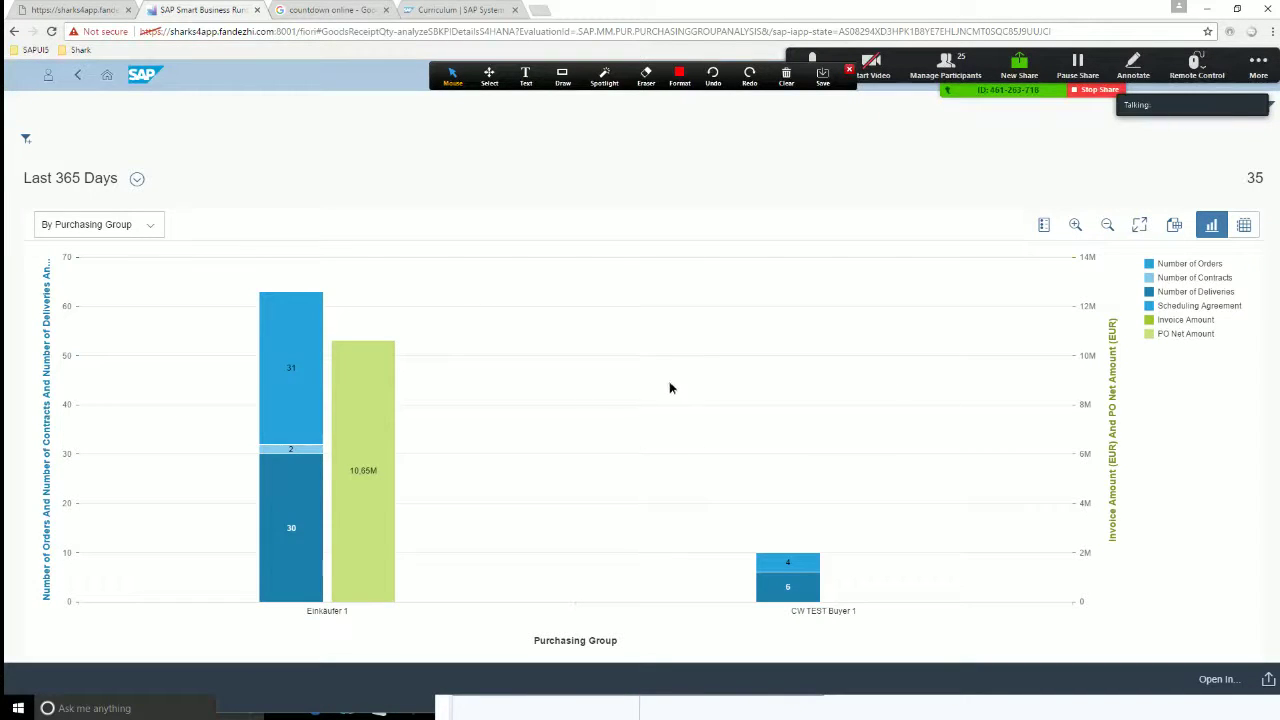
pyautogui.click(1244, 224)
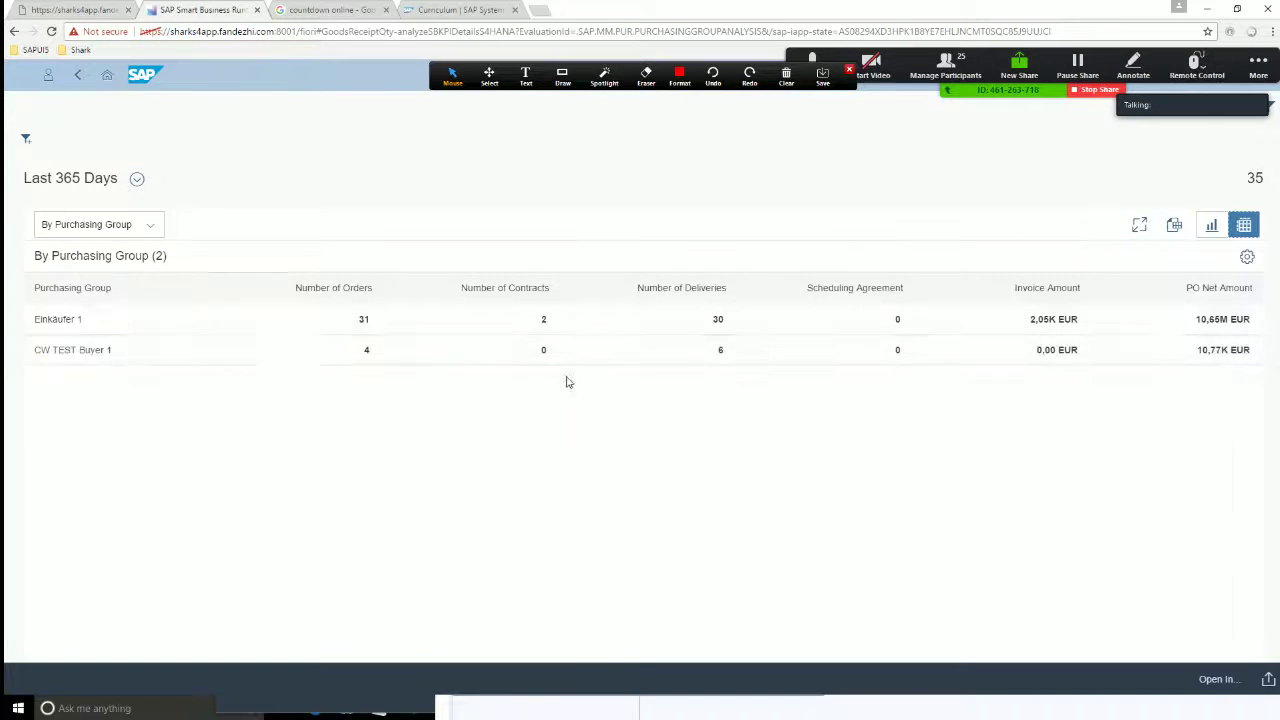
pyautogui.click(366, 320)
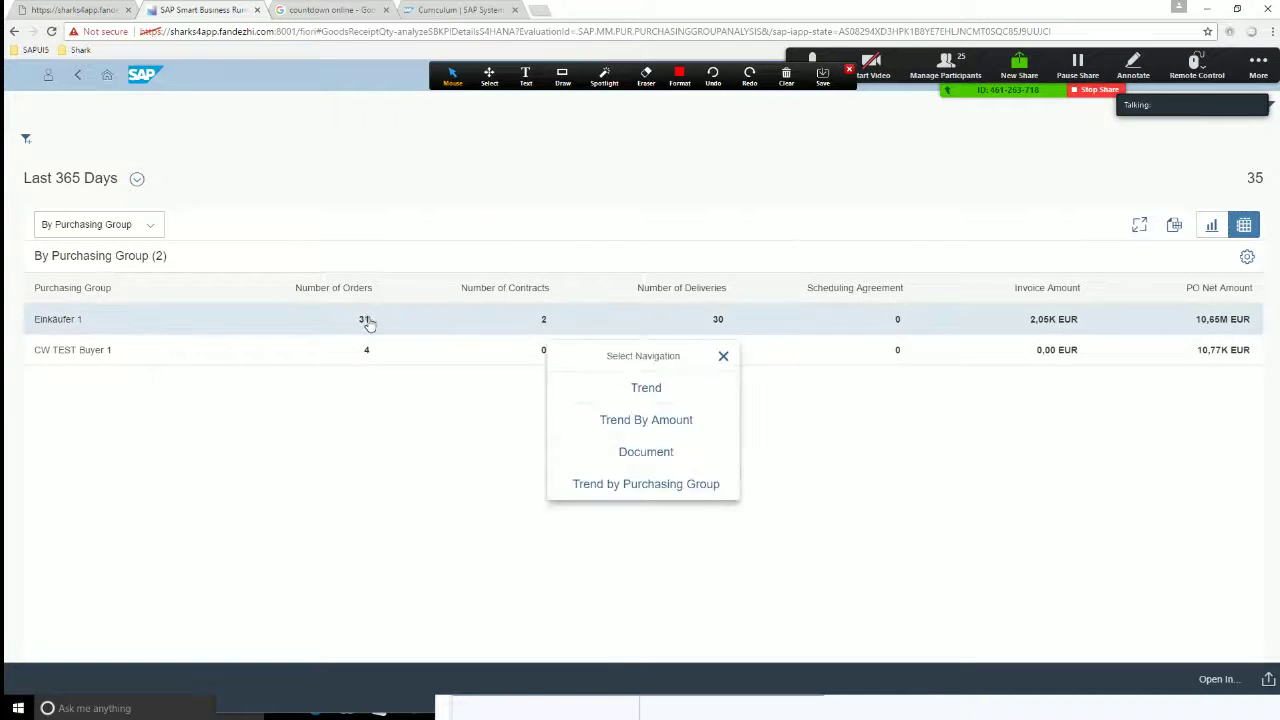
pyautogui.click(668, 424)
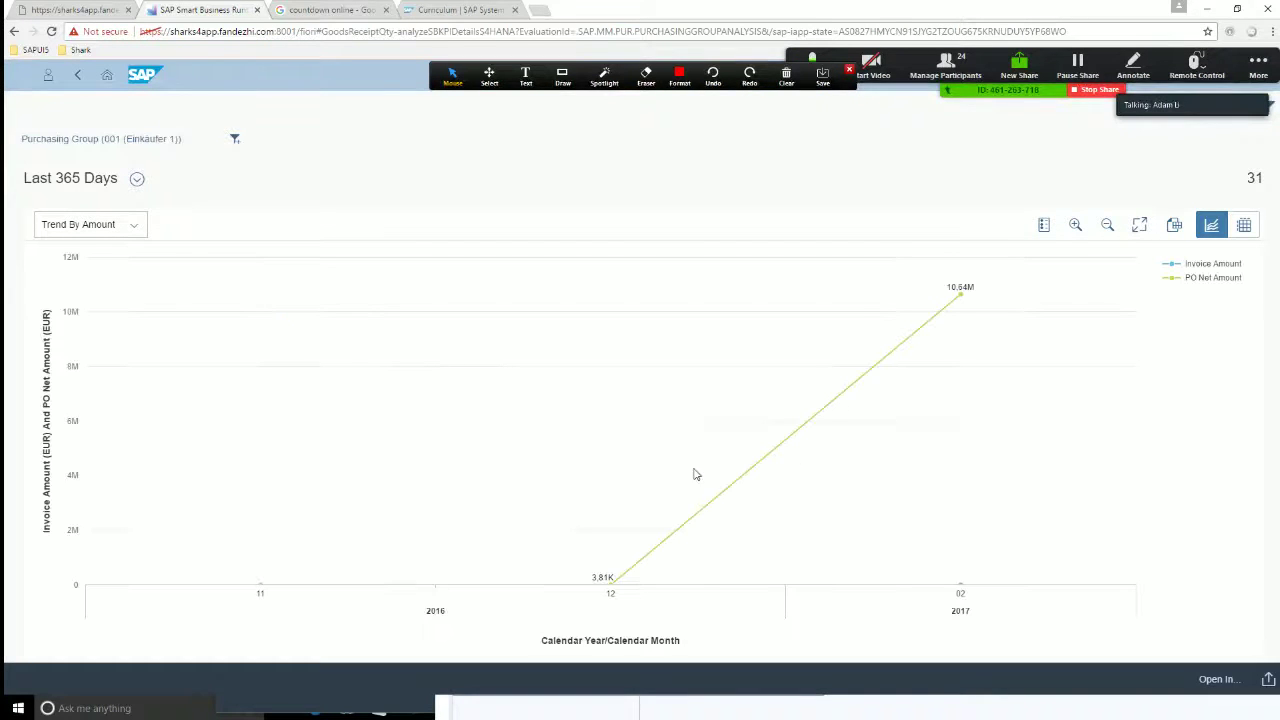
pyautogui.click(78, 74)
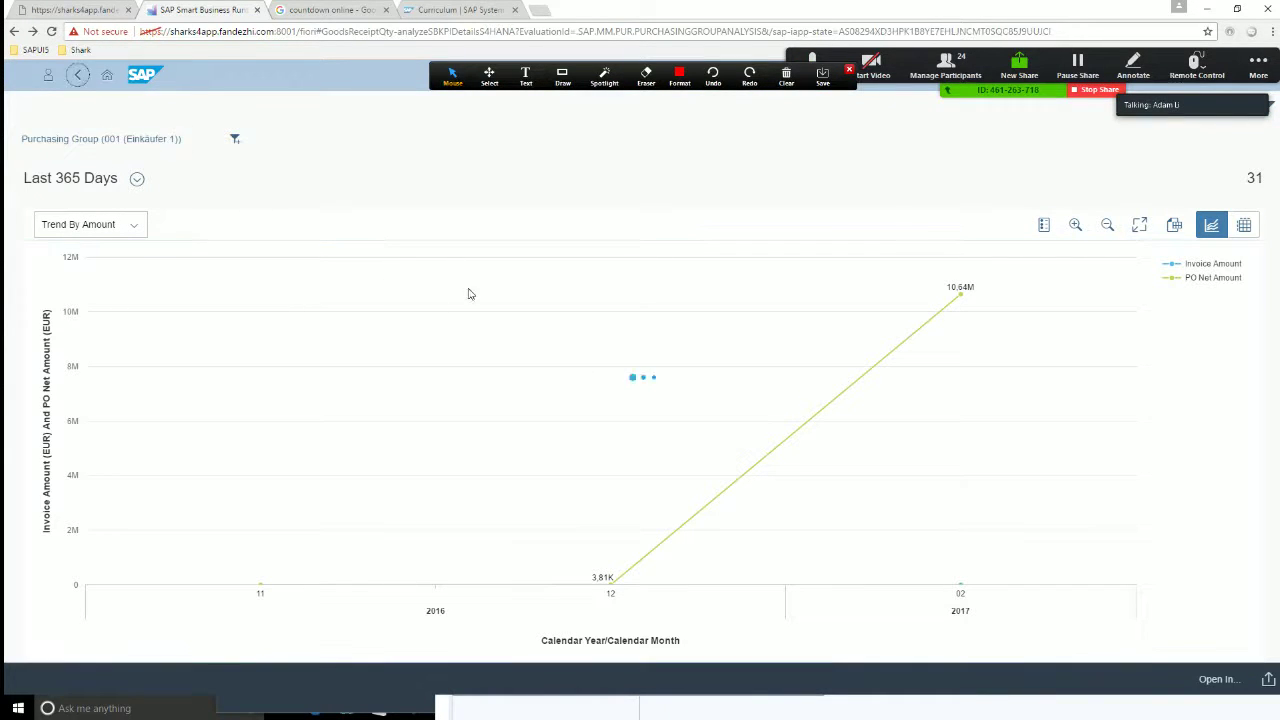
pyautogui.click(78, 74)
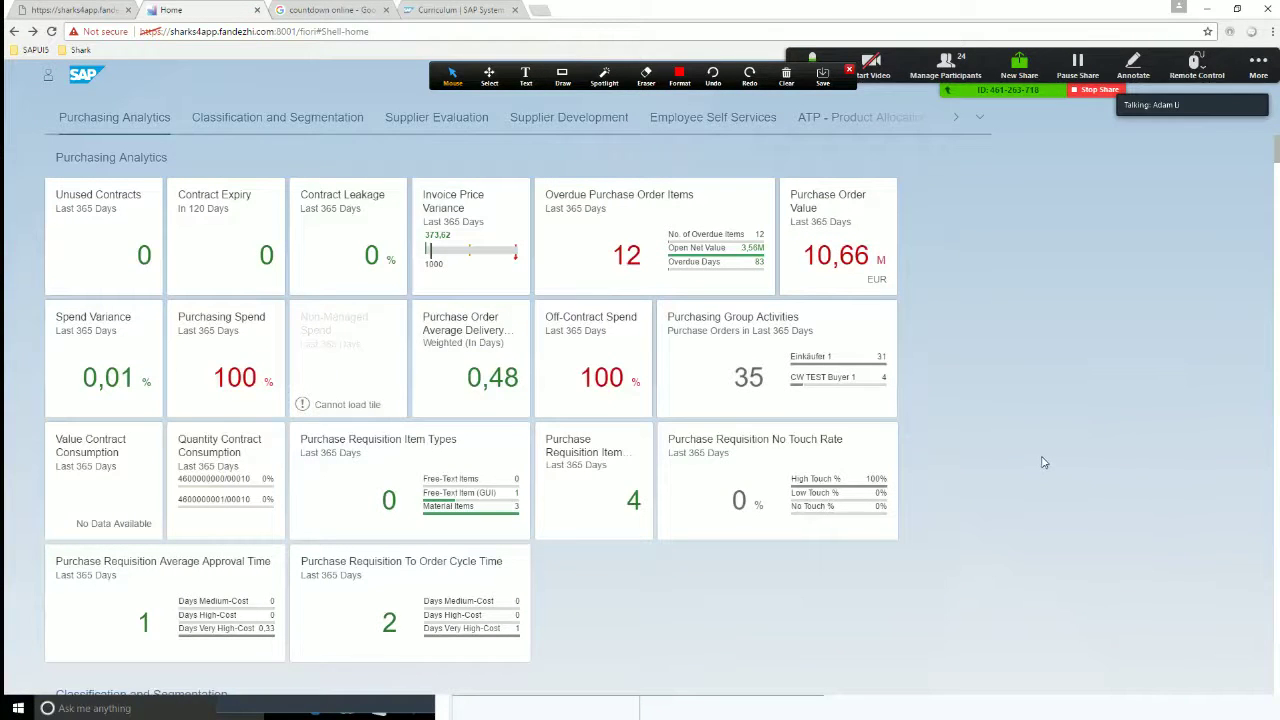
# Scroll through the launchpad tile groups, then move the PDF to slide 26, 'Analytics: Consumption patterns'
pyautogui.scroll(-1, 1043, 459)
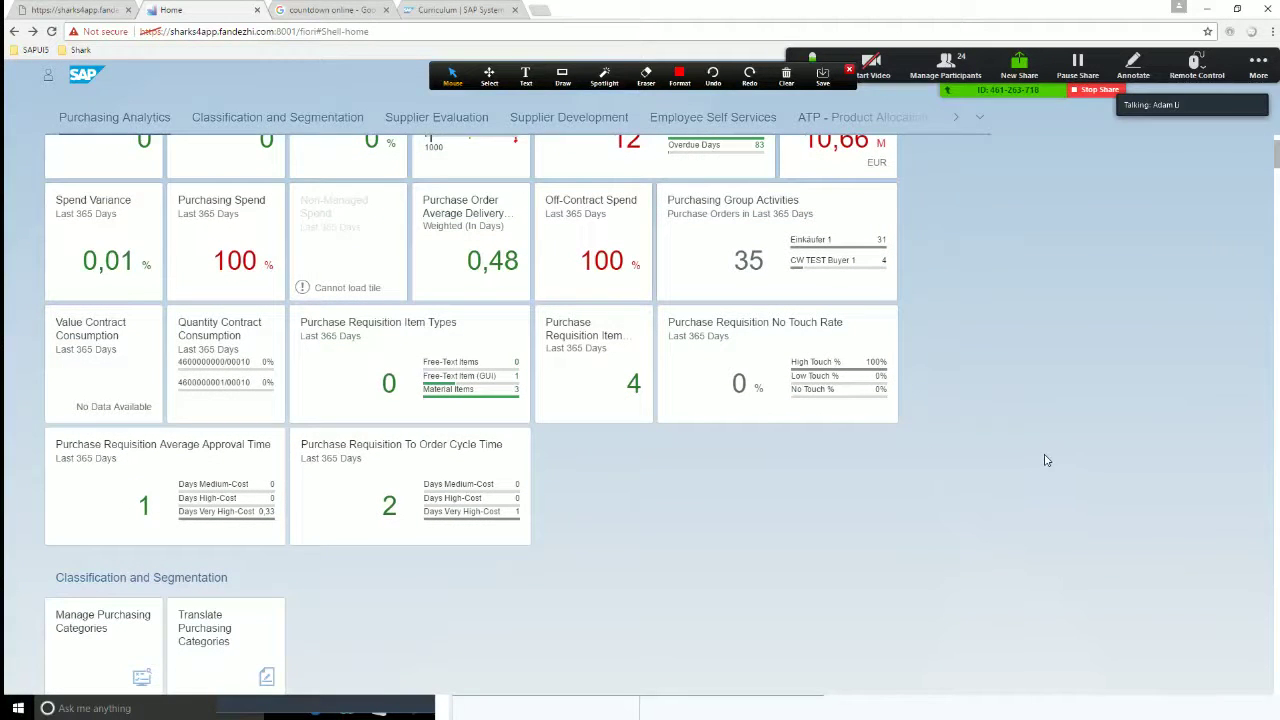
pyautogui.scroll(1, 1046, 460)
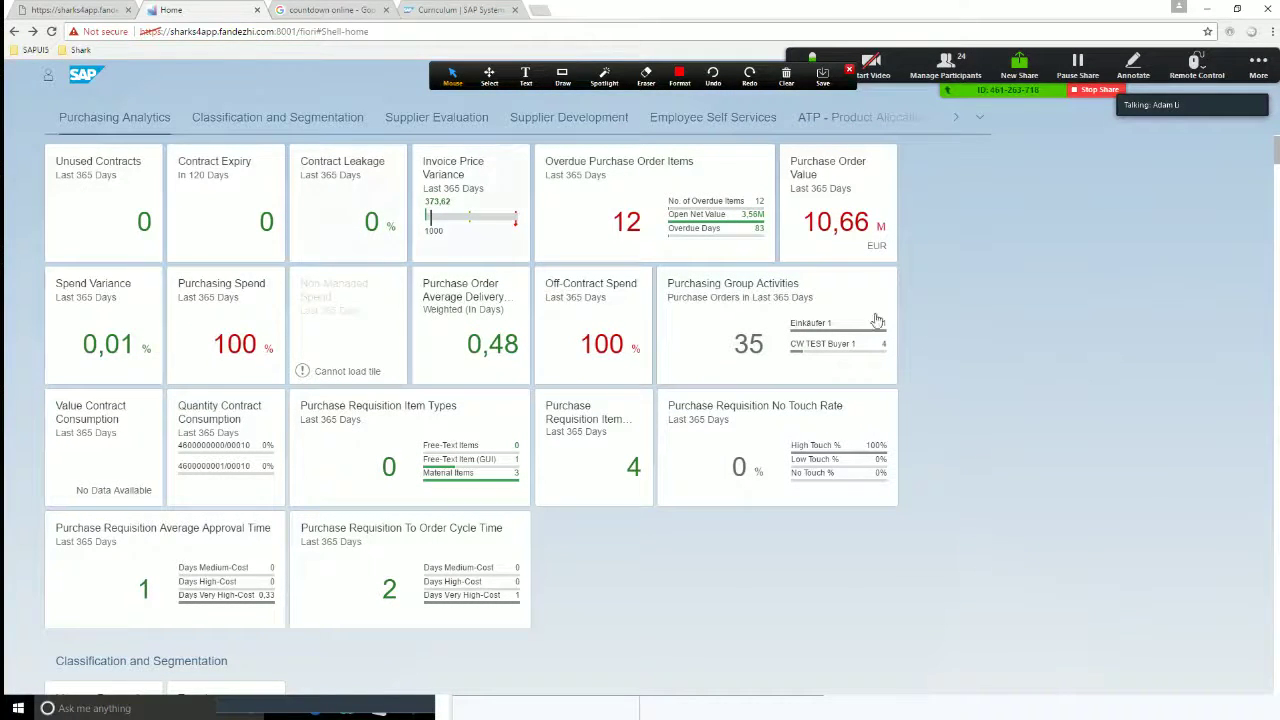
pyautogui.scroll(1, 805, 313)
pyautogui.scroll(-2, 930, 382)
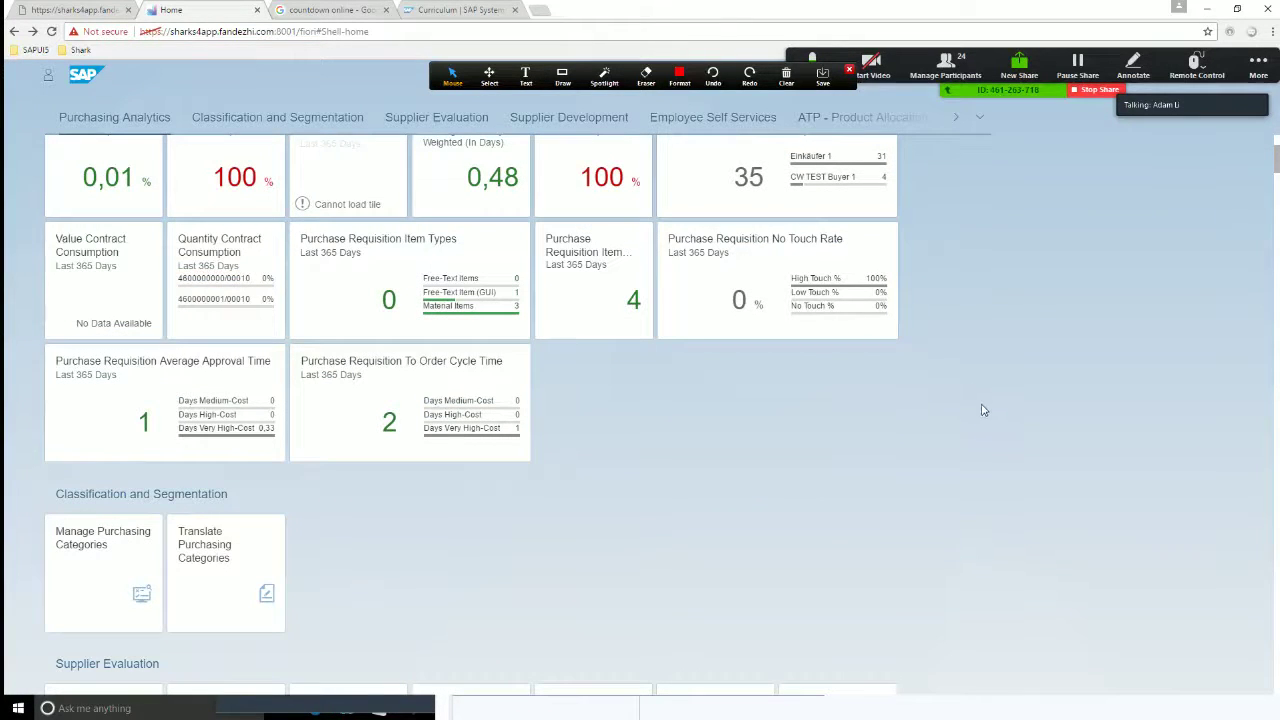
pyautogui.scroll(-3, 985, 420)
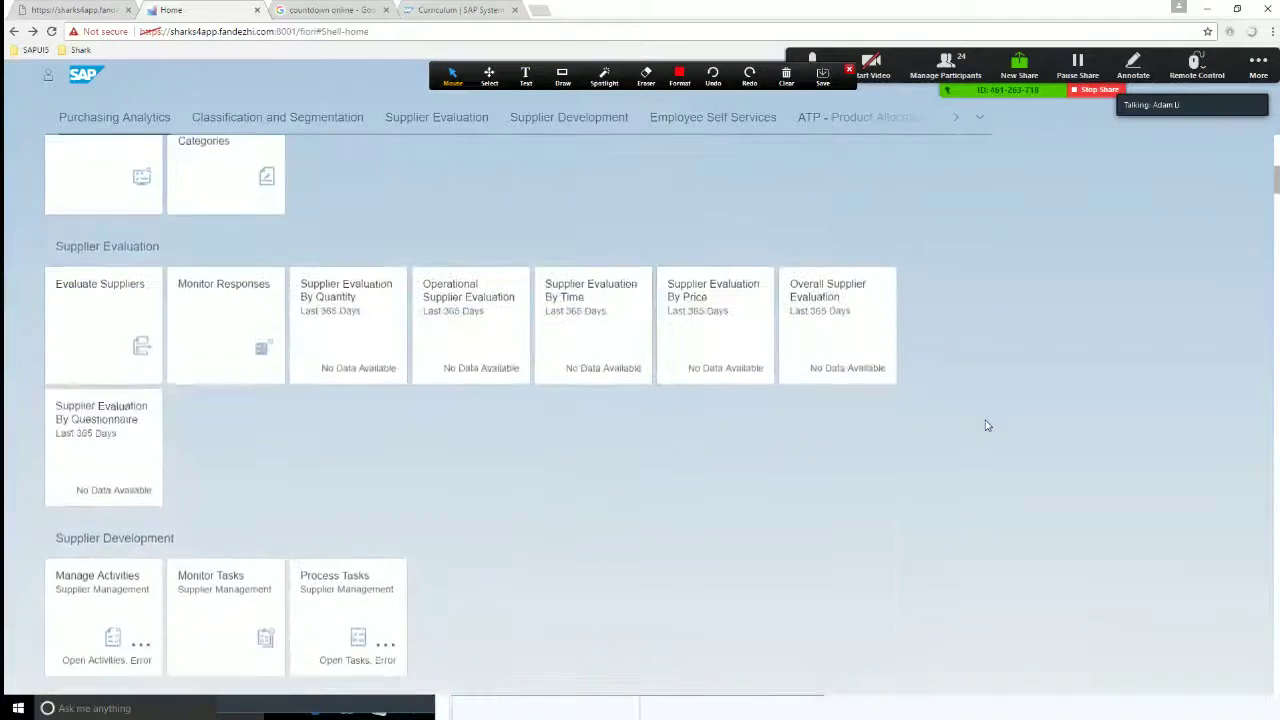
pyautogui.hotkey('alt', 'Tab')
pyautogui.scroll(-3, 579, 311)
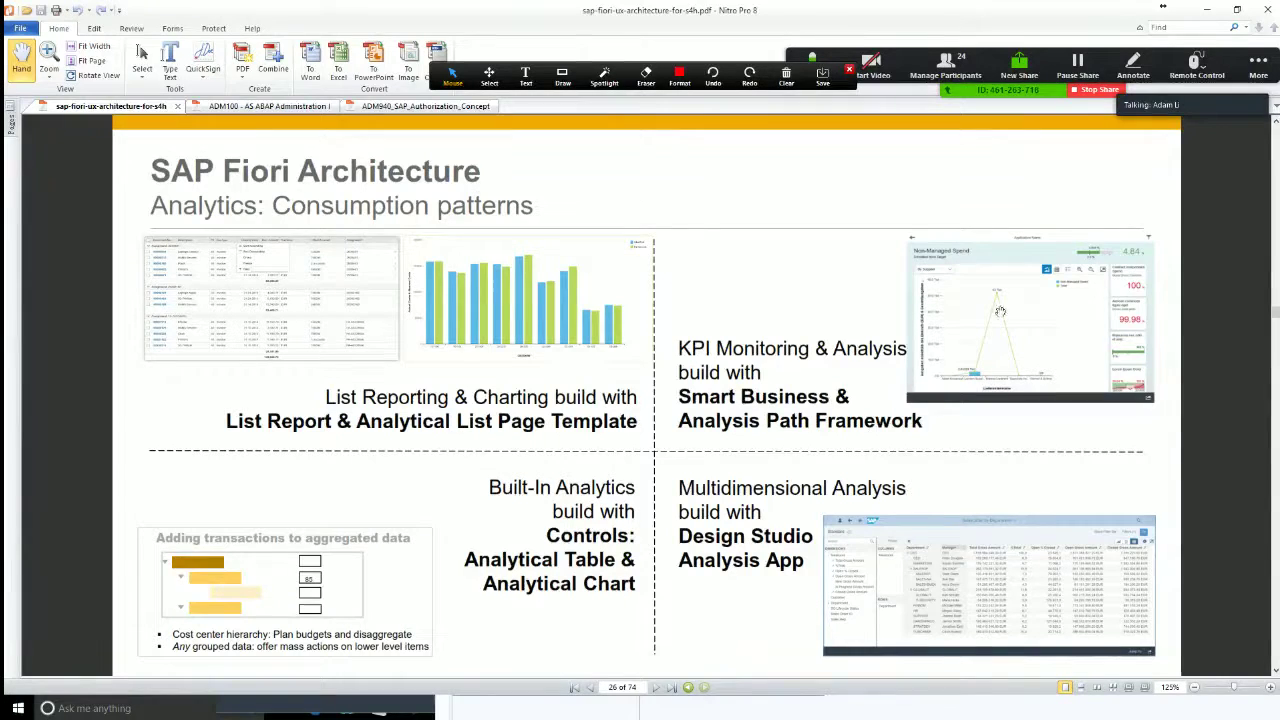
# Scroll the architecture PDF past slides 27–28 to SAP Fiori UX Search, then return to the launchpad
pyautogui.hotkey('alt', 'Tab')
pyautogui.hotkey('alt', 'Tab')
pyautogui.scroll(-1, 1276, 537)
pyautogui.scroll(-1, 1276, 537)
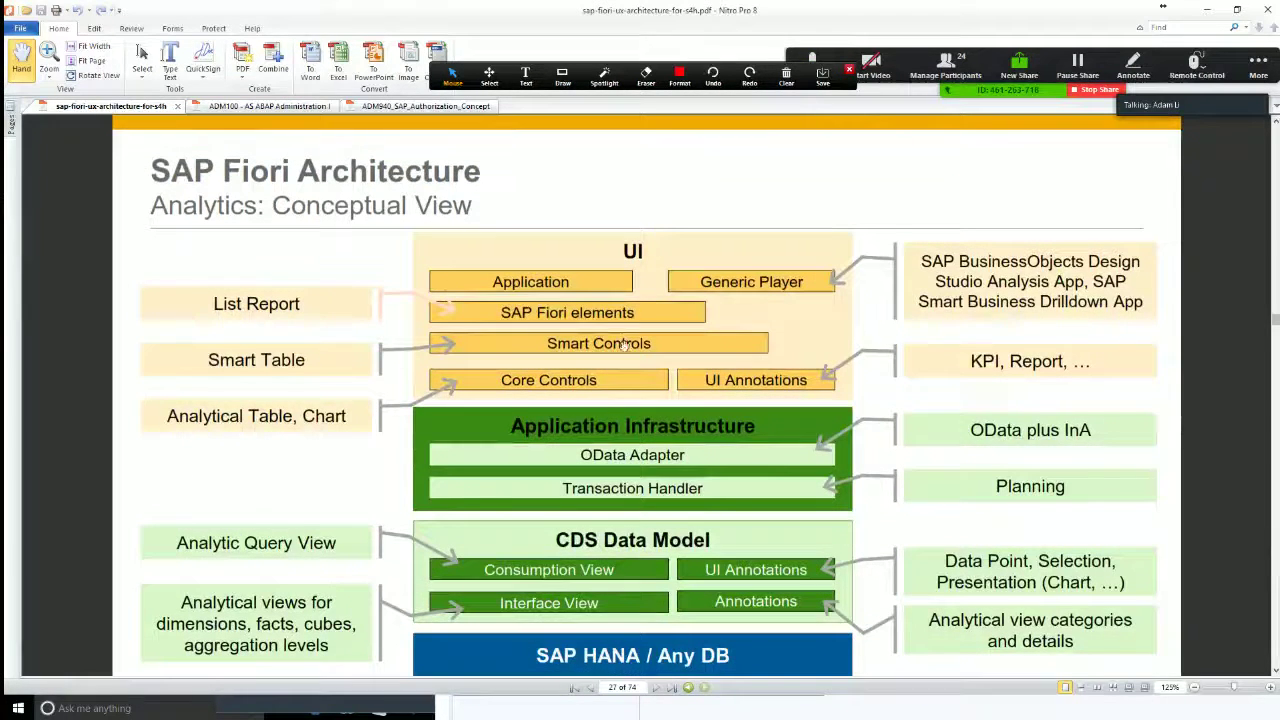
pyautogui.scroll(-1, 500, 340)
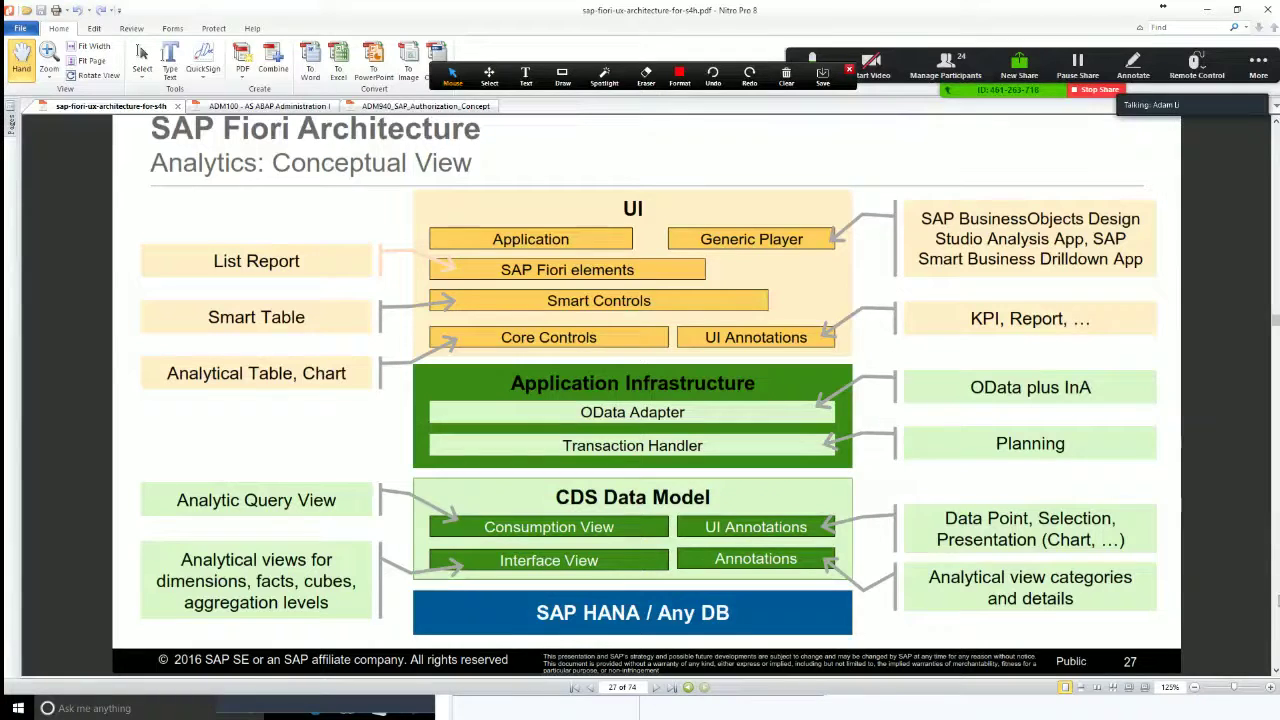
pyautogui.scroll(-5, 640, 390)
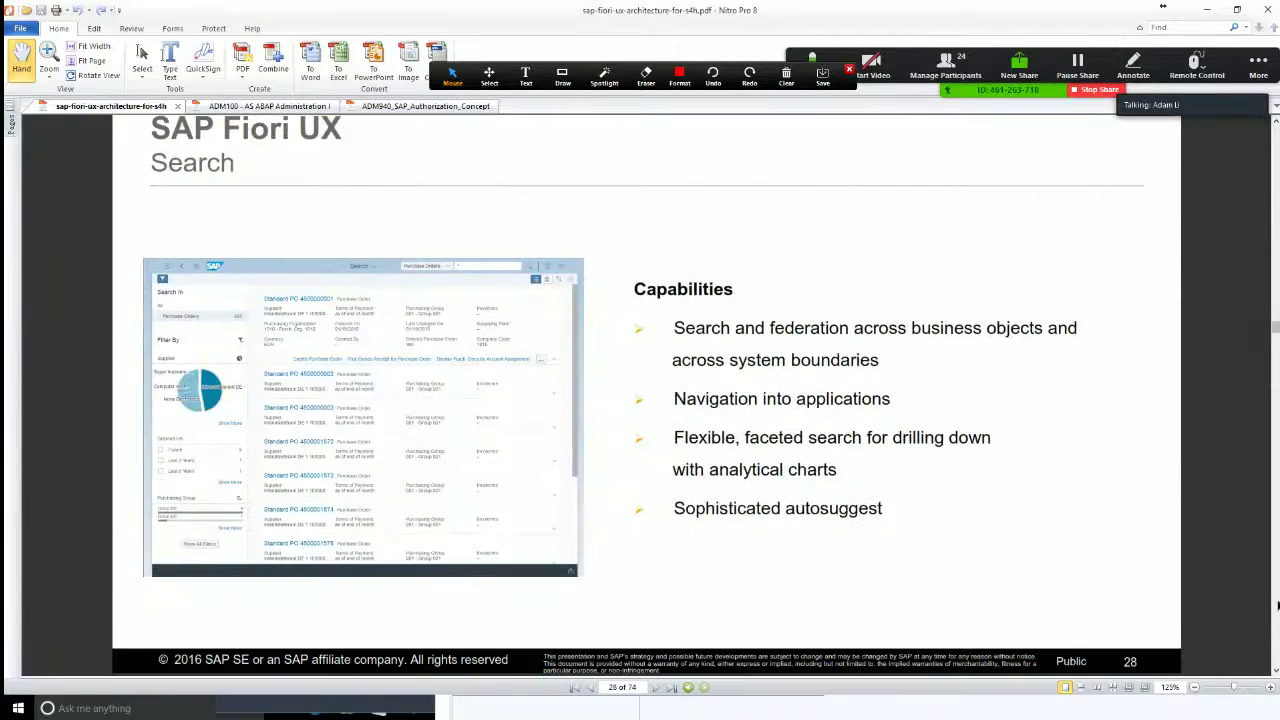
pyautogui.scroll(-5, 1277, 604)
pyautogui.hotkey('alt', 'Tab')
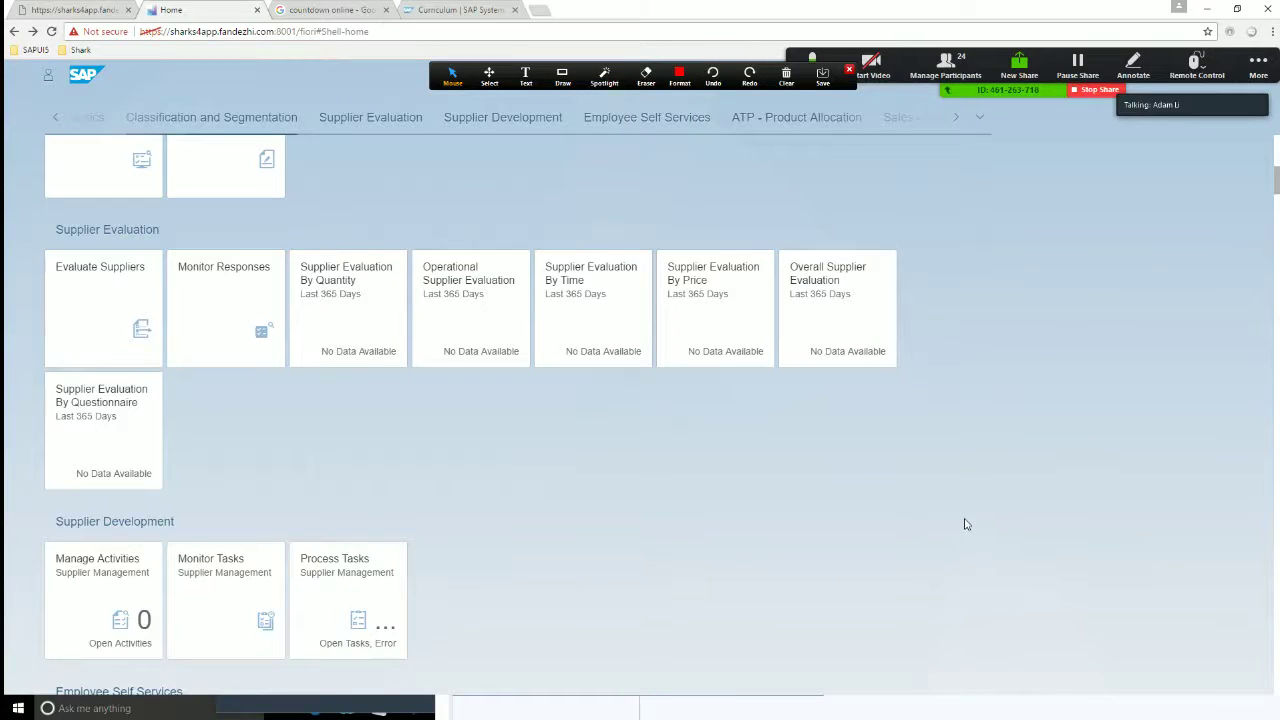
pyautogui.scroll(-5, 791, 466)
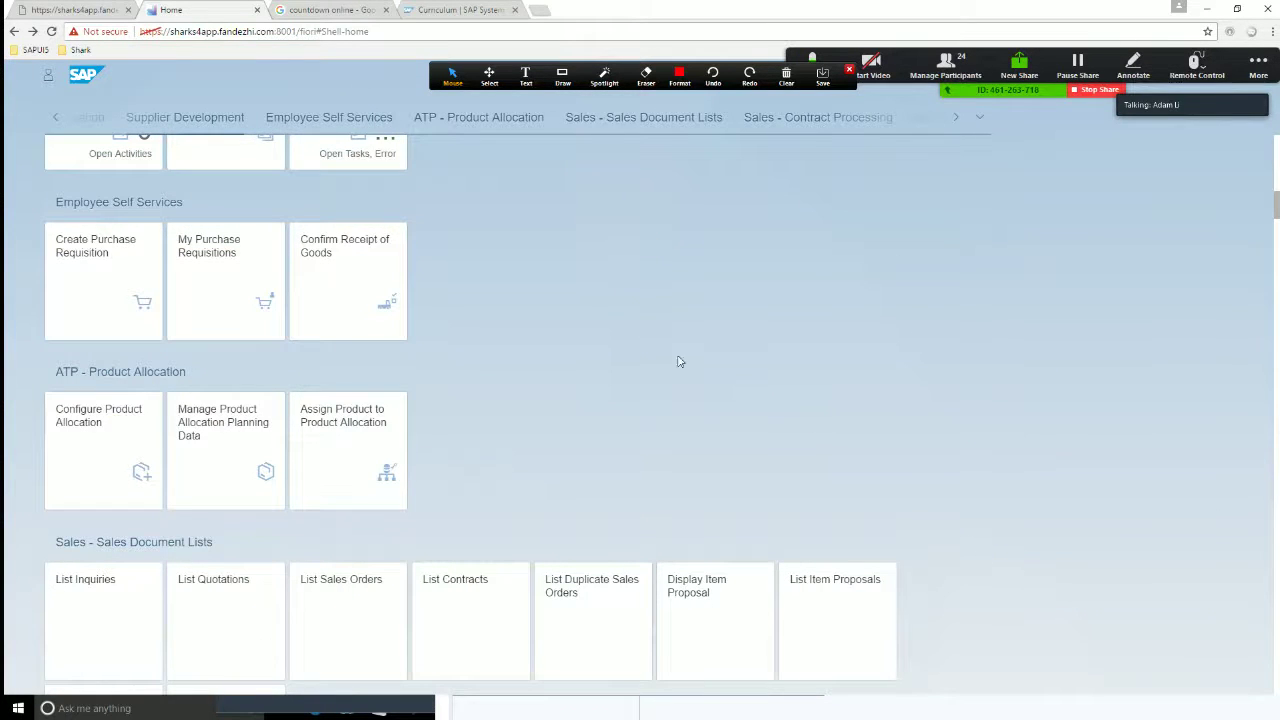
pyautogui.scroll(-5, 522, 442)
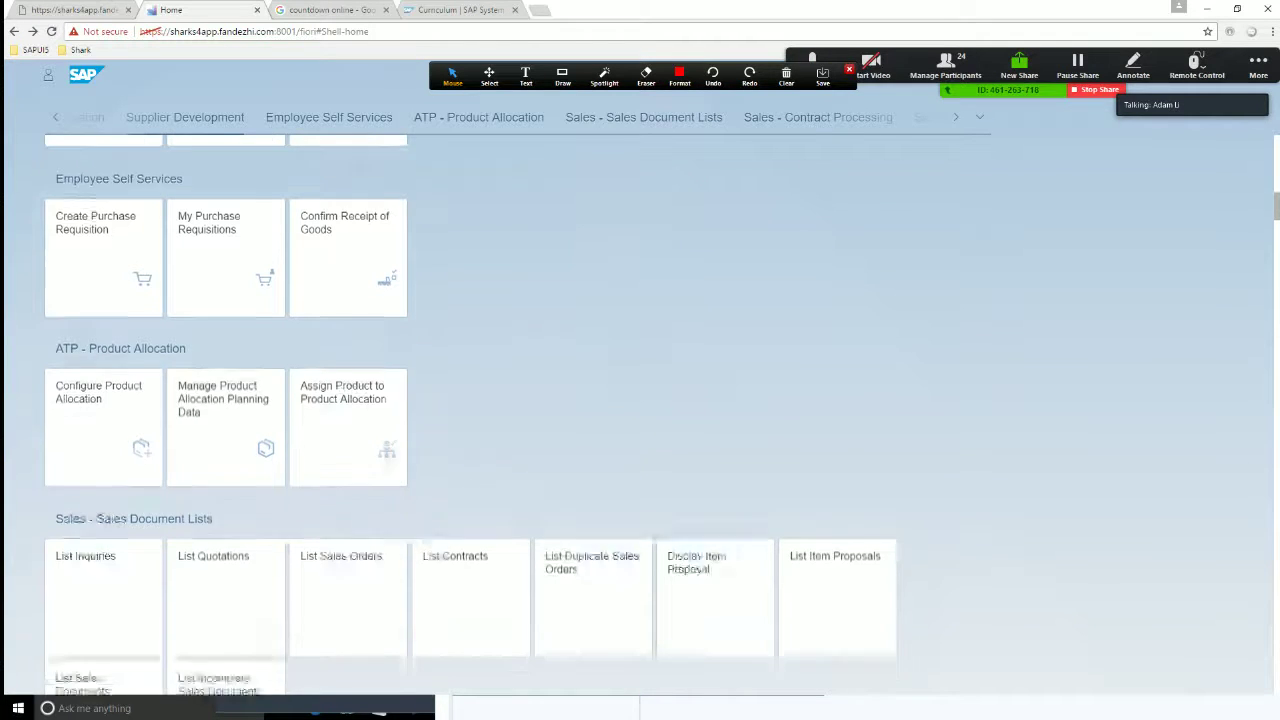
pyautogui.click(121, 414)
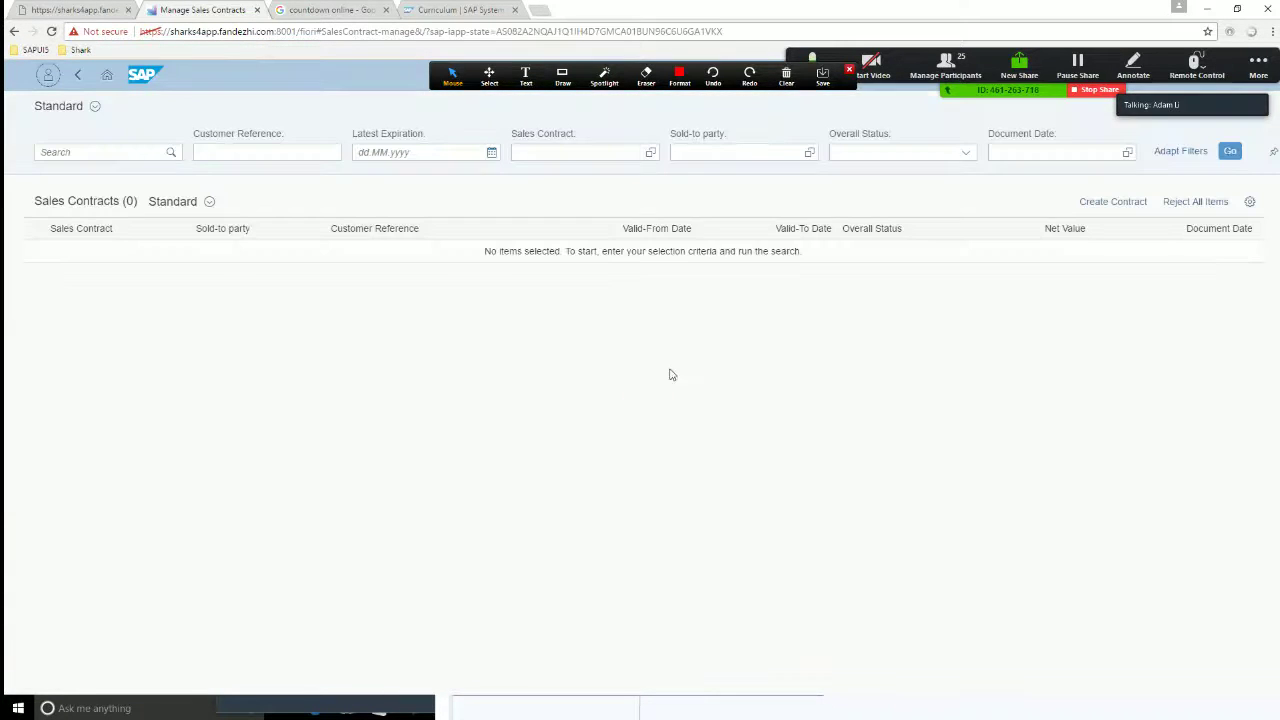
pyautogui.click(77, 74)
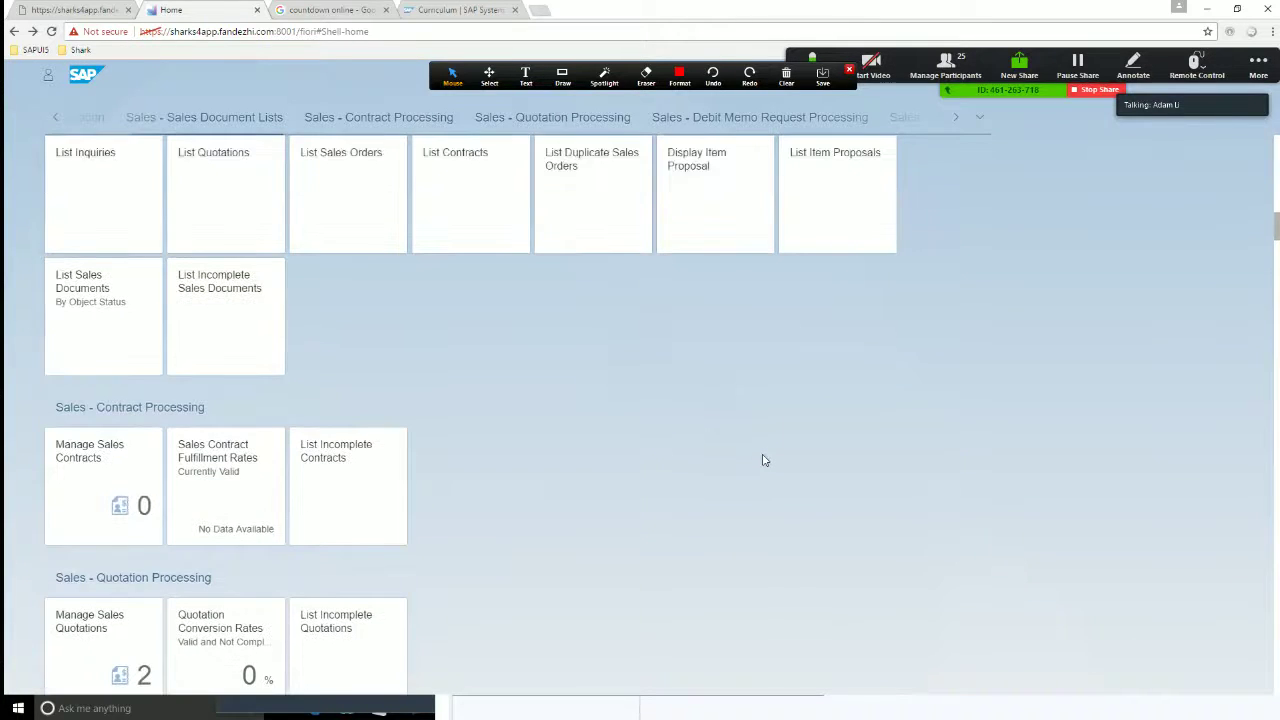
pyautogui.scroll(-2, 763, 458)
pyautogui.scroll(-2, 763, 460)
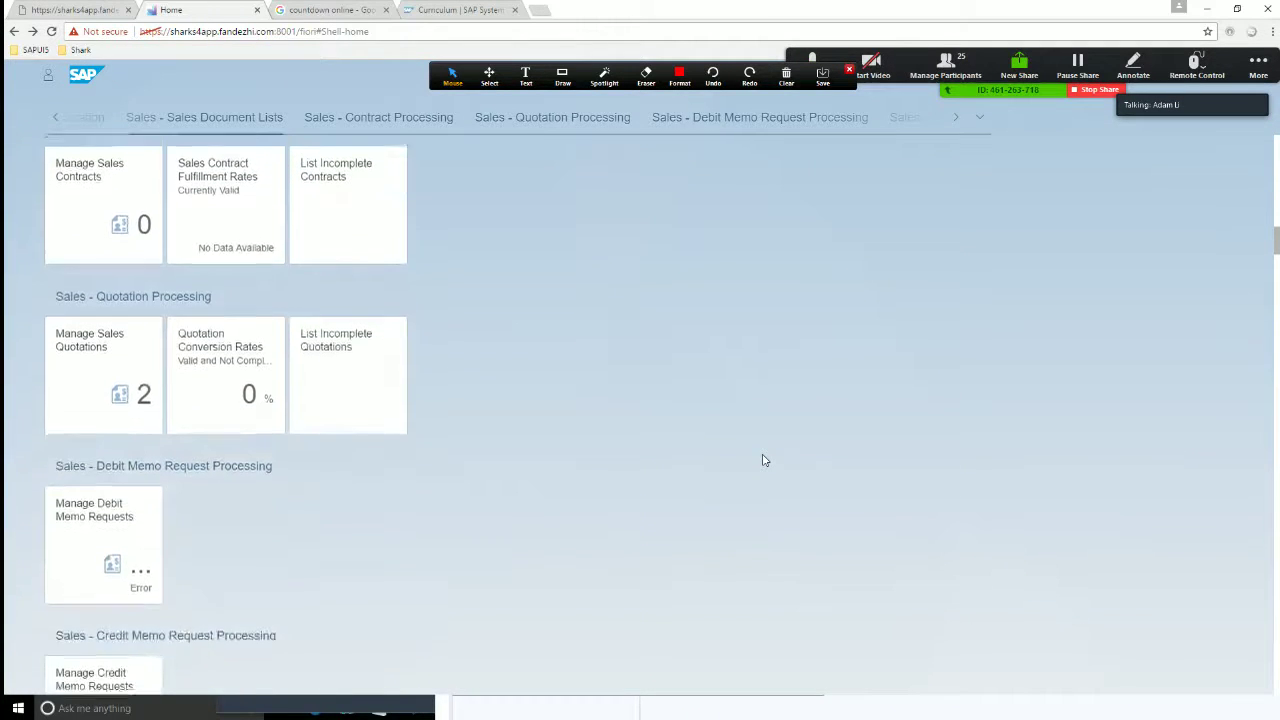
pyautogui.scroll(3, 763, 460)
pyautogui.scroll(3, 763, 460)
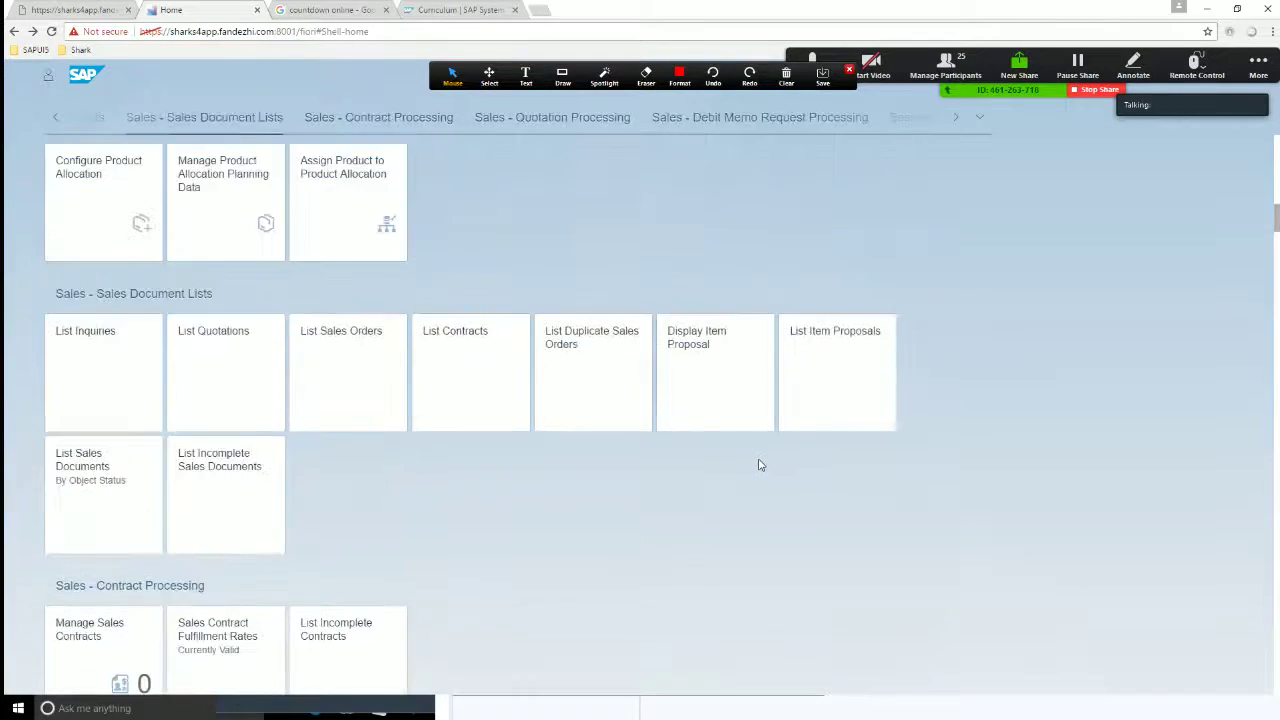
pyautogui.scroll(3, 673, 458)
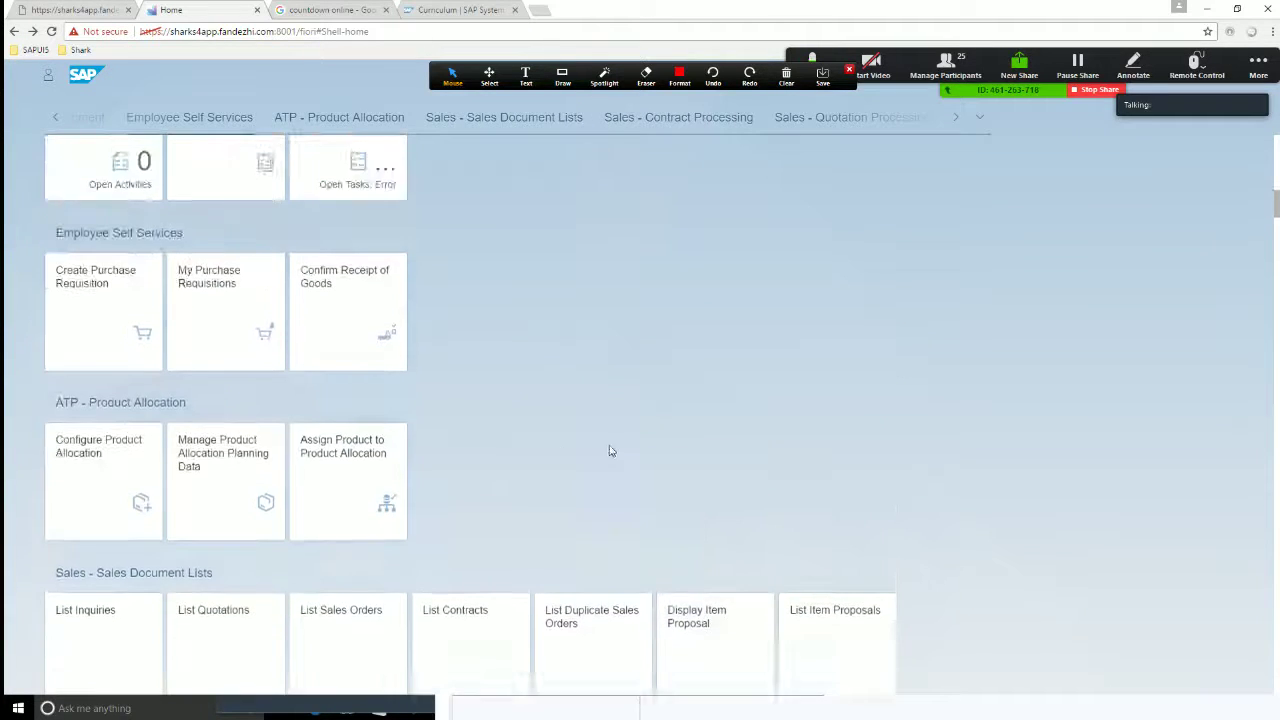
pyautogui.scroll(3, 585, 435)
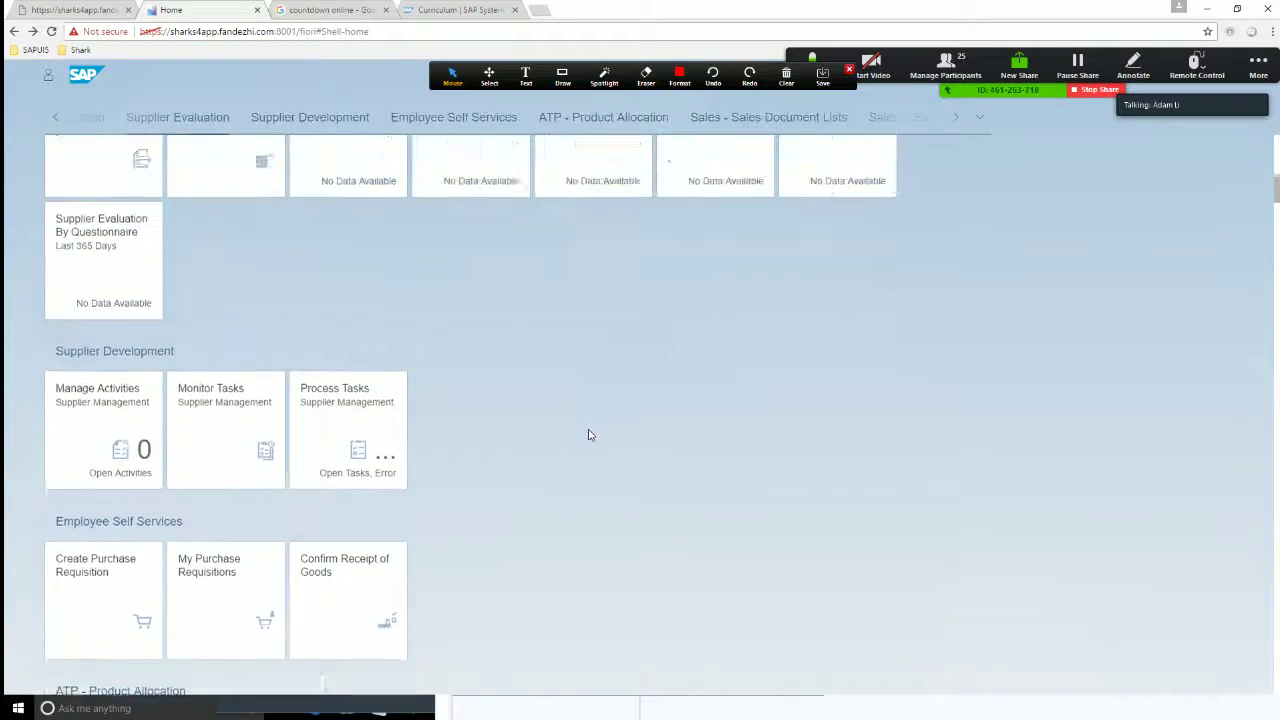
pyautogui.scroll(1, 589, 435)
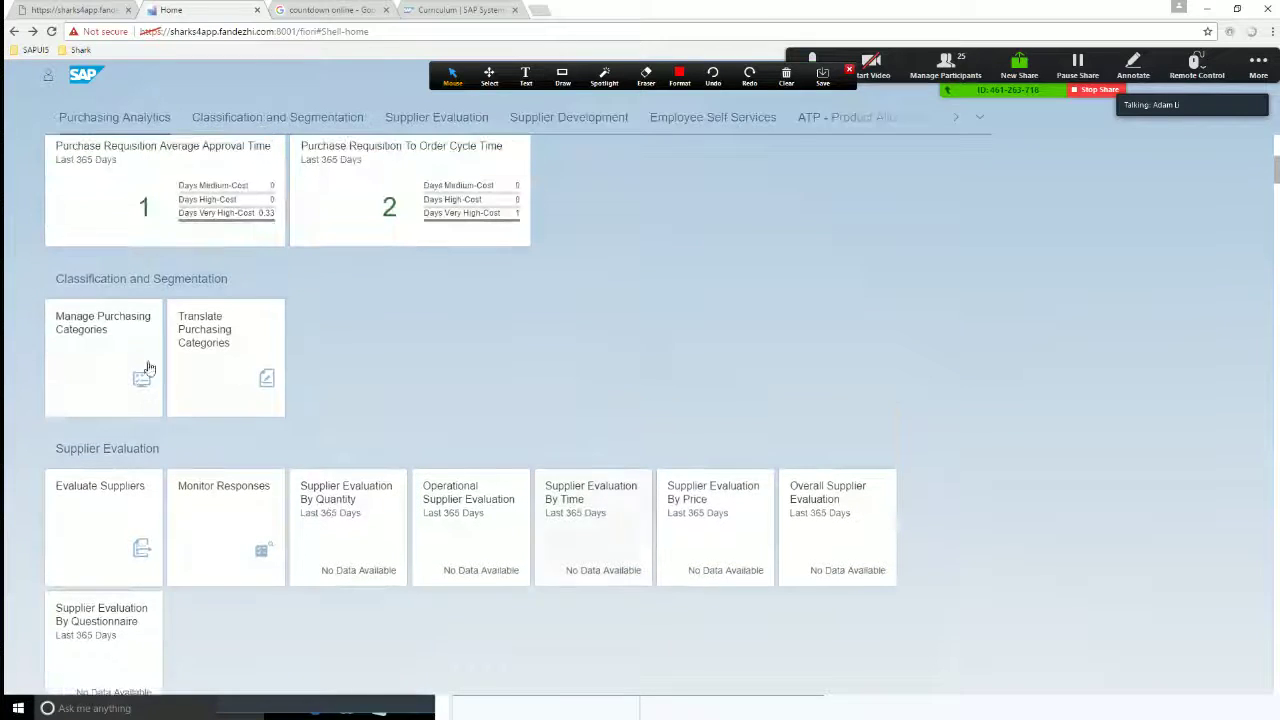
# Open Translate Purchasing Categories, return home, and scroll down through the tiles
pyautogui.click(251, 353)
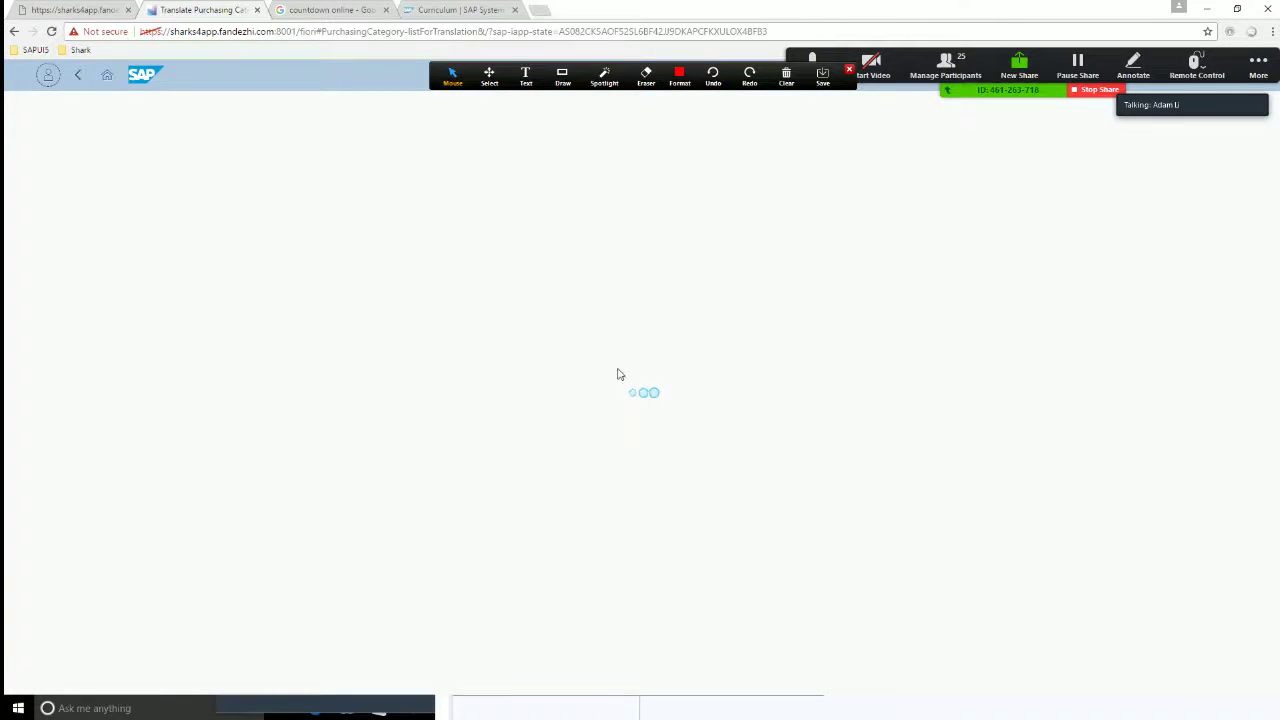
pyautogui.click(80, 78)
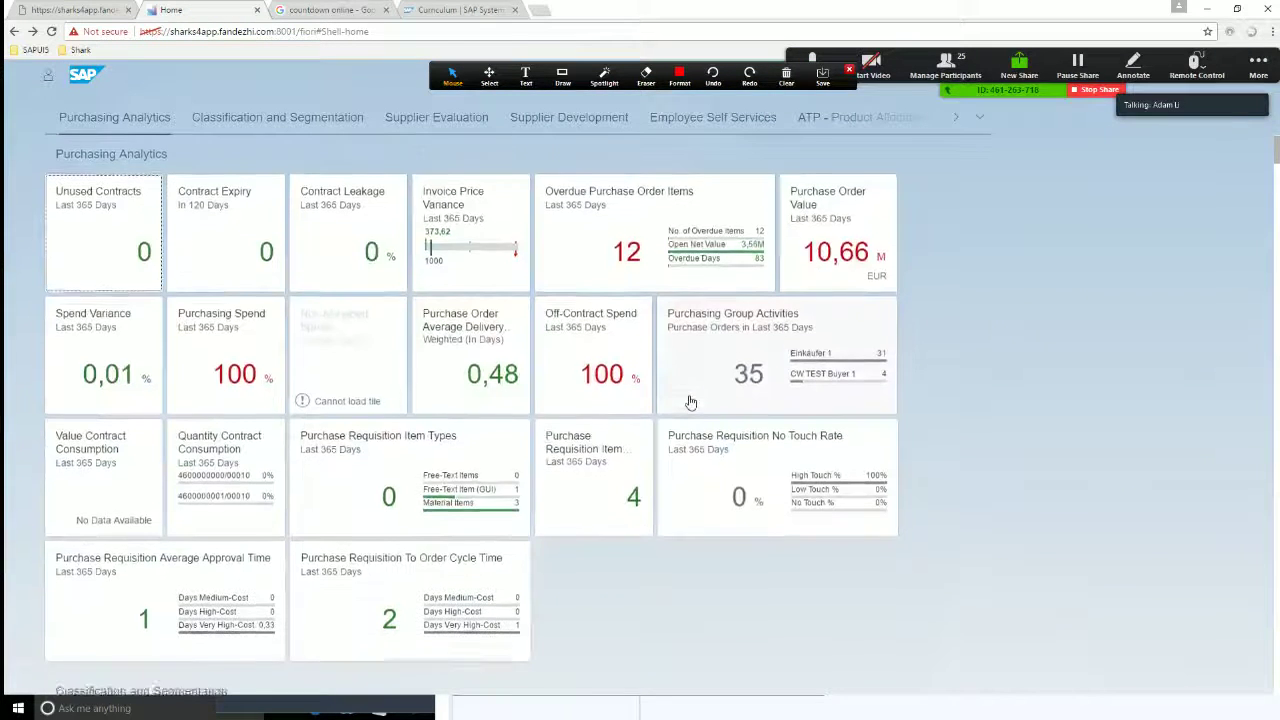
pyautogui.scroll(-3, 689, 402)
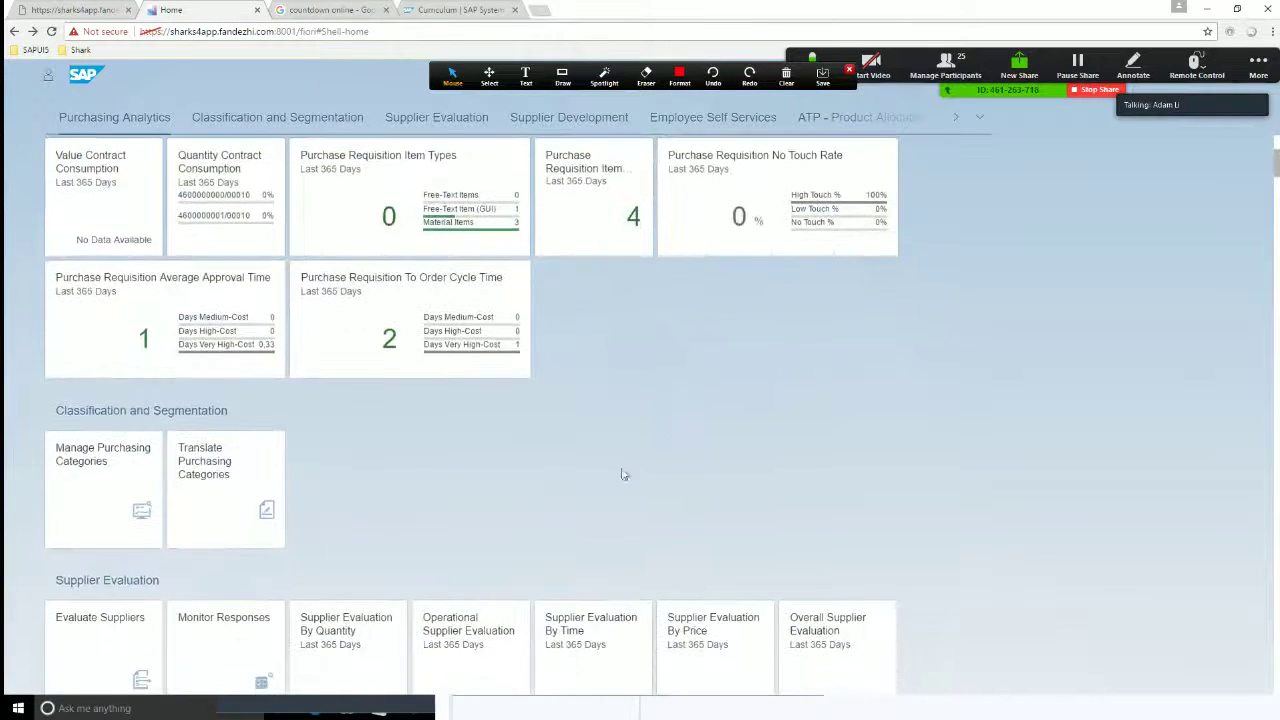
pyautogui.scroll(-2, 620, 471)
pyautogui.scroll(-2, 443, 531)
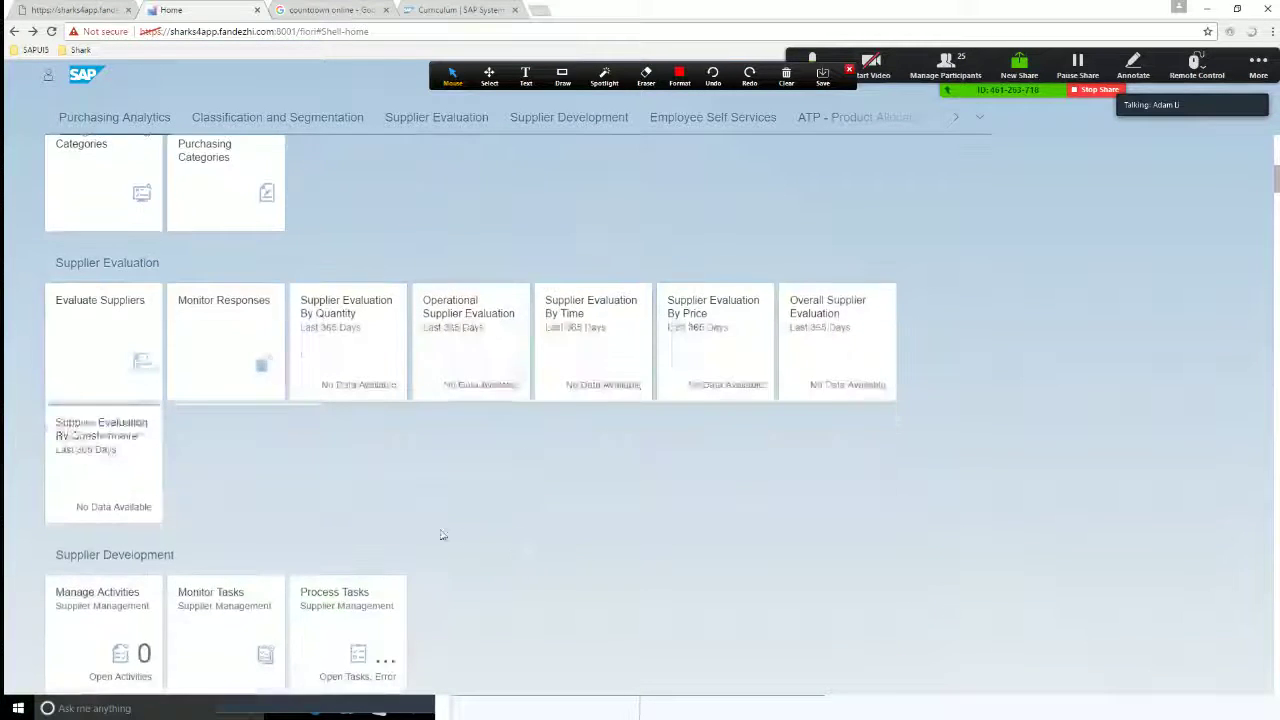
pyautogui.scroll(-1, 310, 530)
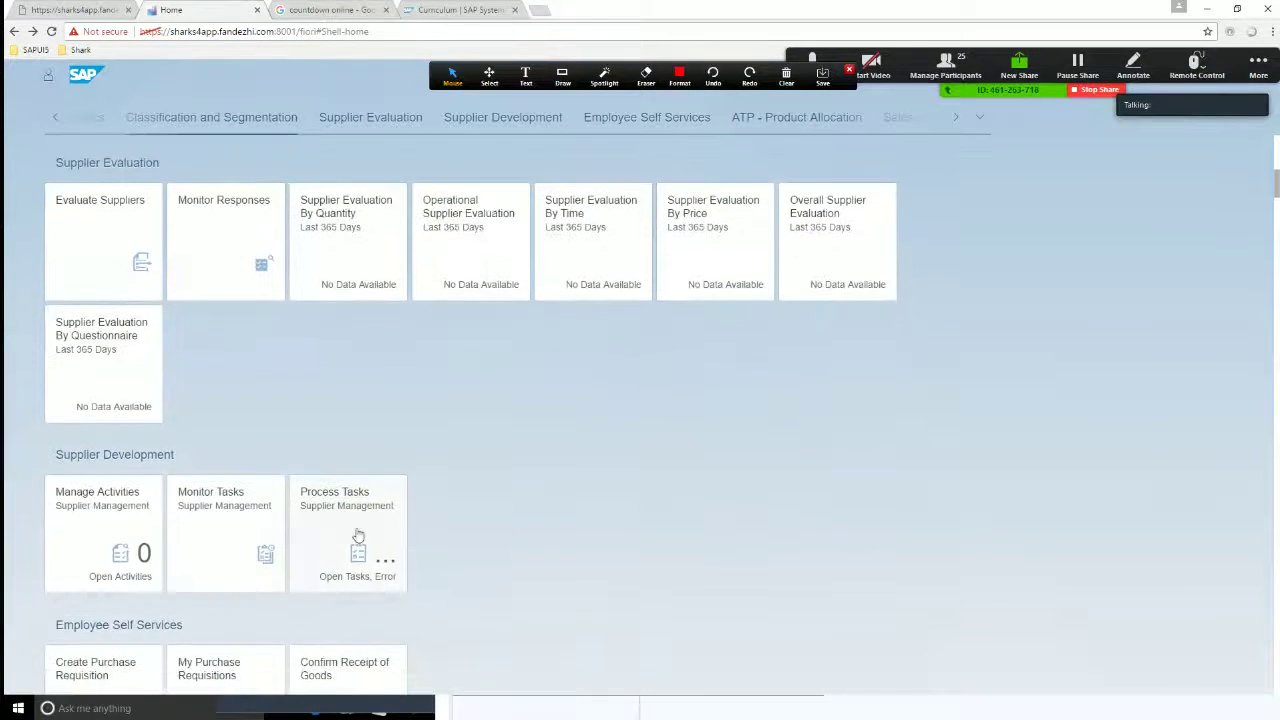
# Open the Monitor Tasks app, which reports 'Unable to load the data'
pyautogui.click(234, 519)
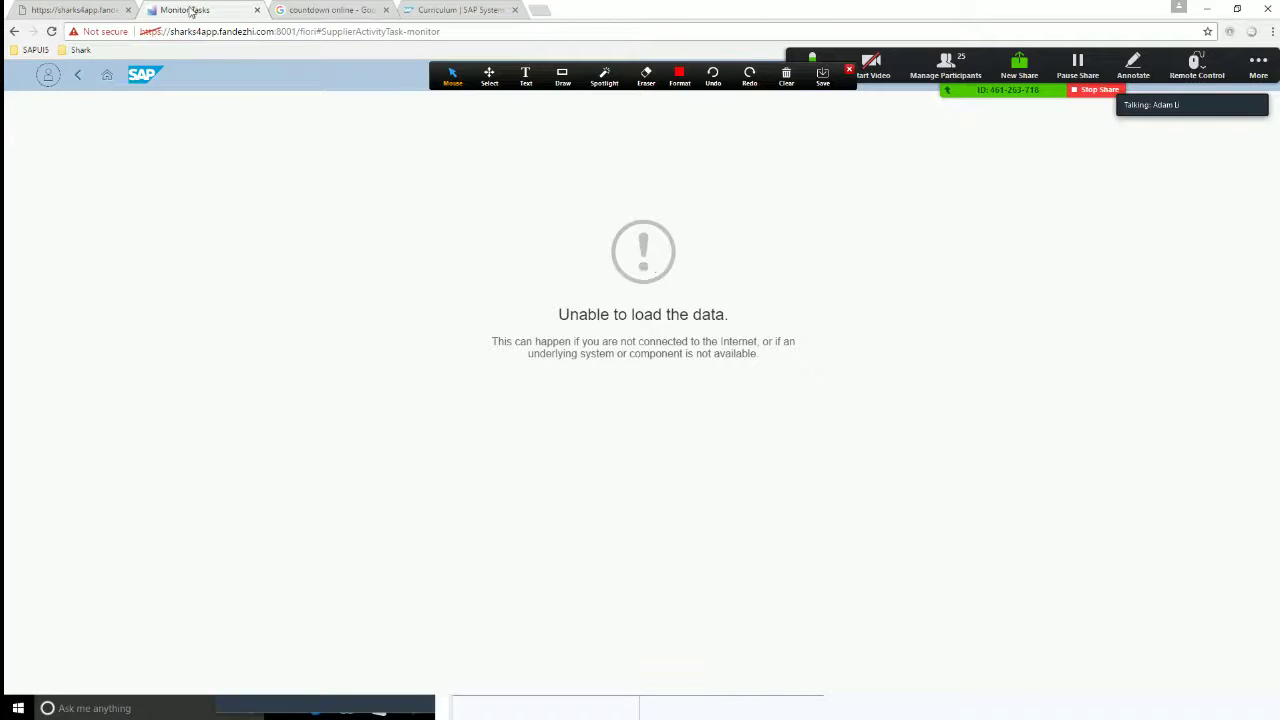
pyautogui.click(78, 74)
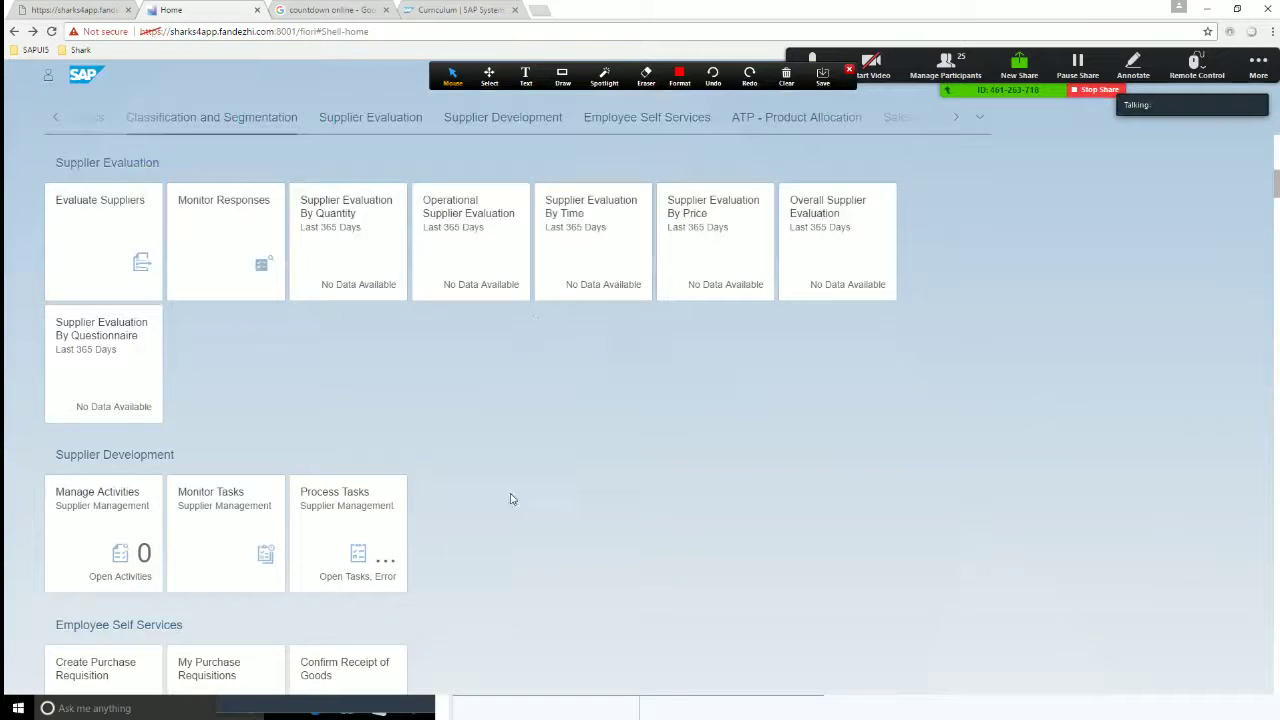
pyautogui.scroll(3, 368, 505)
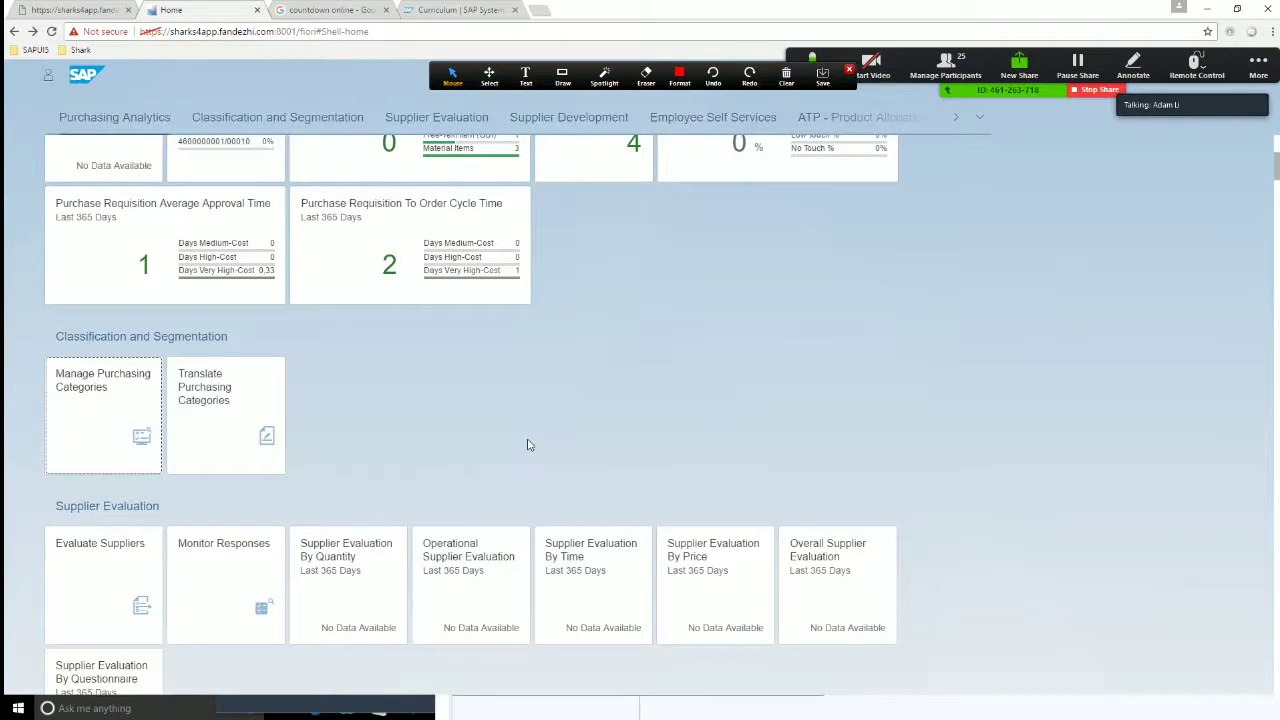
pyautogui.scroll(-4, 530, 445)
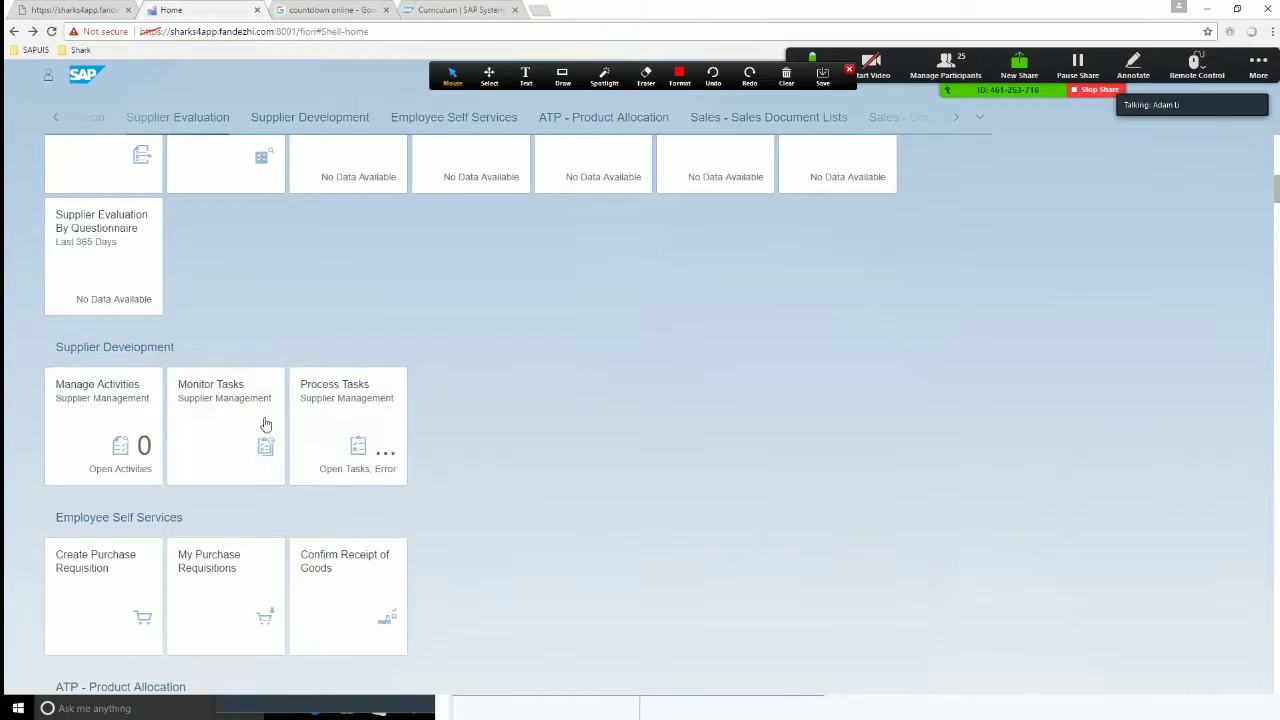
pyautogui.click(211, 396)
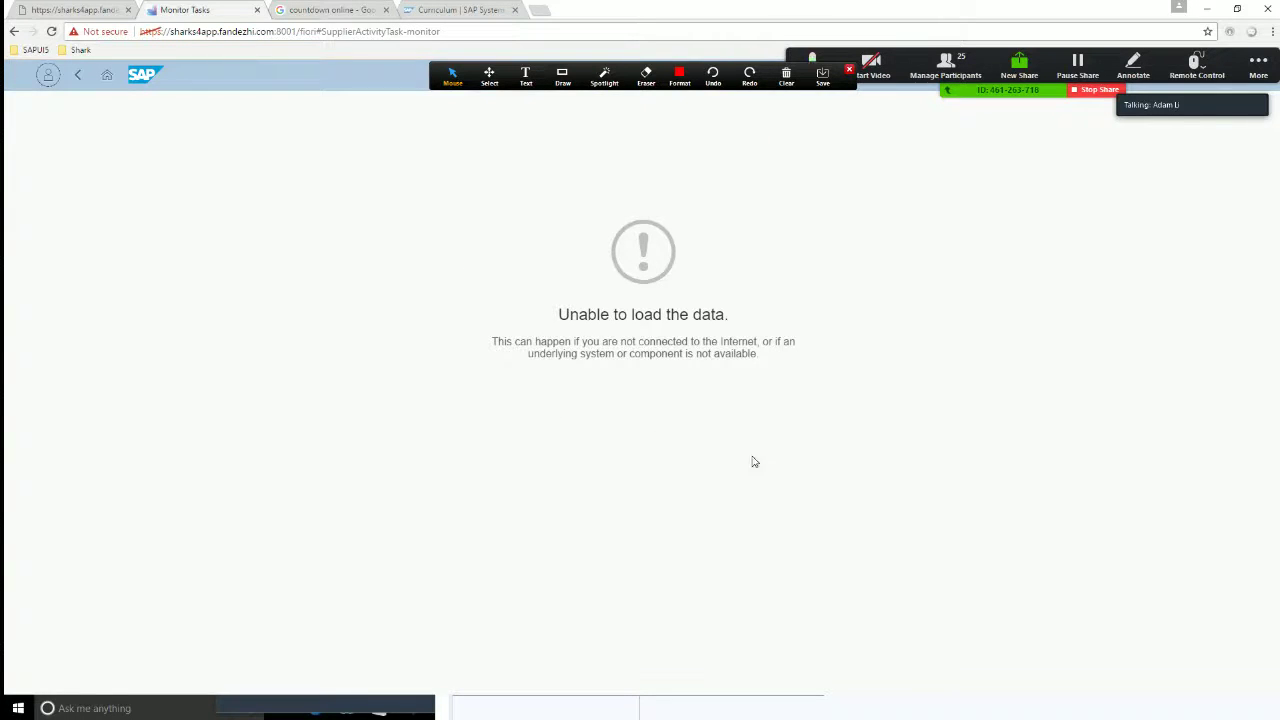
# Open Chrome developer tools on the failing Monitor Tasks page
pyautogui.click(1258, 68)
pyautogui.click(1273, 31)
pyautogui.click(1273, 31)
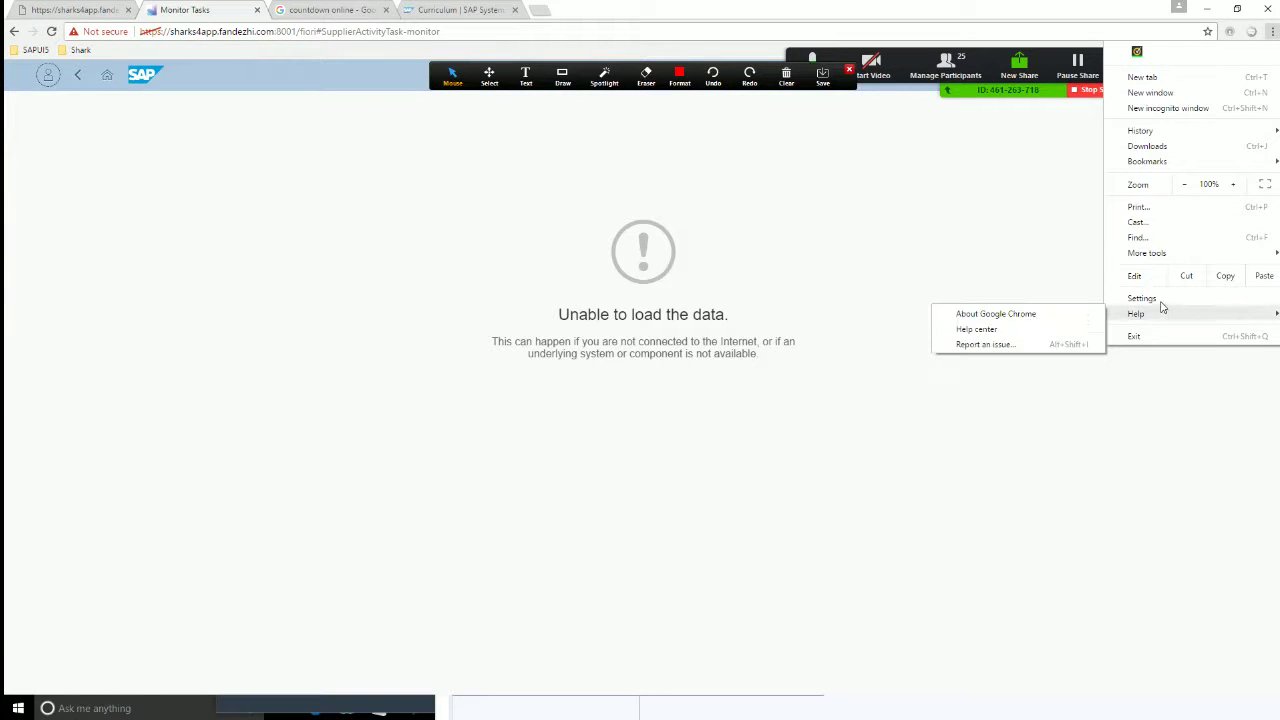
pyautogui.click(853, 470)
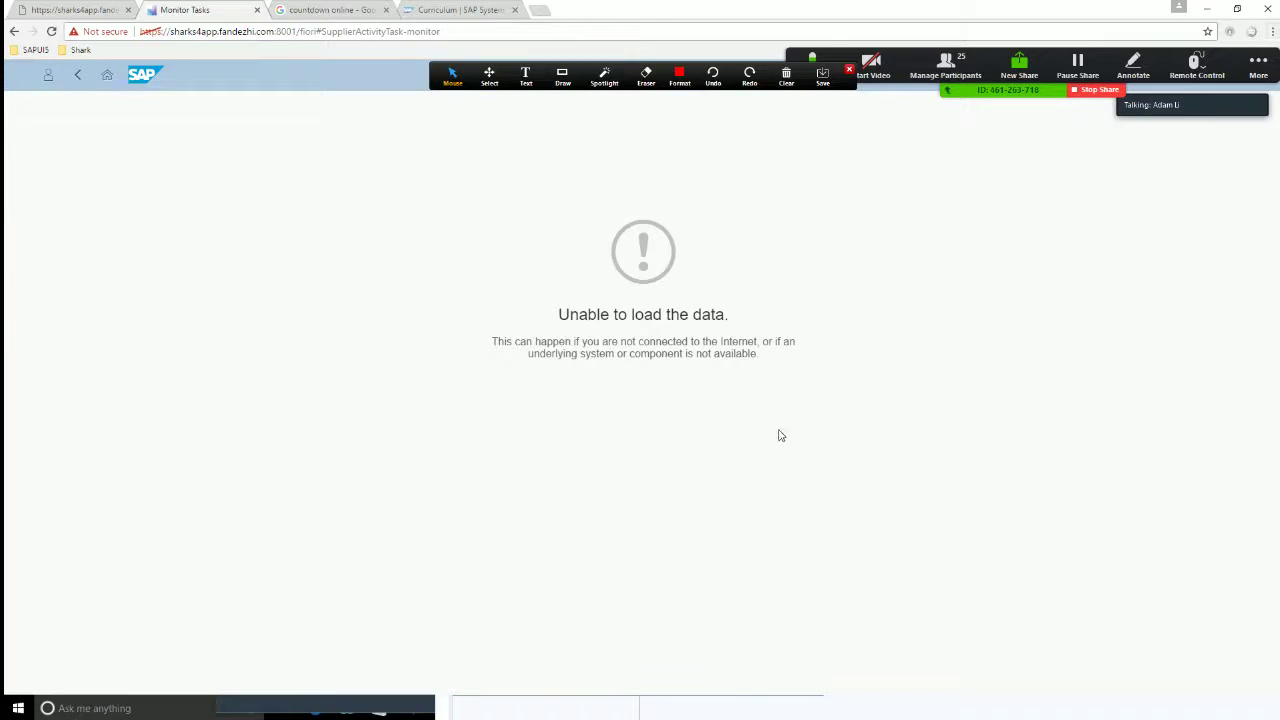
pyautogui.press('F11')
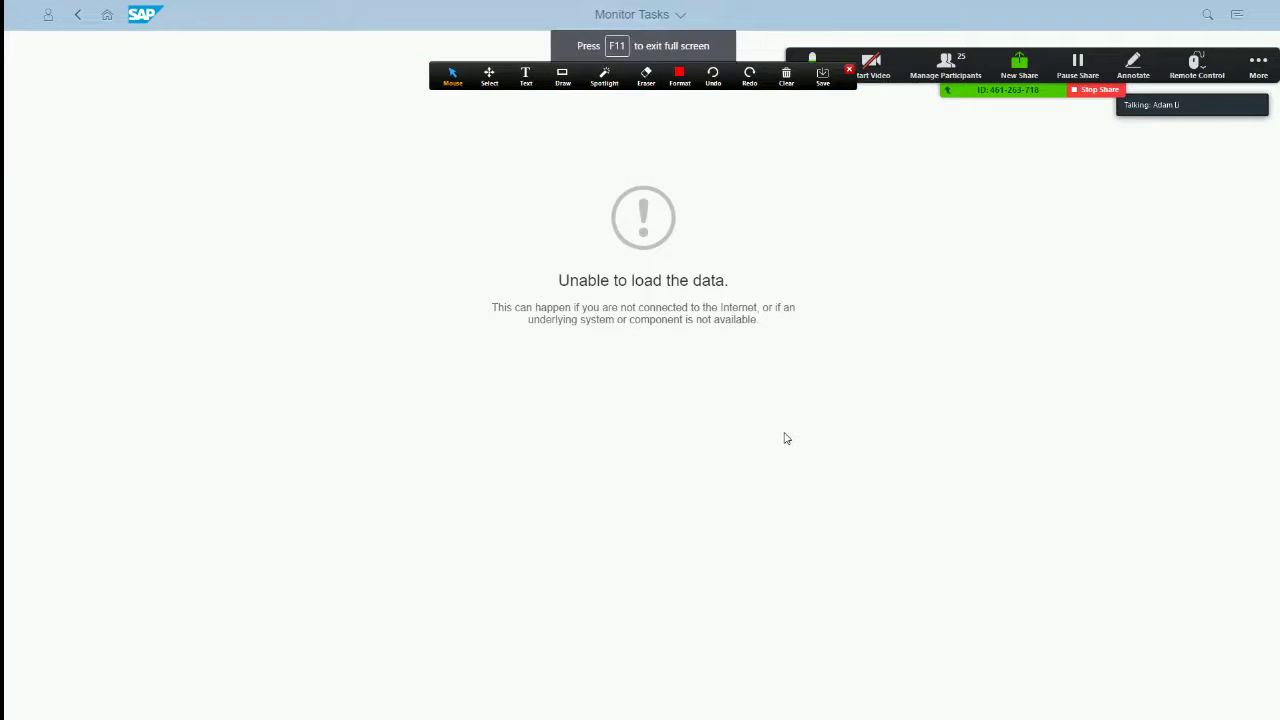
pyautogui.press('F11')
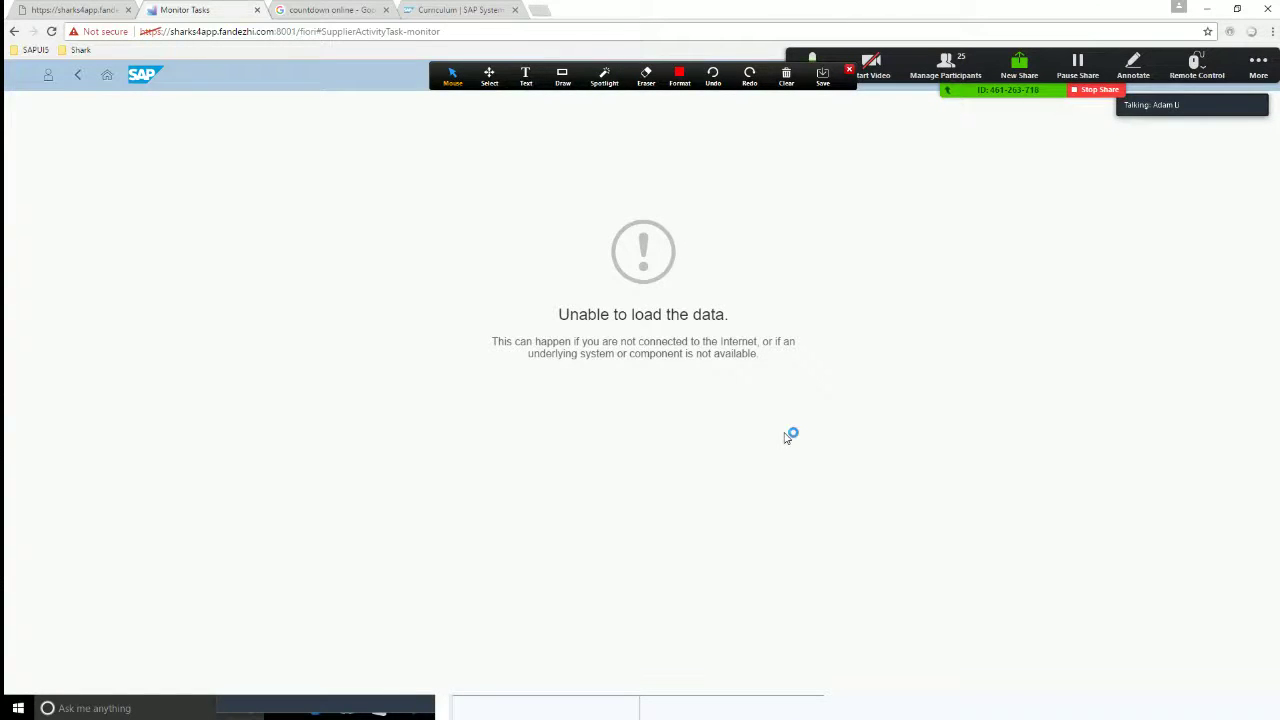
pyautogui.press('F12')
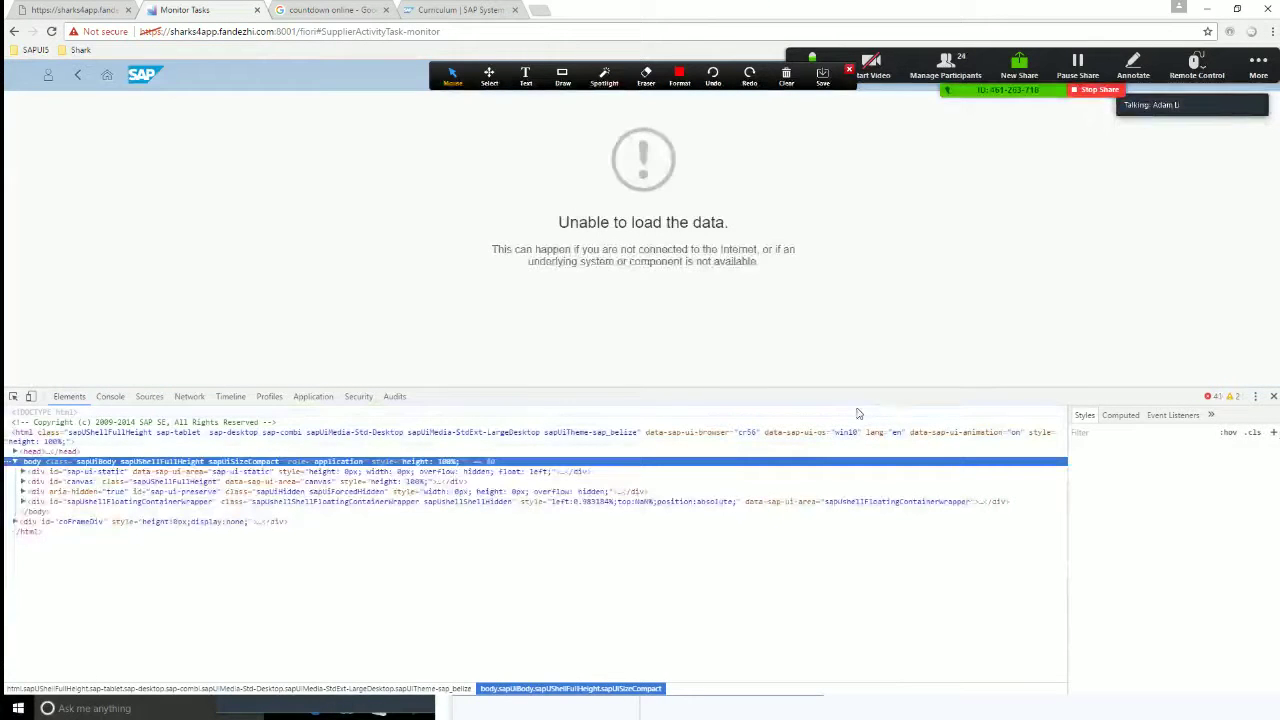
# Find and expand the Console's 403 Forbidden error on the supplier activity task OData service
pyautogui.click(112, 398)
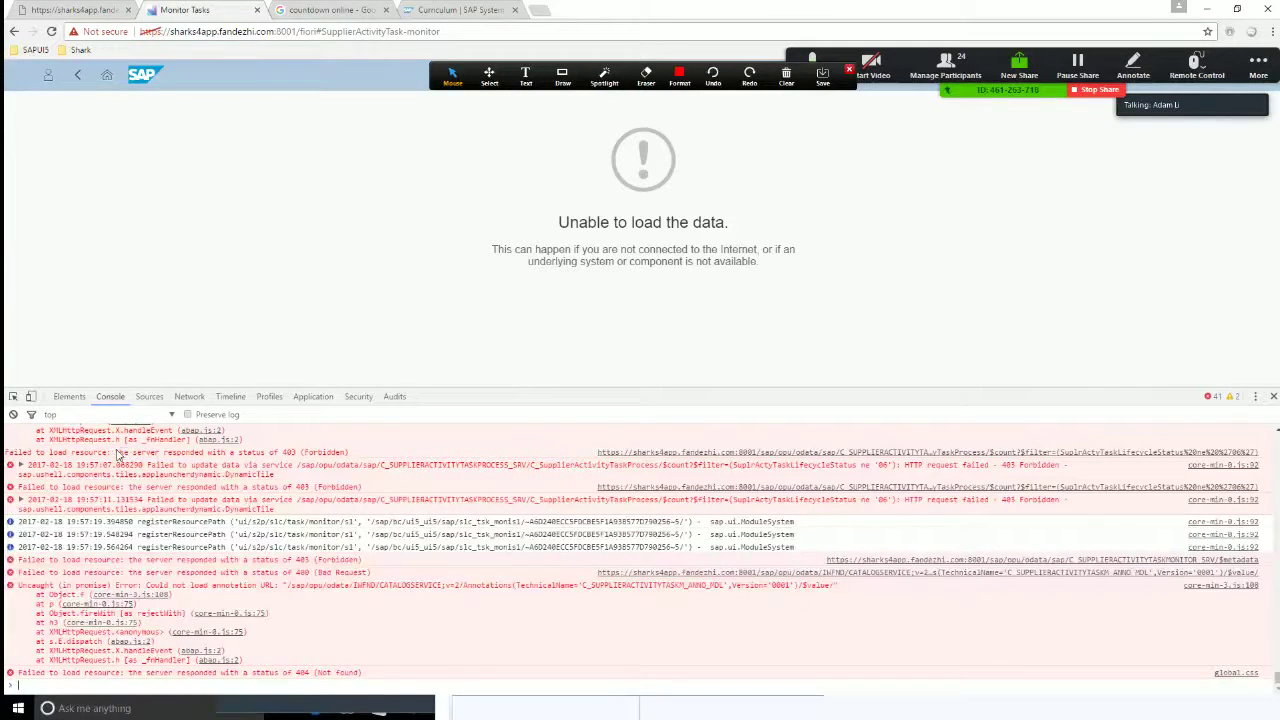
pyautogui.moveTo(224, 452); pyautogui.dragTo(470, 467)
pyautogui.click(430, 468)
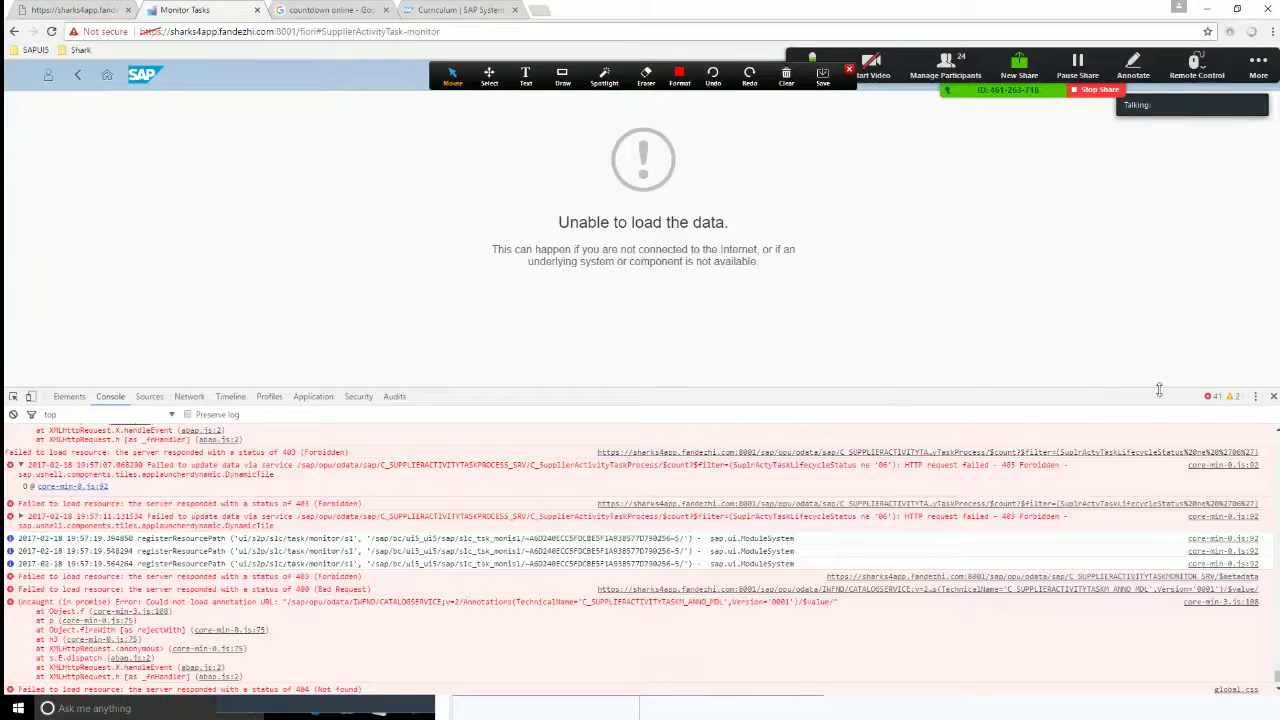
pyautogui.click(1273, 396)
pyautogui.hotkey('alt', 'Tab')
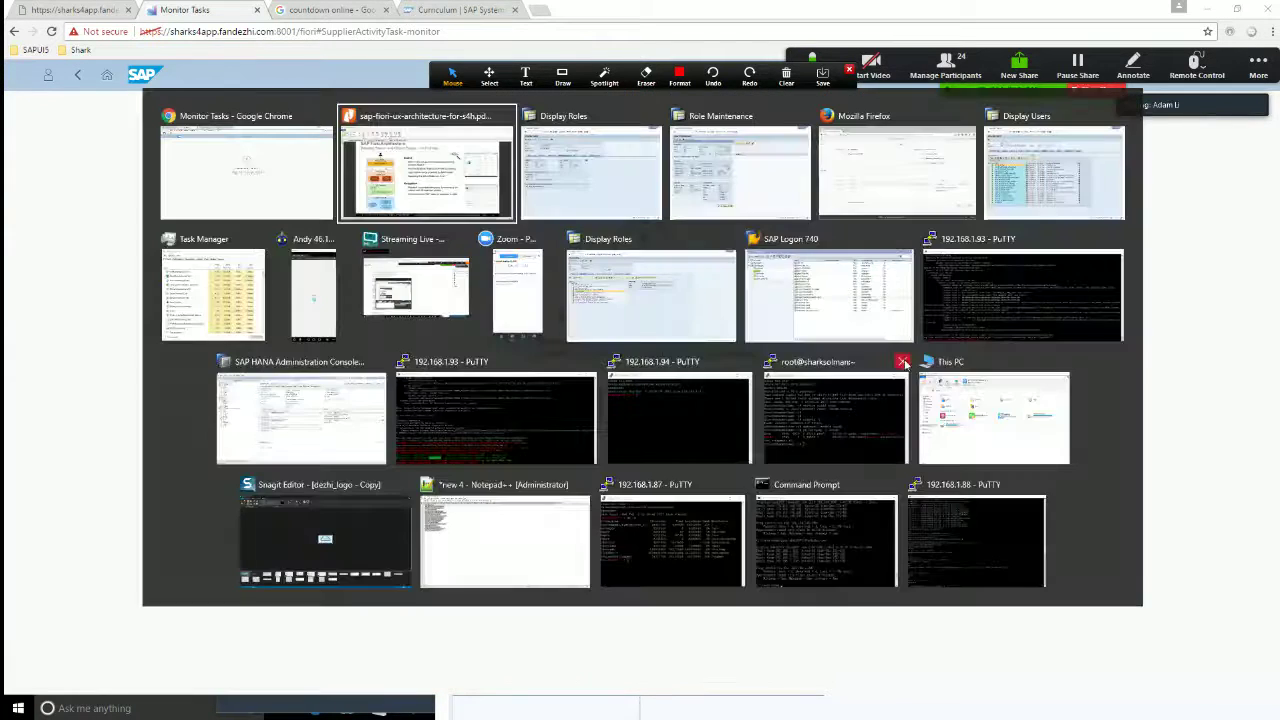
# Close the Installed Software and System Status dialogs and return to SAP Easy Access
pyautogui.click(537, 210)
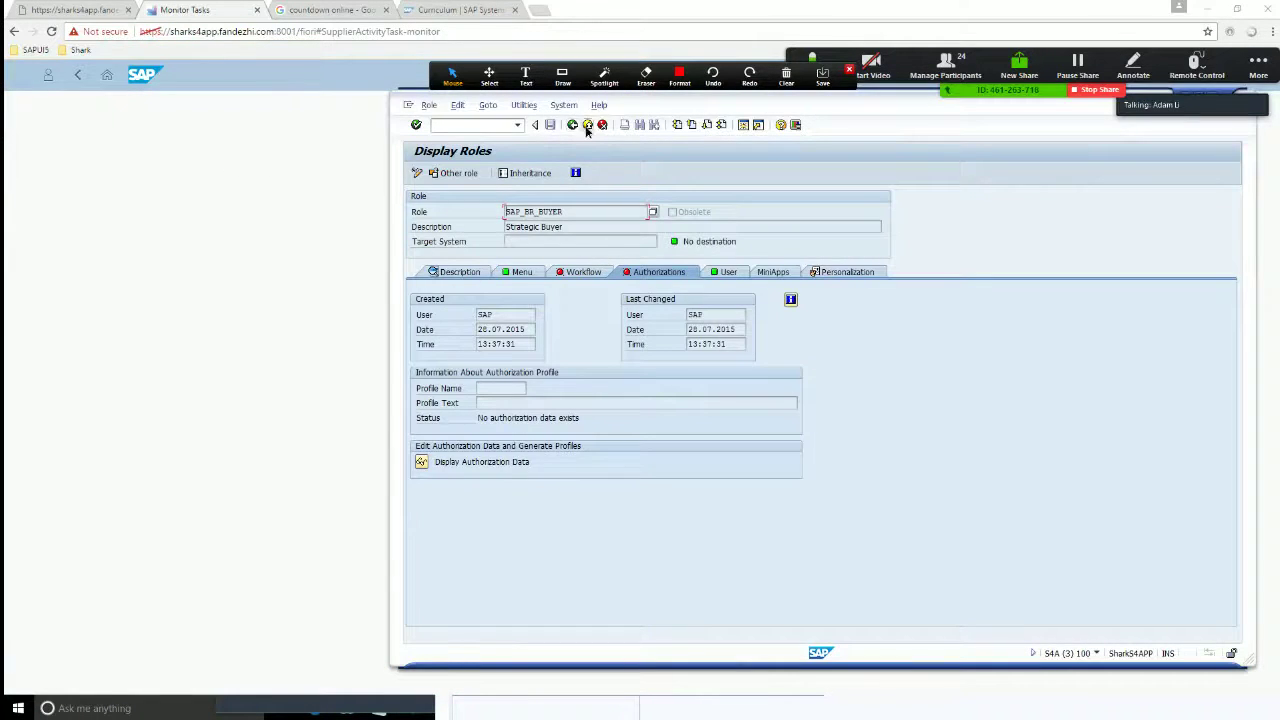
pyautogui.hotkey('alt', 'Tab')
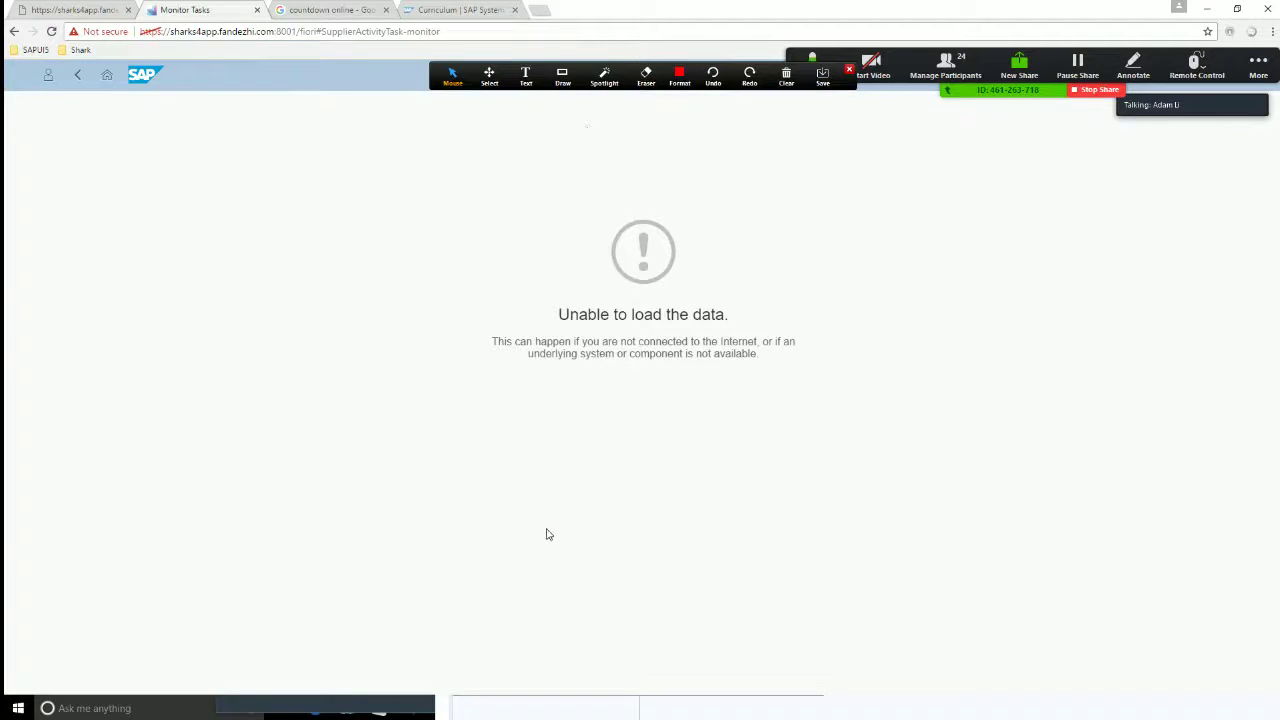
pyautogui.hotkey('alt', 'Tab')
pyautogui.hotkey('alt', 'Tab')
pyautogui.click(646, 310)
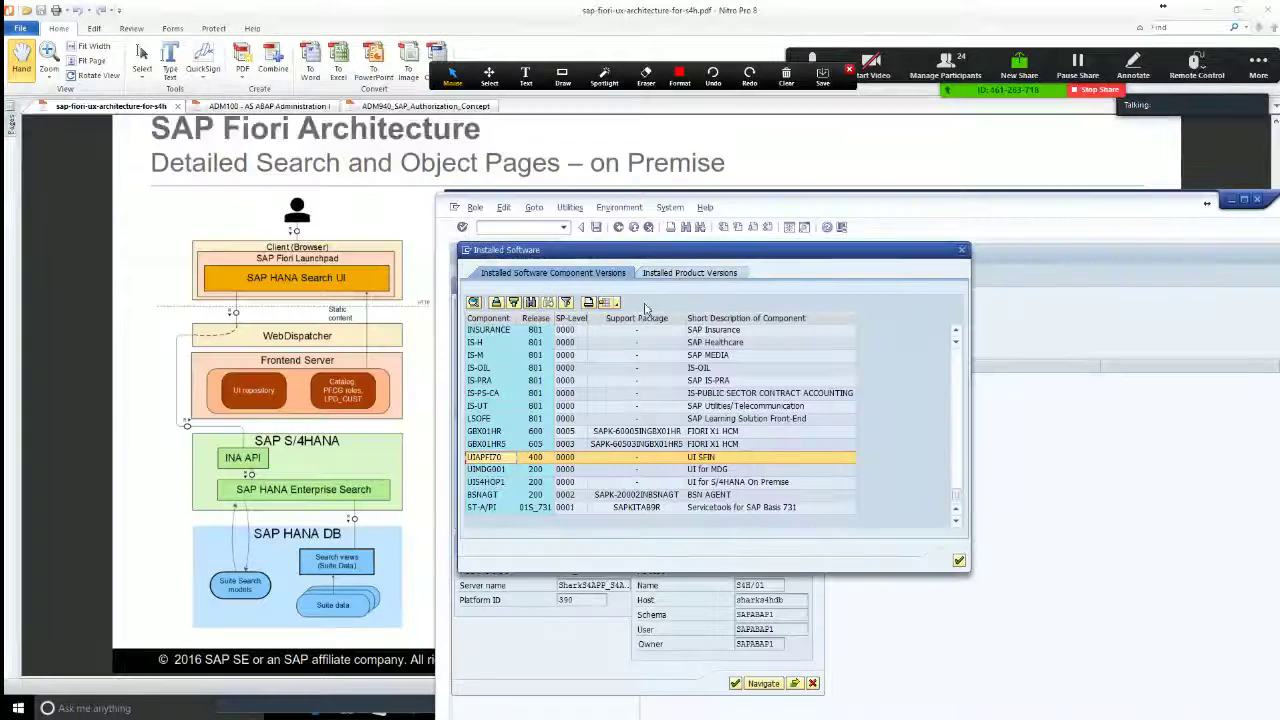
pyautogui.click(961, 249)
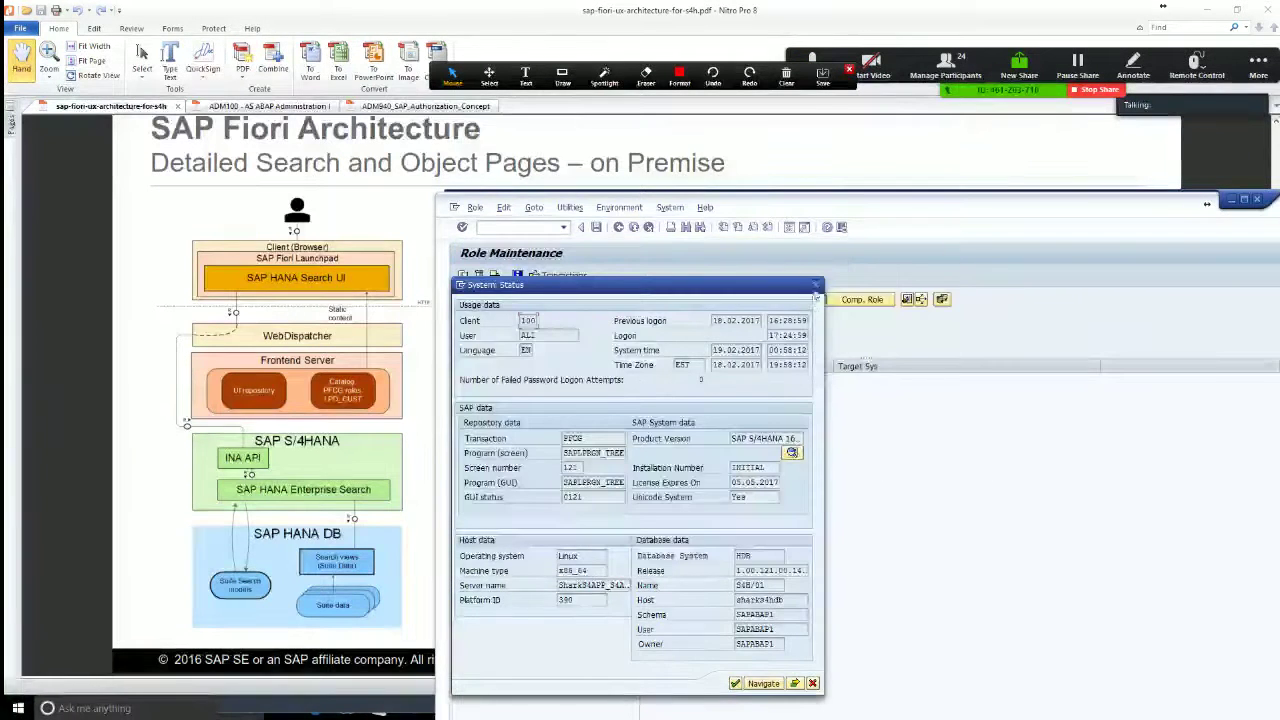
pyautogui.click(815, 297)
pyautogui.click(634, 228)
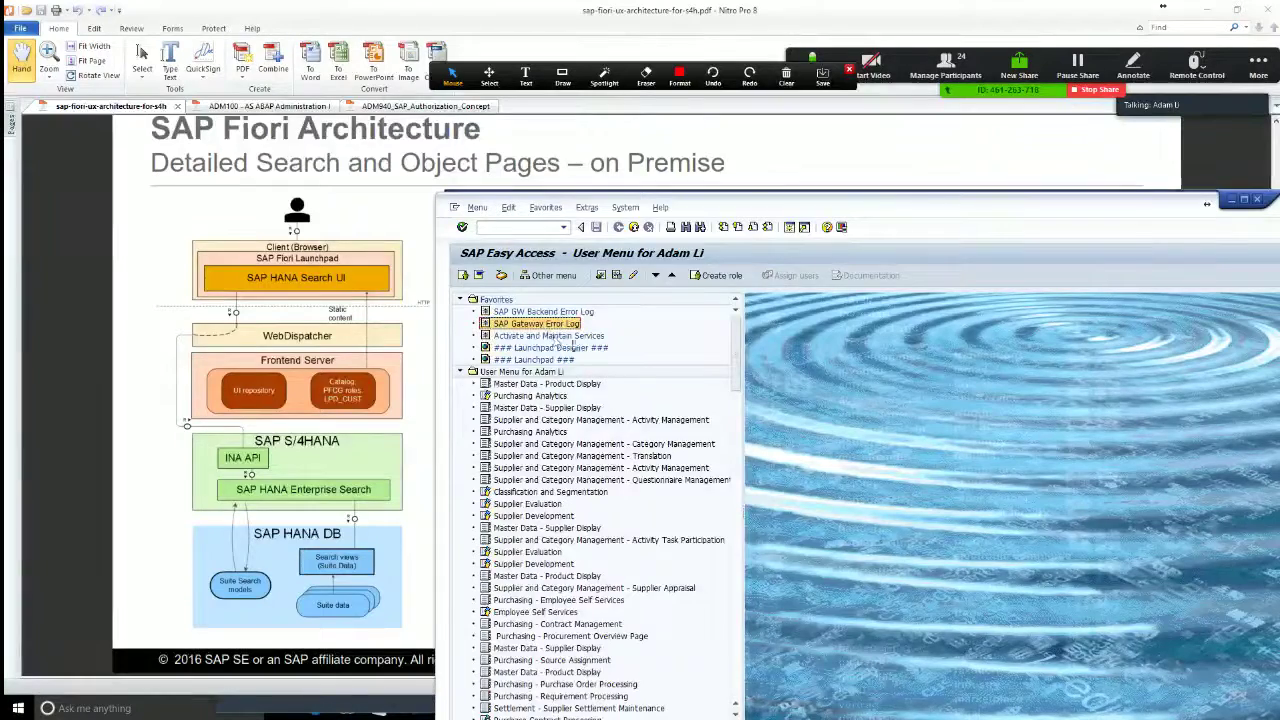
# Bring the SAP Gateway: Error Log window to the front
pyautogui.hotkey('alt', 'Tab')
pyautogui.hotkey('alt', 'Tab')
pyautogui.hotkey('alt', 'Tab')
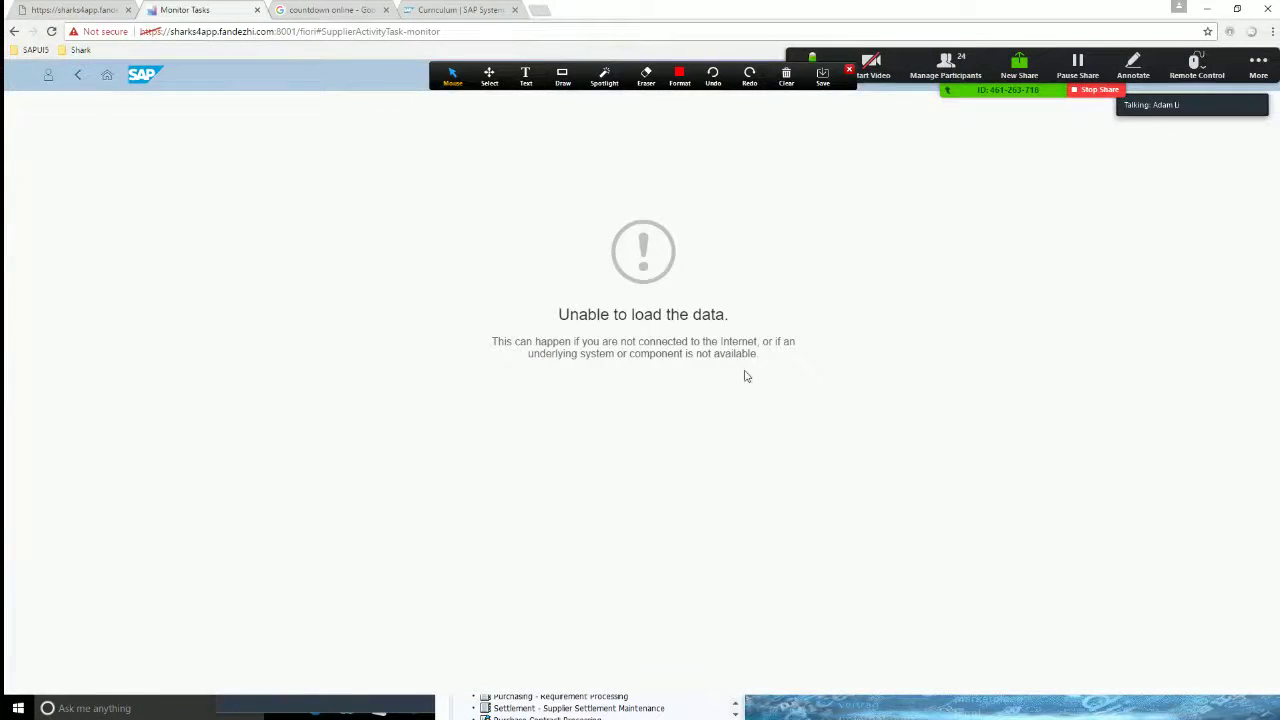
pyautogui.hotkey('alt', 'Tab')
pyautogui.hotkey('alt', 'Tab')
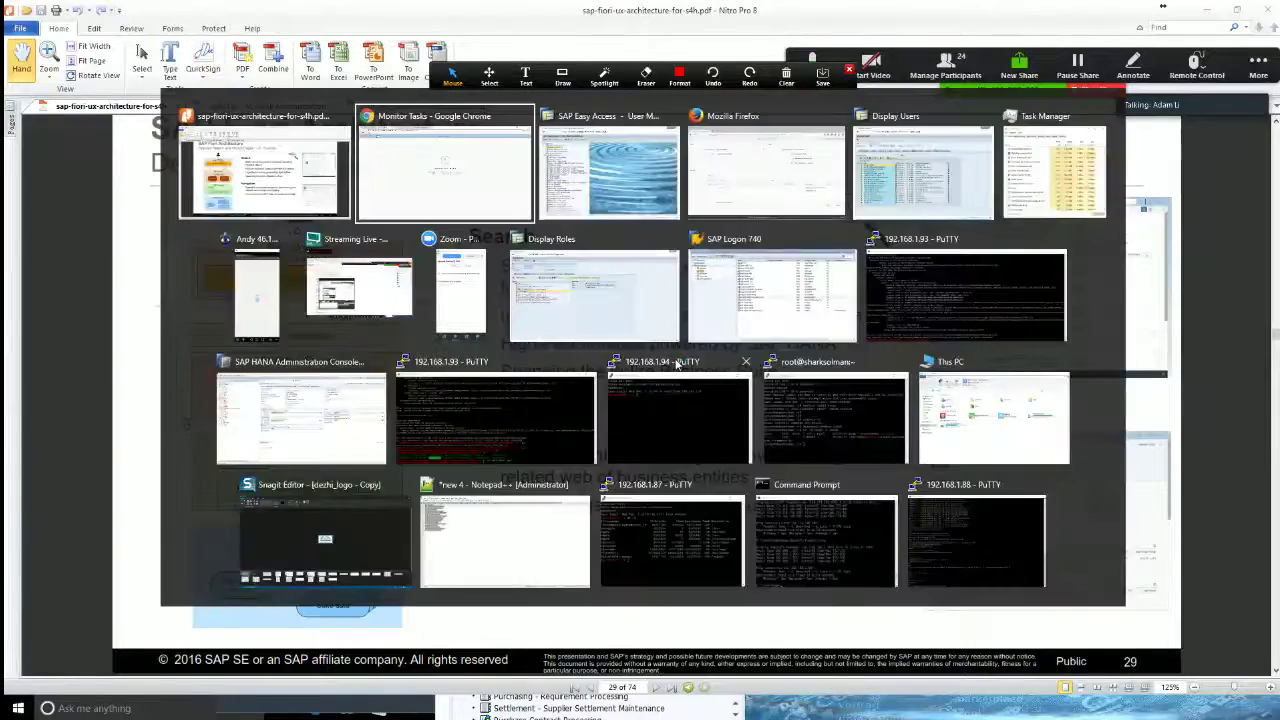
pyautogui.hotkey('alt', 'Tab')
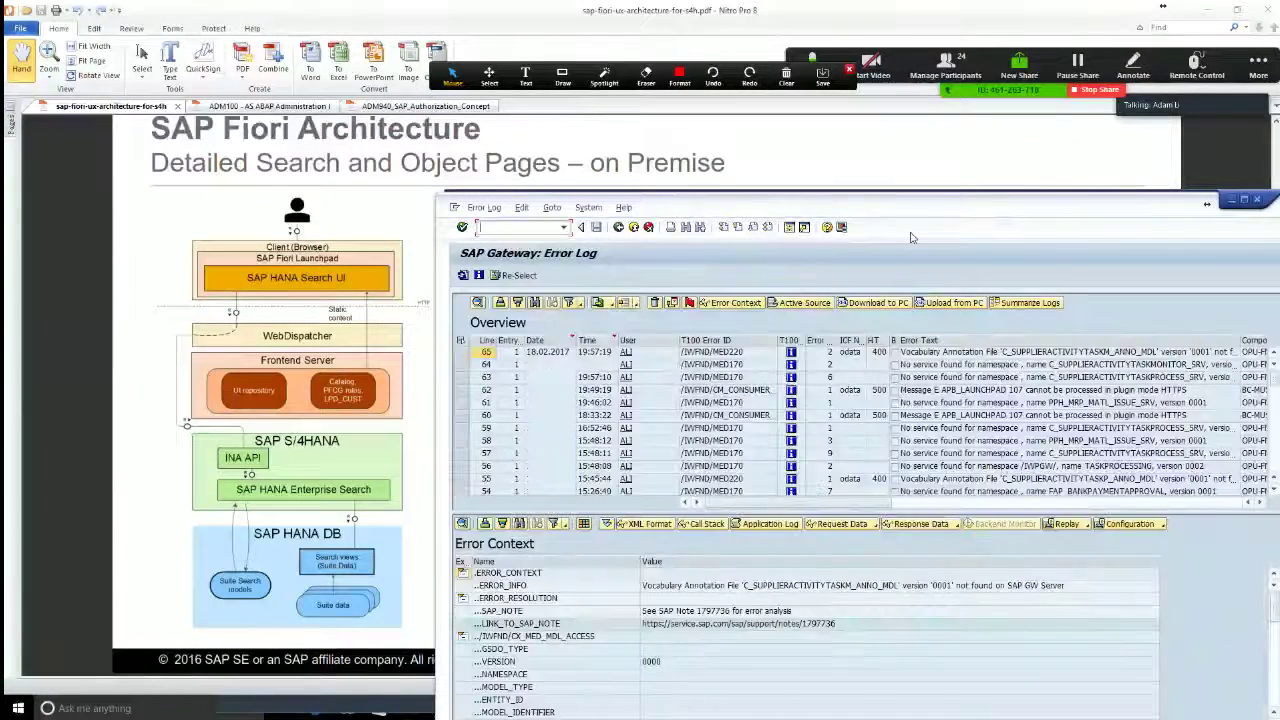
# Review Gateway error log rows 64 and 63 for the task monitor and task process services
pyautogui.moveTo(890, 202); pyautogui.dragTo(701, 156)
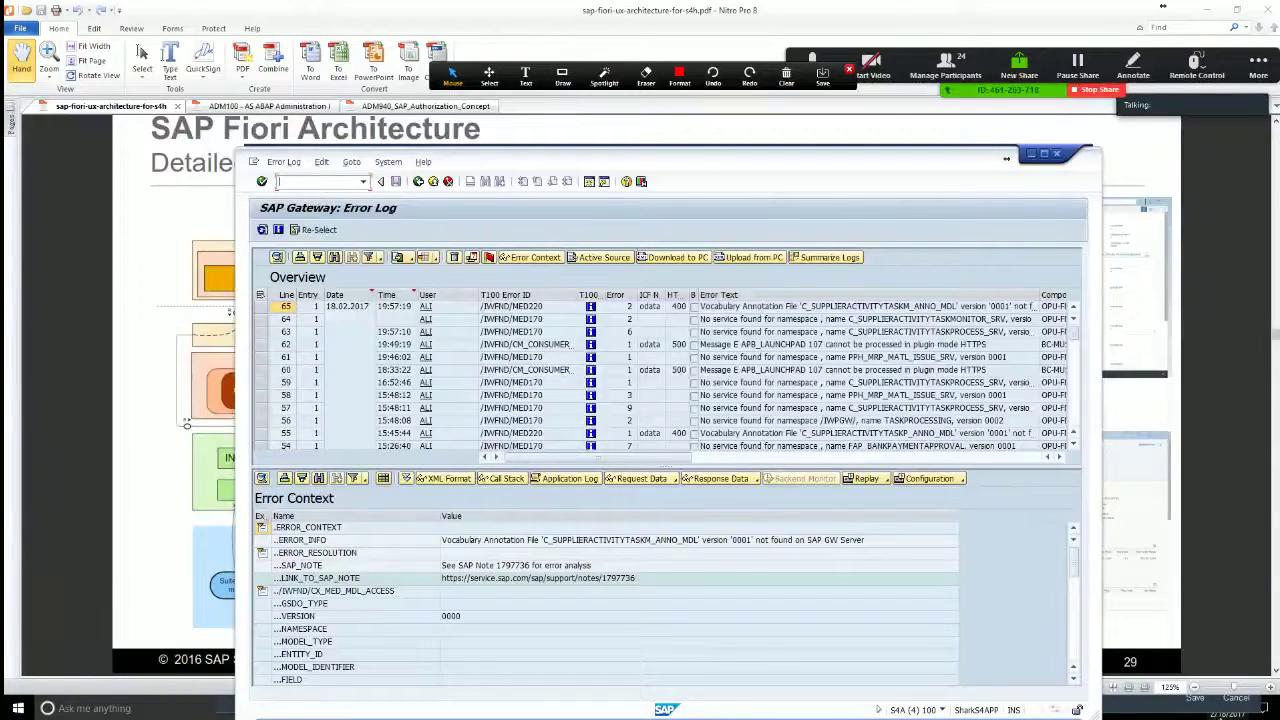
pyautogui.click(1208, 712)
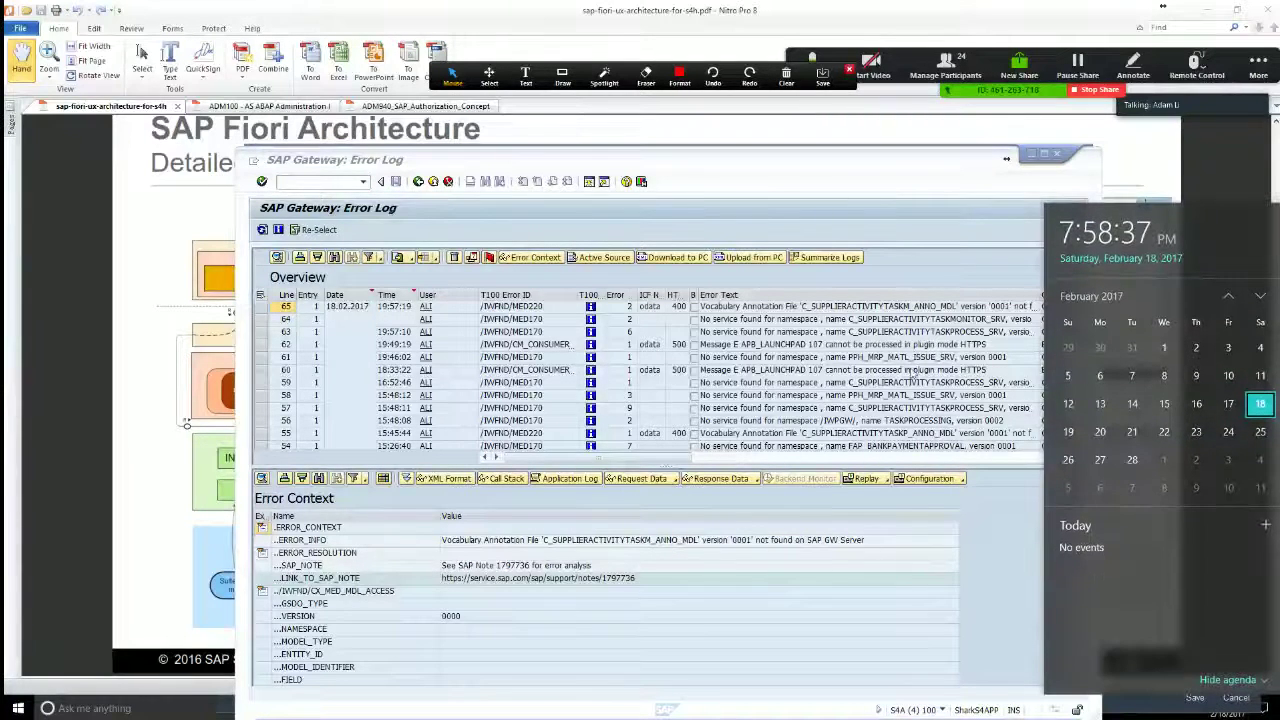
pyautogui.click(945, 260)
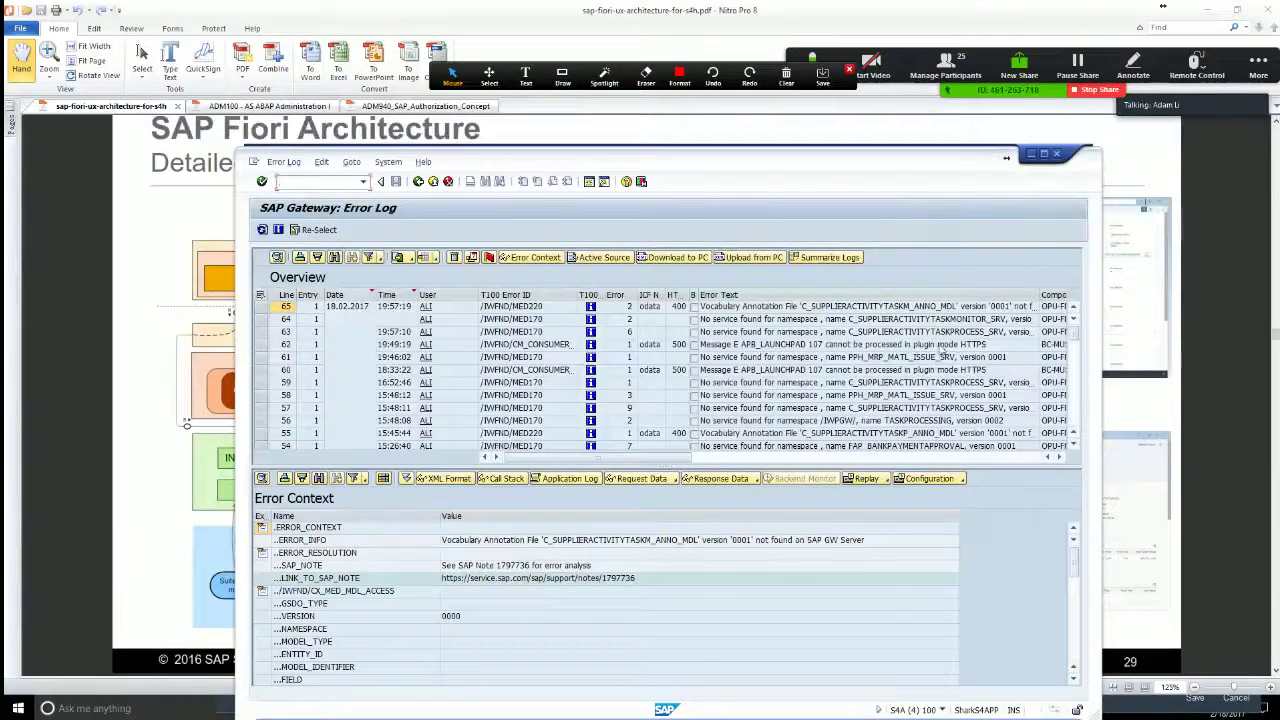
pyautogui.click(776, 318)
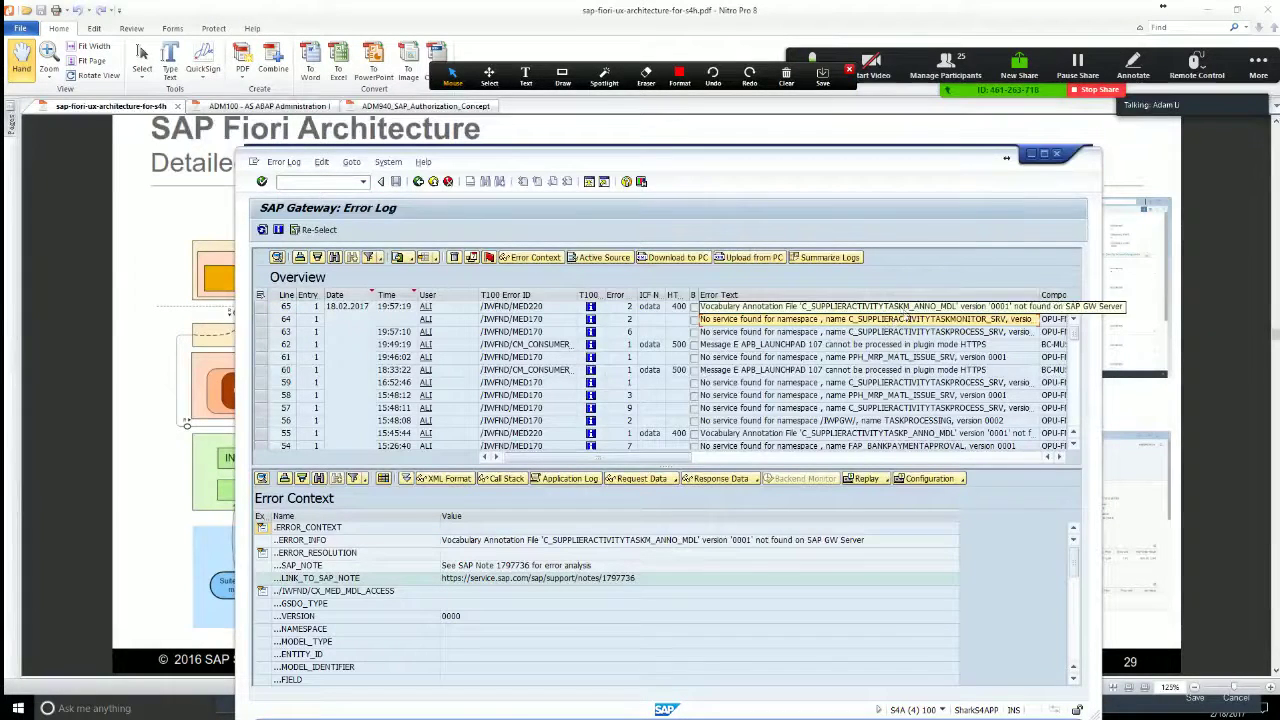
pyautogui.click(815, 333)
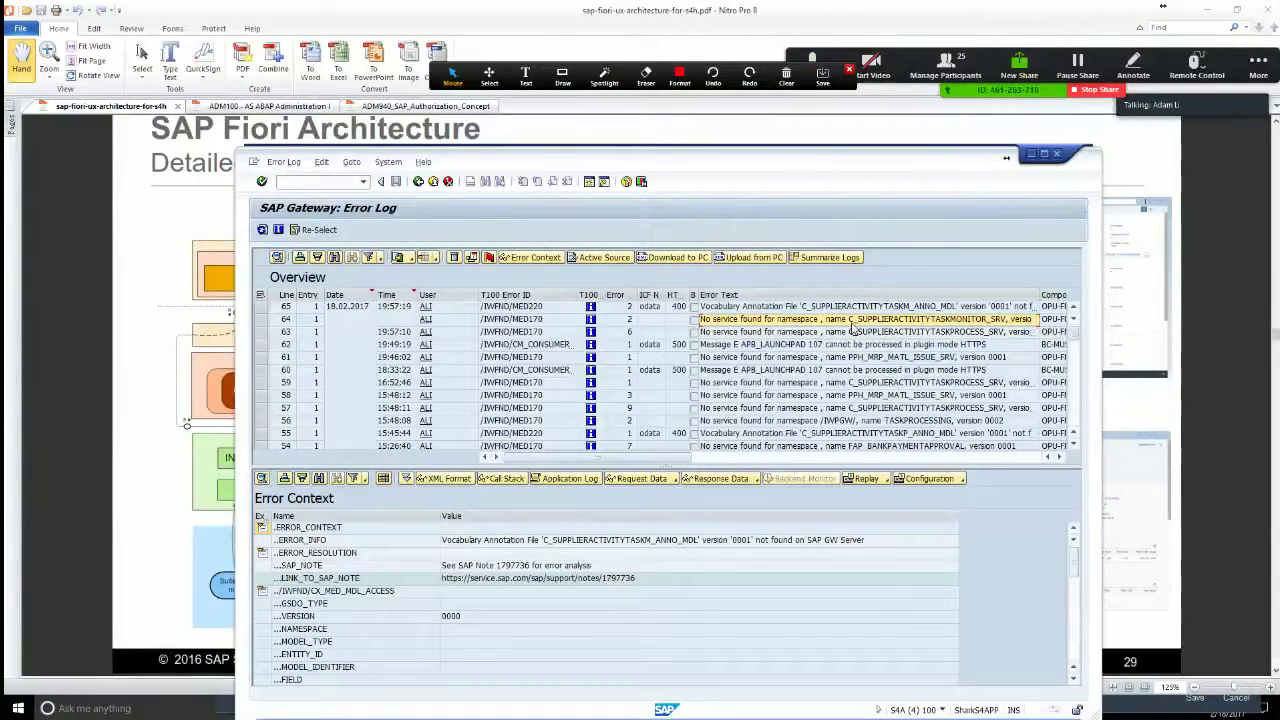
# Compare the error log with the slides and Monitor Tasks page, then return to Easy Access
pyautogui.hotkey('alt', 'Tab')
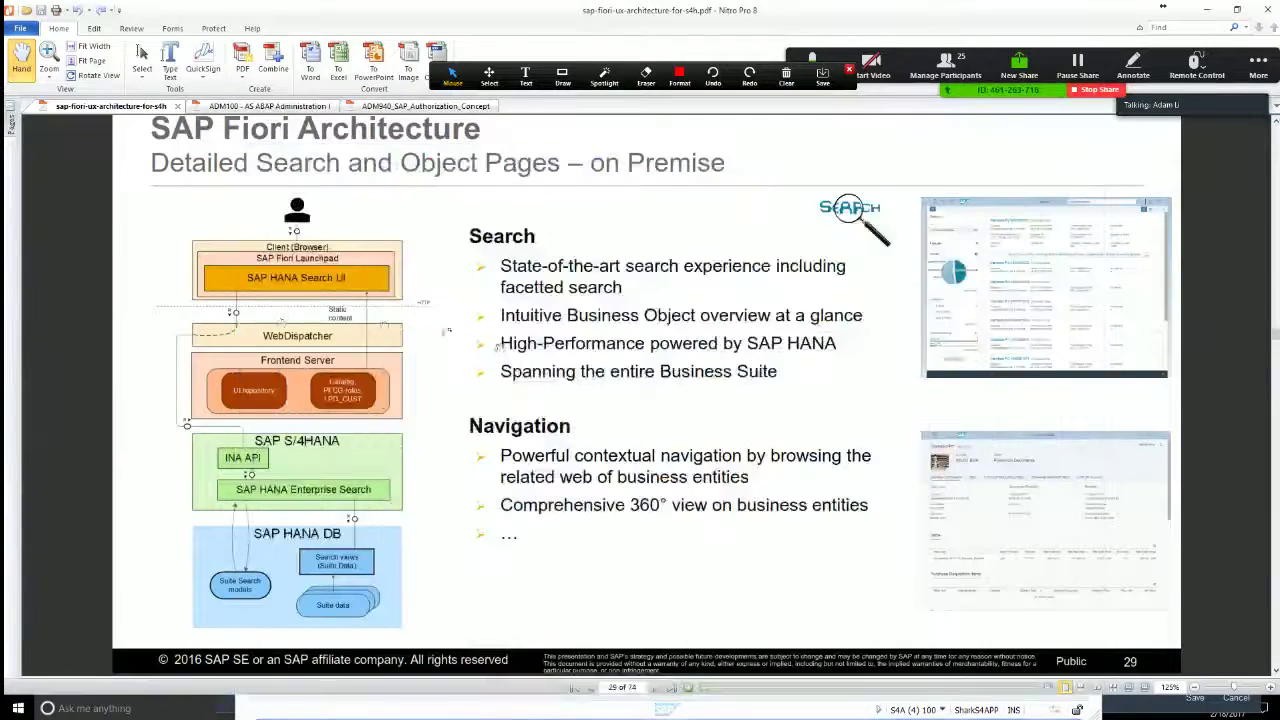
pyautogui.scroll(10, 688, 394)
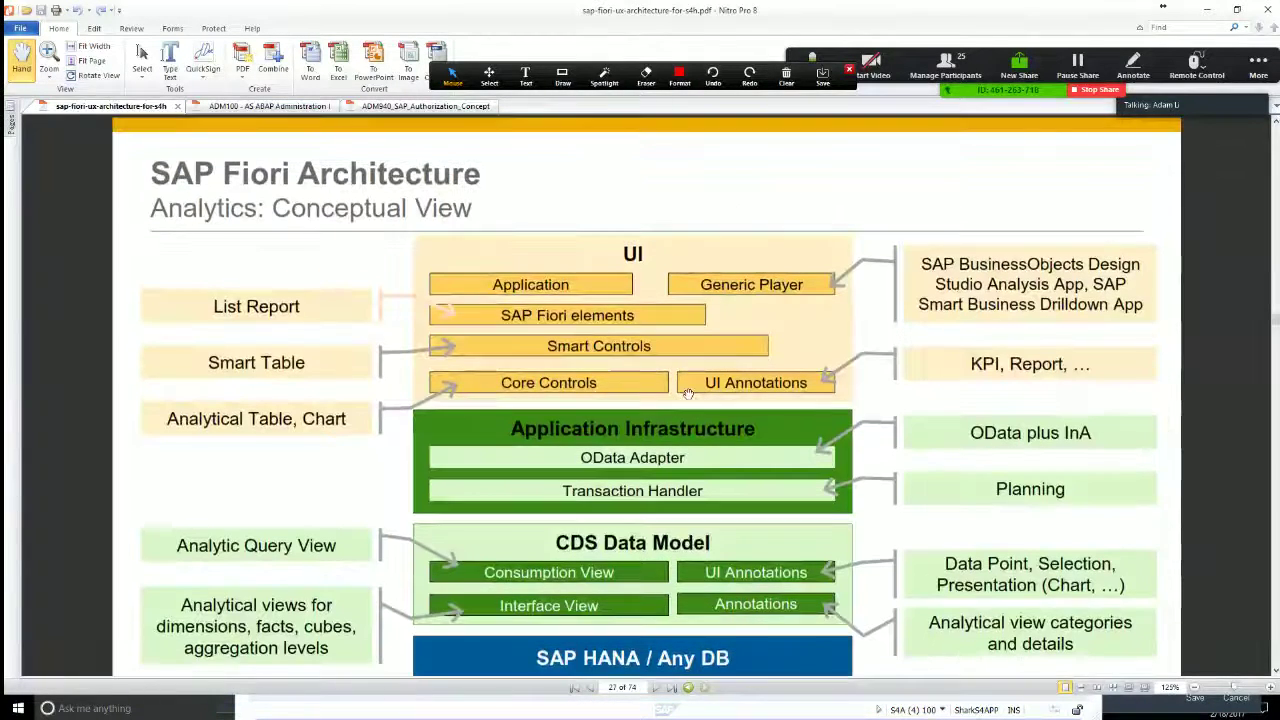
pyautogui.scroll(-1, 596, 483)
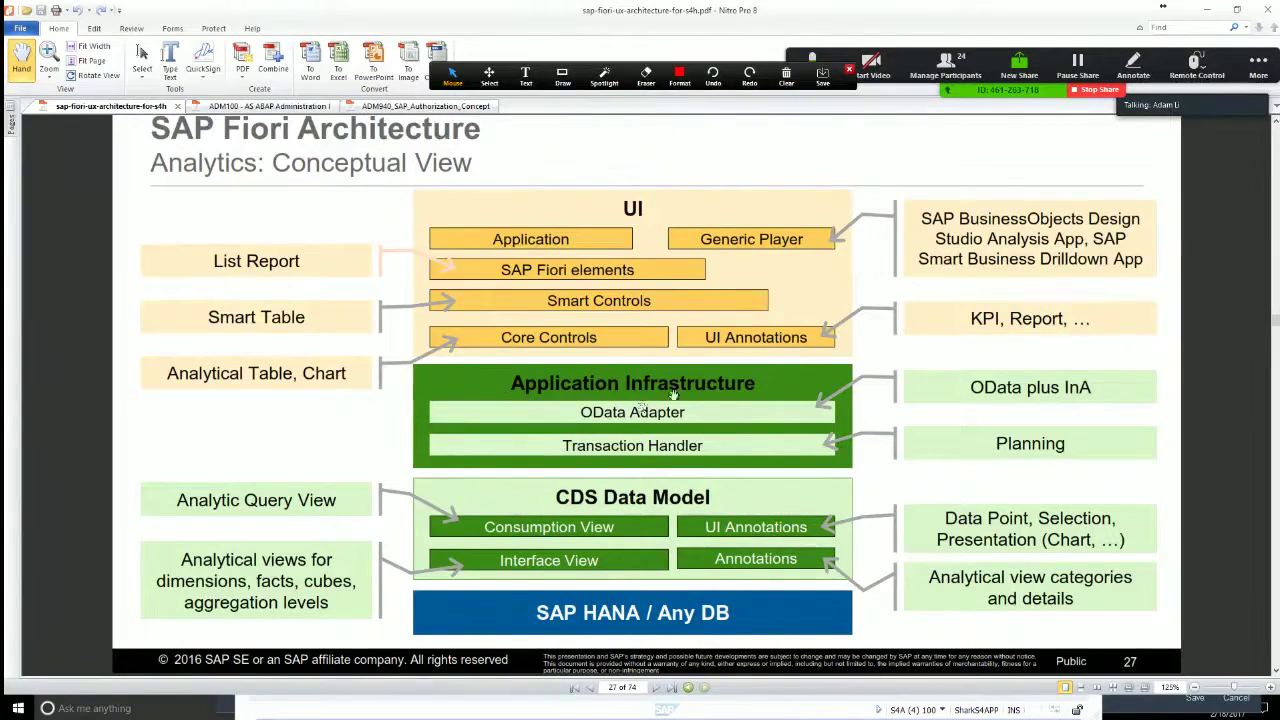
pyautogui.hotkey('alt', 'Tab')
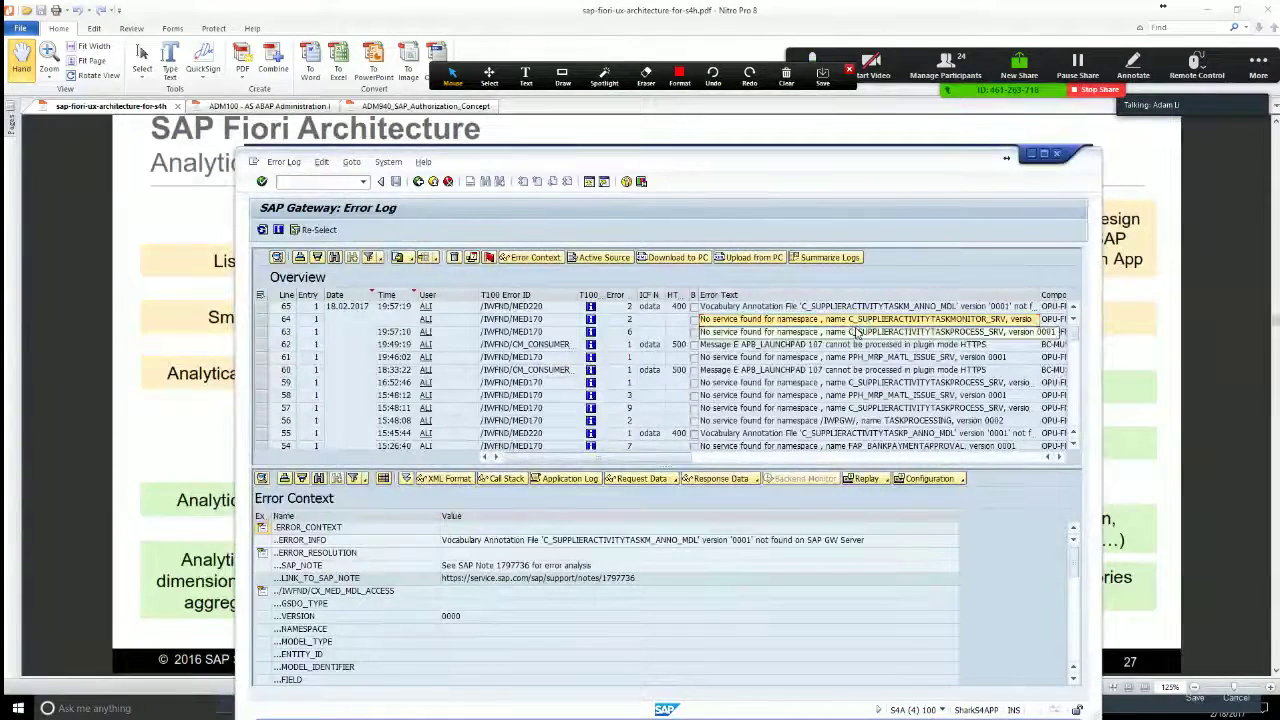
pyautogui.hotkey('alt', 'Tab')
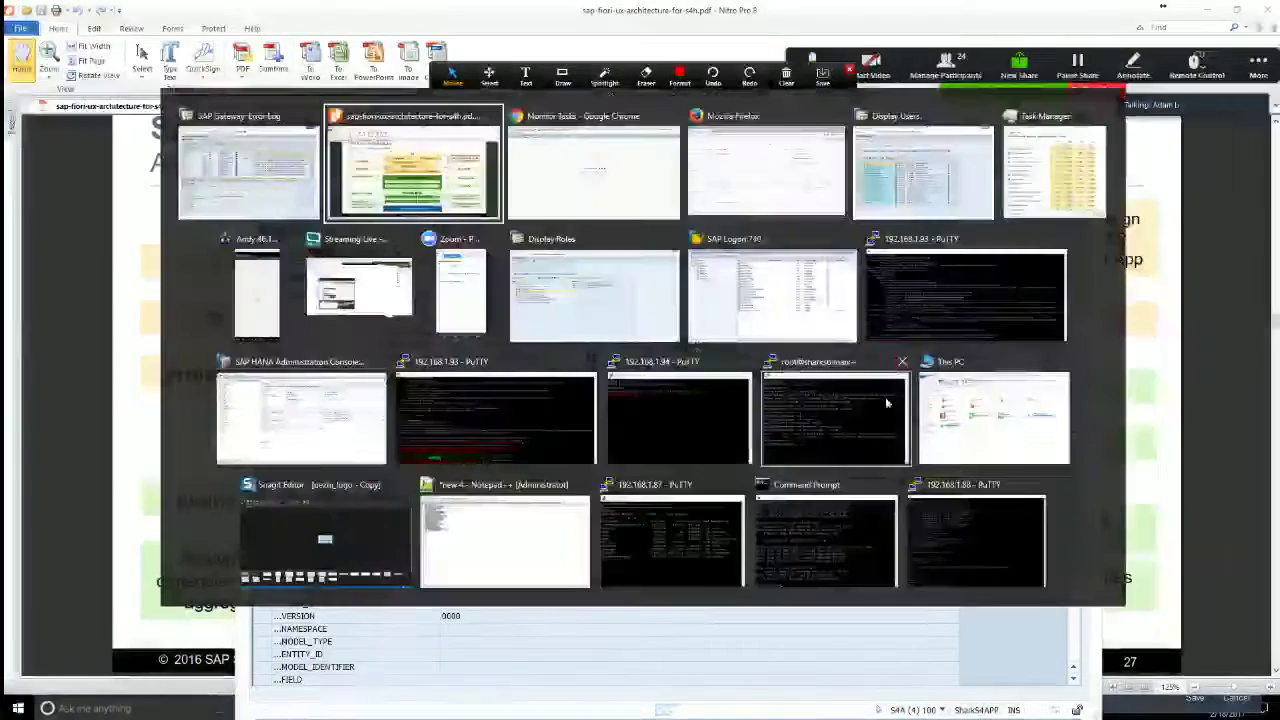
pyautogui.hotkey('alt', 'Tab')
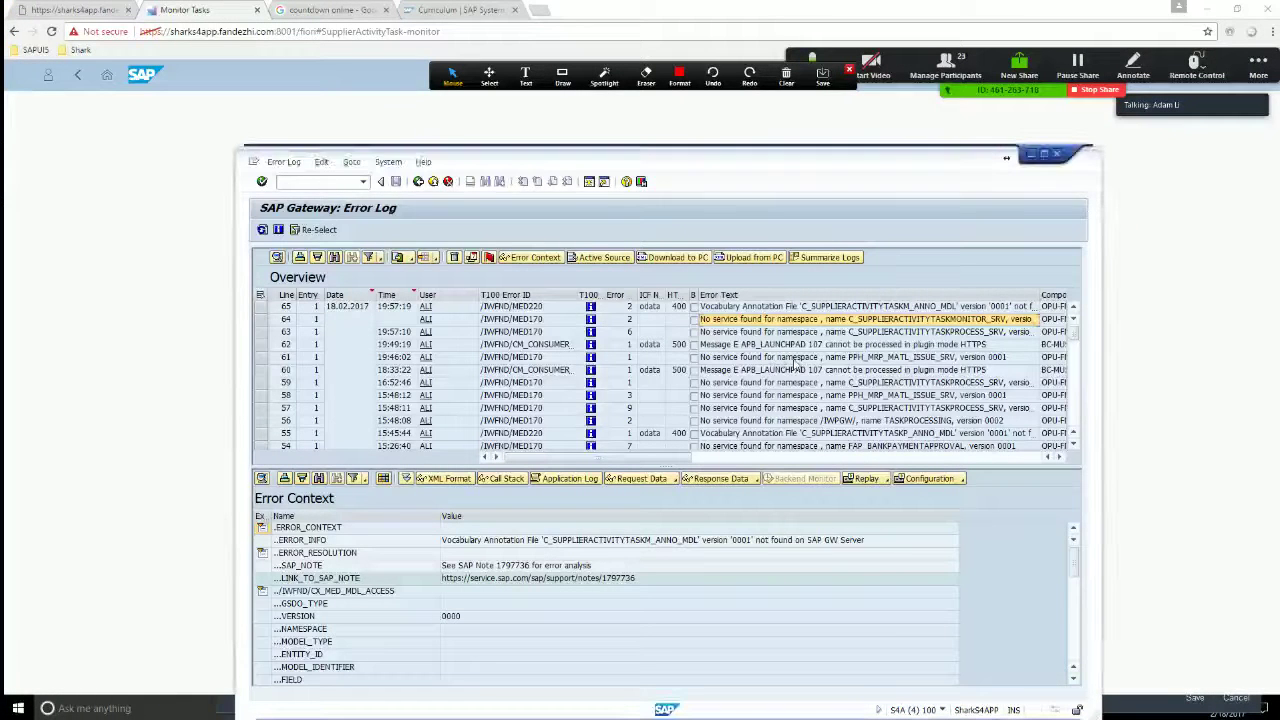
pyautogui.click(418, 181)
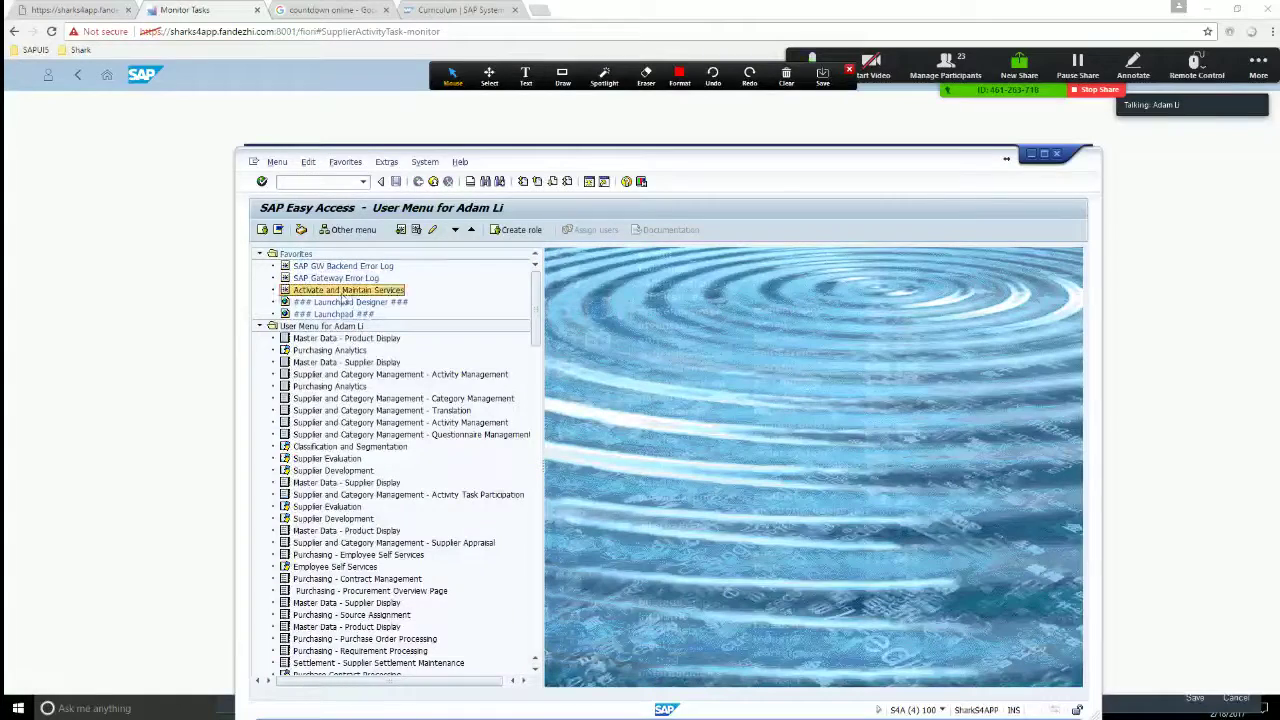
# Open Activate and Maintain Services and fetch backend services for the LOCAL system alias
pyautogui.doubleClick(345, 291)
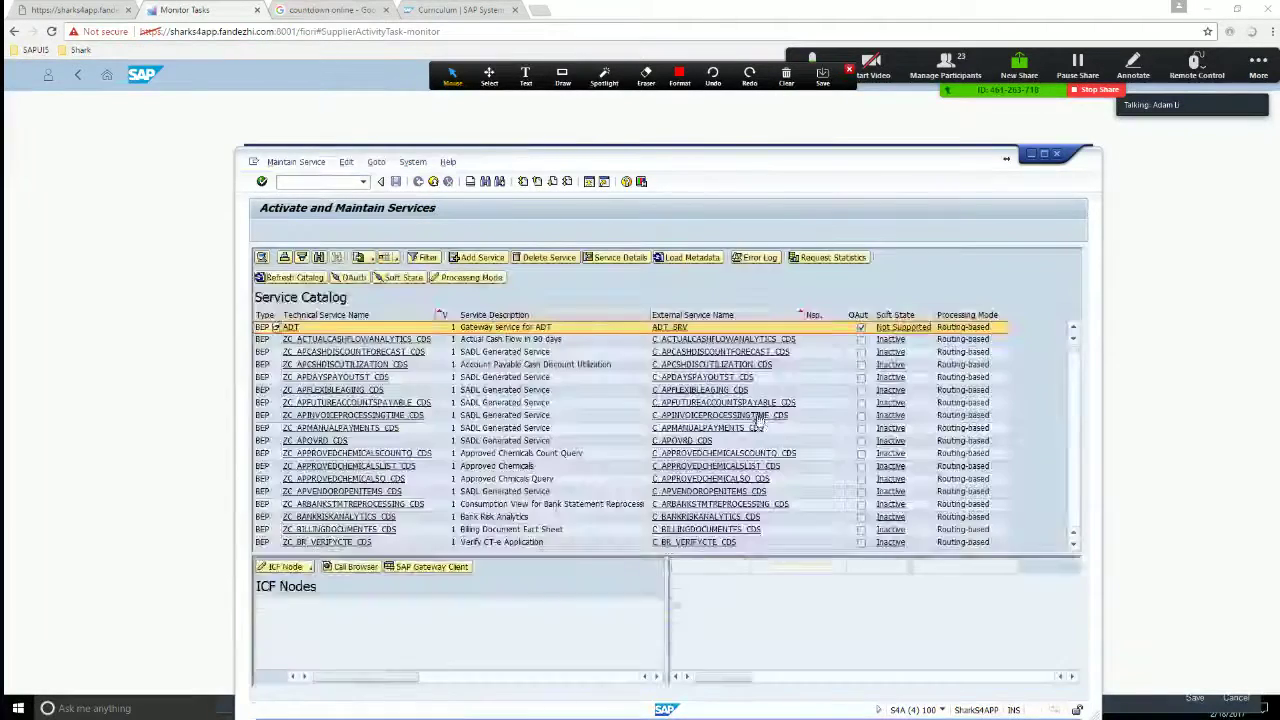
pyautogui.click(941, 710)
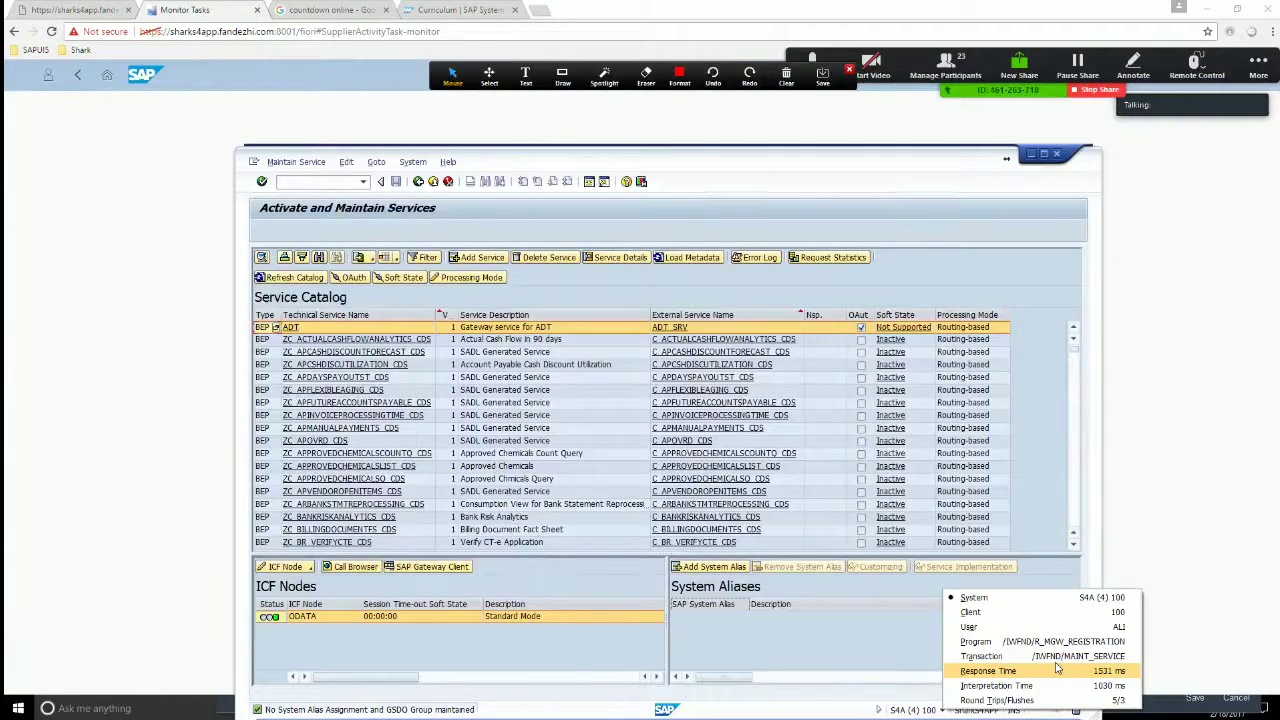
pyautogui.click(647, 222)
pyautogui.click(482, 258)
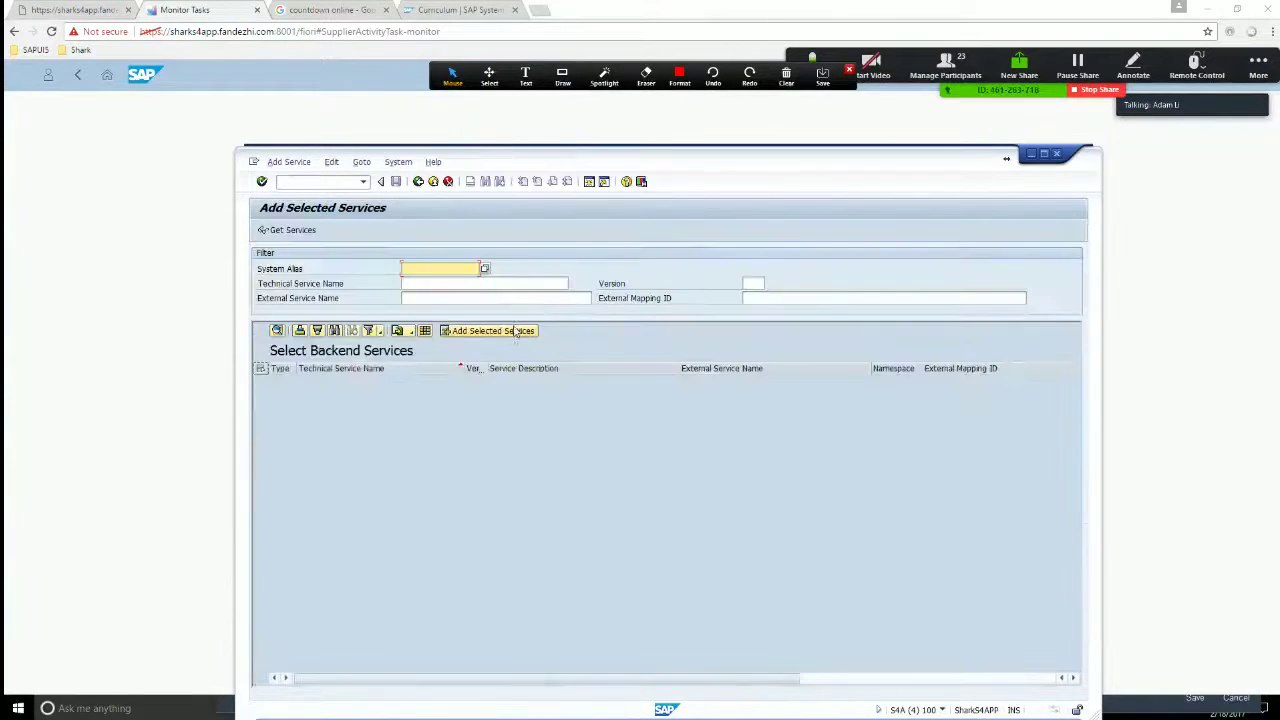
pyautogui.click(484, 269)
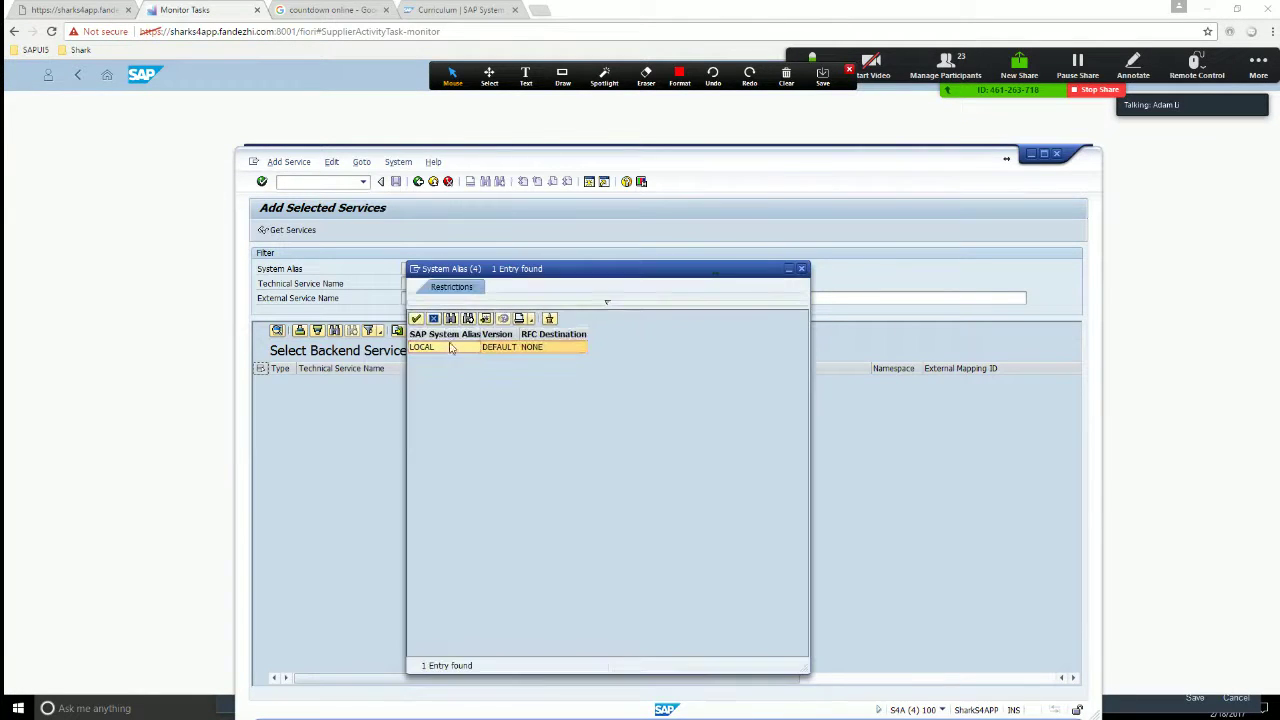
pyautogui.doubleClick(453, 349)
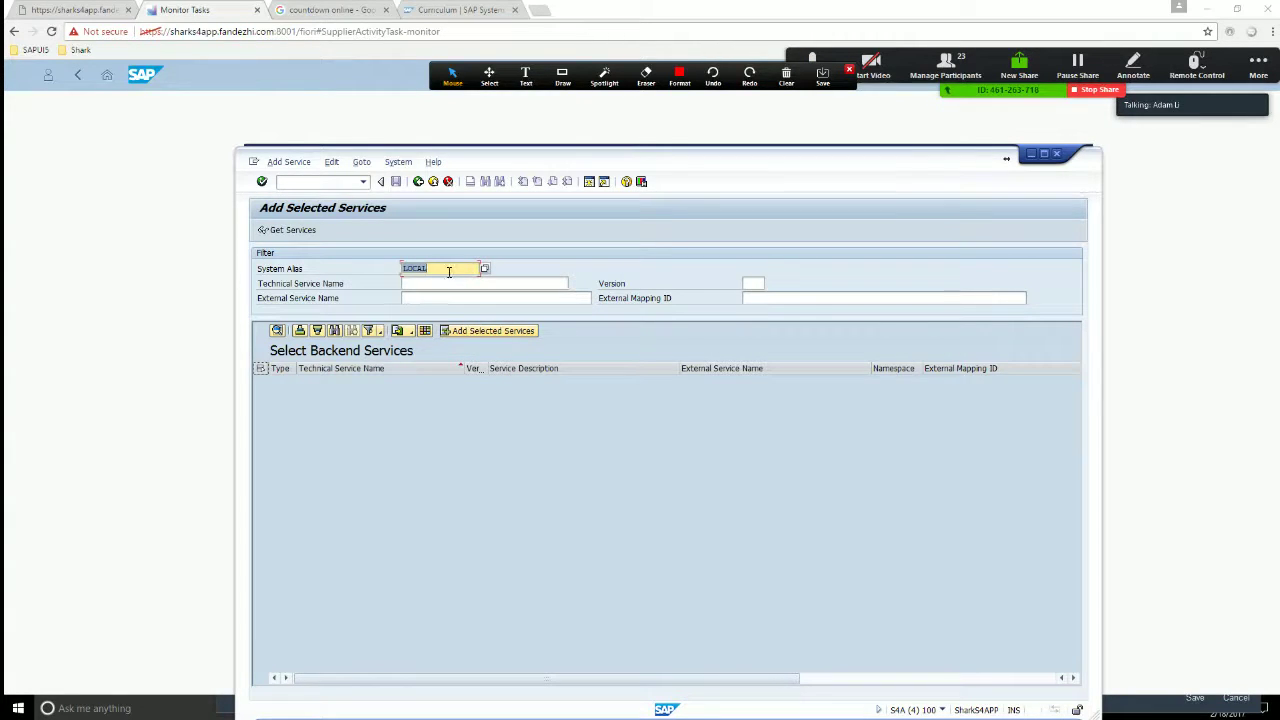
pyautogui.click(289, 231)
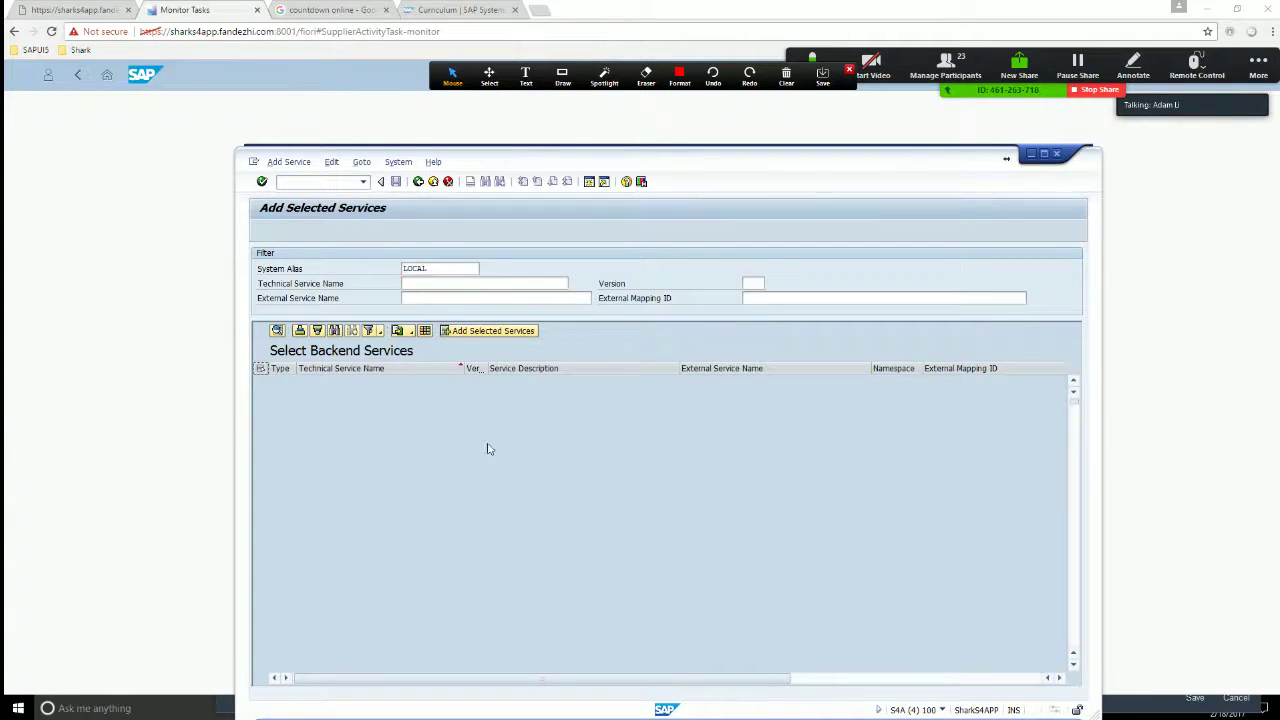
pyautogui.scroll(-10, 632, 500)
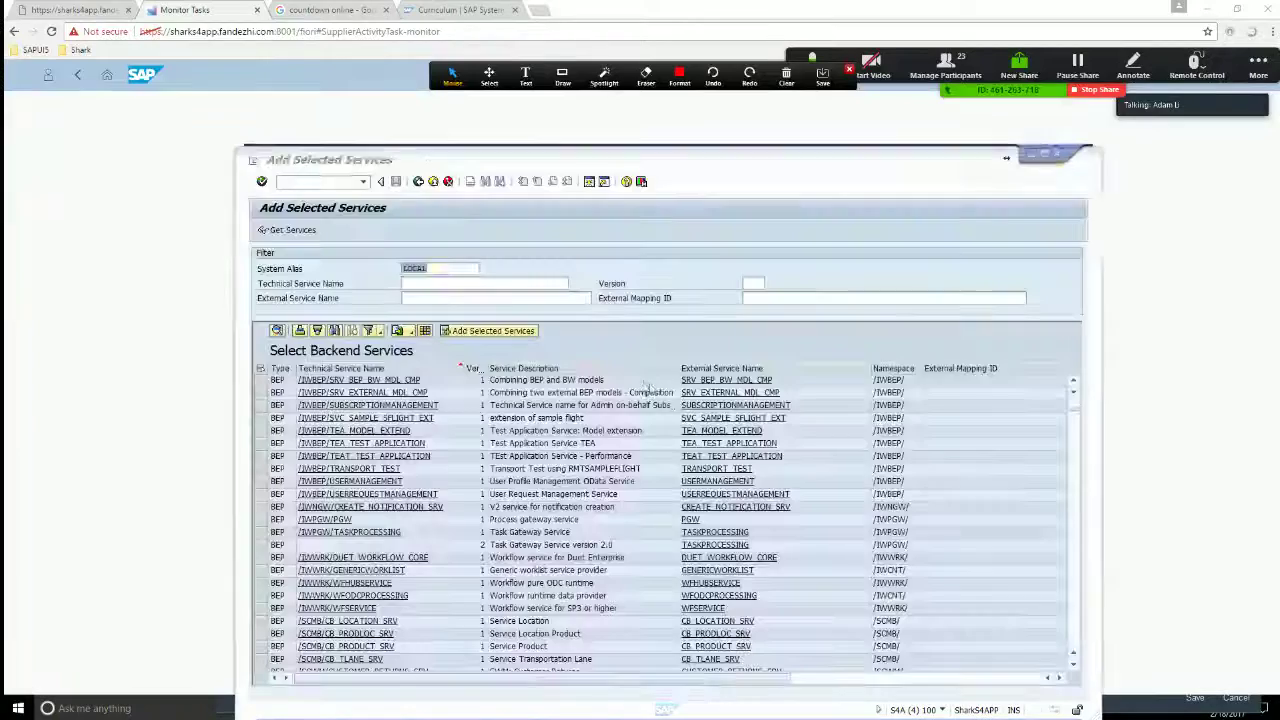
# Open the Gateway error log in another SAP window, then return to the service list
pyautogui.hotkey('alt', 'Tab')
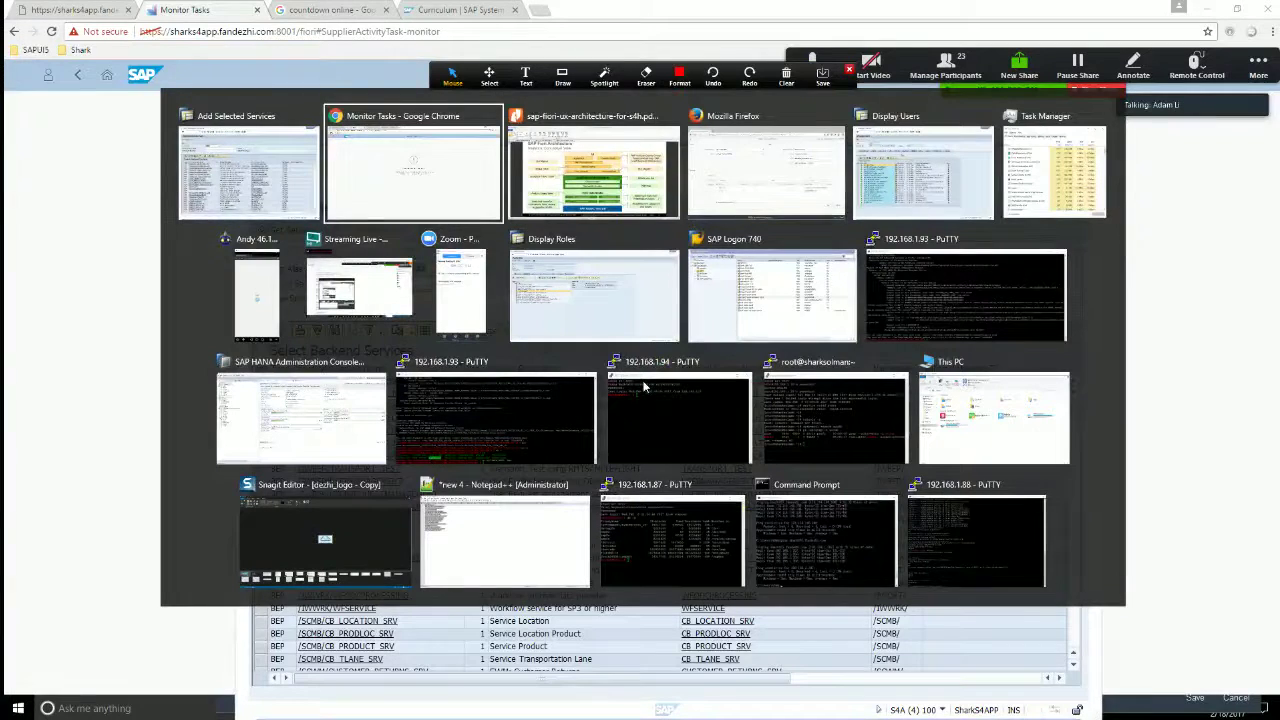
pyautogui.hotkey('alt', 'Tab')
pyautogui.hotkey('alt', 'Tab')
pyautogui.hotkey('alt', 'Tab')
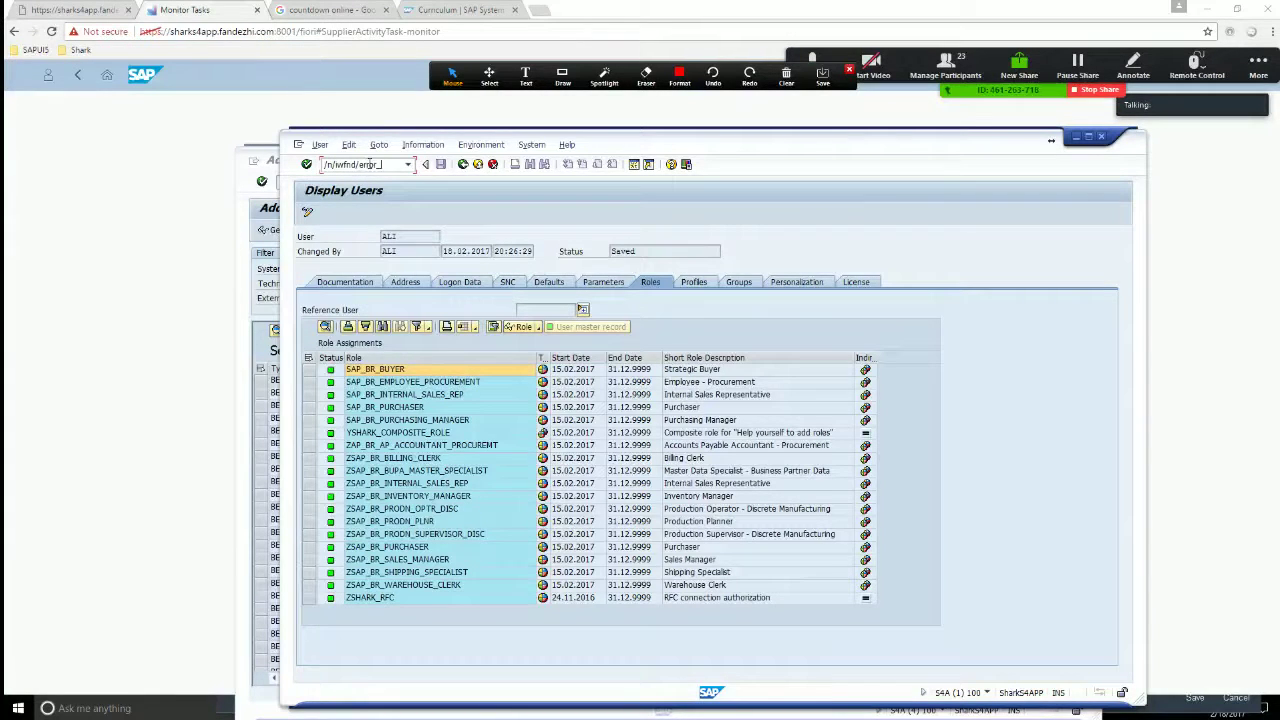
pyautogui.press('Return')
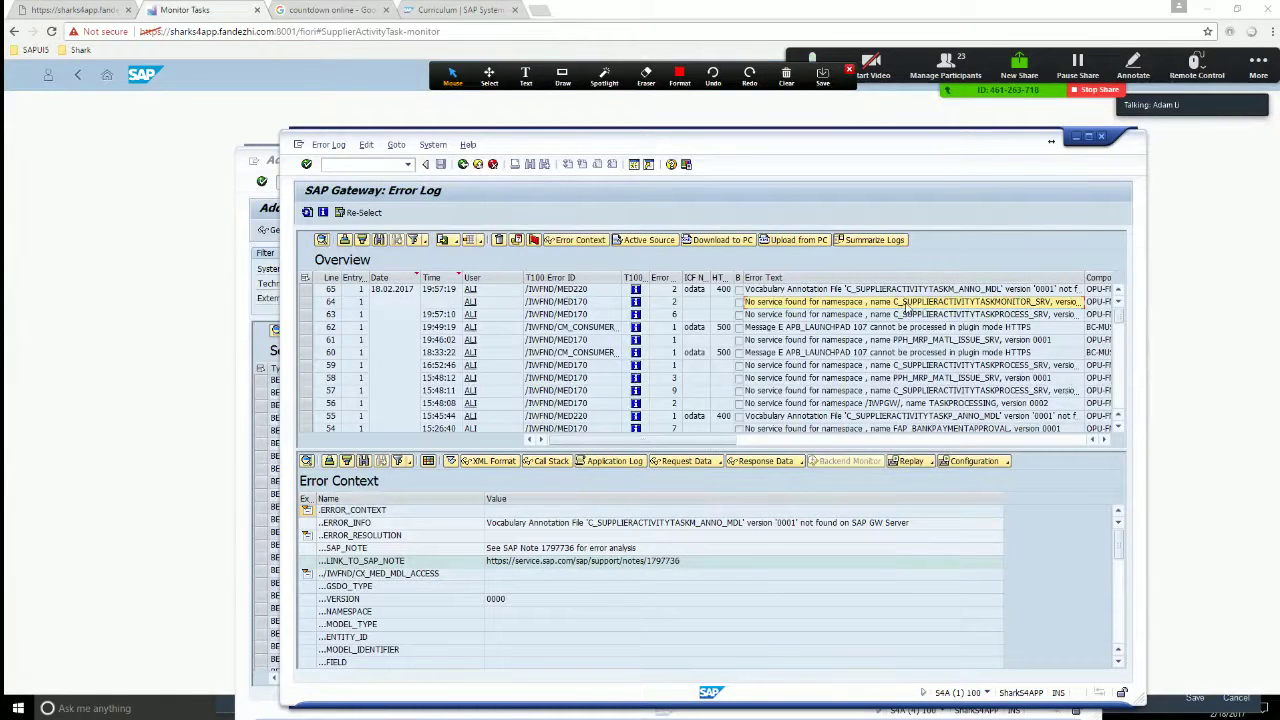
pyautogui.hotkey('alt', 'Tab')
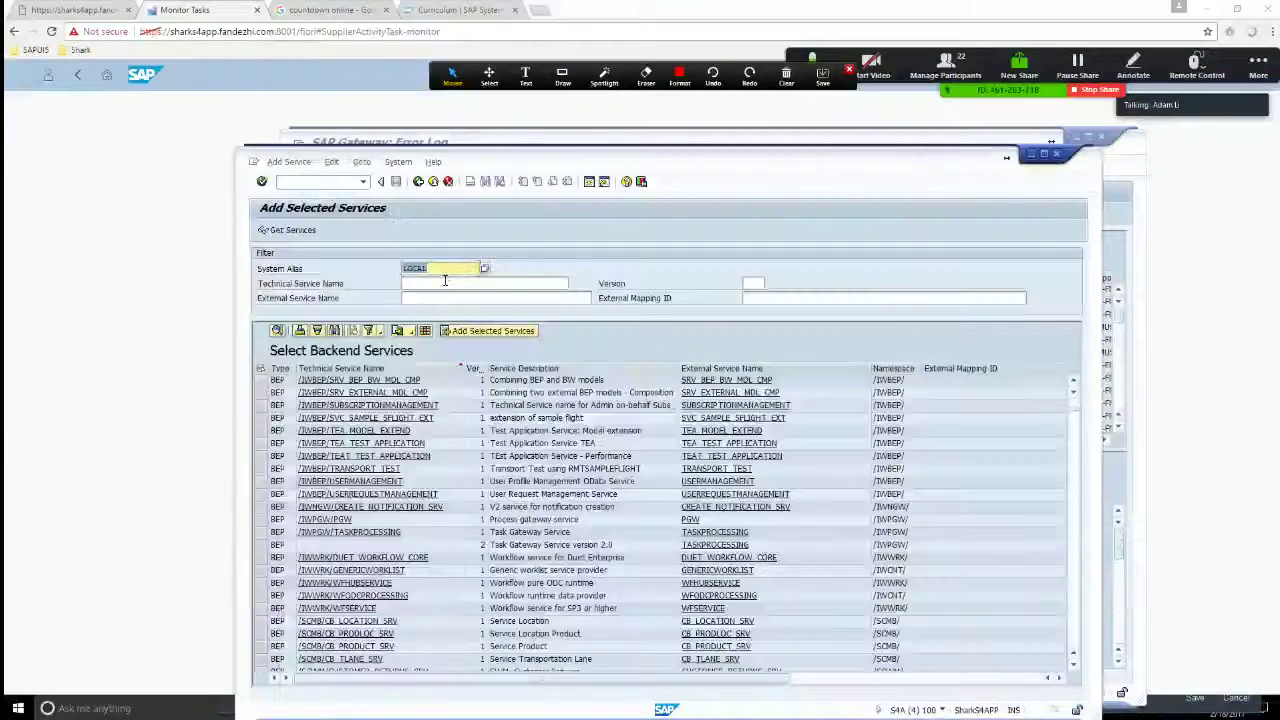
# Filter the backend services on technical service name C_SU*
pyautogui.click(455, 285)
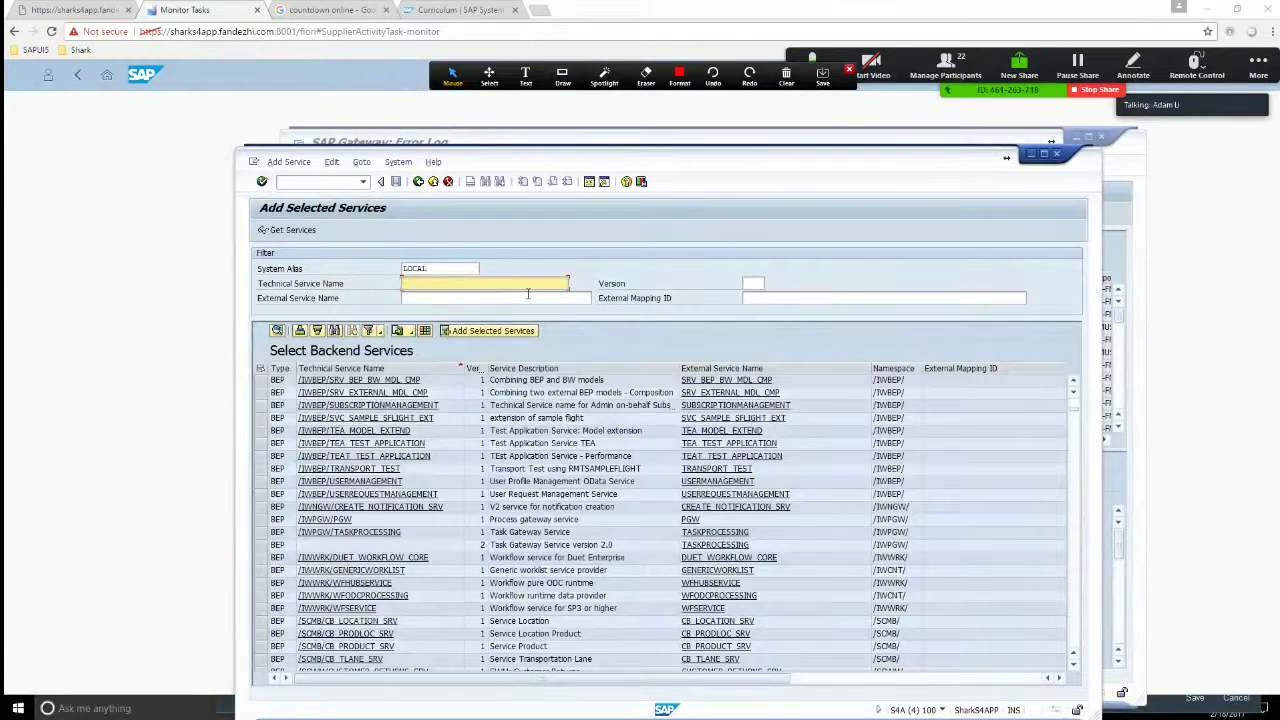
pyautogui.write('**')
pyautogui.press('Return')
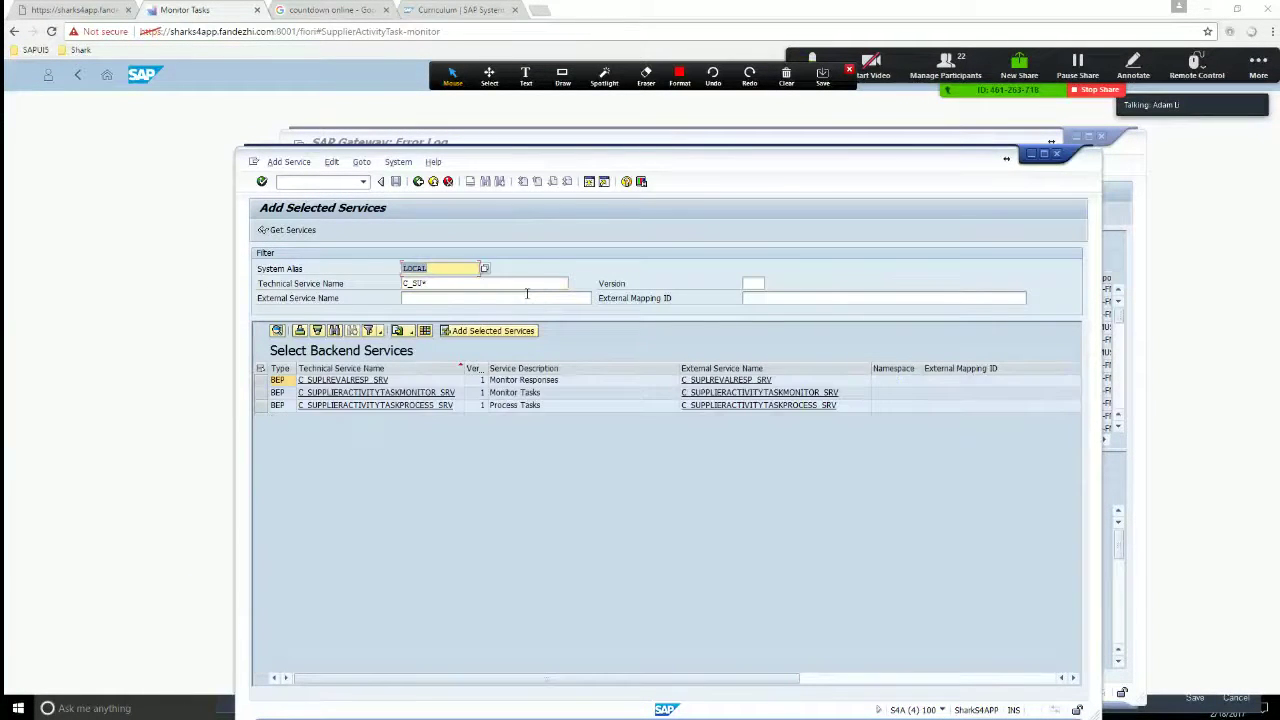
pyautogui.hotkey('alt', 'Tab')
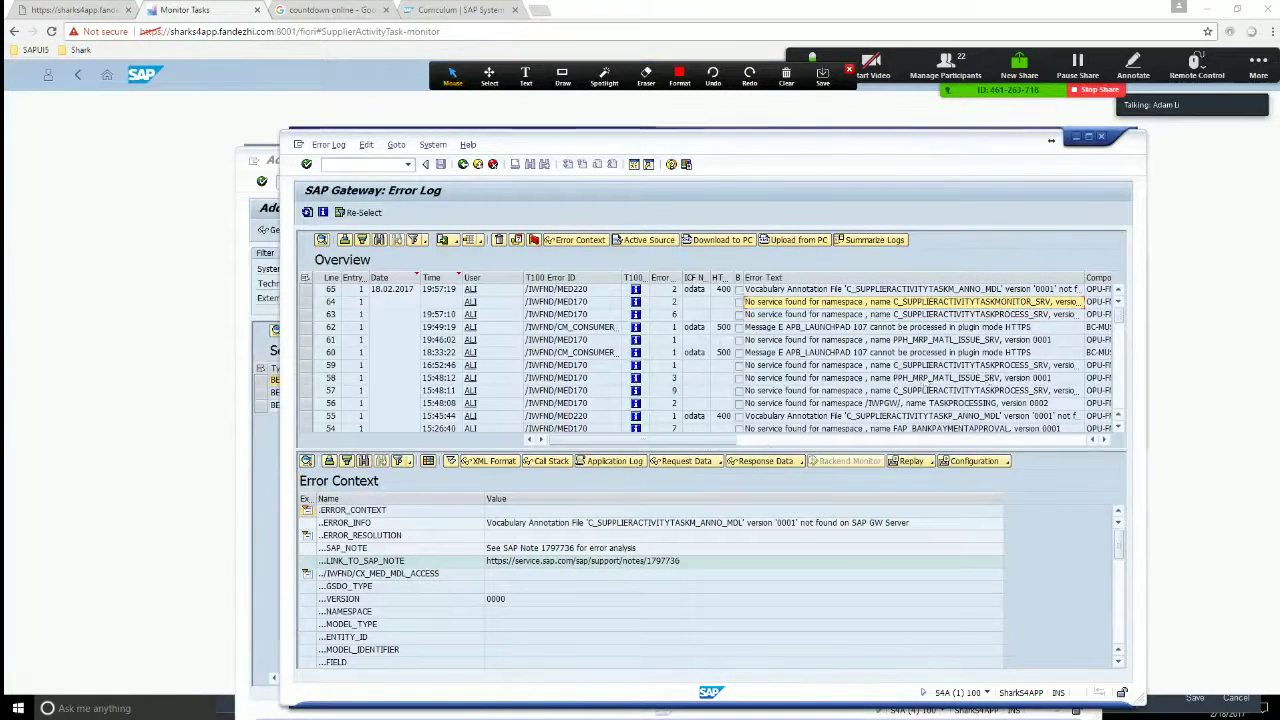
pyautogui.hotkey('alt', 'Tab')
pyautogui.hotkey('alt', 'Tab')
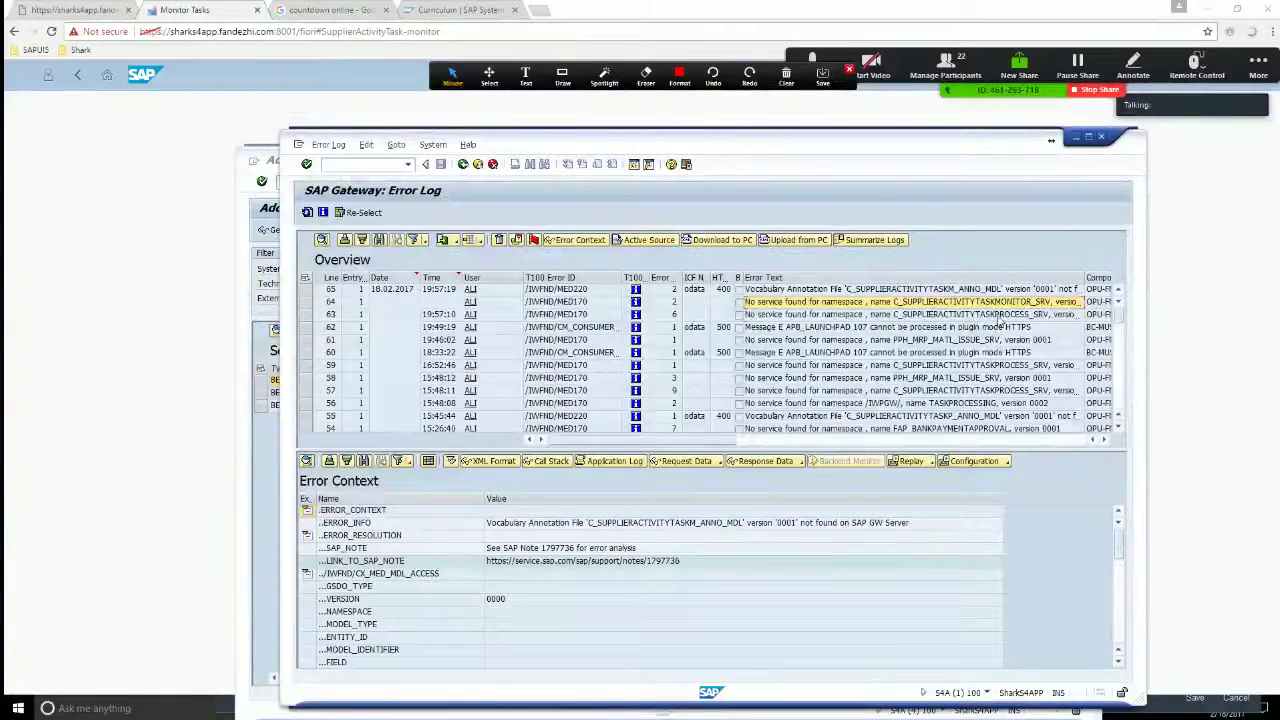
pyautogui.hotkey('alt', 'Tab')
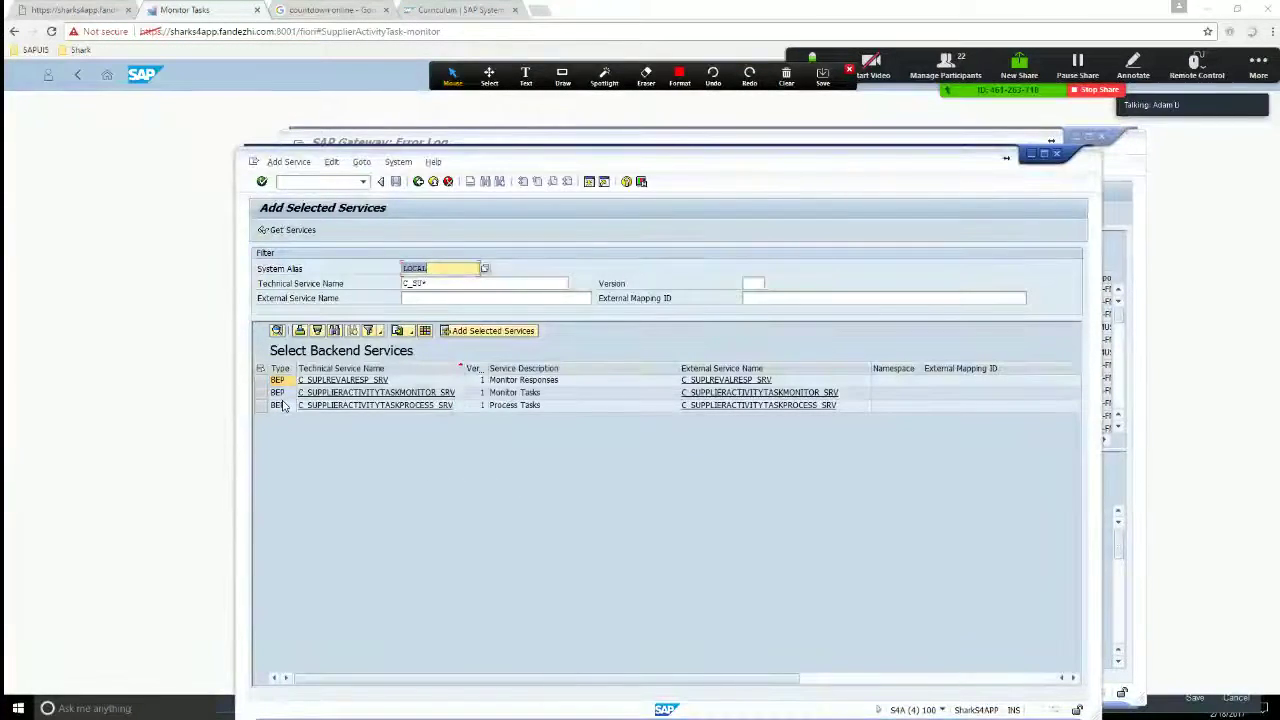
pyautogui.hotkey('alt', 'Tab')
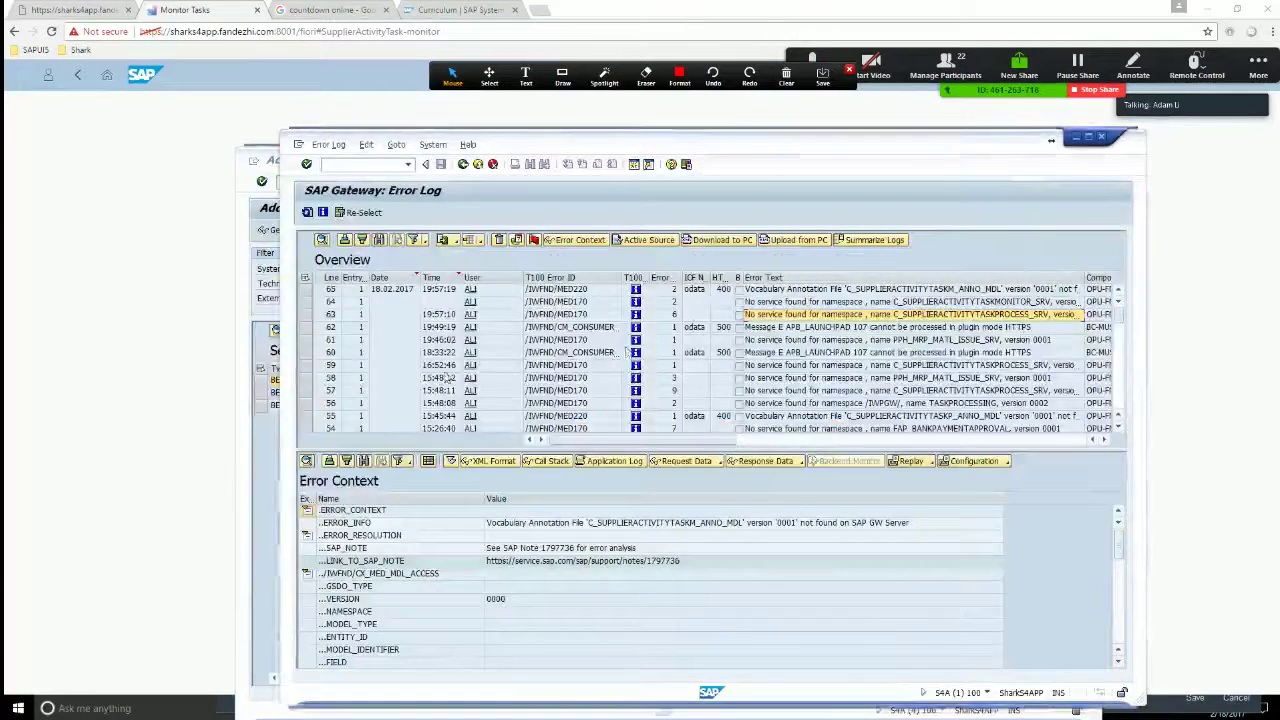
pyautogui.hotkey('alt', 'Tab')
# Add the three supplier services with prefix Z as local objects in $TMP, accepting the prefix warning
pyautogui.keyDown('shift'); pyautogui.click(262, 405); pyautogui.keyUp('shift')
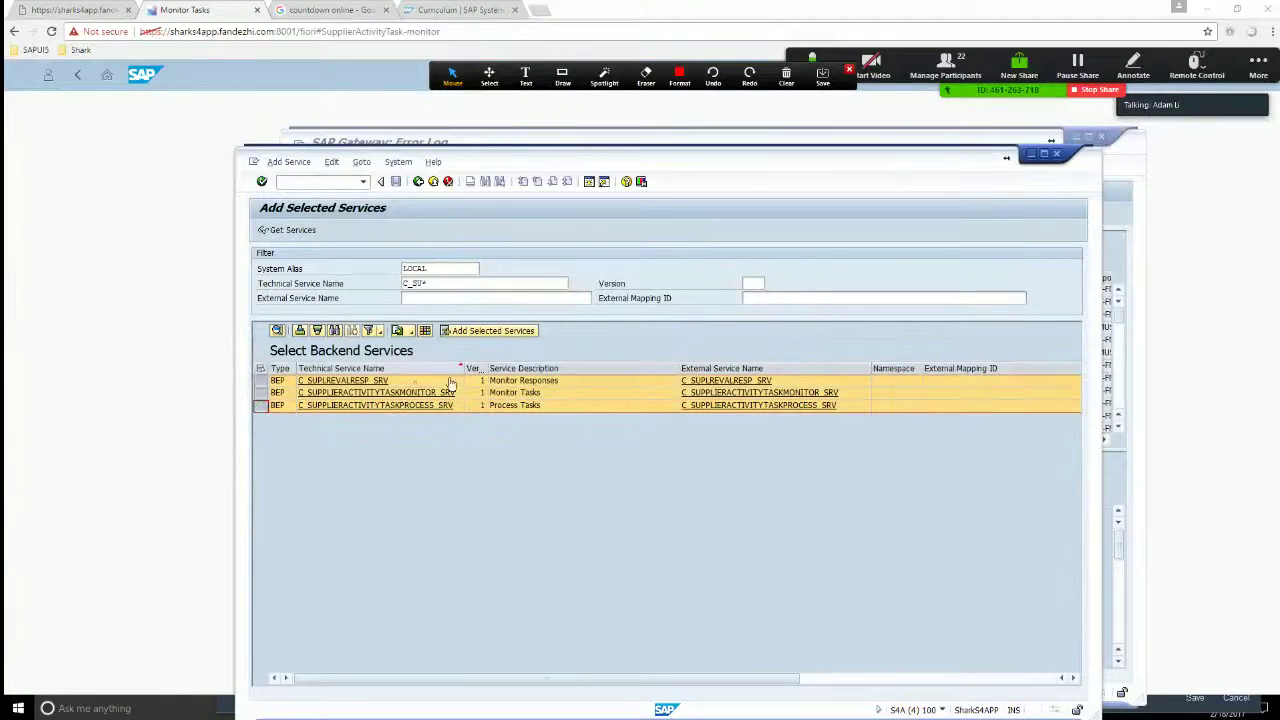
pyautogui.click(490, 331)
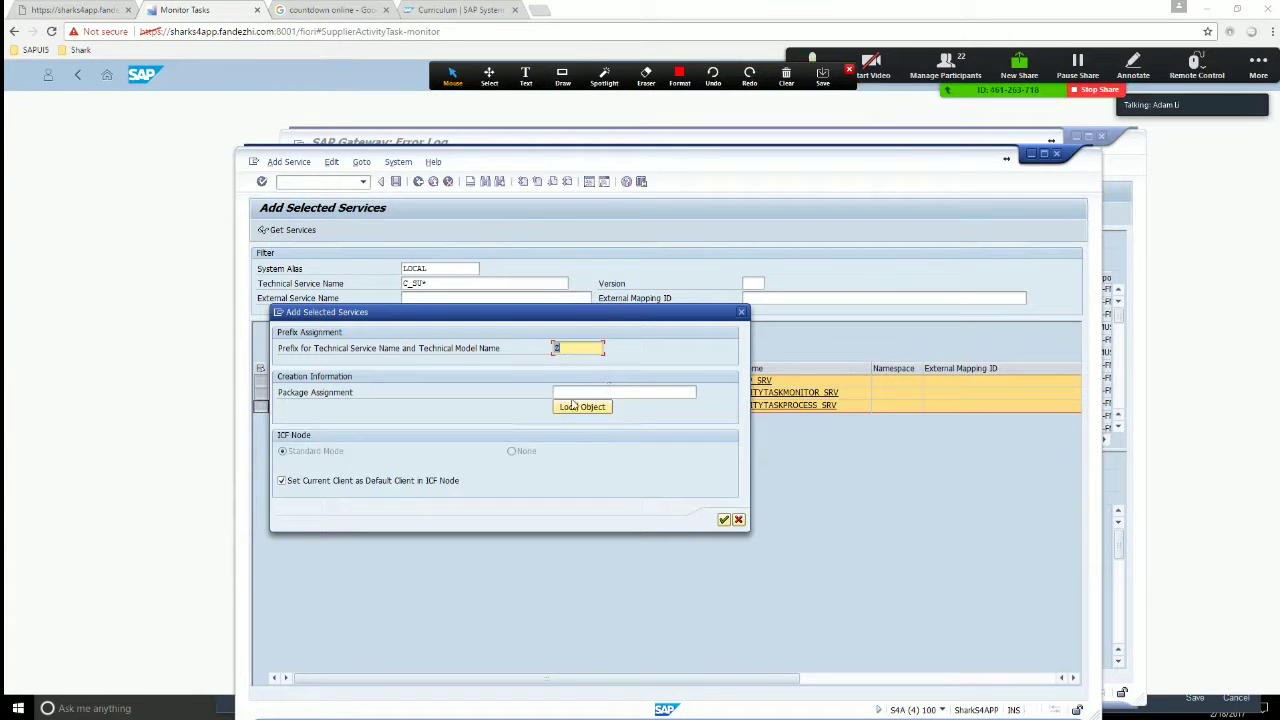
pyautogui.click(606, 391)
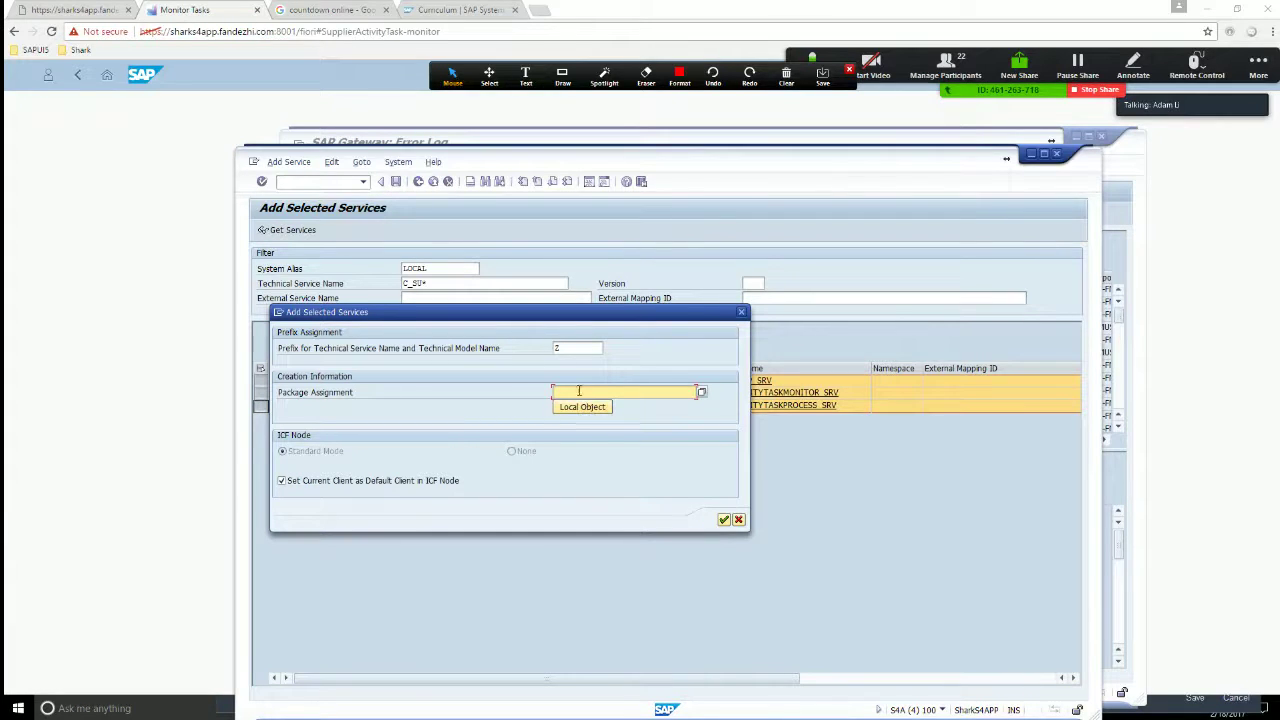
pyautogui.click(581, 407)
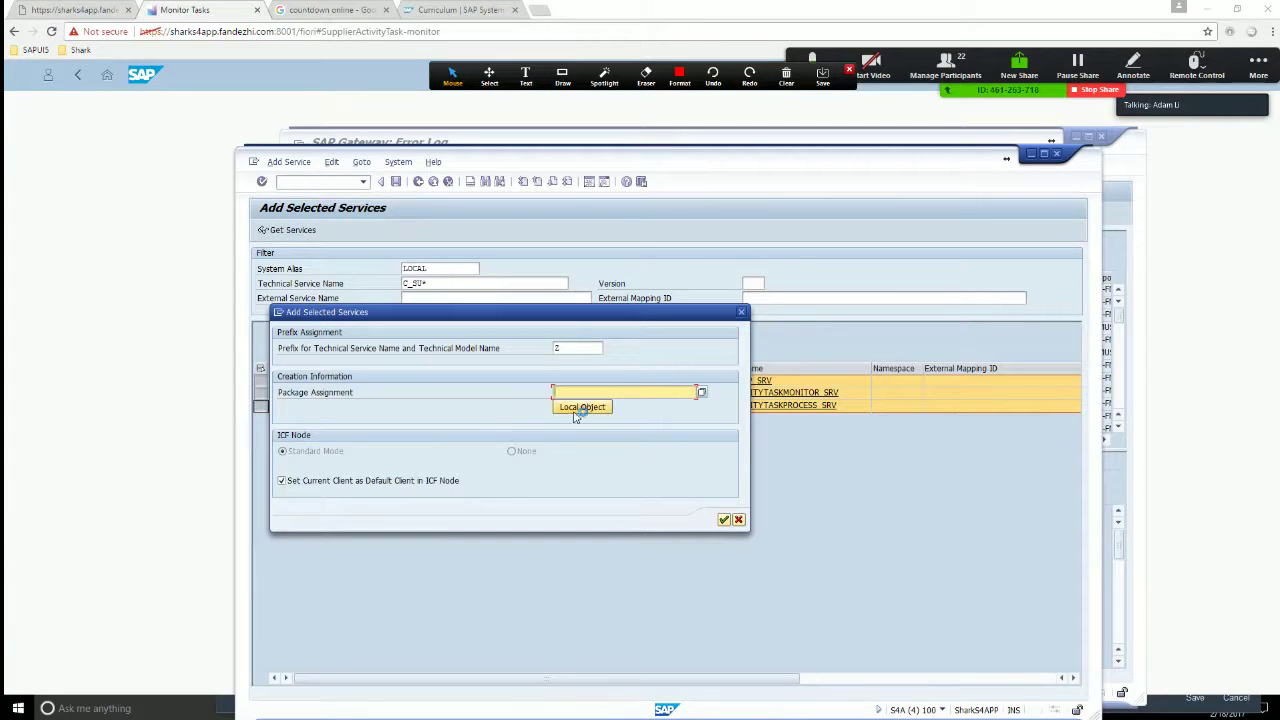
pyautogui.click(723, 520)
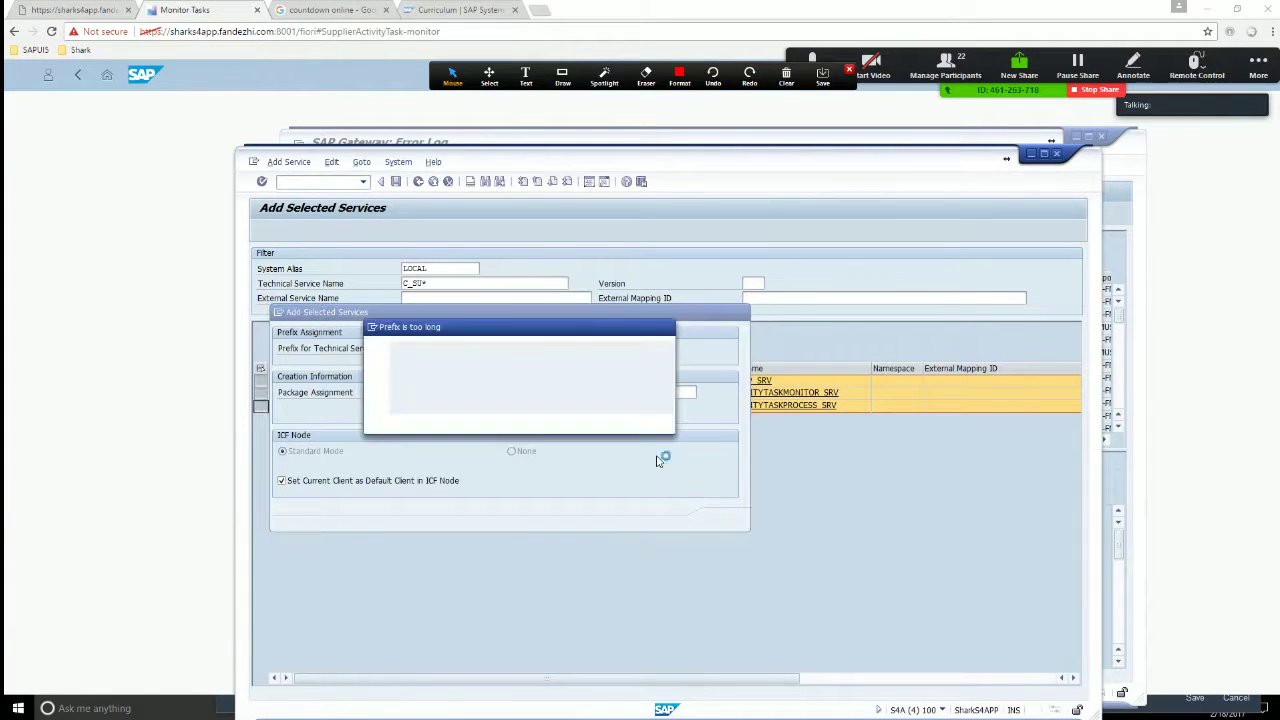
pyautogui.click(430, 426)
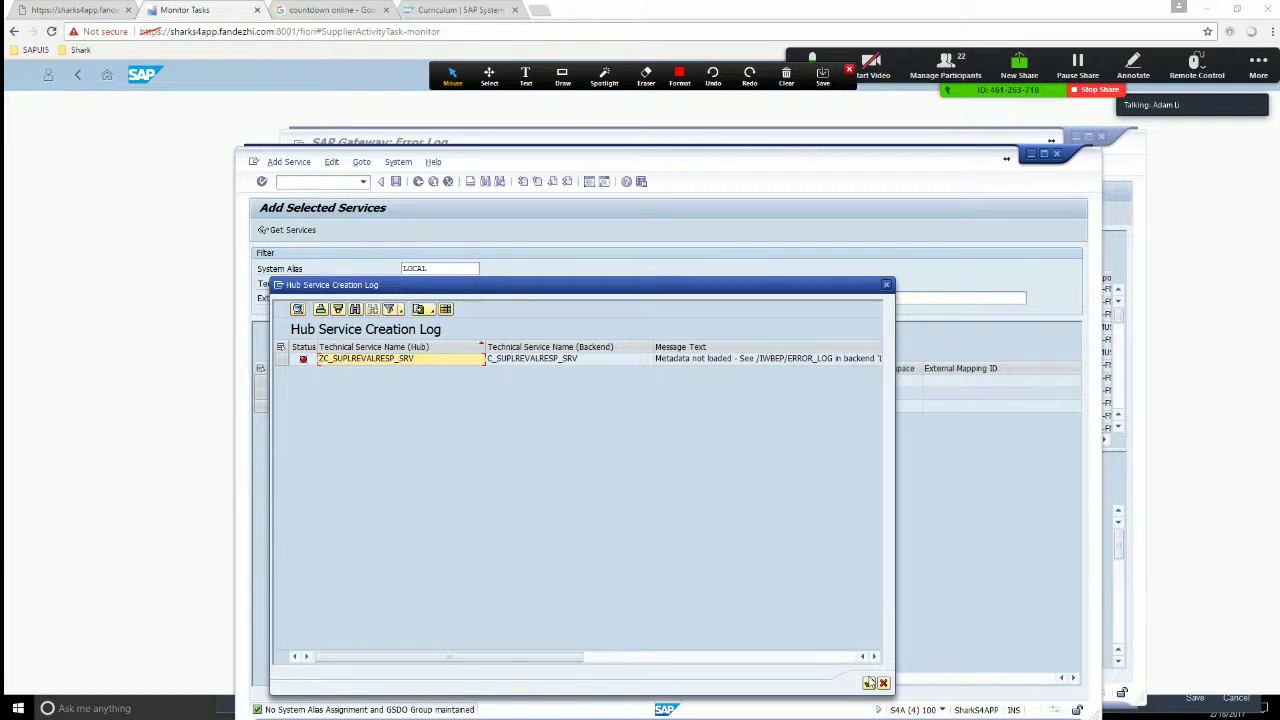
pyautogui.click(868, 683)
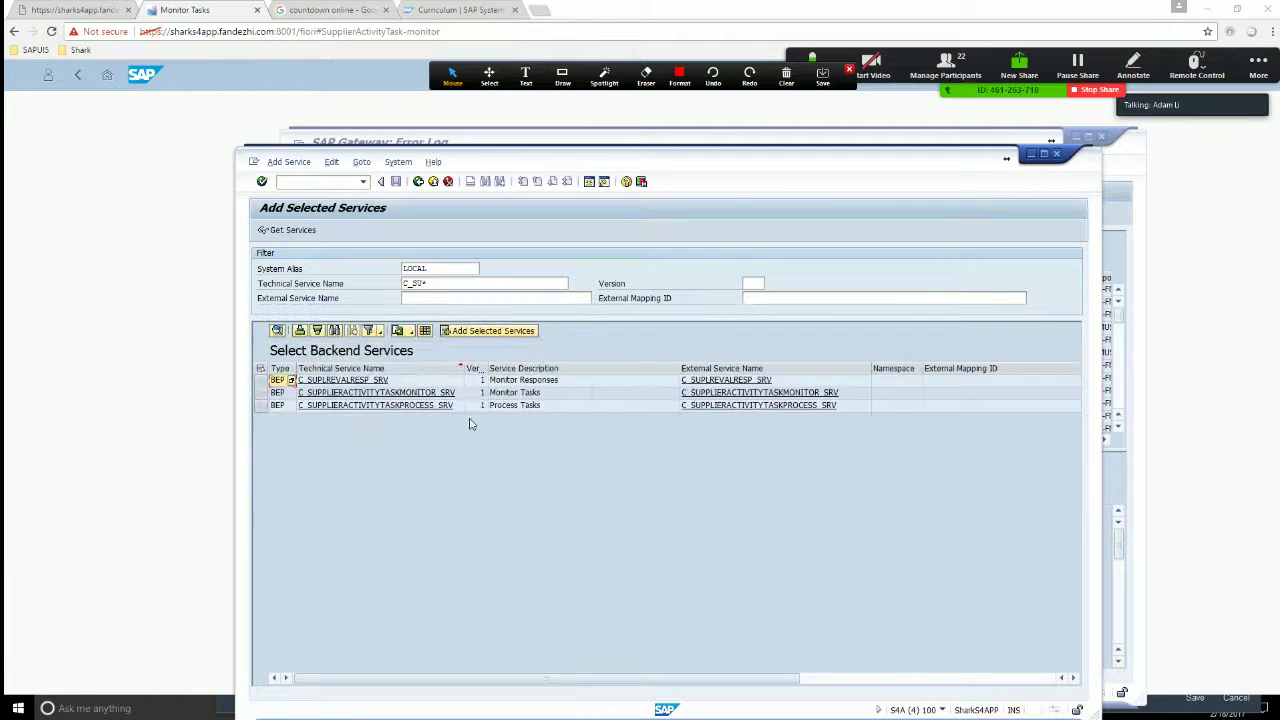
# Retry adding the two remaining supplier task services, confirming past the too-long prefix warning
pyautogui.moveTo(260, 392); pyautogui.dragTo(277, 405)
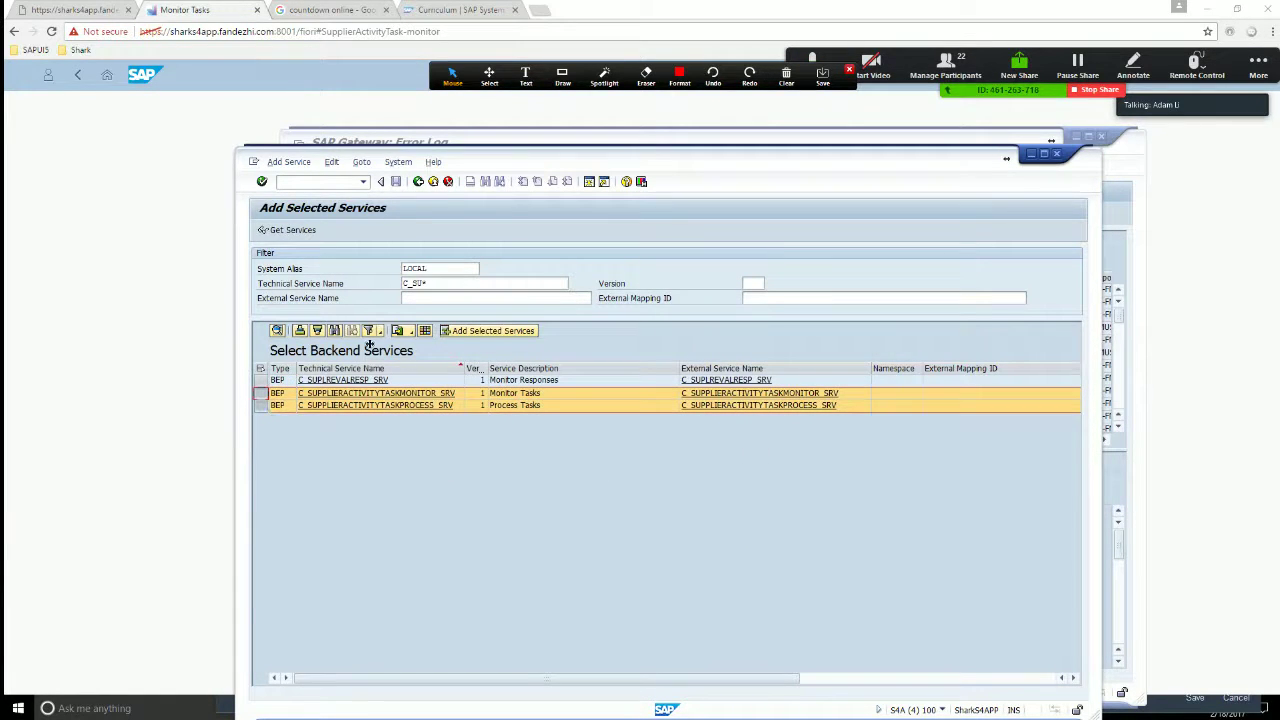
pyautogui.click(490, 330)
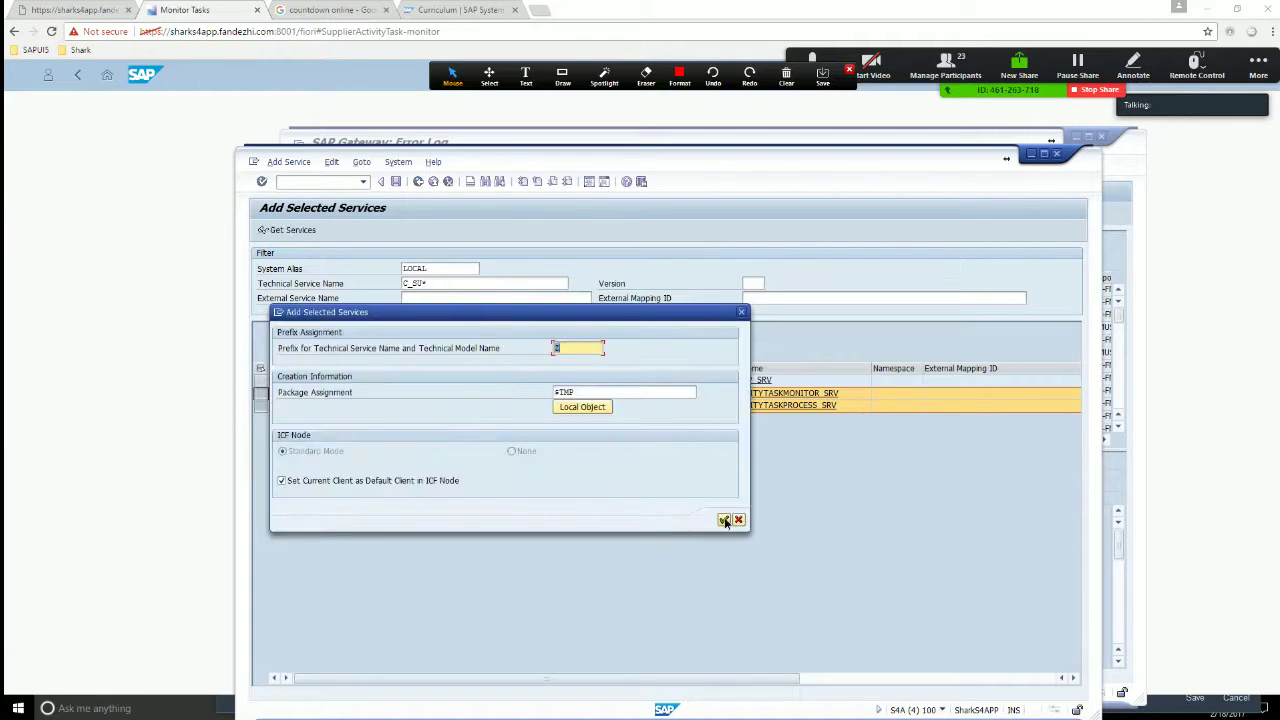
pyautogui.click(724, 520)
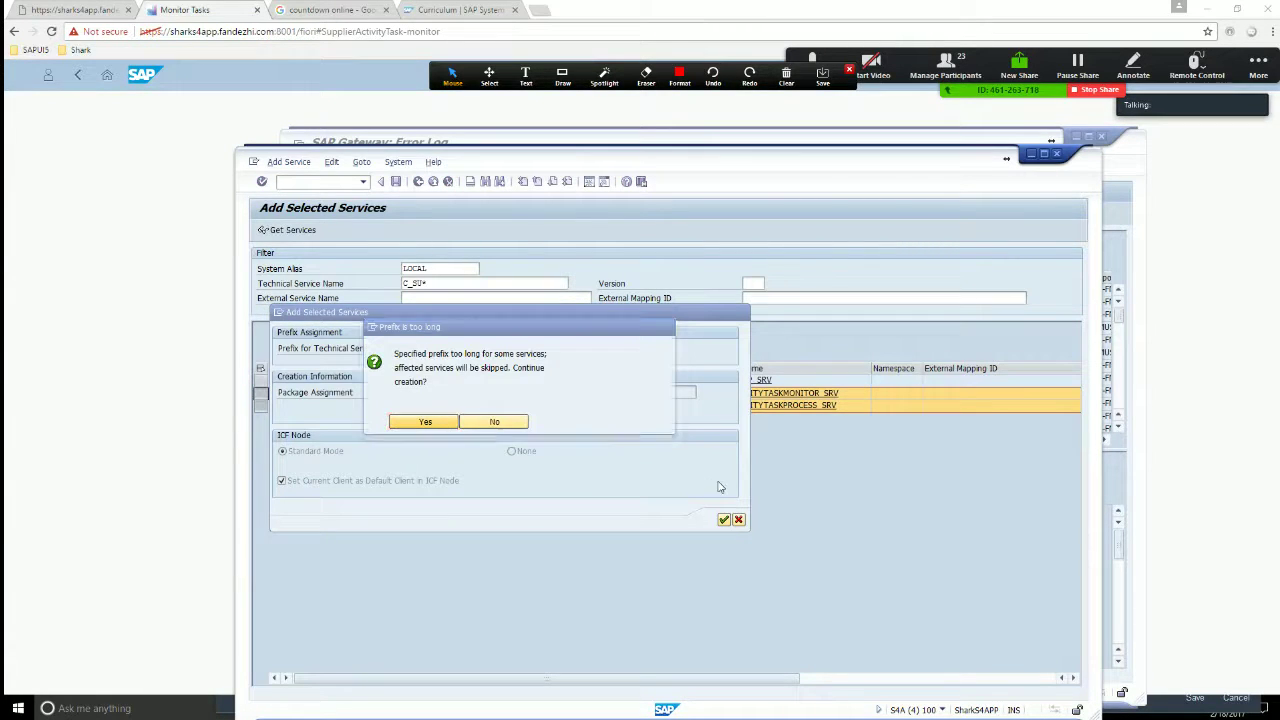
pyautogui.press('Escape')
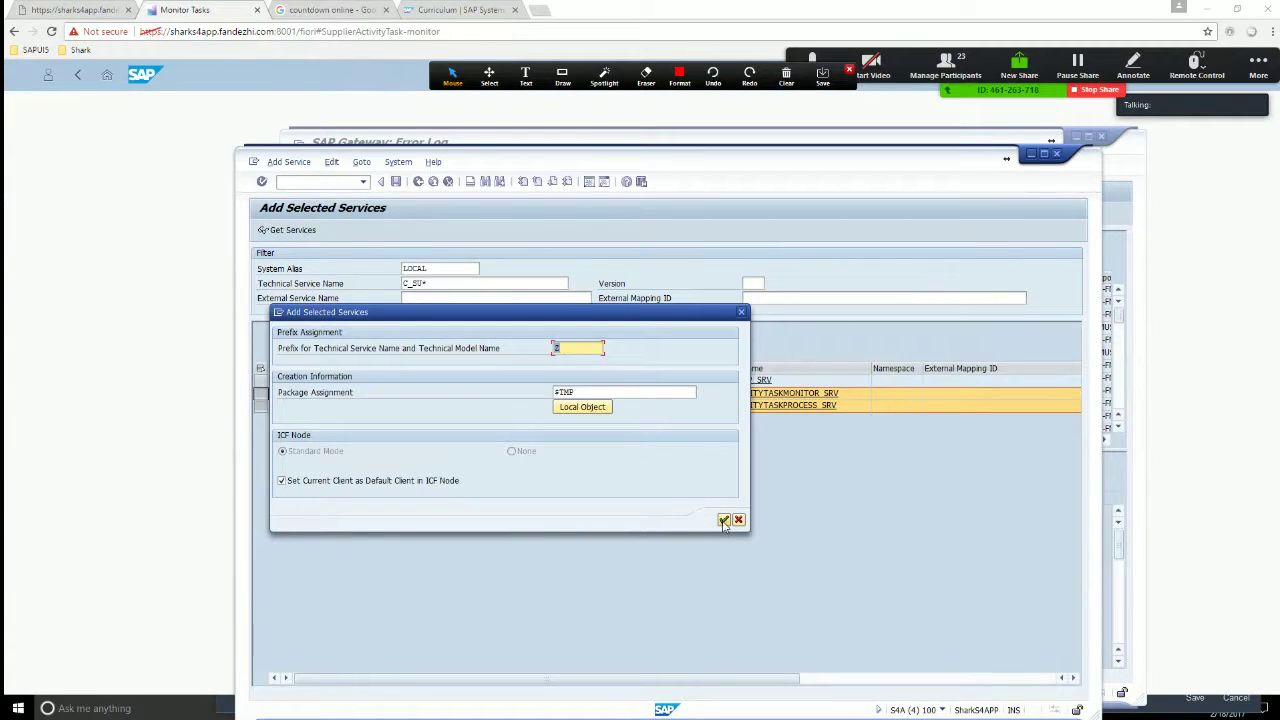
pyautogui.click(724, 520)
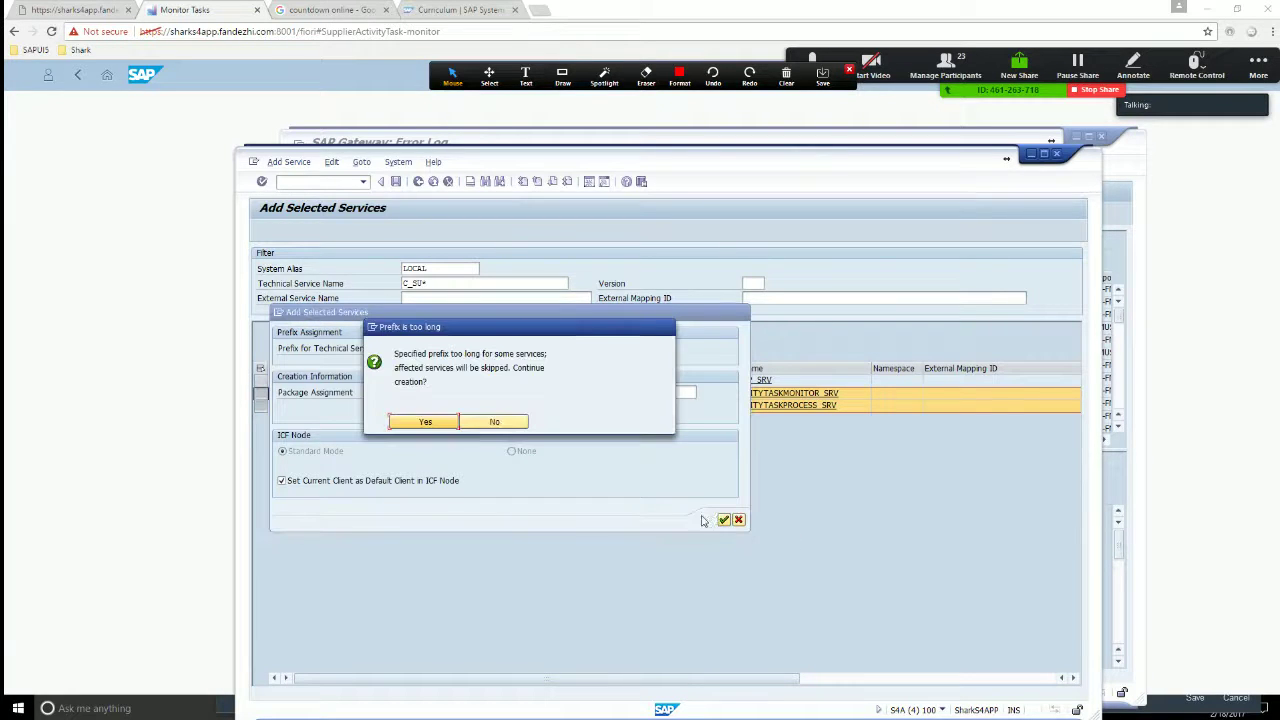
pyautogui.click(469, 423)
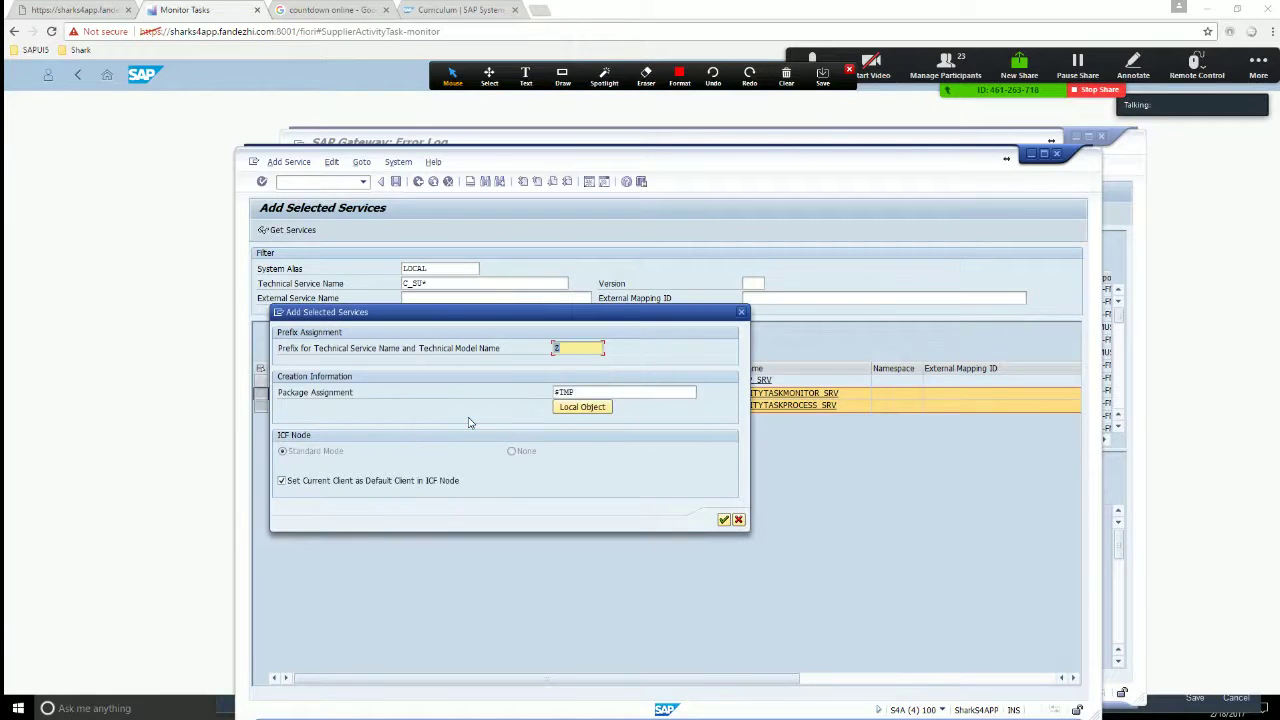
pyautogui.click(723, 520)
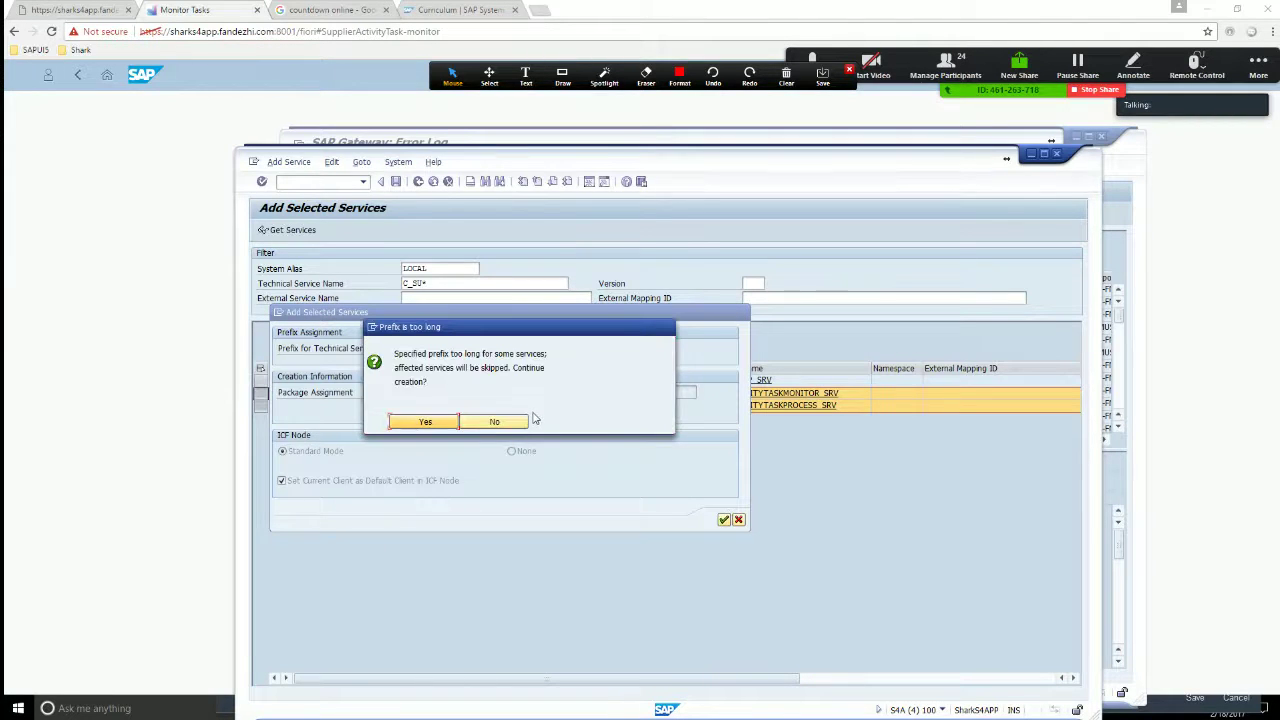
pyautogui.click(428, 422)
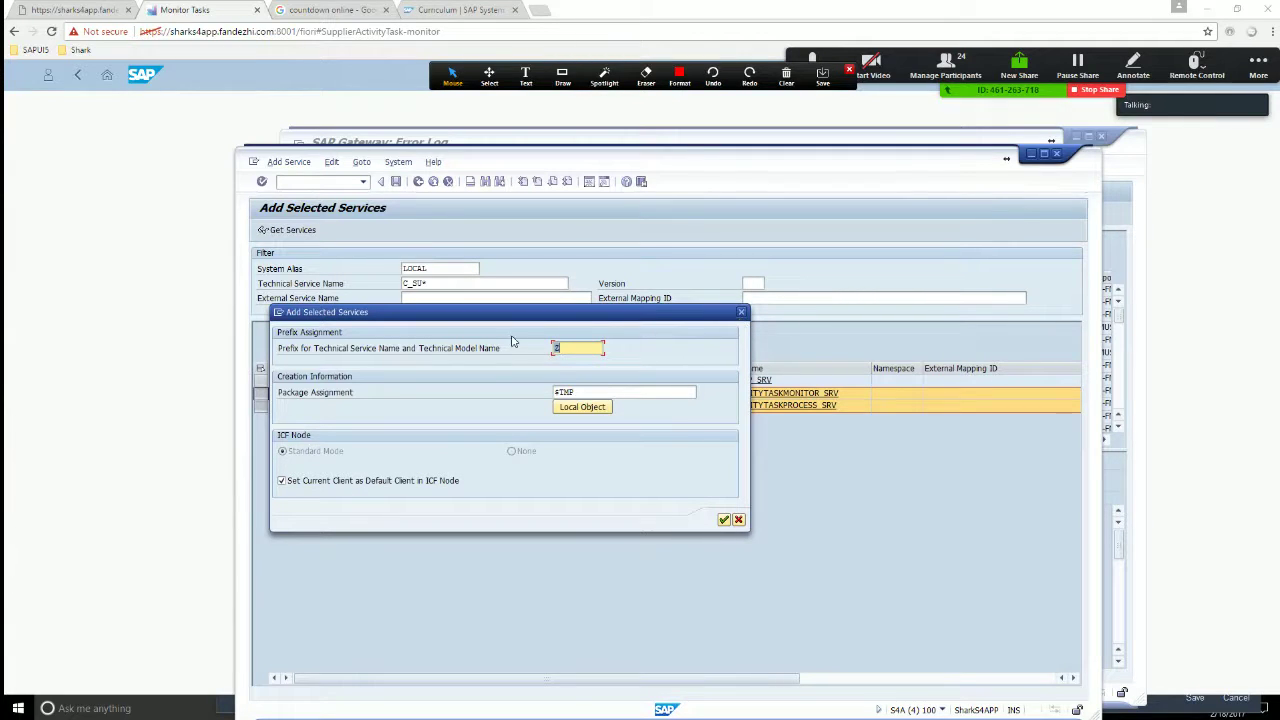
pyautogui.click(741, 313)
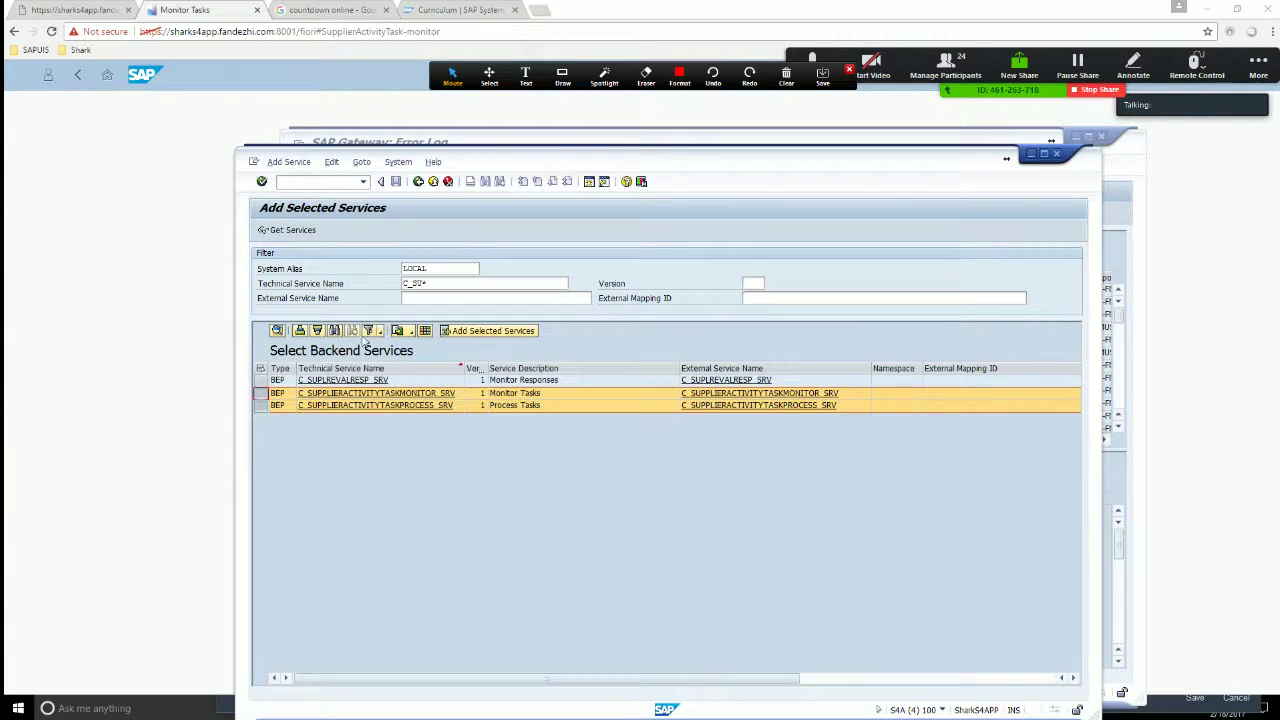
# Reload the C_SU* list and register the Monitor Tasks supplier service as a local object
pyautogui.click(448, 284)
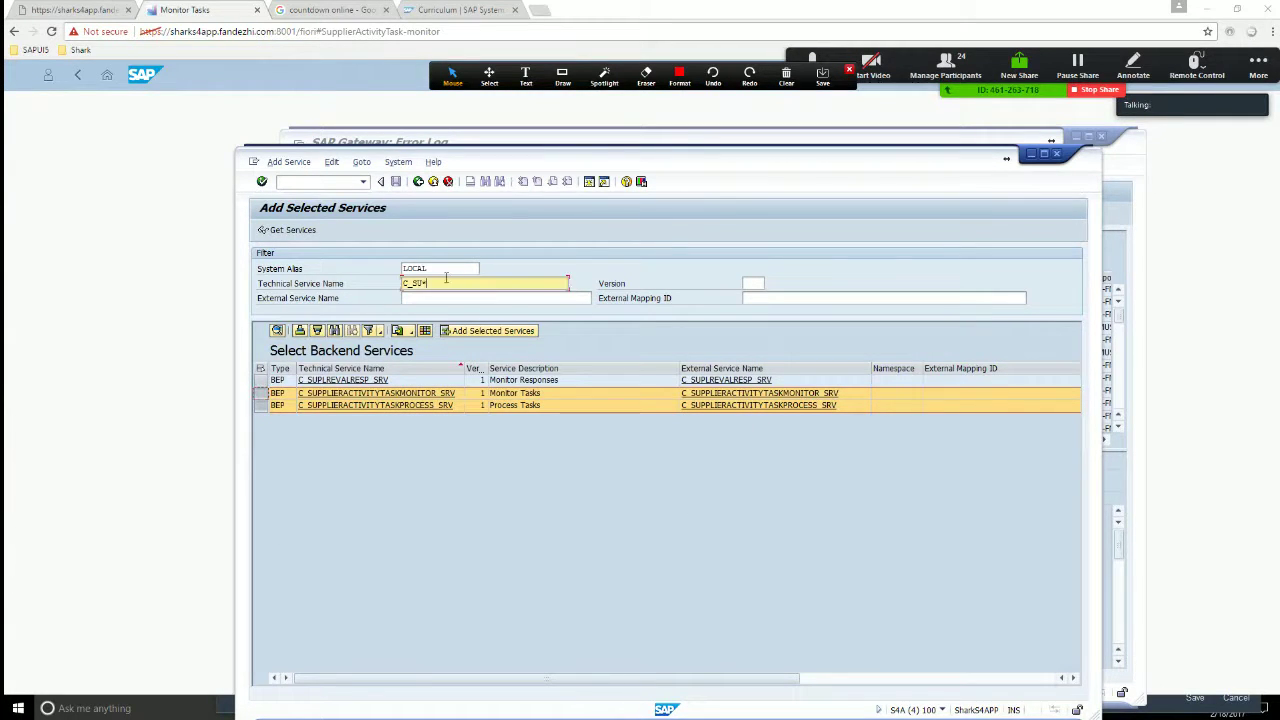
pyautogui.press('Return')
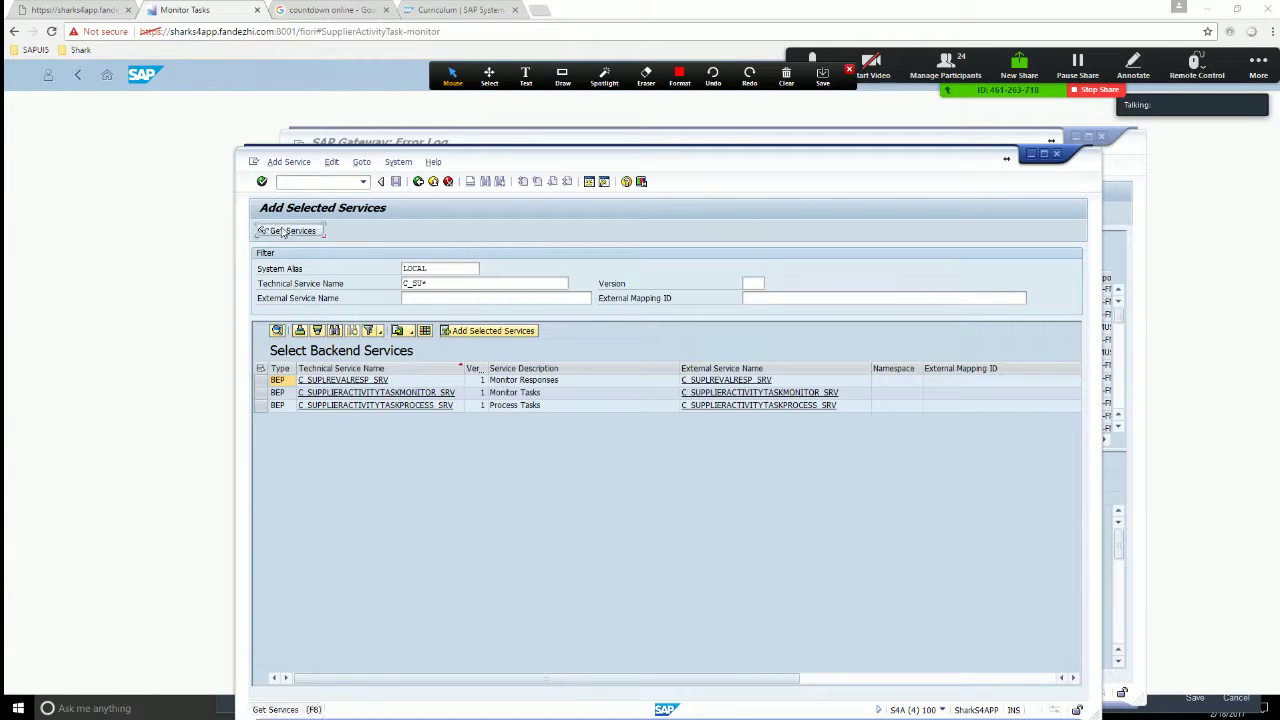
pyautogui.click(262, 392)
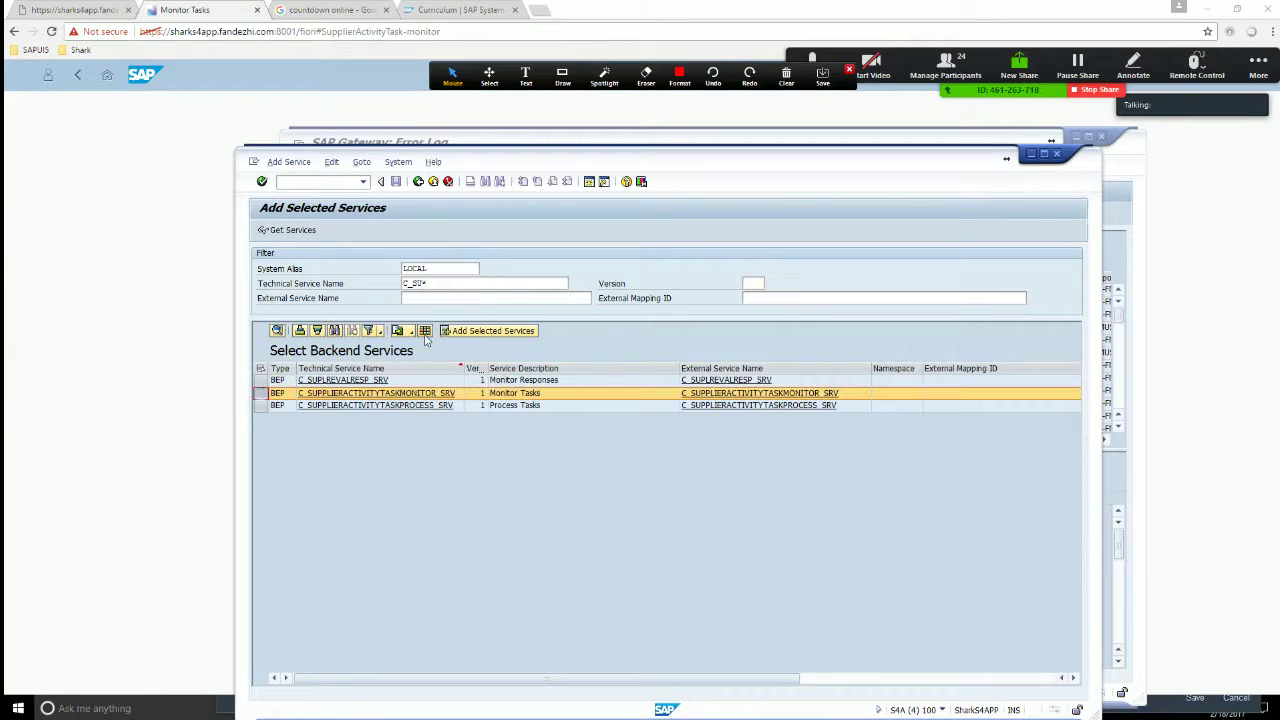
pyautogui.click(492, 330)
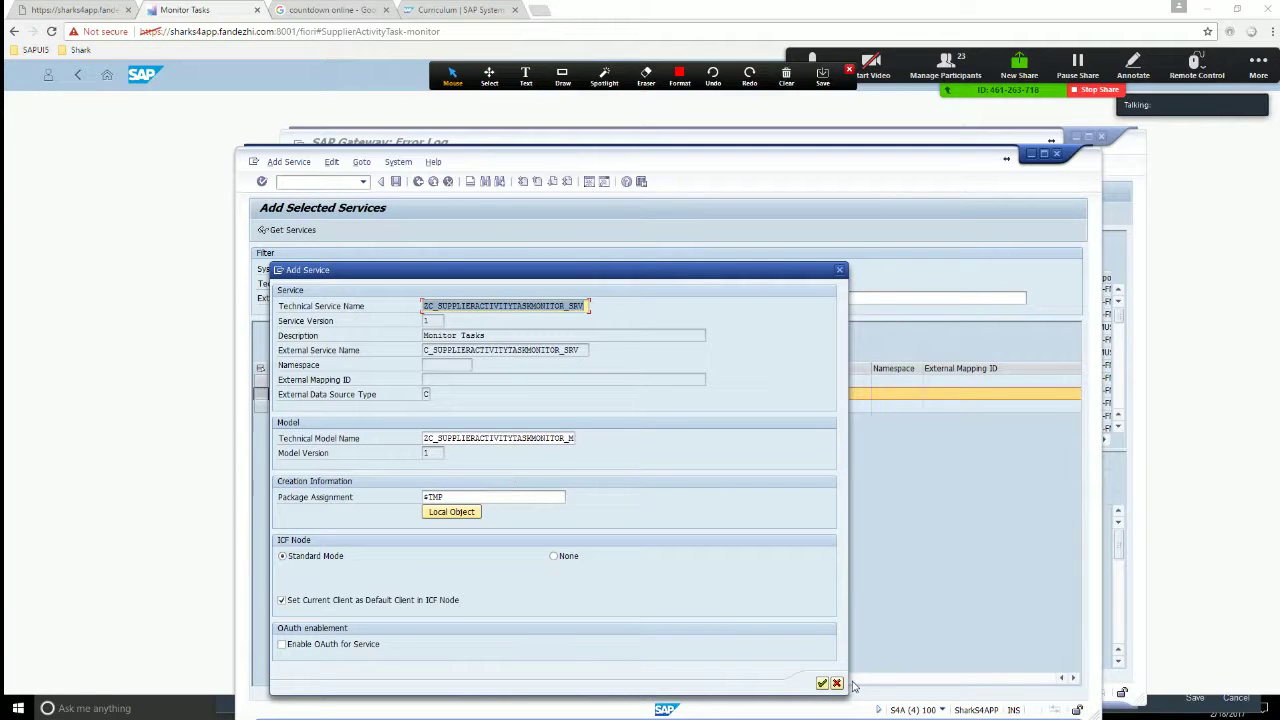
pyautogui.click(821, 684)
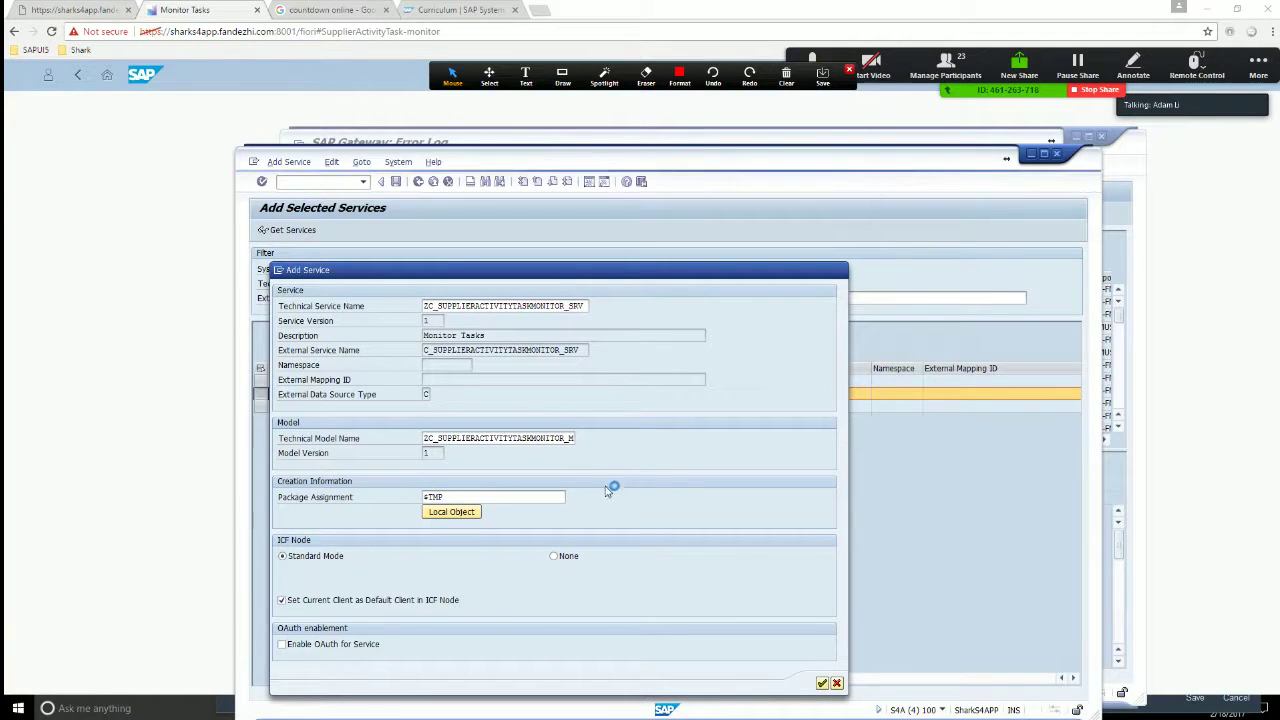
pyautogui.click(557, 540)
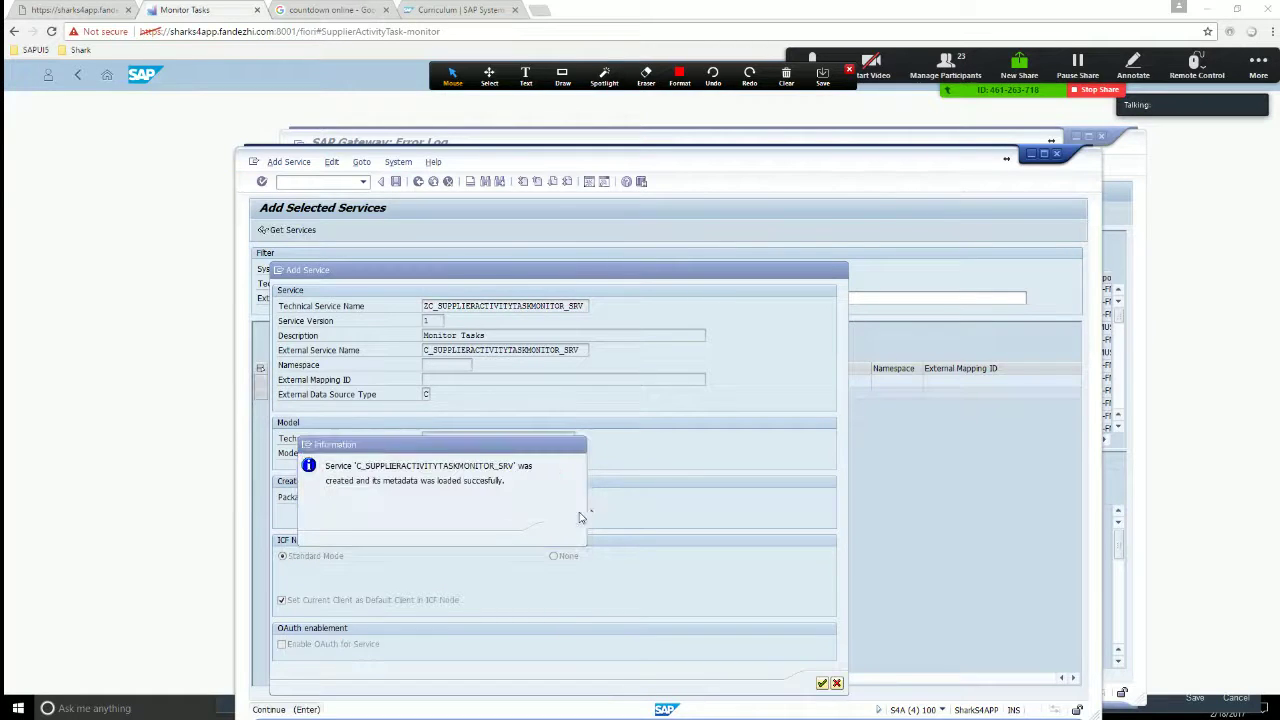
# Register C_SUPPLIERACTIVITYTASKPROCESS_SRV as ZC_SUPPLIERACTIVITYTASKPROCESS_SRV in $TMP, then return to the catalog
pyautogui.click(262, 392)
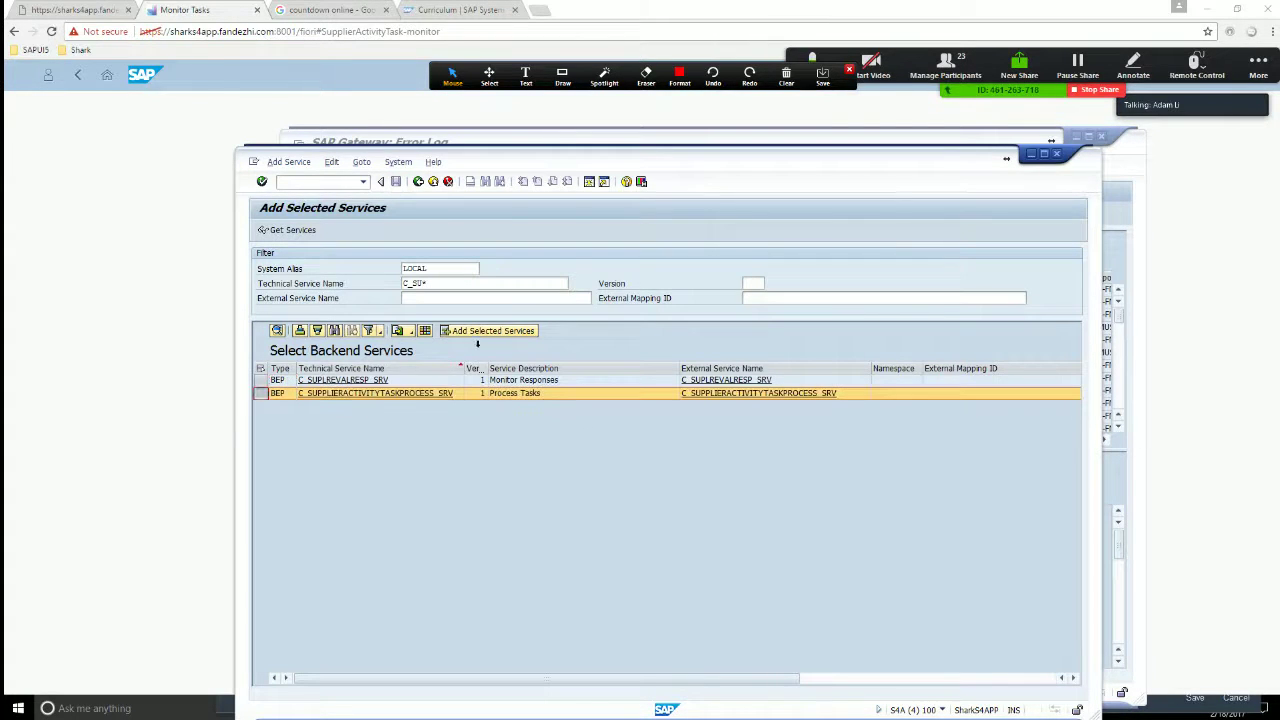
pyautogui.click(488, 331)
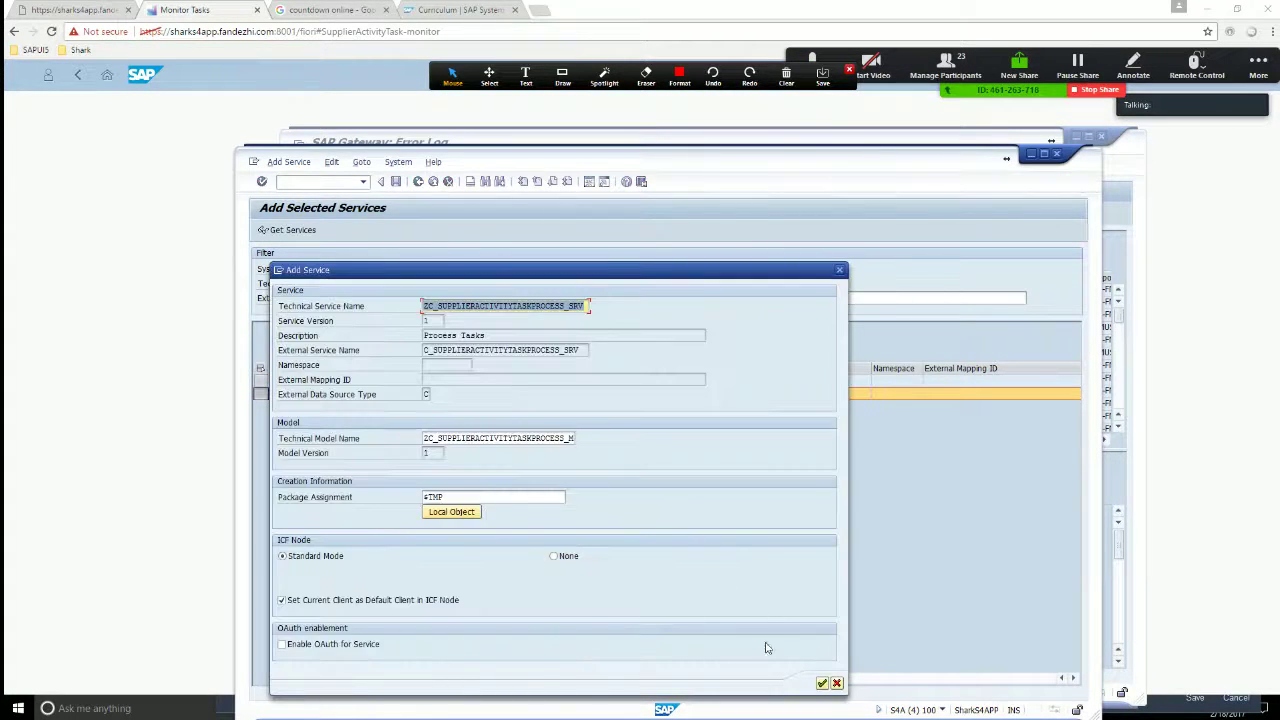
pyautogui.click(824, 683)
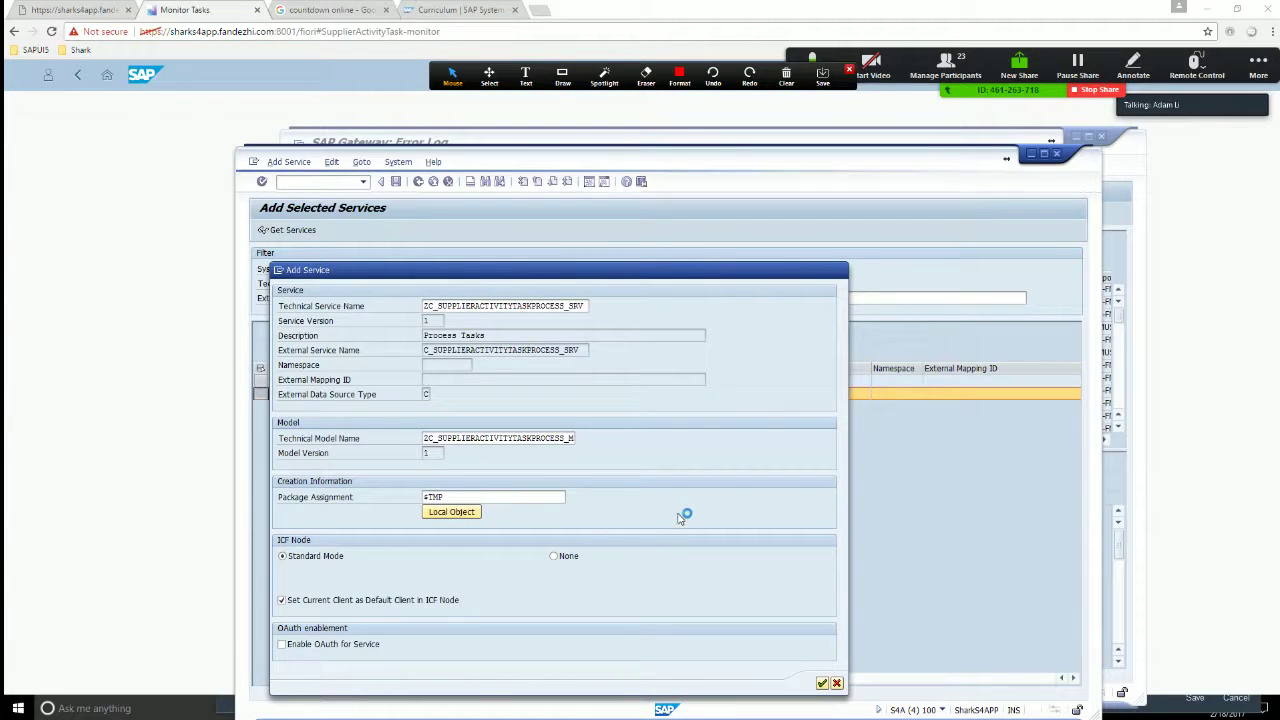
pyautogui.click(566, 534)
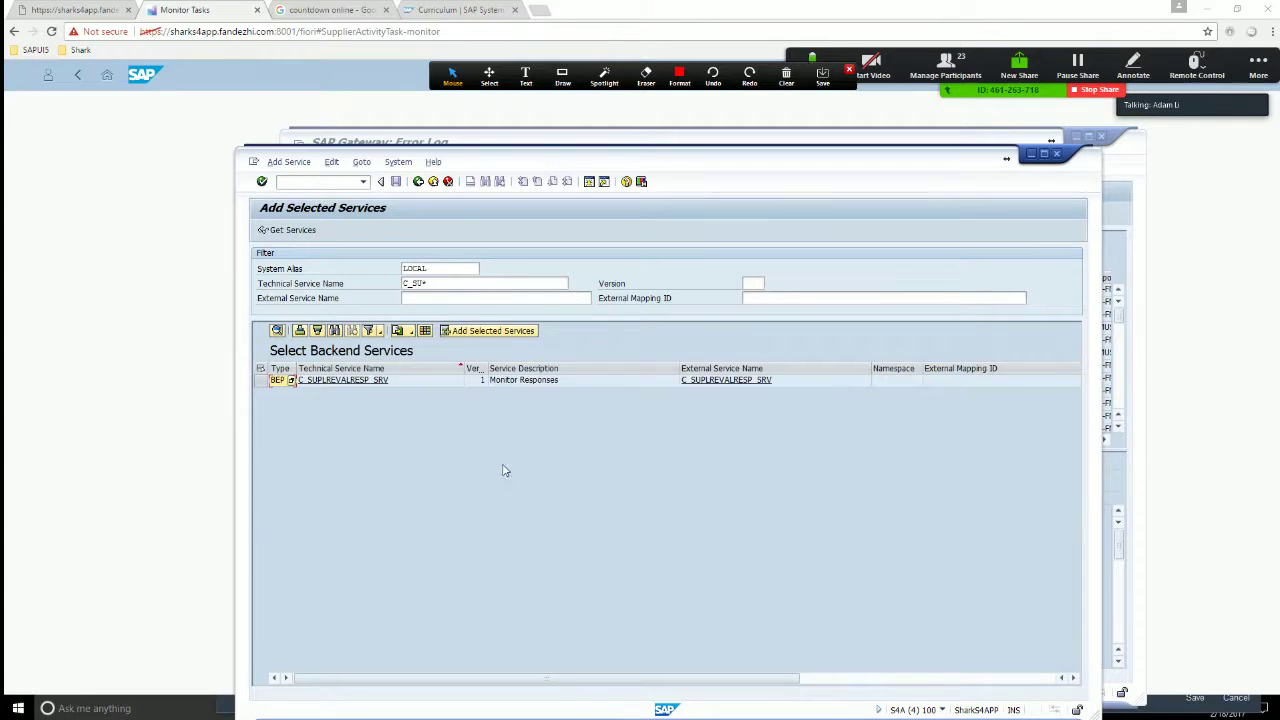
pyautogui.click(420, 181)
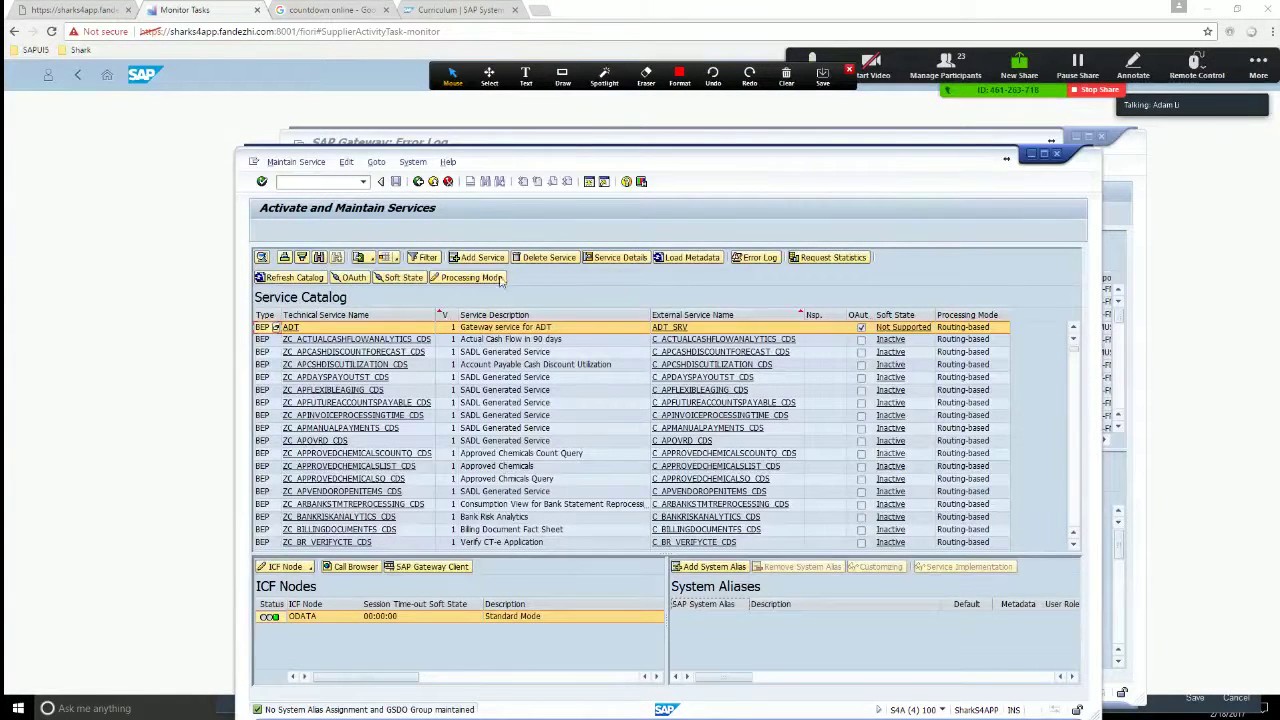
# Search the service catalog for C_SUPPLI and select the Process Tasks supplier activity service
pyautogui.click(318, 257)
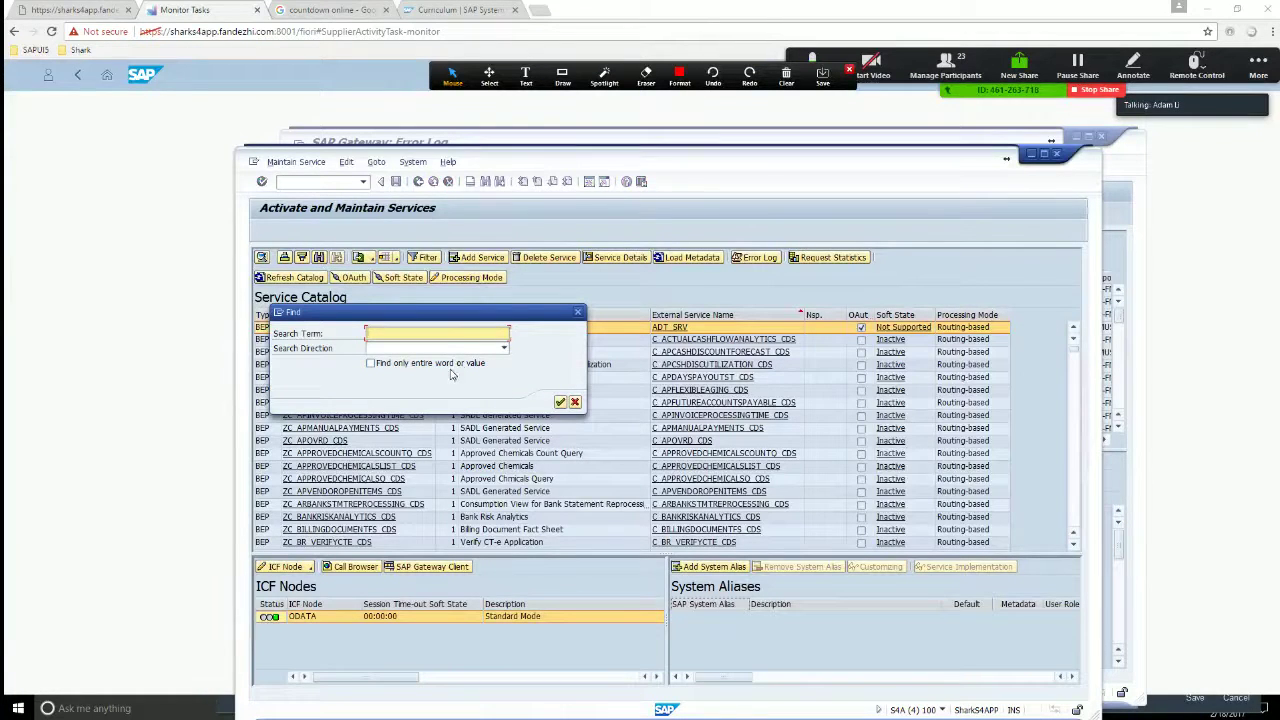
pyautogui.write('SAP_PRC_BC_PURCH_ANALYTICS')
pyautogui.moveTo(490, 333); pyautogui.dragTo(337, 315)
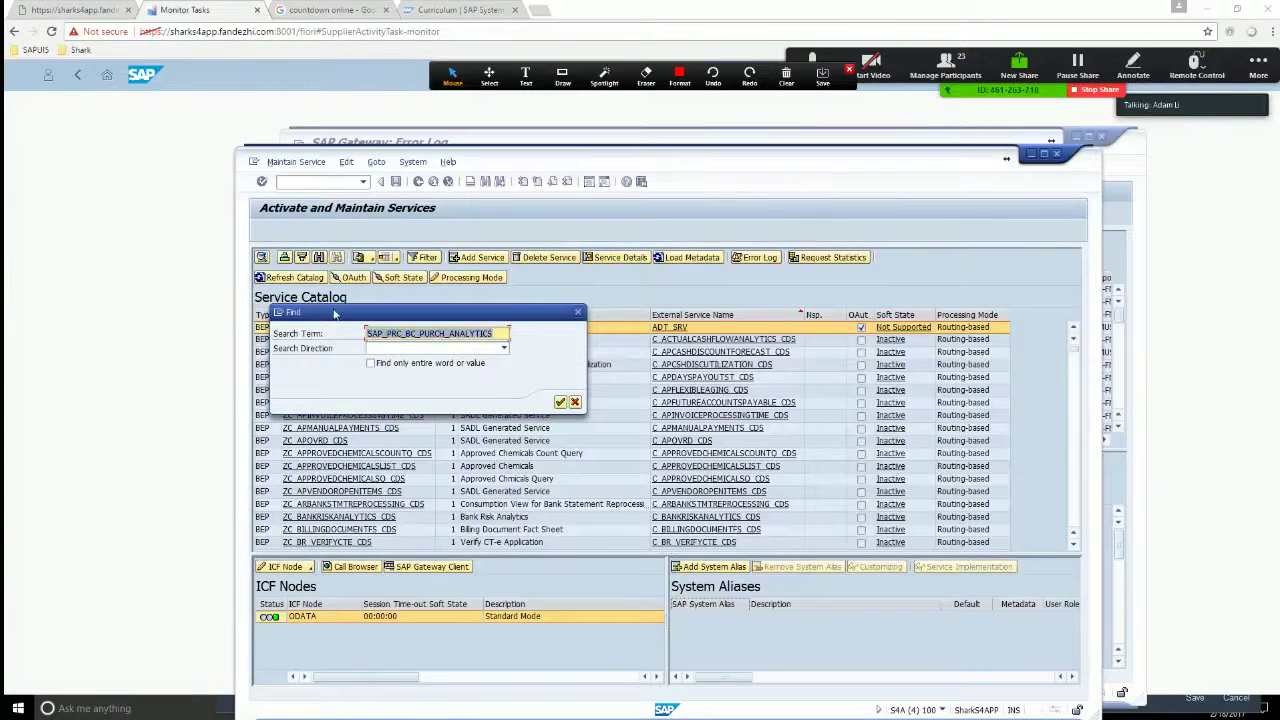
pyautogui.press('BackSpace')
pyautogui.hotkey('alt', 'Tab')
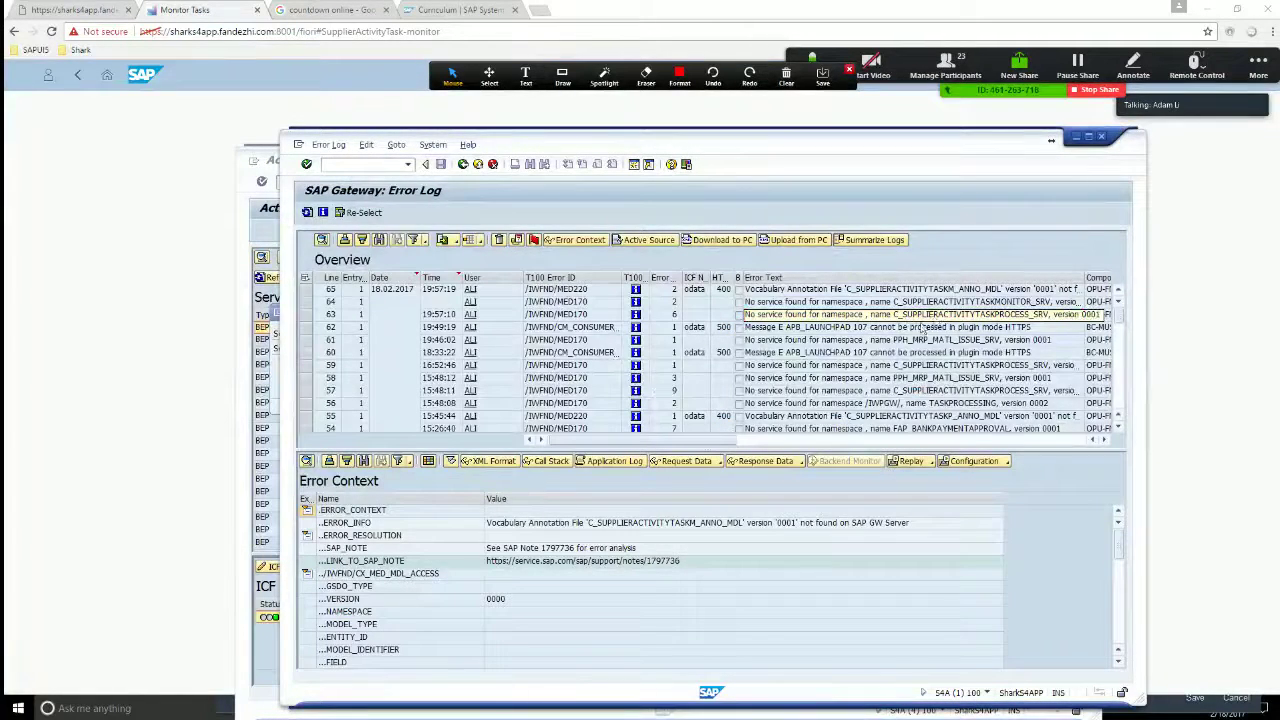
pyautogui.hotkey('alt', 'Tab')
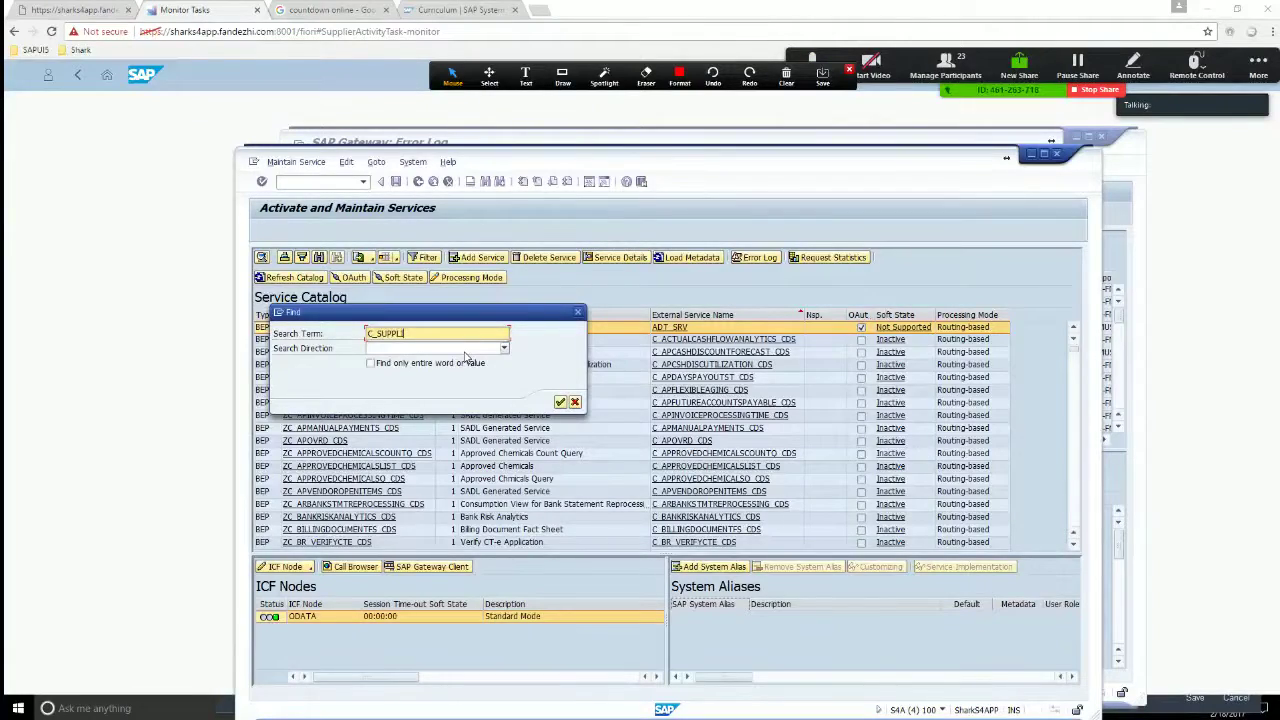
pyautogui.press('Return')
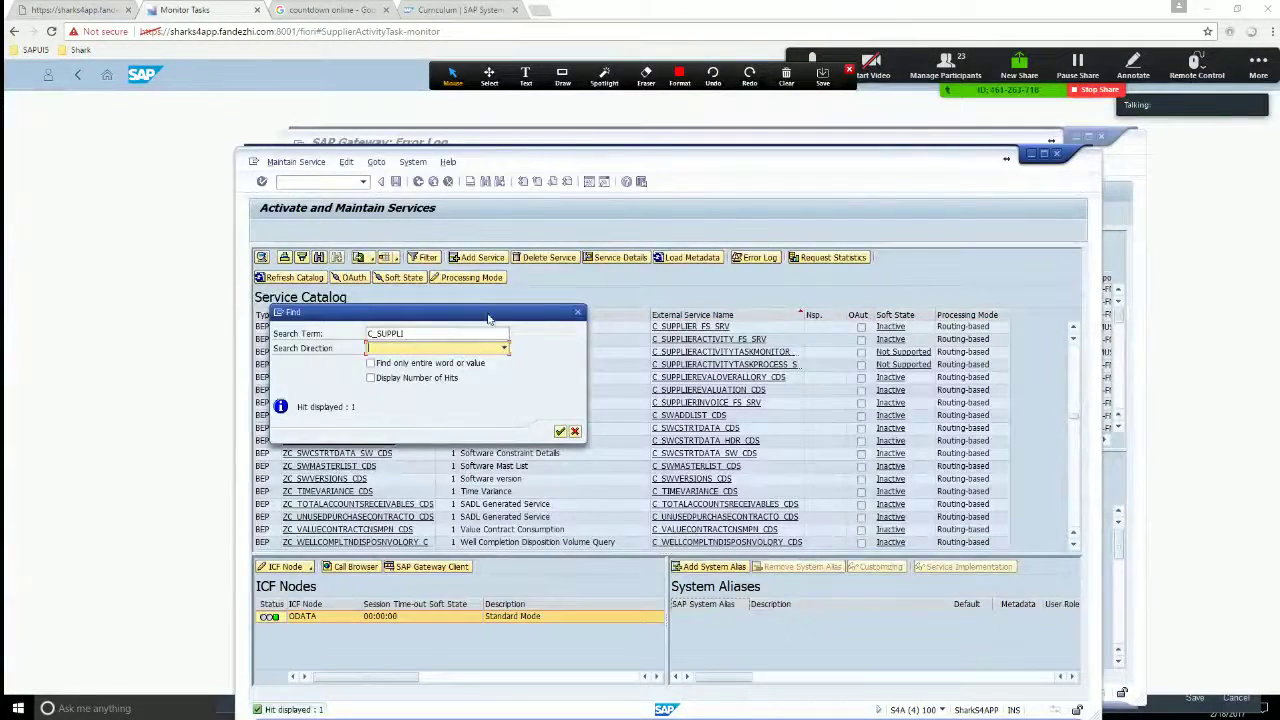
pyautogui.moveTo(489, 318); pyautogui.dragTo(586, 171)
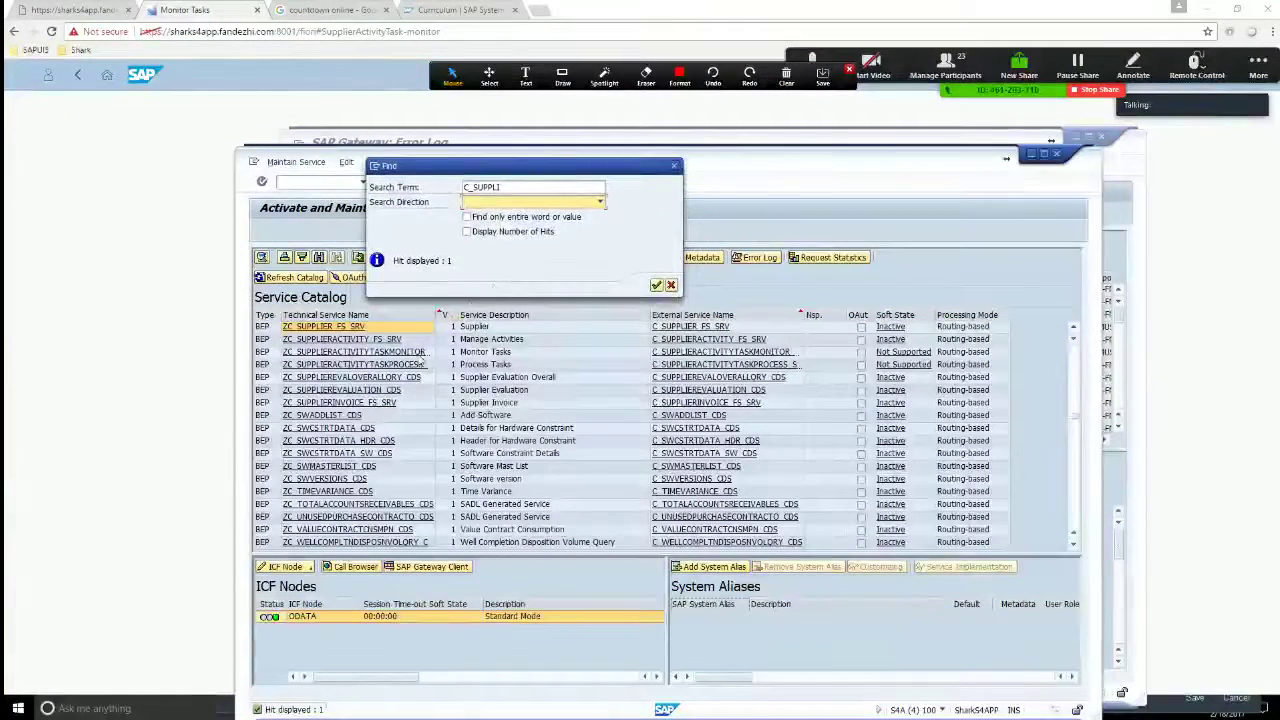
pyautogui.press('Escape')
pyautogui.click(400, 368)
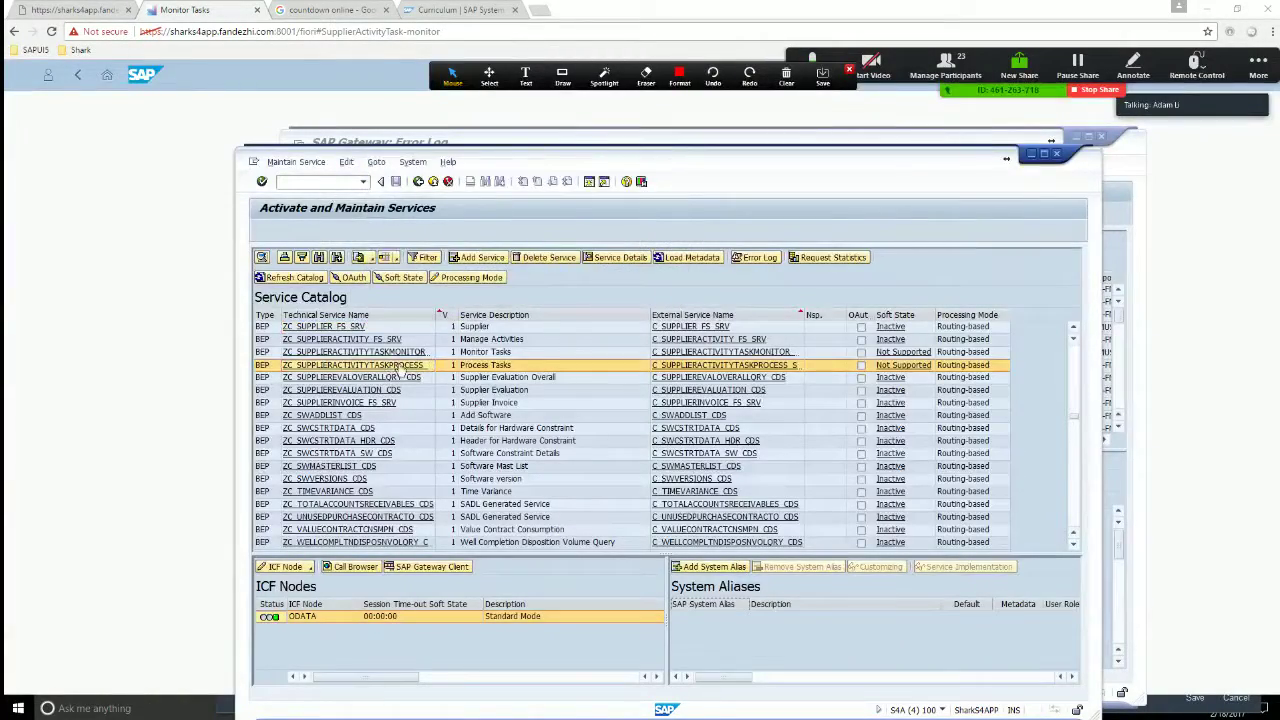
# Open the ICF node configuration (SICF) for c_supplieractivitytaskprocess_srv
pyautogui.moveTo(649, 160); pyautogui.dragTo(529, 60)
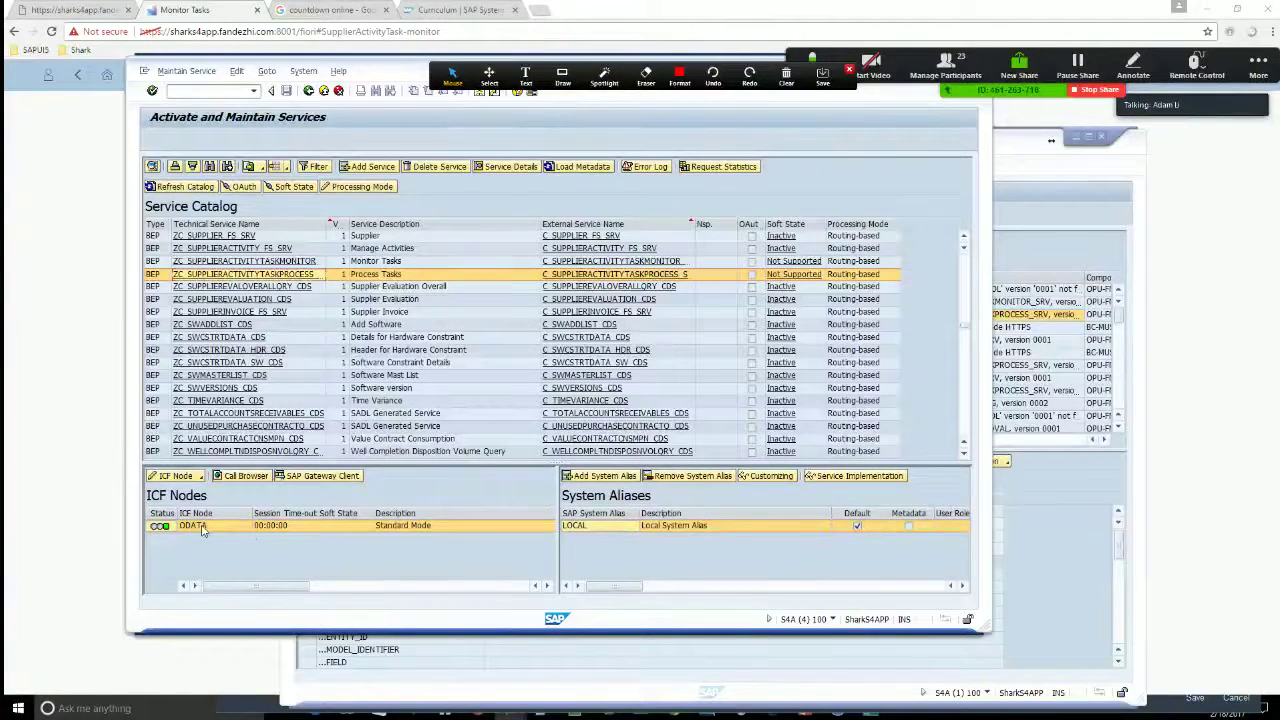
pyautogui.click(187, 478)
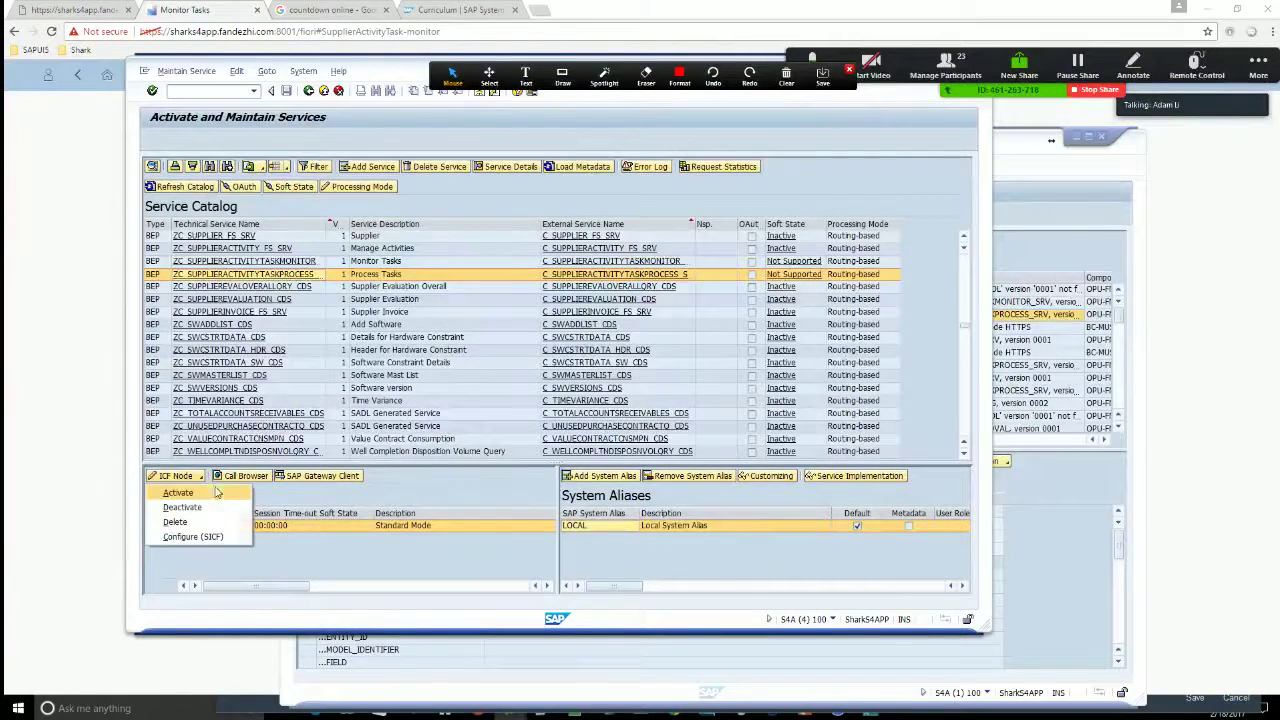
pyautogui.click(208, 540)
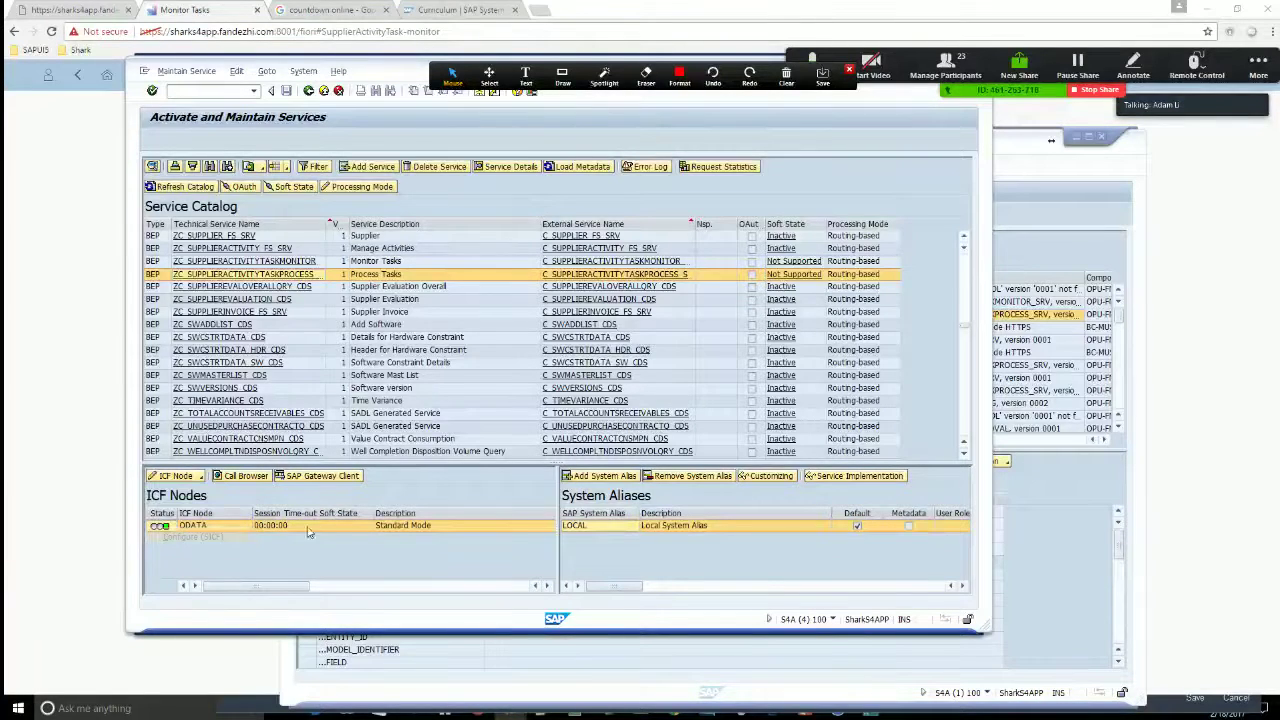
pyautogui.click(262, 358)
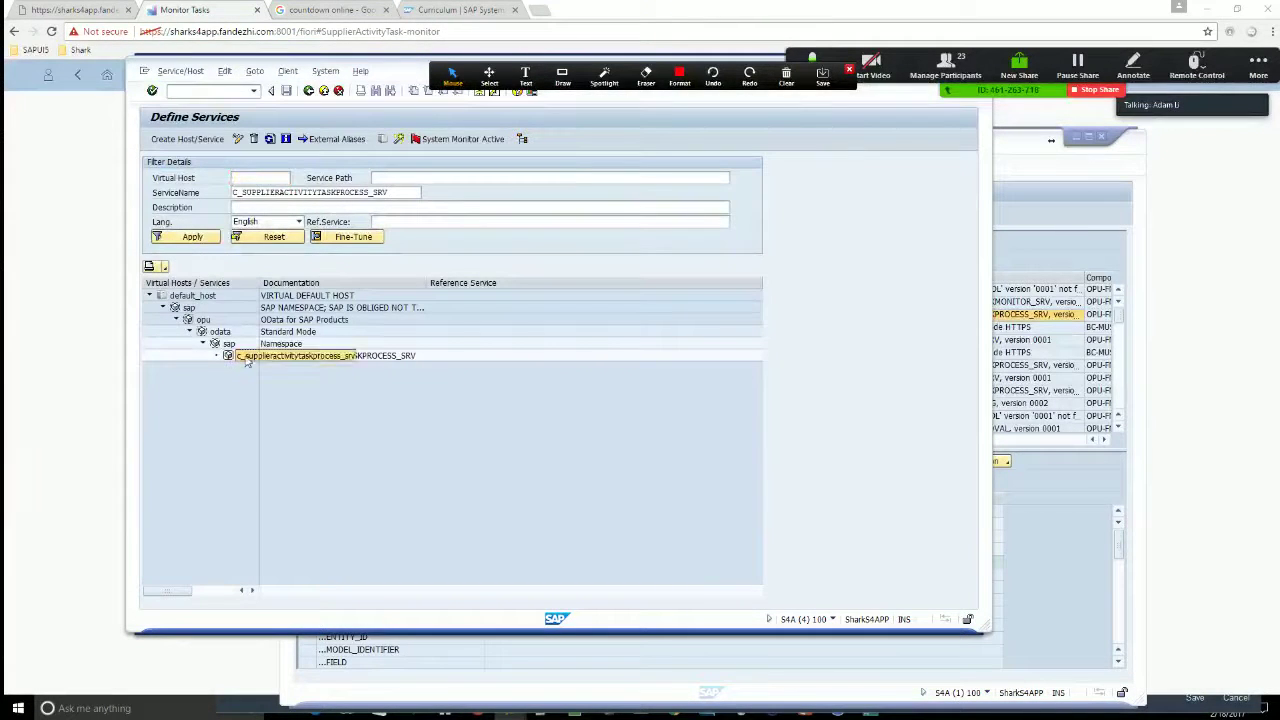
pyautogui.moveTo(259, 283); pyautogui.dragTo(378, 300)
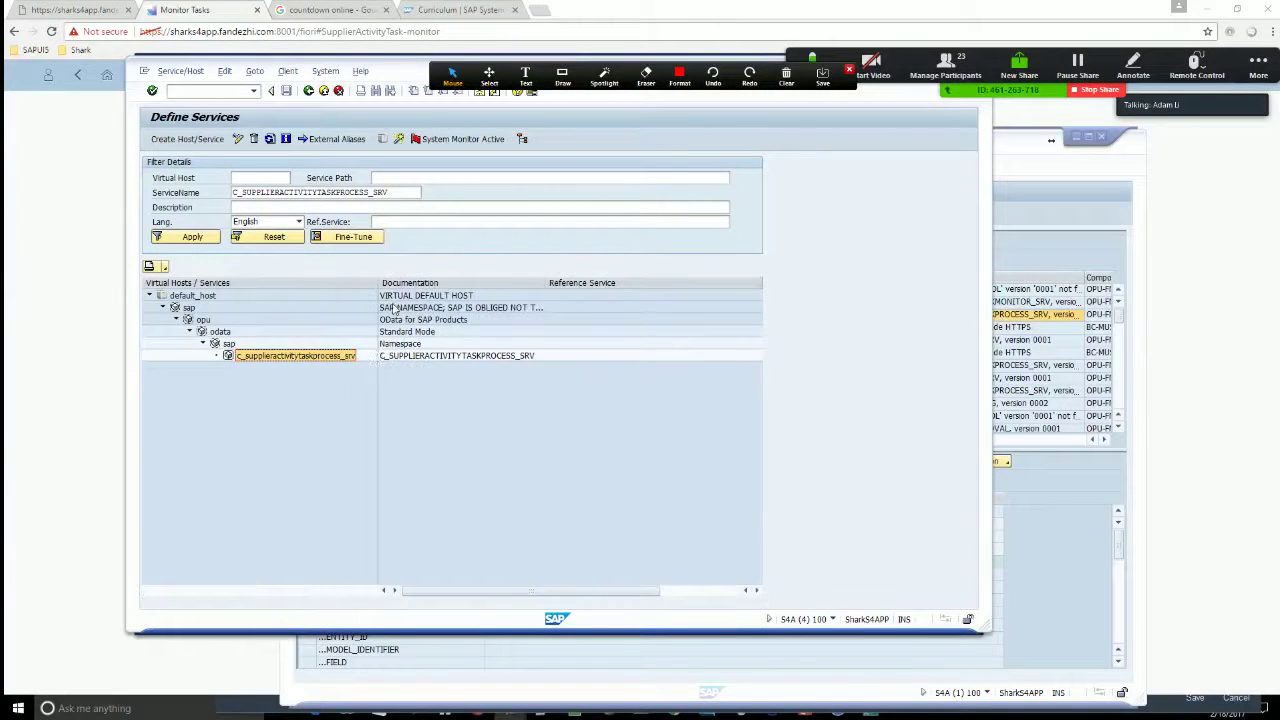
# Check the node's Activate Service action, then switch back to the Monitor Tasks browser window
pyautogui.rightClick(248, 360)
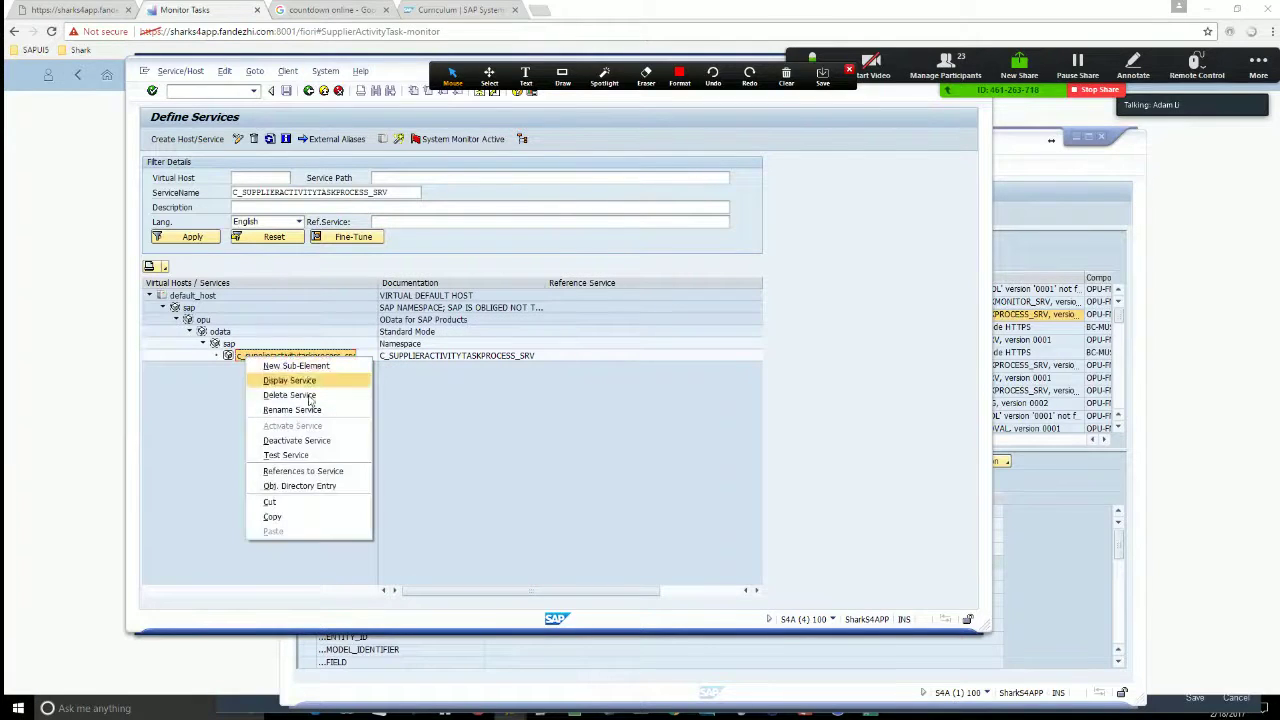
pyautogui.click(225, 420)
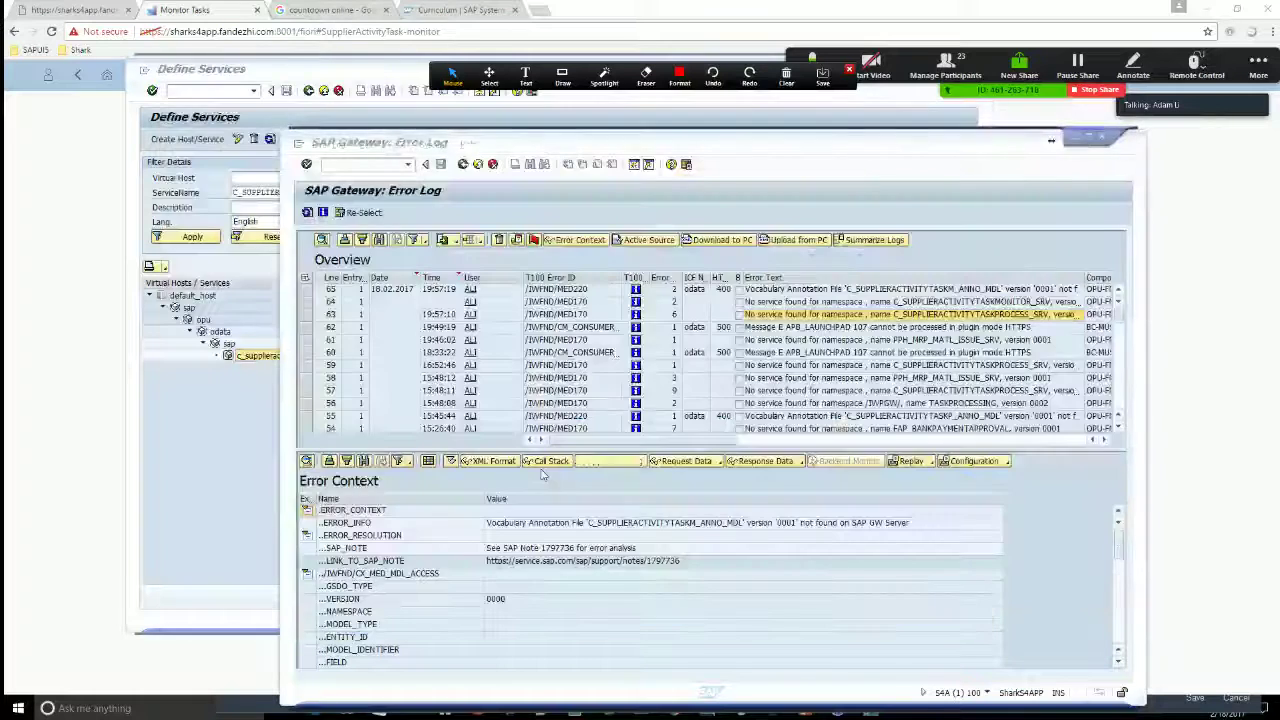
pyautogui.click(287, 357)
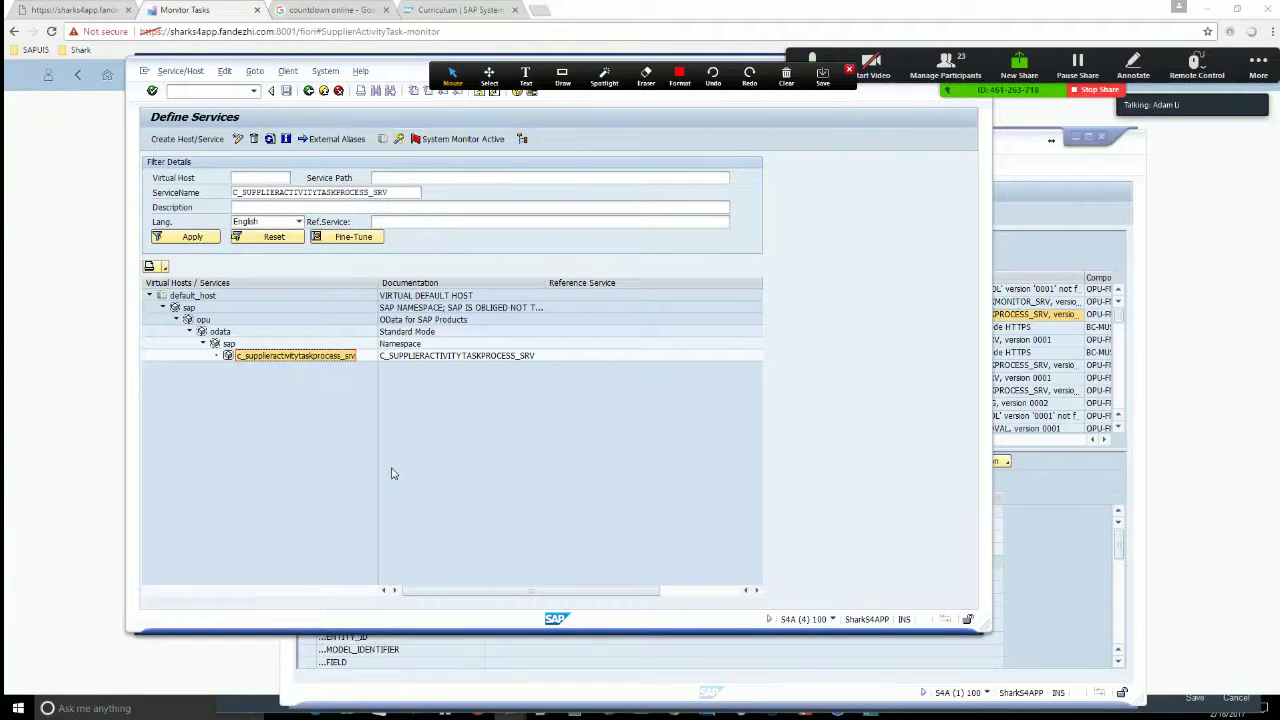
pyautogui.hotkey('alt', 'Tab')
pyautogui.press('Tab')
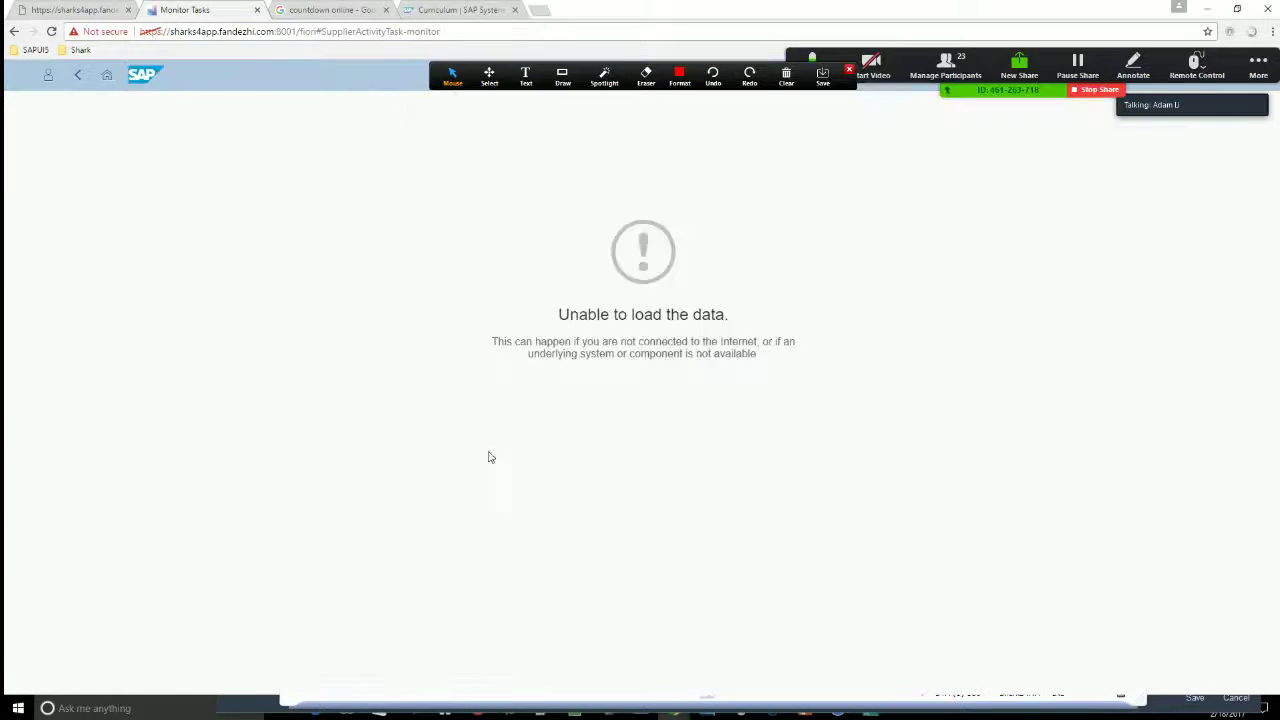
# Reopen the Monitor Tasks tile to confirm it loads an empty Tasks (0) list, then return home
pyautogui.click(79, 76)
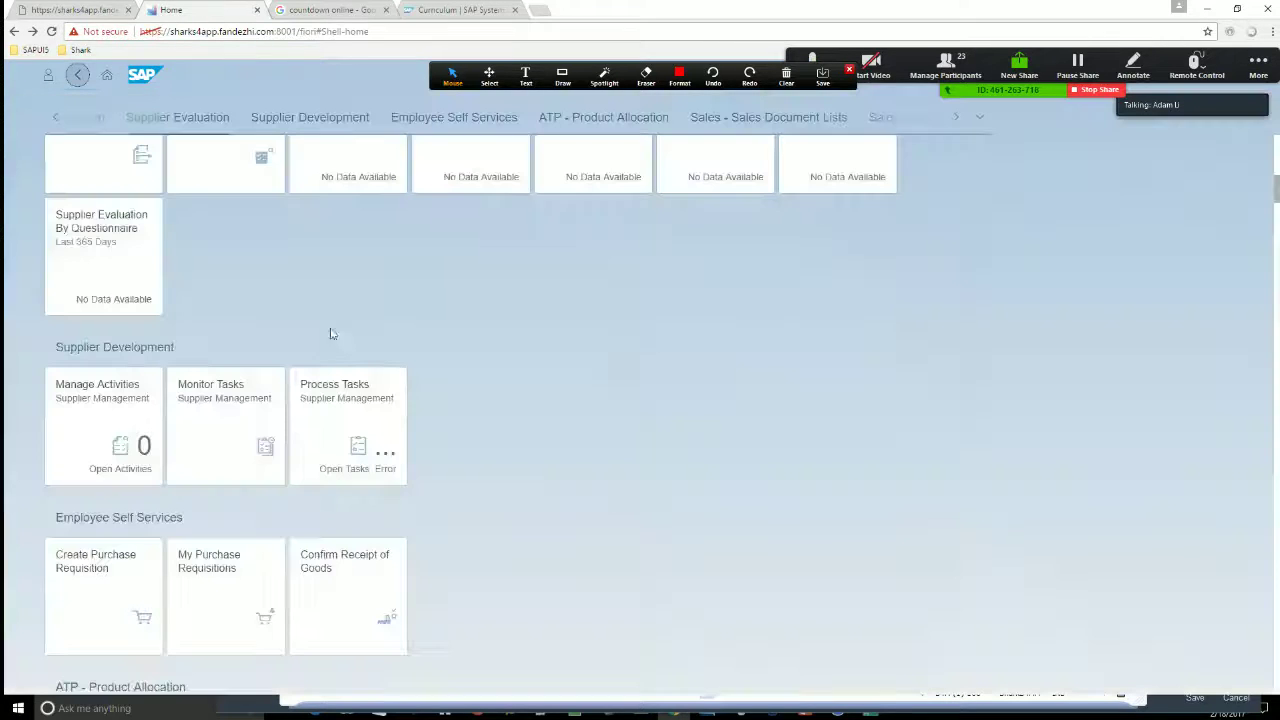
pyautogui.click(246, 480)
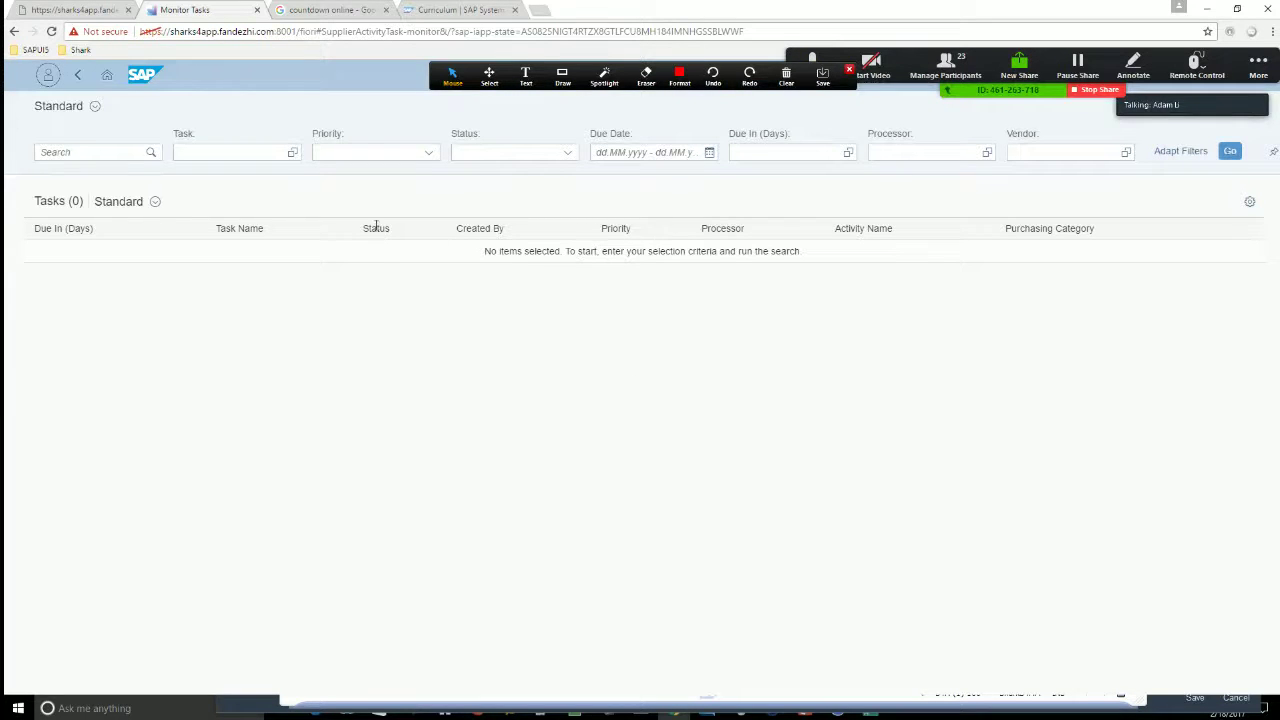
pyautogui.click(103, 77)
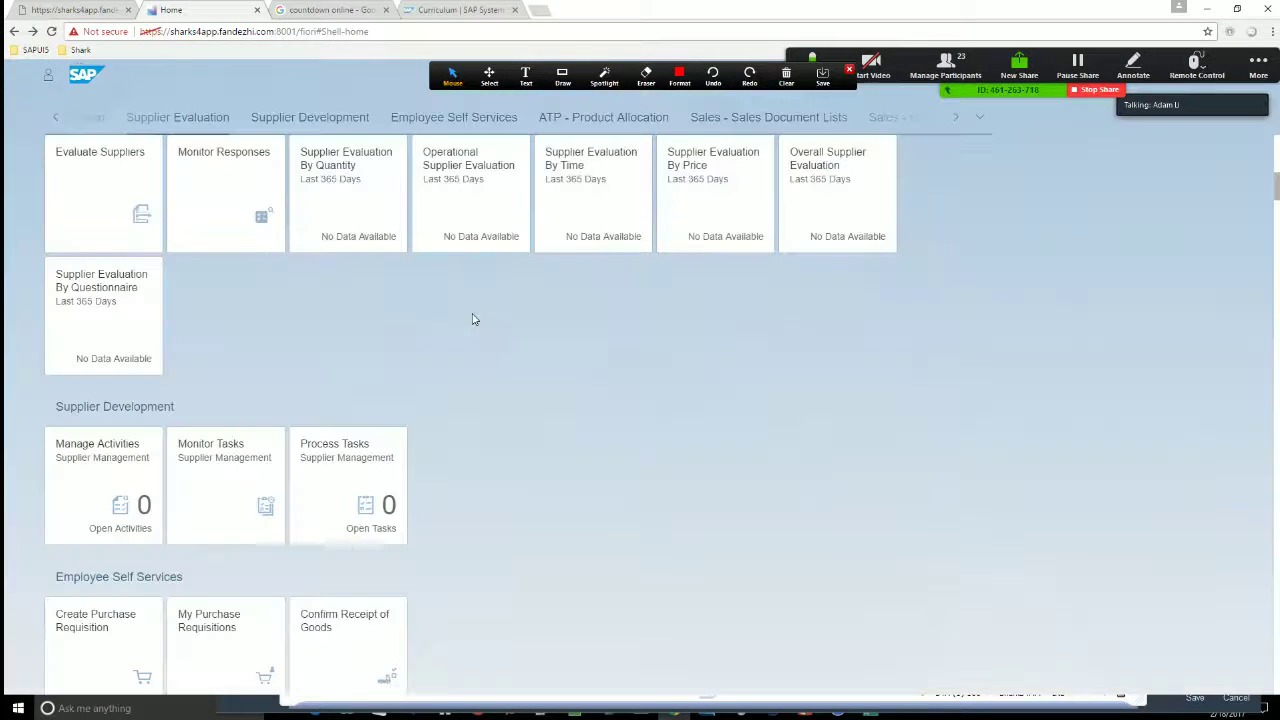
pyautogui.hotkey('alt', 'Tab')
pyautogui.hotkey('alt', 'Tab')
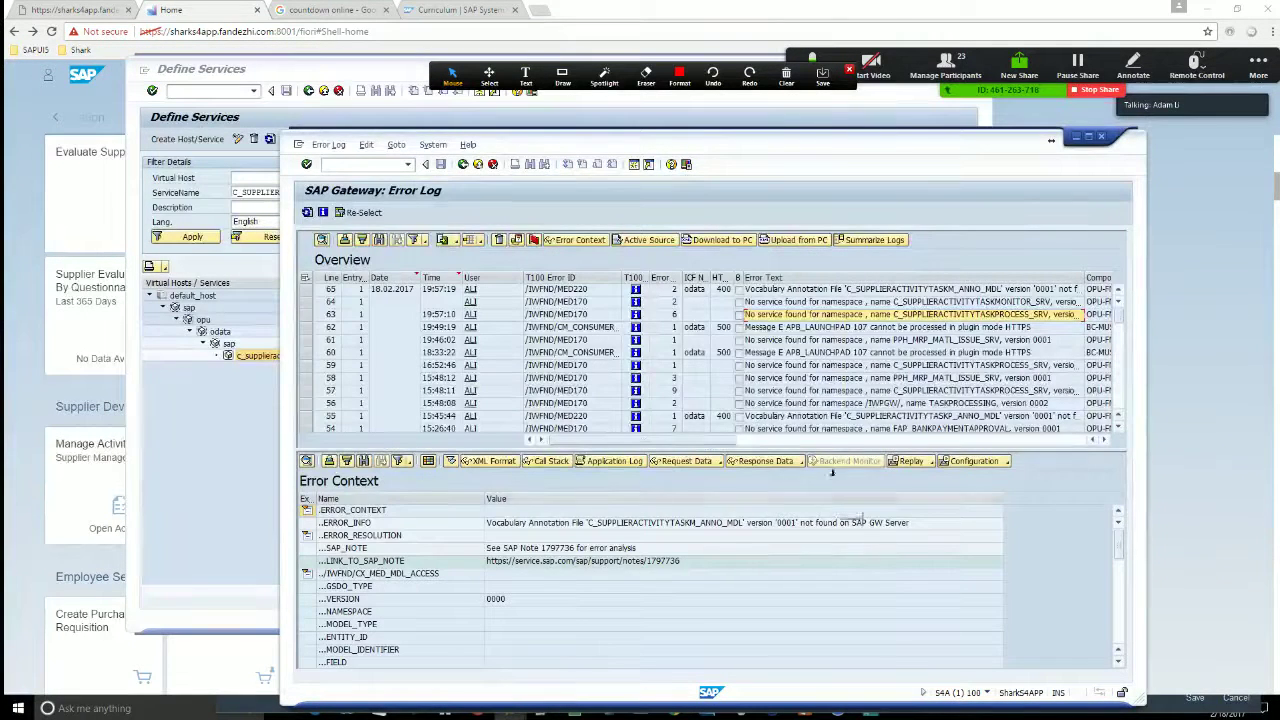
# Scroll through the launchpad tile groups from Purchasing Analytics down to Sales Document Lists
pyautogui.click(10, 390)
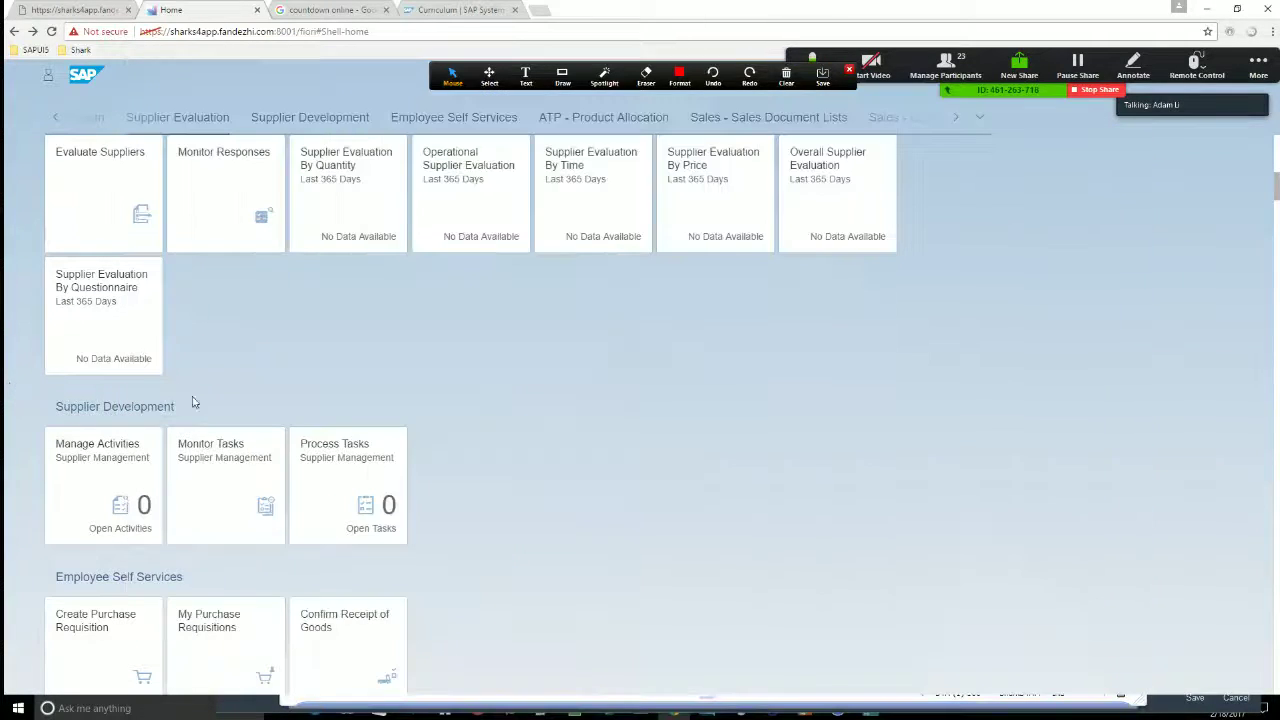
pyautogui.scroll(-2, 630, 508)
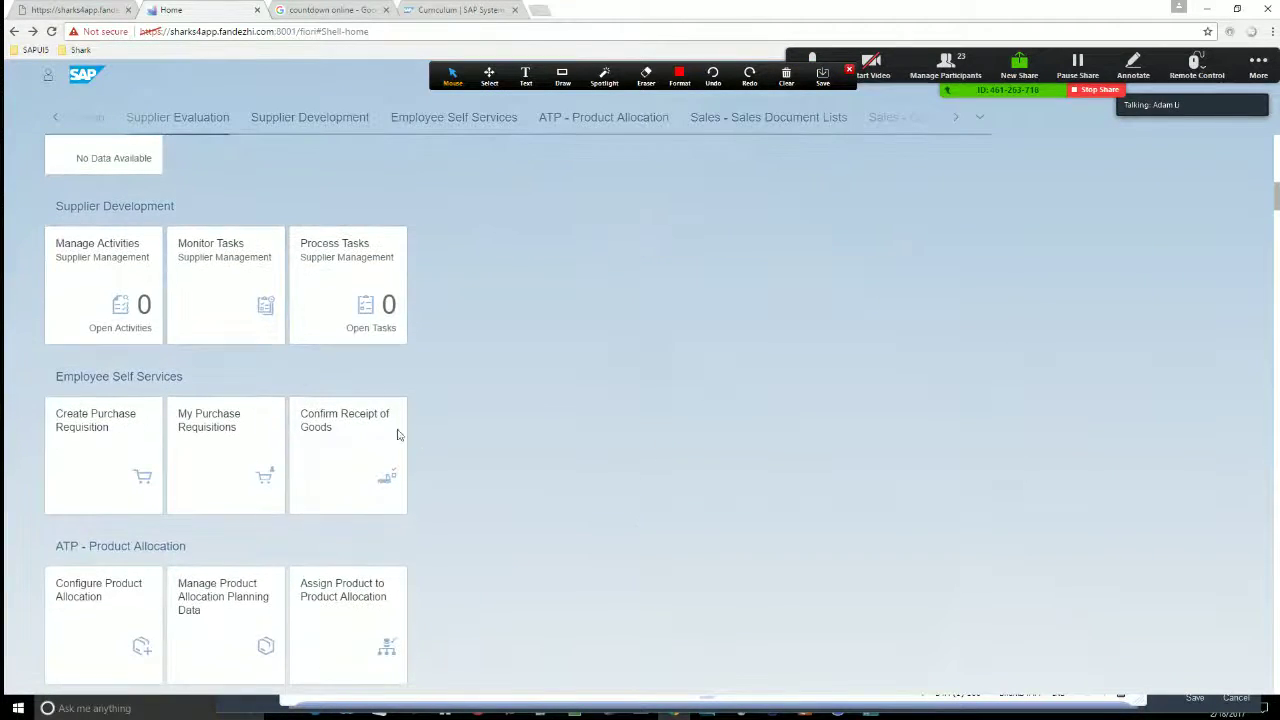
pyautogui.hotkey('alt', 'Tab')
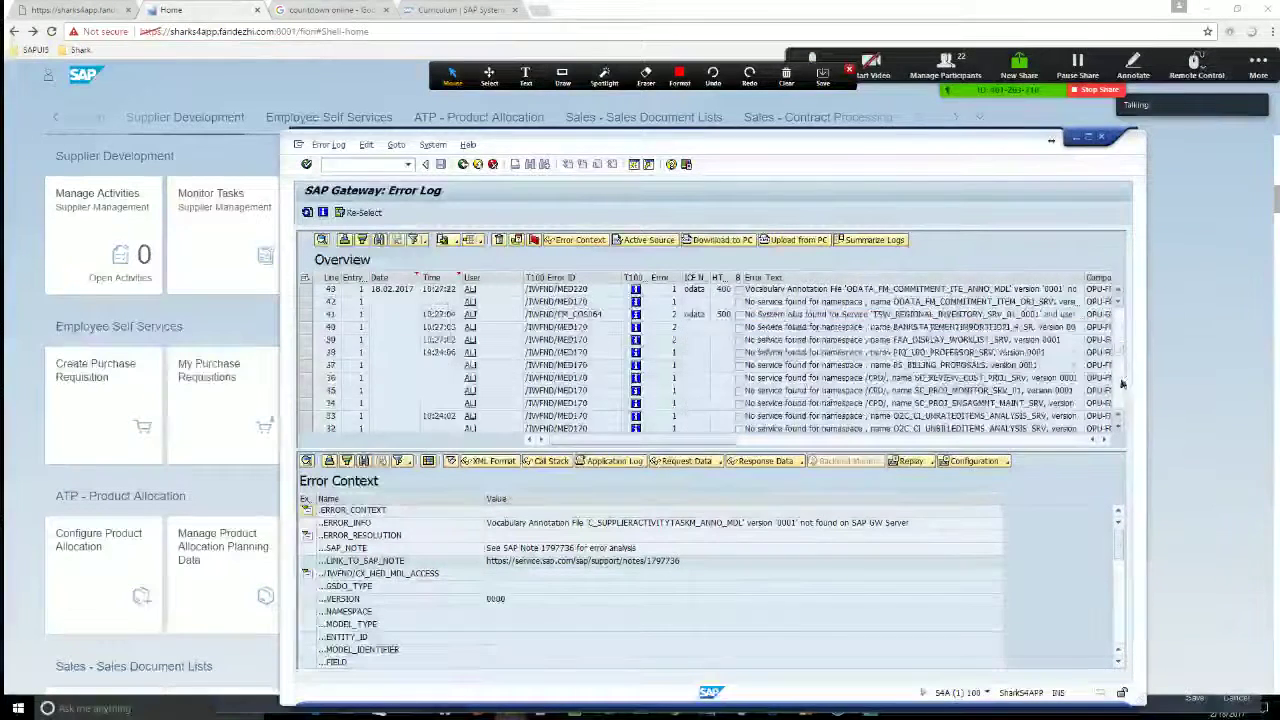
pyautogui.click(279, 287)
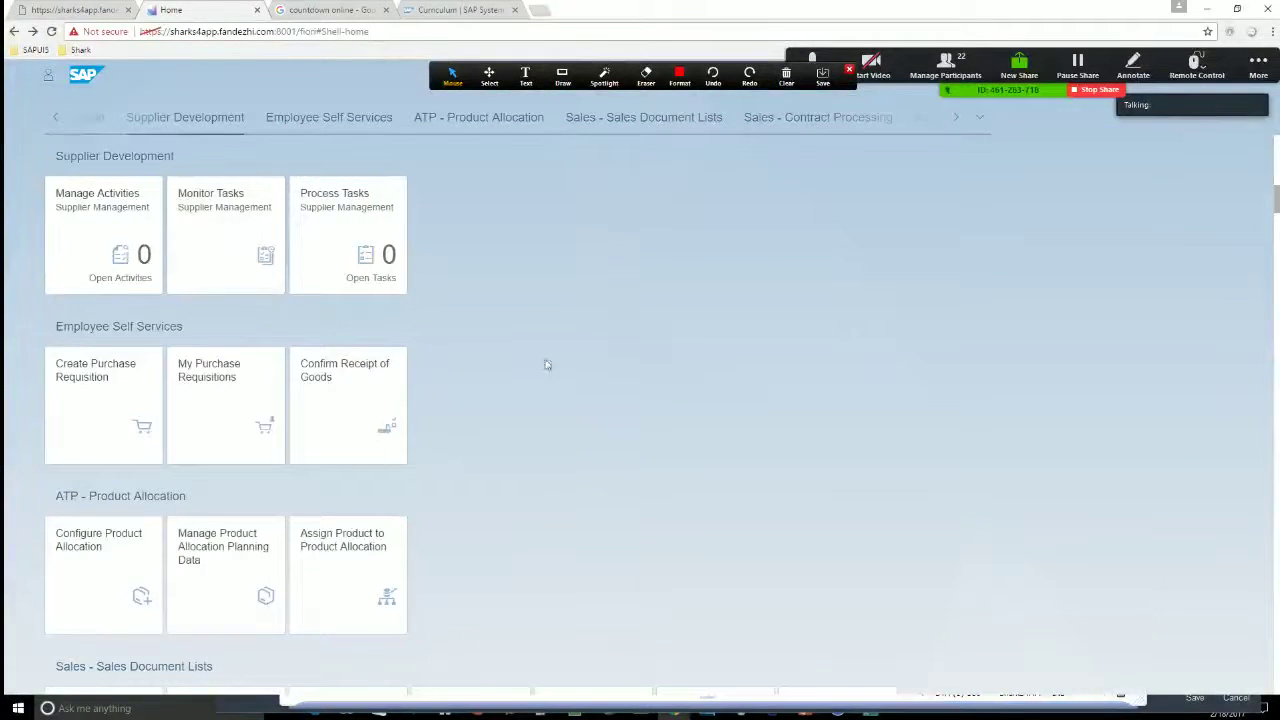
pyautogui.scroll(-2, 543, 471)
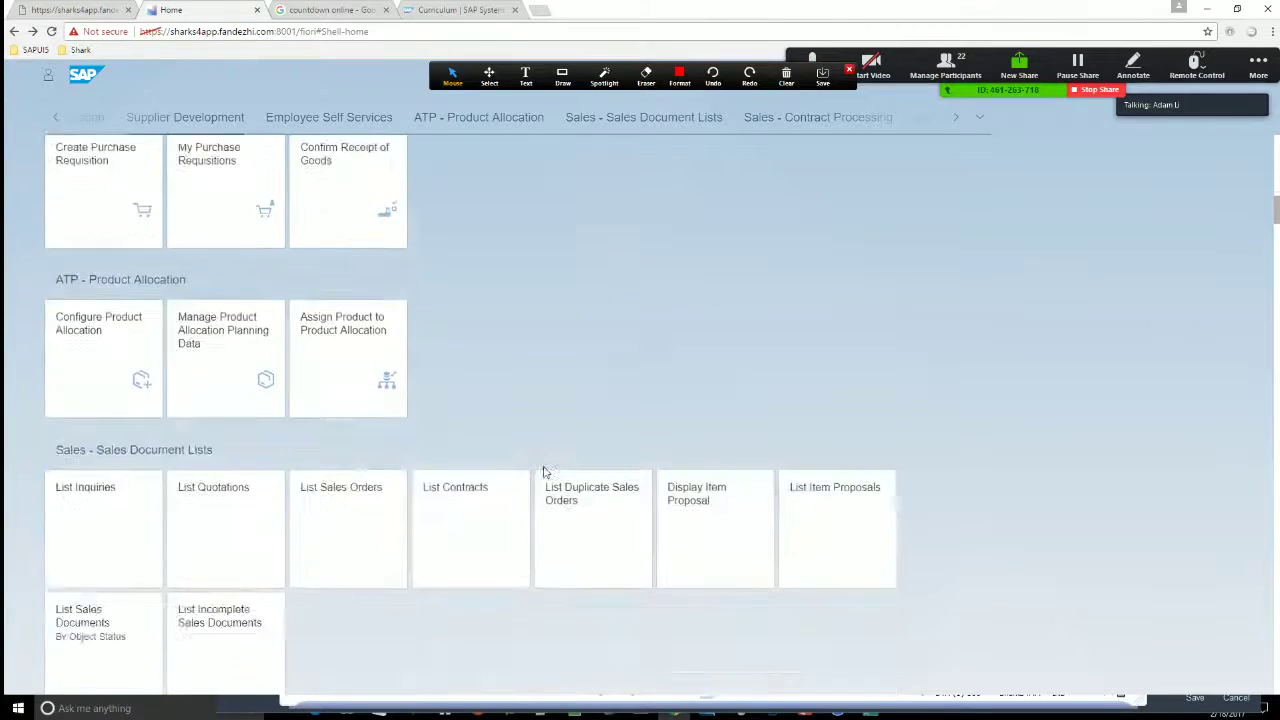
pyautogui.scroll(3, 837, 677)
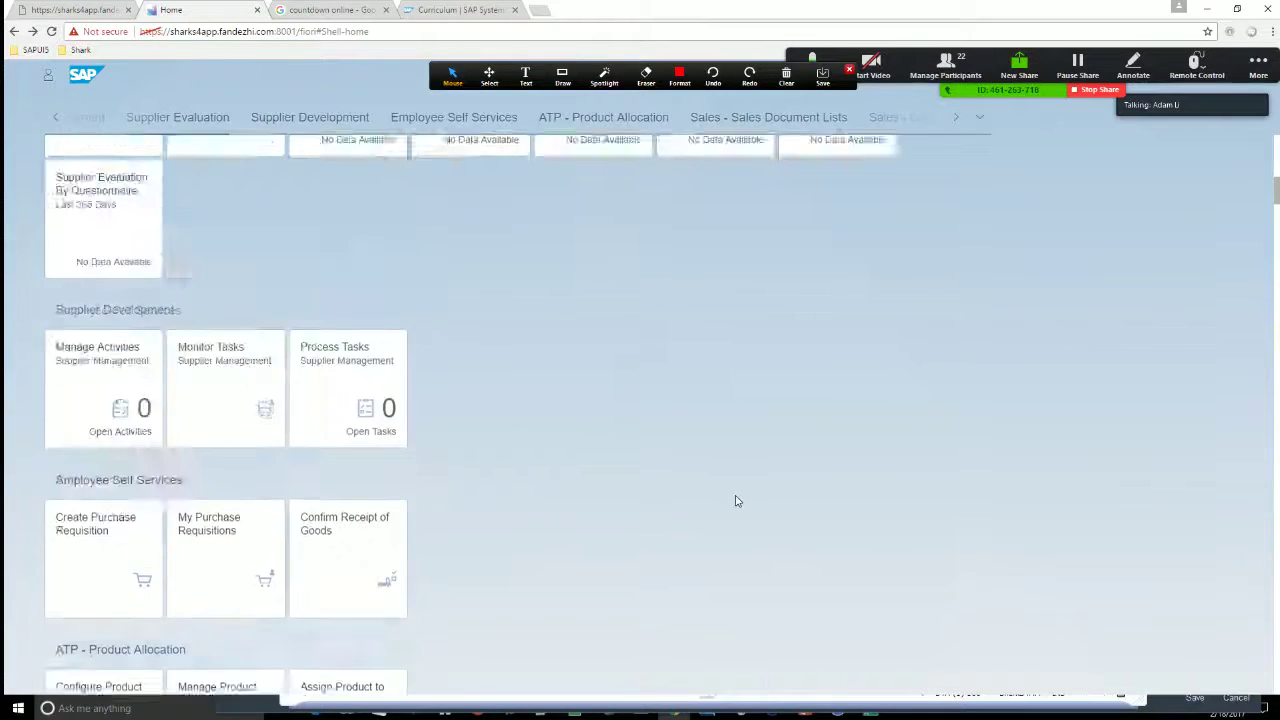
pyautogui.scroll(5, 726, 501)
pyautogui.scroll(5, 678, 492)
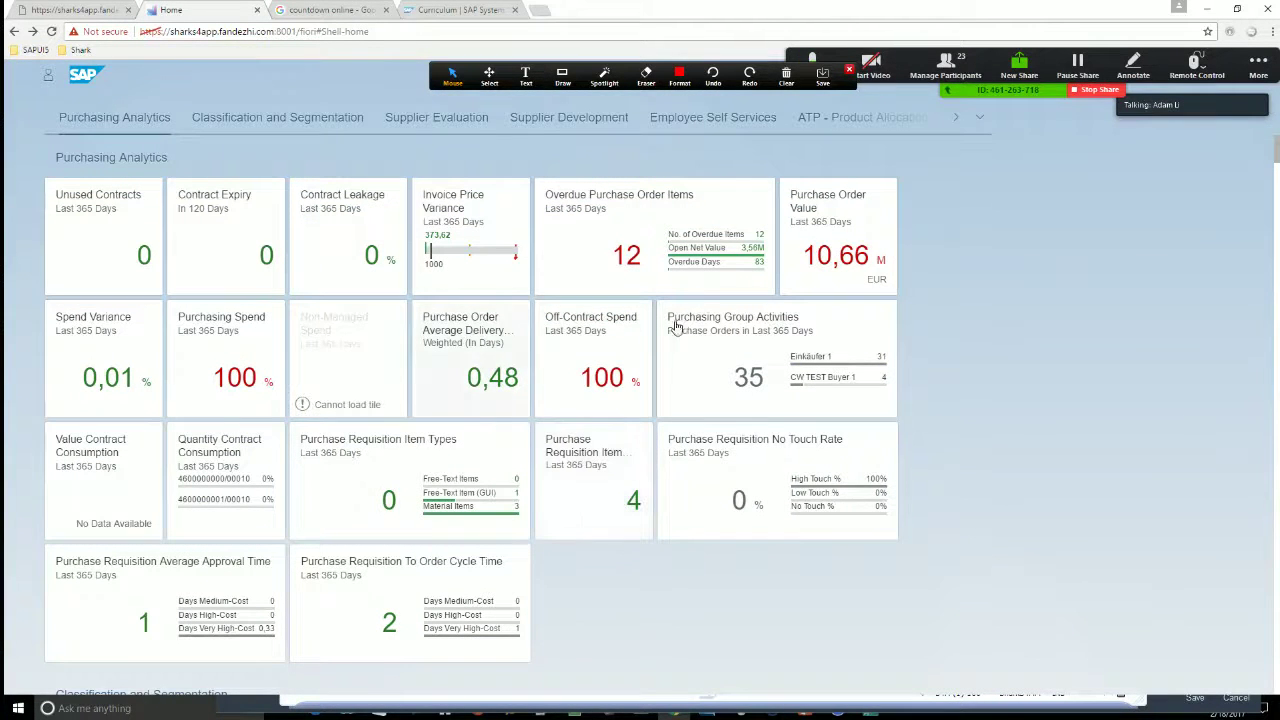
pyautogui.scroll(-7, 1015, 423)
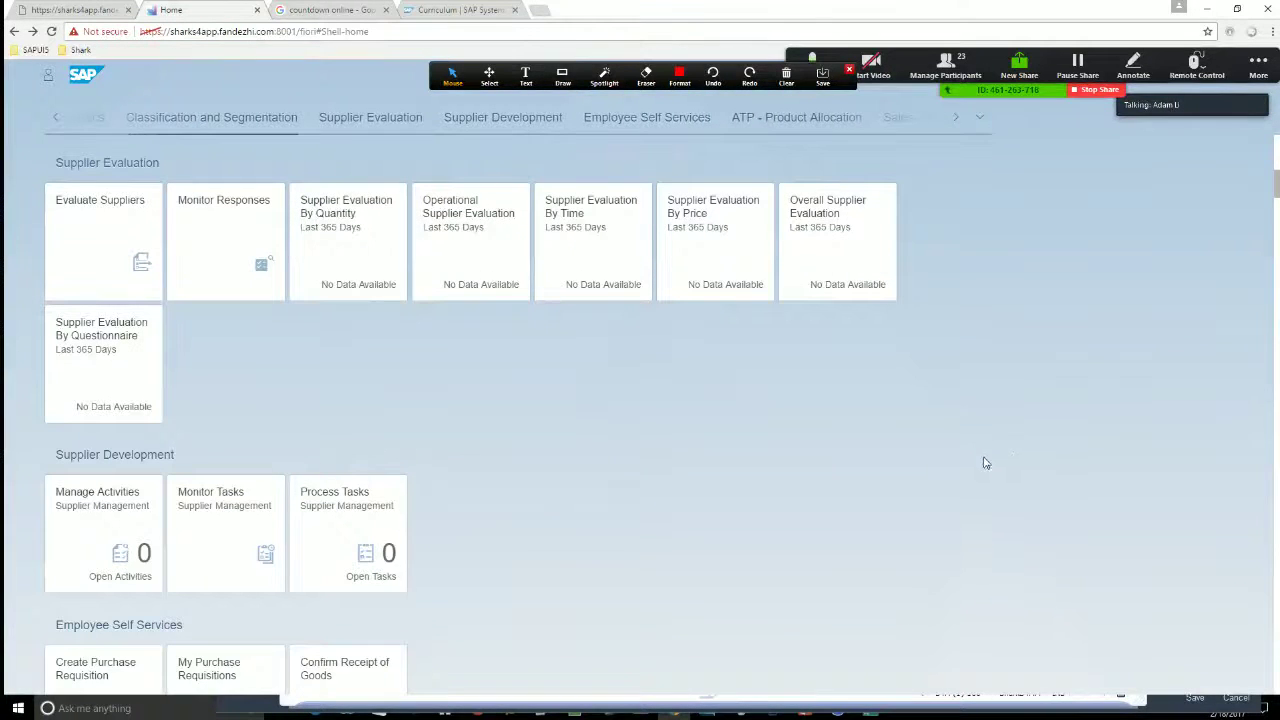
pyautogui.scroll(-8, 729, 452)
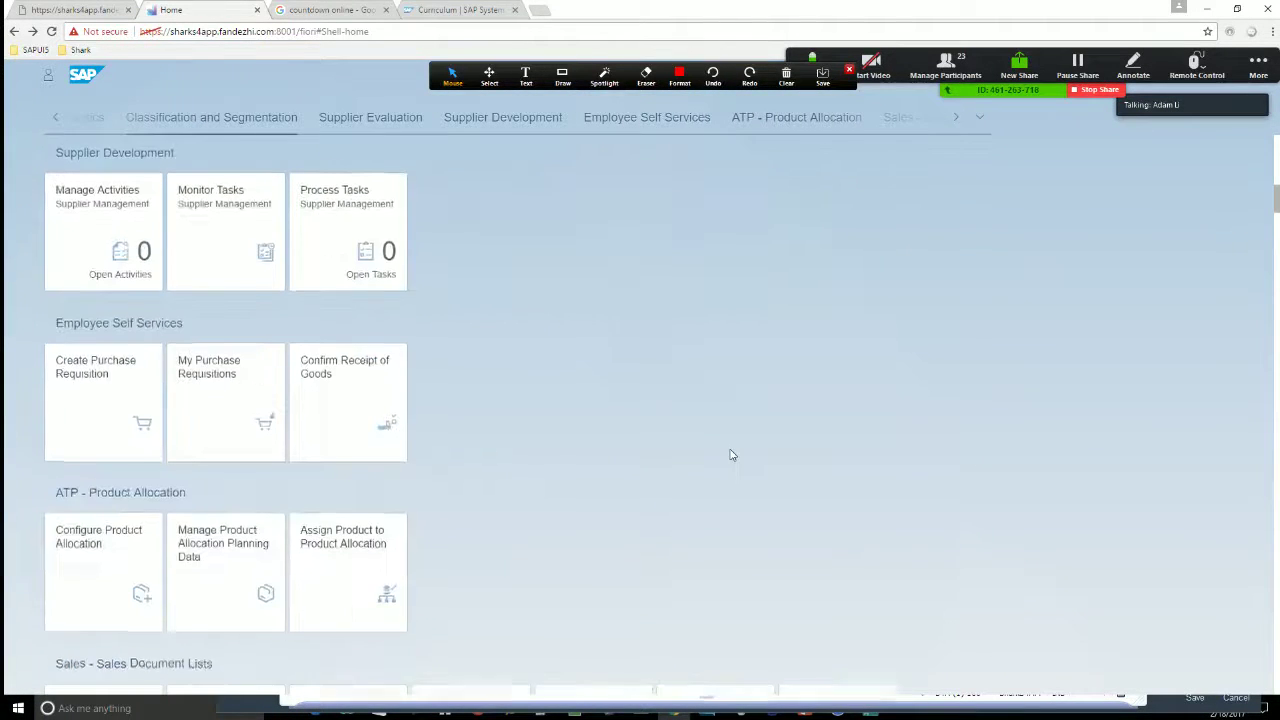
pyautogui.scroll(4, 729, 456)
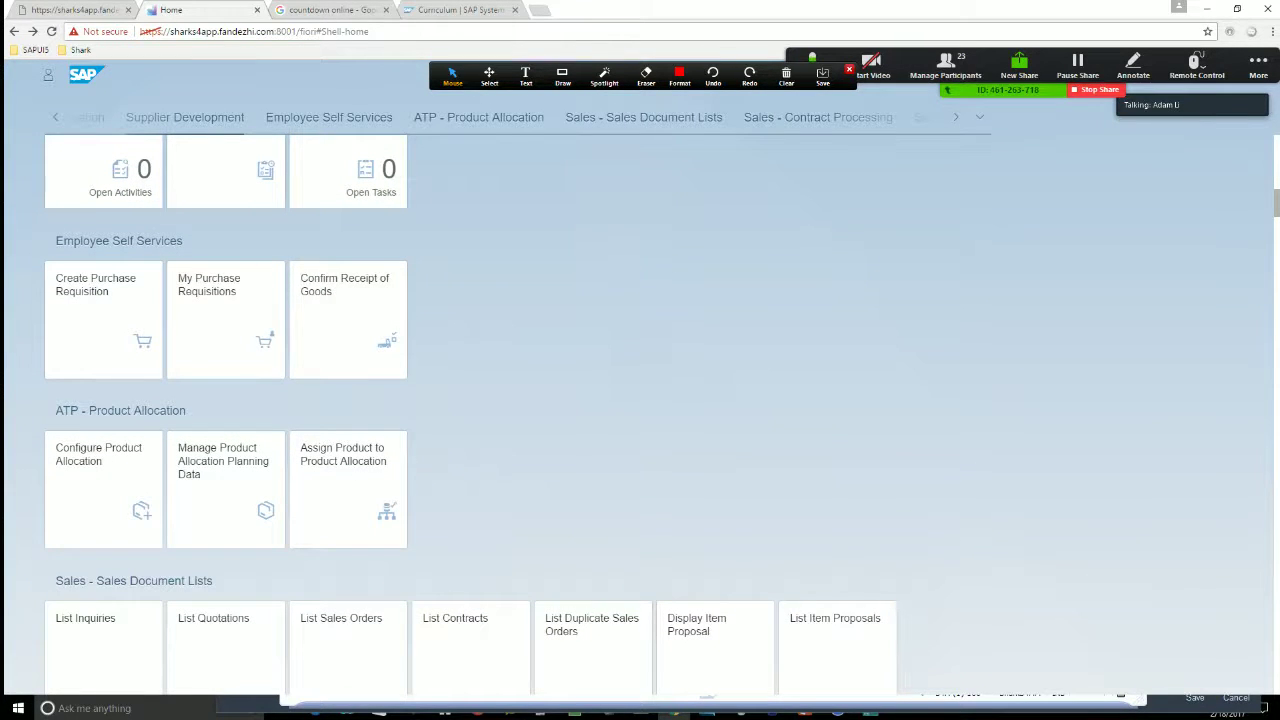
pyautogui.click(872, 708)
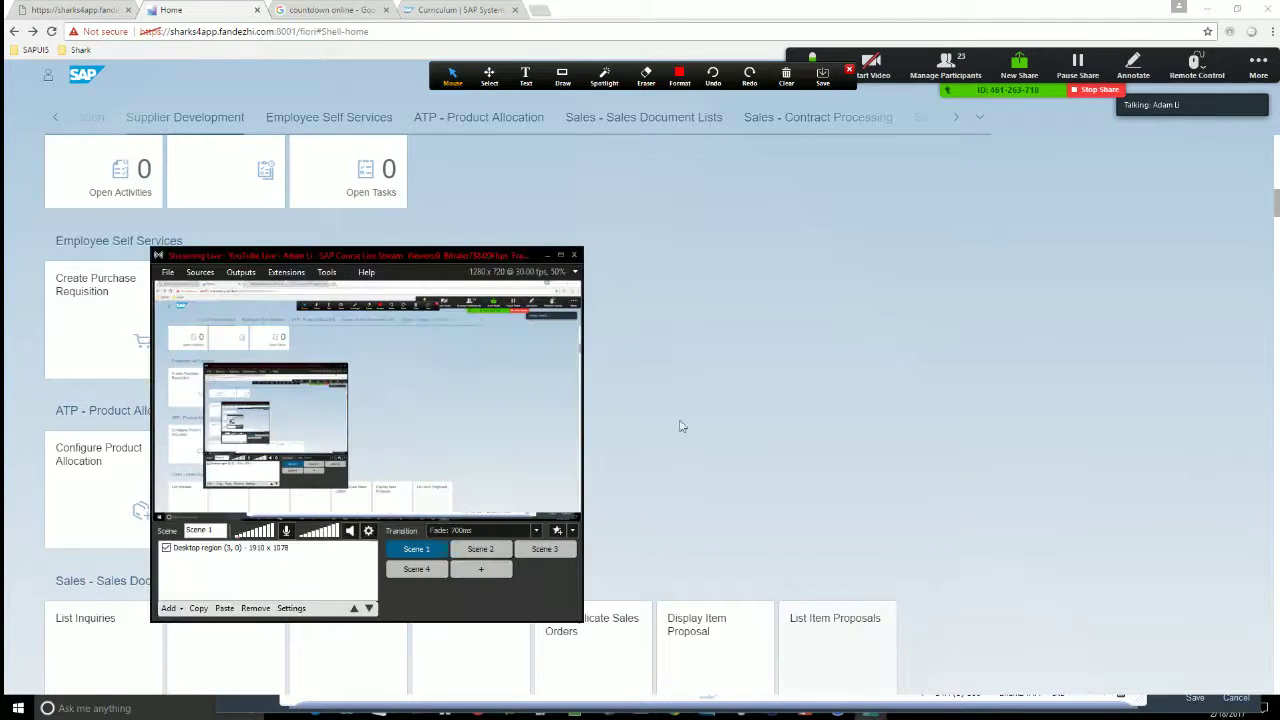
# Bring Andy forward, move and shrink its window, and go to the Android home screen
pyautogui.click(808, 404)
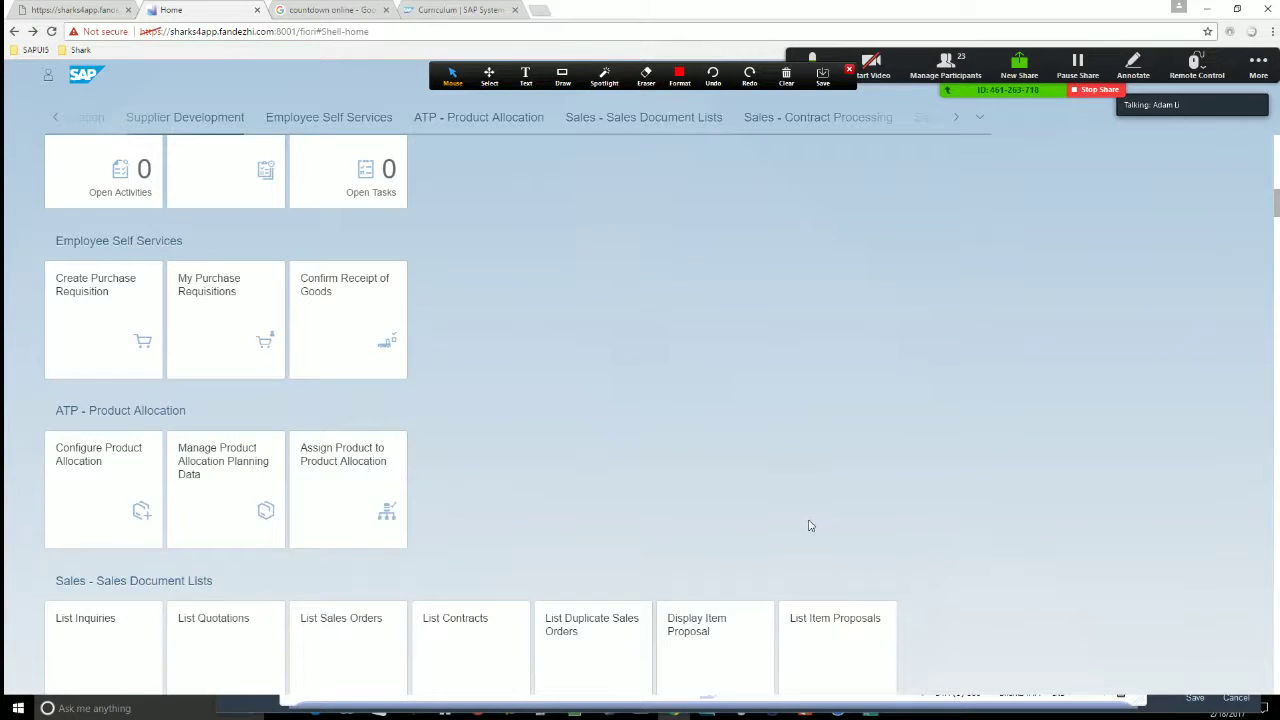
pyautogui.hotkey('alt', 'Tab')
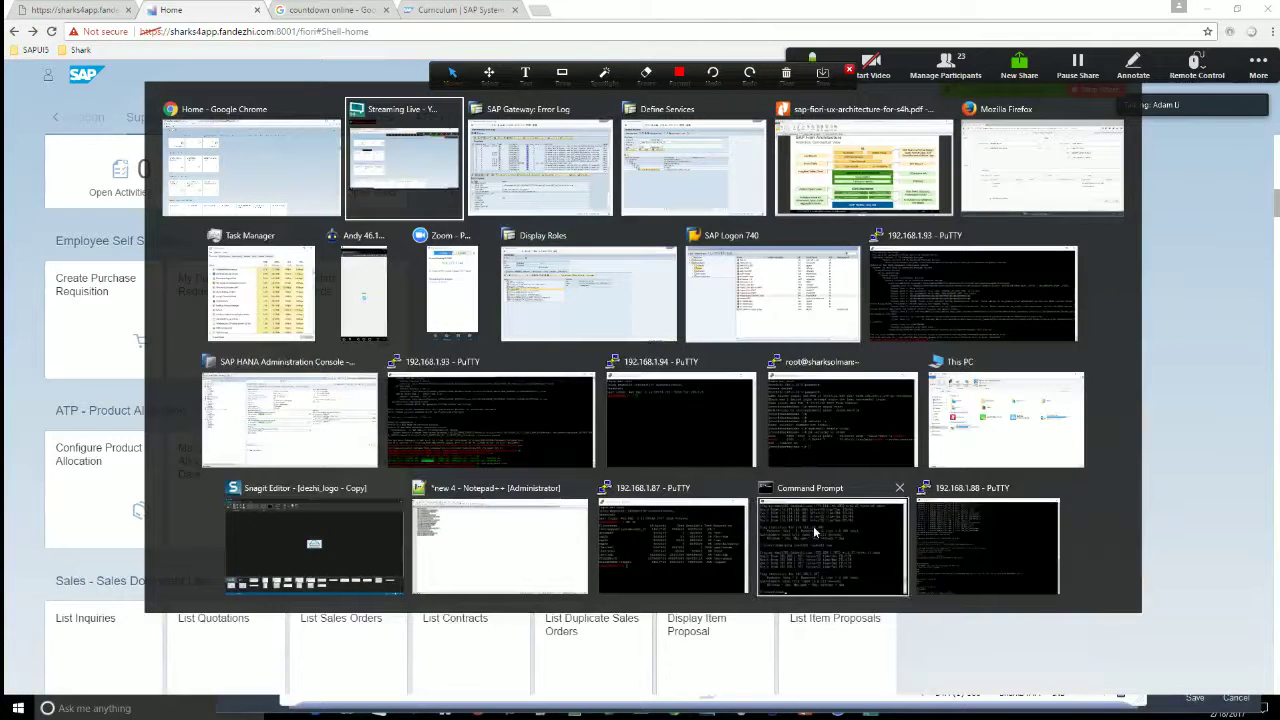
pyautogui.hotkey('alt', 'Tab')
pyautogui.hotkey('alt', 'Tab')
pyautogui.hotkey('alt', 'Tab')
pyautogui.hotkey('alt', 'Tab')
pyautogui.hotkey('alt', 'Tab')
pyautogui.hotkey('alt', 'Tab')
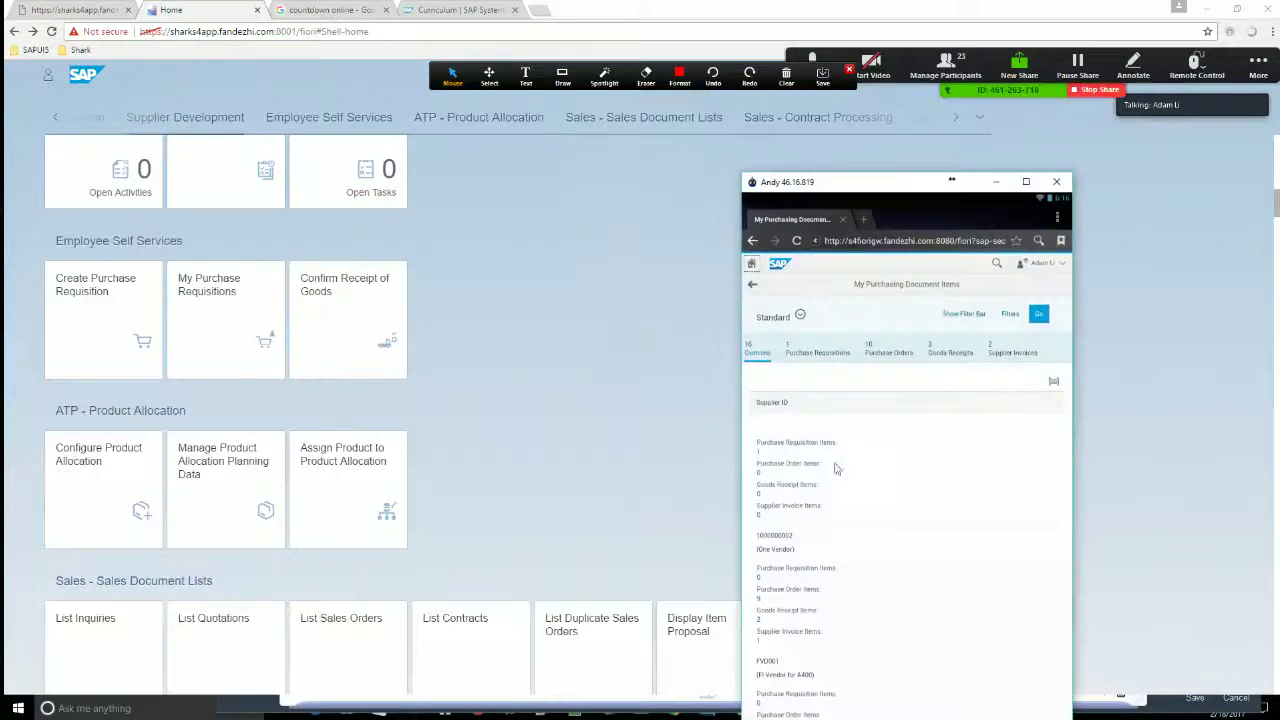
pyautogui.moveTo(852, 190); pyautogui.dragTo(616, 141)
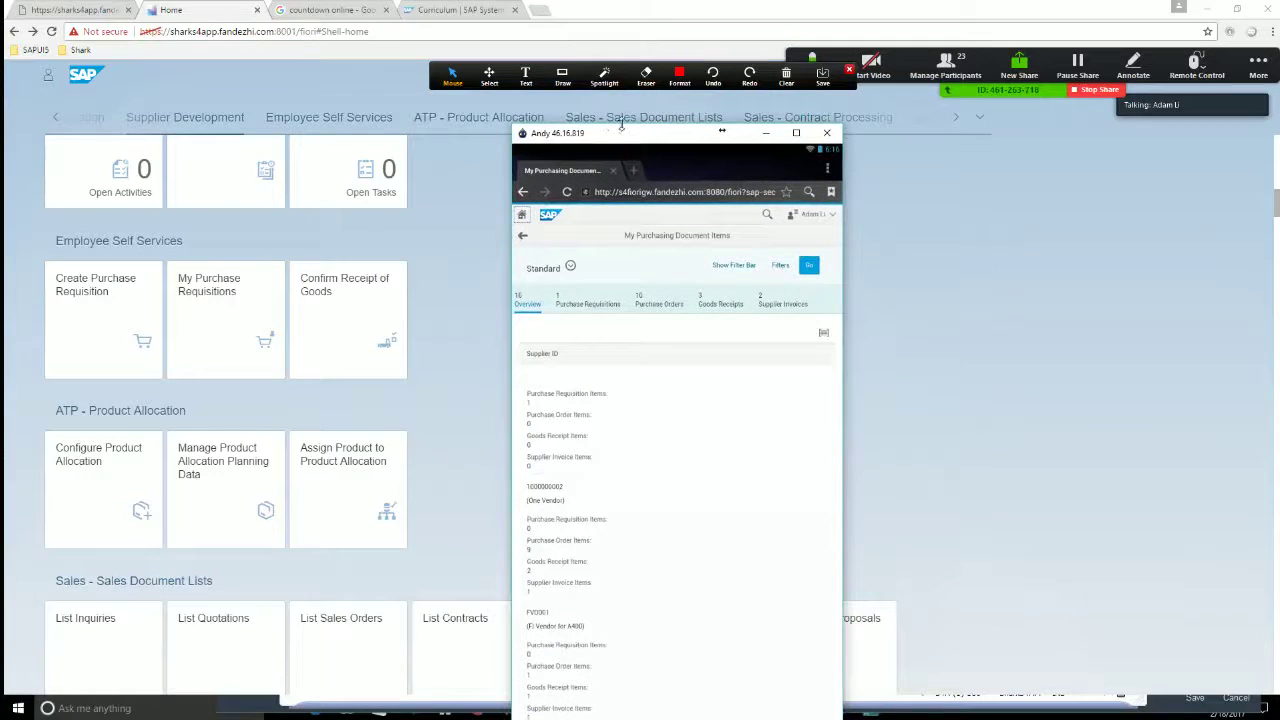
pyautogui.moveTo(516, 122); pyautogui.dragTo(558, 218)
pyautogui.moveTo(652, 234); pyautogui.dragTo(575, 106)
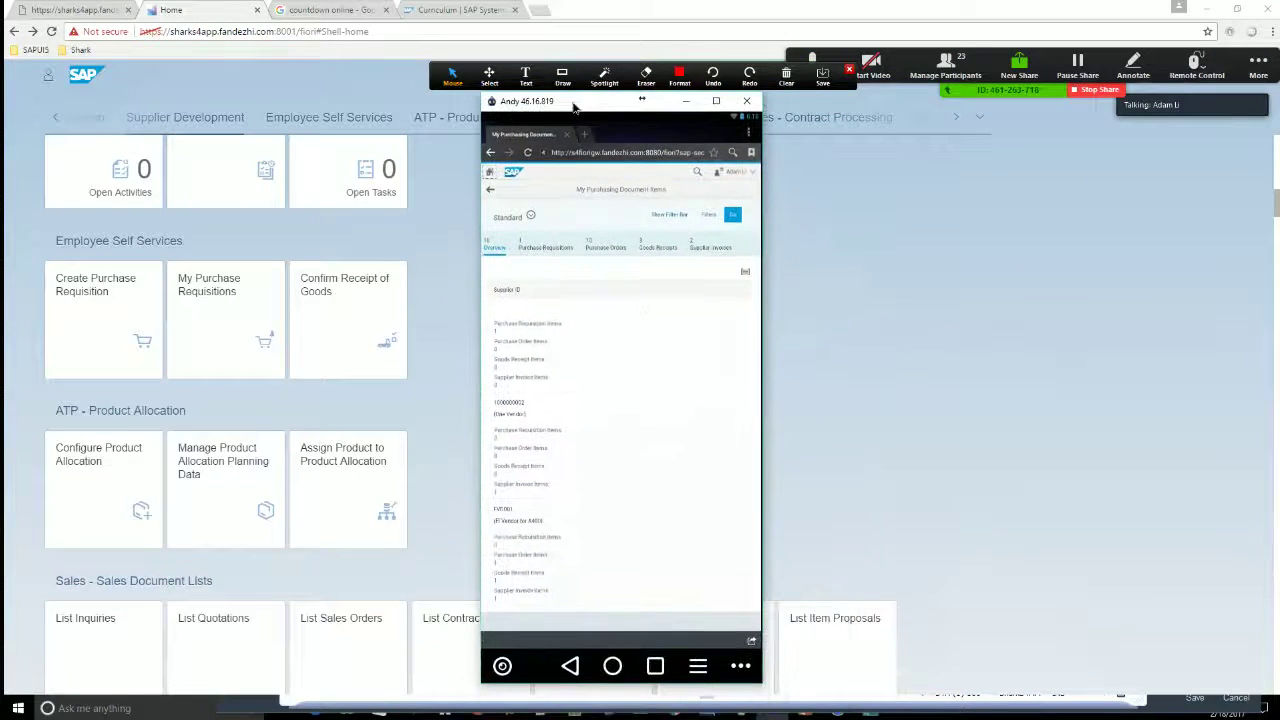
pyautogui.click(612, 665)
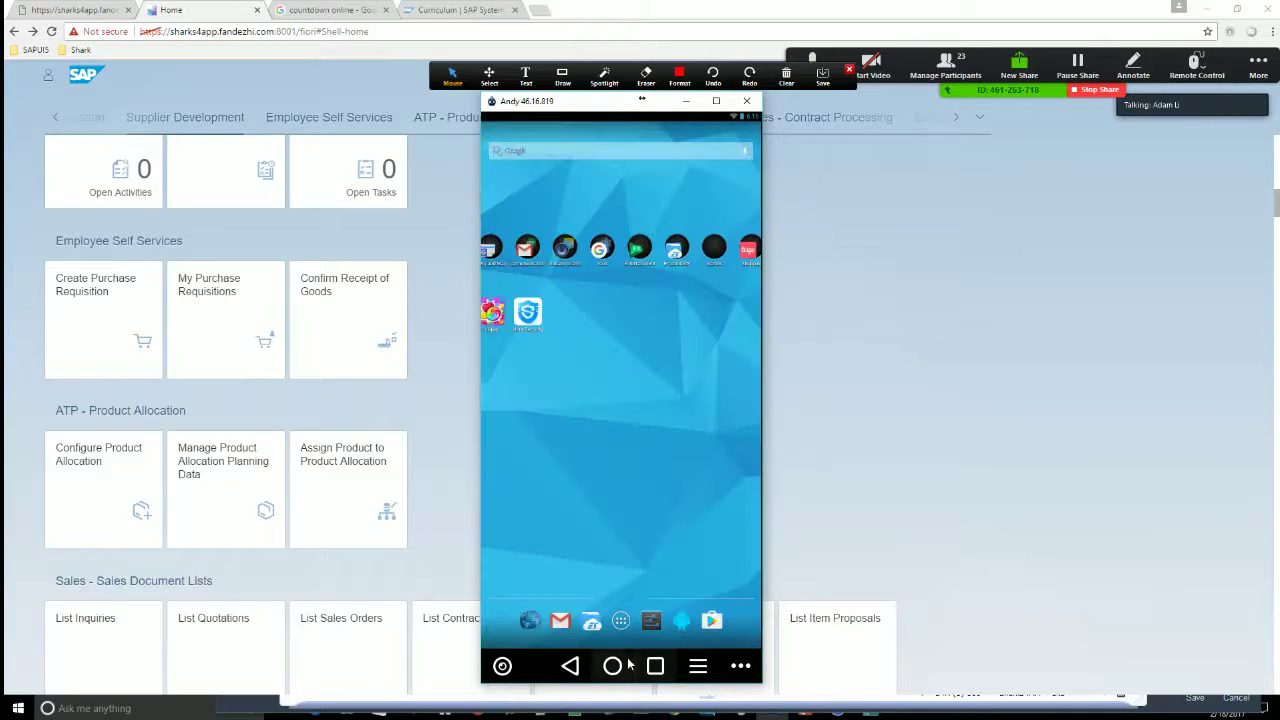
# Turn the emulator to landscape from the ... menu, then rotate it back to portrait
pyautogui.click(740, 665)
pyautogui.click(784, 612)
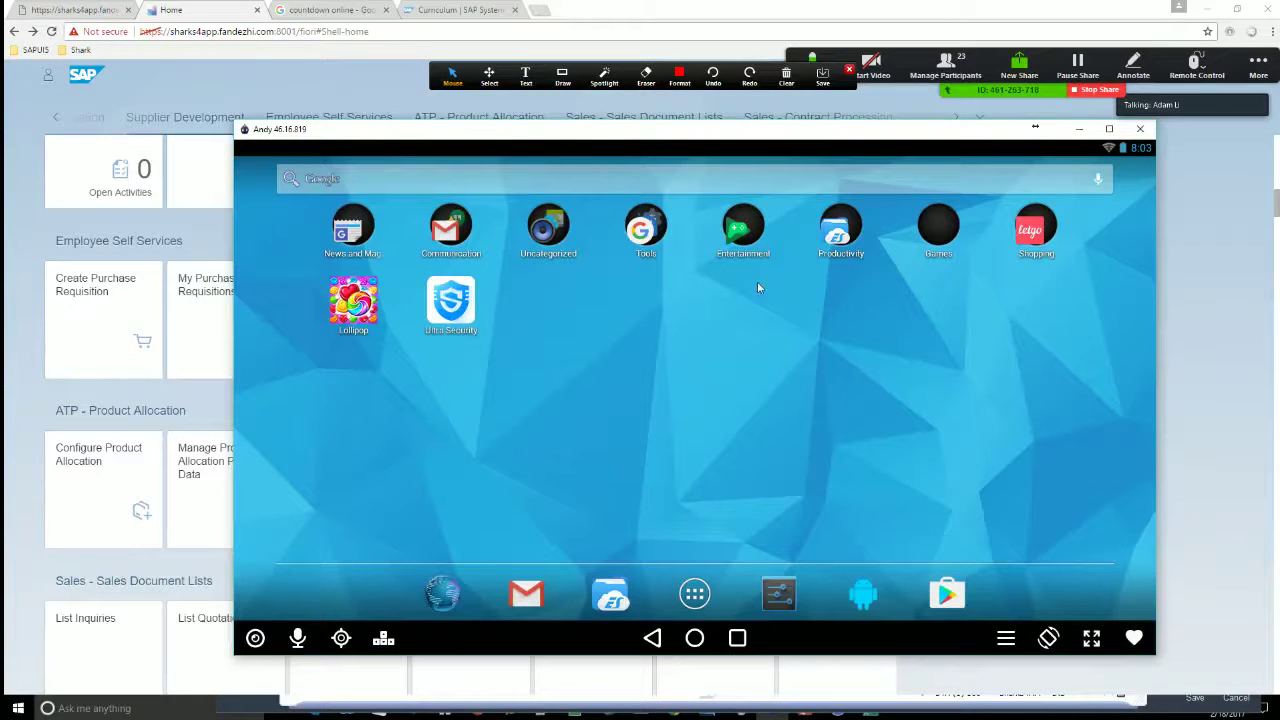
pyautogui.click(1048, 637)
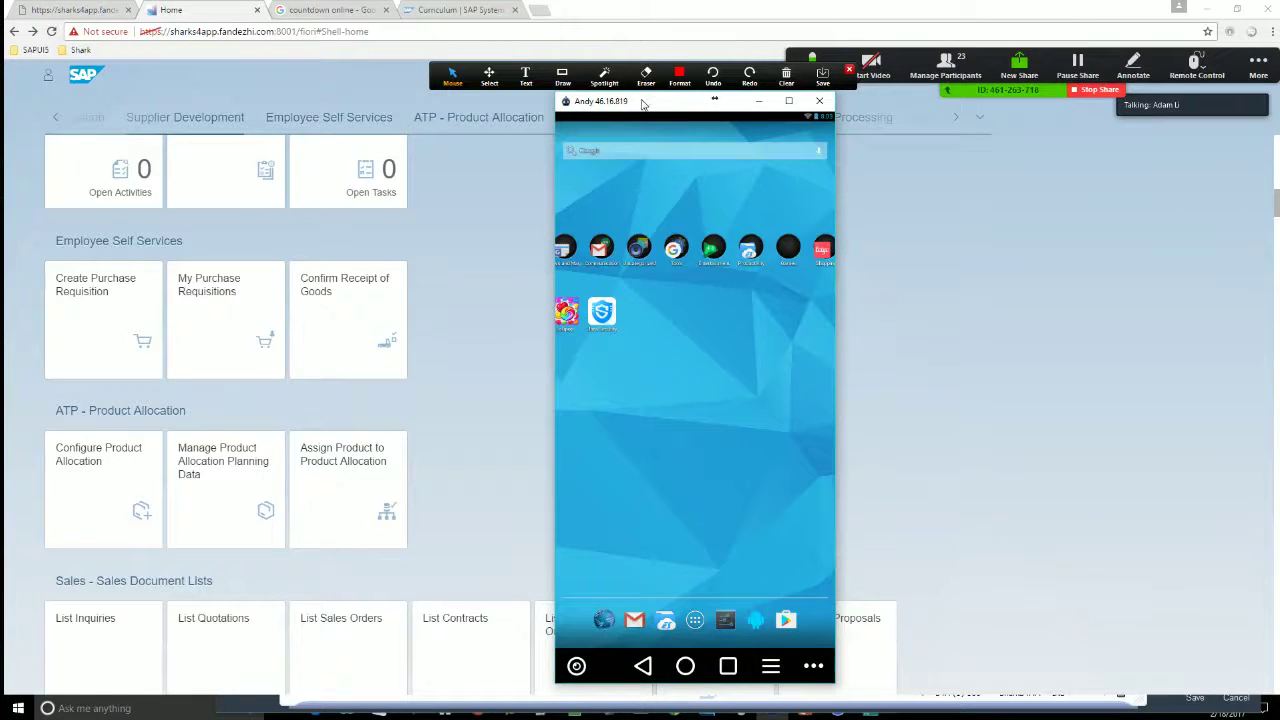
pyautogui.moveTo(643, 104); pyautogui.dragTo(609, 112)
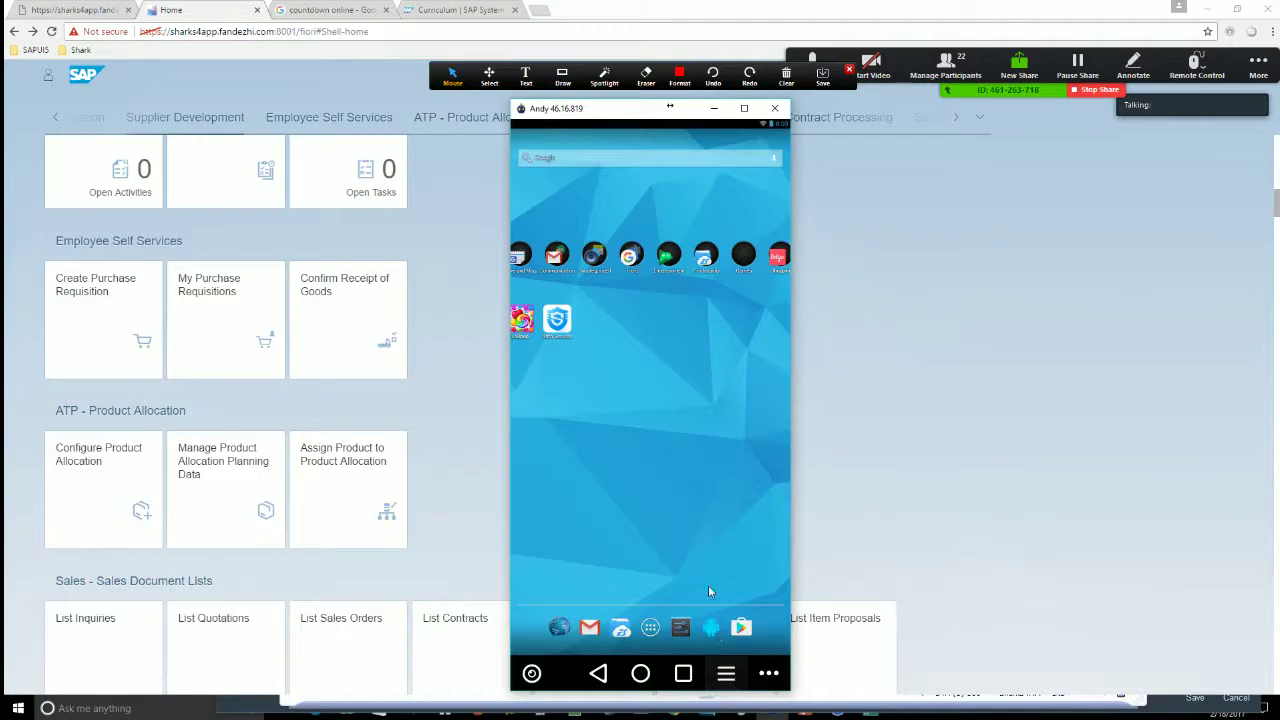
# Reopen the phone browser from Recents and reload the Fiori launchpad home
pyautogui.click(683, 673)
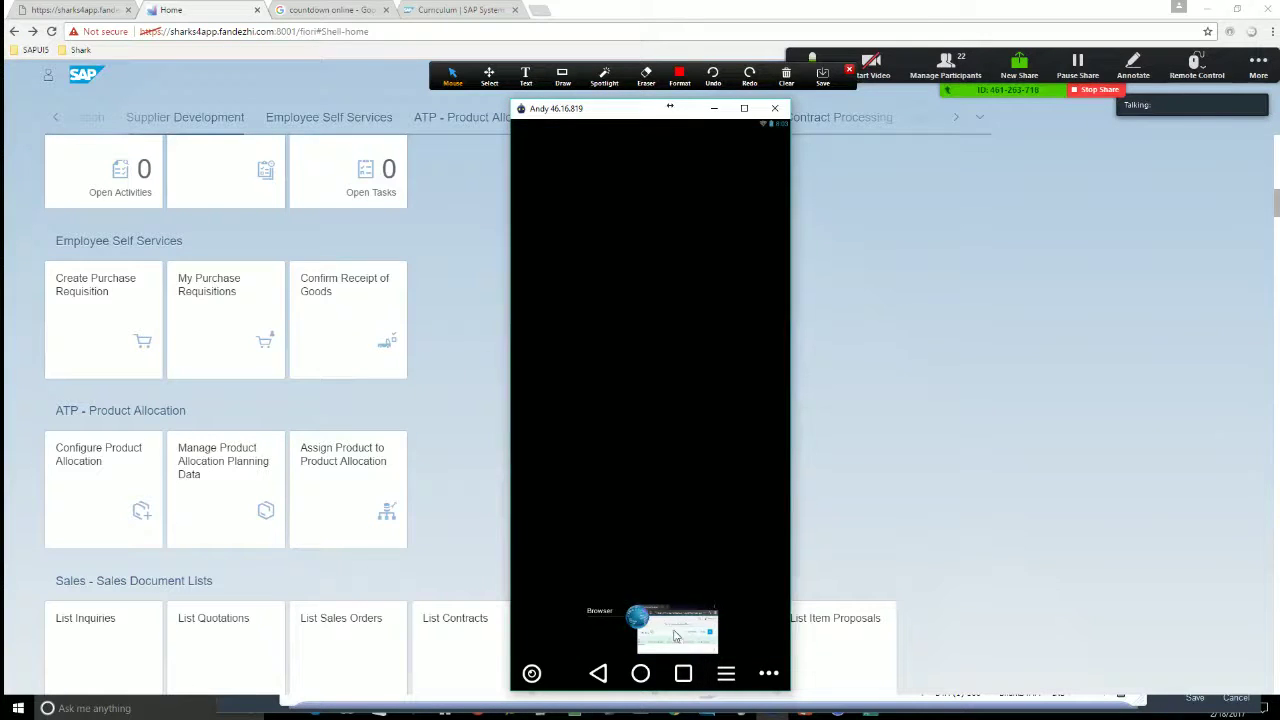
pyautogui.click(677, 632)
pyautogui.moveTo(625, 115); pyautogui.dragTo(665, 112)
pyautogui.click(560, 198)
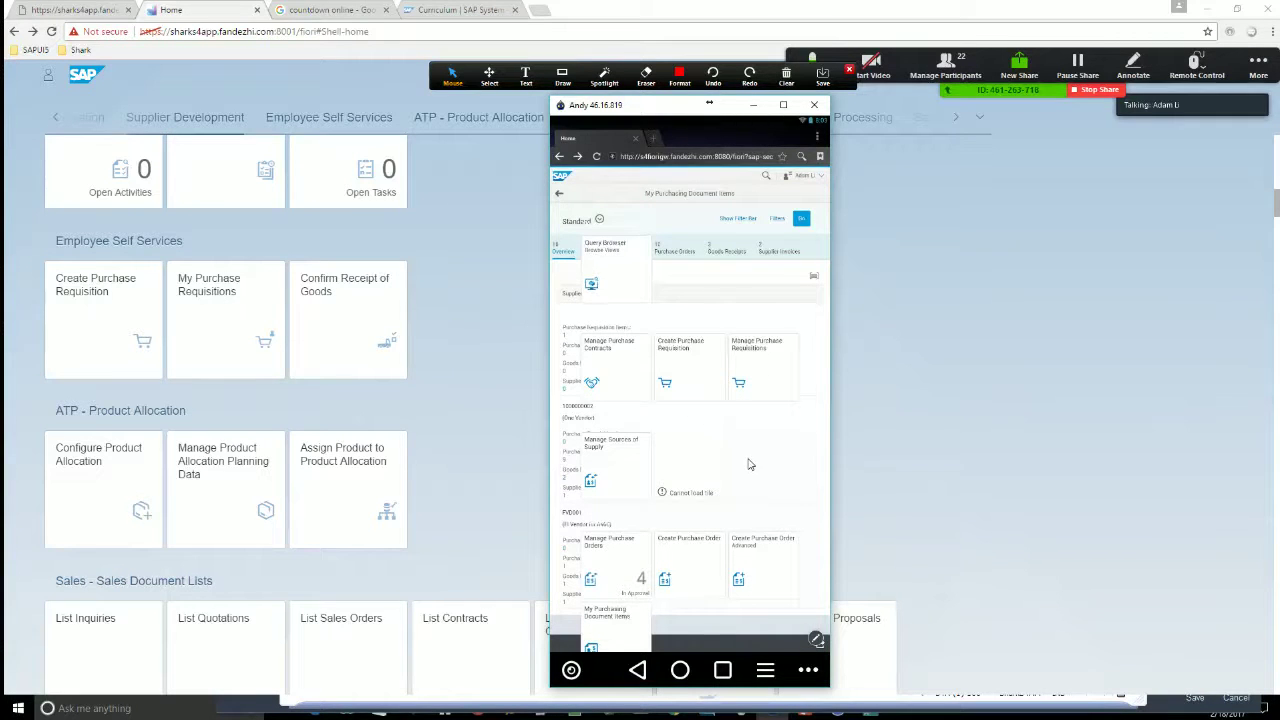
pyautogui.moveTo(660, 112); pyautogui.dragTo(799, 120)
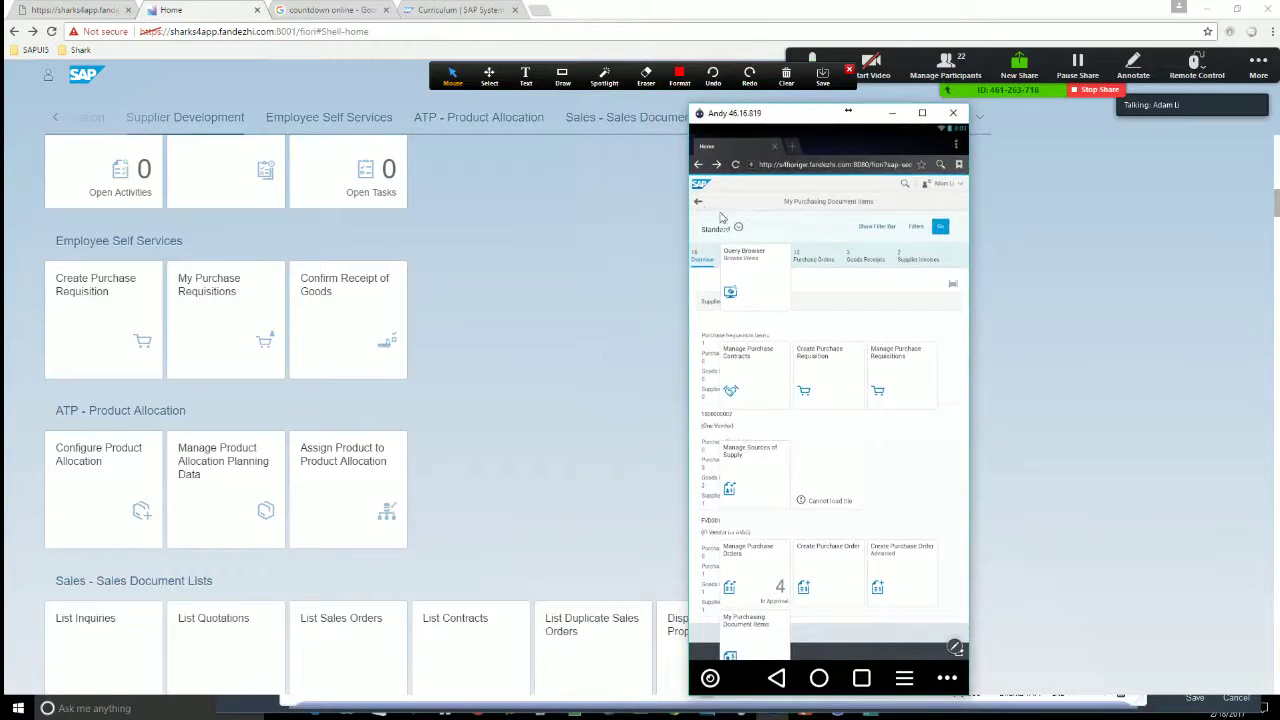
pyautogui.click(736, 168)
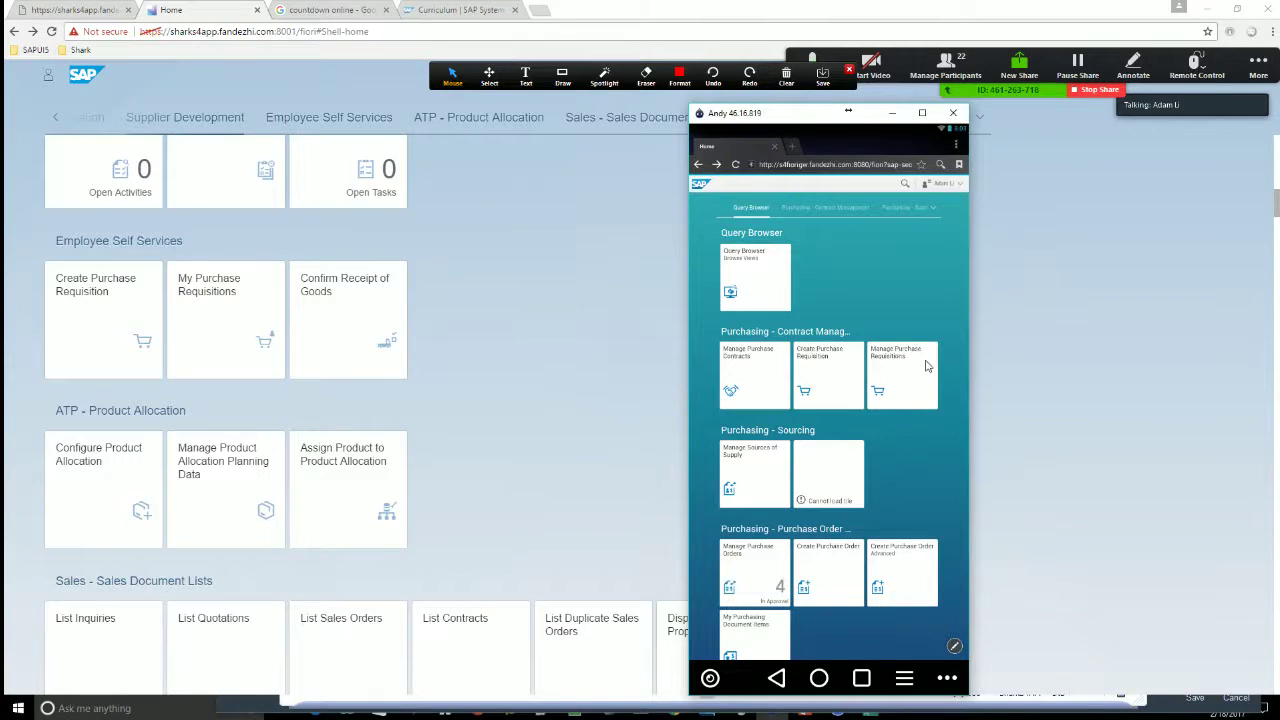
# Scroll the launchpad tiles and open the Manage Purchase Orders app
pyautogui.scroll(-3, 899, 438)
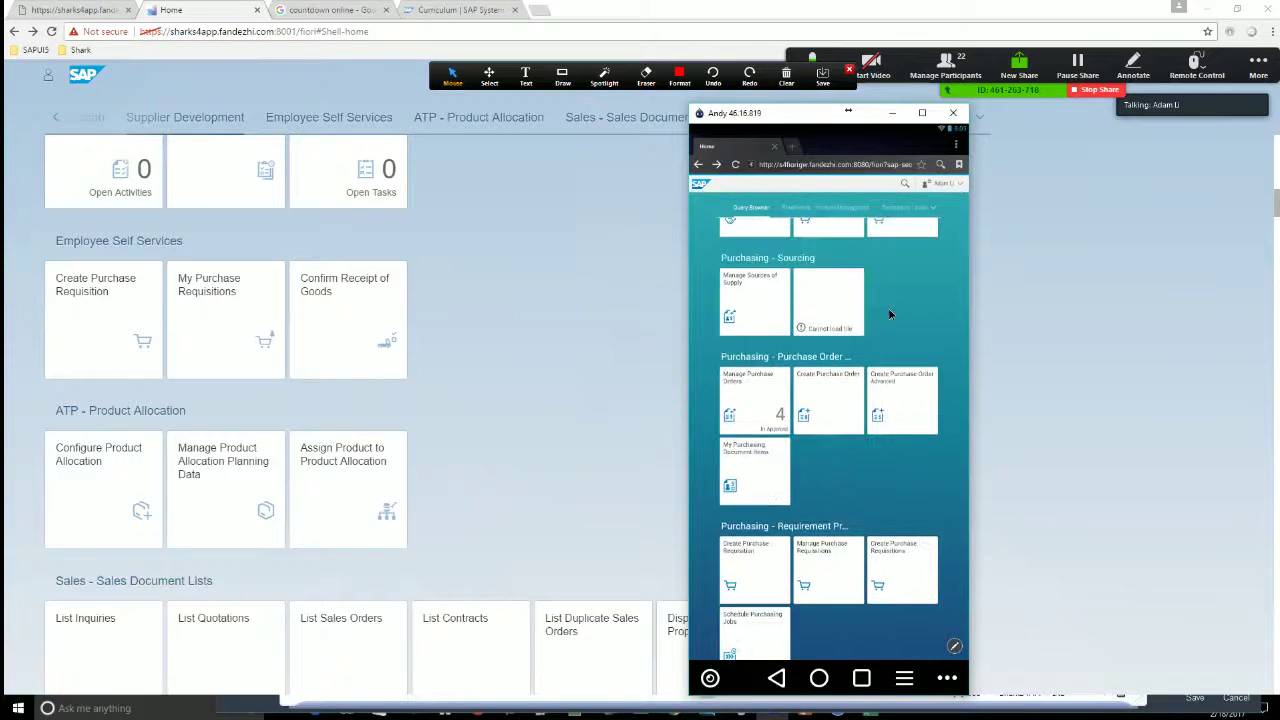
pyautogui.scroll(2, 886, 440)
pyautogui.moveTo(889, 416); pyautogui.dragTo(898, 492)
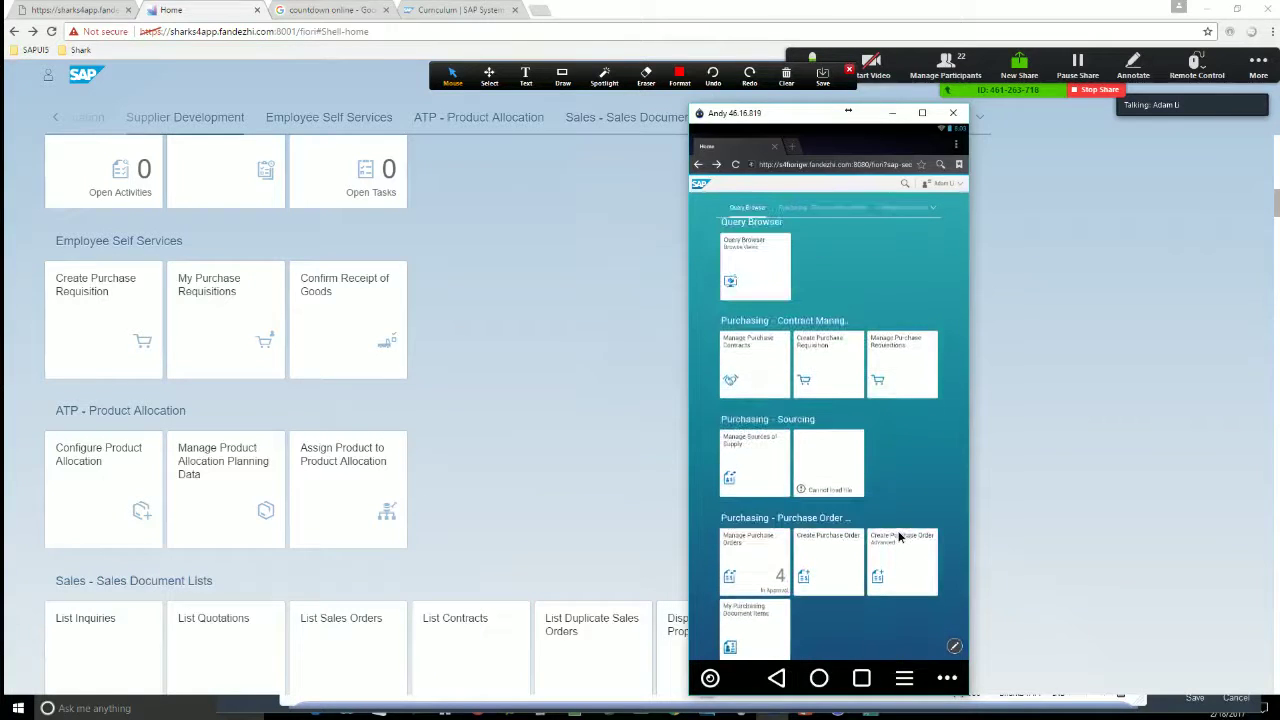
pyautogui.scroll(-2, 835, 214)
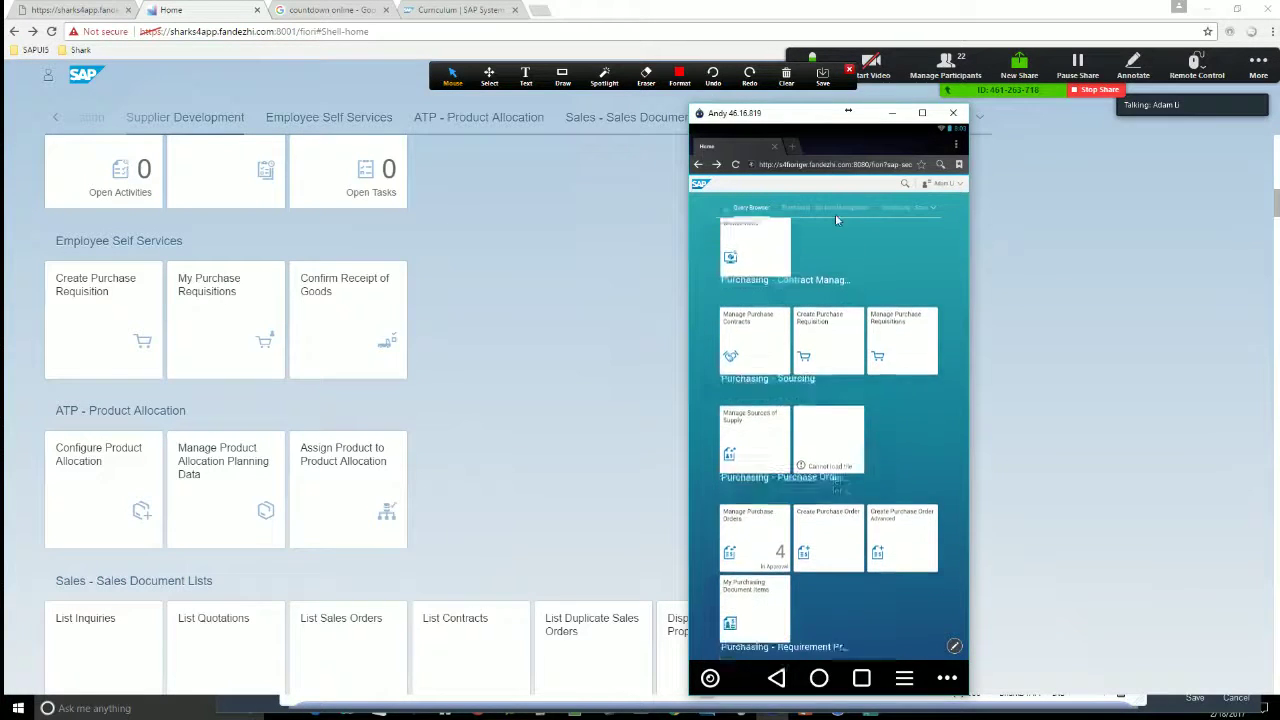
pyautogui.scroll(-2, 902, 351)
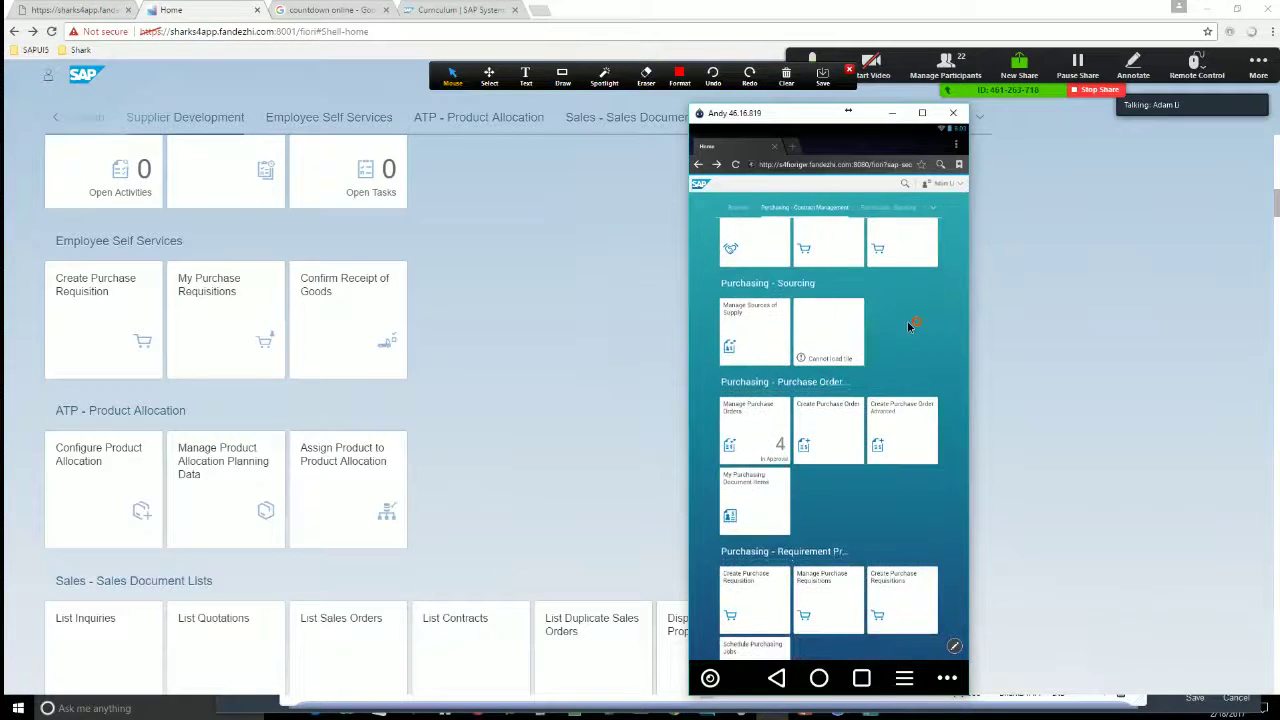
pyautogui.scroll(-1, 899, 334)
pyautogui.click(758, 389)
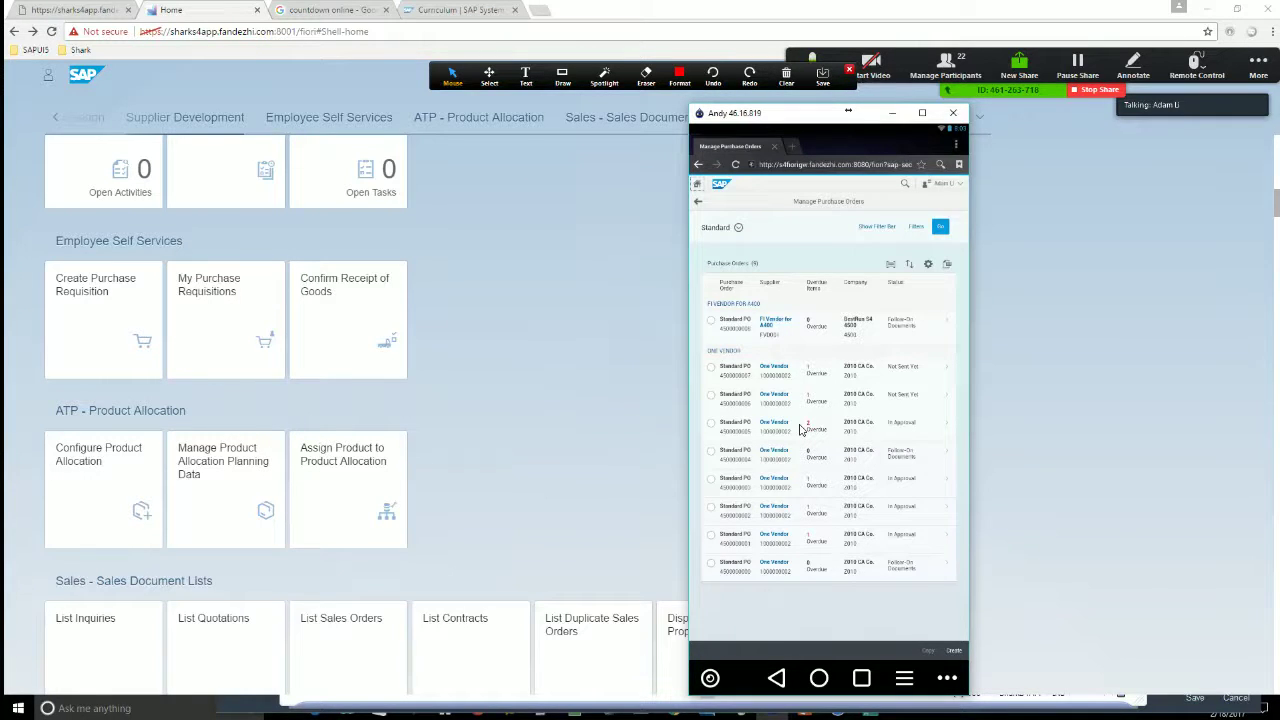
# Select the first One Vendor purchase order, resize and reposition the emulator, and reload the page
pyautogui.click(711, 368)
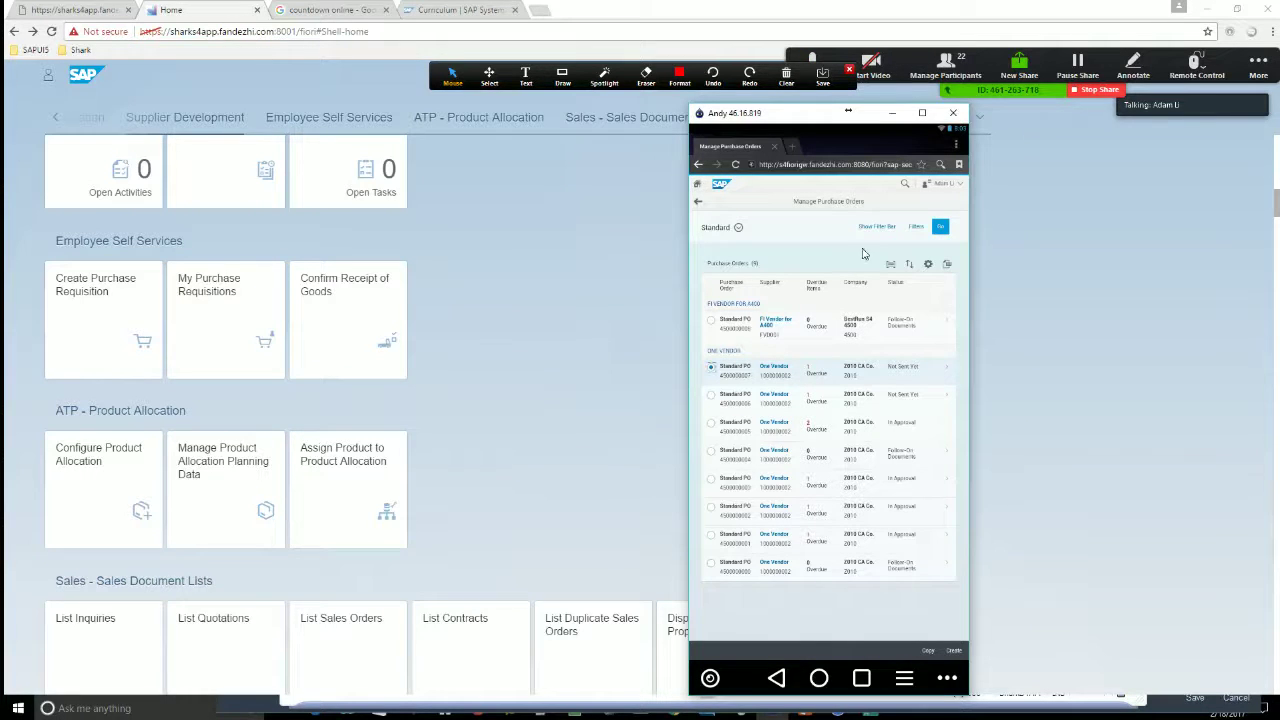
pyautogui.click(698, 201)
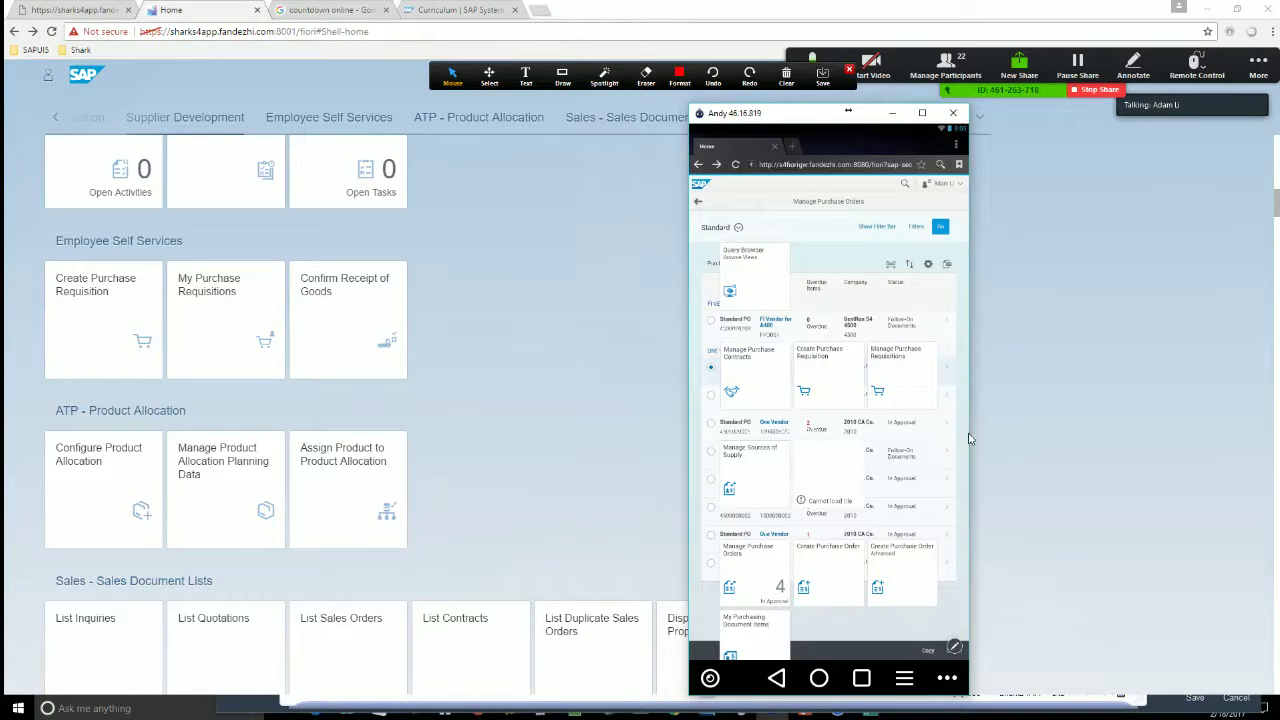
pyautogui.moveTo(969, 433)
pyautogui.mouseDown()
pyautogui.moveTo(1043, 429)
pyautogui.moveTo(979, 434)
pyautogui.mouseUp()
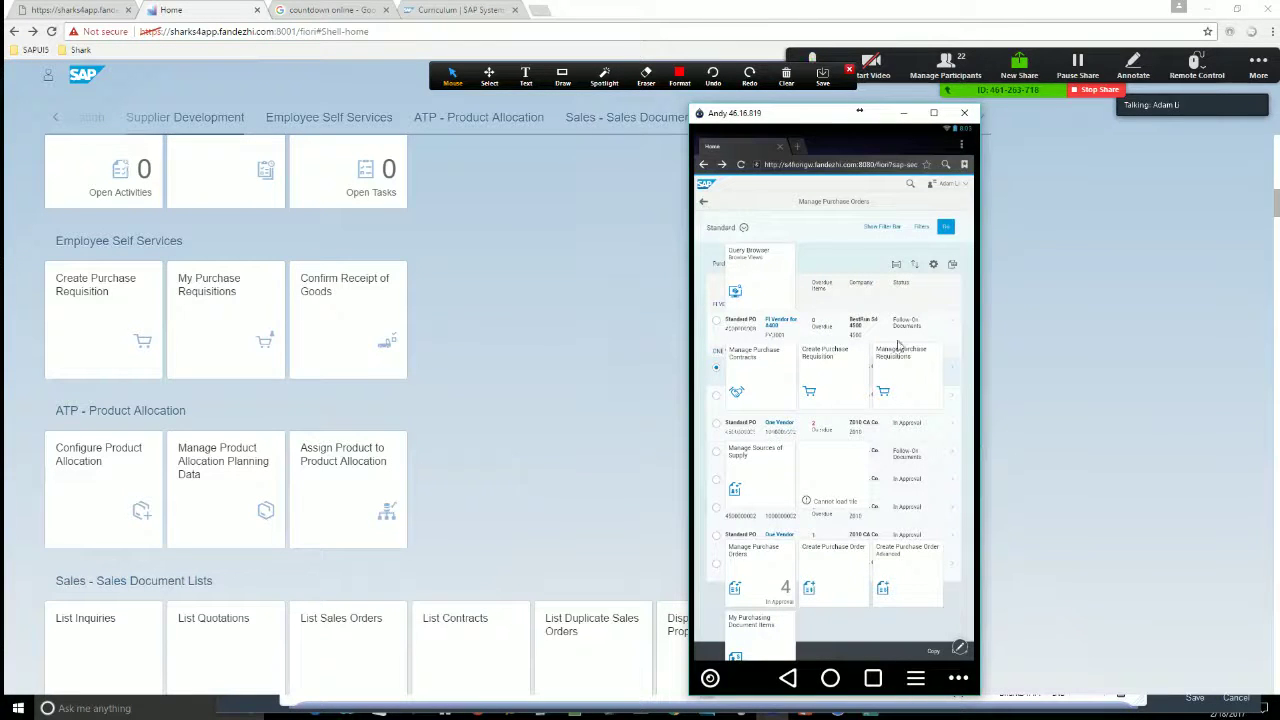
pyautogui.moveTo(799, 104); pyautogui.dragTo(799, 112)
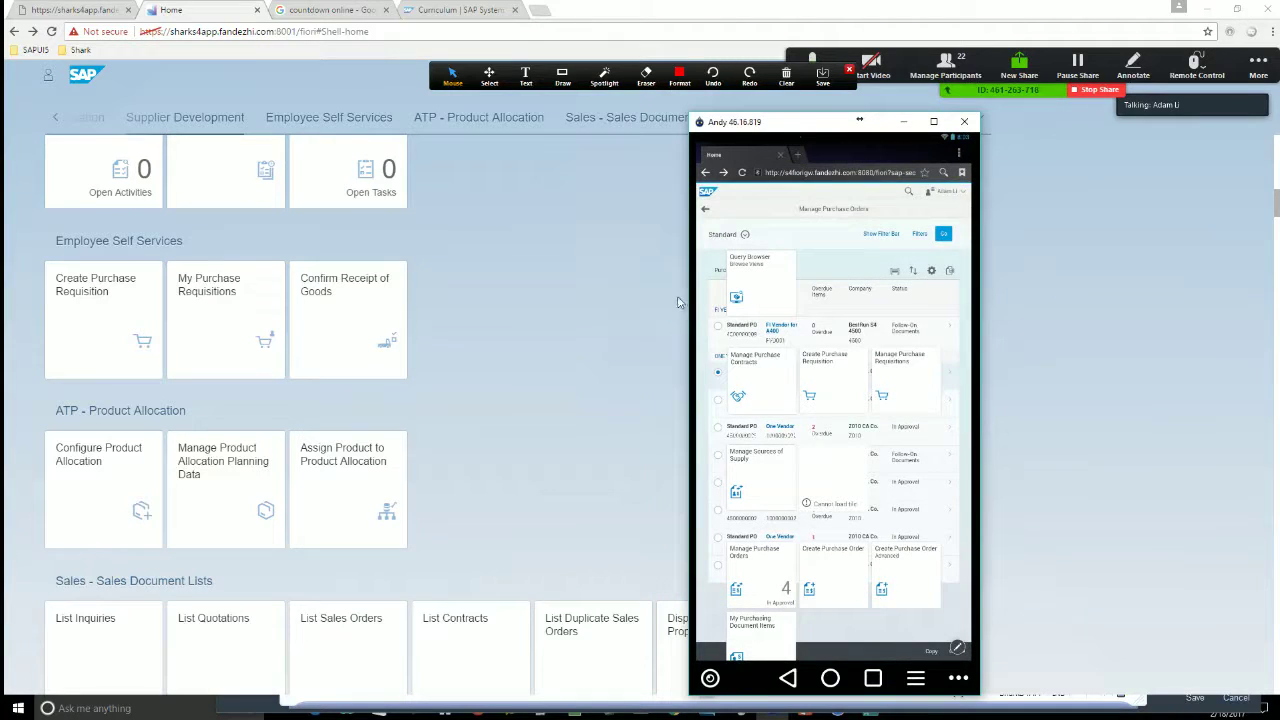
pyautogui.moveTo(688, 298); pyautogui.dragTo(702, 296)
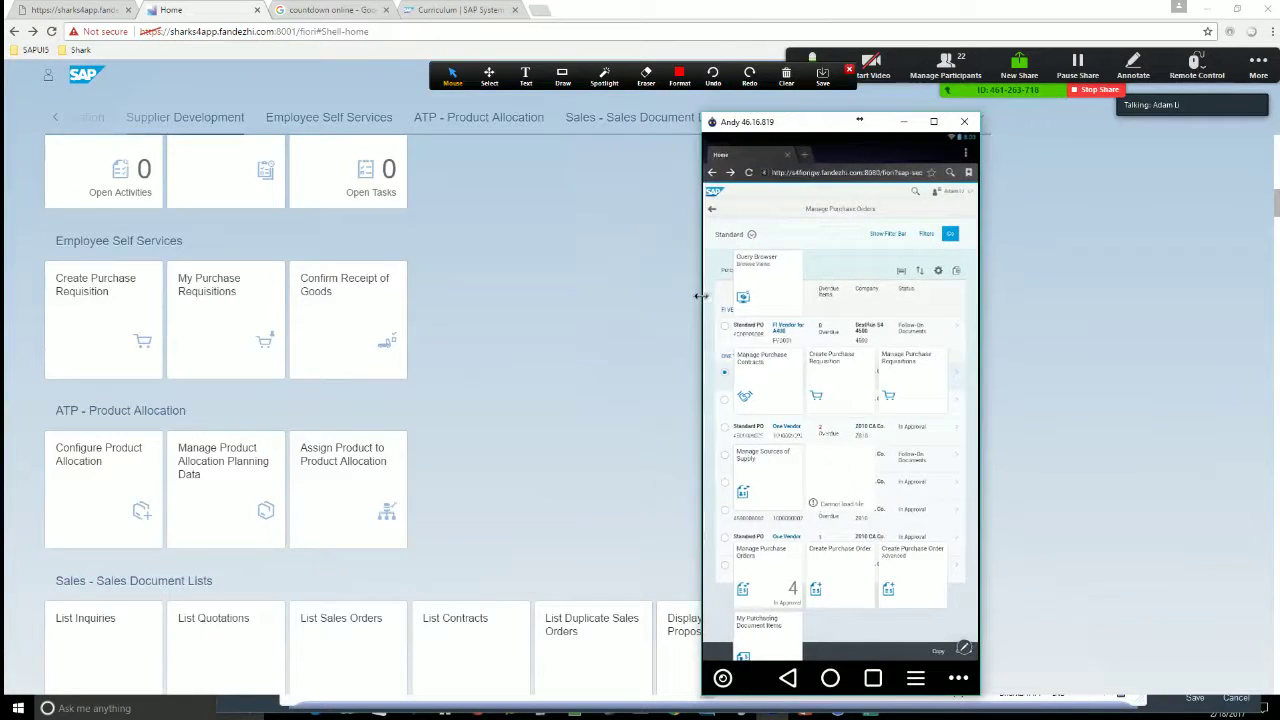
pyautogui.moveTo(981, 367); pyautogui.dragTo(977, 367)
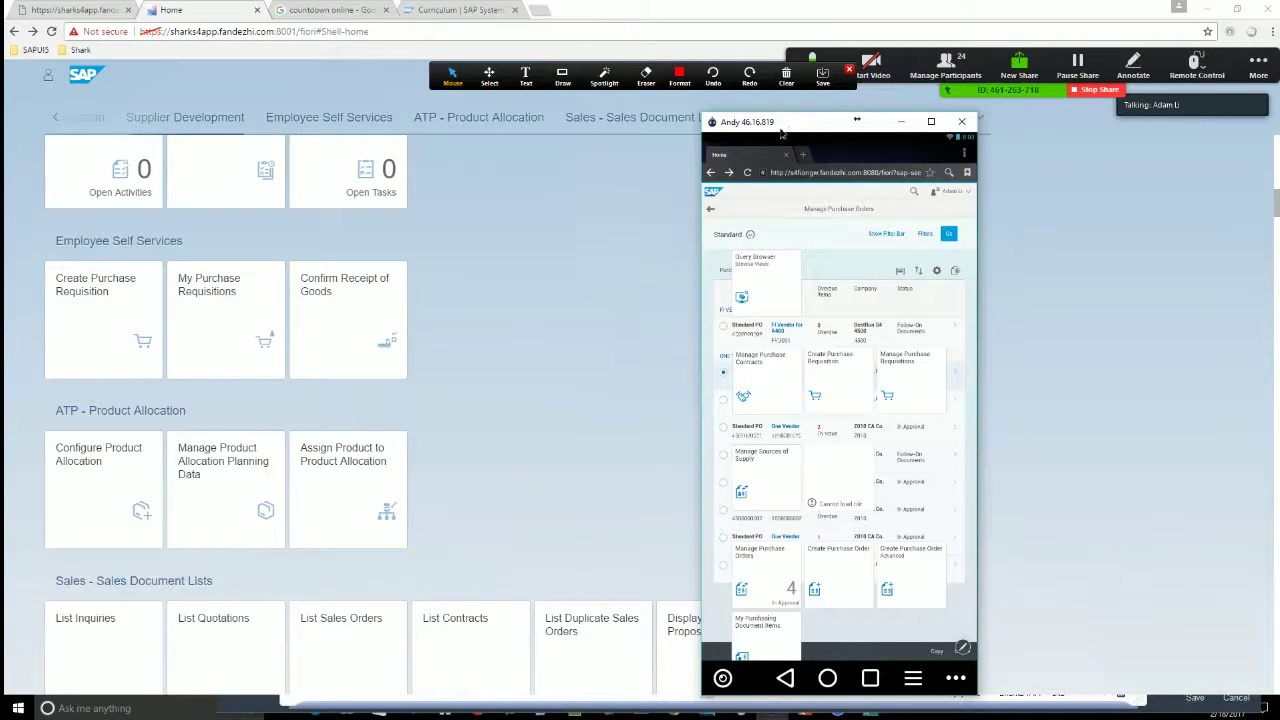
pyautogui.moveTo(789, 120); pyautogui.dragTo(702, 109)
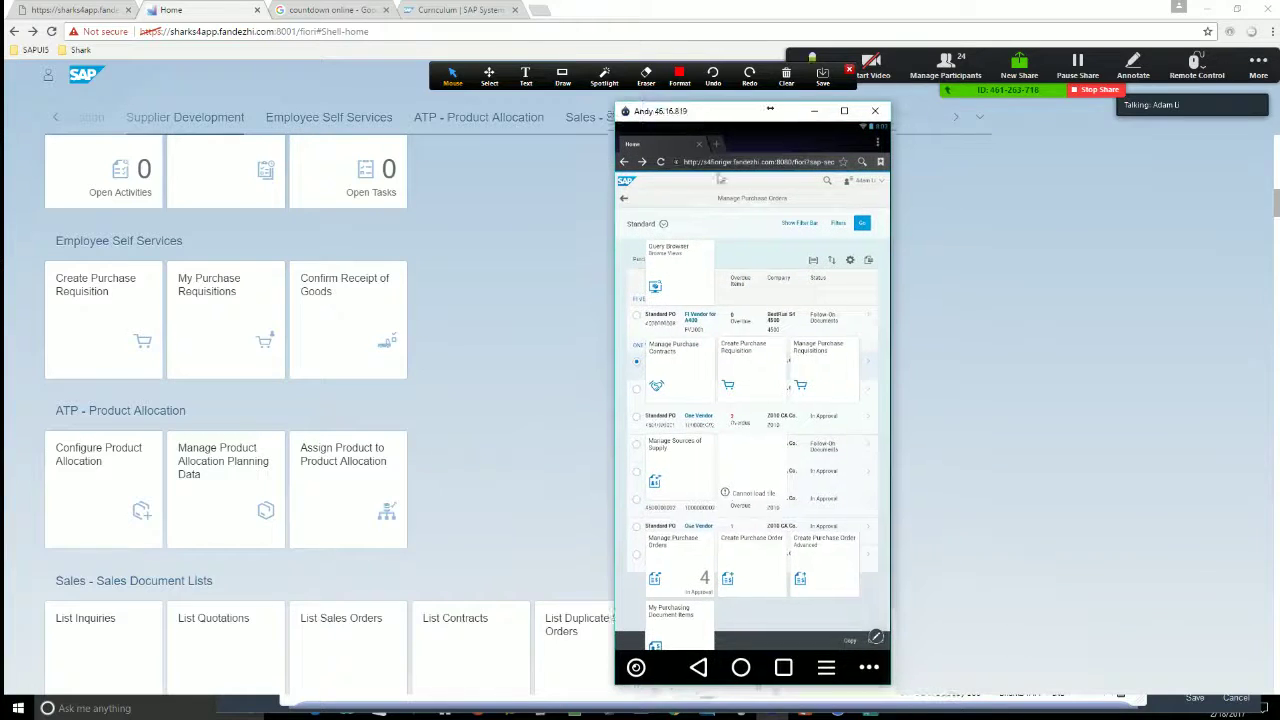
pyautogui.click(662, 165)
# Review the Purchasing Analytics tiles, moving the emulator window aside to uncover more of them
pyautogui.click(1021, 477)
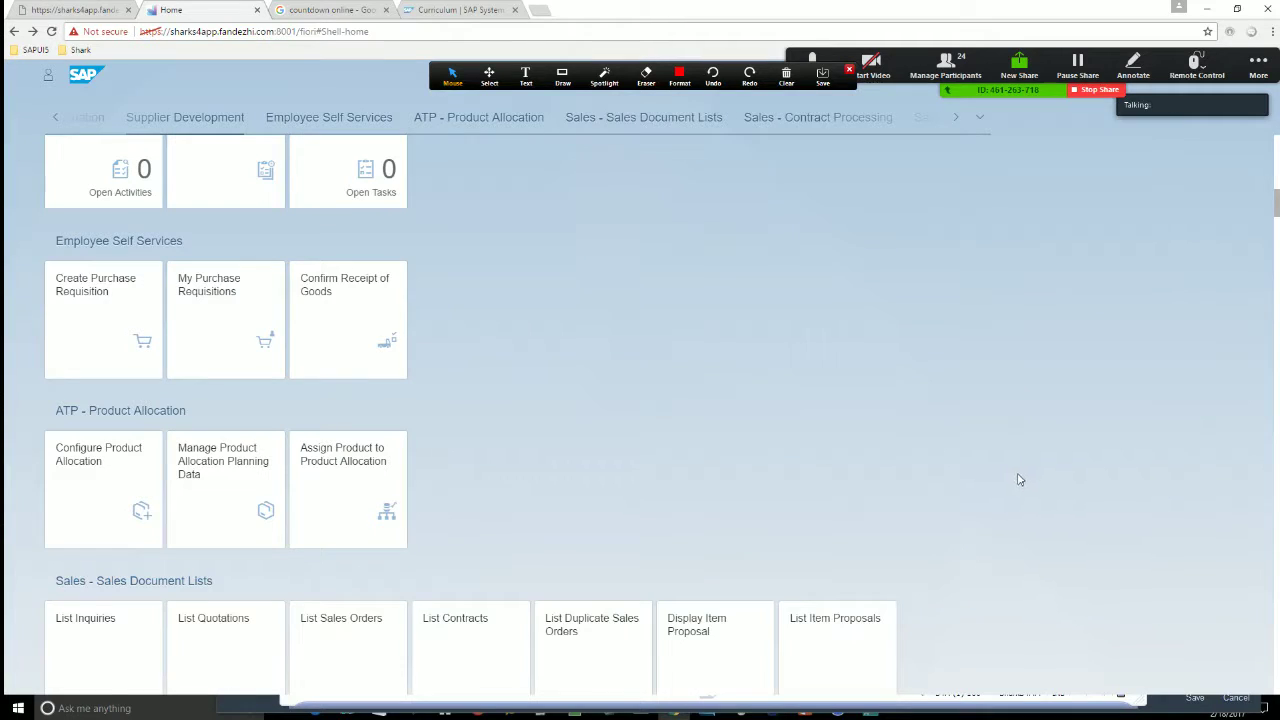
pyautogui.scroll(8, 914, 457)
pyautogui.scroll(3, 884, 460)
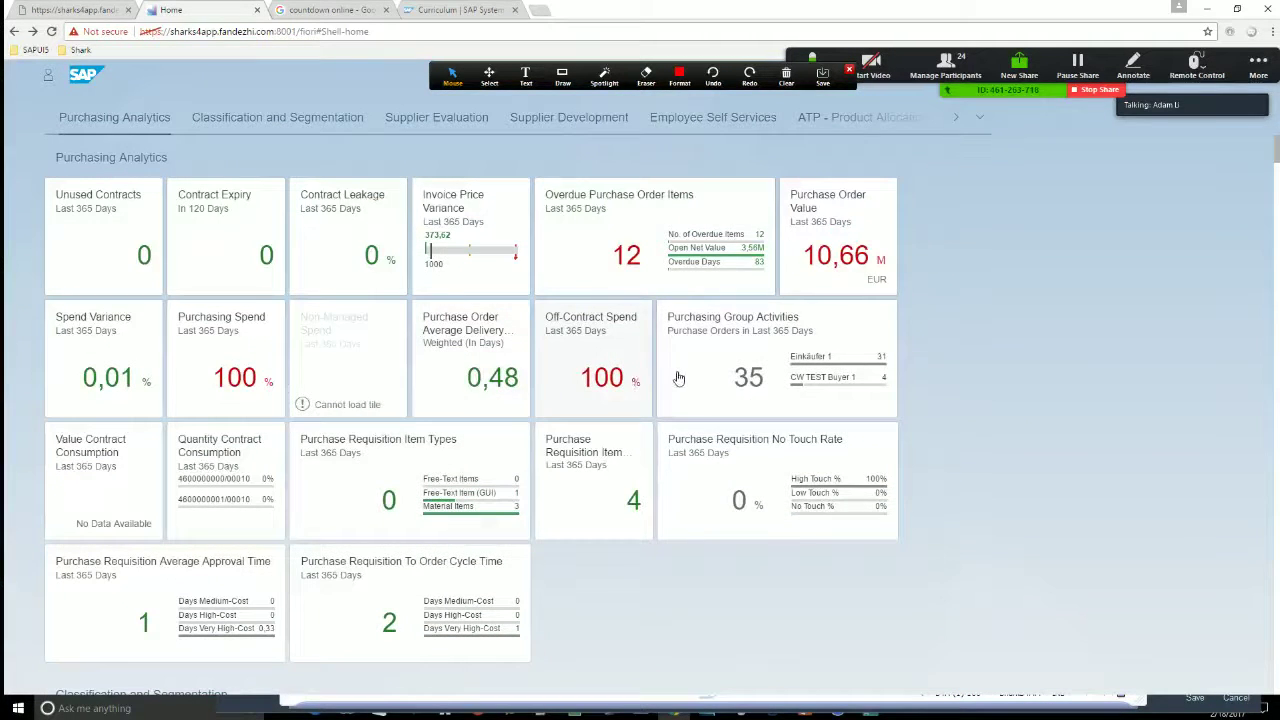
pyautogui.hotkey('alt', 'Tab')
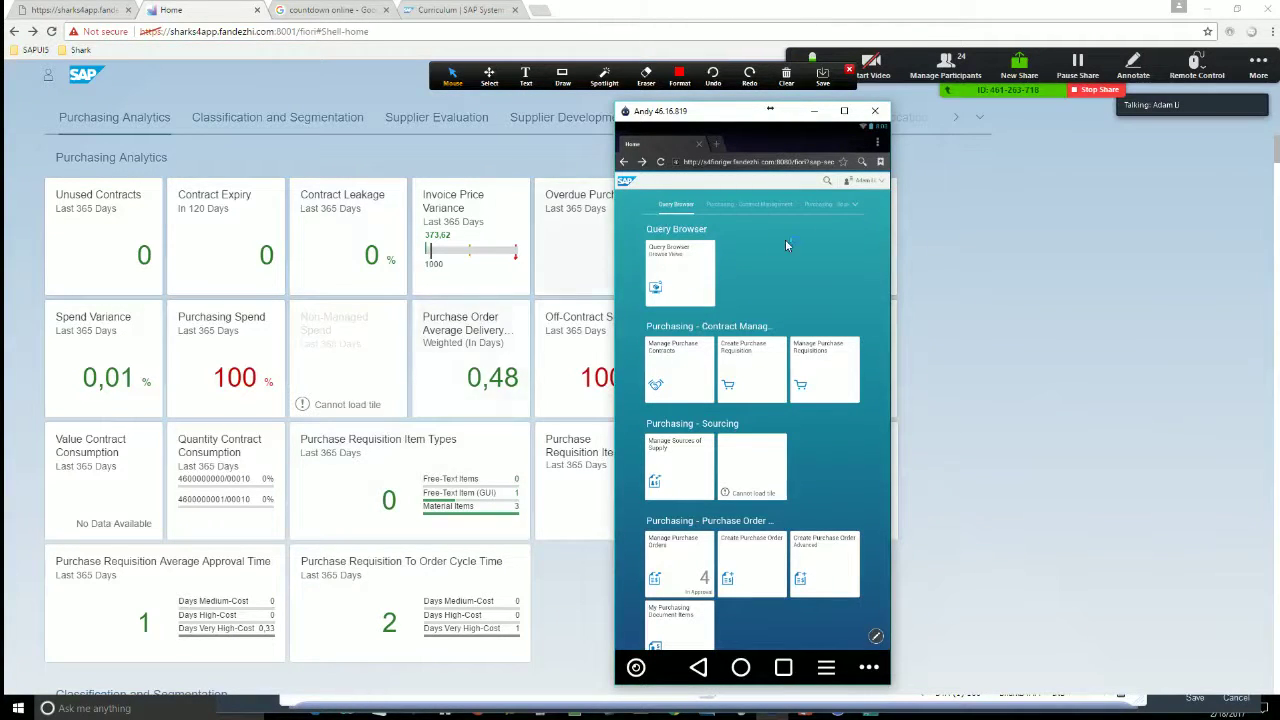
pyautogui.moveTo(722, 115)
pyautogui.mouseDown()
pyautogui.moveTo(965, 118)
pyautogui.moveTo(713, 100)
pyautogui.mouseUp()
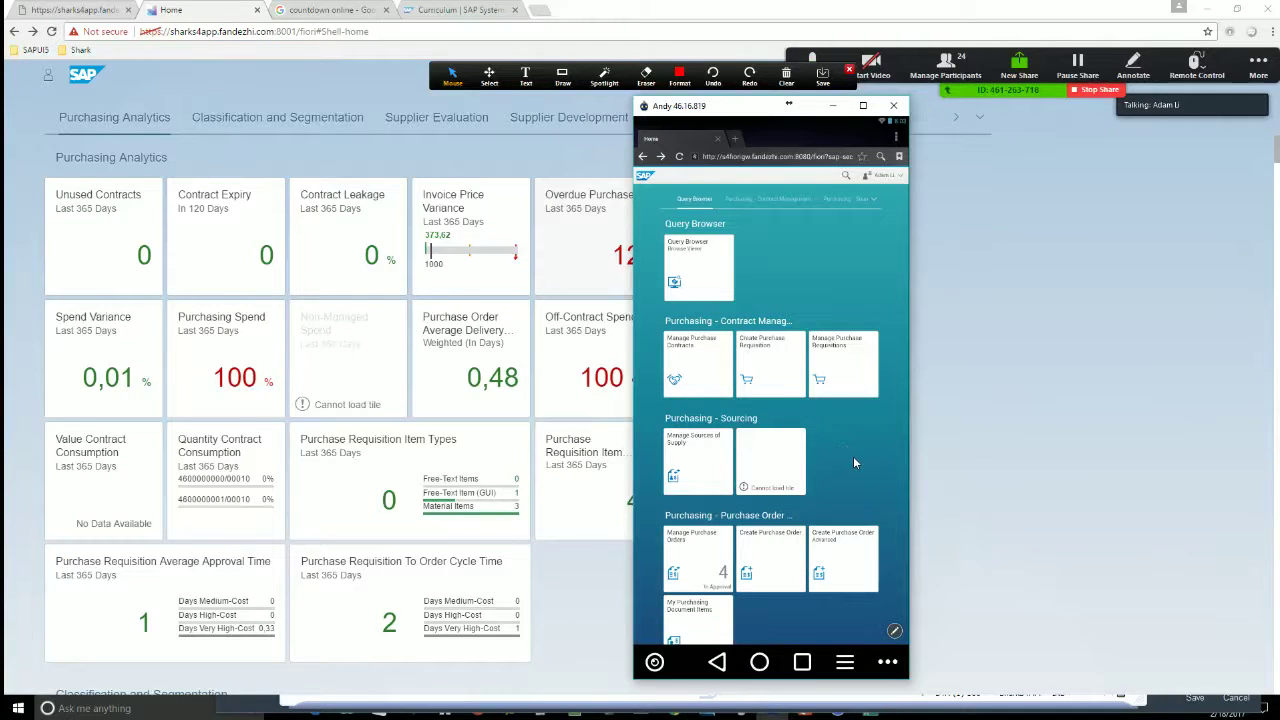
pyautogui.click(1053, 447)
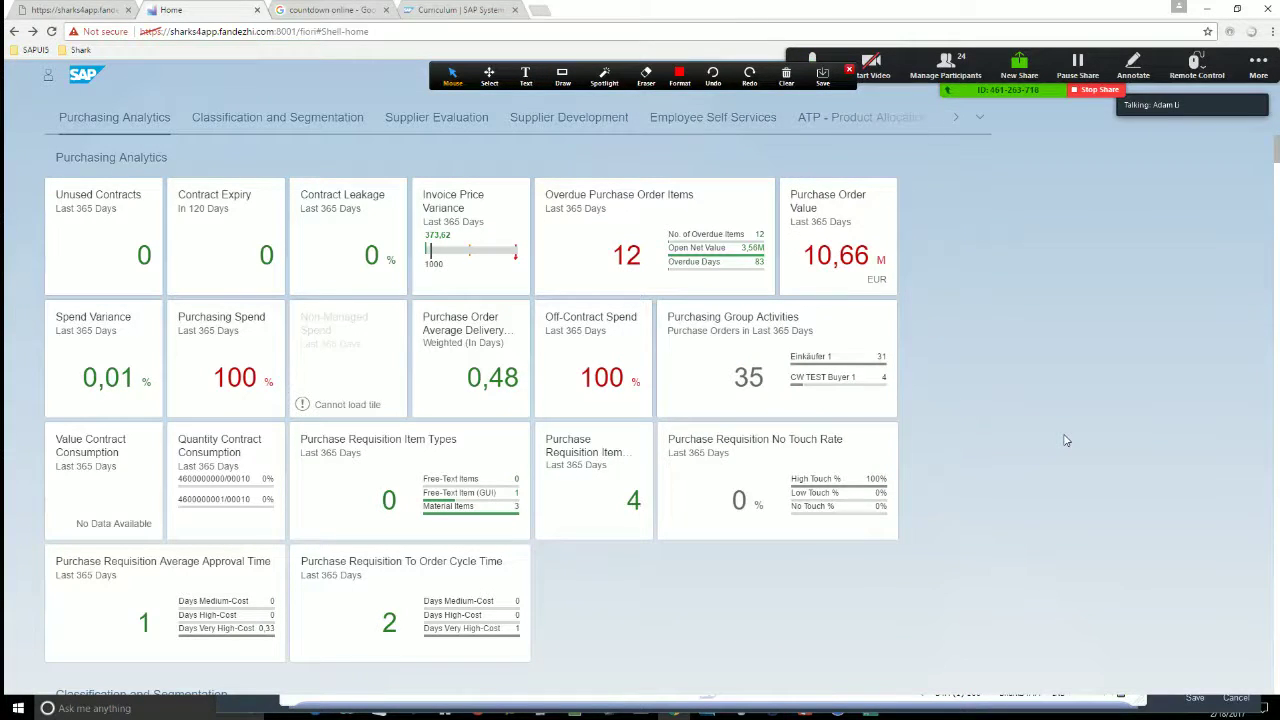
pyautogui.scroll(-5, 1076, 454)
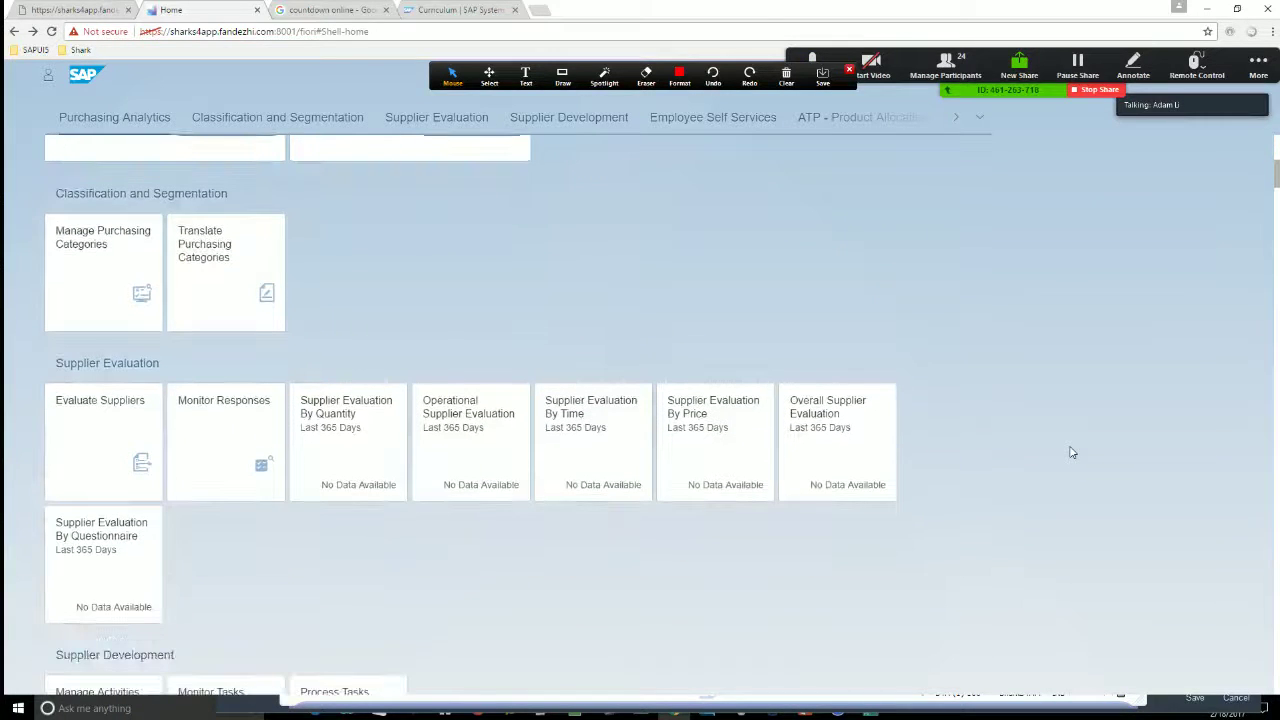
pyautogui.scroll(3, 1040, 528)
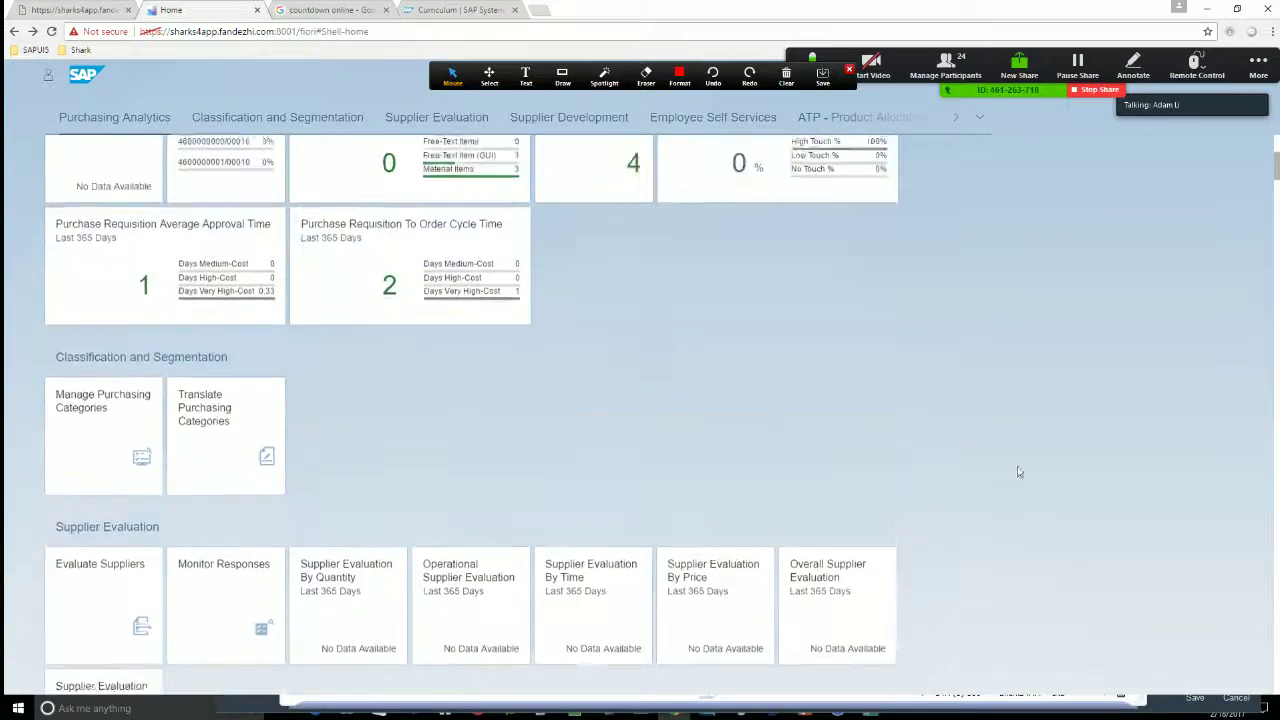
# Switch to the SAP Gateway Error Log and go back from it to the user menu
pyautogui.hotkey('alt', 'Tab')
pyautogui.hotkey('alt', 'Tab')
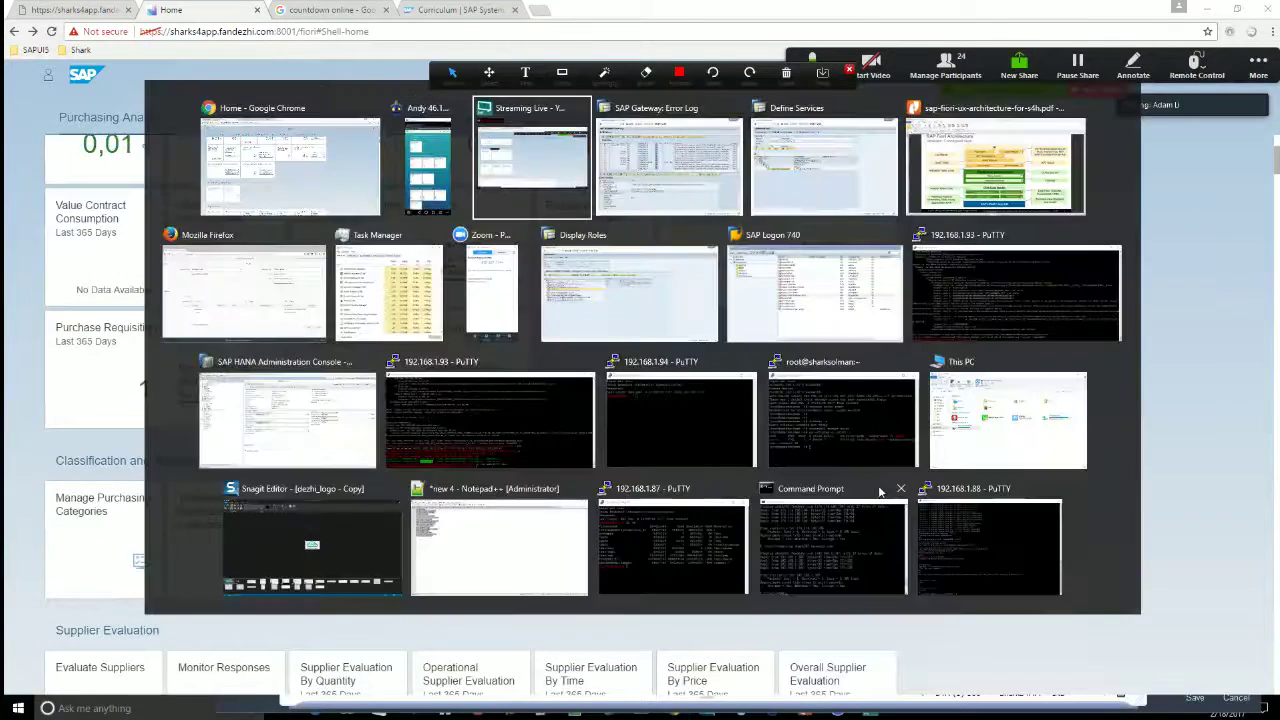
pyautogui.hotkey('alt', 'Tab')
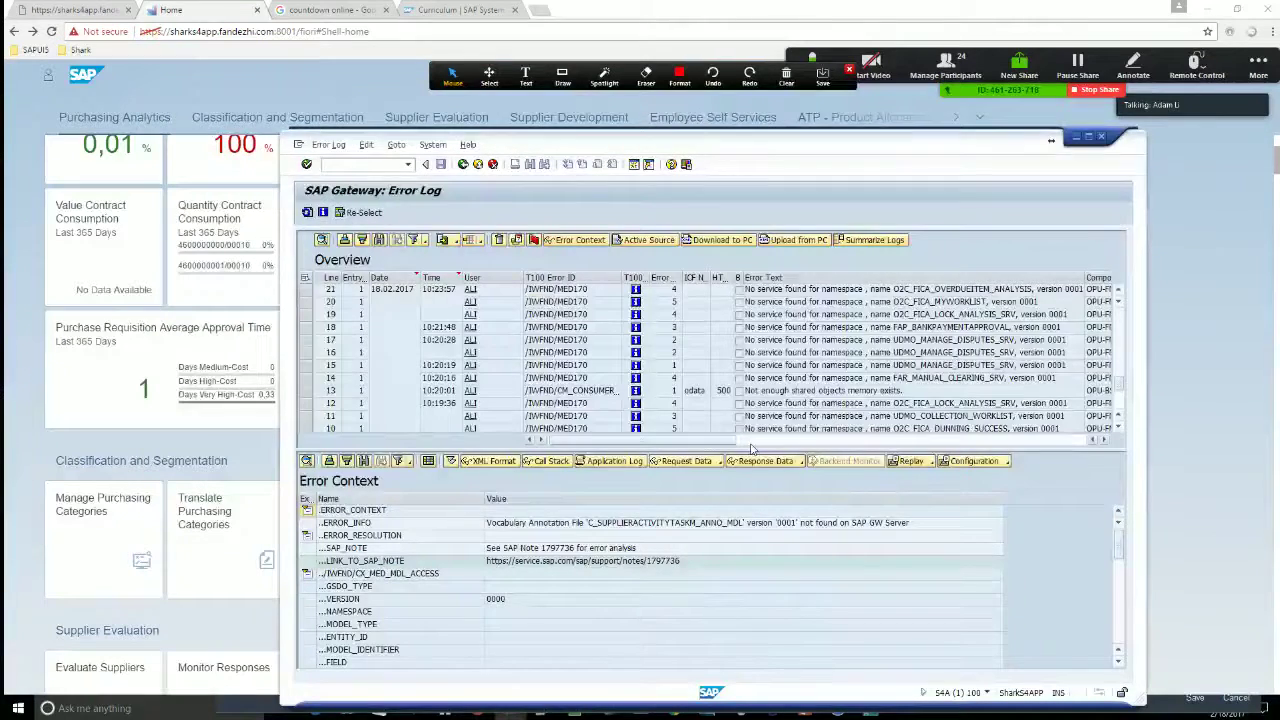
pyautogui.hotkey('alt', 'Tab')
pyautogui.scroll(3, 885, 450)
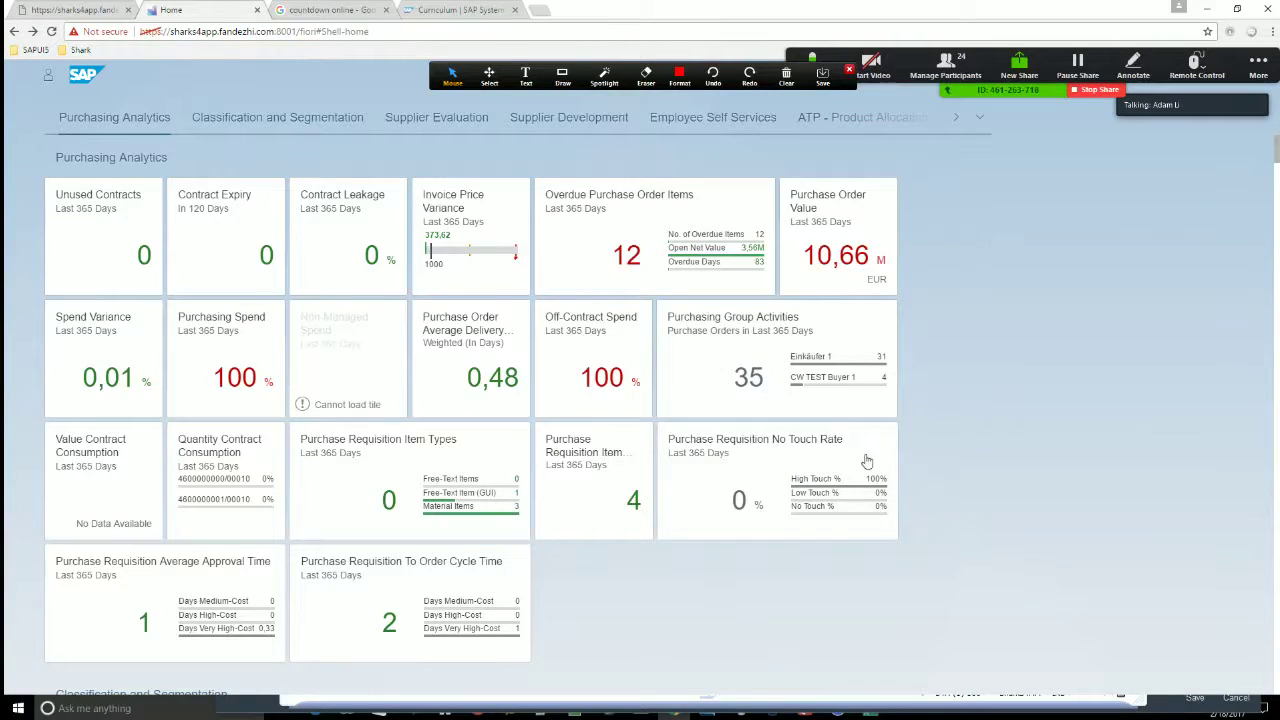
pyautogui.hotkey('alt', 'Tab')
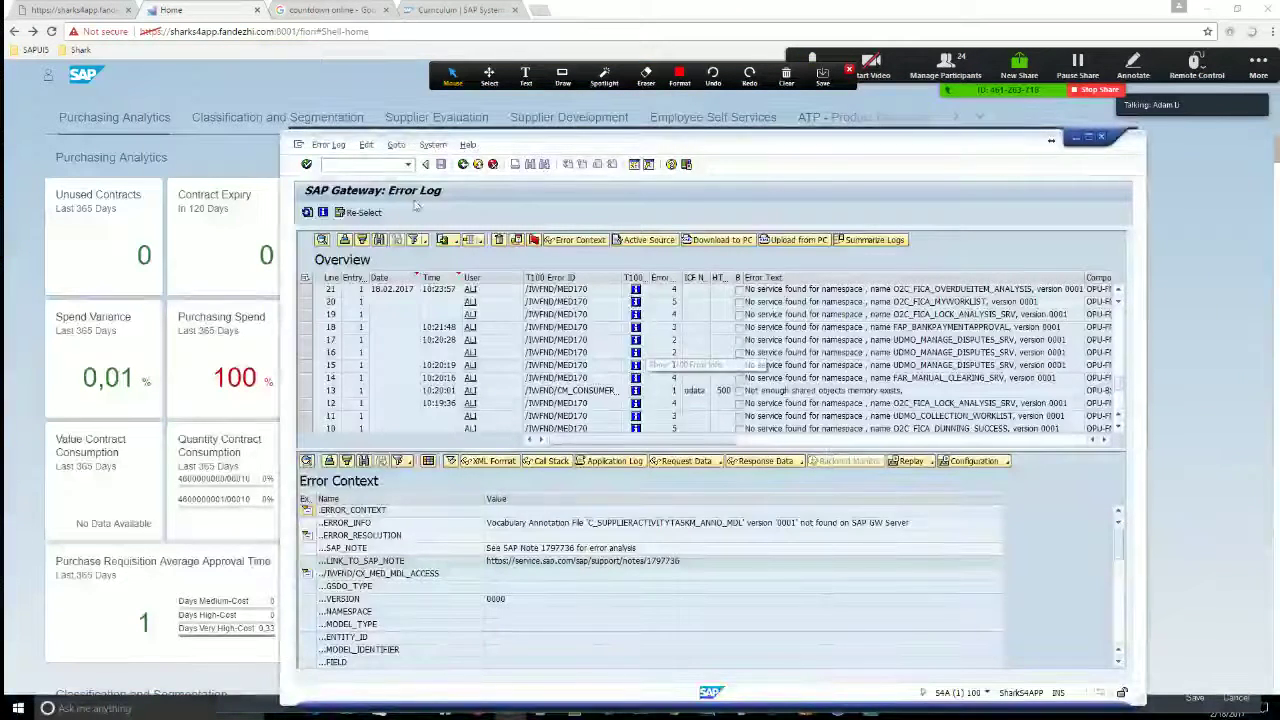
pyautogui.click(463, 164)
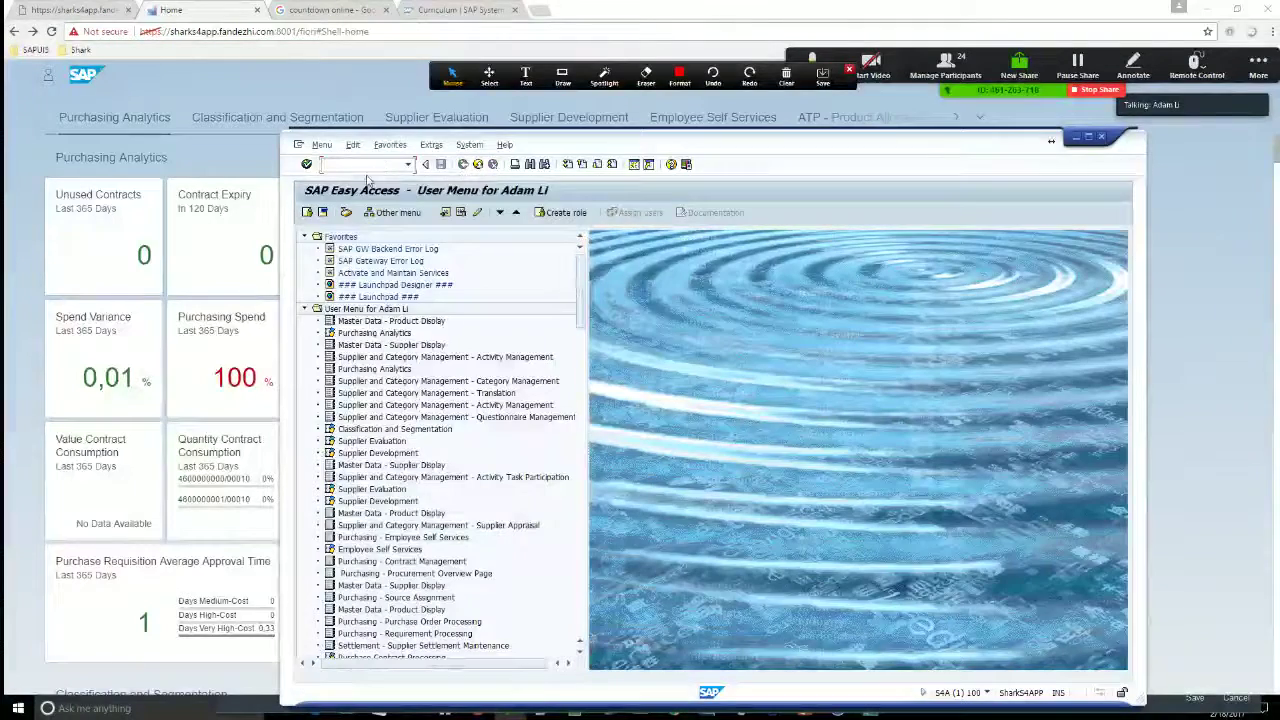
pyautogui.hotkey('alt', 'Tab')
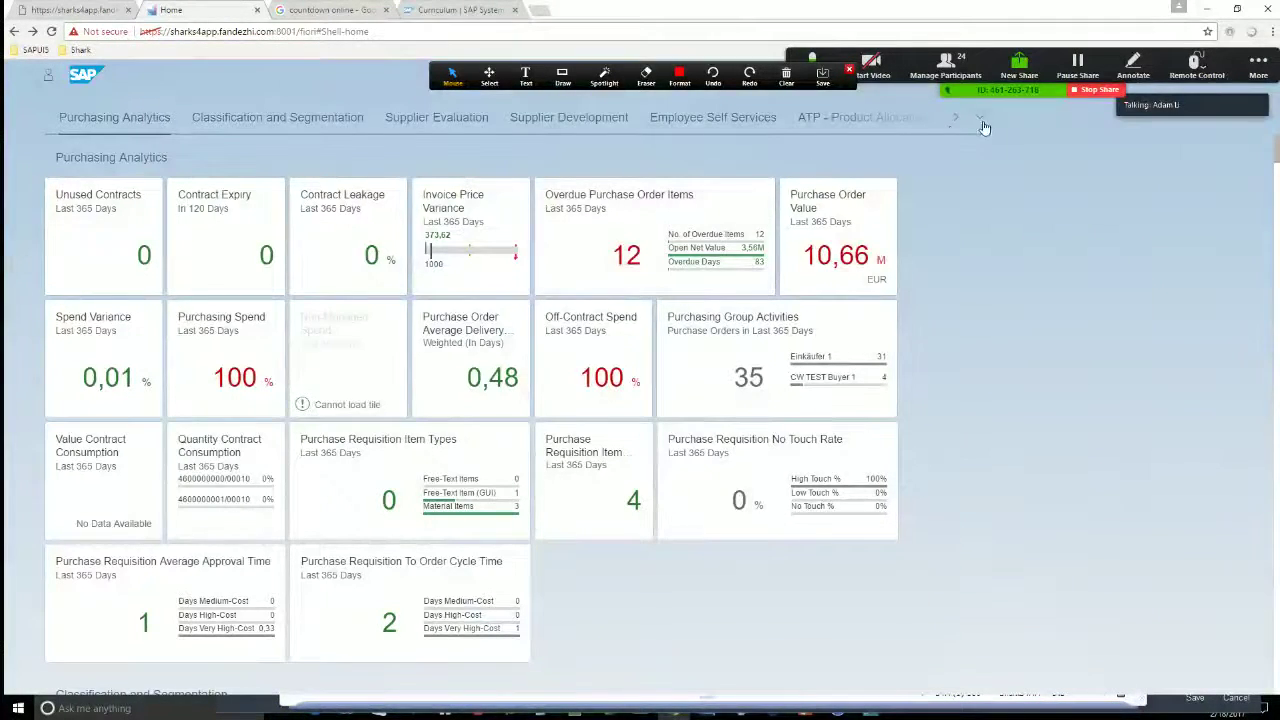
# Open the full list of launchpad groups, close it, and bring up the SAP Easy Access menu
pyautogui.click(979, 117)
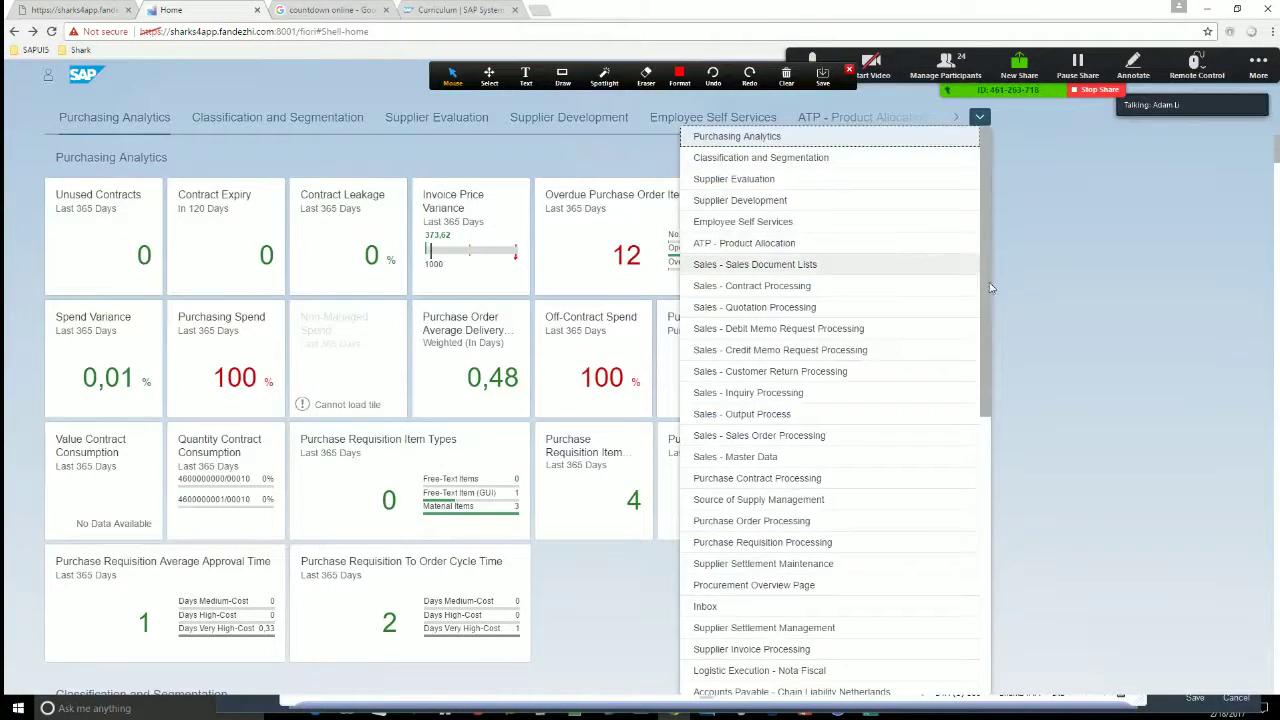
pyautogui.moveTo(992, 332); pyautogui.dragTo(983, 590)
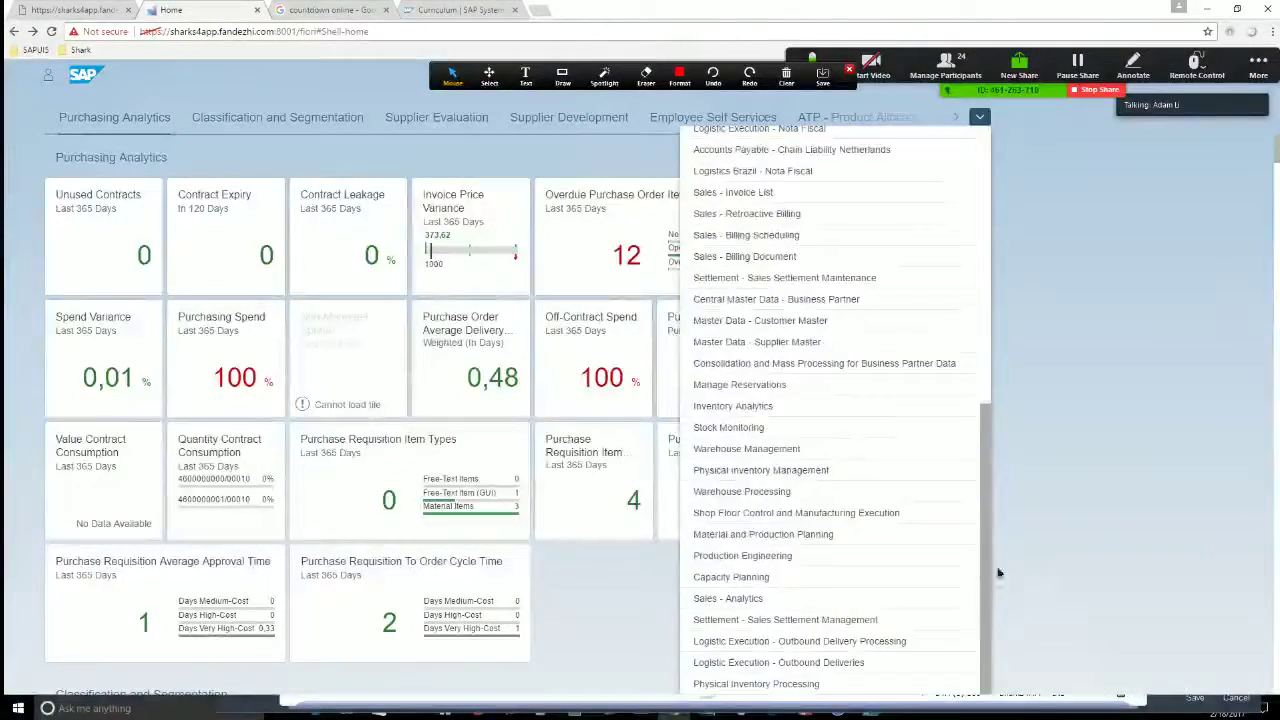
pyautogui.click(1083, 363)
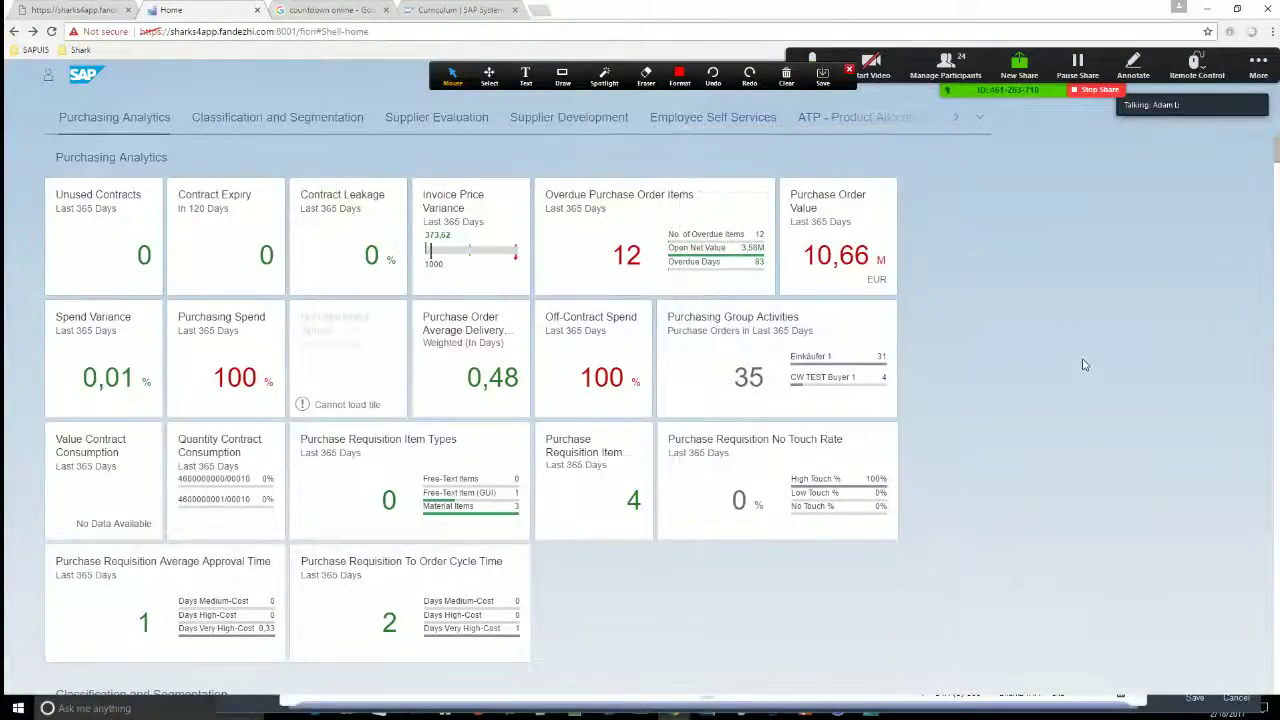
pyautogui.hotkey('alt', 'Tab')
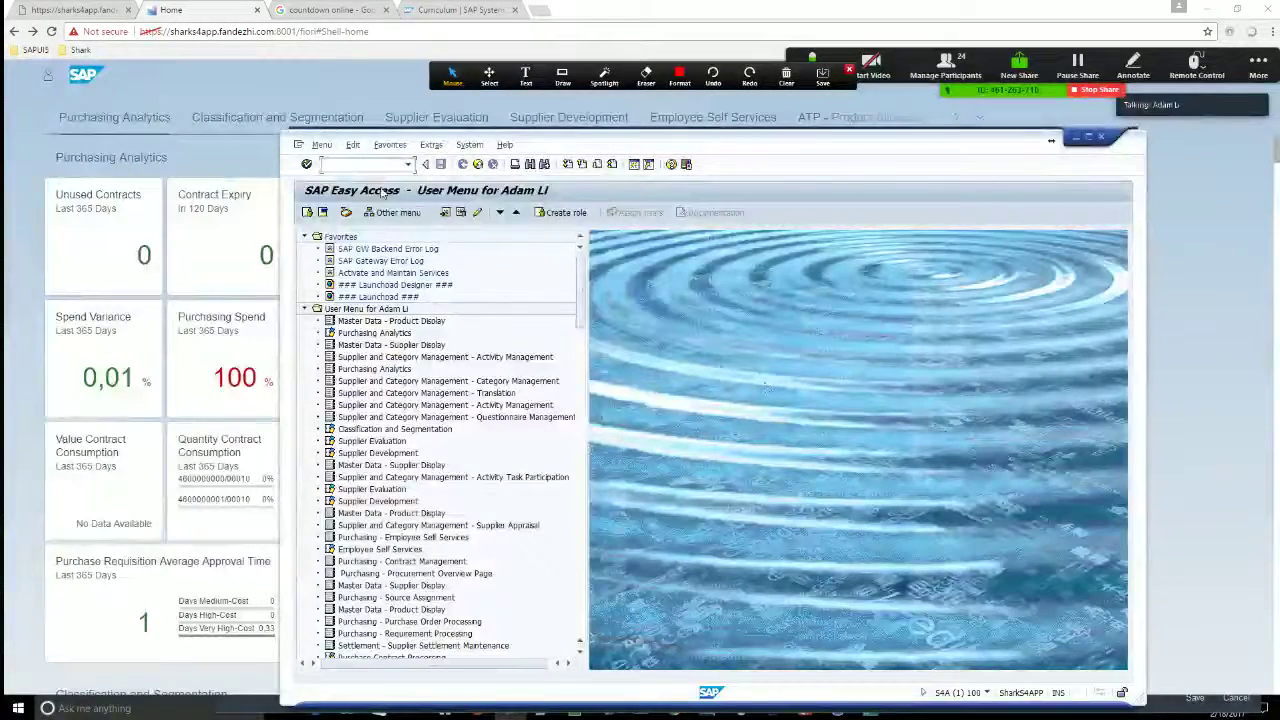
# Run /nsu01 and display the roles assigned to the user
pyautogui.click(381, 162)
pyautogui.write('/nsu01')
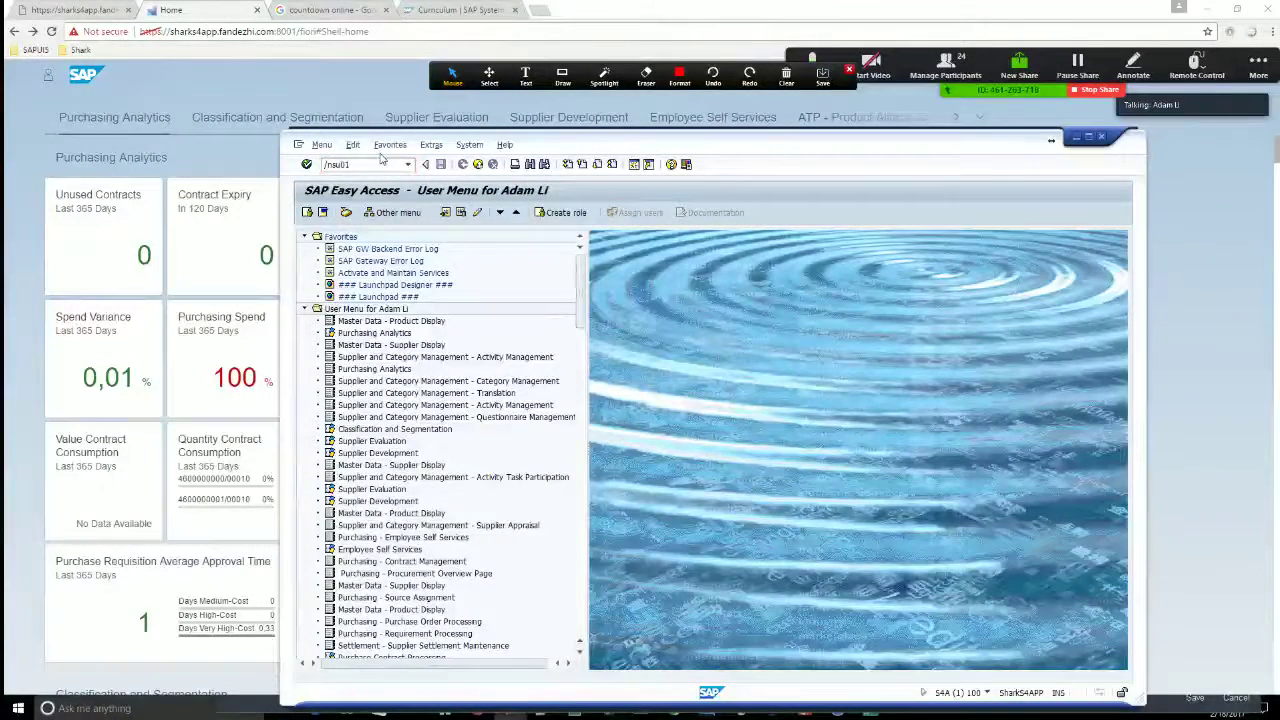
pyautogui.press('Return')
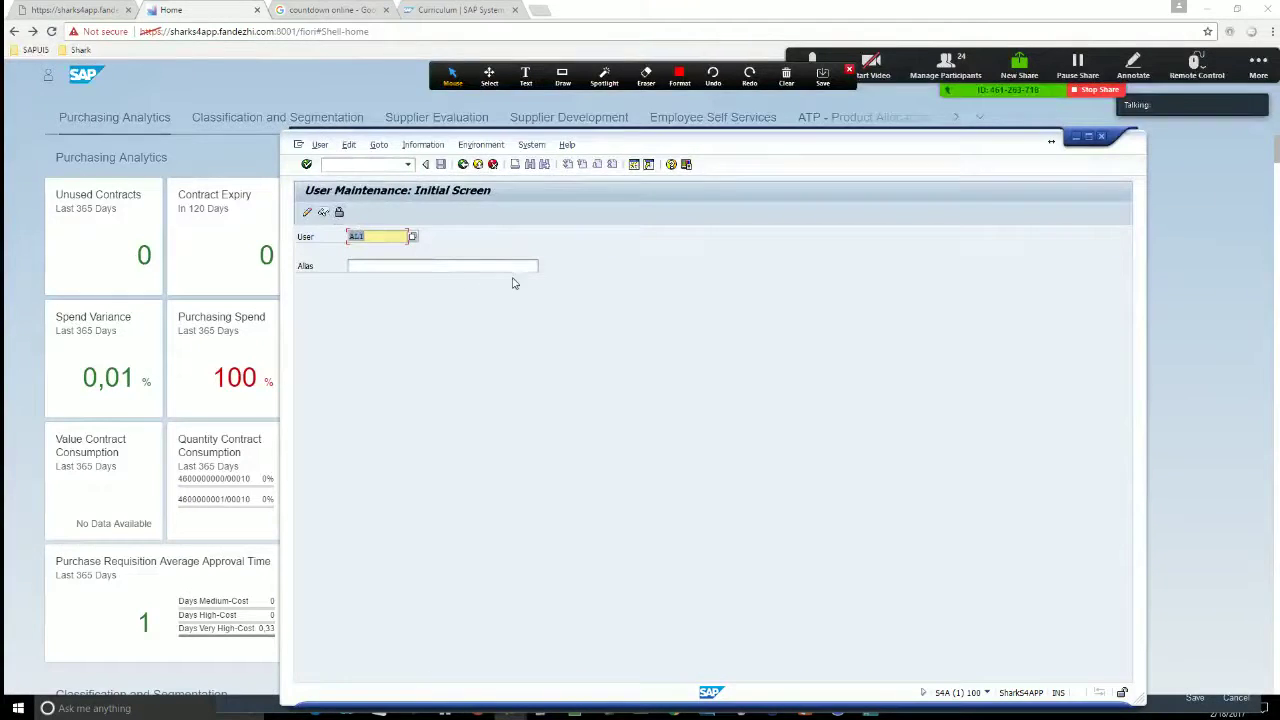
pyautogui.click(308, 212)
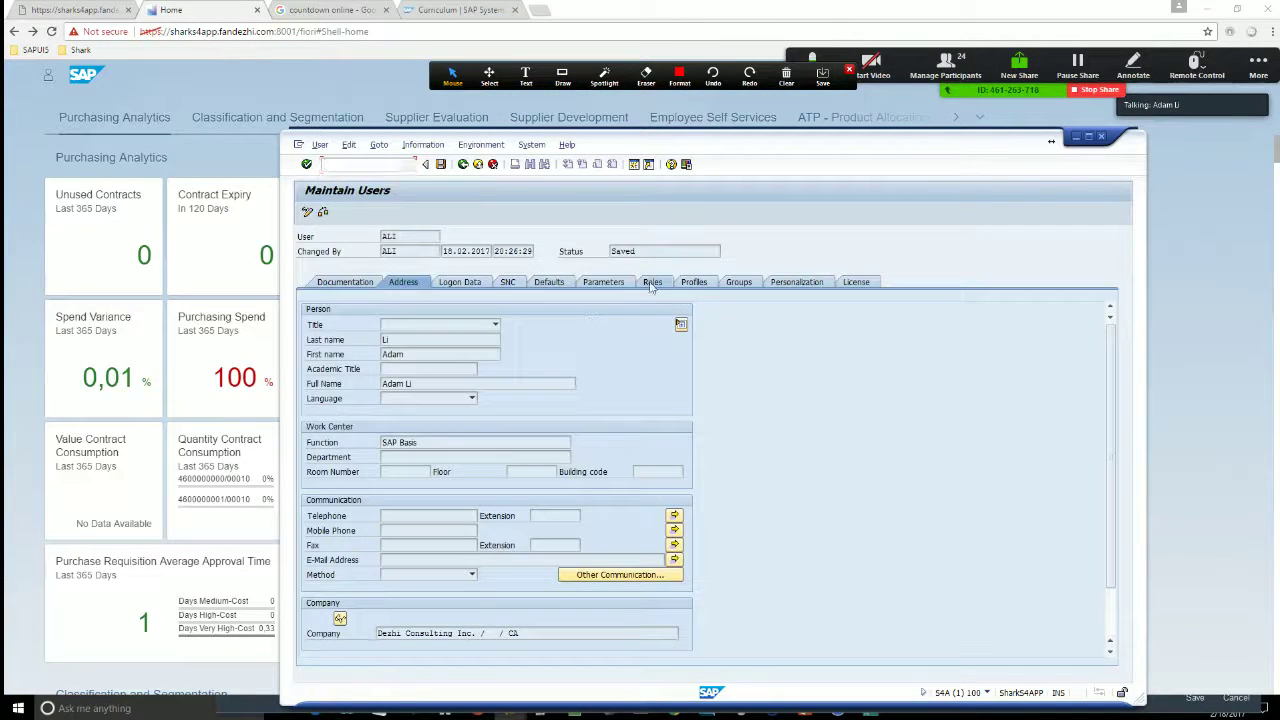
pyautogui.click(652, 282)
pyautogui.scroll(-3, 480, 510)
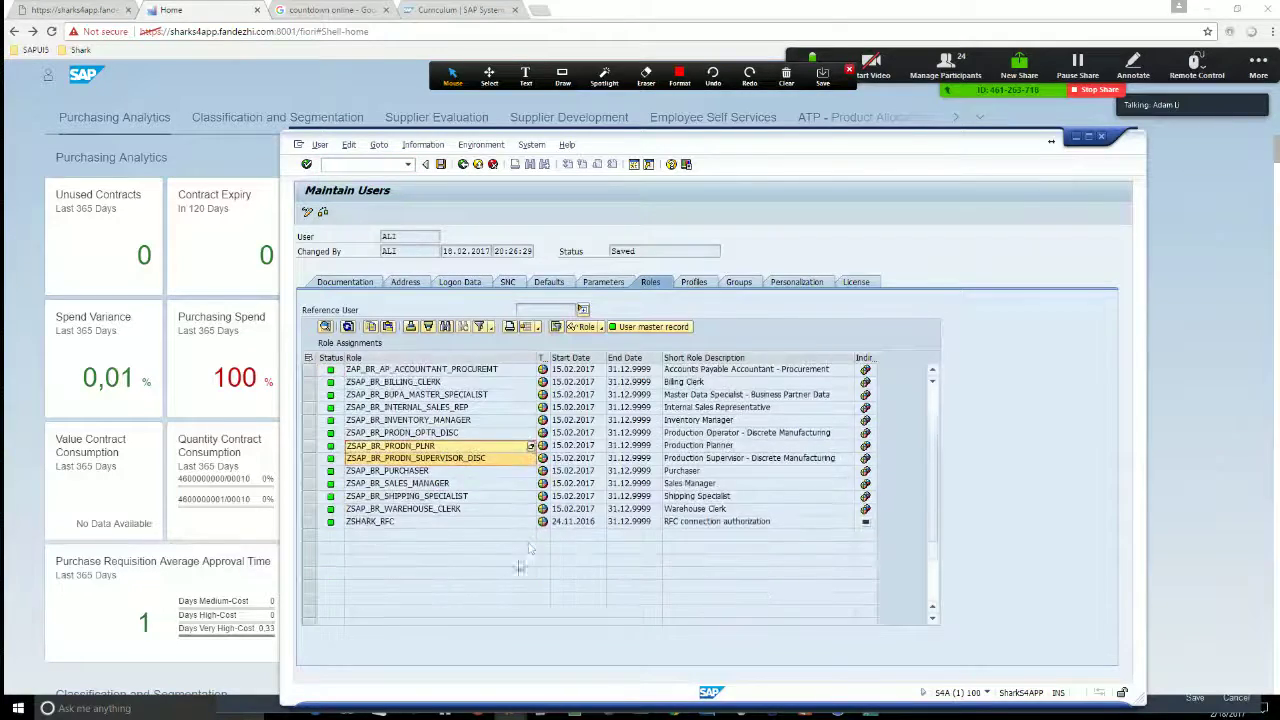
pyautogui.click(440, 523)
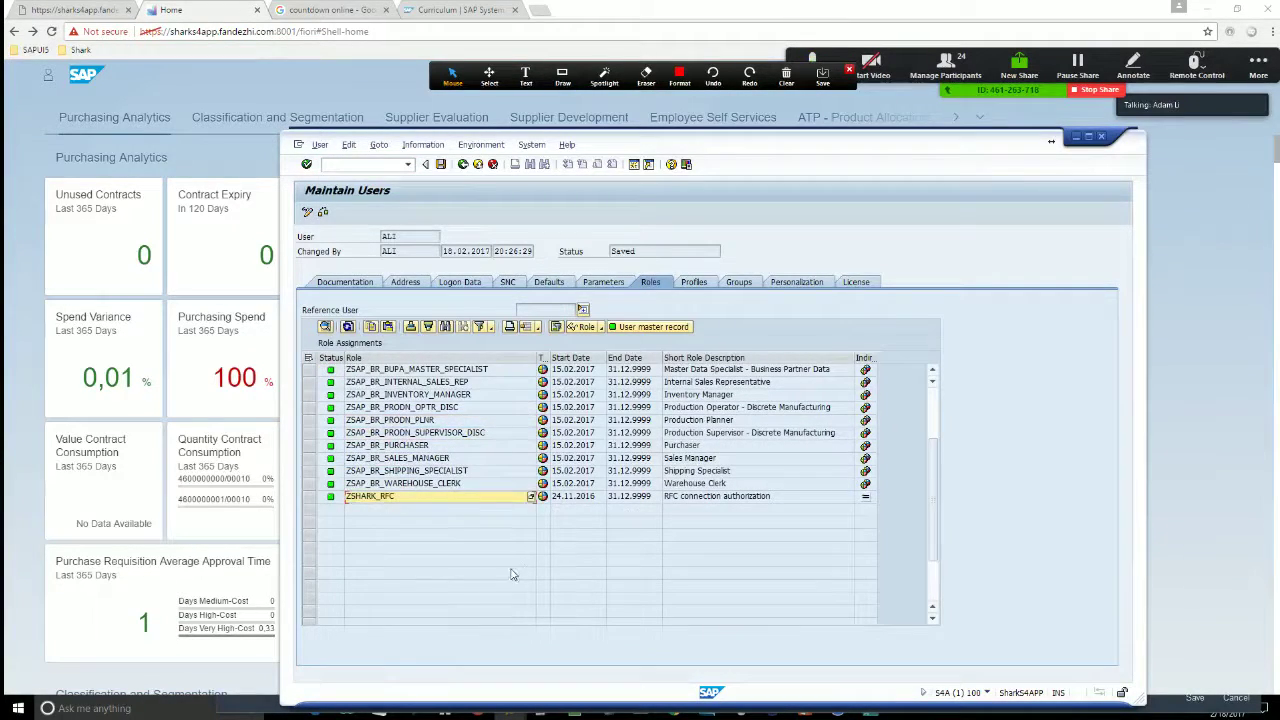
pyautogui.scroll(3, 512, 565)
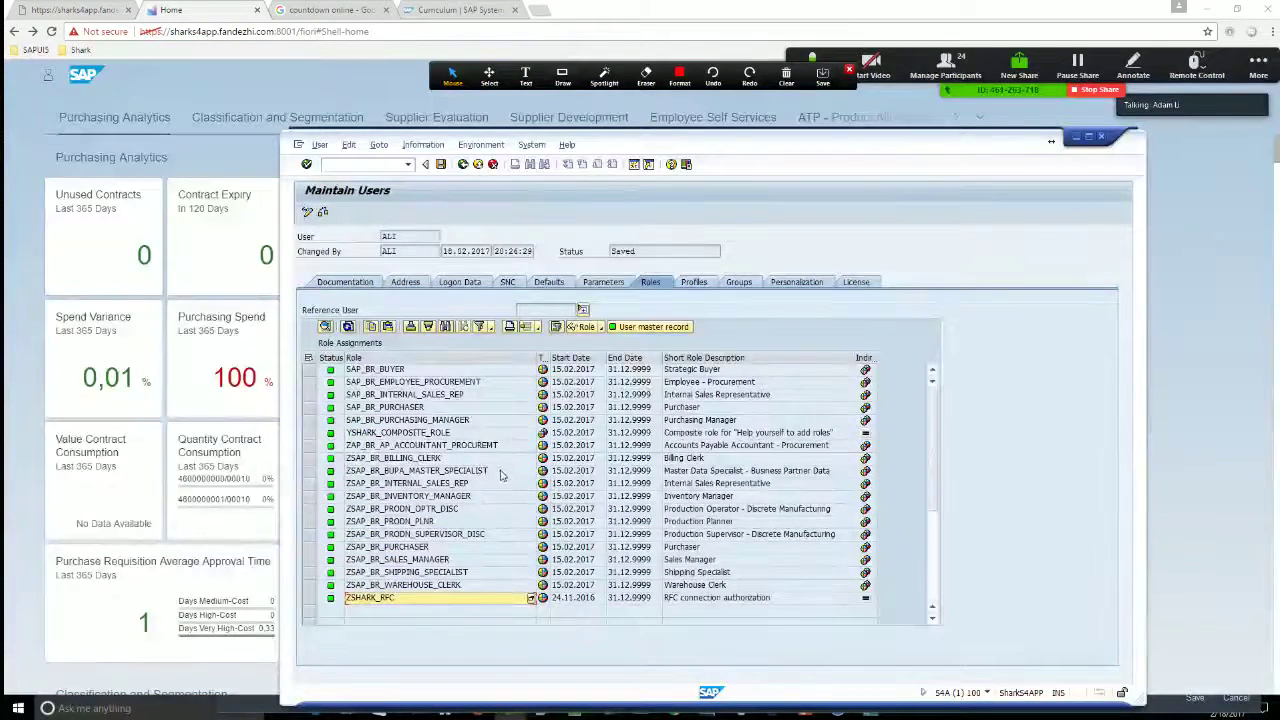
# Open YSHARK_COMPOSITE_ROLE in change mode and add SAP_BR_BUYER and other SAP_BR_* roles
pyautogui.doubleClick(420, 433)
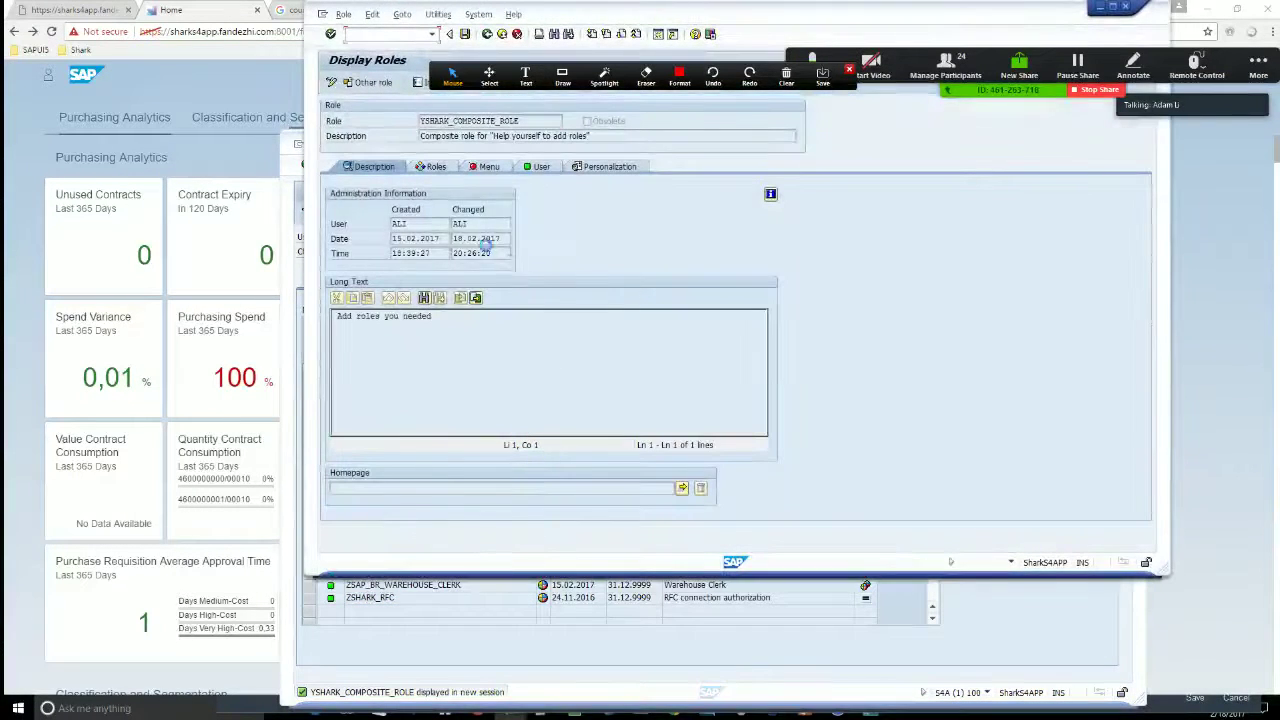
pyautogui.click(436, 166)
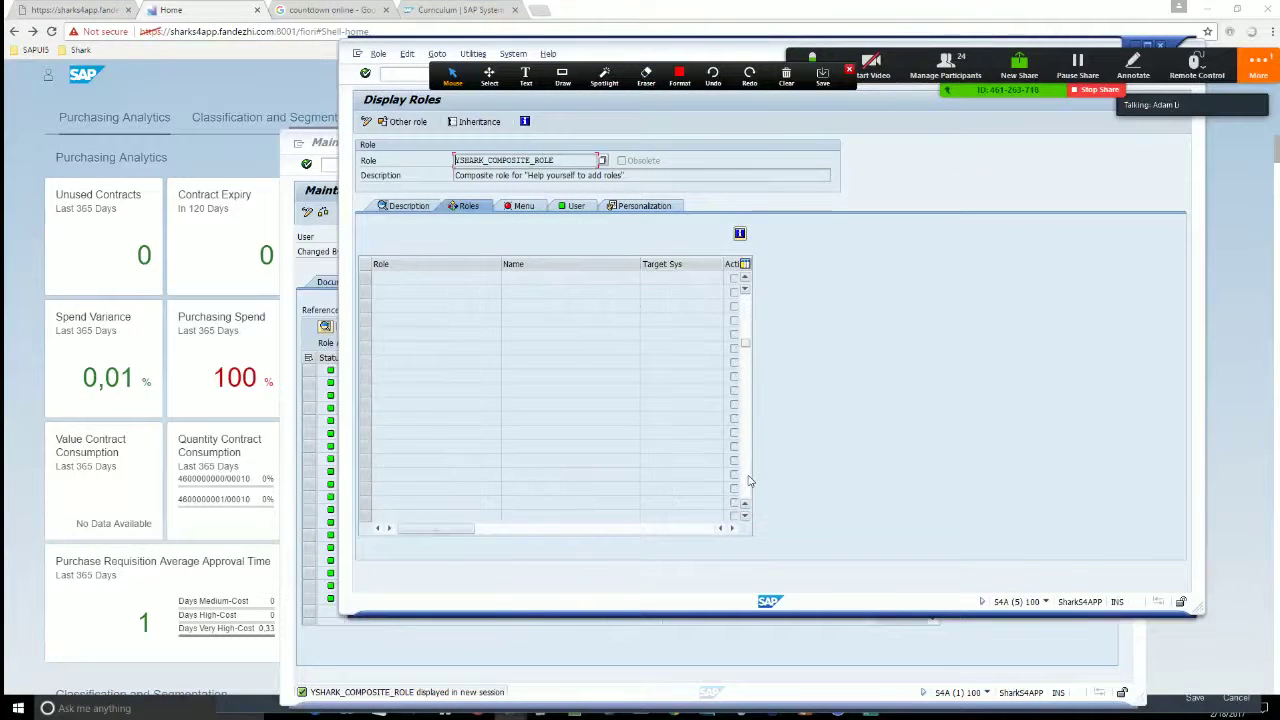
pyautogui.hotkey('ctrl', 'F1')
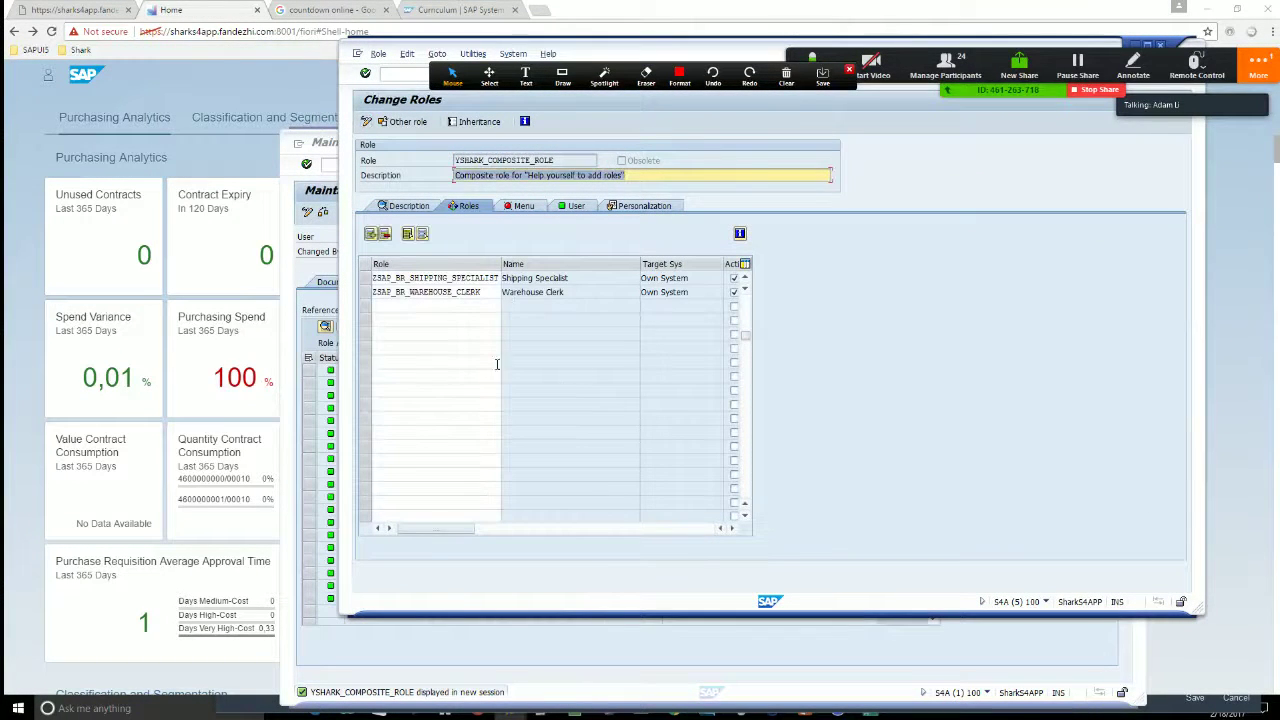
pyautogui.click(437, 305)
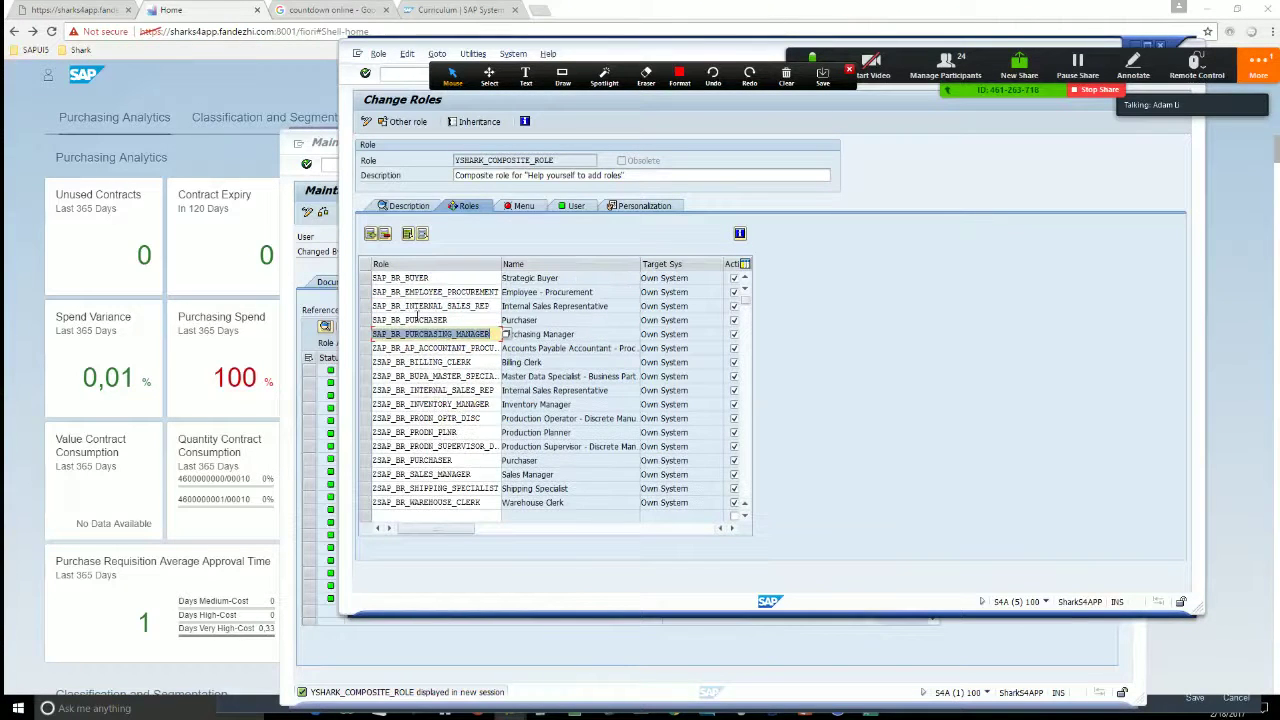
pyautogui.click(437, 280)
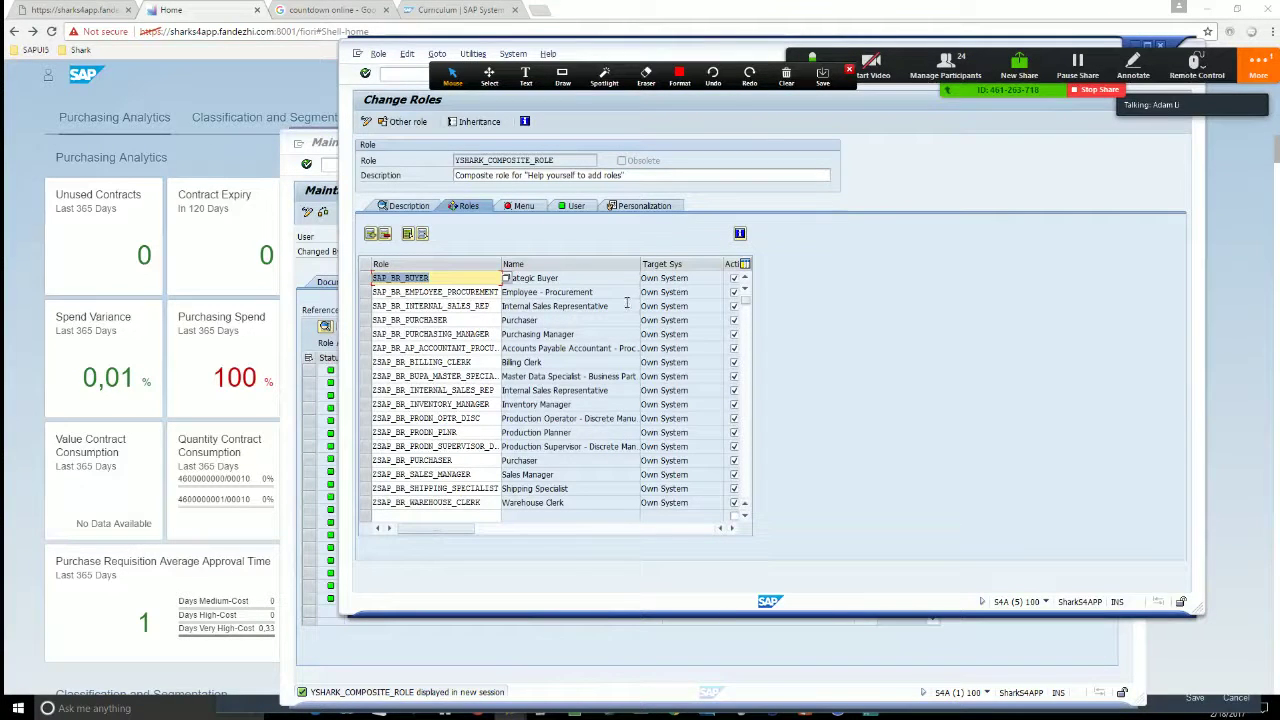
pyautogui.hotkey('alt', 'Tab')
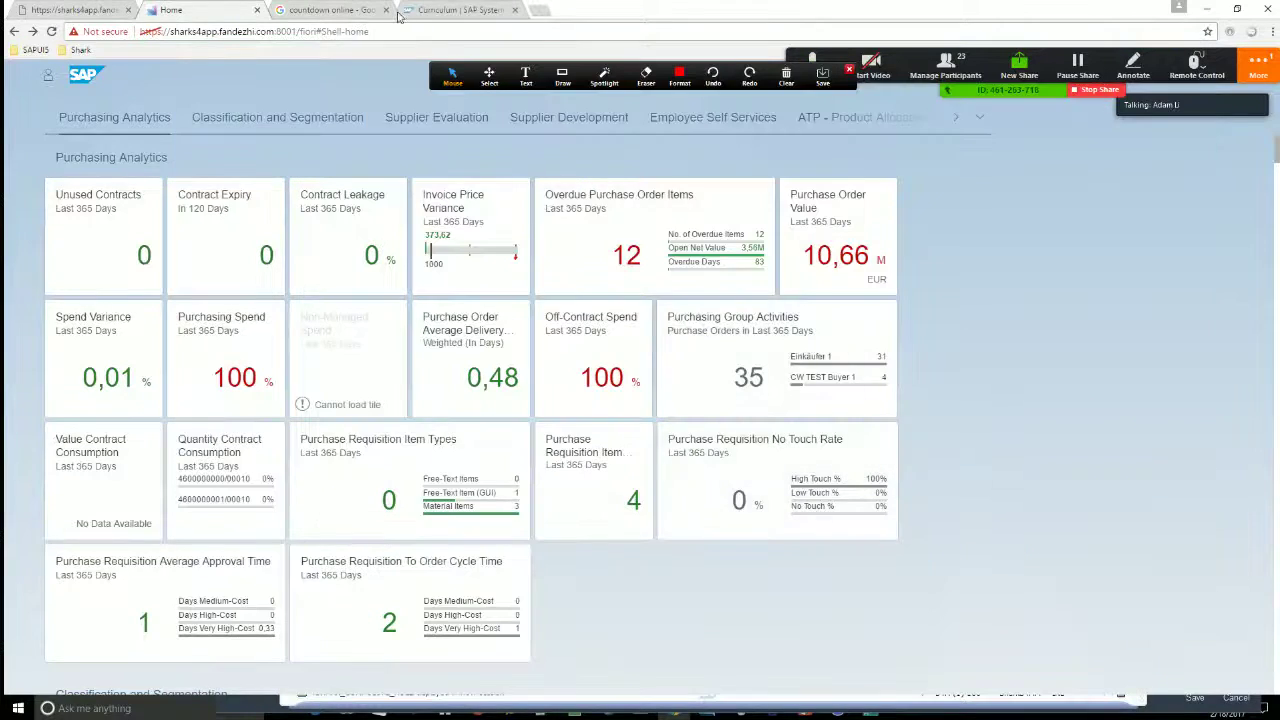
# Look through the open browser pages, including the SAP_PRC_BC_PURCHASER_PIR catalog and SAP Curriculum
pyautogui.click(418, 12)
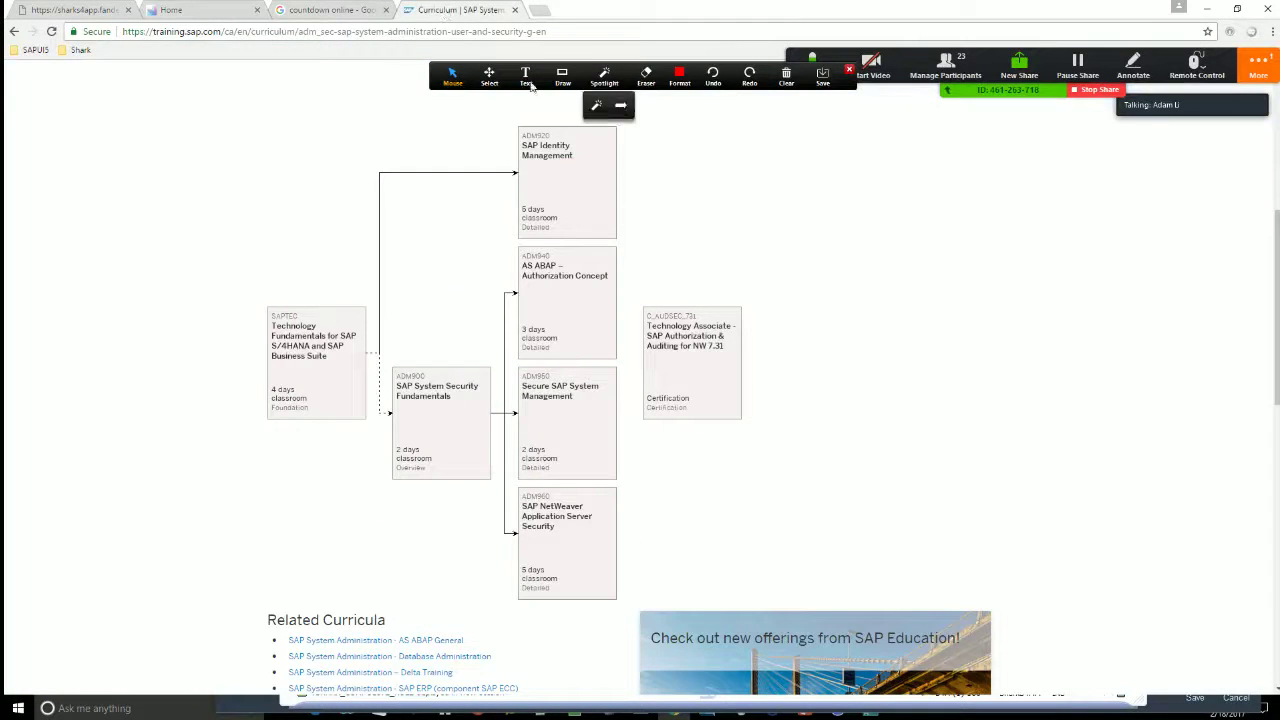
pyautogui.click(358, 12)
pyautogui.click(220, 10)
pyautogui.click(70, 9)
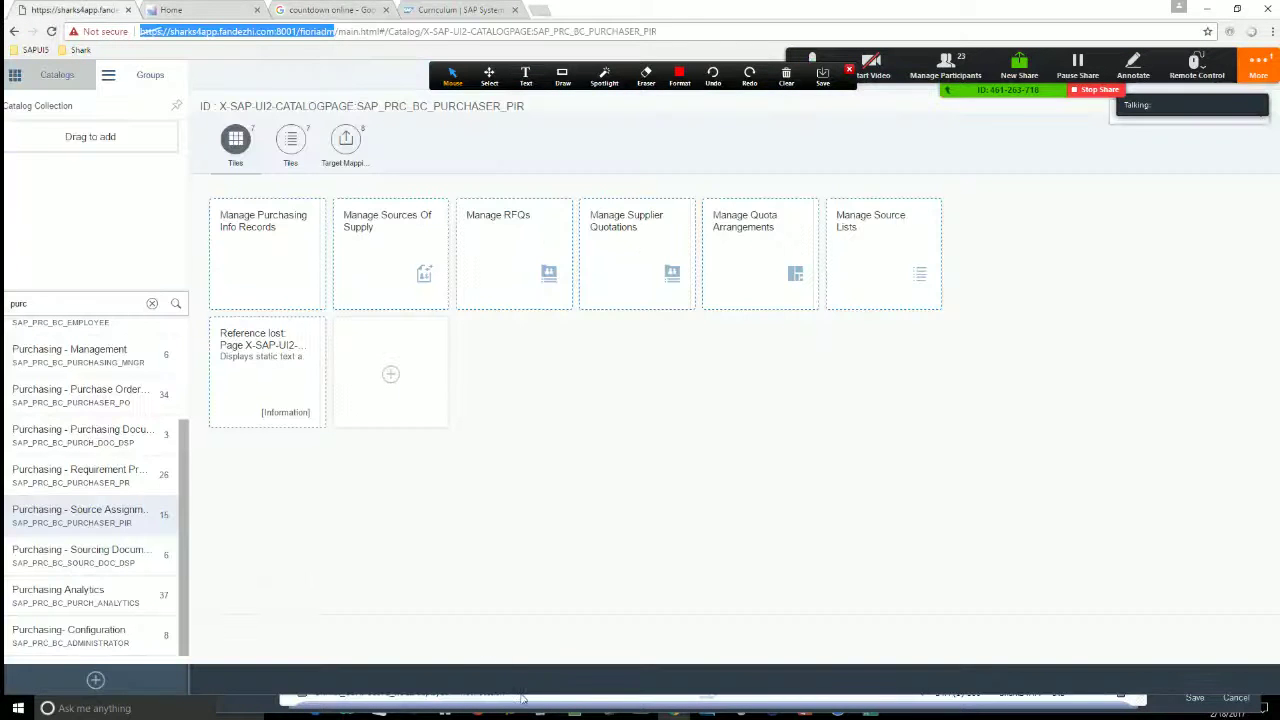
pyautogui.hotkey('alt', 'Tab')
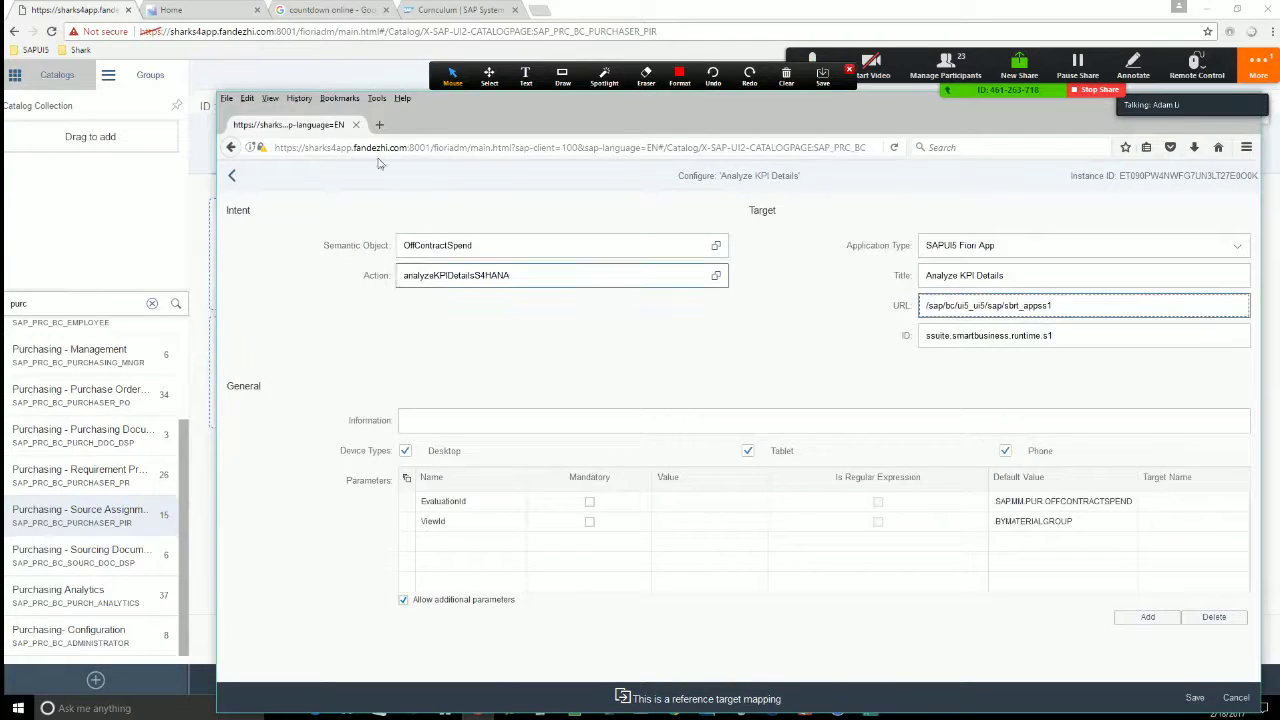
pyautogui.click(80, 242)
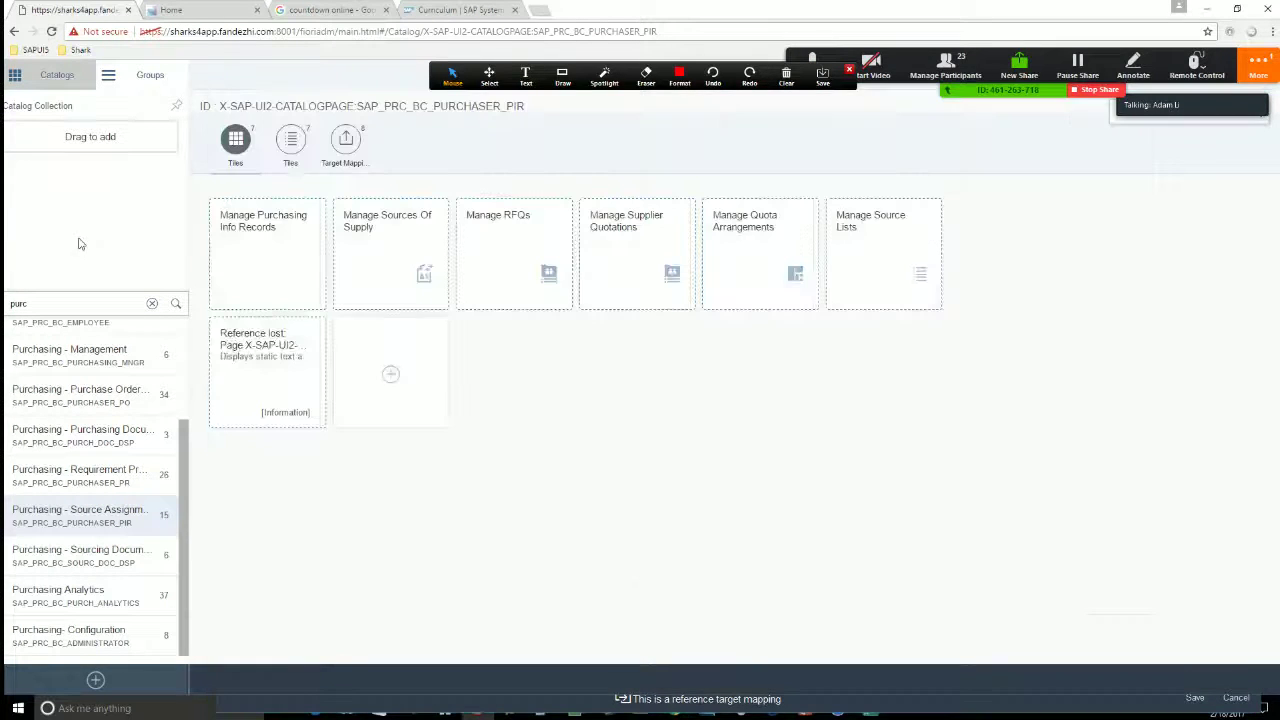
pyautogui.click(458, 10)
pyautogui.click(200, 10)
pyautogui.click(330, 10)
pyautogui.click(458, 10)
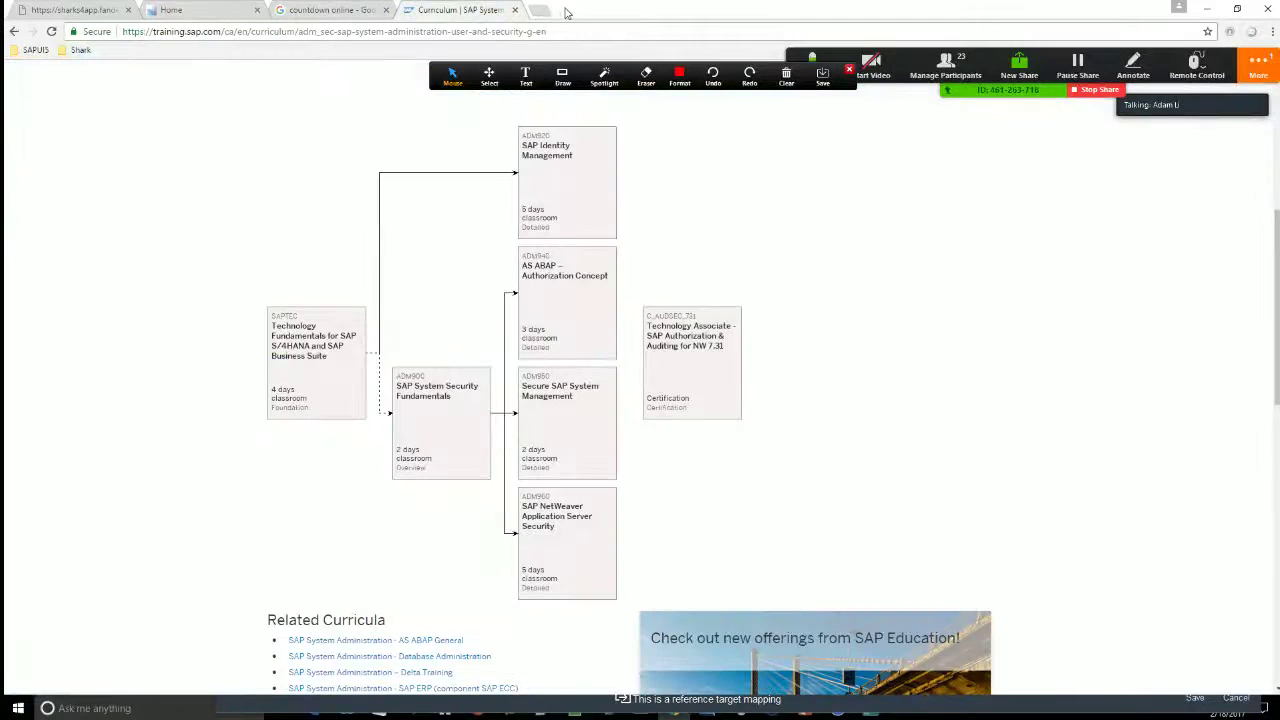
# Search Google for 'SAP fiori apps' in a new tab and open the SAP Fiori Apps Library
pyautogui.click(545, 11)
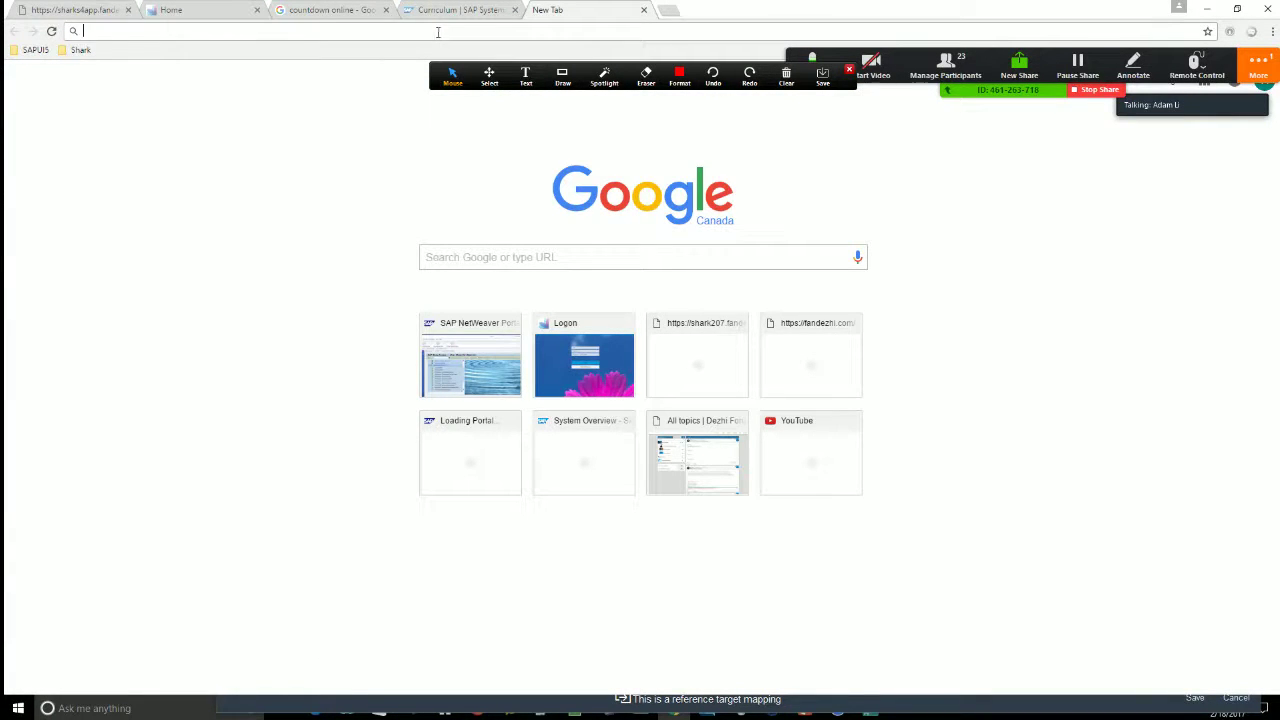
pyautogui.write('SAP')
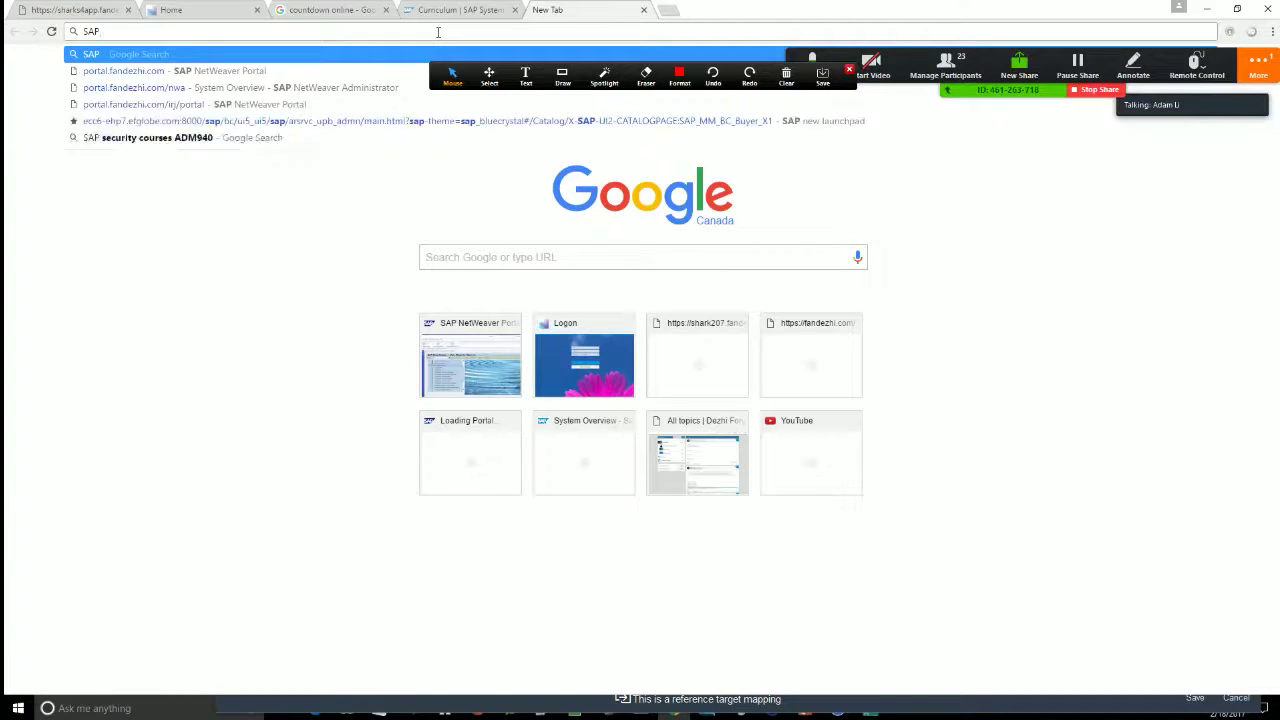
pyautogui.write(' fi')
pyautogui.press('BackSpace')
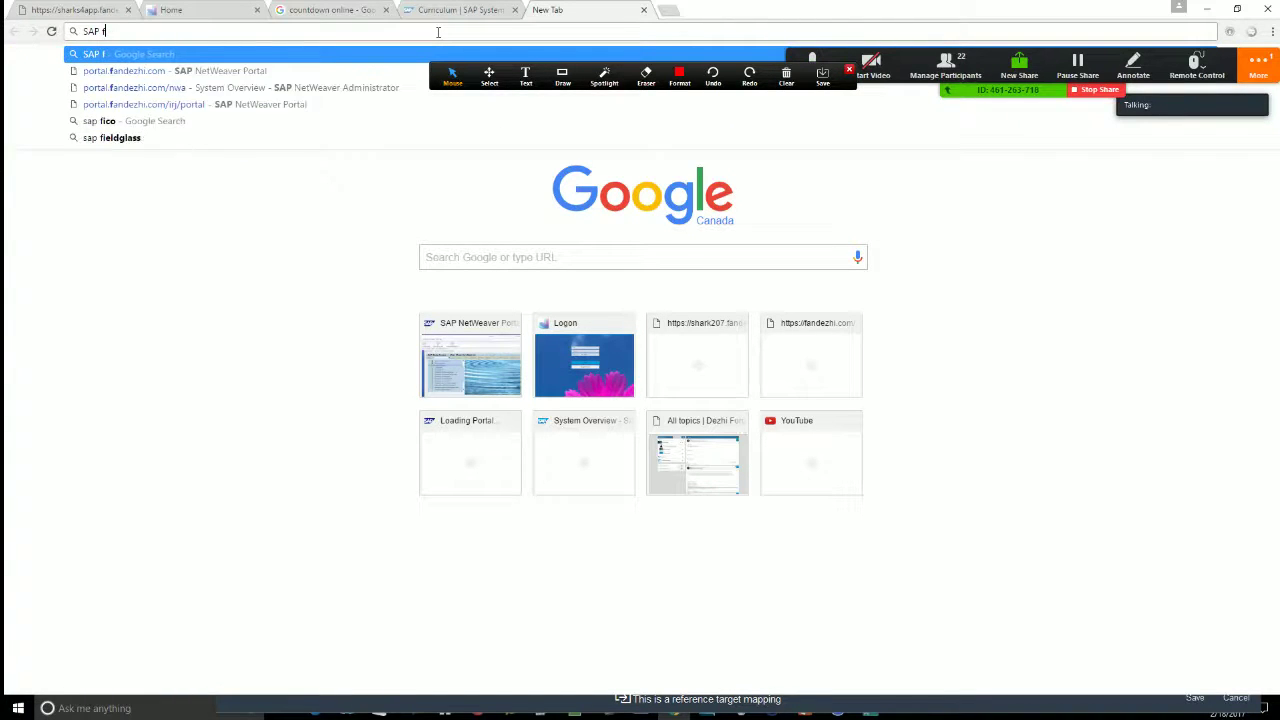
pyautogui.write('iori apps')
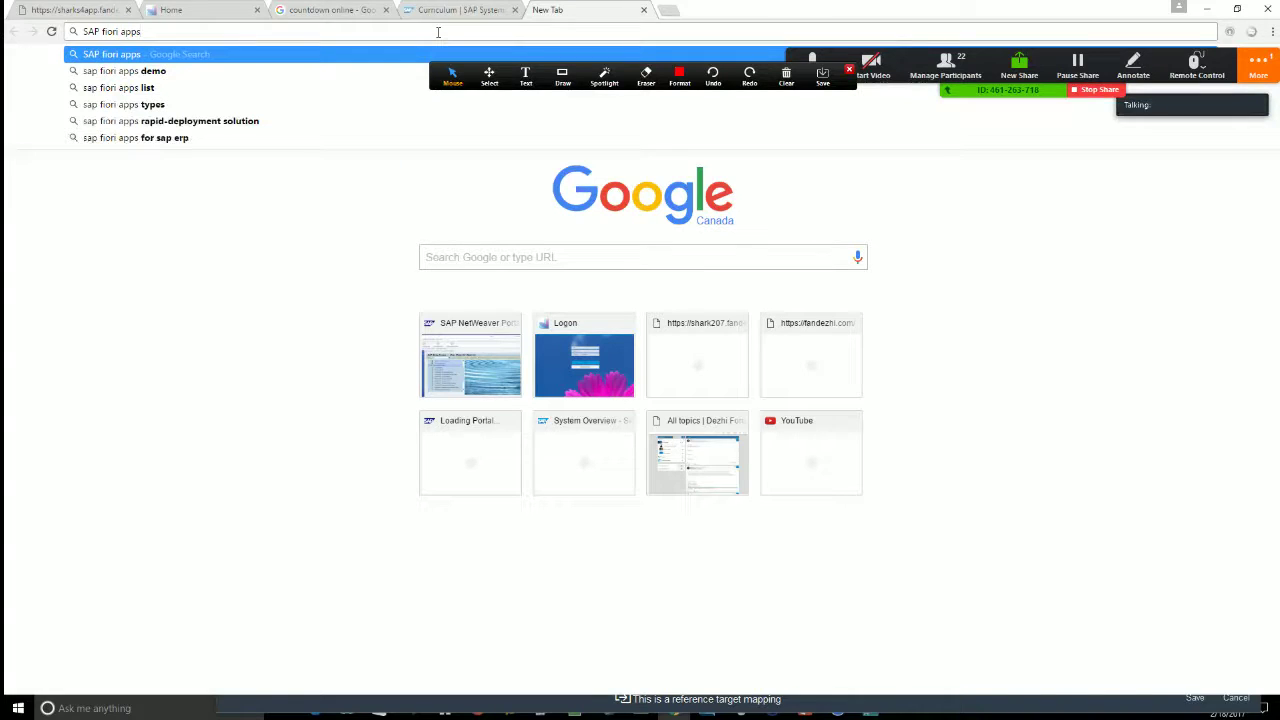
pyautogui.press('Return')
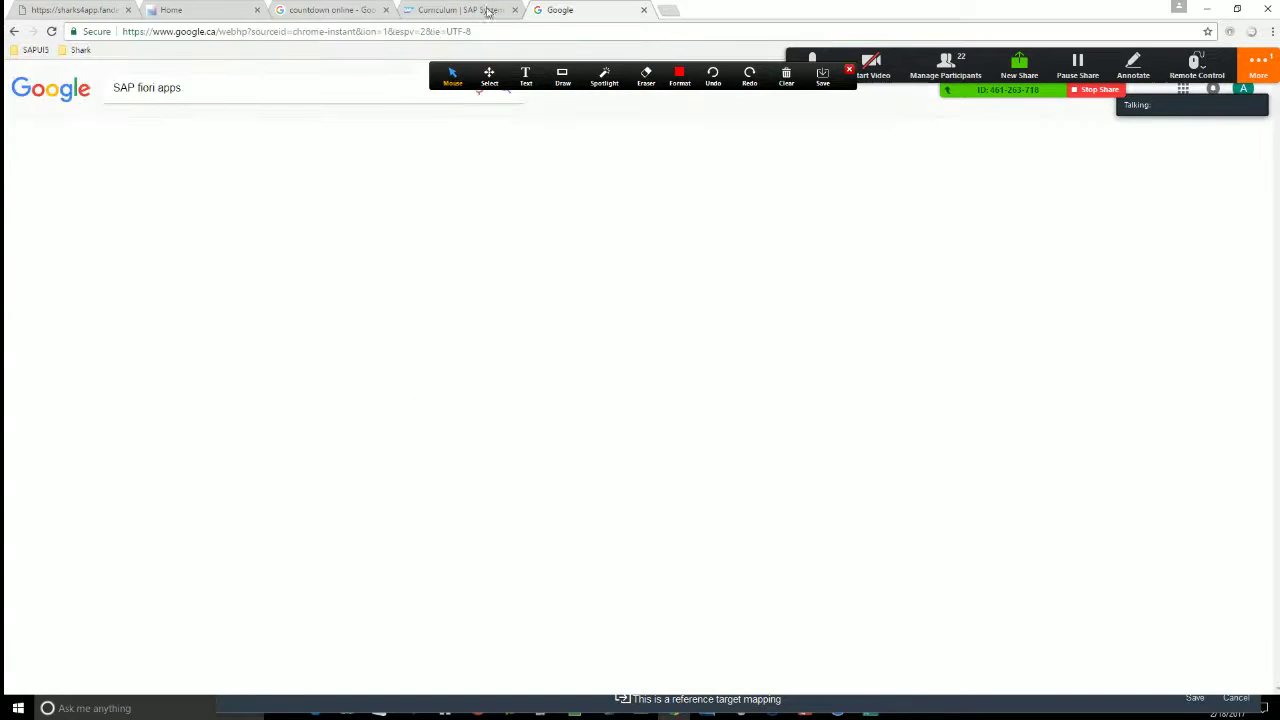
pyautogui.scroll(-2, 651, 386)
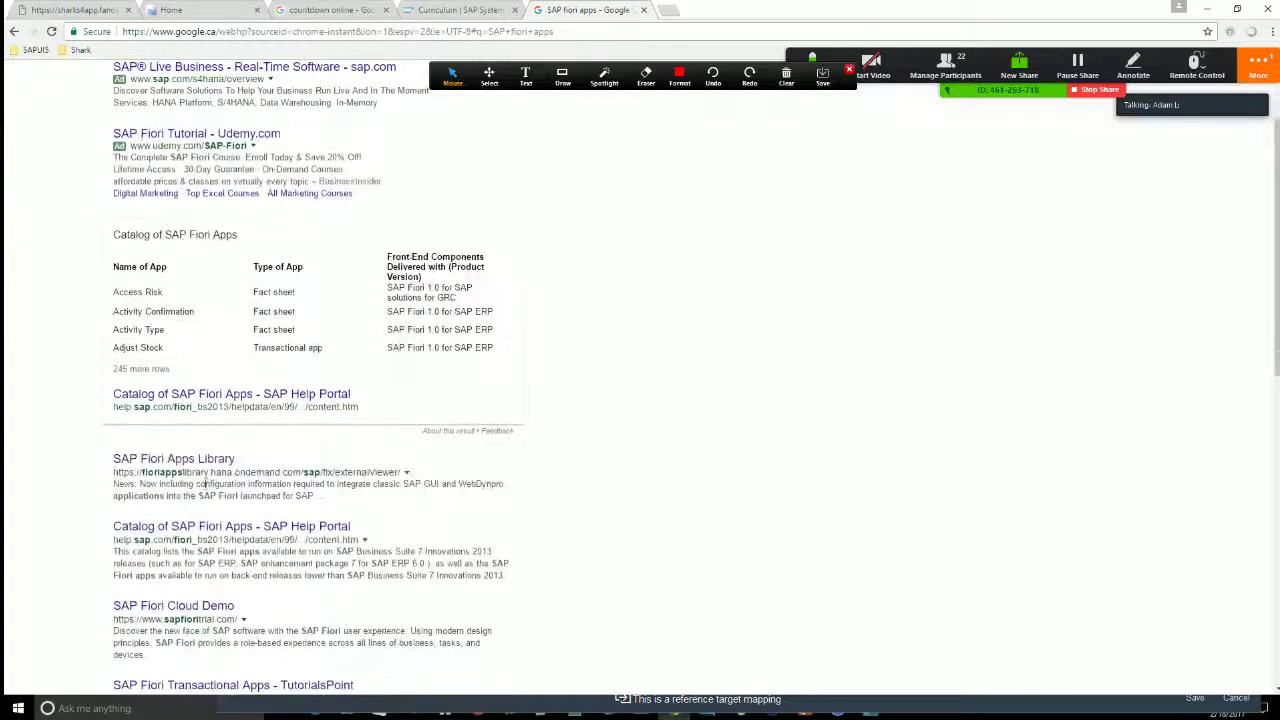
pyautogui.click(208, 461)
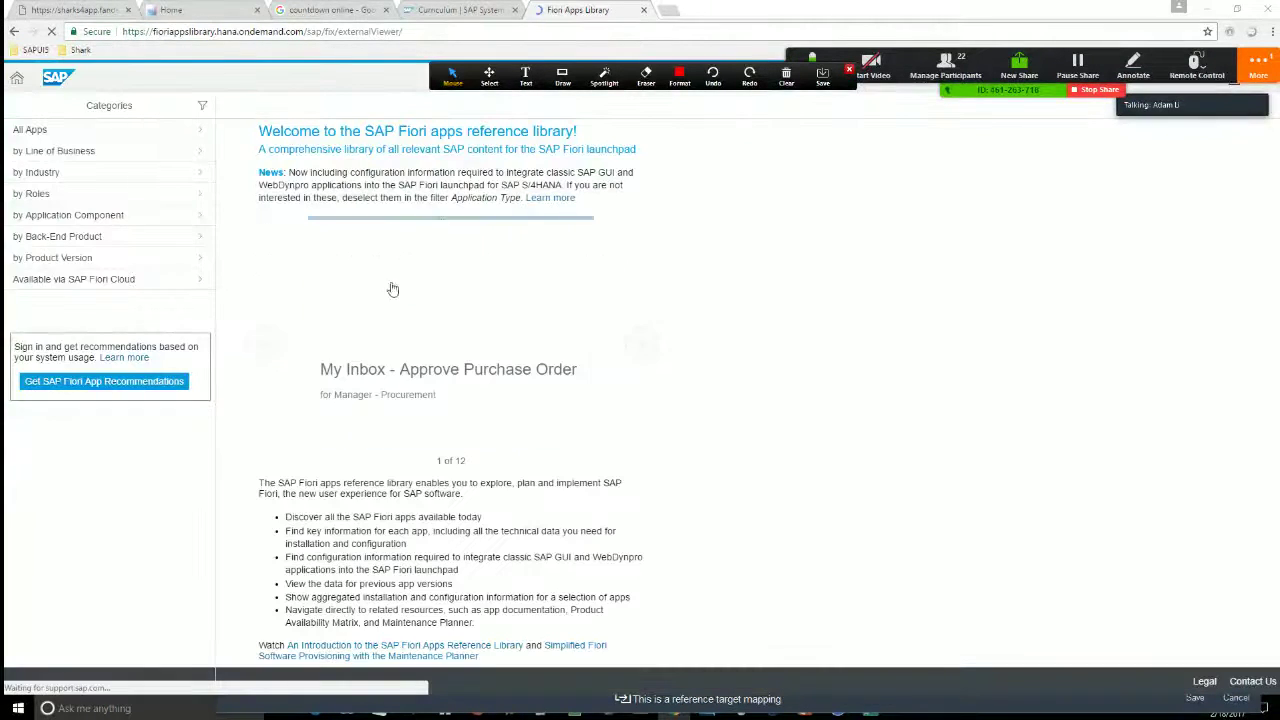
# Browse apps by the Accounts Payable Manager role and open the Manage Outgoing Checks app
pyautogui.click(38, 196)
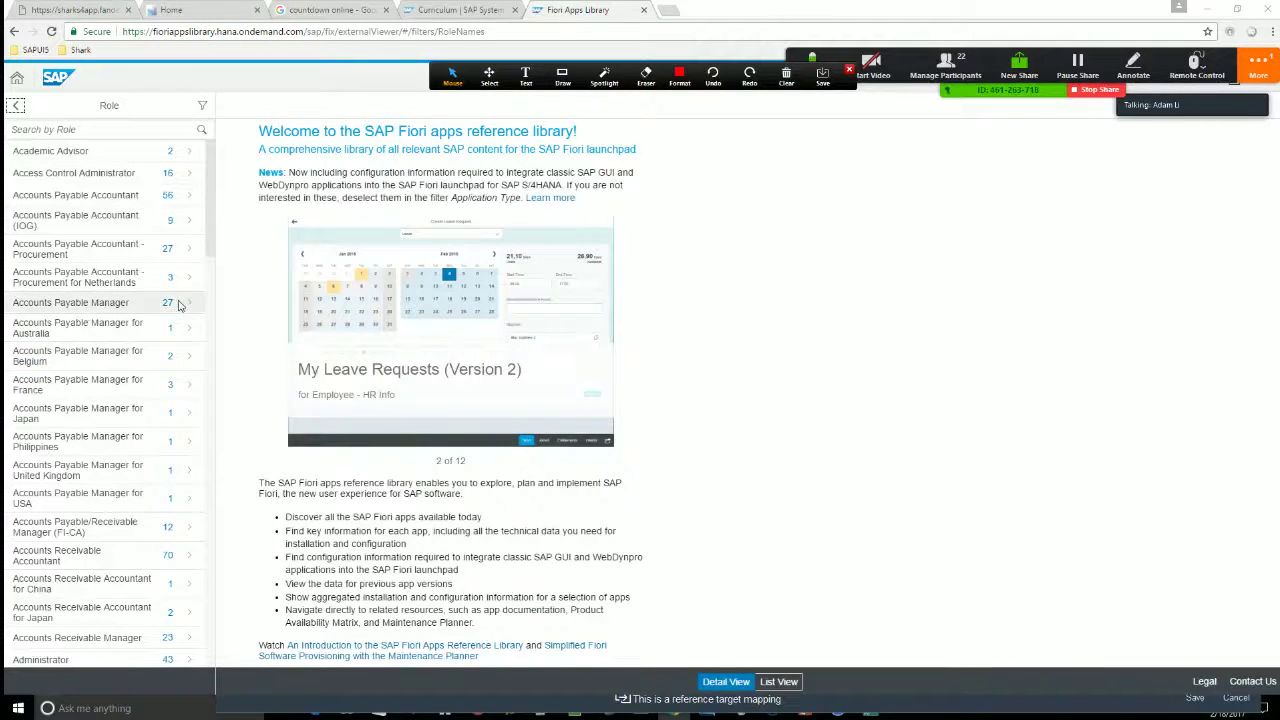
pyautogui.click(75, 305)
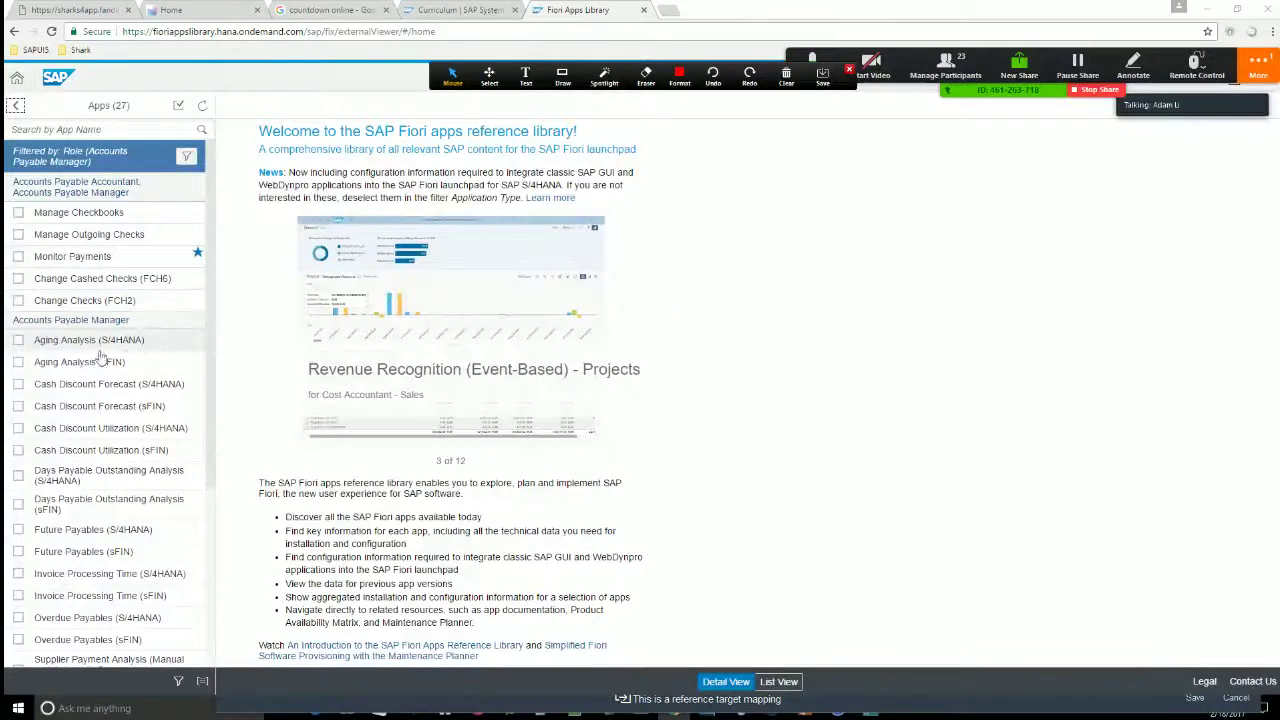
pyautogui.click(47, 239)
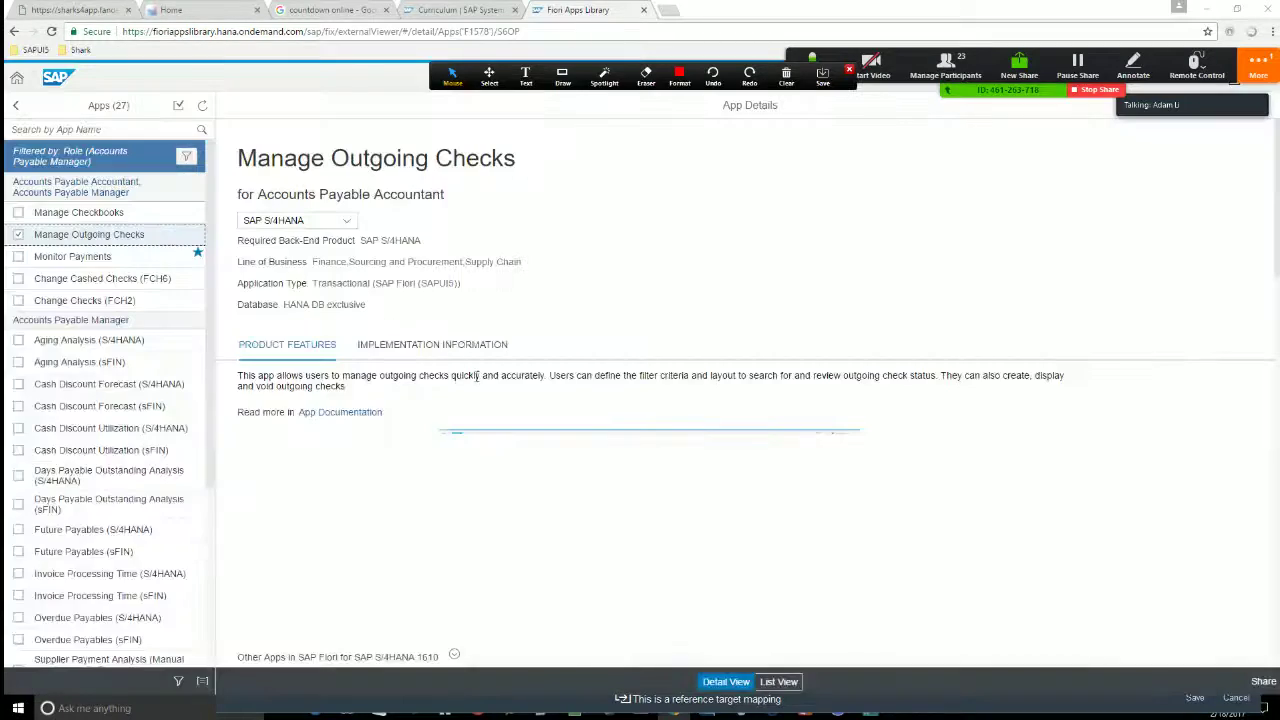
pyautogui.scroll(-10, 519, 428)
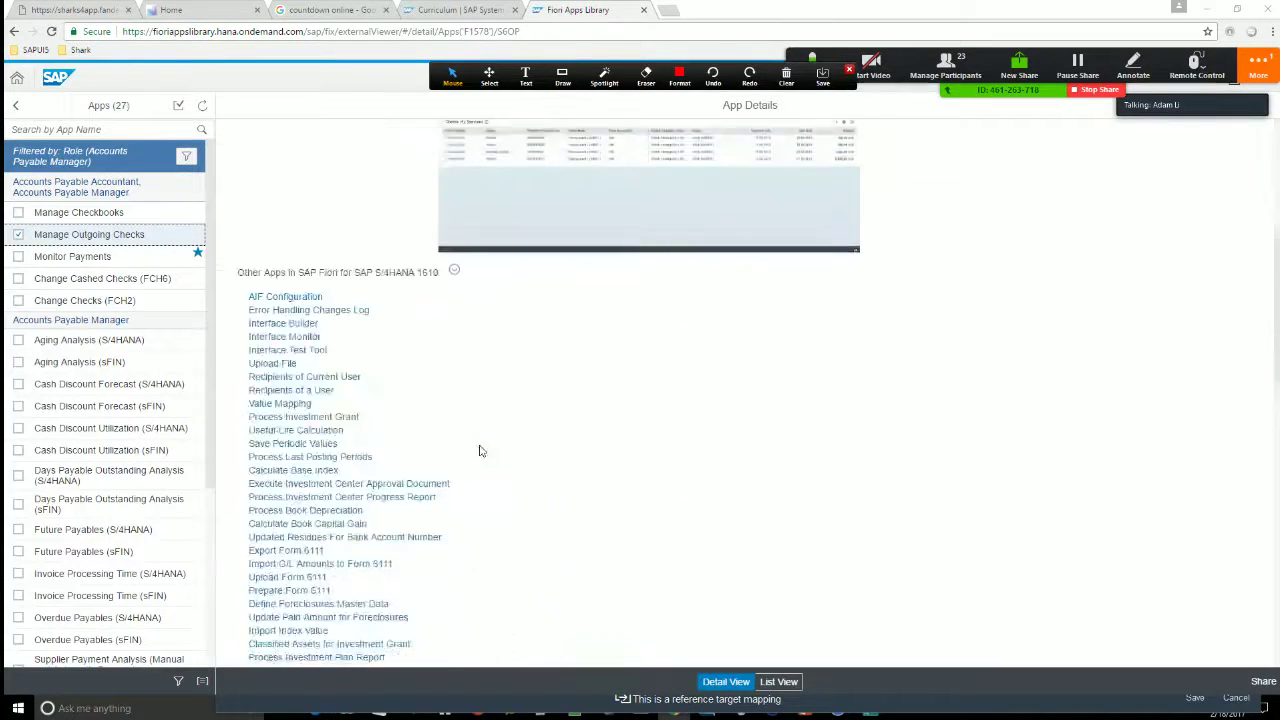
pyautogui.scroll(15, 539, 461)
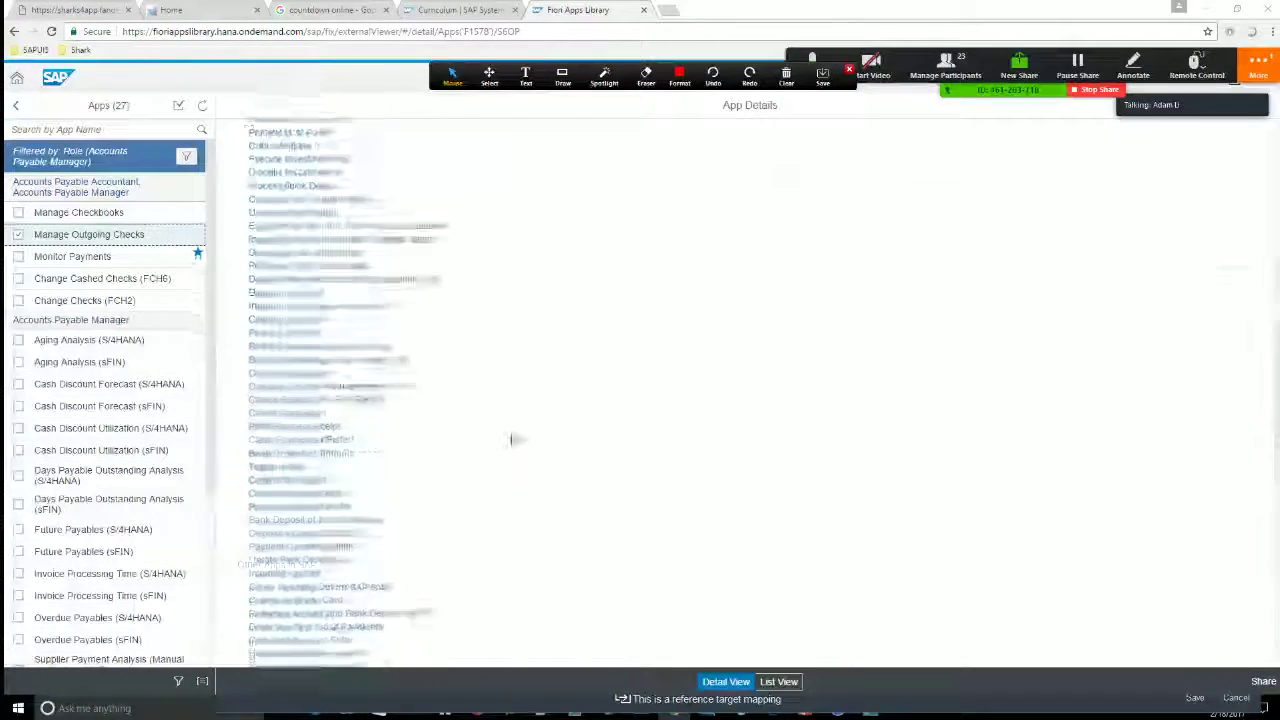
# Show the app's Implementation Information configuration details listing its business roles
pyautogui.click(402, 346)
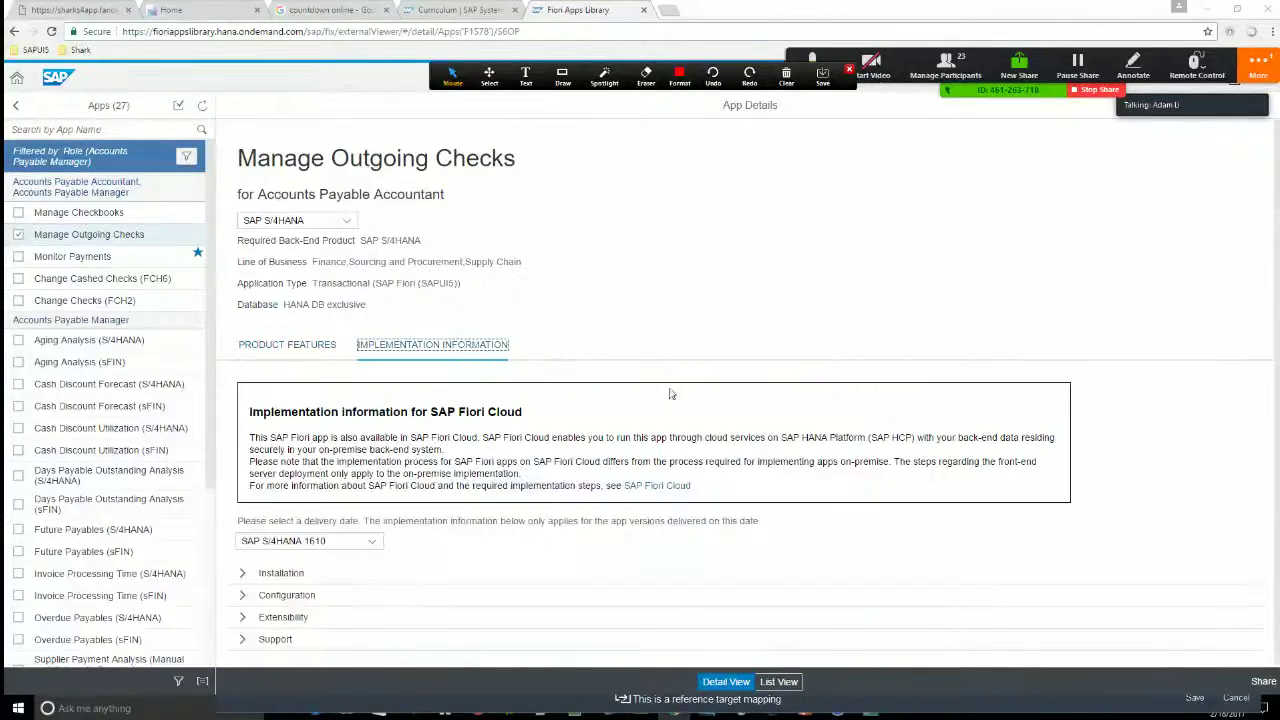
pyautogui.click(250, 596)
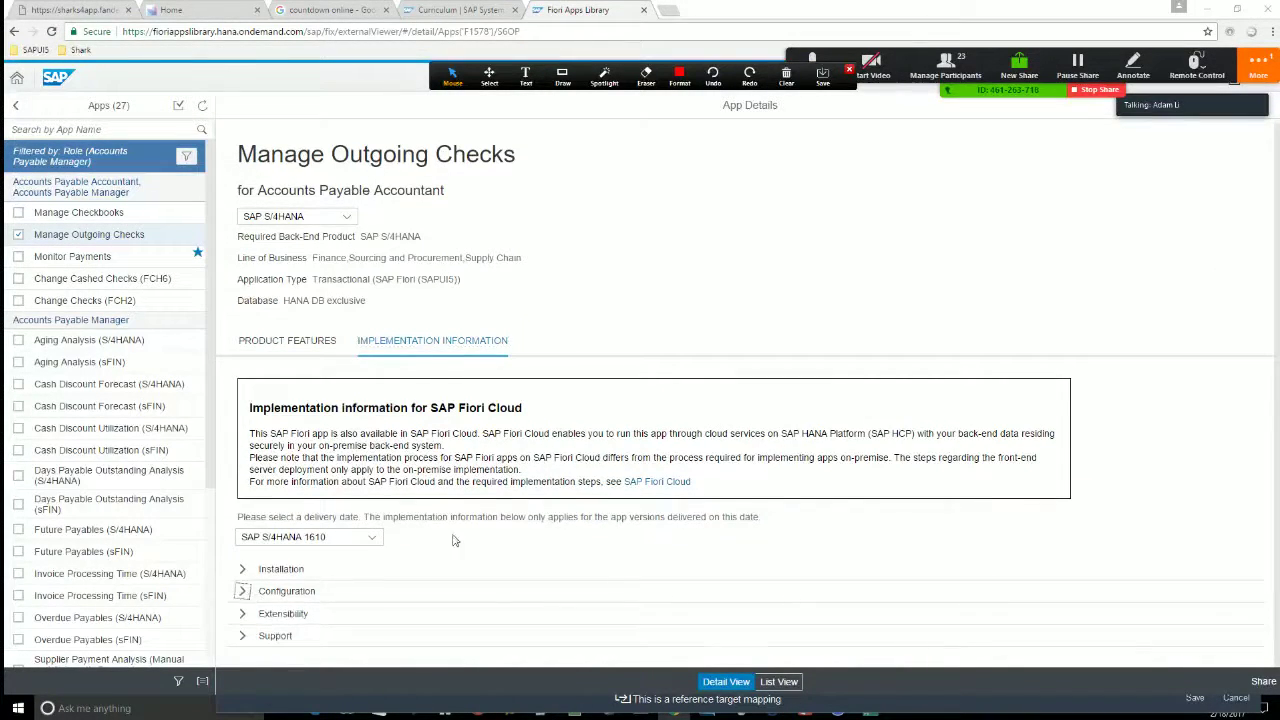
pyautogui.scroll(-5, 669, 500)
pyautogui.scroll(-3, 669, 494)
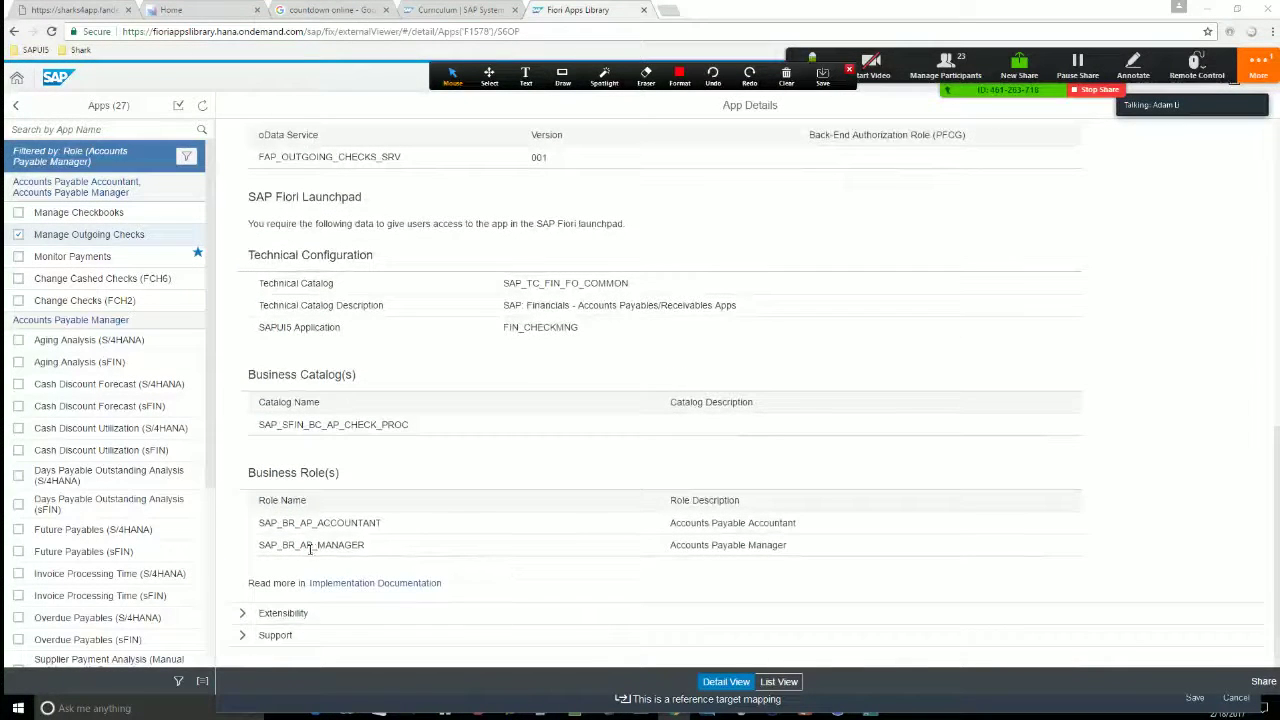
# Select the SAP_BR_AP_MANAGER and SAP_BR_AP_ACCOUNTANT role names, then return to the SAP GUI role editor
pyautogui.doubleClick(263, 541)
pyautogui.click(330, 542)
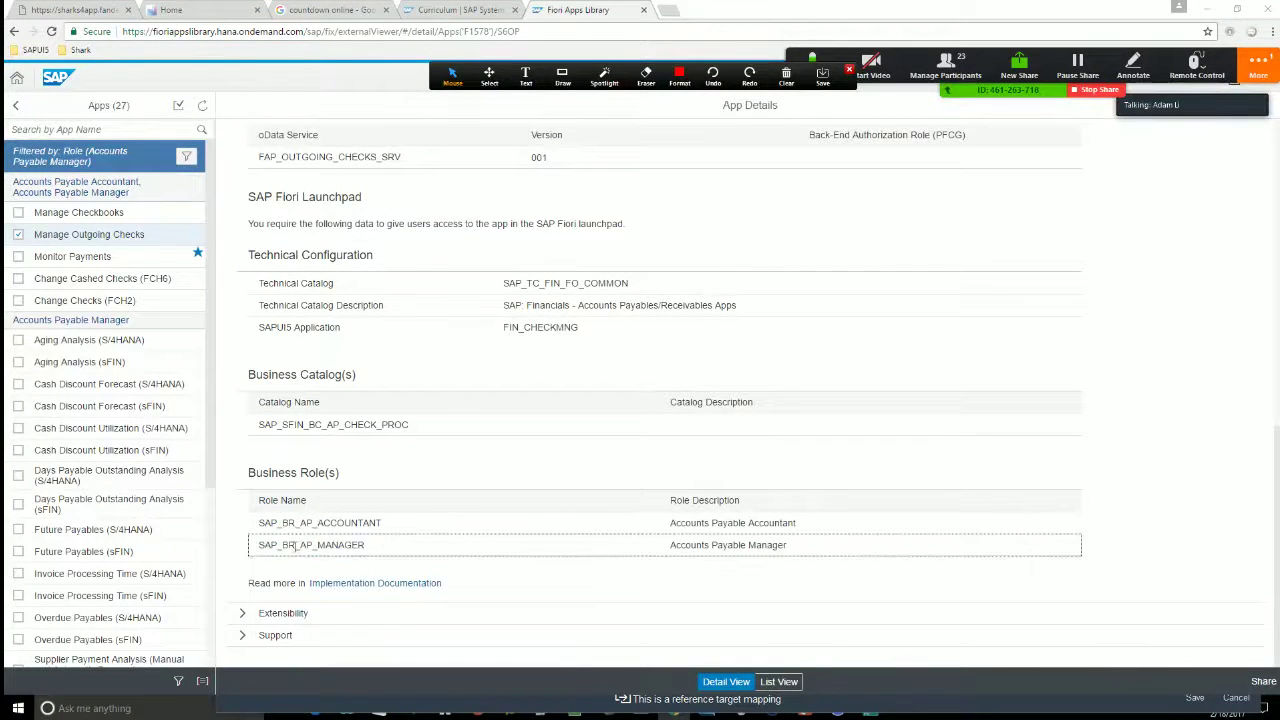
pyautogui.moveTo(258, 545); pyautogui.dragTo(366, 545)
pyautogui.click(292, 478)
pyautogui.moveTo(254, 476); pyautogui.dragTo(352, 480)
pyautogui.click(360, 509)
pyautogui.moveTo(342, 548); pyautogui.dragTo(372, 545)
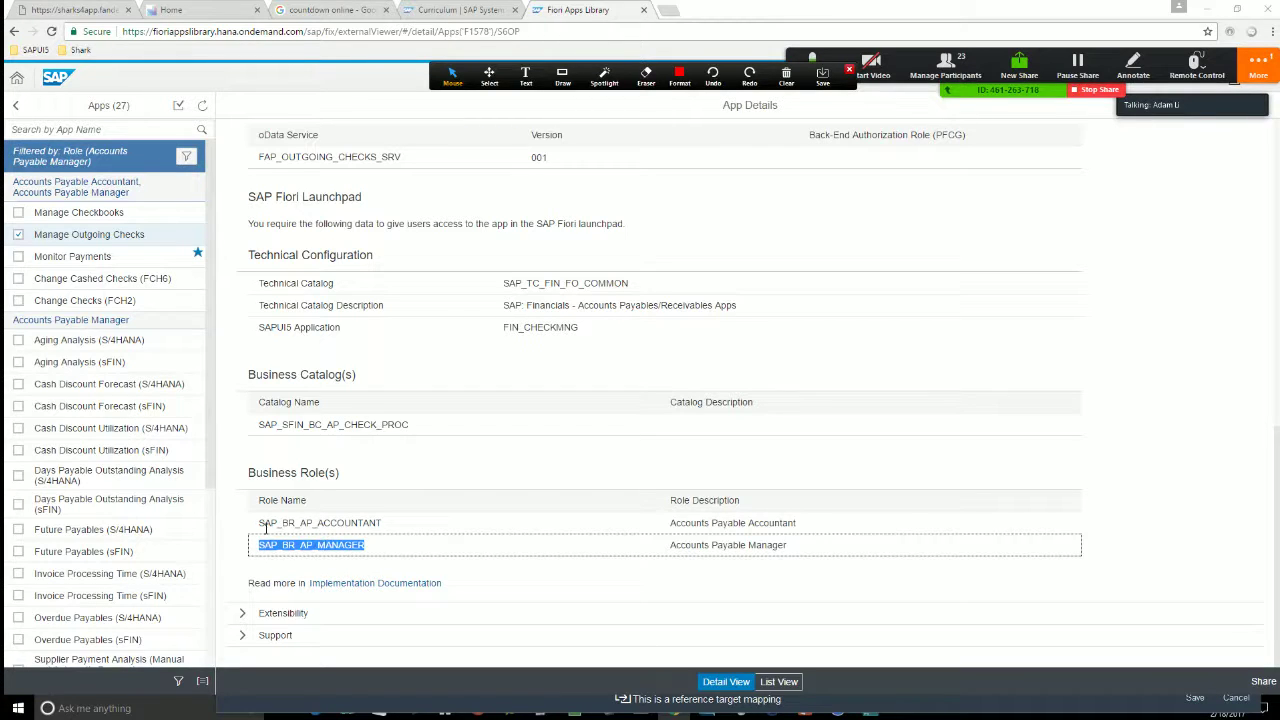
pyautogui.moveTo(262, 522); pyautogui.dragTo(390, 521)
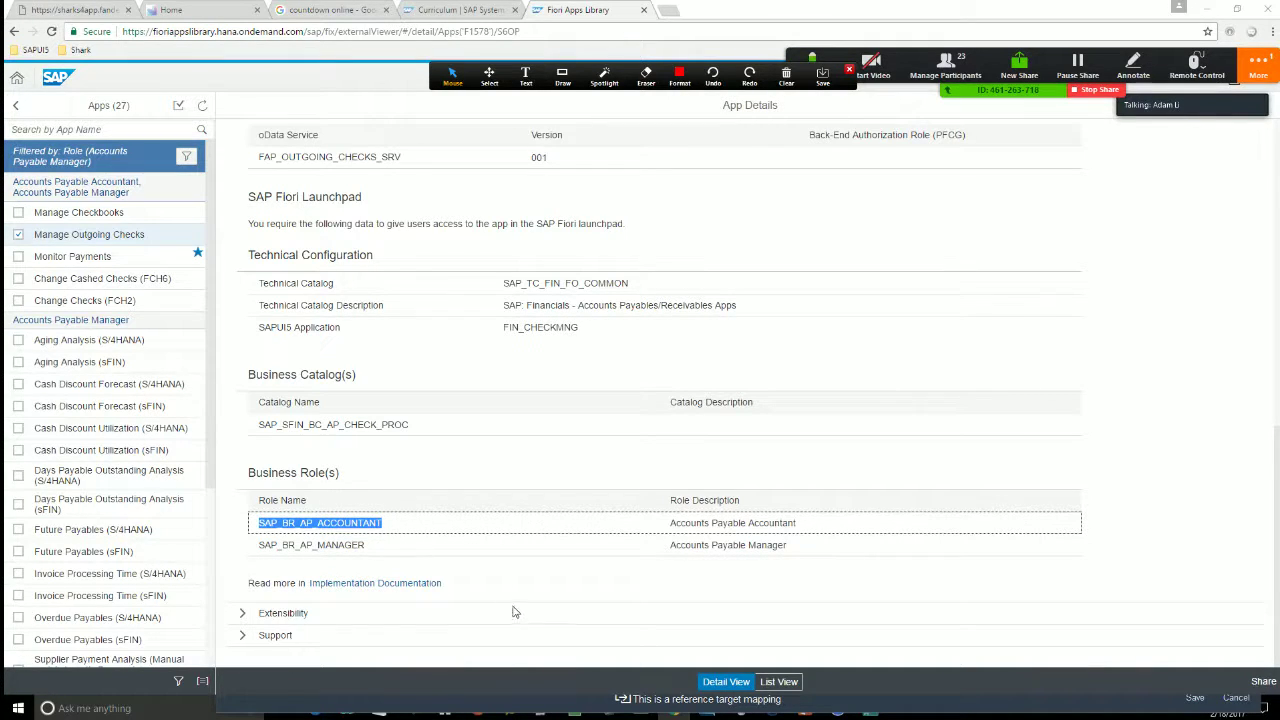
pyautogui.hotkey('alt', 'Tab')
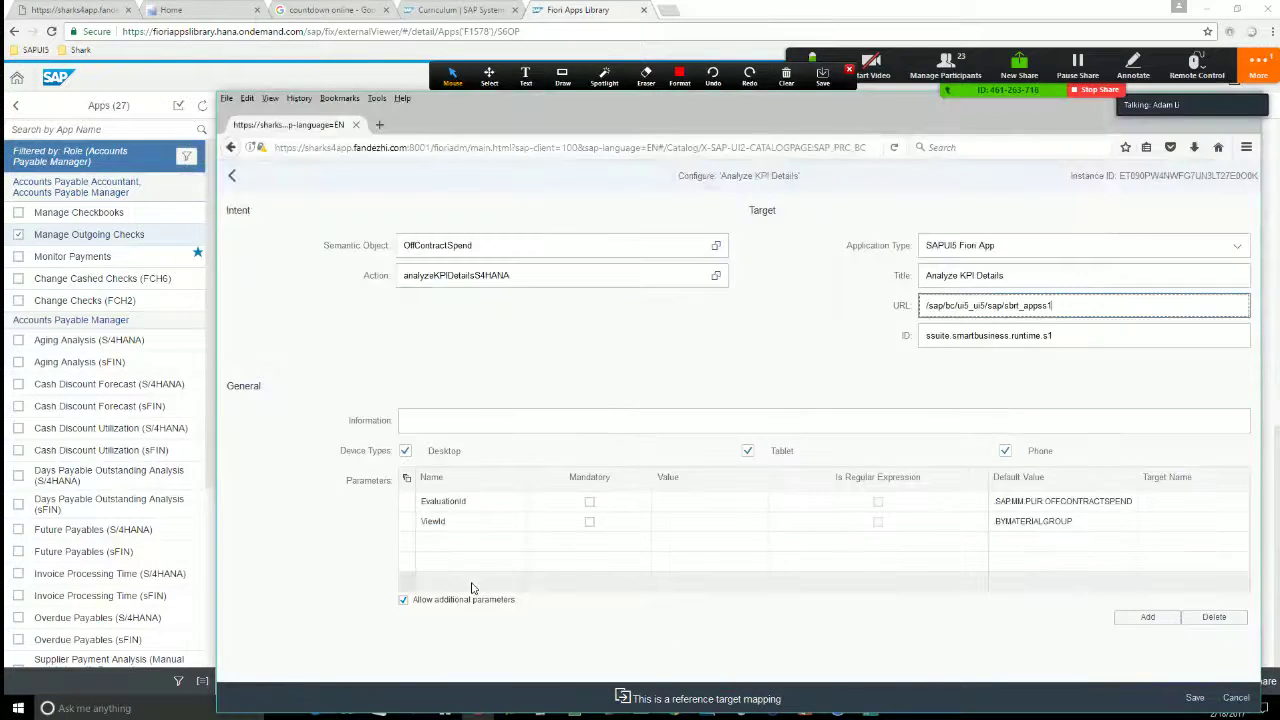
pyautogui.hotkey('alt', 'Tab')
pyautogui.hotkey('alt', 'Tab')
pyautogui.hotkey('alt', 'Tab')
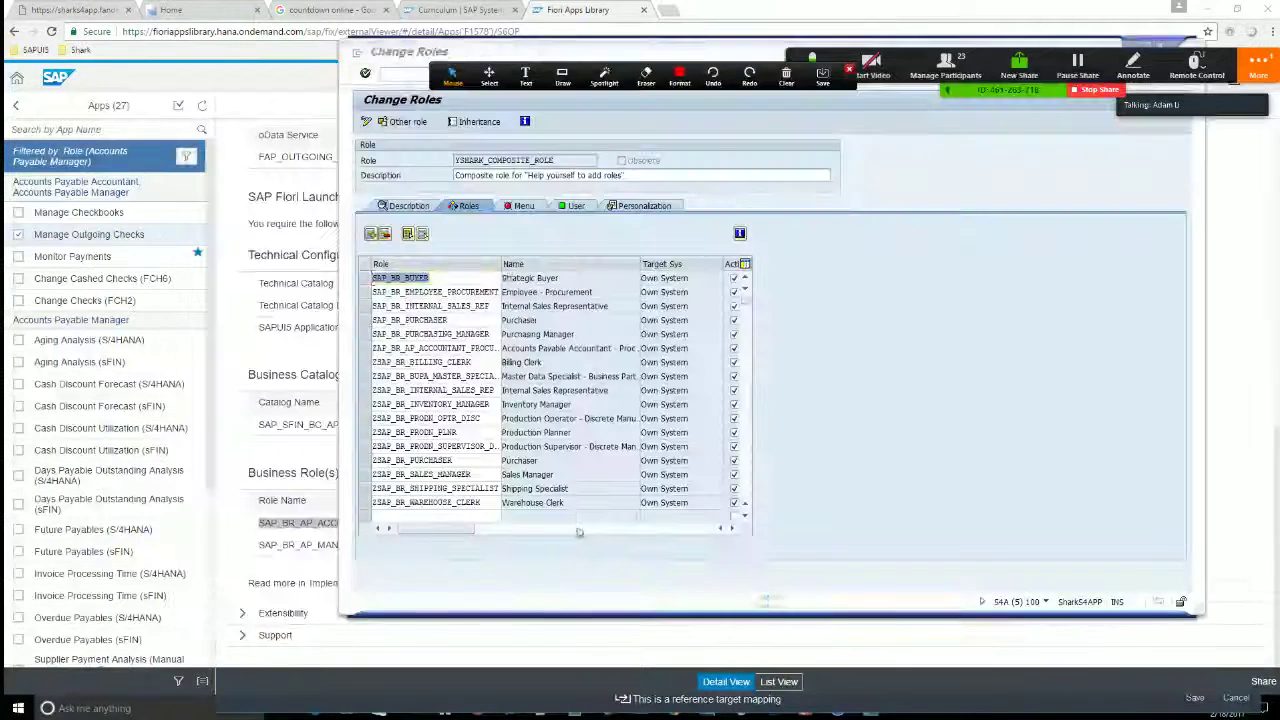
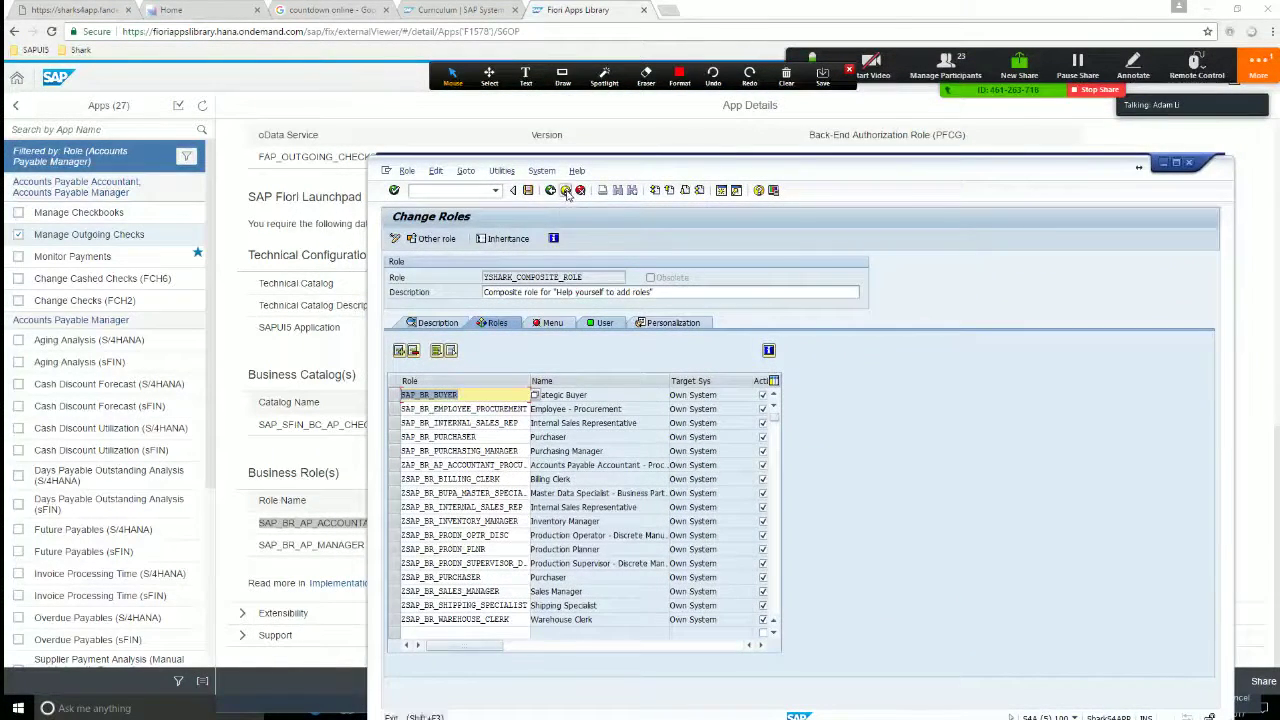
# Close the composite role maintenance screen and switch to the other SAP GUI window
pyautogui.click(566, 191)
pyautogui.click(462, 708)
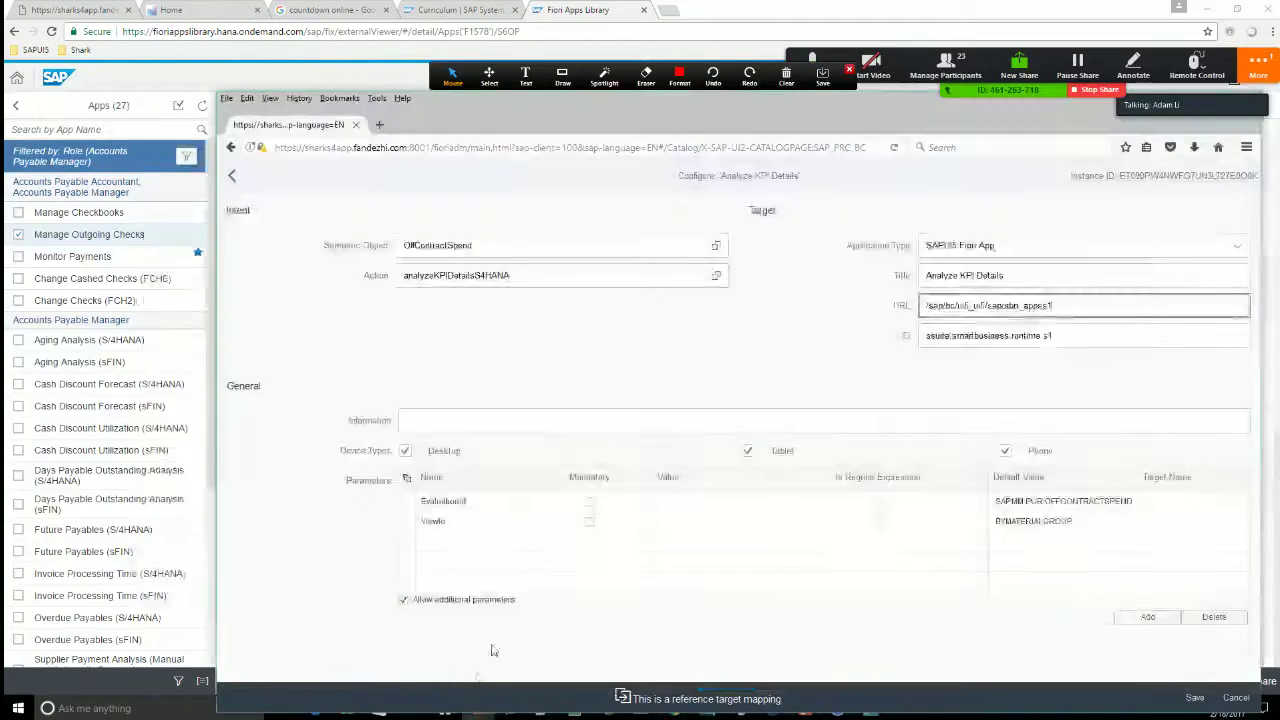
pyautogui.hotkey('alt', 'Tab')
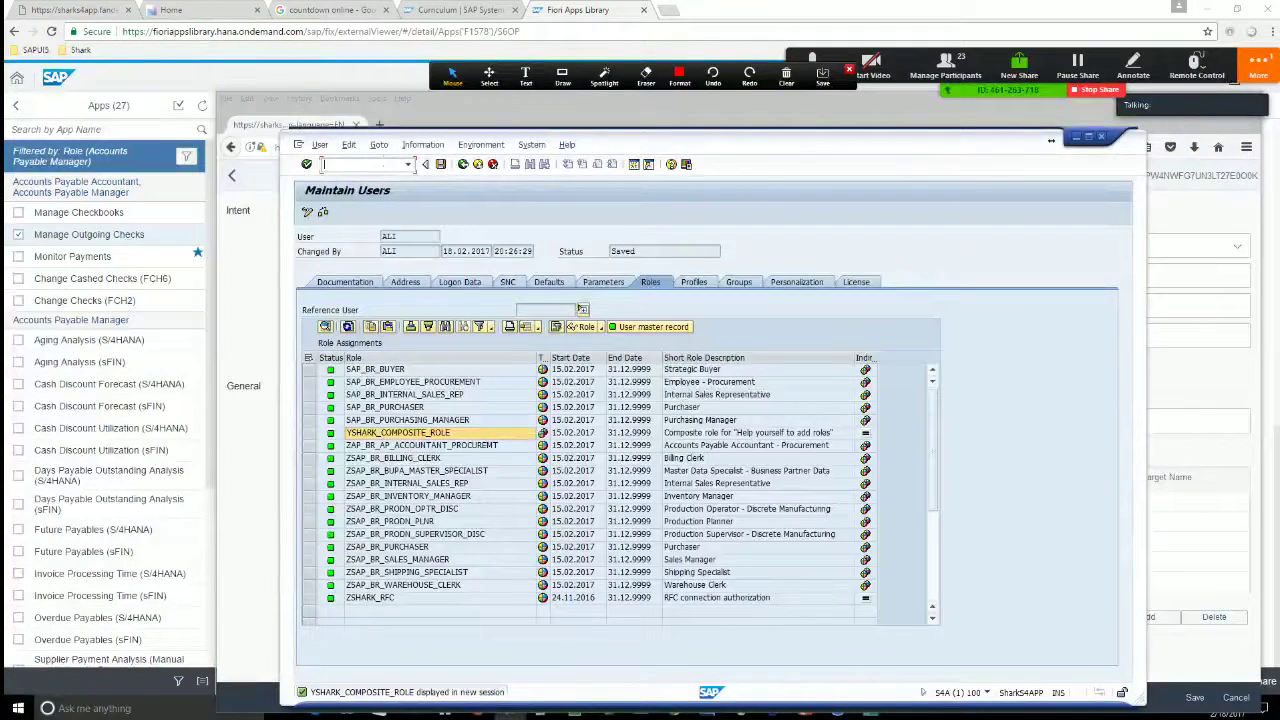
# Run /npfcg and enter SAP_BR_AP_ACCOUNTANT in the Role field
pyautogui.write('/npfcg')
pyautogui.press('Return')
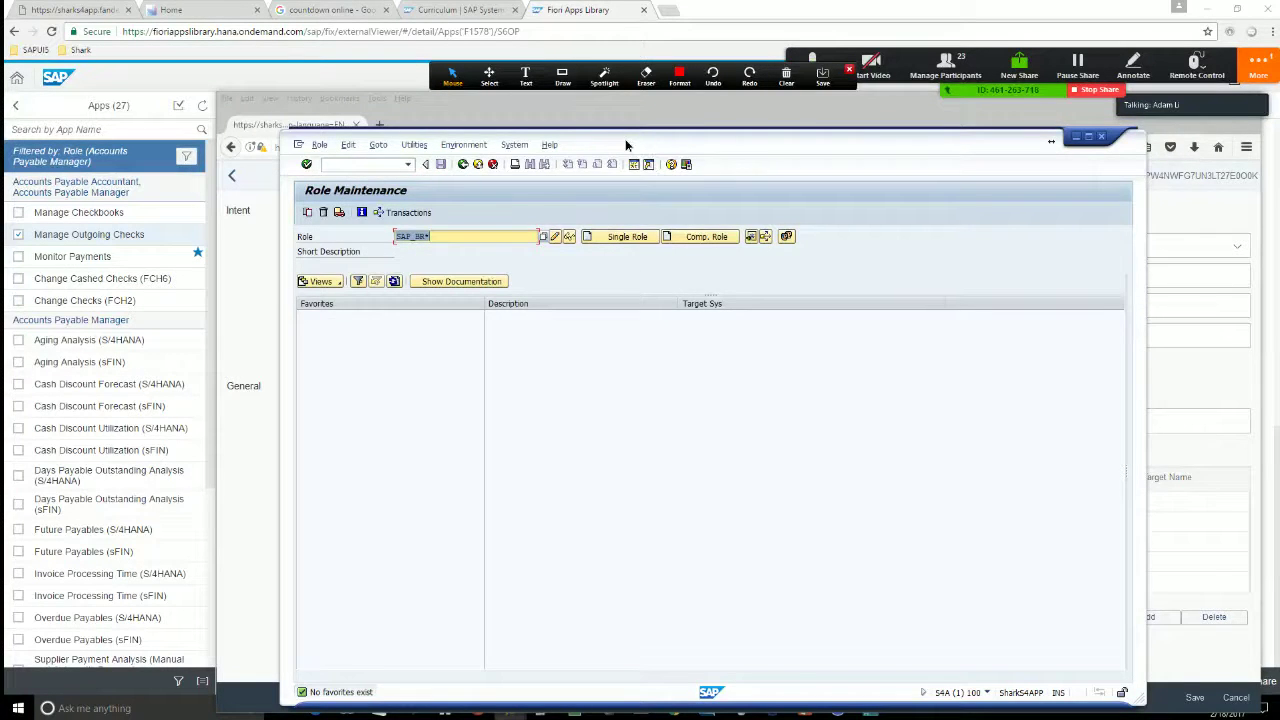
pyautogui.moveTo(627, 145); pyautogui.dragTo(714, 167)
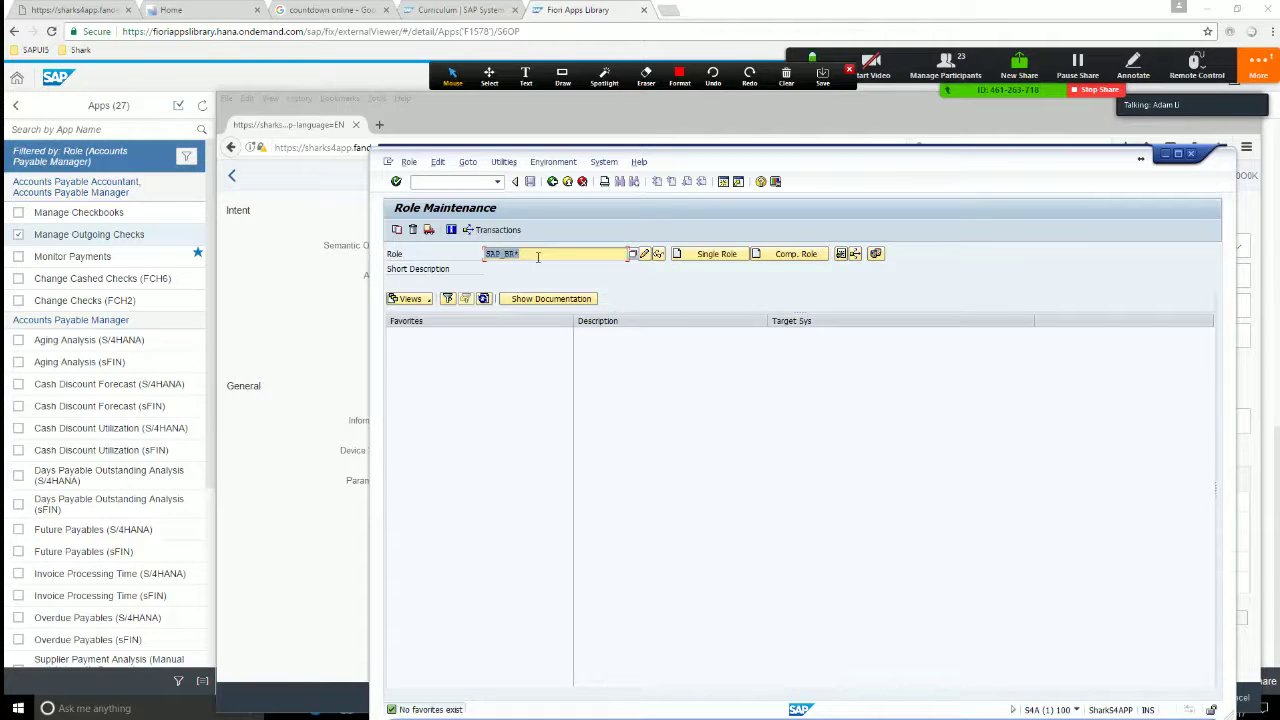
pyautogui.write('SAP_BR_AP_ACCOUNTANT')
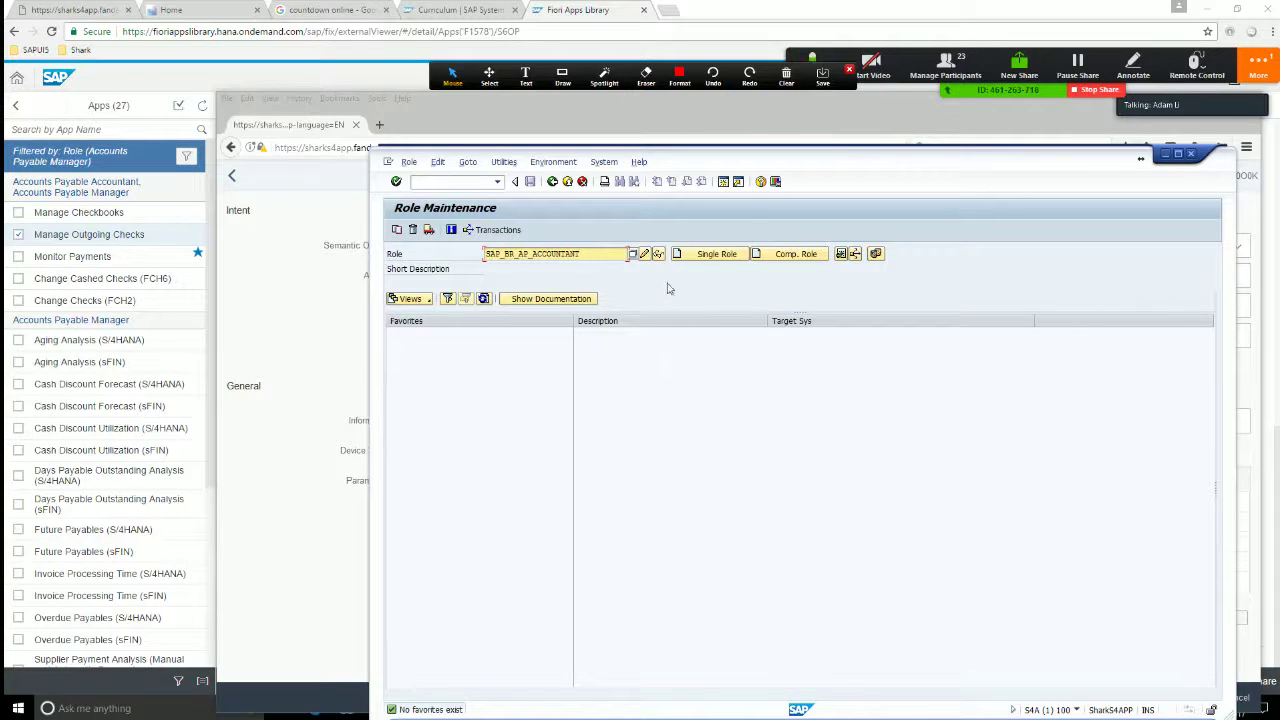
# Display the SAP_BR_AP_ACCOUNTANT role, cross-checking the Fiori Apps Library app details
pyautogui.click(658, 255)
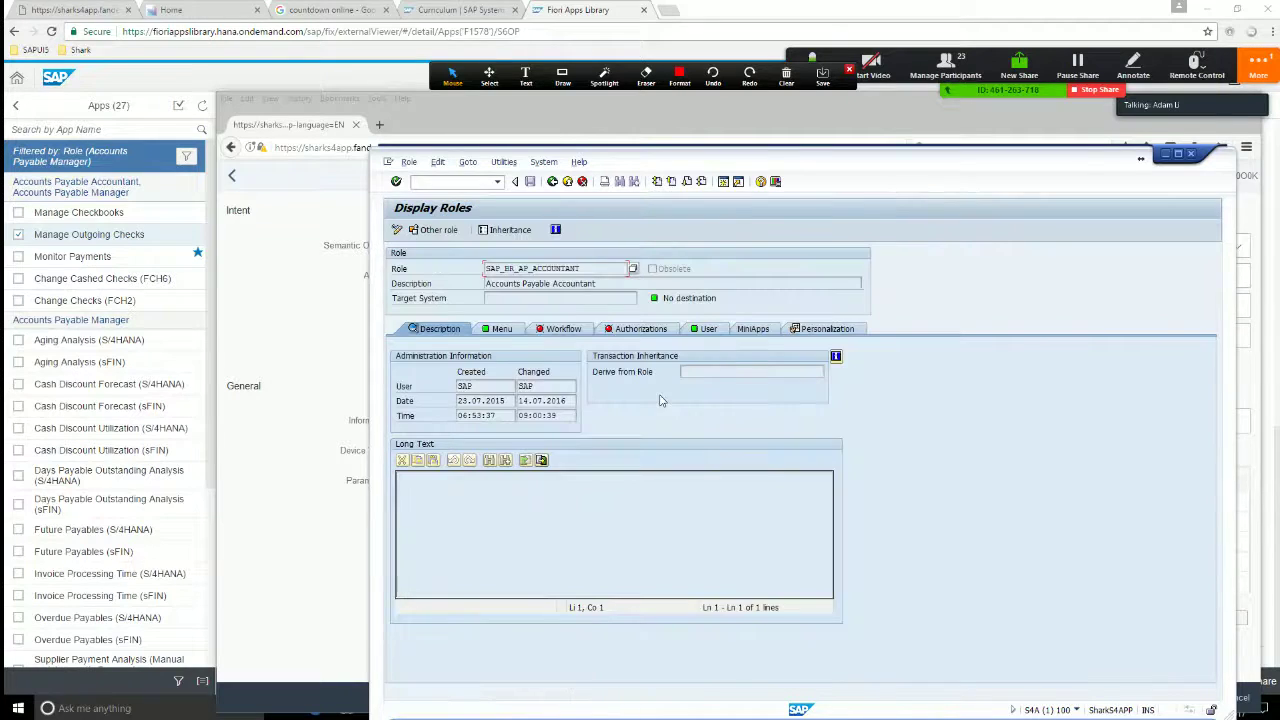
pyautogui.click(268, 356)
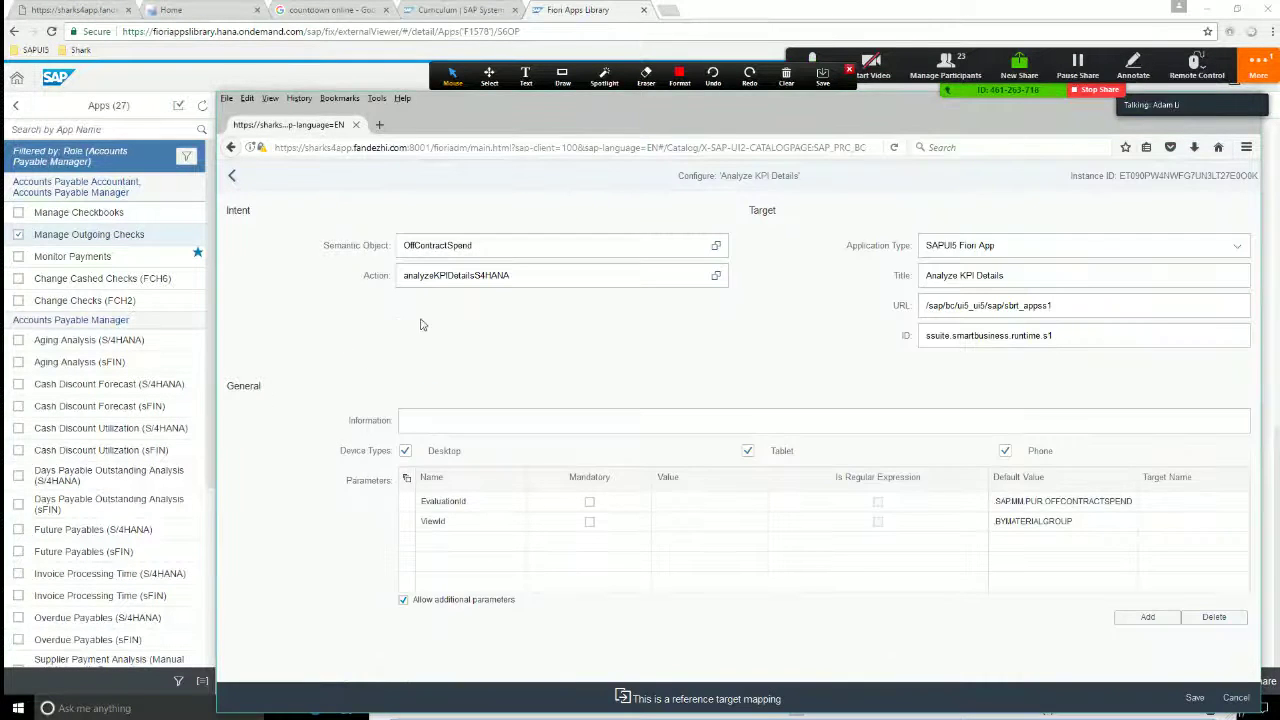
pyautogui.click(572, 17)
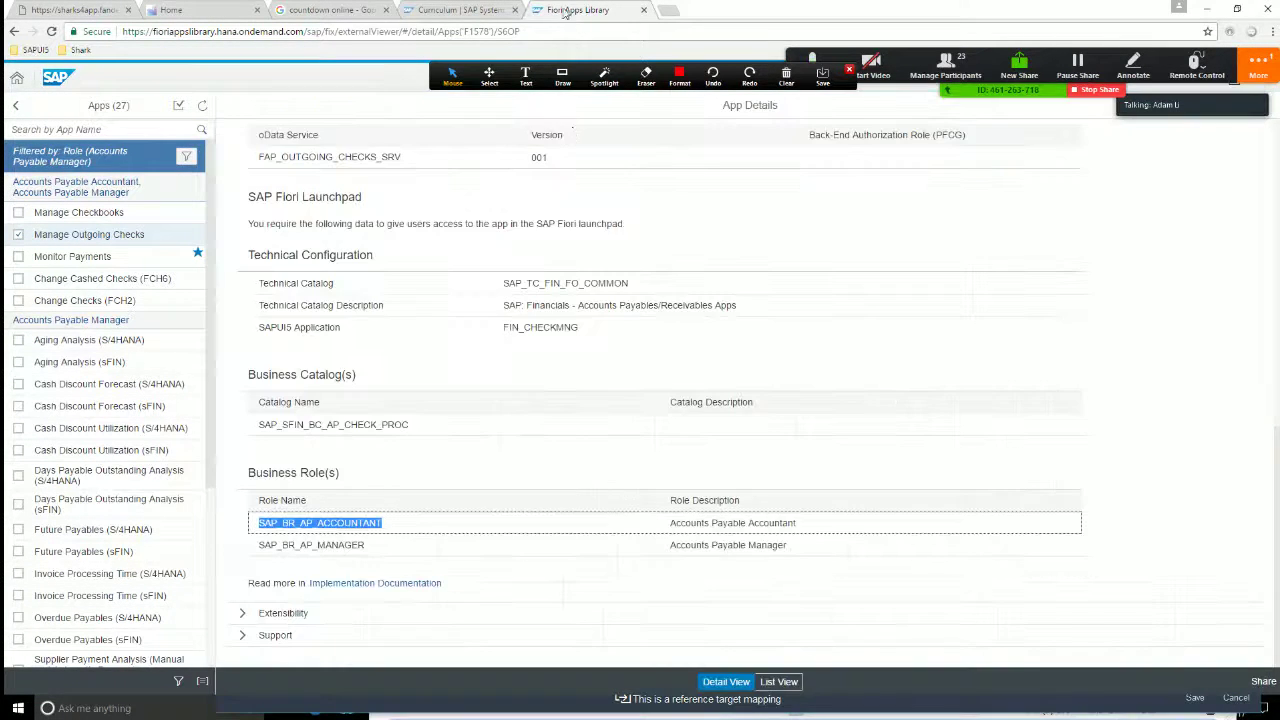
pyautogui.hotkey('alt', 'Tab')
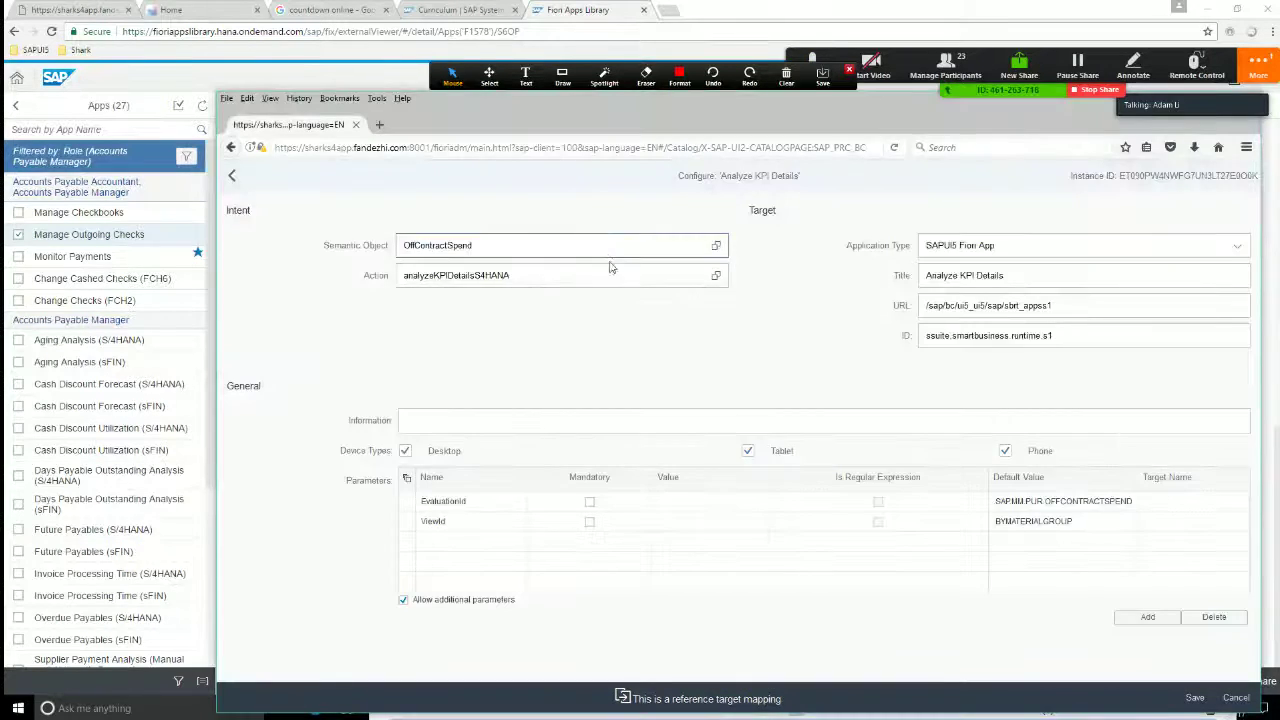
pyautogui.hotkey('alt', 'Tab')
# Review the role's Menu, Authorizations and User tabs
pyautogui.click(500, 329)
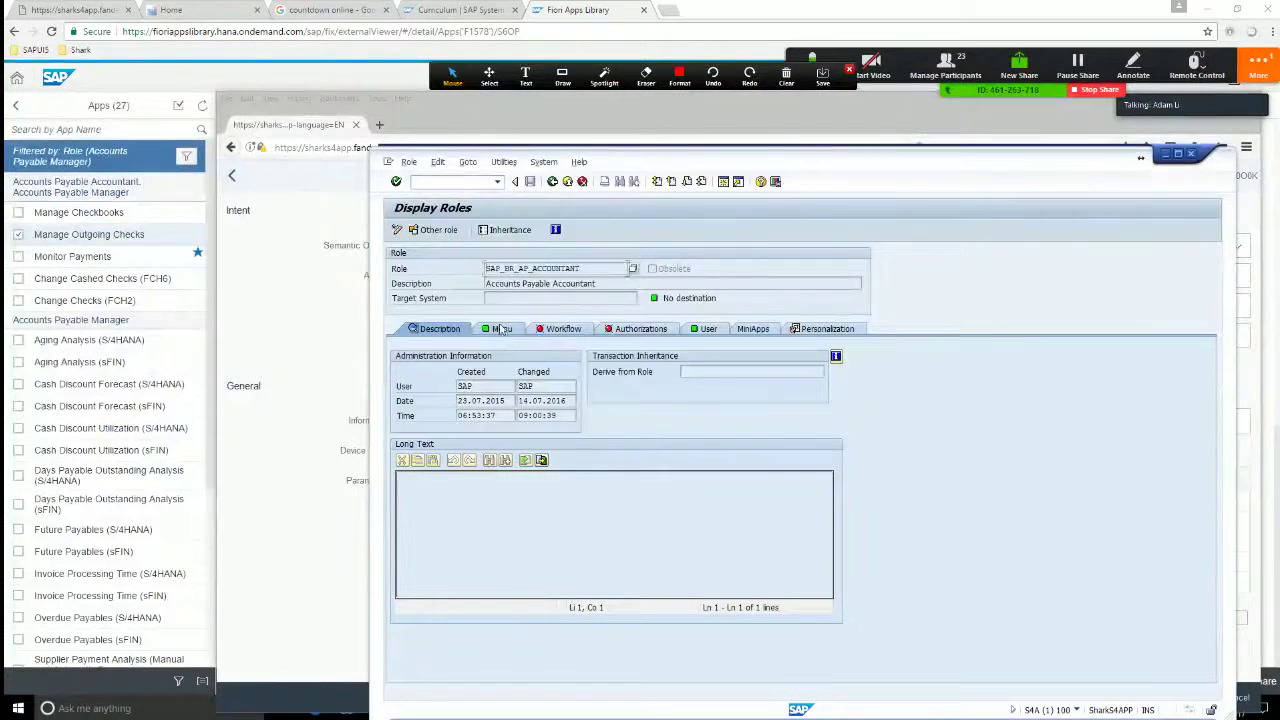
pyautogui.click(640, 329)
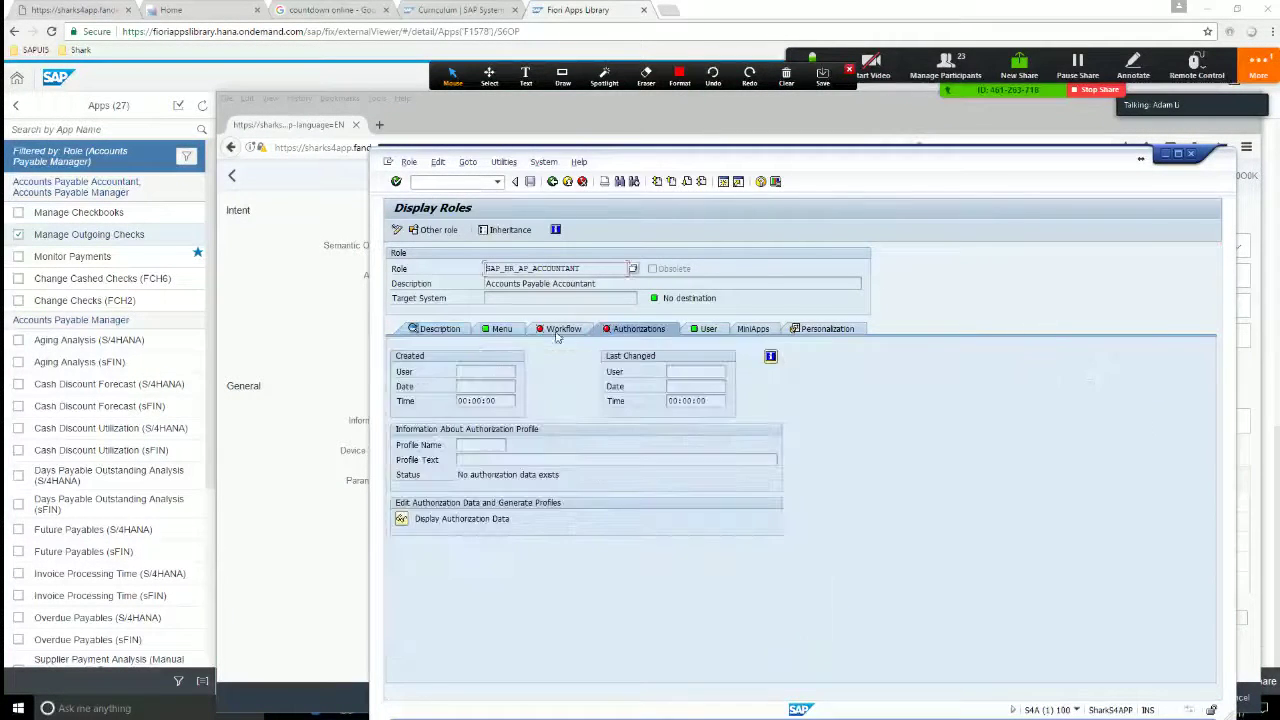
pyautogui.click(500, 329)
pyautogui.click(704, 331)
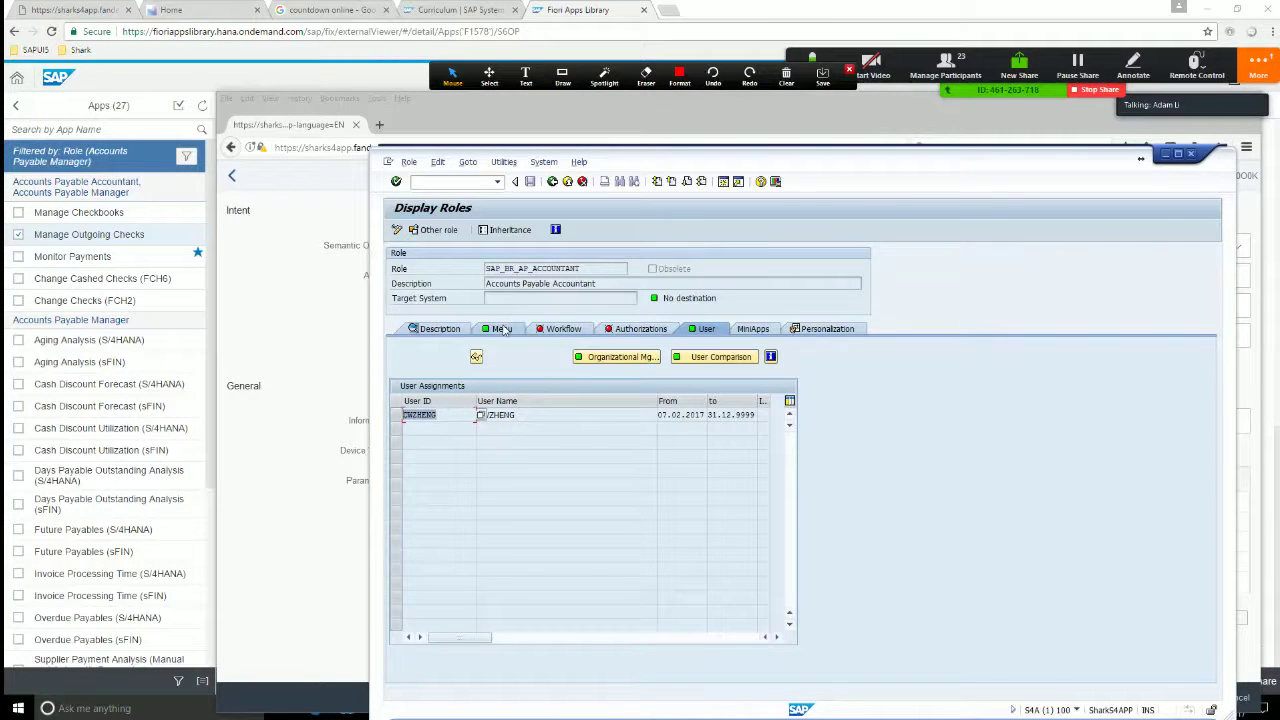
pyautogui.click(500, 329)
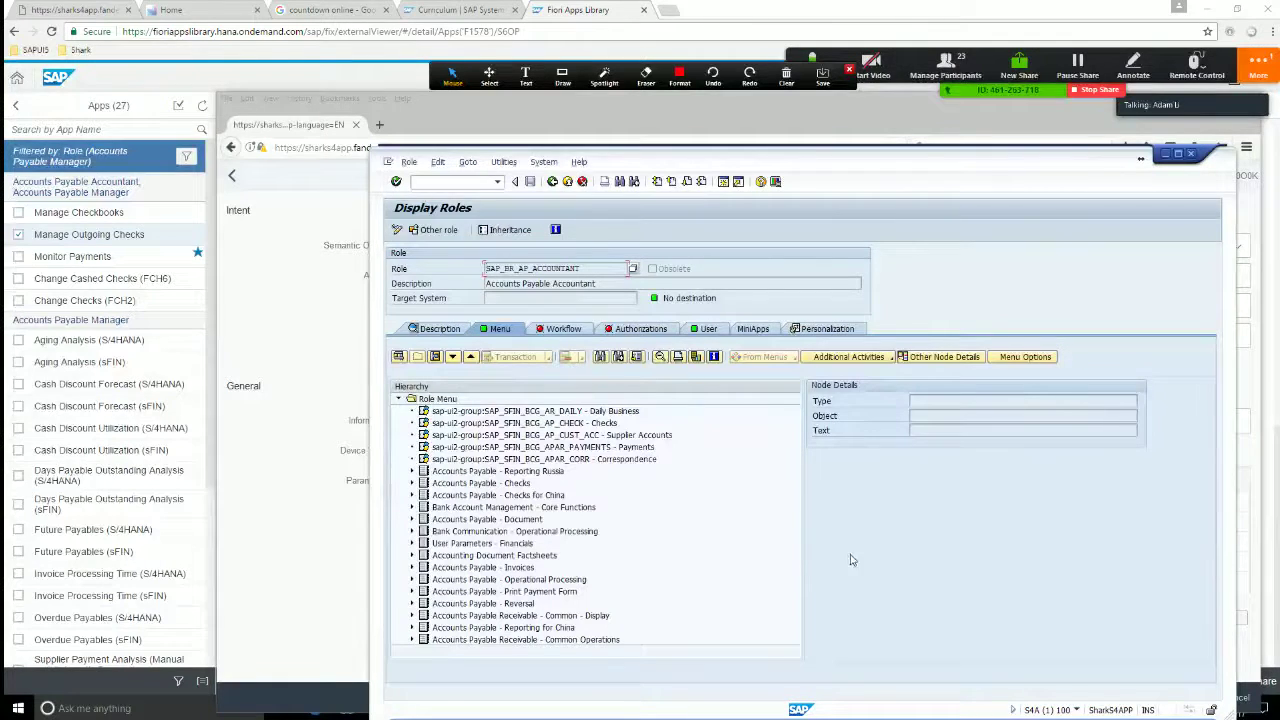
# Return to the Role Maintenance start screen and start copying SAP_BR_AP_ACCOUNTANT
pyautogui.doubleClick(575, 268)
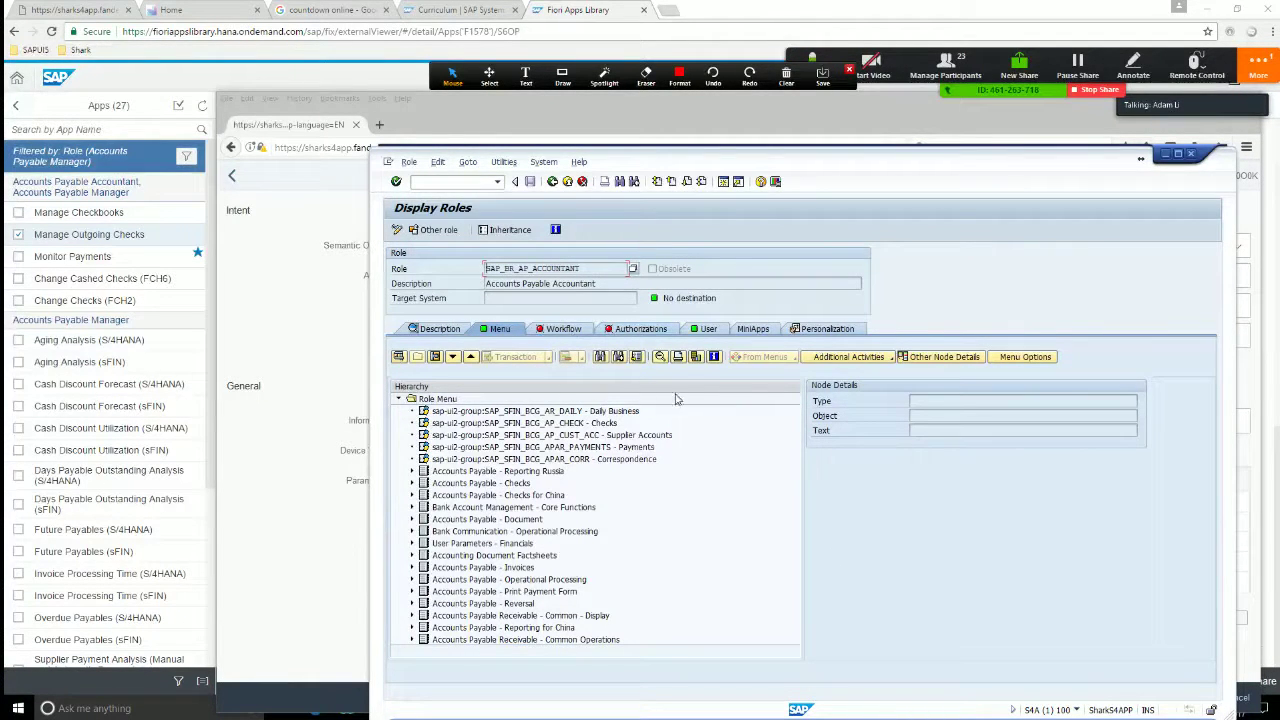
pyautogui.click(553, 181)
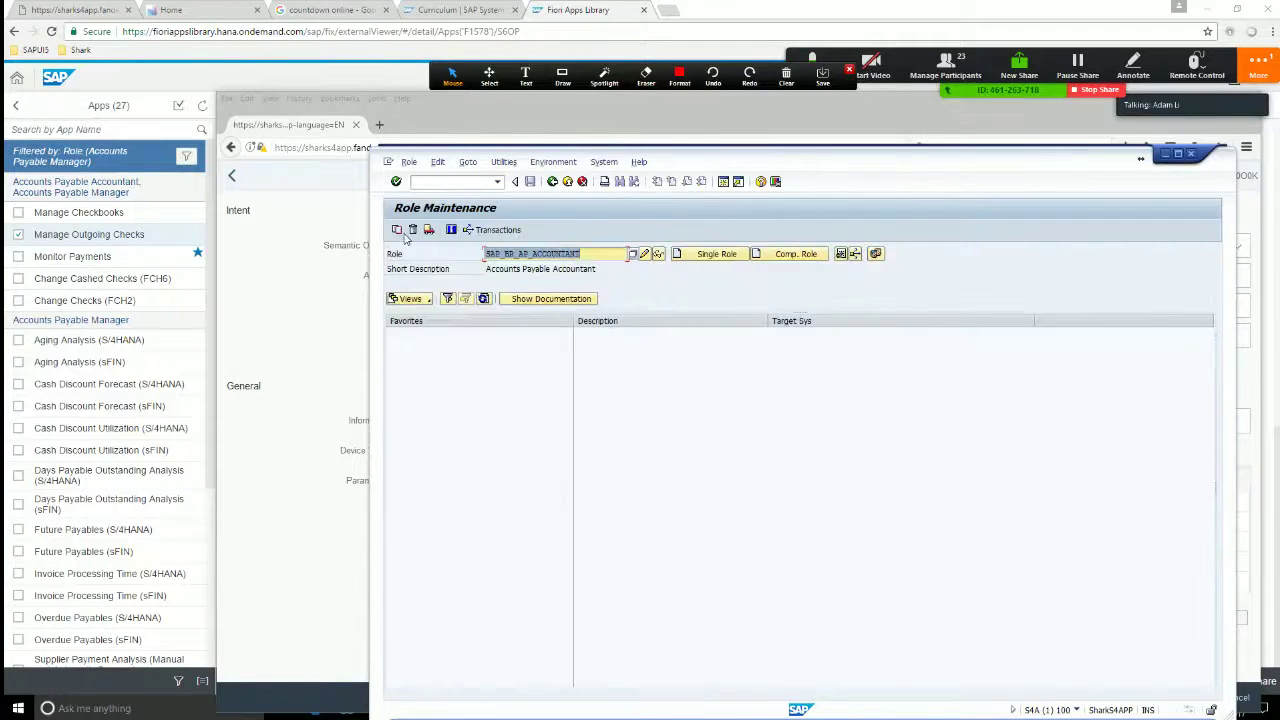
pyautogui.click(397, 229)
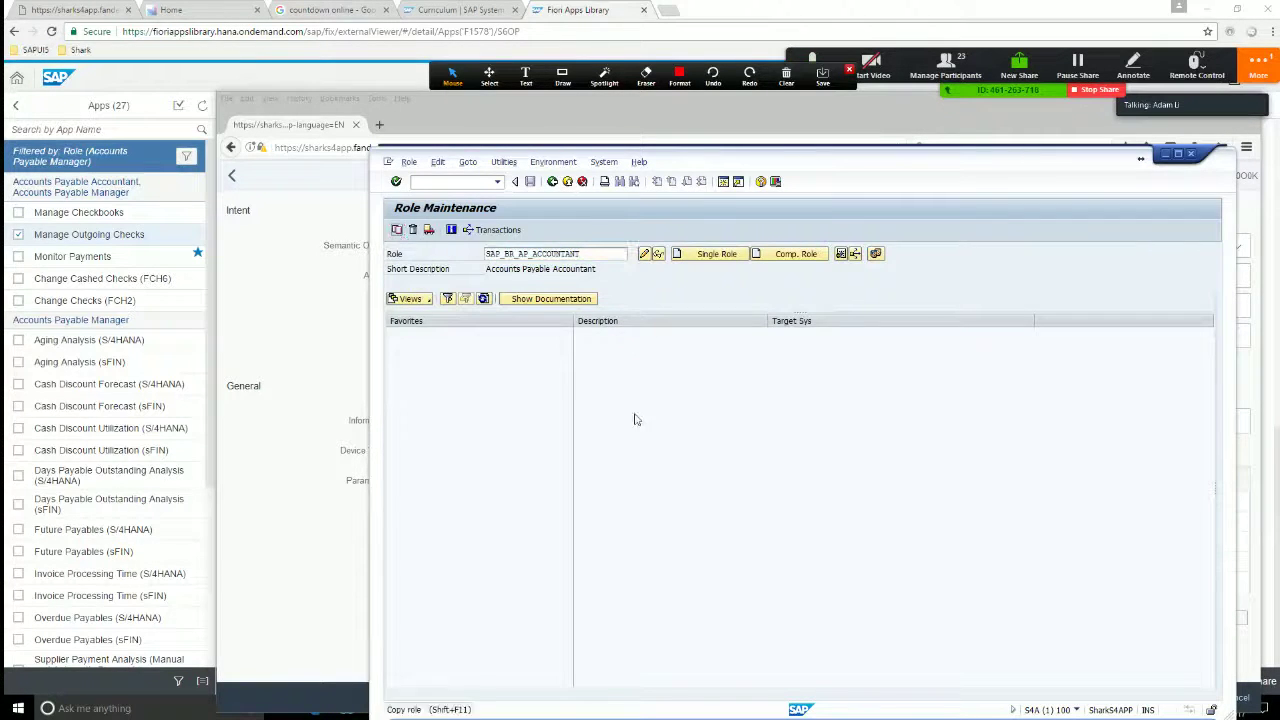
# Copy all of SAP_BR_AP_ACCOUNTANT into the new role ZSHARK_SAP_BR_AP_ACCOUNTANT
pyautogui.click(583, 362)
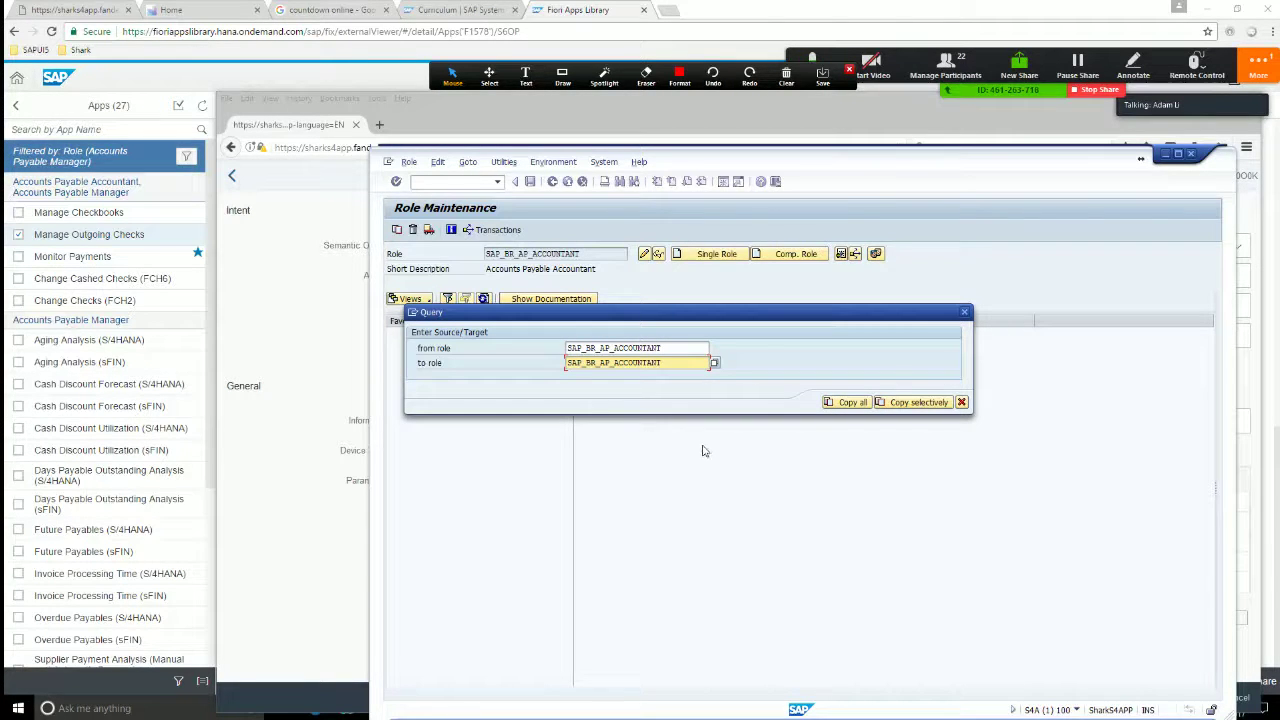
pyautogui.press('BackSpace')
pyautogui.press('BackSpace')
pyautogui.press('BackSpace')
pyautogui.write('ZSHARK_SAP')
pyautogui.click(850, 402)
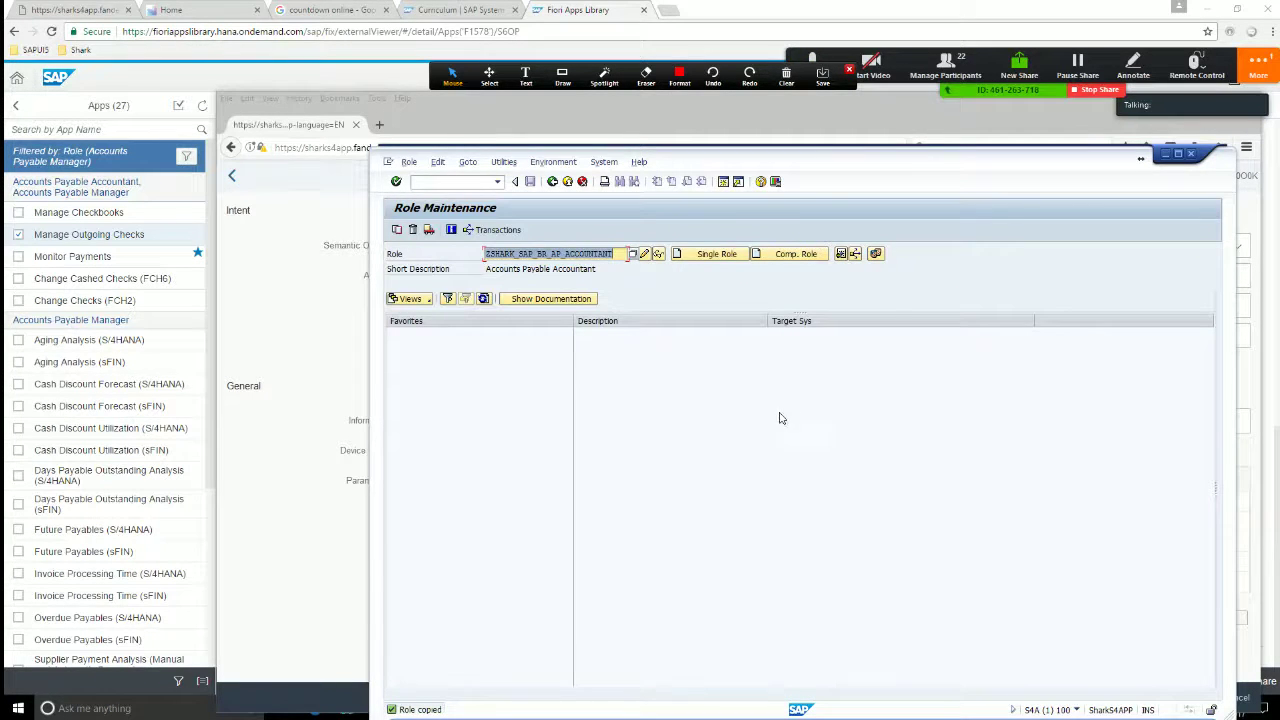
# Open ZSHARK_SAP_BR_AP_ACCOUNTANT for changing and inspect its copied menu folders
pyautogui.click(618, 254)
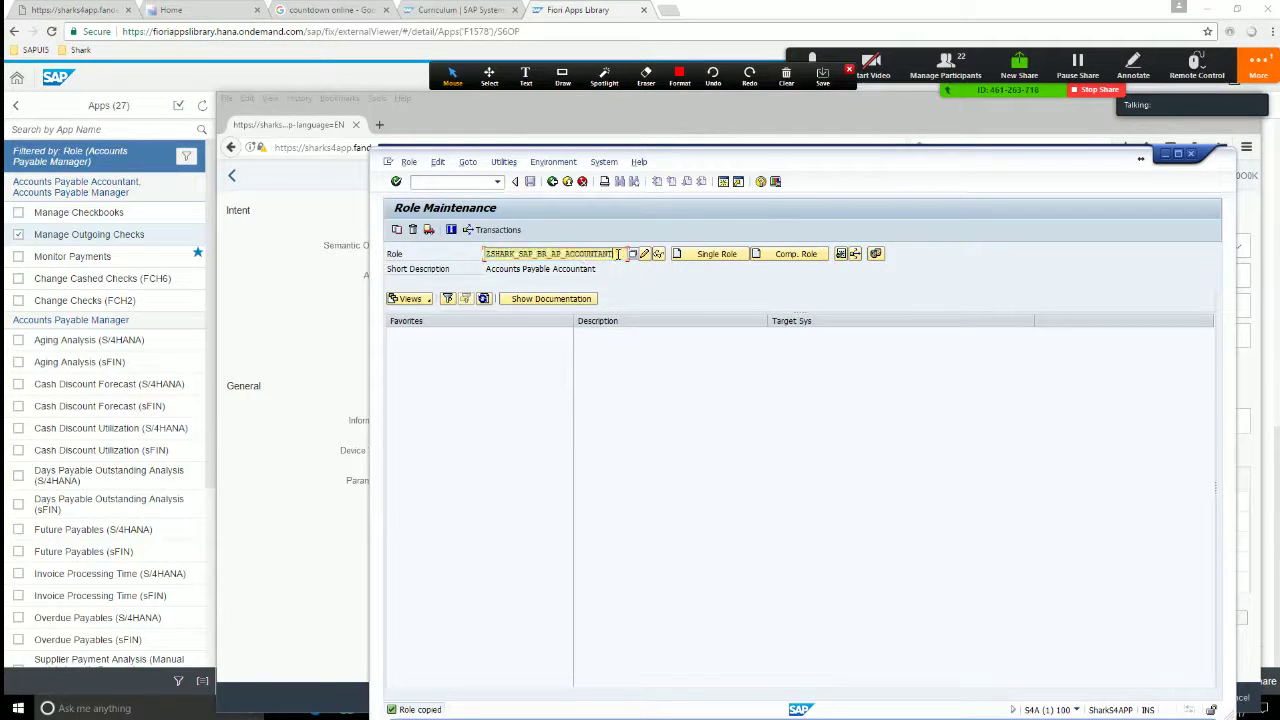
pyautogui.click(645, 254)
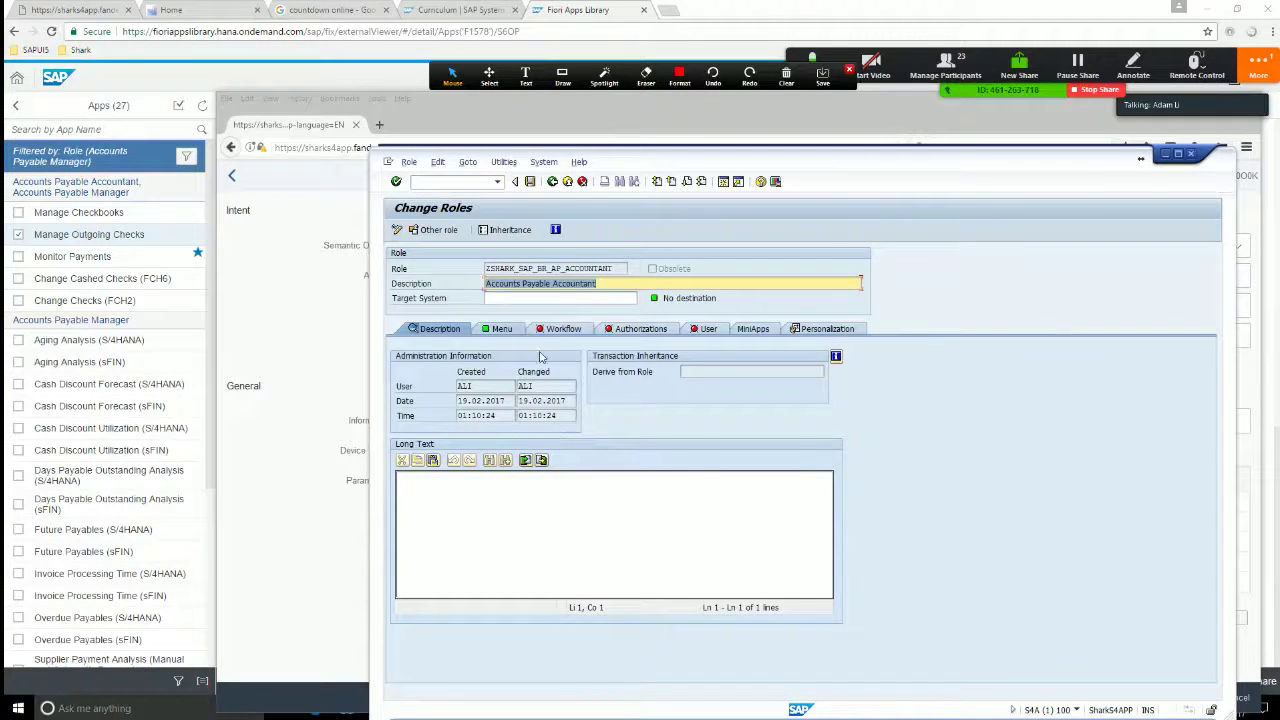
pyautogui.click(501, 328)
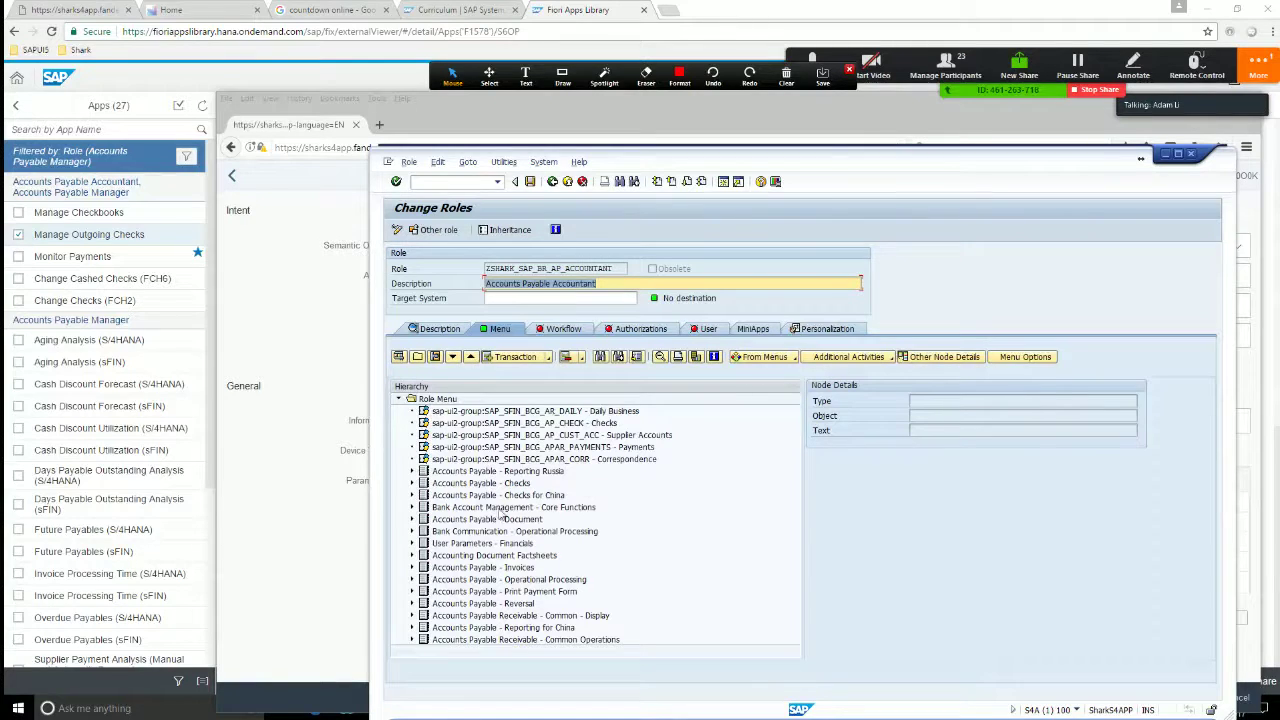
pyautogui.click(705, 544)
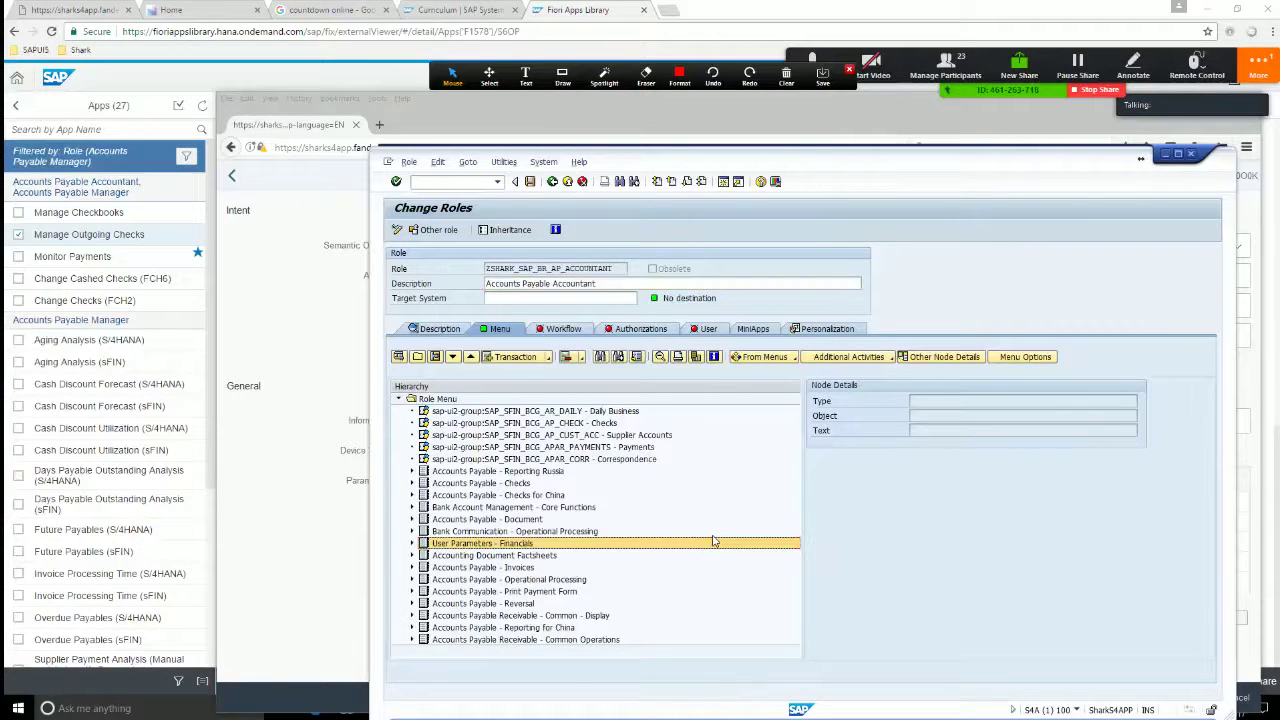
# Select the SAP_BR_AP_MANAGER role name in the Fiori Apps Library, then return to the start screen
pyautogui.click(278, 593)
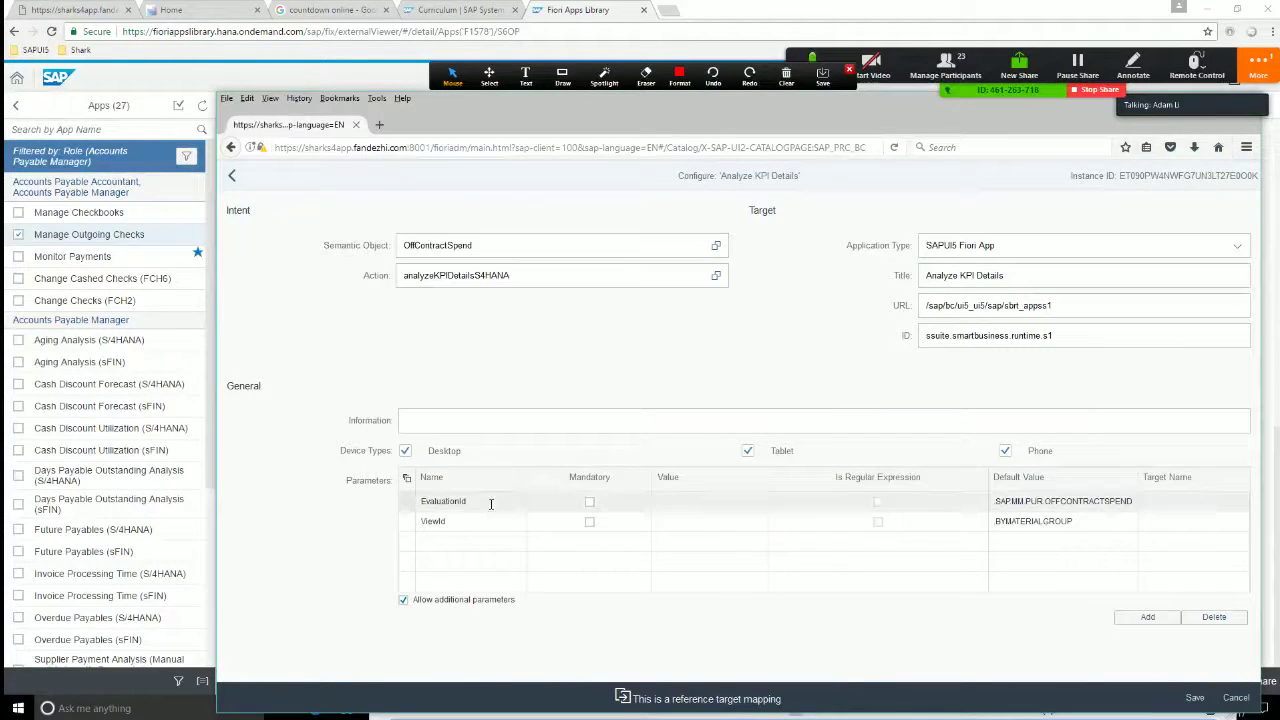
pyautogui.click(336, 69)
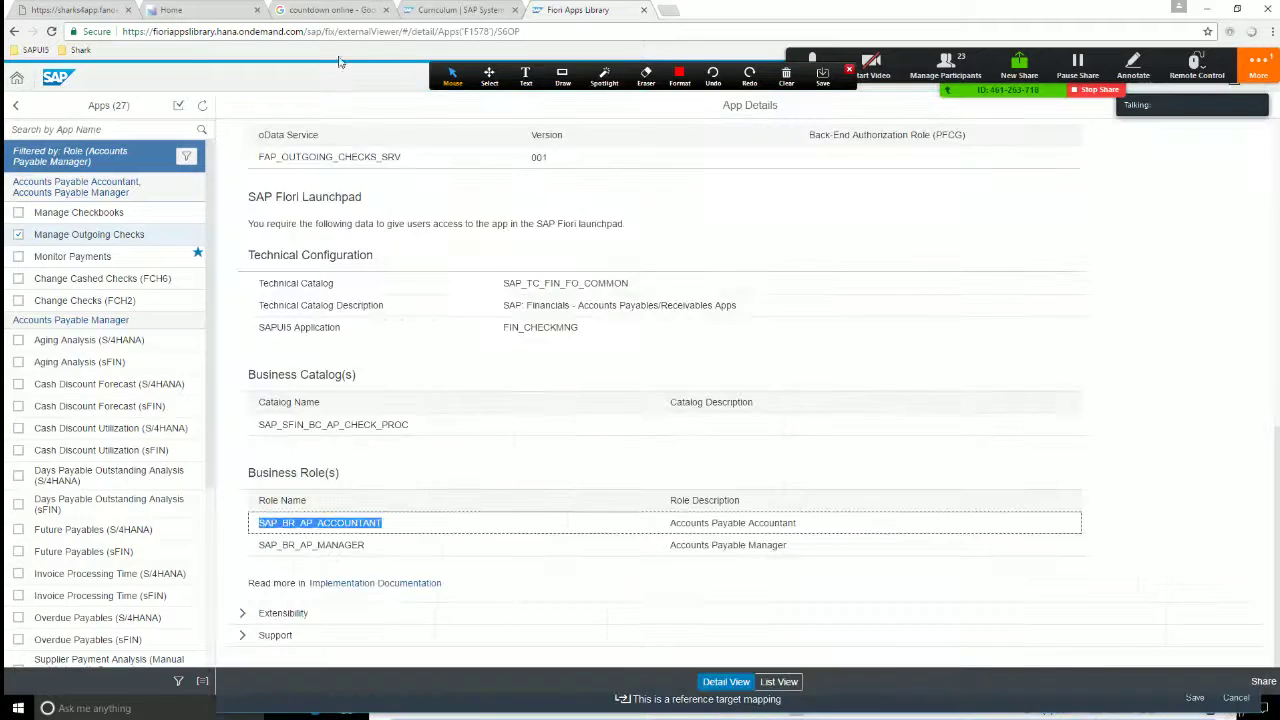
pyautogui.moveTo(368, 549); pyautogui.dragTo(258, 548)
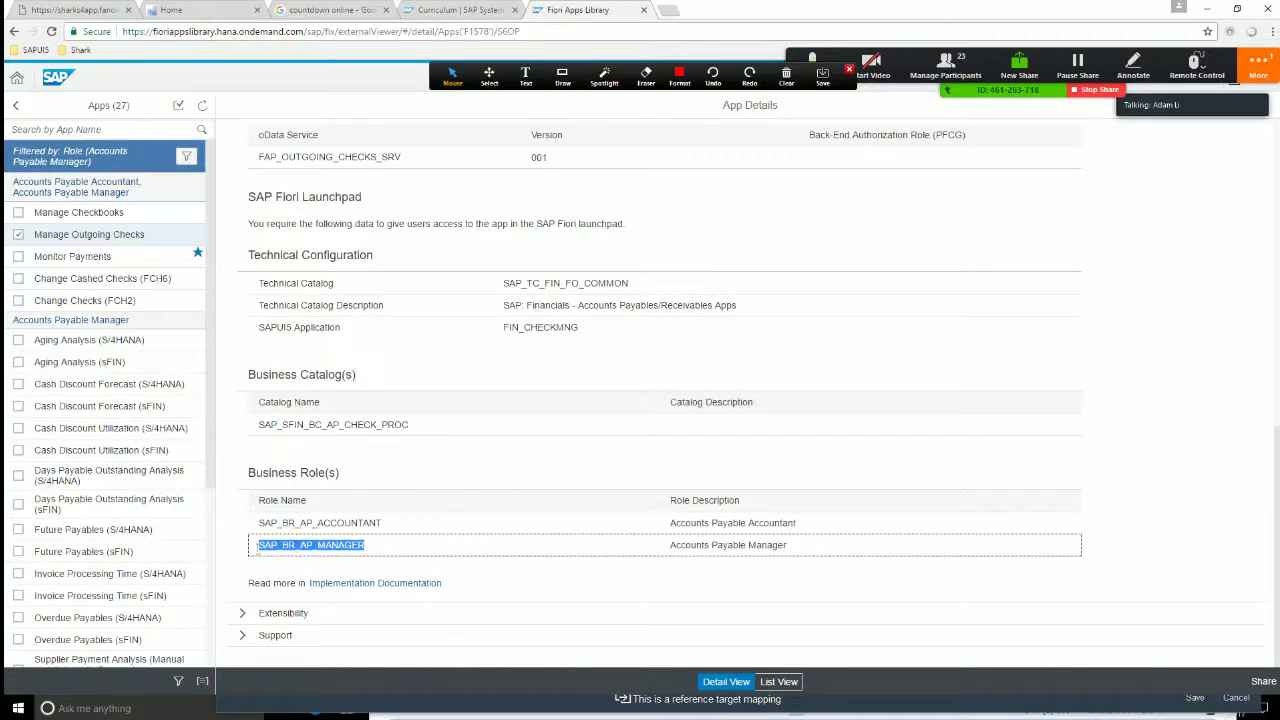
pyautogui.hotkey('alt', 'Tab')
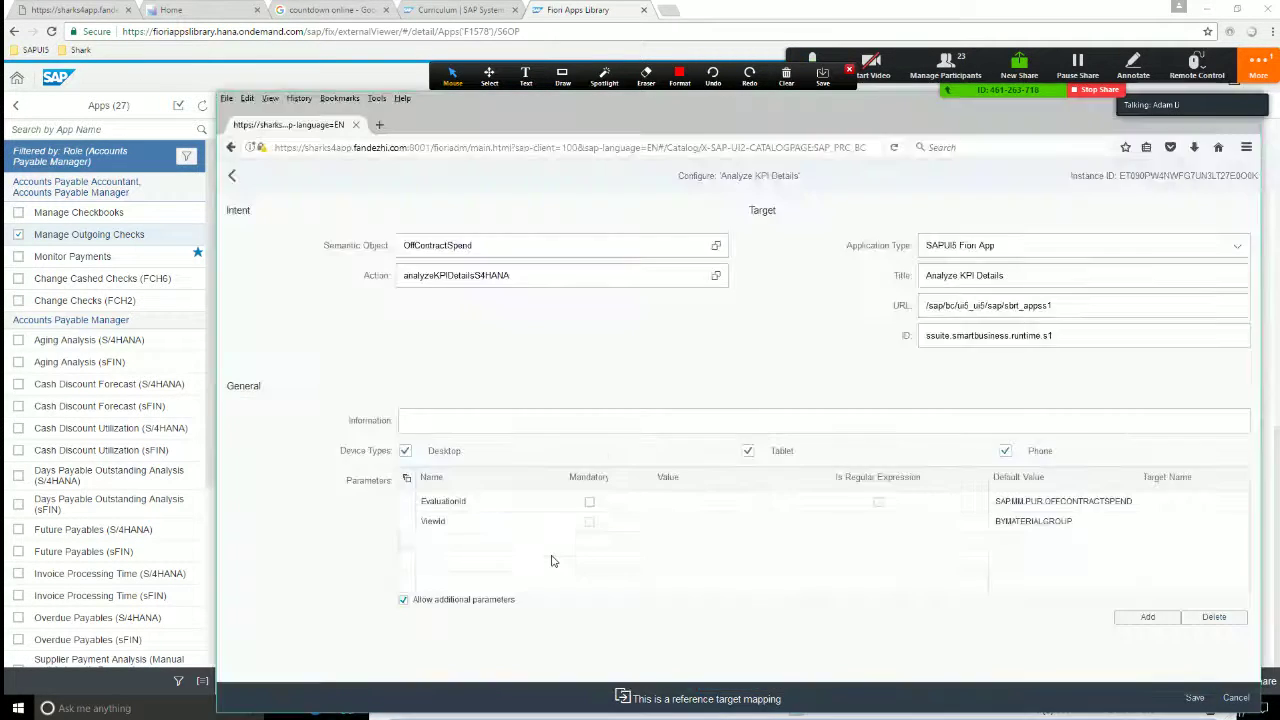
pyautogui.hotkey('alt', 'Tab')
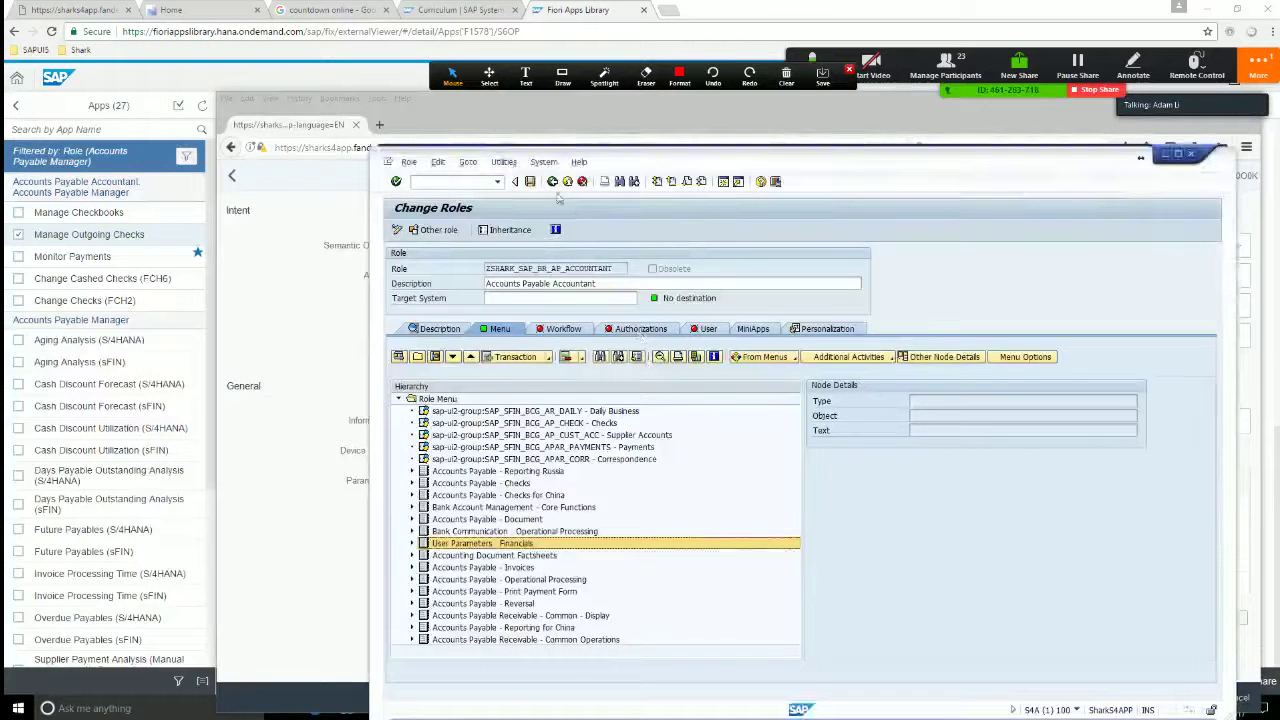
pyautogui.click(552, 181)
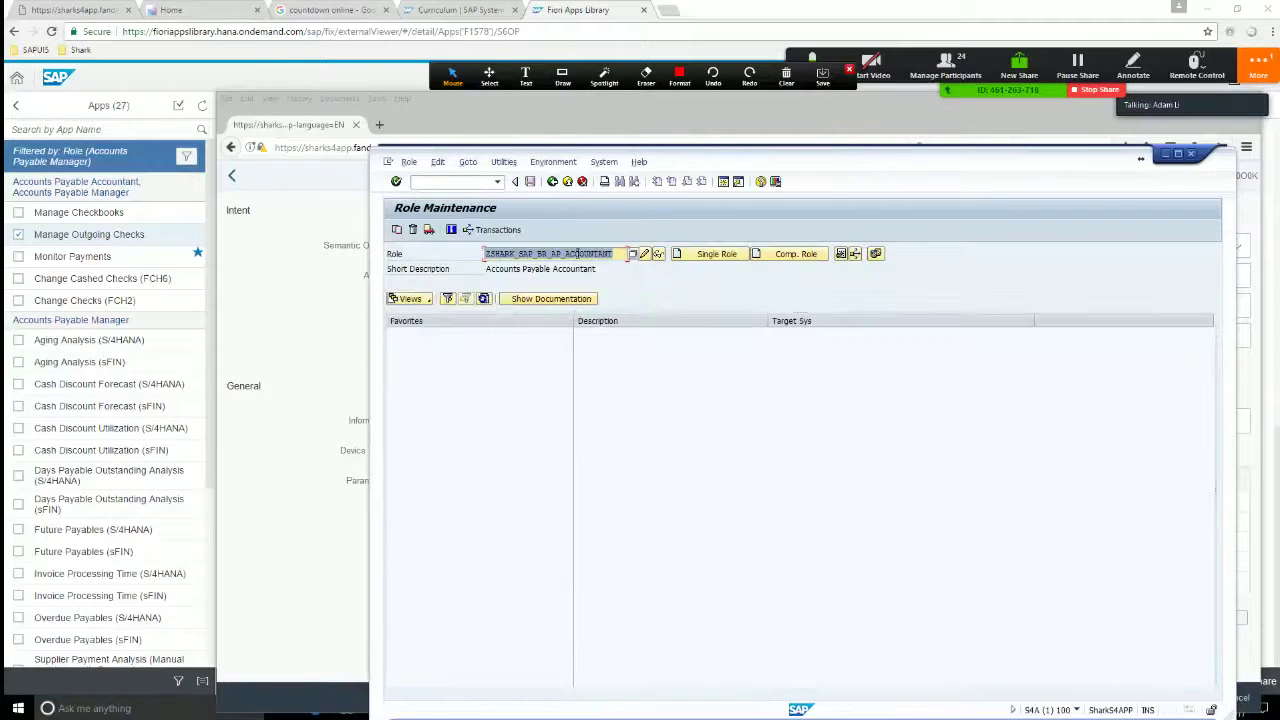
# Copy all of the accountant role into the new role ZSHARK_AP_ACCOUNTANT_MANAGER
pyautogui.click(582, 254)
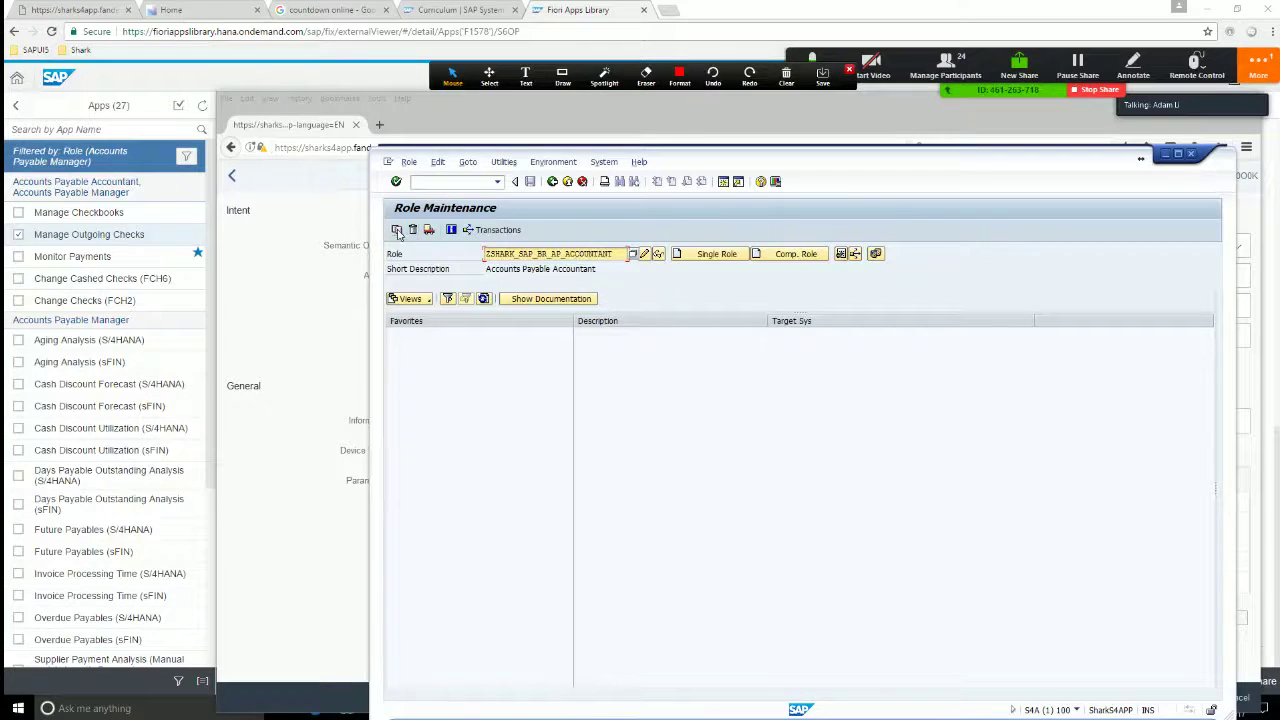
pyautogui.click(429, 230)
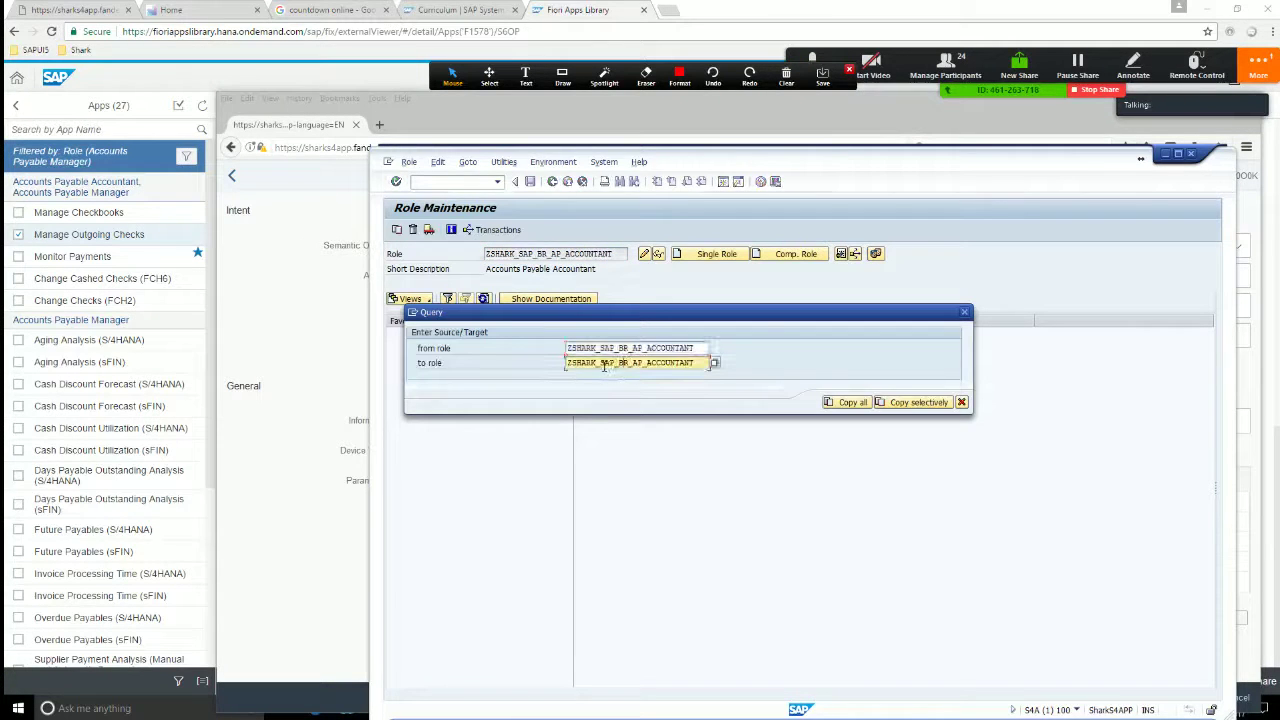
pyautogui.moveTo(598, 363); pyautogui.dragTo(645, 363)
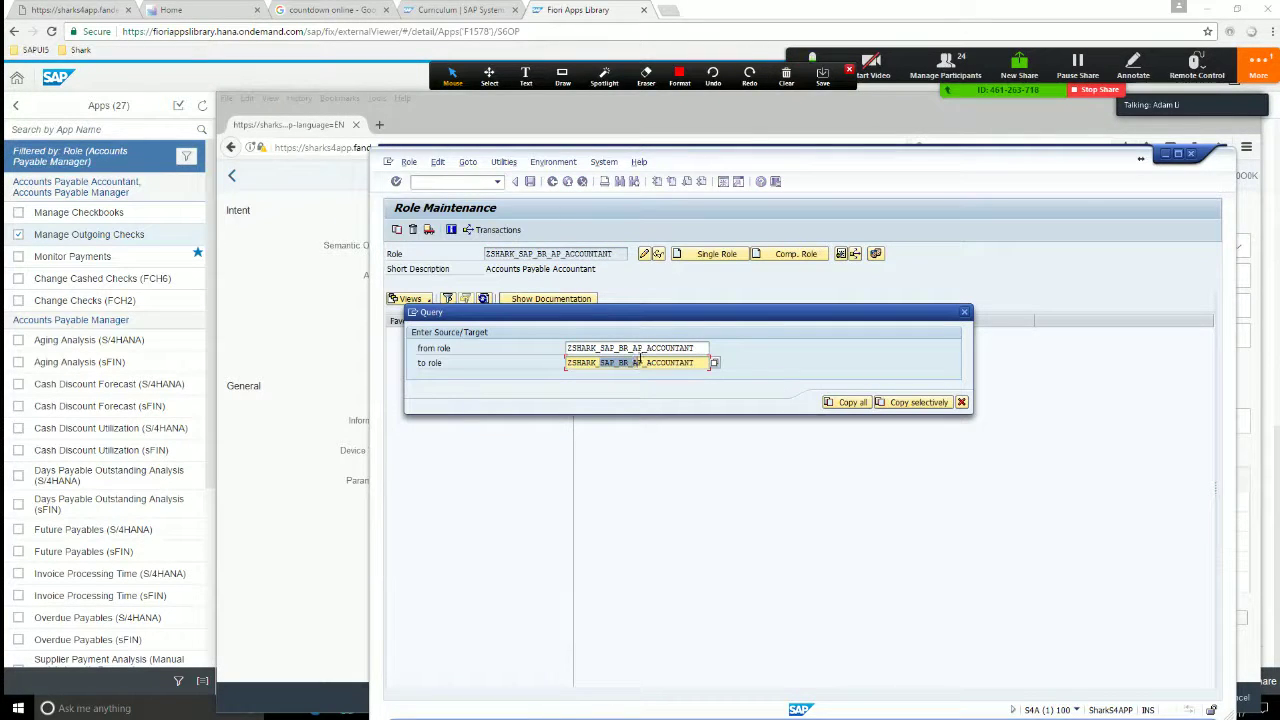
pyautogui.press('Delete')
pyautogui.write('ANAGER')
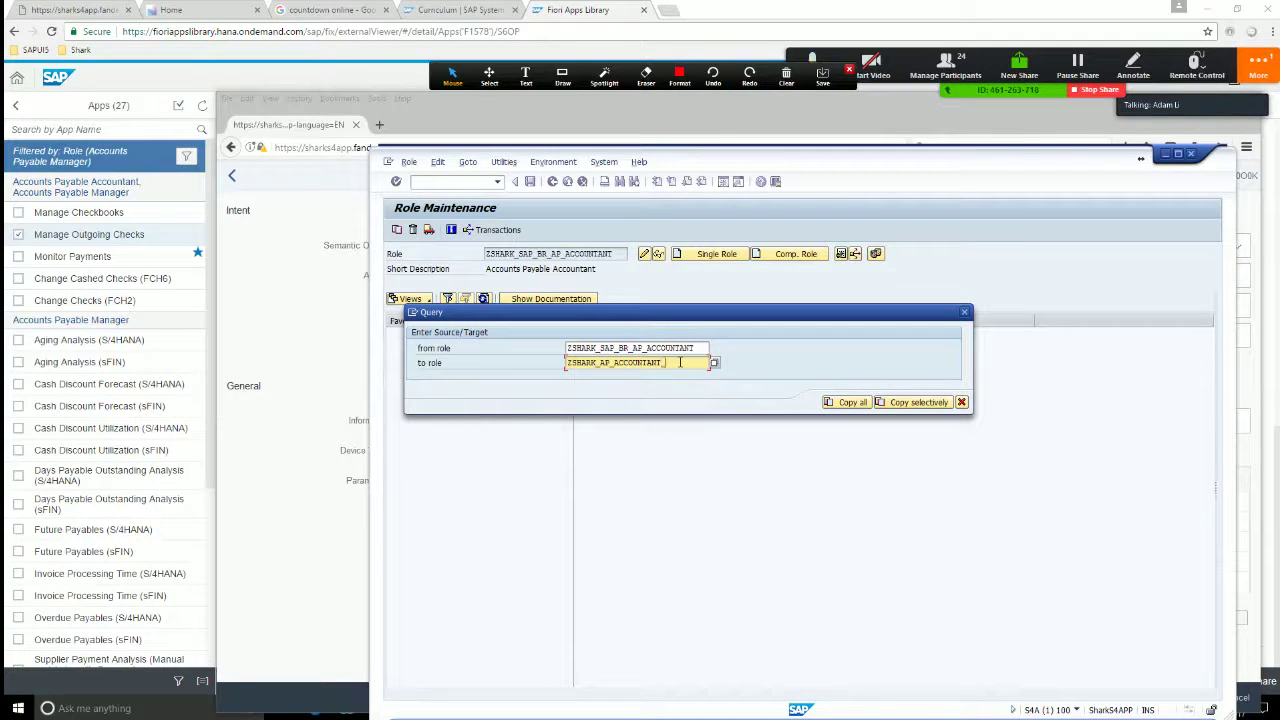
pyautogui.click(850, 403)
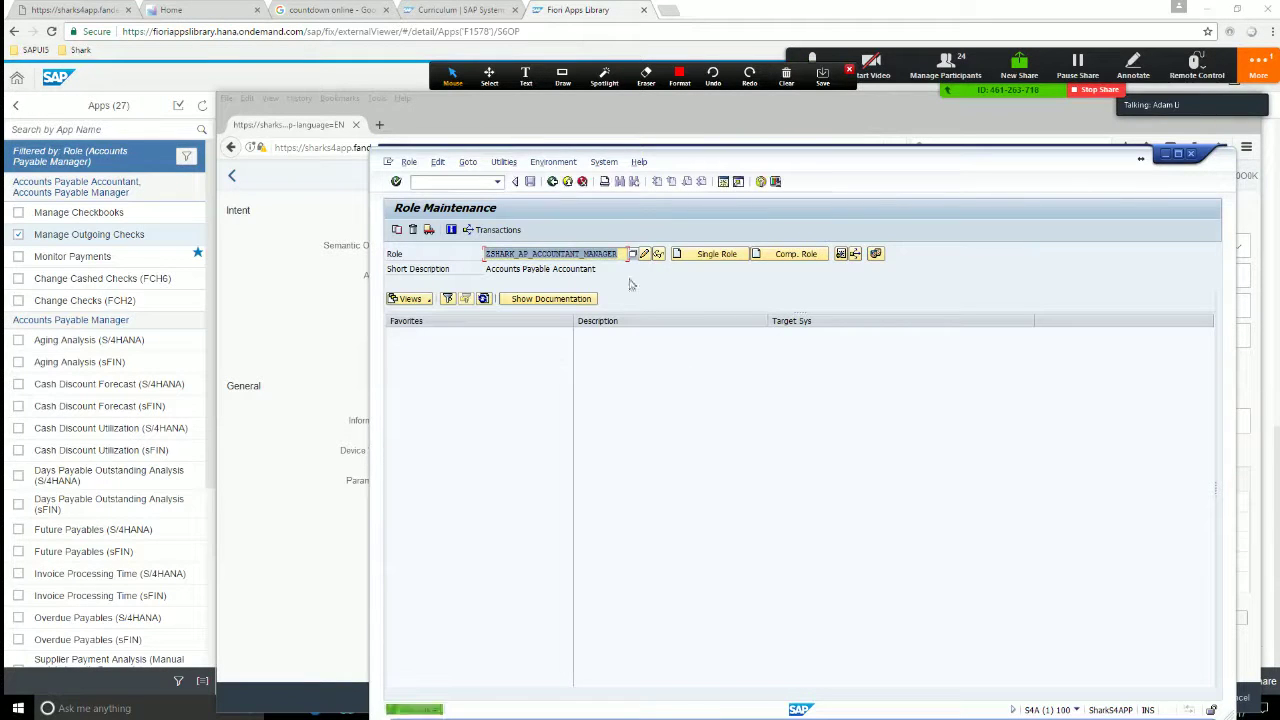
# Open ZSHARK_AP_ACCOUNTANT_MANAGER for changing with the cursor at the end of its description
pyautogui.click(645, 254)
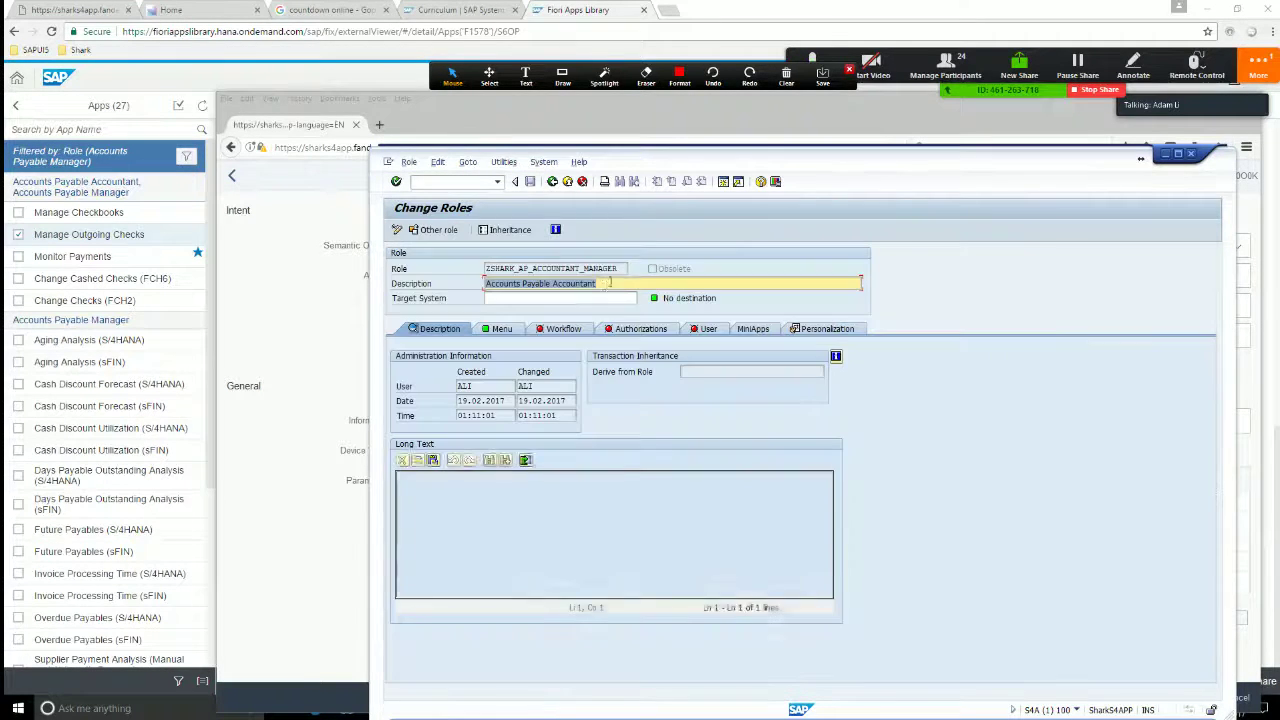
pyautogui.click(607, 283)
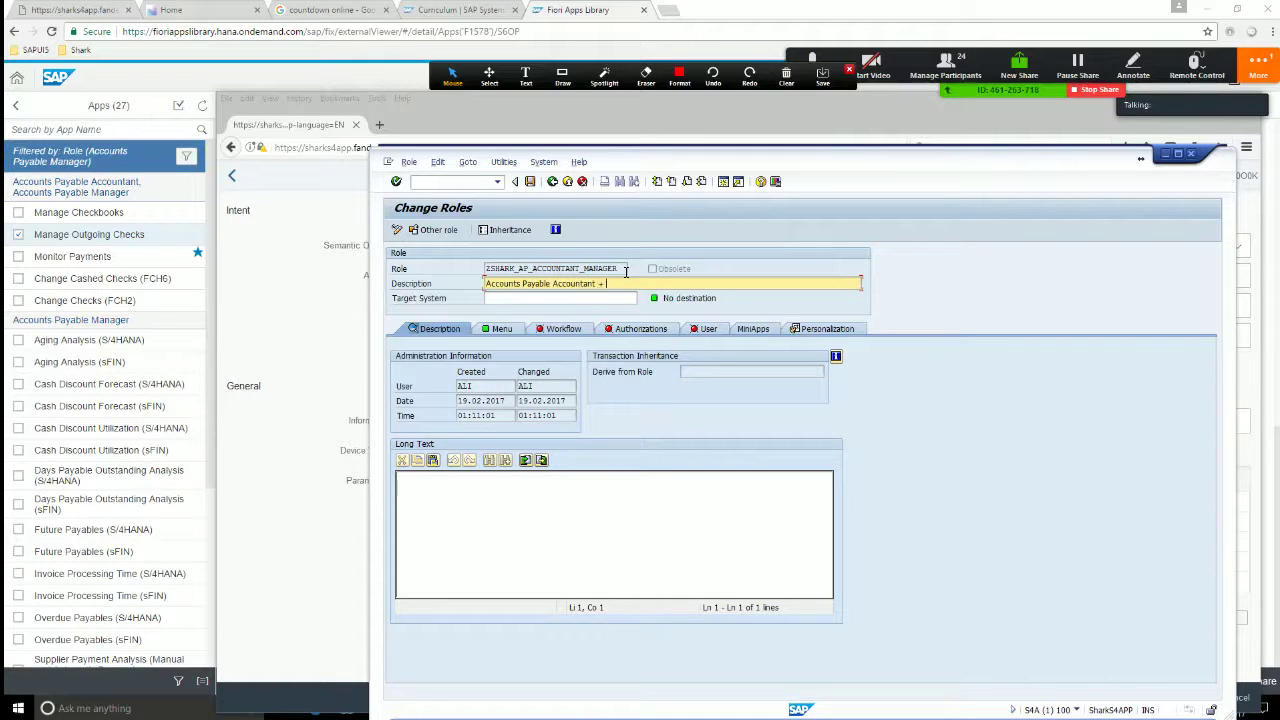
pyautogui.hotkey('alt', 'Tab')
pyautogui.hotkey('alt', 'Tab')
pyautogui.hotkey('alt', 'Tab')
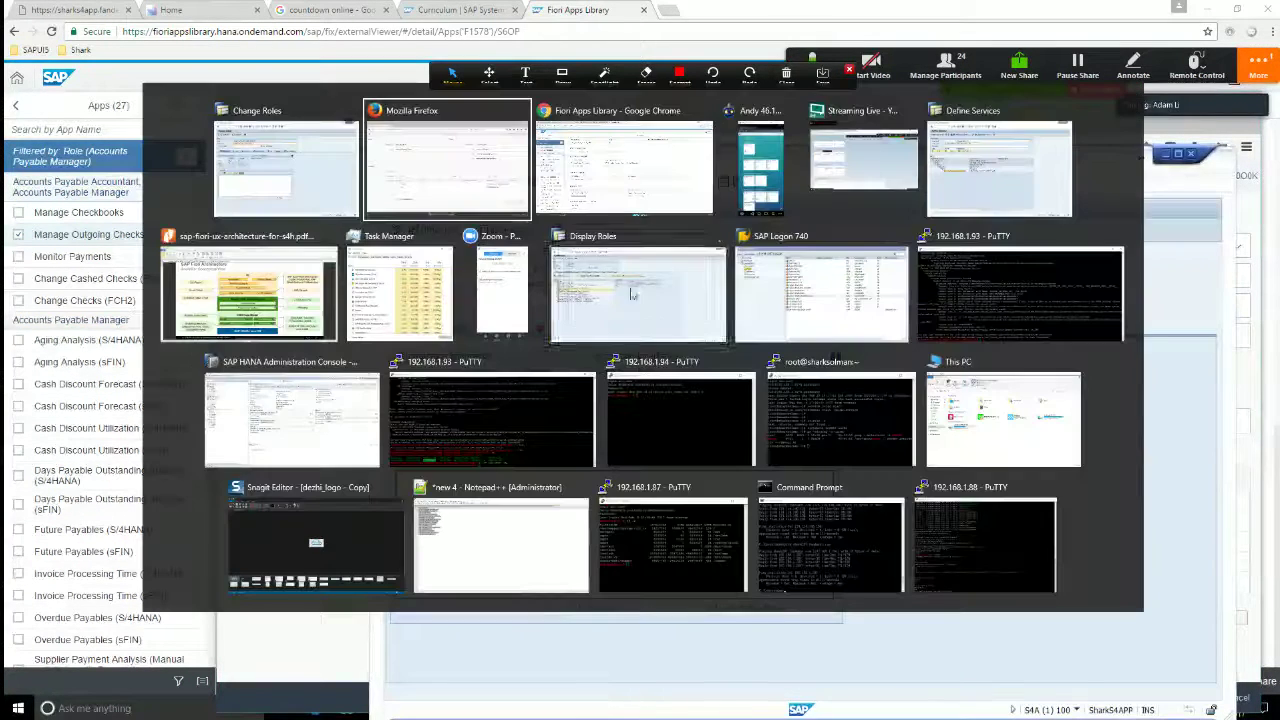
pyautogui.hotkey('alt', 'Tab')
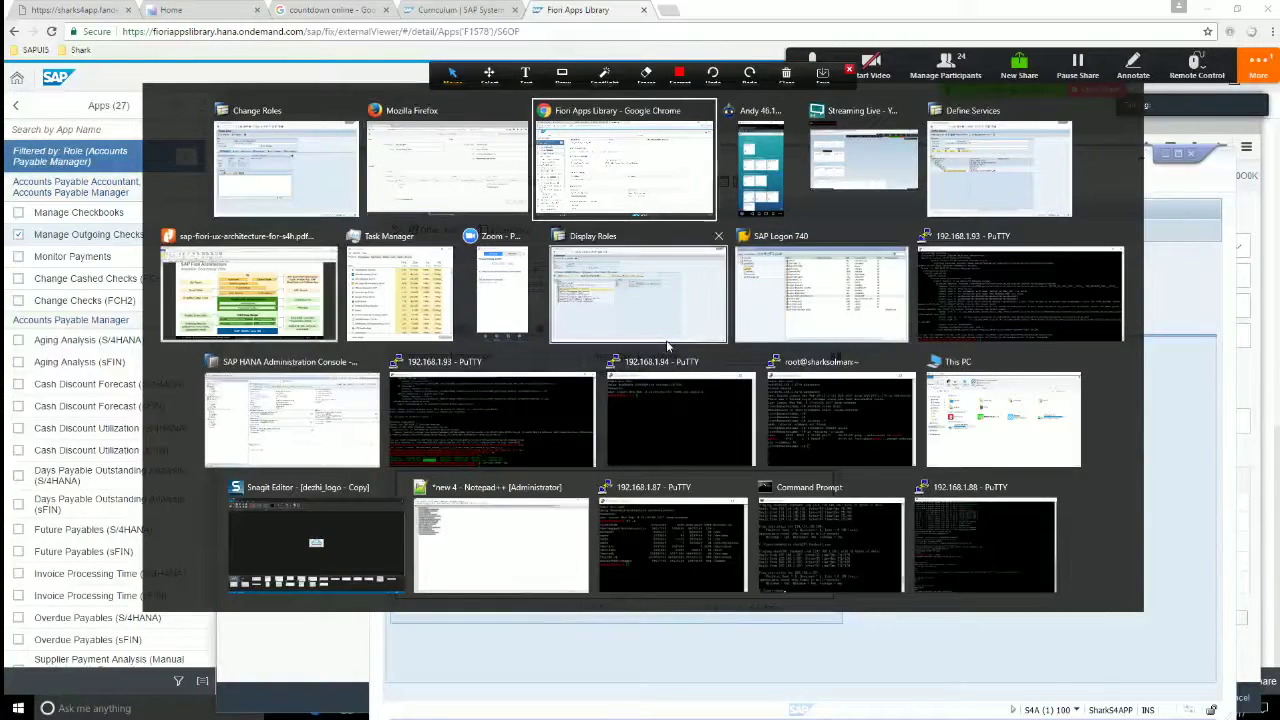
pyautogui.hotkey('alt', 'Tab')
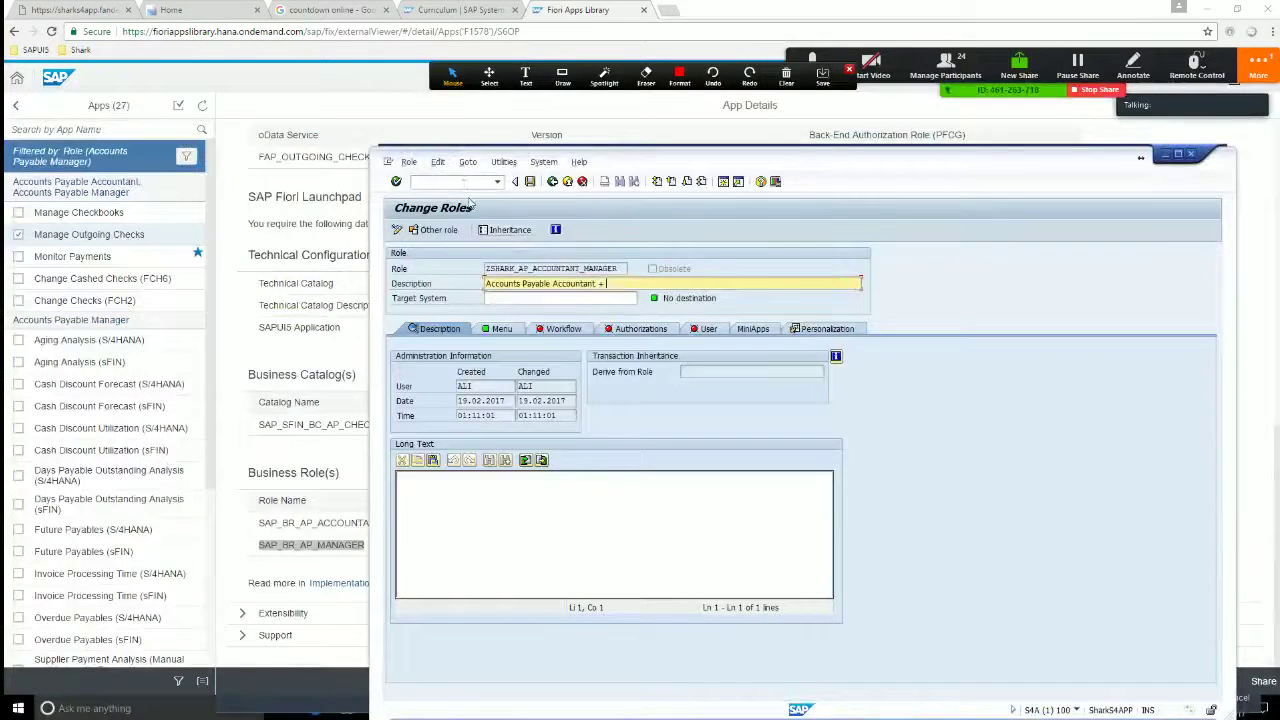
# Open role maintenance in a new session with /oPFCG
pyautogui.click(463, 184)
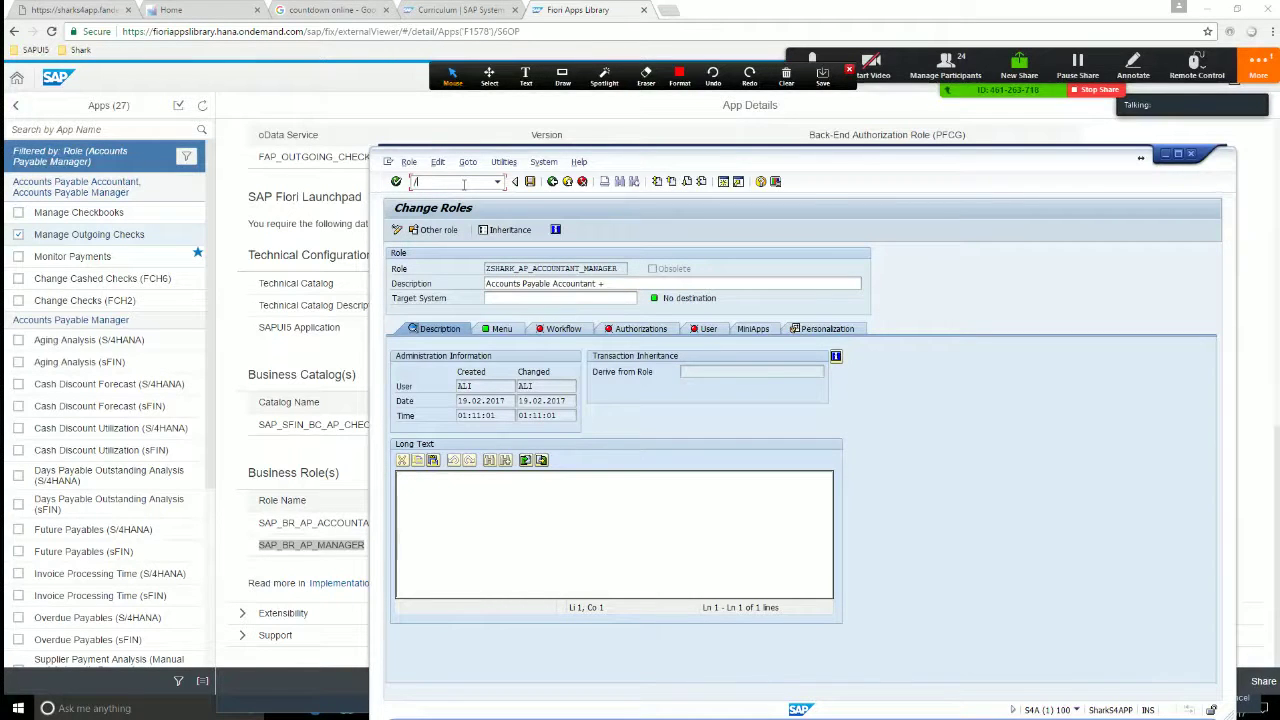
pyautogui.write('/oPFCG')
pyautogui.press('Return')
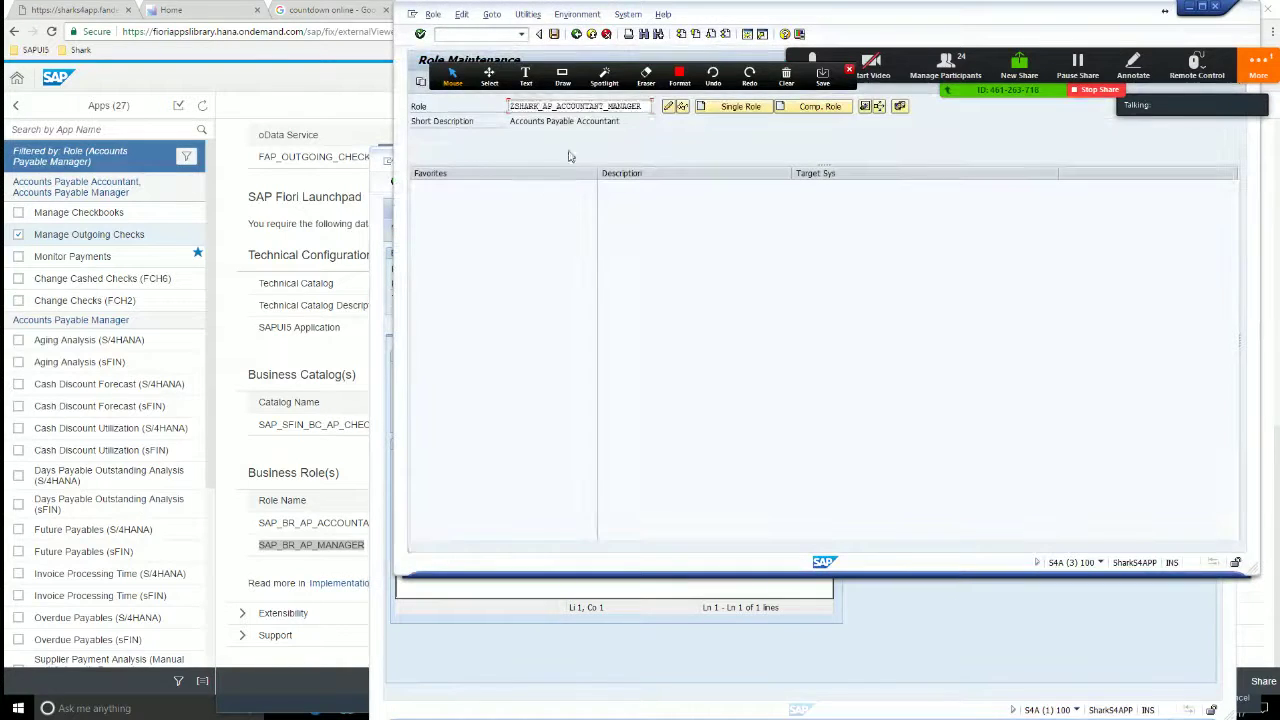
pyautogui.click(682, 106)
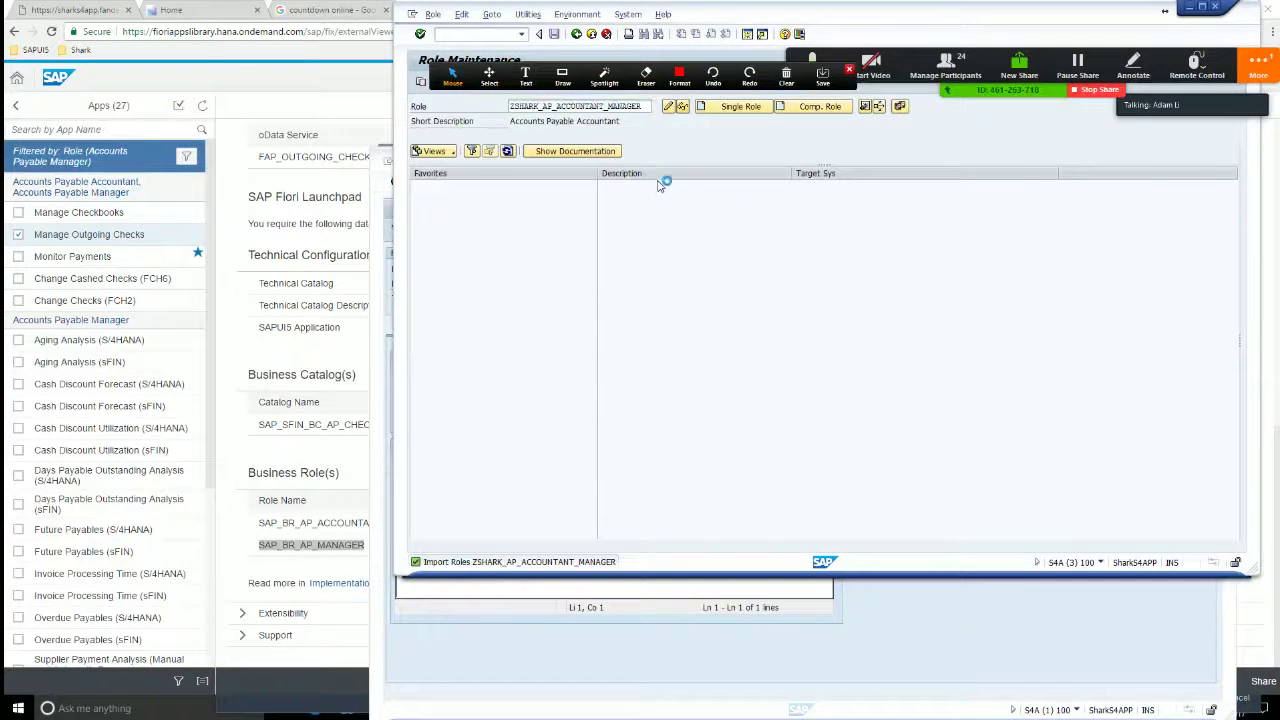
pyautogui.press('Tab')
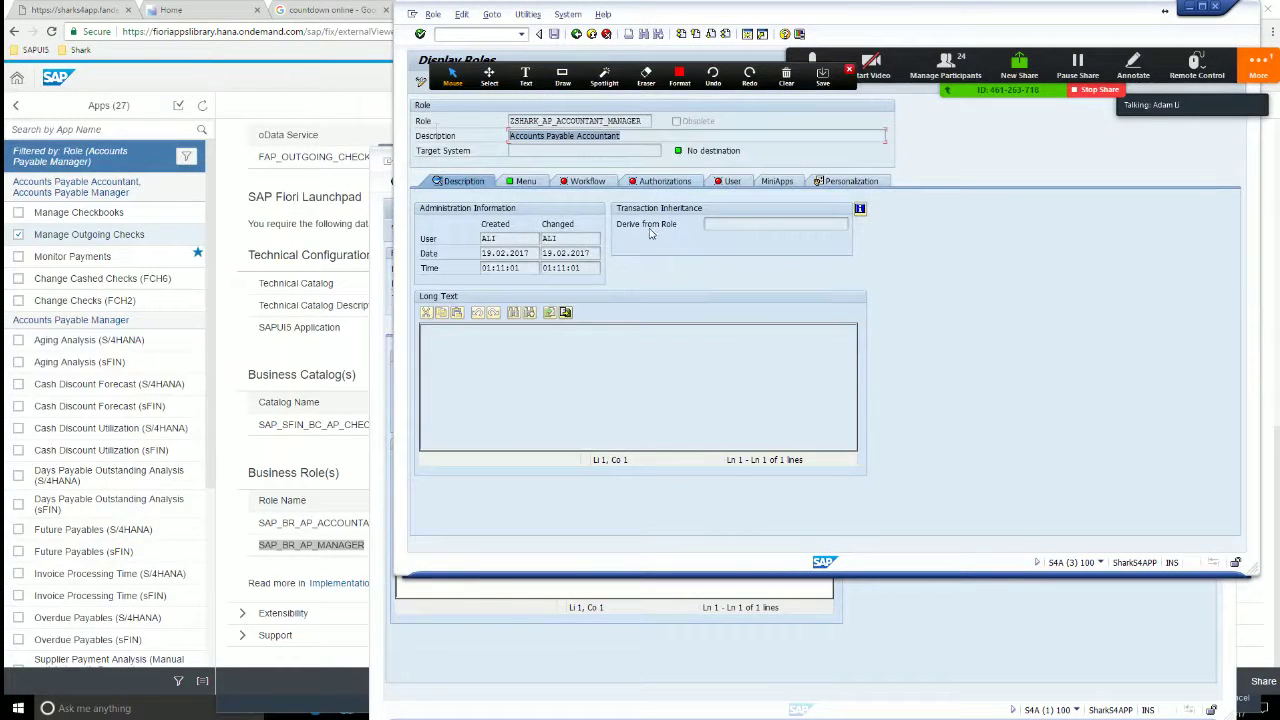
# In the new session, return to the start screen and try displaying the pasted role
pyautogui.hotkey('alt', 'Tab')
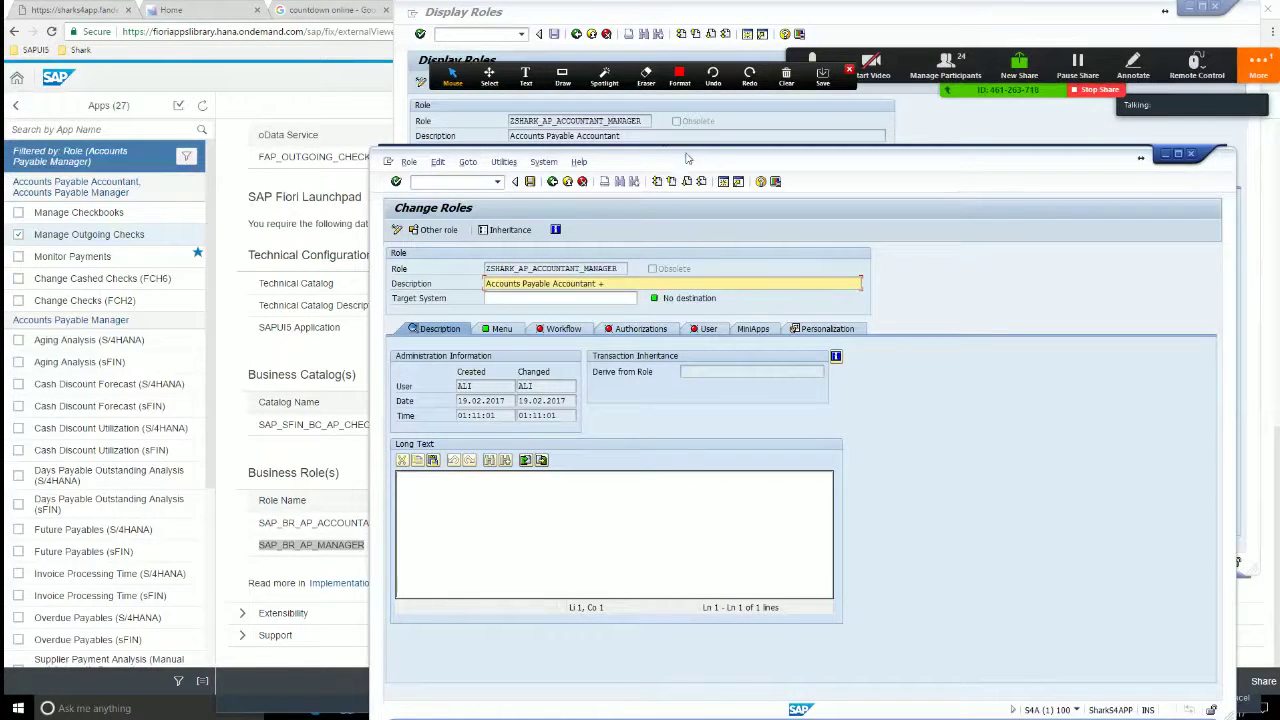
pyautogui.hotkey('alt', 'Tab')
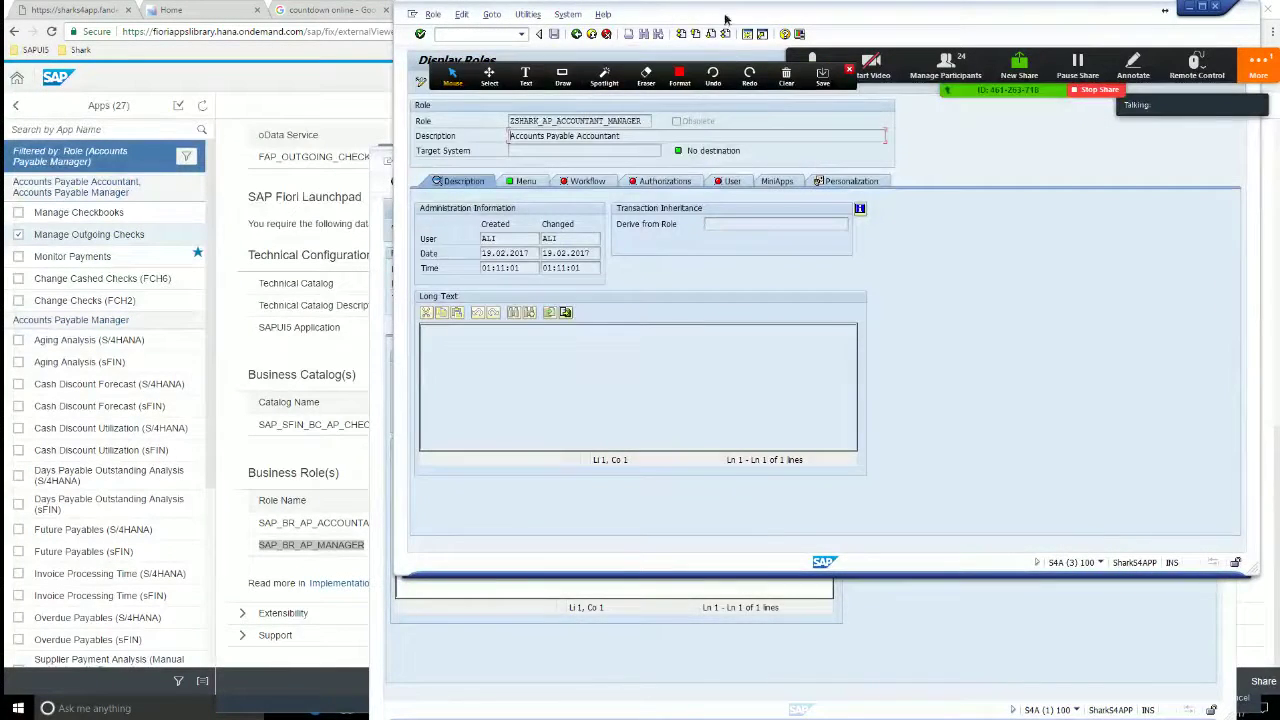
pyautogui.doubleClick(727, 19)
pyautogui.click(605, 186)
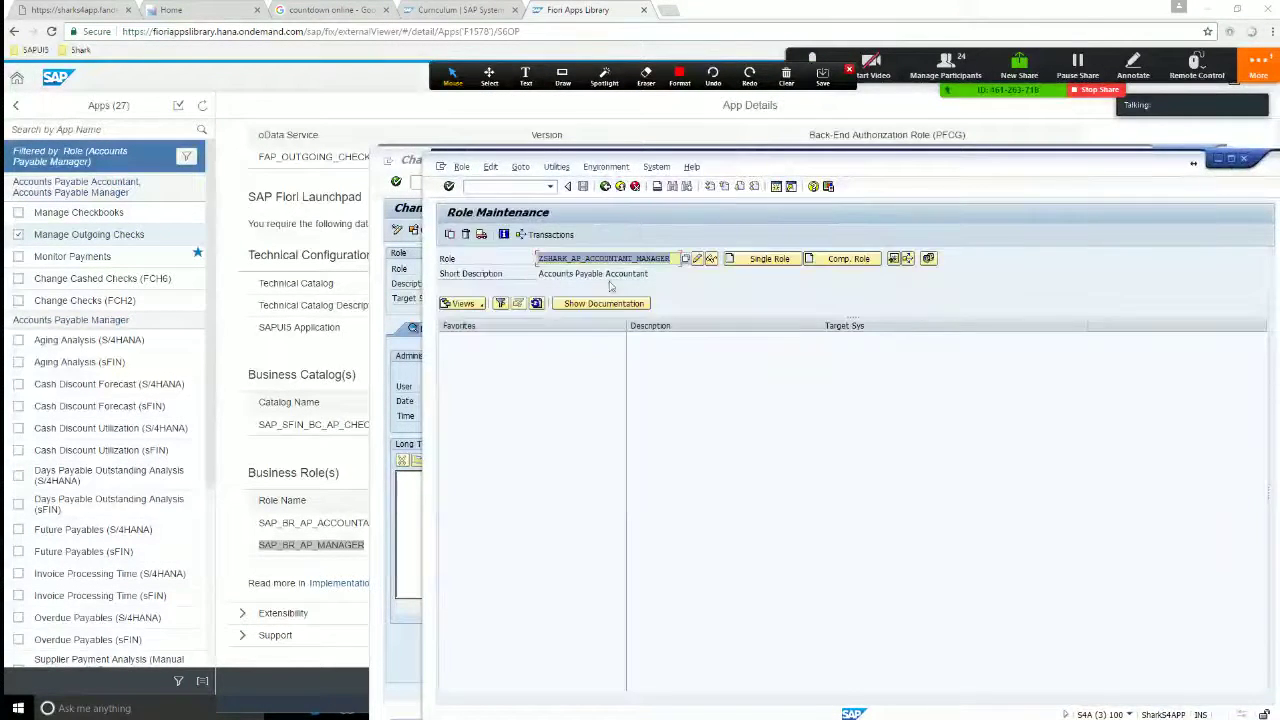
pyautogui.hotkey('ctrl', 'v')
pyautogui.click(709, 260)
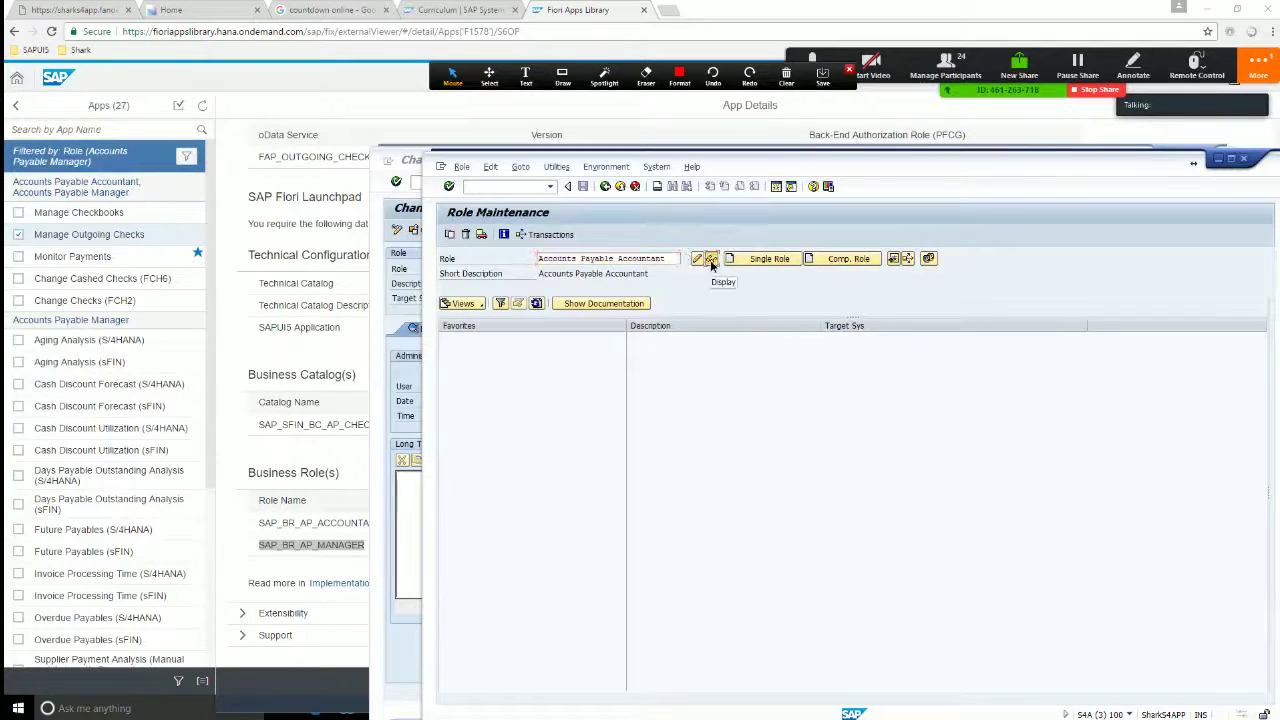
# Display SAP_BR_AP_MANAGER and copy its 'Accounts Payable Manager' description
pyautogui.click(325, 548)
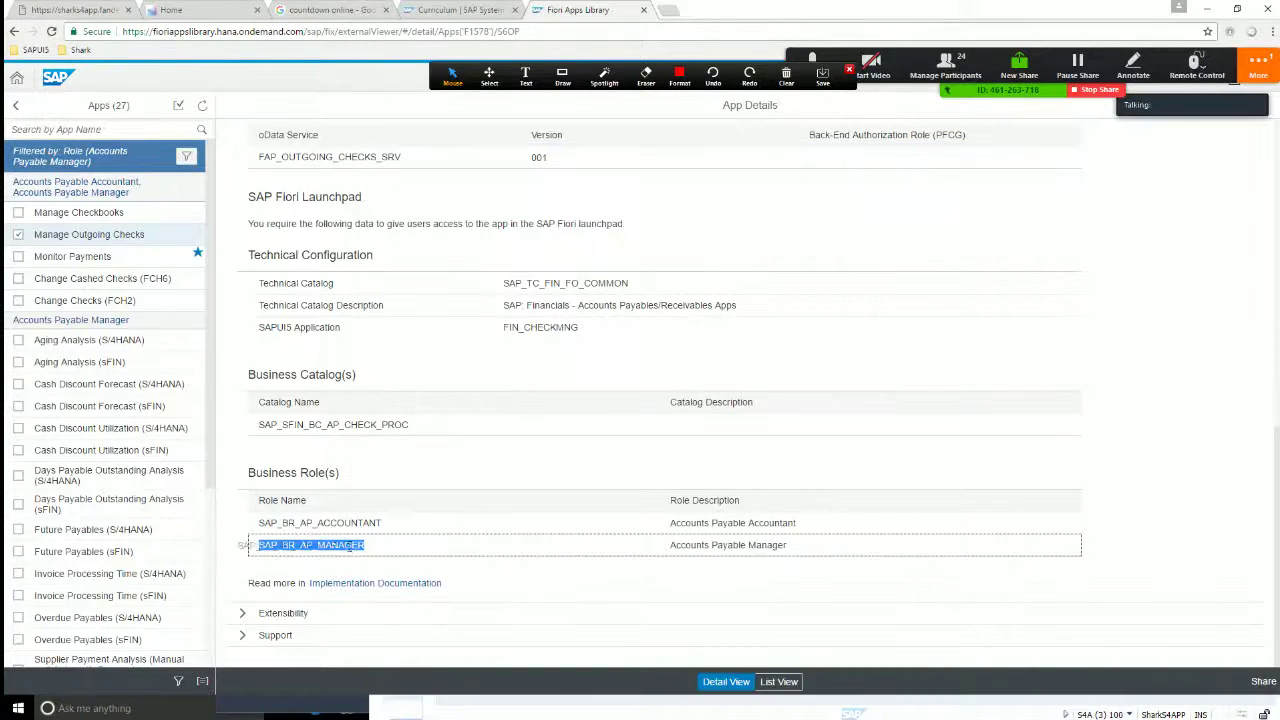
pyautogui.moveTo(366, 543); pyautogui.dragTo(256, 549)
pyautogui.hotkey('alt', 'Tab')
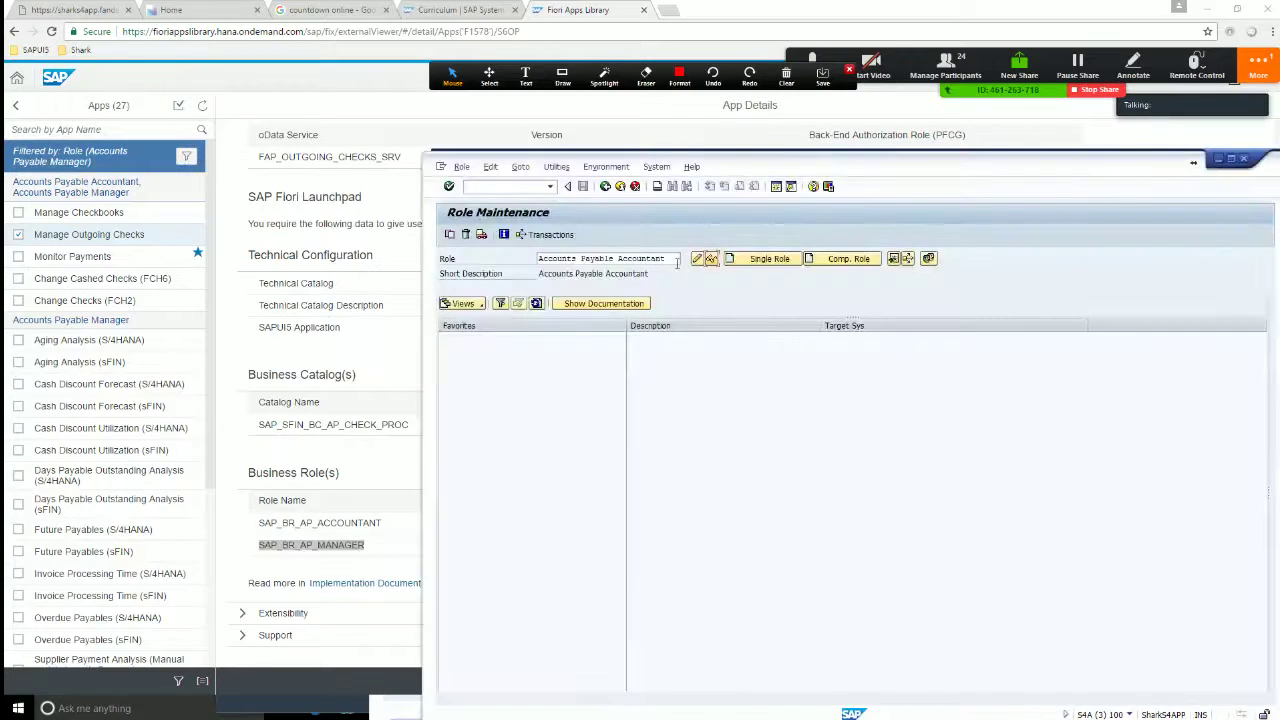
pyautogui.moveTo(680, 259); pyautogui.dragTo(535, 262)
pyautogui.write('SAP_BR_AP_MANAGER')
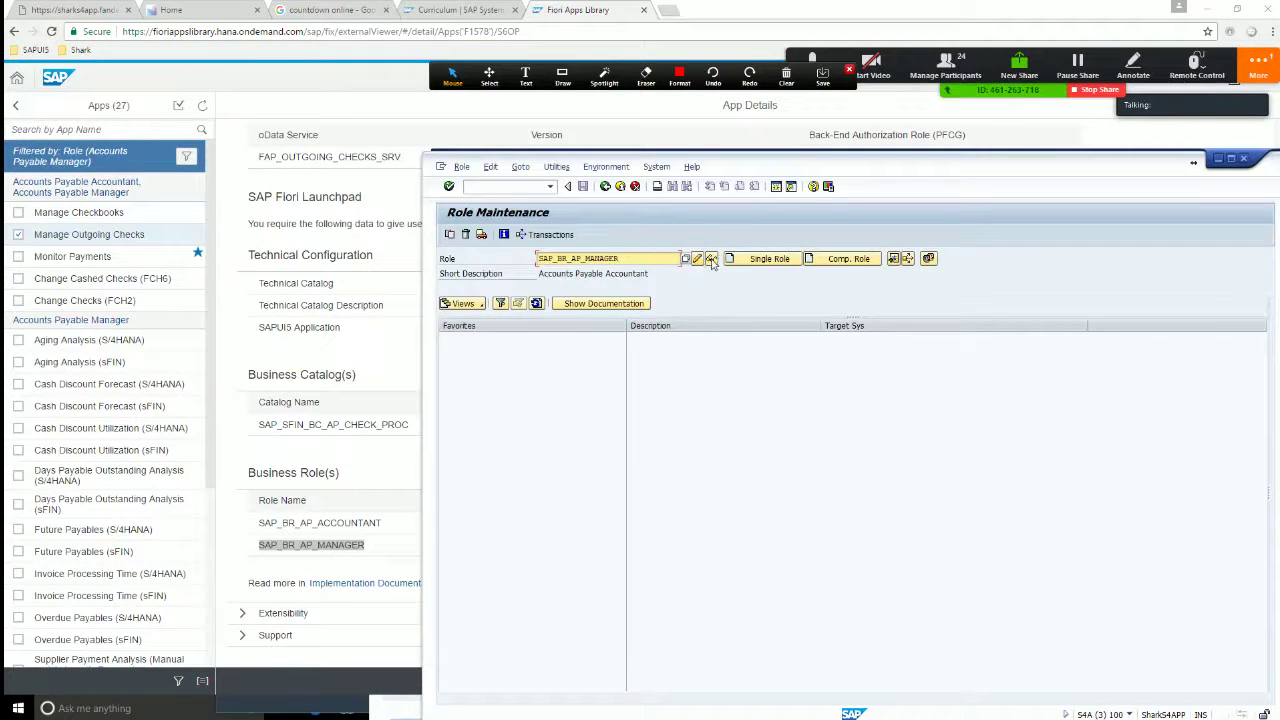
pyautogui.click(711, 258)
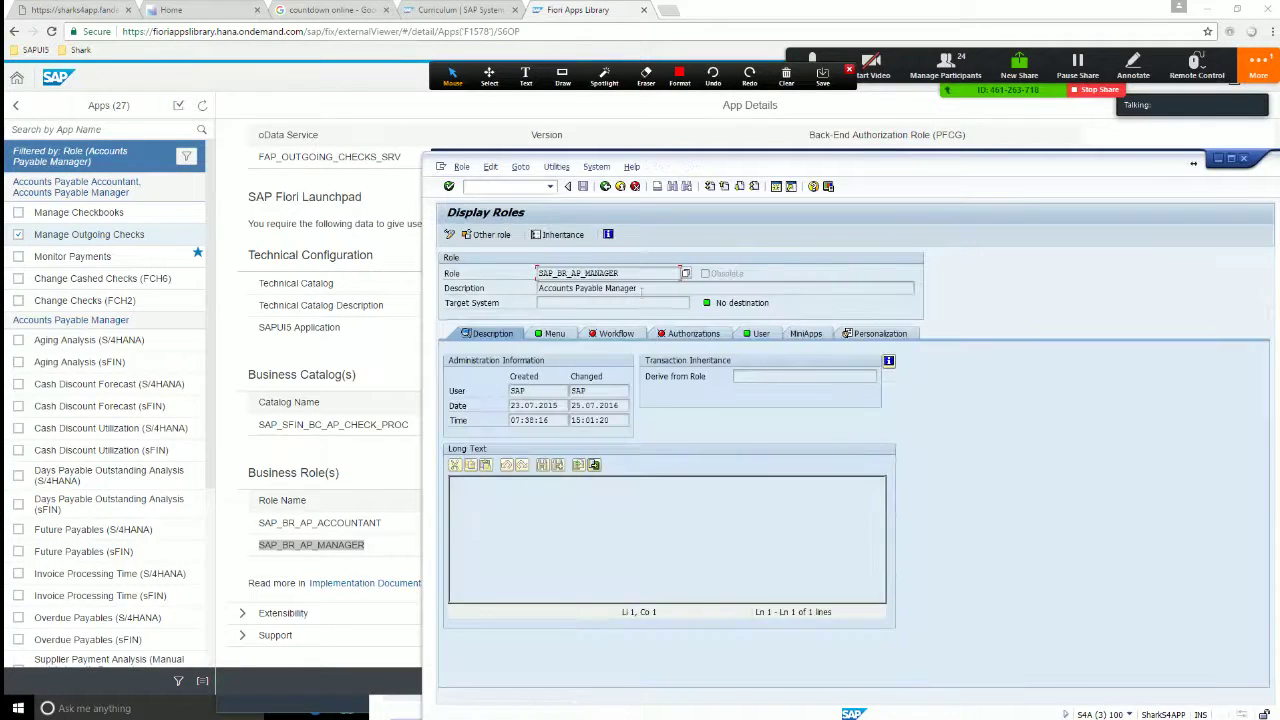
pyautogui.moveTo(640, 289); pyautogui.dragTo(538, 289)
pyautogui.hotkey('ctrl', 'c')
pyautogui.hotkey('alt', 'Tab')
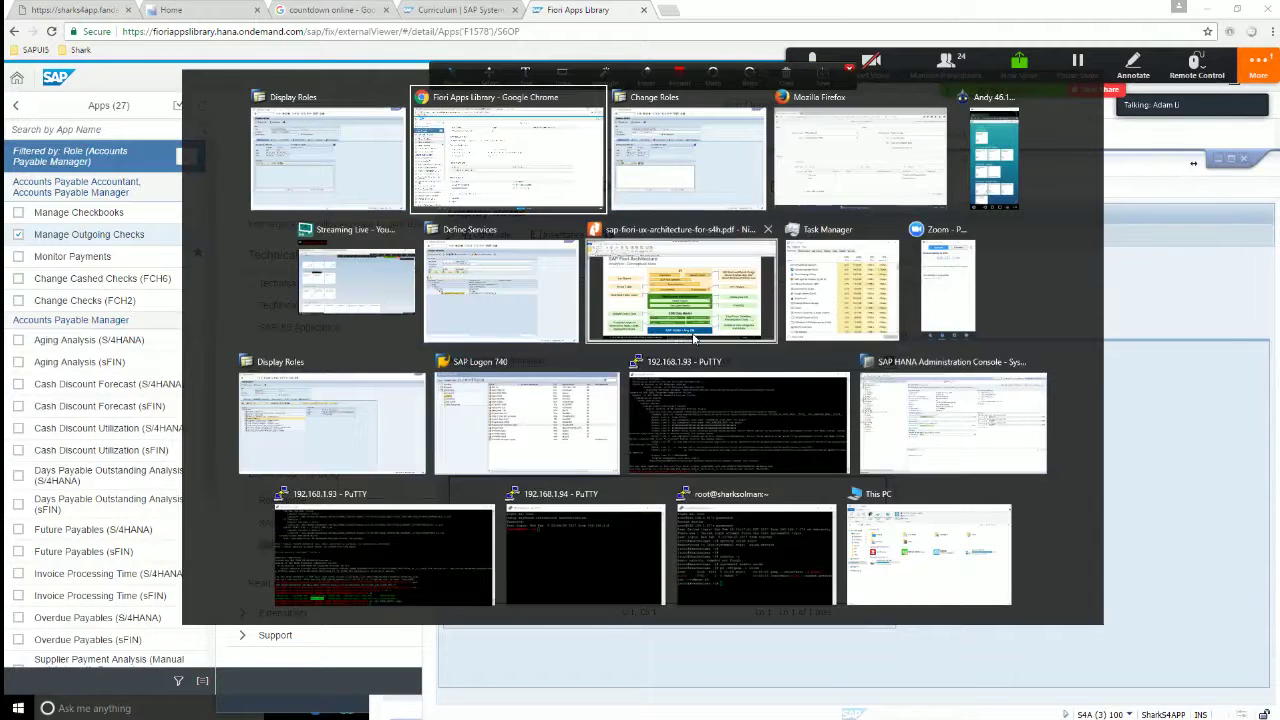
# Add 'Accounts Payable Manager' to the description and start the long text with 'This is to combine two SAP'
pyautogui.click(622, 285)
pyautogui.hotkey('ctrl', 'v')
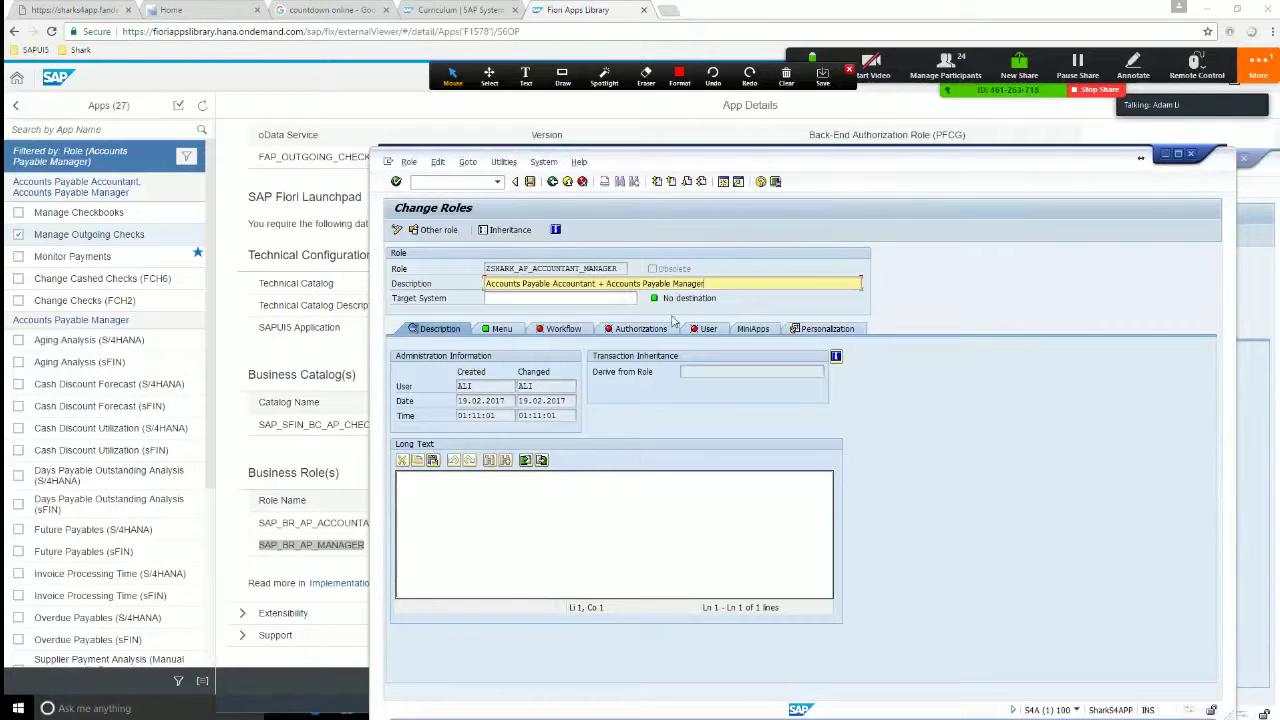
pyautogui.click(576, 516)
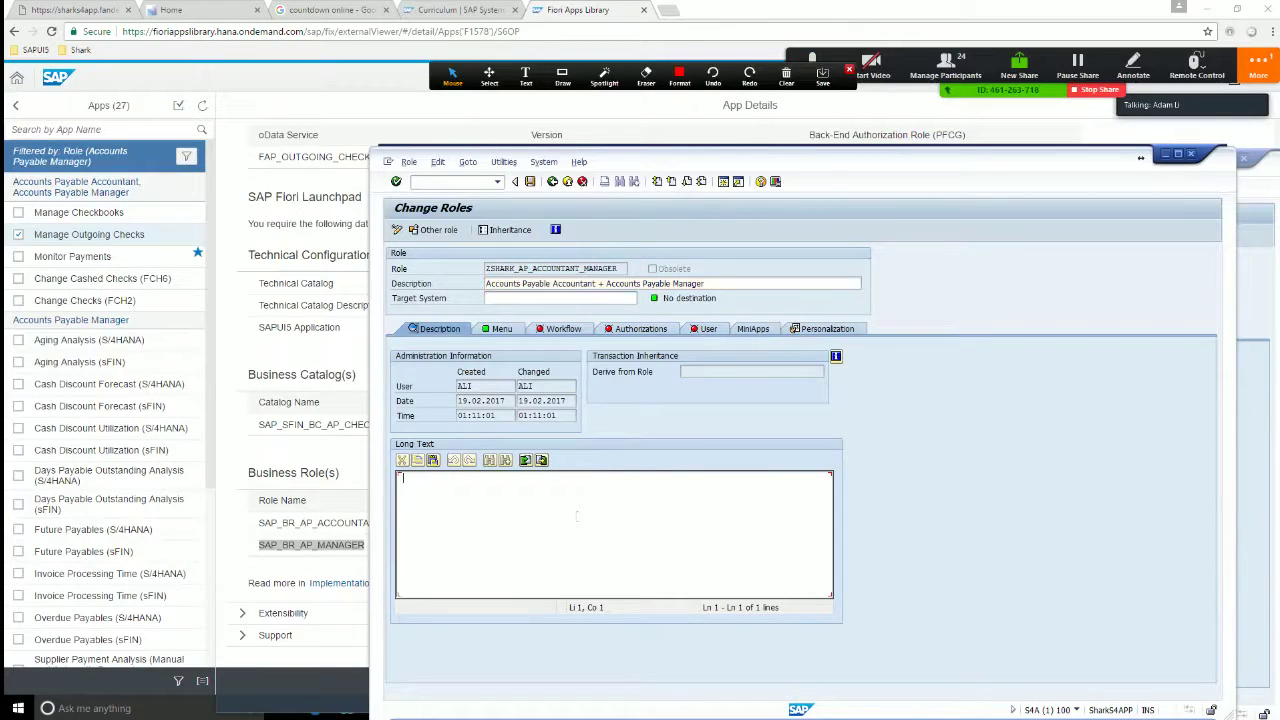
pyautogui.write('This is to com')
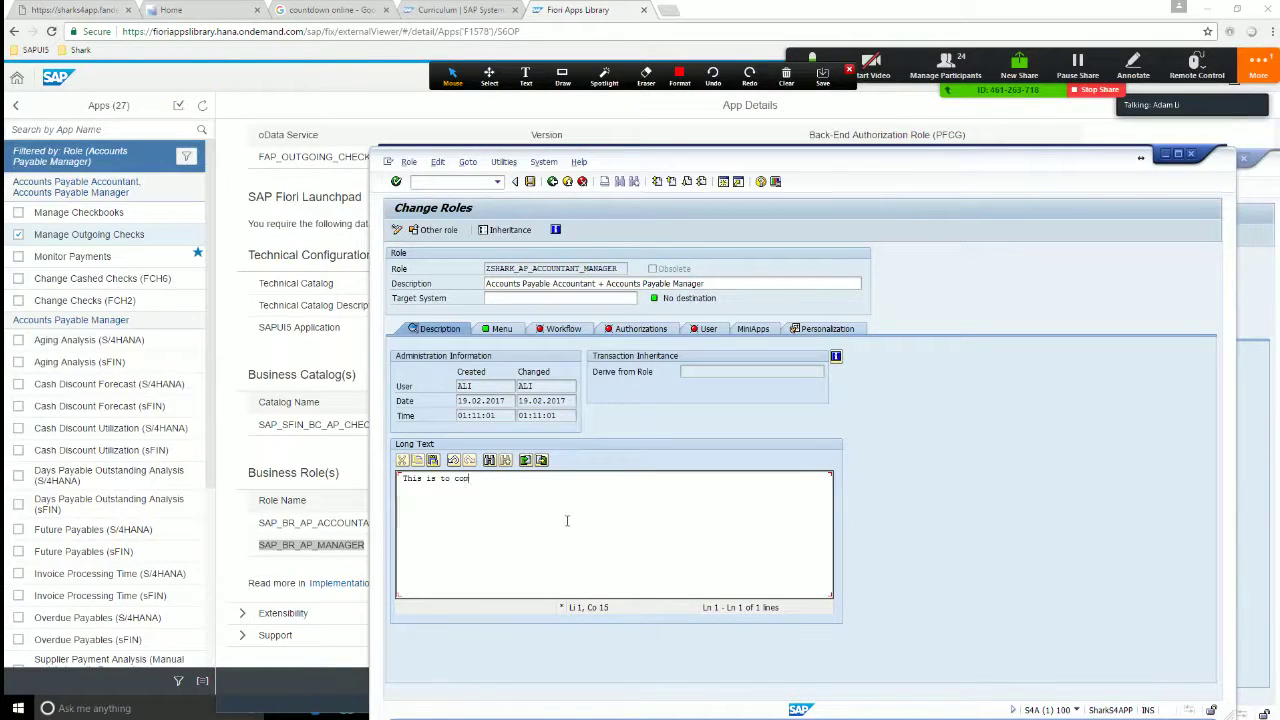
pyautogui.write('bine two SAP')
# Paste the SAP_BR_AP_ACCOUNTANT and SAP_BR_AP_MANAGER rows from the Fiori Apps Library into the long text
pyautogui.click(313, 543)
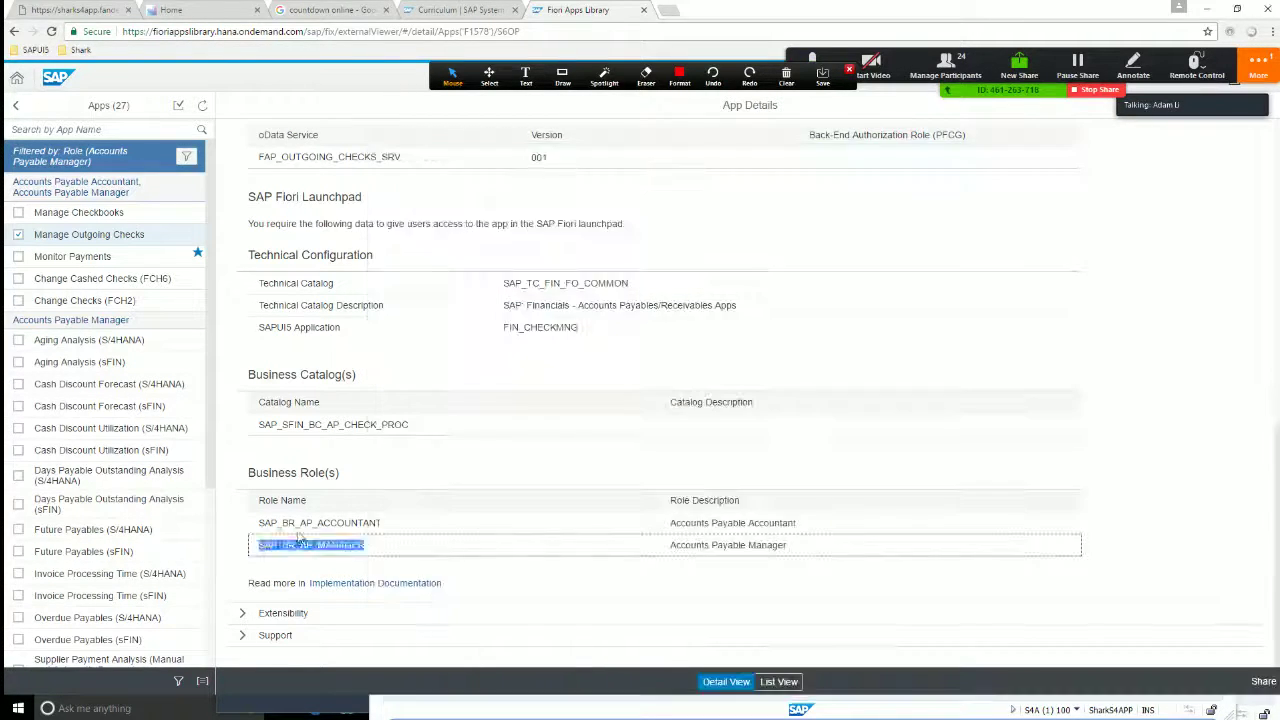
pyautogui.moveTo(366, 545); pyautogui.dragTo(782, 549)
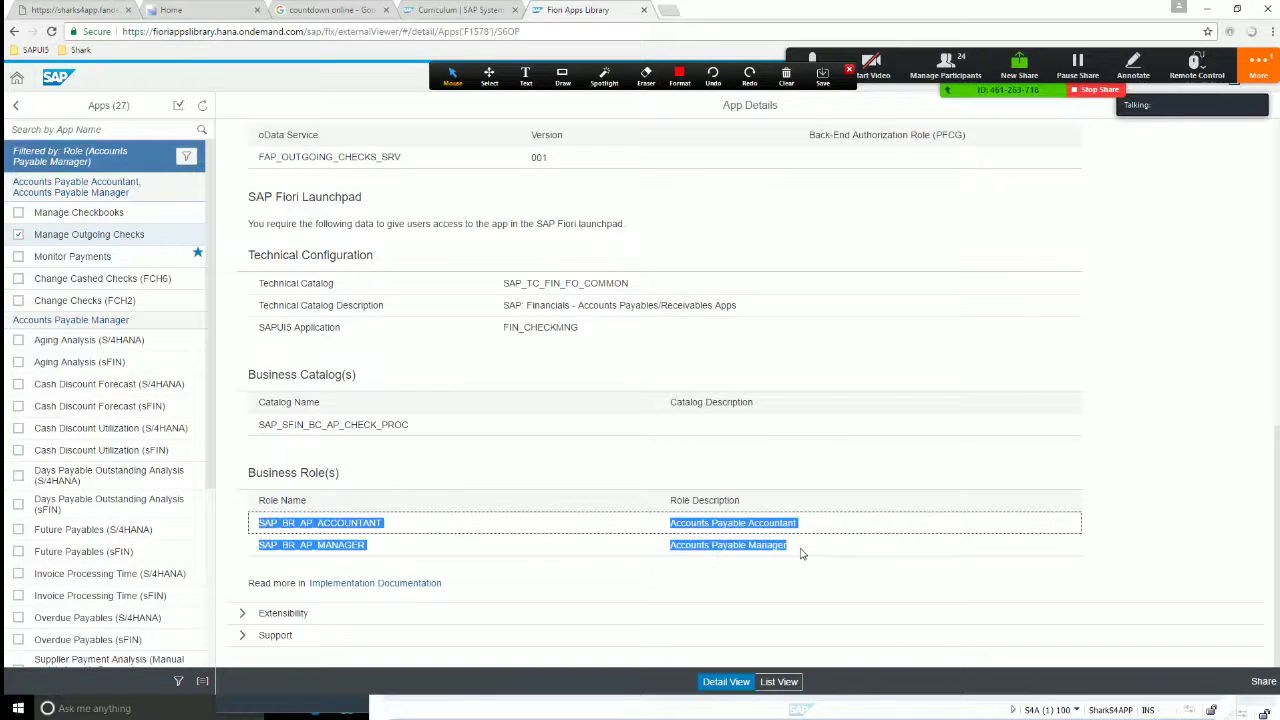
pyautogui.hotkey('alt', 'Tab')
pyautogui.hotkey('ctrl', 'v')
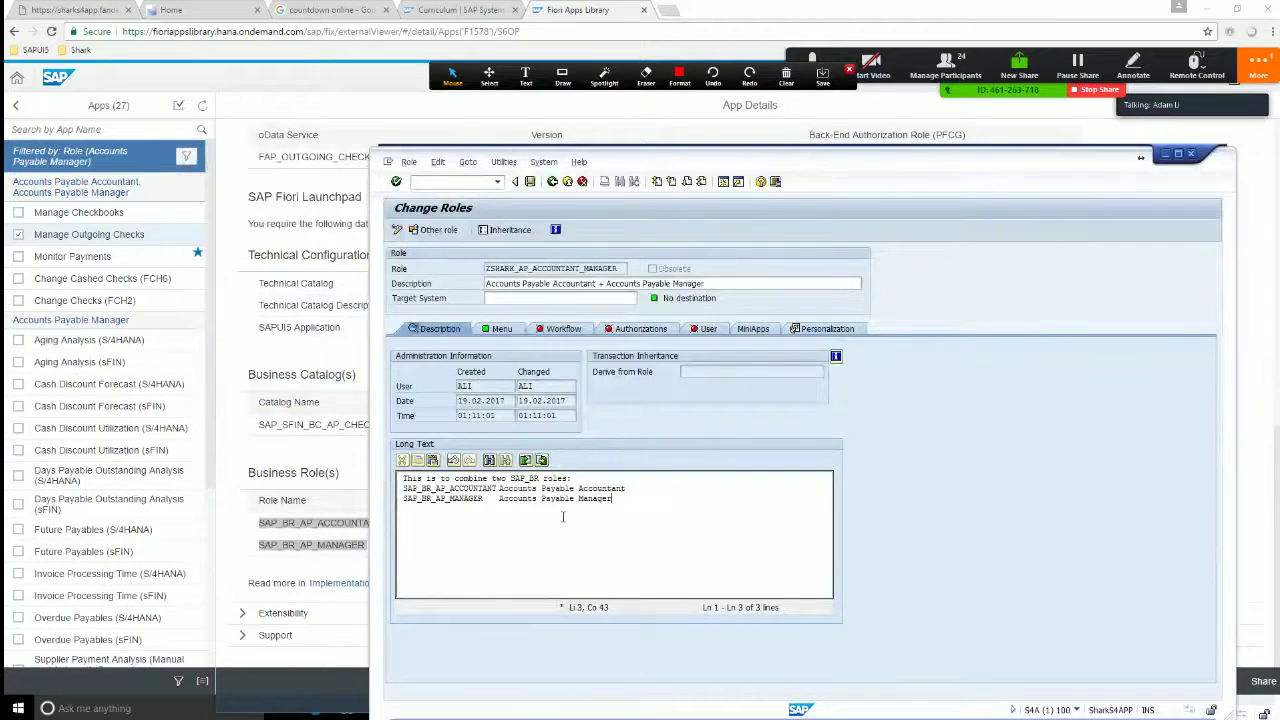
# Select the Role Menu root and try the menu import options, cancelling the SAP menu selection
pyautogui.click(497, 329)
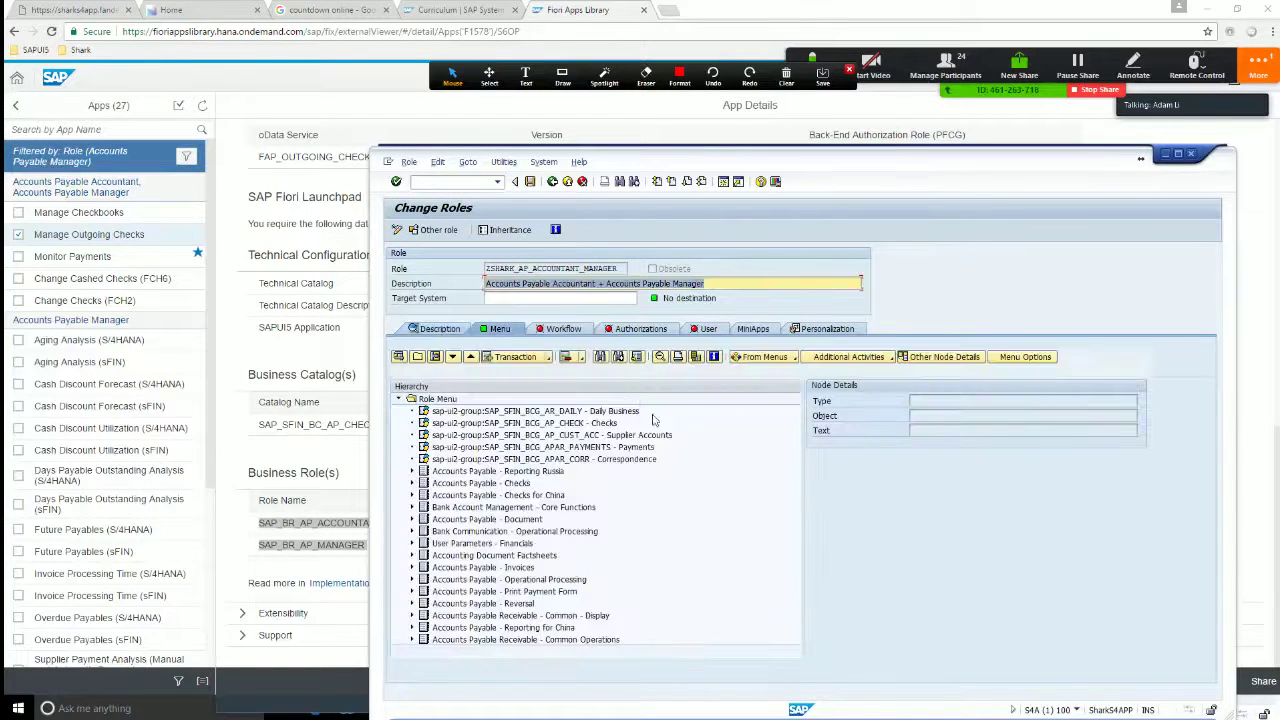
pyautogui.click(763, 357)
pyautogui.moveTo(772, 388)
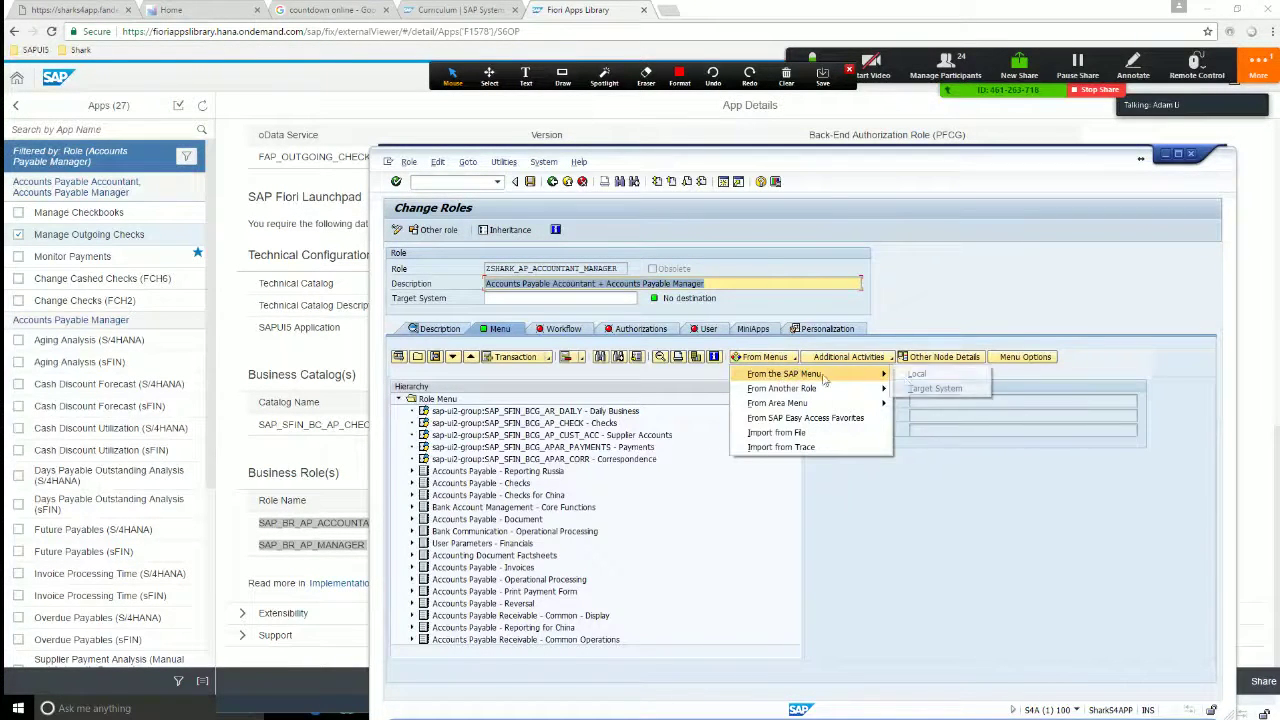
pyautogui.click(757, 560)
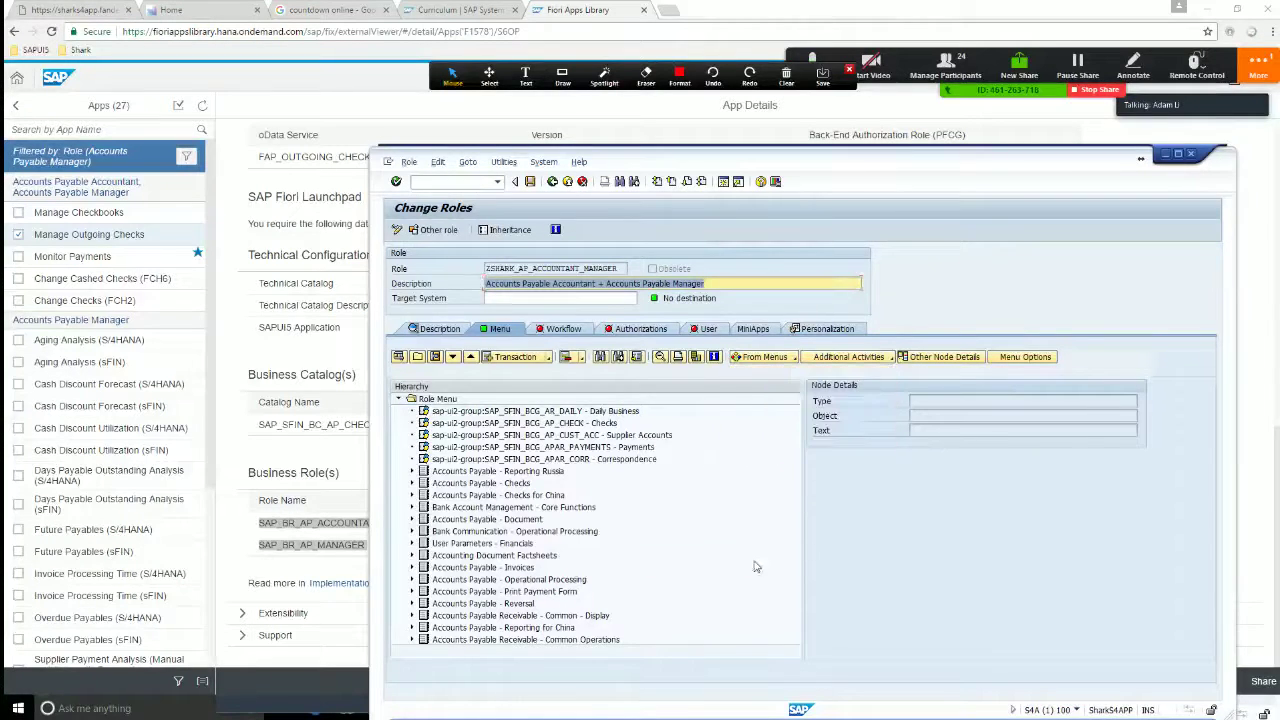
pyautogui.click(757, 556)
pyautogui.click(440, 399)
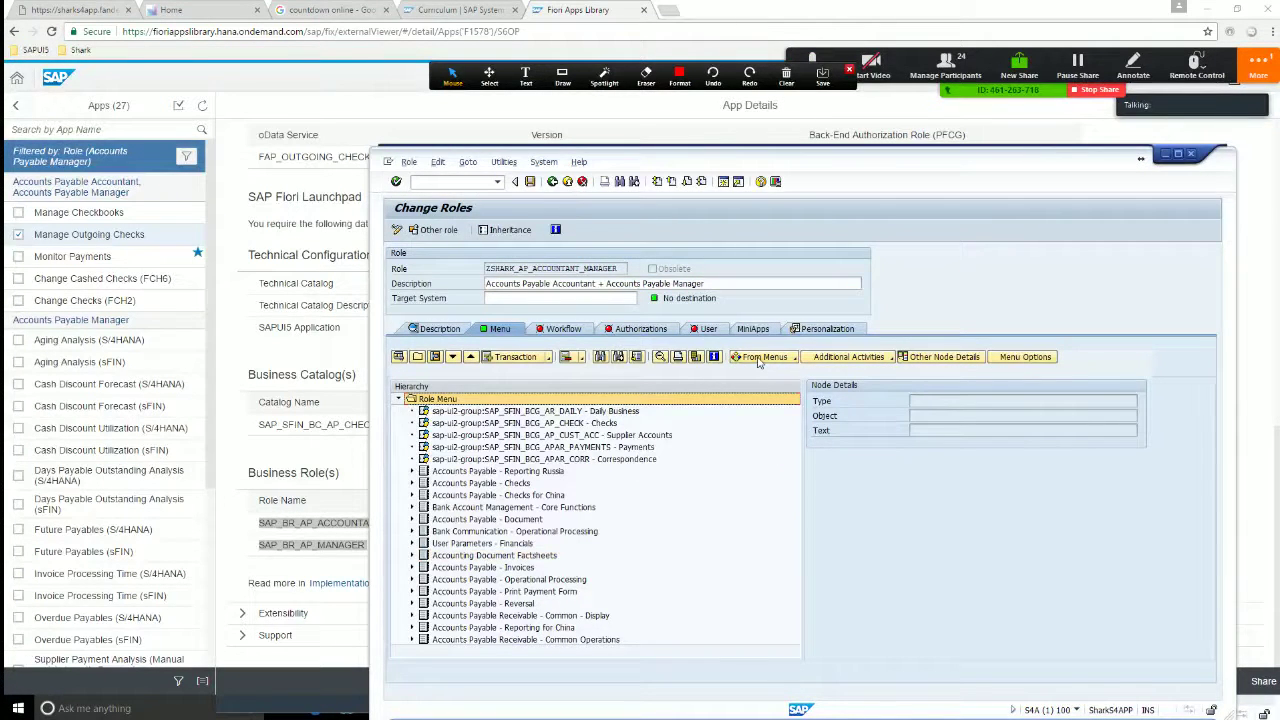
pyautogui.click(760, 357)
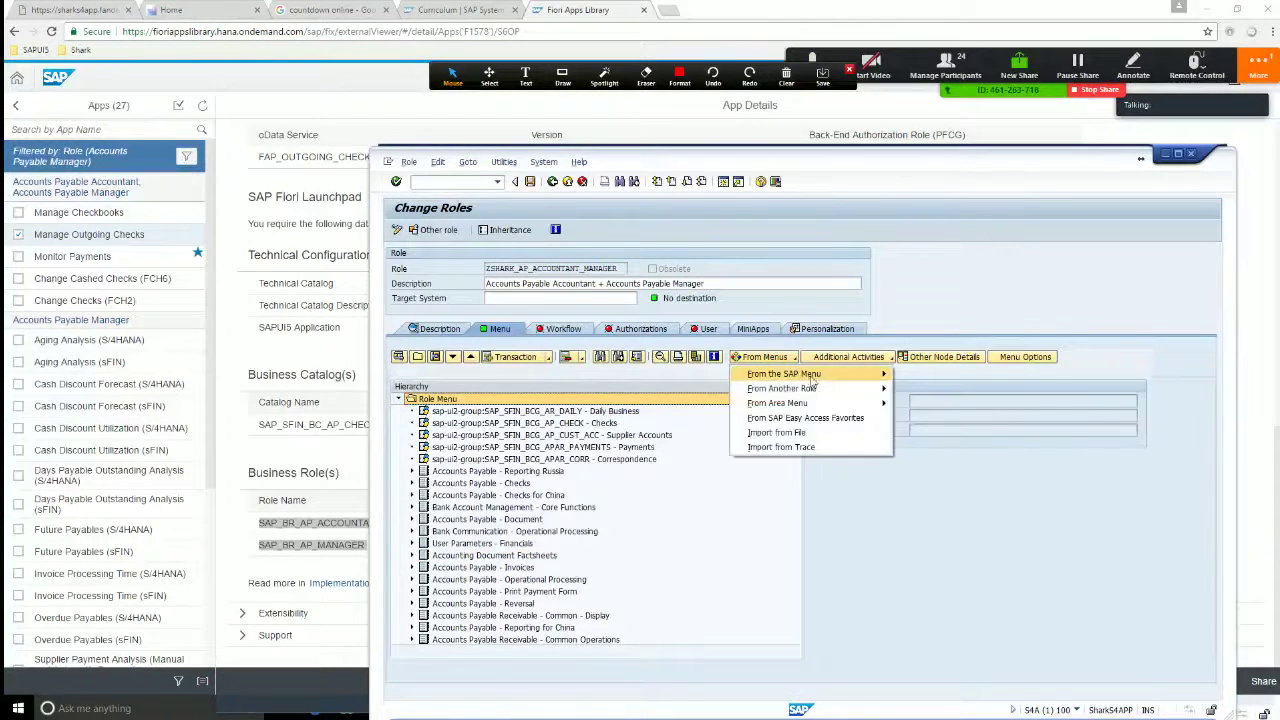
pyautogui.moveTo(815, 374)
pyautogui.click(918, 374)
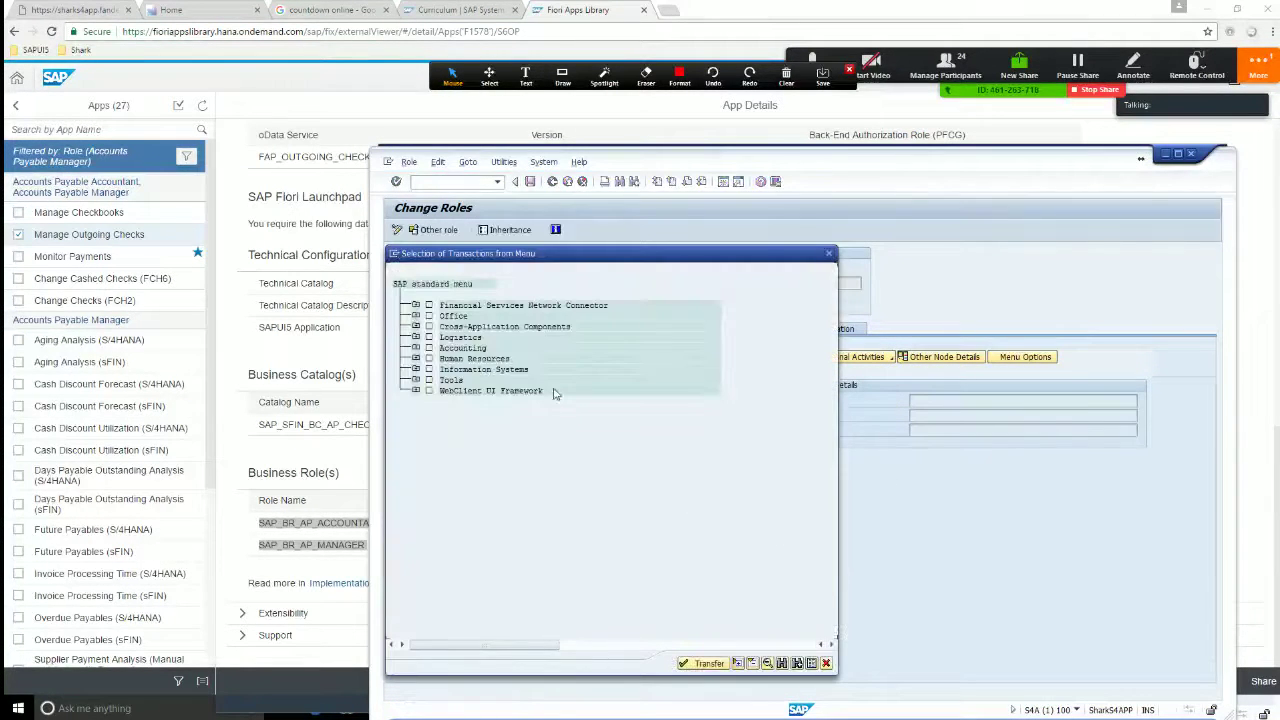
pyautogui.click(829, 253)
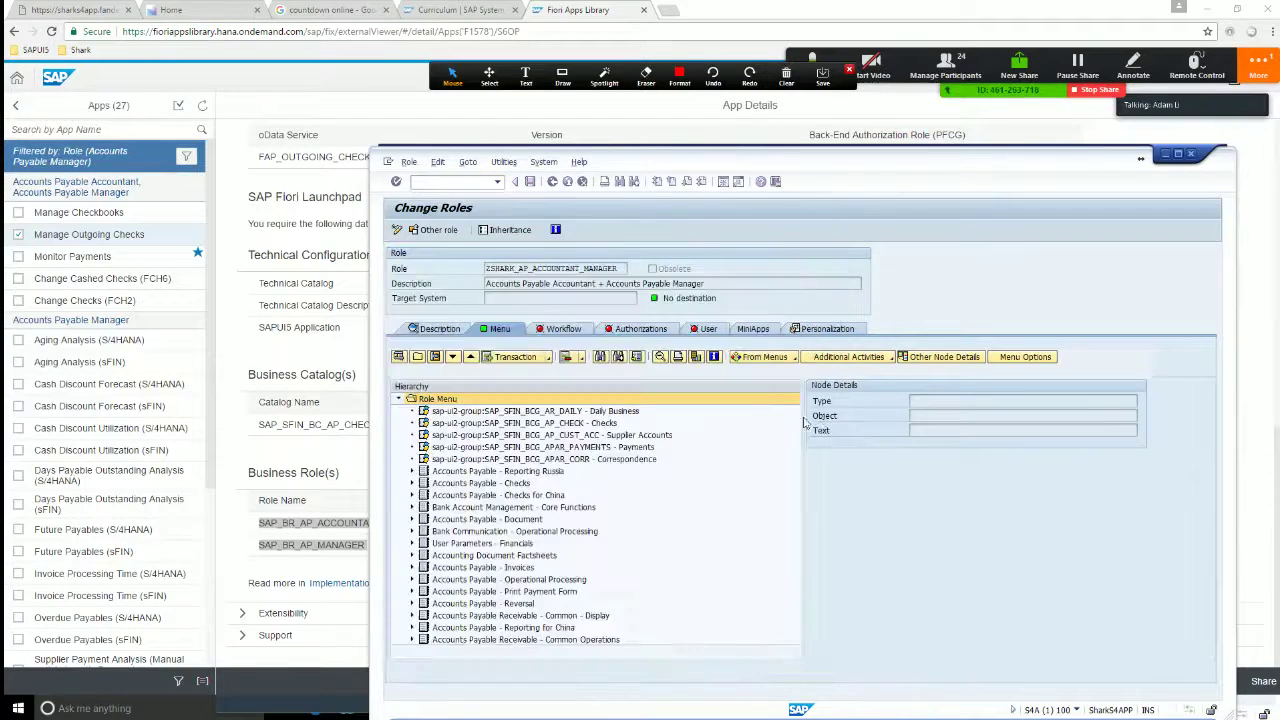
# Choose to import menu entries from another local role, clearing the wrongly pasted role name
pyautogui.click(792, 358)
pyautogui.moveTo(850, 391)
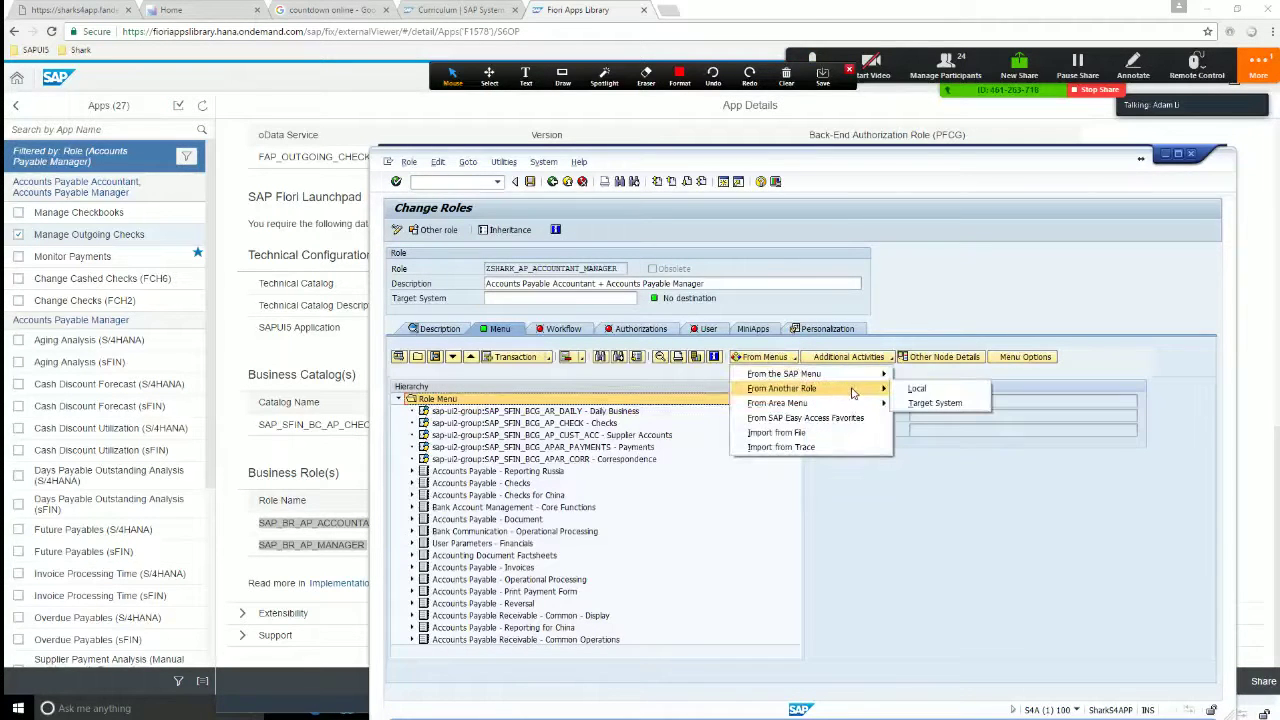
pyautogui.click(933, 394)
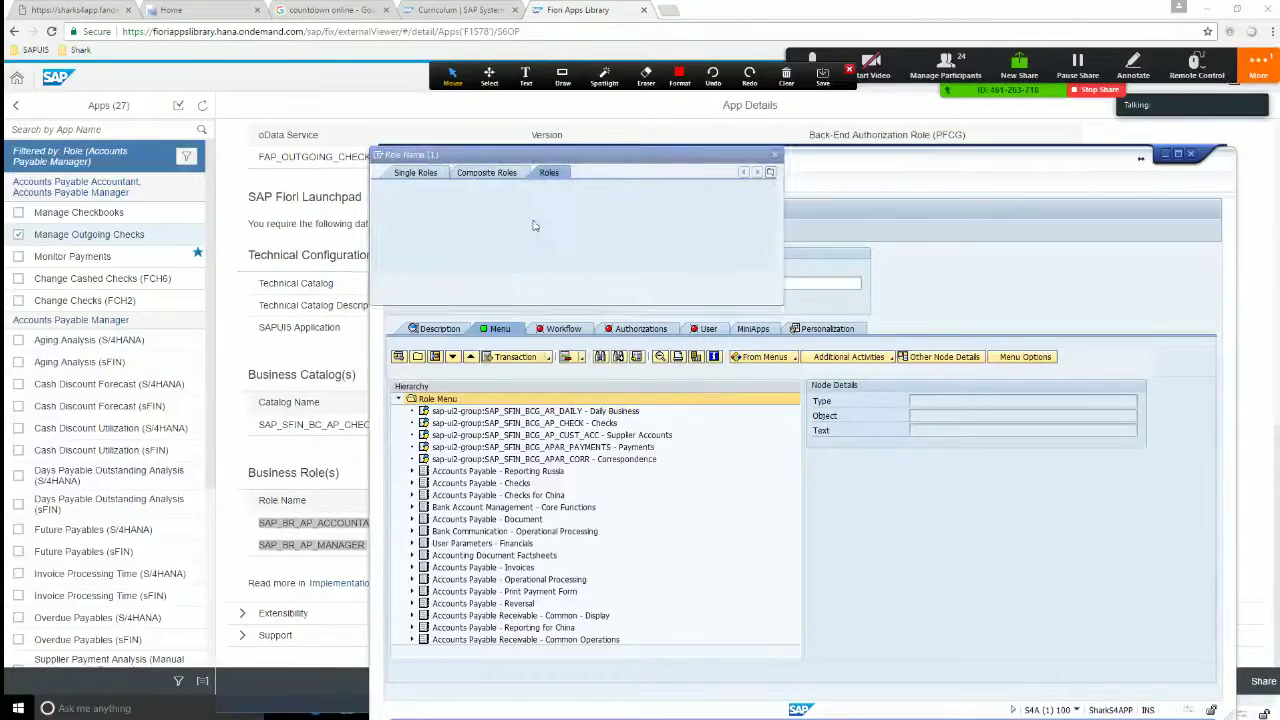
pyautogui.hotkey('ctrl', 'v')
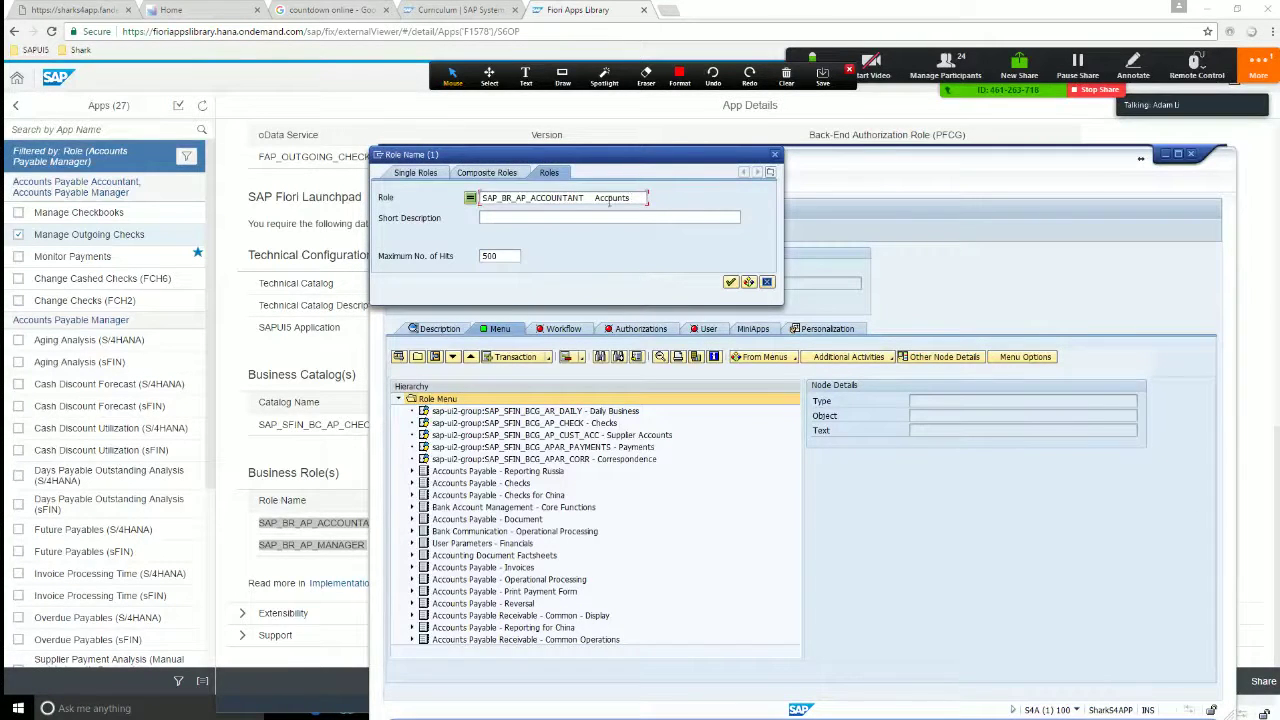
pyautogui.moveTo(640, 197); pyautogui.dragTo(482, 197)
pyautogui.press('BackSpace')
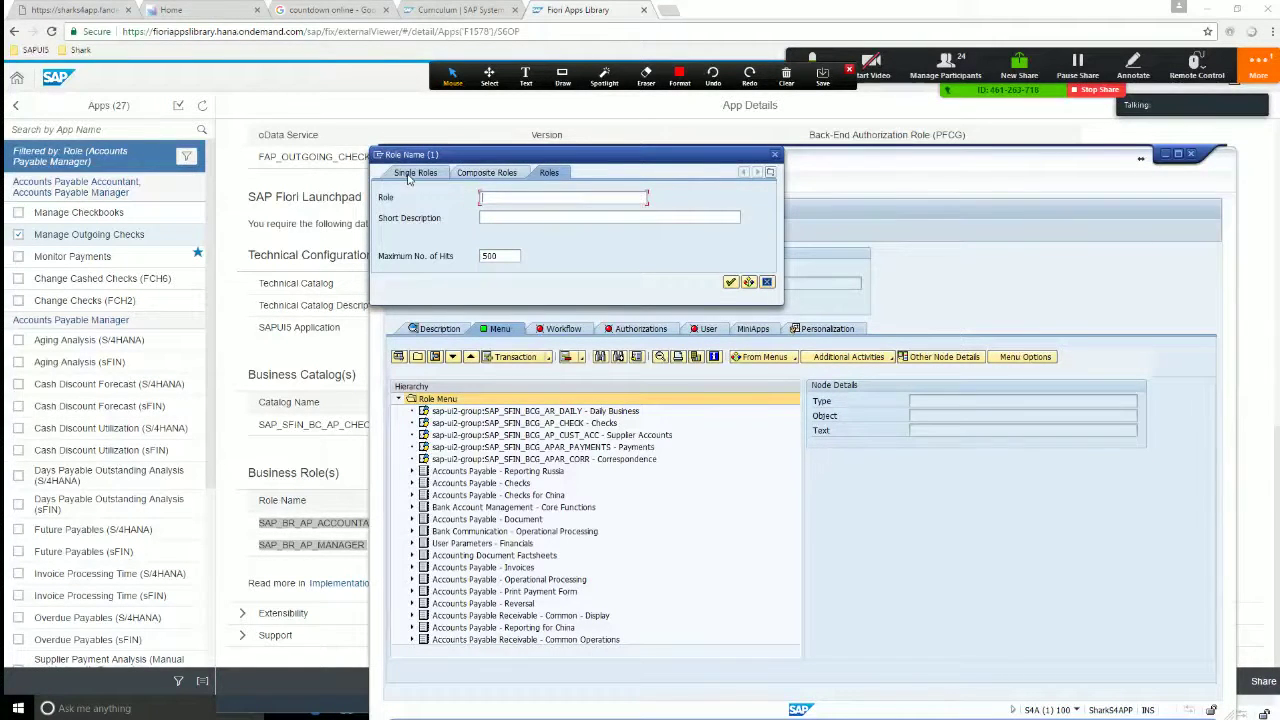
# Search for and pick SAP_BR_AP_MANAGER as the source role
pyautogui.click(360, 545)
pyautogui.click(360, 545)
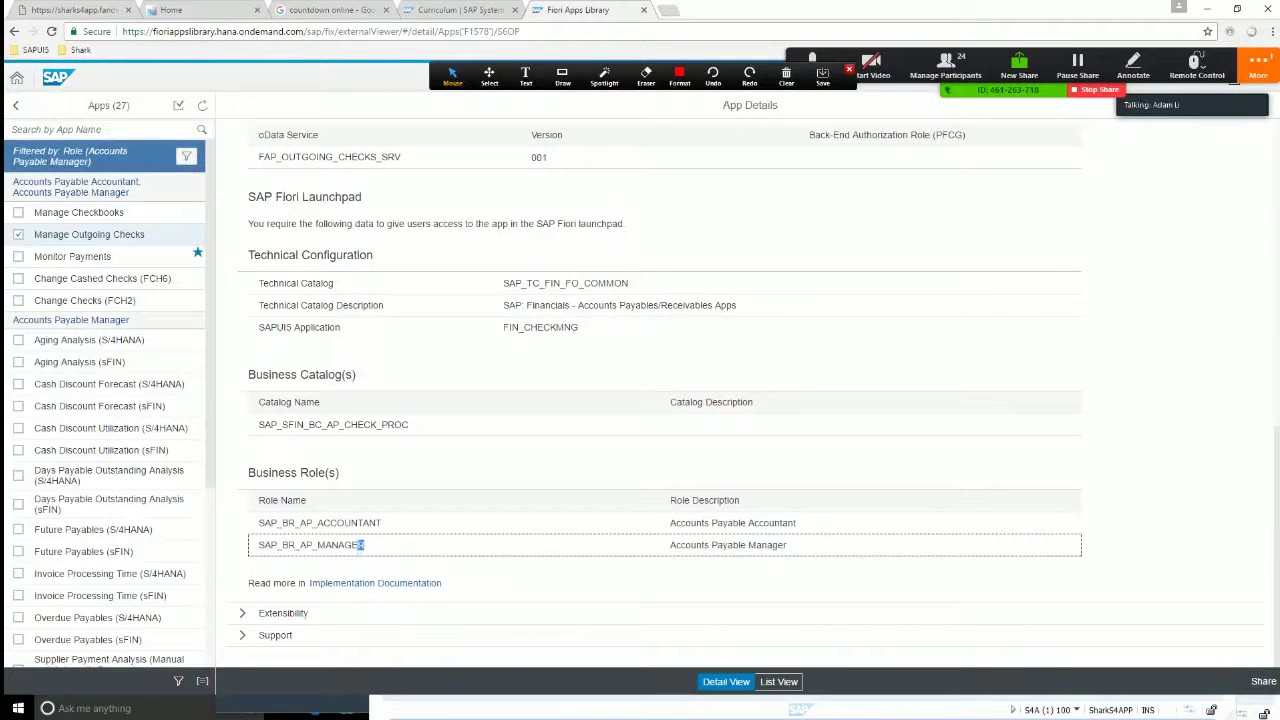
pyautogui.moveTo(366, 545); pyautogui.dragTo(258, 545)
pyautogui.hotkey('ctrl', 'c')
pyautogui.hotkey('alt', 'Tab')
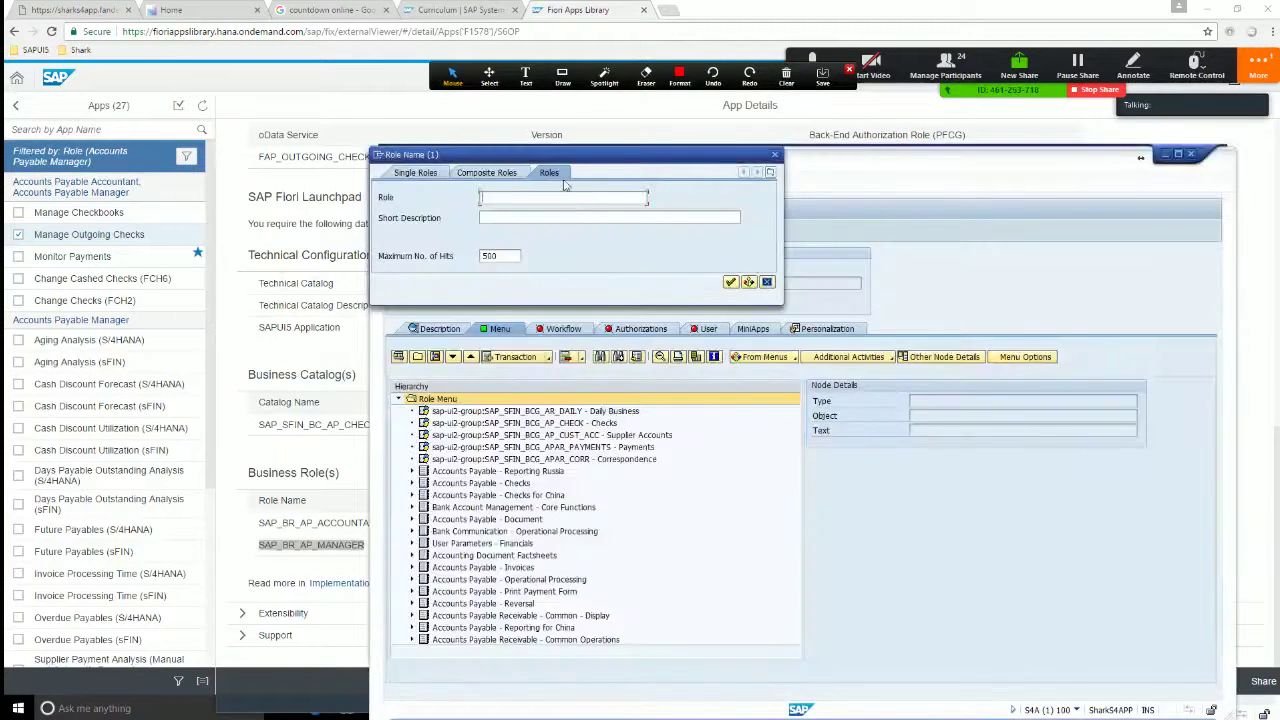
pyautogui.hotkey('ctrl', 'v')
pyautogui.press('Return')
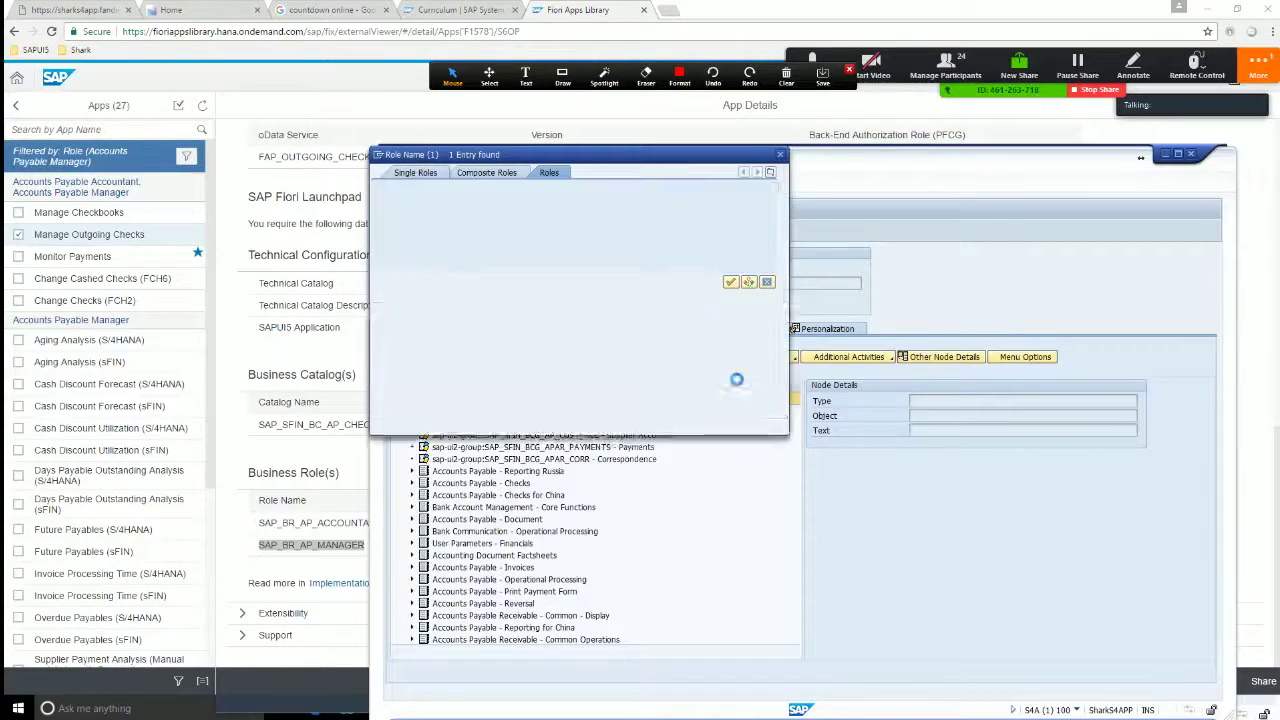
pyautogui.doubleClick(402, 231)
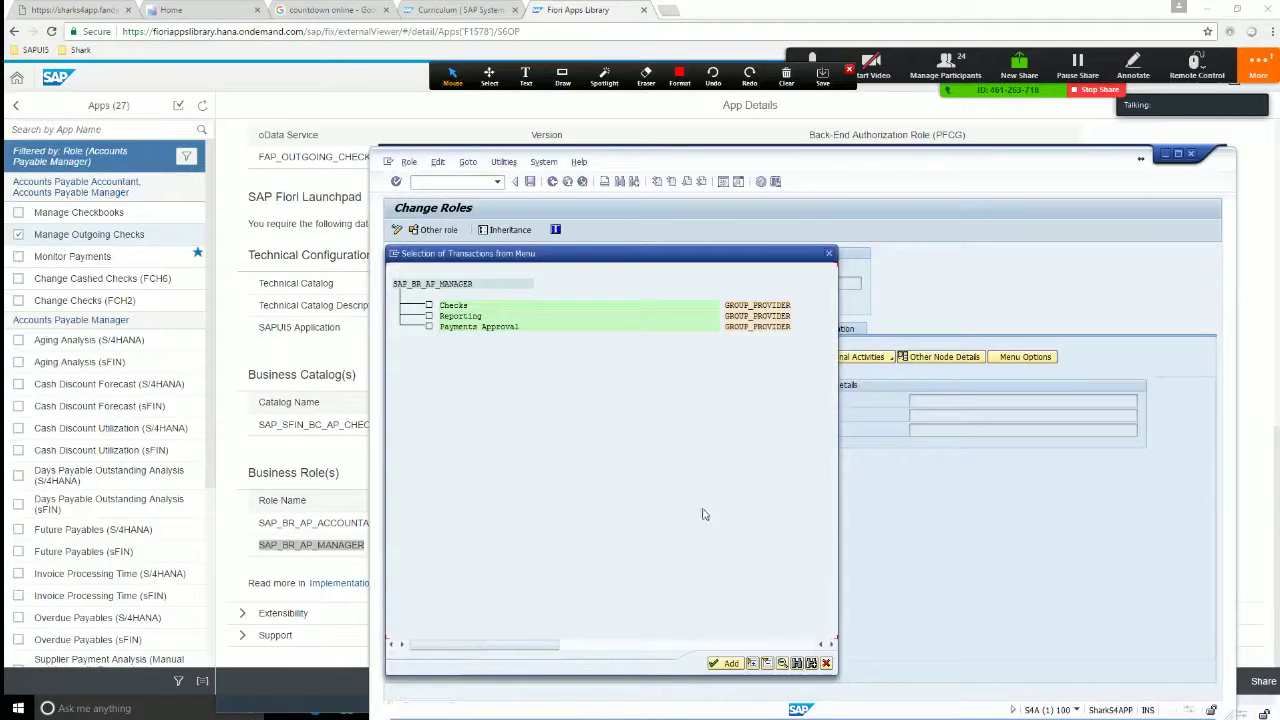
# Add the Checks, Reporting and Payments Approval entries to the role menu
pyautogui.click(429, 305)
pyautogui.click(429, 316)
pyautogui.click(429, 327)
pyautogui.click(729, 663)
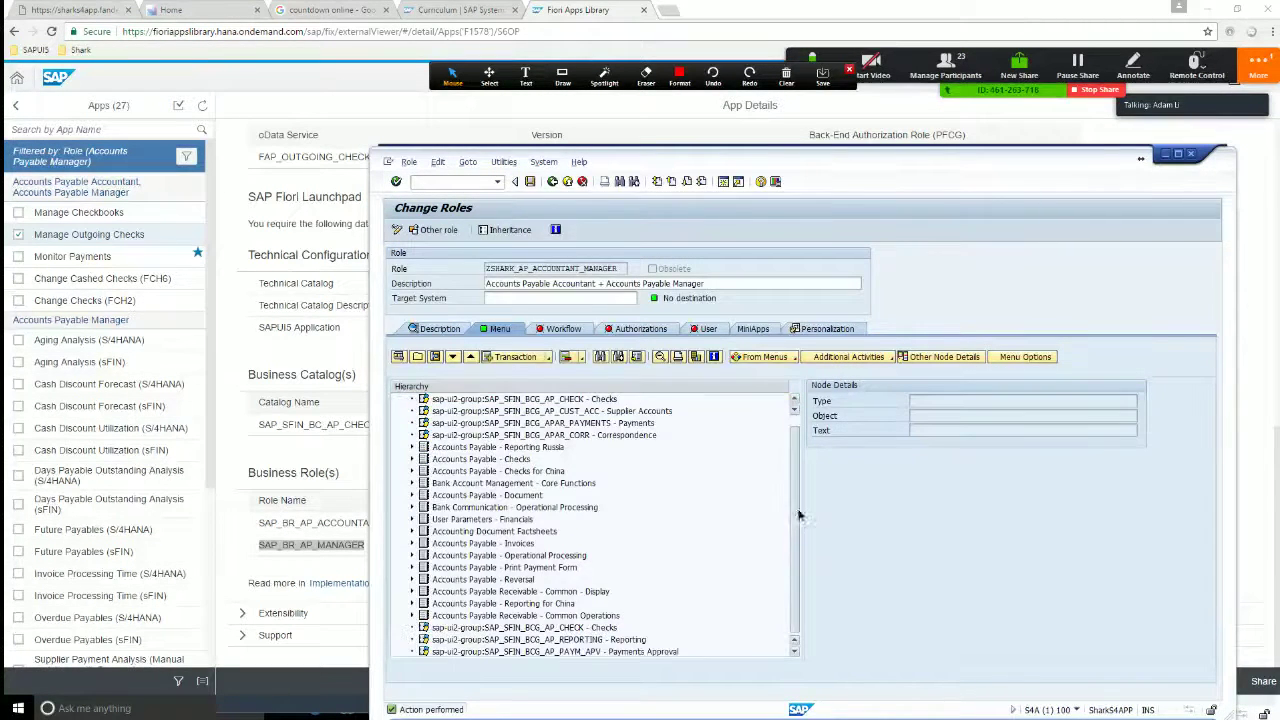
# Review the imported Accounts Payable - Checks entries and save the role
pyautogui.scroll(-1, 793, 510)
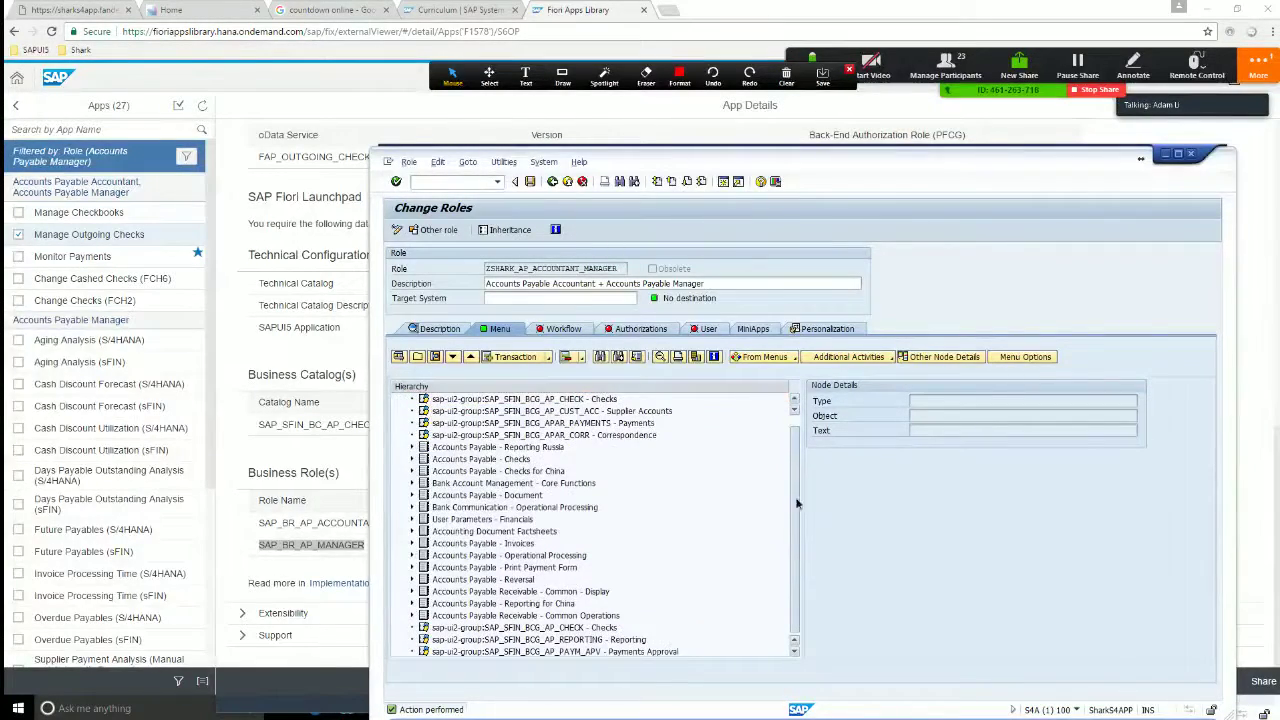
pyautogui.scroll(2, 799, 551)
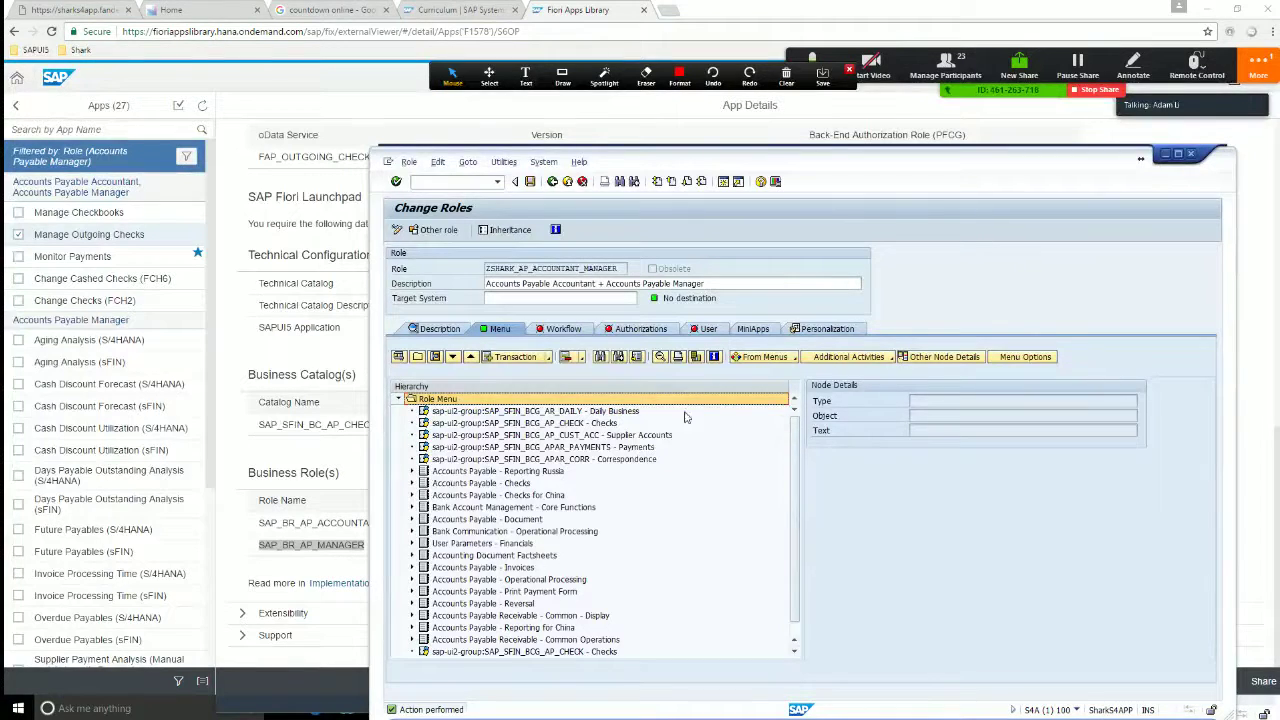
pyautogui.click(548, 473)
pyautogui.click(548, 548)
pyautogui.click(525, 486)
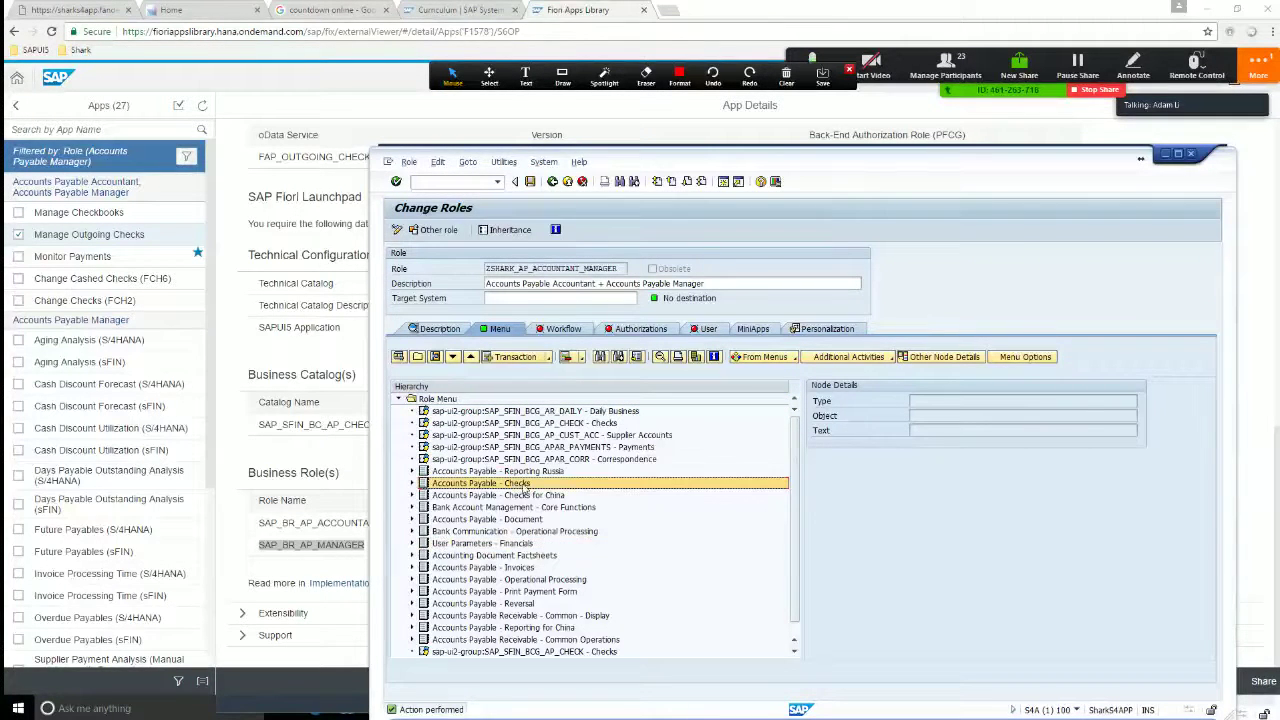
pyautogui.click(530, 181)
# Open Change Authorization Data, skip the template, and exit authorization maintenance without generating
pyautogui.click(641, 329)
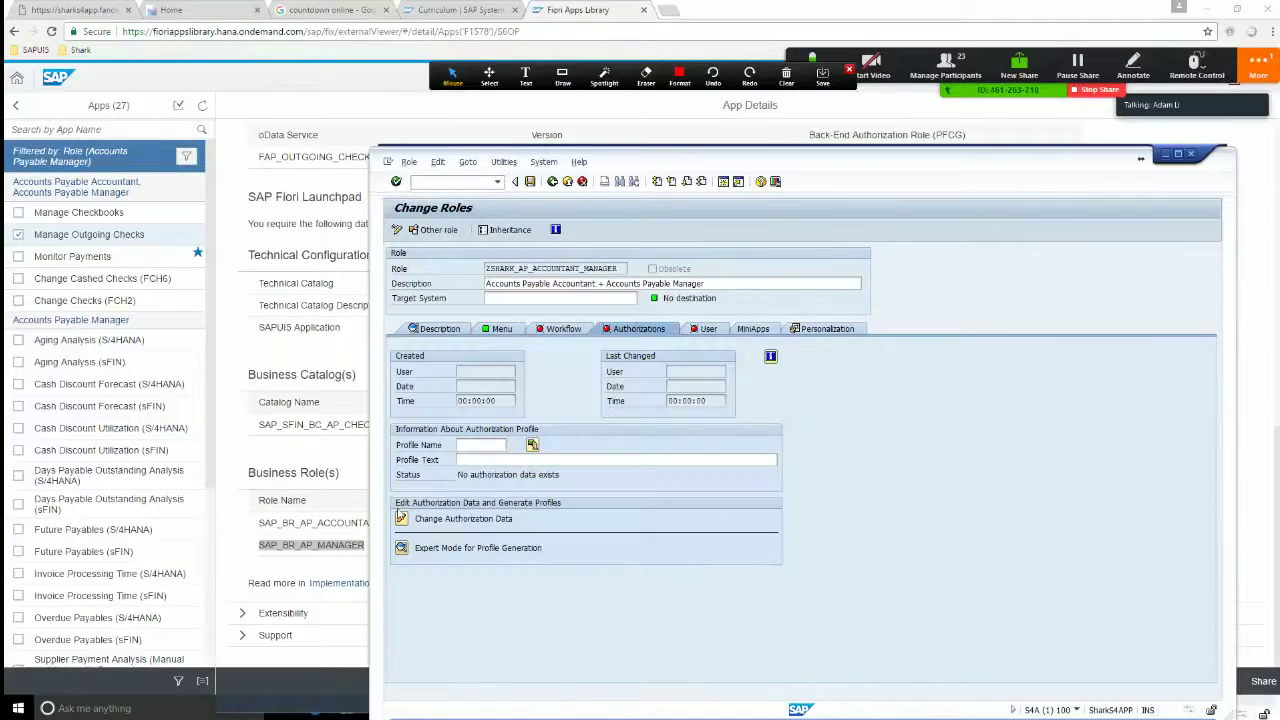
pyautogui.click(463, 517)
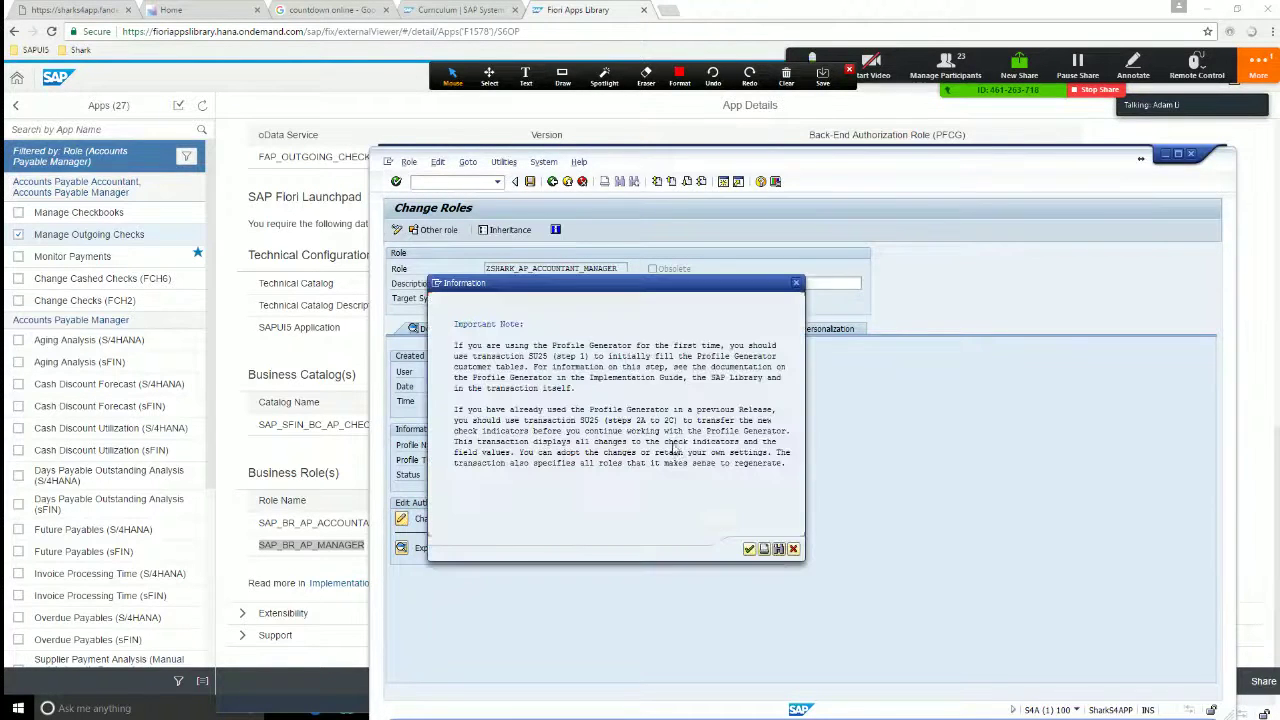
pyautogui.click(749, 549)
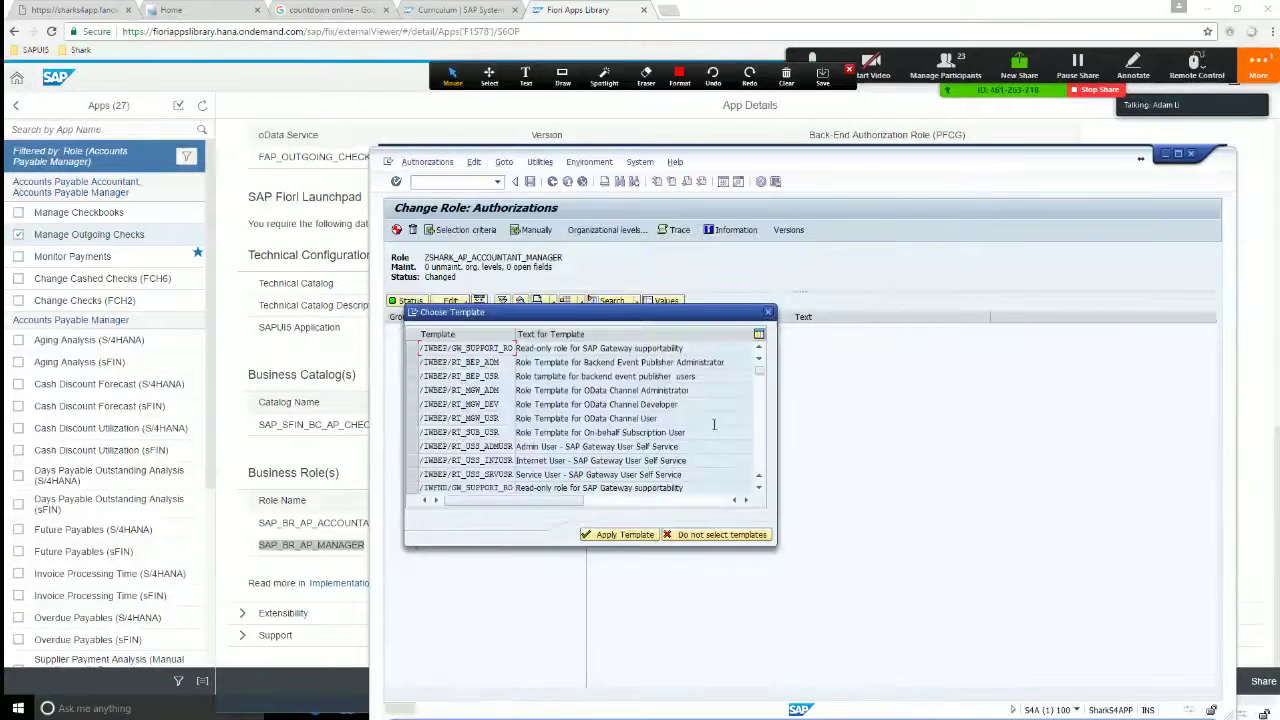
pyautogui.click(720, 535)
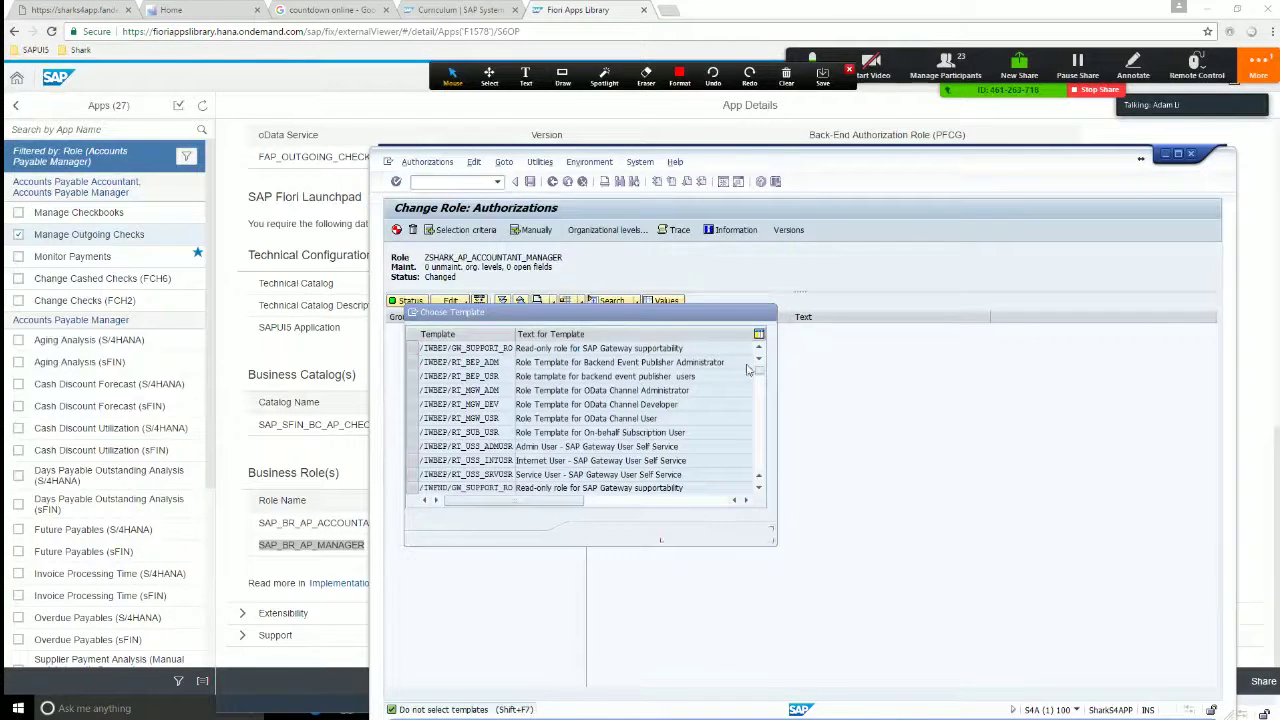
pyautogui.press('F3')
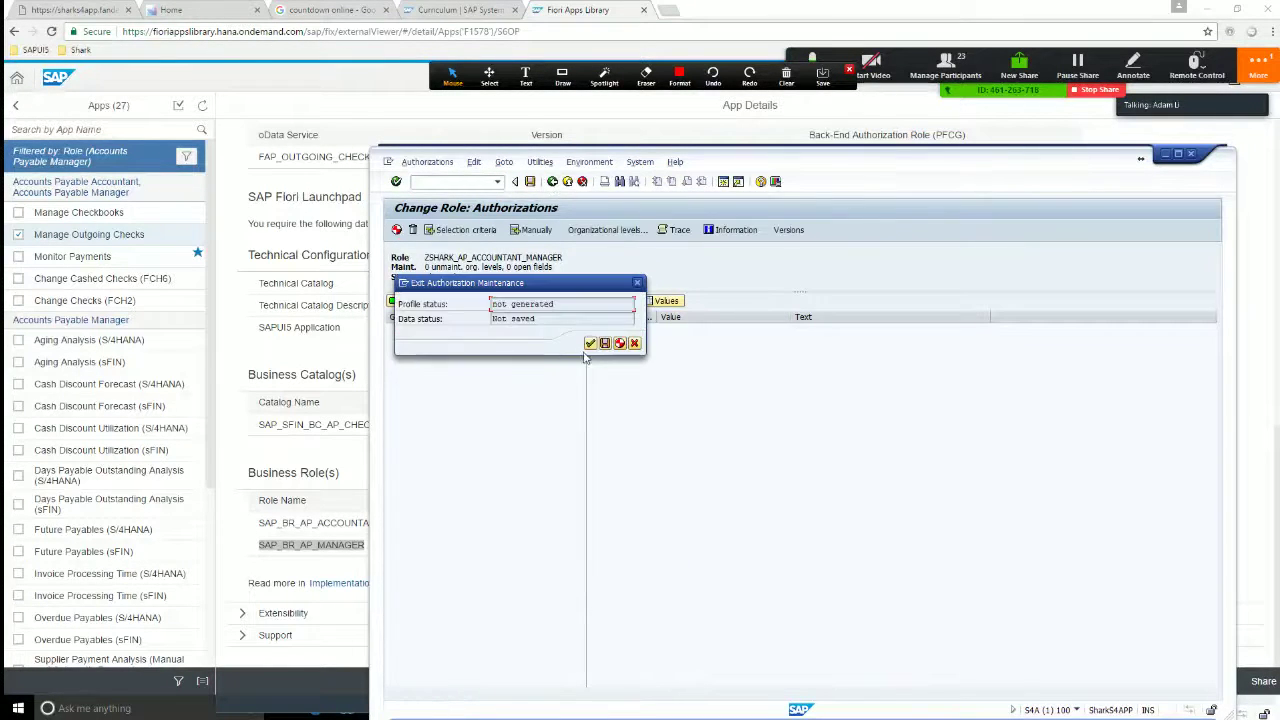
pyautogui.click(591, 344)
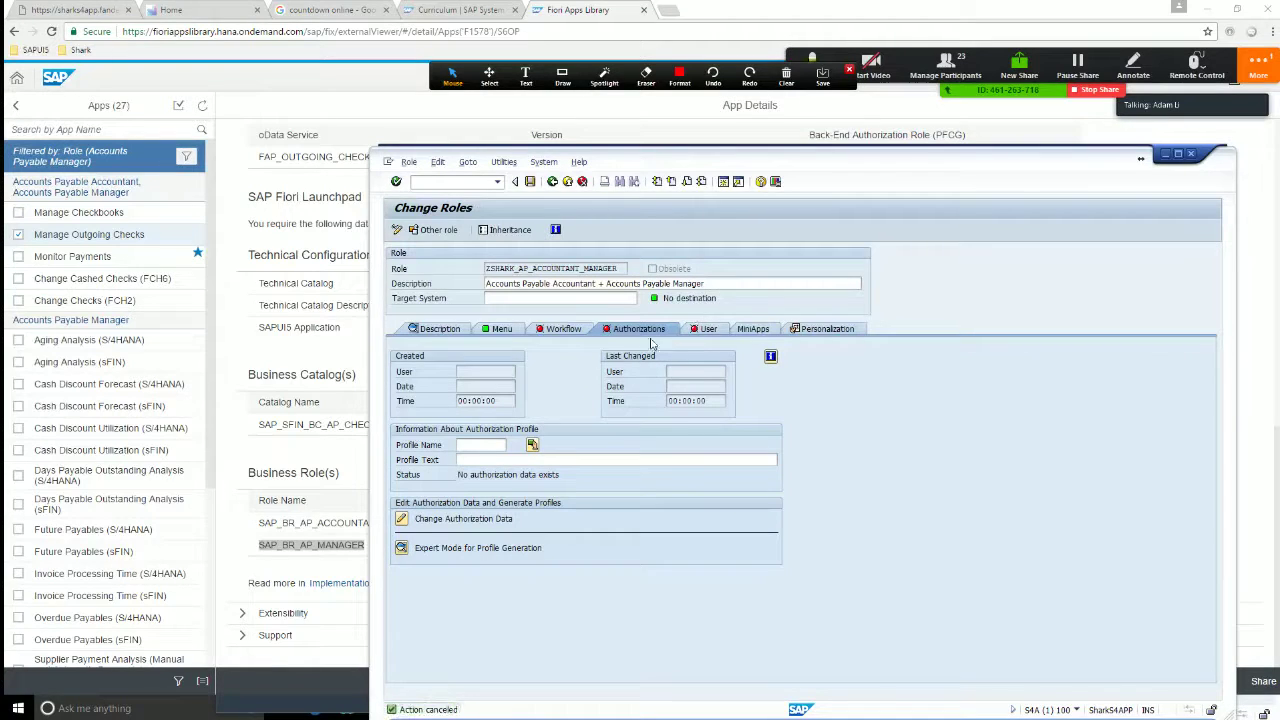
# Return to the Menu tab and back to the Role Maintenance start screen
pyautogui.click(496, 333)
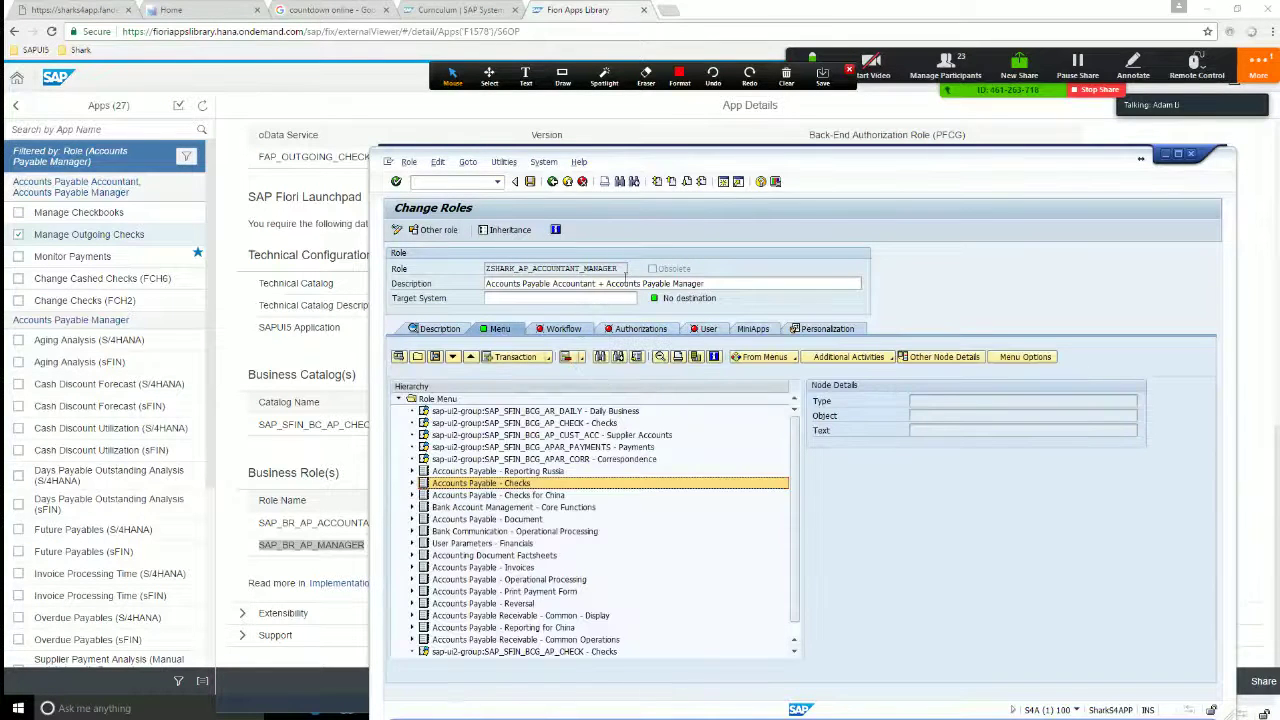
pyautogui.click(600, 268)
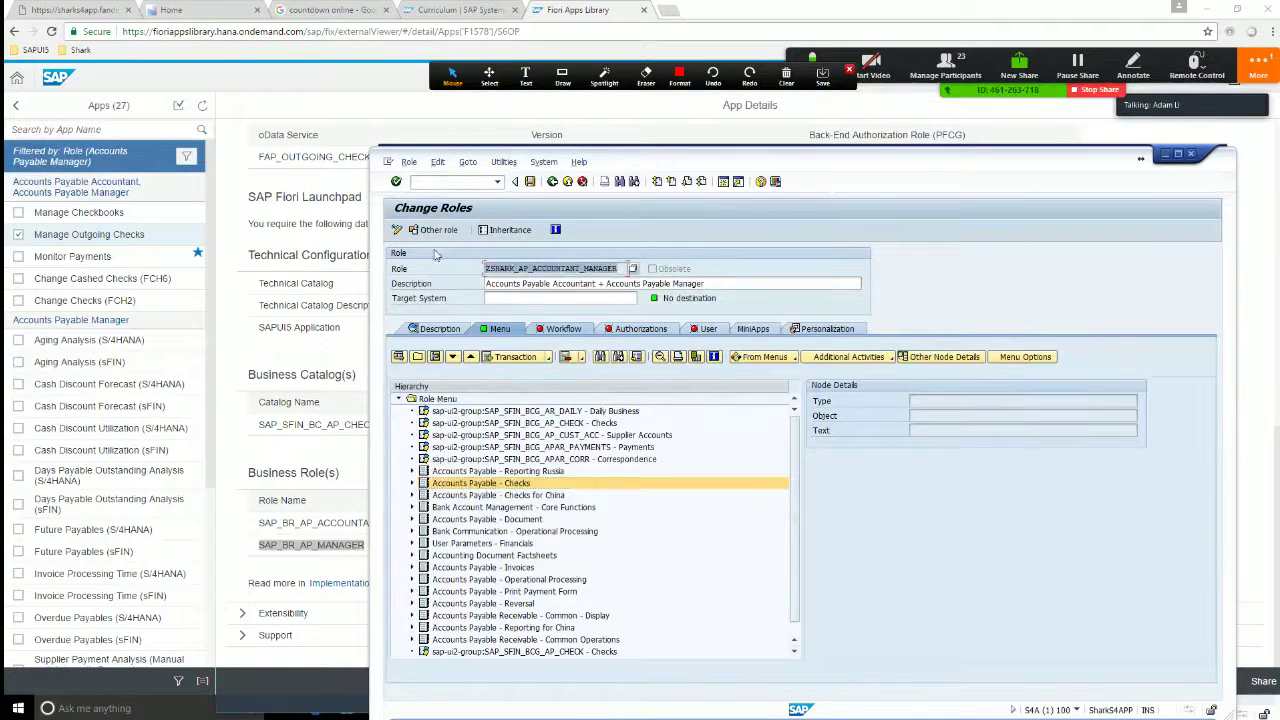
pyautogui.click(551, 183)
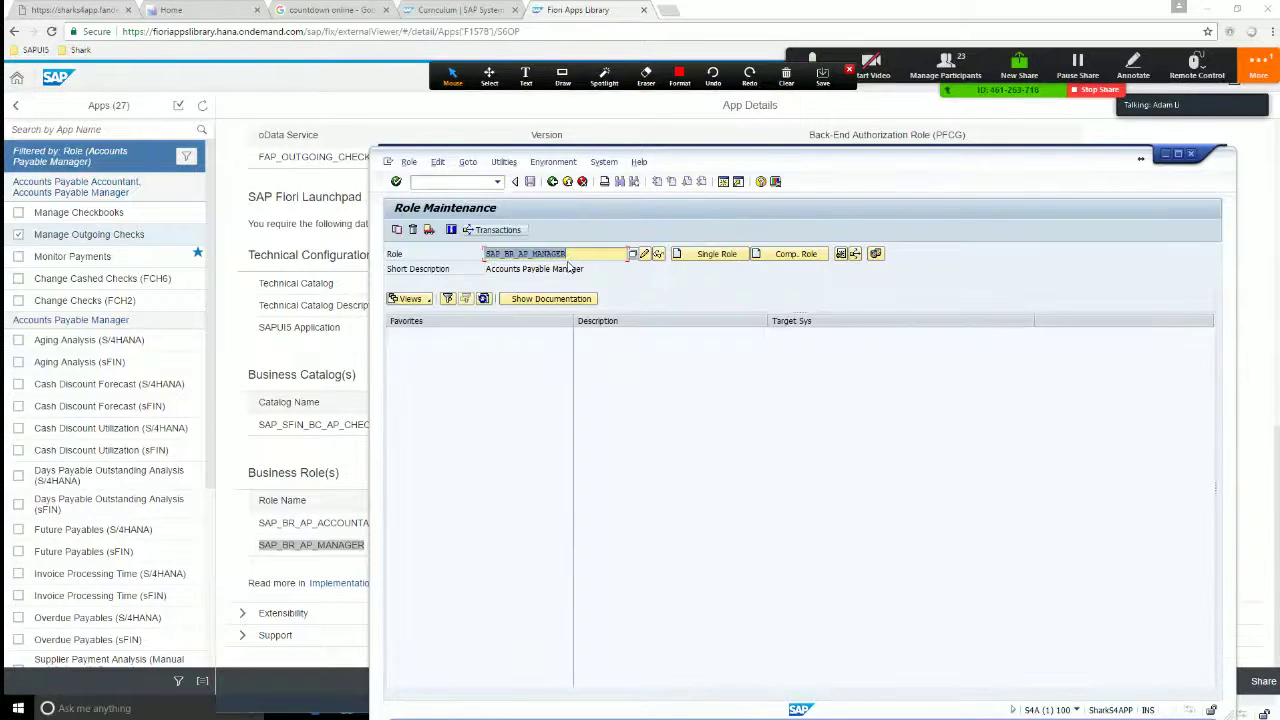
# Open YSHARK_COMPOSITE_ROLE for changing and show its included roles
pyautogui.press('BackSpace')
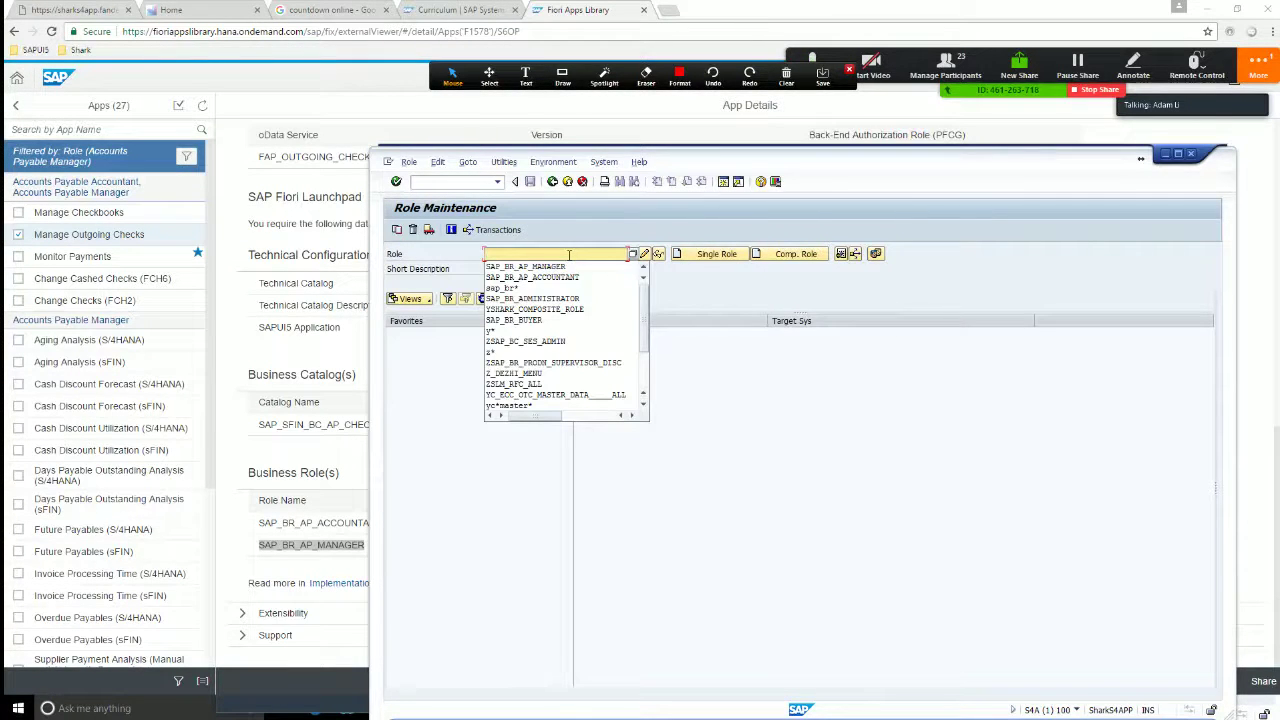
pyautogui.click(576, 309)
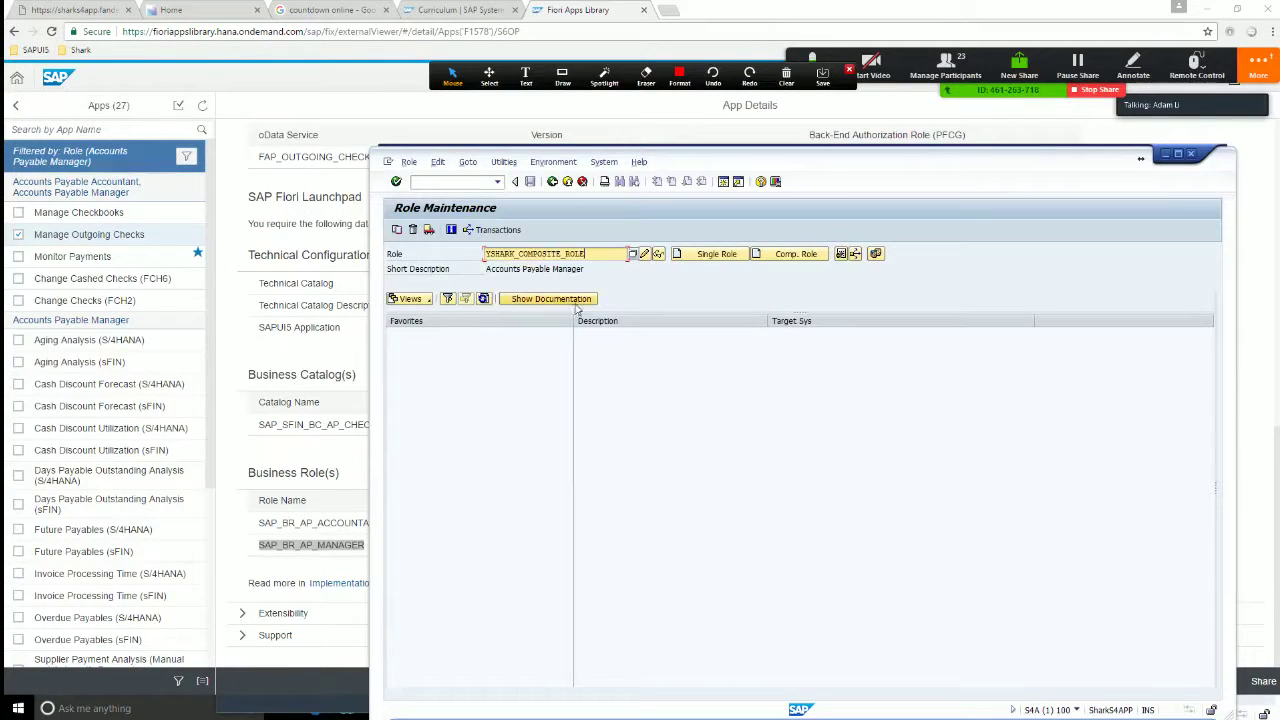
pyautogui.click(644, 254)
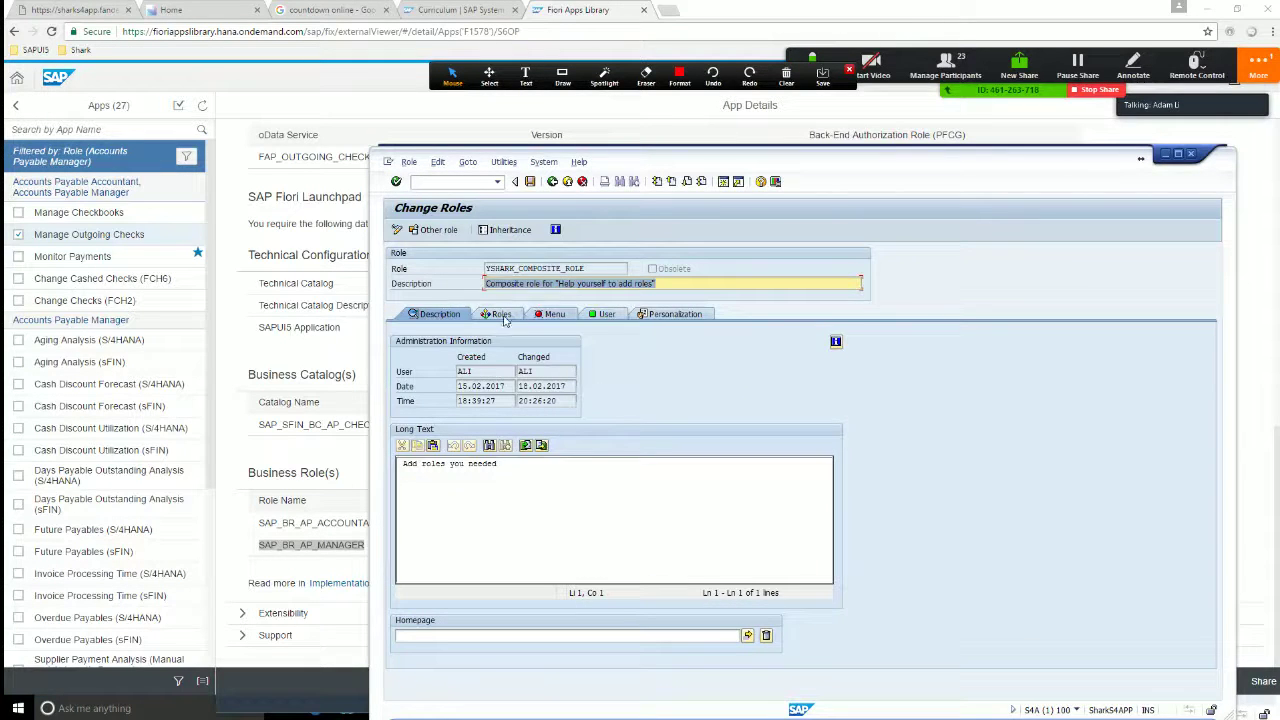
pyautogui.click(500, 314)
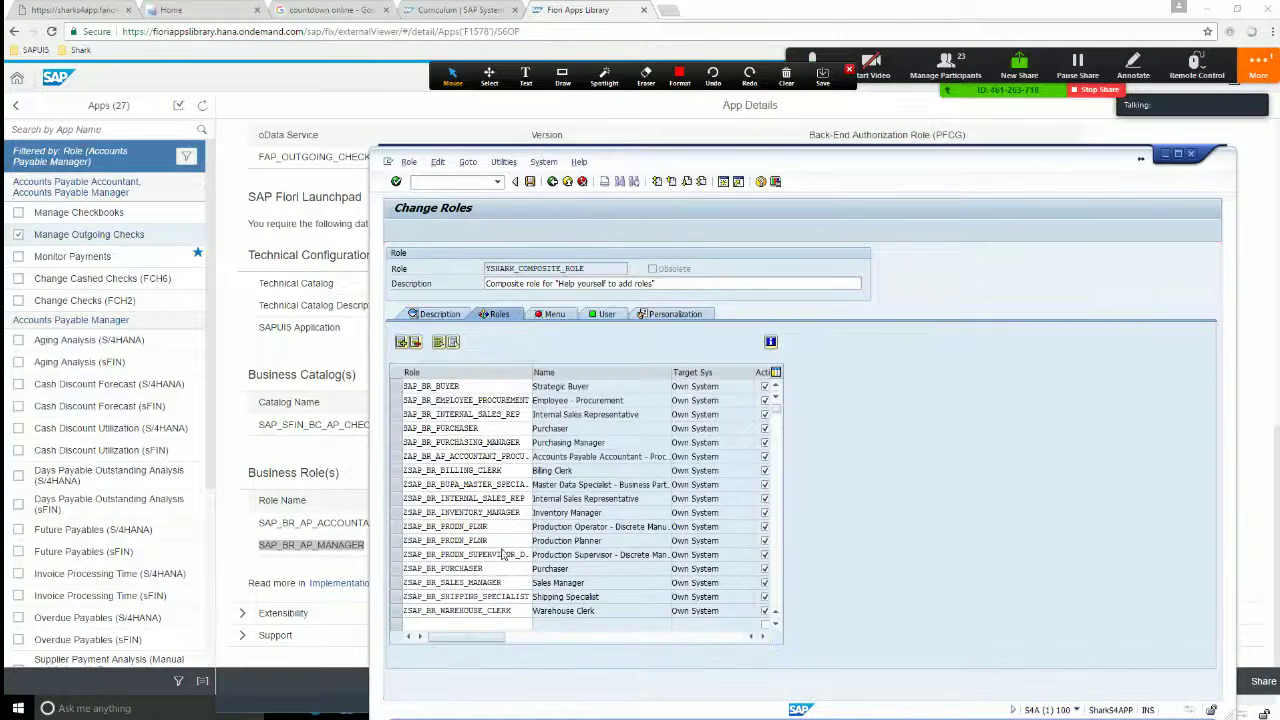
# Add ZSHARK_AP_ACCOUNTANT_MANAGER to the roles list, save, and view the assigned users
pyautogui.scroll(-1, 458, 605)
pyautogui.click(443, 596)
pyautogui.write('SHARK_AP_ACCOUNTANT_MANAGER')
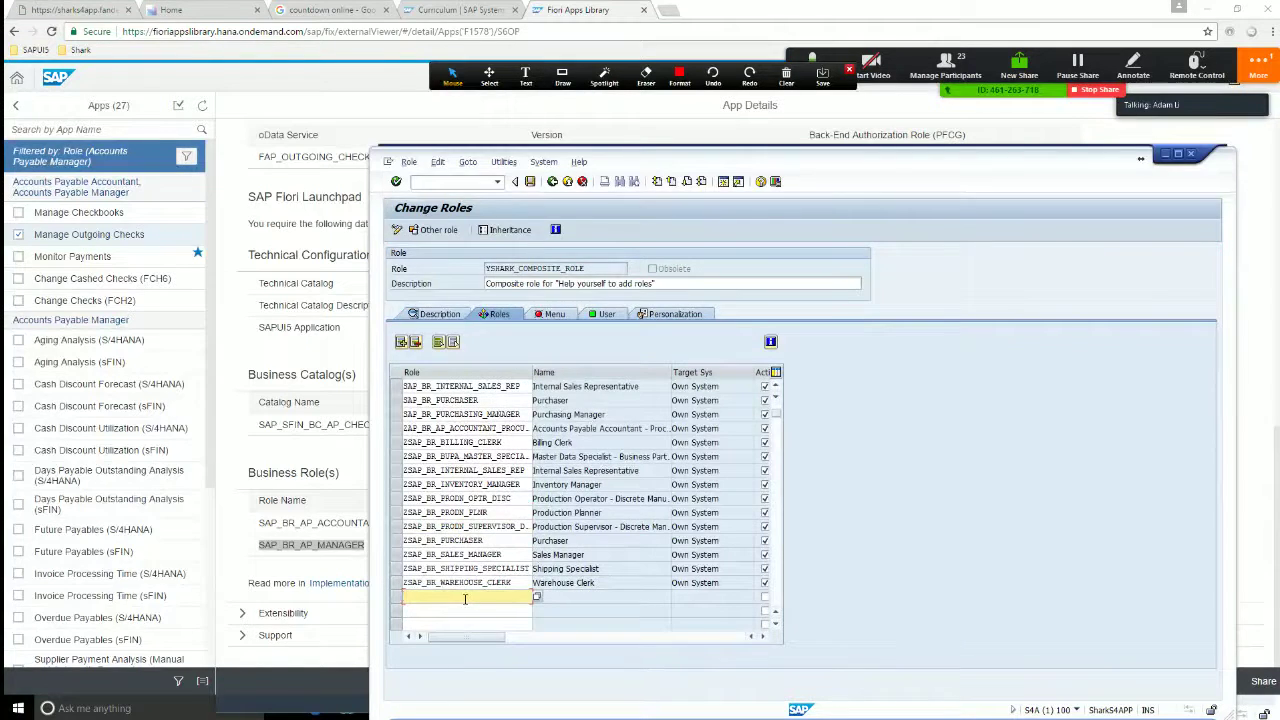
pyautogui.press('Return')
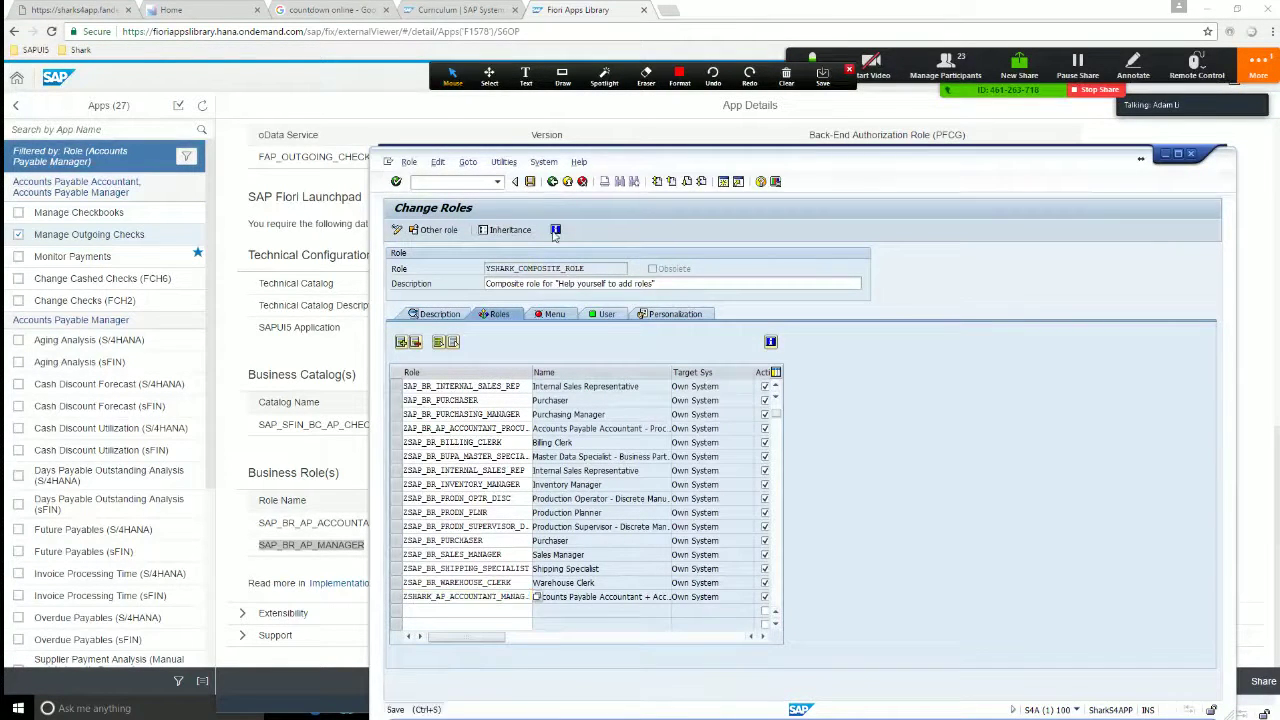
pyautogui.click(609, 318)
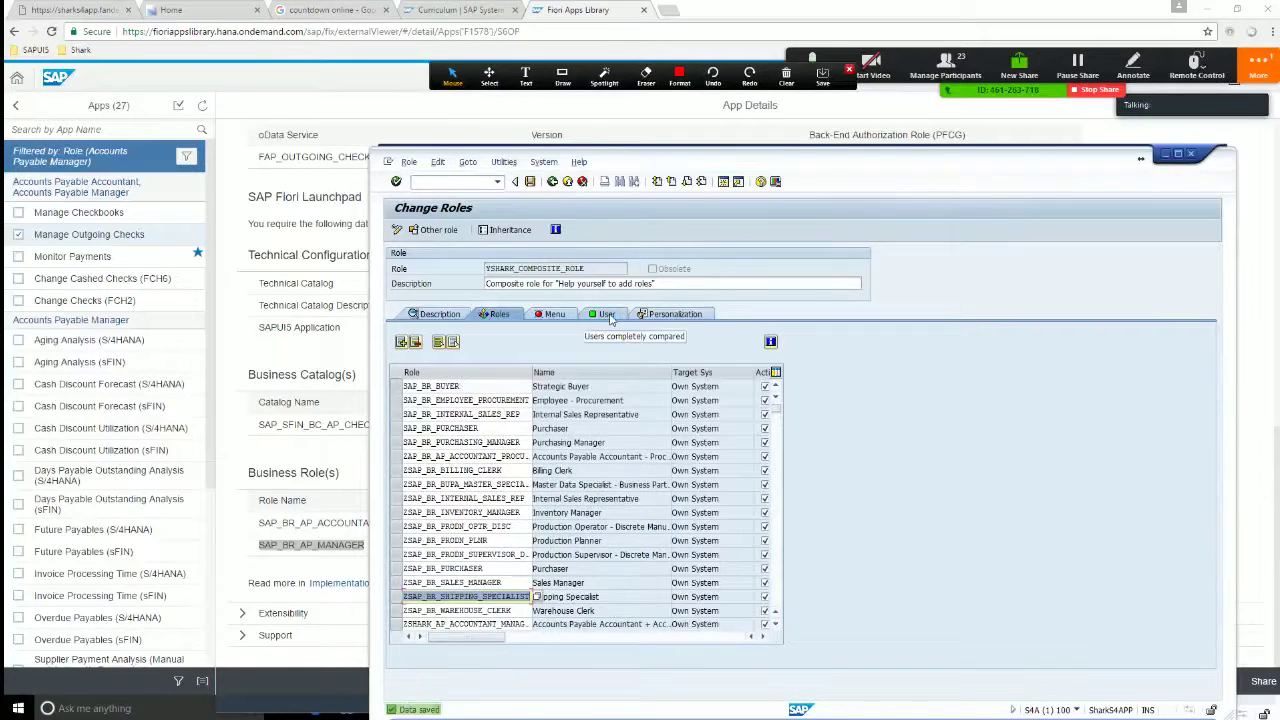
pyautogui.click(607, 316)
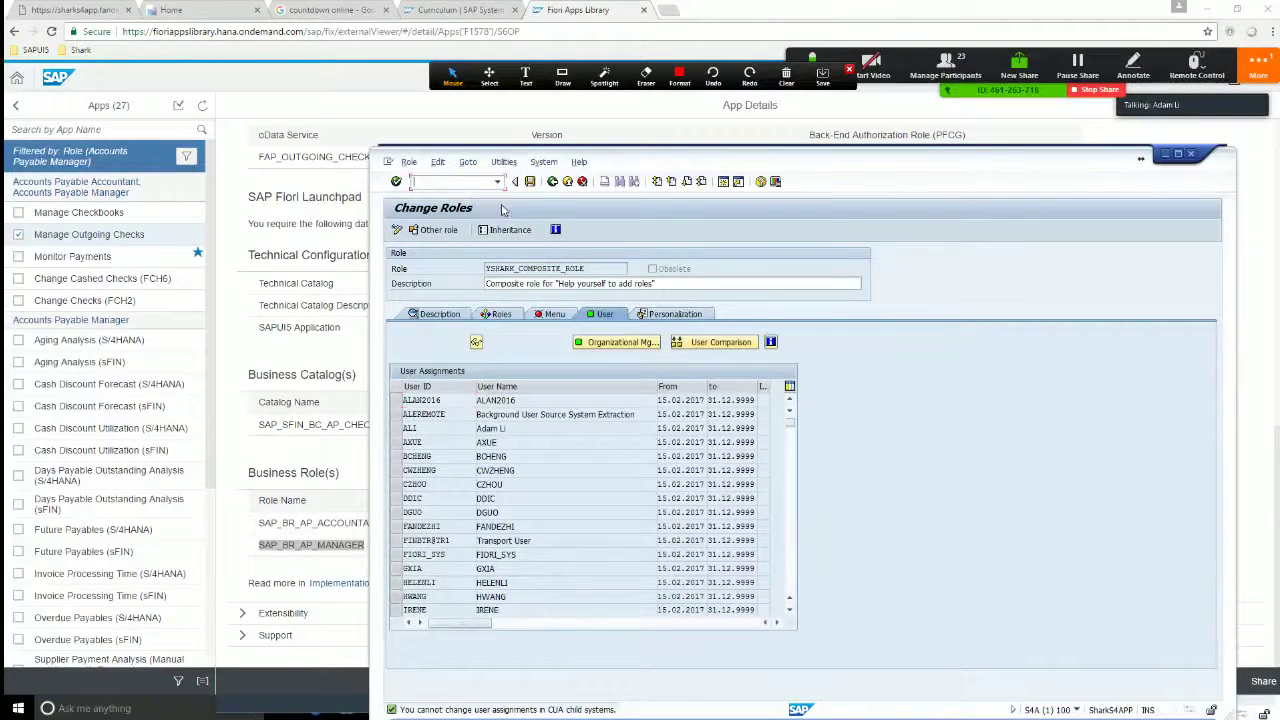
# Run /nsu01 and check that the user's Roles tab lists ZSHARK_AP_ACCOUNTANT_MANAGER
pyautogui.hotkey('alt', 'Tab')
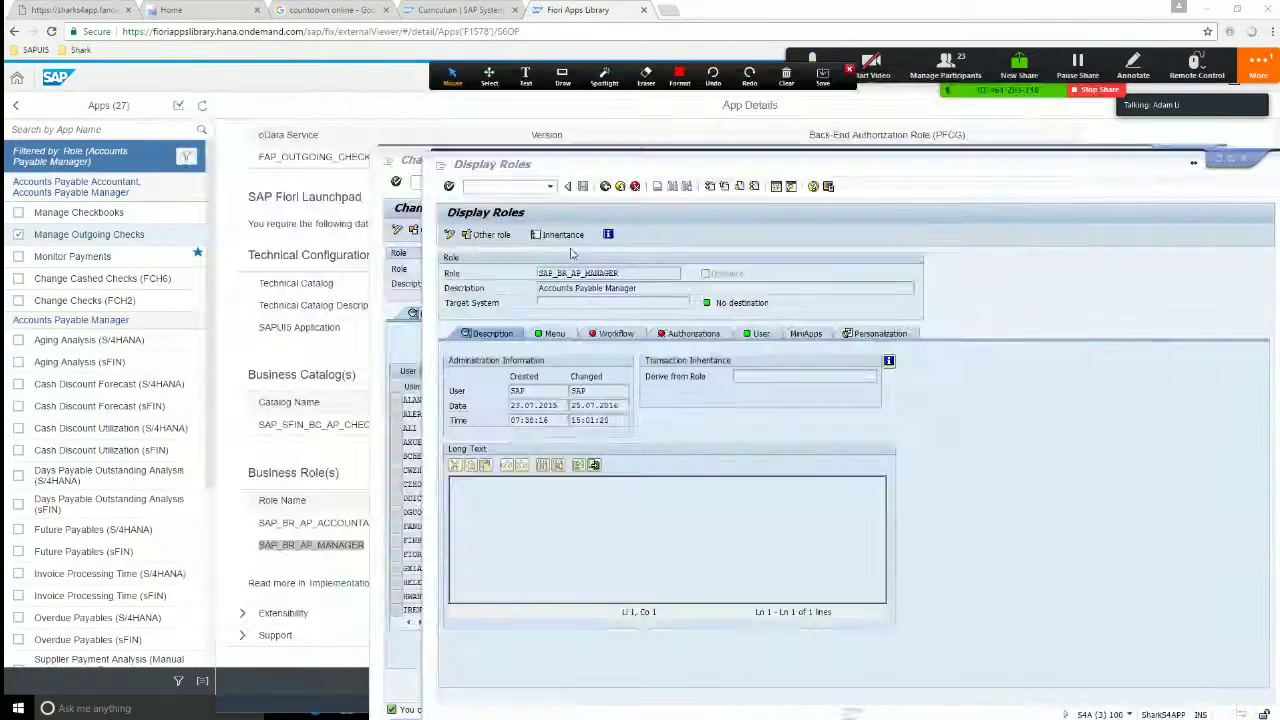
pyautogui.click(613, 392)
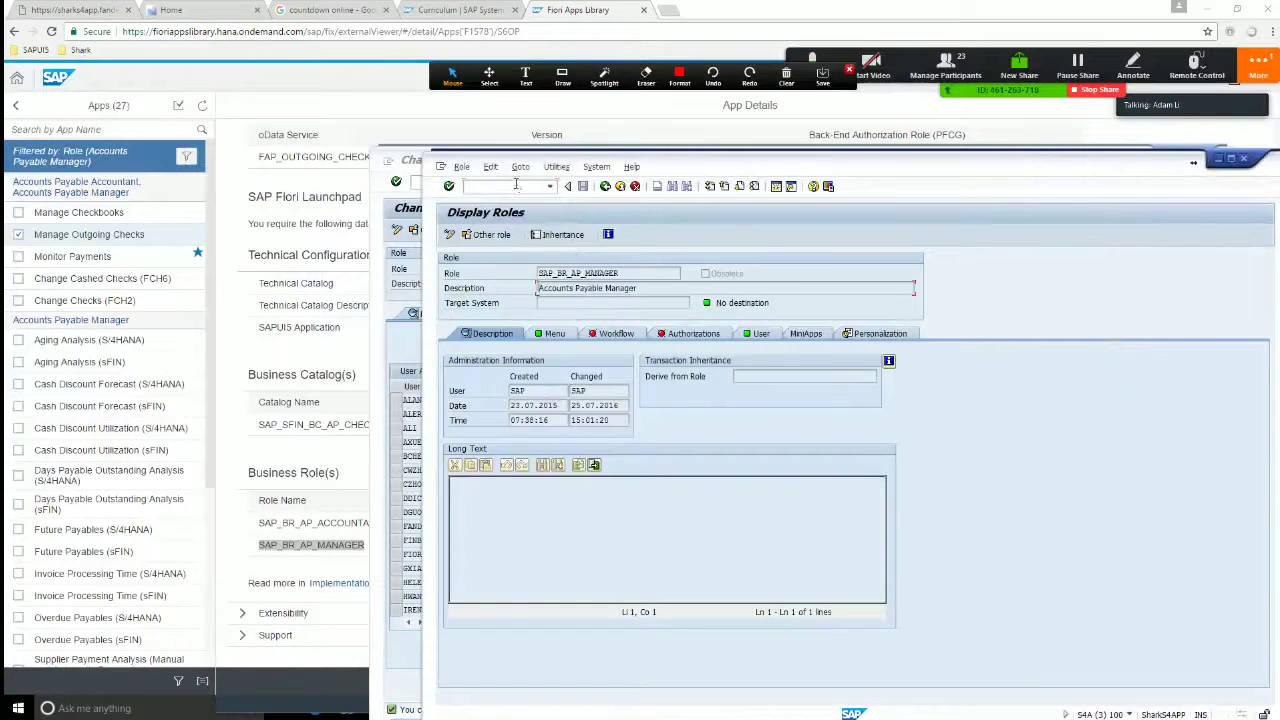
pyautogui.click(467, 186)
pyautogui.write('/nsu01')
pyautogui.press('Return')
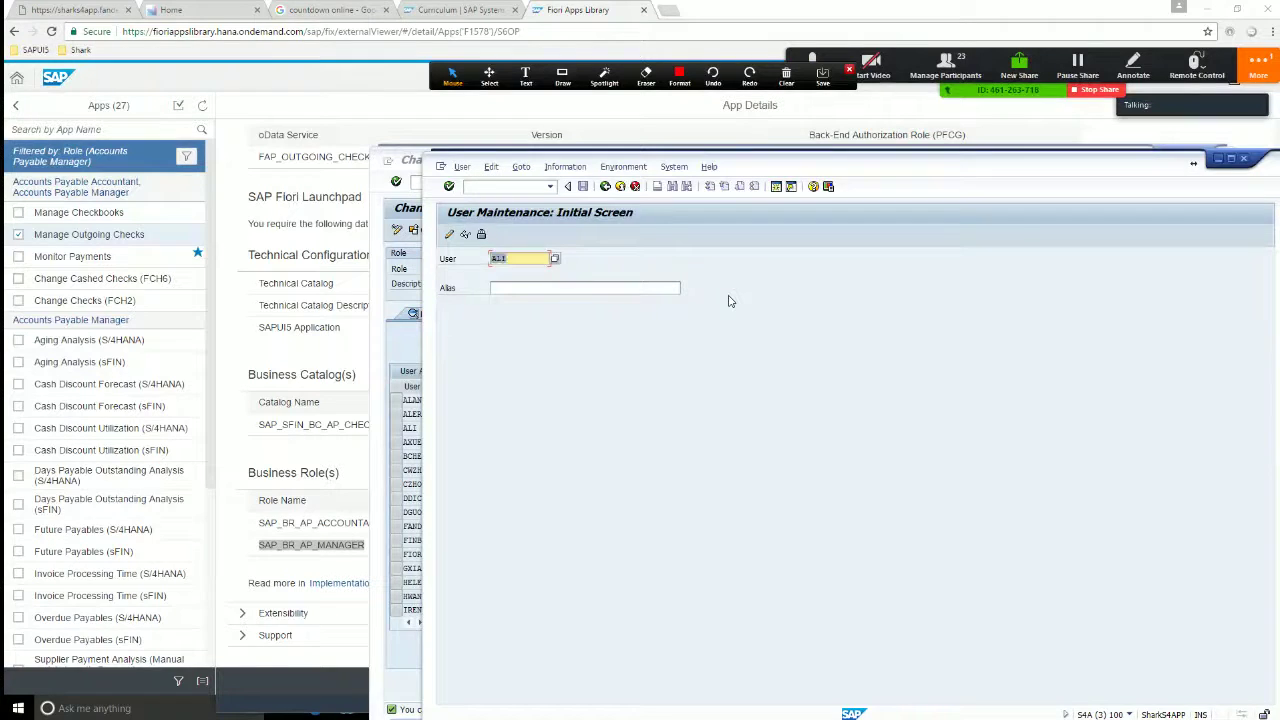
pyautogui.click(465, 235)
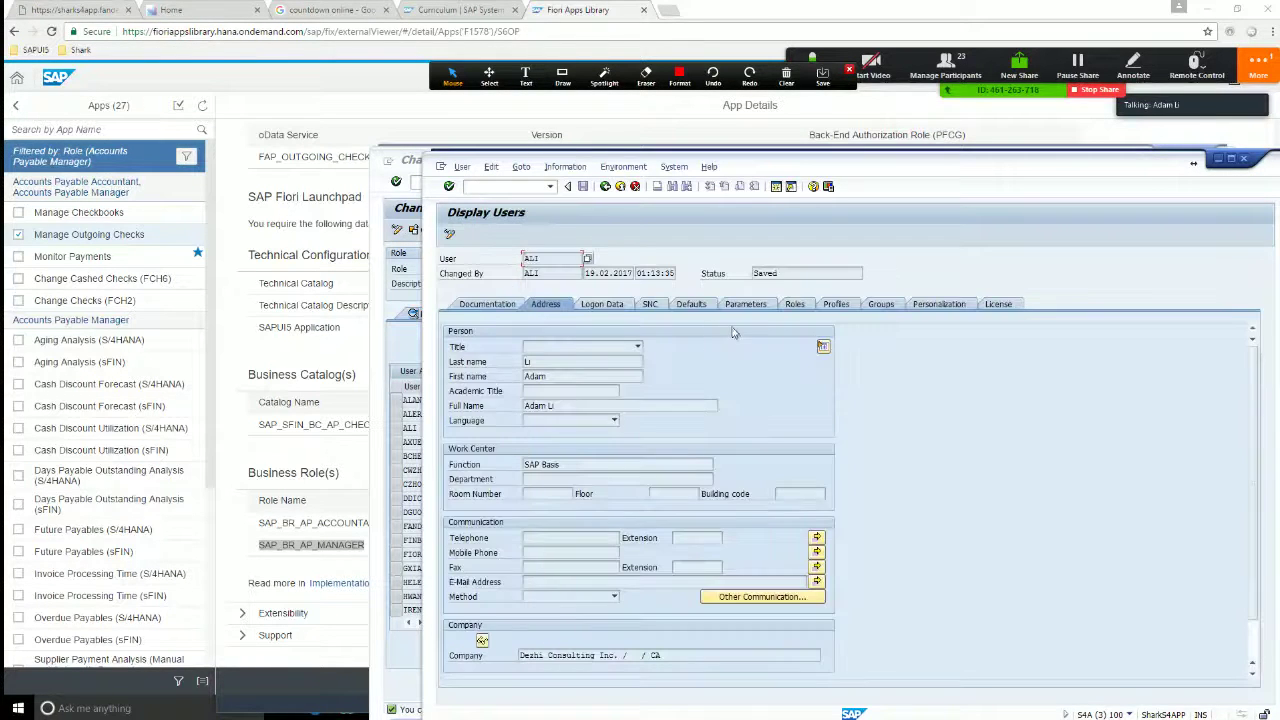
pyautogui.click(792, 304)
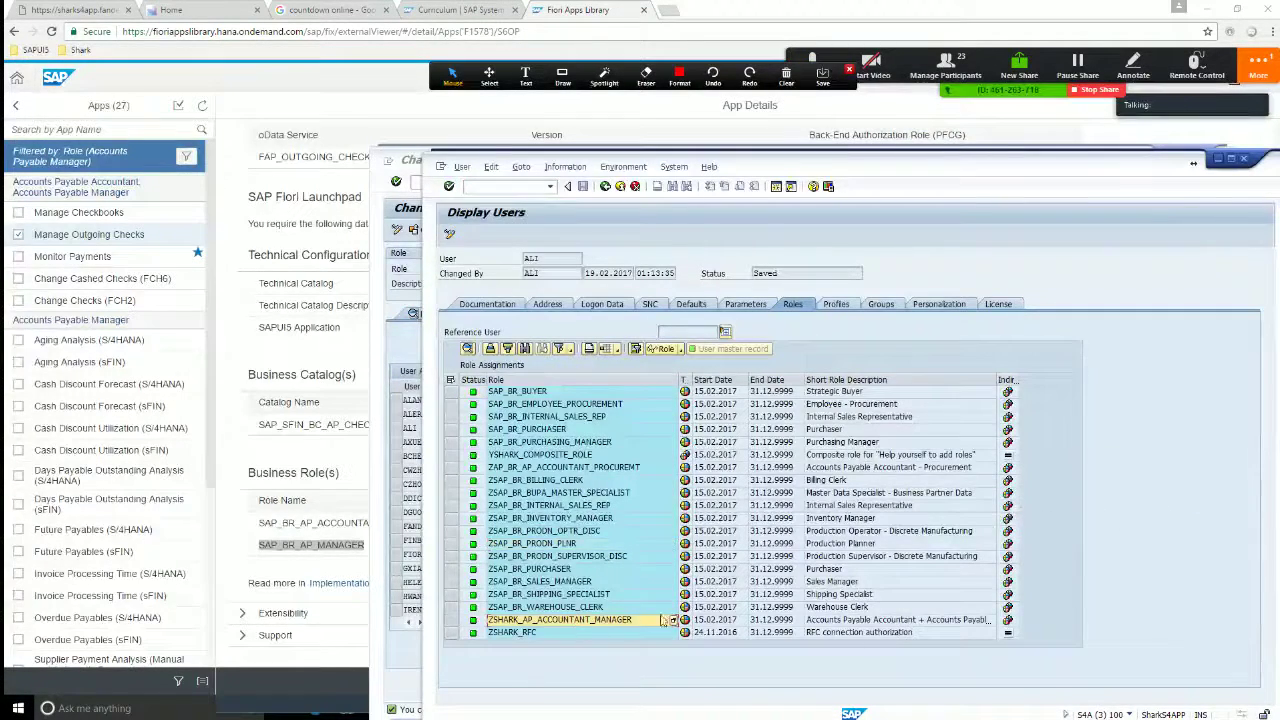
# Run User Comparison for the role's users, then show the launchpad home in the browser
pyautogui.press('F3')
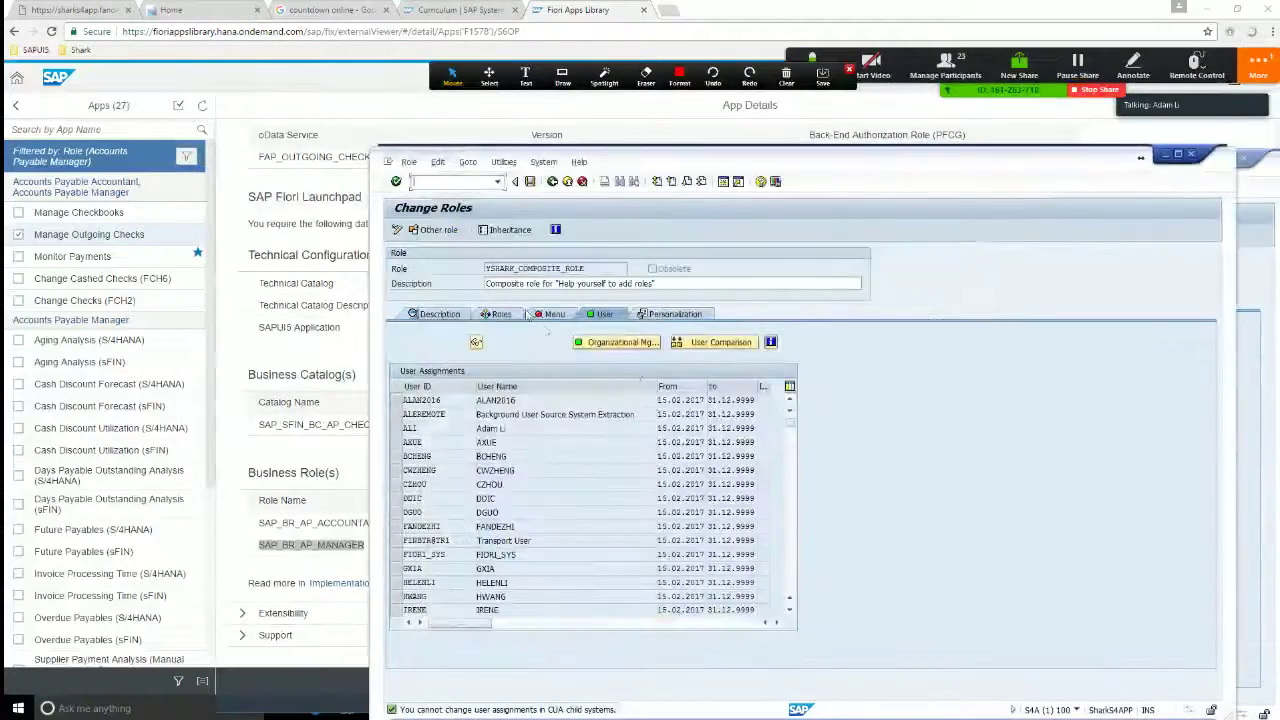
pyautogui.click(717, 343)
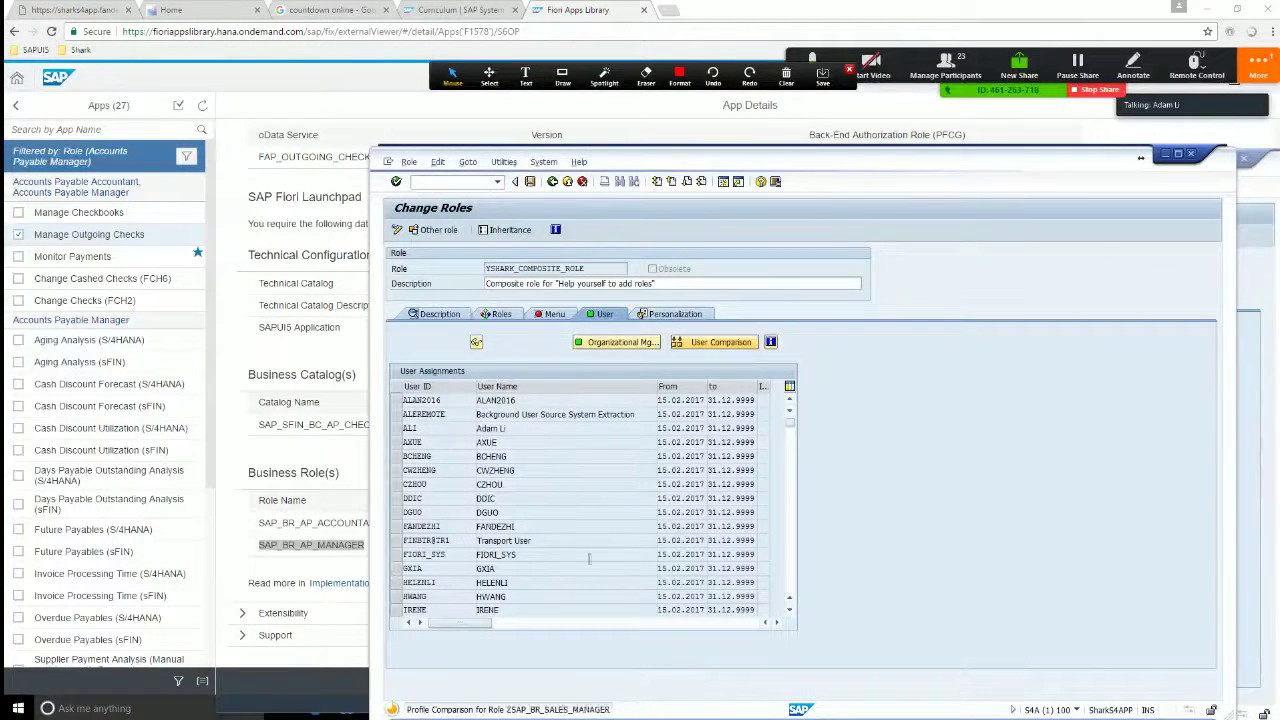
pyautogui.press('F2')
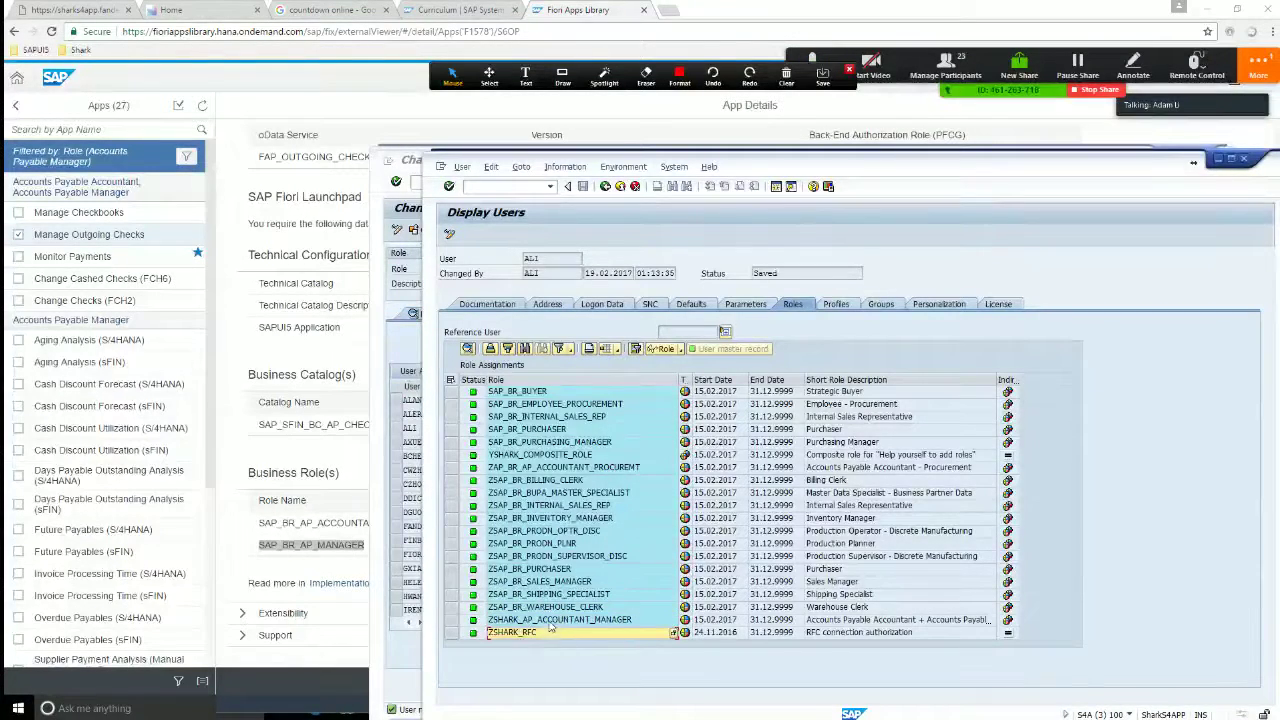
pyautogui.press('F3')
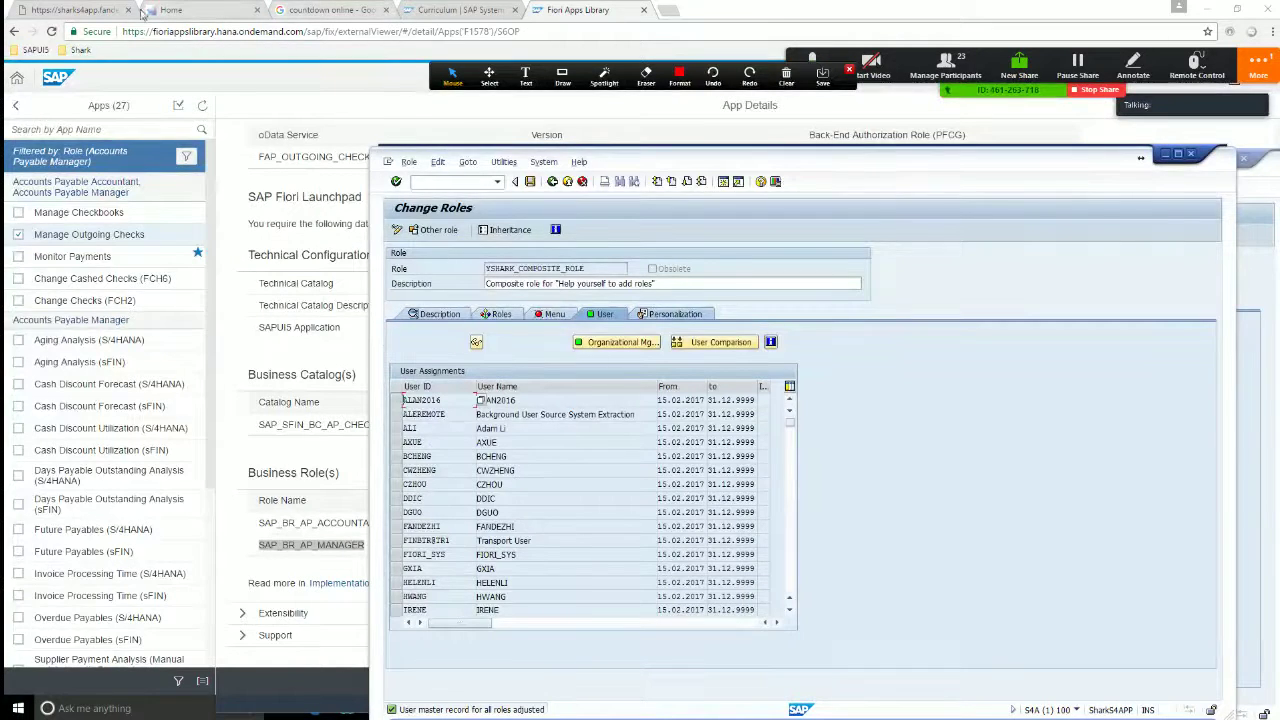
pyautogui.click(171, 10)
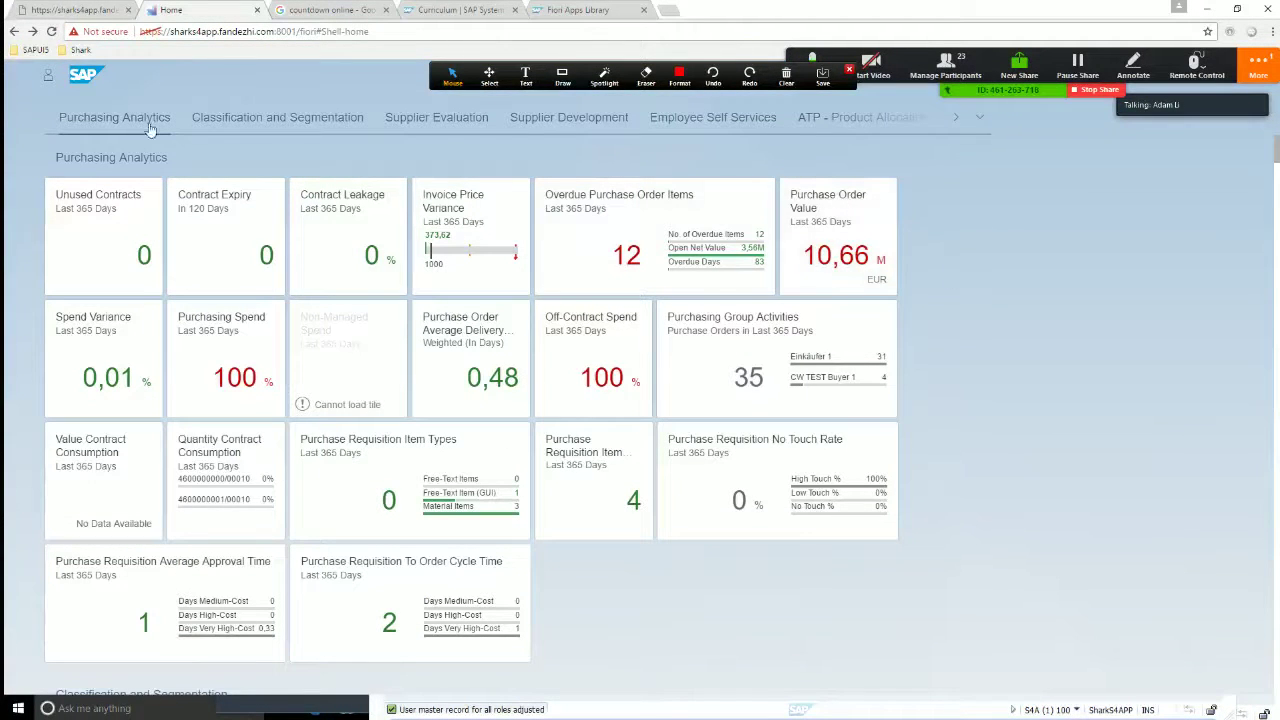
# Reload the launchpad home page and move the Change Roles window aside
pyautogui.click(51, 31)
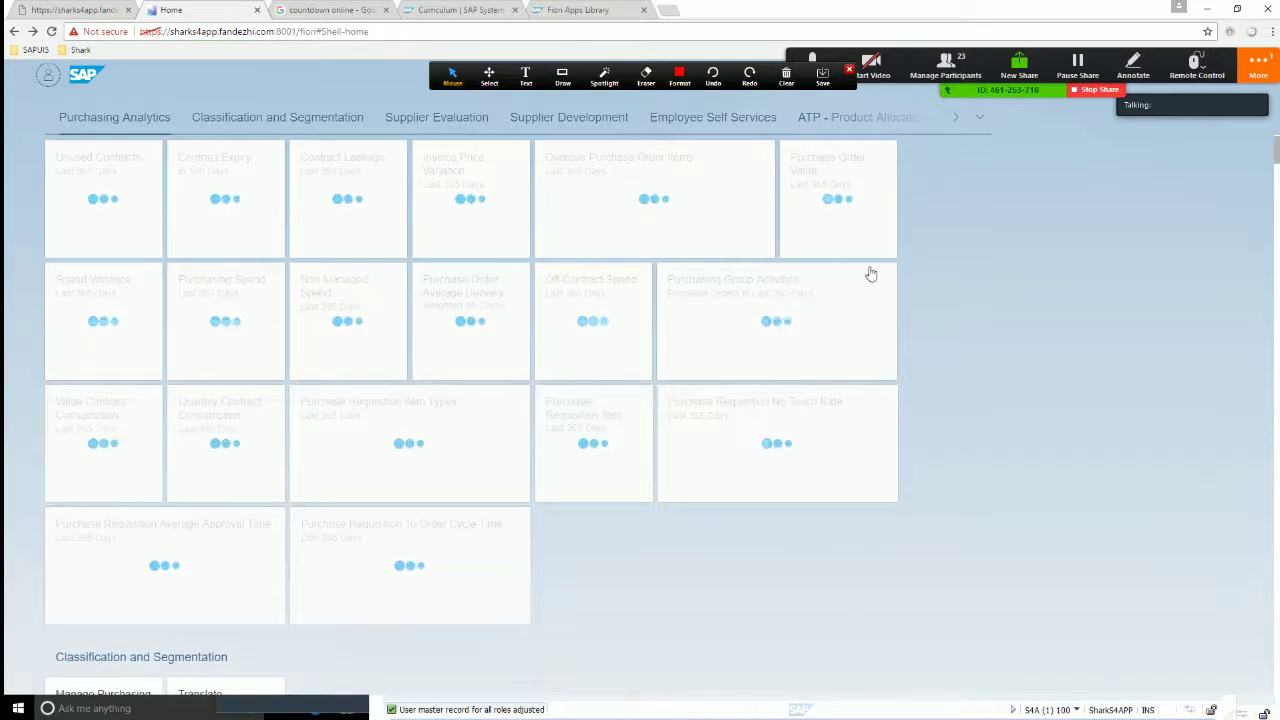
pyautogui.click(980, 120)
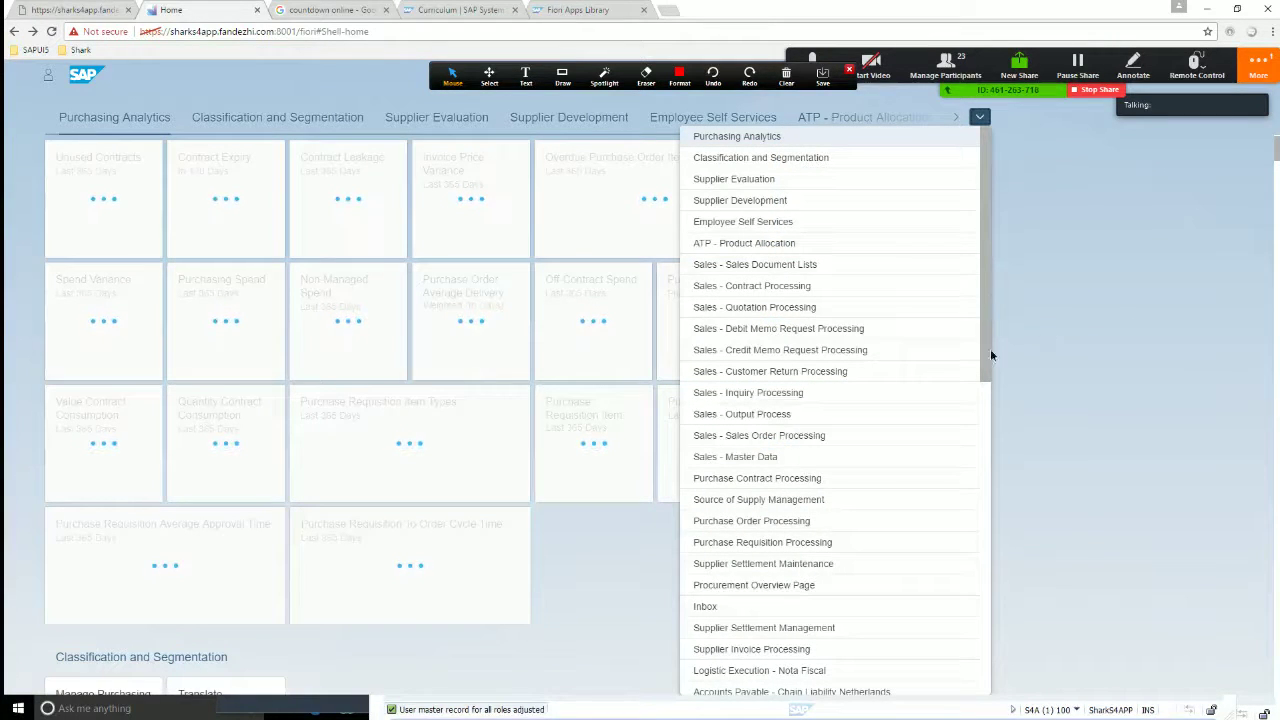
pyautogui.click(1007, 447)
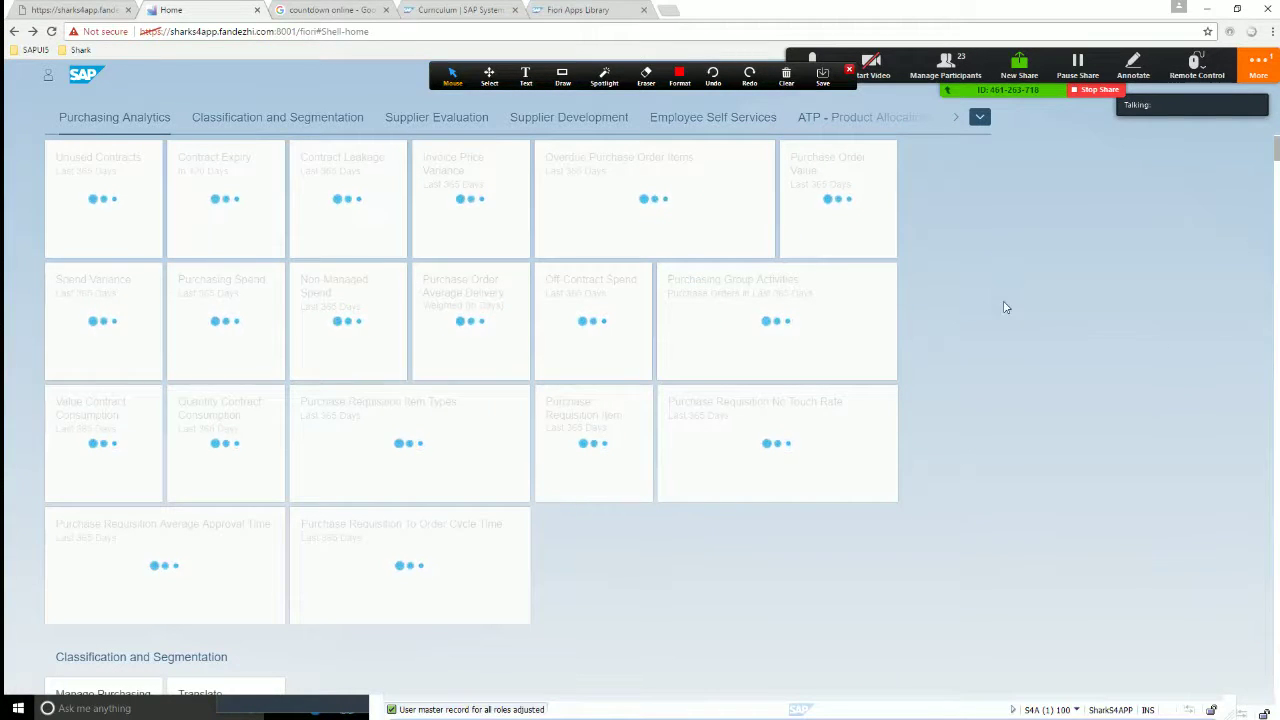
pyautogui.click(617, 705)
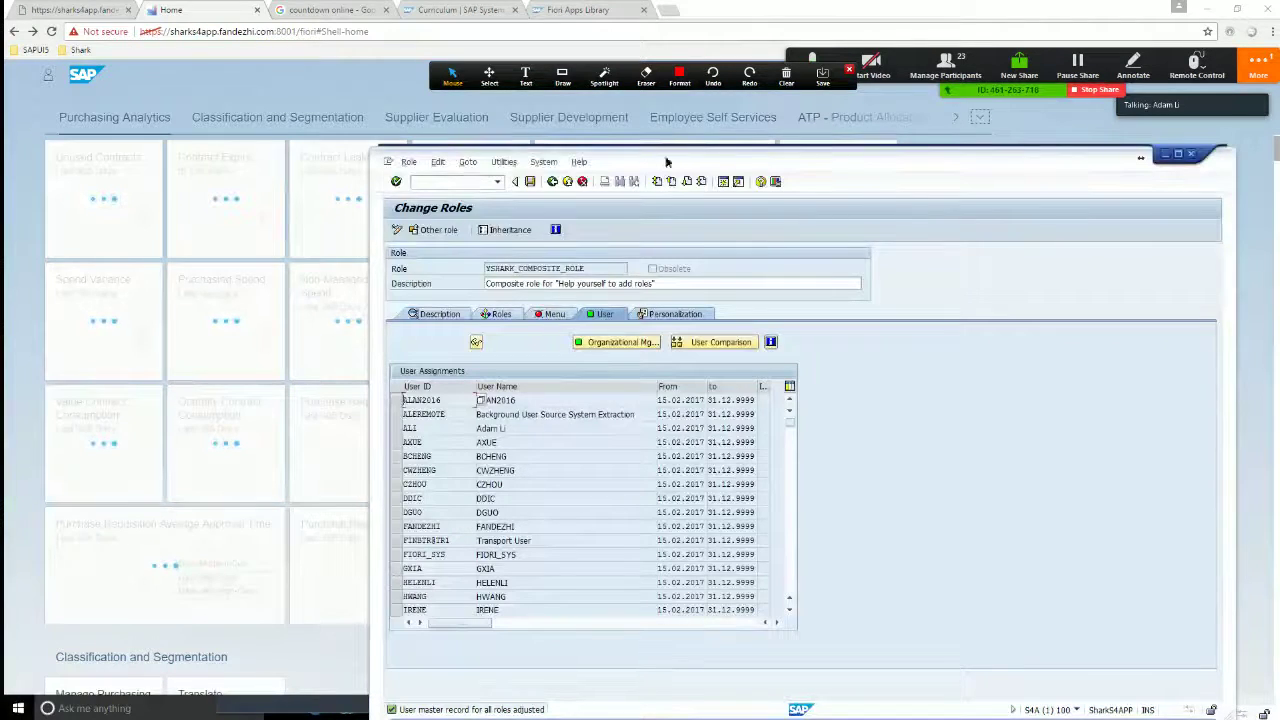
pyautogui.moveTo(672, 157); pyautogui.dragTo(603, 79)
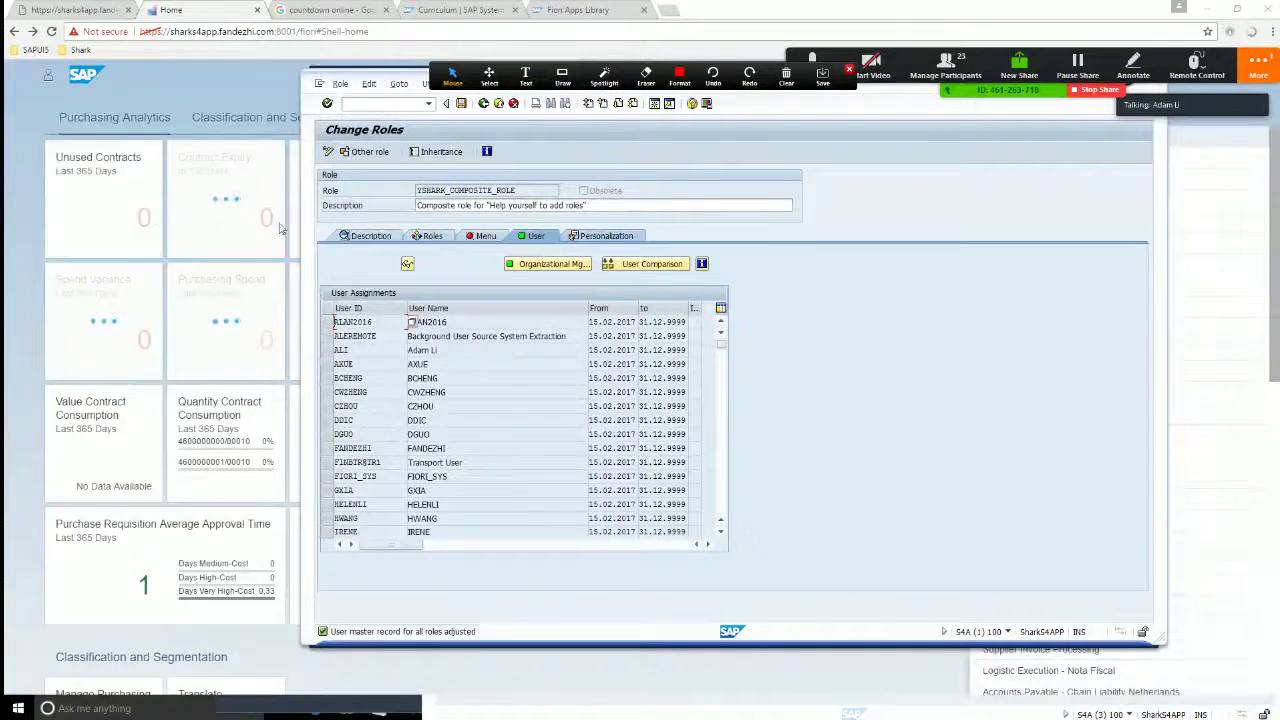
pyautogui.click(930, 216)
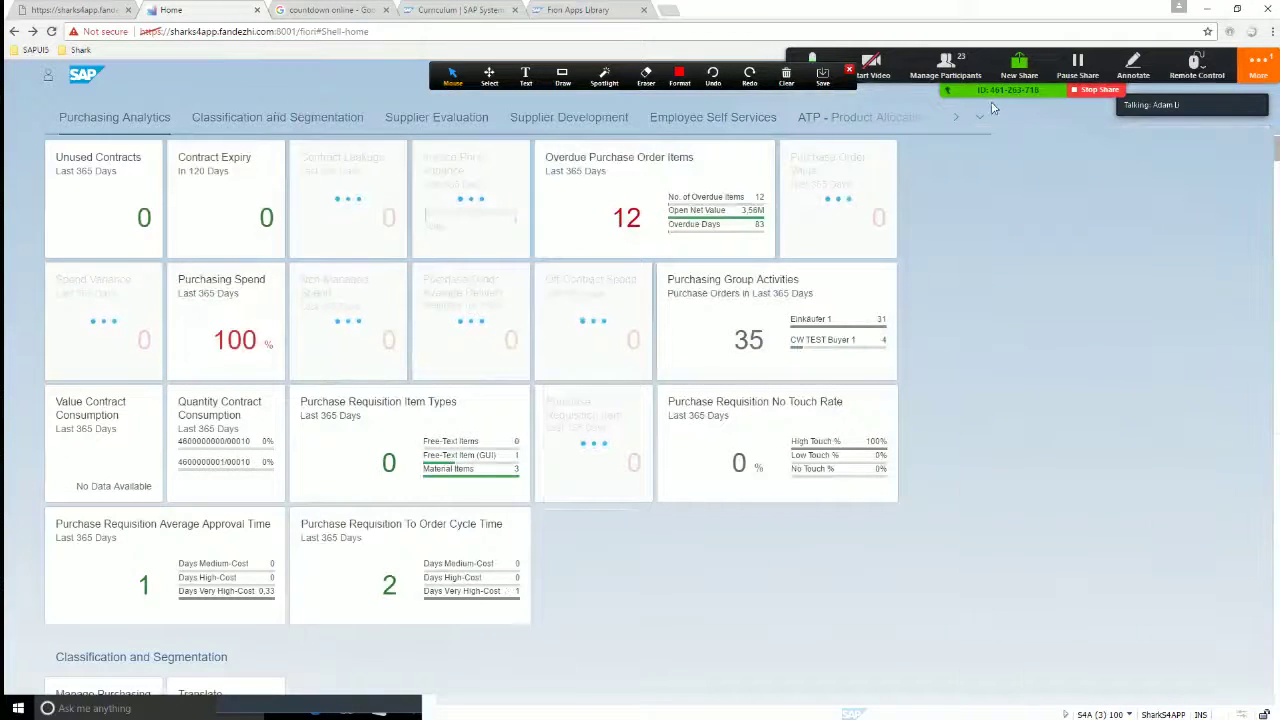
# Scroll the full group list to the accounts payable groups like Checks and Payments
pyautogui.click(980, 118)
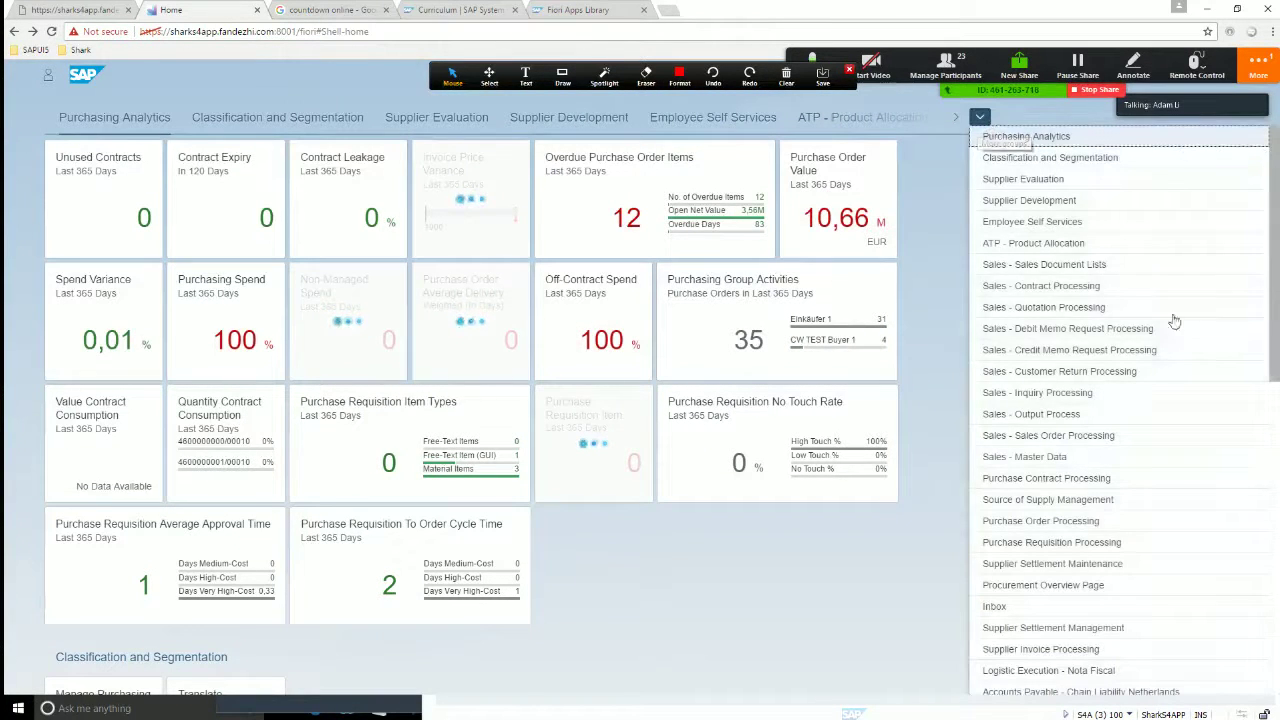
pyautogui.scroll(-3, 1276, 352)
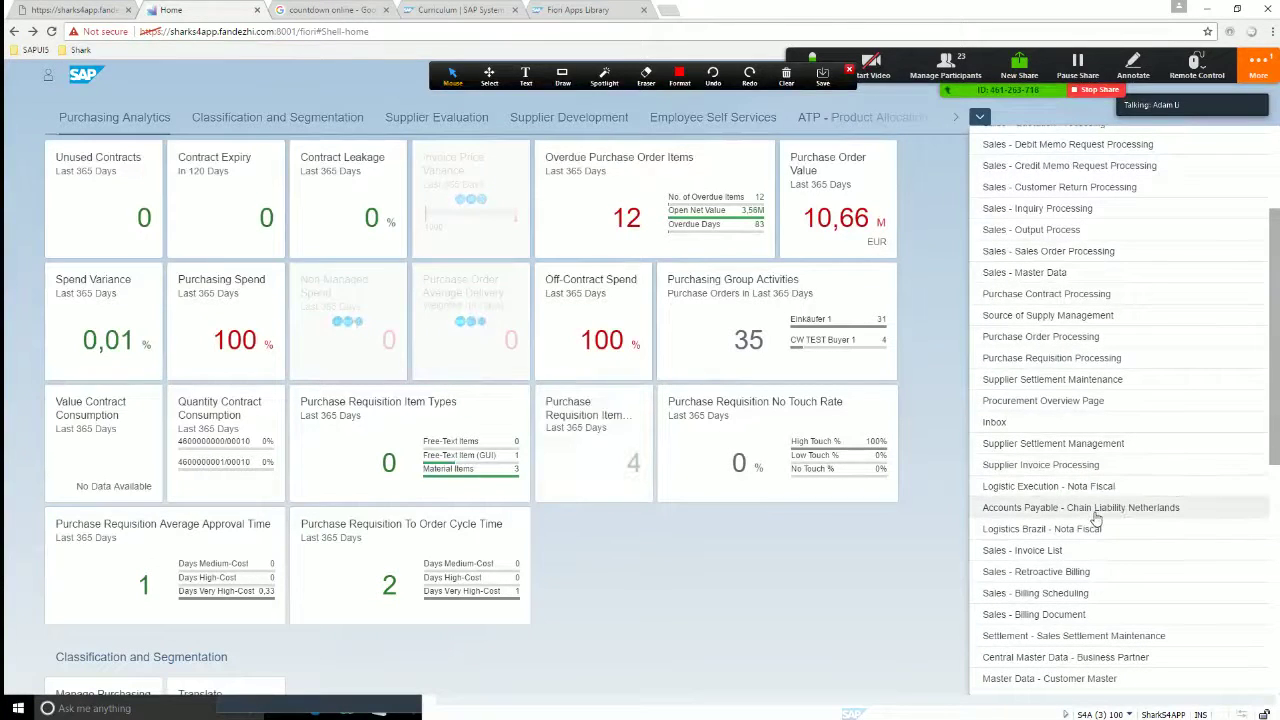
pyautogui.moveTo(1276, 445); pyautogui.dragTo(1276, 640)
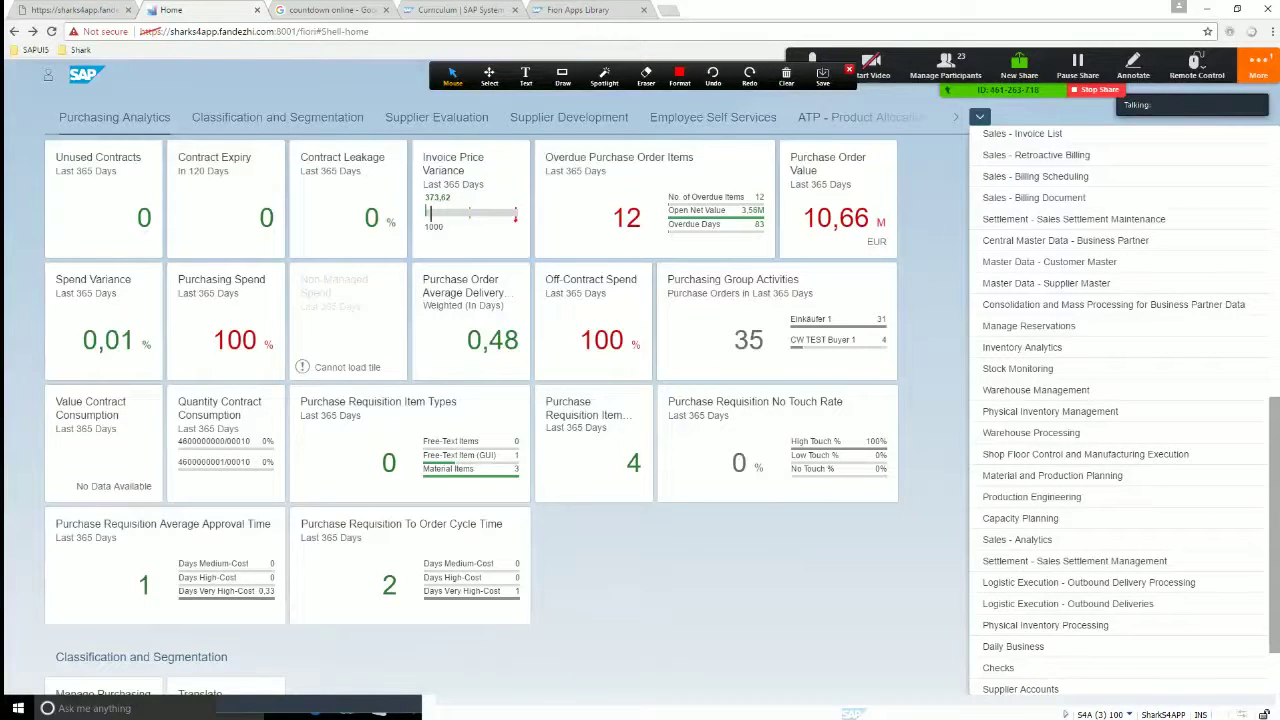
pyautogui.moveTo(1276, 640); pyautogui.dragTo(1276, 525)
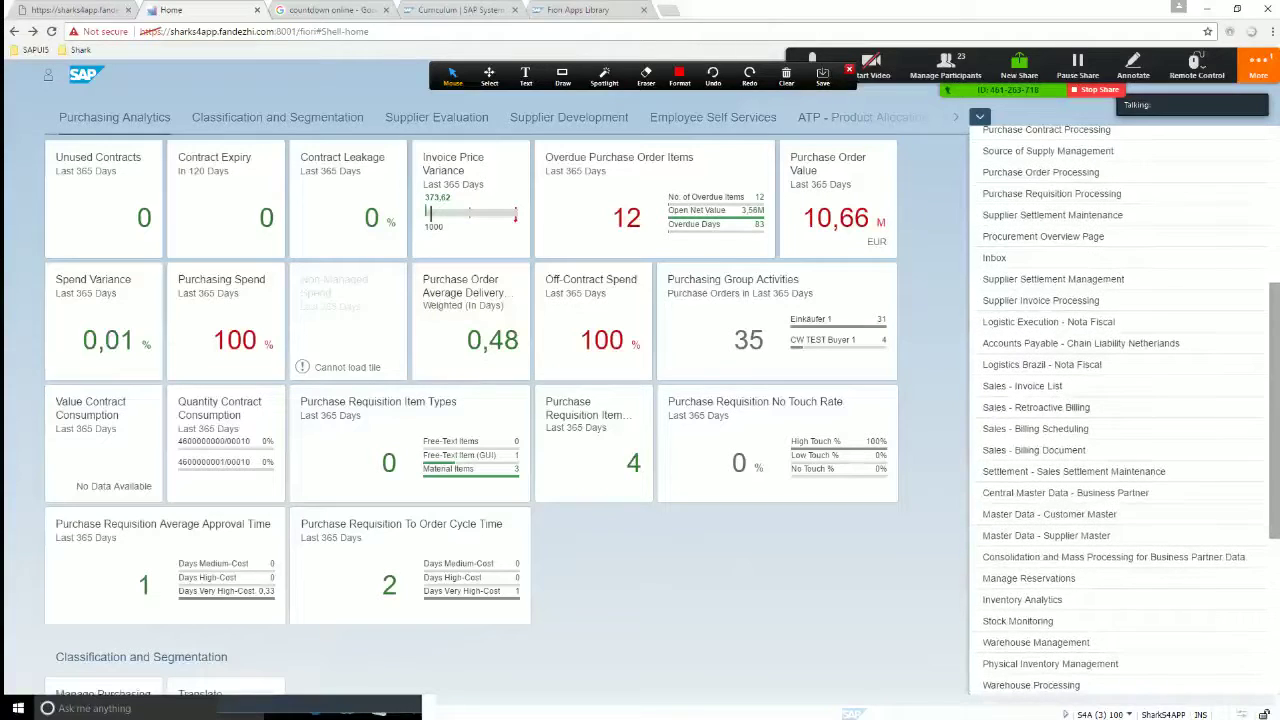
# Jump to the Accounts Payable - Chain Liability Netherlands group and scroll through the groups
pyautogui.click(1089, 364)
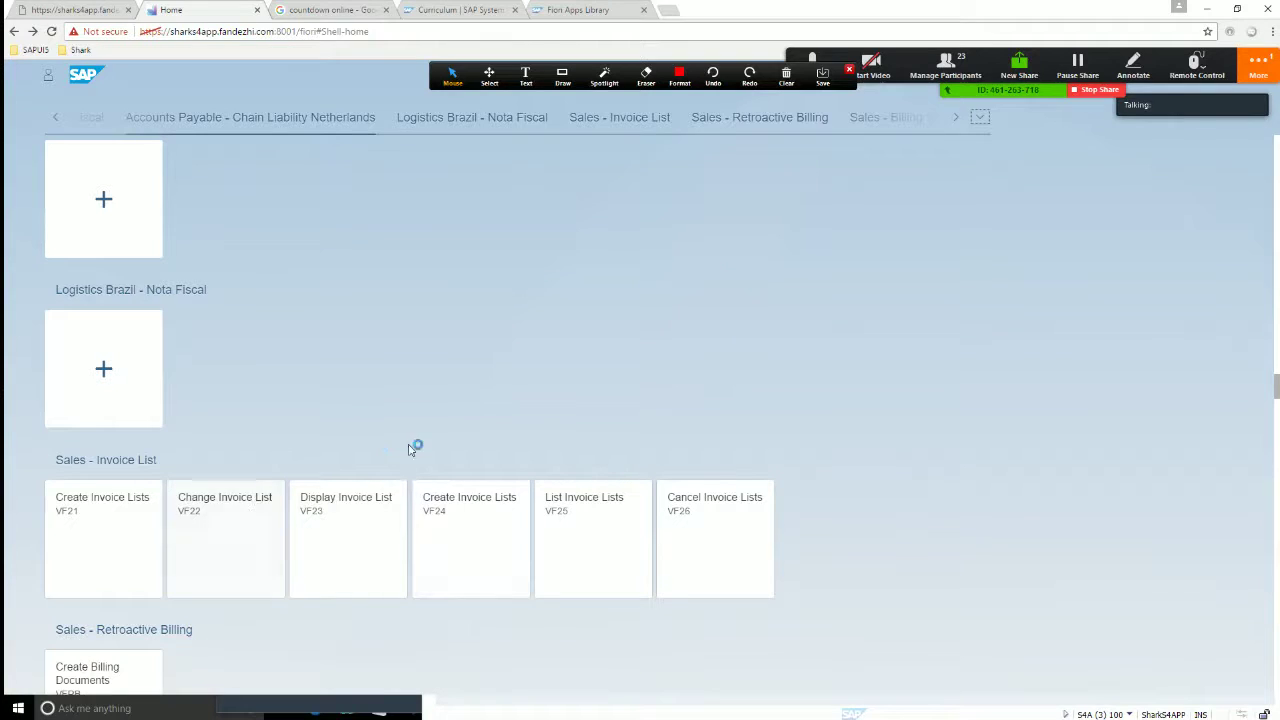
pyautogui.scroll(-2, 409, 450)
pyautogui.scroll(3, 409, 450)
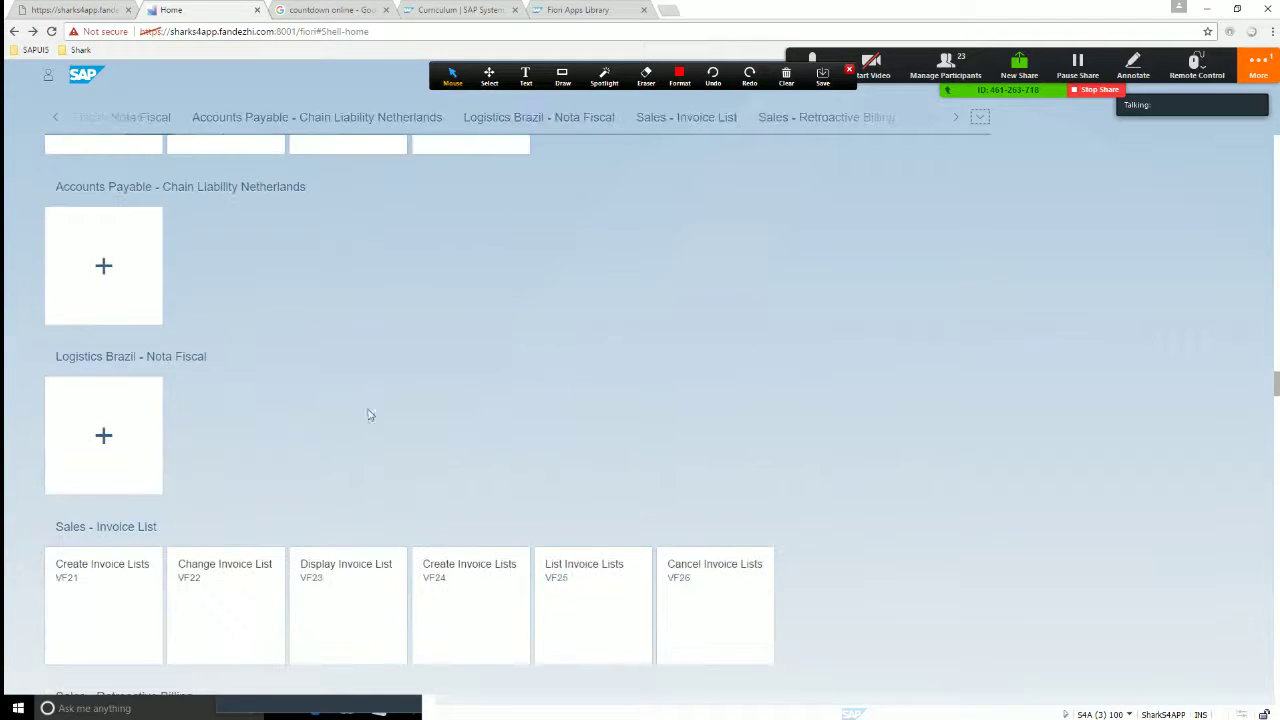
pyautogui.scroll(-7, 456, 465)
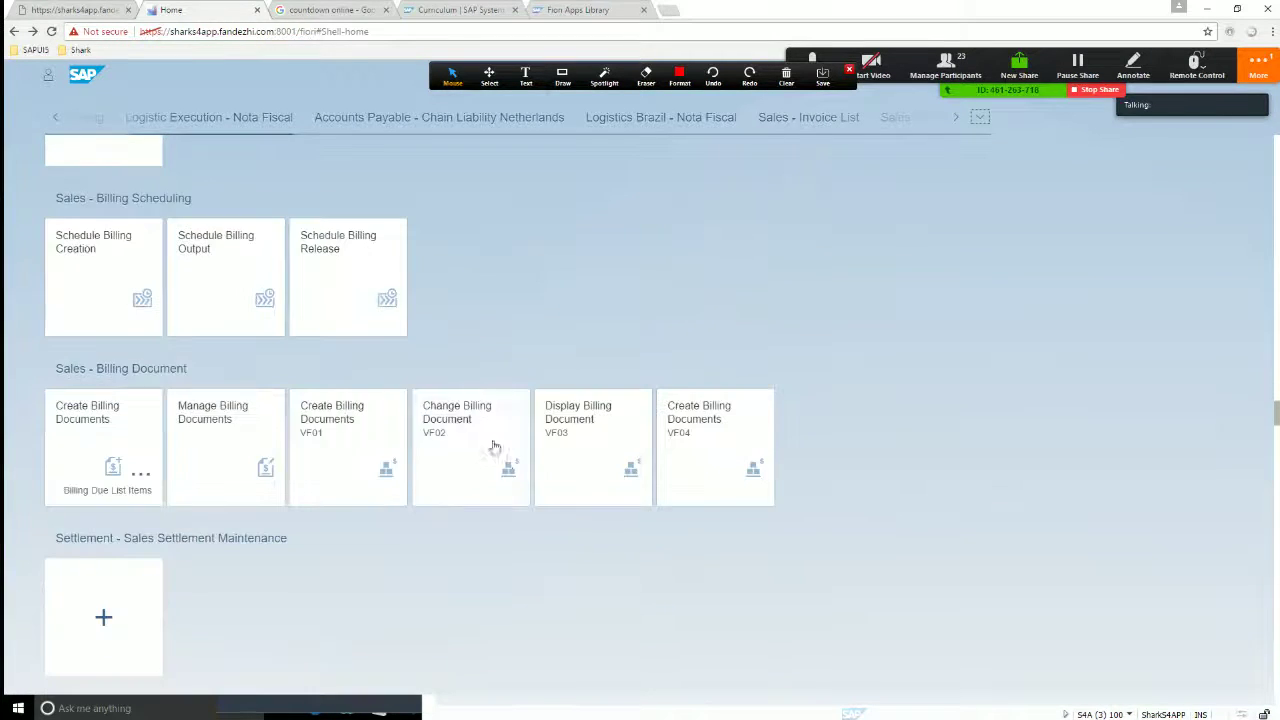
pyautogui.scroll(-1, 494, 449)
pyautogui.scroll(-6, 597, 391)
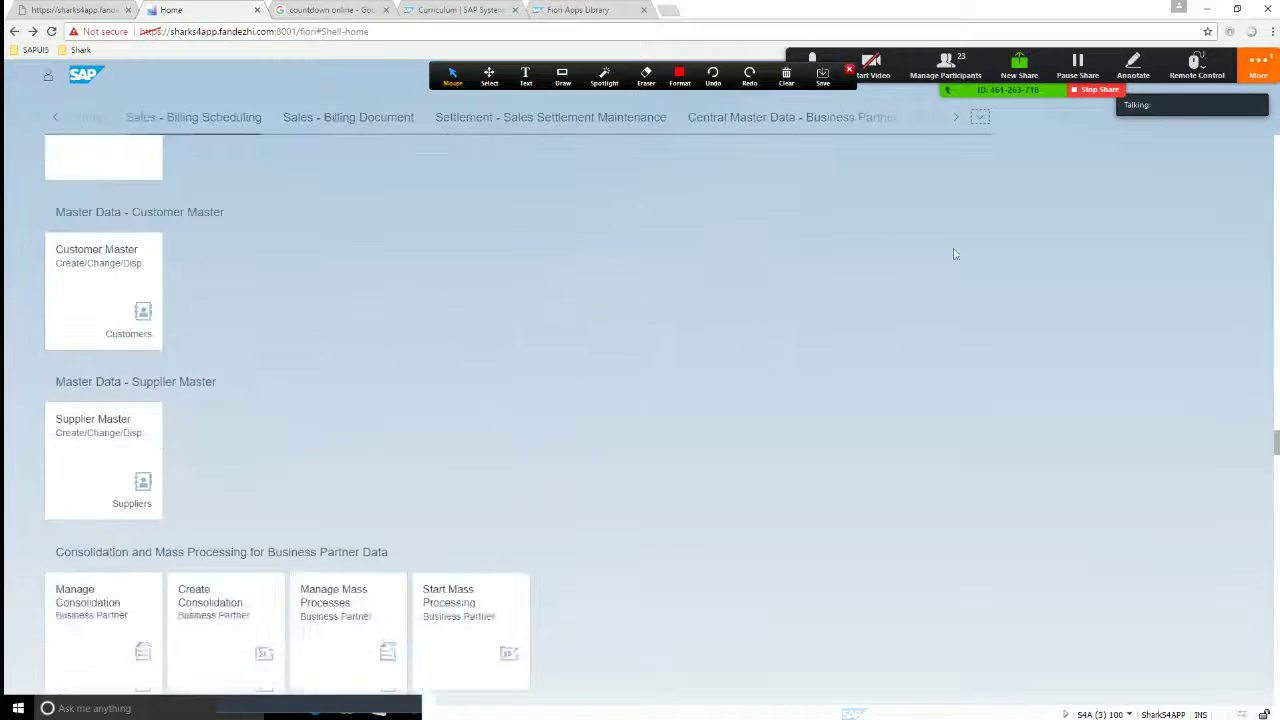
# Scroll the groups list to Checks, Supplier Accounts and Payments, then return to Change Roles
pyautogui.click(984, 120)
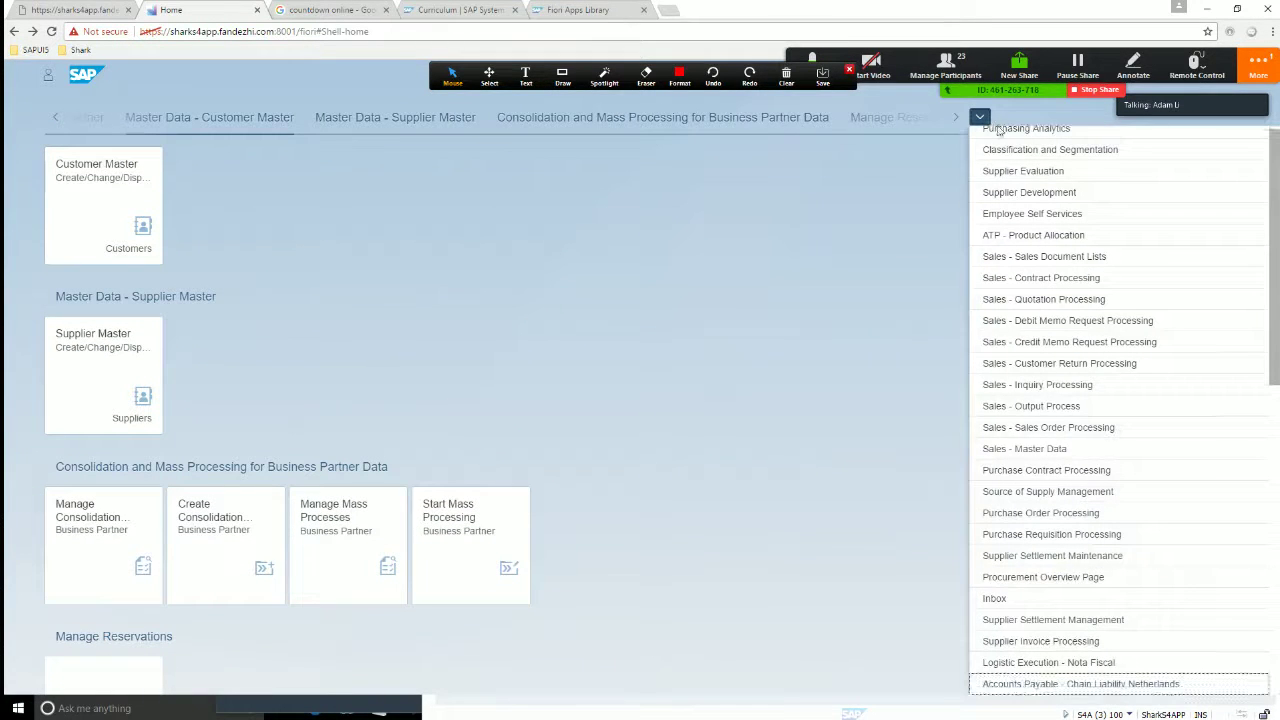
pyautogui.scroll(-5, 1268, 430)
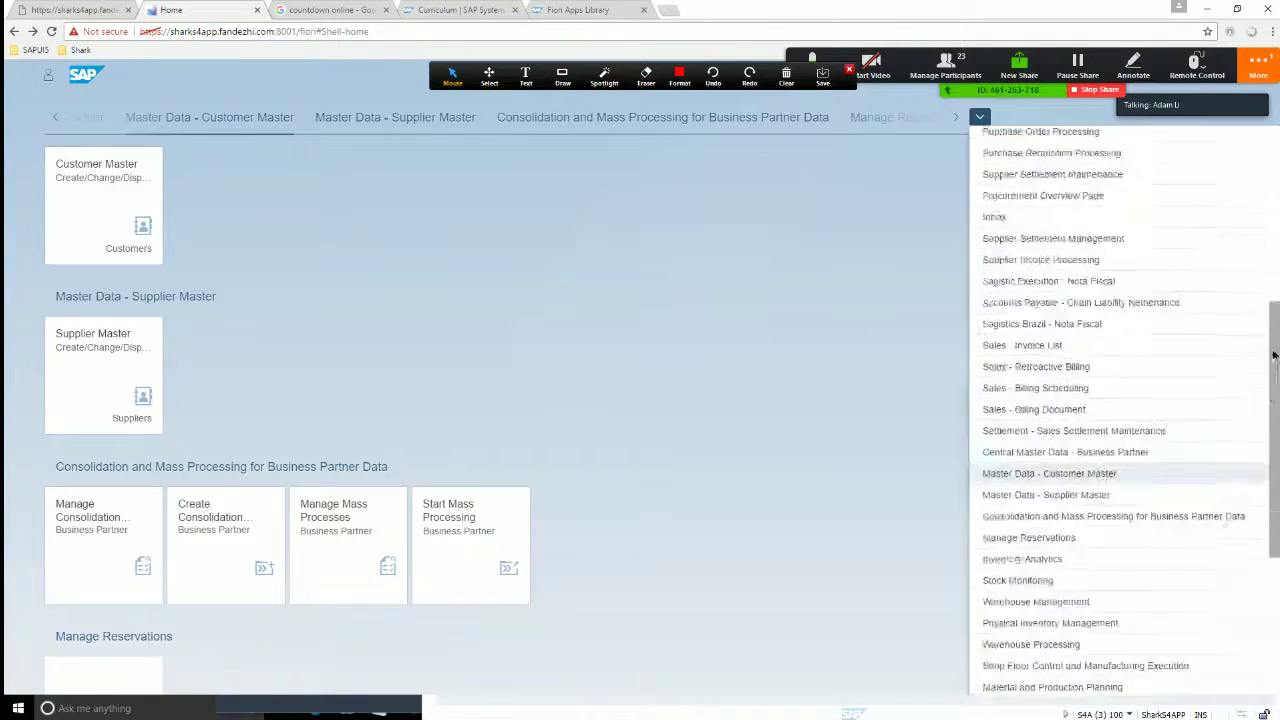
pyautogui.scroll(5, 1276, 318)
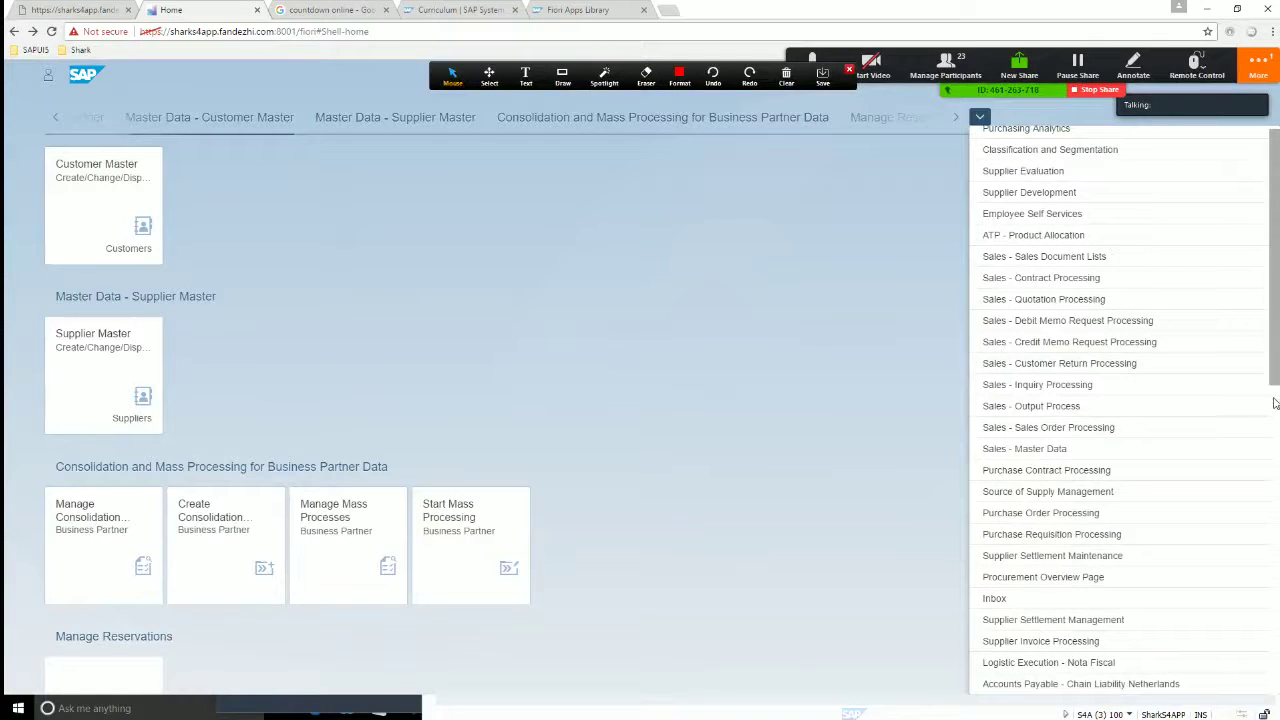
pyautogui.scroll(-5, 1273, 400)
pyautogui.moveTo(1274, 418); pyautogui.dragTo(1275, 488)
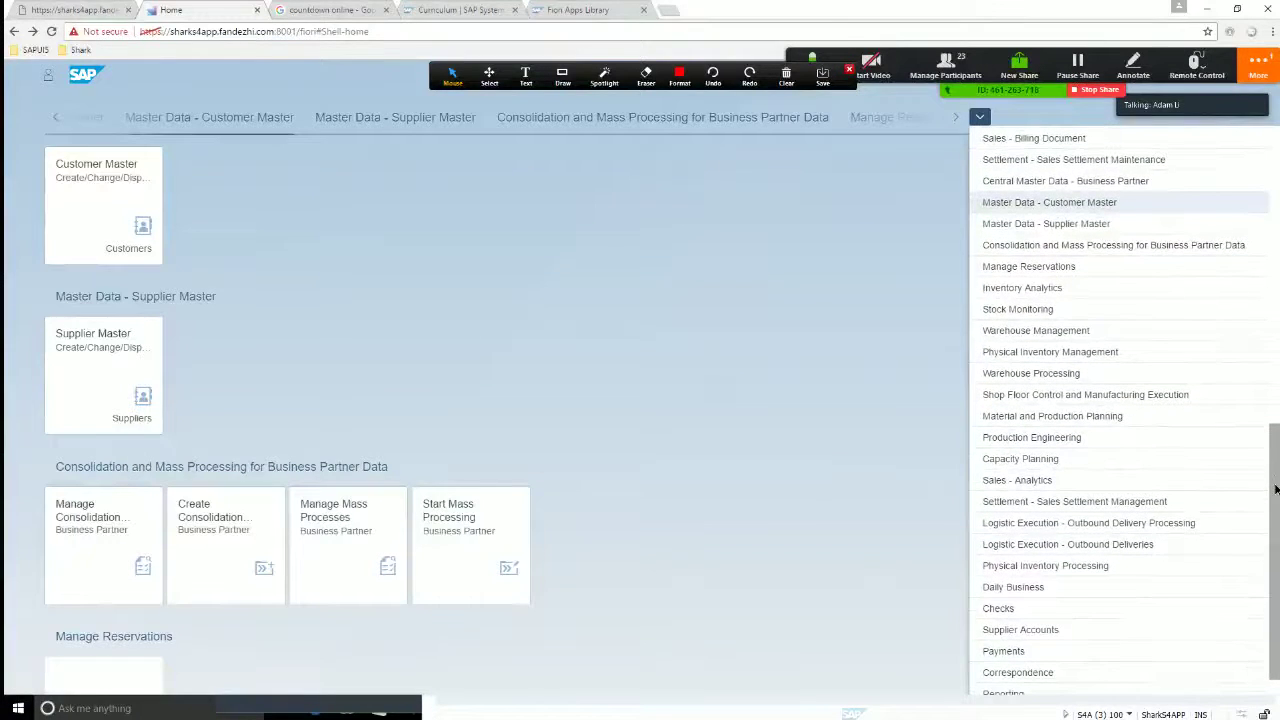
pyautogui.hotkey('alt', 'Tab')
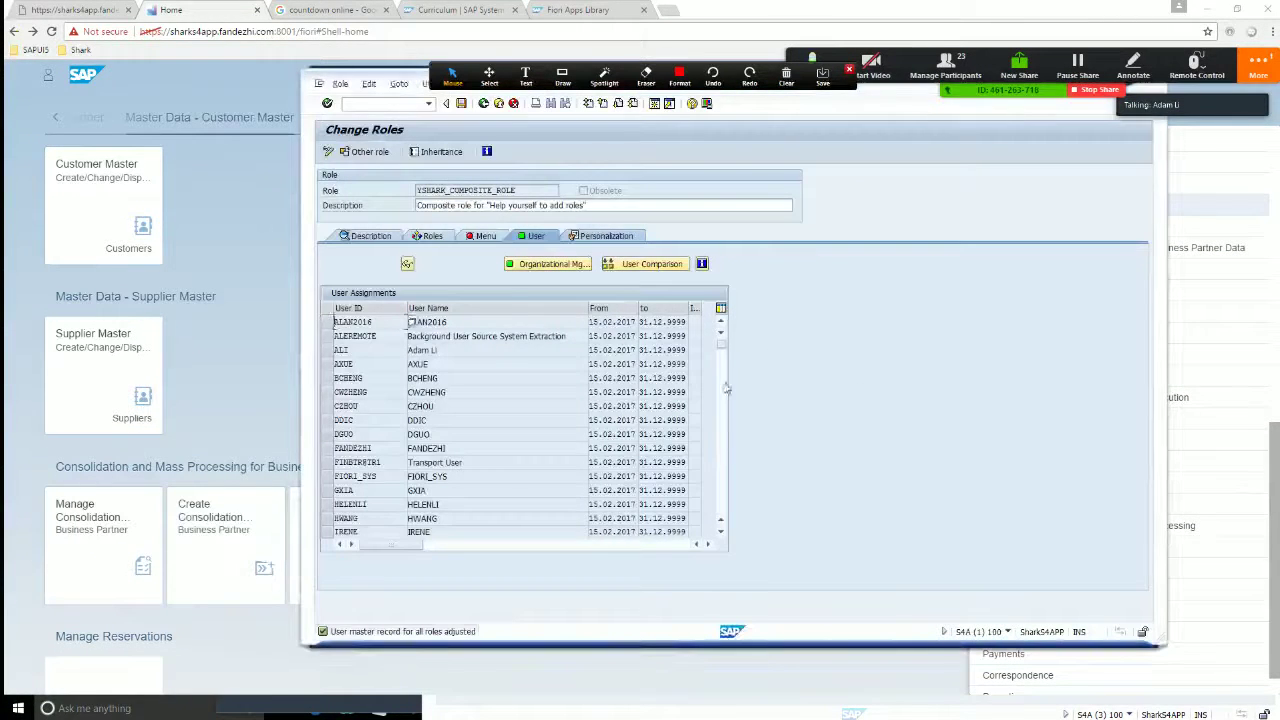
# In the ZSHARK_AP_ACCOUNTANT_MANAGER menu, select the Accounts Payable - Reporting Russia catalog's object ID
pyautogui.hotkey('alt', 'Tab')
pyautogui.hotkey('alt', 'Tab')
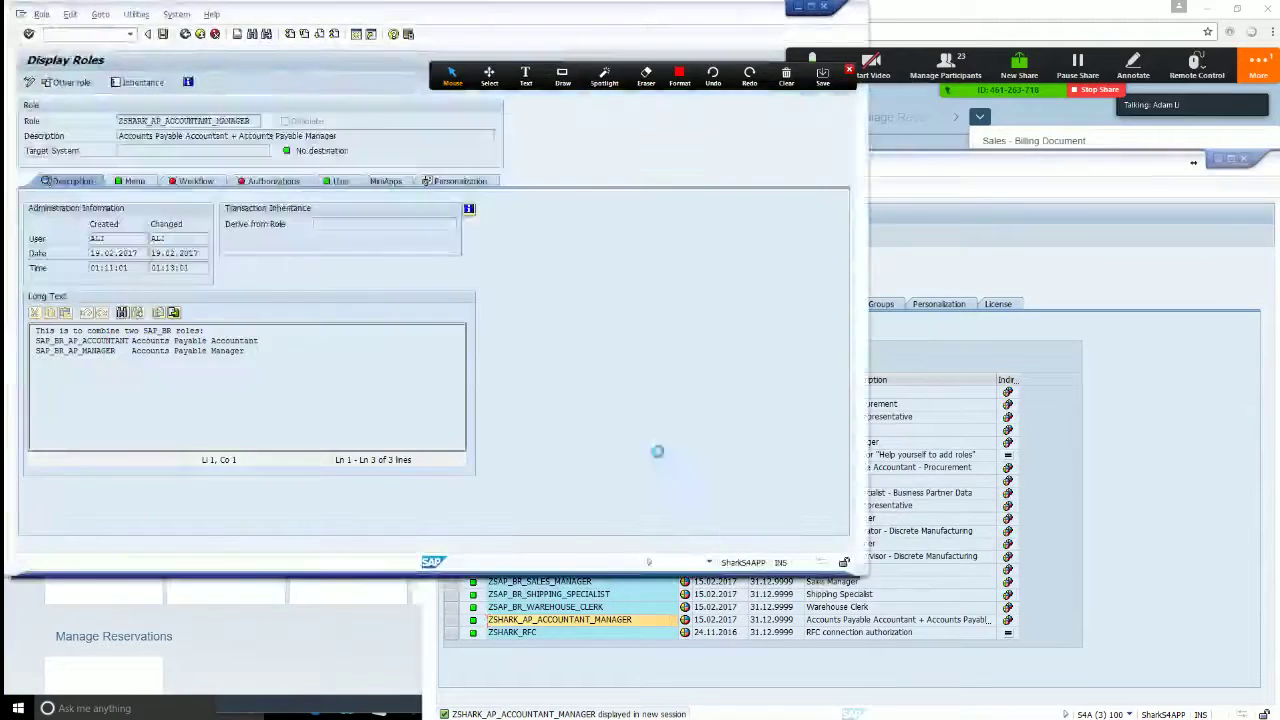
pyautogui.click(134, 181)
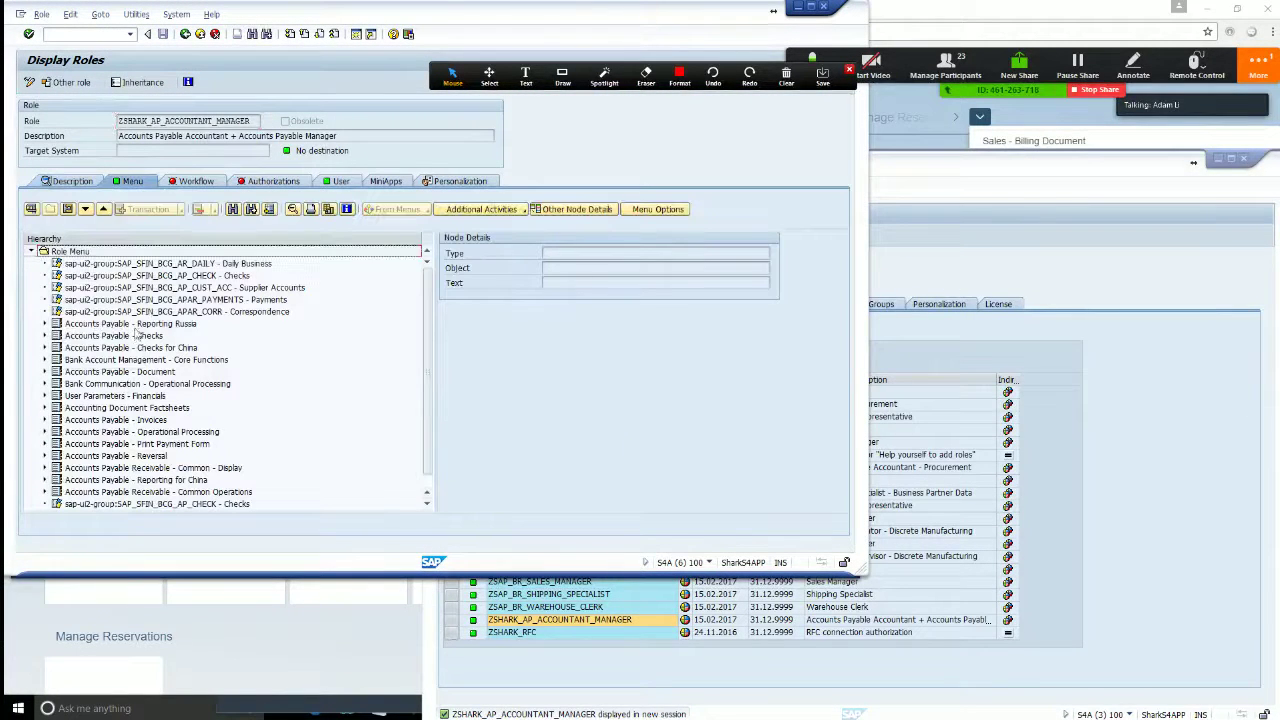
pyautogui.click(135, 324)
pyautogui.click(636, 257)
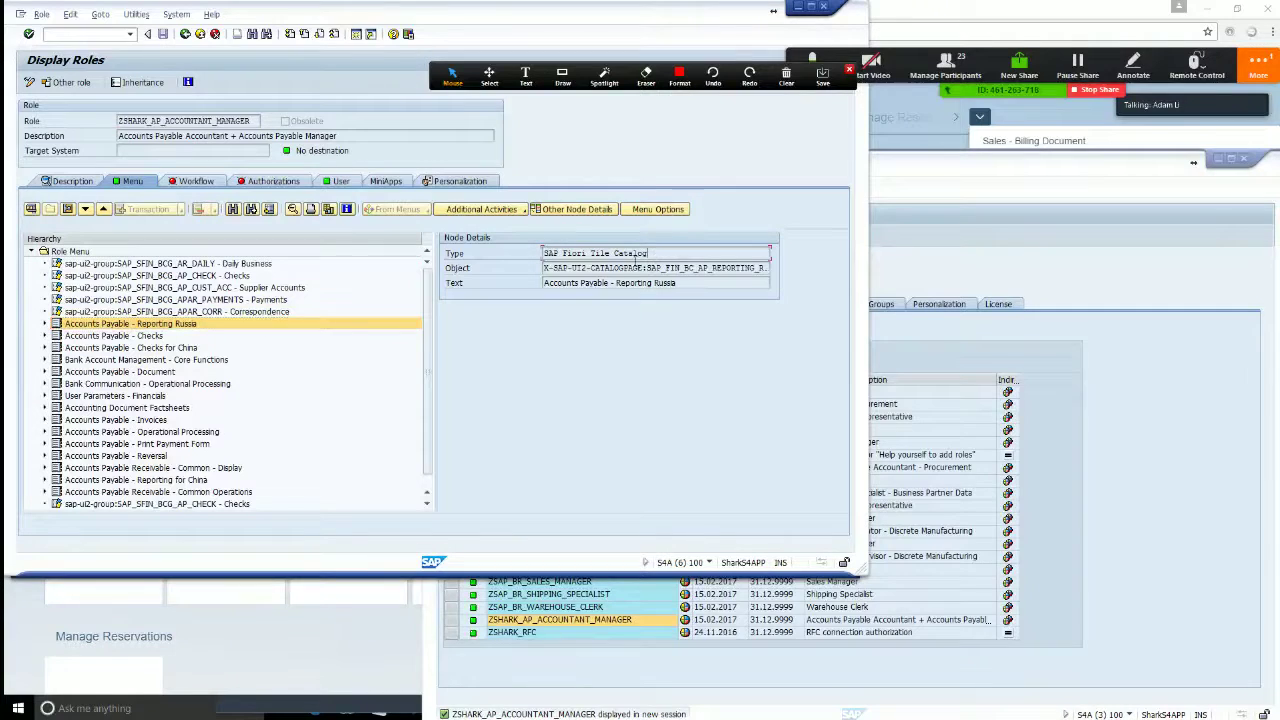
pyautogui.moveTo(648, 267); pyautogui.dragTo(762, 268)
pyautogui.moveTo(684, 268); pyautogui.dragTo(604, 254)
# Select the Checks group ID SAP_SFIN_BCG_AP_CHECK and switch back to the launchpad
pyautogui.click(146, 264)
pyautogui.click(157, 275)
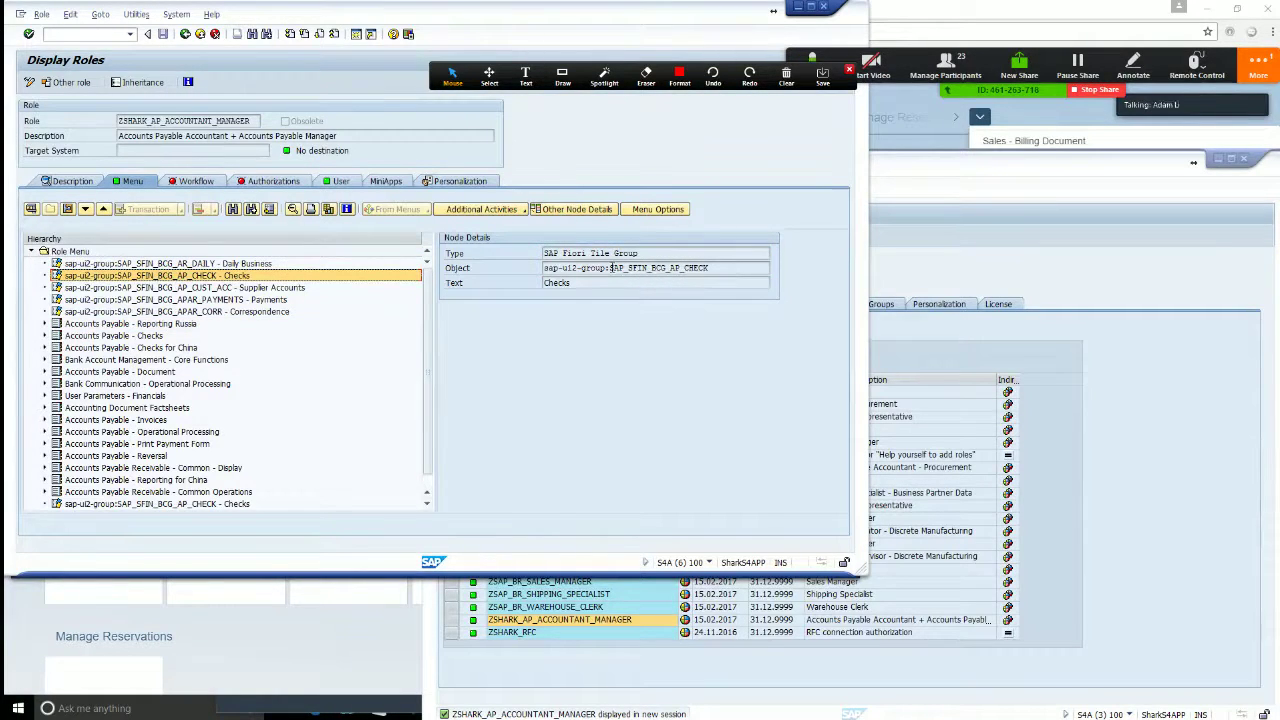
pyautogui.moveTo(610, 268); pyautogui.dragTo(760, 272)
pyautogui.hotkey('ctrl', 'c')
pyautogui.hotkey('alt', 'Tab')
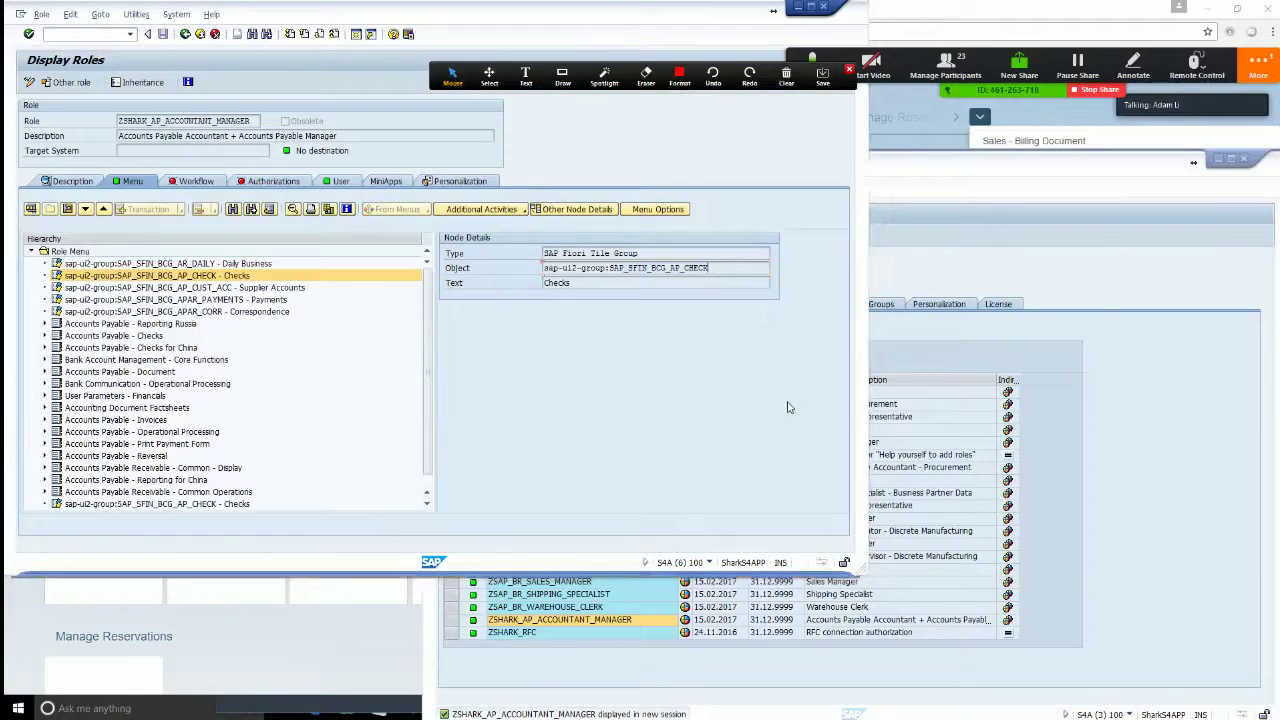
pyautogui.hotkey('alt', 'Tab')
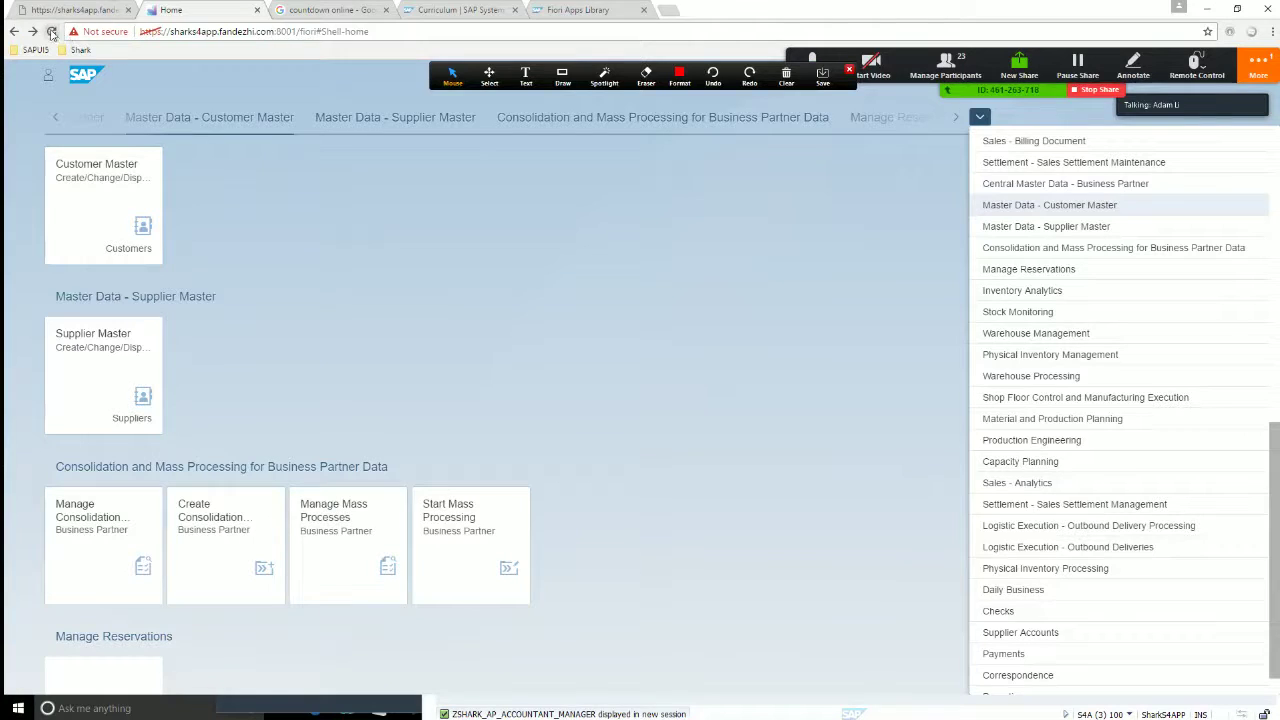
# Reload the launchpad, then go to the Launchpad Designer's Groups view
pyautogui.click(52, 33)
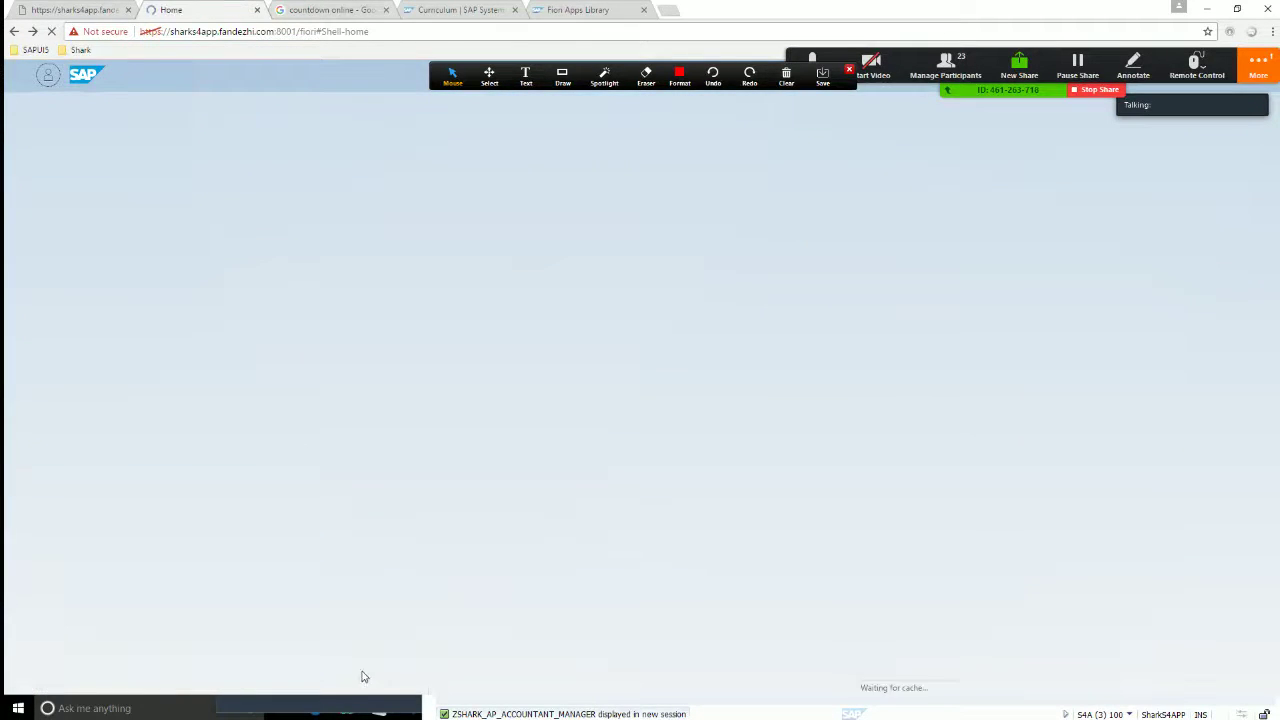
pyautogui.hotkey('alt', 'Tab')
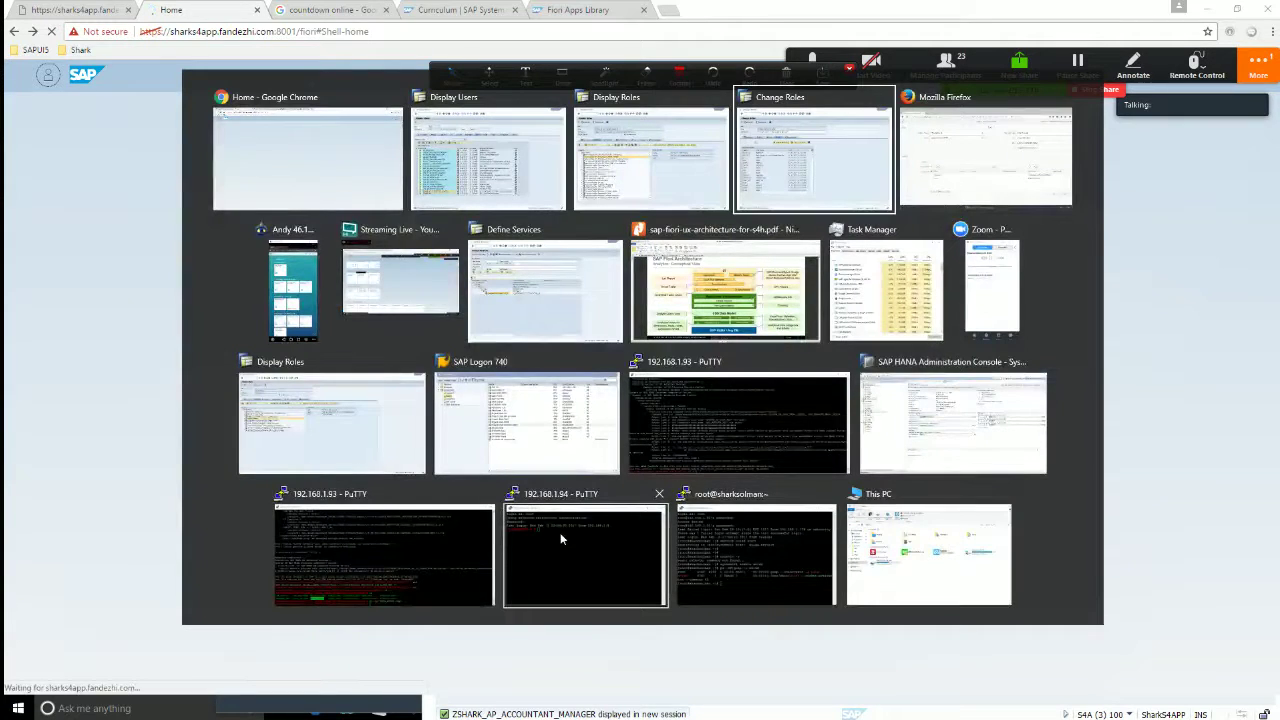
pyautogui.hotkey('alt', 'Tab')
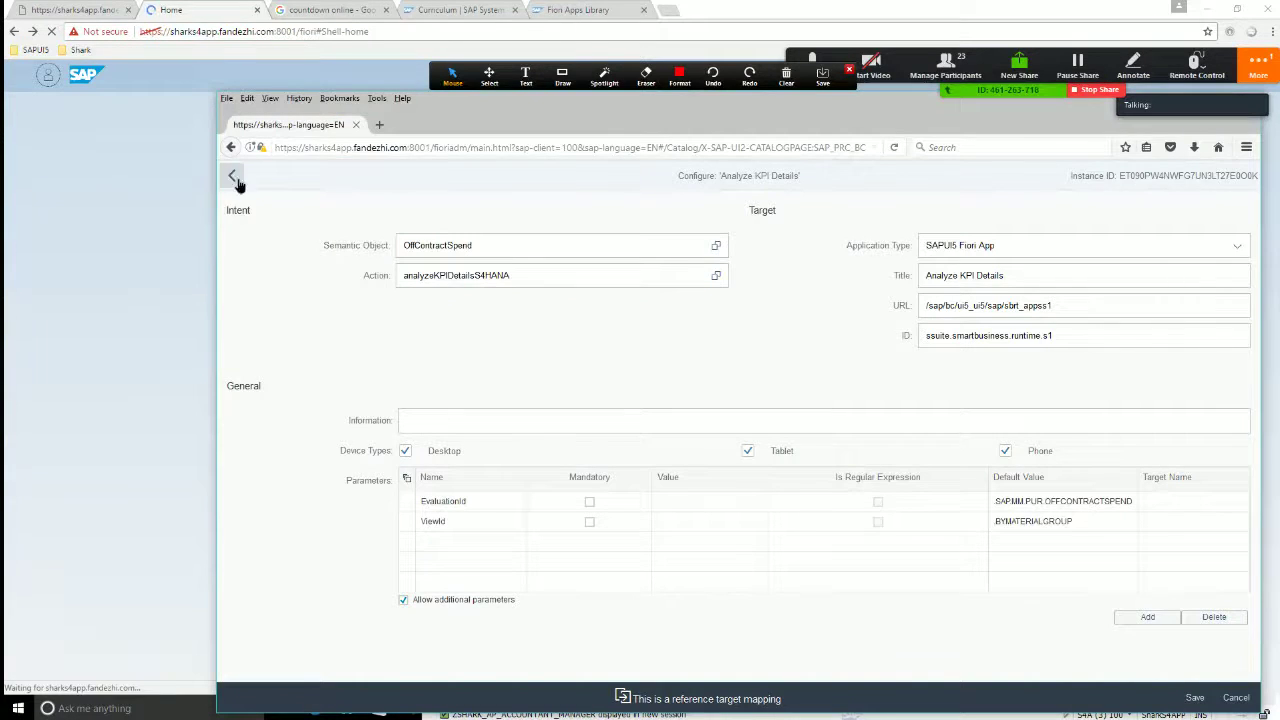
pyautogui.click(232, 175)
pyautogui.click(364, 175)
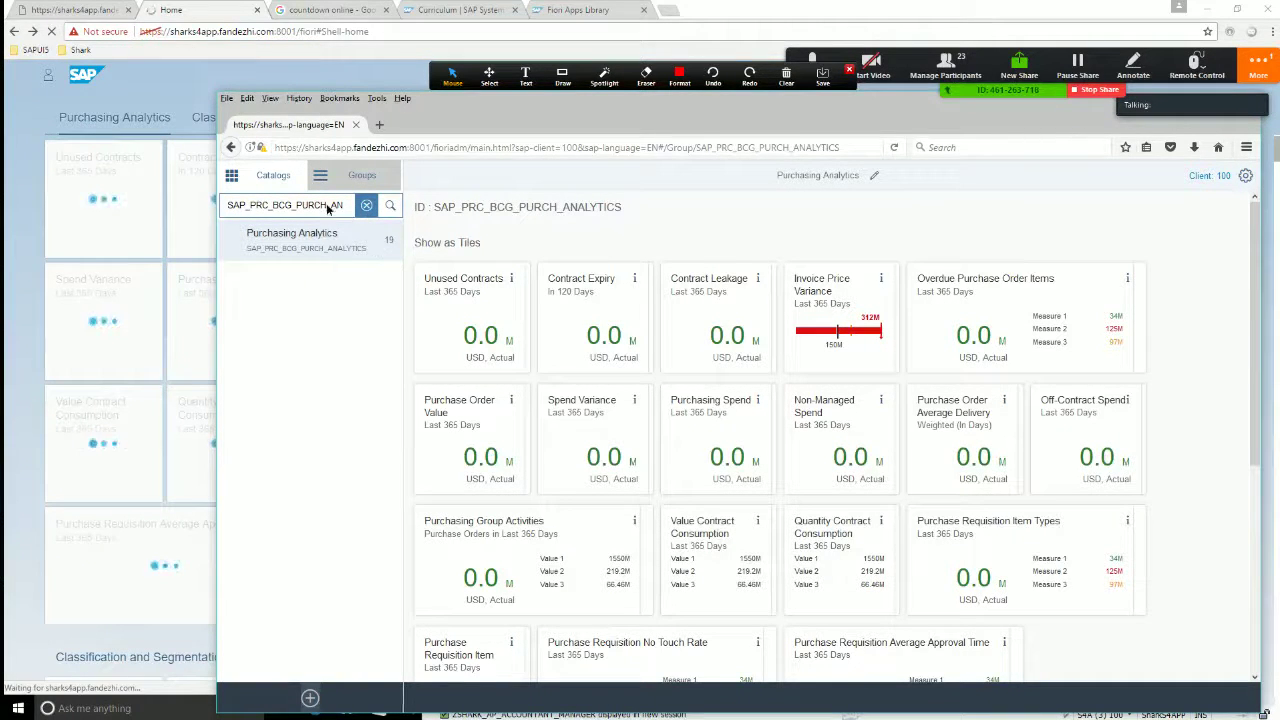
# Search the designer for SAP_SFIN_BCG_AP_CHECK and open the Checks group's three tiles
pyautogui.click(366, 205)
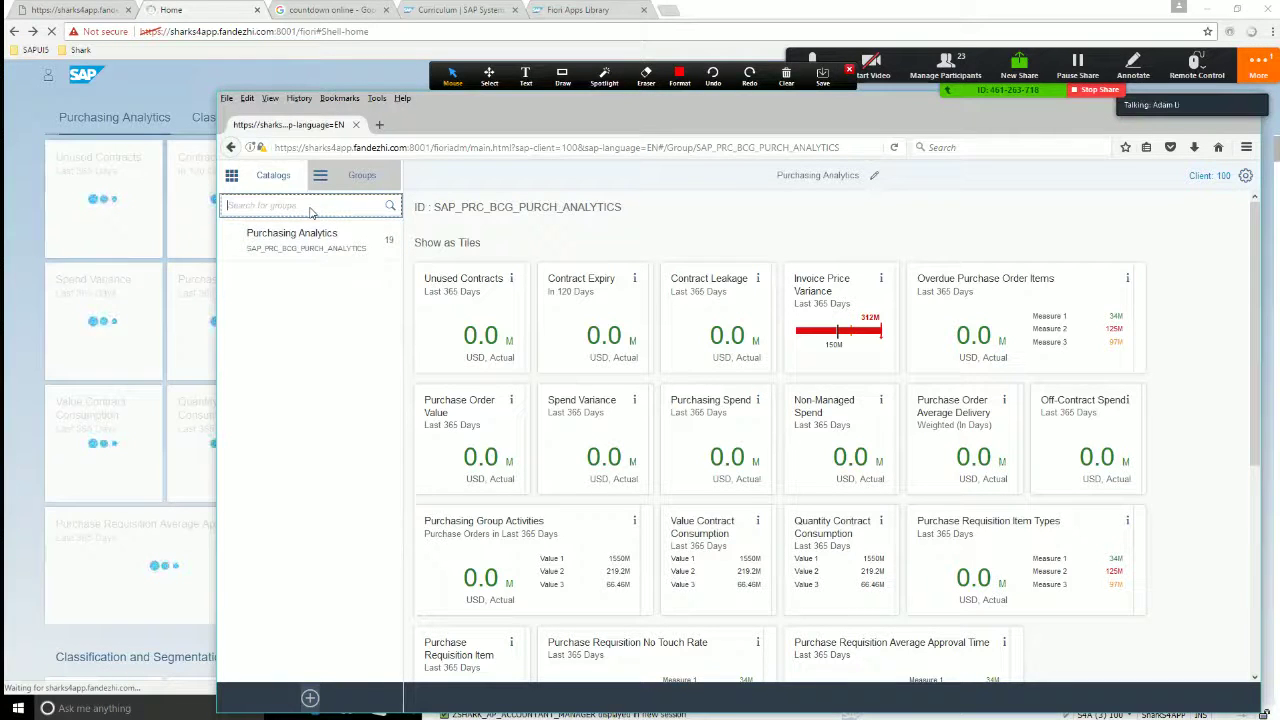
pyautogui.hotkey('ctrl', 'v')
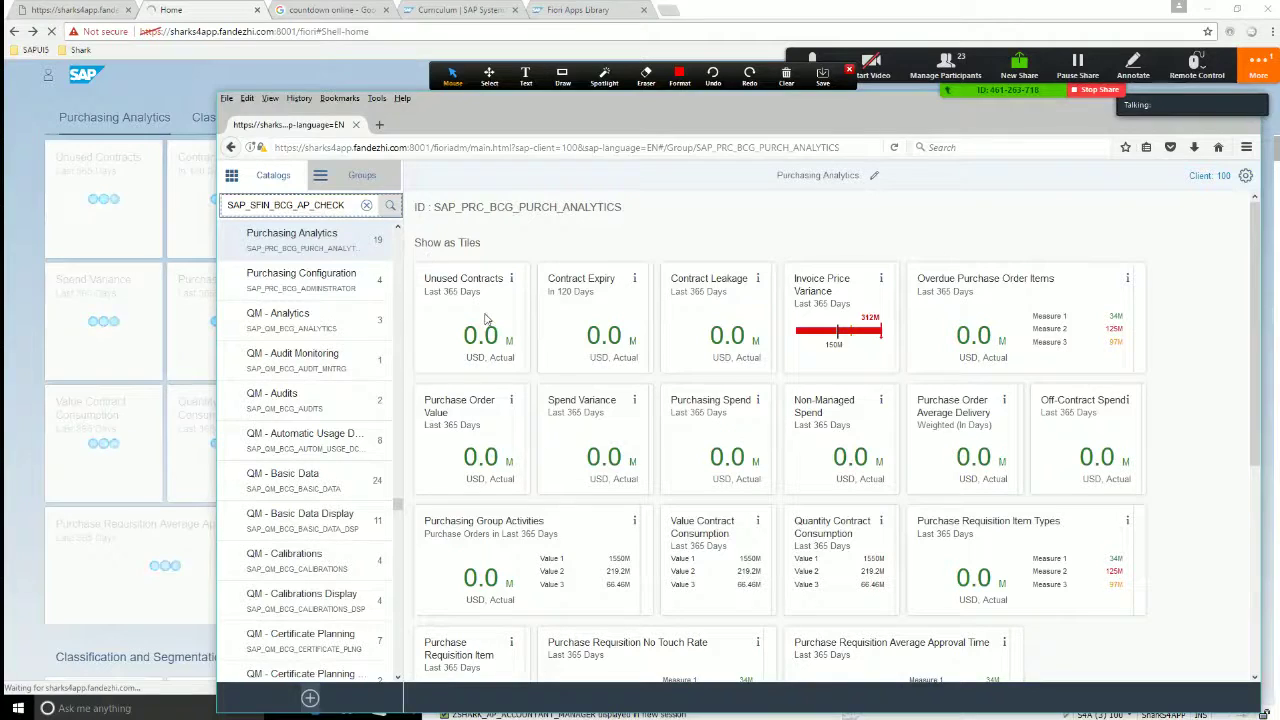
pyautogui.press('Return')
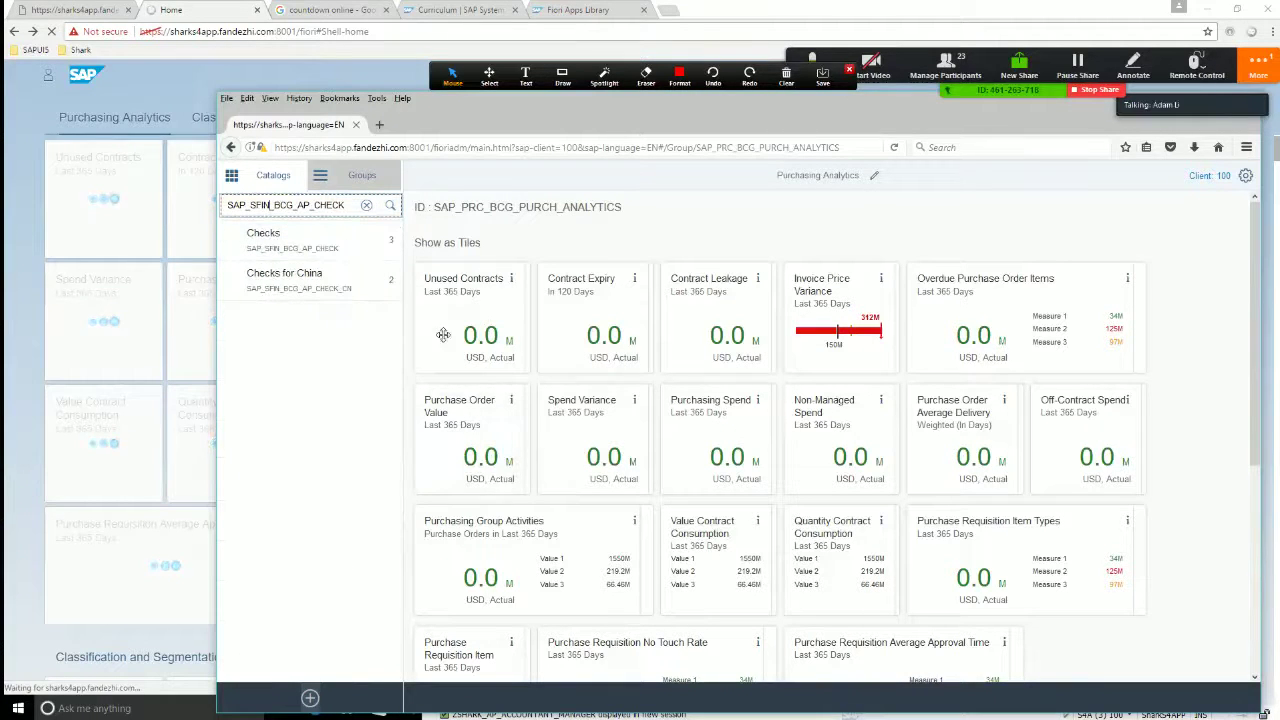
pyautogui.click(321, 245)
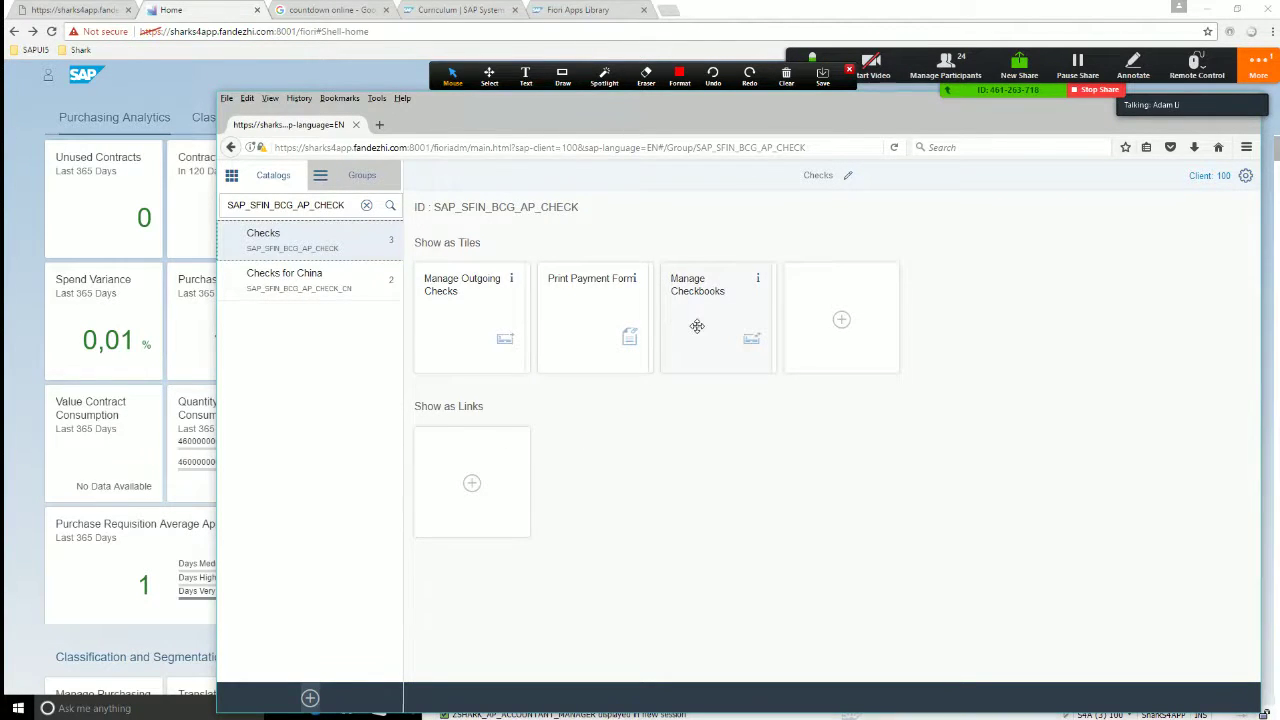
pyautogui.hotkey('alt', 'Tab')
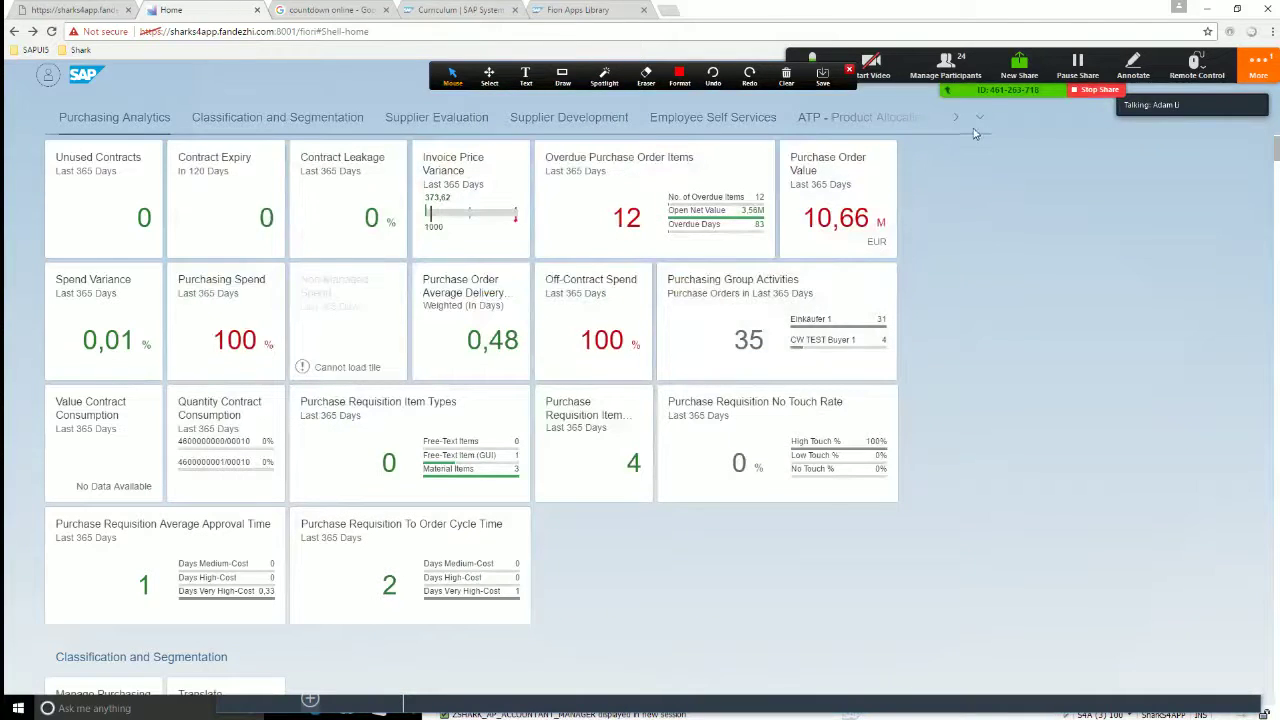
# Open the App Finder from the personal area and load its catalog list
pyautogui.click(979, 117)
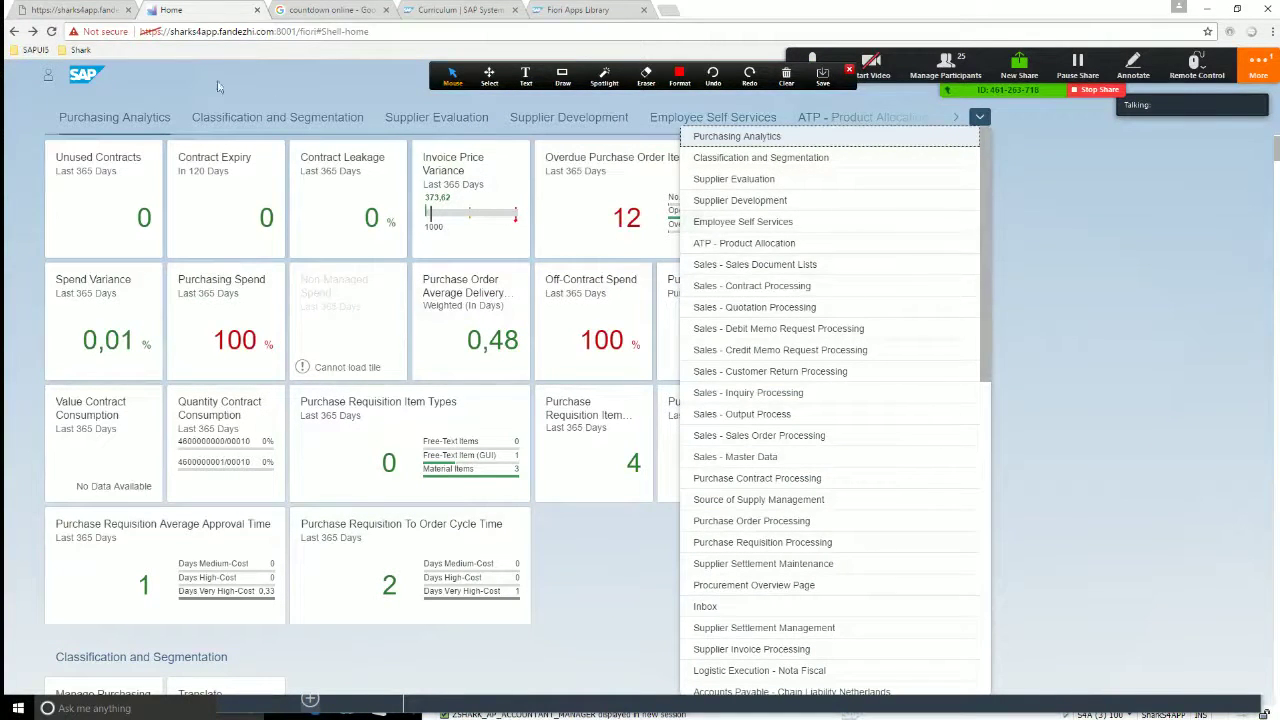
pyautogui.click(58, 90)
pyautogui.click(47, 75)
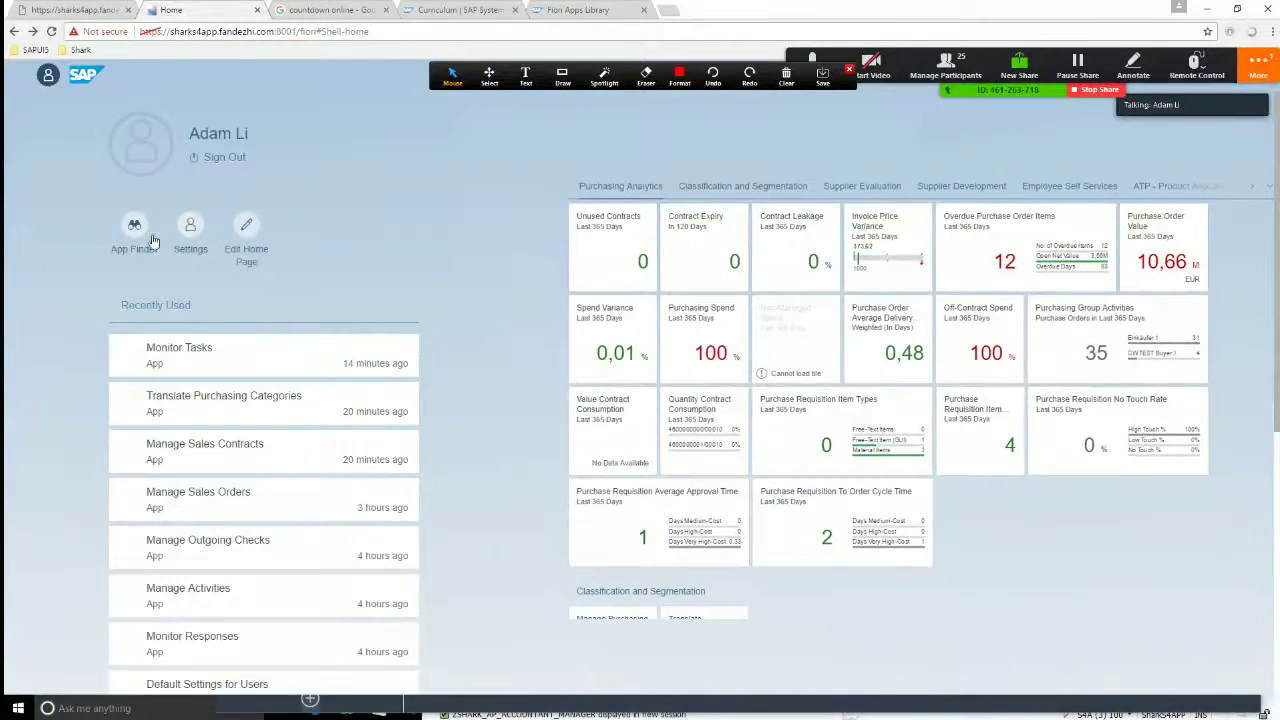
pyautogui.click(134, 230)
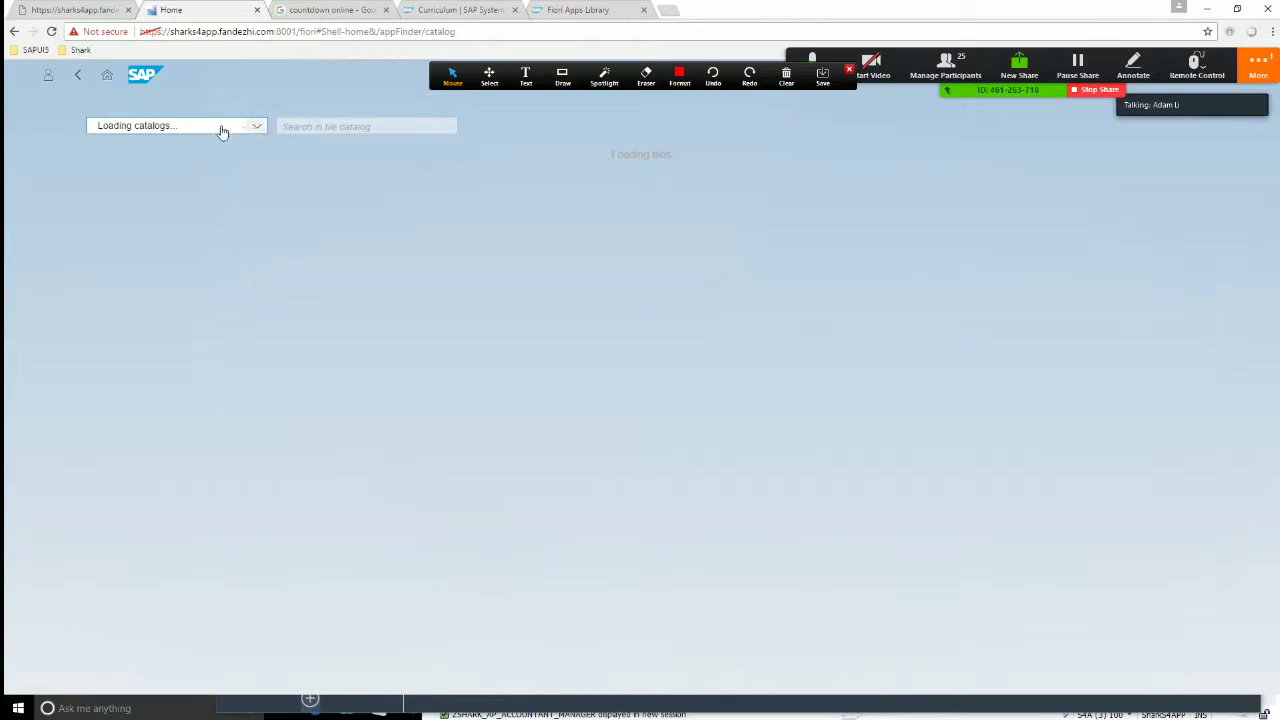
pyautogui.click(250, 130)
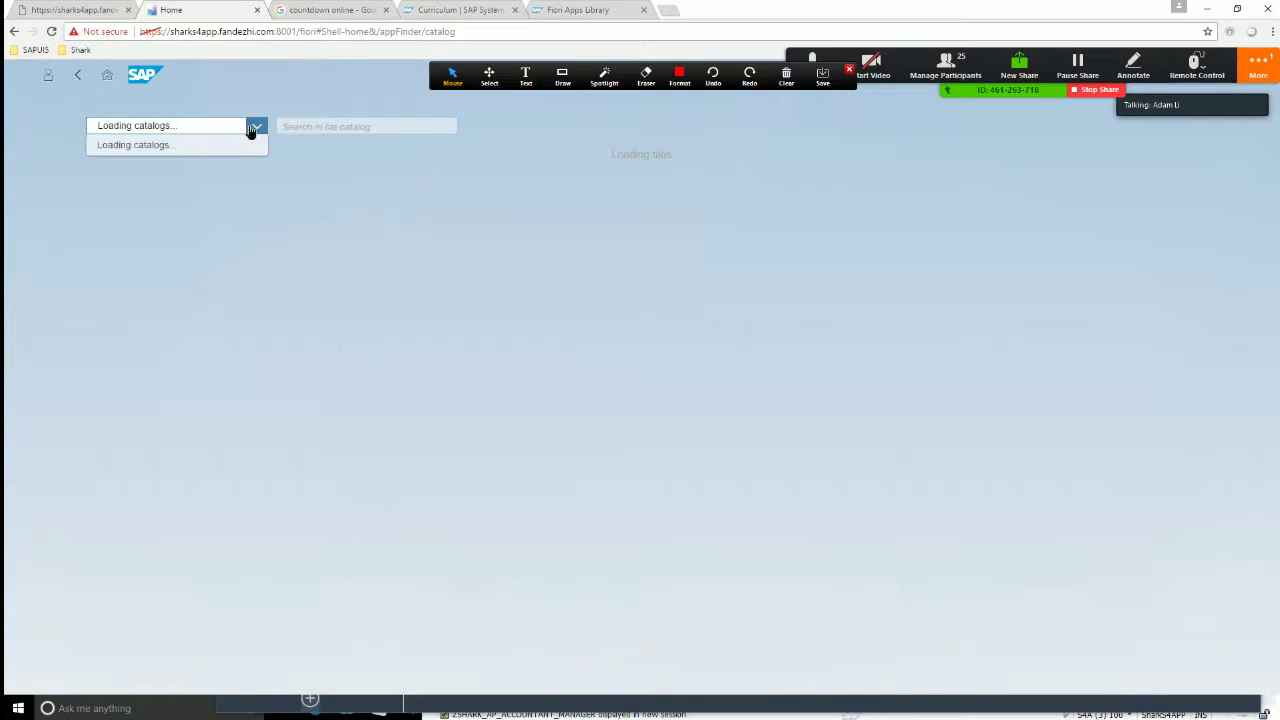
pyautogui.click(251, 131)
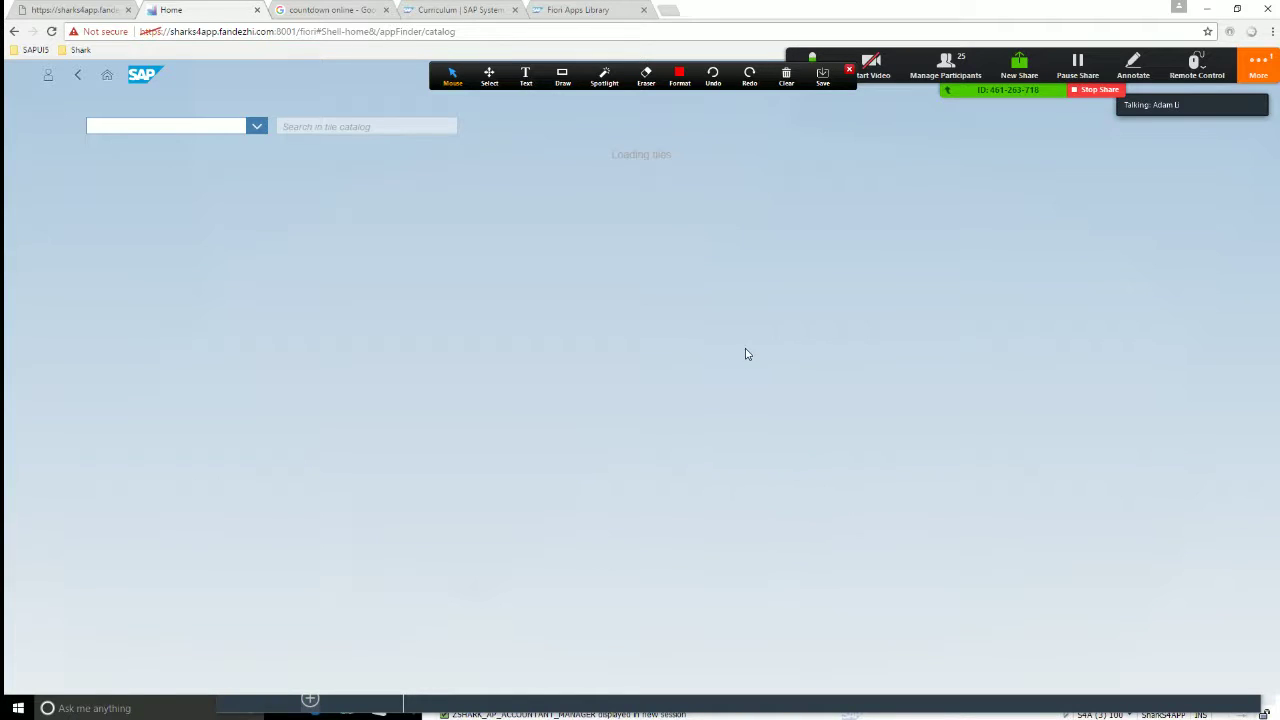
pyautogui.hotkey('alt', 'Tab')
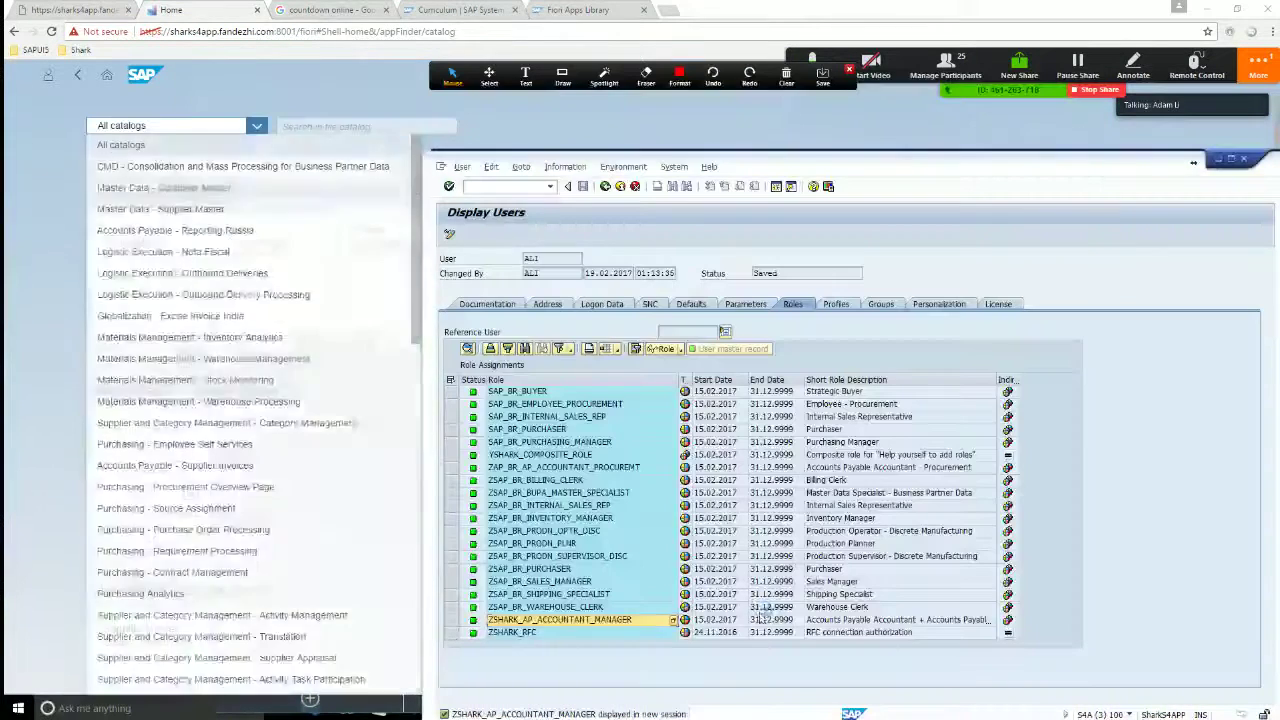
# Clear the previous search text in the App Finder's tile search
pyautogui.hotkey('alt', 'Tab')
pyautogui.click(345, 126)
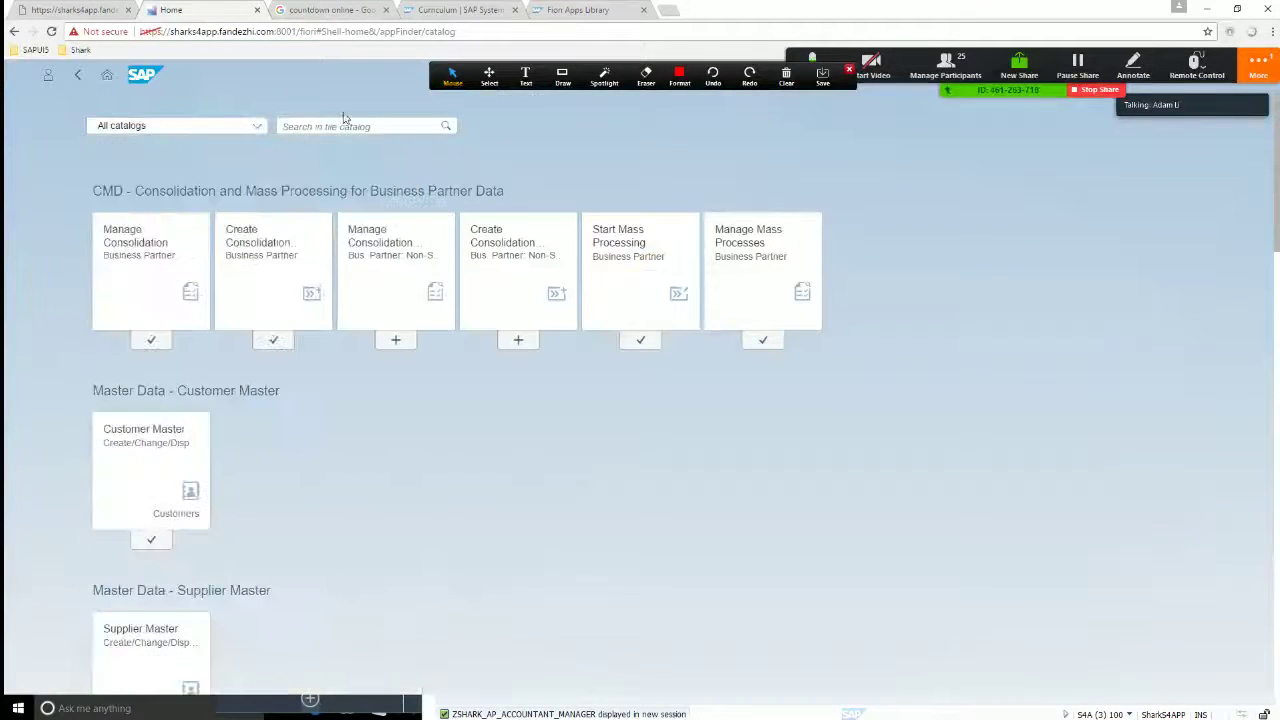
pyautogui.click(370, 126)
pyautogui.write('SAP_SFIN_BCG_AP_CHECK')
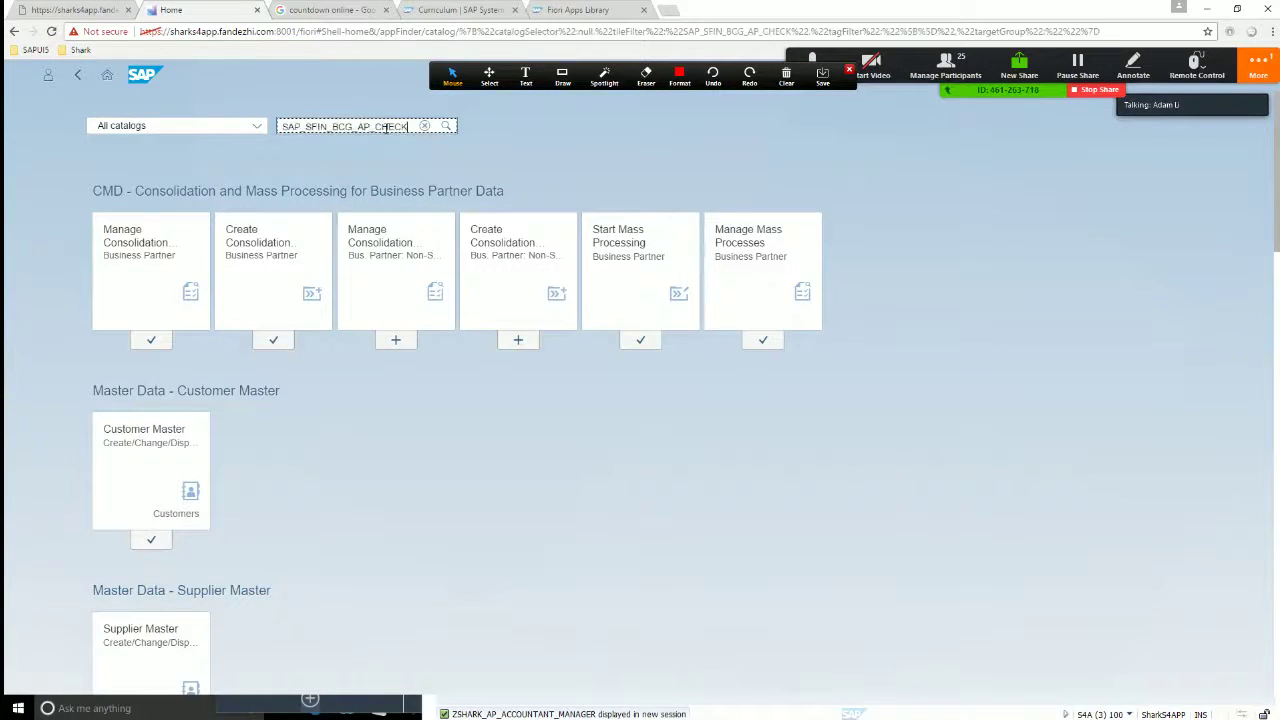
pyautogui.hotkey('ctrl', 'a')
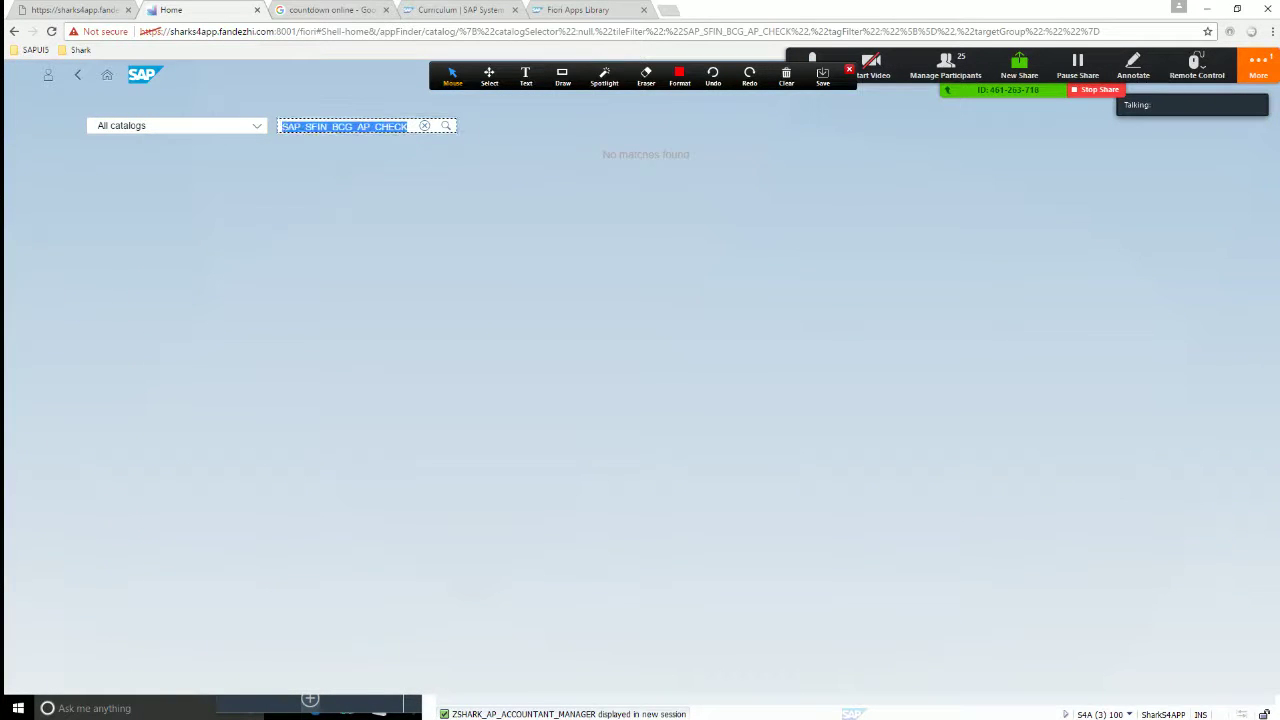
pyautogui.press('BackSpace')
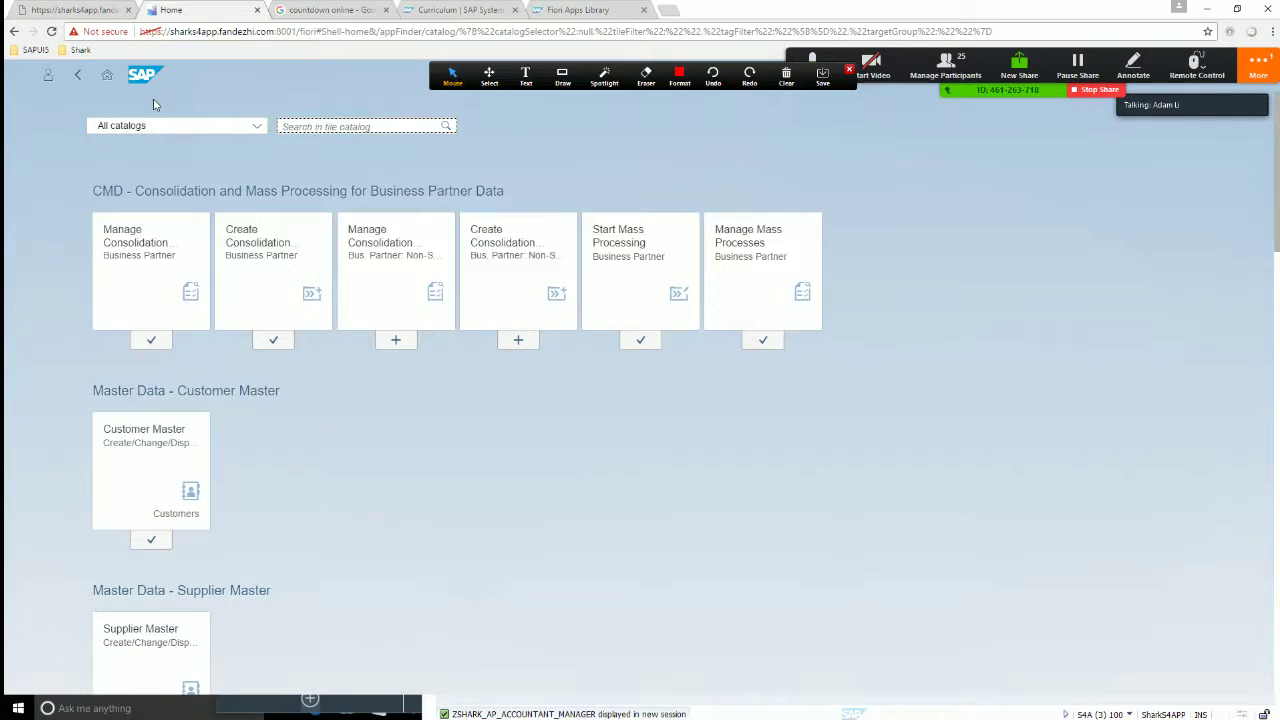
pyautogui.hotkey('alt', 'Tab')
pyautogui.press('Tab')
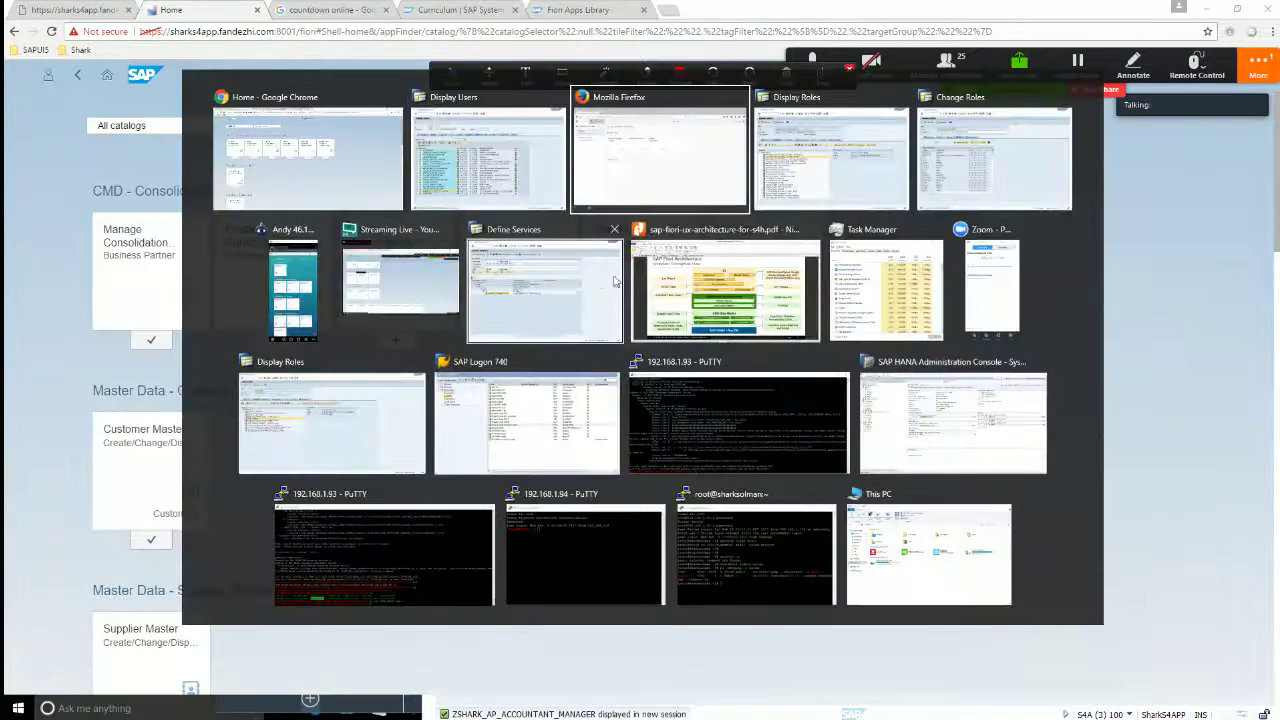
pyautogui.hotkey('alt', 'Tab')
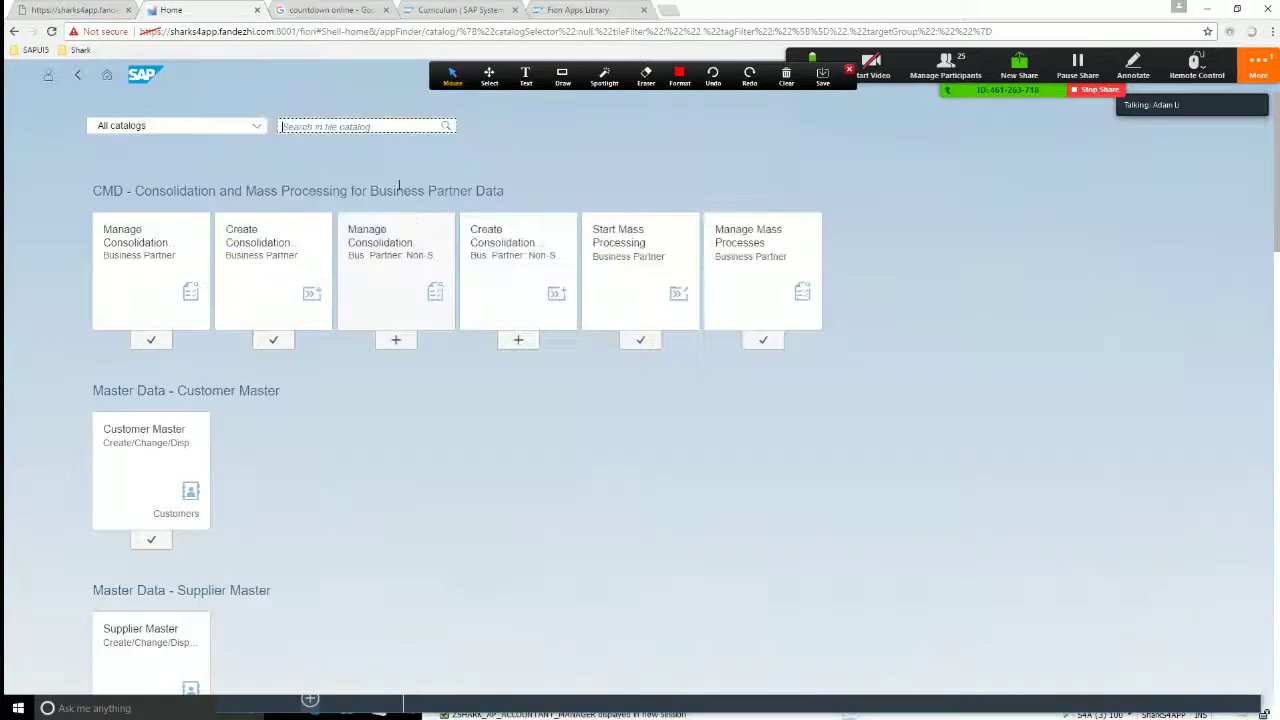
# Search the catalog for 'outgoing' and launch Manage Outgoing Checks from Accounts Payable - Checks
pyautogui.click(369, 127)
pyautogui.write('outgoing')
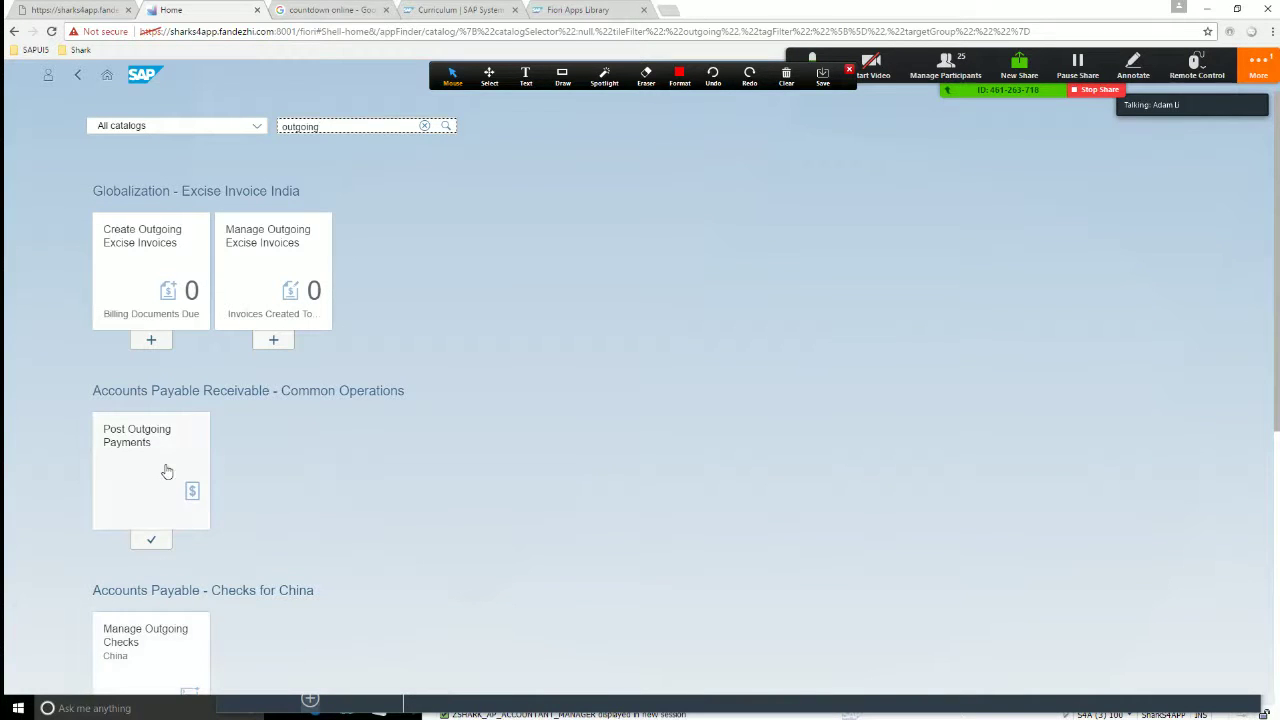
pyautogui.scroll(-3, 508, 531)
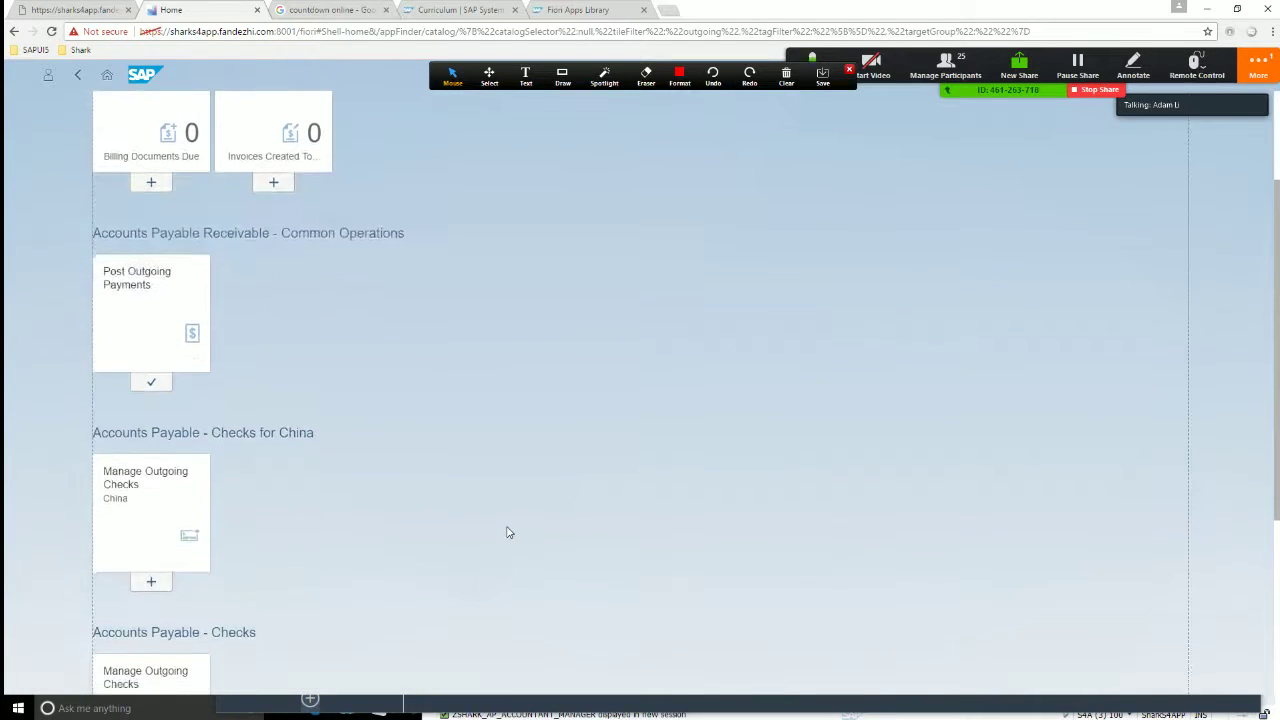
pyautogui.scroll(-1, 467, 557)
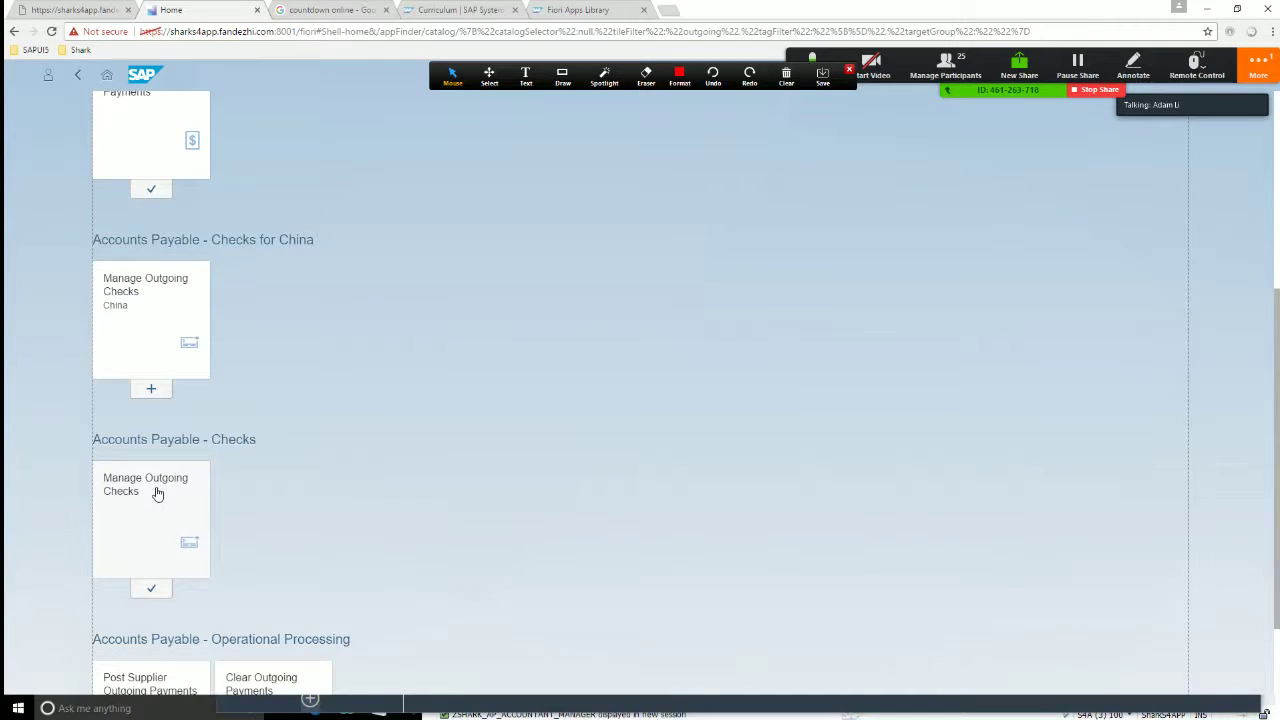
pyautogui.click(175, 490)
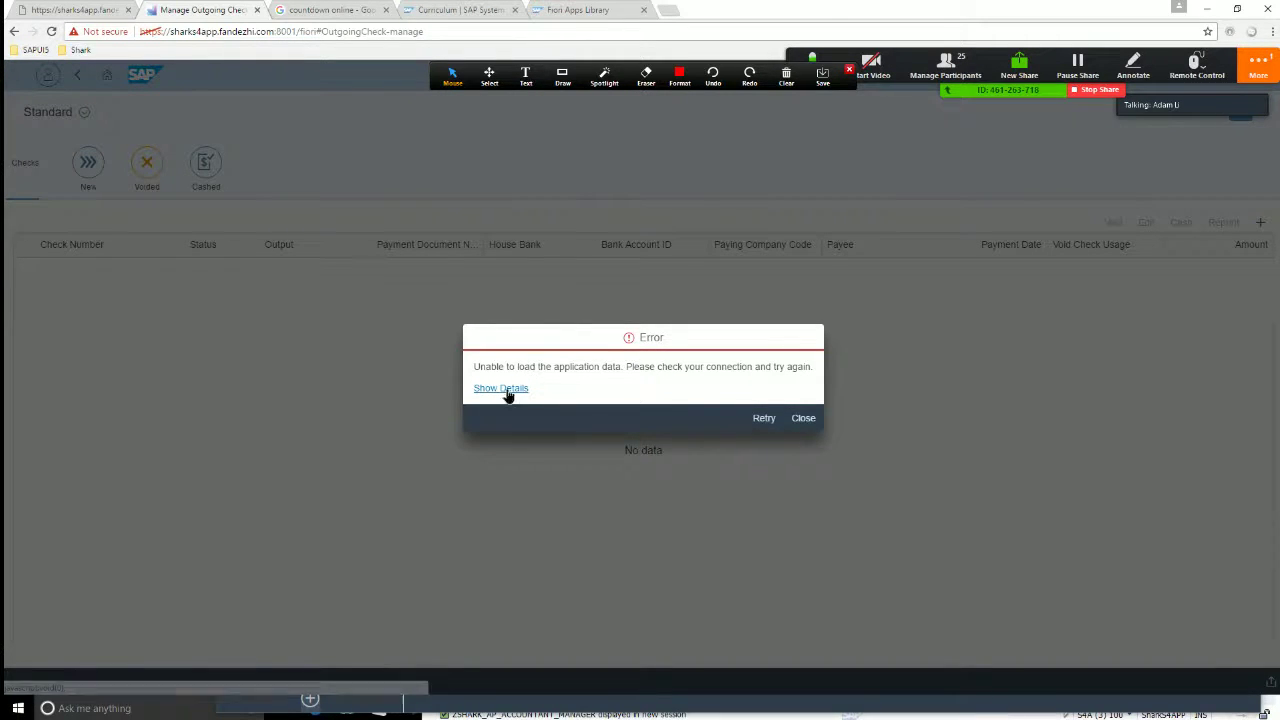
# Expand the error details and select the missing service name FAP_OUTGOING_CHECKS_SRV
pyautogui.click(506, 389)
pyautogui.scroll(-5, 667, 392)
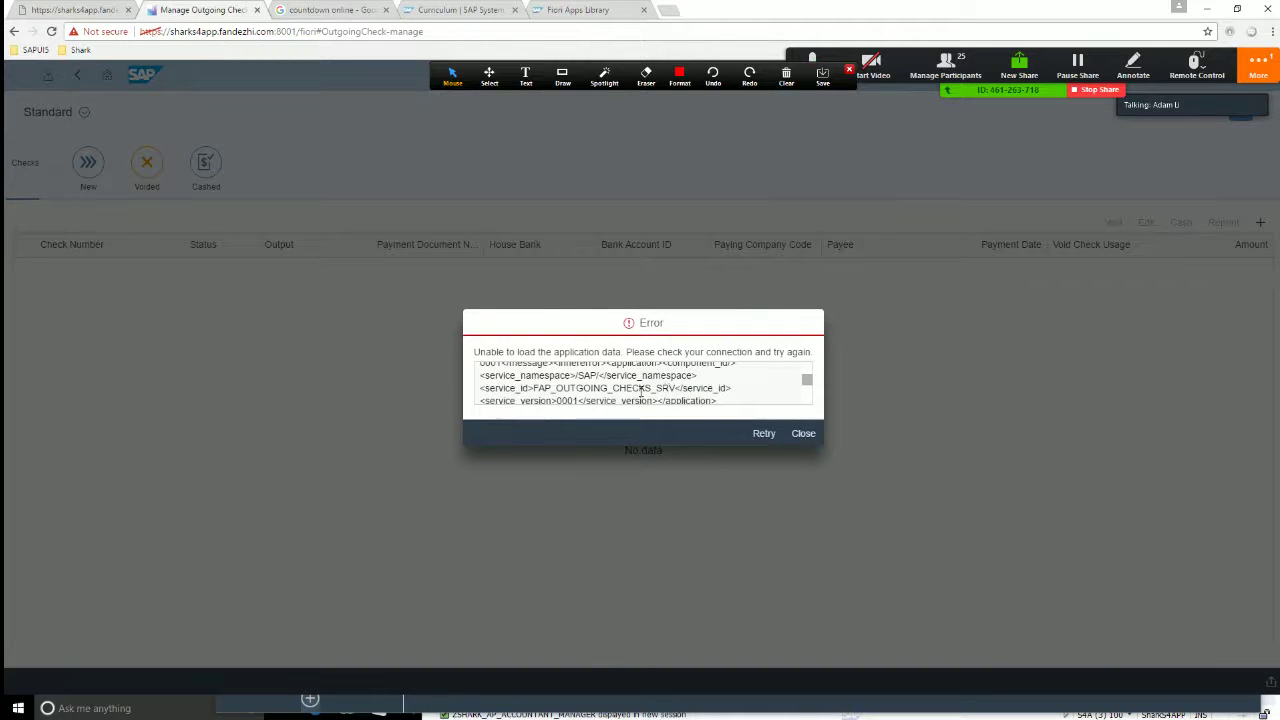
pyautogui.moveTo(600, 388); pyautogui.dragTo(668, 388)
pyautogui.scroll(2, 713, 396)
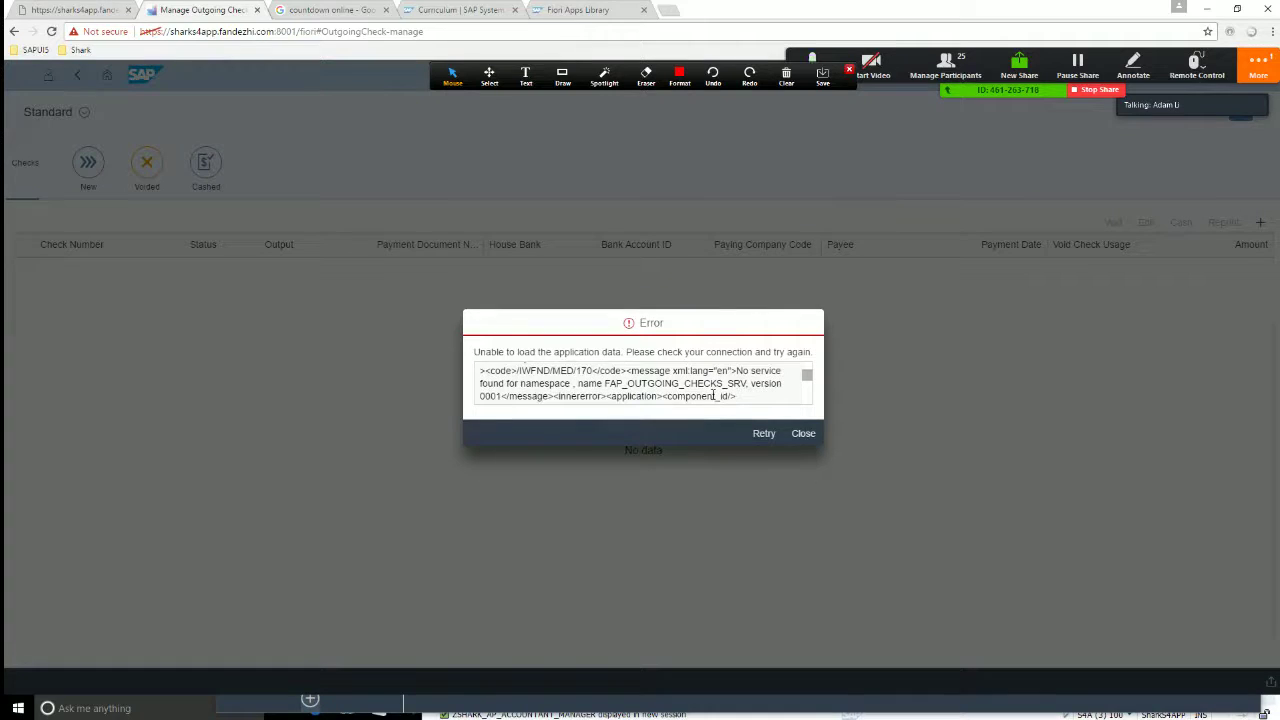
pyautogui.scroll(2, 697, 395)
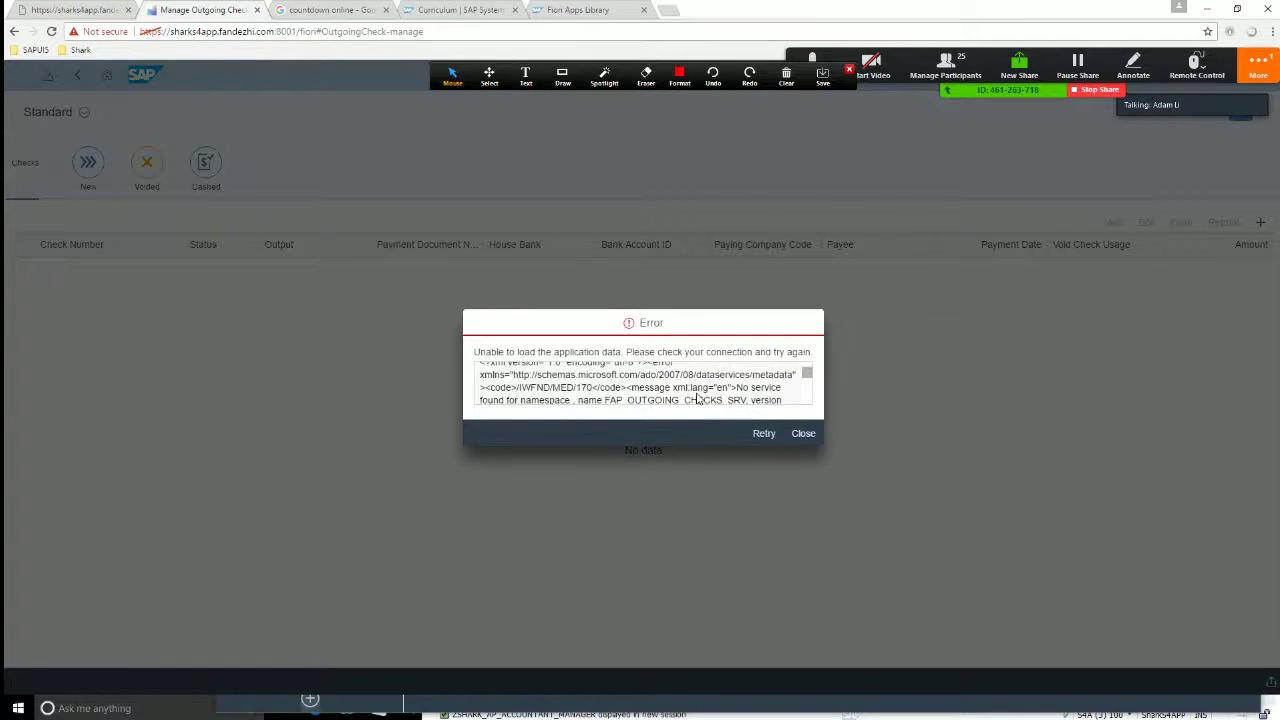
pyautogui.scroll(-3, 636, 390)
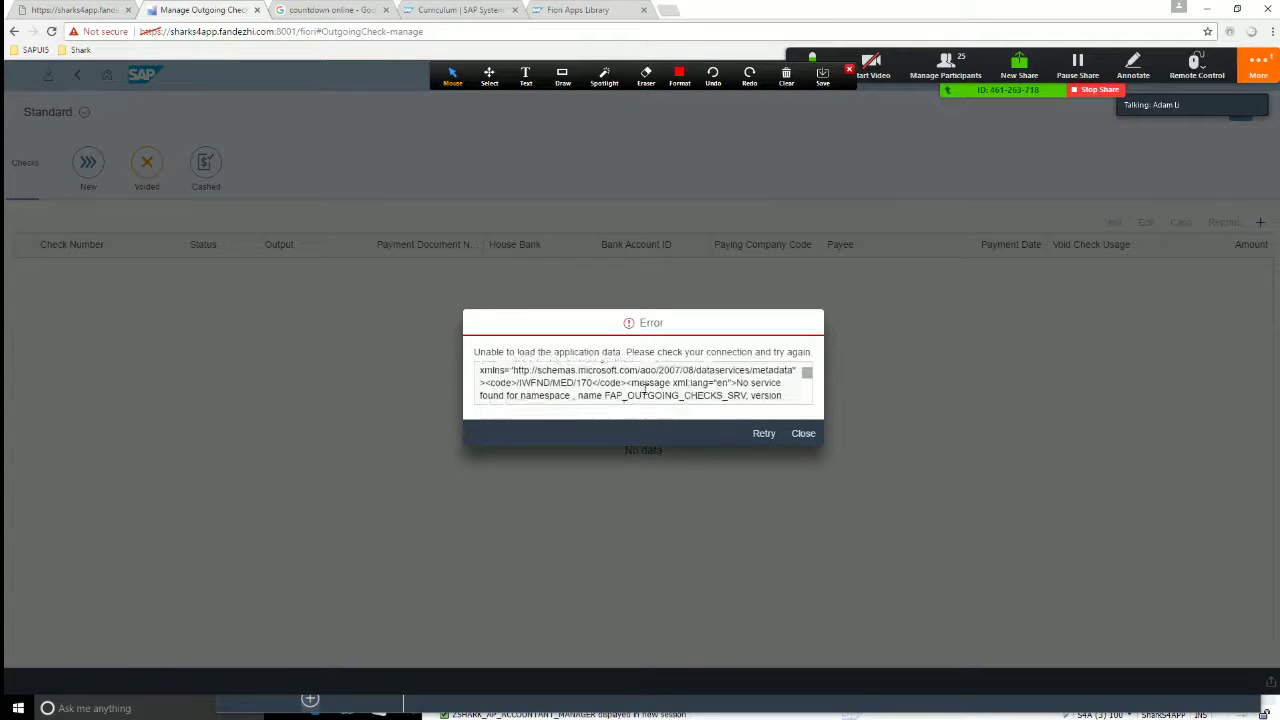
pyautogui.scroll(2, 610, 393)
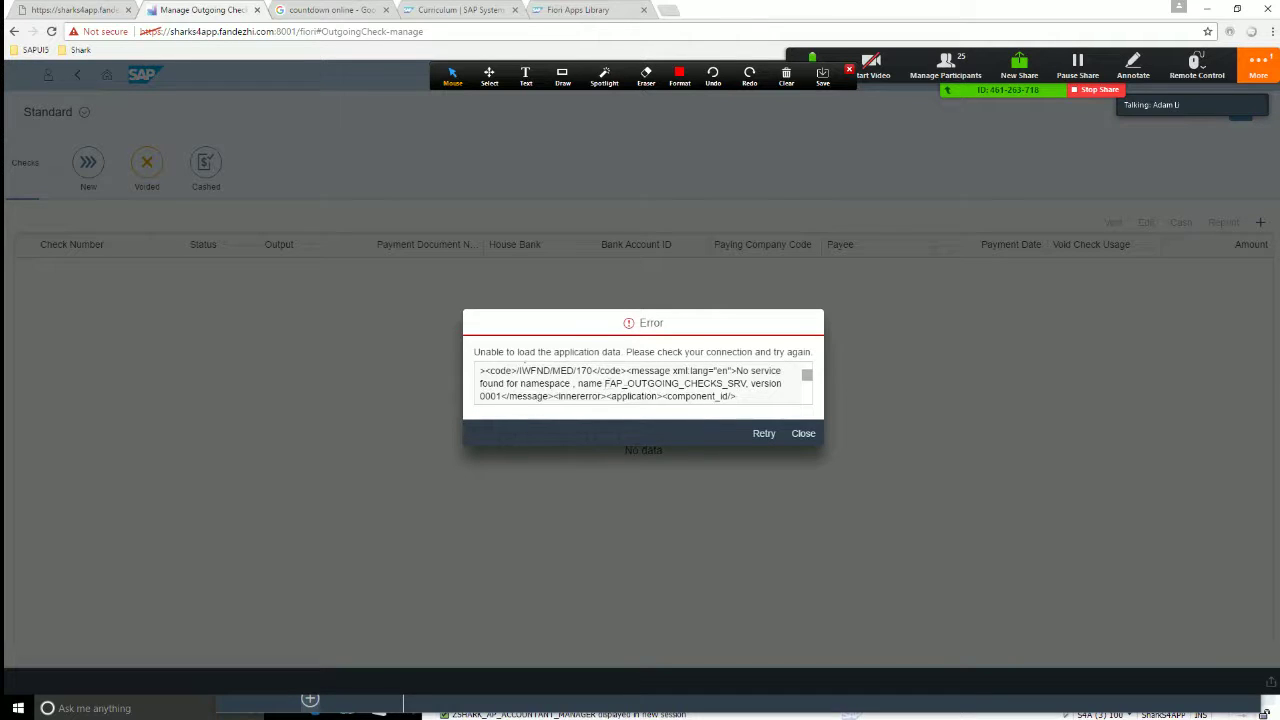
pyautogui.moveTo(604, 383); pyautogui.dragTo(747, 383)
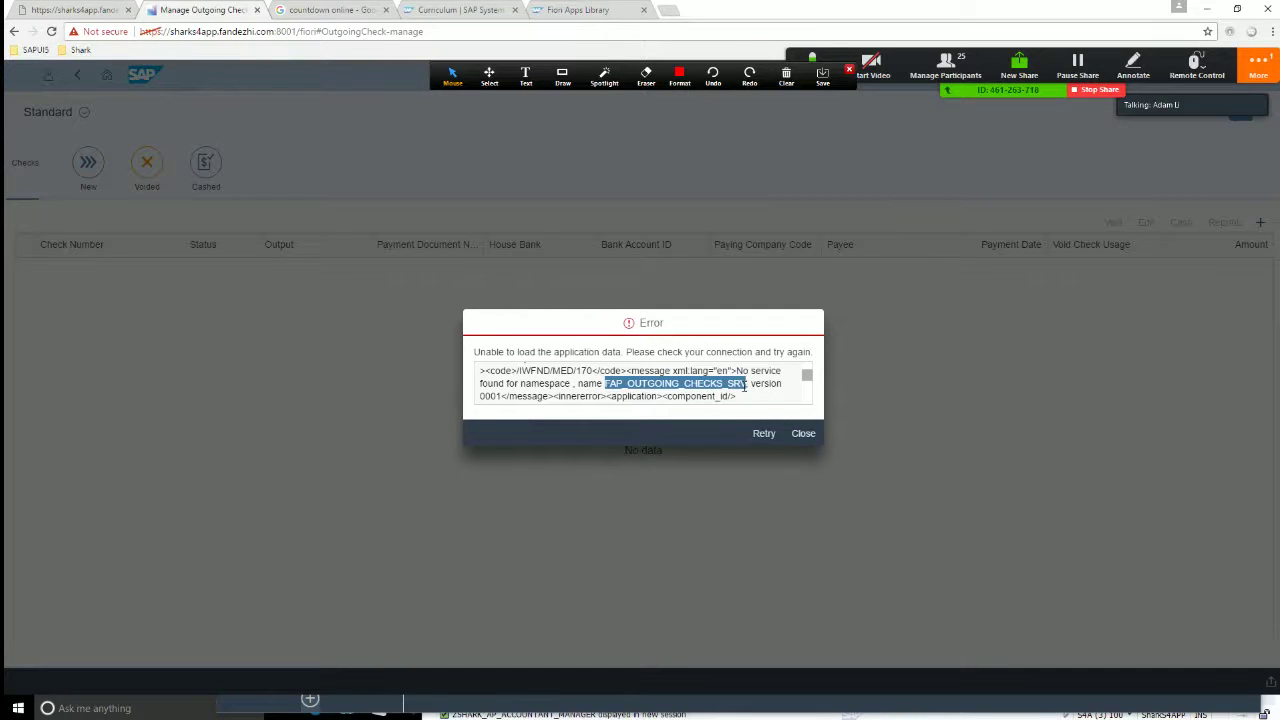
pyautogui.hotkey('alt', 'Tab')
pyautogui.hotkey('alt', 'Tab')
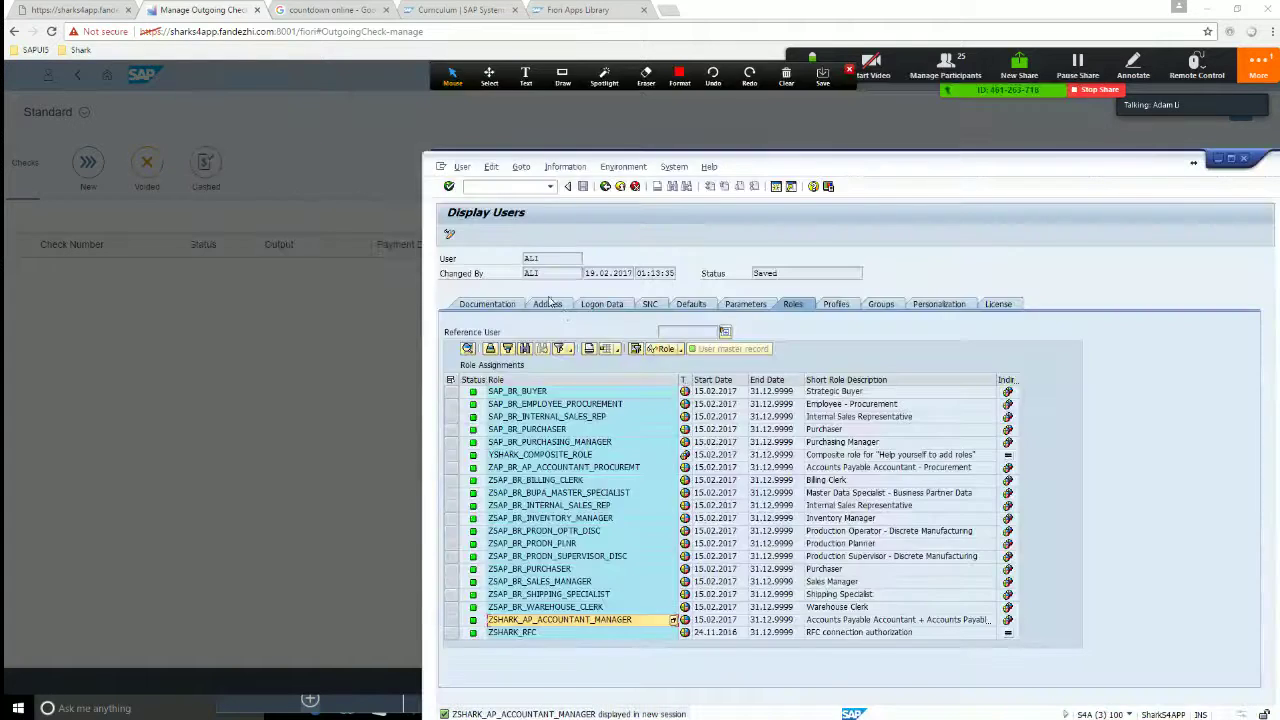
# Open the Gateway error log with /o/iwfnd/error_log
pyautogui.click(516, 187)
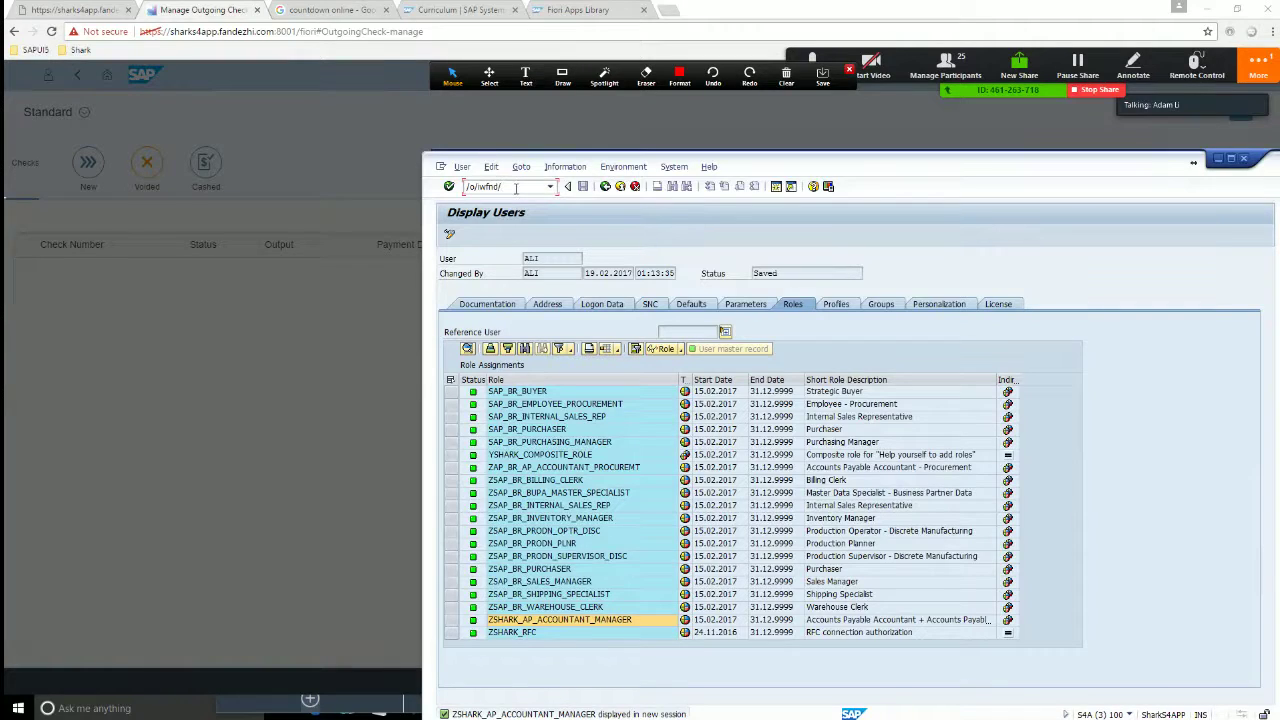
pyautogui.write('/o/iwfnd/error_log')
pyautogui.press('Return')
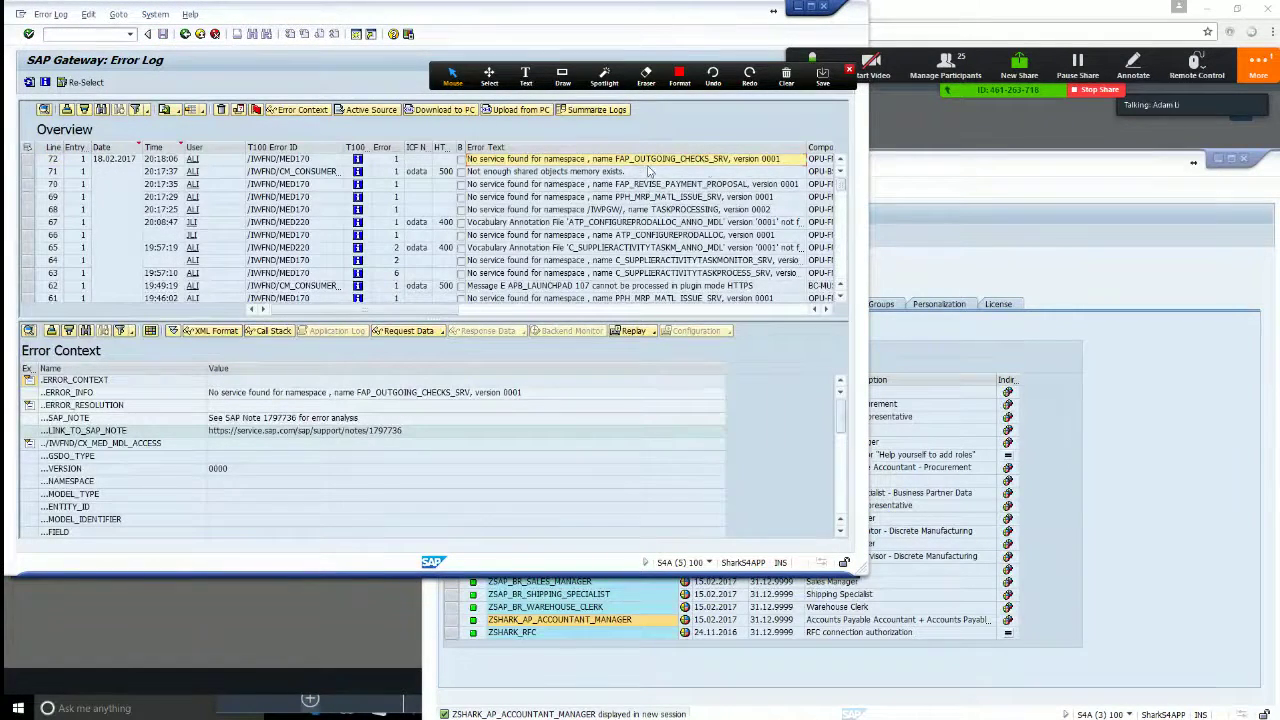
# Reselect the service name FAP_OUTGOING_CHECKS_SRV in the browser's error details
pyautogui.hotkey('alt', 'Tab')
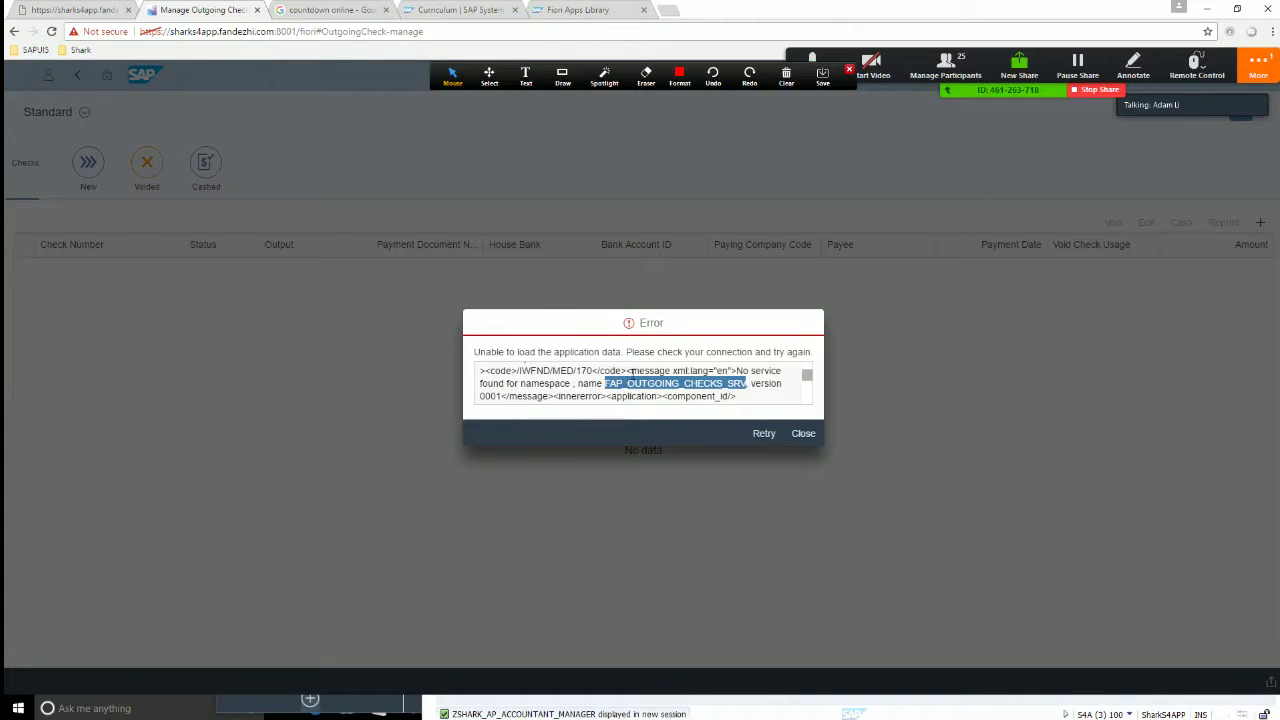
pyautogui.click(633, 372)
pyautogui.scroll(2, 638, 380)
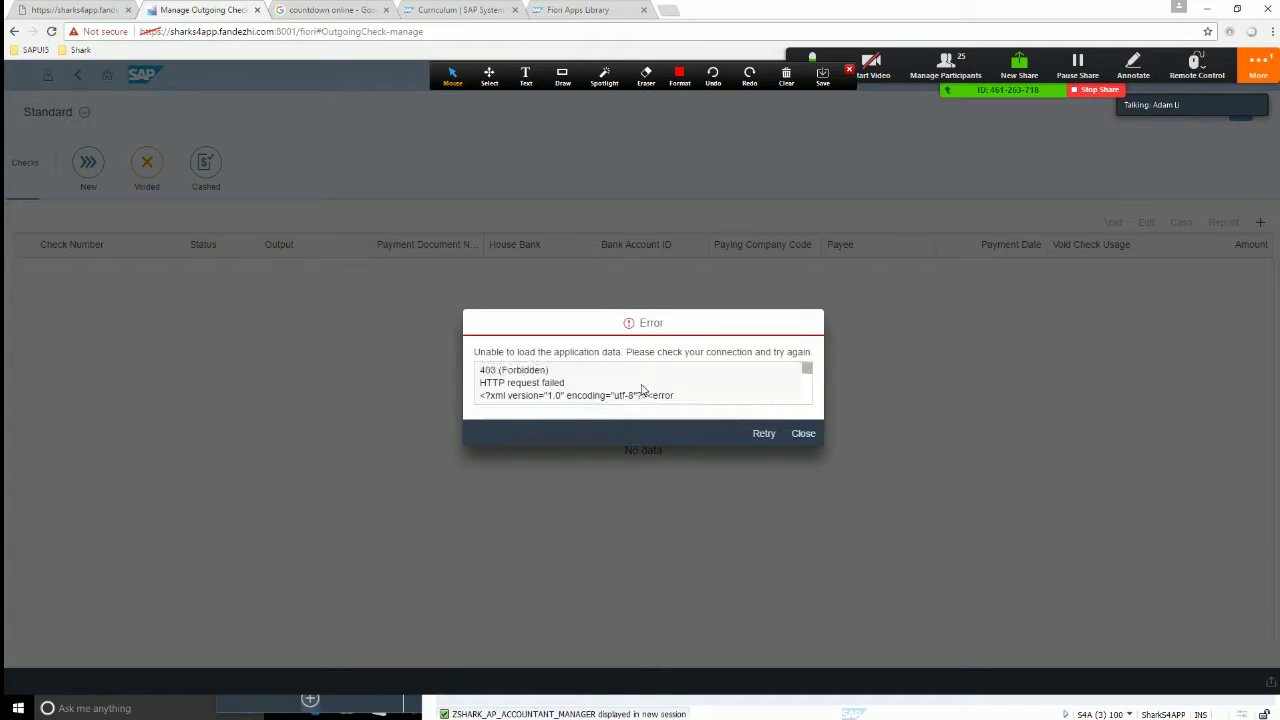
pyautogui.scroll(-2, 640, 383)
pyautogui.scroll(-1, 641, 385)
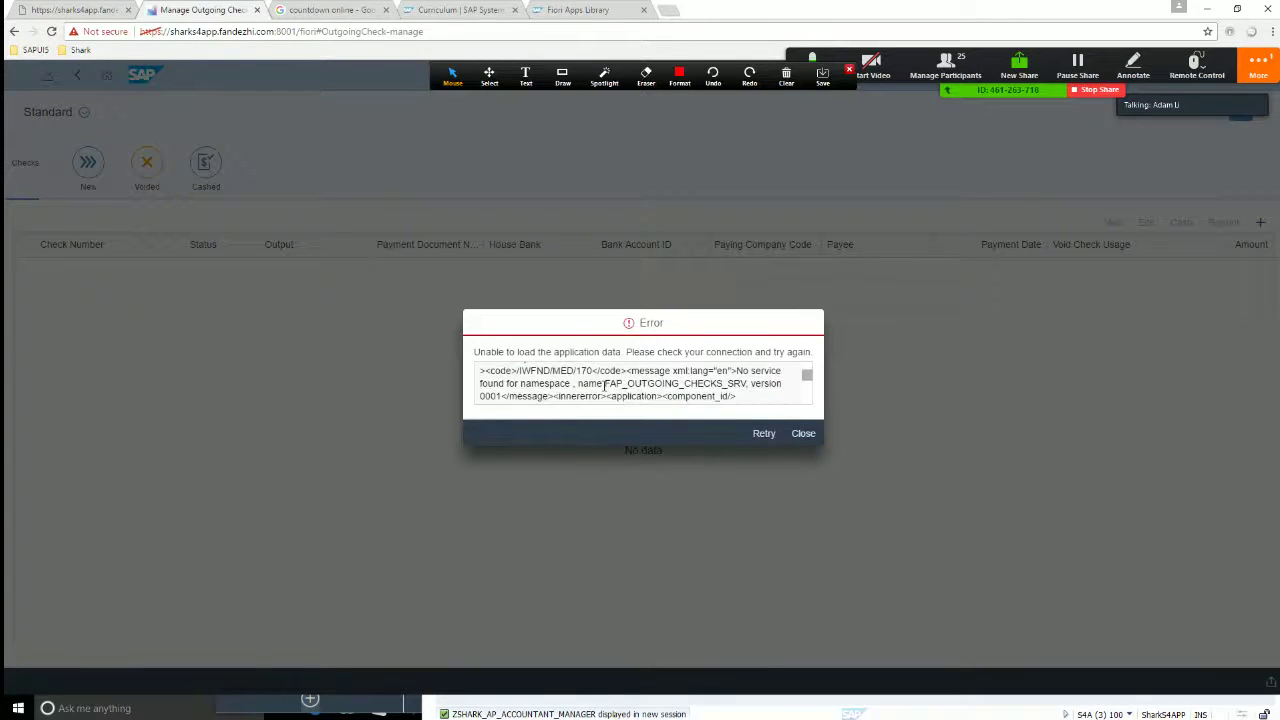
pyautogui.moveTo(604, 387); pyautogui.dragTo(747, 385)
pyautogui.hotkey('ctrl', 'c')
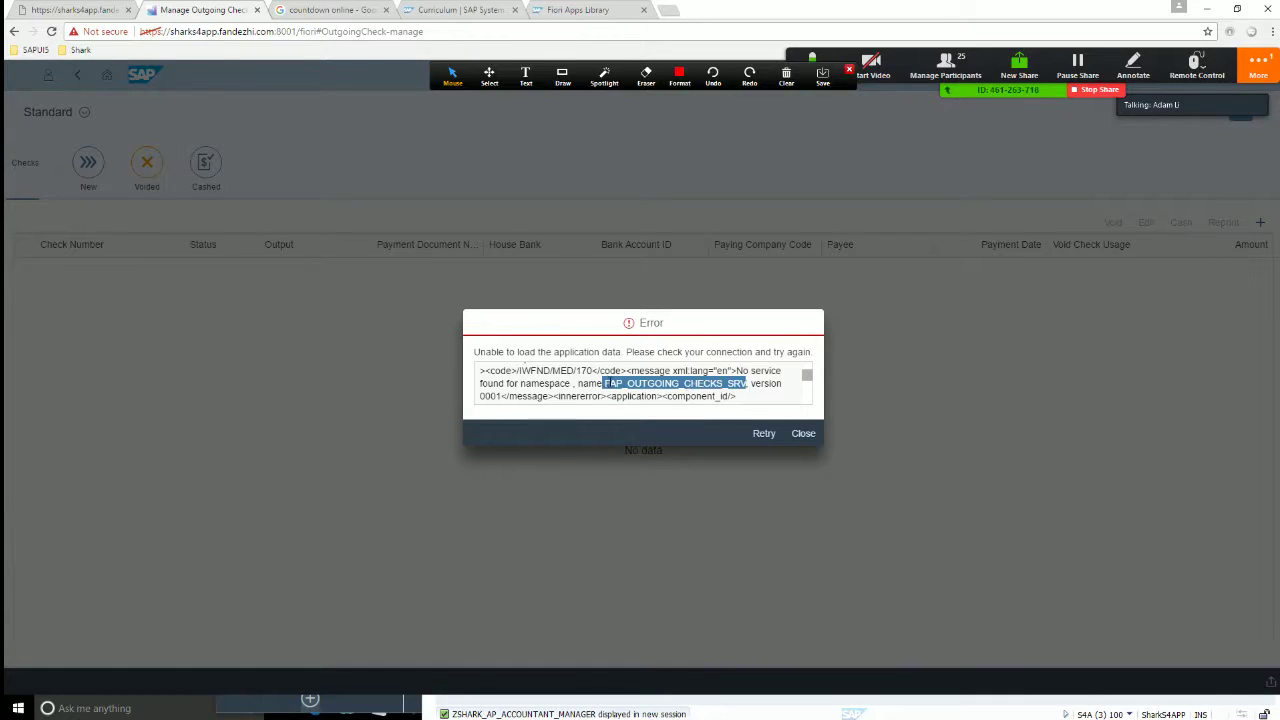
pyautogui.click(609, 384)
pyautogui.moveTo(605, 384); pyautogui.dragTo(744, 384)
pyautogui.click(605, 384)
pyautogui.moveTo(605, 384); pyautogui.dragTo(736, 384)
# Open /n/iwfnd/maint_service, closing the Display Roles session to get past the session limit
pyautogui.hotkey('alt', 'Tab')
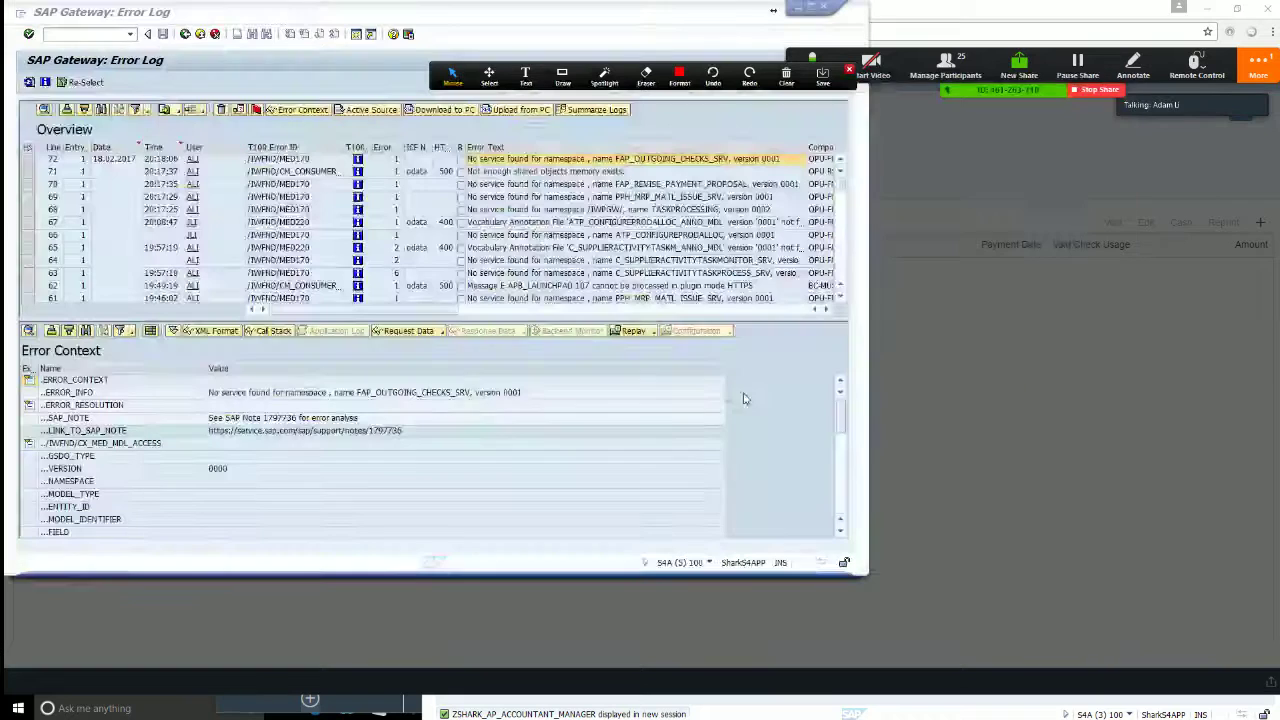
pyautogui.click(450, 75)
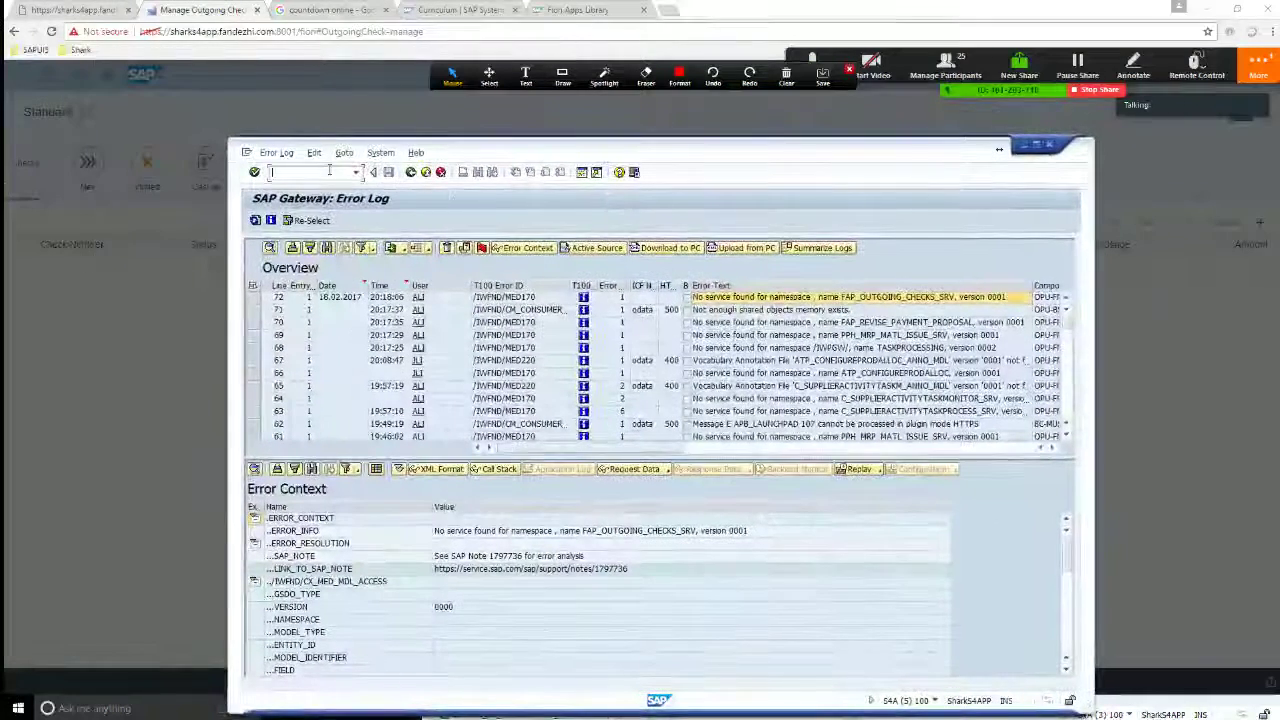
pyautogui.write('n')
pyautogui.write('/mai')
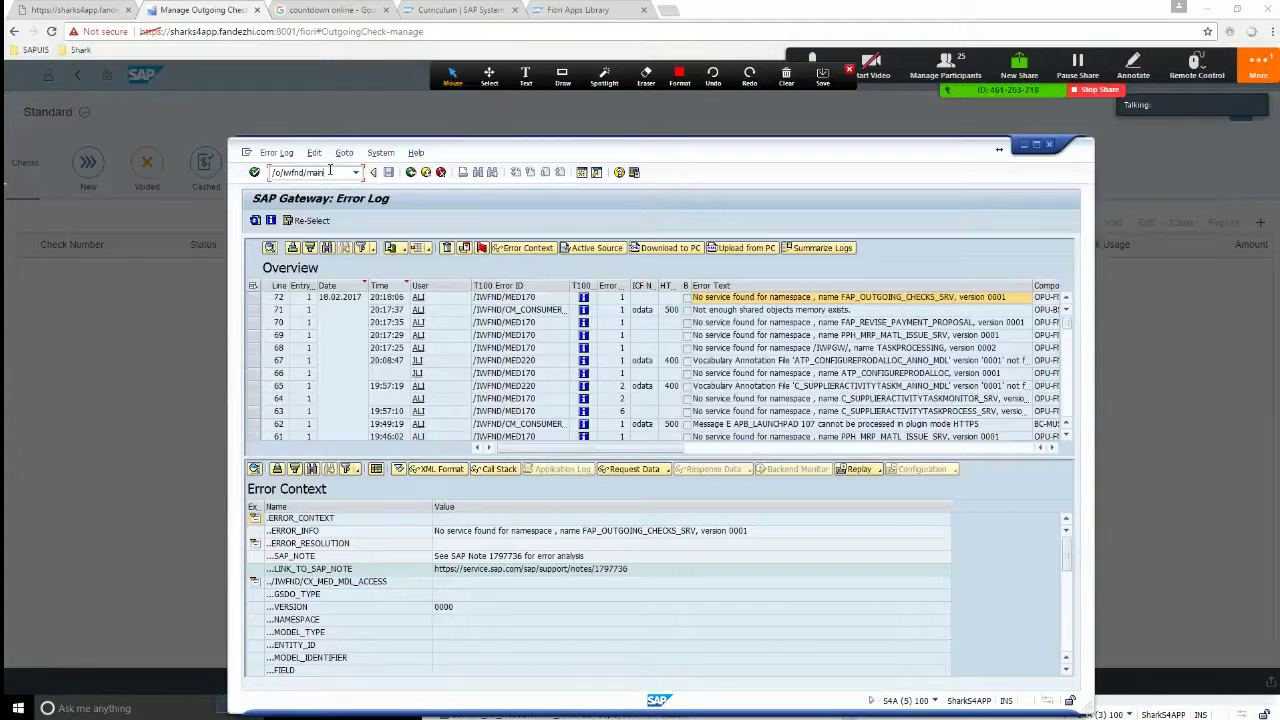
pyautogui.write('wfnd/maint_service')
pyautogui.press('Return')
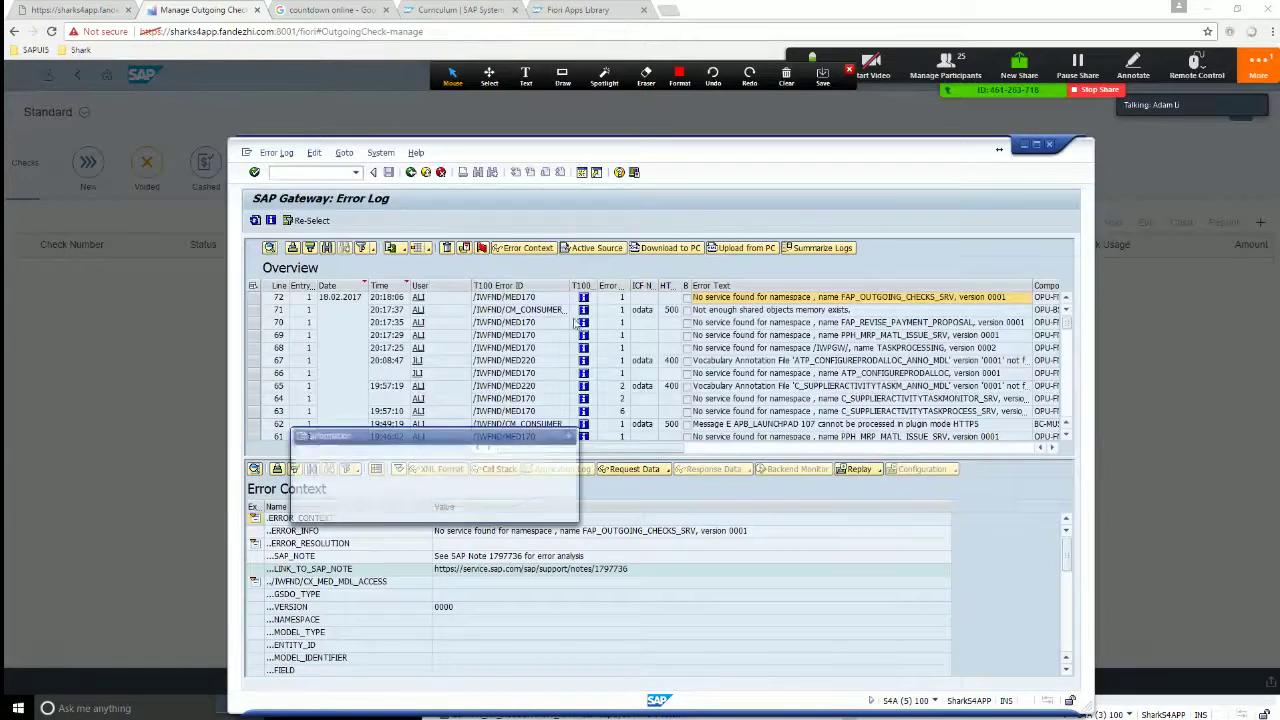
pyautogui.click(556, 510)
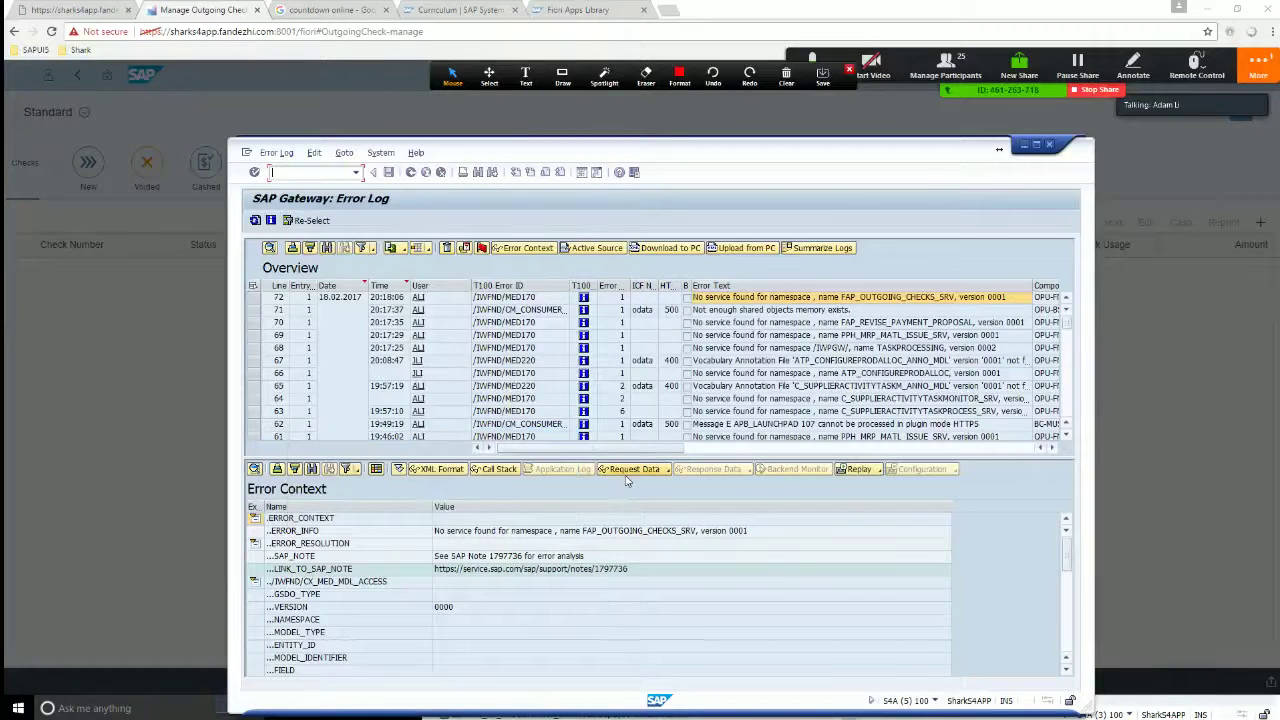
pyautogui.hotkey('alt', 'Tab')
pyautogui.hotkey('alt', 'Tab')
pyautogui.hotkey('alt', 'Tab')
pyautogui.hotkey('alt', 'Tab')
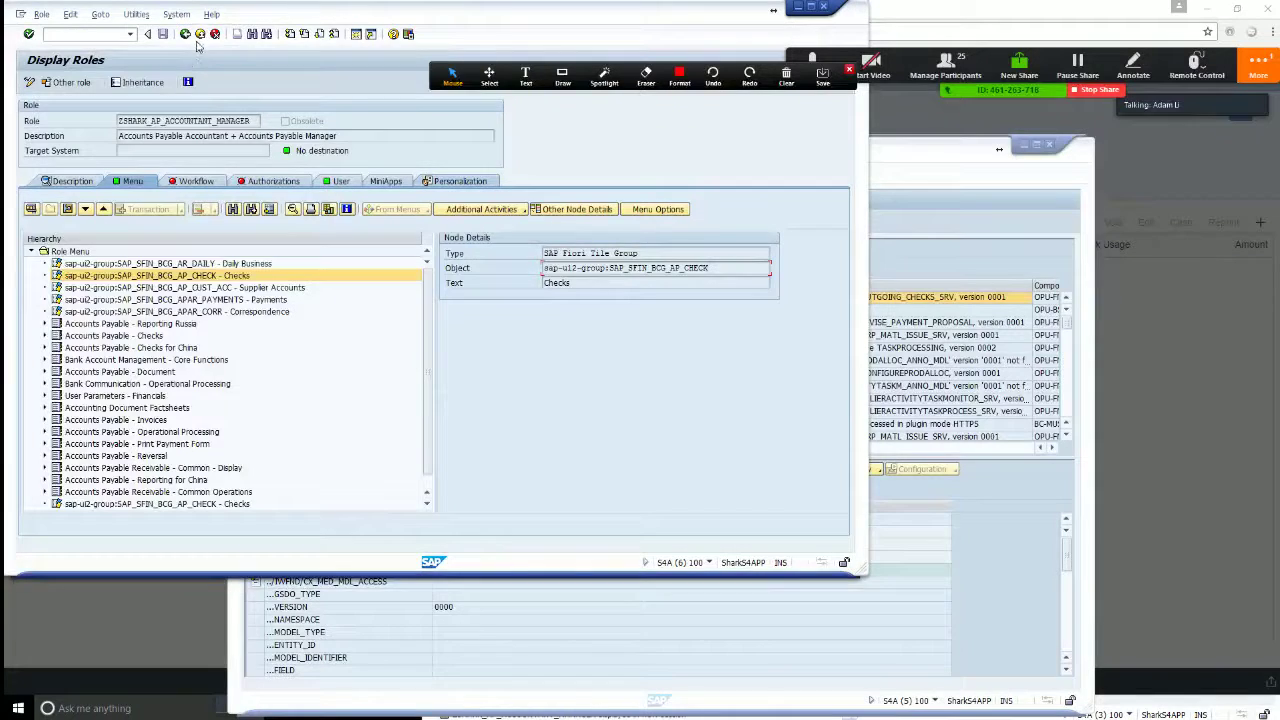
pyautogui.click(200, 34)
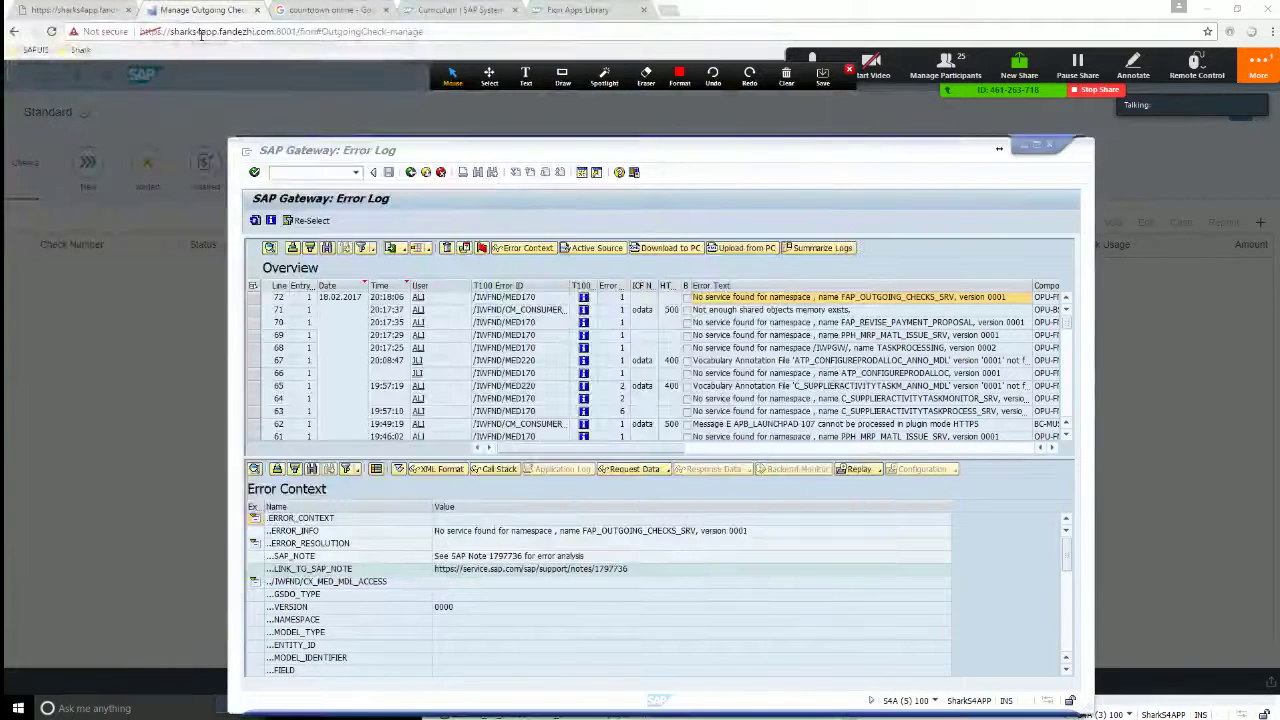
pyautogui.click(356, 172)
pyautogui.click(330, 195)
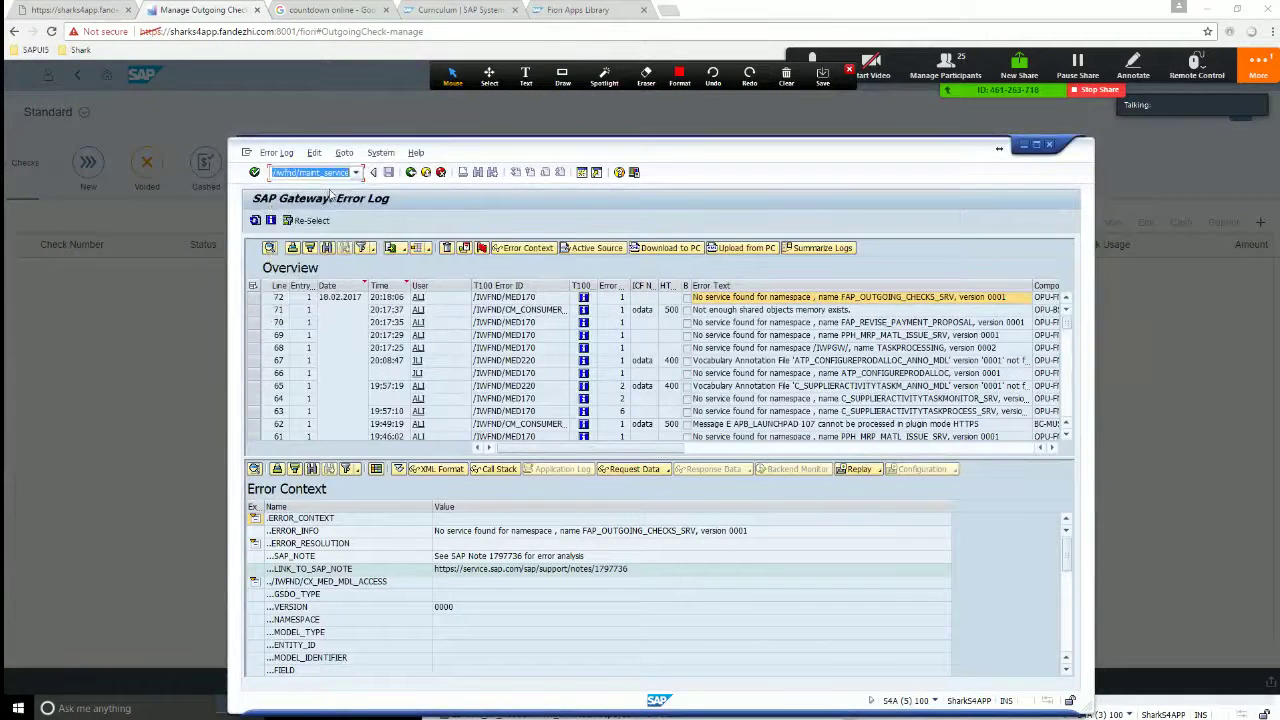
pyautogui.press('Return')
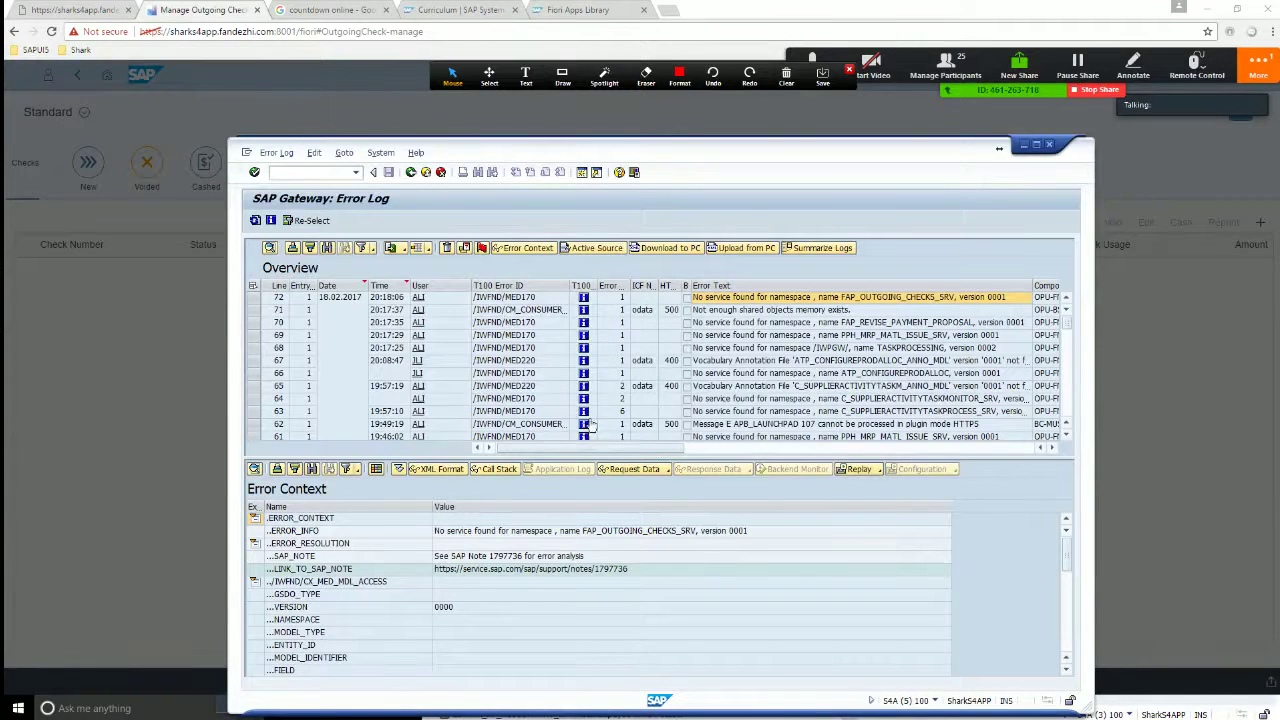
pyautogui.moveTo(654, 160); pyautogui.dragTo(602, 132)
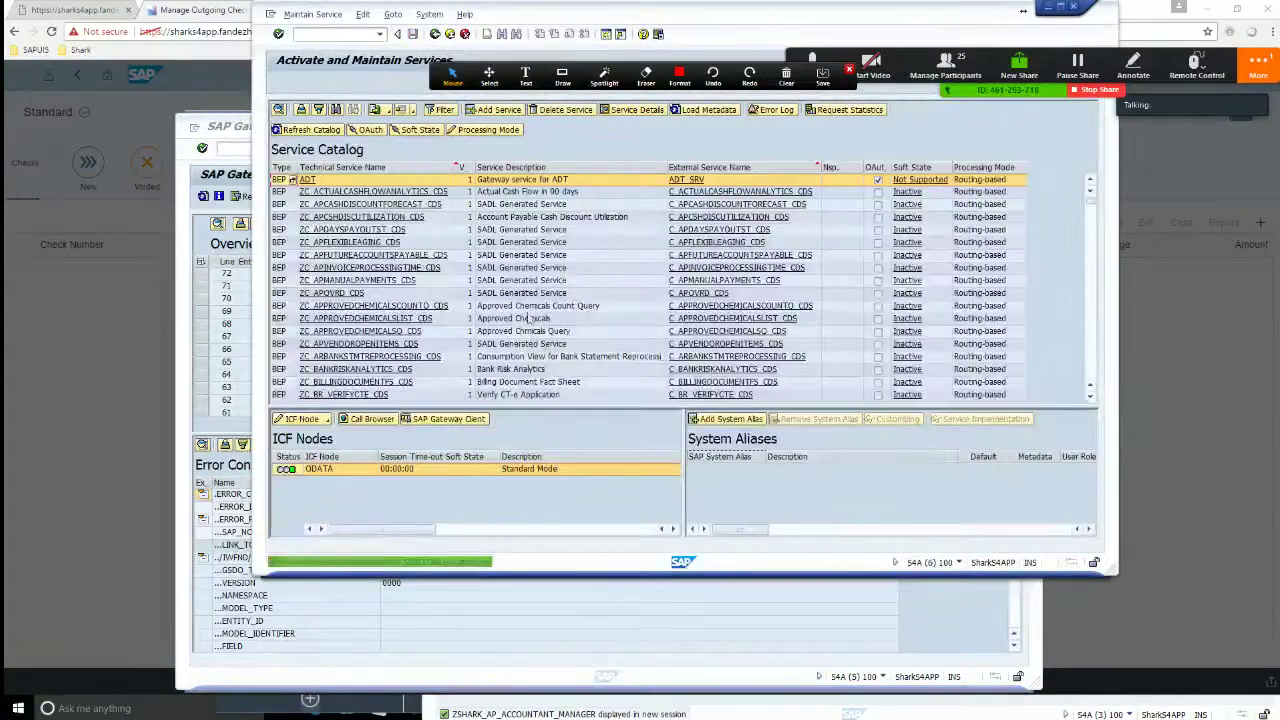
# Add FAP_OUTGOING_CHECKS_SRV from the backend as a local-object gateway service
pyautogui.click(497, 110)
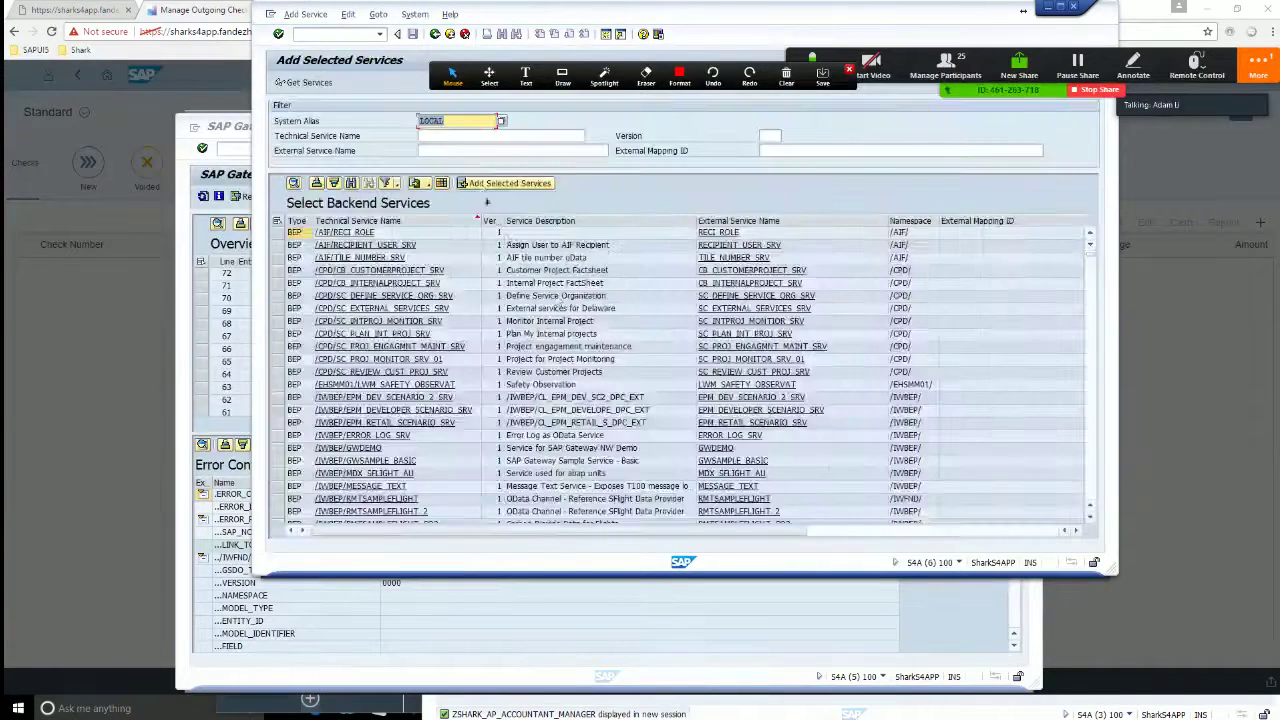
pyautogui.click(453, 138)
pyautogui.hotkey('ctrl', 'v')
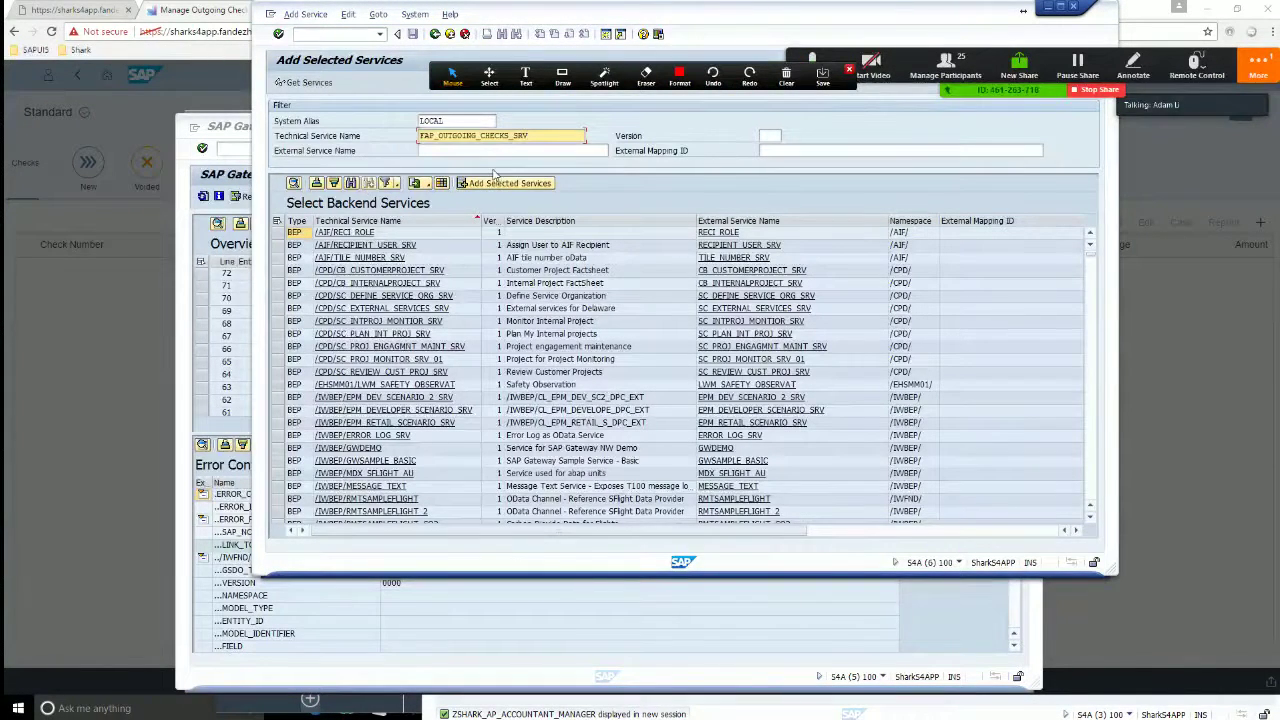
pyautogui.press('Return')
pyautogui.click(277, 232)
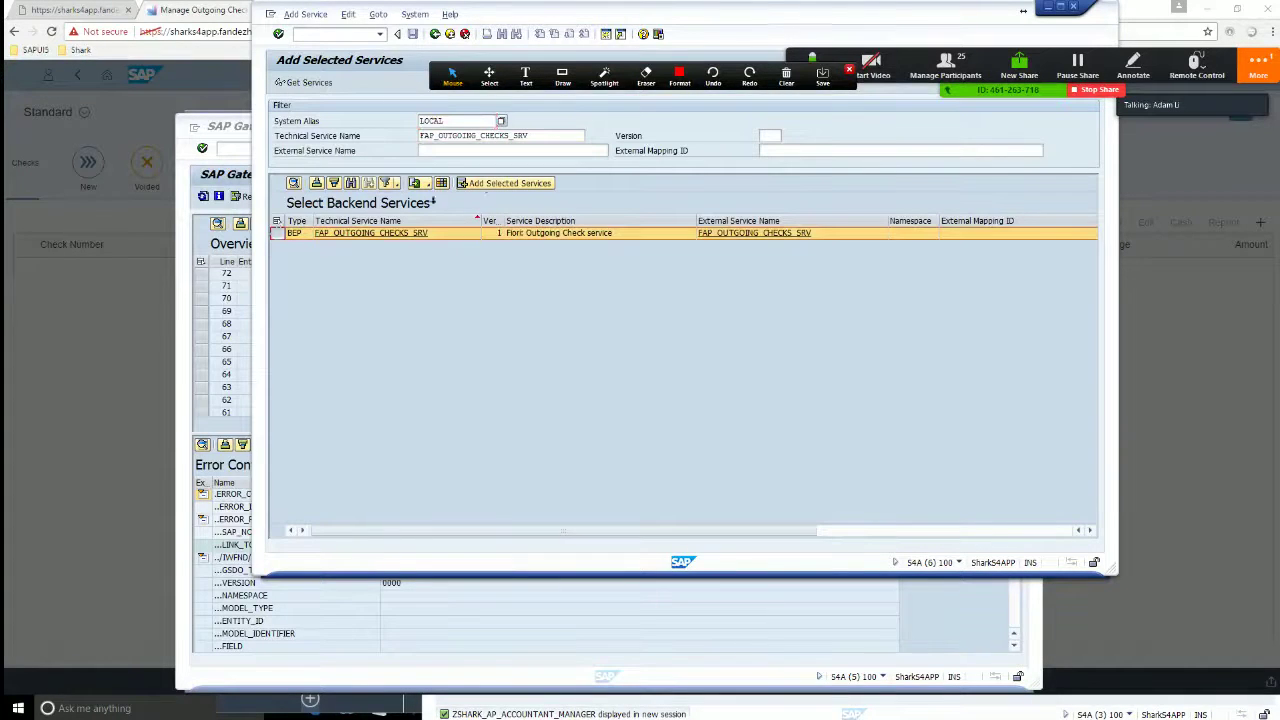
pyautogui.click(510, 183)
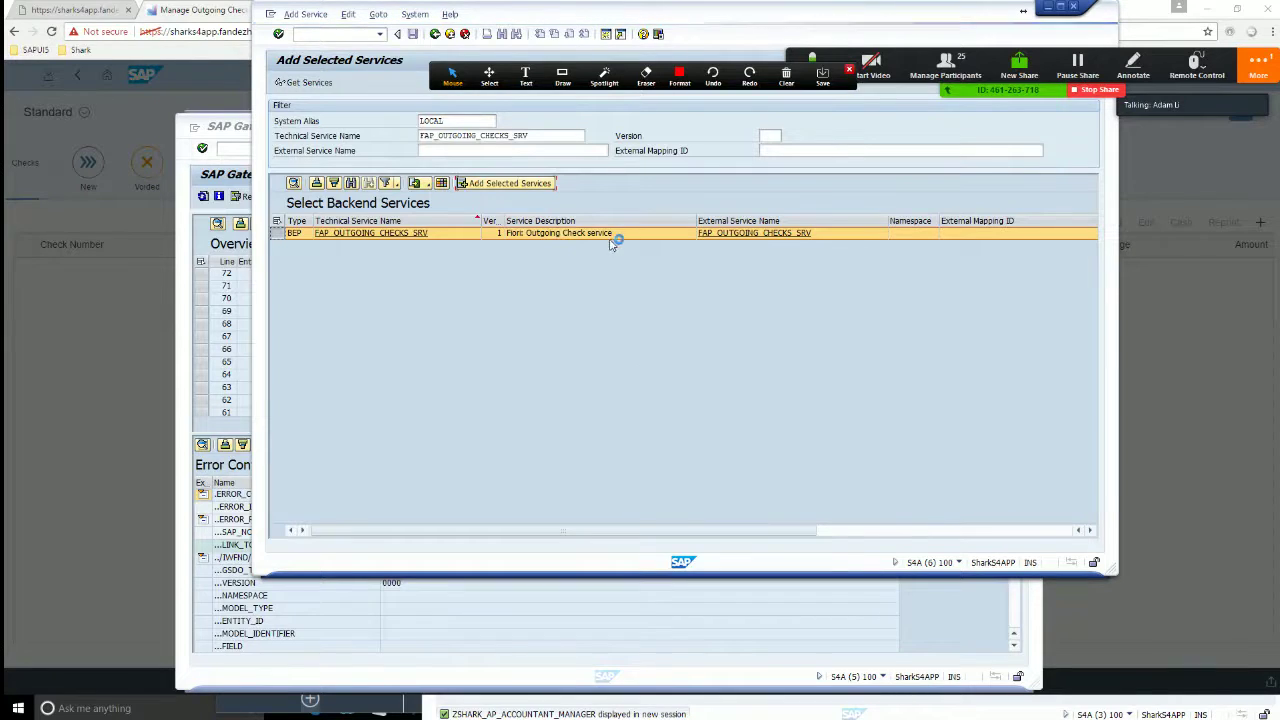
pyautogui.click(838, 578)
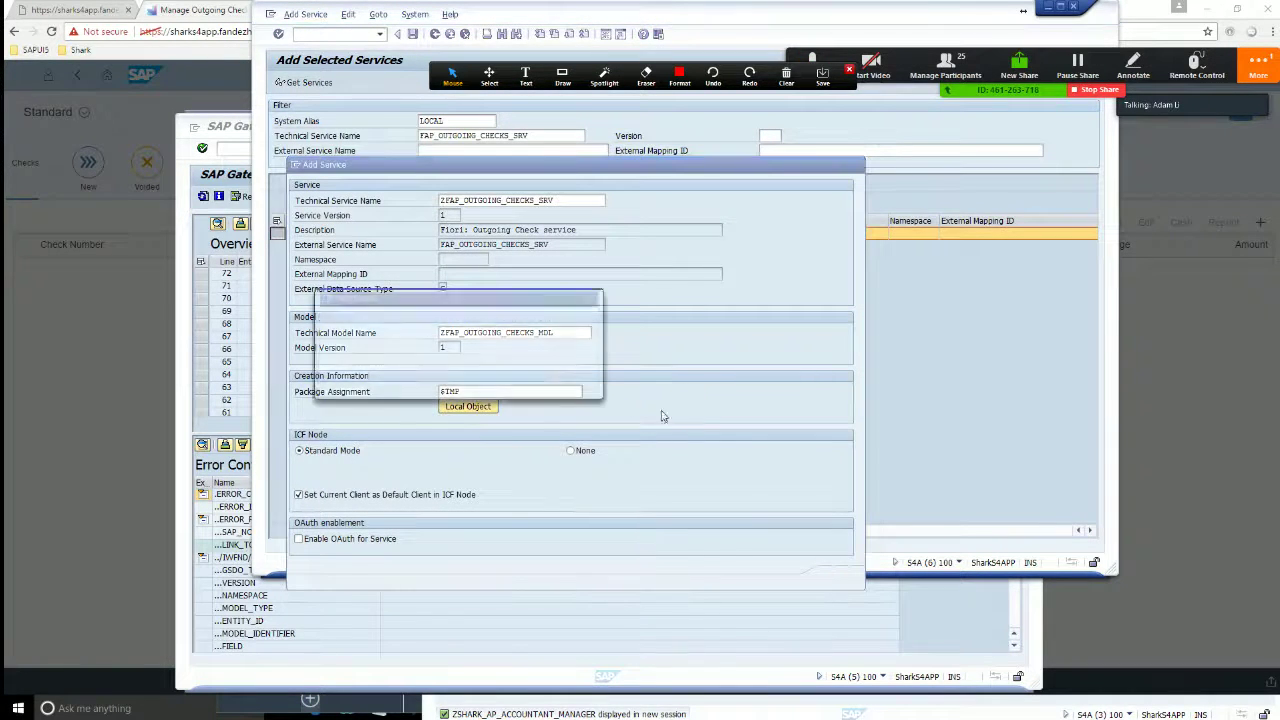
pyautogui.click(578, 386)
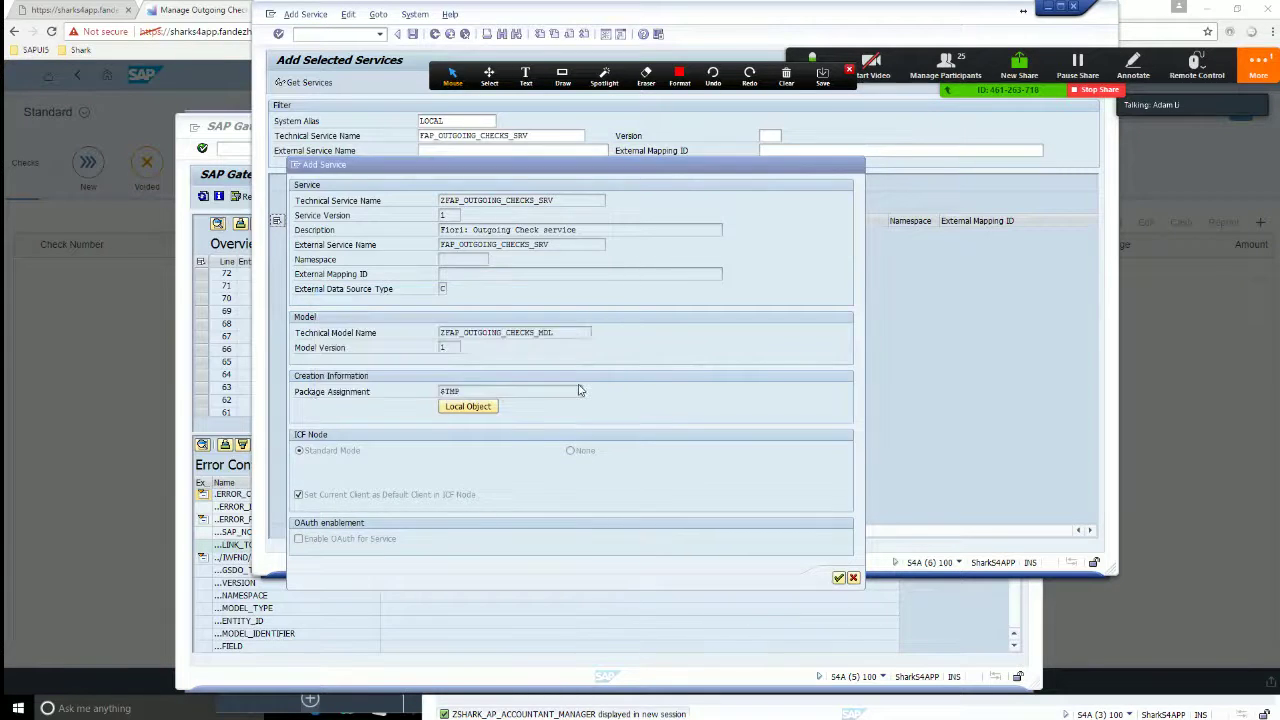
pyautogui.click(183, 452)
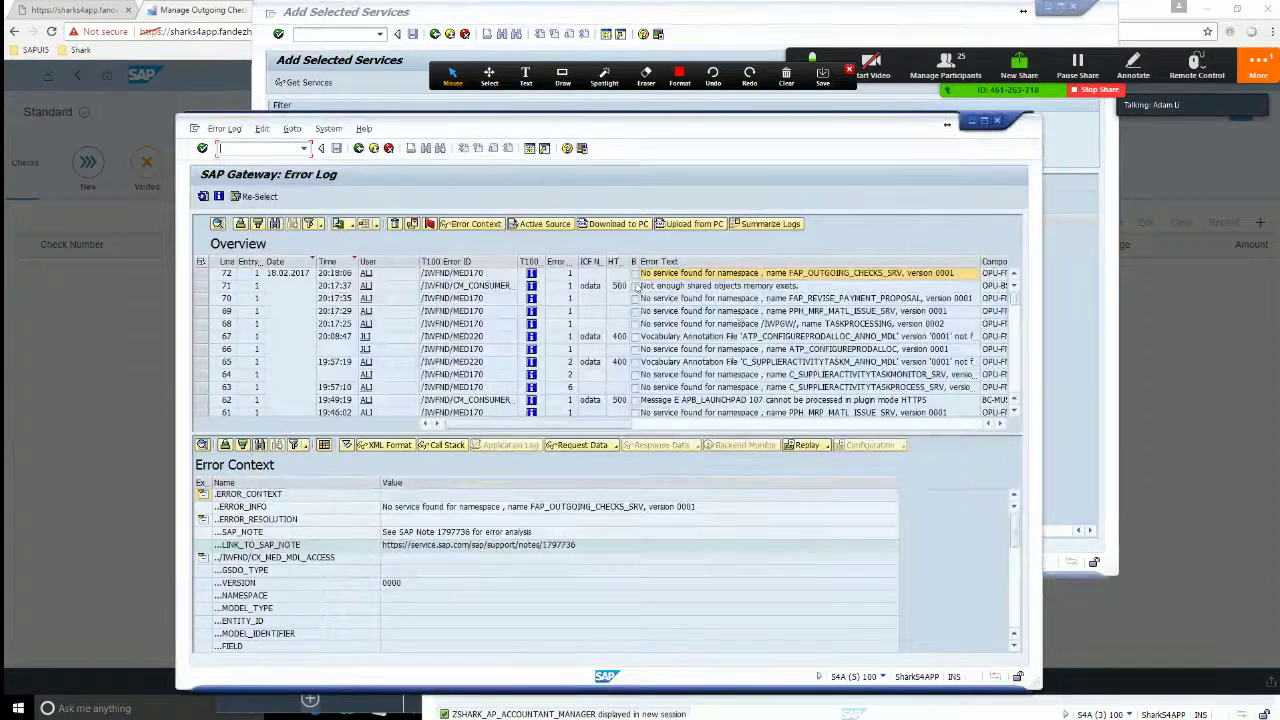
# Pick the FAP_REVISE_PAYMENT_PROPOSAL error log entry and clear the service name filter
pyautogui.click(812, 300)
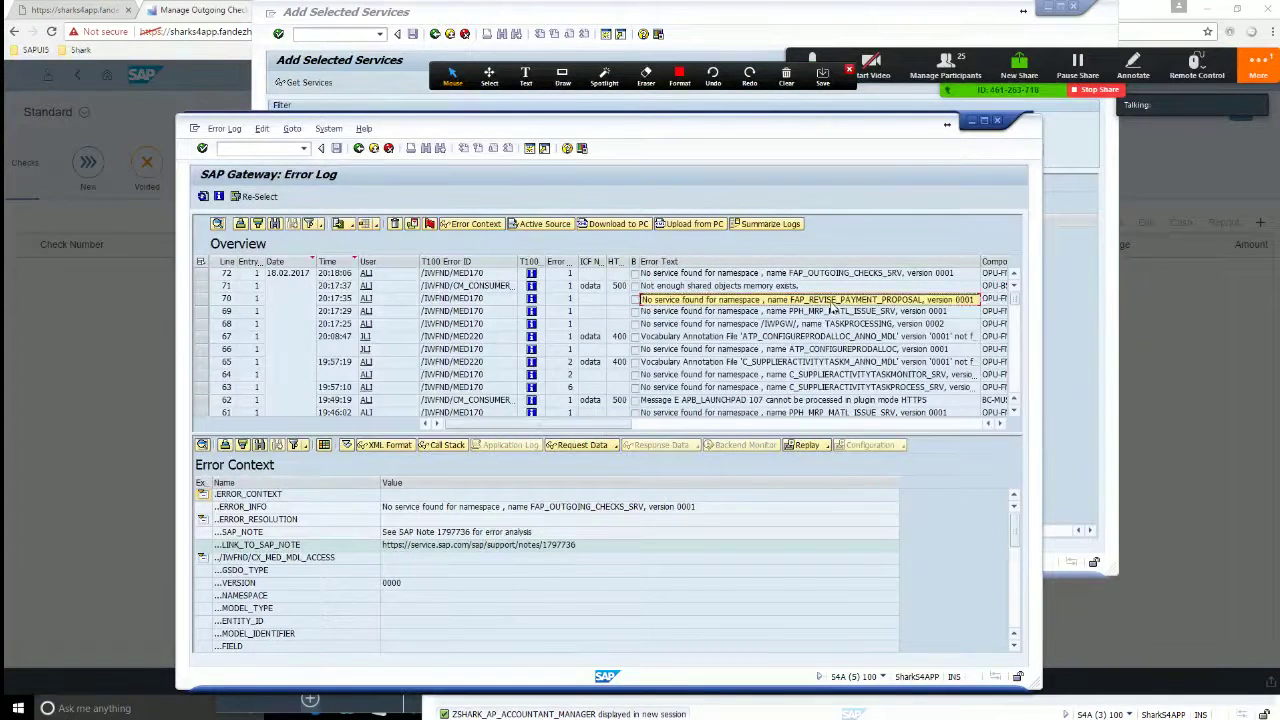
pyautogui.hotkey('alt', 'Tab')
pyautogui.click(487, 151)
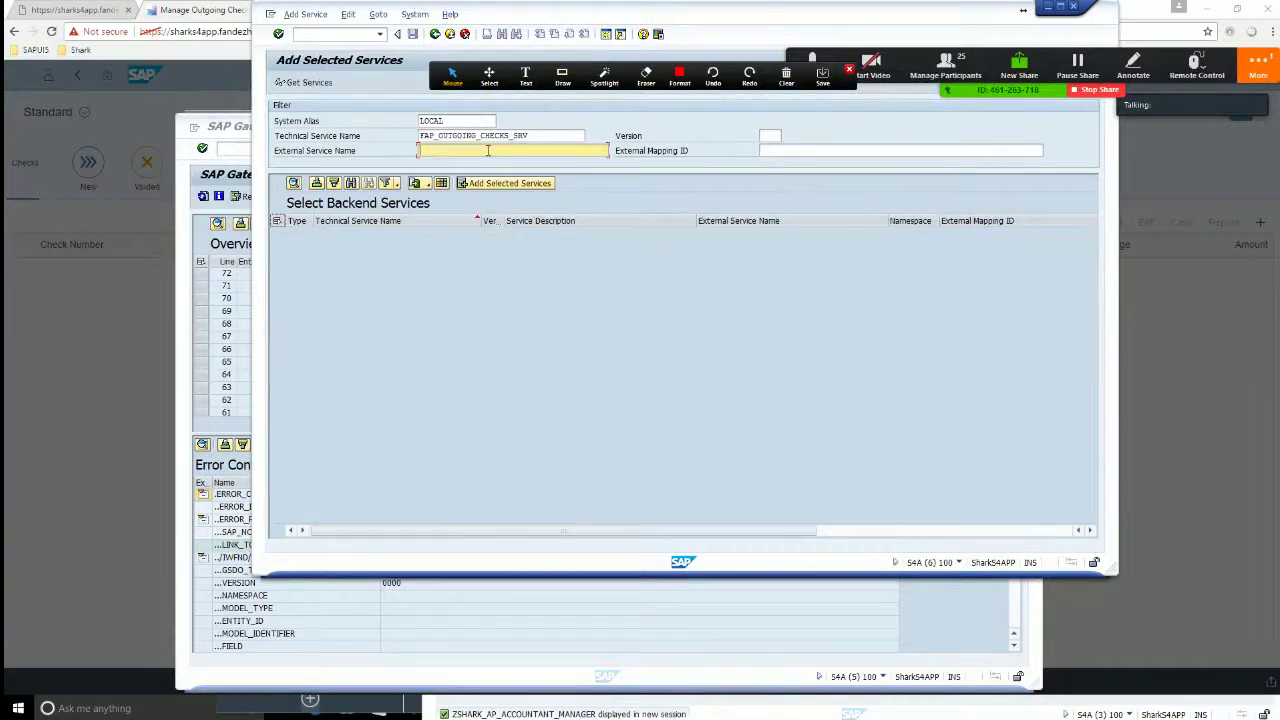
pyautogui.press('Return')
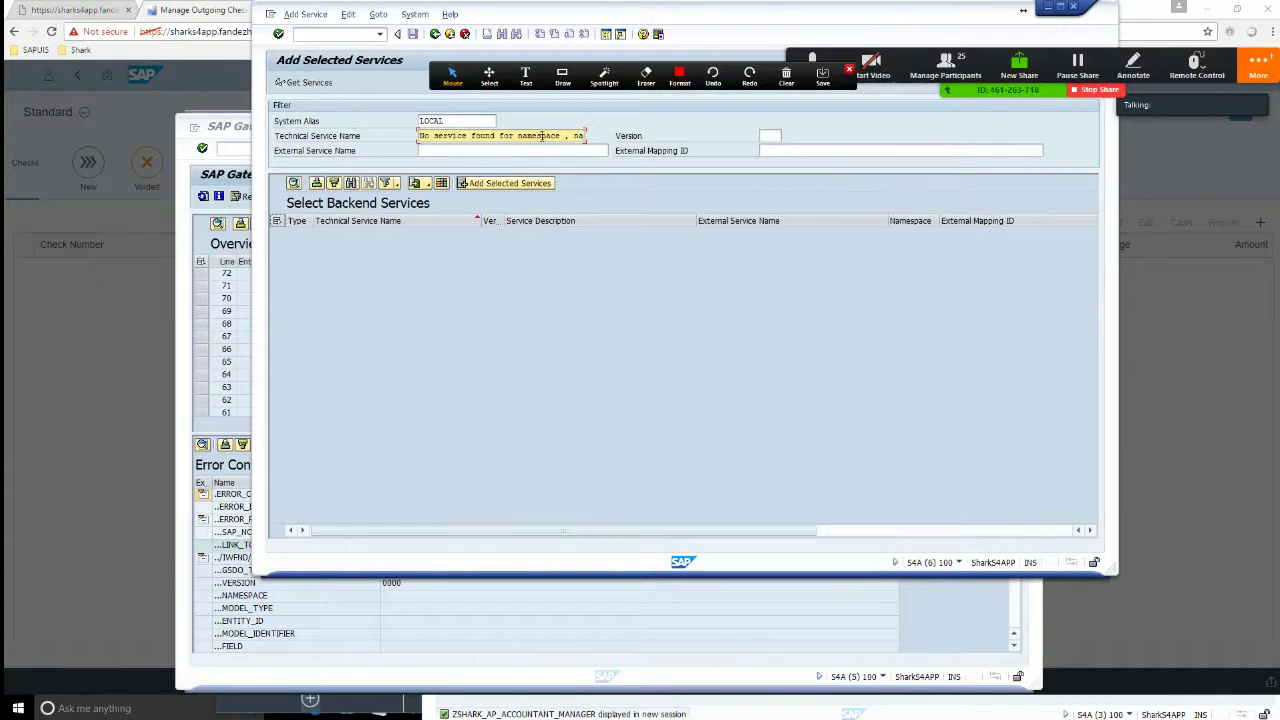
pyautogui.moveTo(542, 135); pyautogui.dragTo(622, 145)
pyautogui.press('BackSpace')
pyautogui.hotkey('shift', 'Home')
pyautogui.press('BackSpace')
# Copy the name FAP_REVISE_PAYMENT_PROPOSAL out of the pasted text in the browser address bar
pyautogui.hotkey('alt', 'Tab')
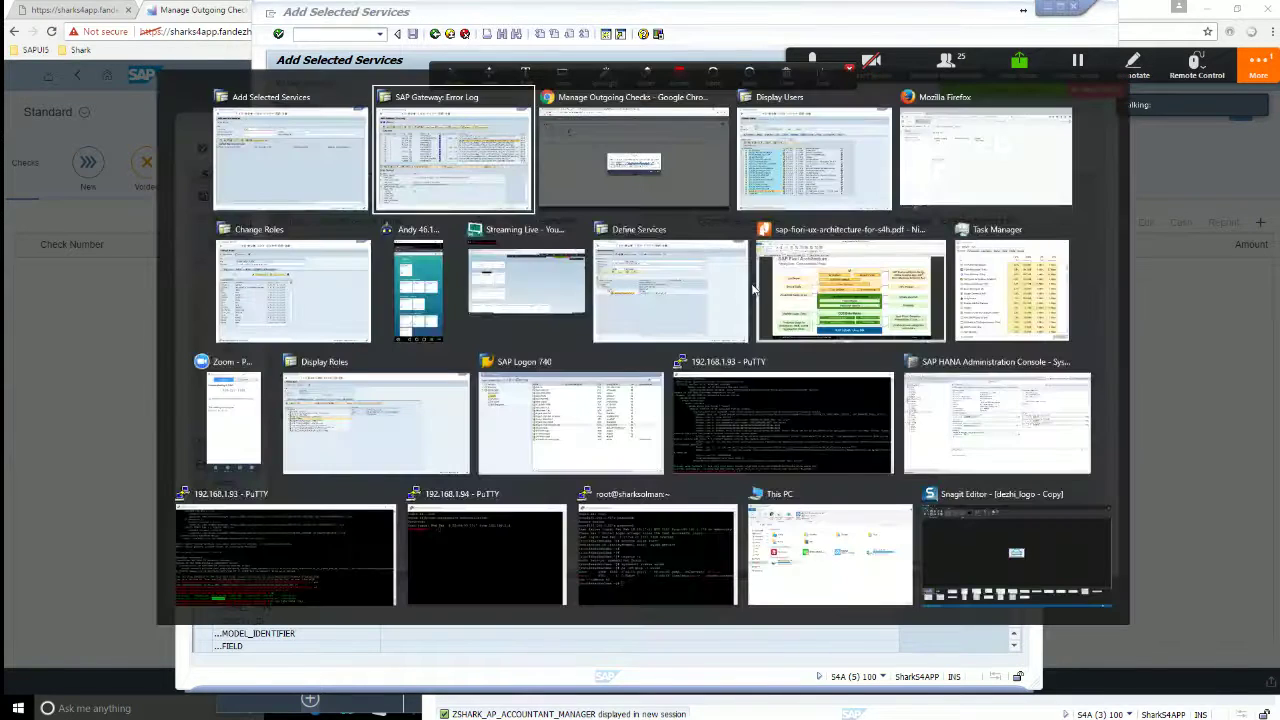
pyautogui.hotkey('alt', 'Tab')
pyautogui.hotkey('alt', 'Tab')
pyautogui.hotkey('alt', 'Tab')
pyautogui.hotkey('alt', 'Tab')
pyautogui.hotkey('alt', 'Tab')
pyautogui.hotkey('alt', 'Tab')
pyautogui.hotkey('alt', 'Tab')
pyautogui.hotkey('alt', 'Tab')
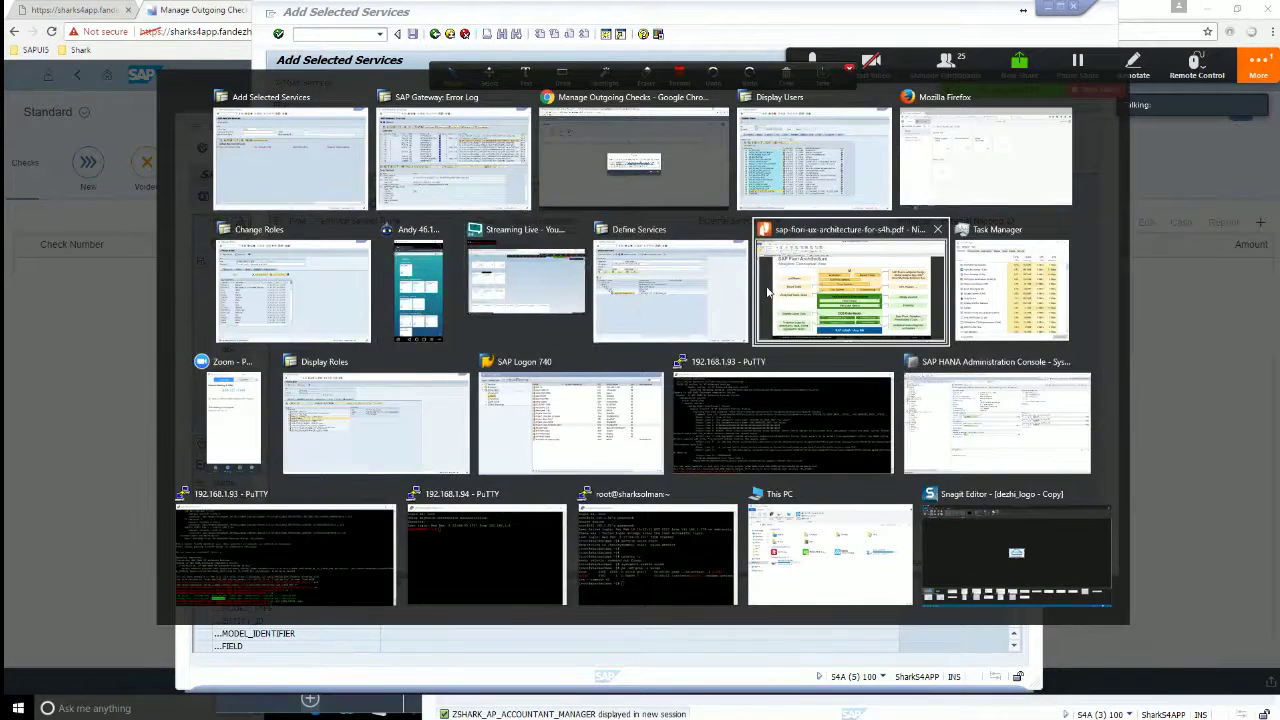
pyautogui.hotkey('alt', 'Tab')
pyautogui.hotkey('alt', 'Tab')
pyautogui.hotkey('alt', 'Tab')
pyautogui.hotkey('alt', 'Tab')
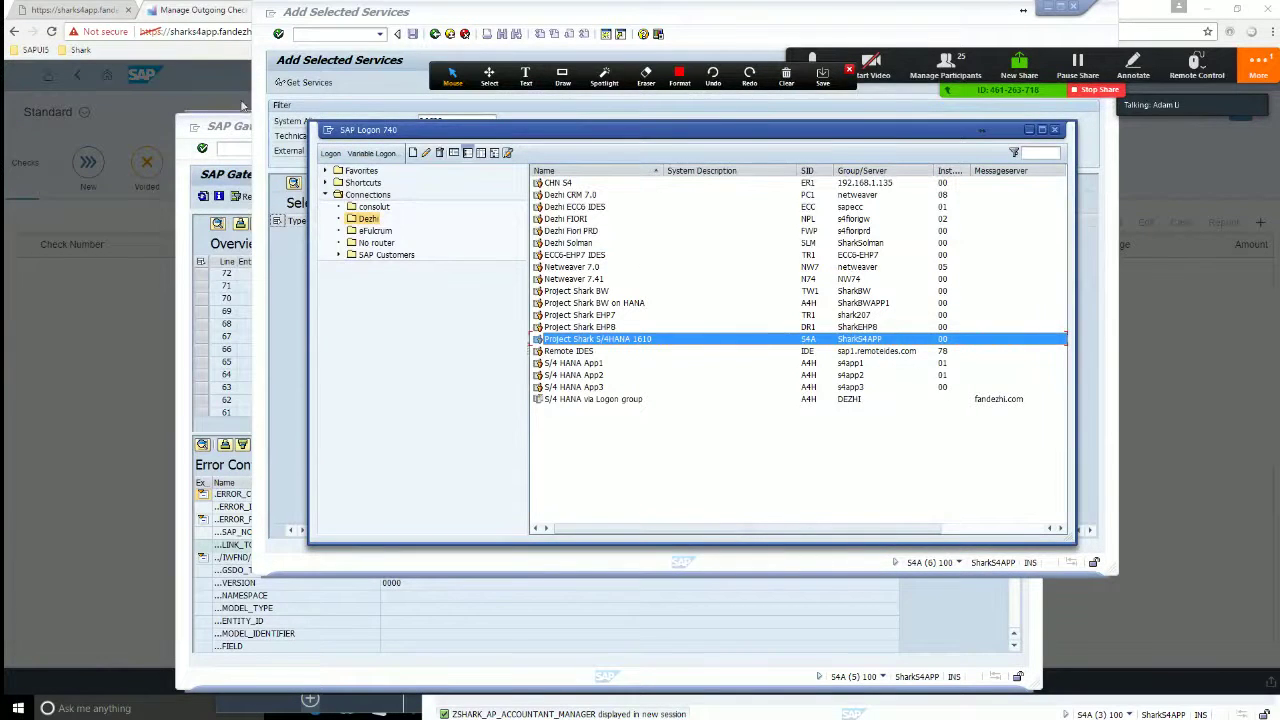
pyautogui.hotkey('alt', 'Tab')
pyautogui.click(491, 12)
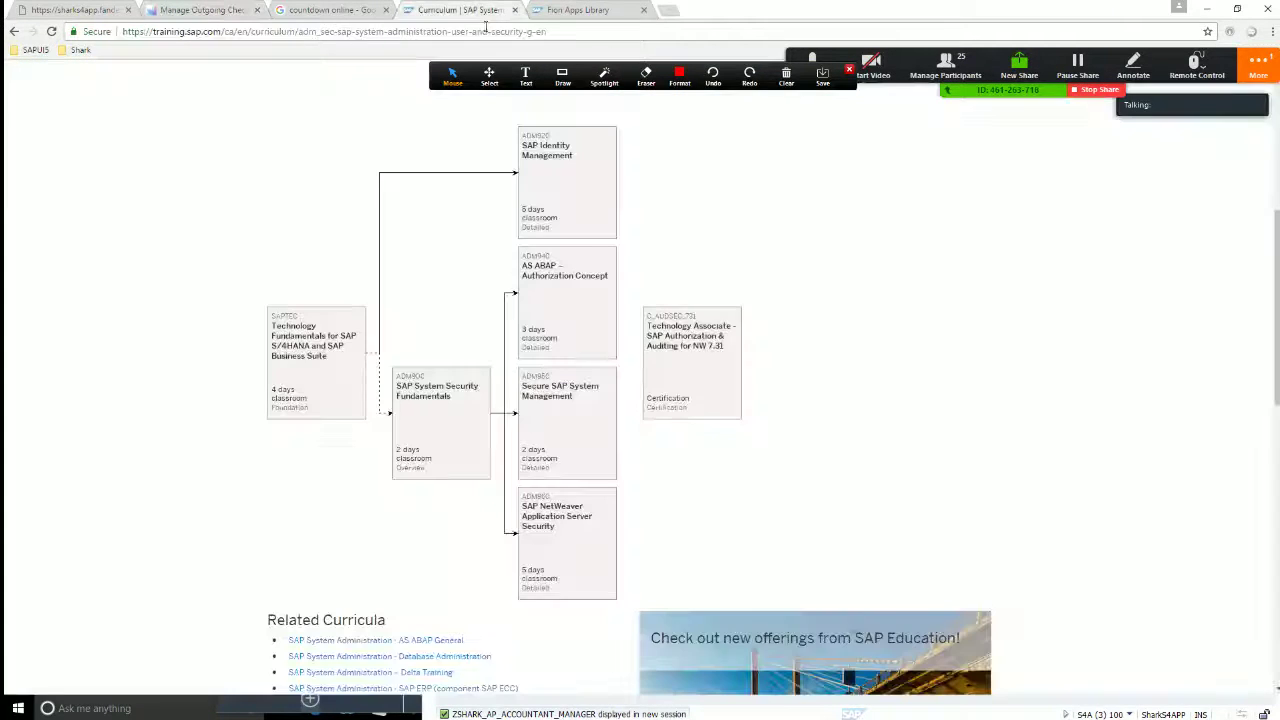
pyautogui.click(484, 31)
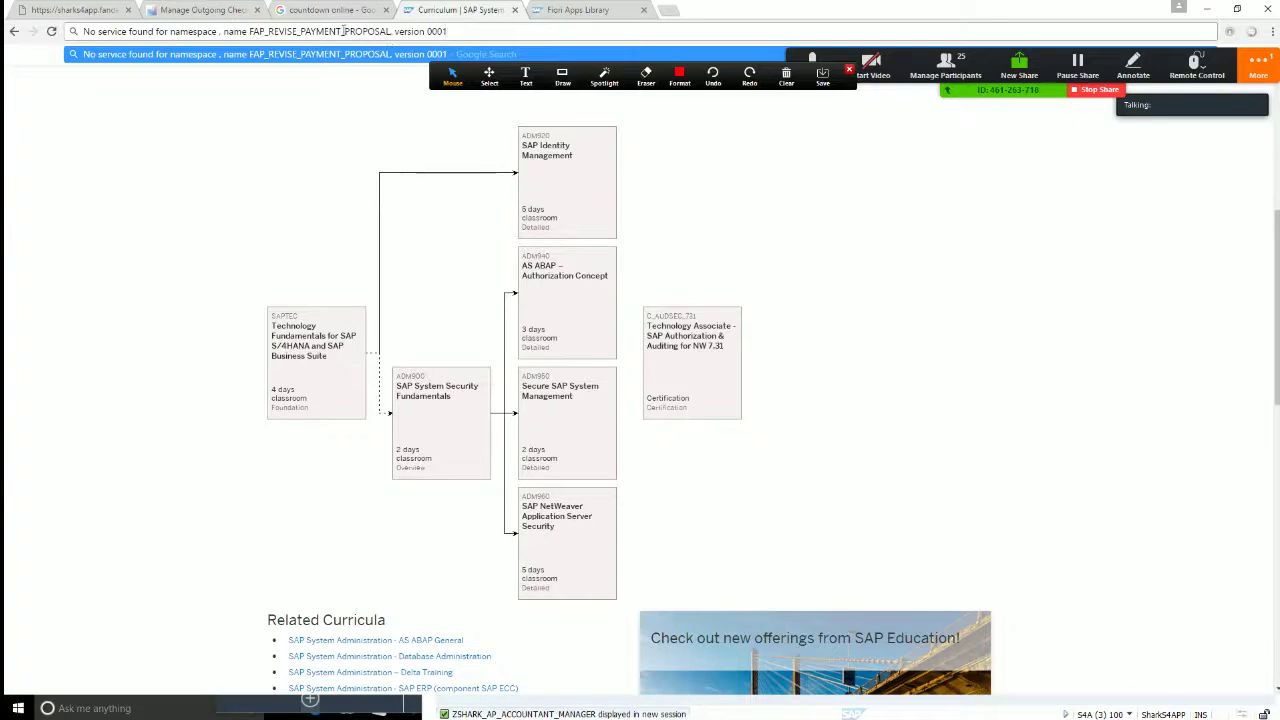
pyautogui.moveTo(249, 31); pyautogui.dragTo(391, 31)
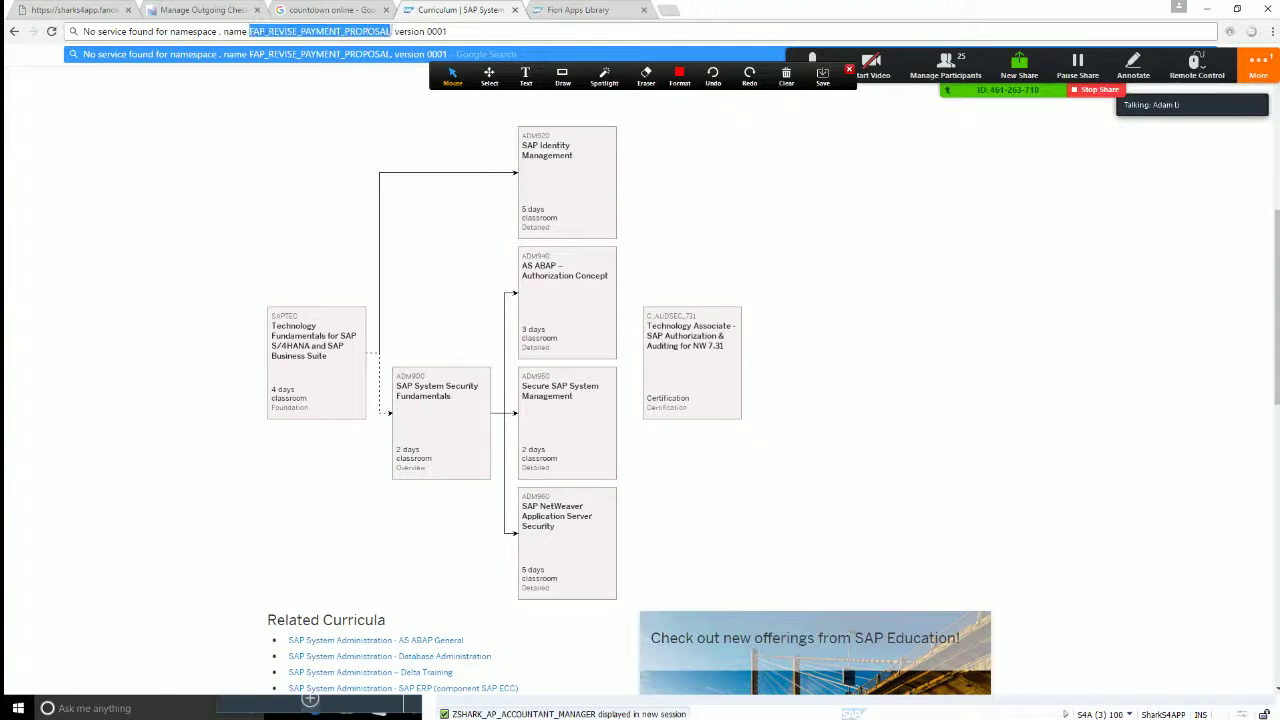
pyautogui.hotkey('ctrl', 'x')
pyautogui.press('Escape')
pyautogui.hotkey('ctrl', '2')
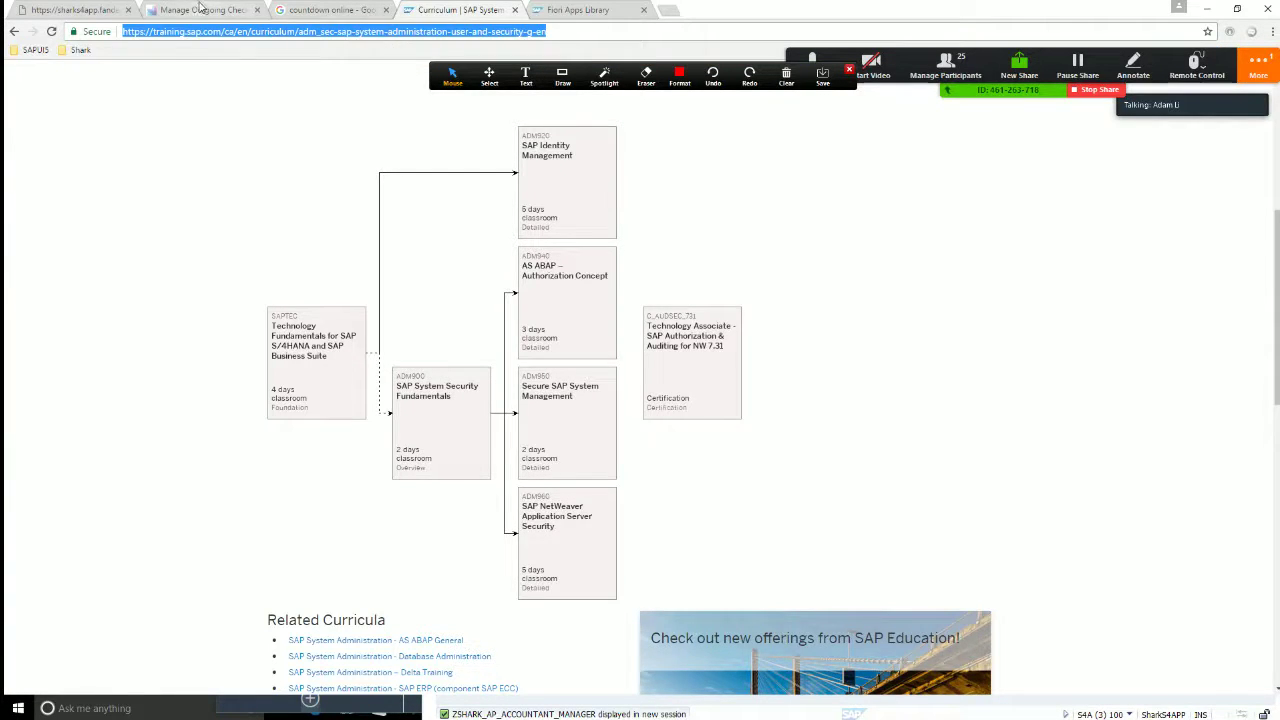
pyautogui.hotkey('alt', 'Tab')
# Add FAP_REVISE_PAYMENT_PROPOSAL from the backend as a local-object gateway service
pyautogui.click(486, 140)
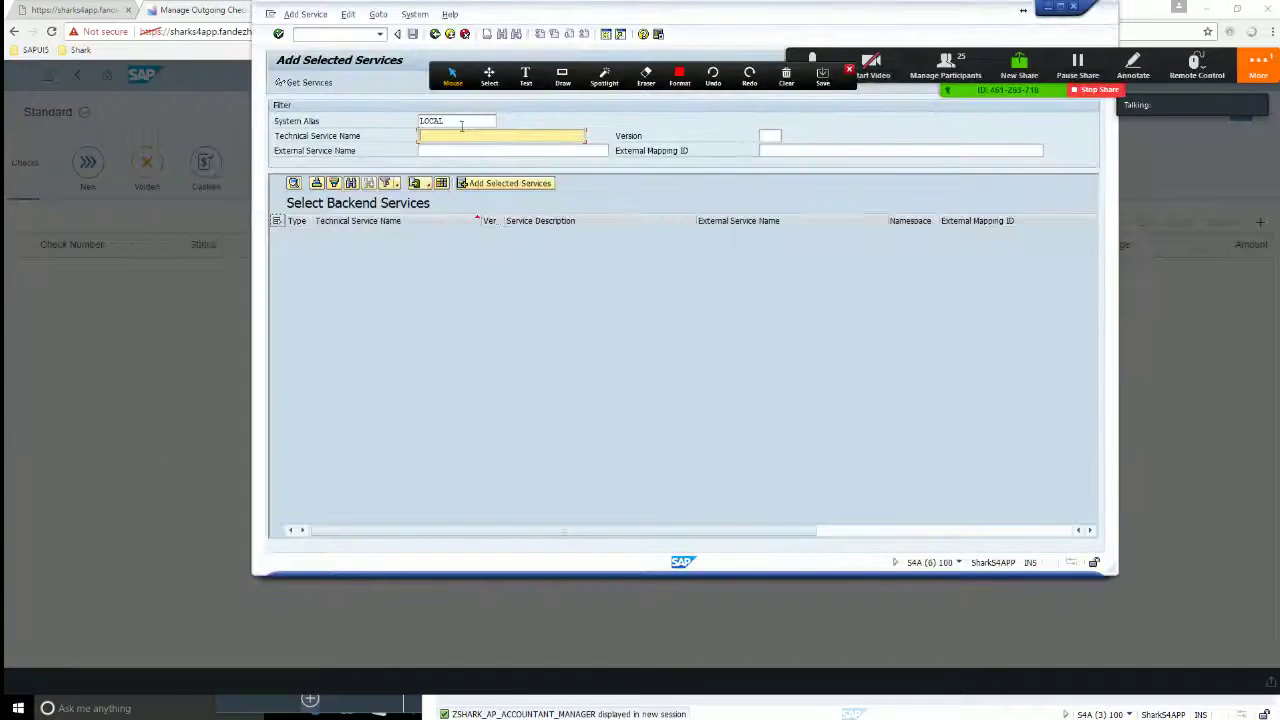
pyautogui.hotkey('ctrl', 'v')
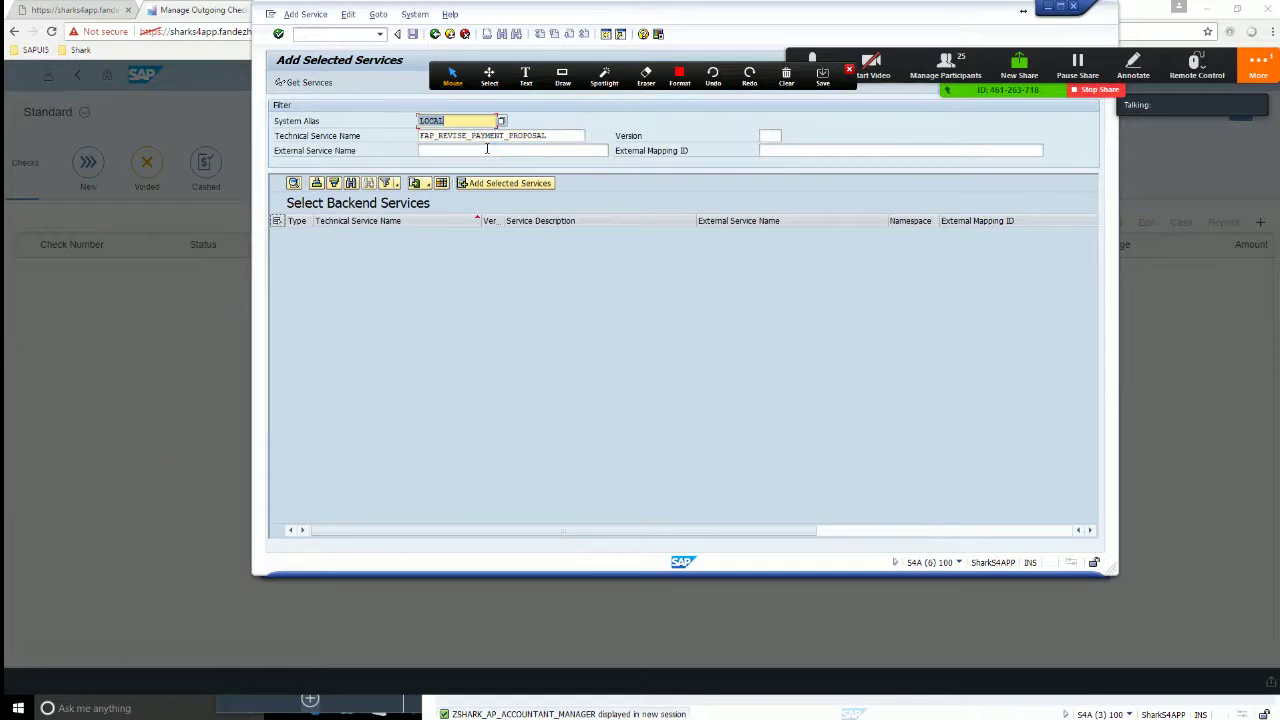
pyautogui.click(277, 233)
pyautogui.click(505, 182)
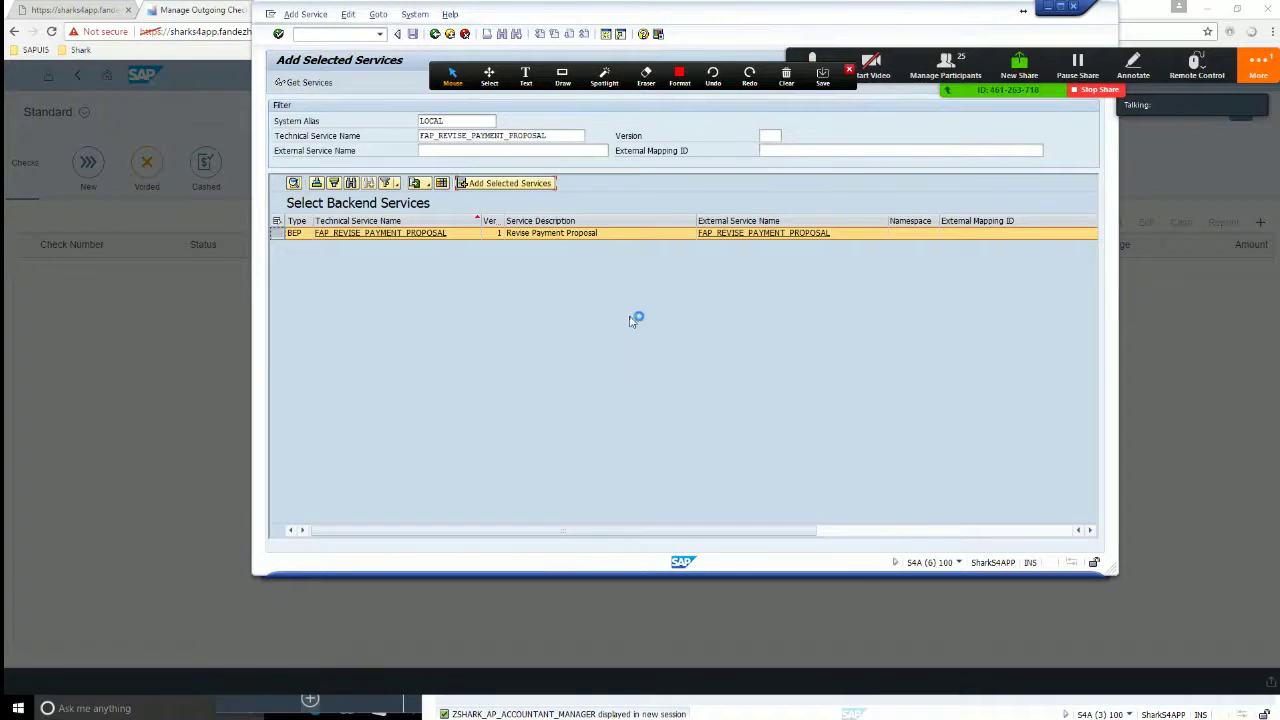
pyautogui.click(838, 578)
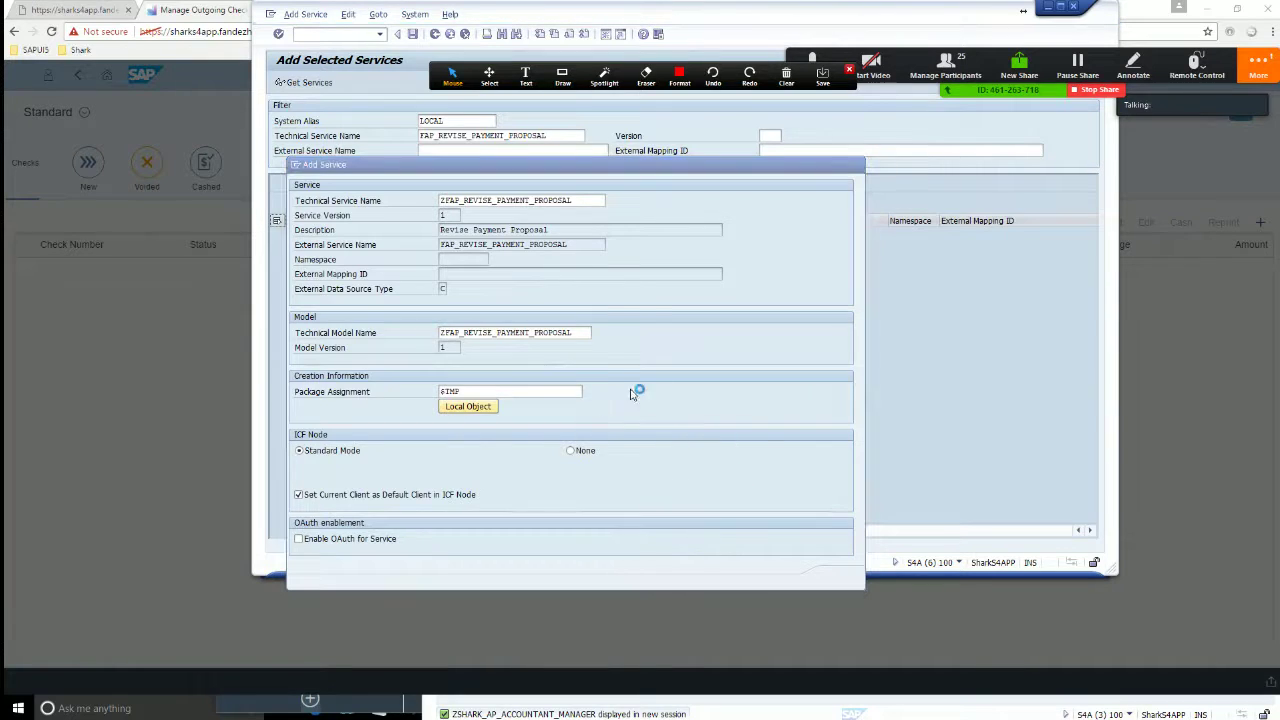
pyautogui.click(577, 387)
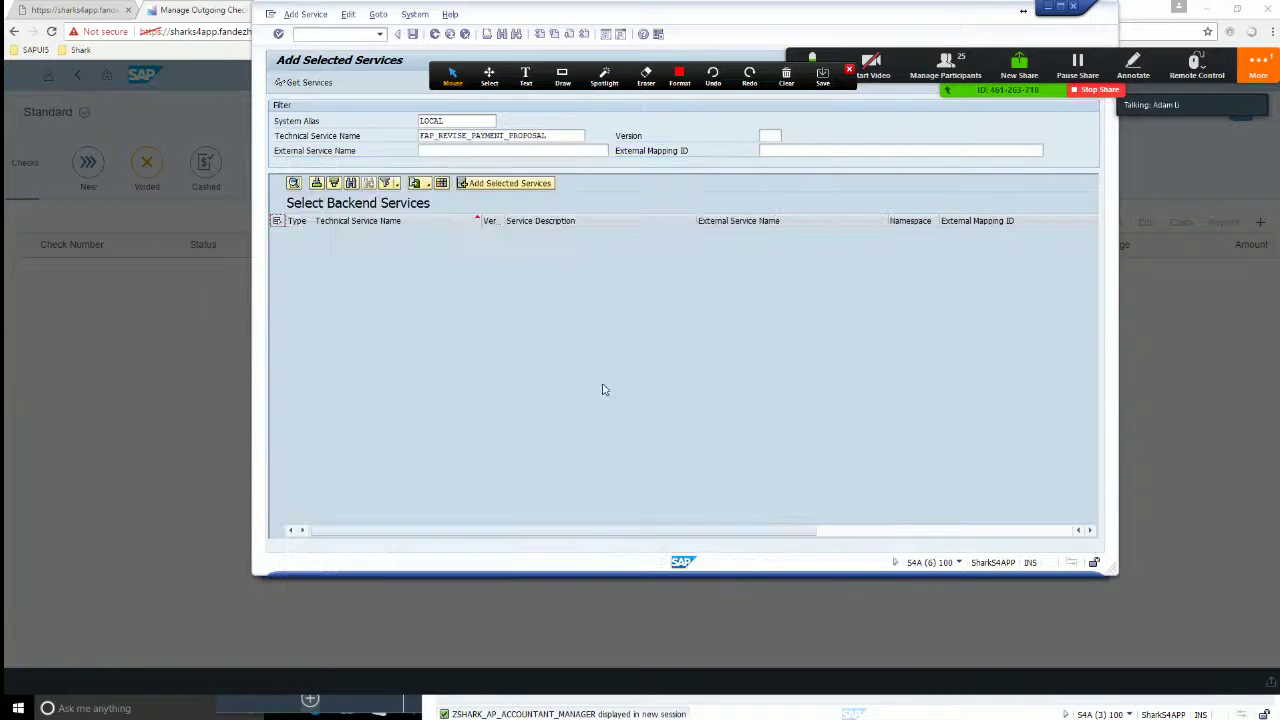
pyautogui.click(114, 380)
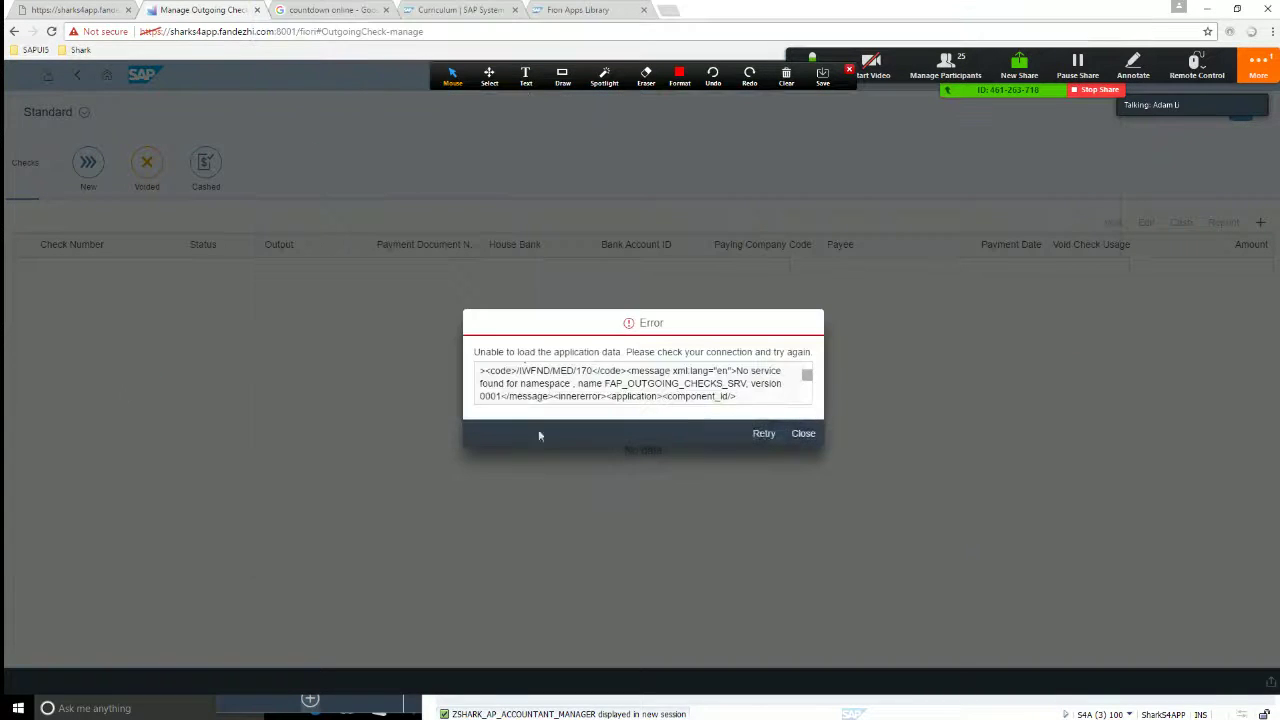
# Reload the app data, go back to the launchpad home, and browse the groups list
pyautogui.click(766, 438)
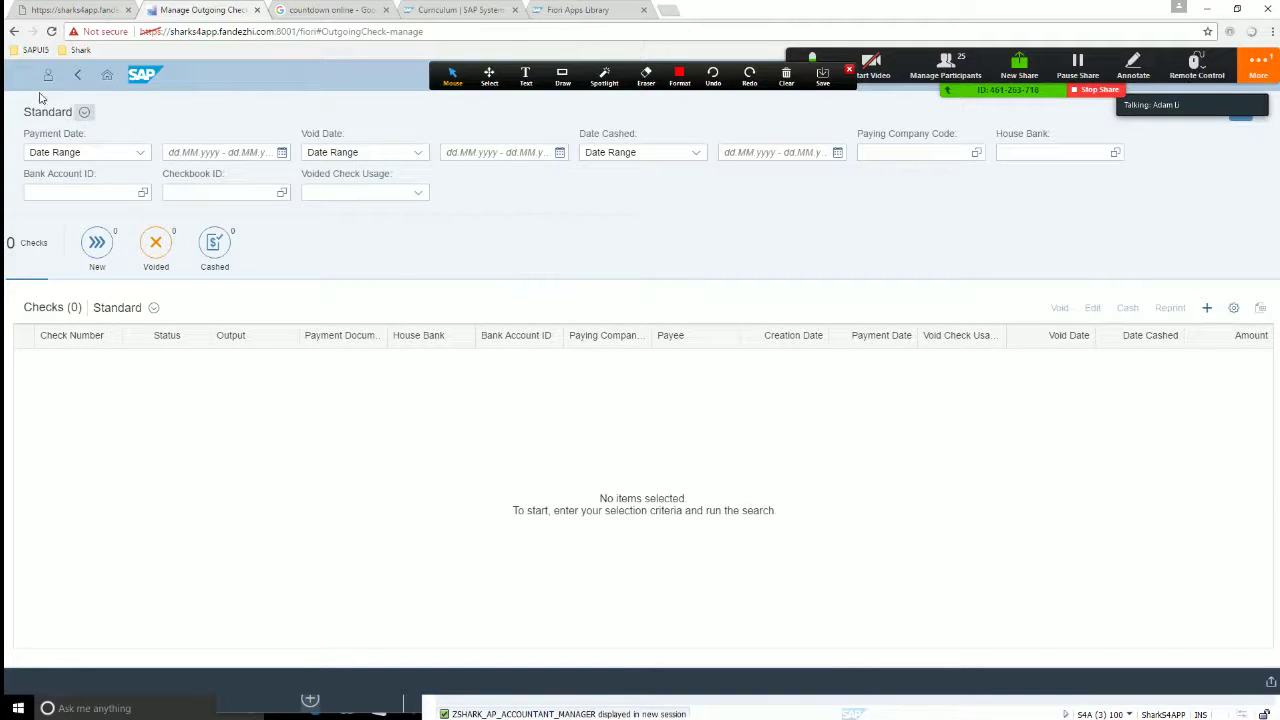
pyautogui.click(78, 75)
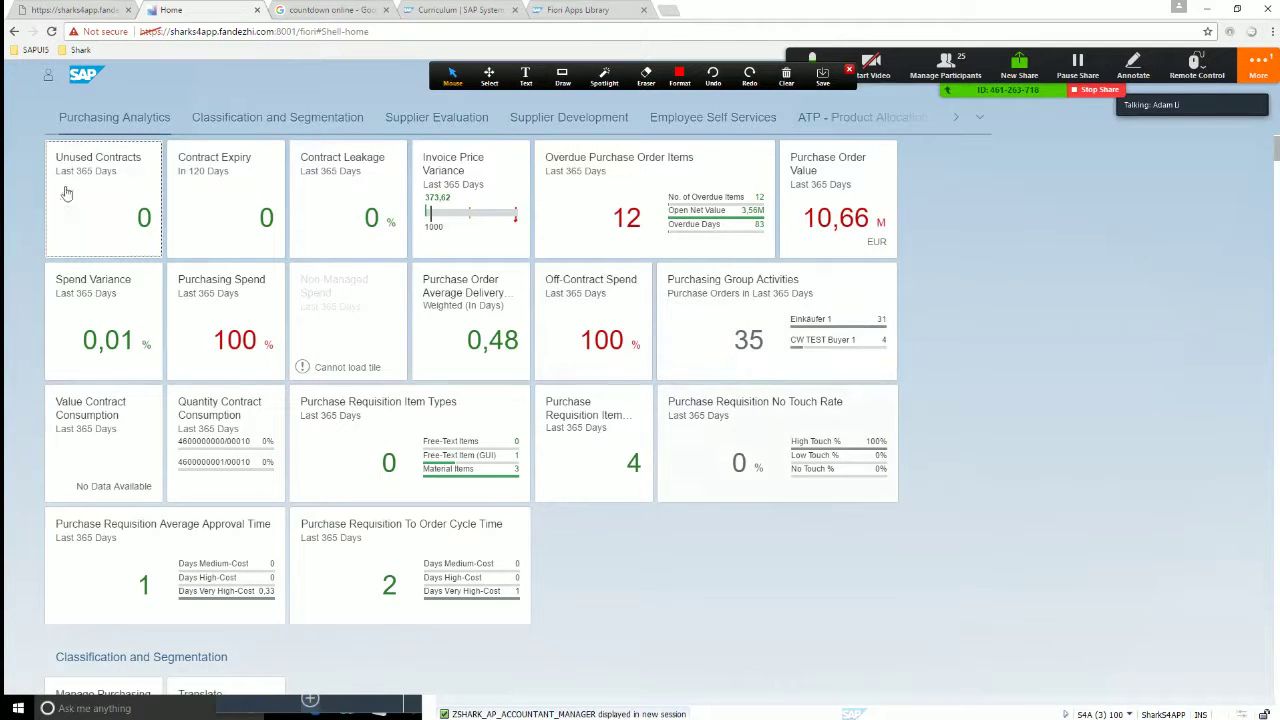
pyautogui.click(980, 118)
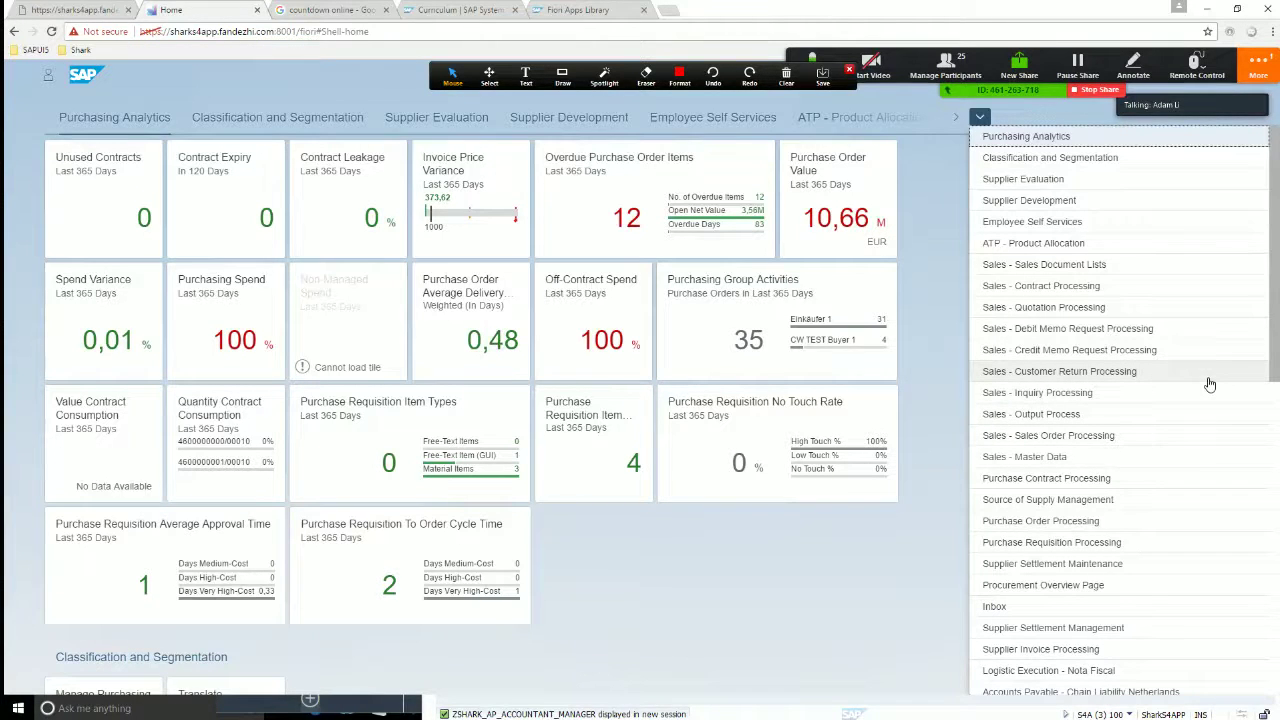
pyautogui.scroll(-4, 1050, 480)
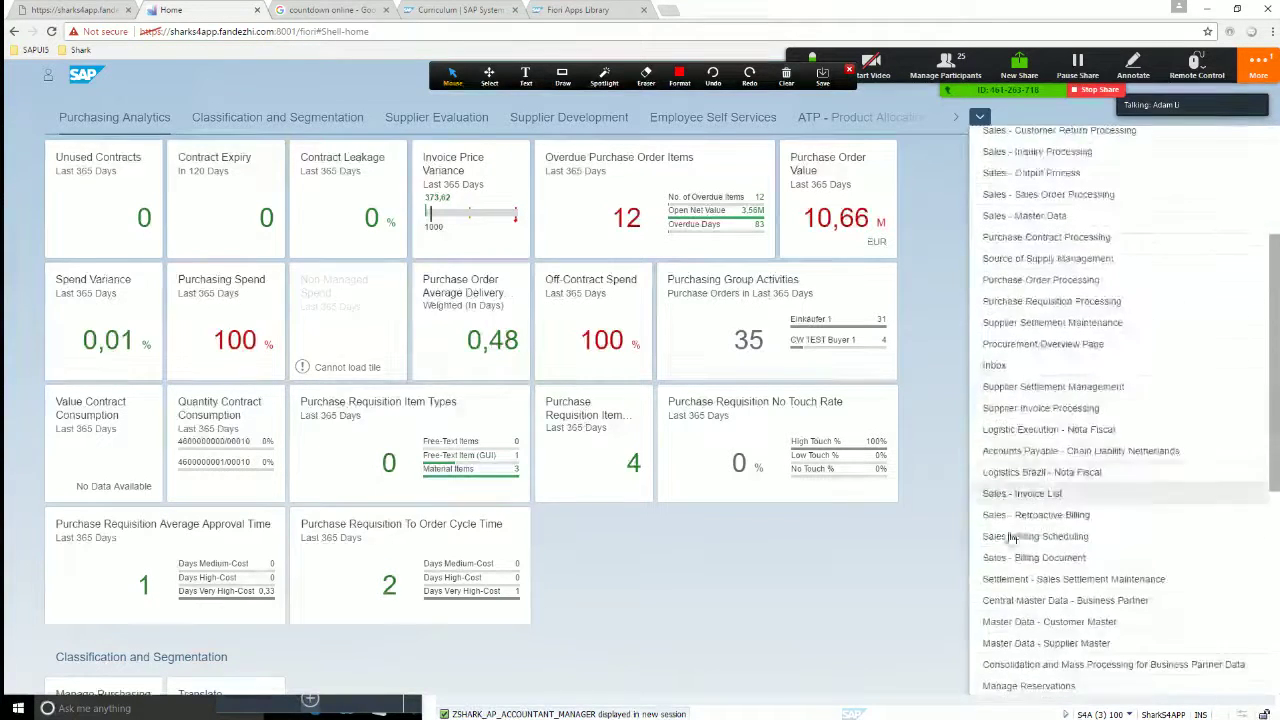
pyautogui.scroll(-3, 1045, 520)
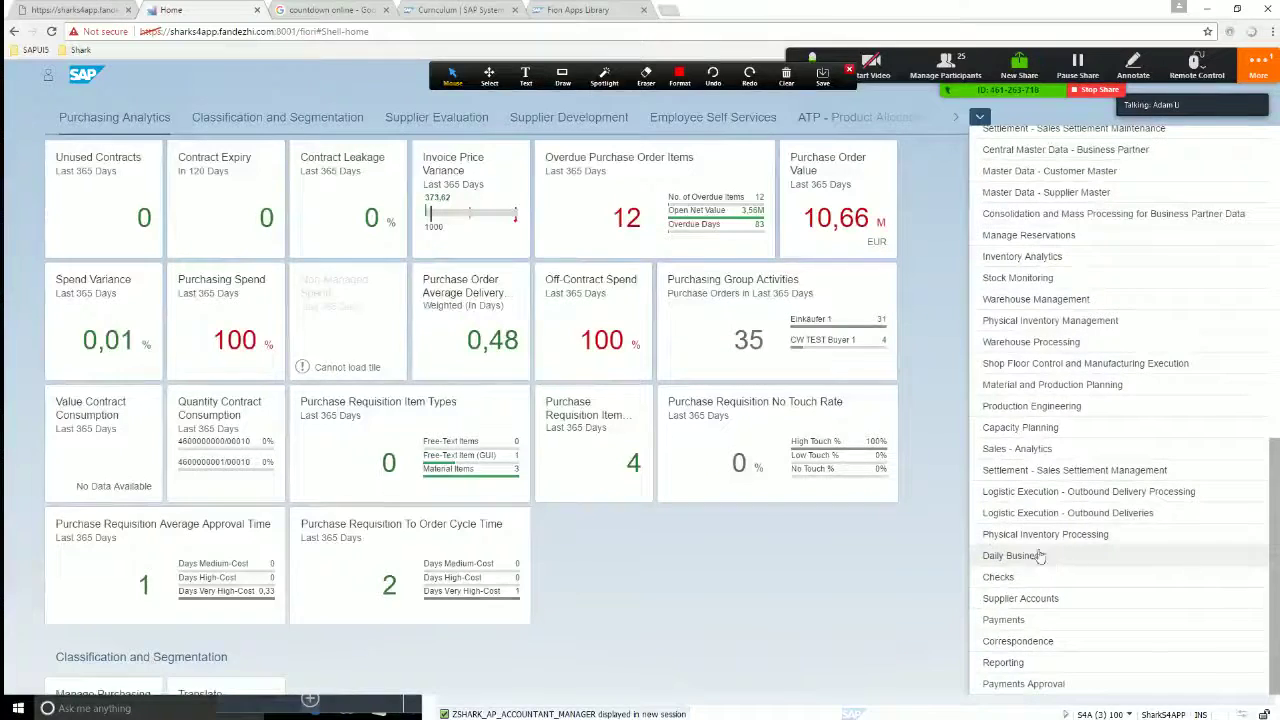
pyautogui.click(47, 75)
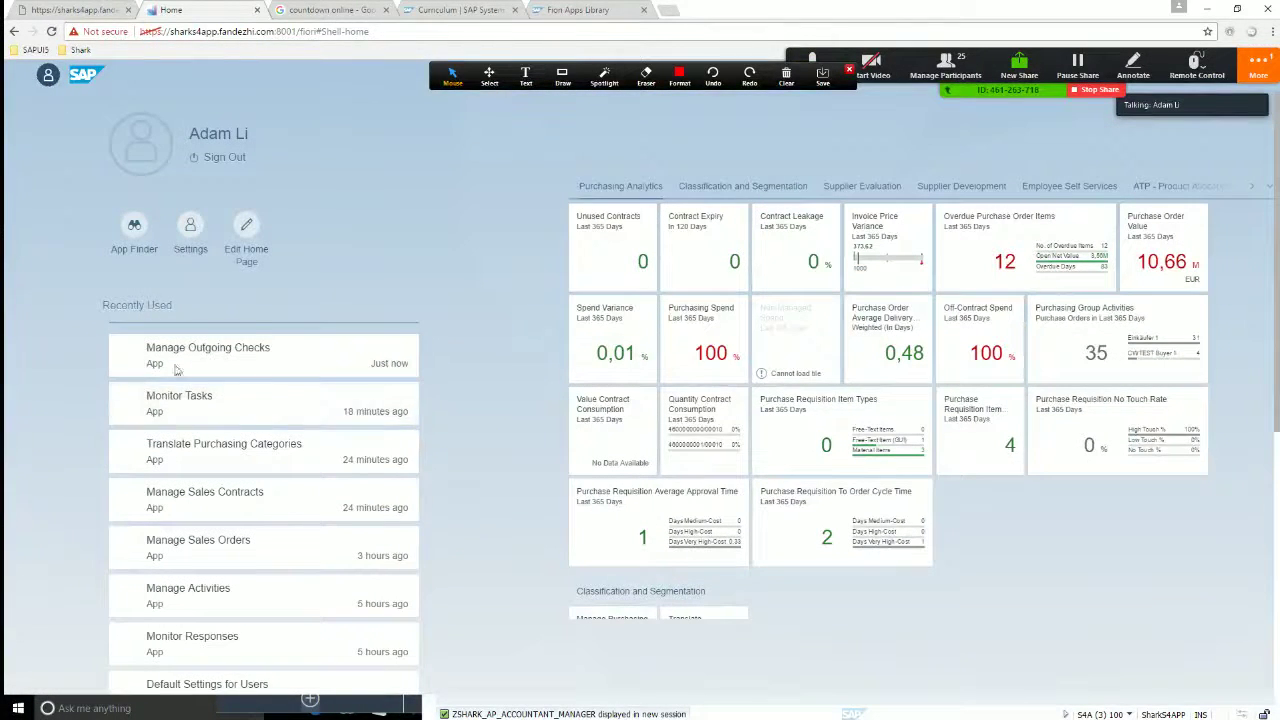
# Search the App Finder for 'check' and launch Manage Checkbooks for China
pyautogui.click(134, 232)
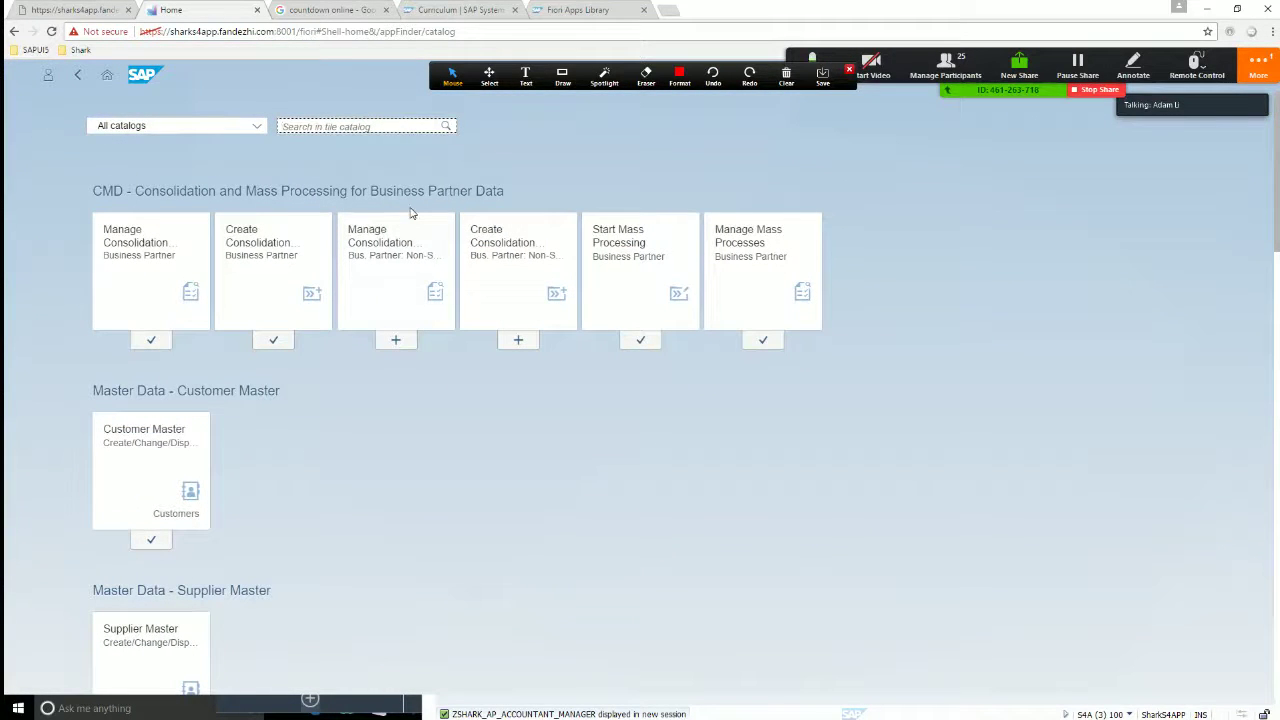
pyautogui.write('a')
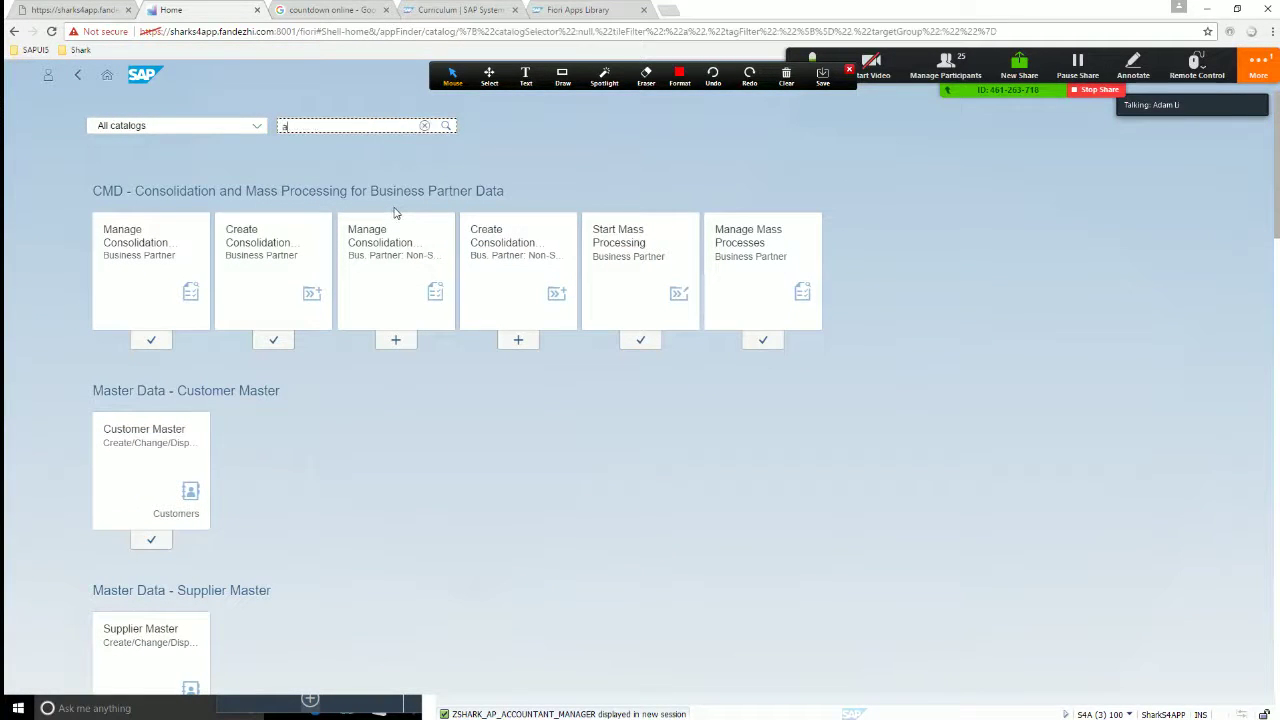
pyautogui.press('BackSpace')
pyautogui.write('payable')
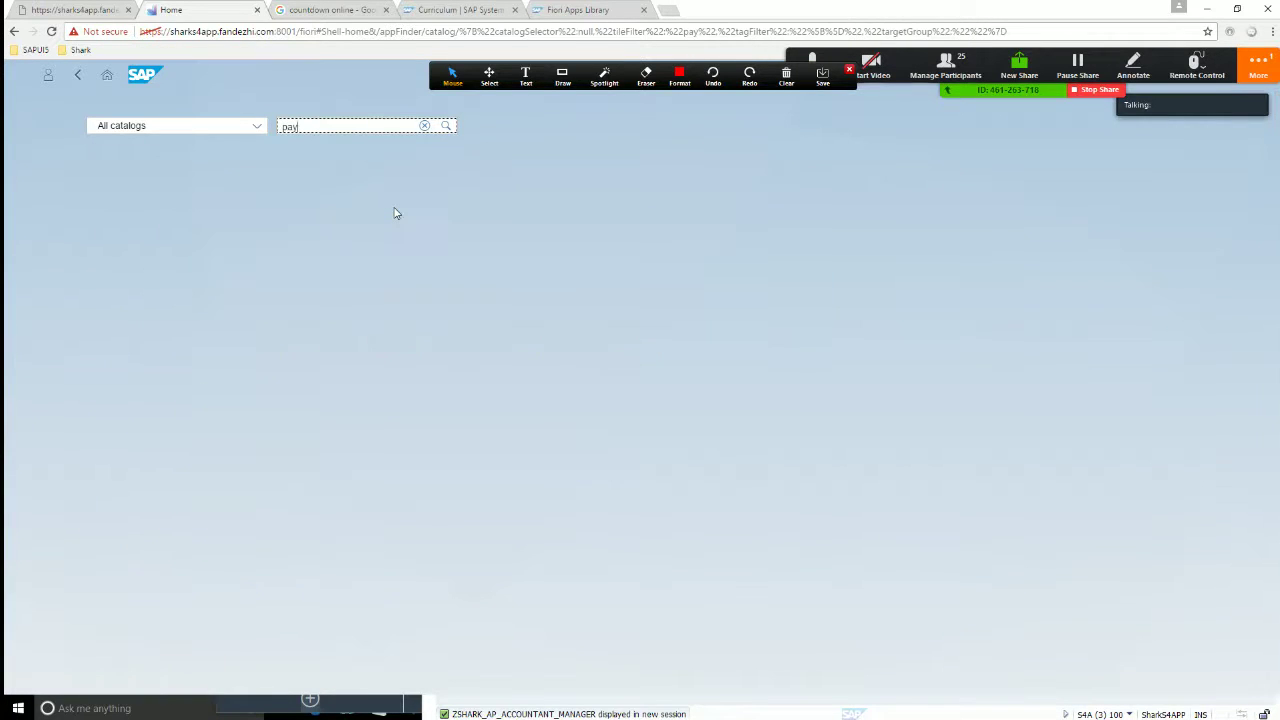
pyautogui.doubleClick(324, 128)
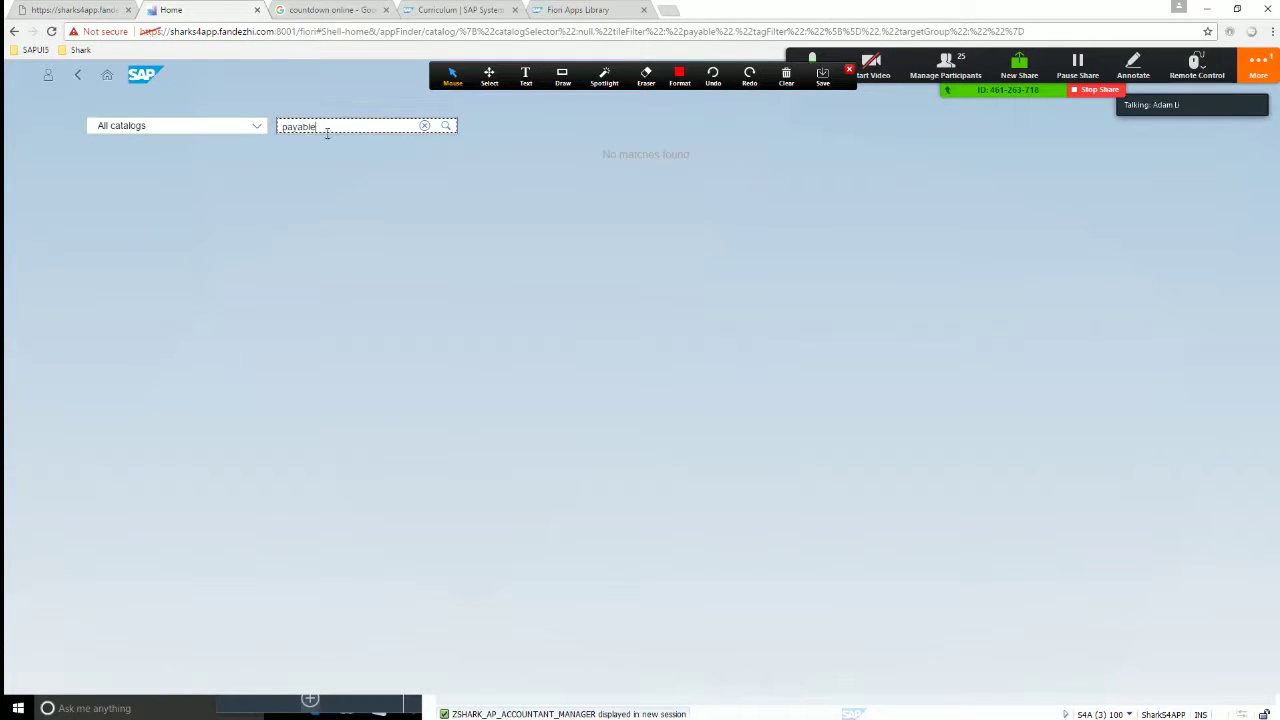
pyautogui.press('BackSpace')
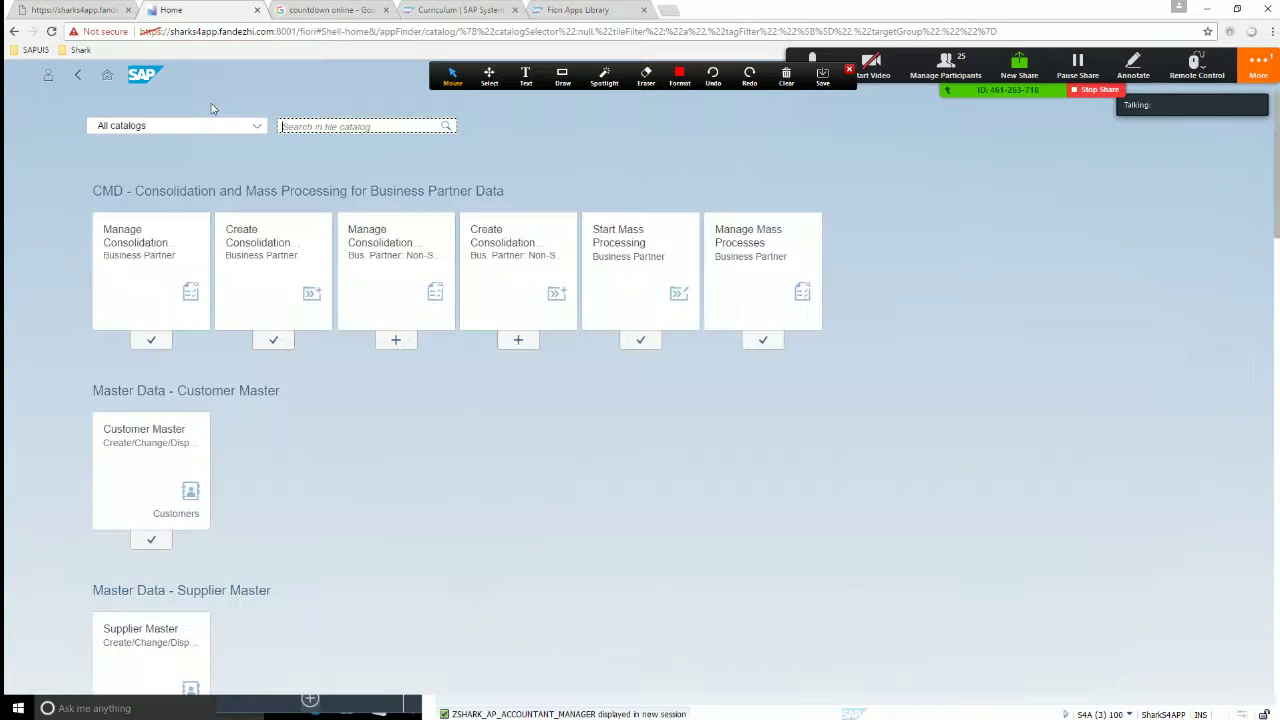
pyautogui.write('check')
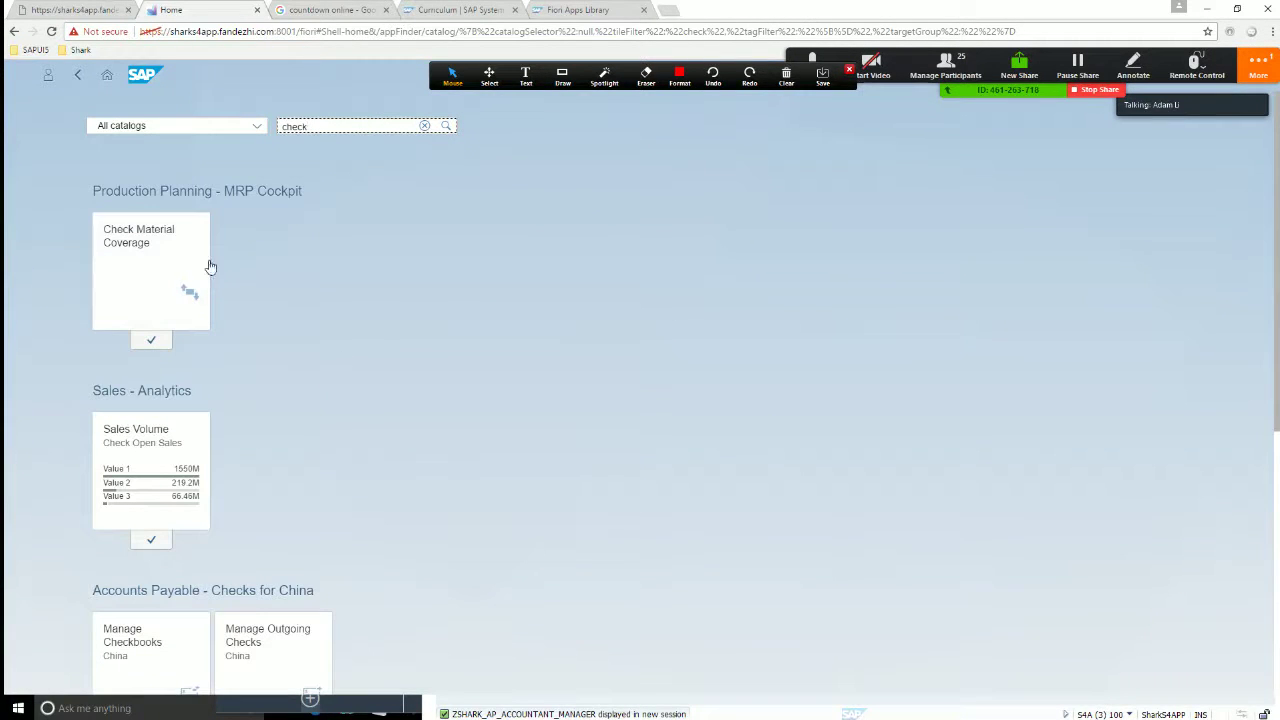
pyautogui.scroll(-5, 523, 480)
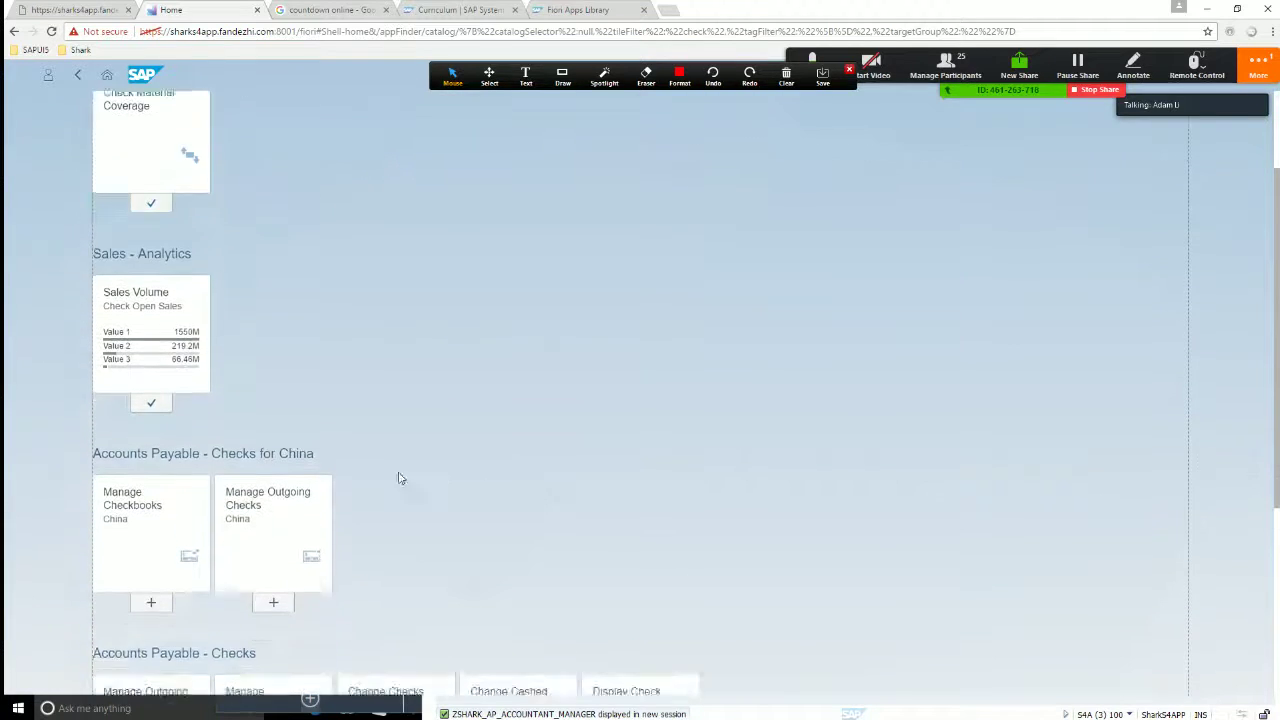
pyautogui.scroll(-1, 554, 457)
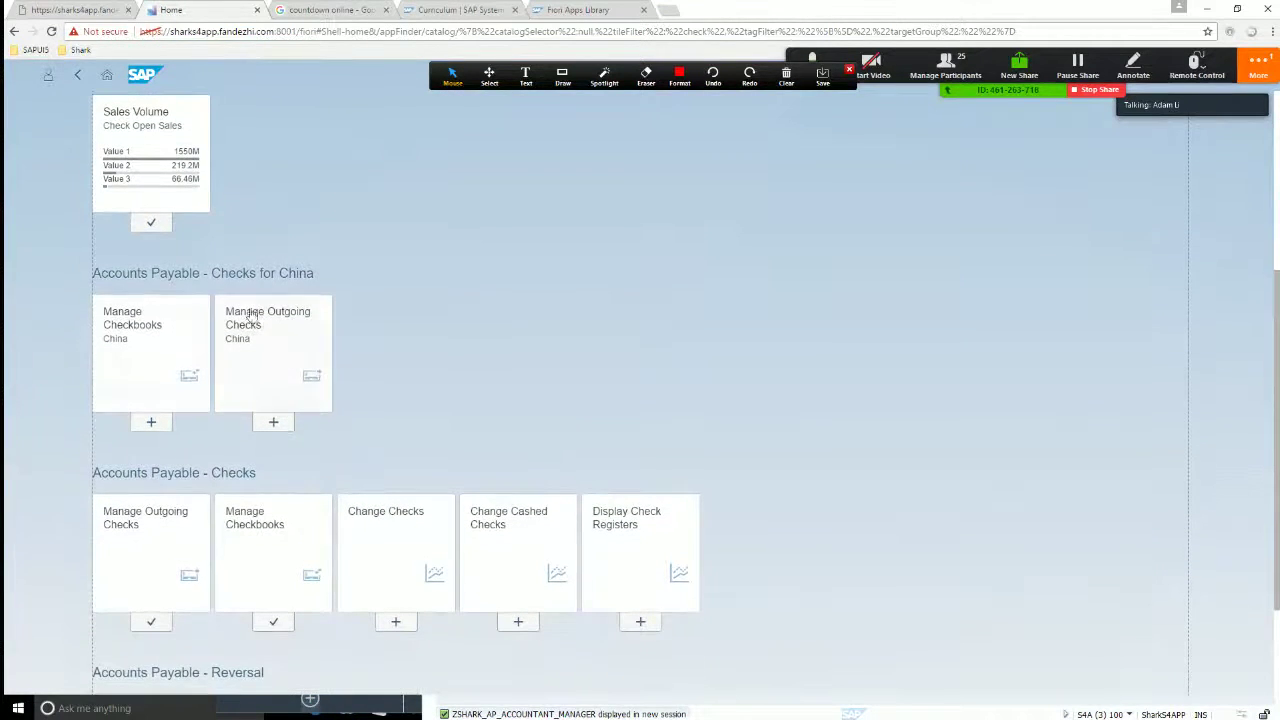
pyautogui.click(150, 333)
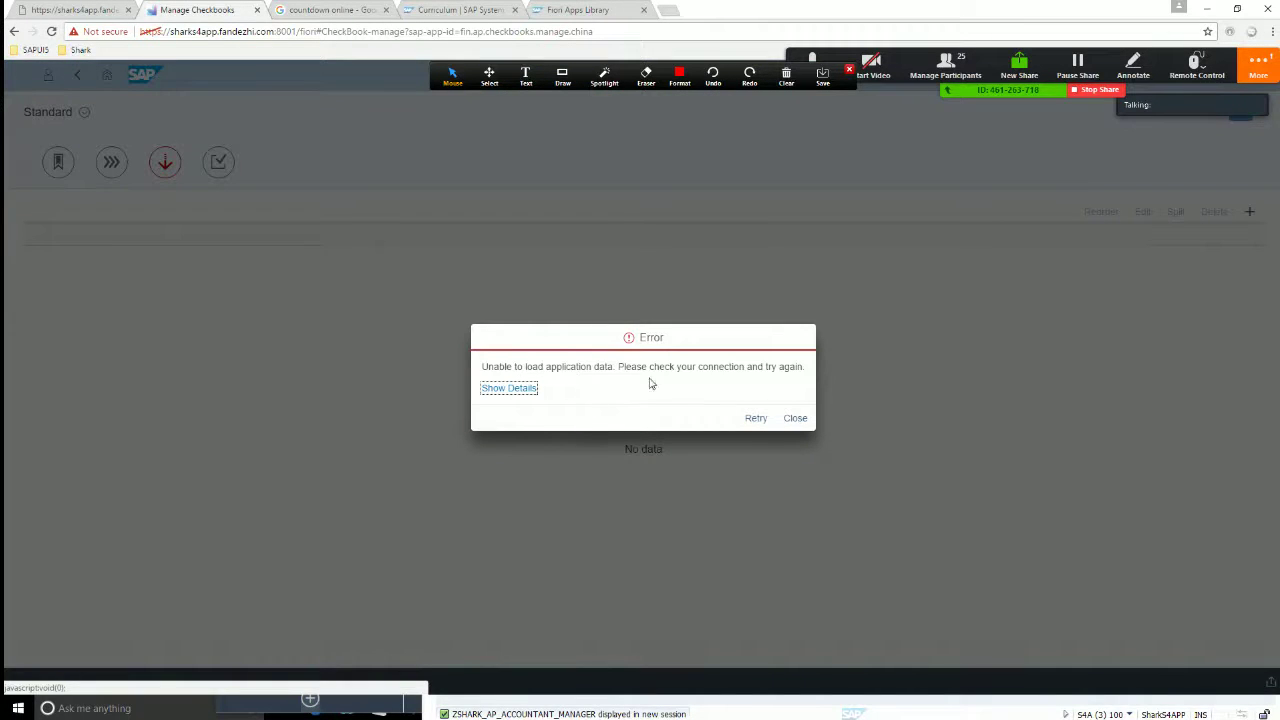
# Show the error details and copy the missing service name FAP_CHECK_BOOKS_SRV into SAP GUI
pyautogui.click(518, 389)
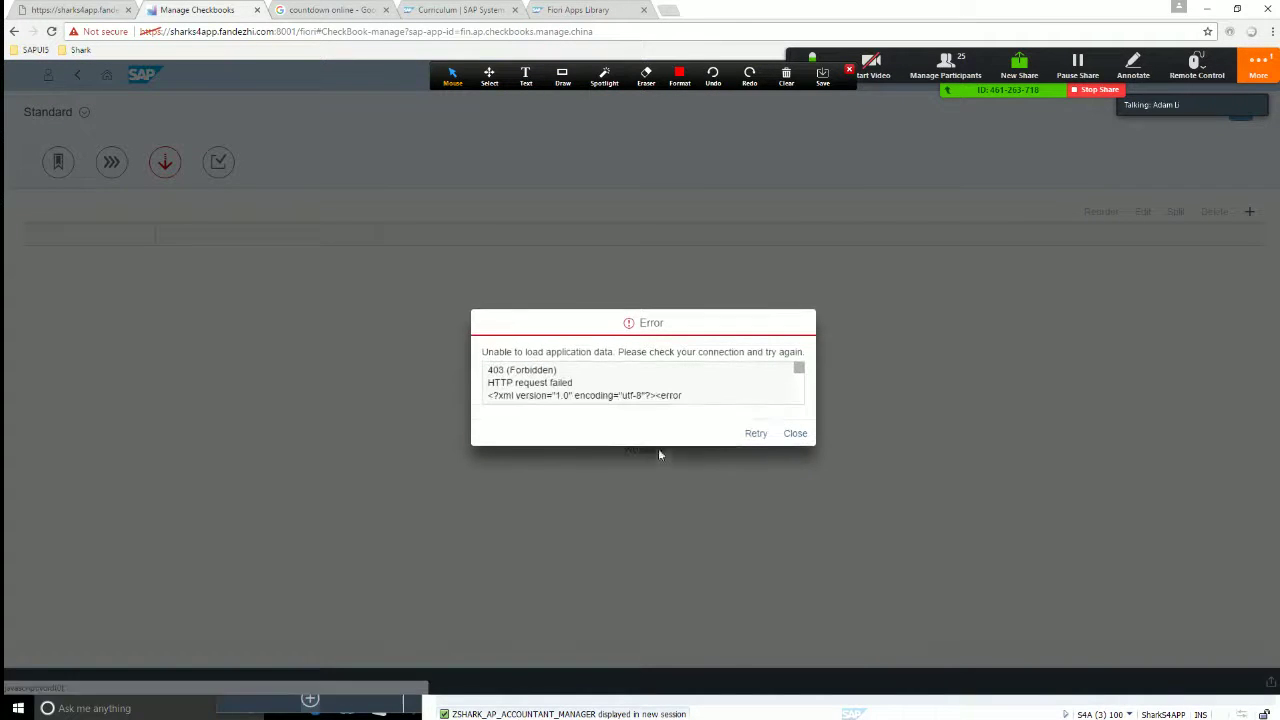
pyautogui.scroll(-1, 657, 390)
pyautogui.scroll(-2, 731, 400)
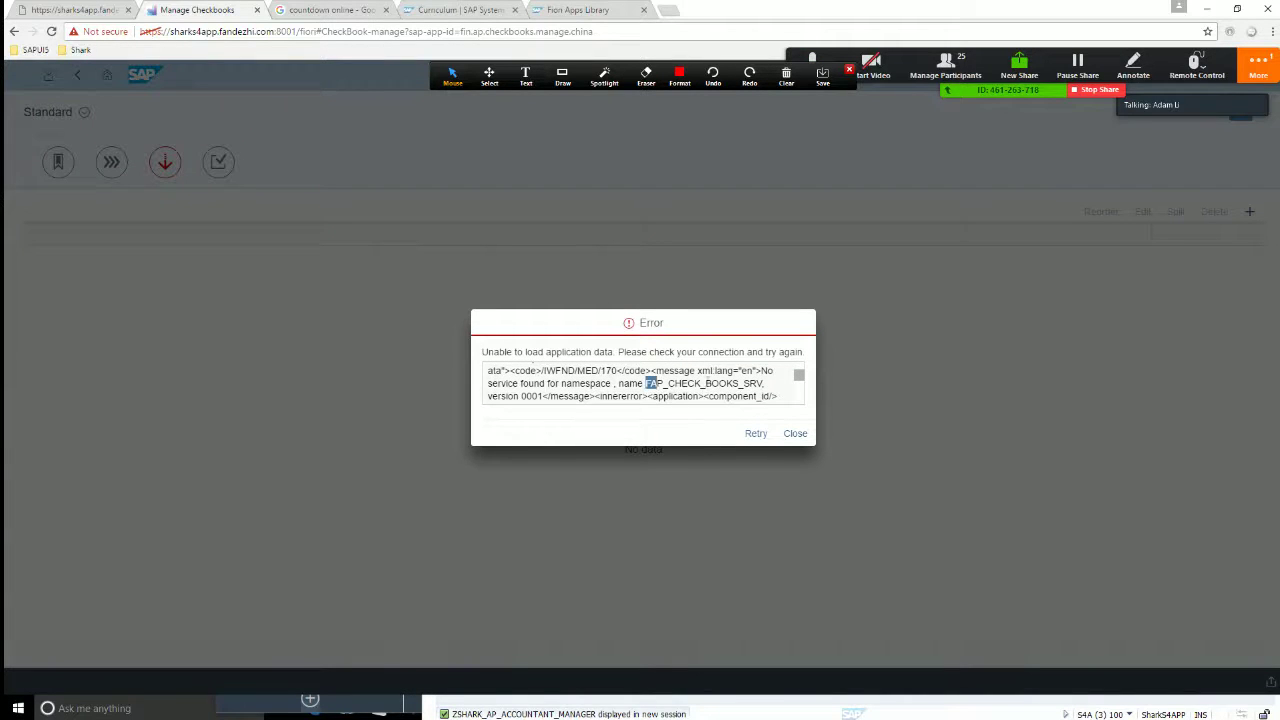
pyautogui.moveTo(658, 383); pyautogui.dragTo(765, 383)
pyautogui.hotkey('ctrl', 'c')
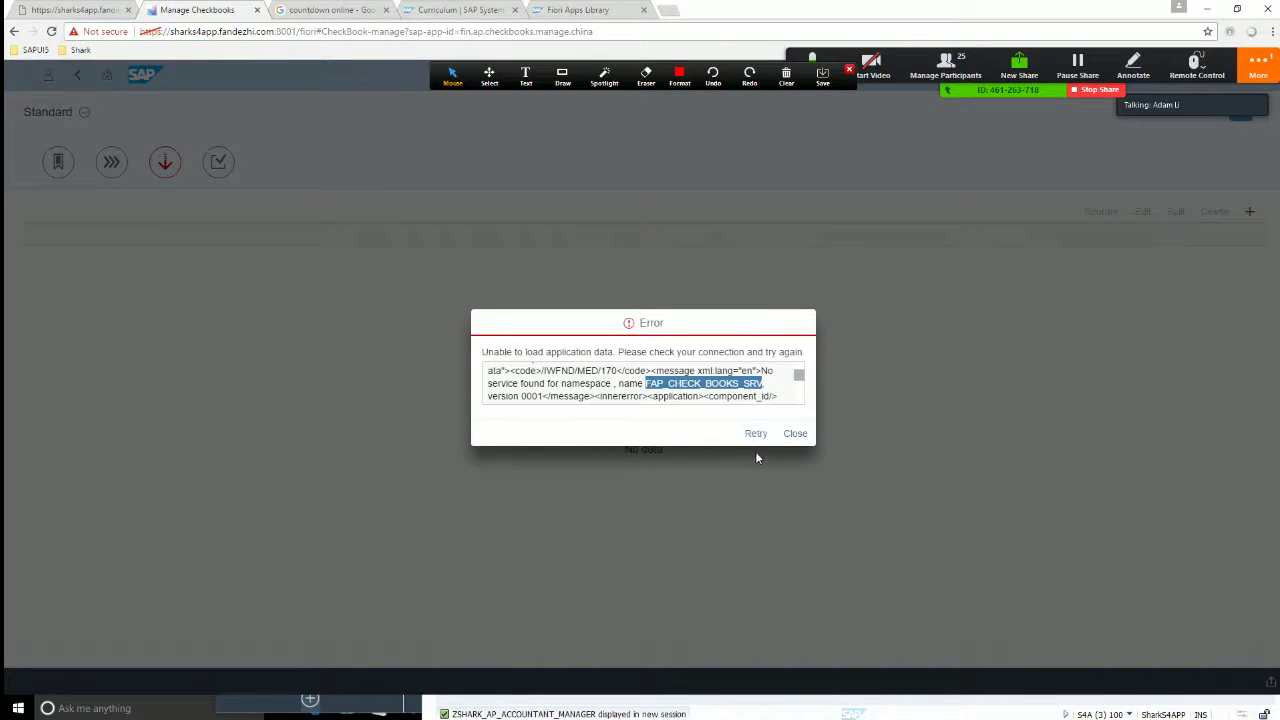
pyautogui.hotkey('alt', 'Tab')
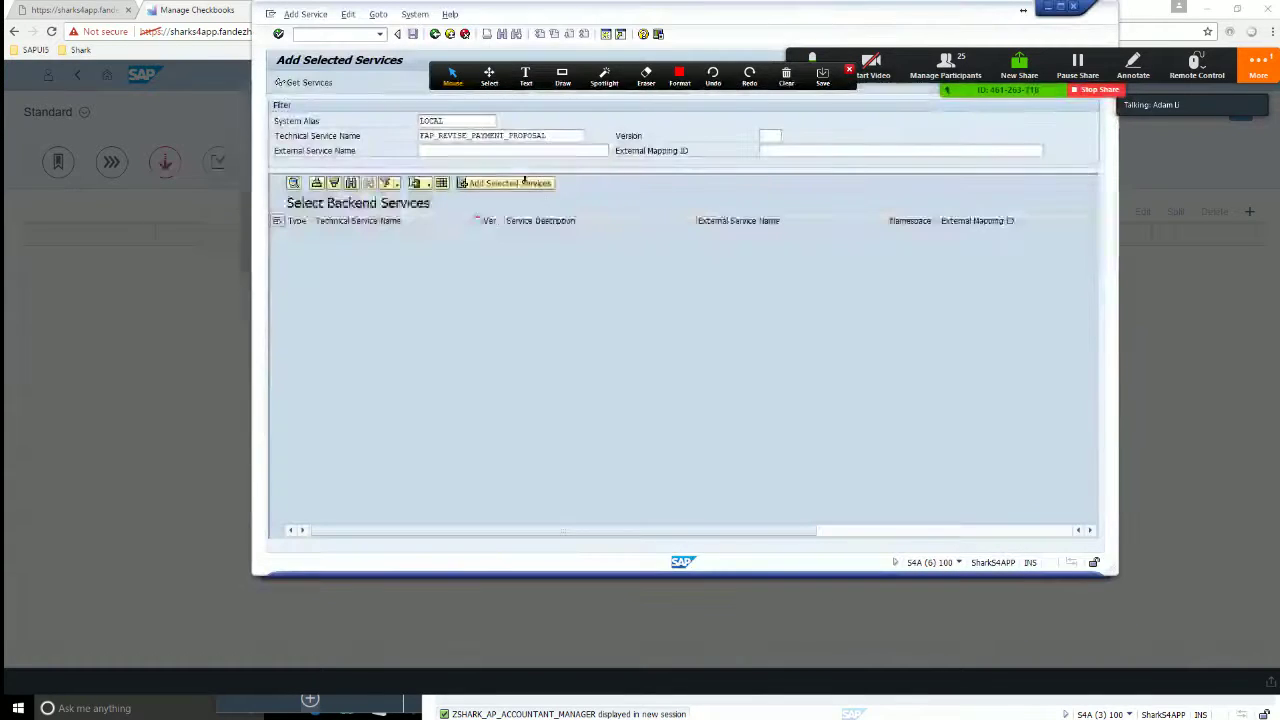
# Find FAP_CHECK_BOOKS_SRV in Add Selected Services and register it, confirming both prompts
pyautogui.doubleClick(560, 136)
pyautogui.hotkey('ctrl', 'v')
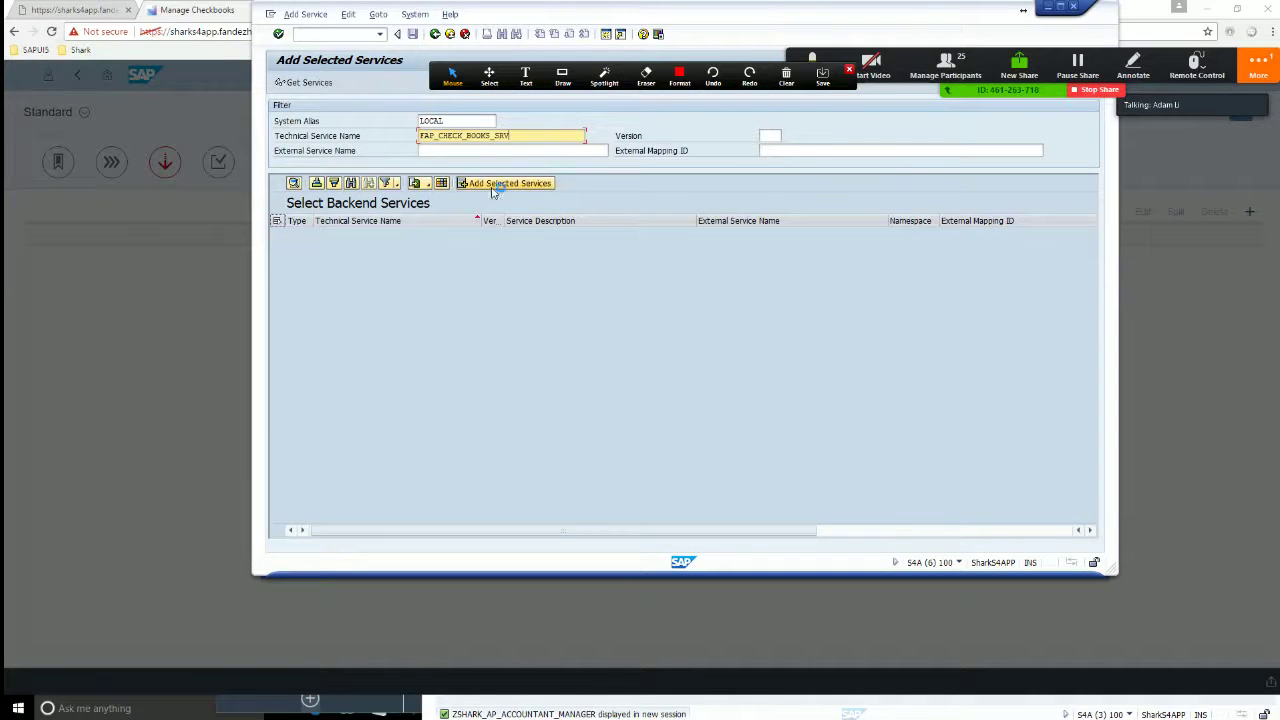
pyautogui.press('Return')
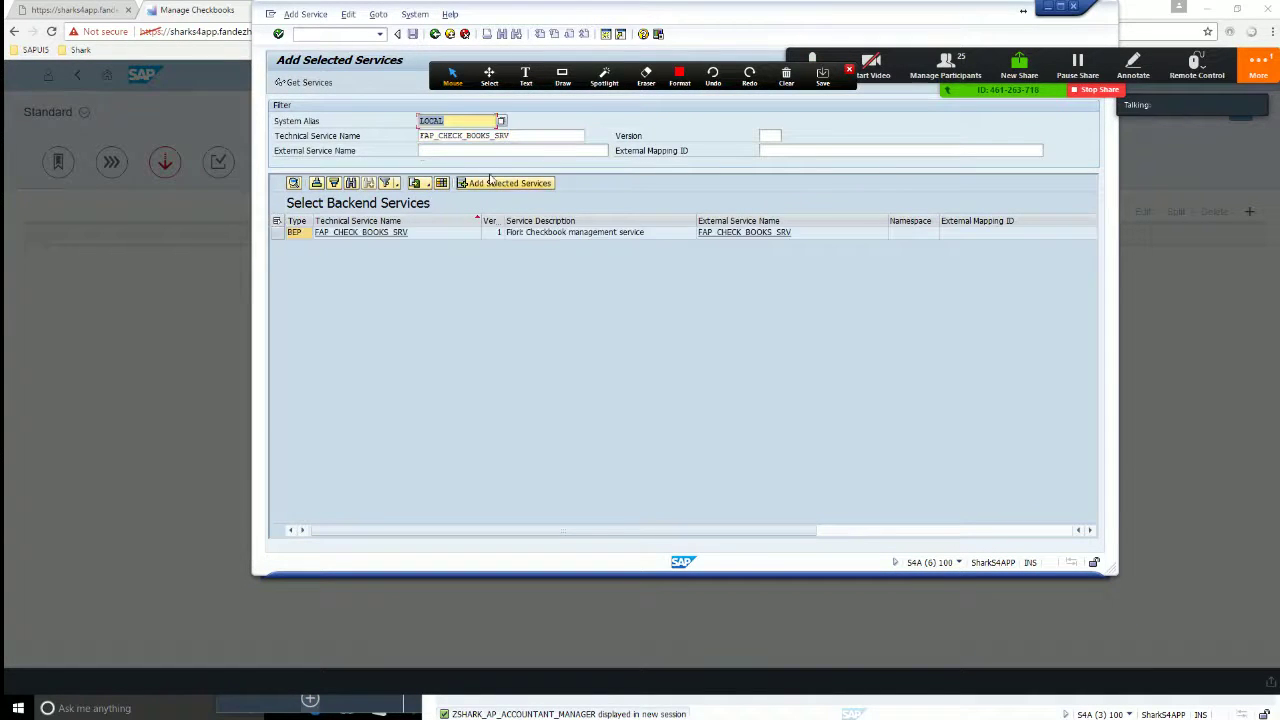
pyautogui.click(277, 233)
pyautogui.click(505, 183)
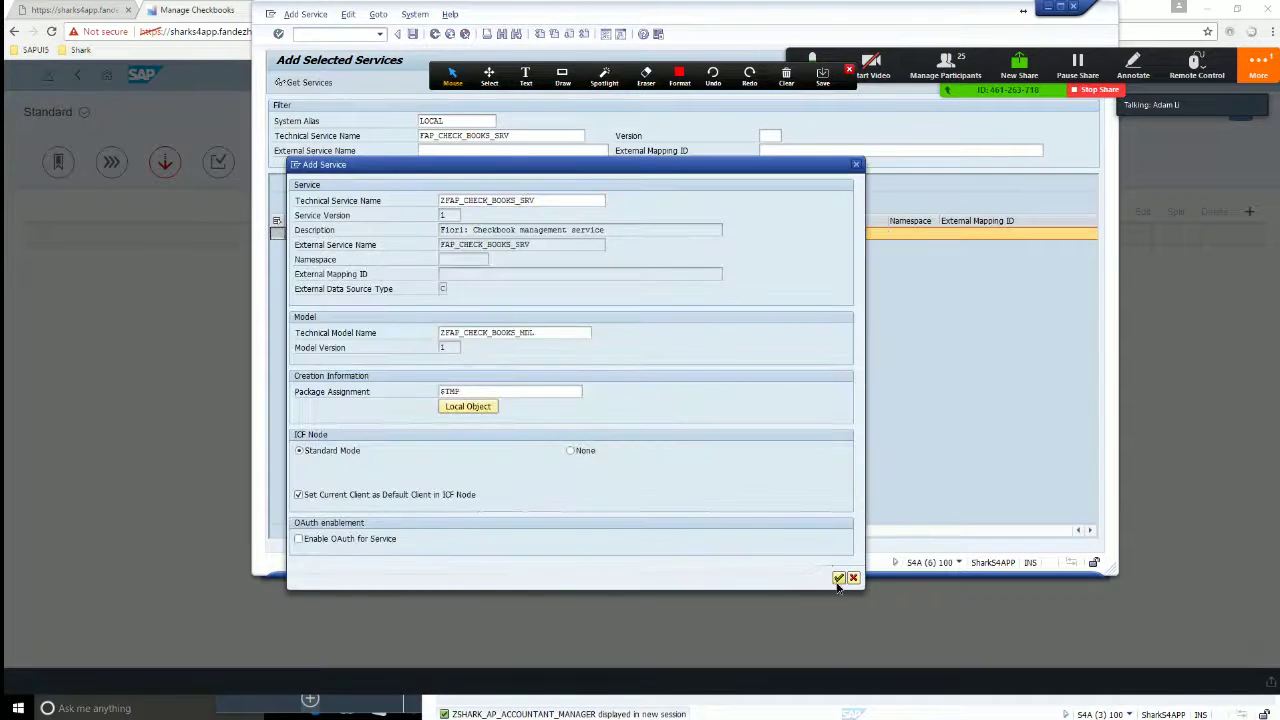
pyautogui.click(839, 579)
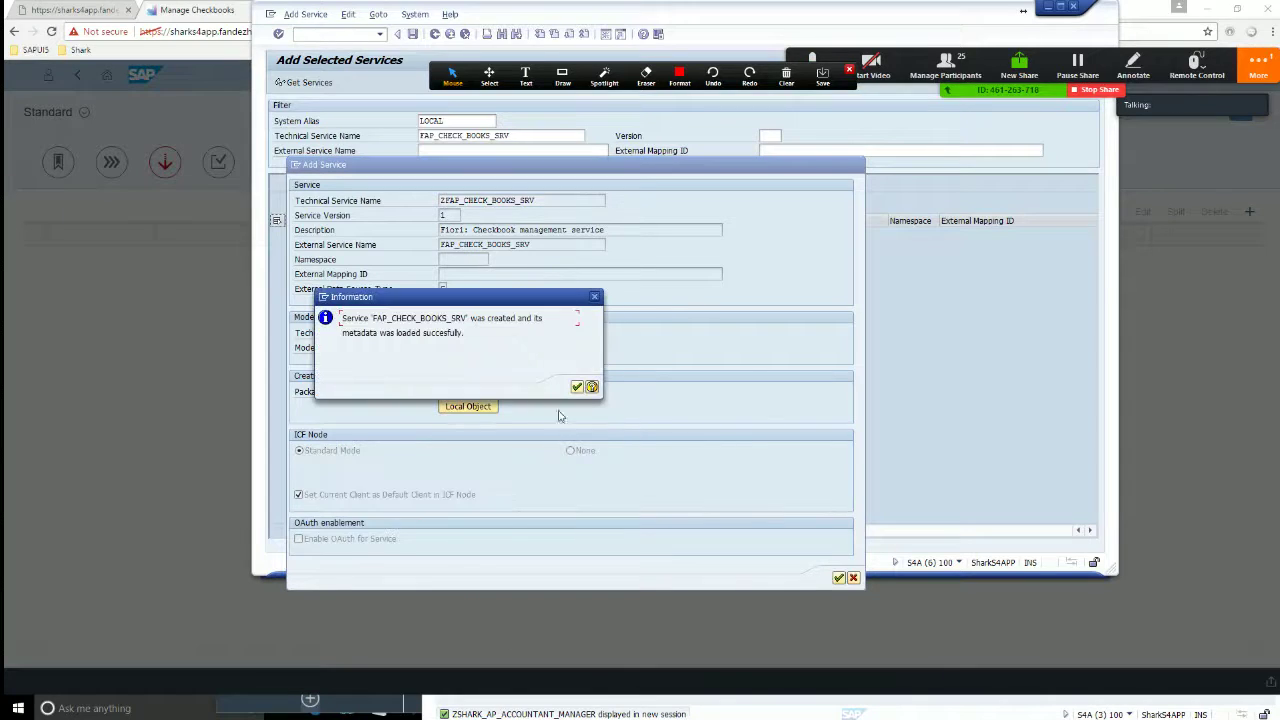
pyautogui.click(578, 388)
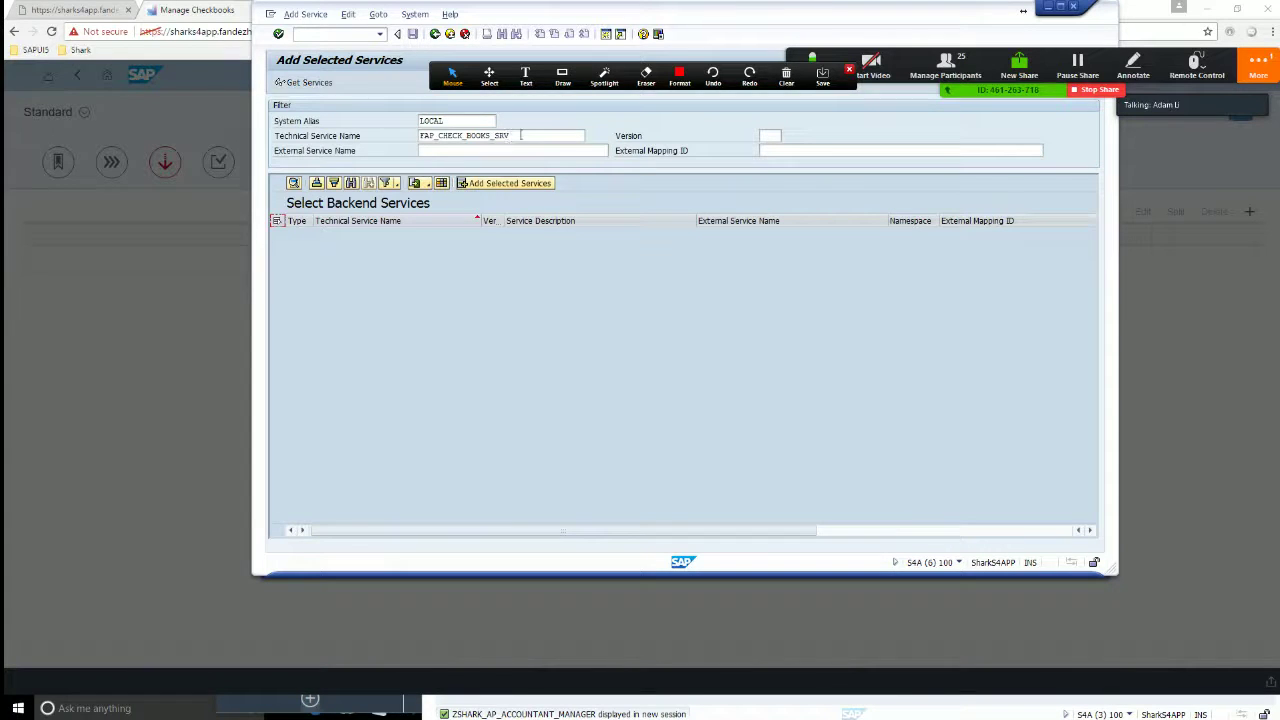
# Select the FAP_CHECK_BOOKS_SRV value in the Technical Service Name filter
pyautogui.moveTo(520, 135)
pyautogui.mouseDown()
pyautogui.moveTo(364, 123)
pyautogui.moveTo(508, 134)
pyautogui.mouseUp()
pyautogui.click(462, 135)
pyautogui.click(508, 134)
pyautogui.doubleClick(505, 133)
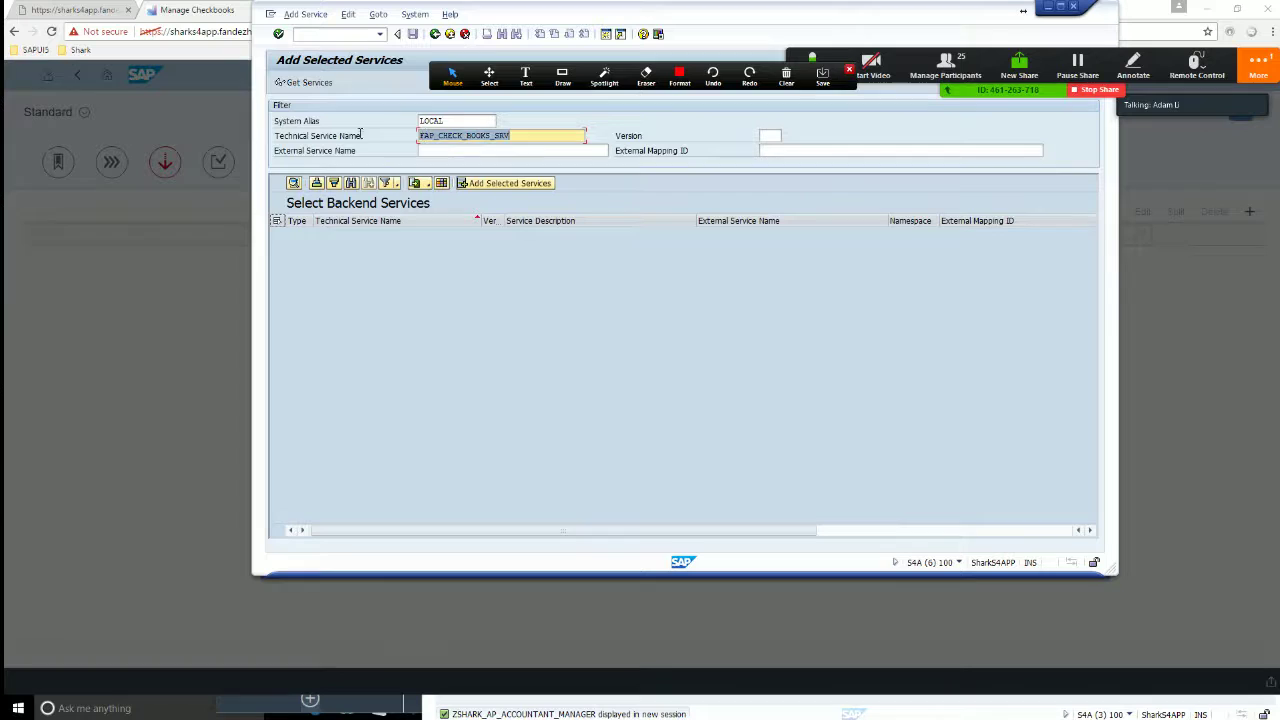
pyautogui.click(530, 136)
pyautogui.doubleClick(526, 137)
pyautogui.click(523, 138)
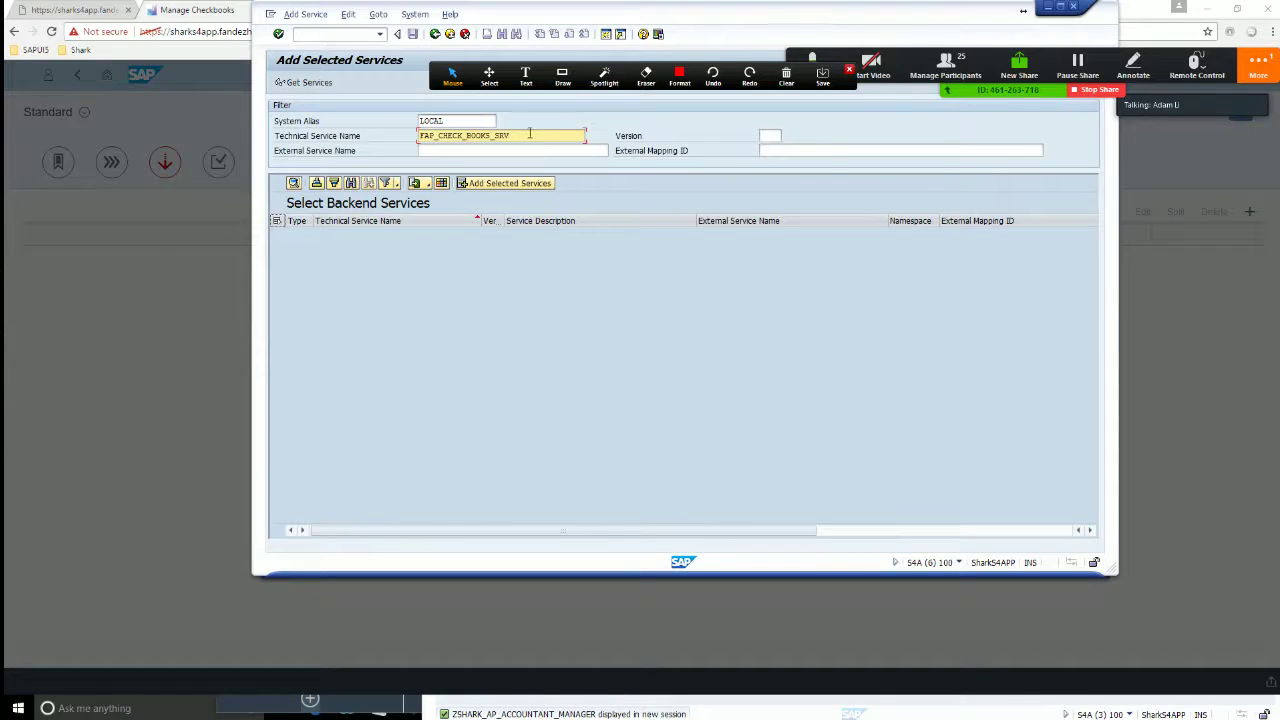
pyautogui.hotkey('shift', 'Home')
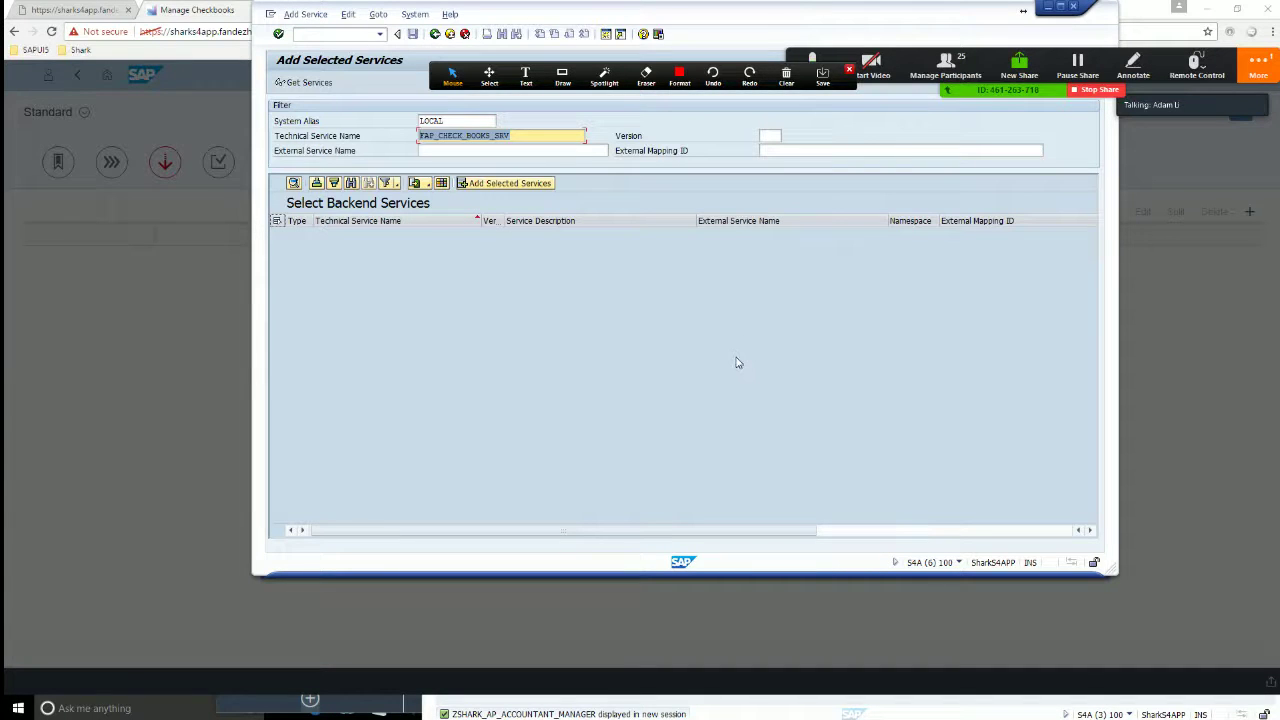
pyautogui.hotkey('alt', 'Tab')
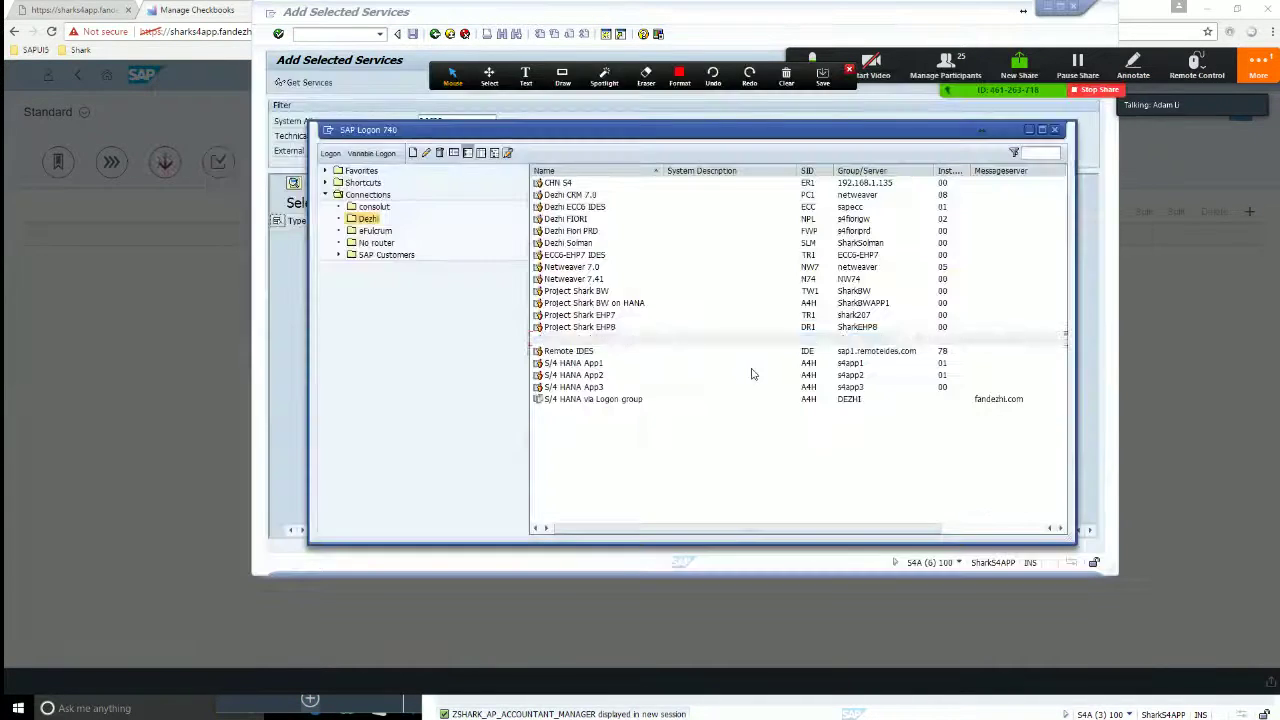
# Browse the composite role's roles and dismiss the maximum sessions error on SAP_BR_PURCHASER
pyautogui.hotkey('alt', 'Tab')
pyautogui.hotkey('alt', 'Tab')
pyautogui.hotkey('alt', 'Tab')
pyautogui.hotkey('alt', 'Tab')
pyautogui.hotkey('alt', 'Tab')
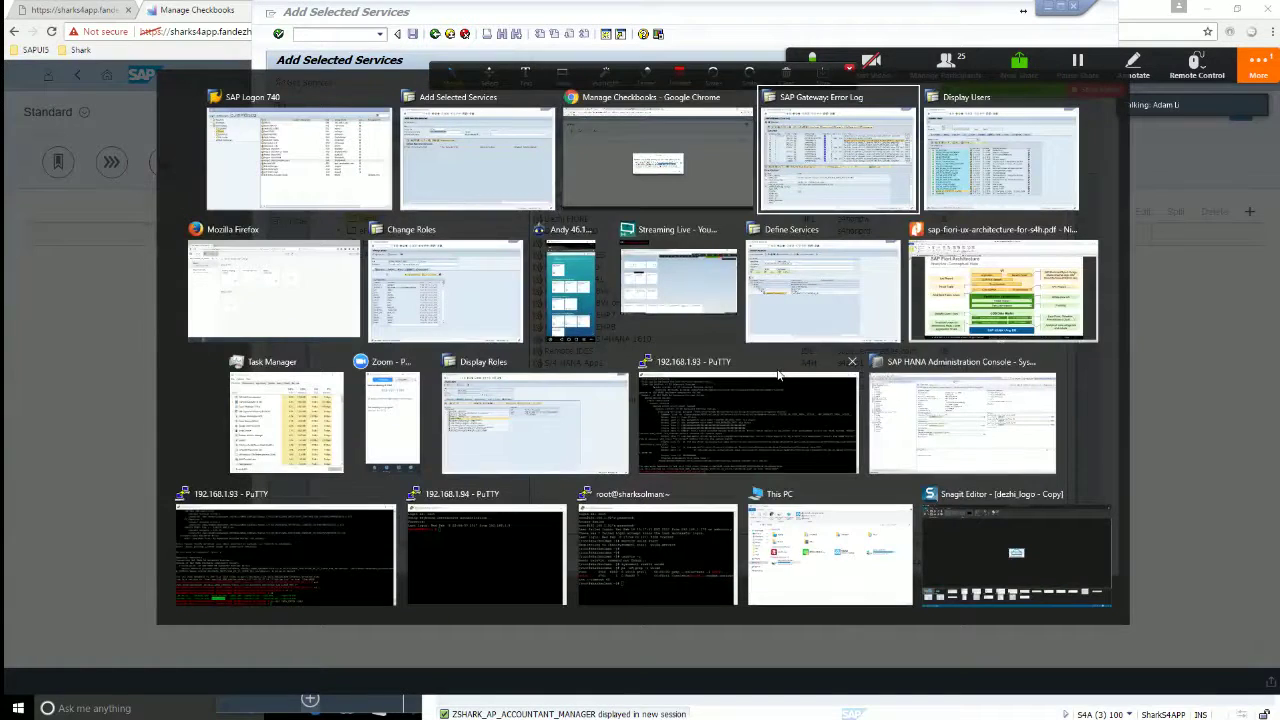
pyautogui.hotkey('alt', 'Tab')
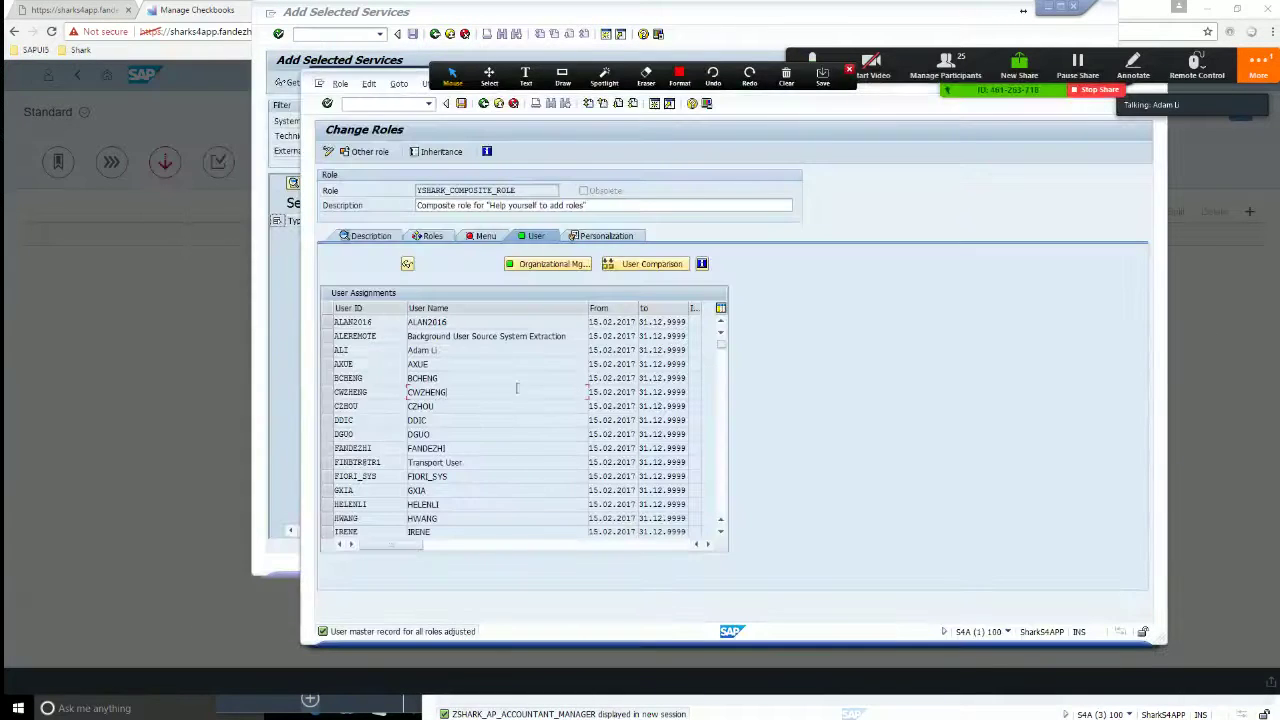
pyautogui.click(482, 236)
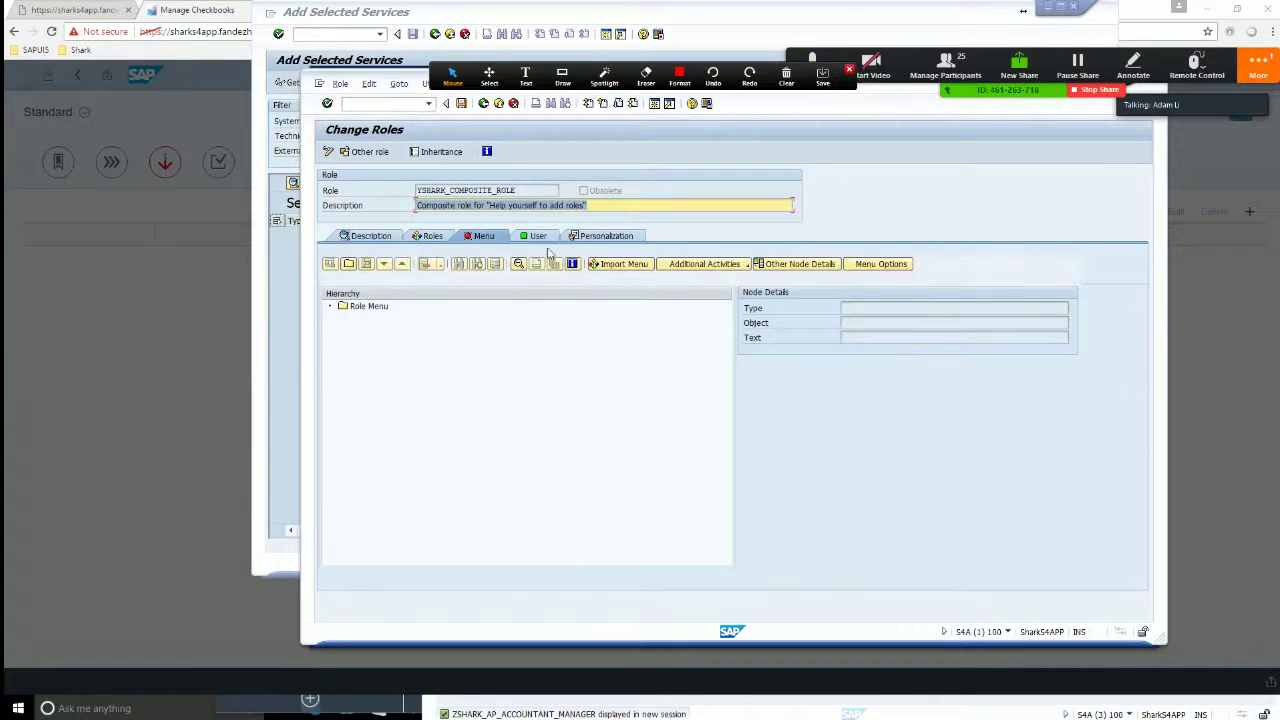
pyautogui.click(436, 236)
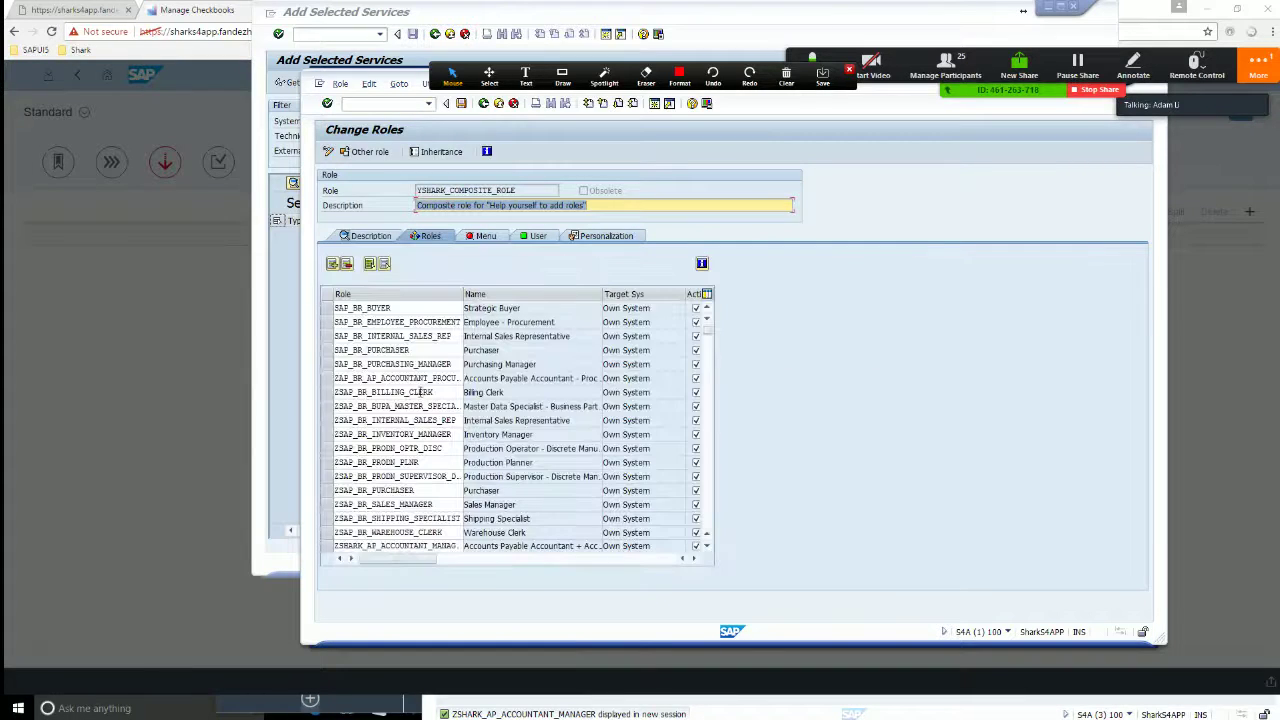
pyautogui.doubleClick(403, 352)
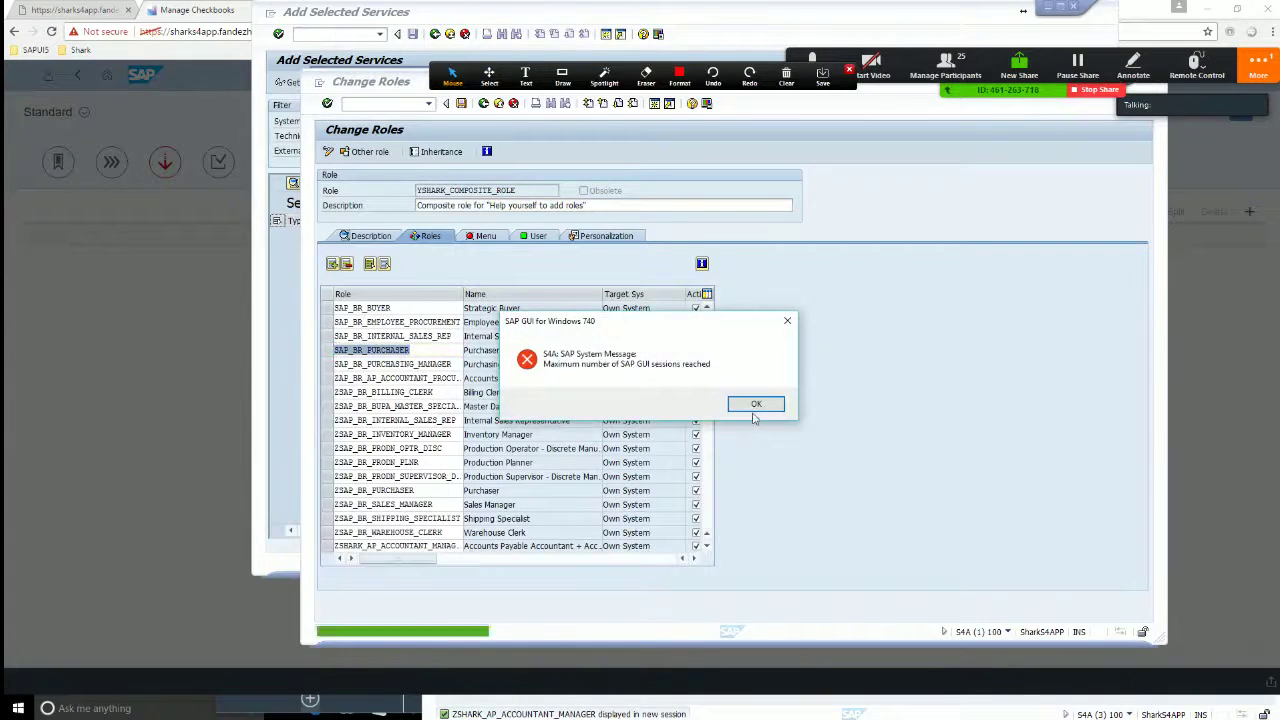
pyautogui.click(757, 403)
# In Display Users, pick the ZSHARK_AP_ACCOUNTANT_MANAGER role and run /npfcg
pyautogui.hotkey('alt', 'Tab')
pyautogui.hotkey('alt', 'Tab')
pyautogui.hotkey('alt', 'Tab')
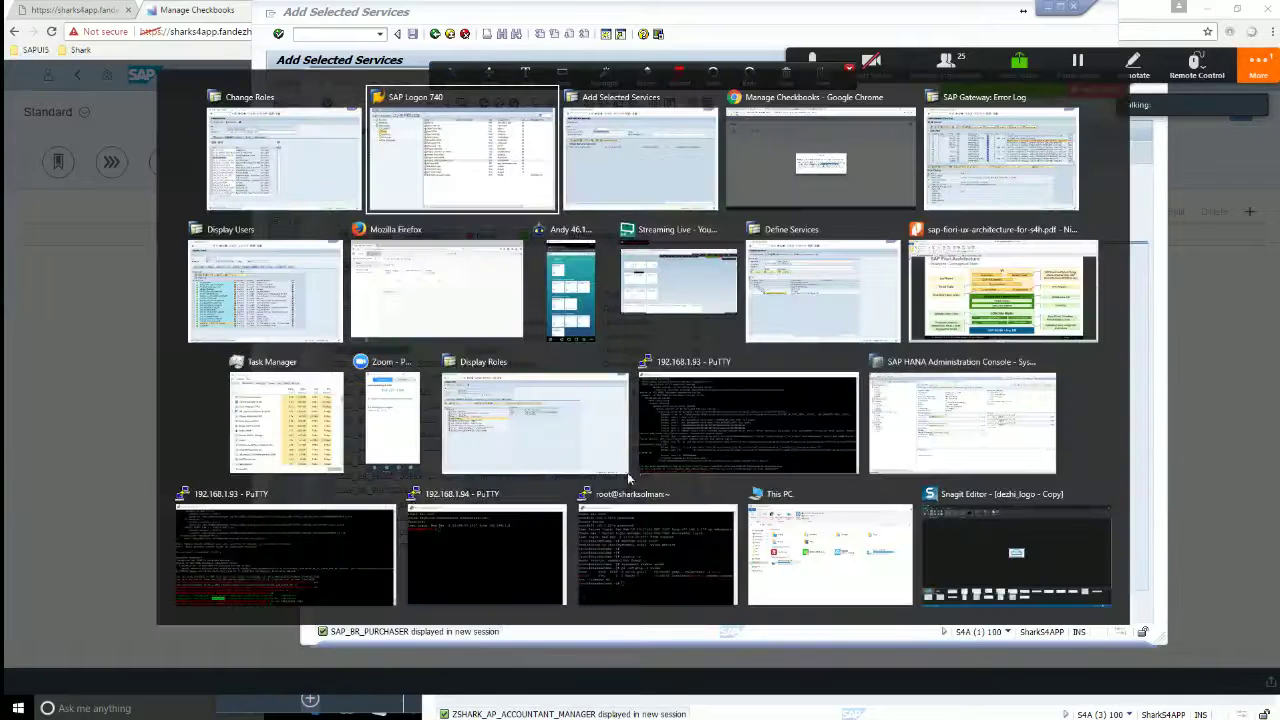
pyautogui.hotkey('alt', 'Tab')
pyautogui.hotkey('alt', 'Tab')
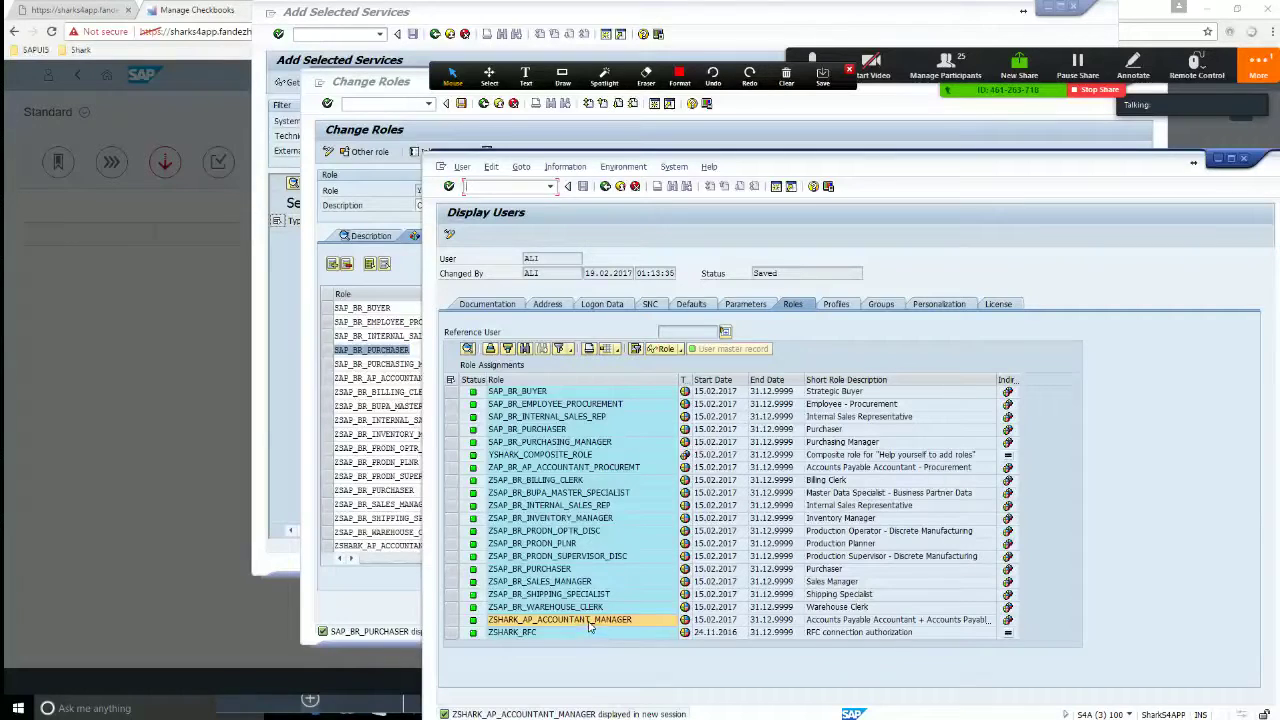
pyautogui.click(591, 621)
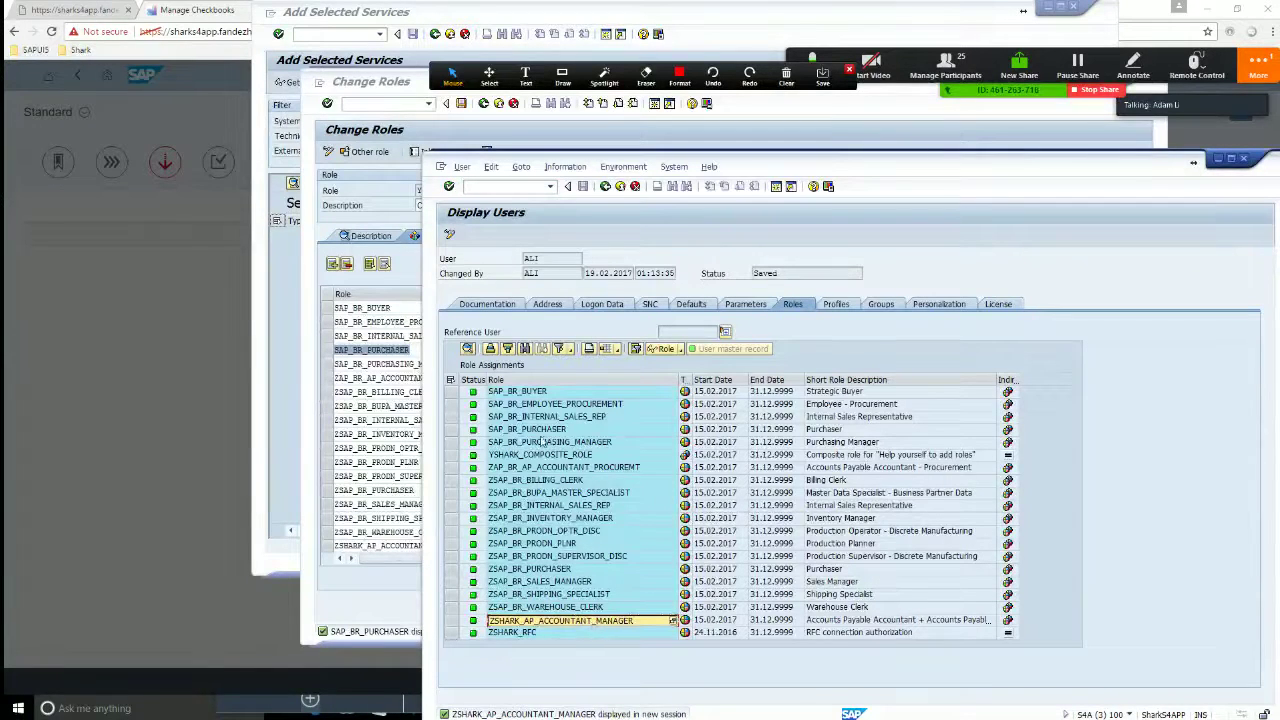
pyautogui.click(495, 186)
pyautogui.write('/npf')
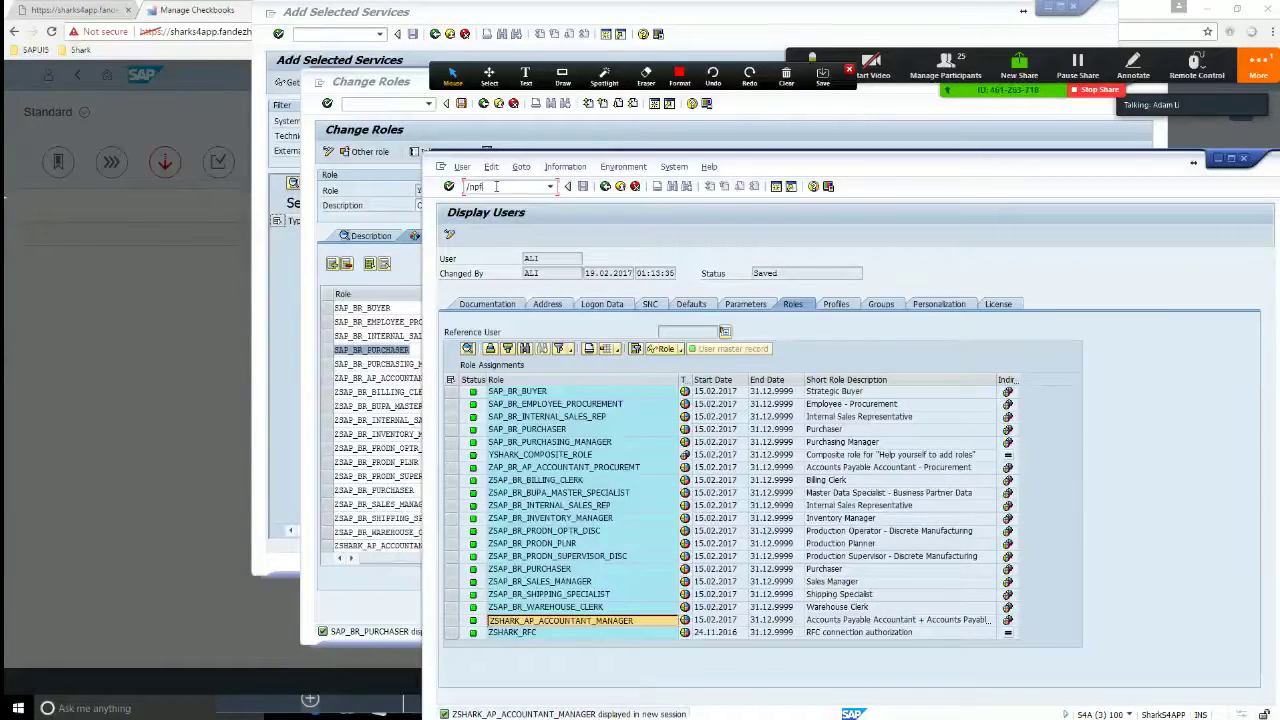
pyautogui.write('cg')
pyautogui.press('Return')
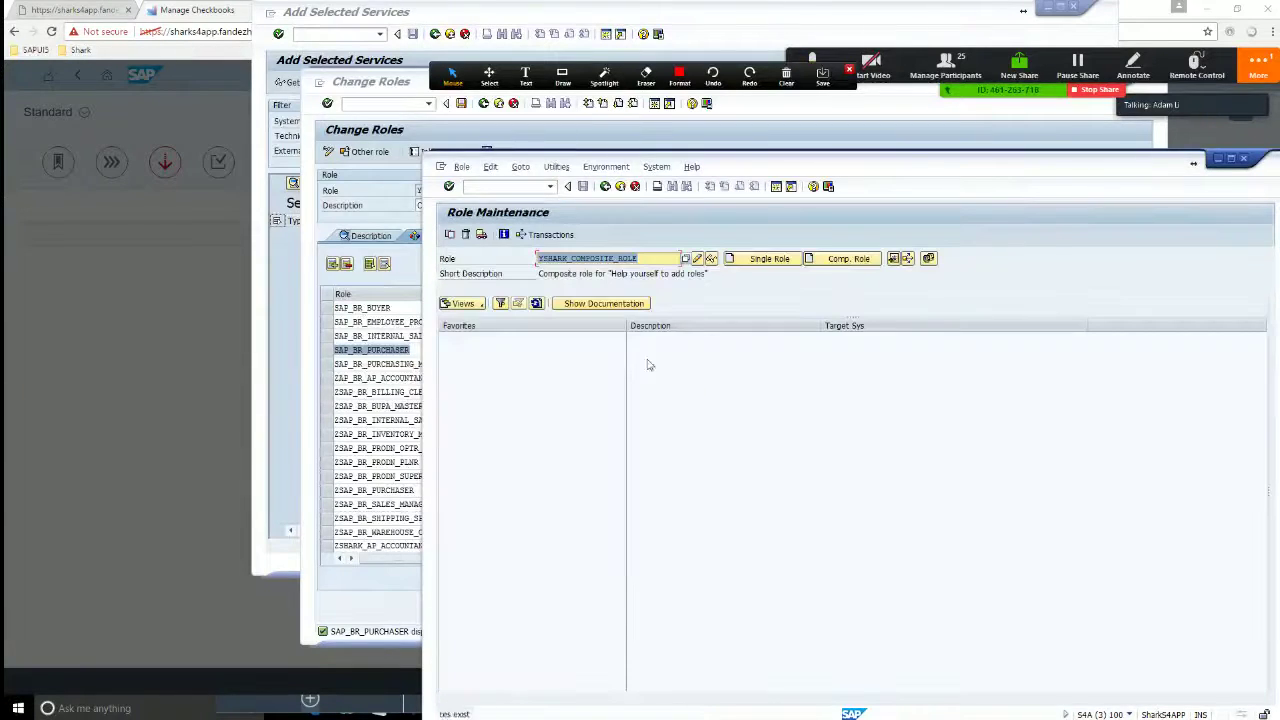
# Display the role's menu and inspect the Daily Business, Checks, Correspondence and Reporting Russia nodes
pyautogui.click(711, 258)
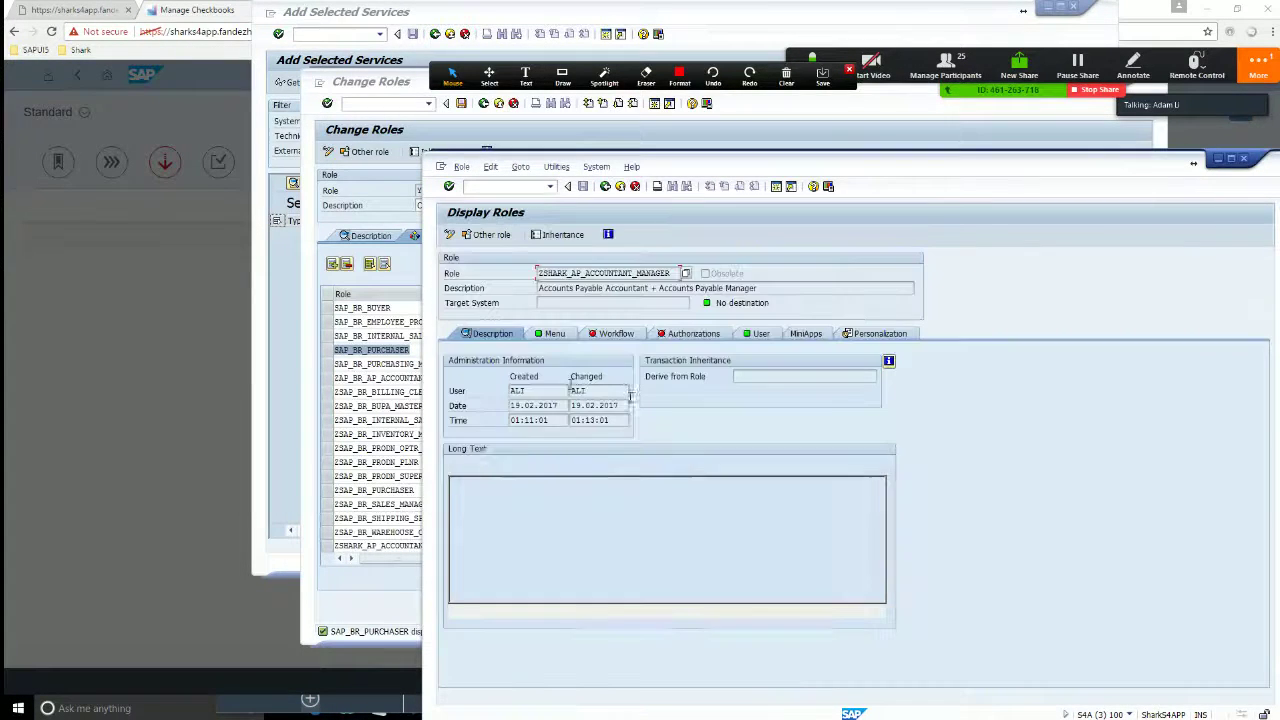
pyautogui.click(553, 334)
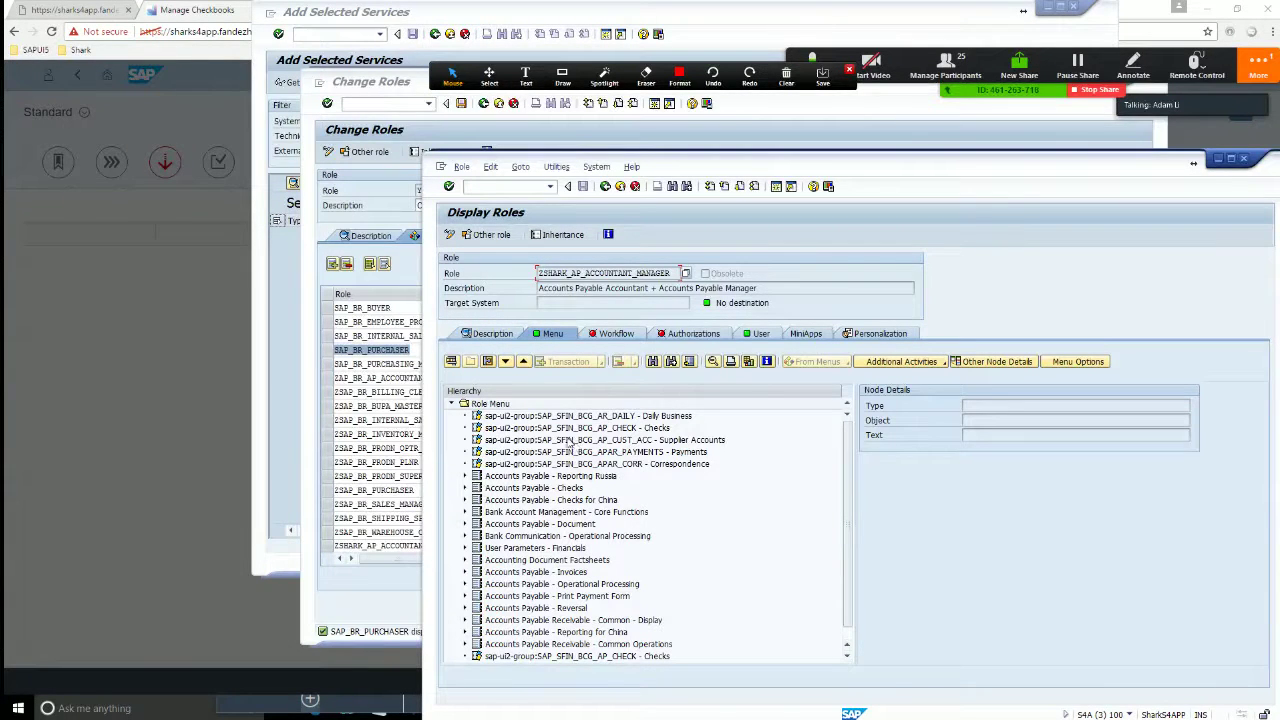
pyautogui.click(548, 417)
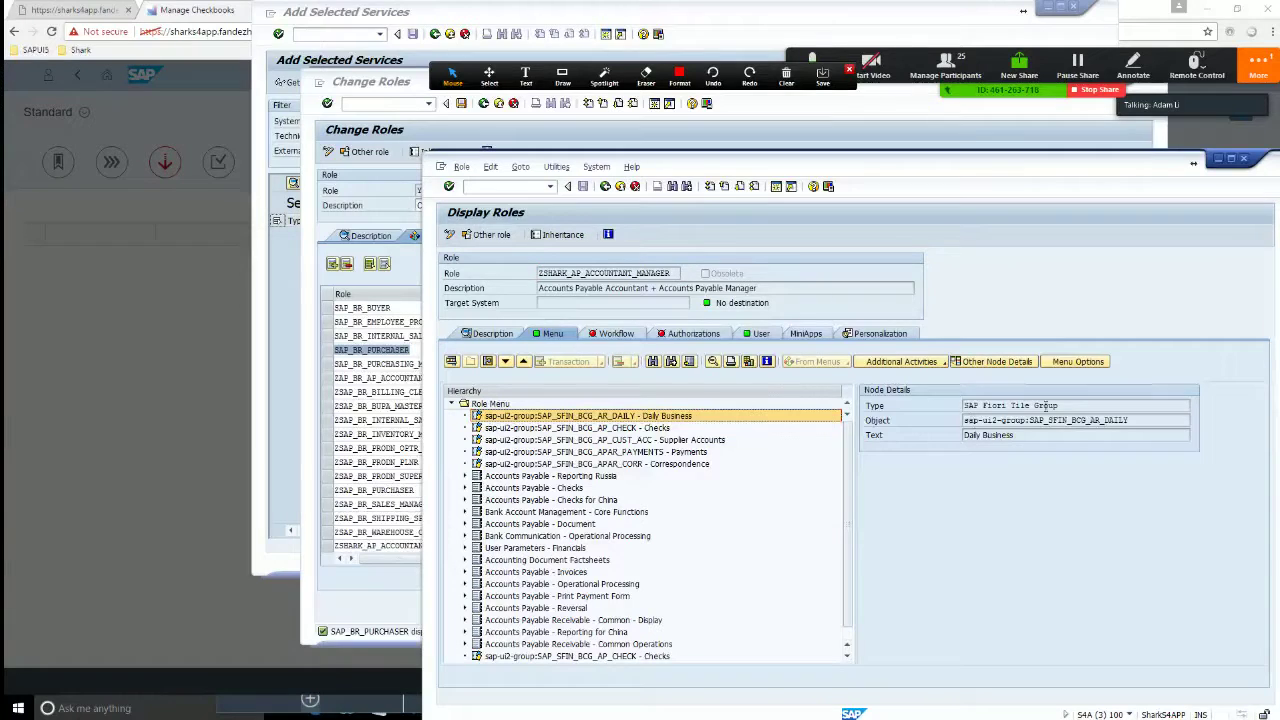
pyautogui.moveTo(1013, 407); pyautogui.dragTo(1058, 407)
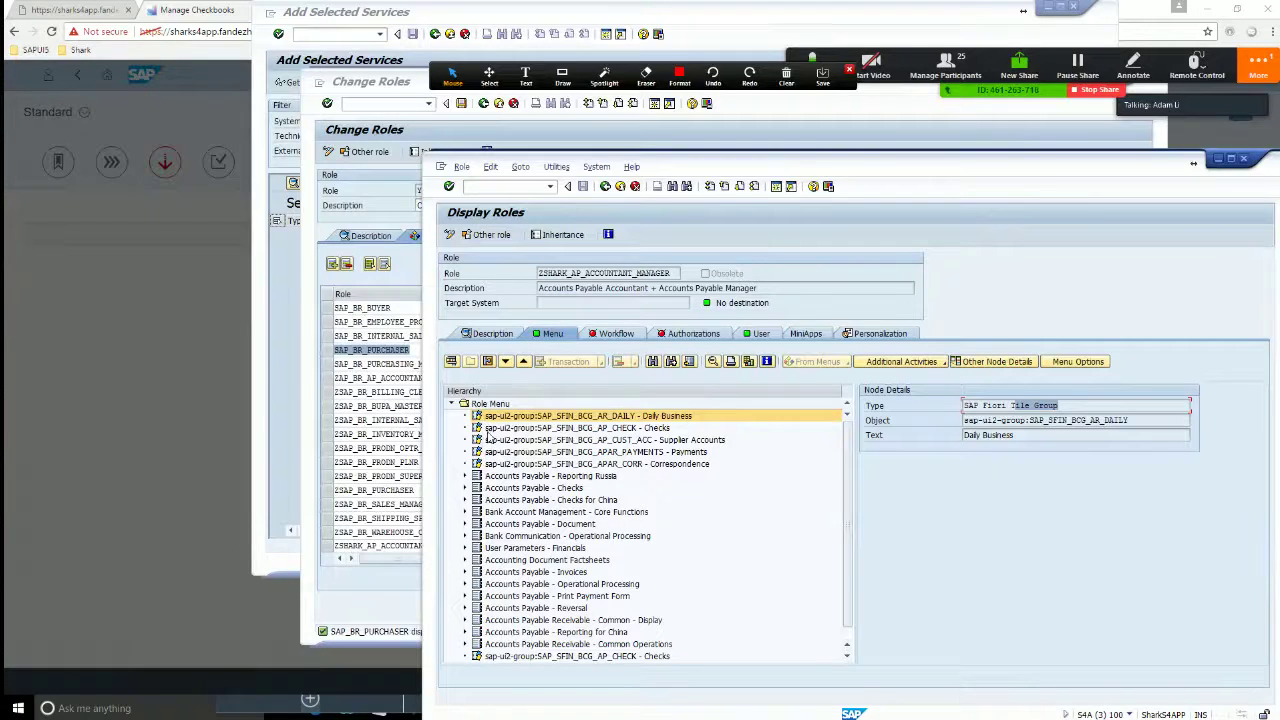
pyautogui.click(526, 428)
pyautogui.click(566, 464)
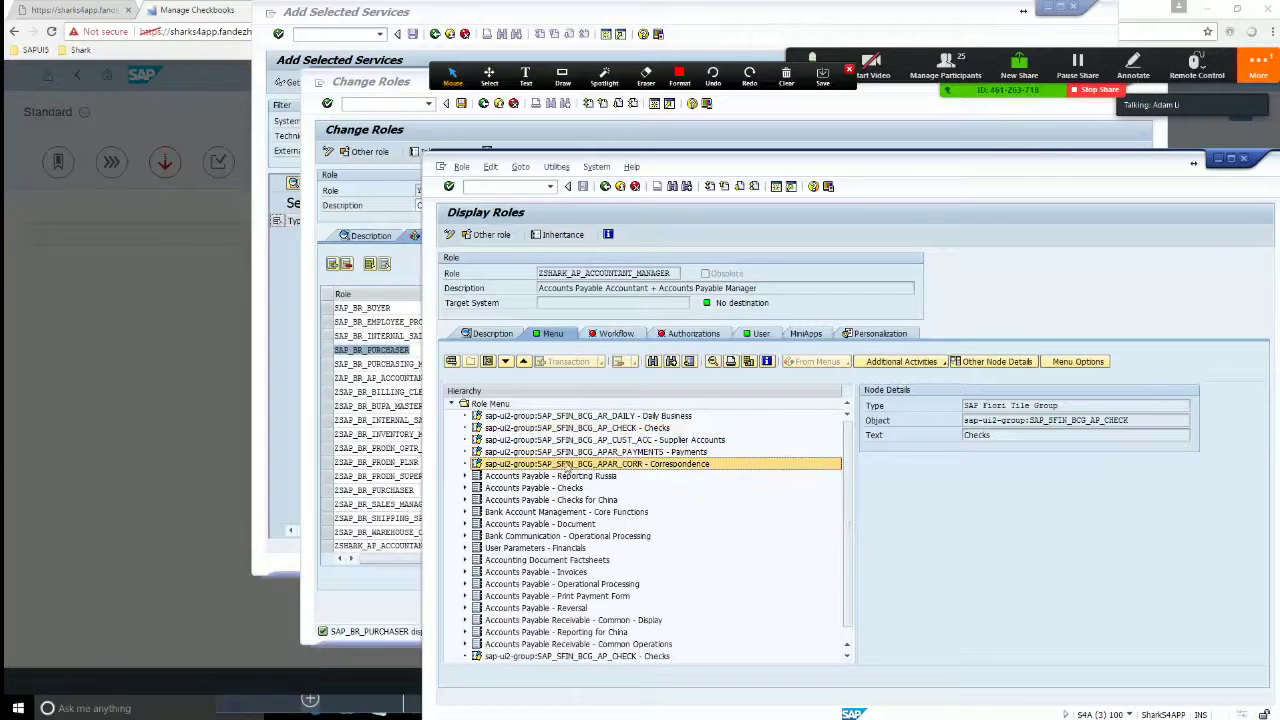
pyautogui.click(511, 476)
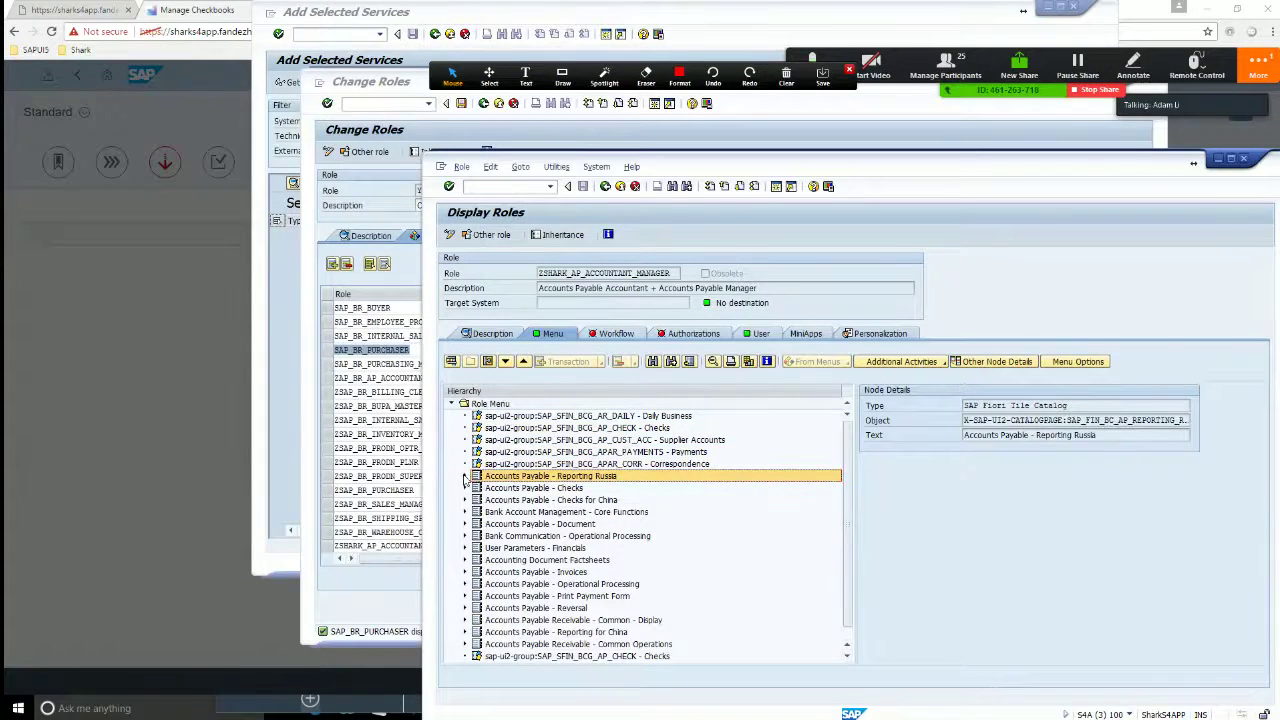
pyautogui.click(465, 477)
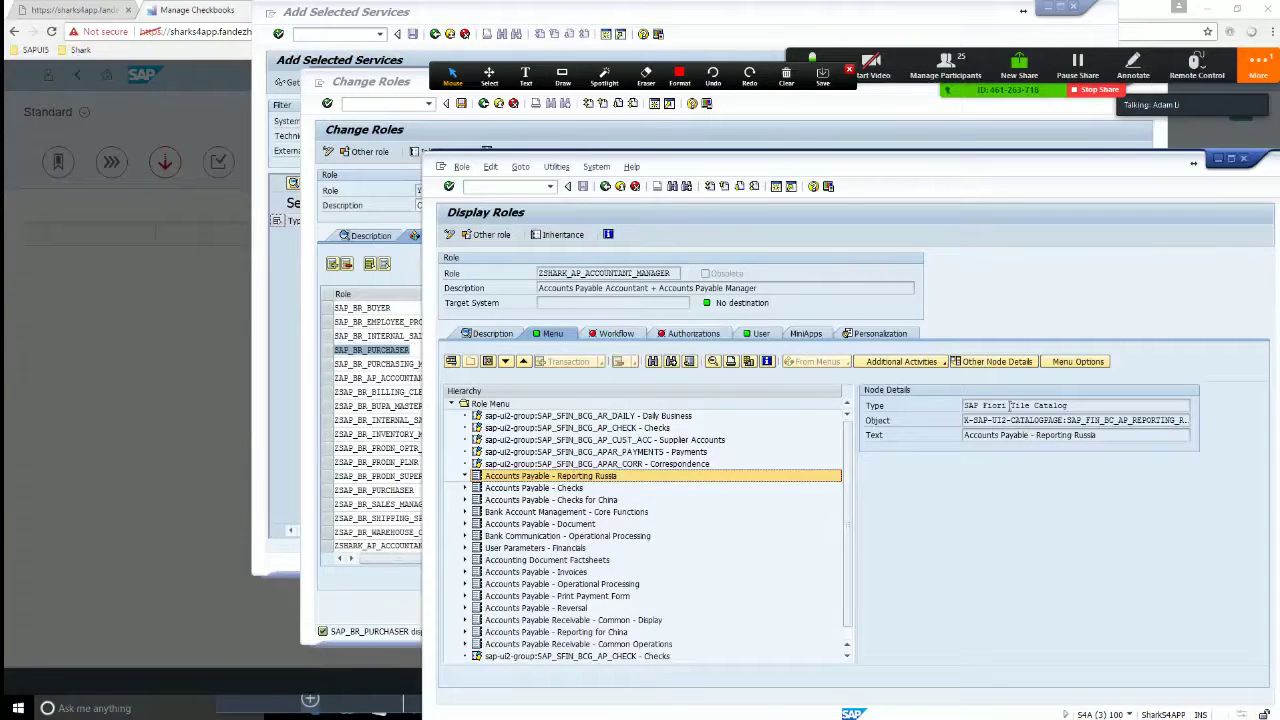
pyautogui.moveTo(1008, 405); pyautogui.dragTo(987, 420)
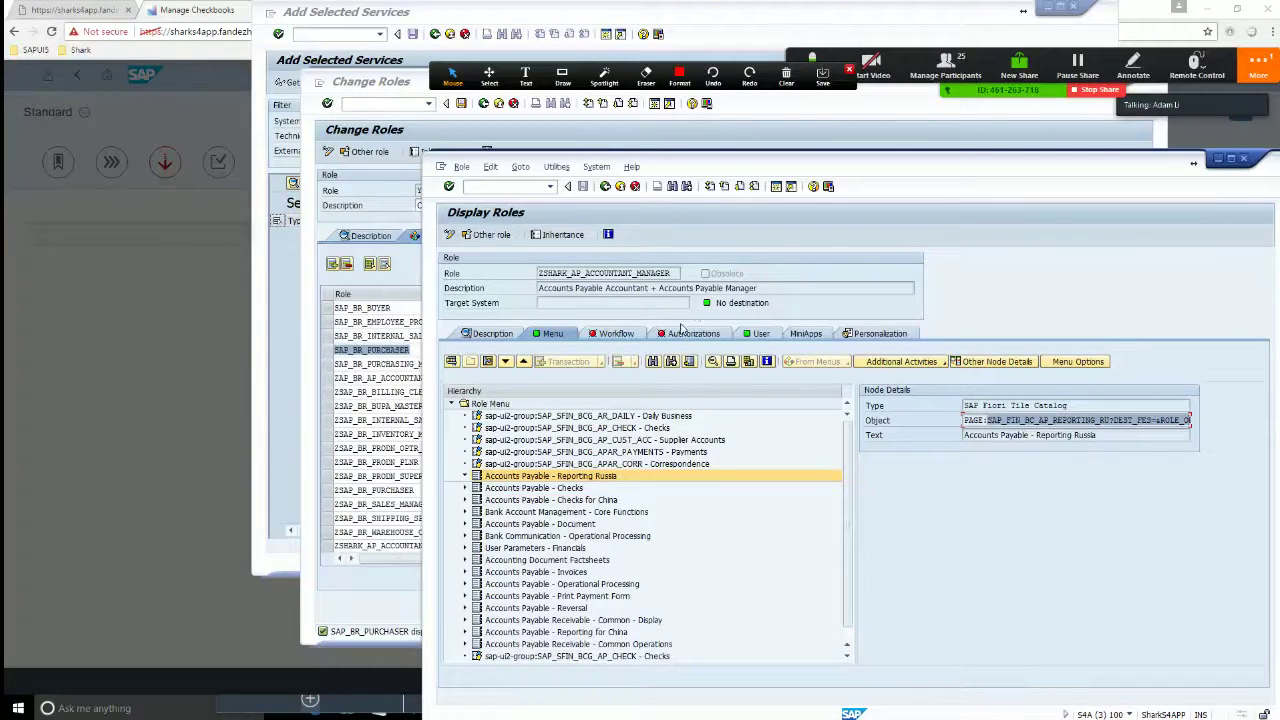
# Cycle through the open windows and come back to the role display
pyautogui.hotkey('alt', 'Tab')
pyautogui.hotkey('alt', 'Tab')
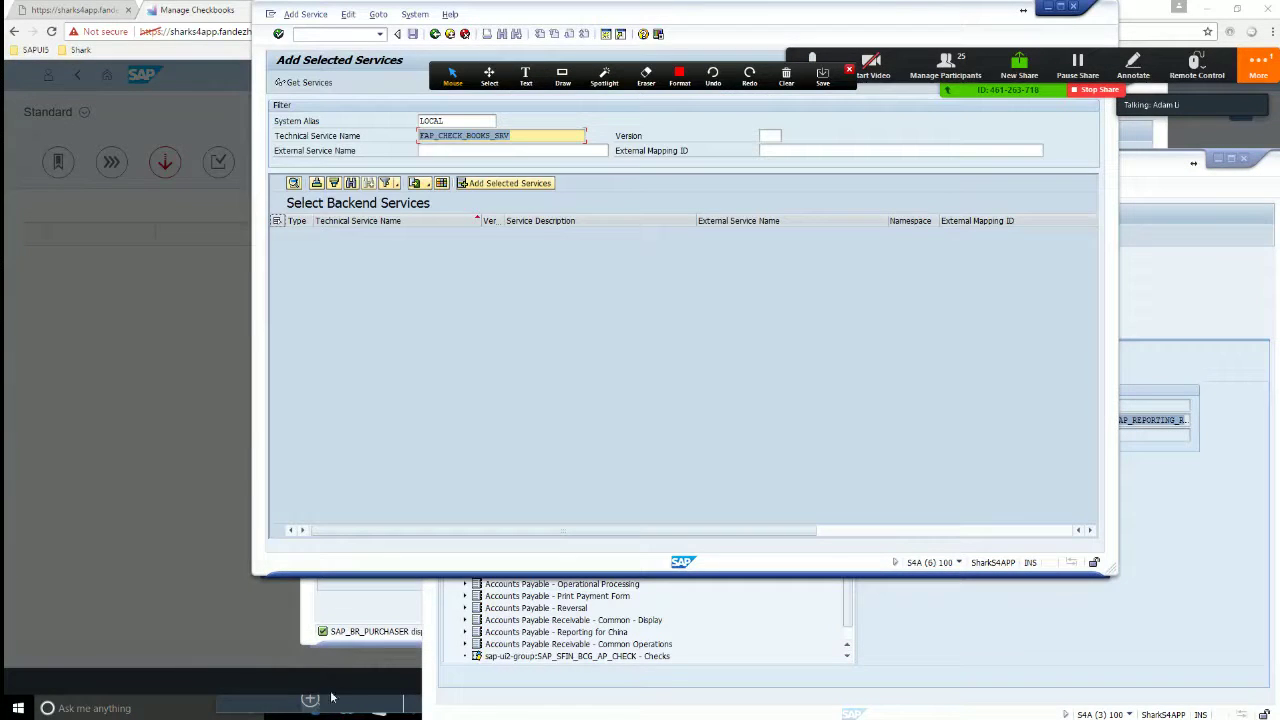
pyautogui.hotkey('alt', 'Tab')
pyautogui.hotkey('alt', 'Tab')
pyautogui.hotkey('alt', 'Tab')
pyautogui.hotkey('alt', 'Tab')
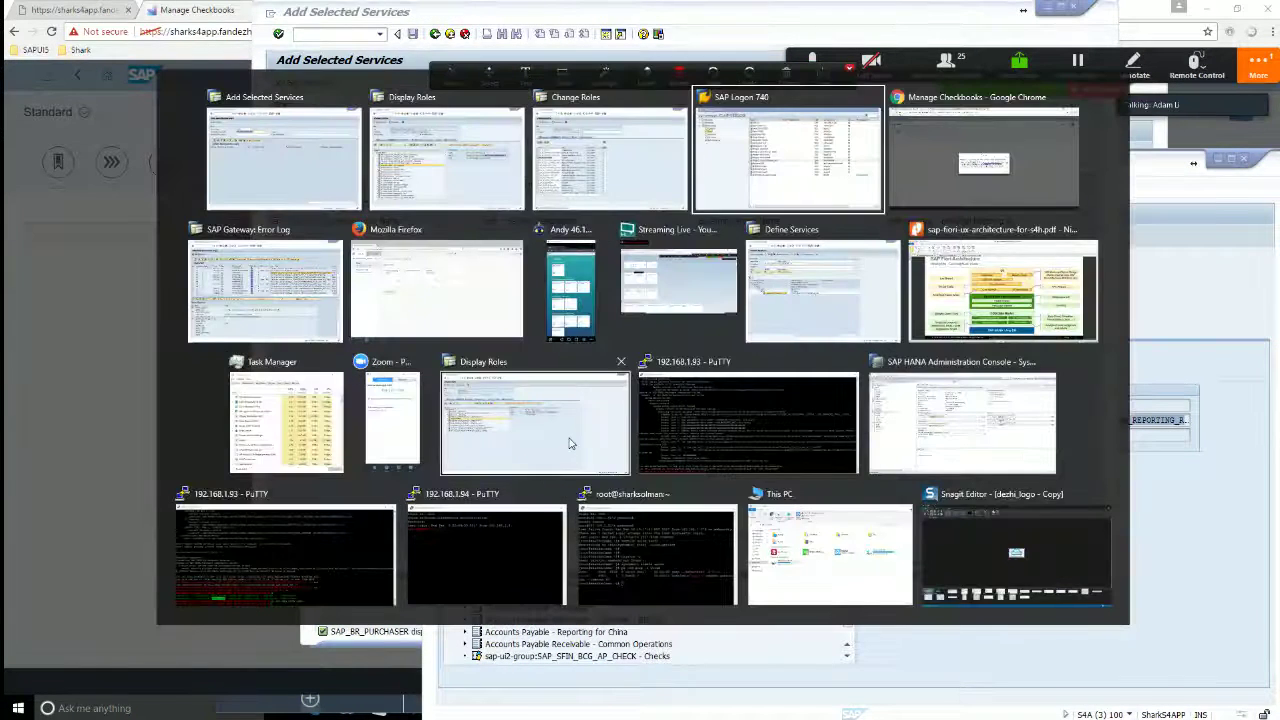
pyautogui.hotkey('alt', 'Tab')
pyautogui.hotkey('alt', 'Tab')
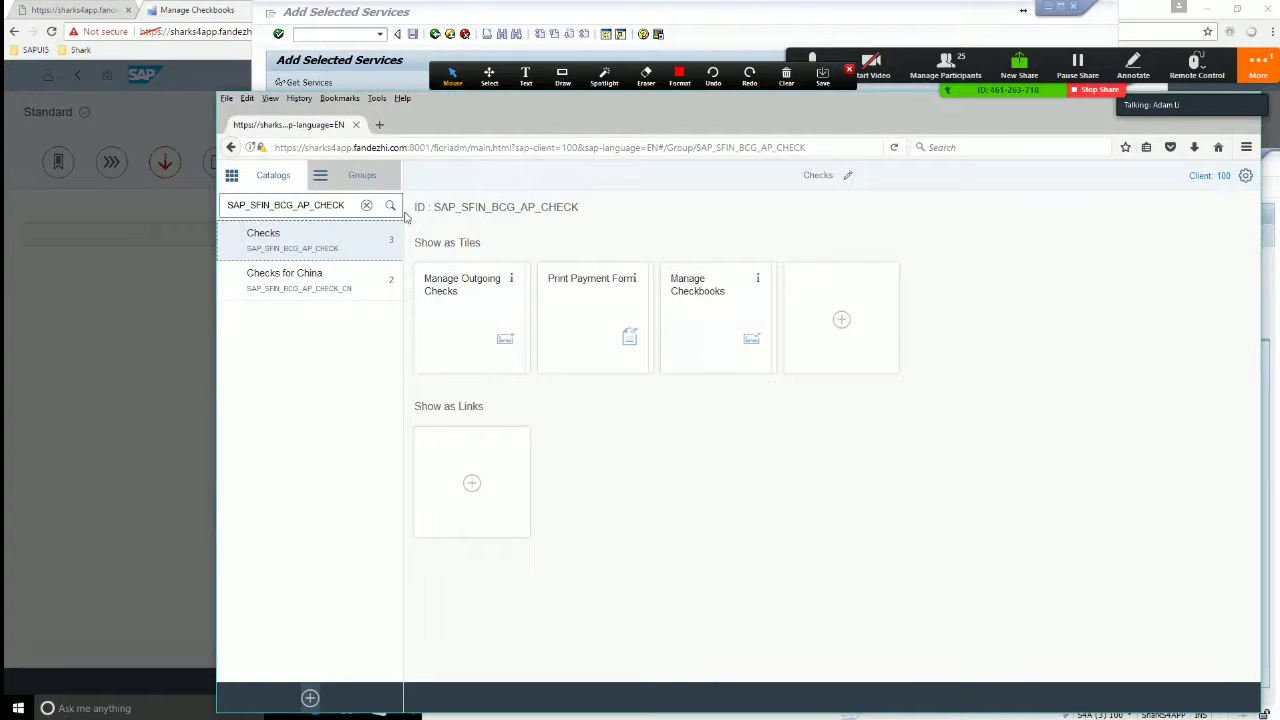
pyautogui.hotkey('alt', 'Tab')
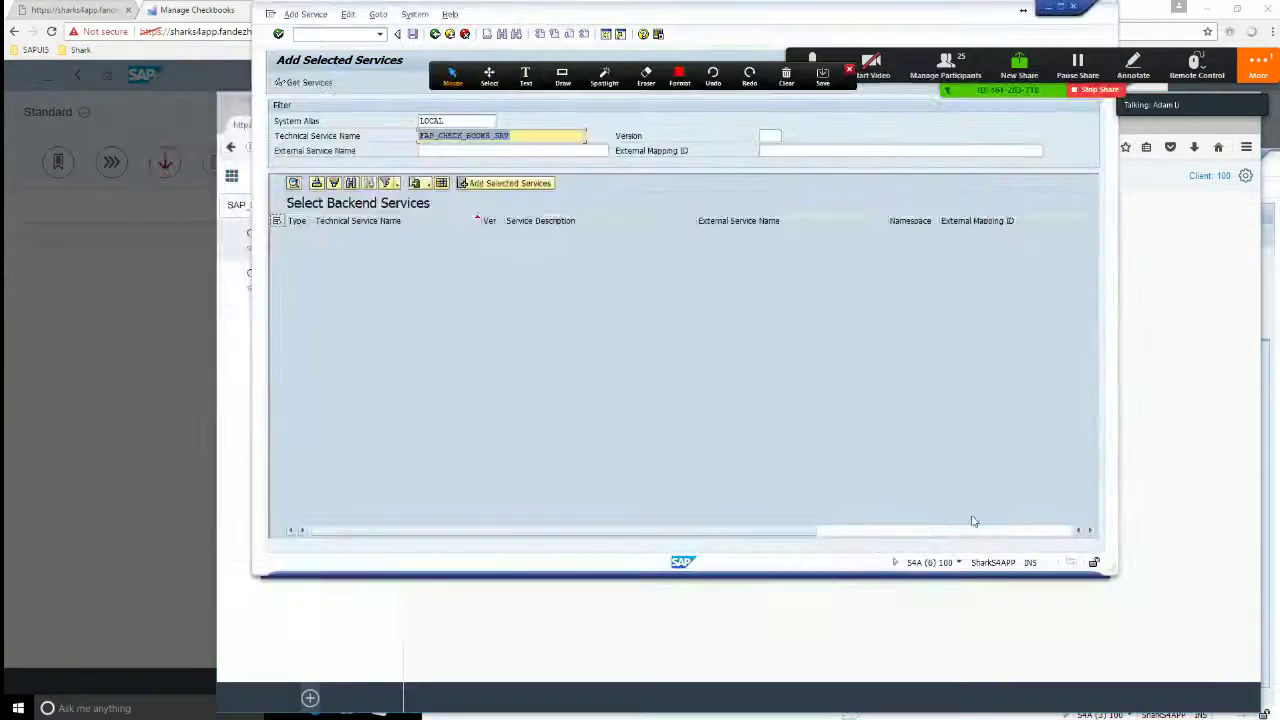
pyautogui.hotkey('alt', 'Tab')
pyautogui.hotkey('alt', 'Tab')
pyautogui.hotkey('alt', 'Tab')
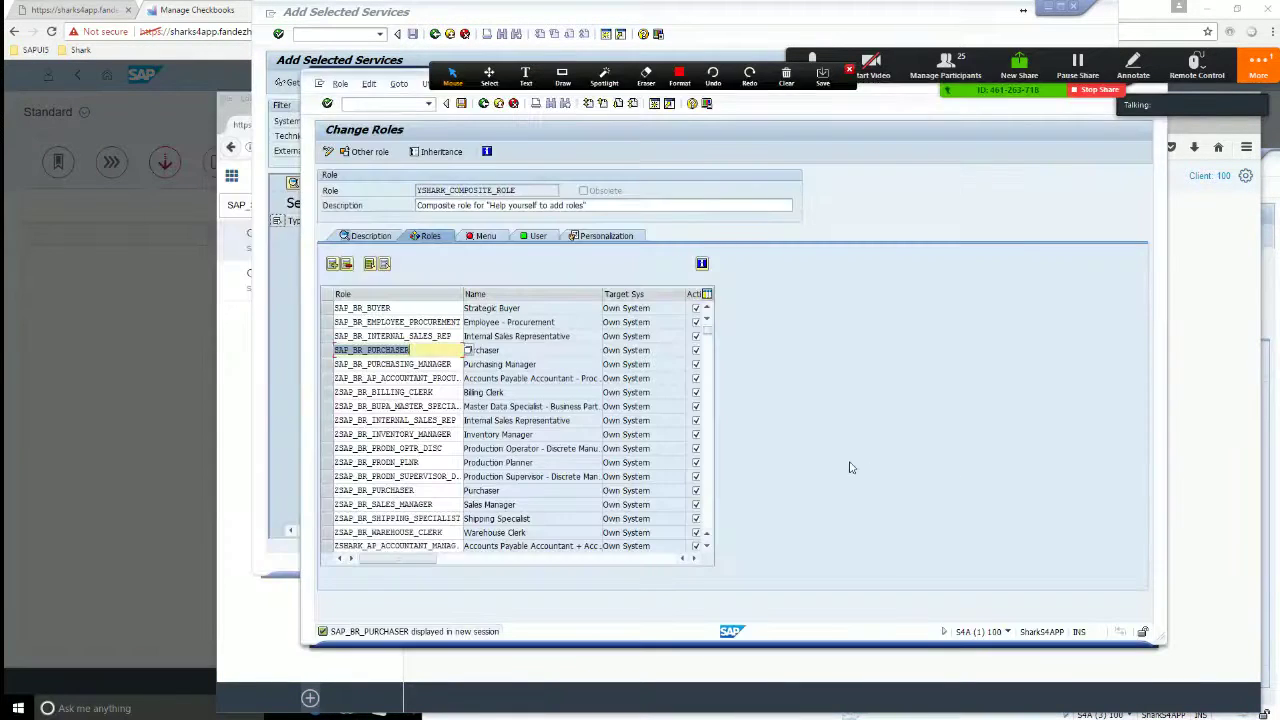
pyautogui.hotkey('alt', 'Tab')
pyautogui.hotkey('alt', 'Tab')
pyautogui.hotkey('alt', 'Tab')
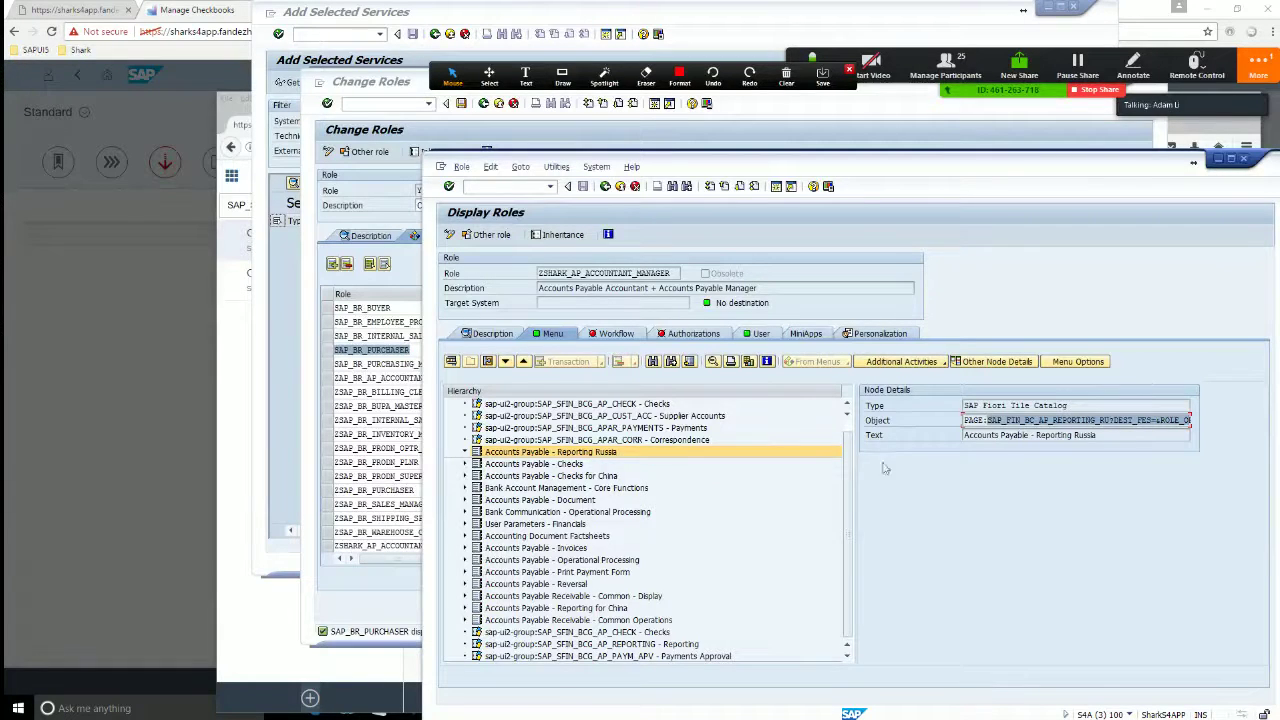
# Inspect the Checks for China, Supplier Accounts, Invoices and Print Payment Form nodes
pyautogui.click(542, 476)
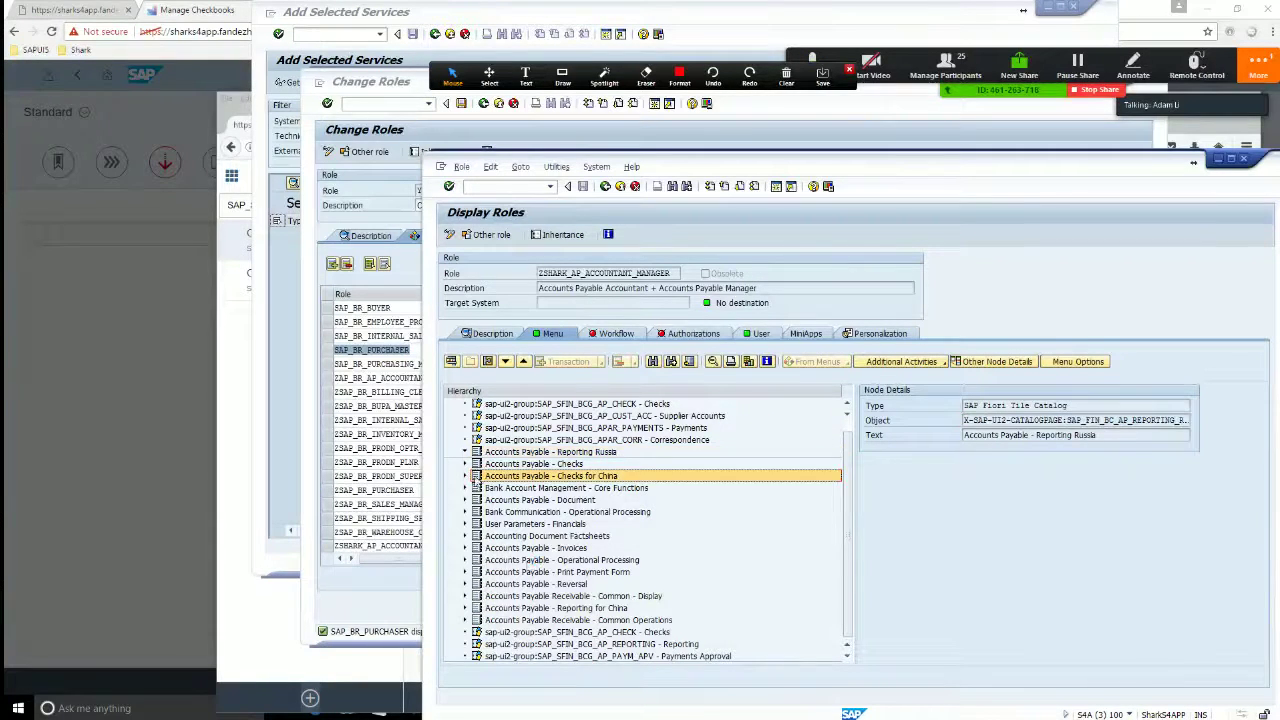
pyautogui.click(543, 417)
pyautogui.scroll(-2, 628, 545)
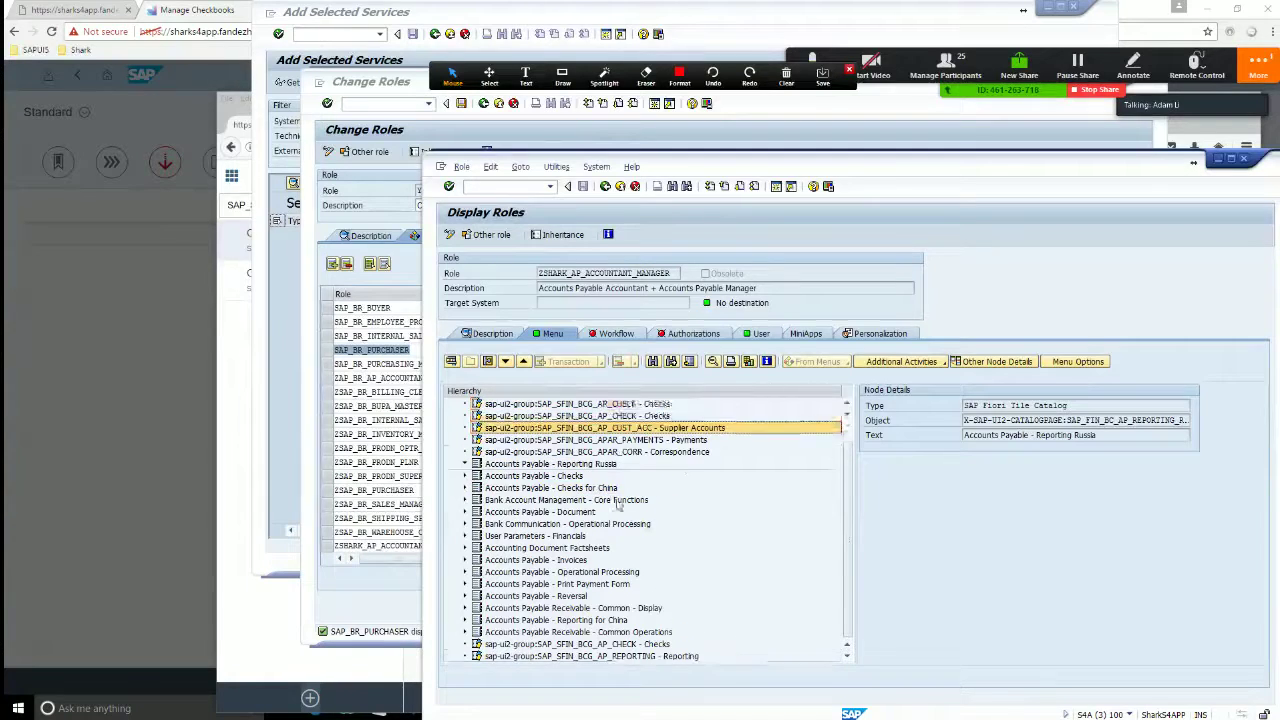
pyautogui.click(567, 536)
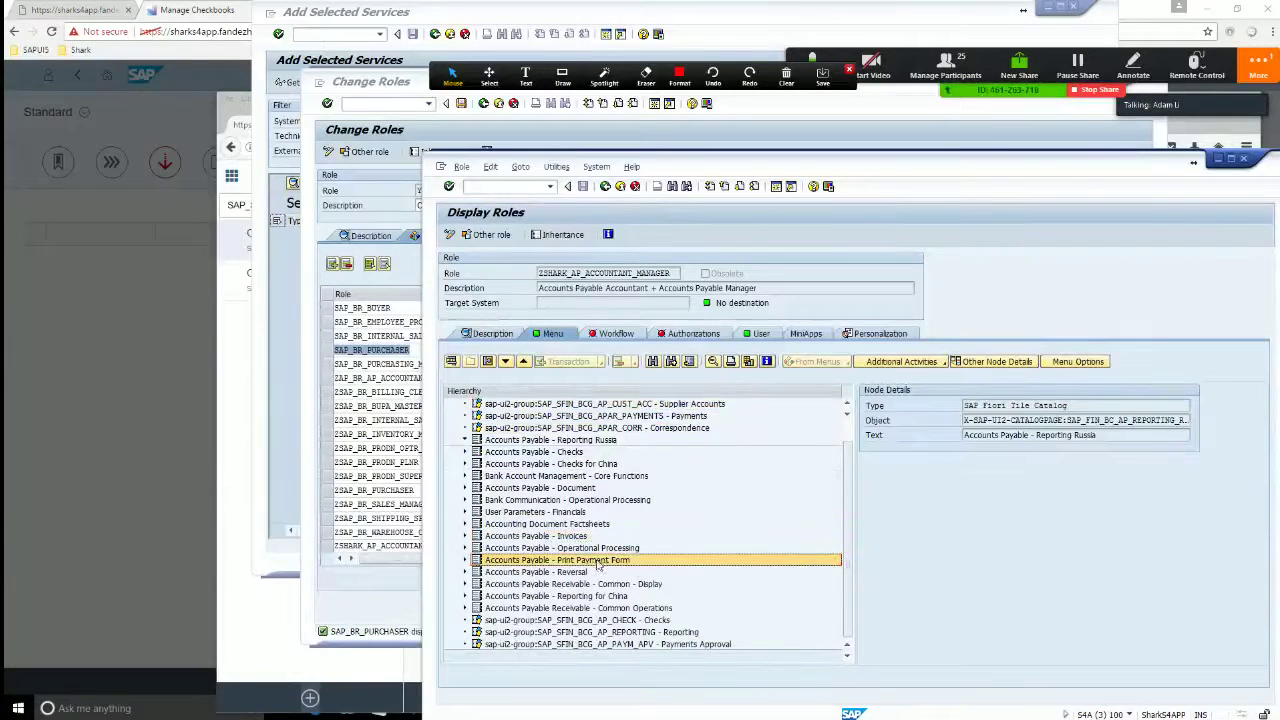
pyautogui.click(600, 562)
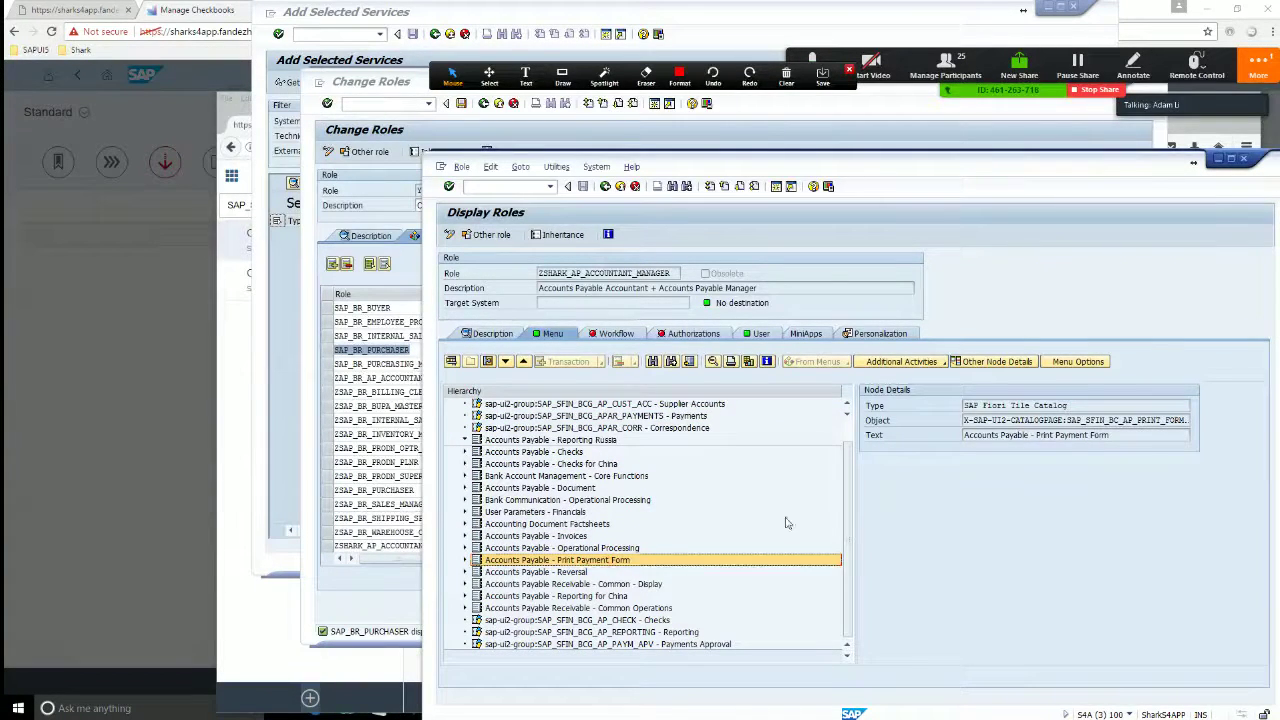
pyautogui.click(162, 374)
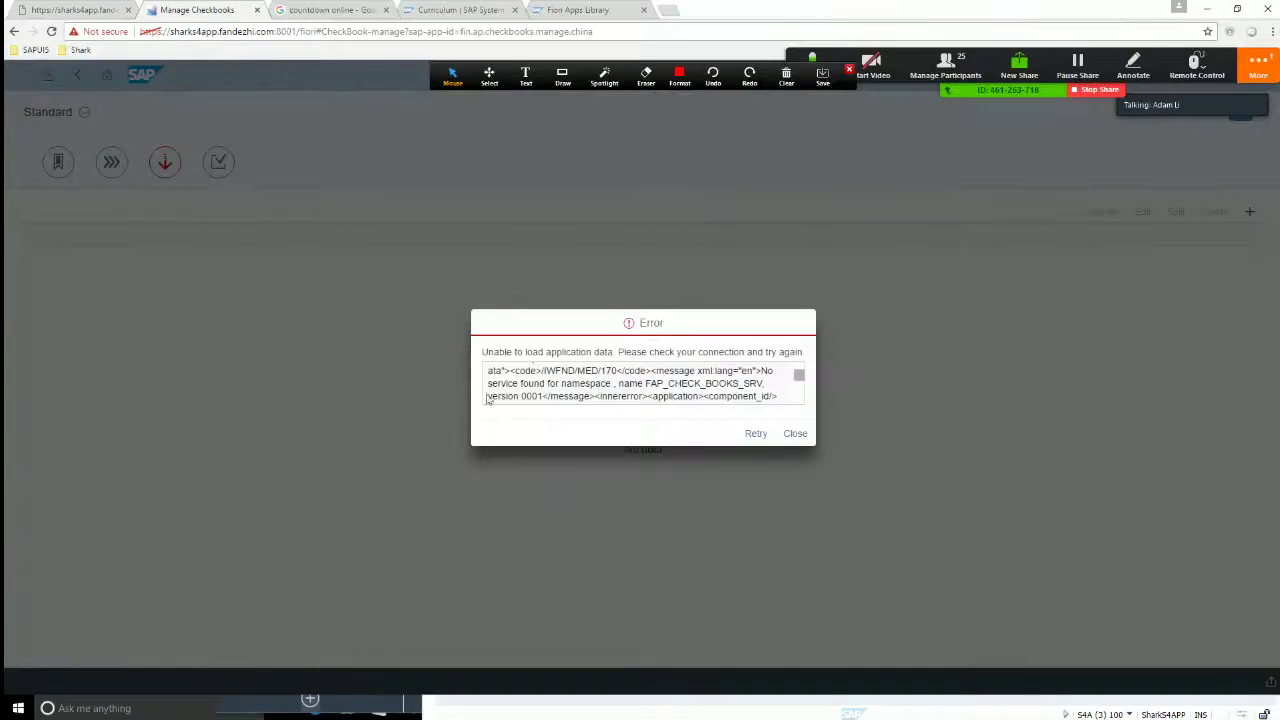
# Close the Manage Checkbooks load error and go back to the App Finder's check tiles
pyautogui.click(756, 433)
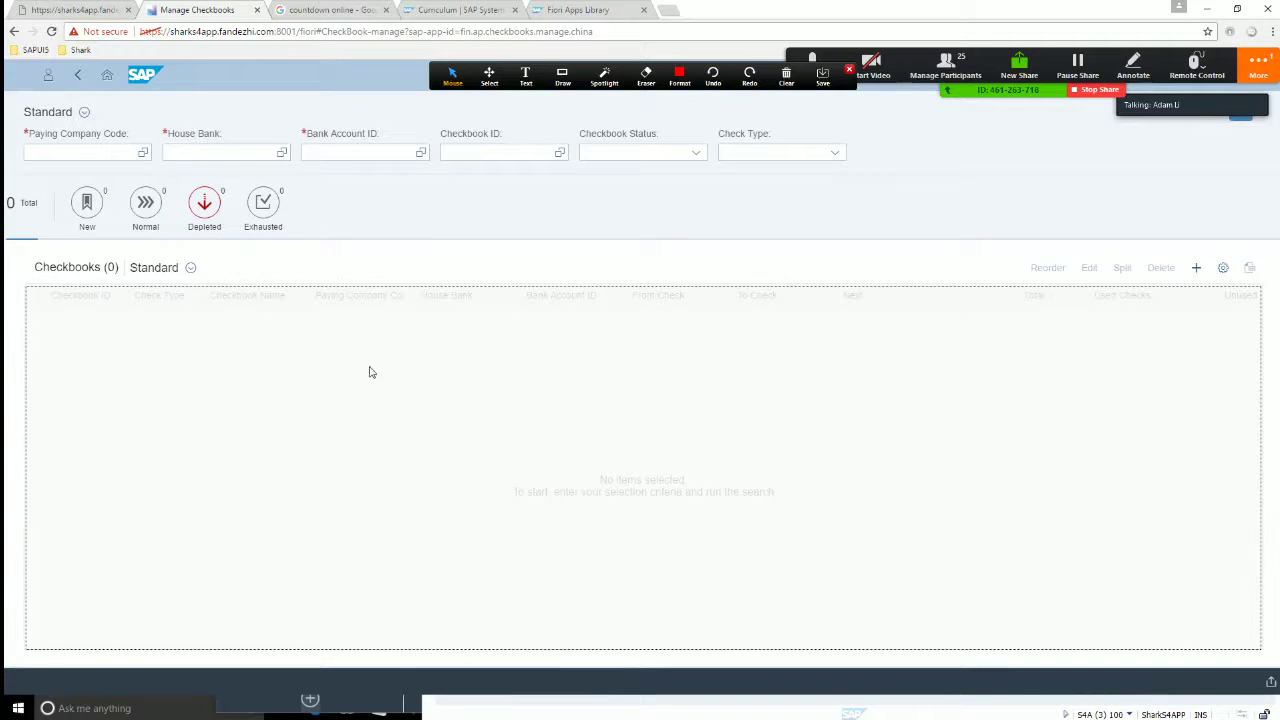
pyautogui.click(78, 75)
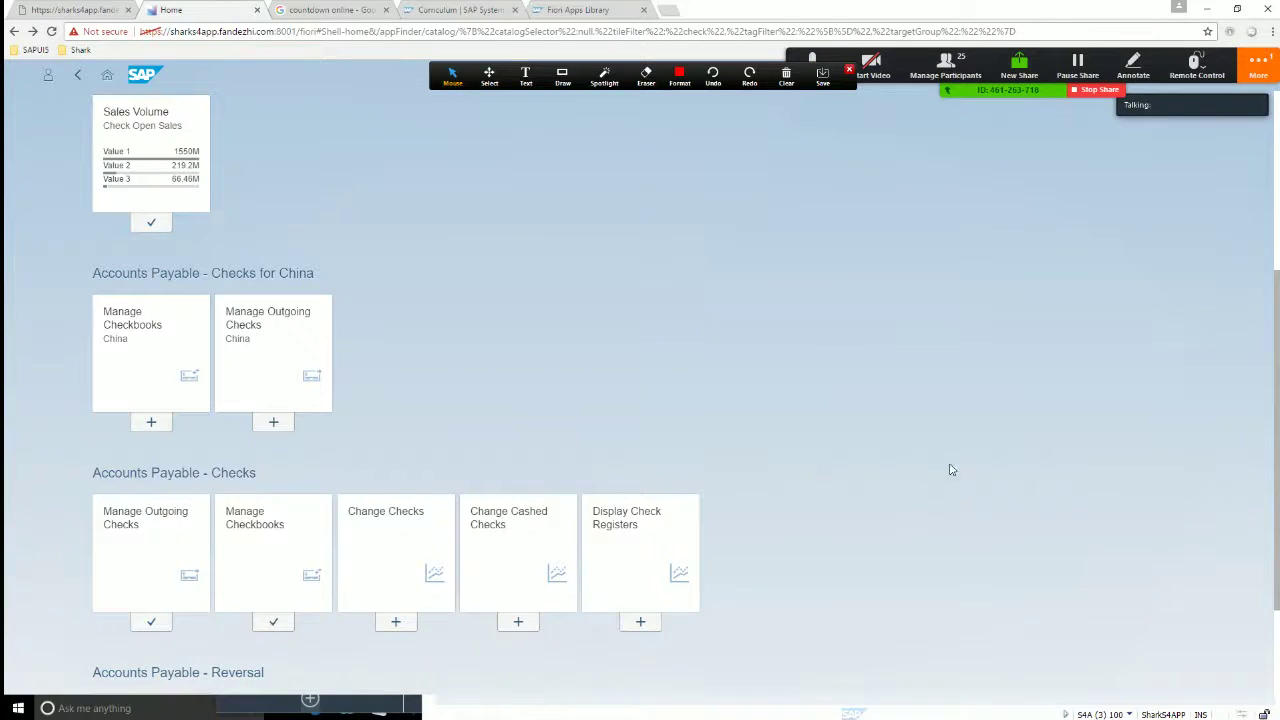
pyautogui.scroll(-2, 911, 456)
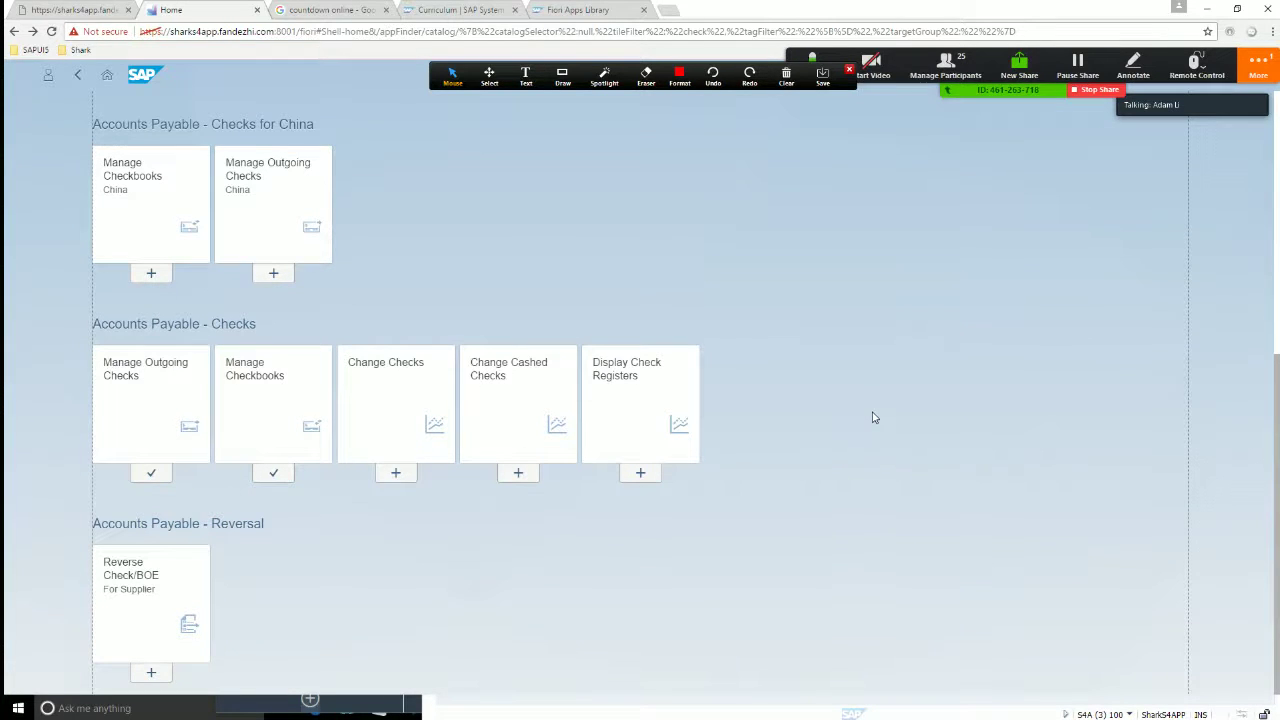
pyautogui.scroll(4, 872, 418)
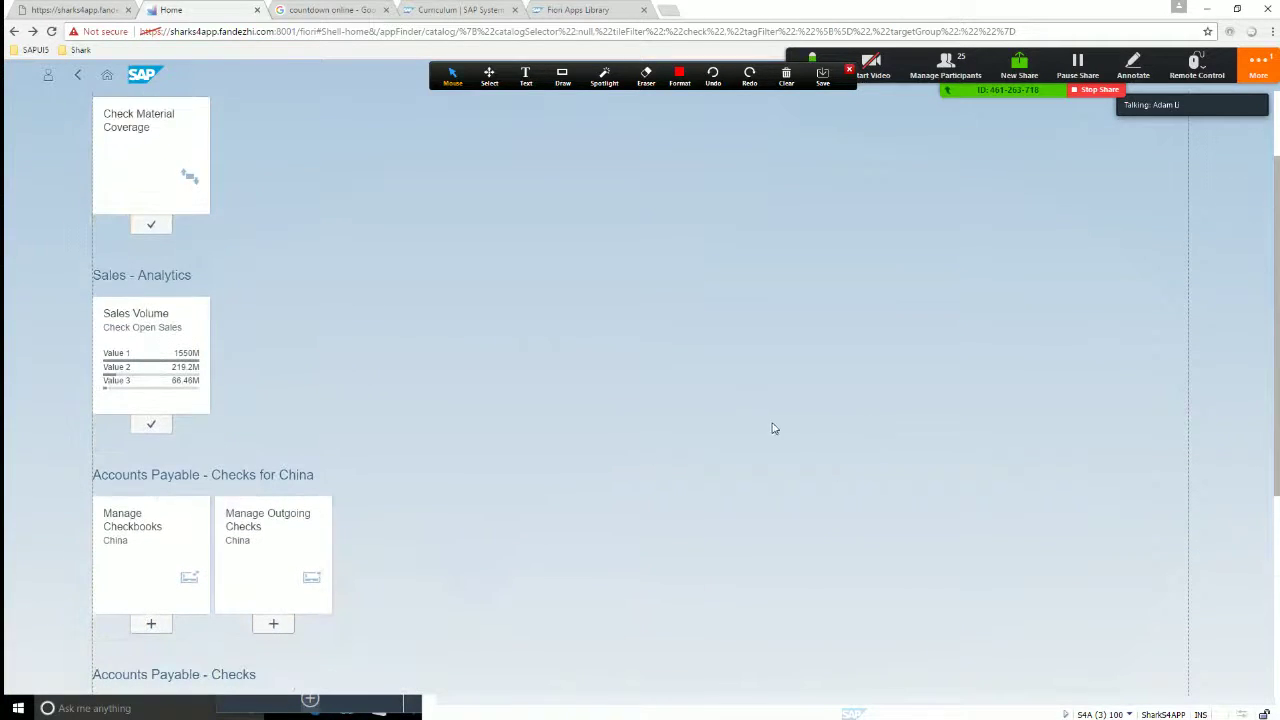
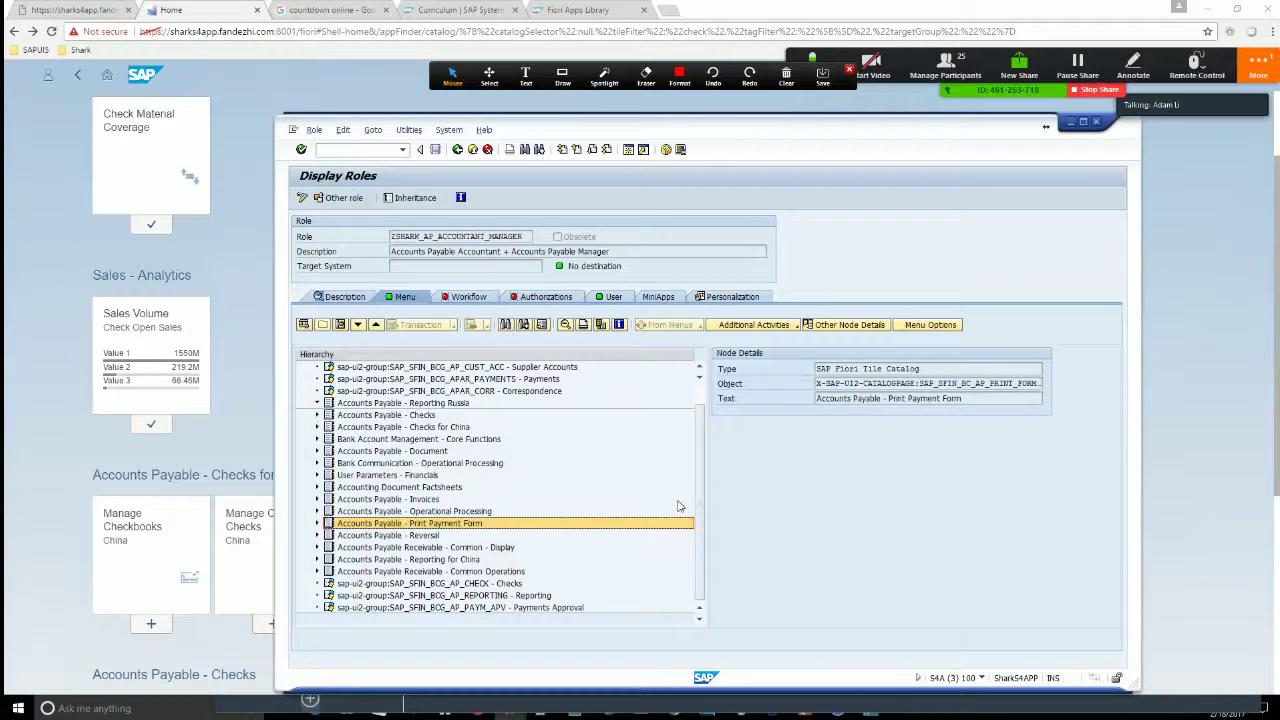
# Bring the Fiori catalog of Accounts Payable check apps forward and scroll through it
pyautogui.click(25, 457)
pyautogui.scroll(-4, 431, 489)
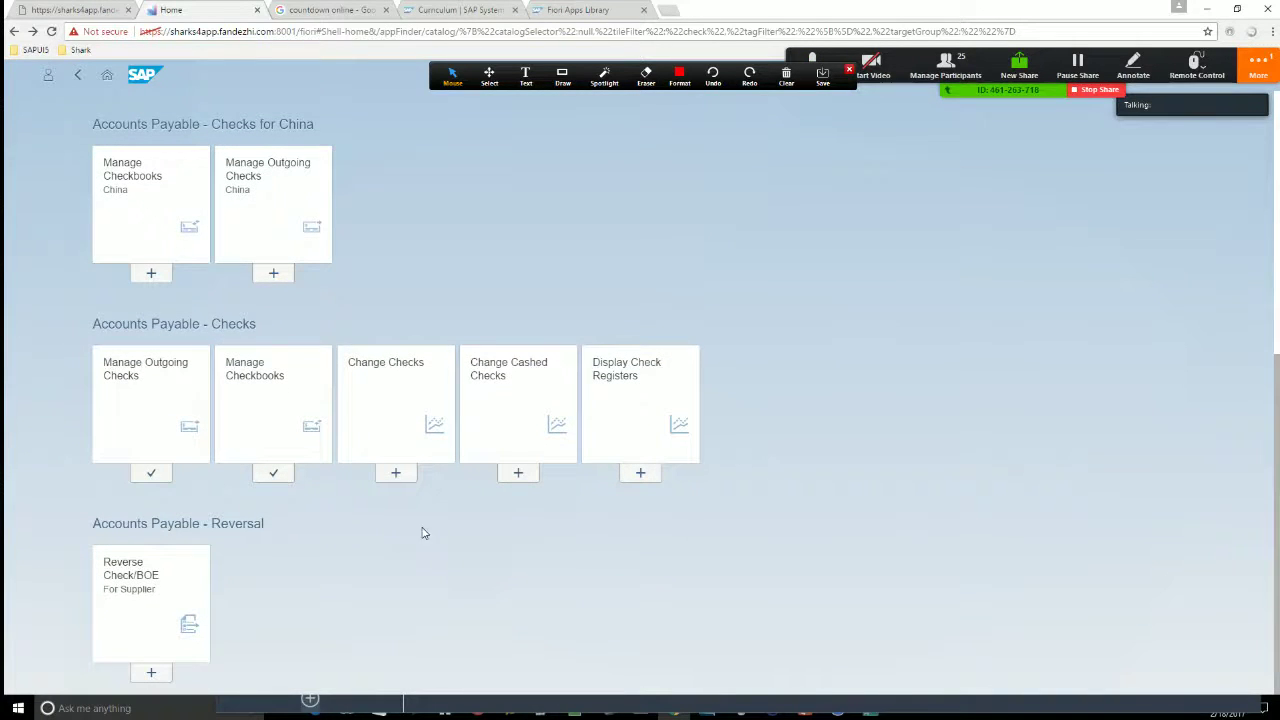
pyautogui.scroll(3, 524, 440)
pyautogui.scroll(-1, 571, 449)
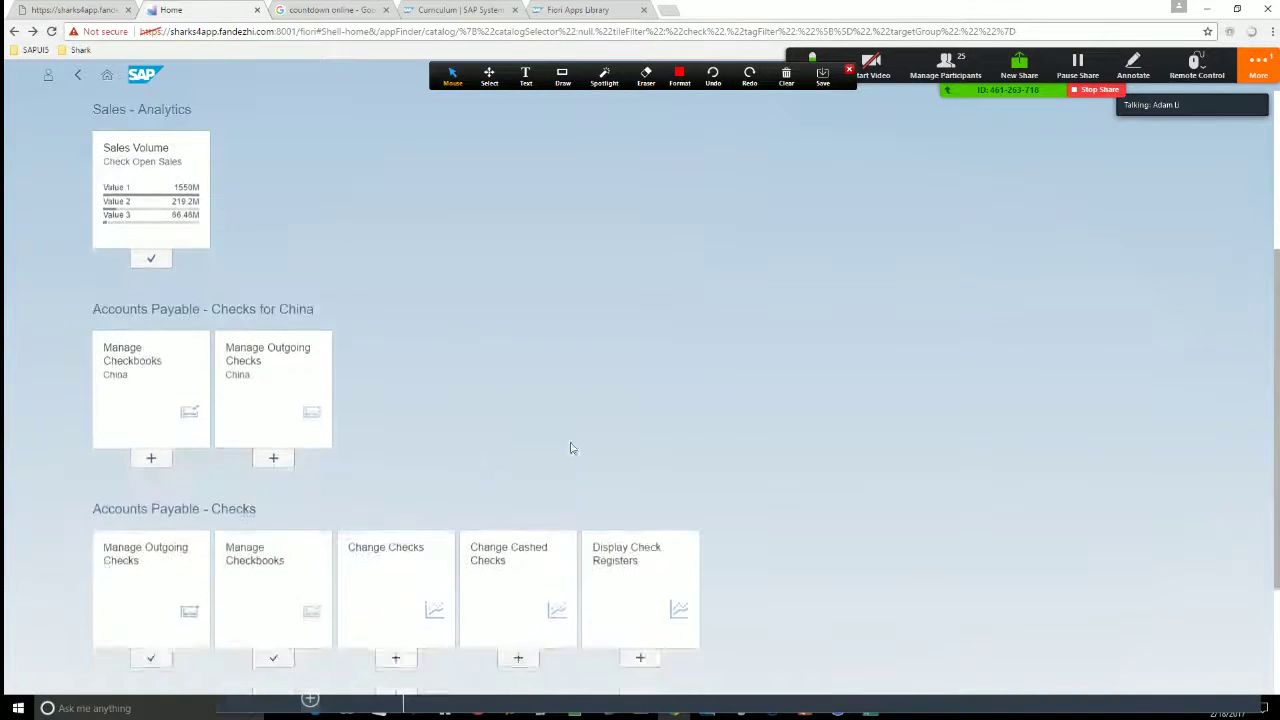
pyautogui.scroll(1, 467, 422)
pyautogui.scroll(3, 503, 426)
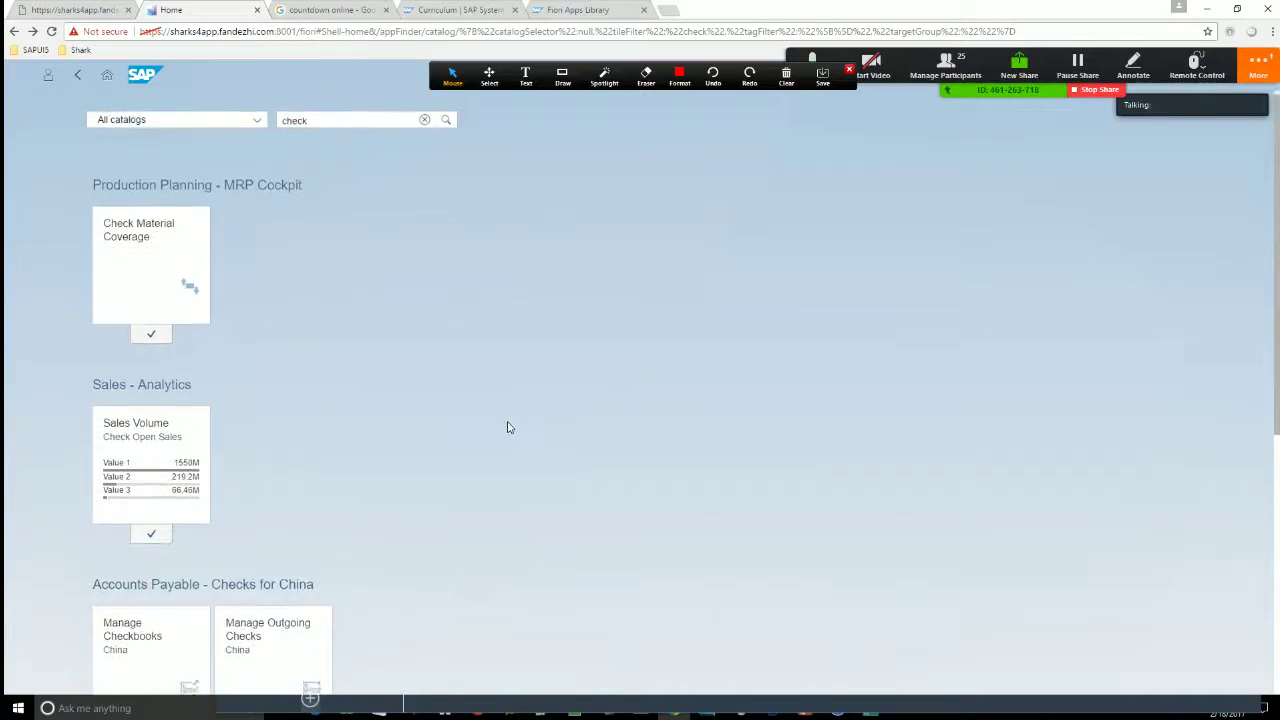
pyautogui.scroll(-1, 494, 443)
pyautogui.scroll(1, 497, 444)
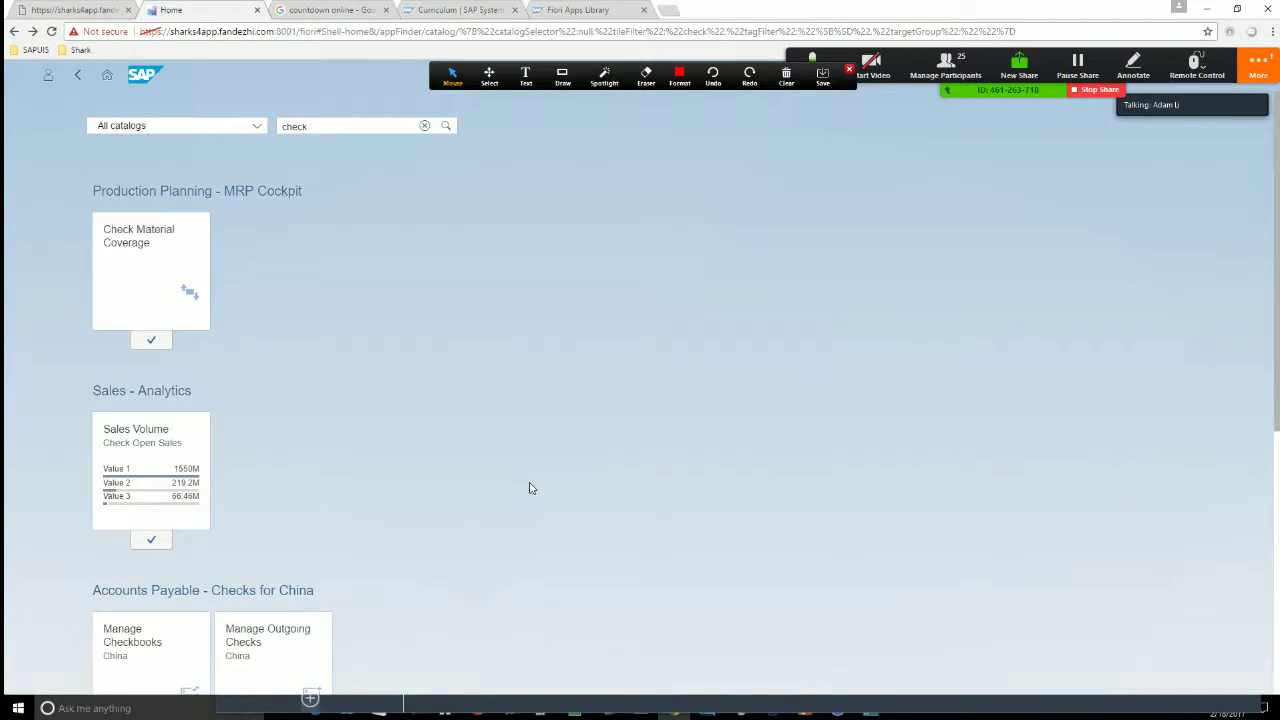
pyautogui.scroll(-1, 603, 477)
pyautogui.scroll(-3, 603, 477)
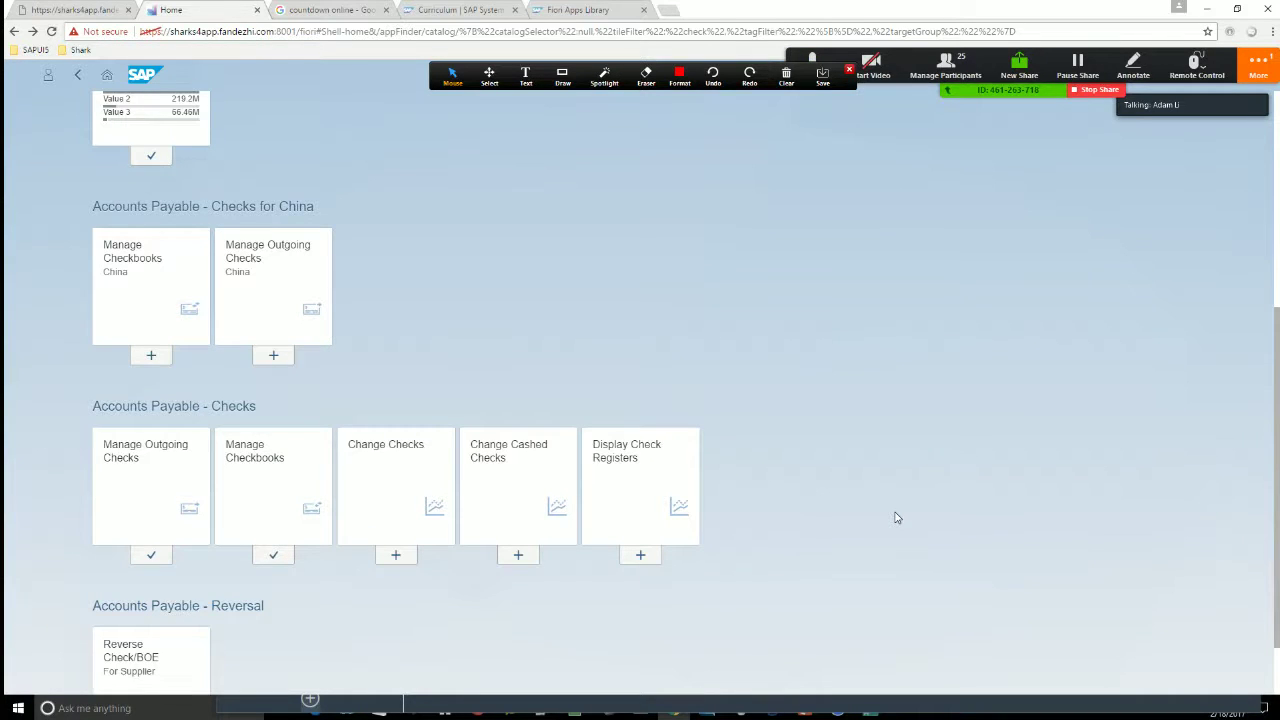
# Open the Zoom group chat to read the replies, then hide it
pyautogui.hotkey('alt', 'Tab')
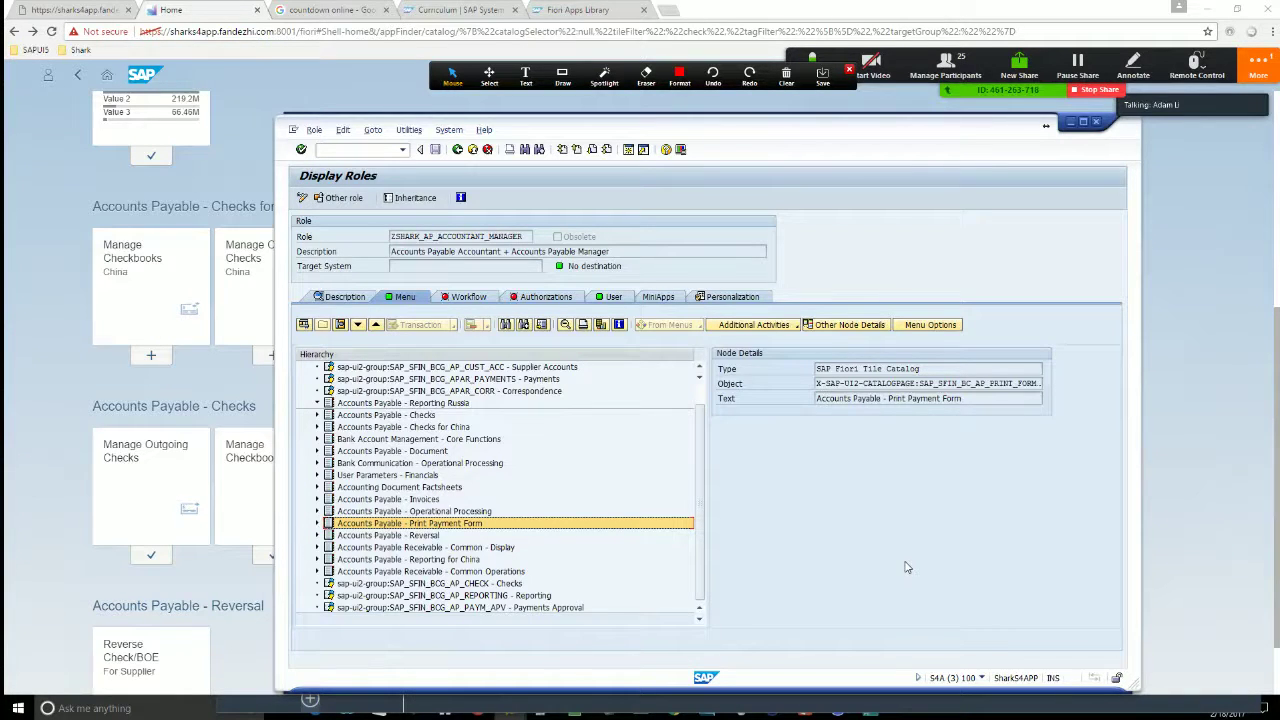
pyautogui.click(1258, 67)
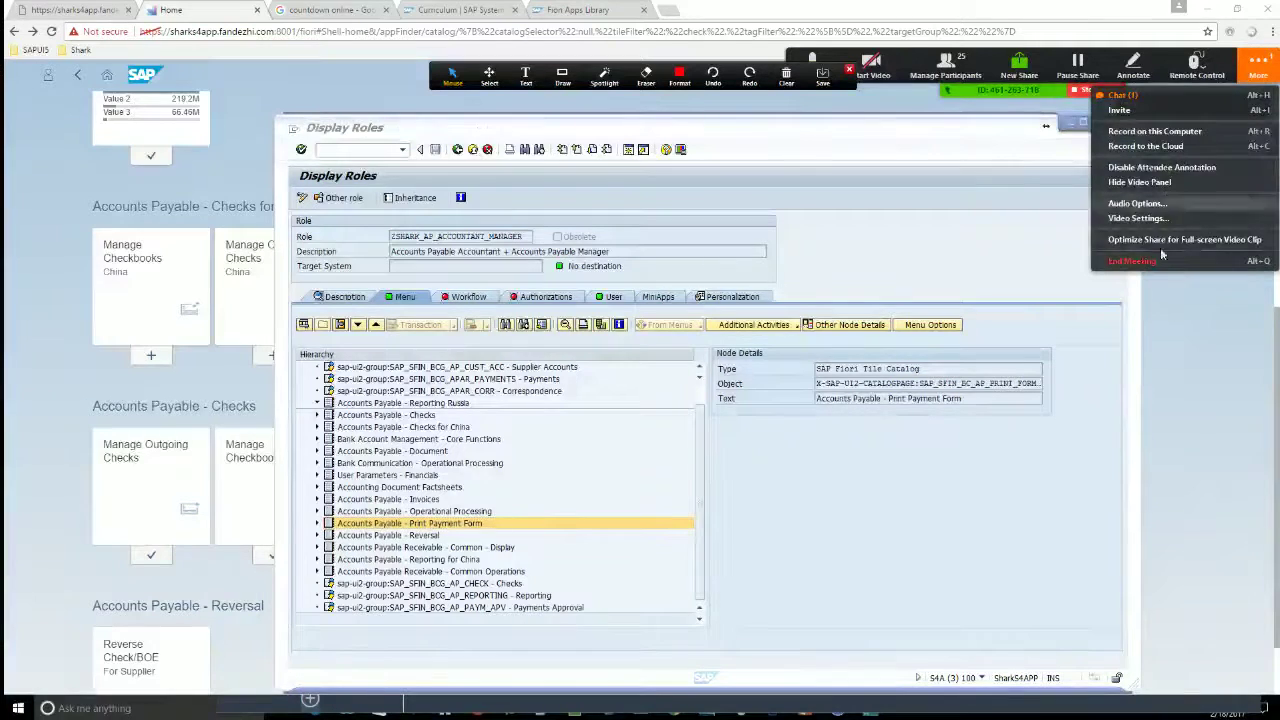
pyautogui.click(1122, 95)
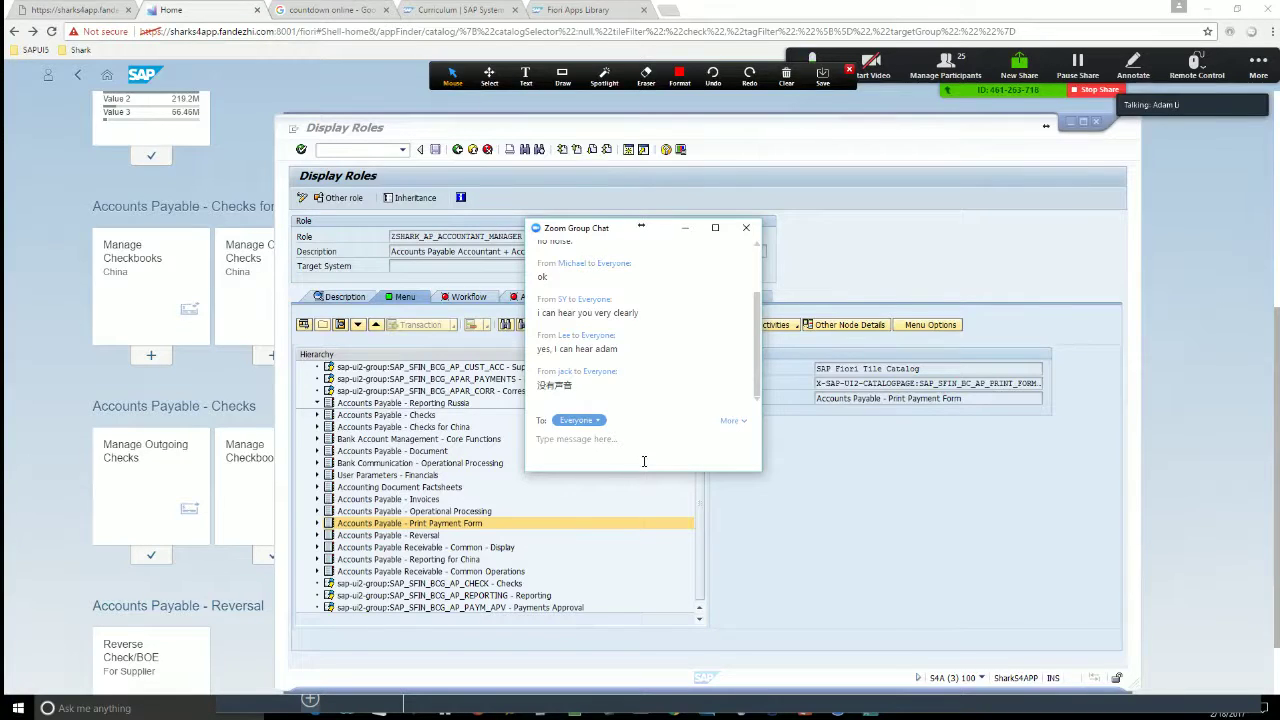
pyautogui.click(903, 541)
pyautogui.click(684, 227)
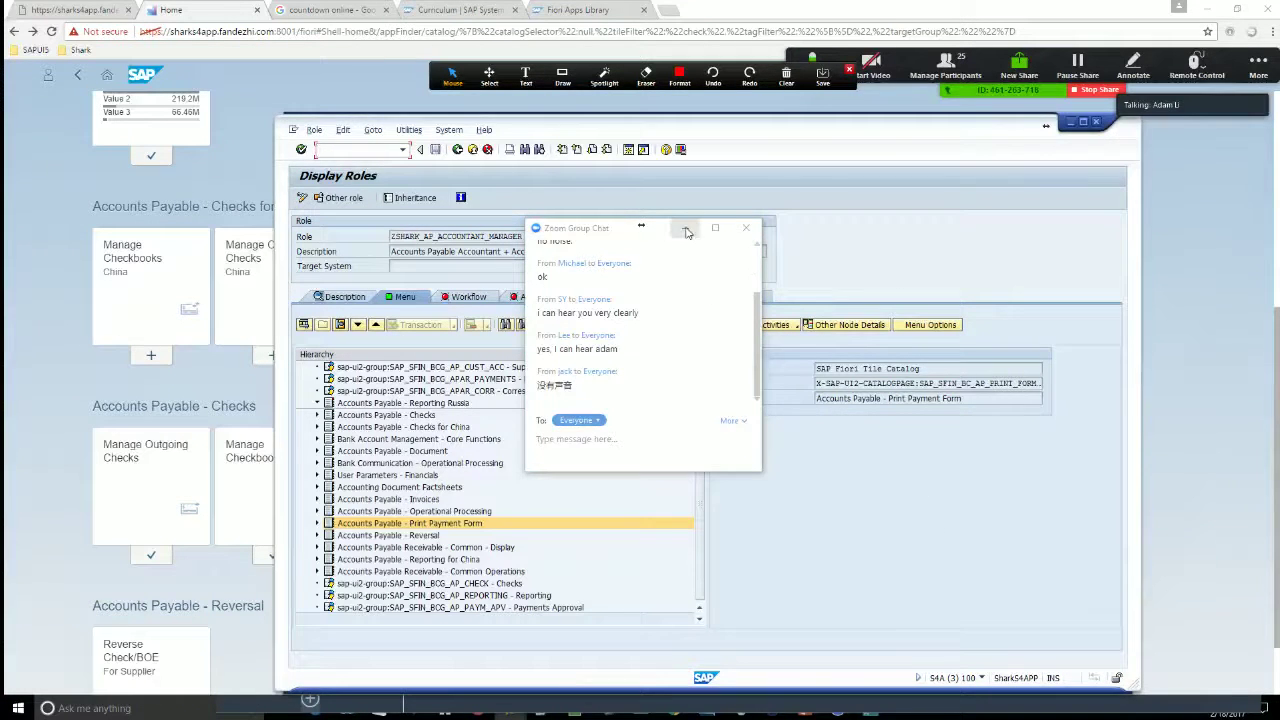
pyautogui.click(685, 227)
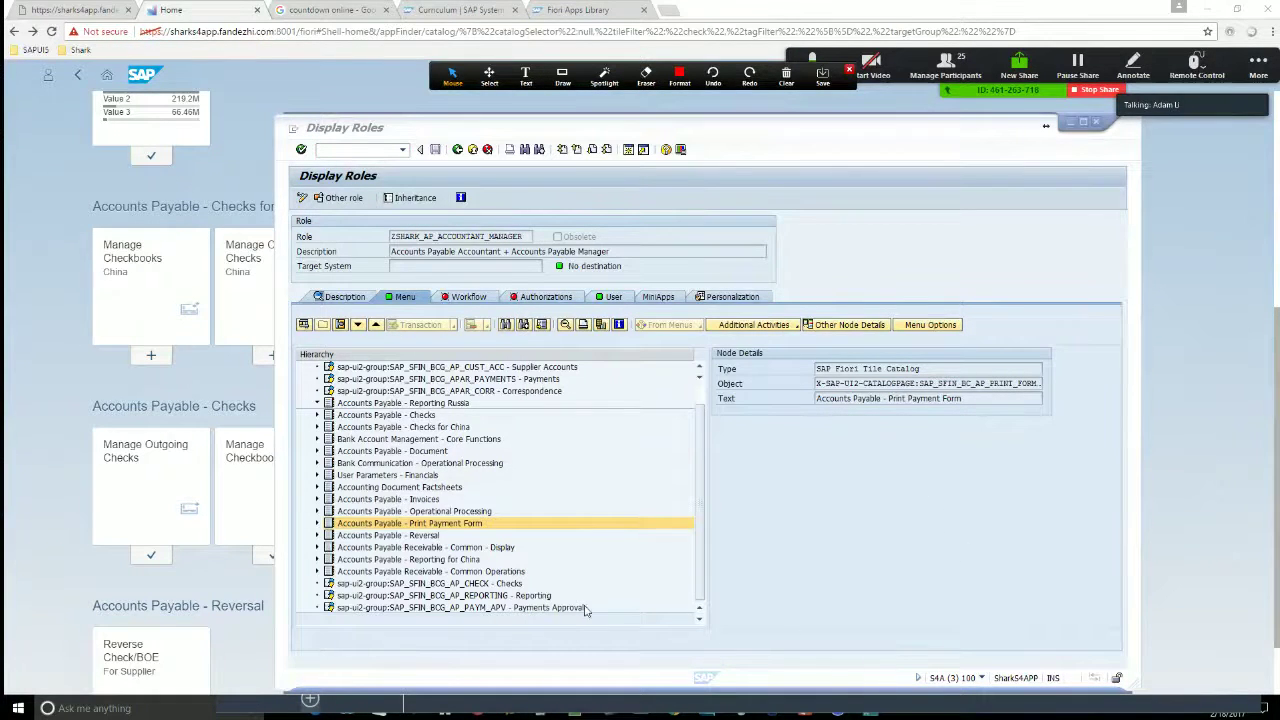
# Return to the check apps catalog and check the Zoom group chat again
pyautogui.click(40, 495)
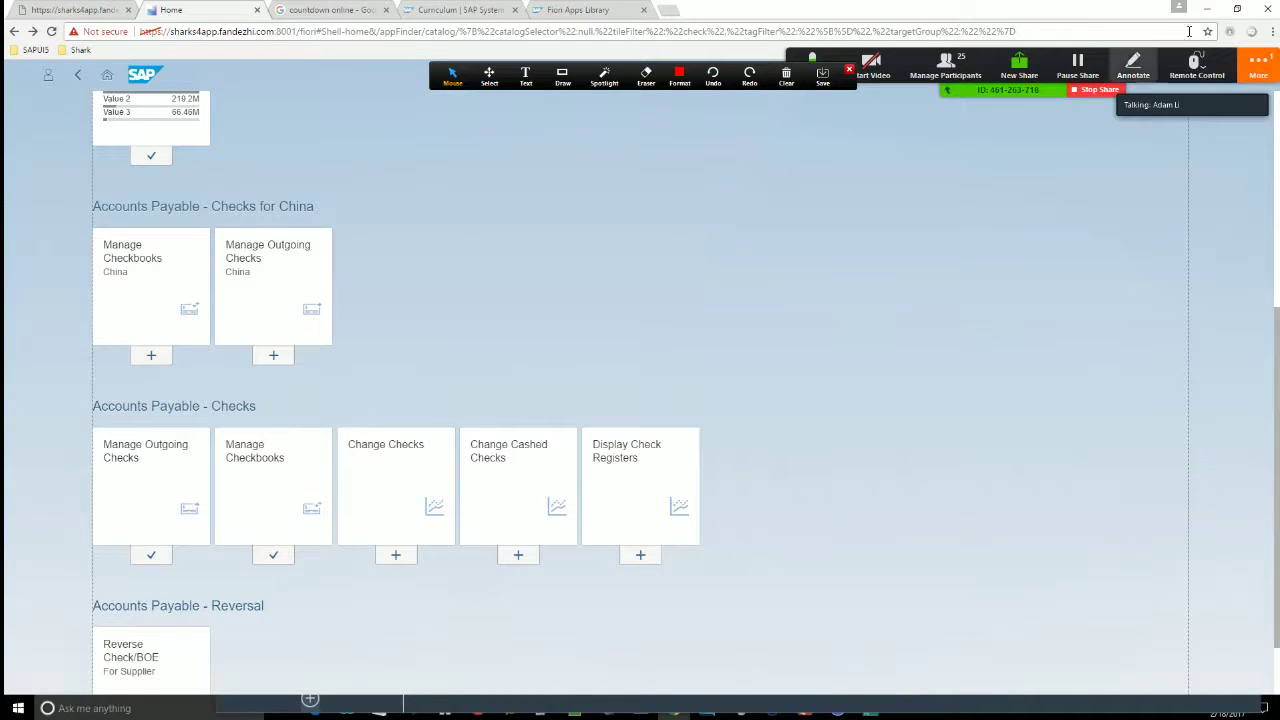
pyautogui.click(1262, 68)
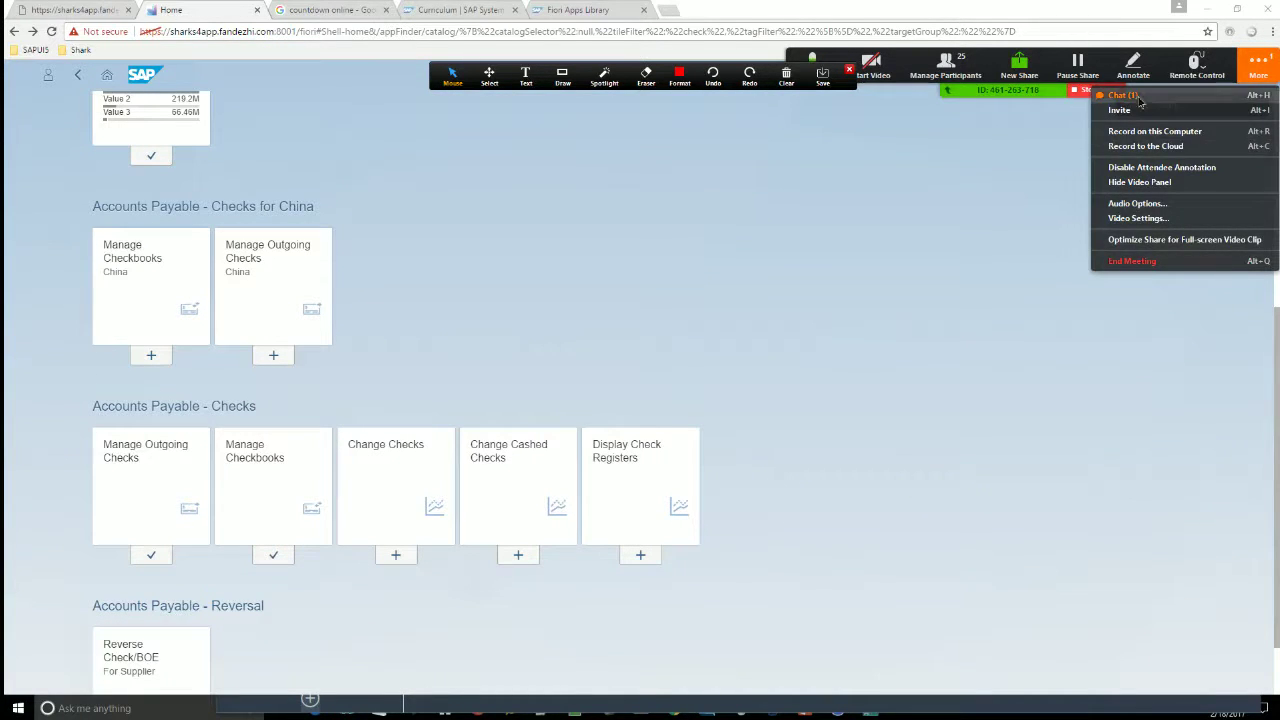
pyautogui.click(1150, 96)
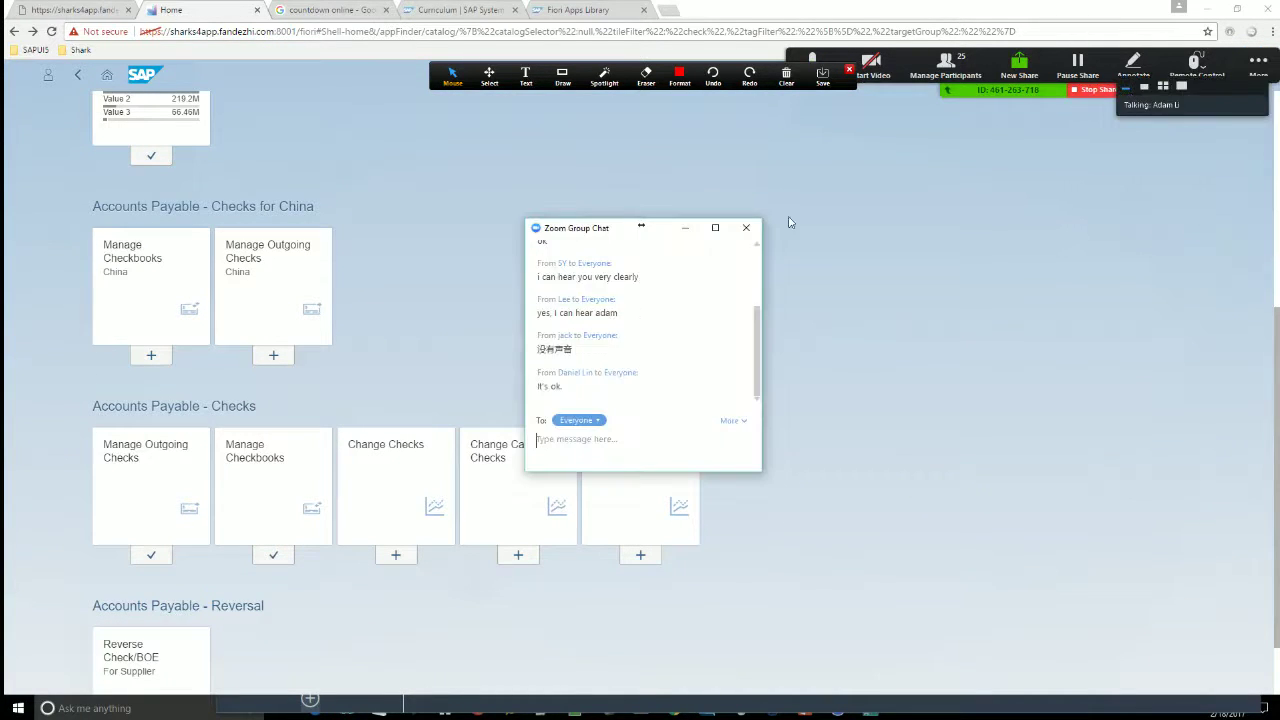
pyautogui.click(885, 480)
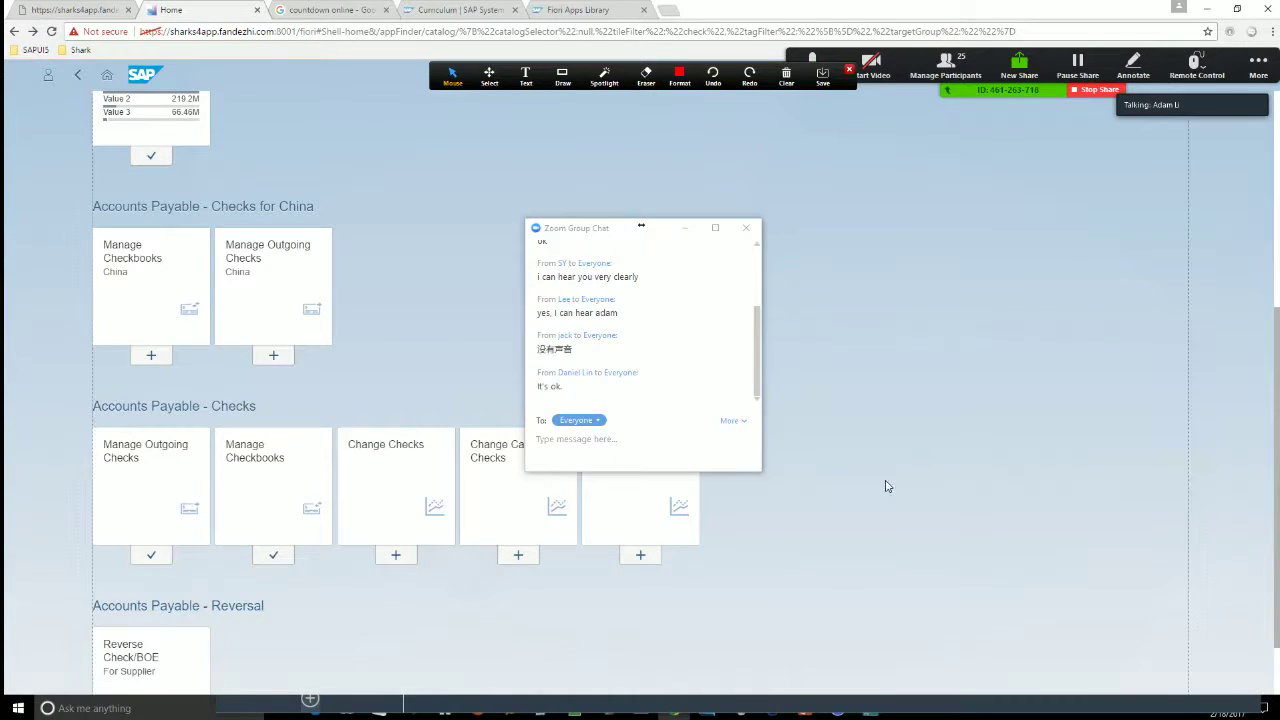
pyautogui.click(685, 229)
pyautogui.scroll(-1, 900, 410)
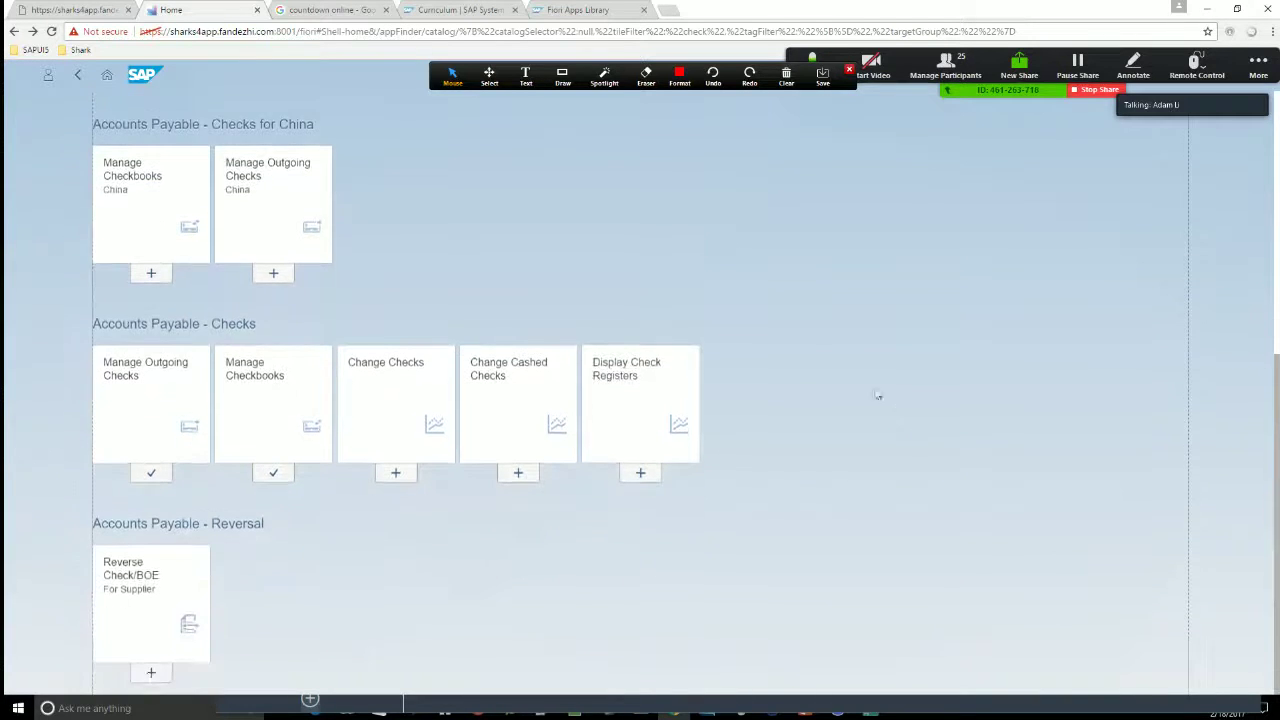
pyautogui.scroll(1, 797, 349)
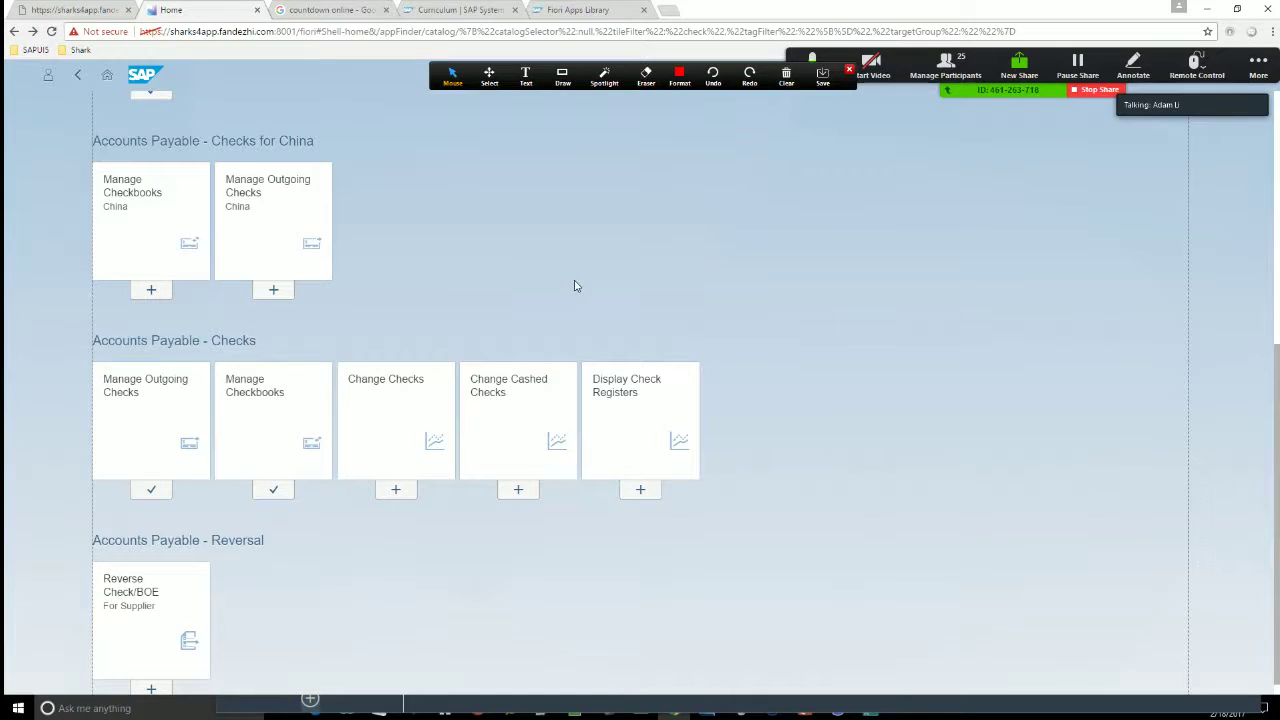
# Reopen the group chat, select the latest 'it is ok now' message, and hide the chat
pyautogui.click(1258, 64)
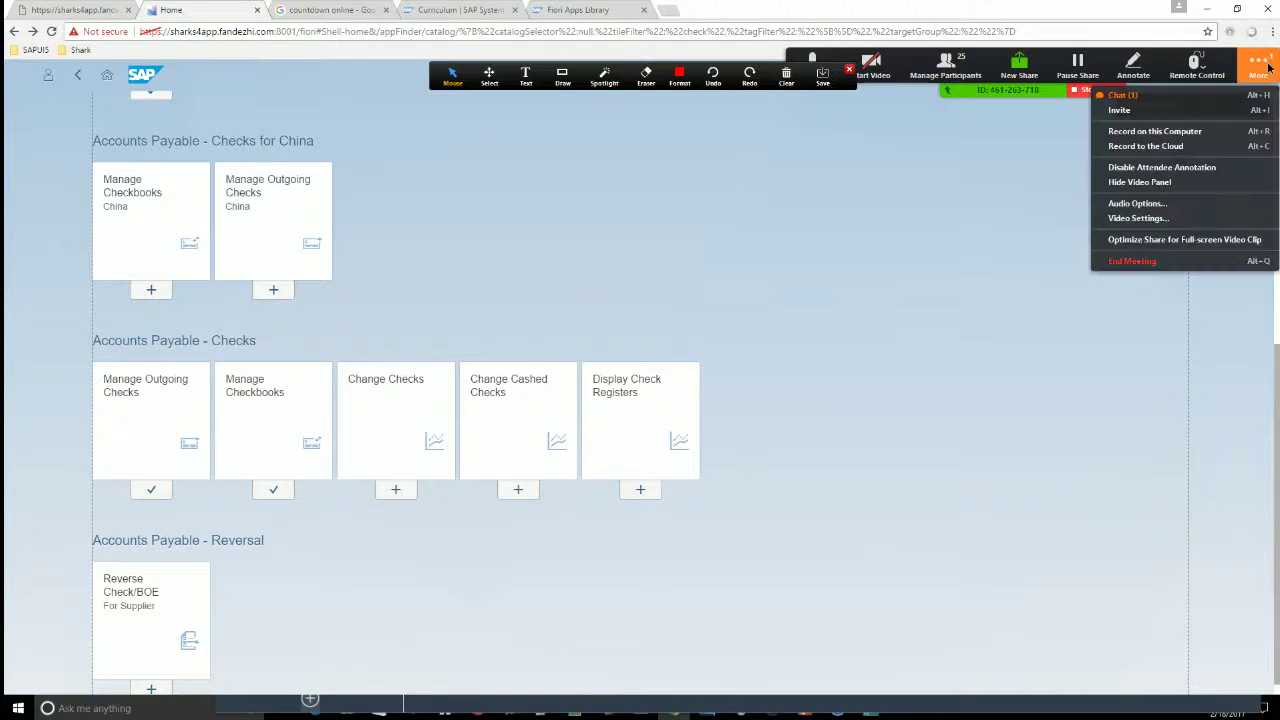
pyautogui.click(1130, 94)
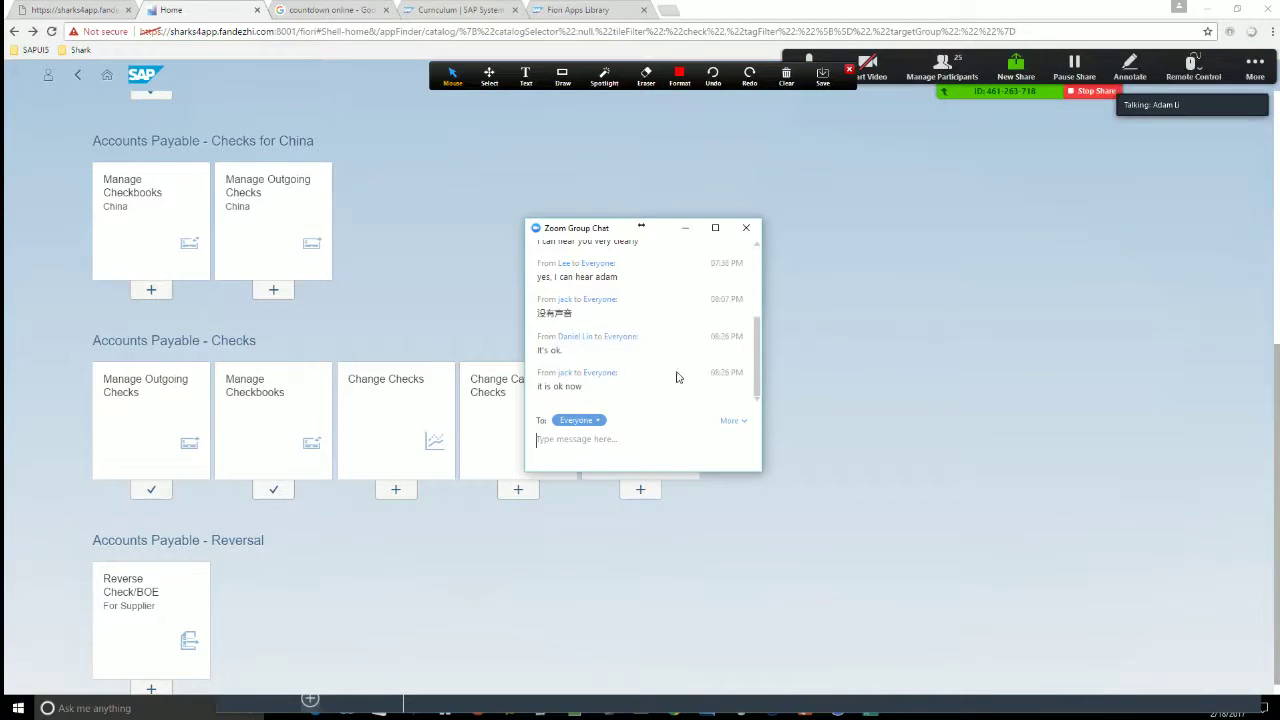
pyautogui.moveTo(586, 394); pyautogui.dragTo(537, 388)
pyautogui.click(620, 405)
pyautogui.click(1027, 489)
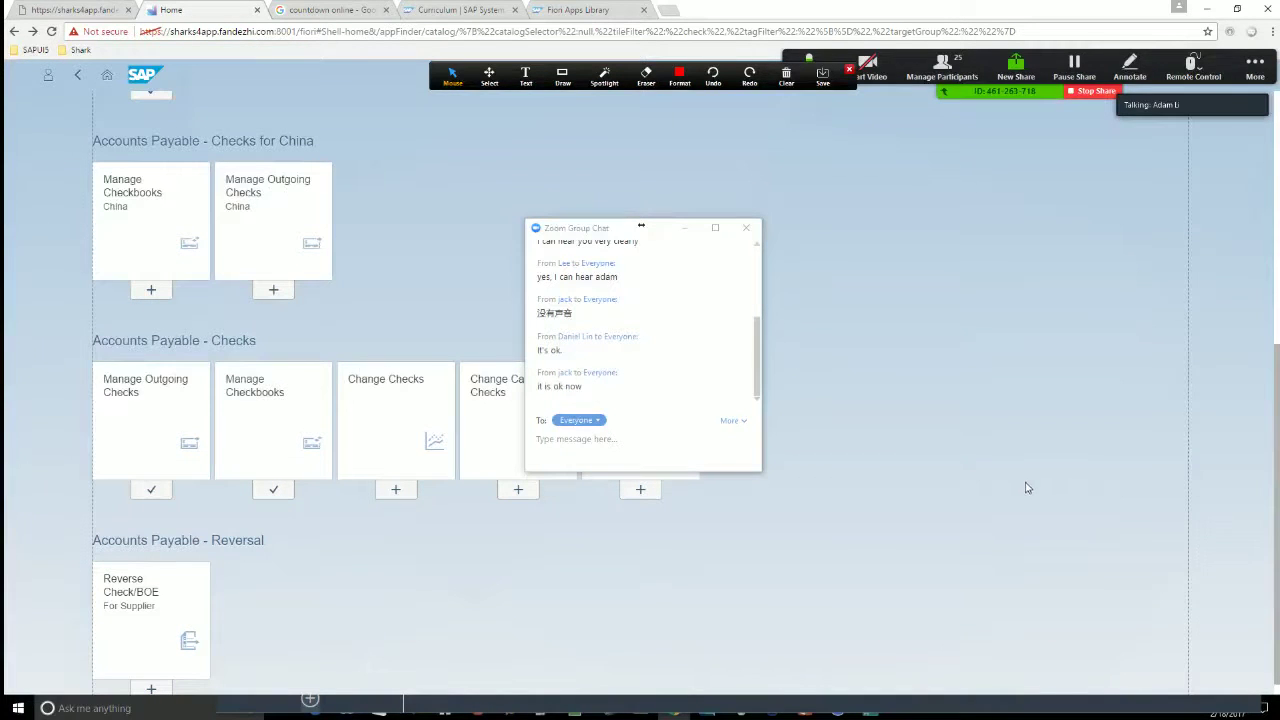
pyautogui.click(680, 230)
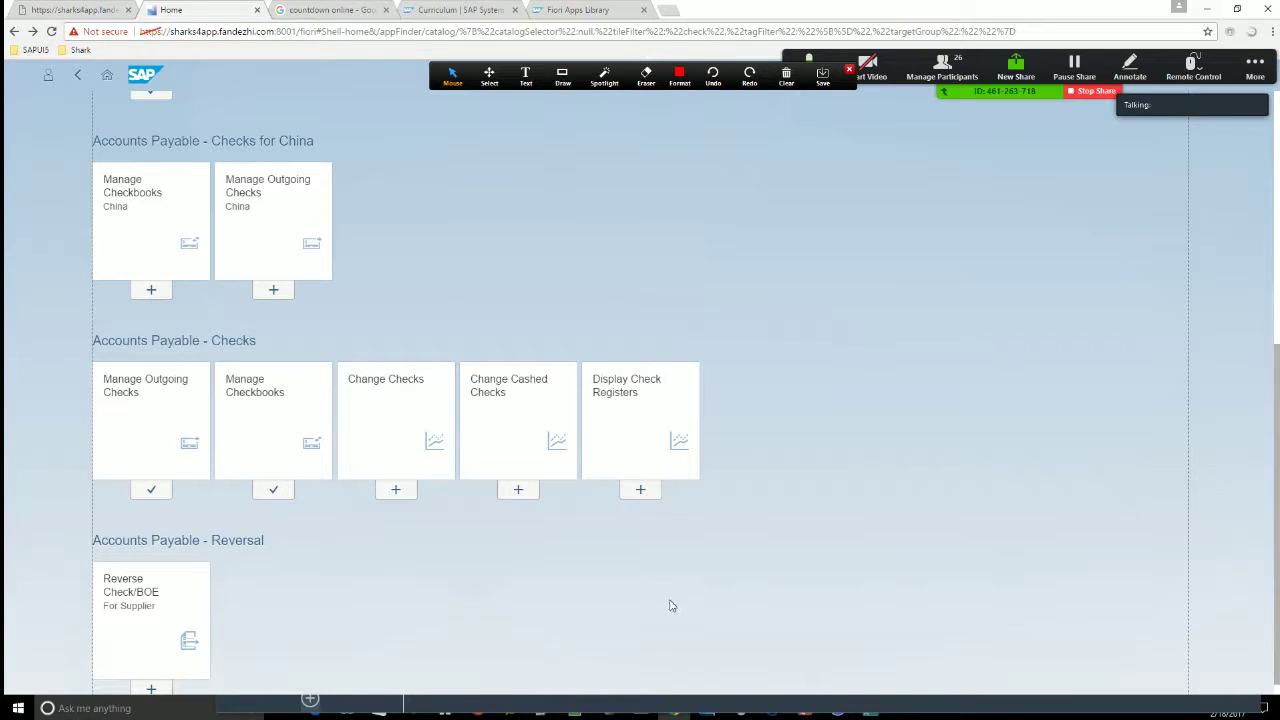
pyautogui.hotkey('alt', 'Tab')
# Back out of Display Roles to the PFCG start screen for ZSHARK_AP_ACCOUNTANT_MANAGER, then open the Start menu
pyautogui.hotkey('alt', 'Tab')
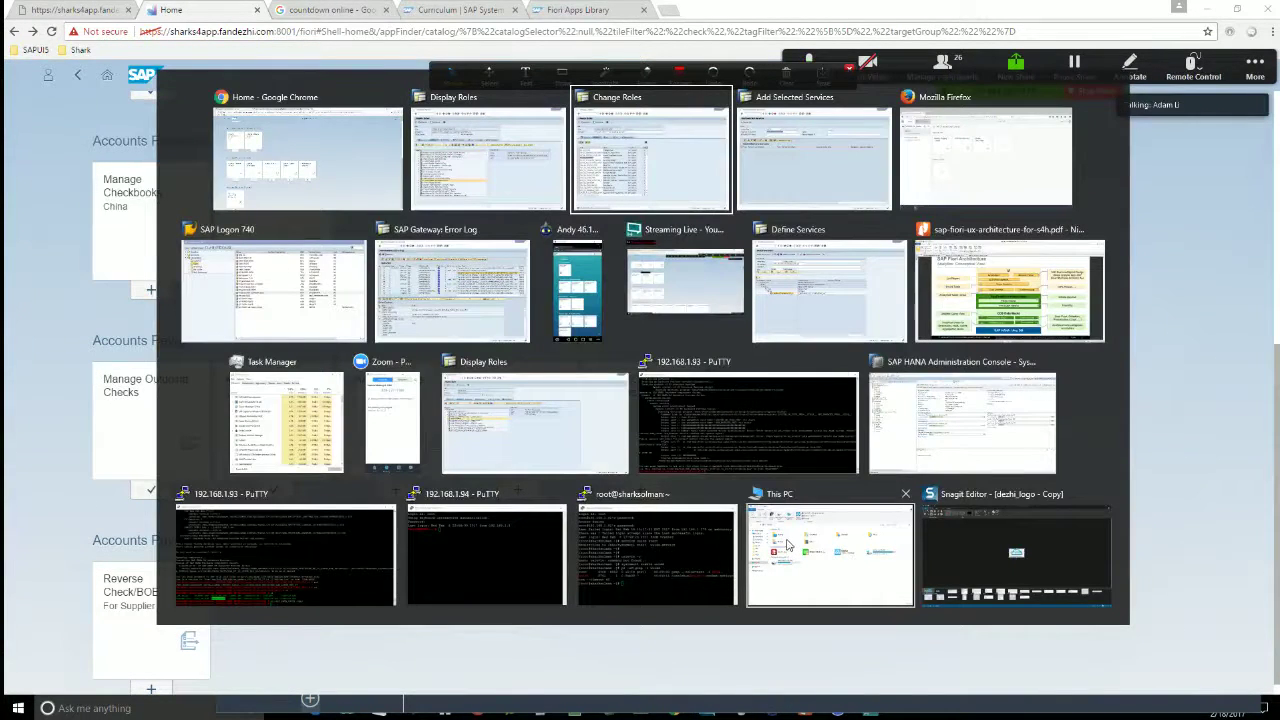
pyautogui.hotkey('alt', 'Tab')
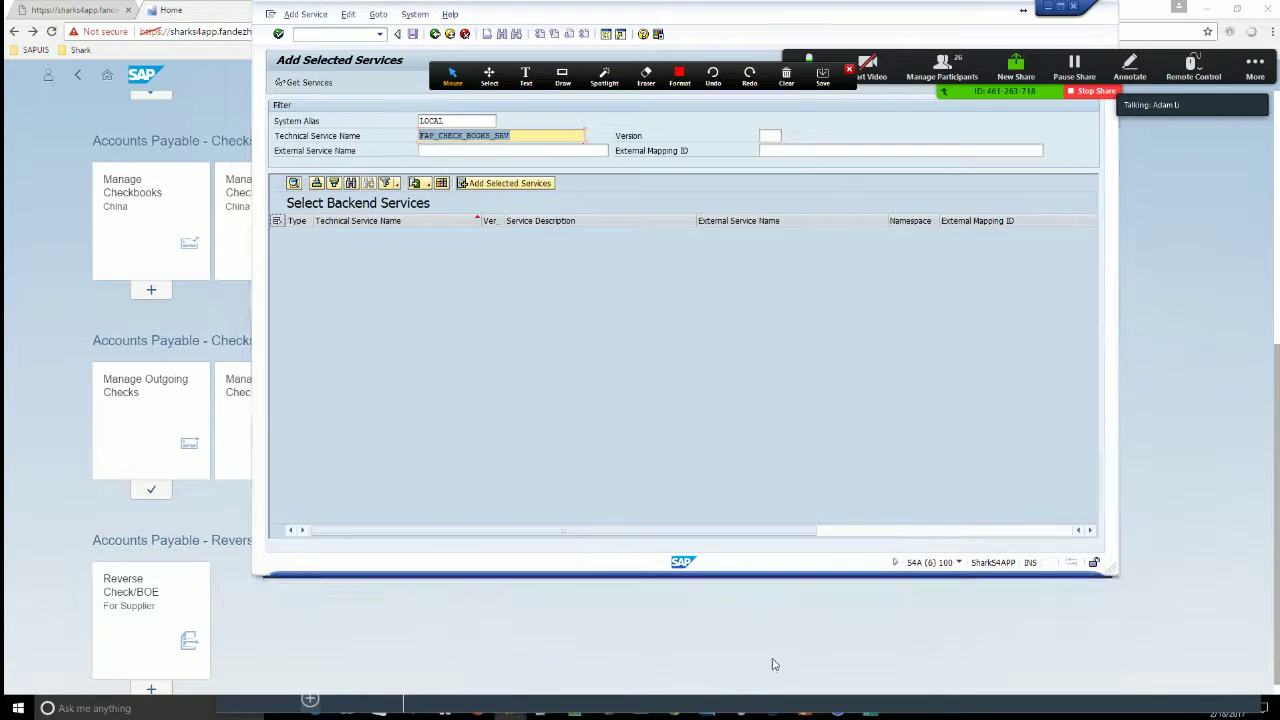
pyautogui.hotkey('alt', 'Tab')
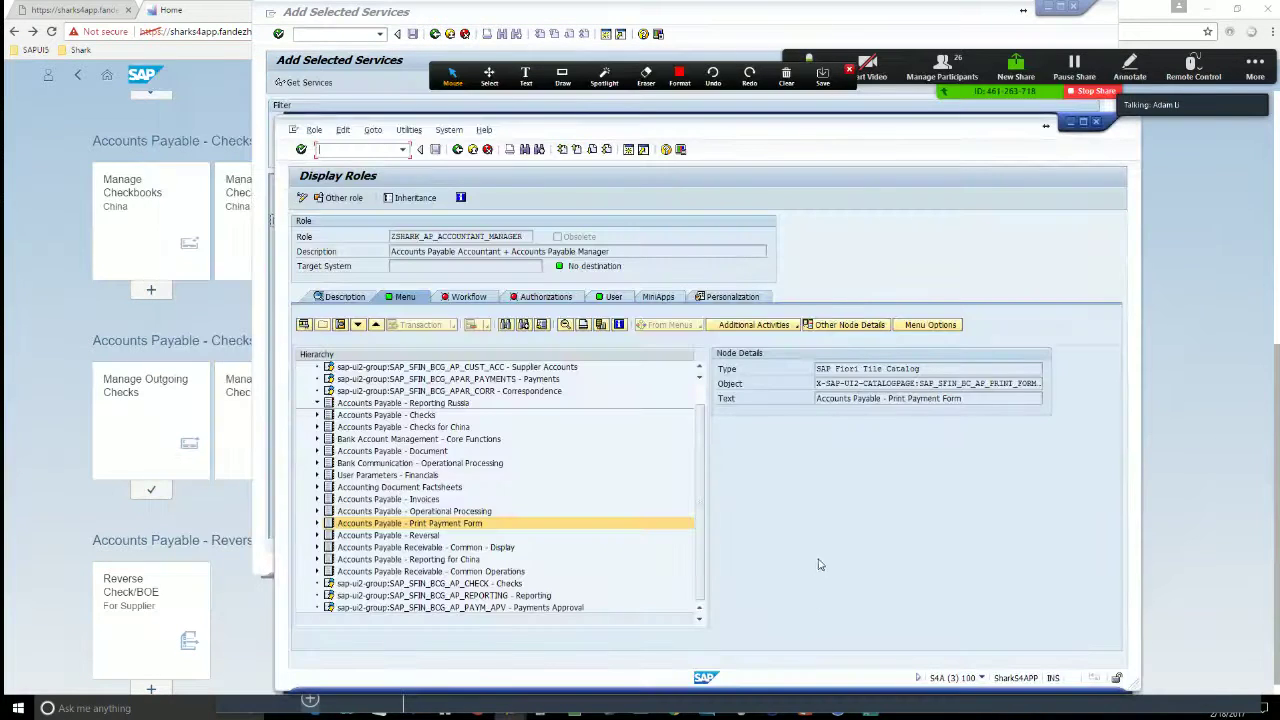
pyautogui.click(457, 149)
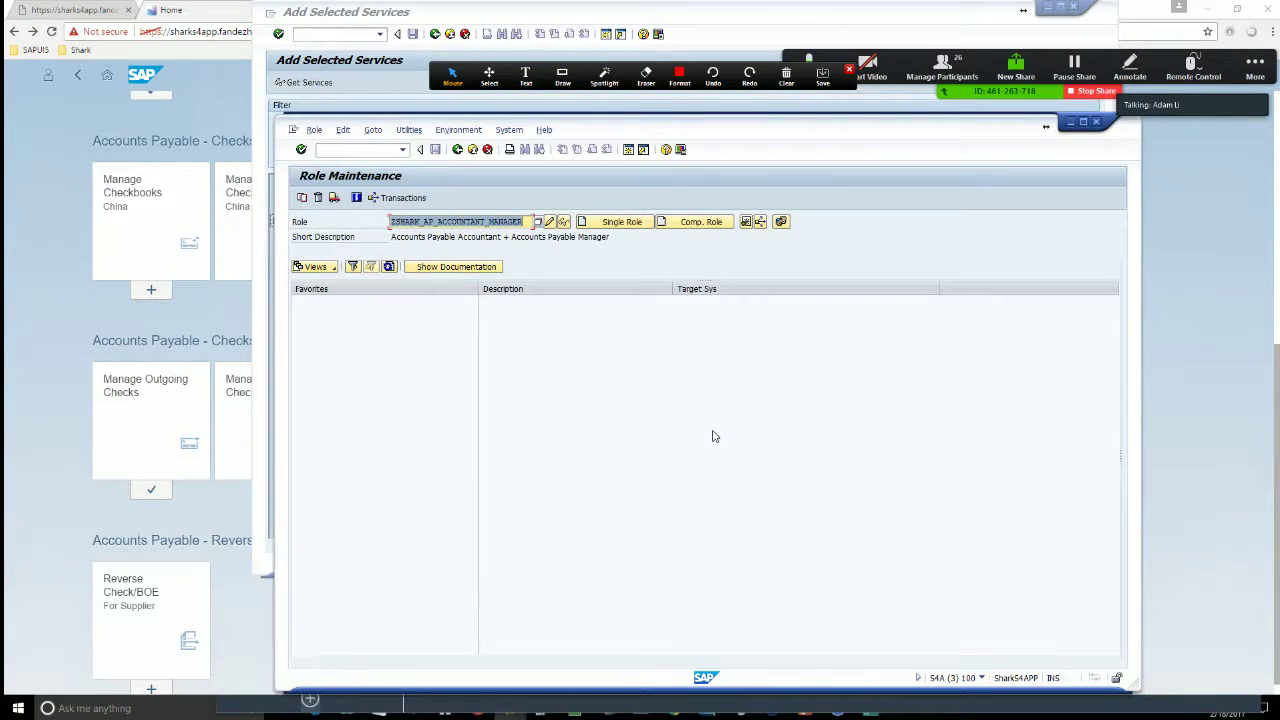
pyautogui.click(722, 457)
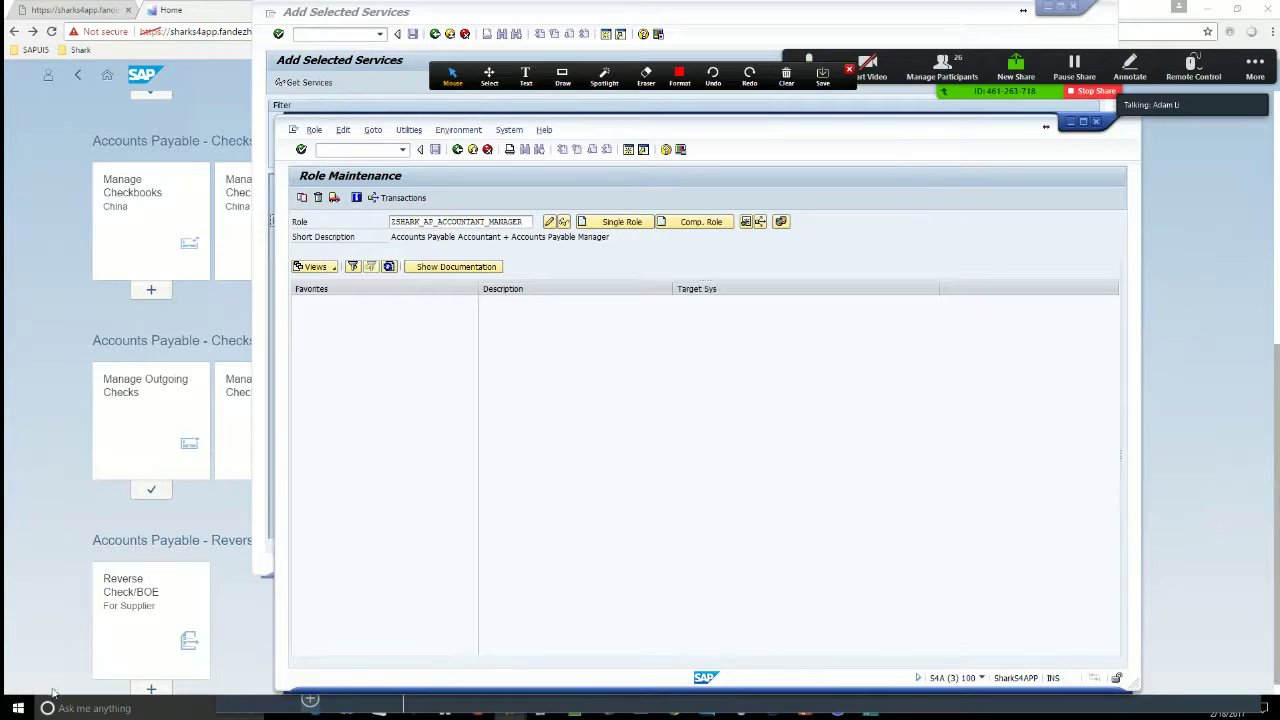
pyautogui.click(18, 708)
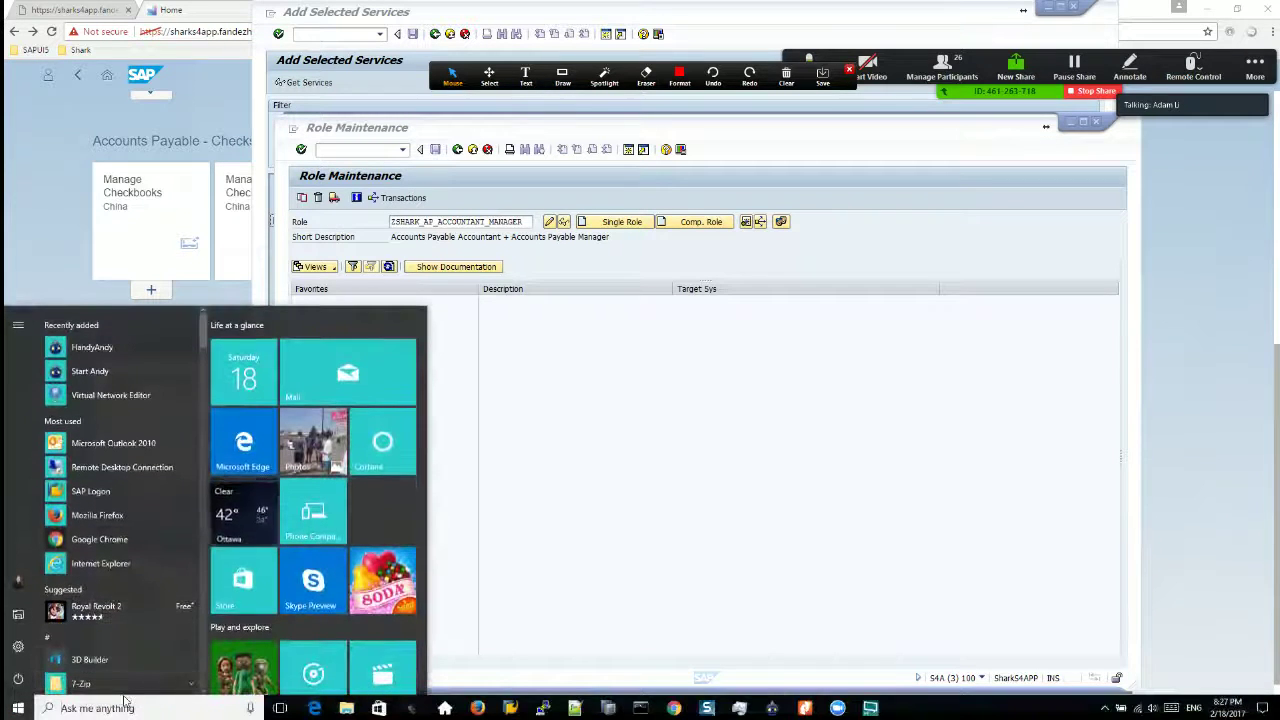
# Launch PowerPoint 2010 maximized, then return SAP GUI to the Easy Access user menu
pyautogui.write('powerpoint')
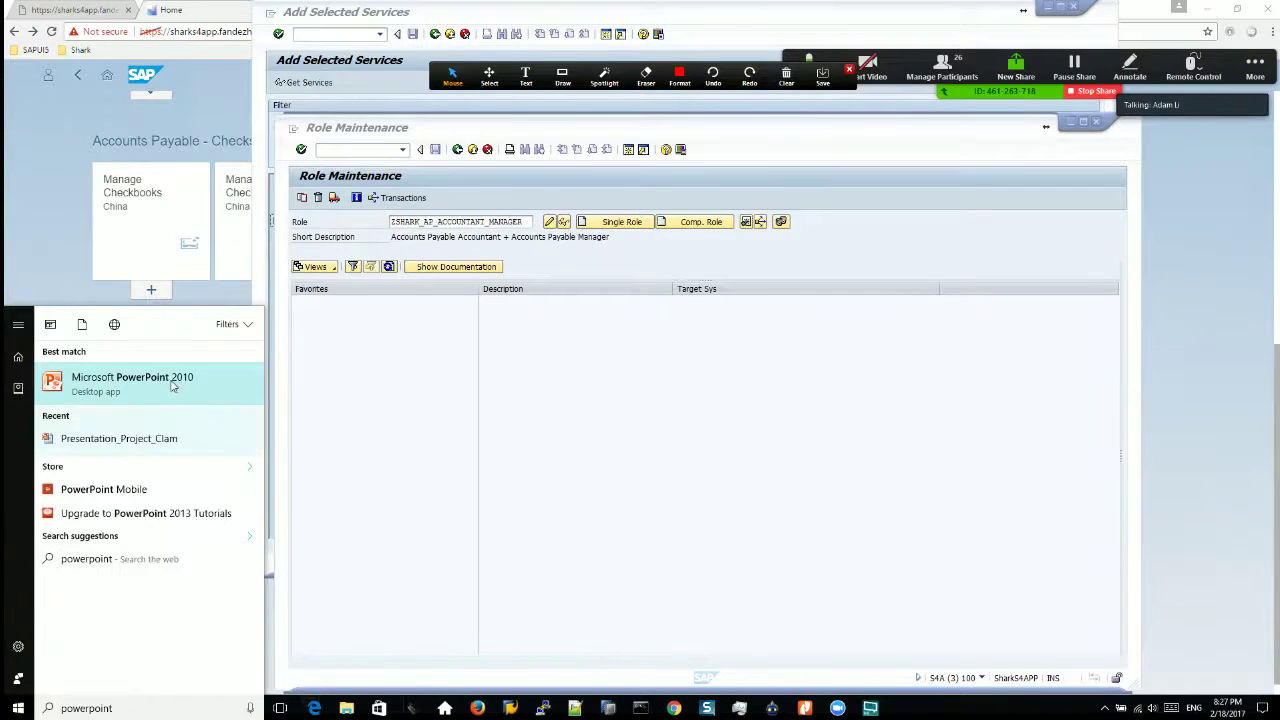
pyautogui.click(172, 384)
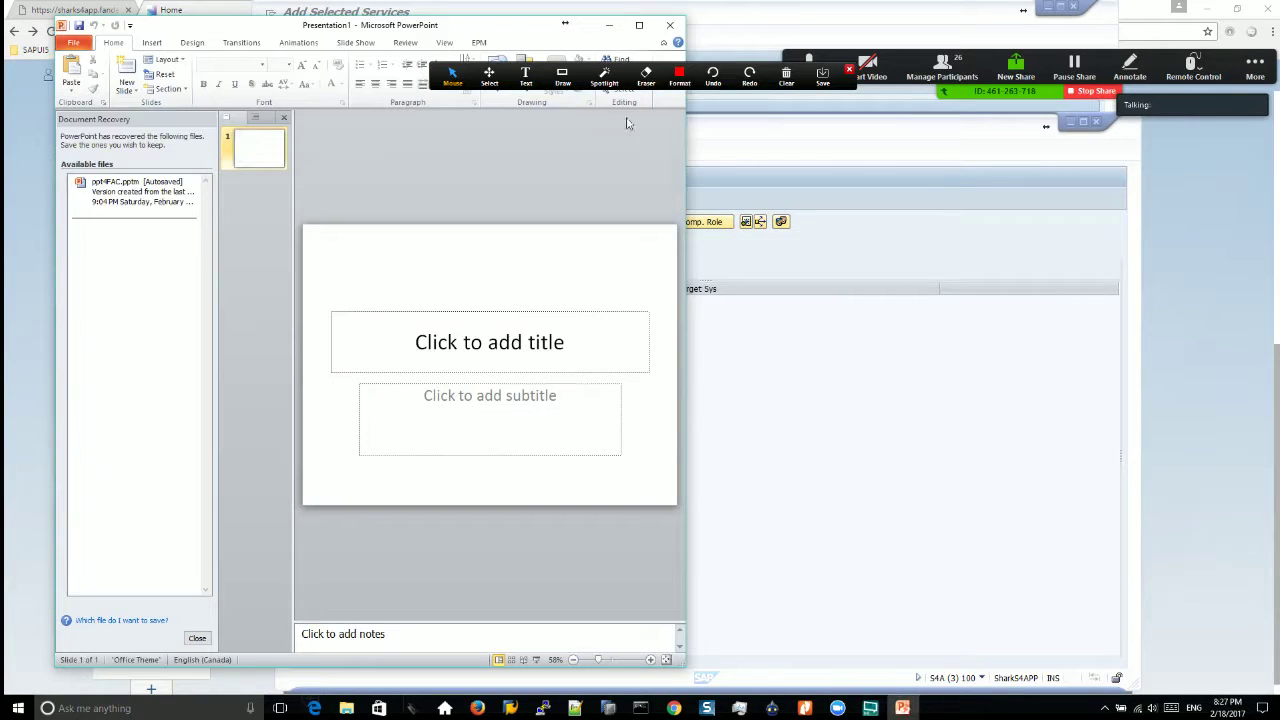
pyautogui.click(639, 24)
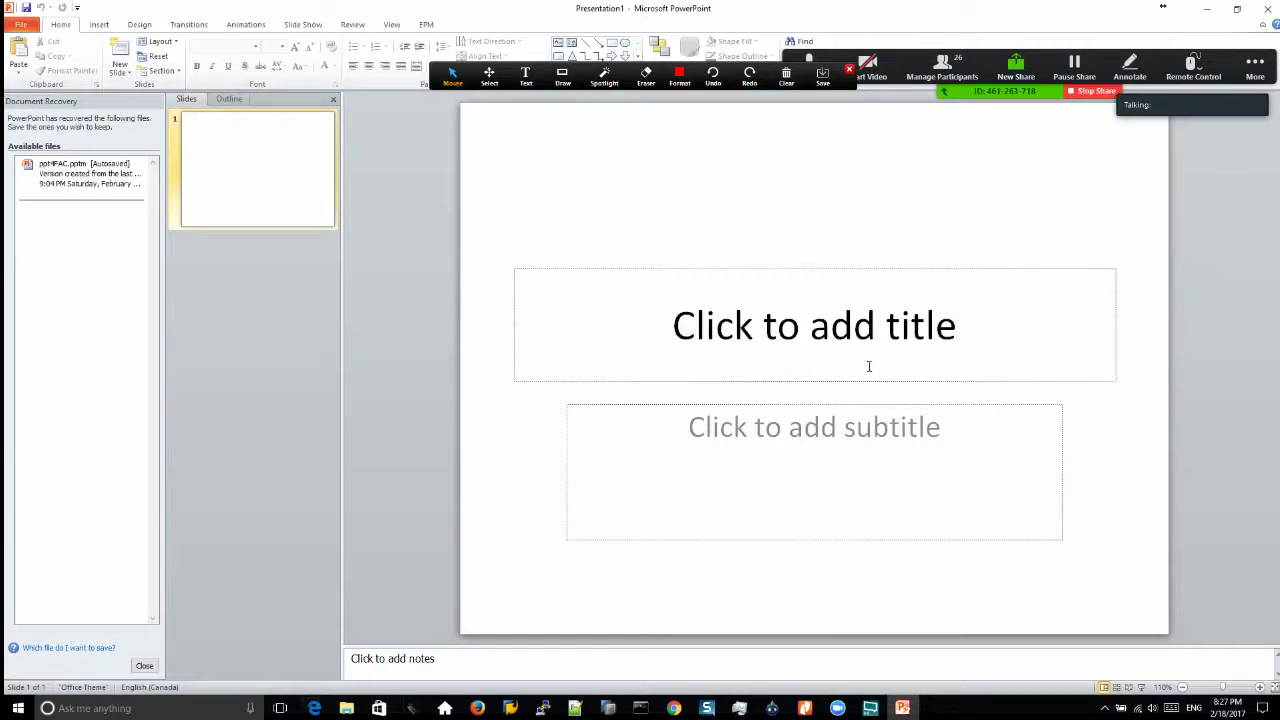
pyautogui.hotkey('alt', 'Tab')
pyautogui.click(457, 149)
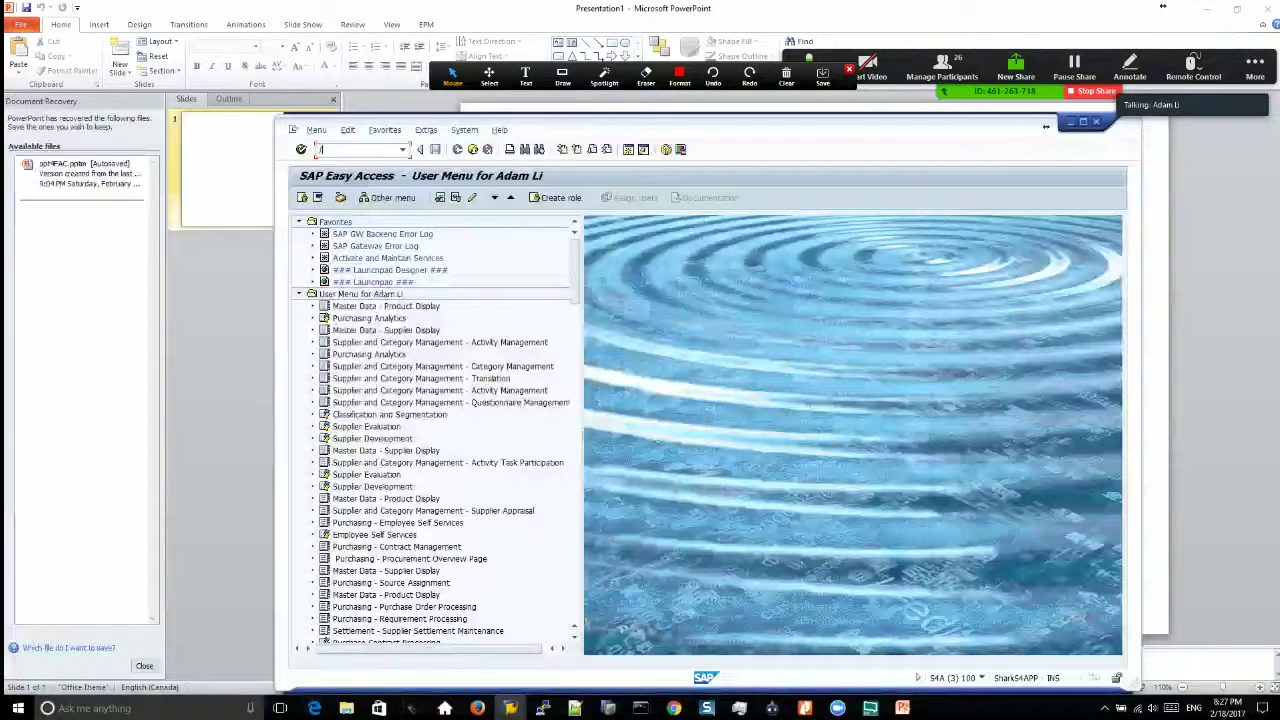
# Display the user in SU01 and compare its YSHARK_COMPOSITE_ROLE and ZSHARK_RFC role rows
pyautogui.write('/nsu01')
pyautogui.press('Return')
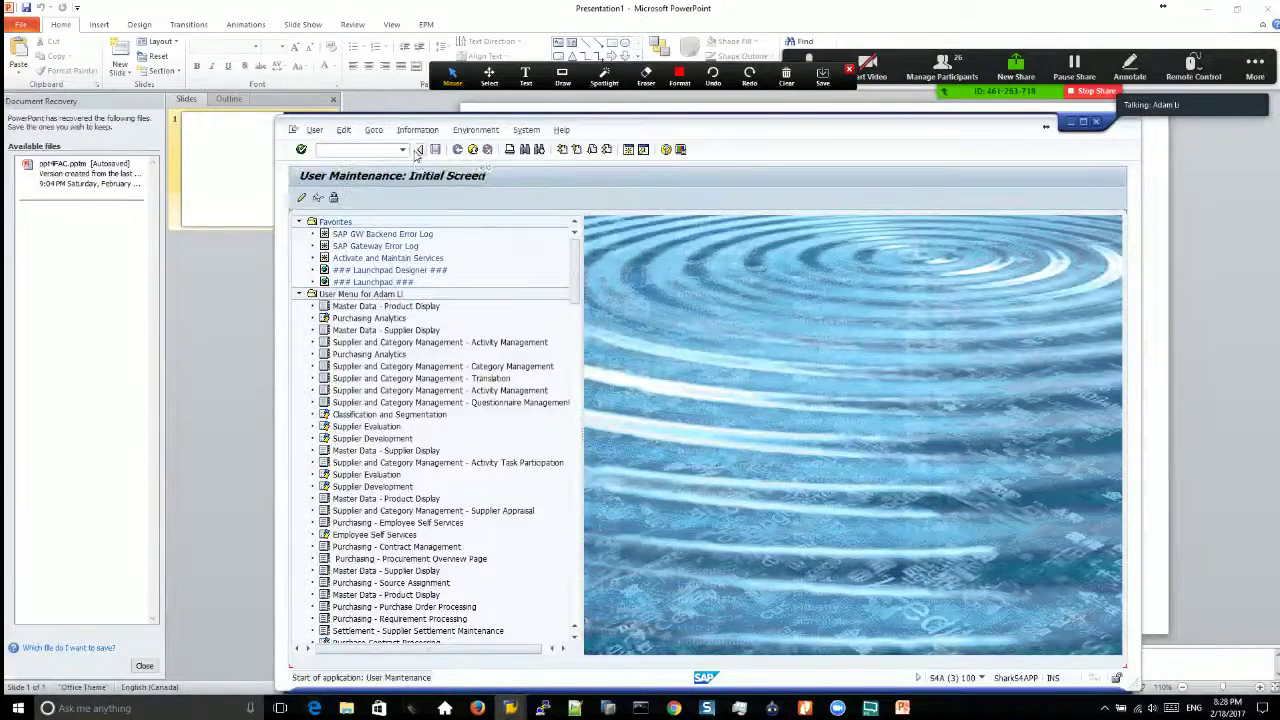
pyautogui.press('F7')
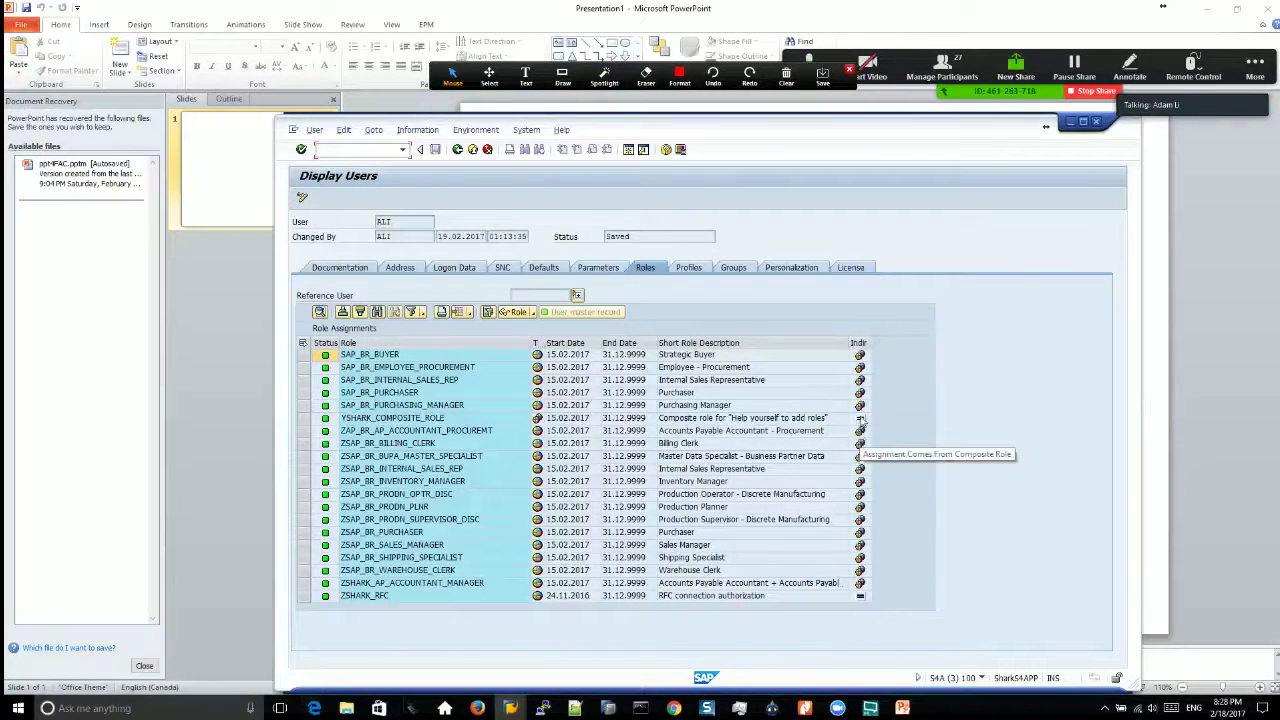
pyautogui.click(303, 418)
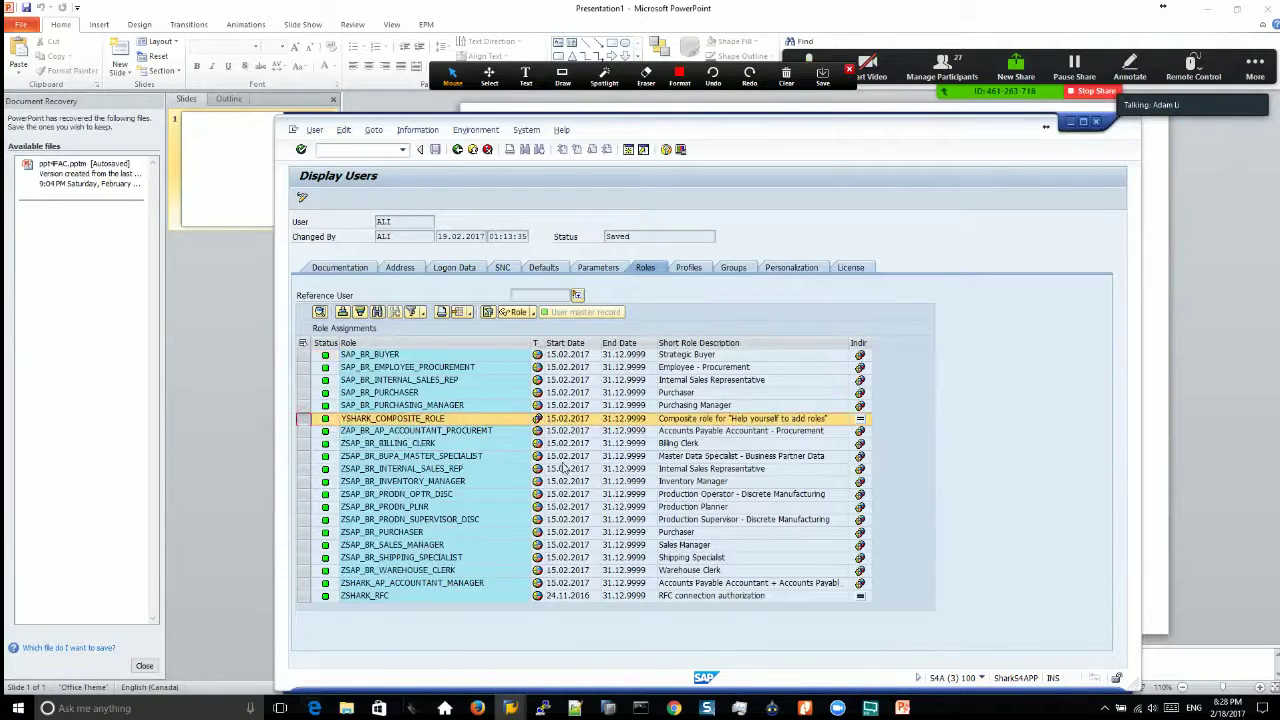
pyautogui.click(302, 596)
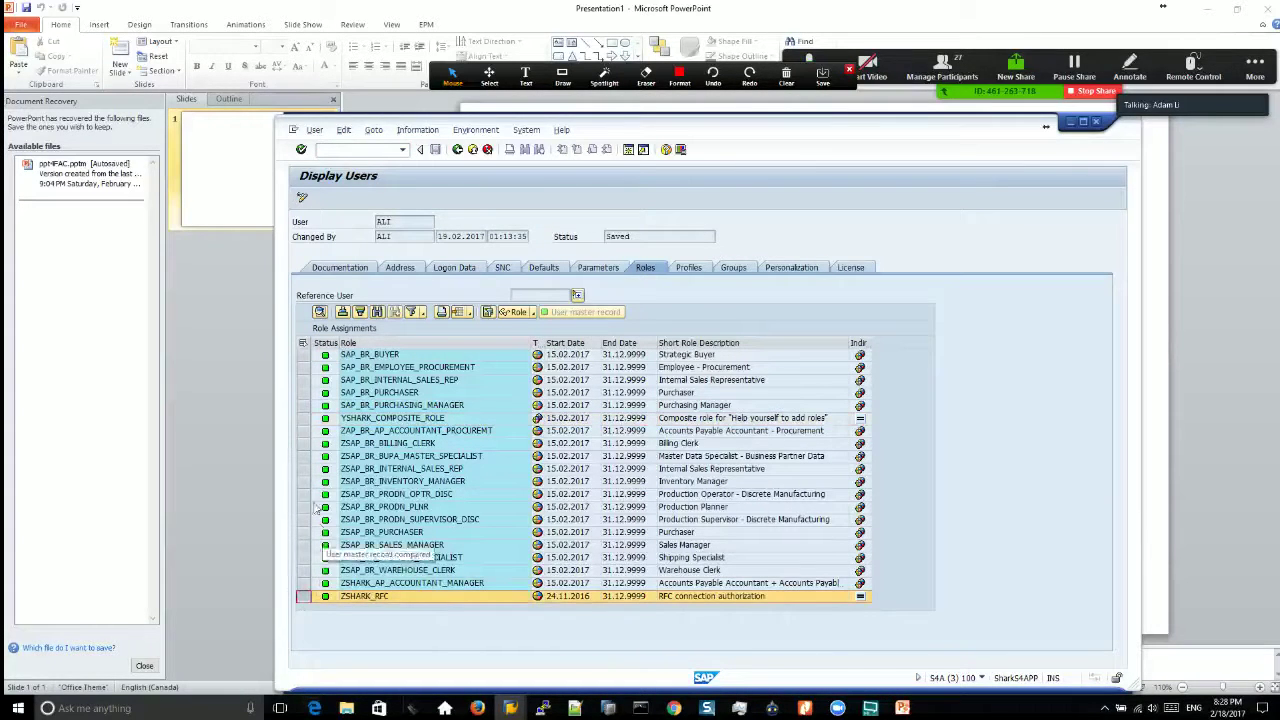
pyautogui.click(304, 419)
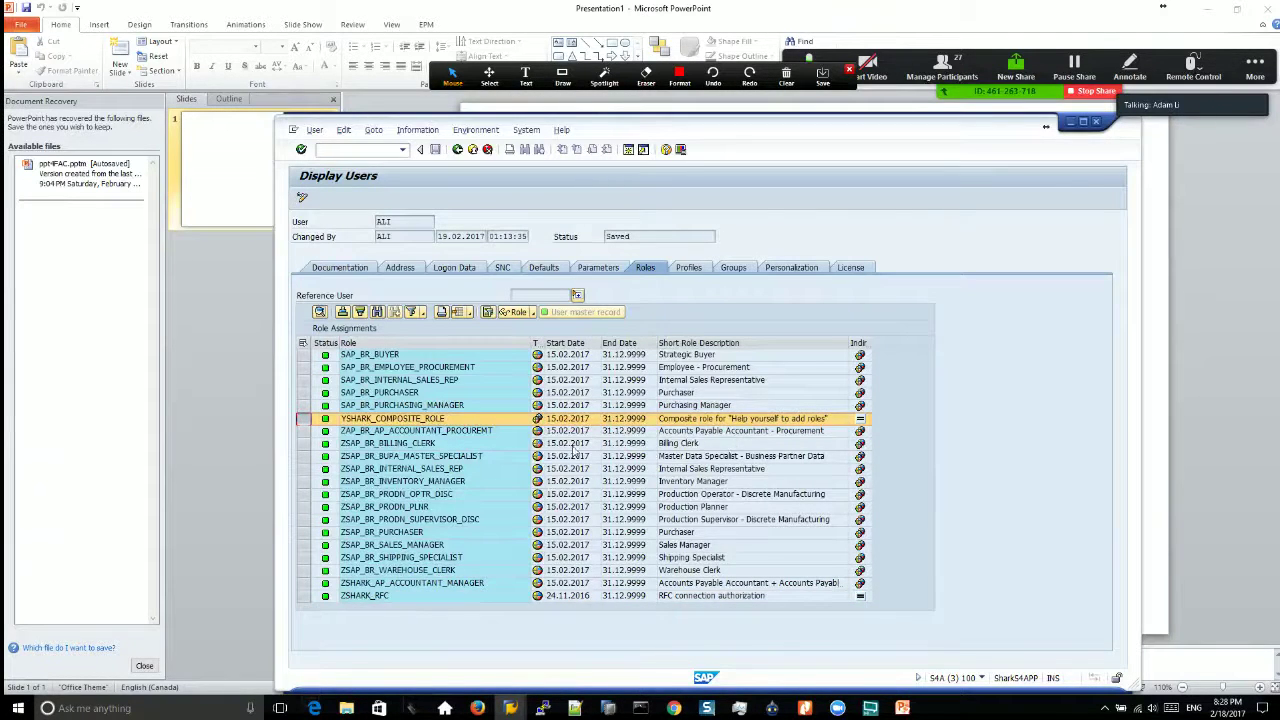
pyautogui.click(457, 149)
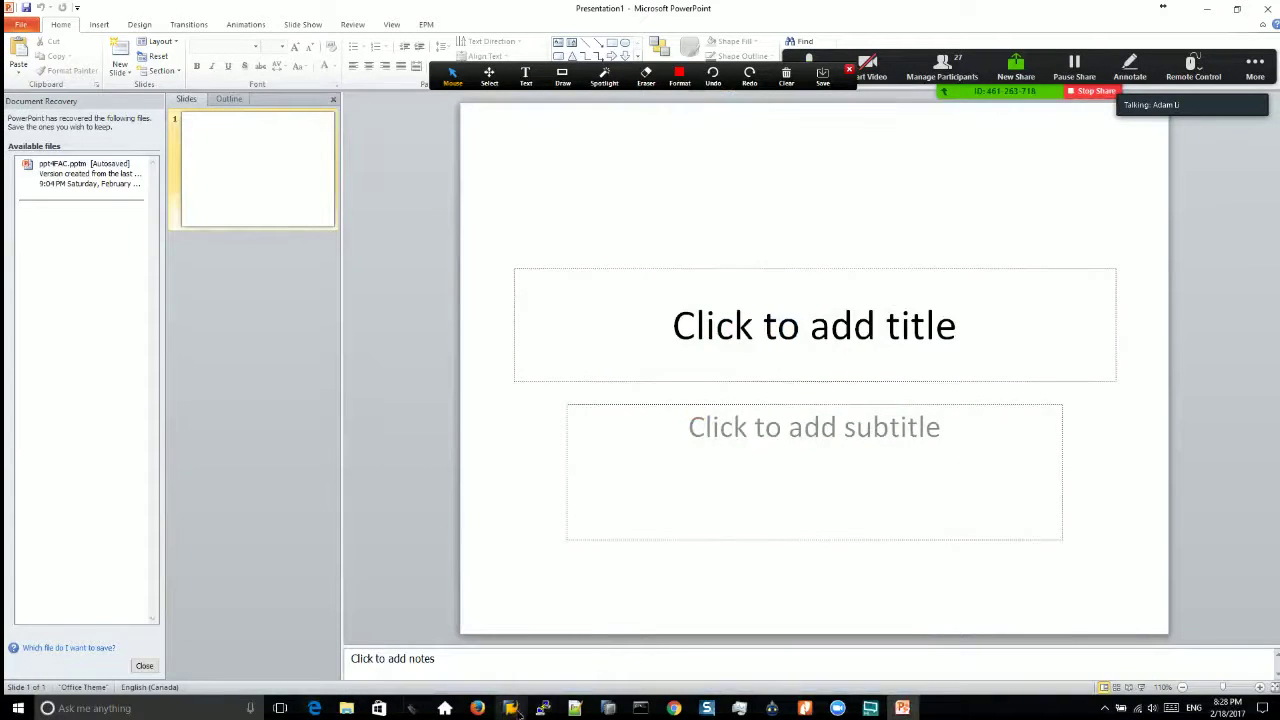
# Run SM59, open ABAP connection SLM001, and dismiss the maximum-sessions error
pyautogui.moveTo(512, 706)
pyautogui.click(263, 652)
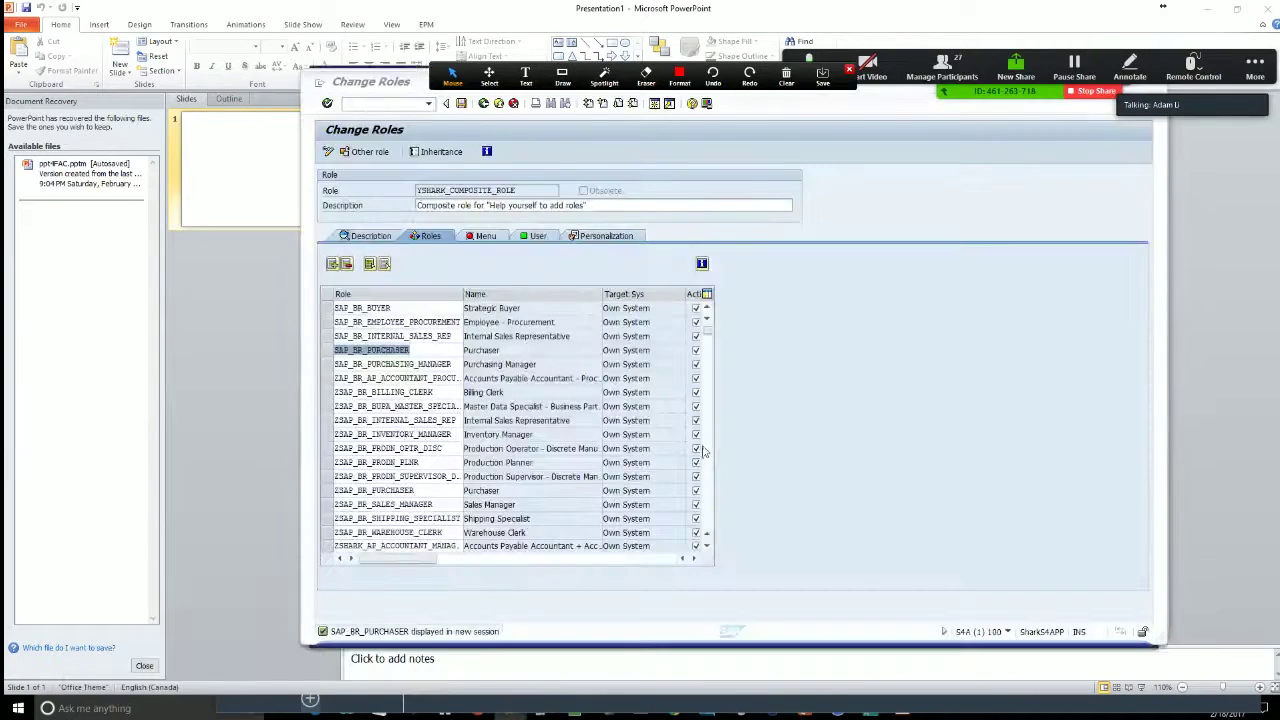
pyautogui.click(382, 104)
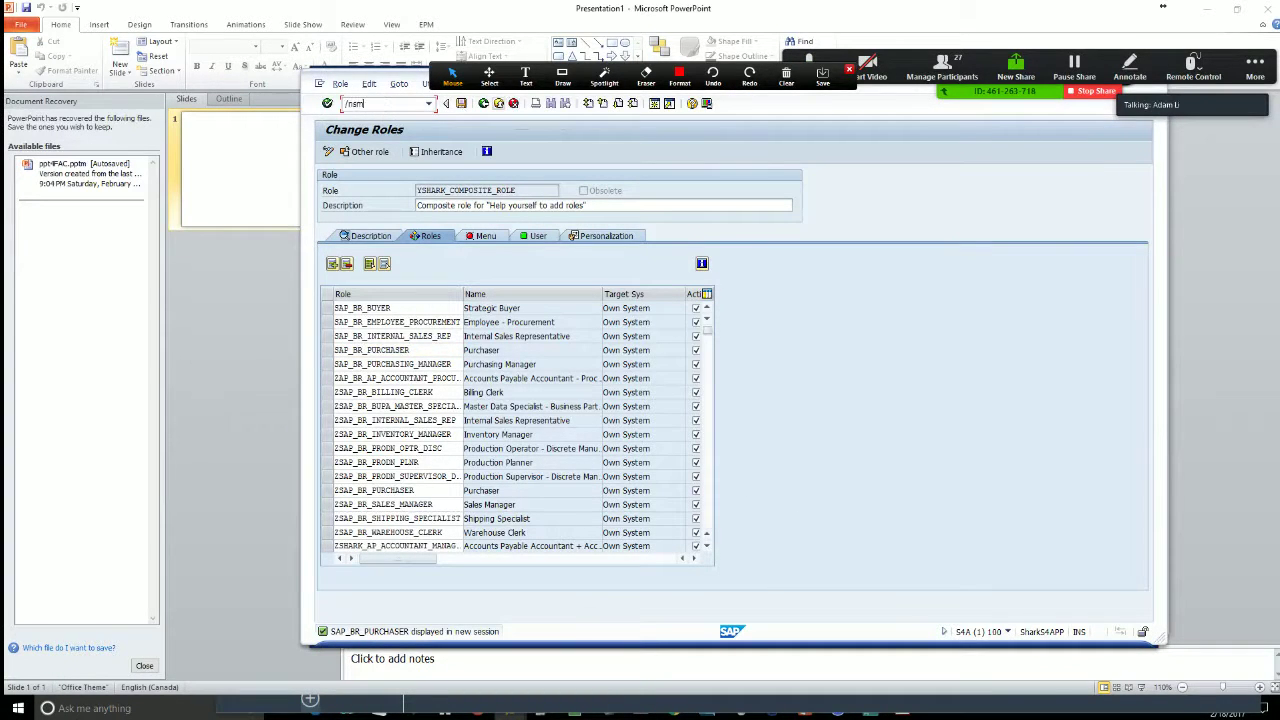
pyautogui.press('Return')
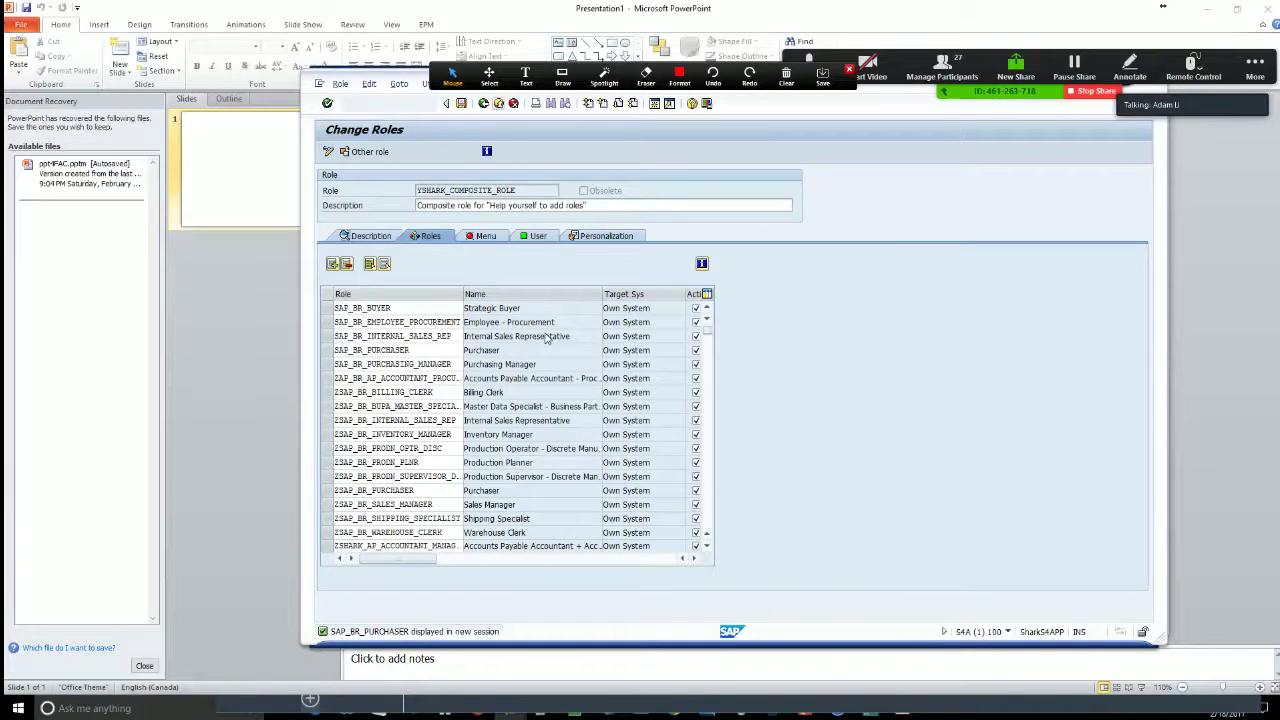
pyautogui.click(323, 236)
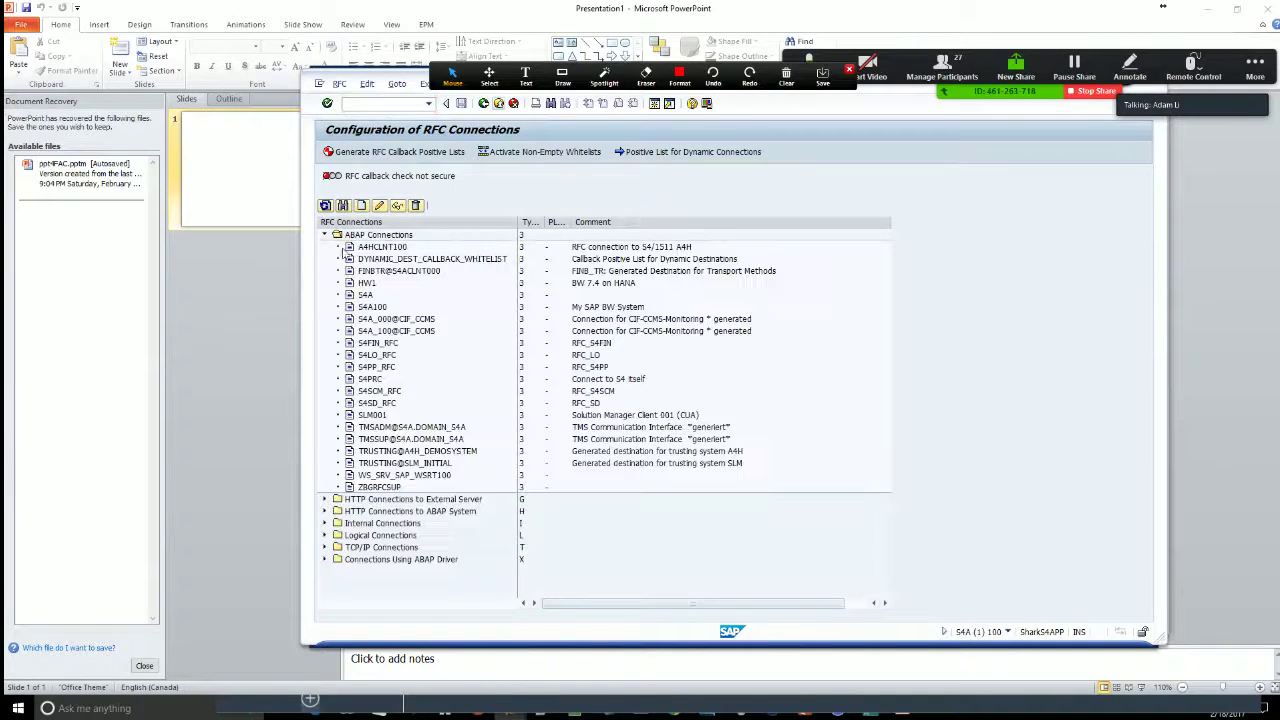
pyautogui.doubleClick(372, 415)
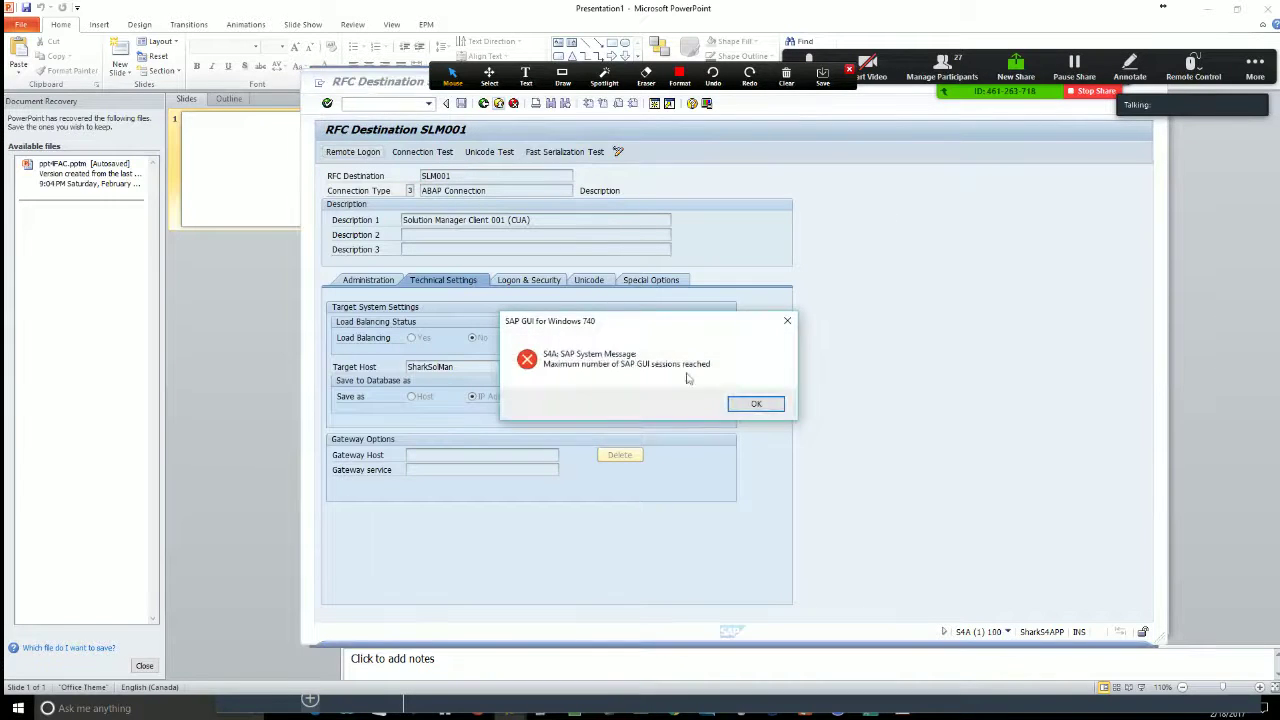
pyautogui.click(756, 404)
pyautogui.hotkey('alt', 'Tab')
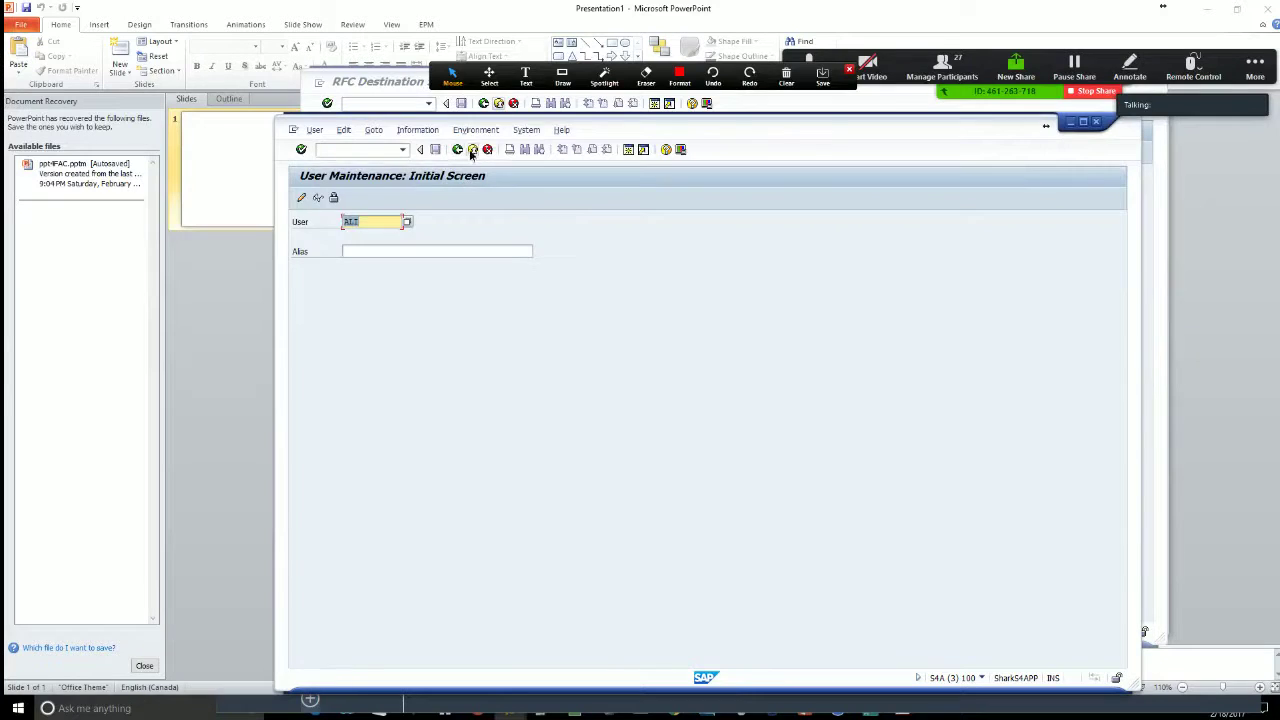
# Log off the spare session, remote-logon via SLM001, run su01, and show the Zoom chat
pyautogui.click(472, 150)
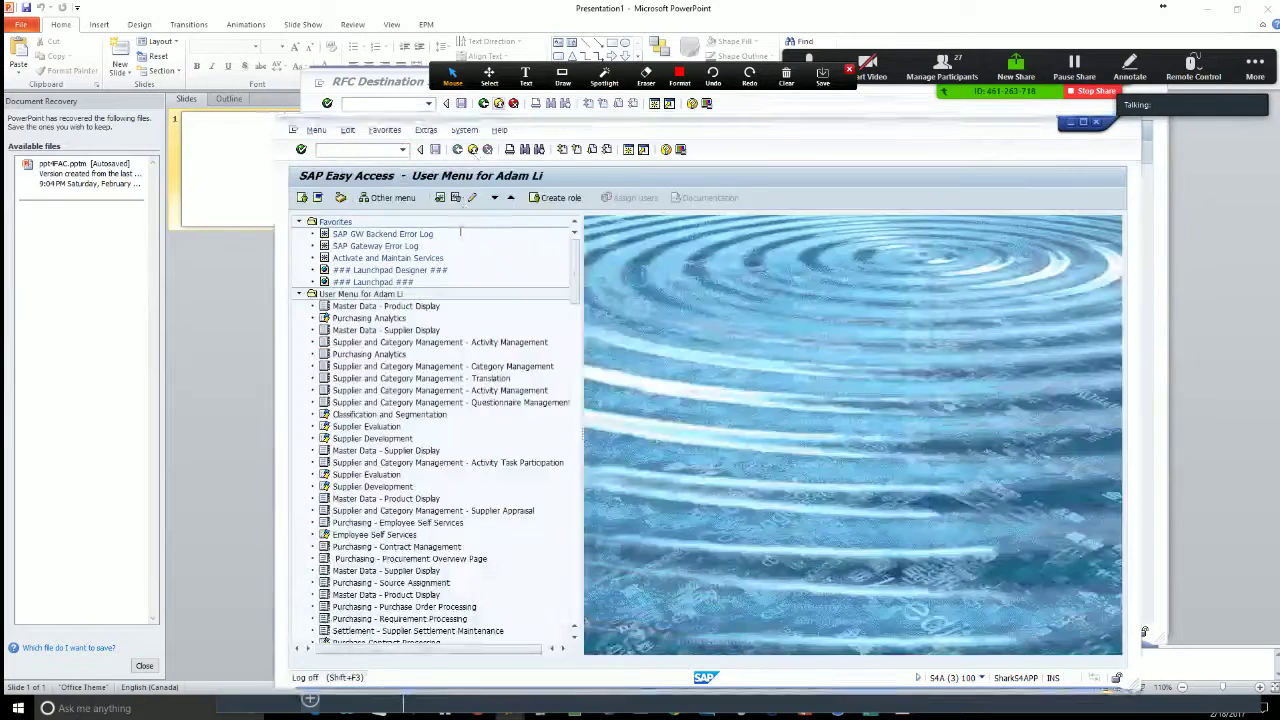
pyautogui.click(472, 150)
pyautogui.click(348, 151)
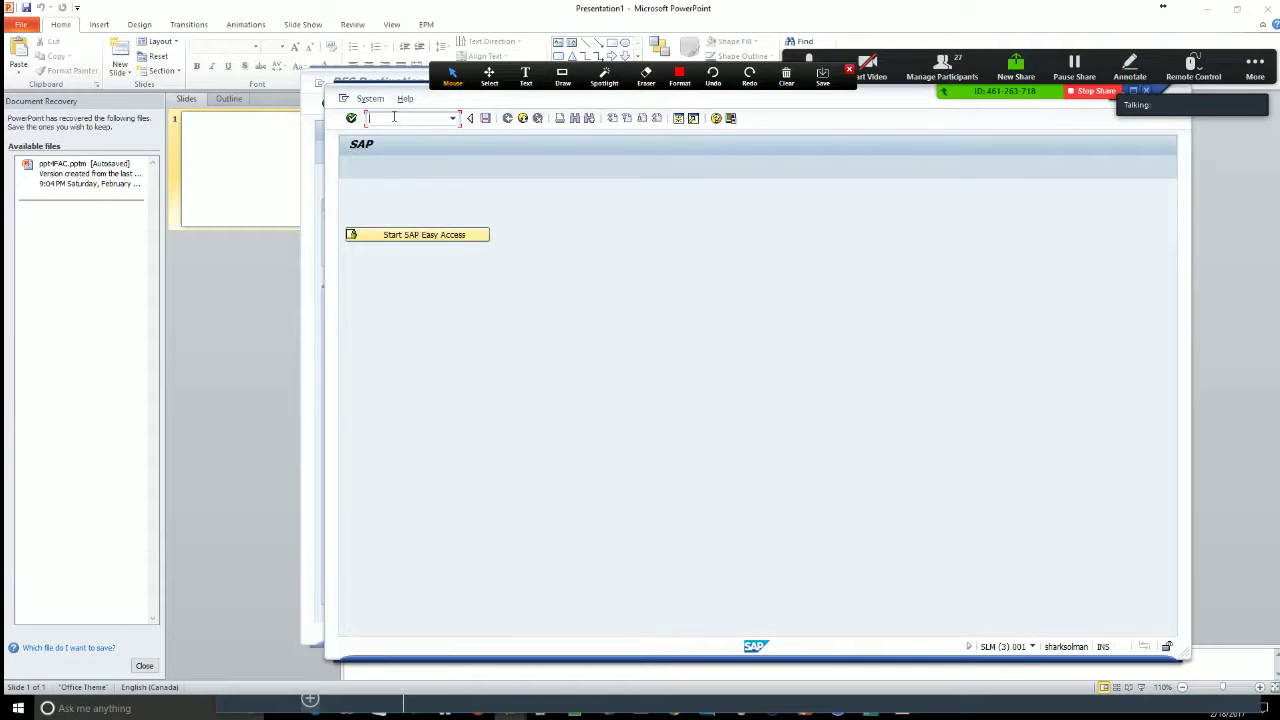
pyautogui.write('su01')
pyautogui.press('Return')
pyautogui.click(1255, 68)
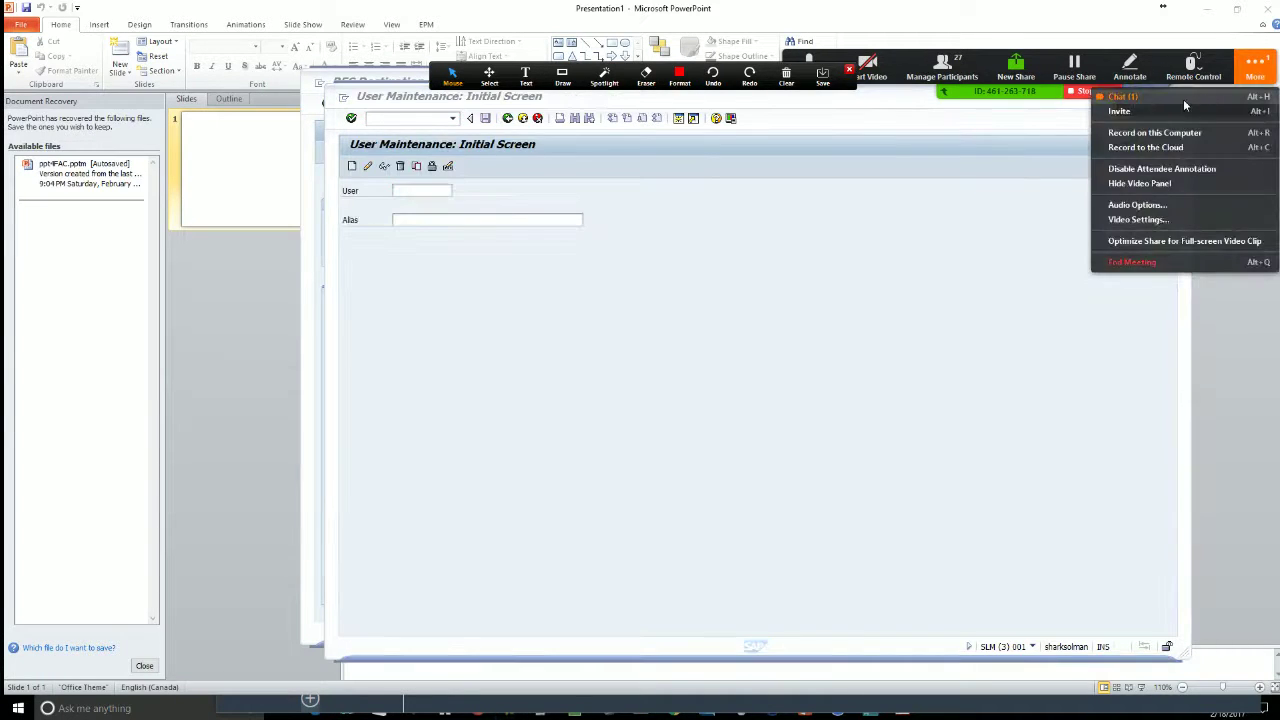
pyautogui.click(1145, 94)
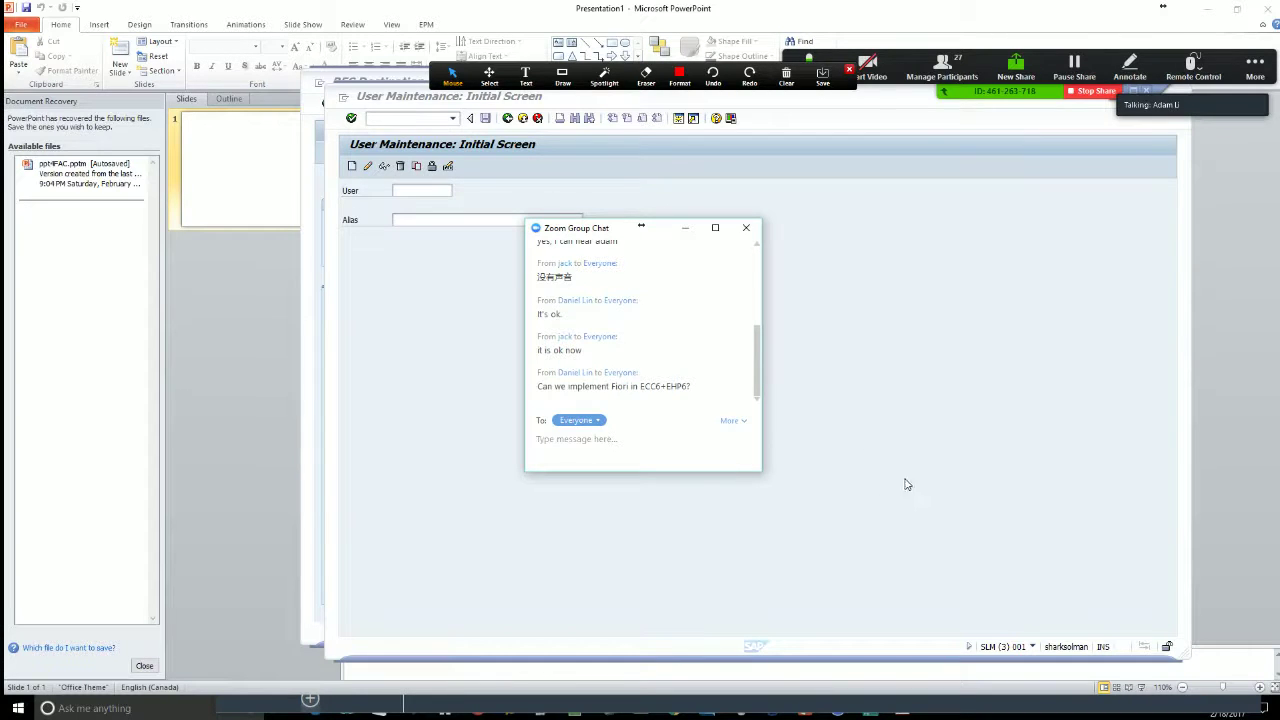
# Close the Zoom group chat and cycle between PowerPoint, SAP Logon and the PDF
pyautogui.hotkey('alt', 'Tab')
pyautogui.hotkey('alt', 'Tab')
pyautogui.hotkey('alt', 'Tab')
pyautogui.hotkey('alt', 'Tab')
pyautogui.hotkey('alt', 'Tab')
pyautogui.hotkey('alt', 'Tab')
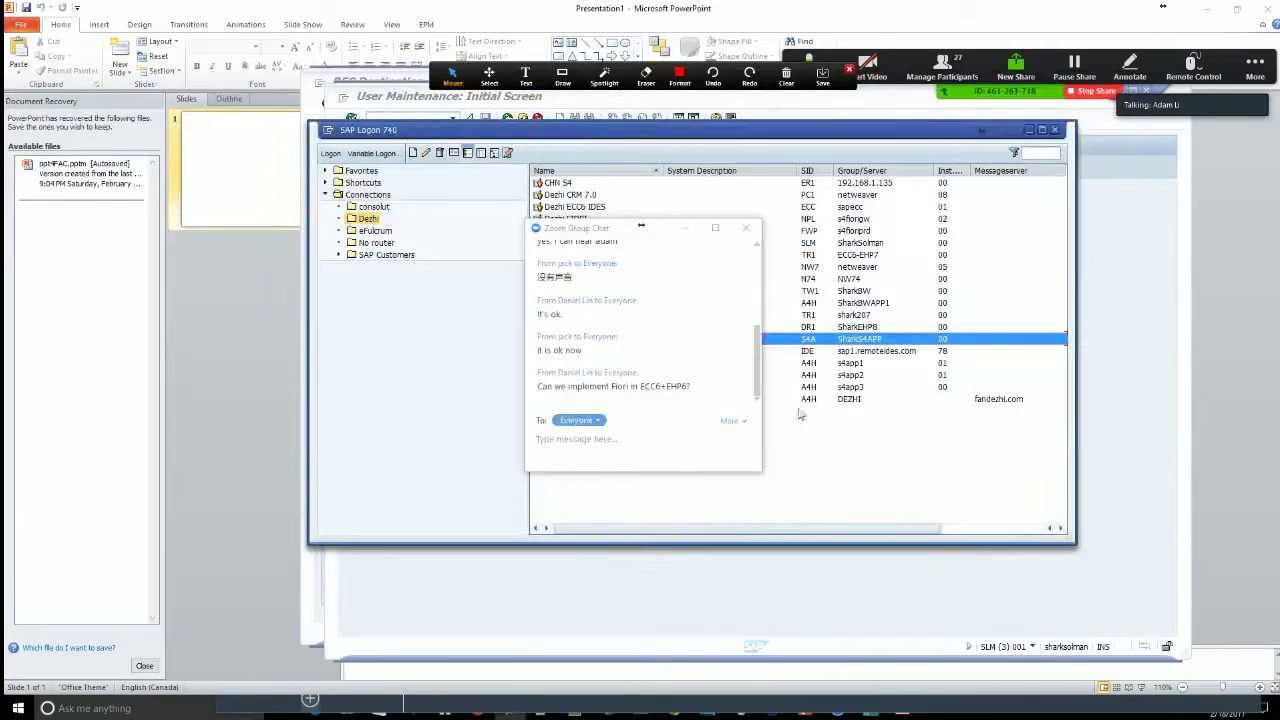
pyautogui.click(684, 228)
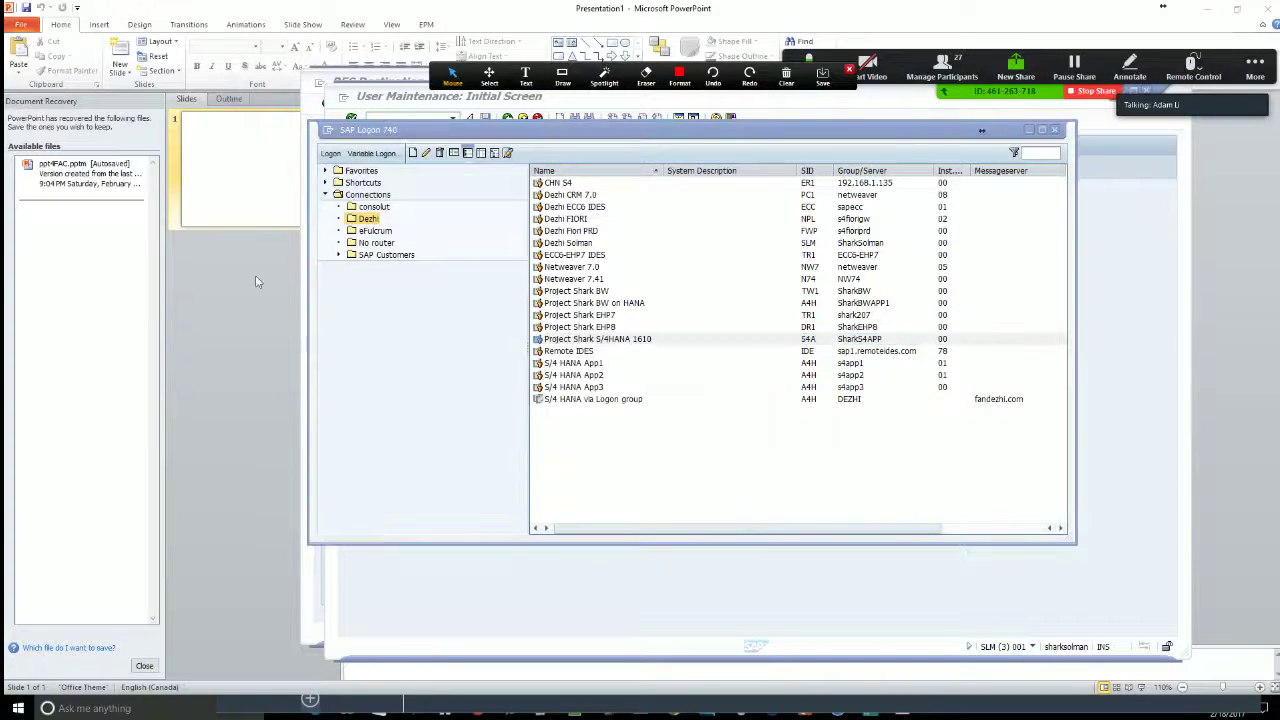
pyautogui.click(243, 438)
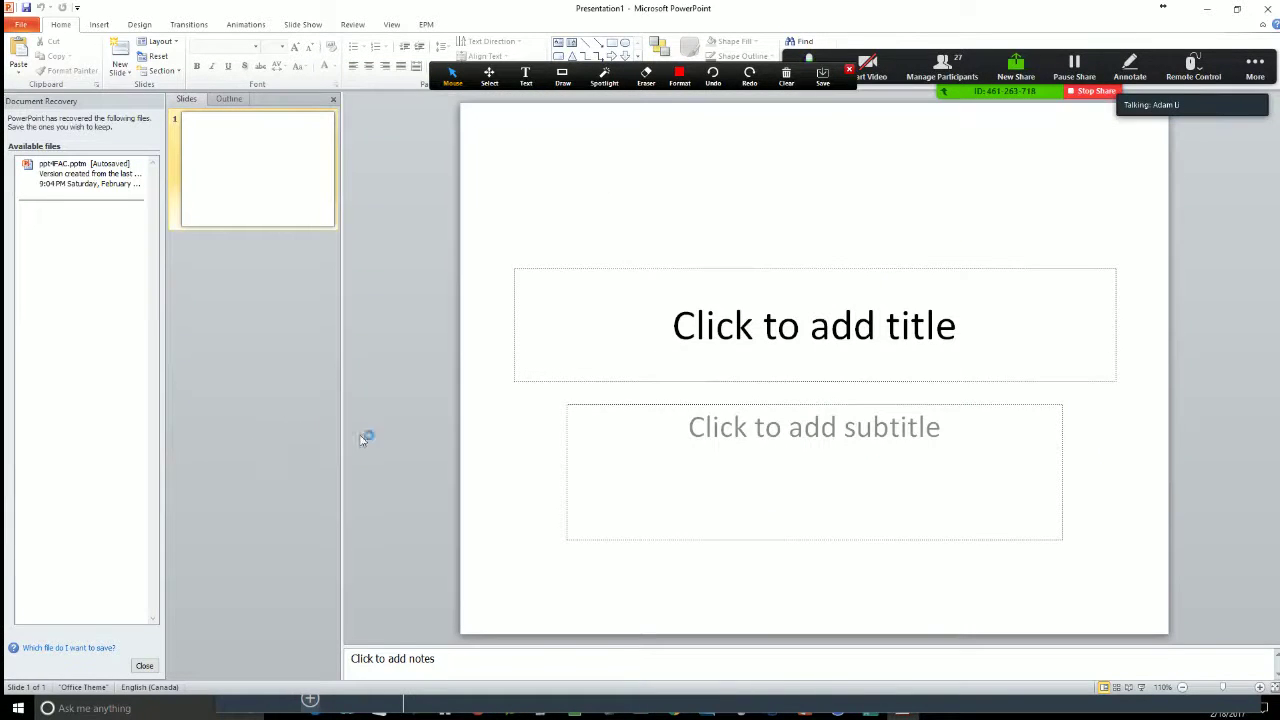
pyautogui.hotkey('alt', 'Tab')
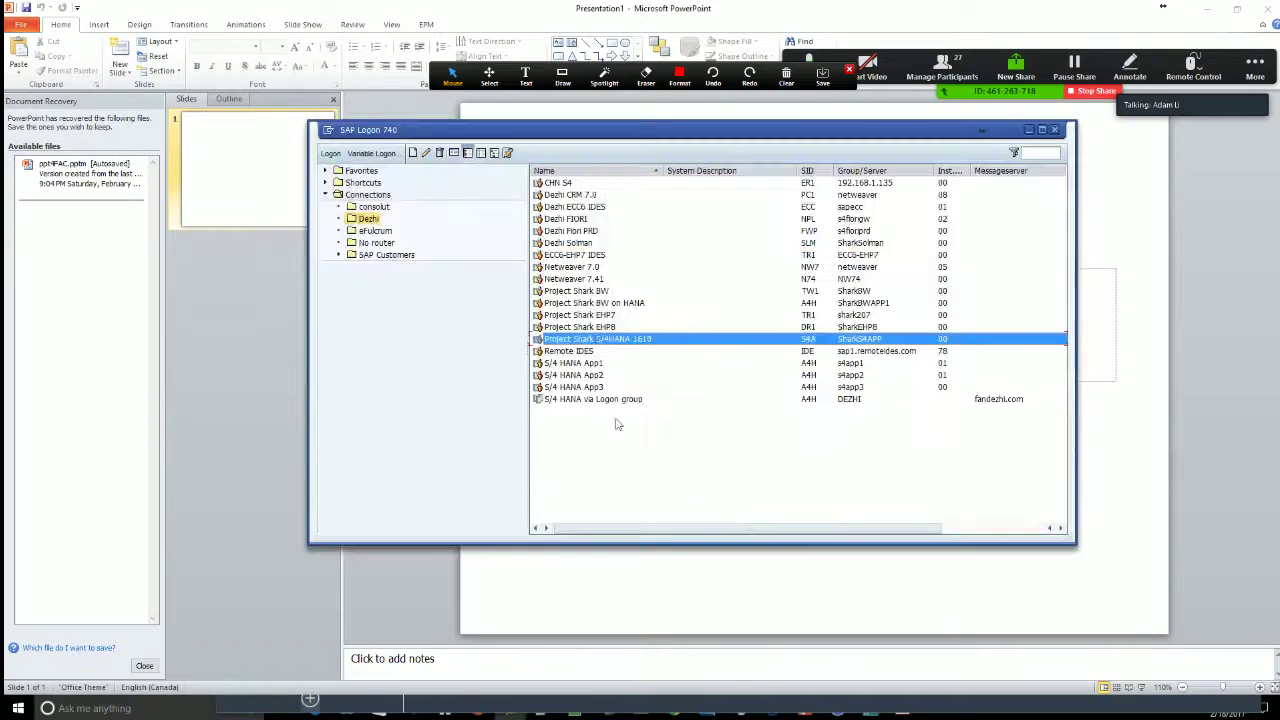
pyautogui.hotkey('alt', 'Tab')
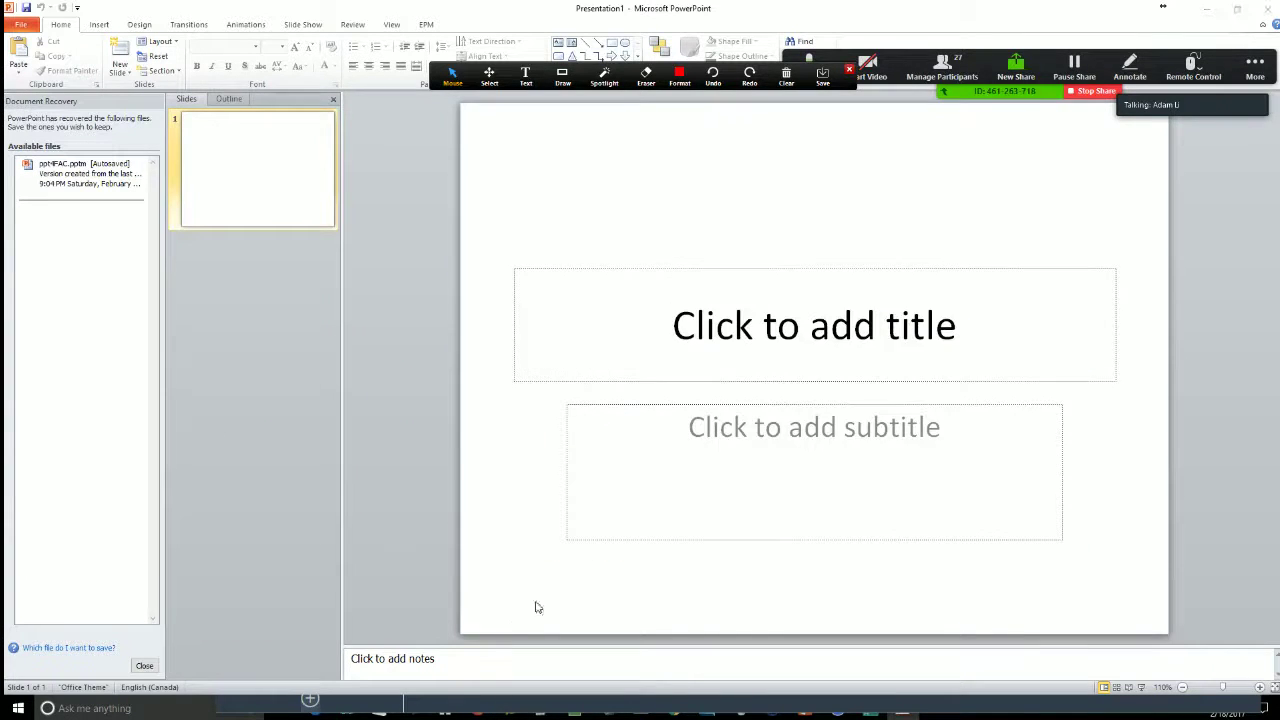
pyautogui.hotkey('alt', 'Tab')
pyautogui.hotkey('alt', 'Tab')
pyautogui.hotkey('alt', 'Tab')
pyautogui.hotkey('alt', 'Tab')
pyautogui.hotkey('alt', 'Tab')
pyautogui.hotkey('alt', 'Tab')
pyautogui.hotkey('alt', 'Tab')
pyautogui.hotkey('alt', 'Tab')
pyautogui.hotkey('alt', 'Tab')
pyautogui.hotkey('alt', 'Tab')
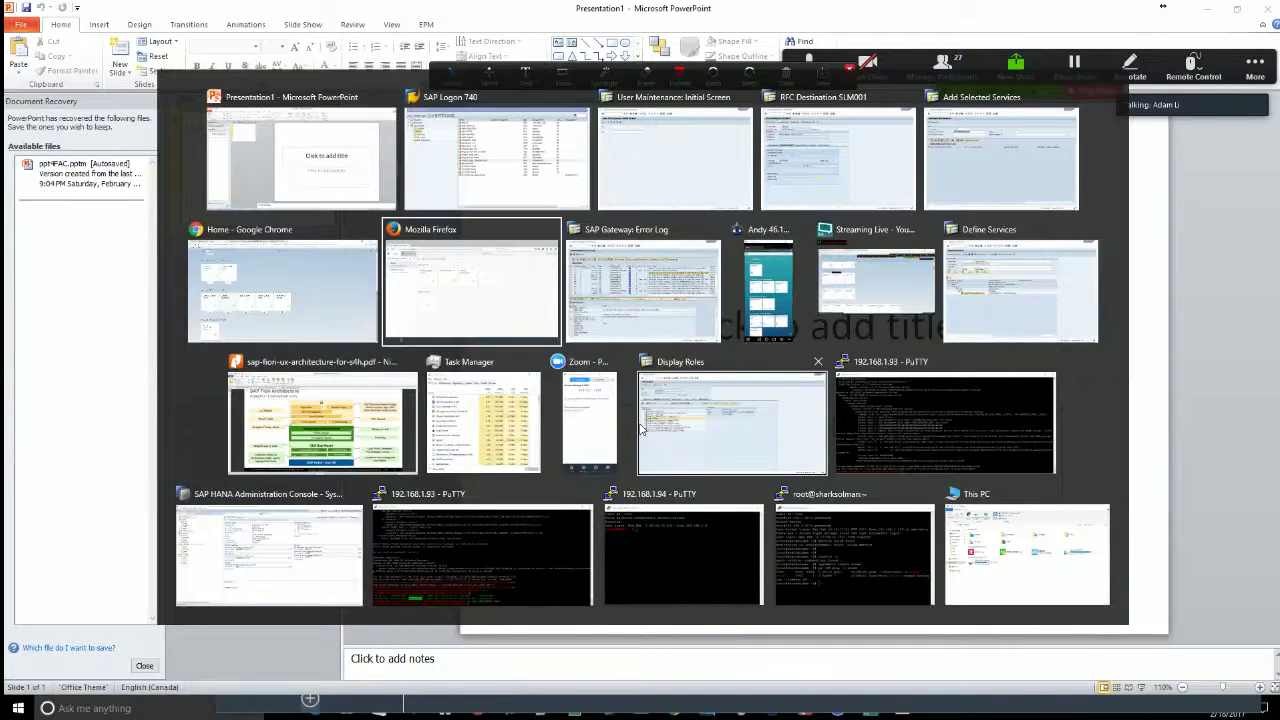
pyautogui.hotkey('alt', 'Tab')
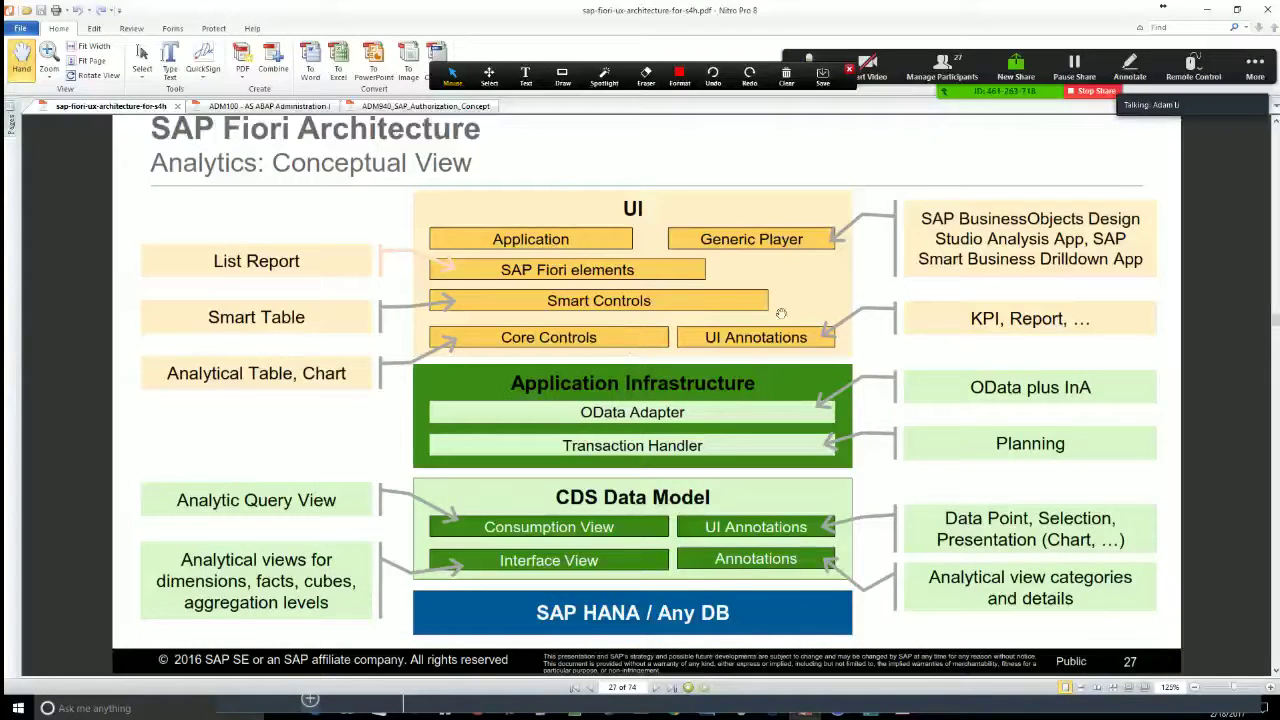
# Scroll the PDF back to page 25, 'User Assignment and Authorizations of Content'
pyautogui.moveTo(1276, 326); pyautogui.dragTo(1276, 284)
pyautogui.scroll(-5, 1044, 397)
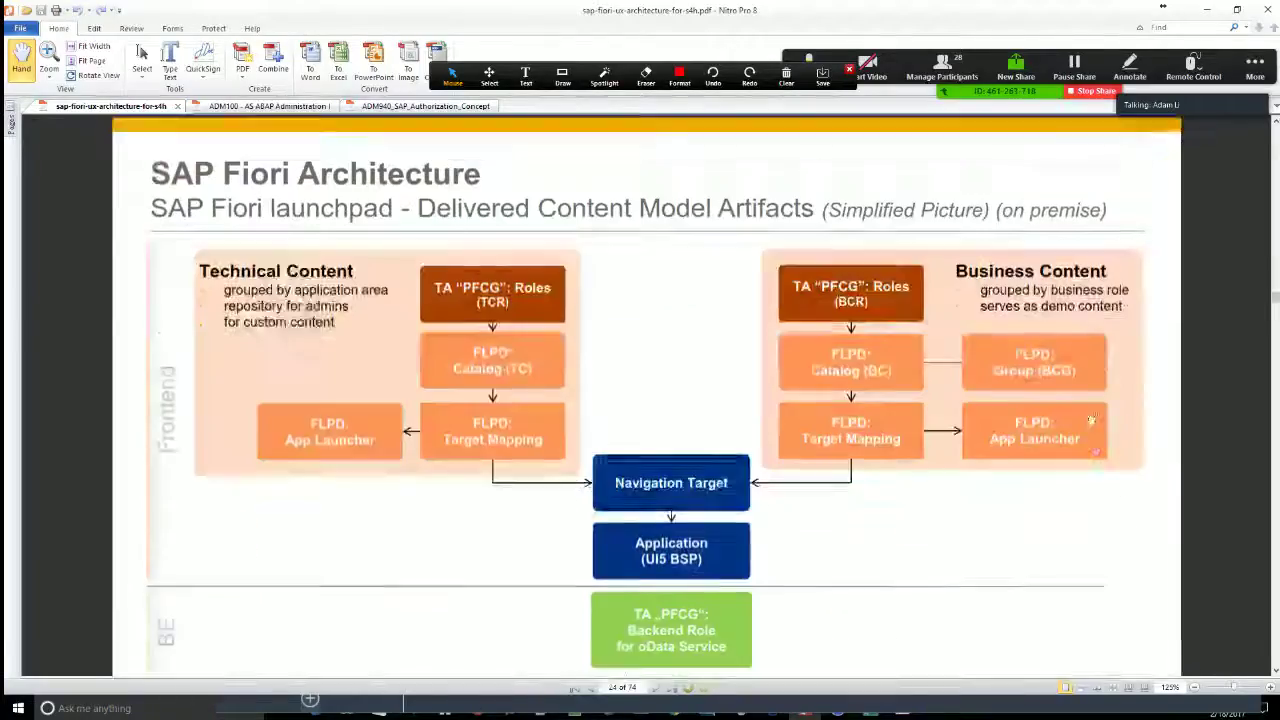
pyautogui.scroll(5, 1096, 413)
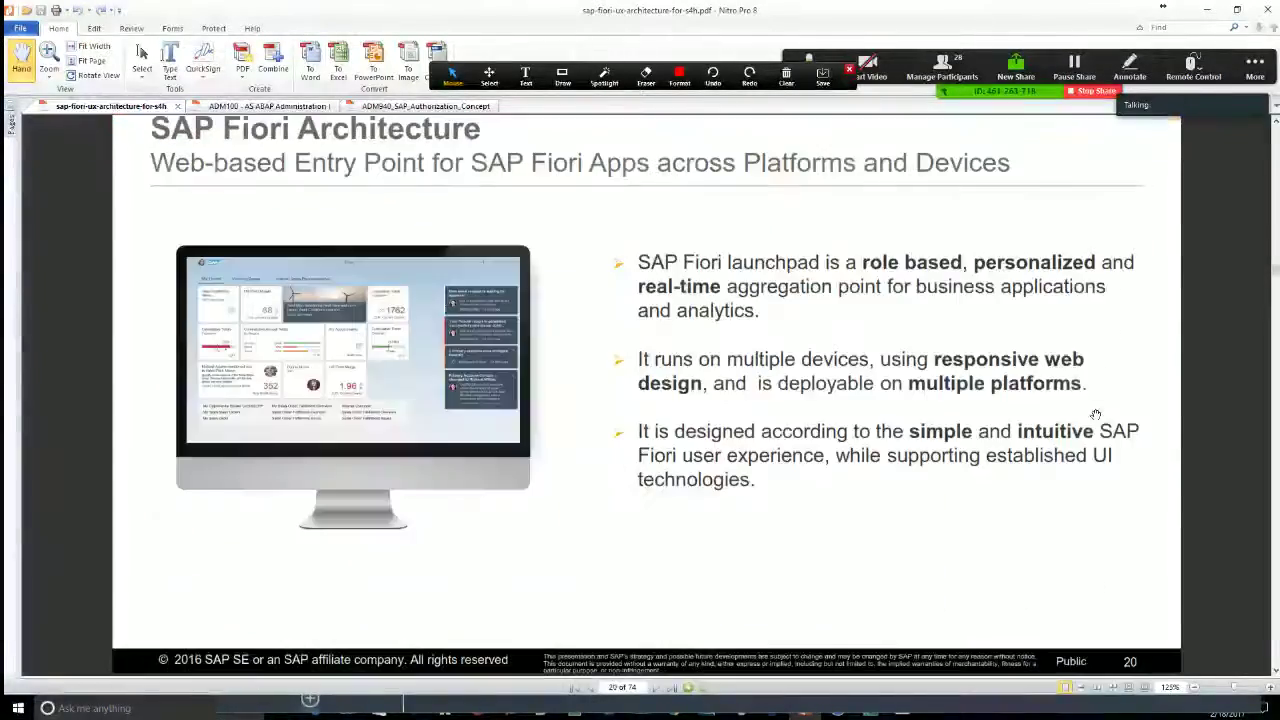
pyautogui.scroll(-5, 1096, 413)
pyautogui.scroll(3, 1096, 413)
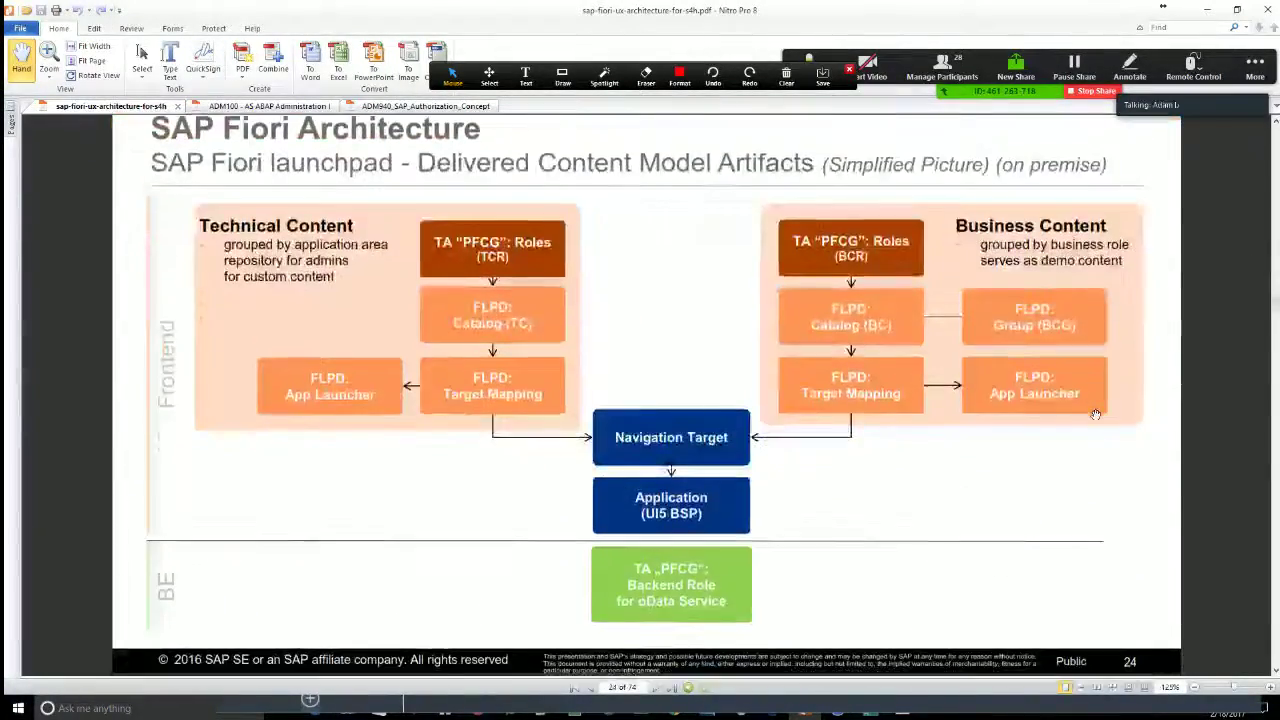
pyautogui.scroll(-5, 1096, 413)
pyautogui.scroll(2, 1096, 413)
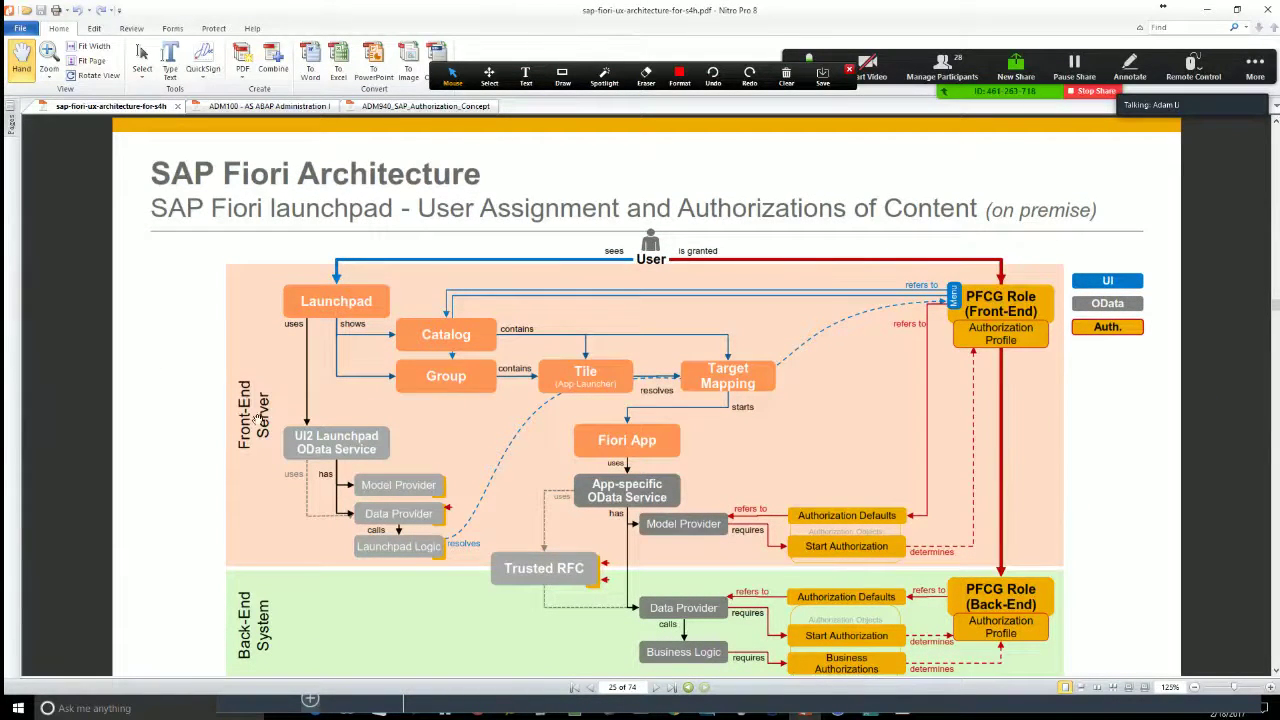
pyautogui.hotkey('alt', 'Tab')
pyautogui.hotkey('alt', 'Tab')
pyautogui.hotkey('alt', 'Tab')
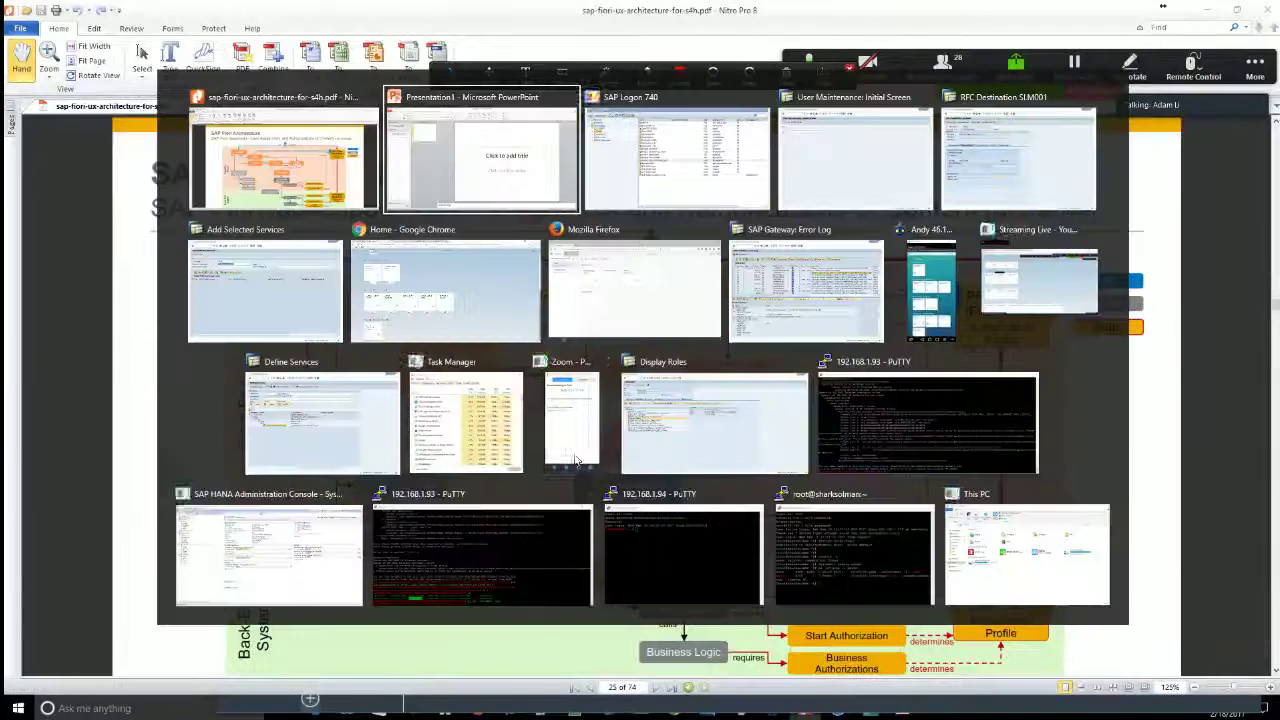
# Open the logon screen of the Dezhi FIORI connection from SAP Logon
pyautogui.press('Tab')
pyautogui.click(655, 280)
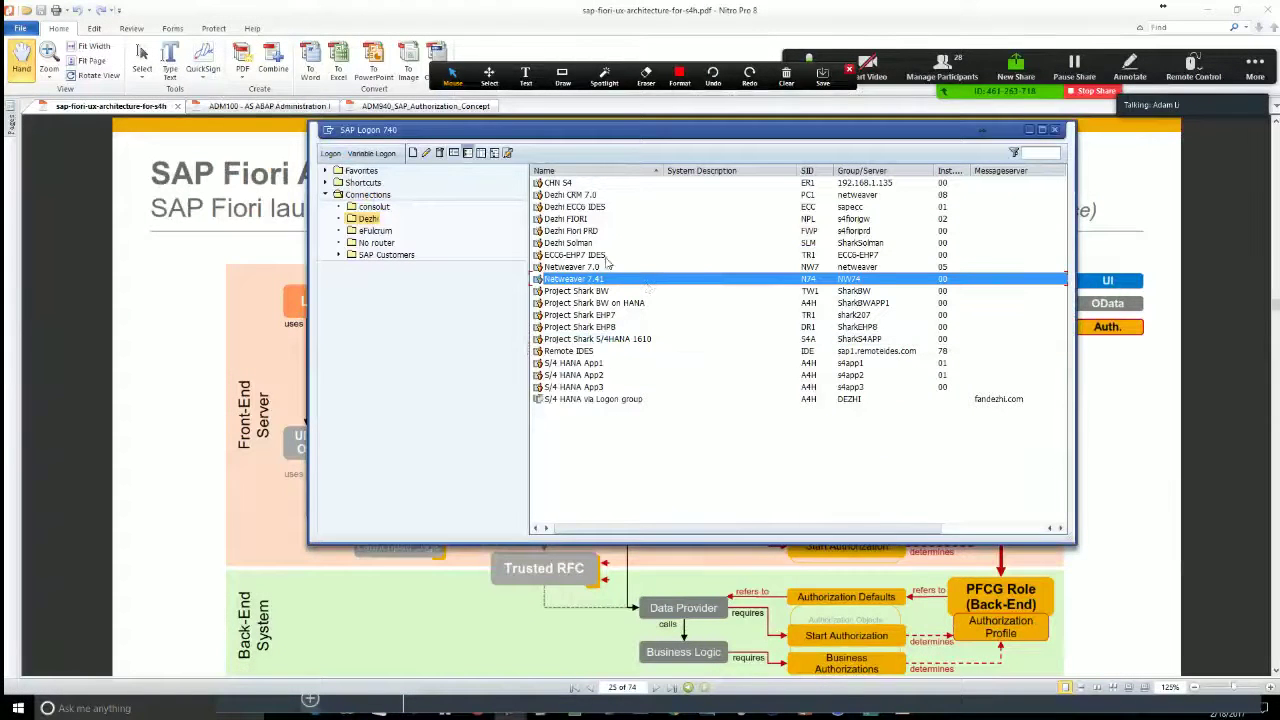
pyautogui.click(606, 255)
pyautogui.click(600, 231)
pyautogui.doubleClick(598, 219)
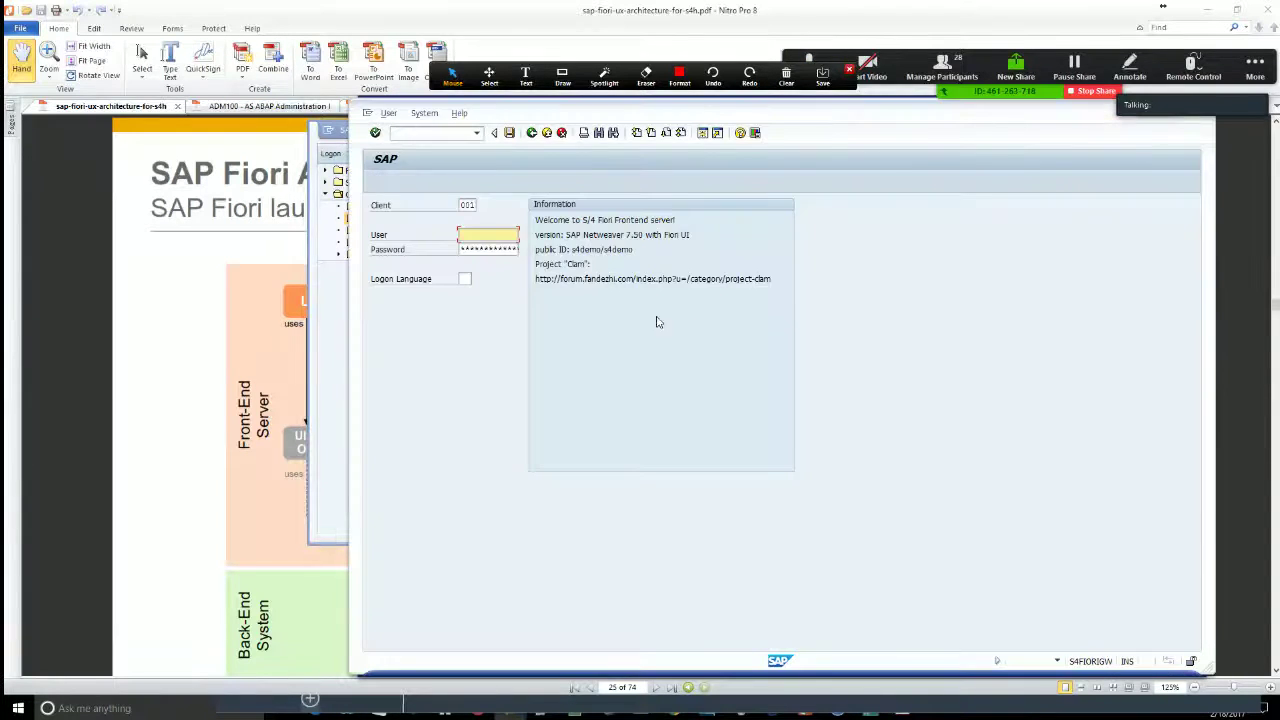
# Move the phone-mirror window to the right and scroll the PDF slides forward
pyautogui.hotkey('alt', 'Tab')
pyautogui.hotkey('alt', 'Tab')
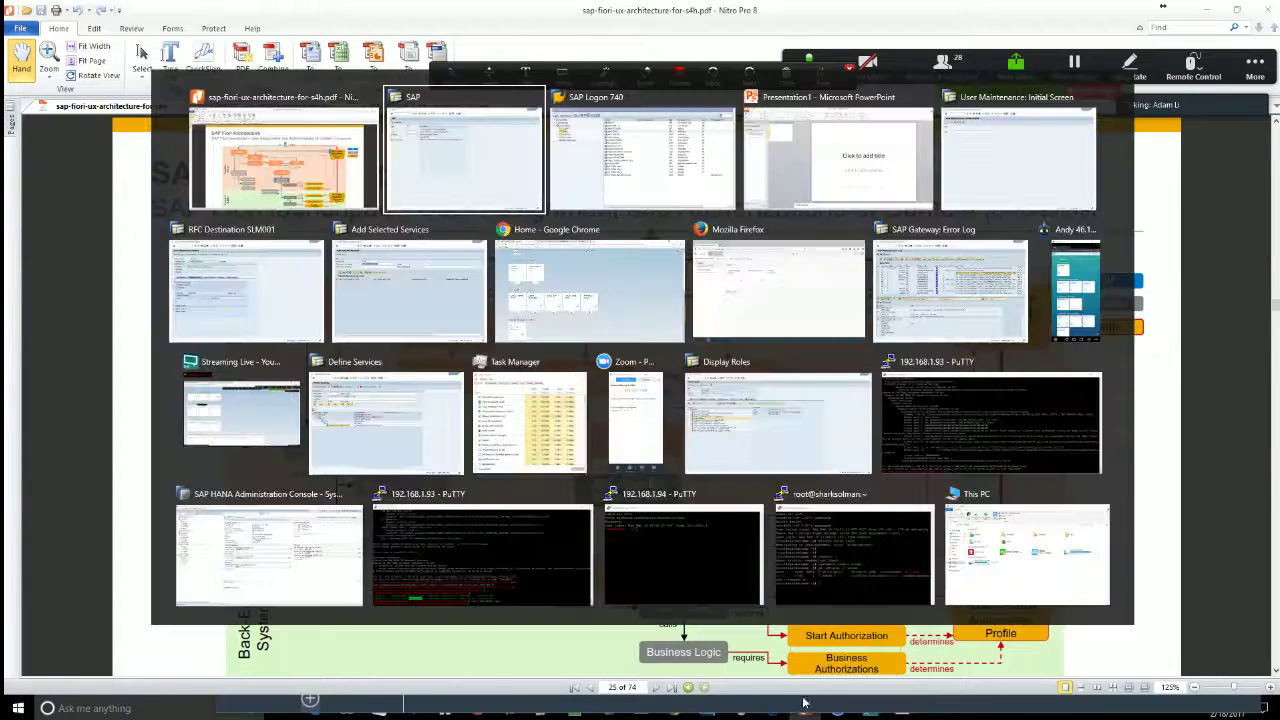
pyautogui.hotkey('alt', 'Tab')
pyautogui.hotkey('alt', 'Tab')
pyautogui.hotkey('alt', 'Tab')
pyautogui.hotkey('alt', 'Tab')
pyautogui.hotkey('alt', 'Tab')
pyautogui.hotkey('alt', 'Tab')
pyautogui.hotkey('alt', 'Tab')
pyautogui.hotkey('alt', 'Tab')
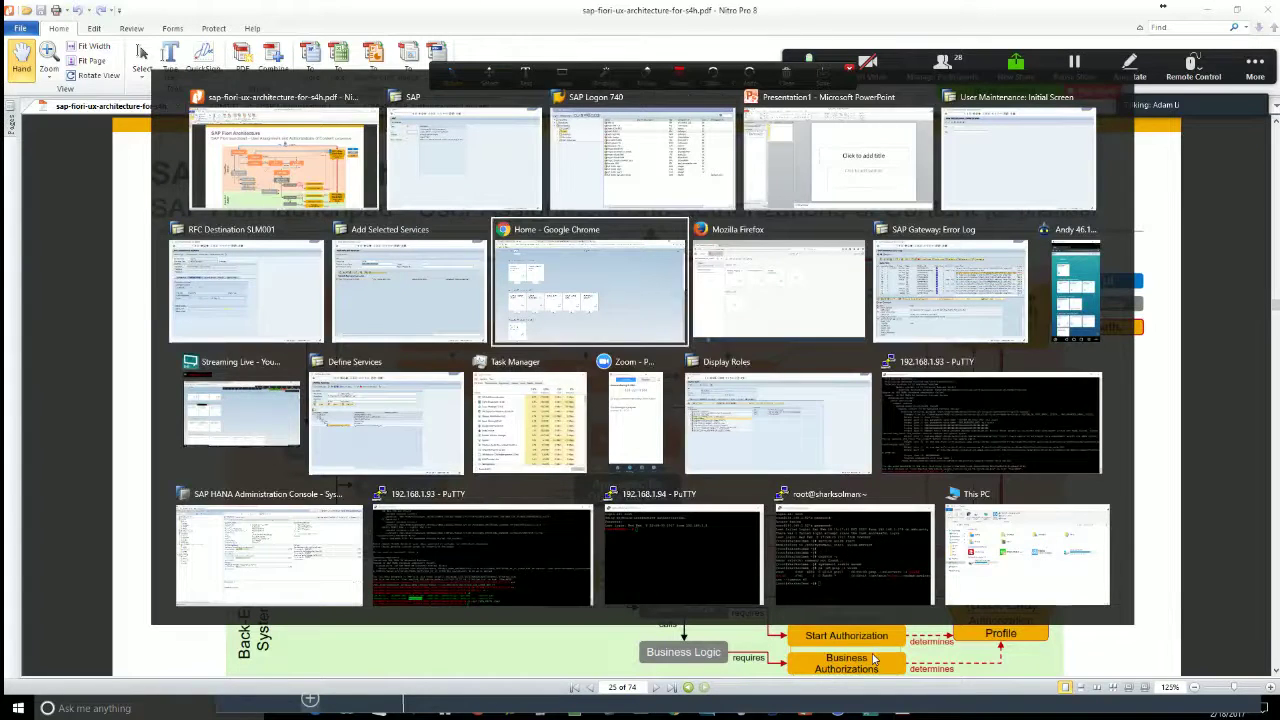
pyautogui.hotkey('alt', 'Tab')
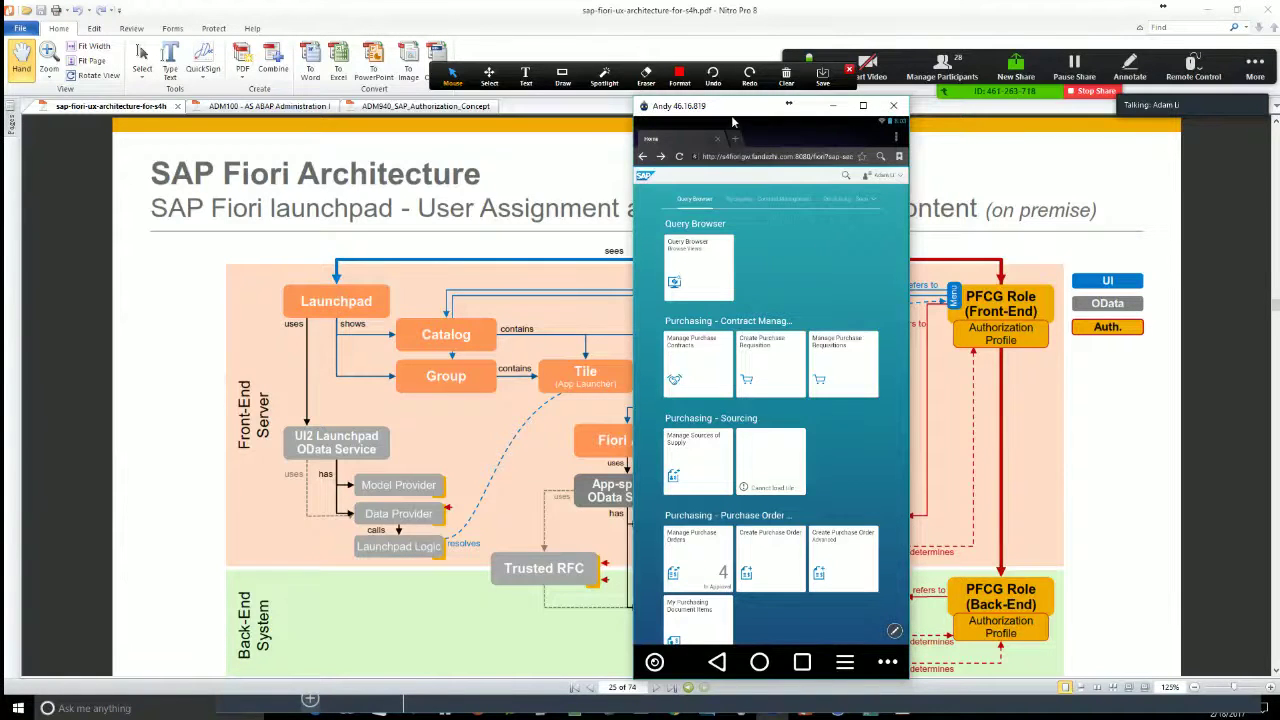
pyautogui.moveTo(727, 119); pyautogui.dragTo(822, 165)
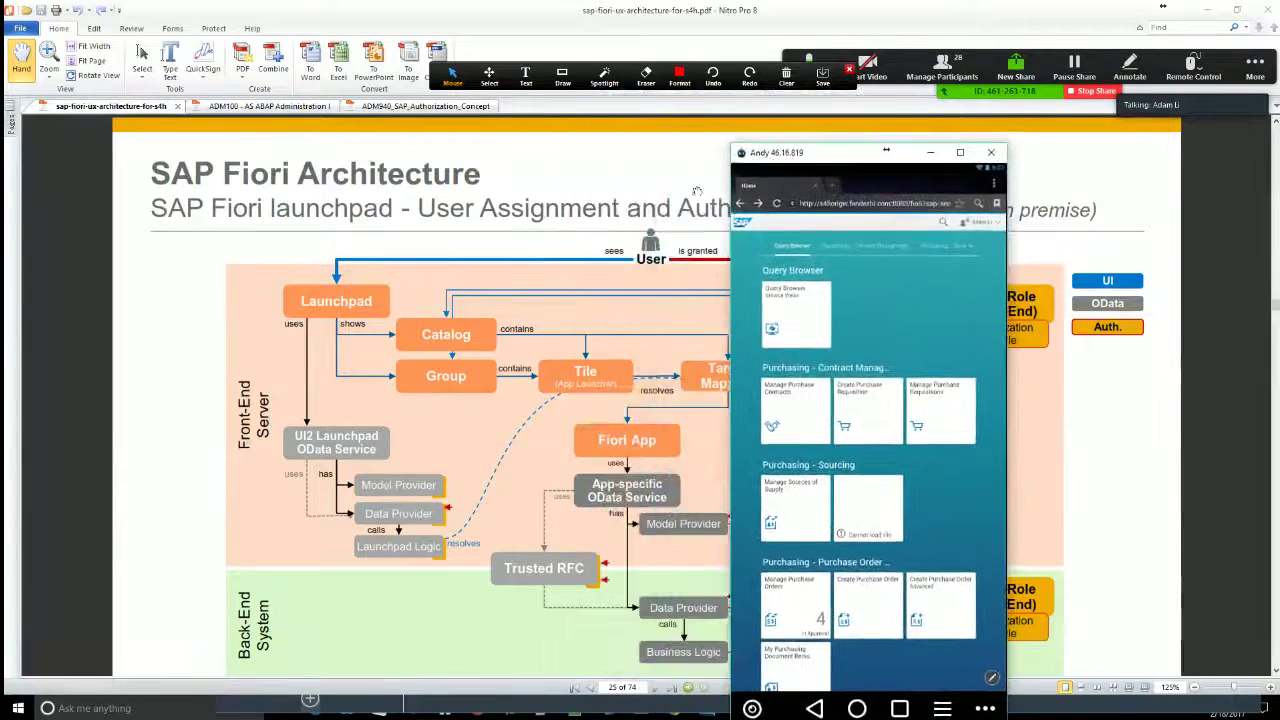
pyautogui.click(242, 430)
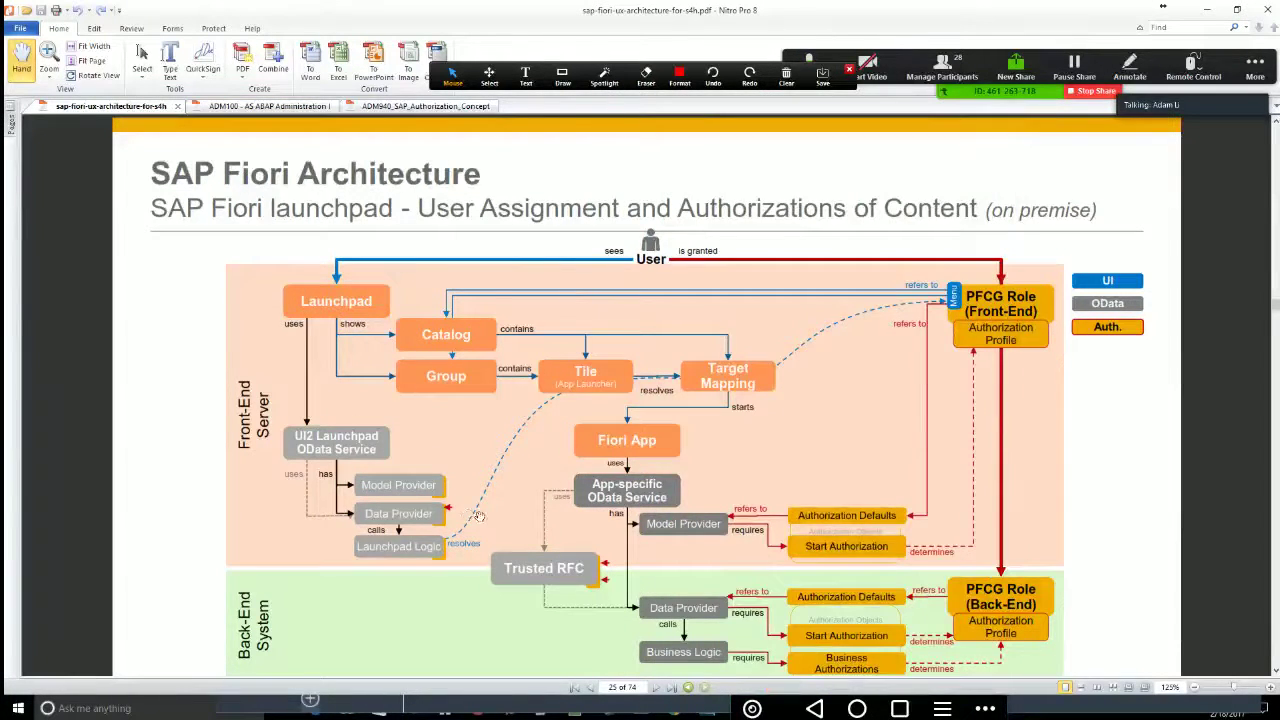
pyautogui.scroll(-2, 478, 516)
pyautogui.hotkey('alt', 'Tab')
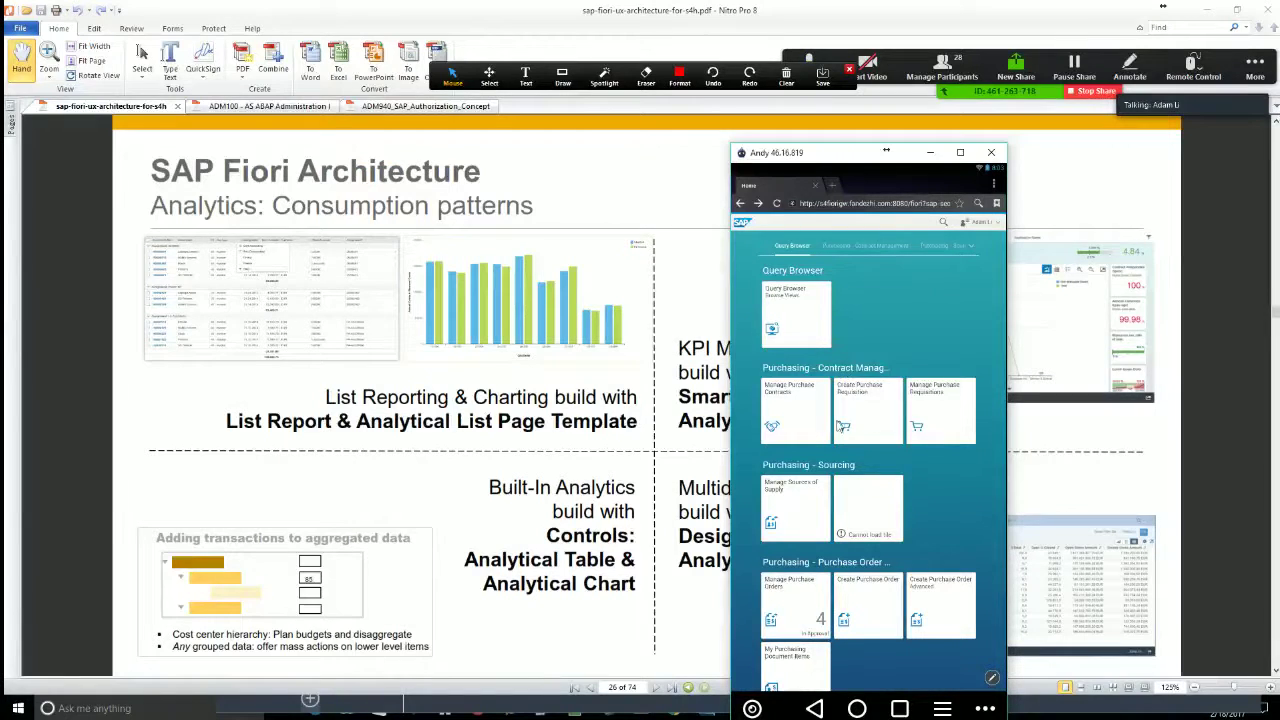
# Log on to client 001 with the user ID and password
pyautogui.hotkey('alt', 'Tab')
pyautogui.hotkey('alt', 'Tab')
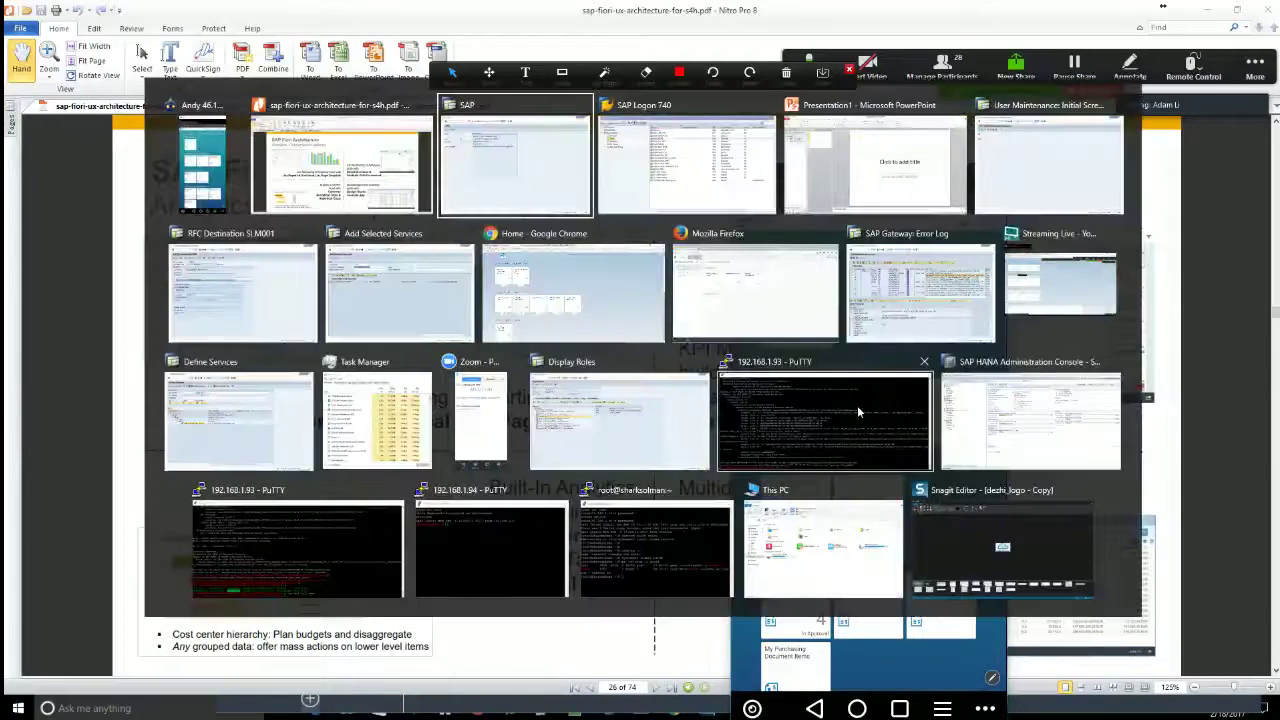
pyautogui.write('a11')
pyautogui.press('Tab')
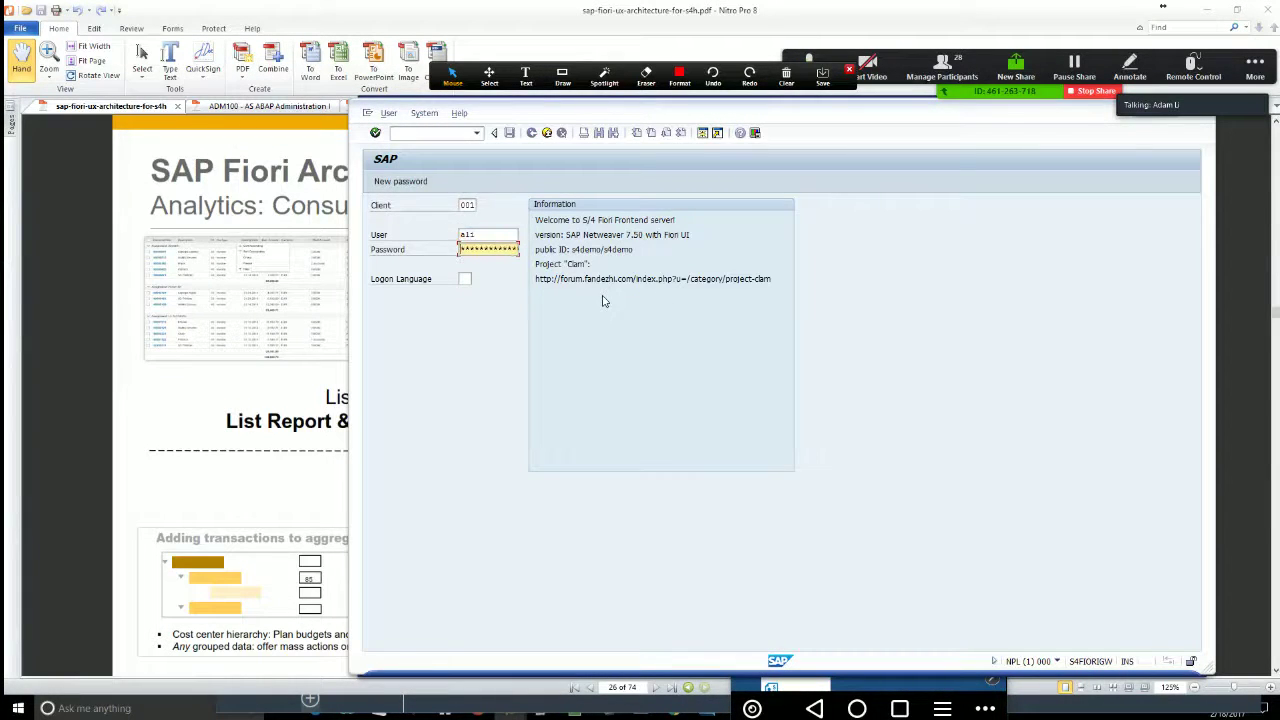
pyautogui.press('Return')
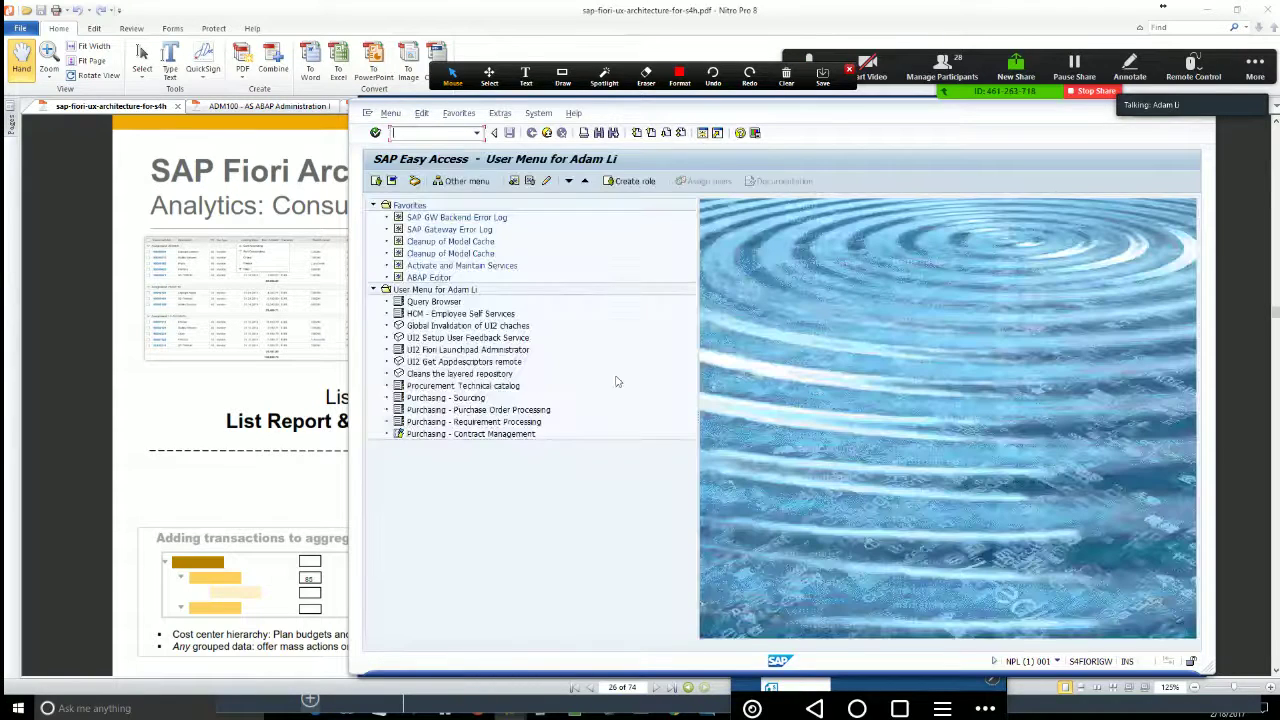
pyautogui.click(540, 113)
pyautogui.click(598, 292)
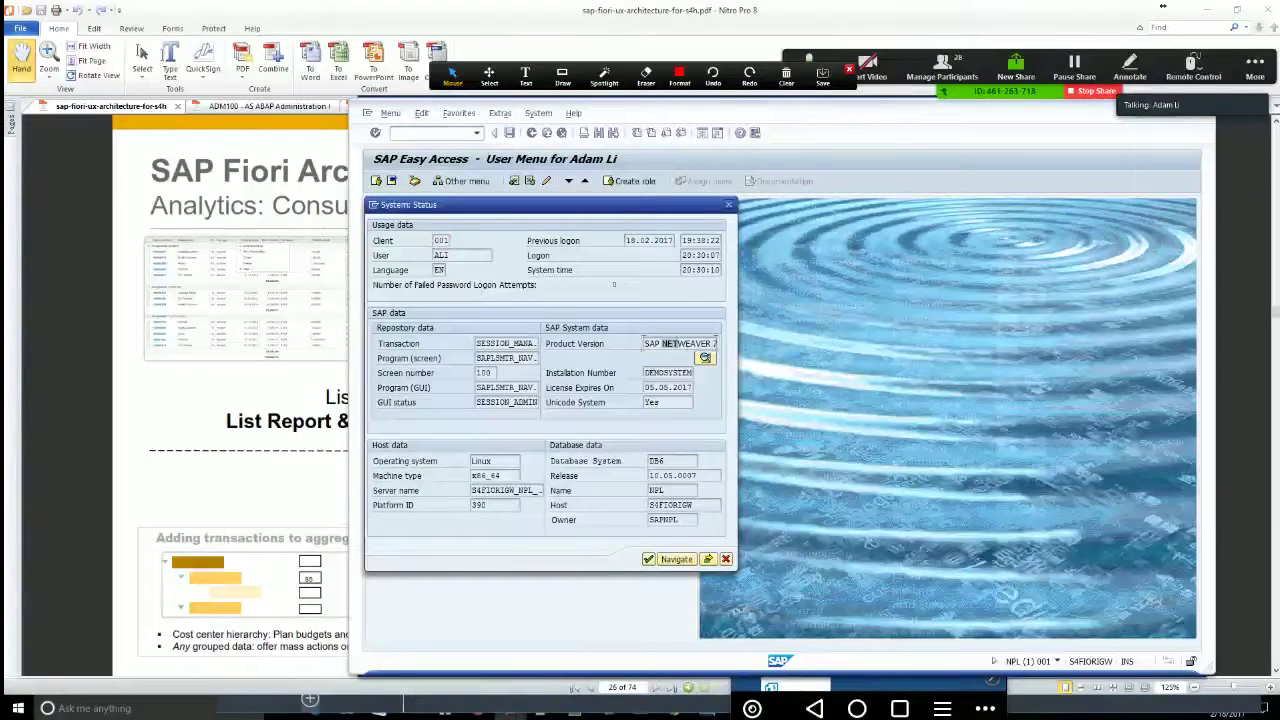
pyautogui.click(660, 343)
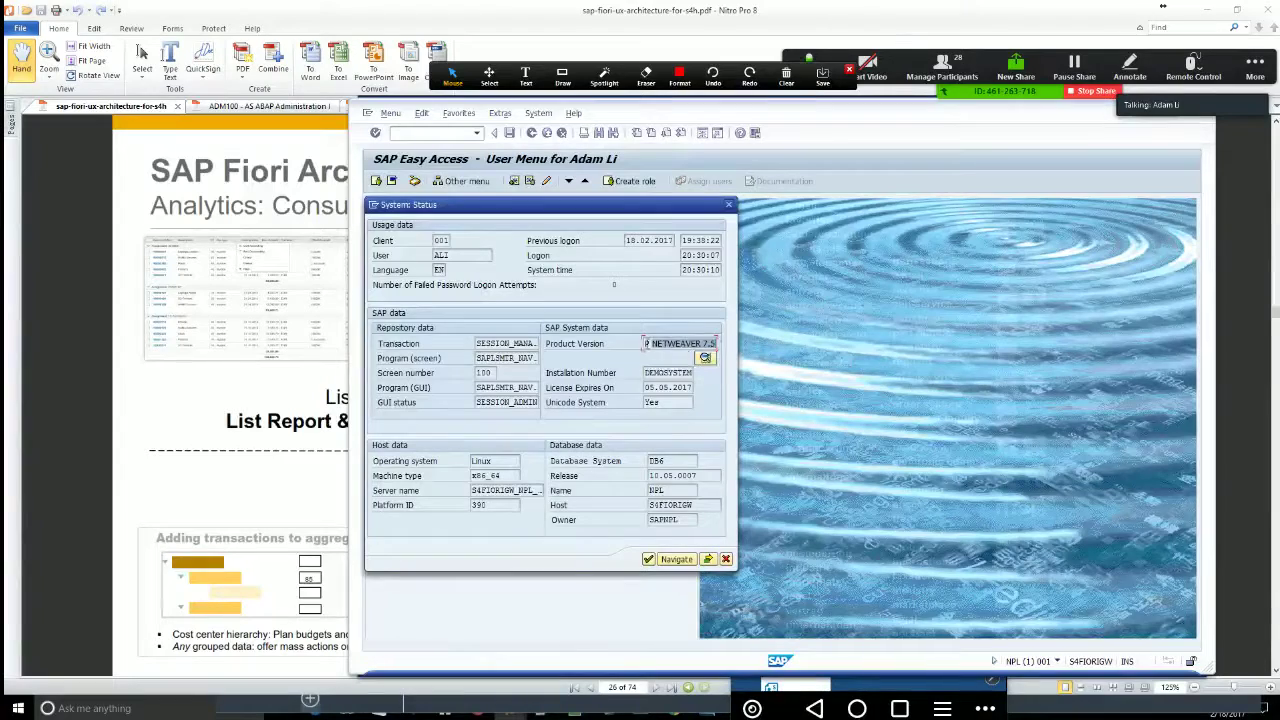
pyautogui.click(705, 358)
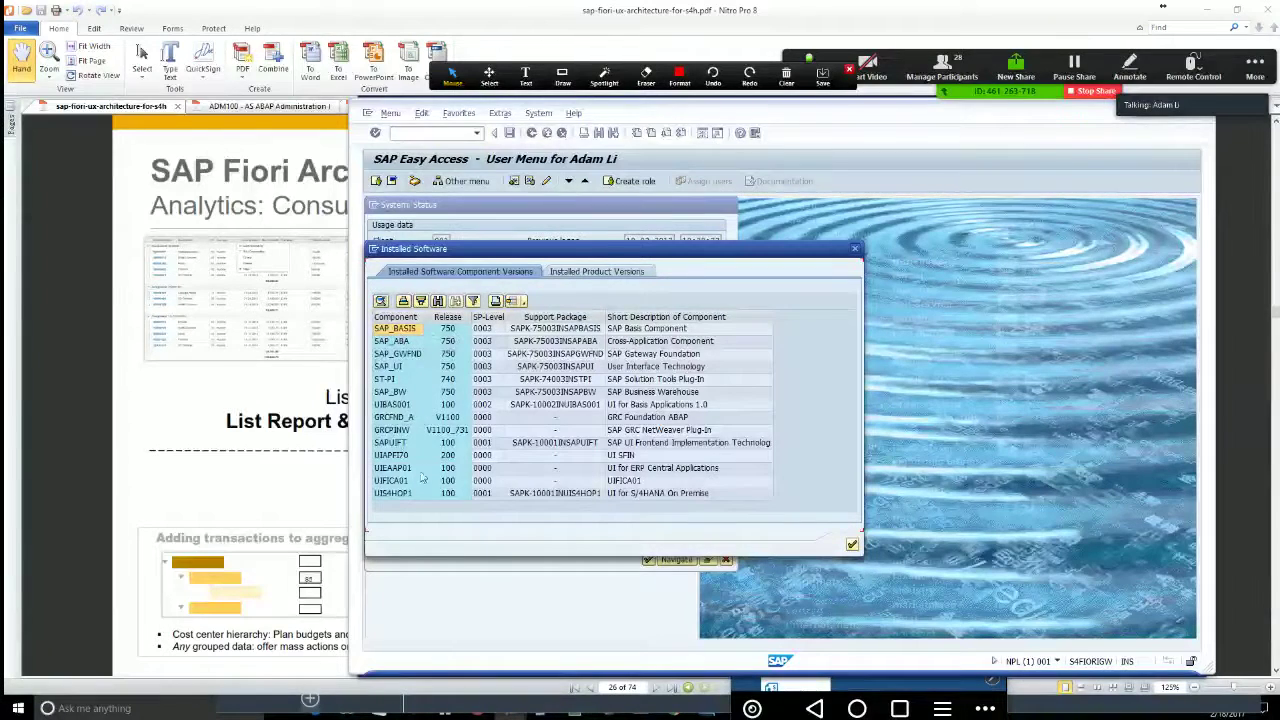
pyautogui.click(408, 430)
pyautogui.click(414, 456)
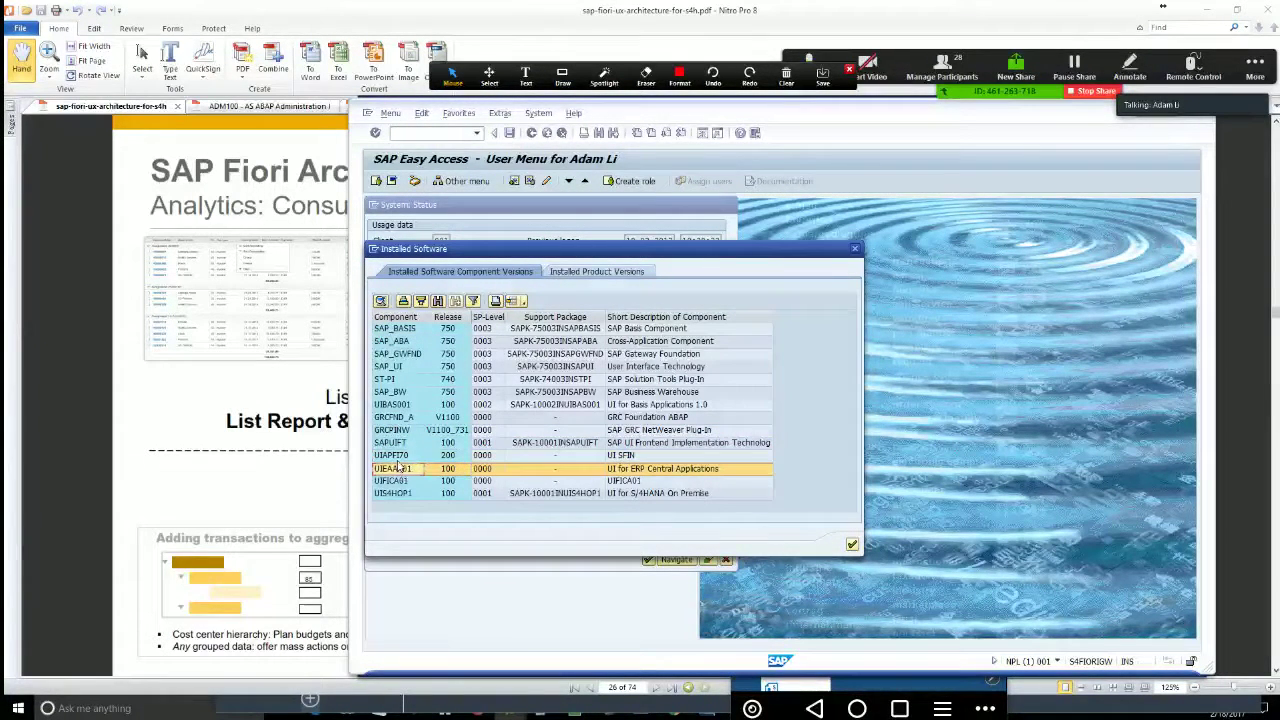
pyautogui.click(404, 469)
pyautogui.click(406, 495)
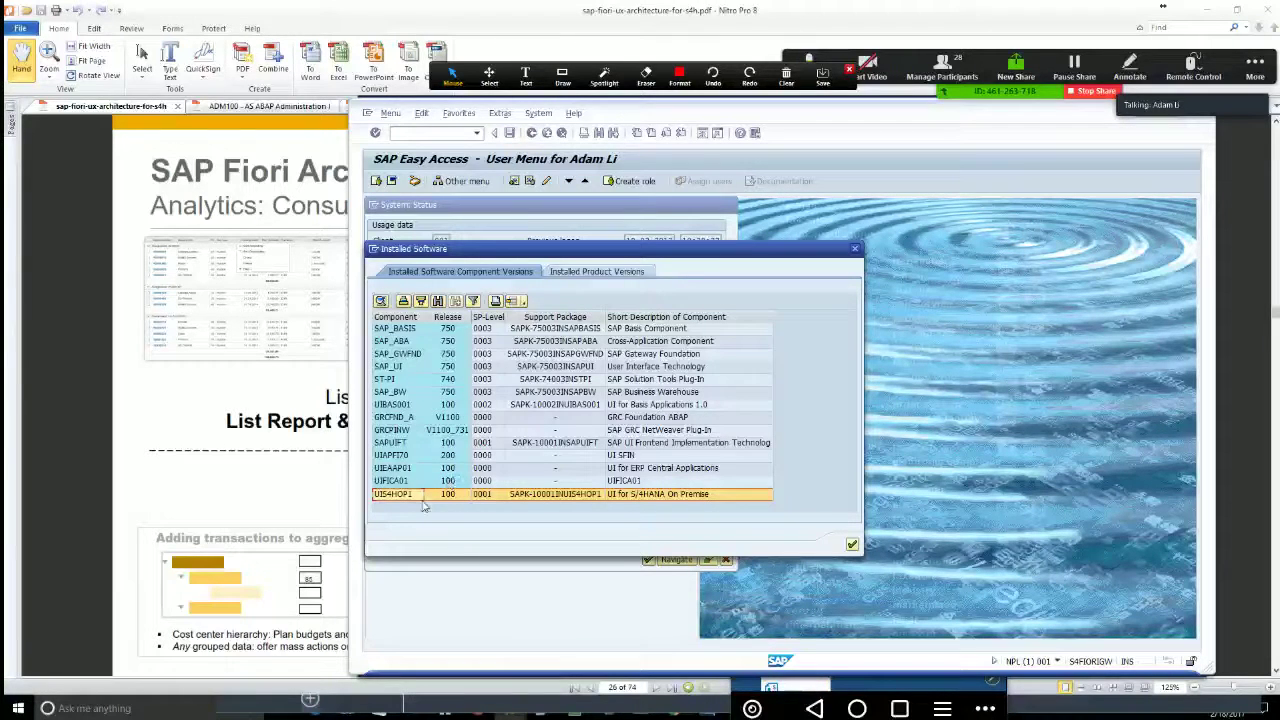
pyautogui.click(616, 276)
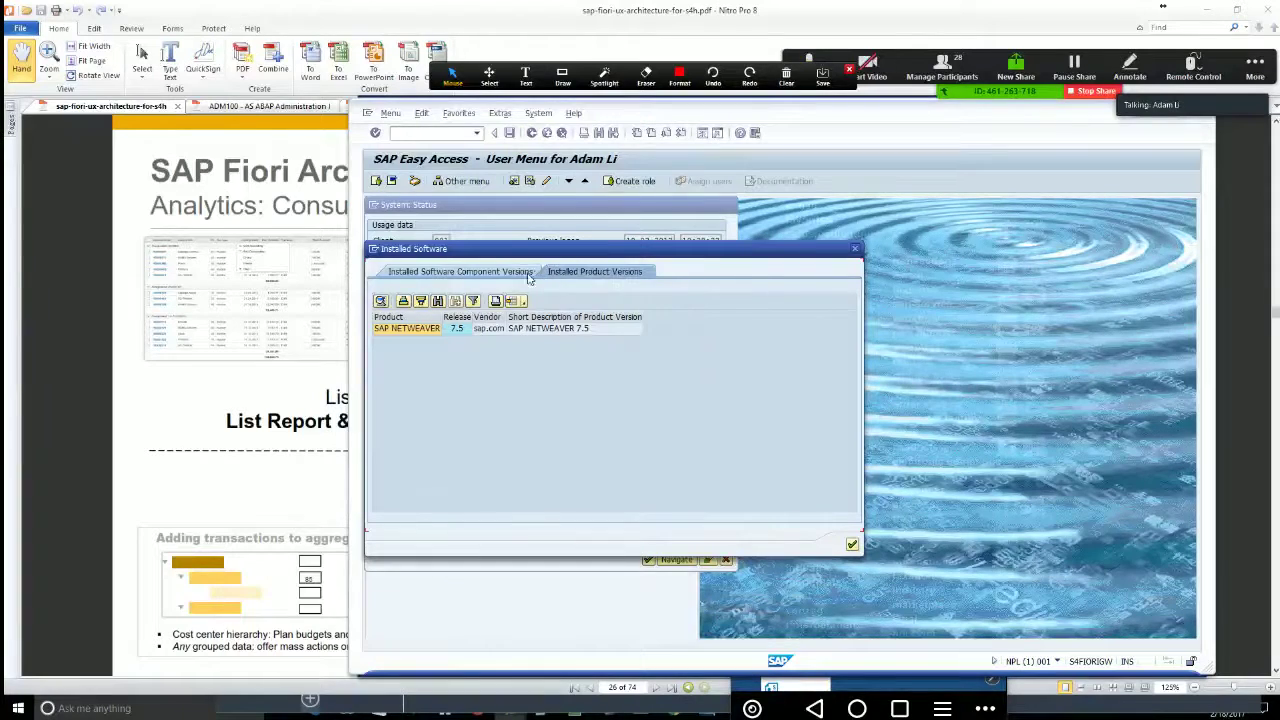
pyautogui.click(423, 333)
pyautogui.click(467, 276)
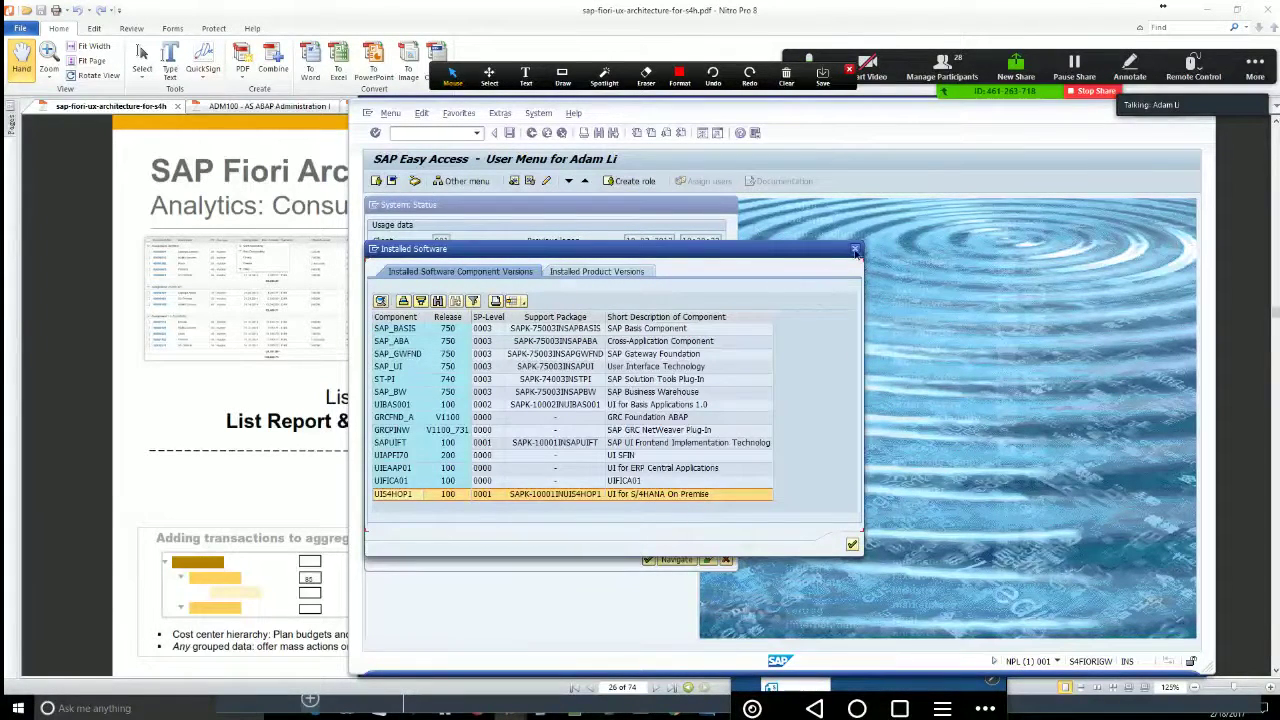
pyautogui.click(855, 248)
pyautogui.click(730, 206)
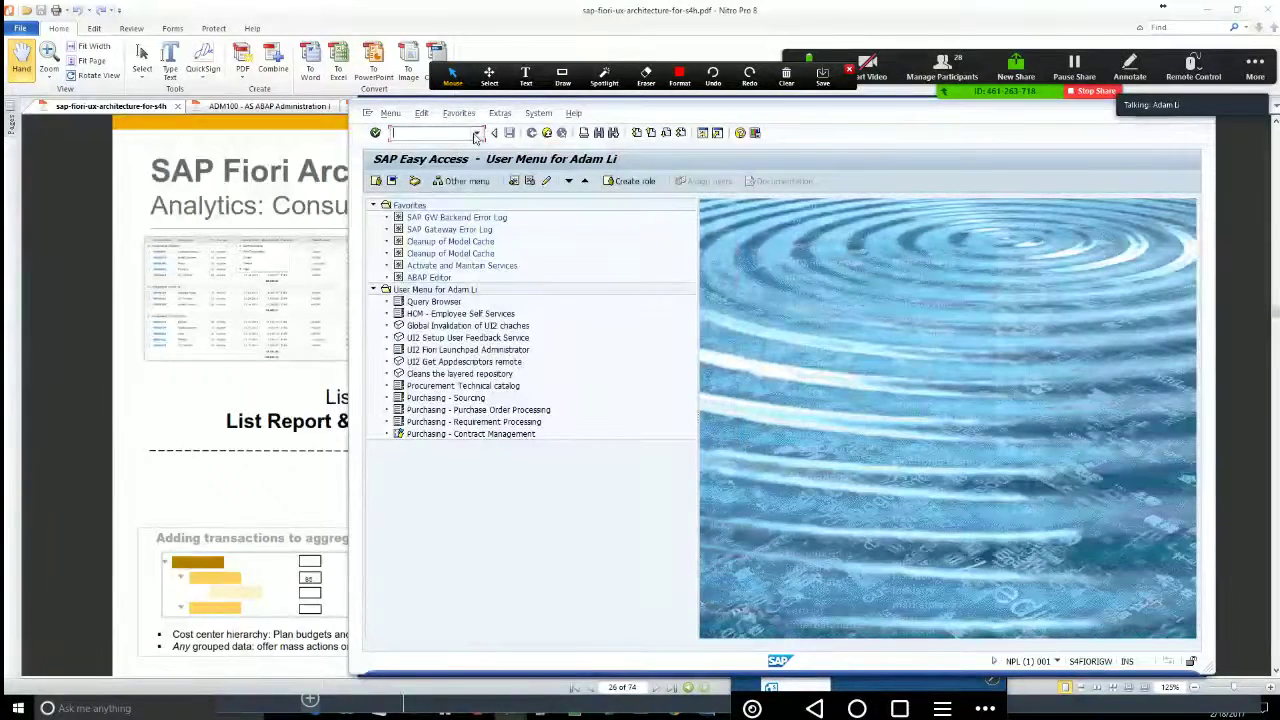
# In Activate and Maintain Services, choose system alias SAP_ERP_PRC and get its backend services
pyautogui.doubleClick(466, 266)
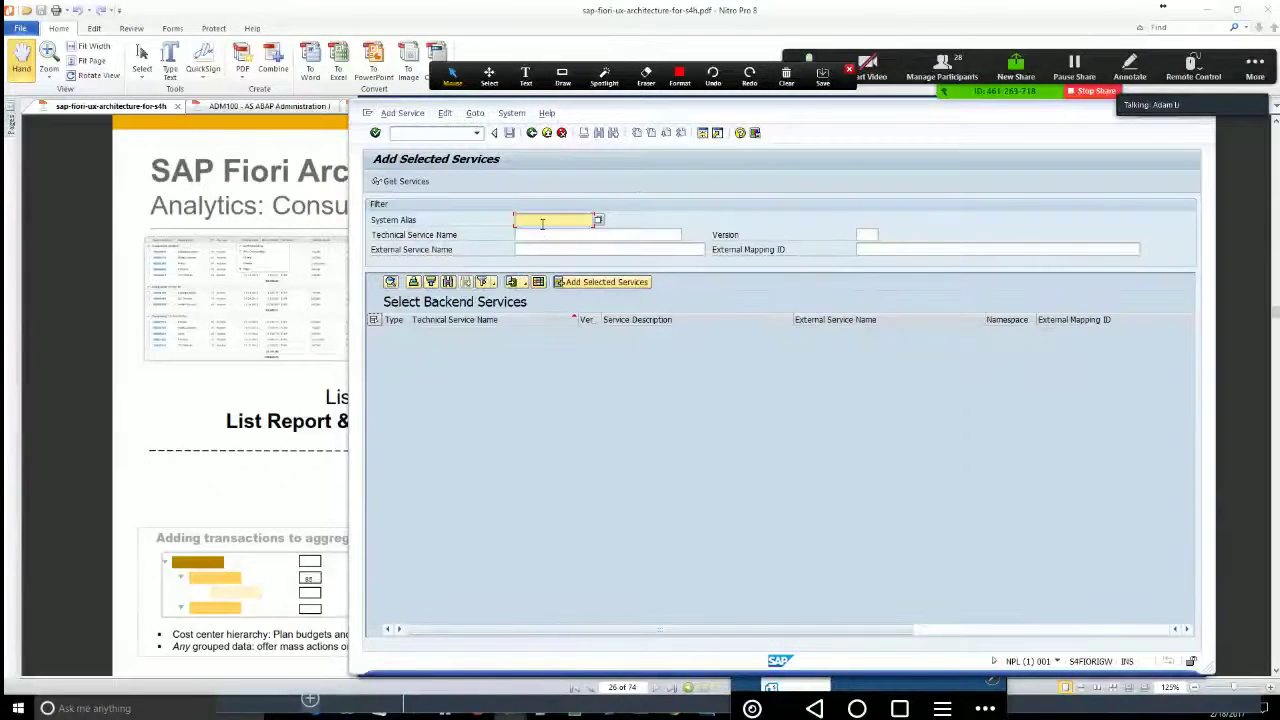
pyautogui.click(598, 222)
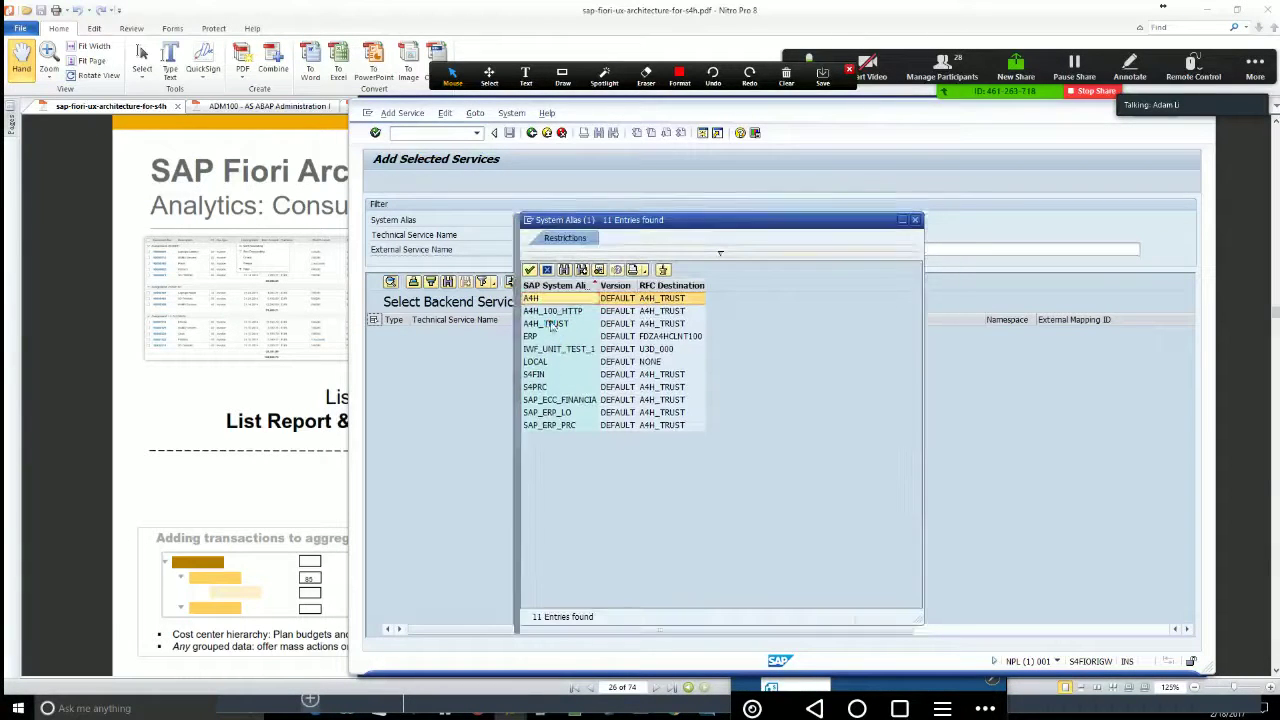
pyautogui.click(591, 413)
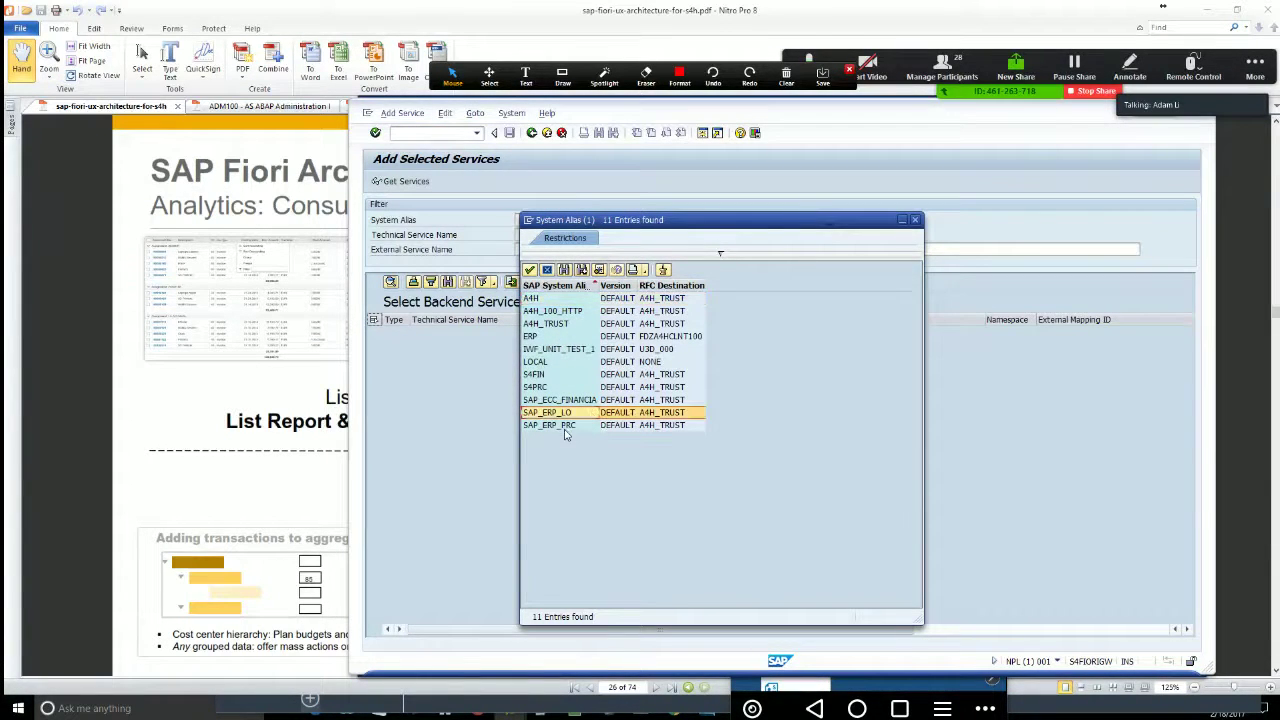
pyautogui.click(593, 424)
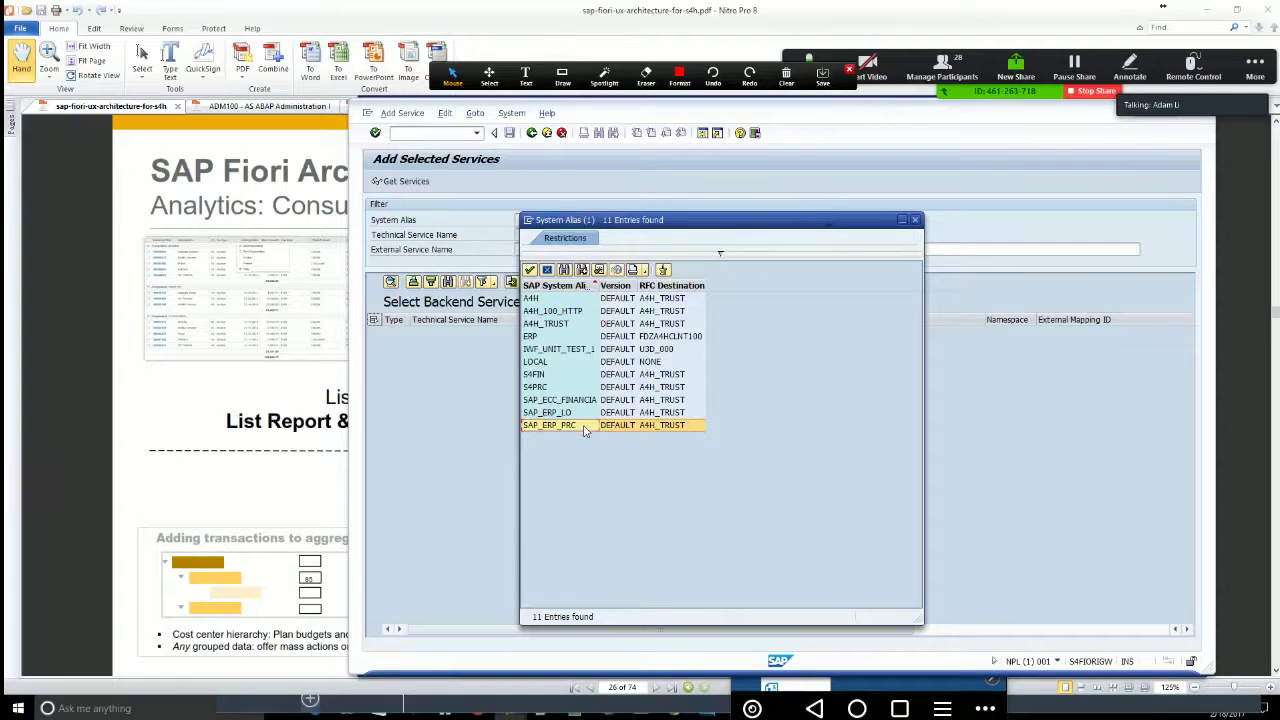
pyautogui.doubleClick(573, 428)
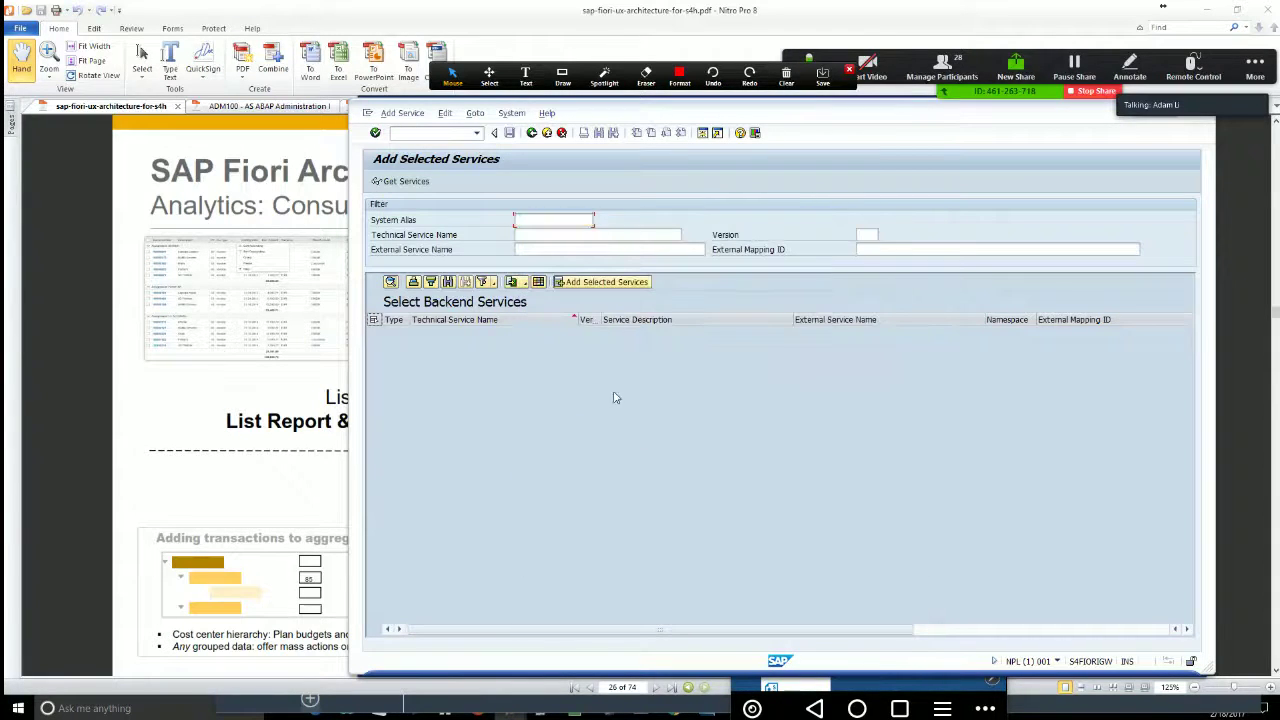
pyautogui.click(400, 184)
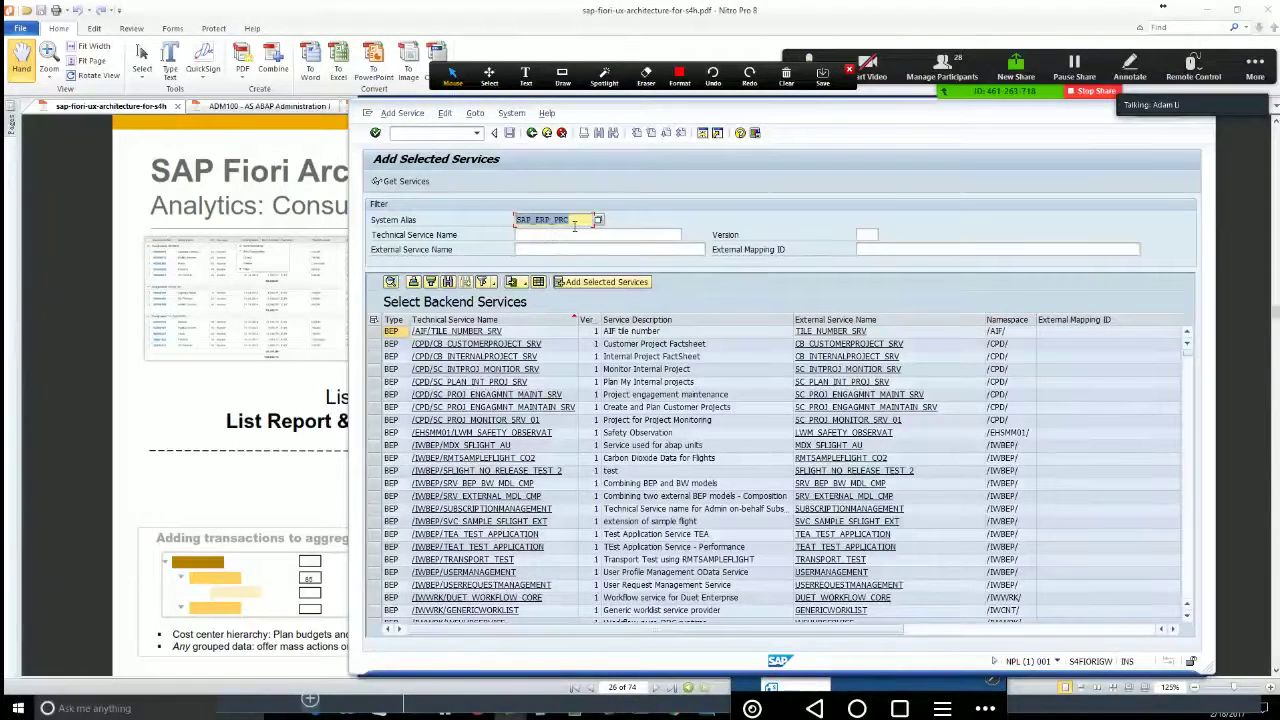
pyautogui.click(424, 133)
# In SM59, open the ABAP connection SAP_ERP_PRC and select its message server value s4app1
pyautogui.write('/nsm59')
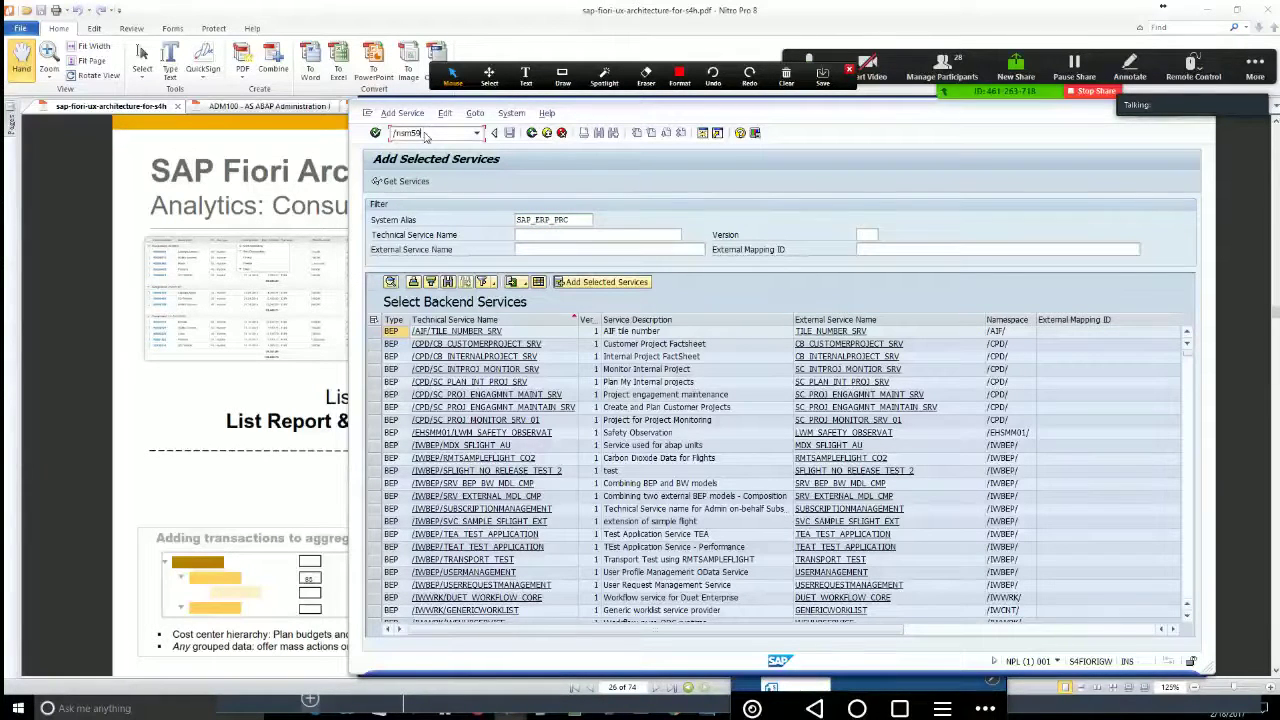
pyautogui.press('Return')
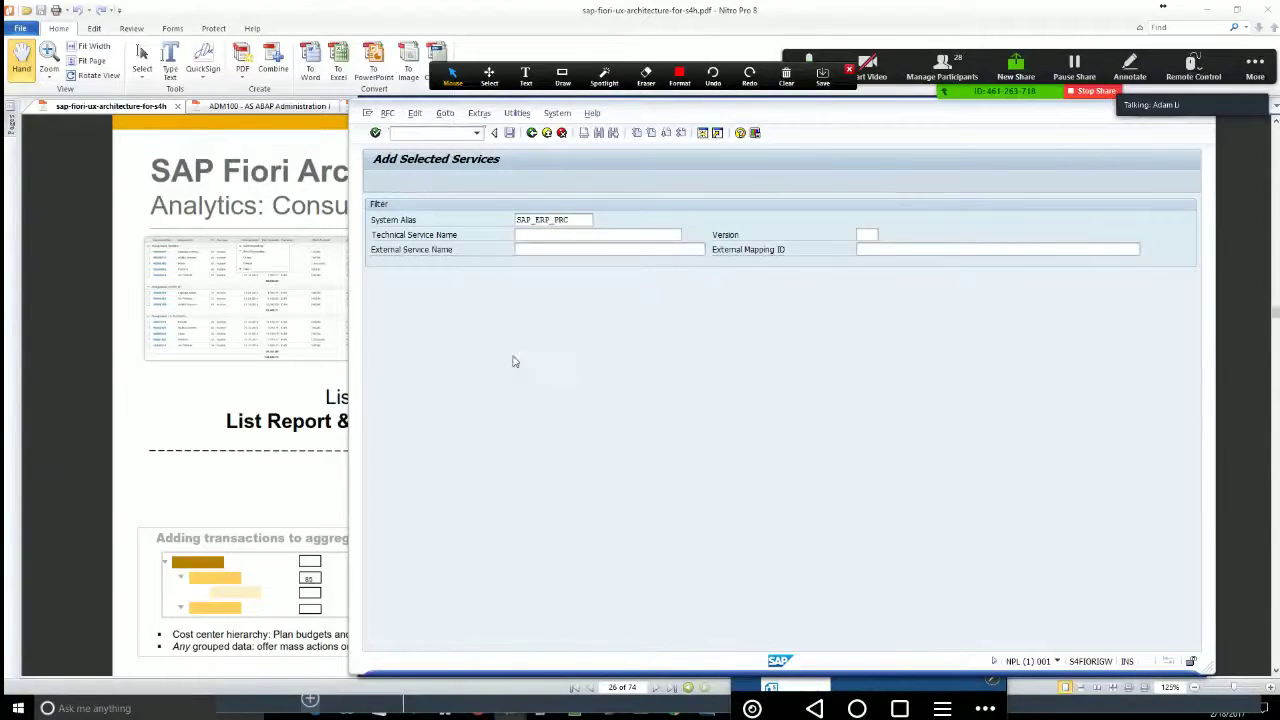
pyautogui.click(372, 264)
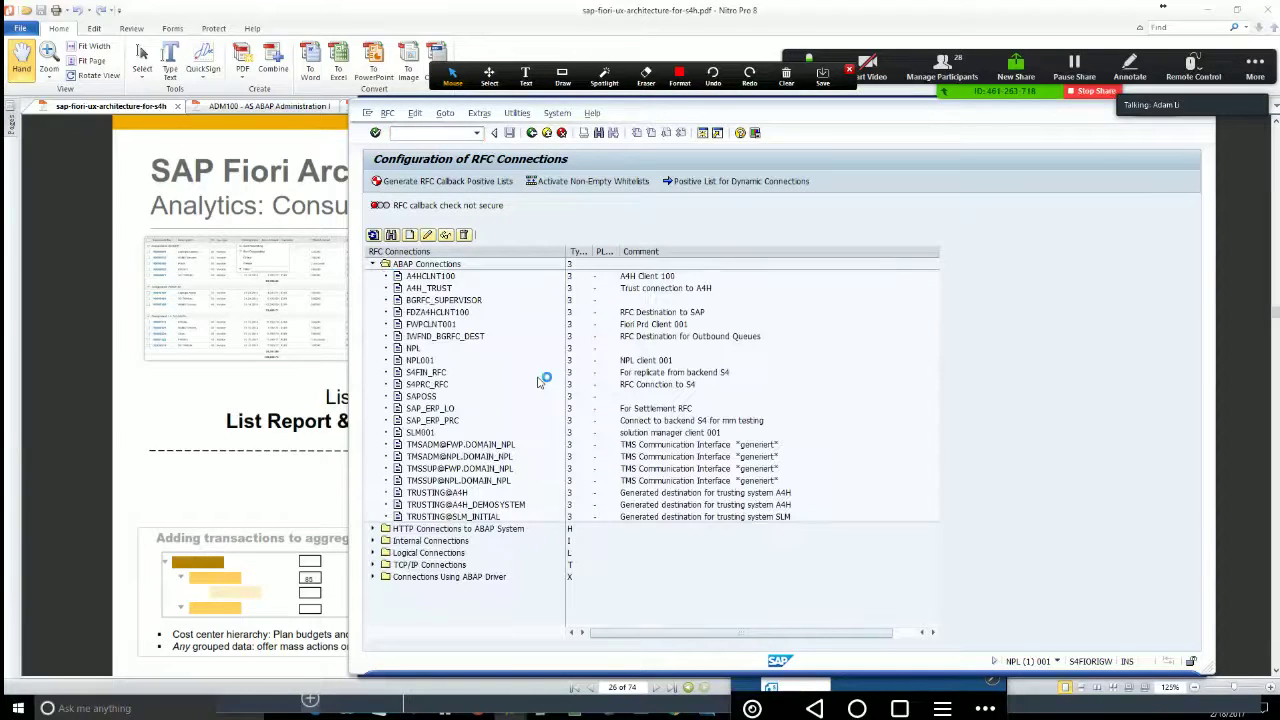
pyautogui.click(447, 421)
pyautogui.doubleClick(445, 422)
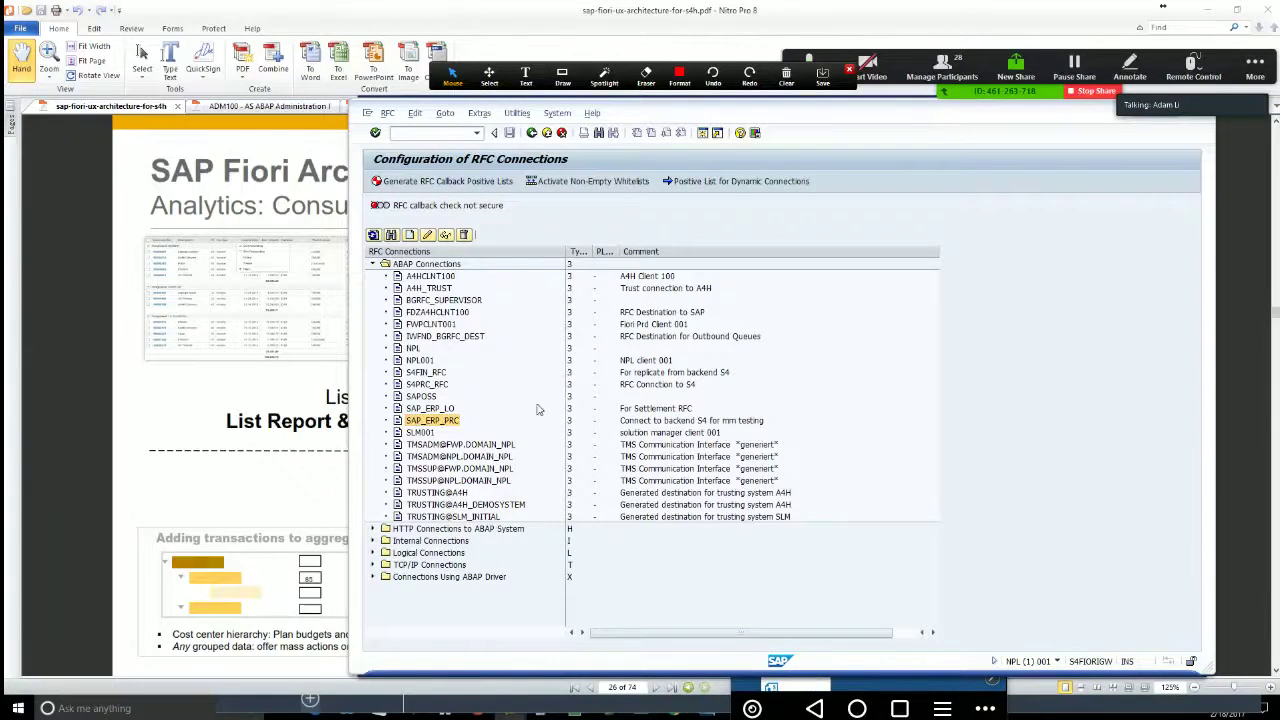
pyautogui.moveTo(667, 411); pyautogui.dragTo(455, 412)
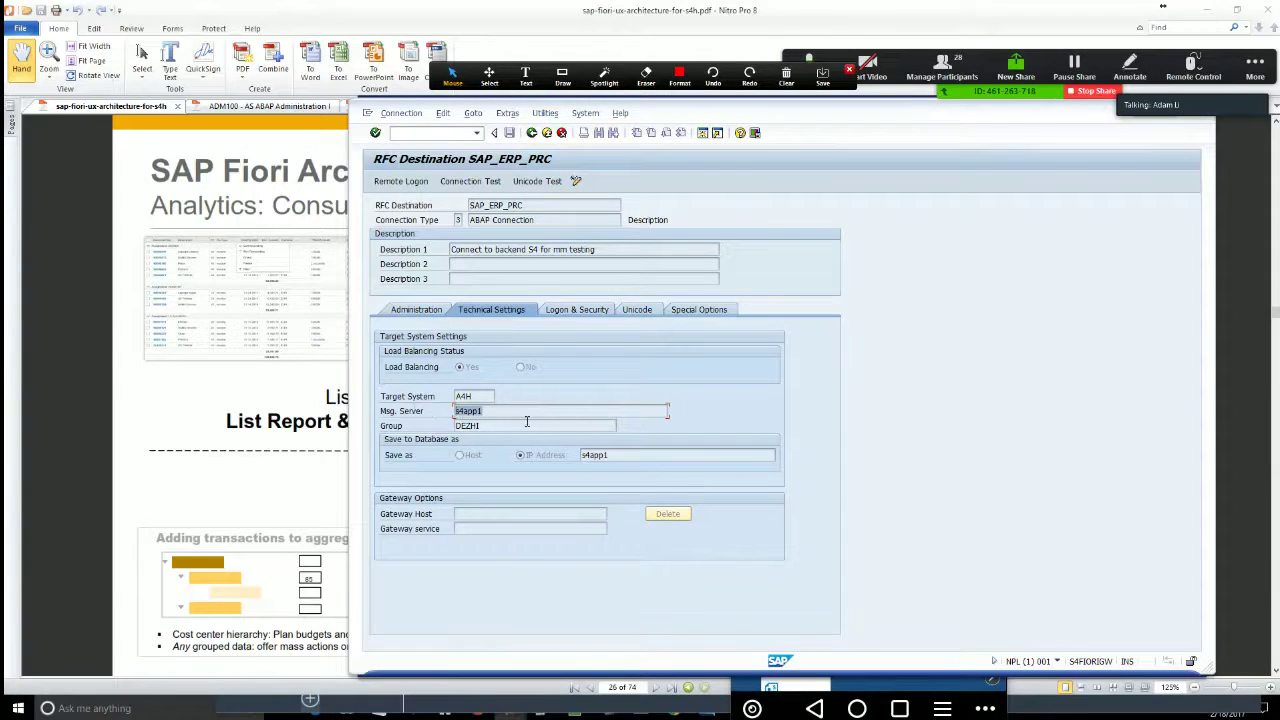
# Switch over to the SAP Logon 740 connection list
pyautogui.hotkey('alt', 'Tab')
pyautogui.press('Escape')
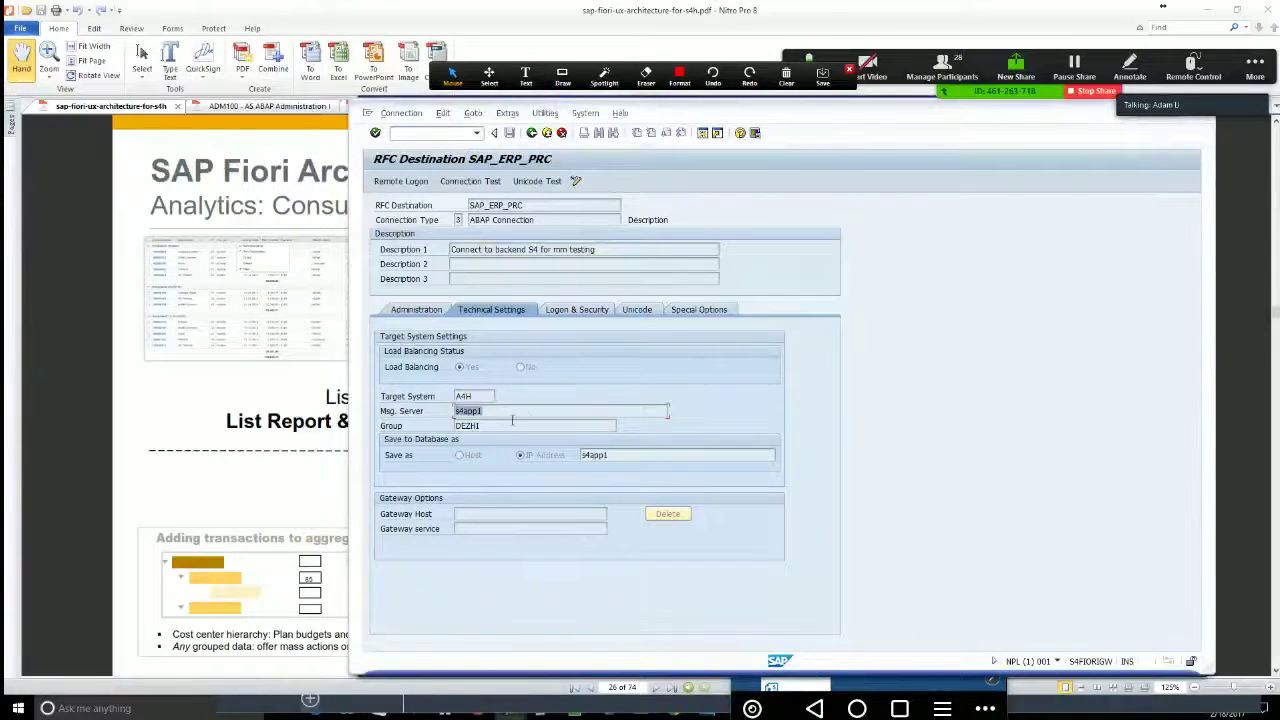
pyautogui.hotkey('alt', 'Tab')
pyautogui.press('Tab')
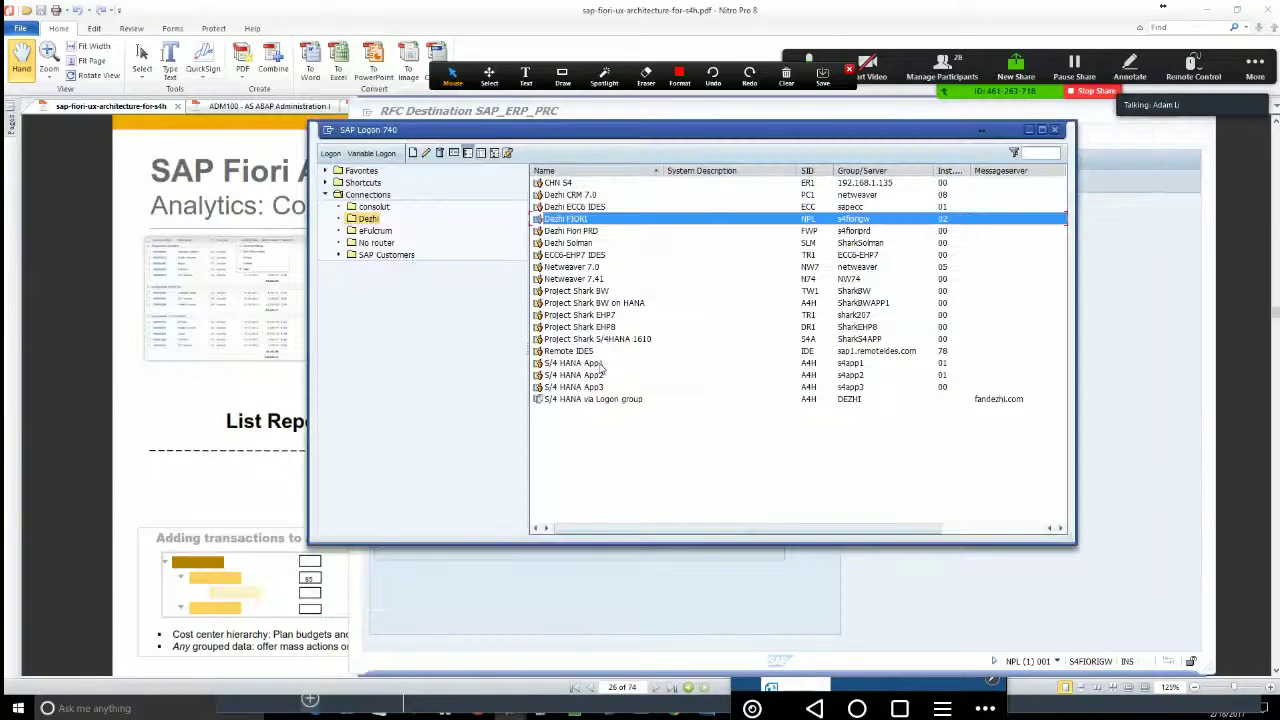
# Log on to the S/4 HANA App1 connection, accepting the multiple-logon notice
pyautogui.click(601, 365)
pyautogui.doubleClick(669, 366)
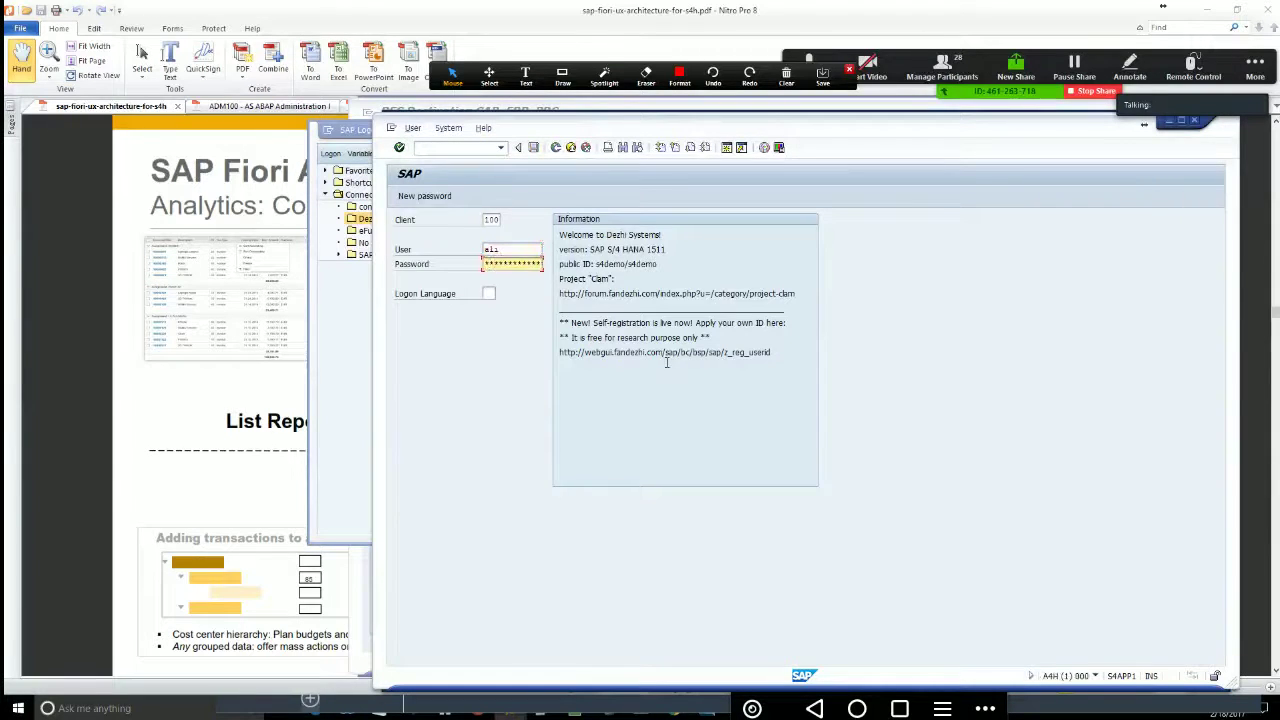
pyautogui.press('Return')
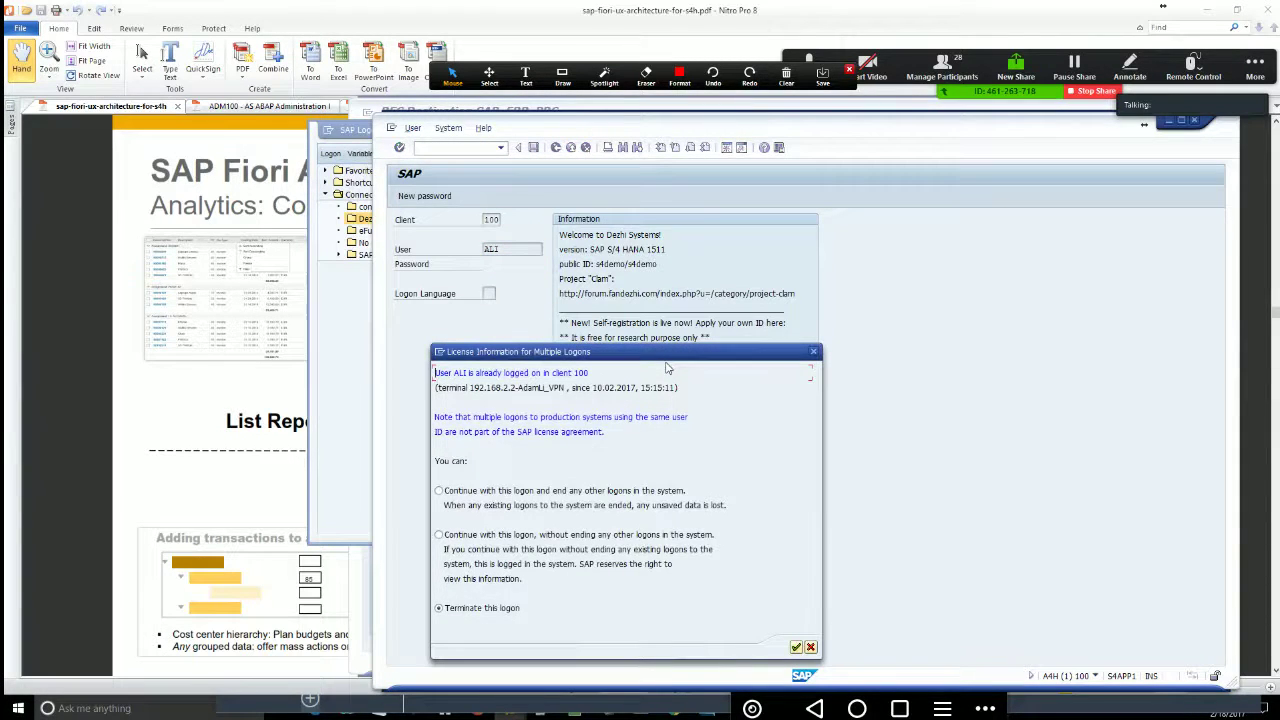
pyautogui.click(796, 647)
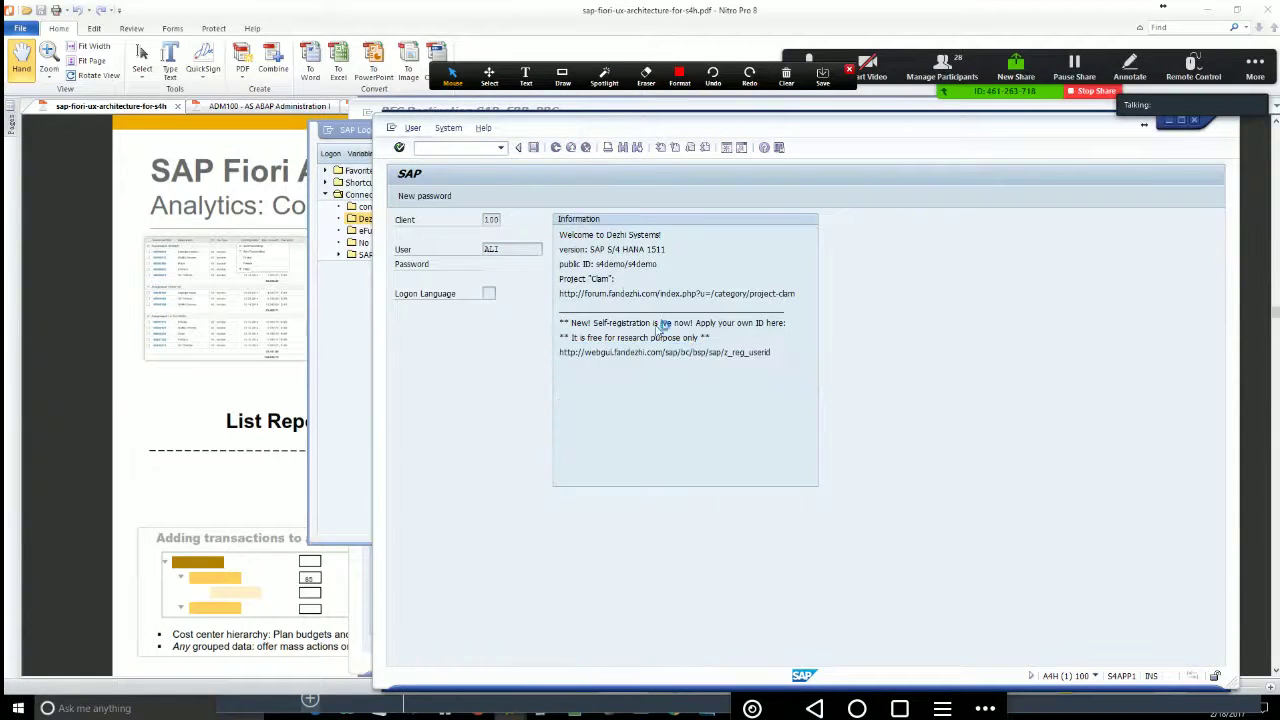
# Check System Status: AS ABAP 7.5 for S4HANA OP 1511 on HDB, then close it
pyautogui.click(562, 128)
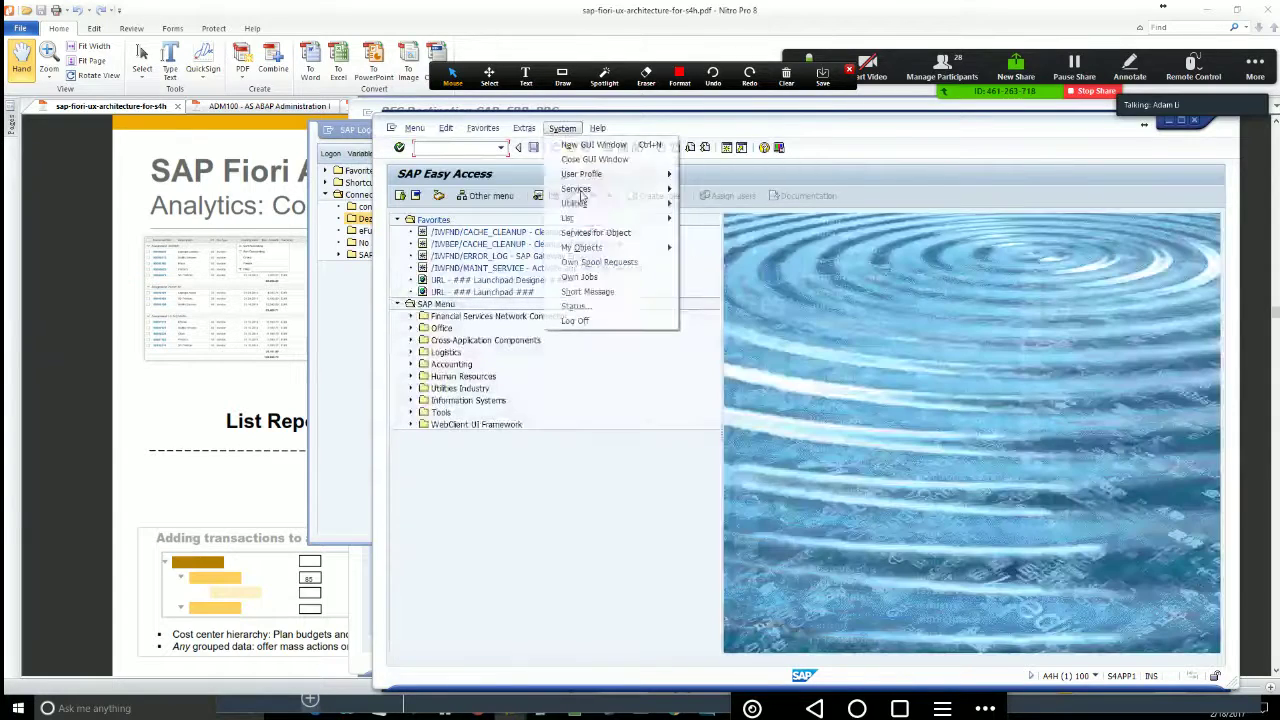
pyautogui.click(600, 306)
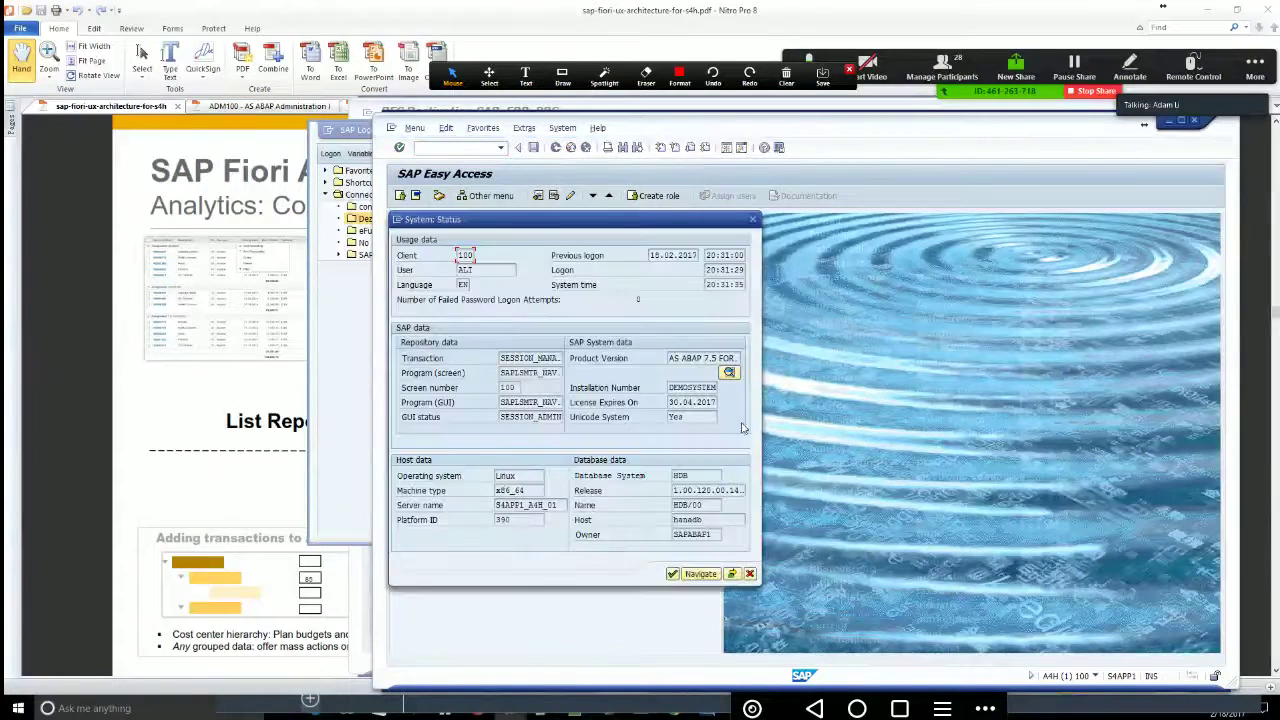
pyautogui.click(731, 376)
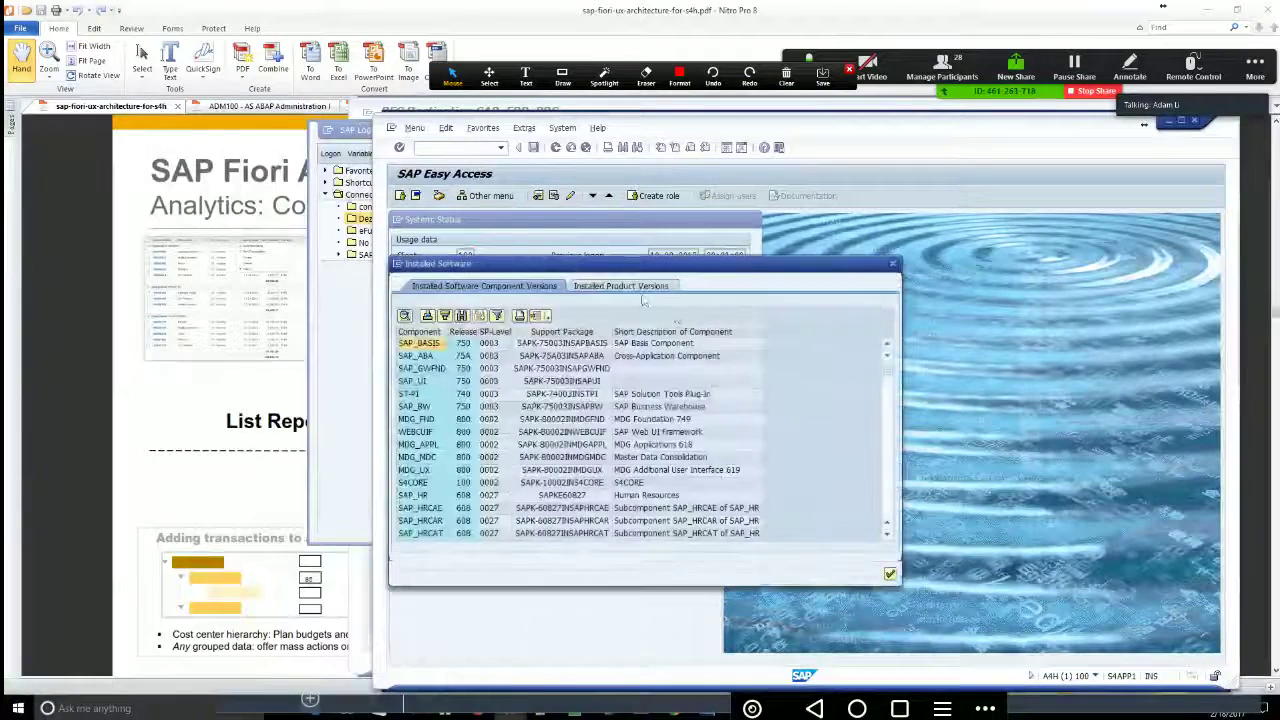
pyautogui.click(620, 286)
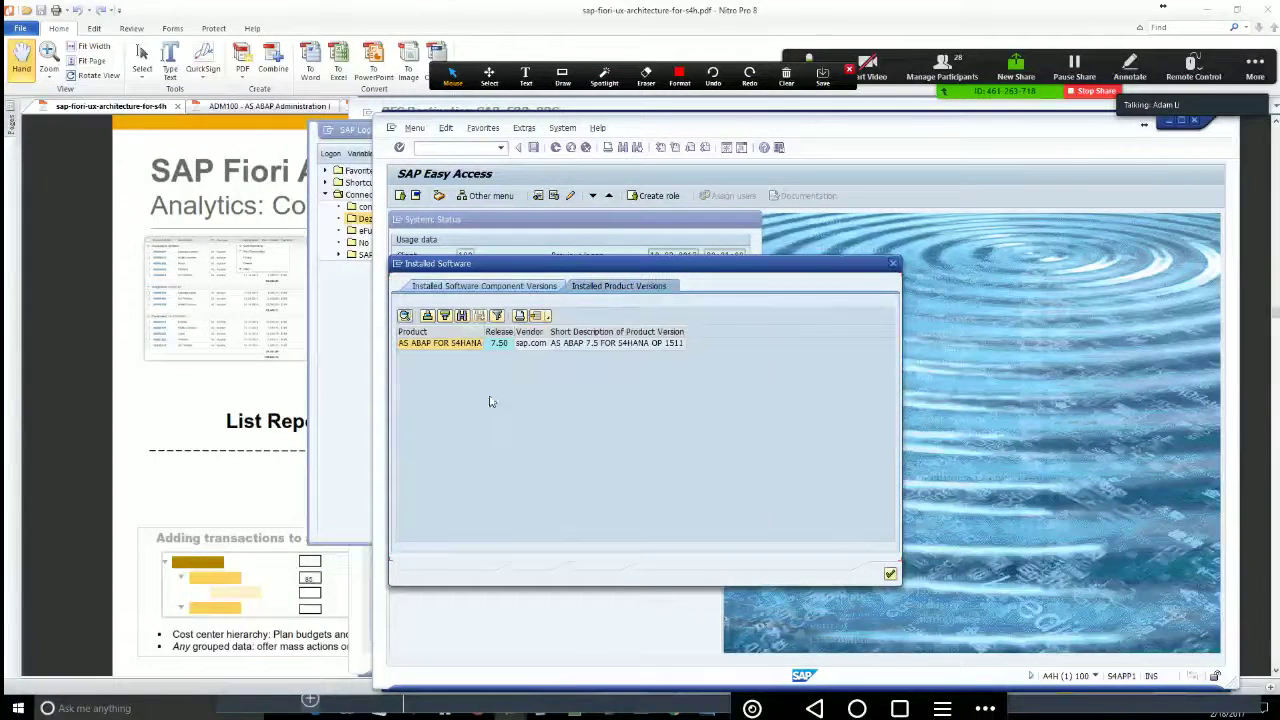
pyautogui.click(646, 346)
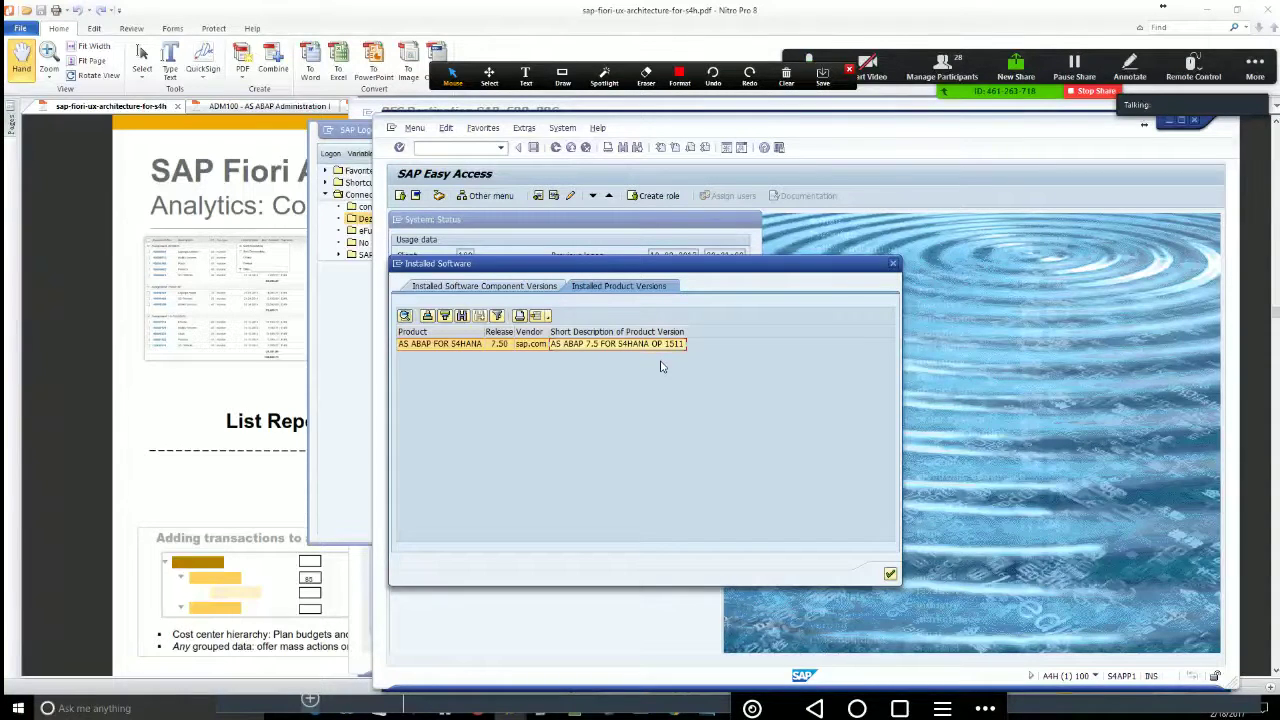
pyautogui.click(515, 286)
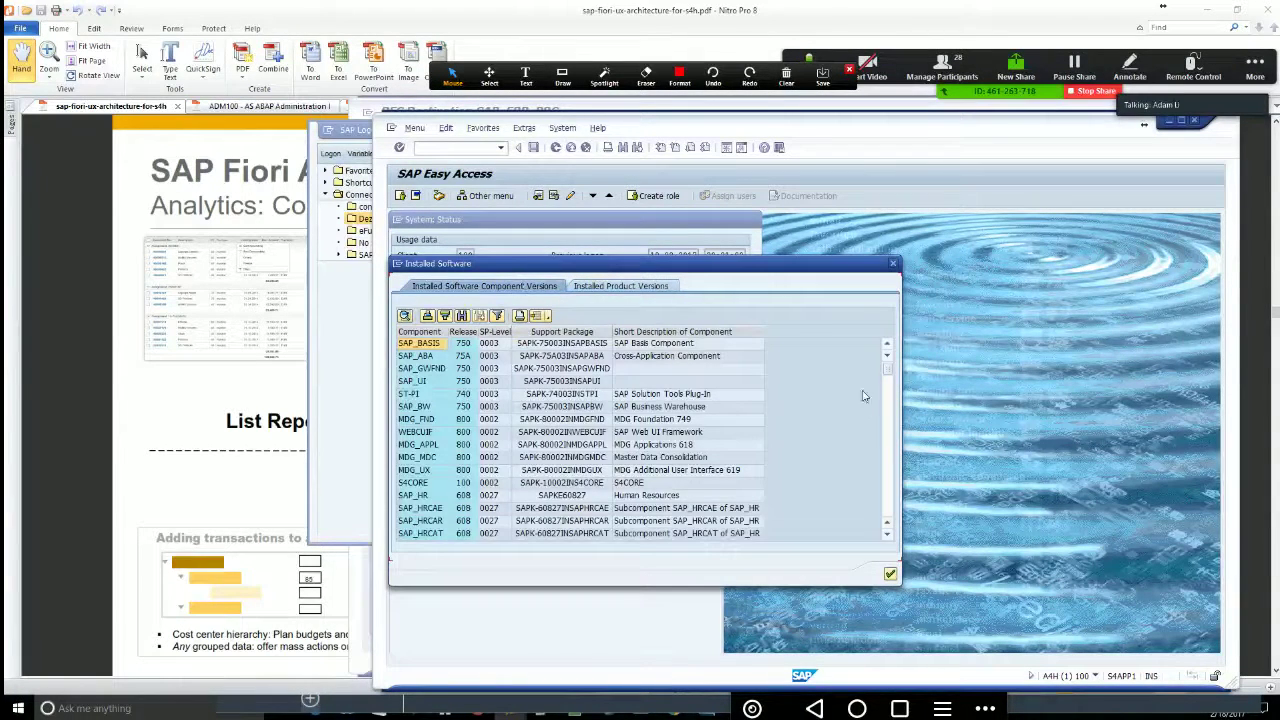
pyautogui.moveTo(886, 370); pyautogui.dragTo(887, 505)
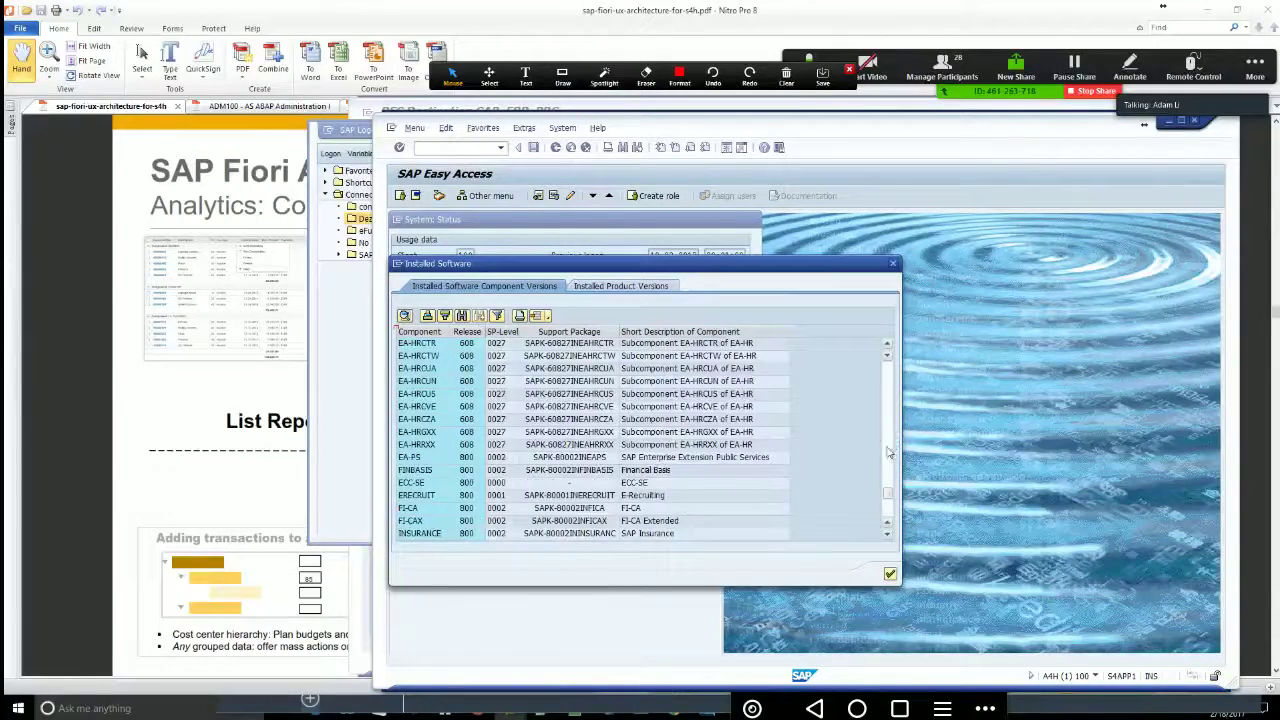
pyautogui.scroll(5, 787, 449)
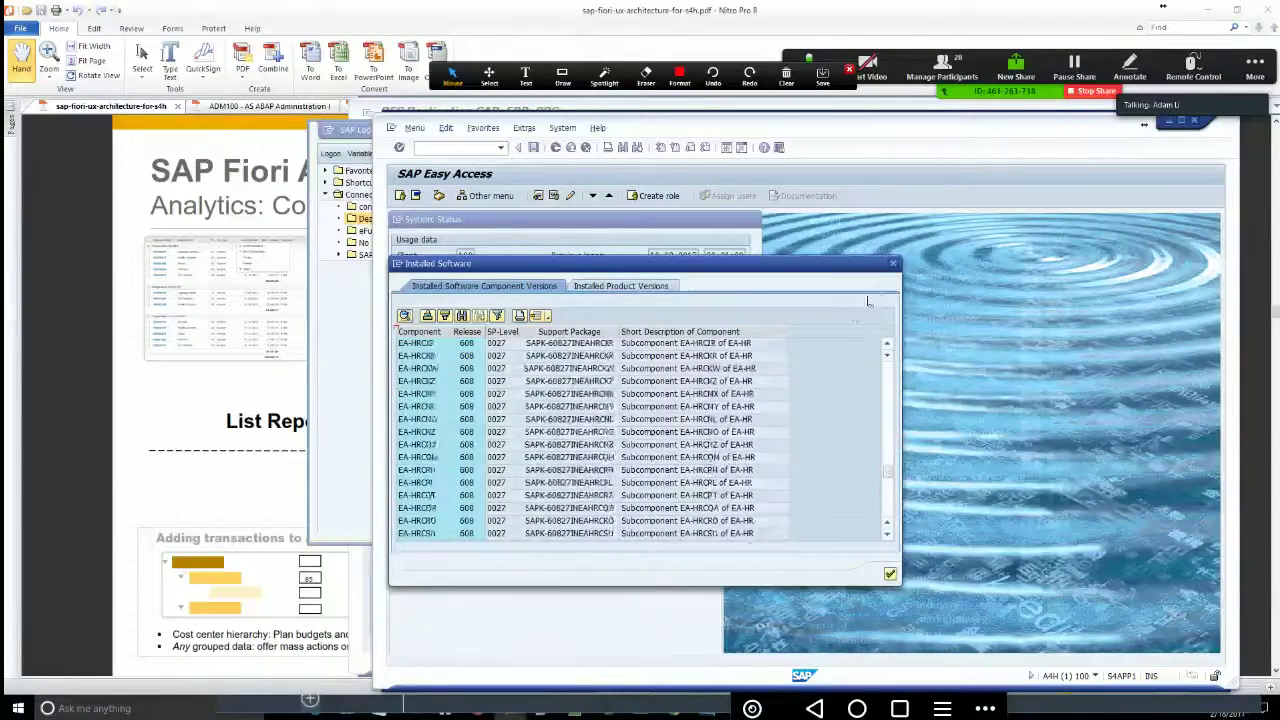
pyautogui.click(893, 263)
# Open Zoom's Group Chat from More, then return to the SAP_ERP_PRC destination window
pyautogui.click(1255, 70)
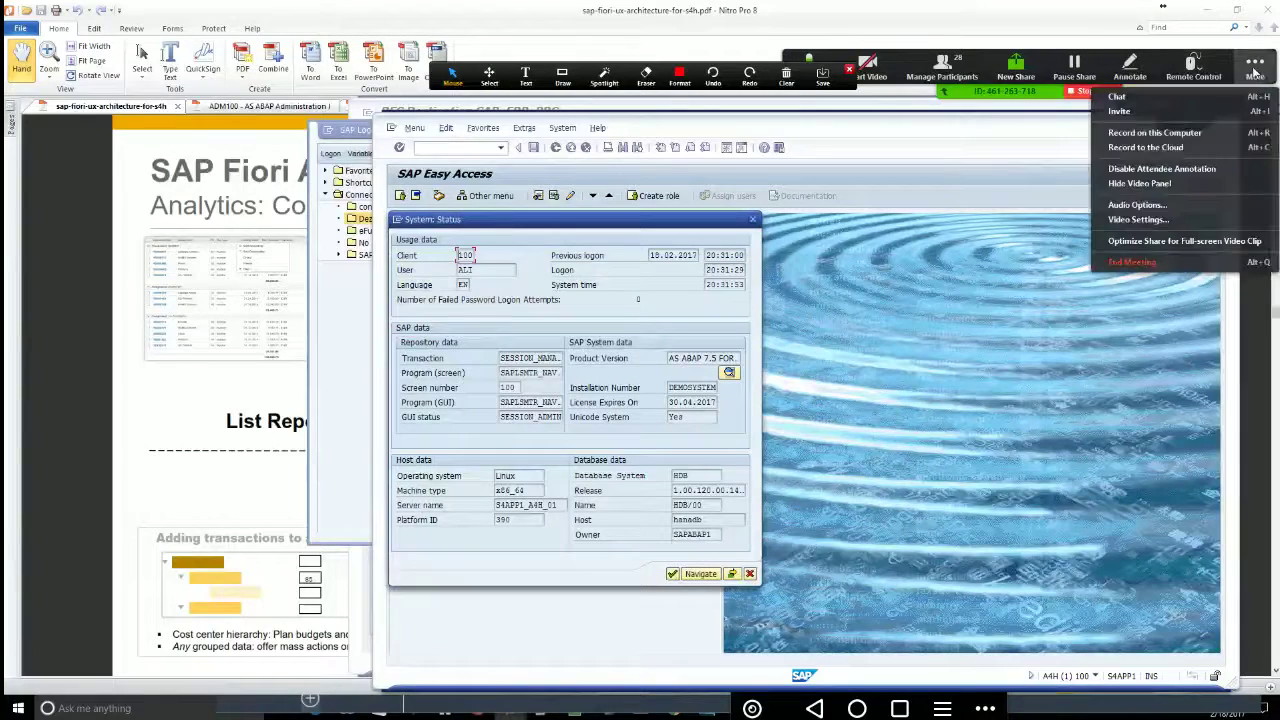
pyautogui.click(1117, 96)
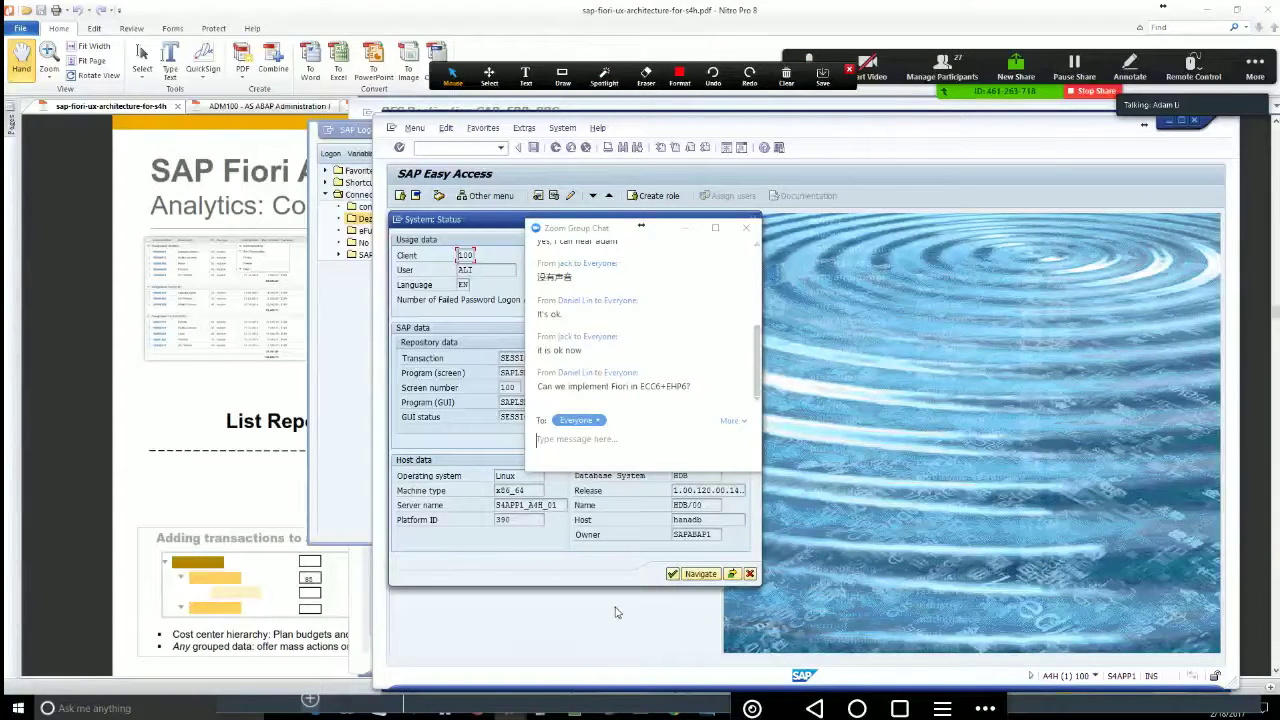
pyautogui.hotkey('alt', 'Tab')
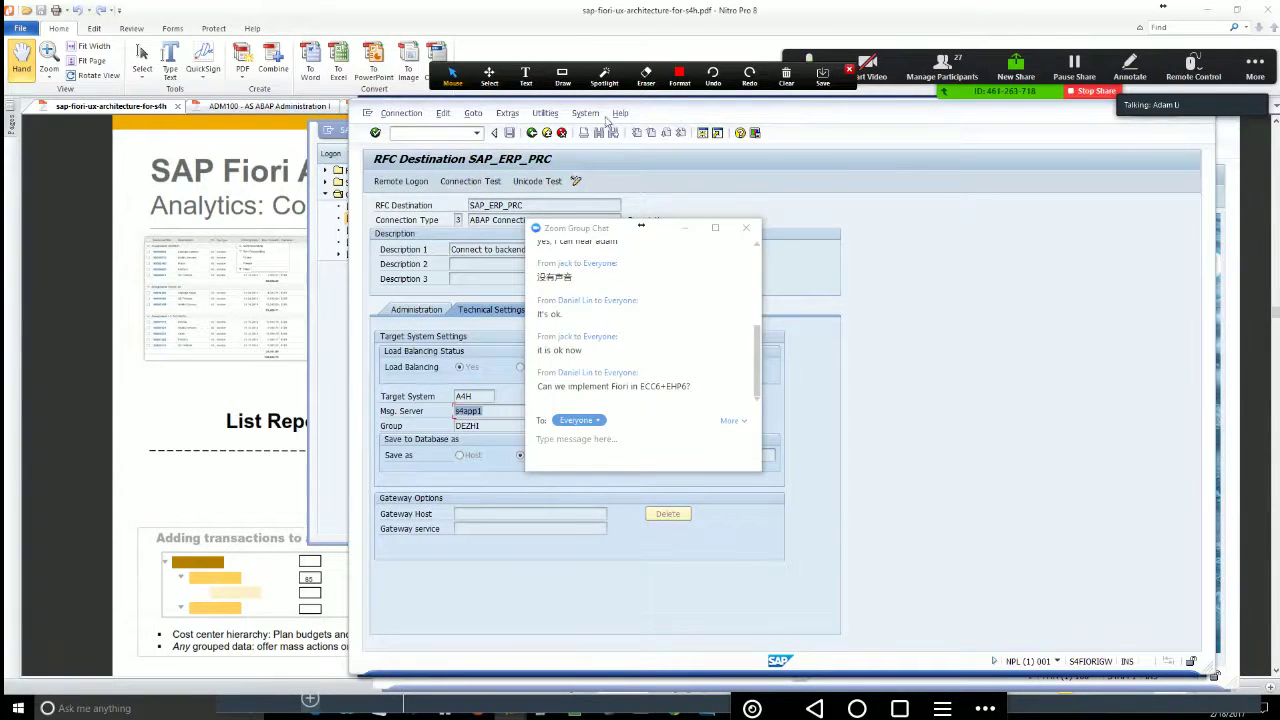
# Open System Status for the NPL gateway and its installed software, selecting the UIAPFI70 component
pyautogui.click(594, 115)
pyautogui.click(645, 289)
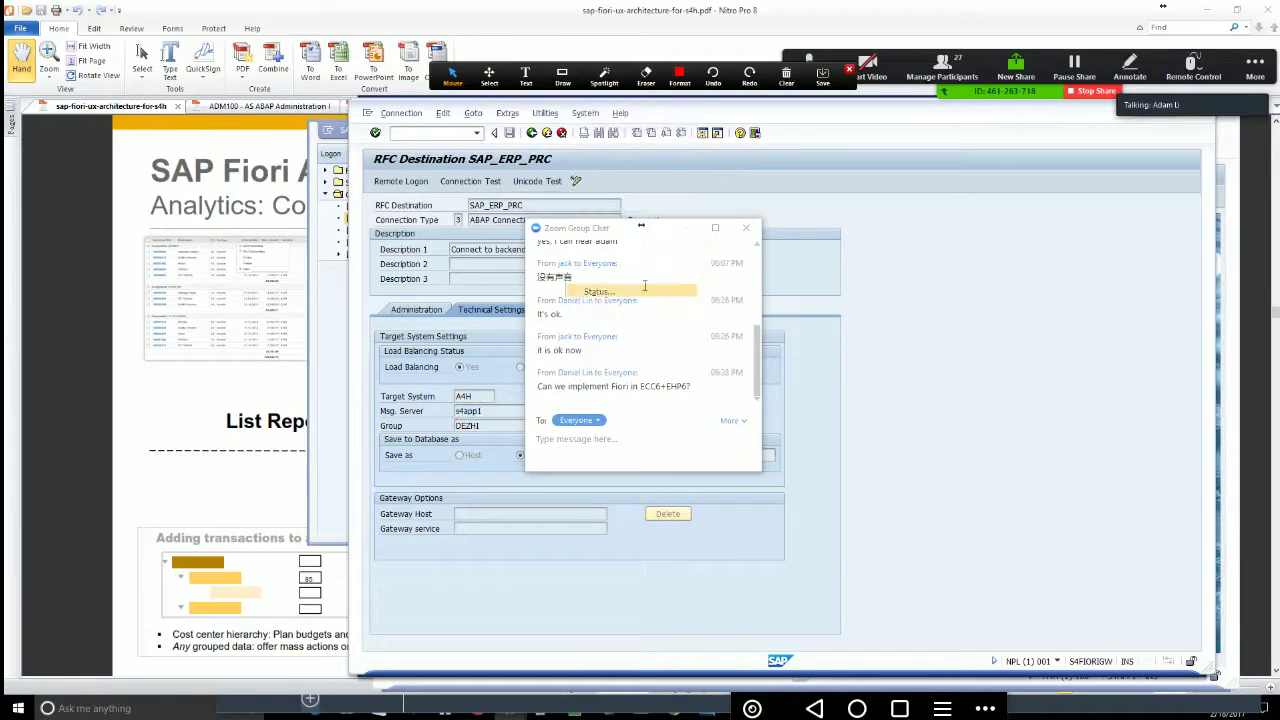
pyautogui.moveTo(471, 208); pyautogui.dragTo(205, 163)
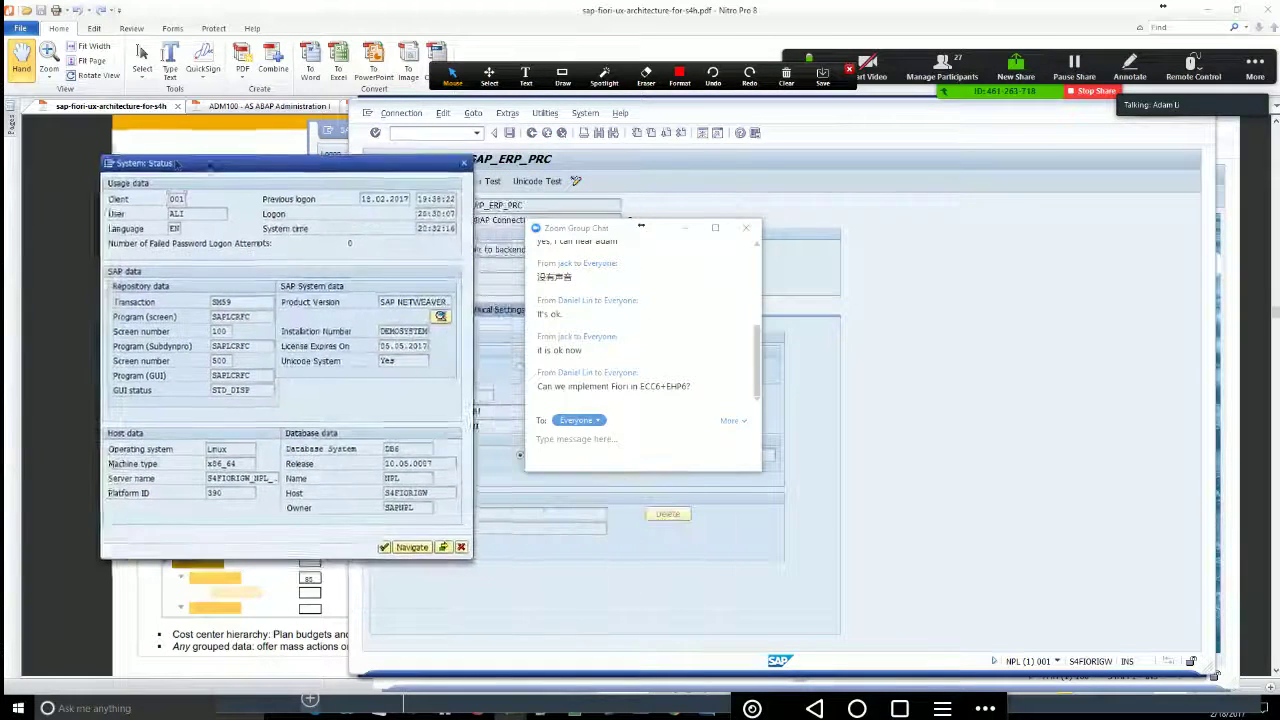
pyautogui.click(440, 316)
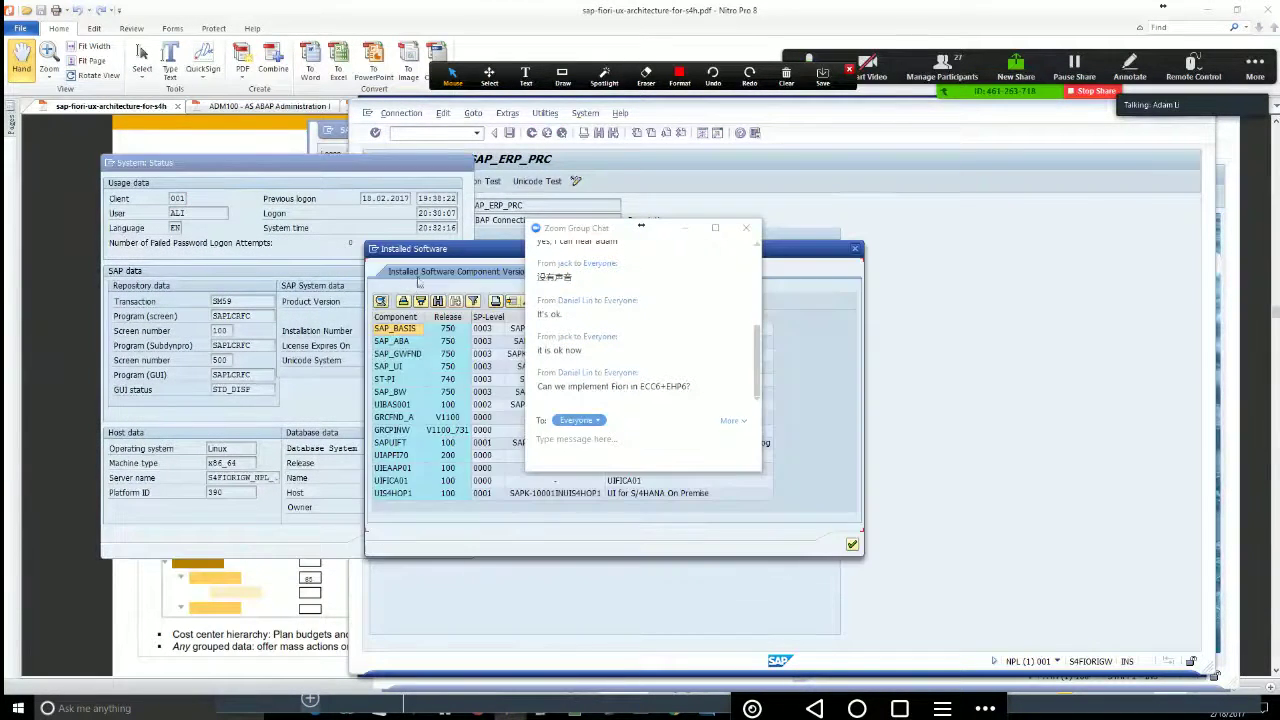
pyautogui.moveTo(437, 257); pyautogui.dragTo(169, 212)
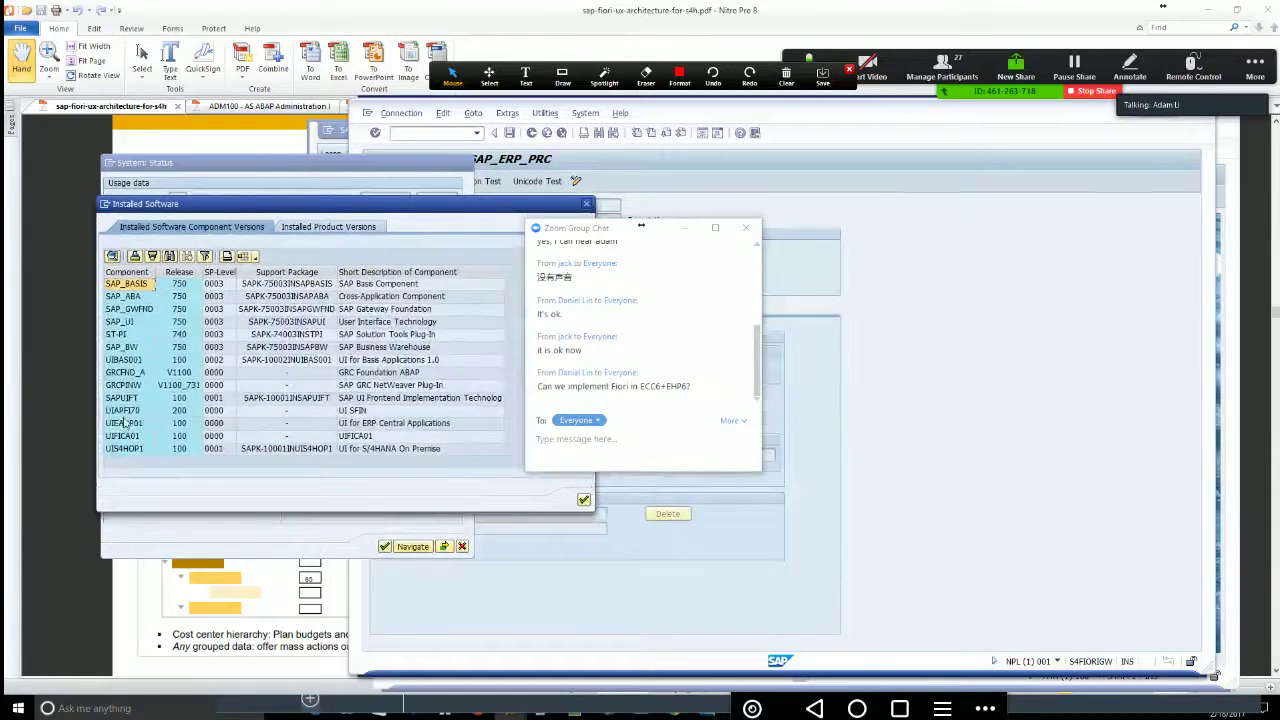
pyautogui.click(145, 411)
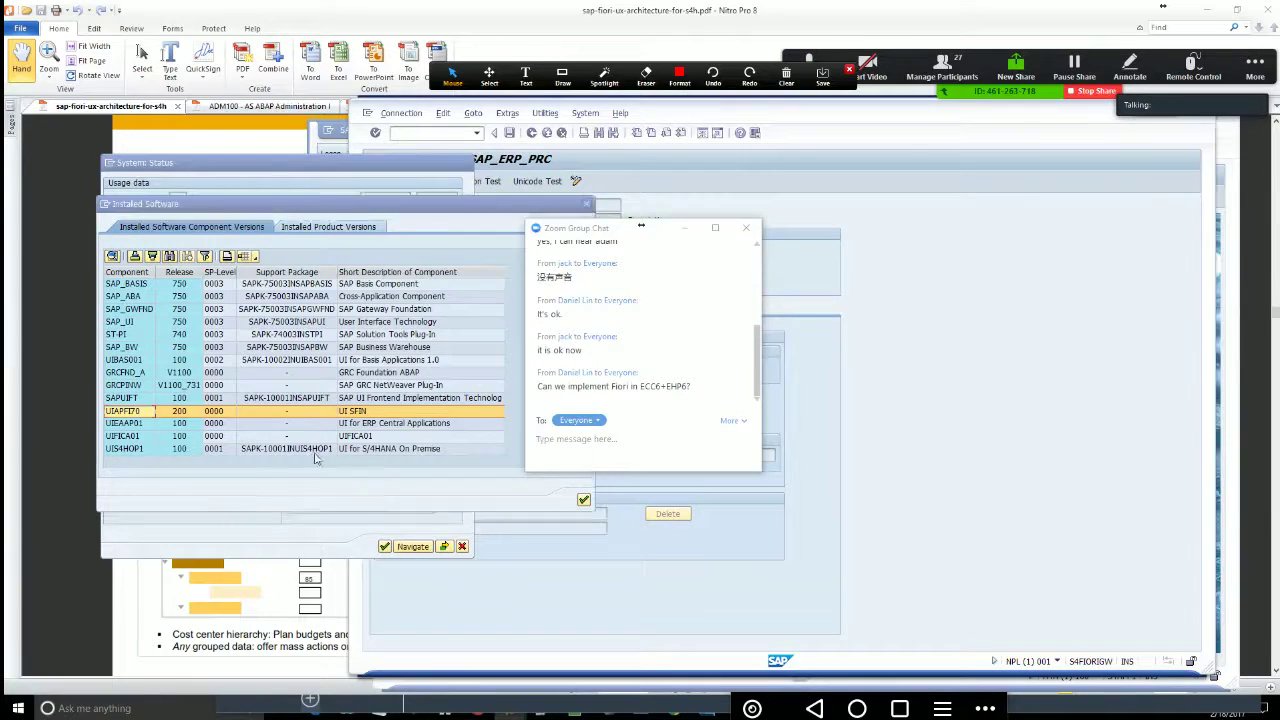
# Close the installed software list and status details after noting the chat's ECC6+EHP6 question
pyautogui.hotkey('alt', 'Tab')
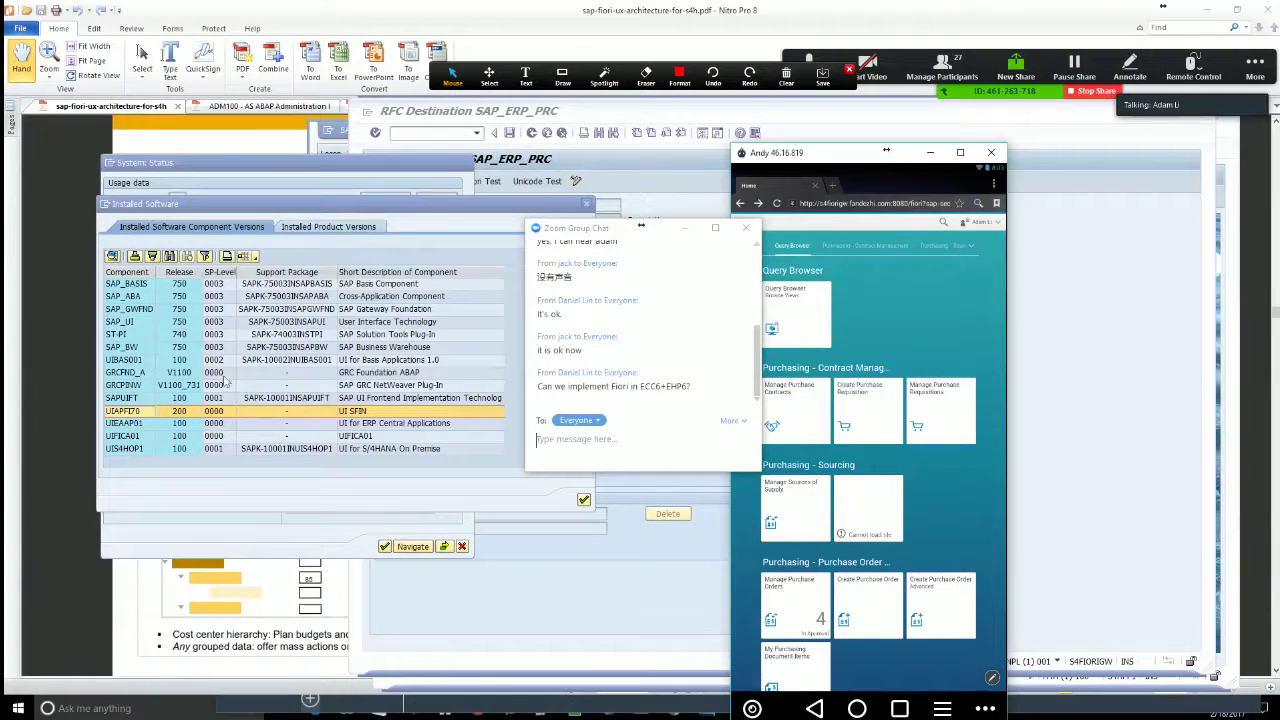
pyautogui.click(461, 214)
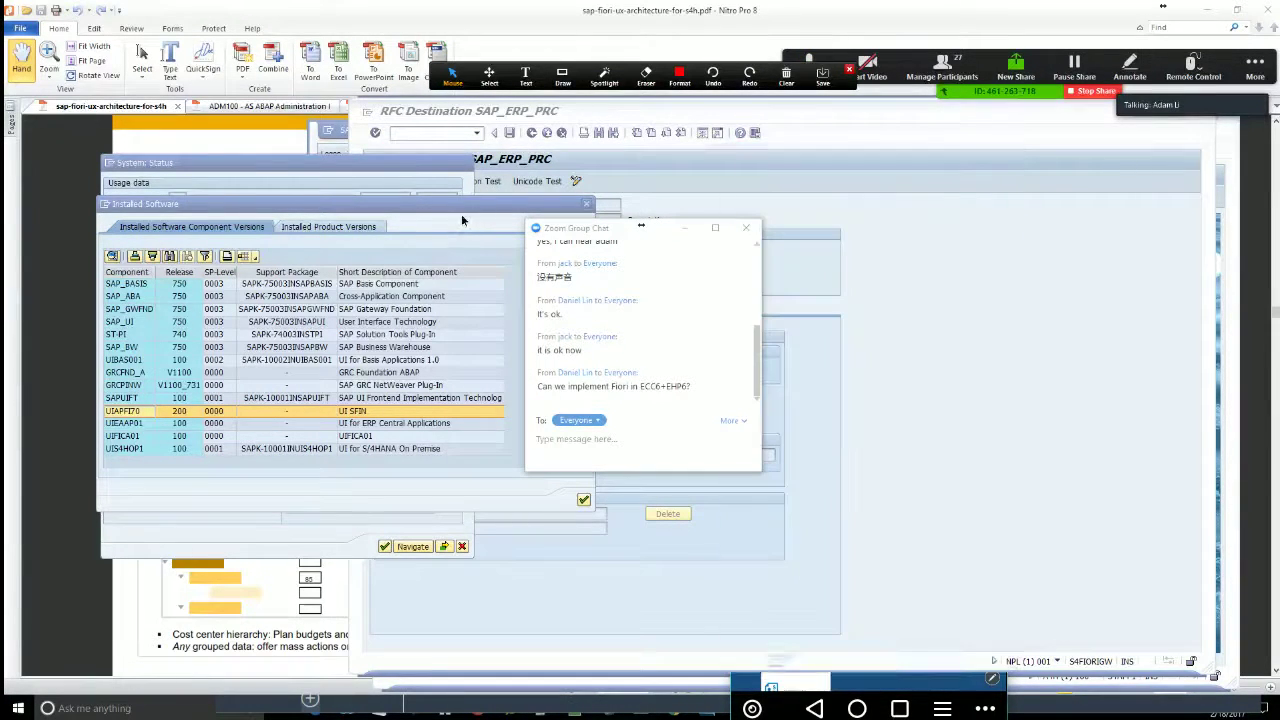
pyautogui.click(586, 206)
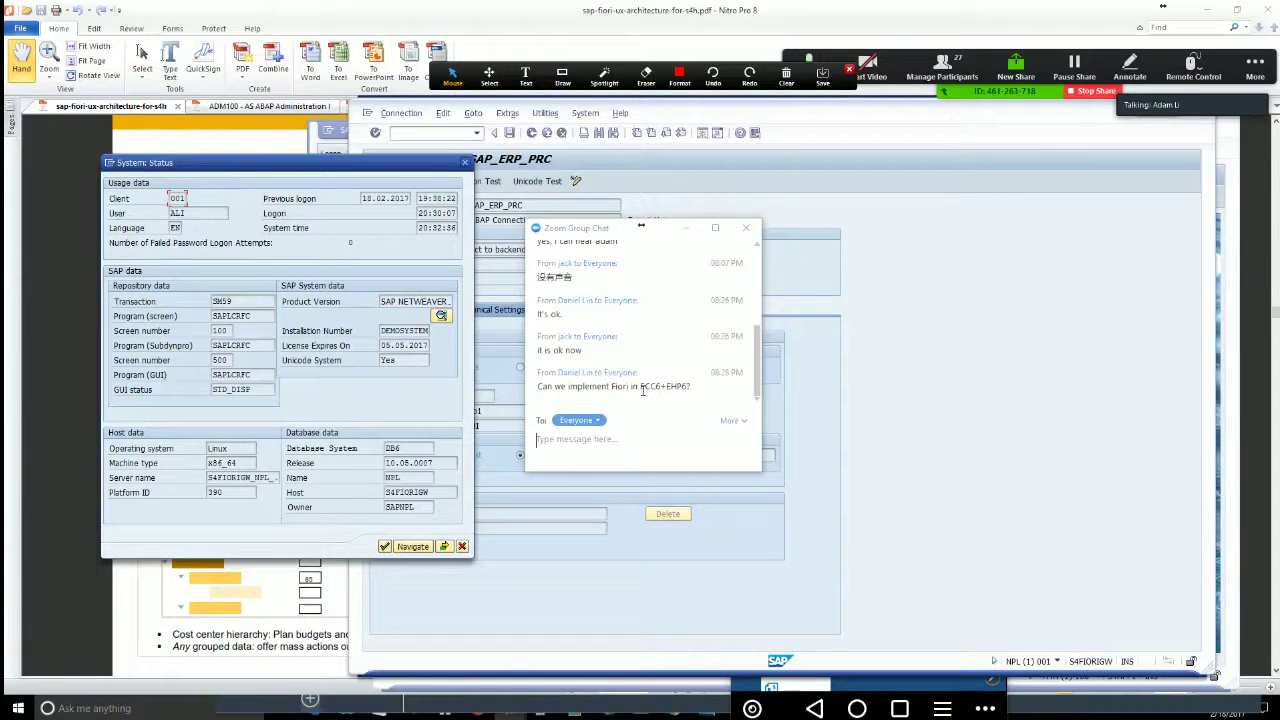
pyautogui.moveTo(641, 388); pyautogui.dragTo(691, 389)
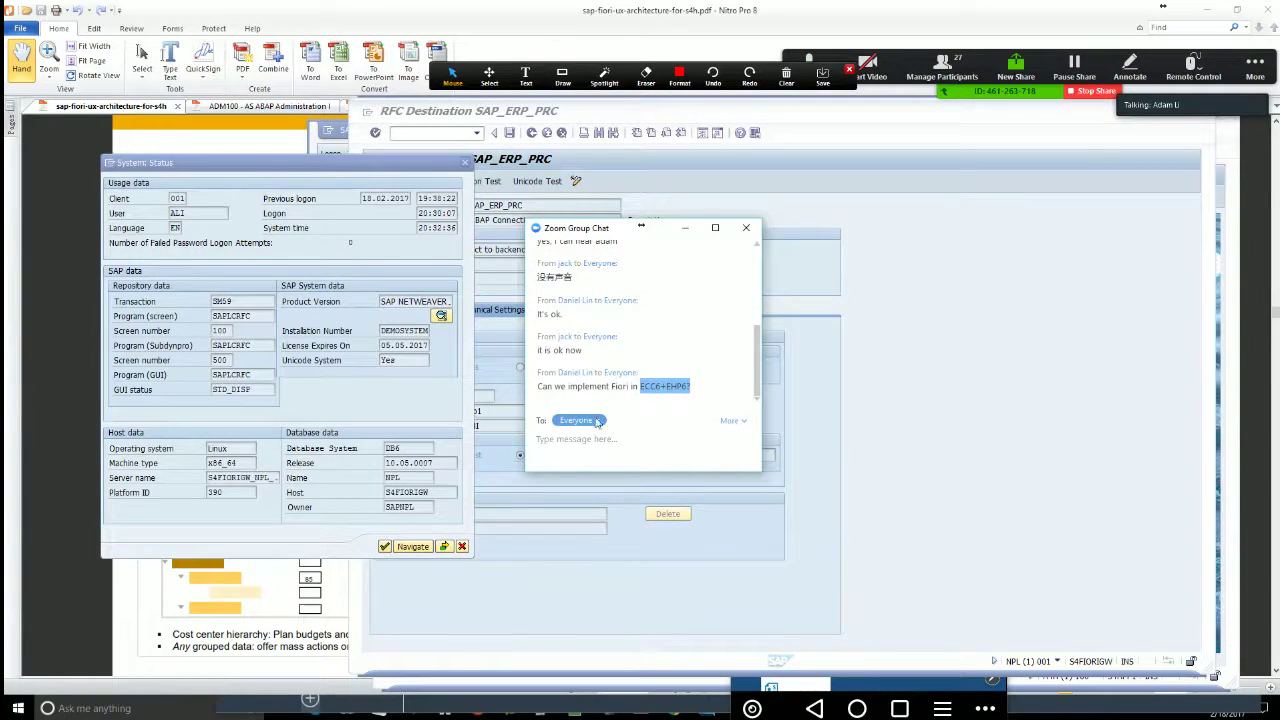
pyautogui.click(464, 164)
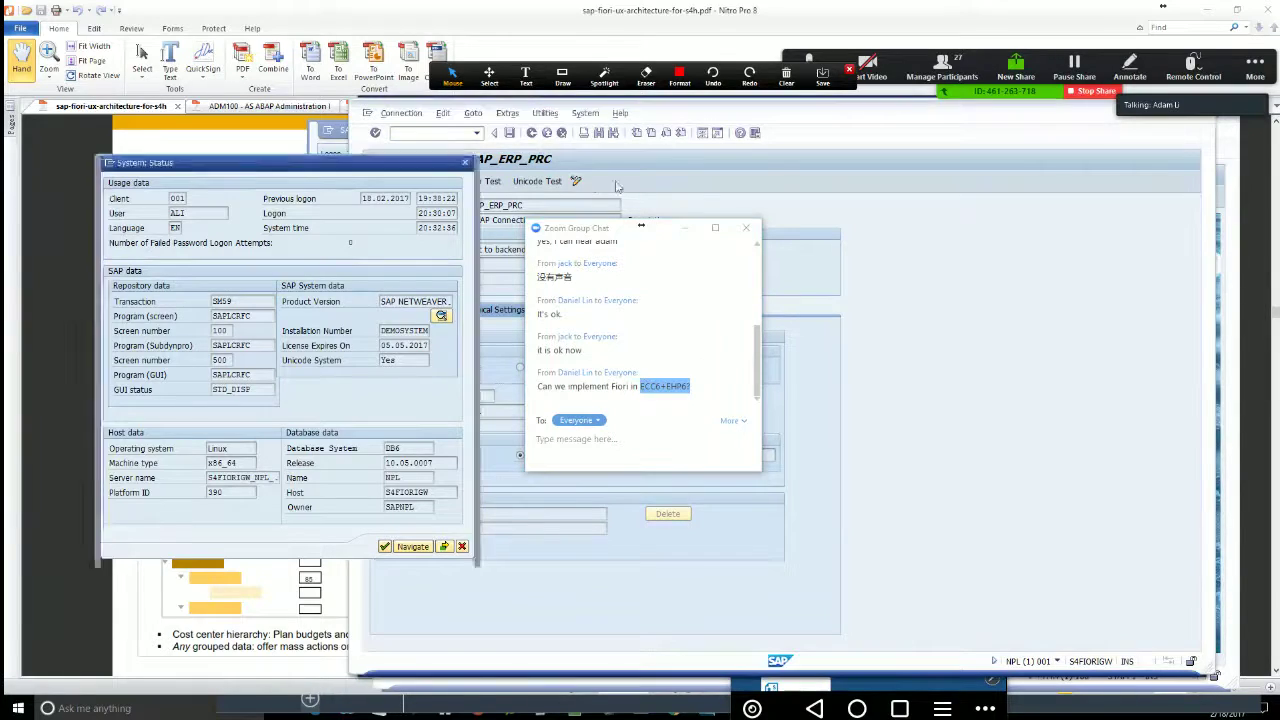
pyautogui.click(531, 132)
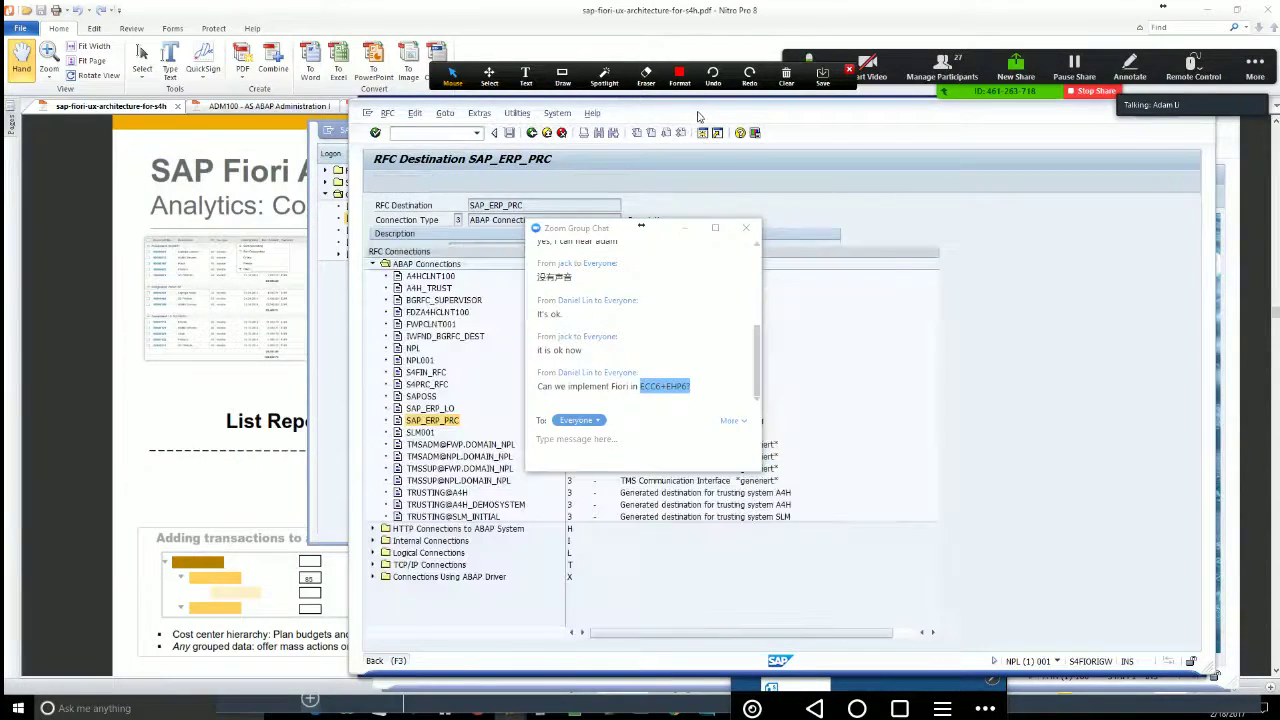
pyautogui.click(274, 370)
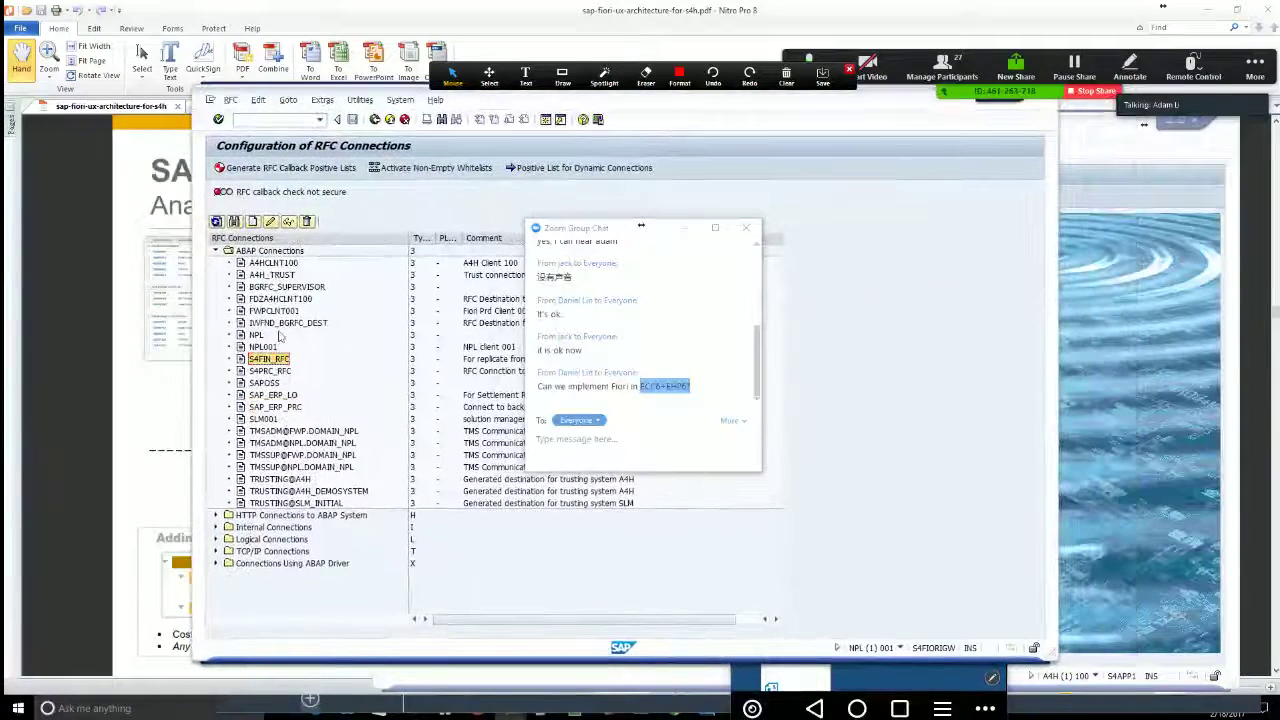
pyautogui.press('Down')
pyautogui.press('Down')
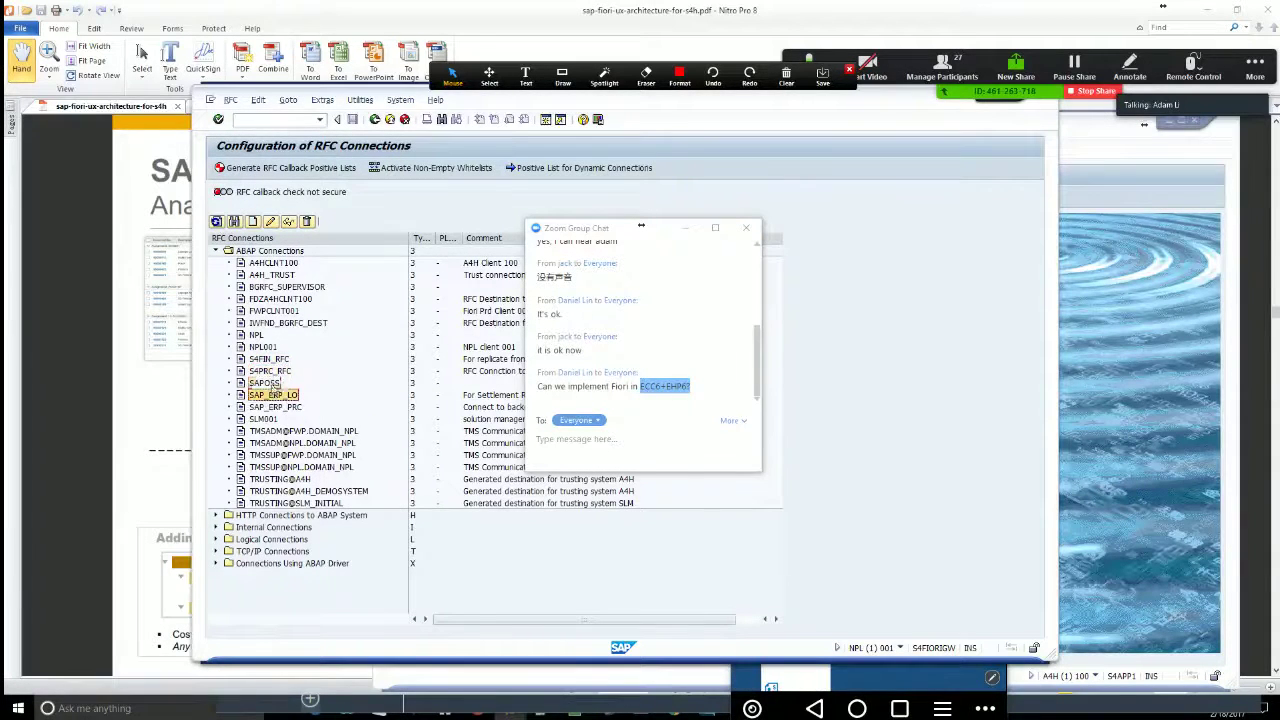
pyautogui.press('Up')
pyautogui.press('Up')
pyautogui.press('Up')
pyautogui.press('Up')
pyautogui.press('Up')
pyautogui.press('Up')
pyautogui.press('Up')
pyautogui.click(288, 409)
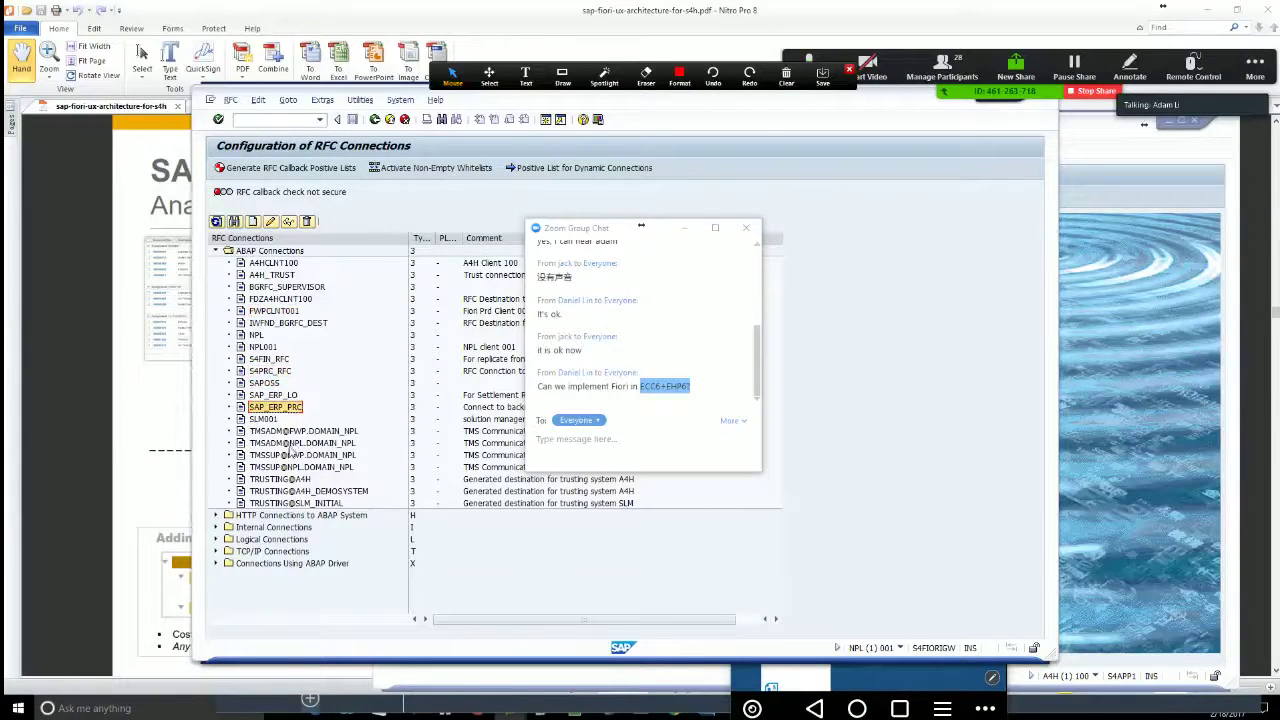
pyautogui.click(292, 445)
pyautogui.click(268, 362)
pyautogui.click(272, 371)
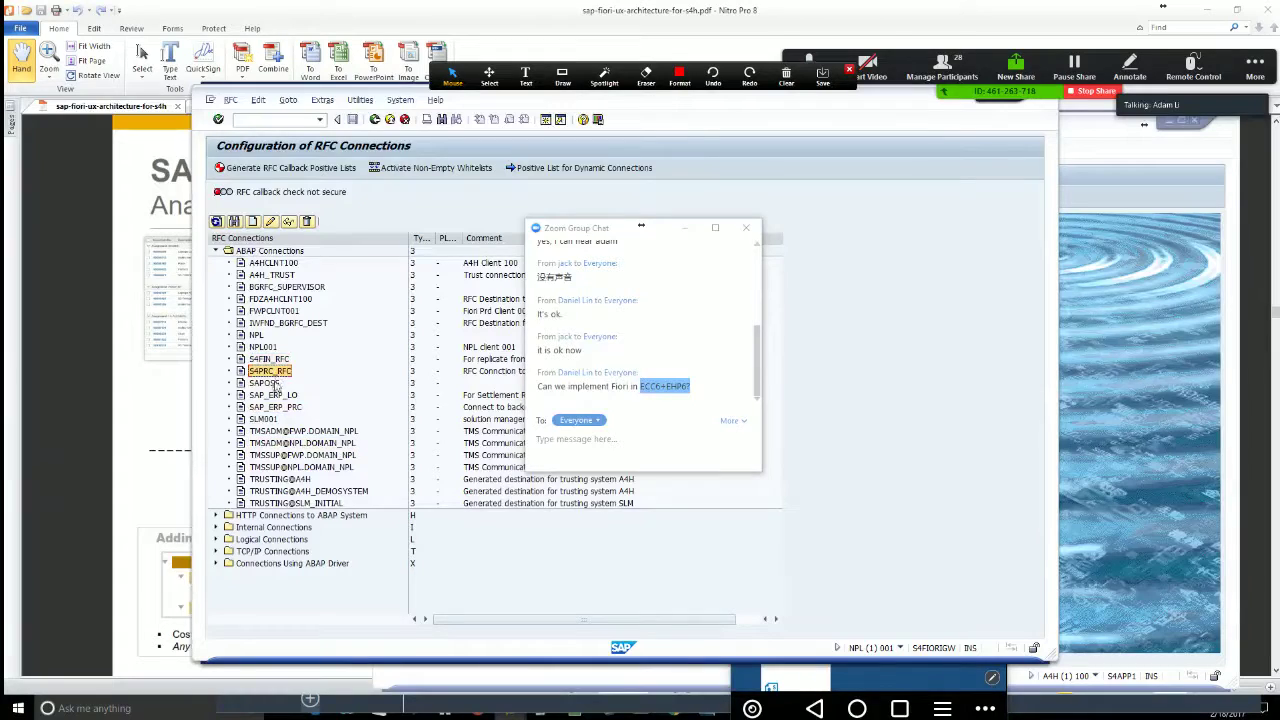
pyautogui.click(276, 383)
pyautogui.click(285, 408)
# Highlight 'Fiori in ECC6+EHP6' in the Zoom chat question, then refocus the SAP window
pyautogui.hotkey('alt', 'Tab')
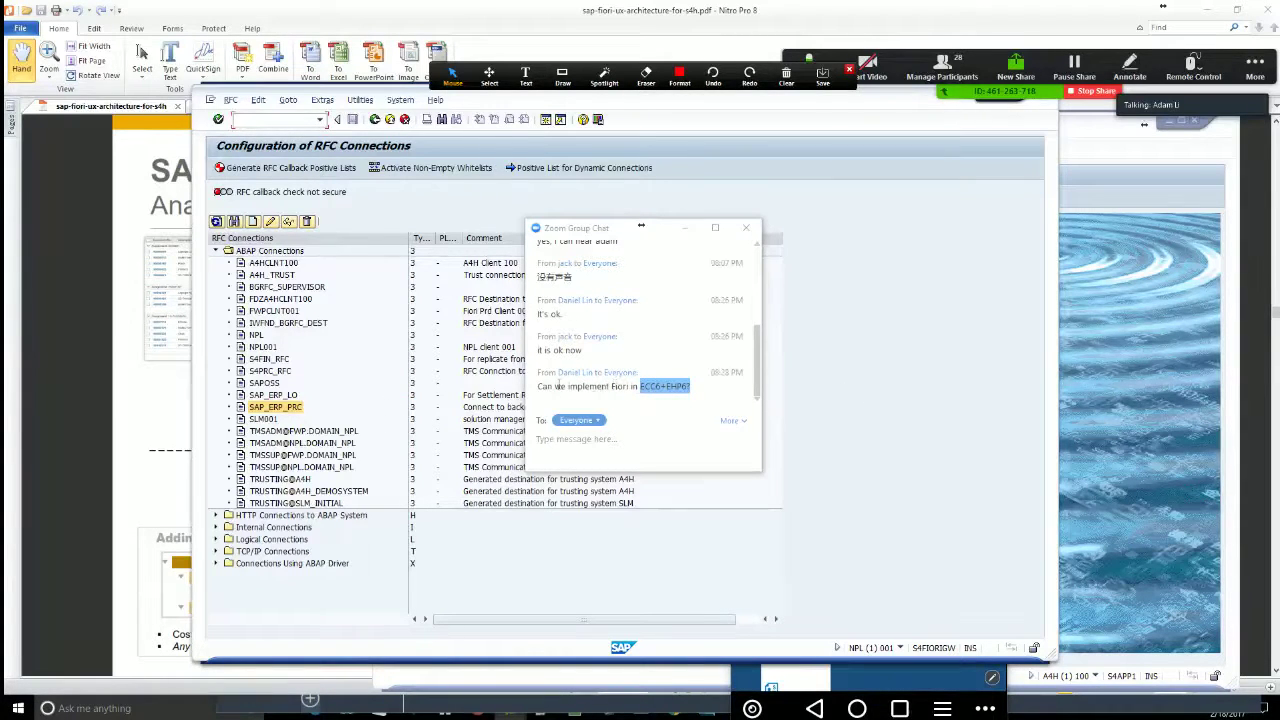
pyautogui.moveTo(558, 386); pyautogui.dragTo(672, 386)
pyautogui.click(679, 387)
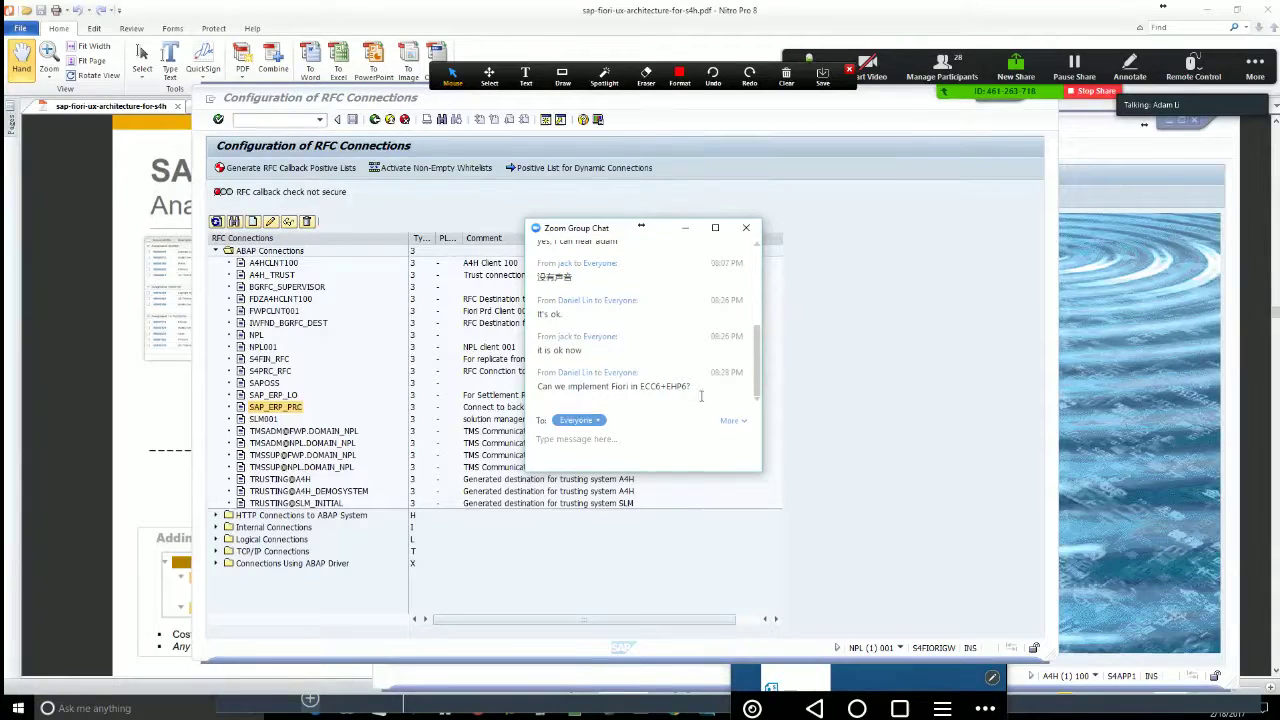
pyautogui.moveTo(611, 386); pyautogui.dragTo(689, 395)
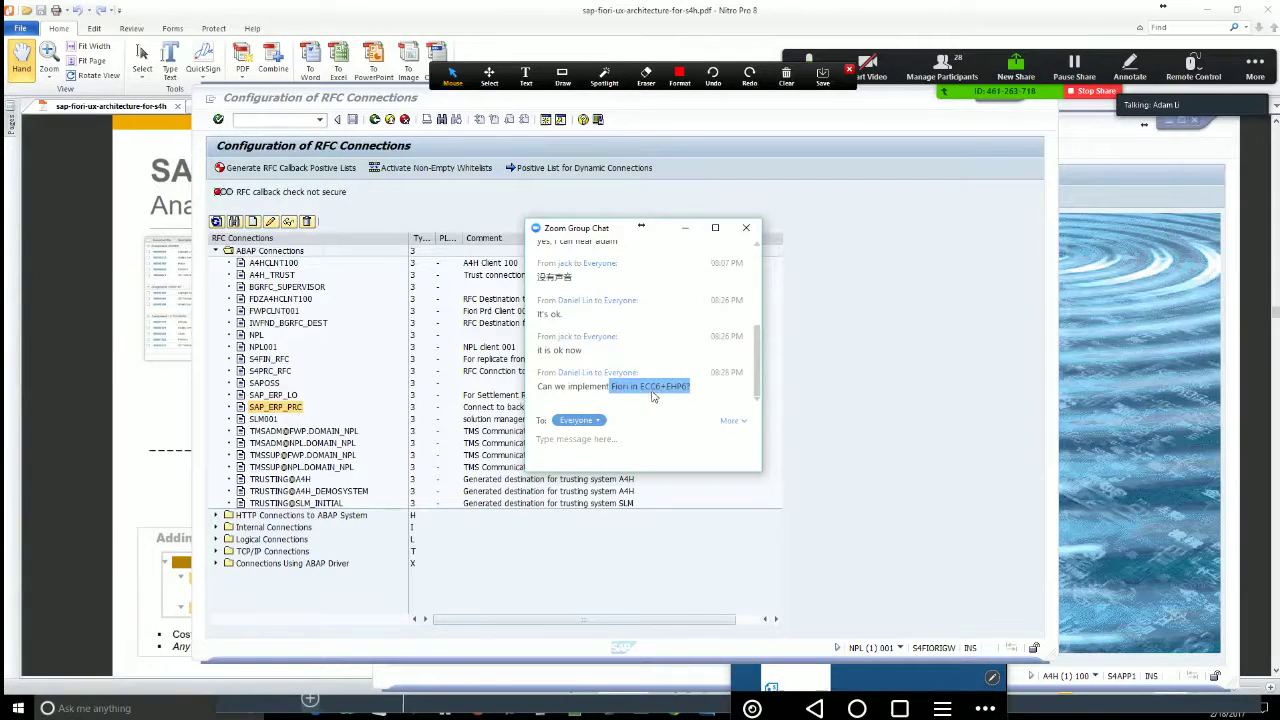
pyautogui.click(617, 388)
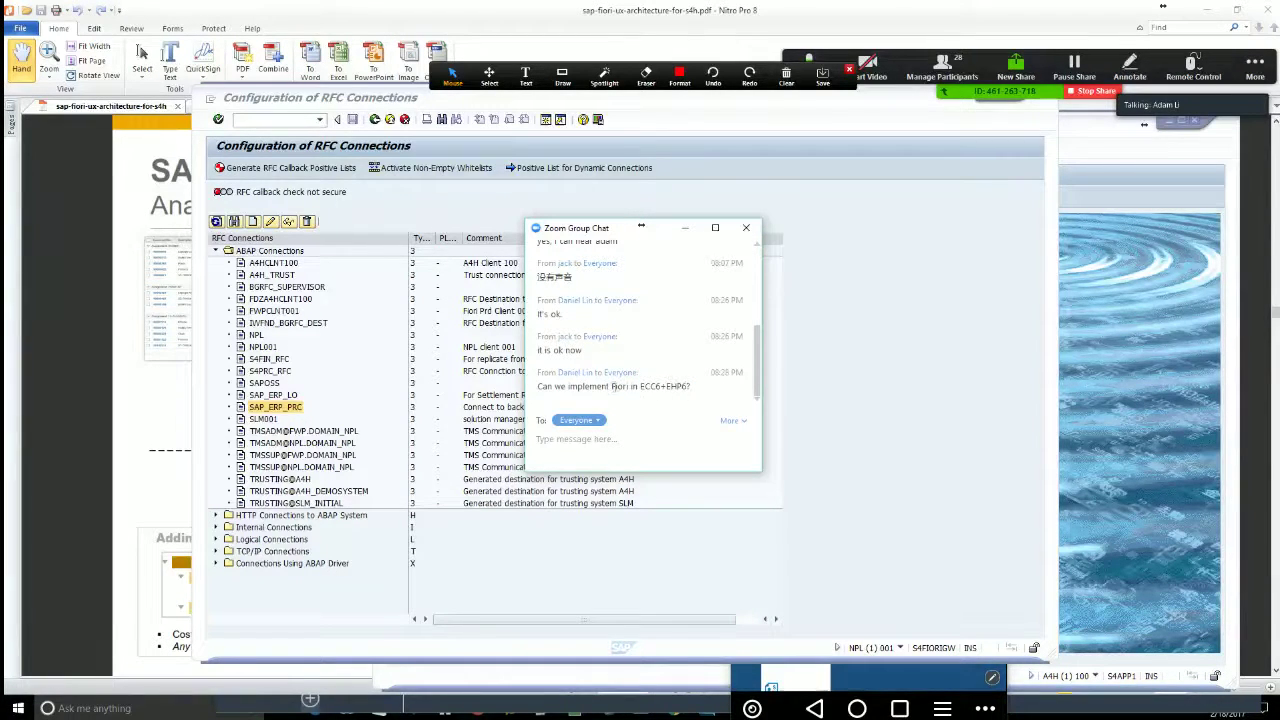
pyautogui.moveTo(613, 386); pyautogui.dragTo(688, 387)
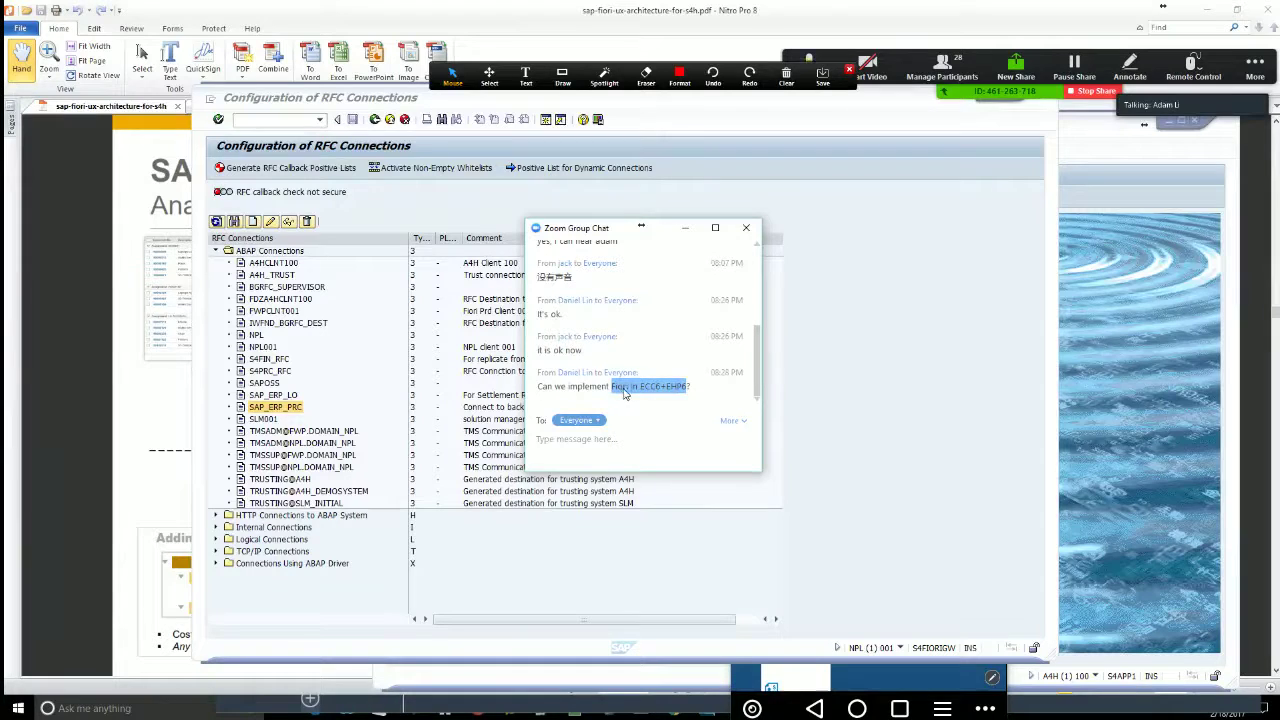
pyautogui.click(860, 402)
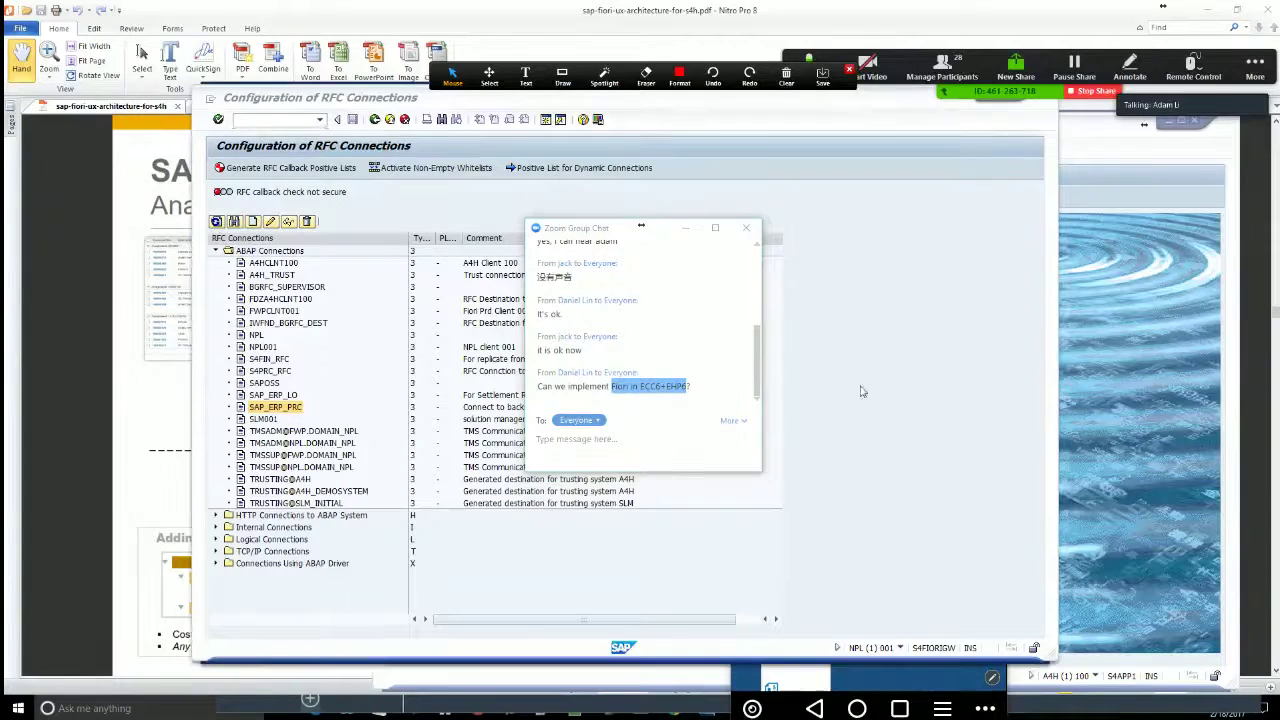
pyautogui.click(400, 100)
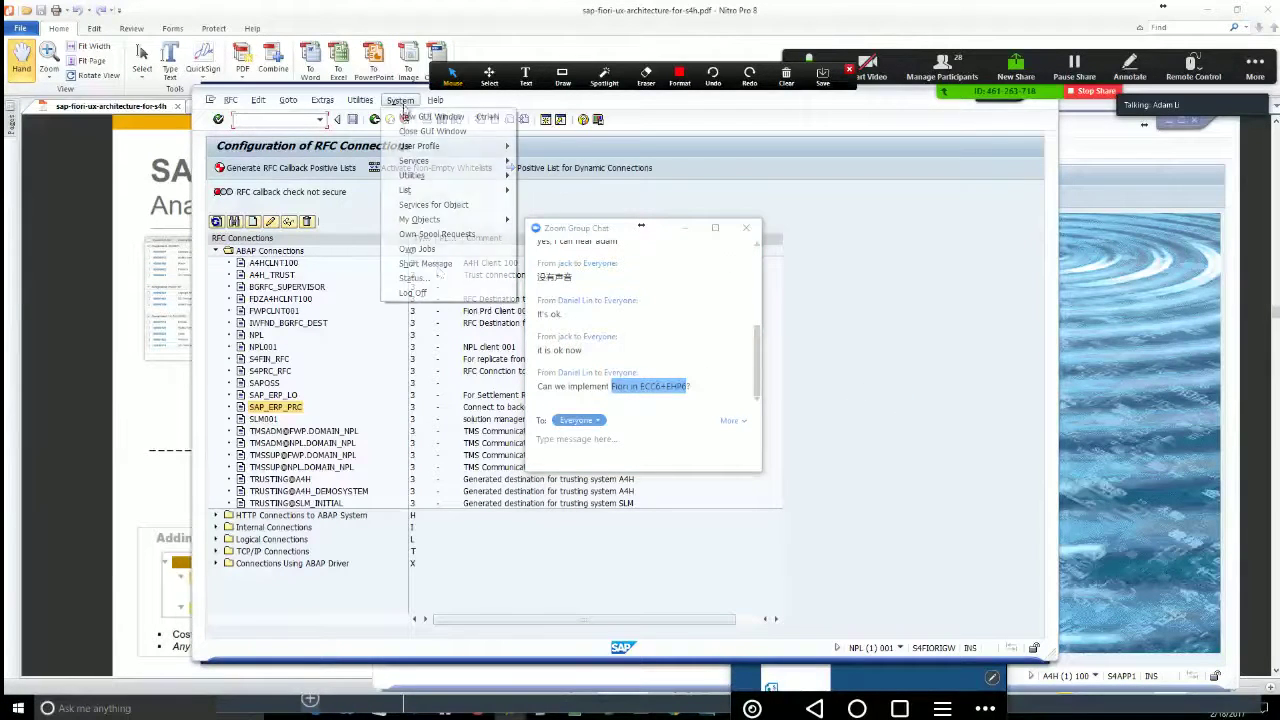
# Review System Status and installed components like SAP_GWFND 750, then close both dialogs
pyautogui.click(444, 282)
pyautogui.moveTo(443, 195); pyautogui.dragTo(303, 179)
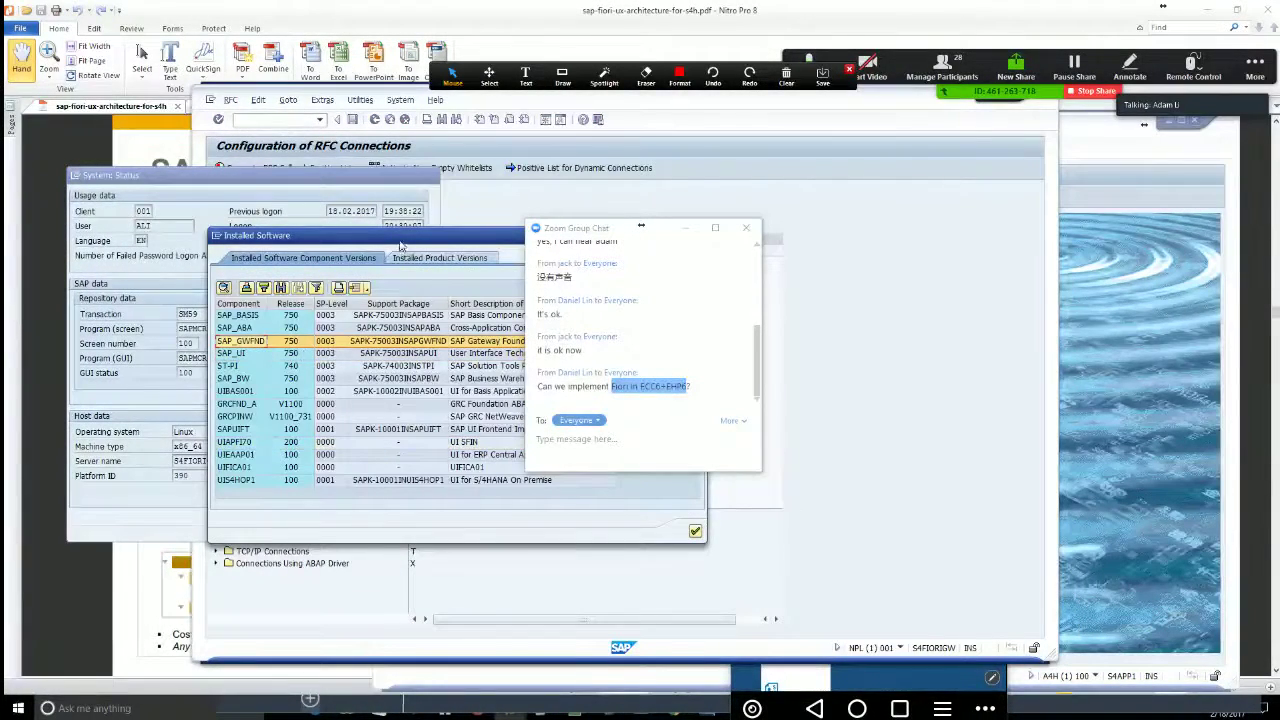
pyautogui.moveTo(400, 244); pyautogui.dragTo(310, 208)
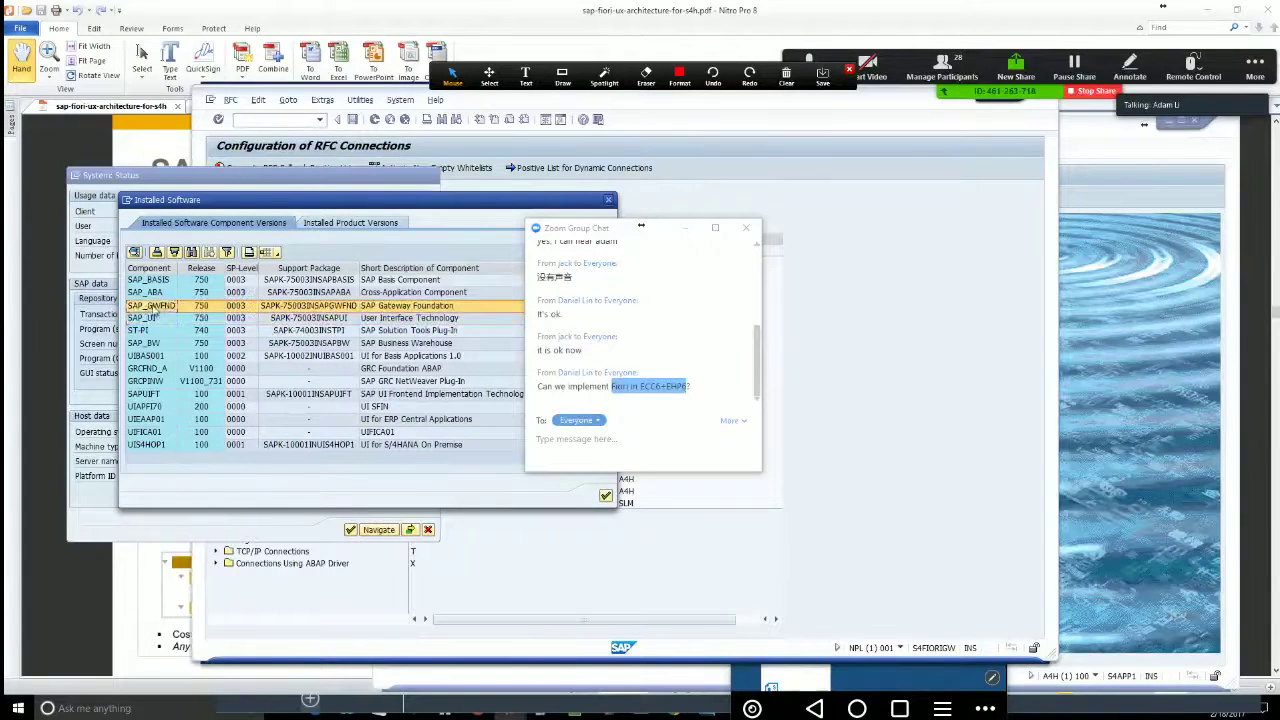
pyautogui.click(608, 200)
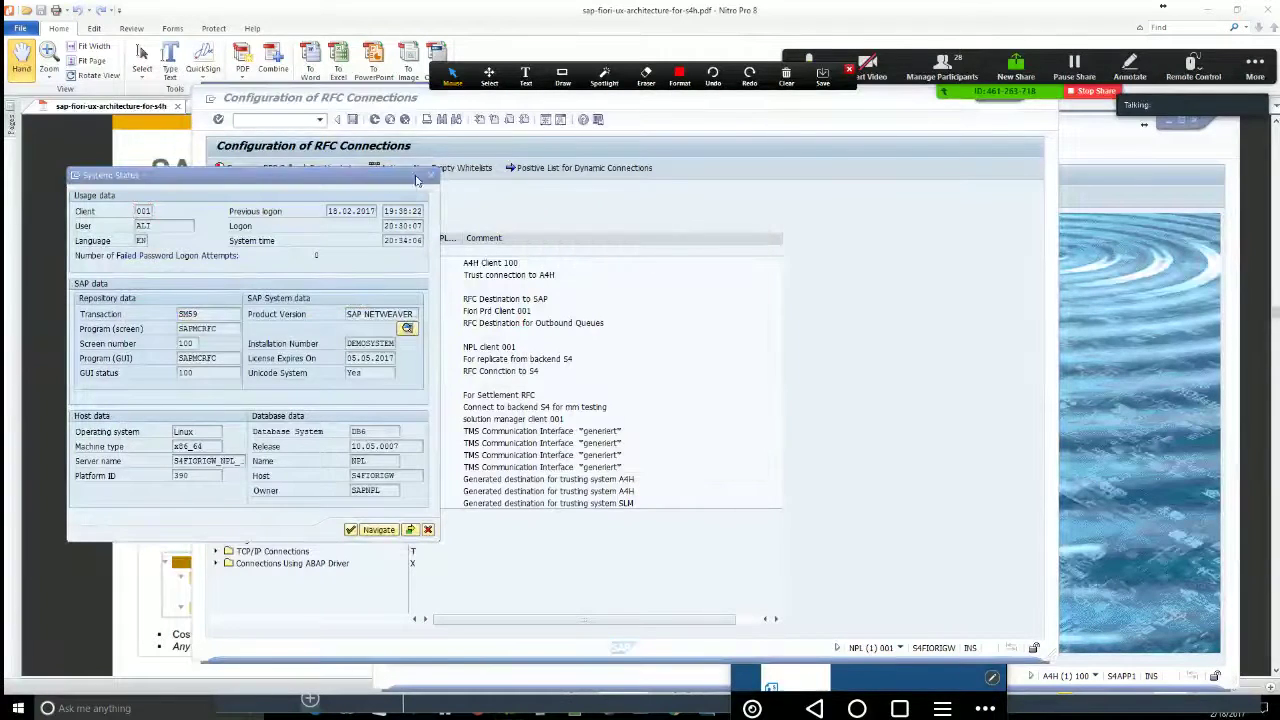
pyautogui.click(420, 177)
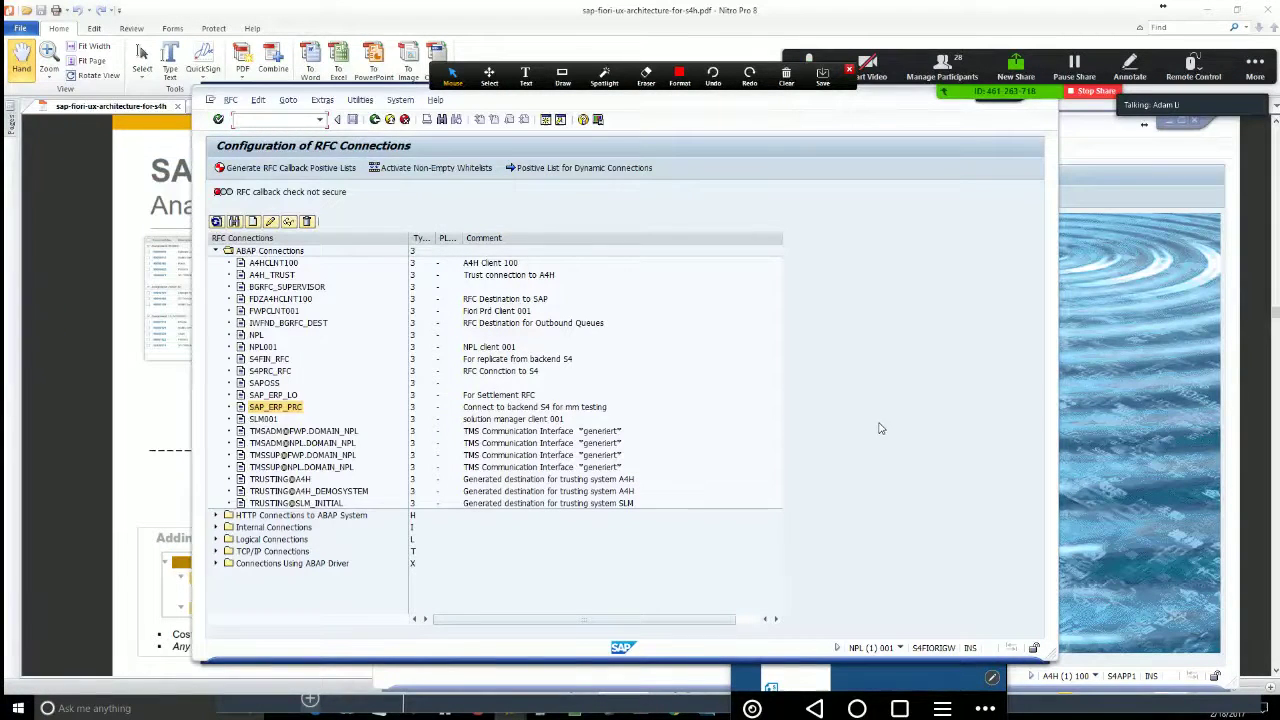
# Close the A4H status details and display the user's roles, selecting YSHARK_COMPOSITE_ROLE
pyautogui.click(1131, 666)
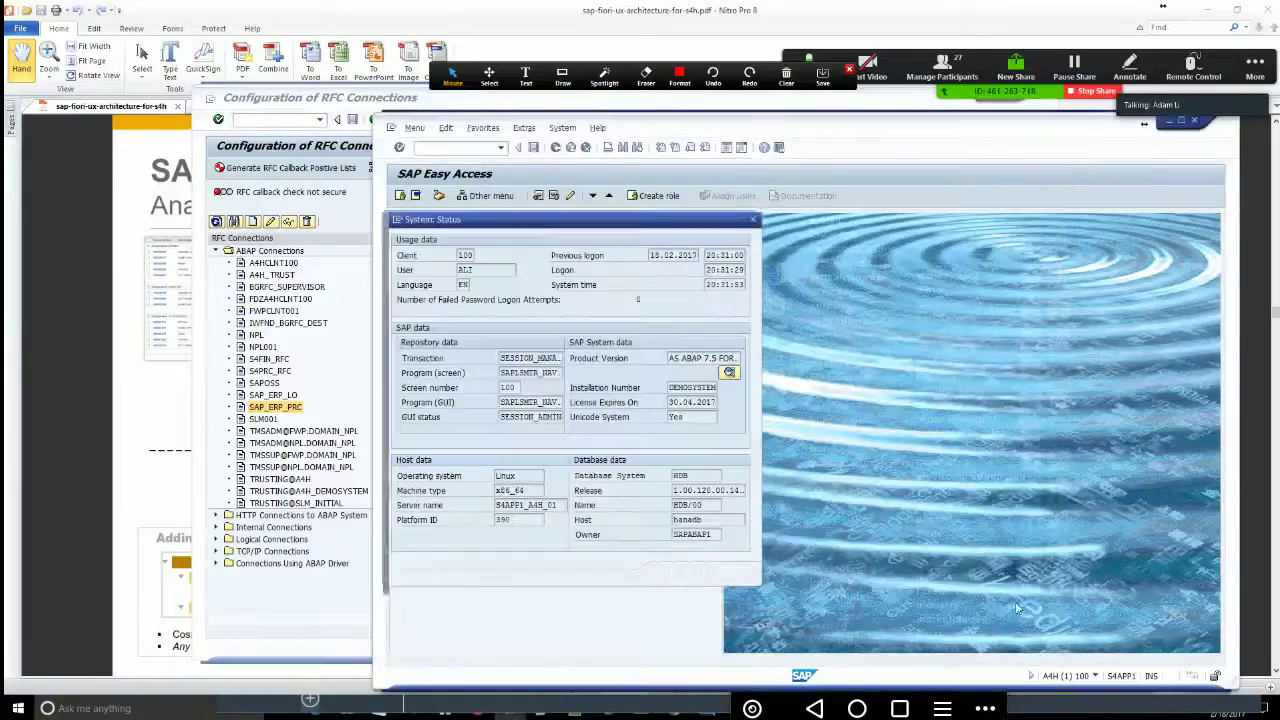
pyautogui.click(753, 220)
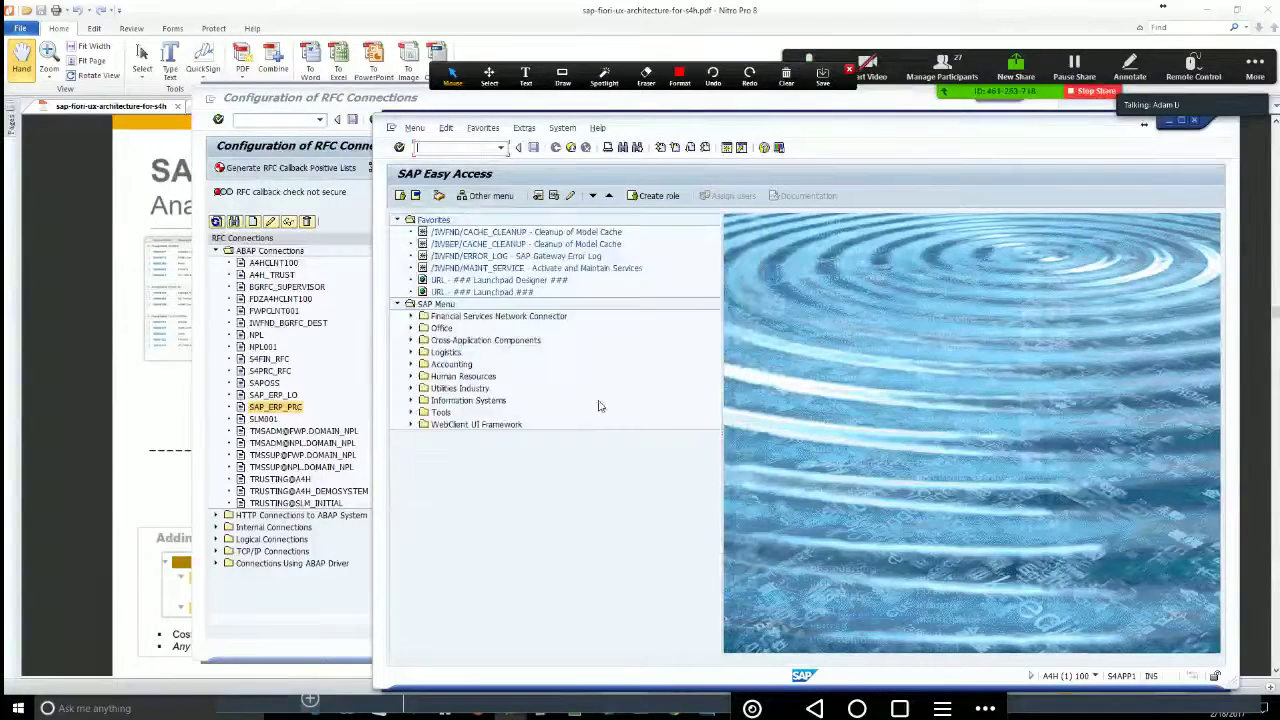
pyautogui.moveTo(676, 125); pyautogui.dragTo(520, 72)
pyautogui.hotkey('alt', 'Tab')
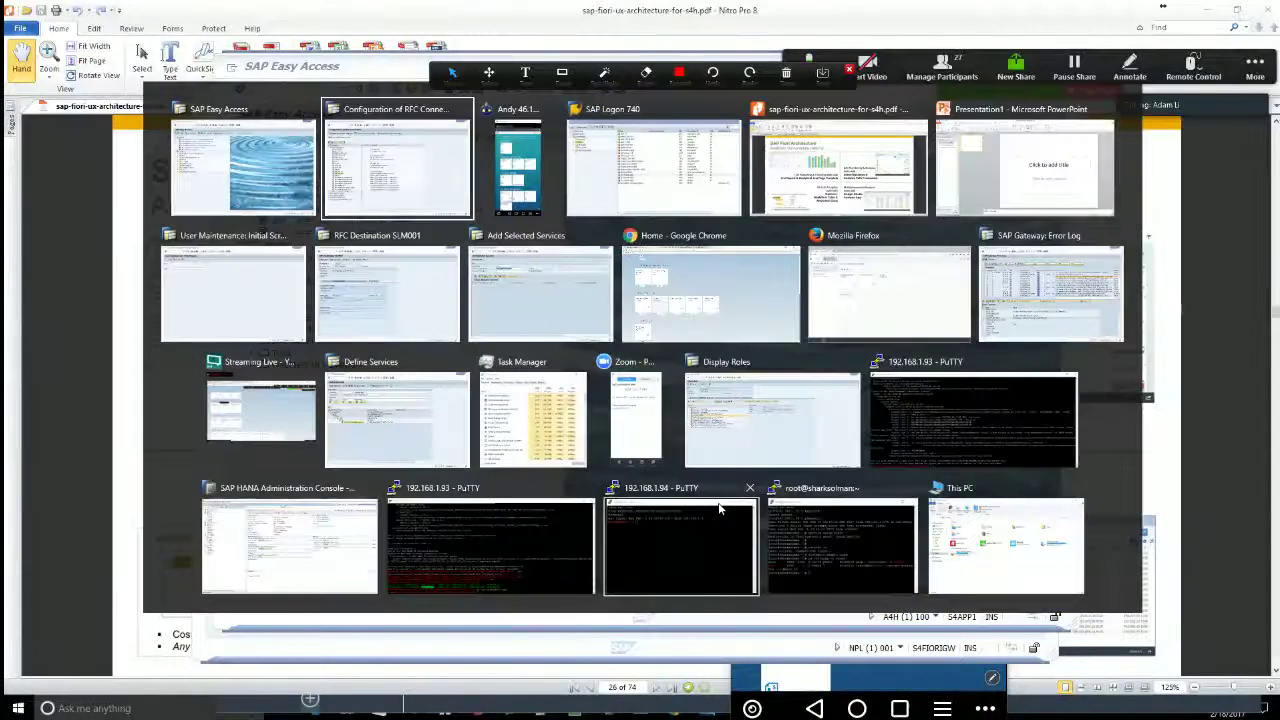
pyautogui.press('Tab')
pyautogui.press('Tab')
pyautogui.press('Tab')
pyautogui.press('Tab')
pyautogui.press('Tab')
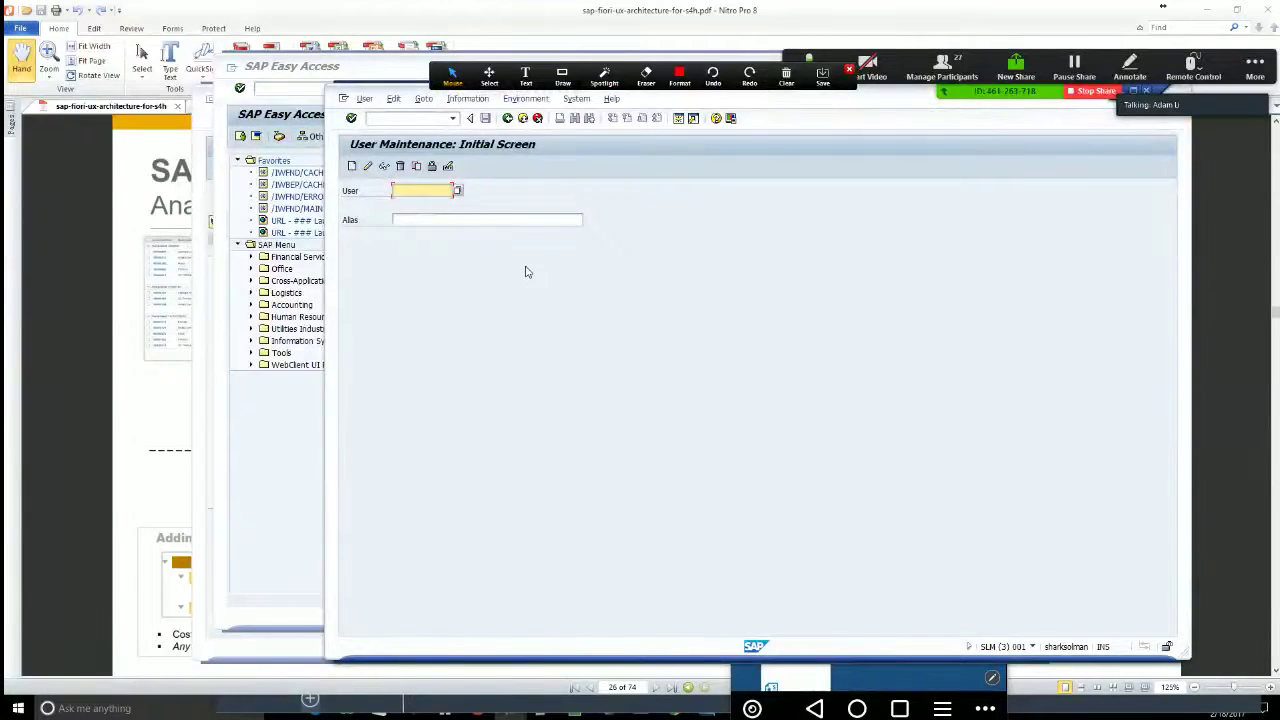
pyautogui.write('ALL')
pyautogui.click(385, 168)
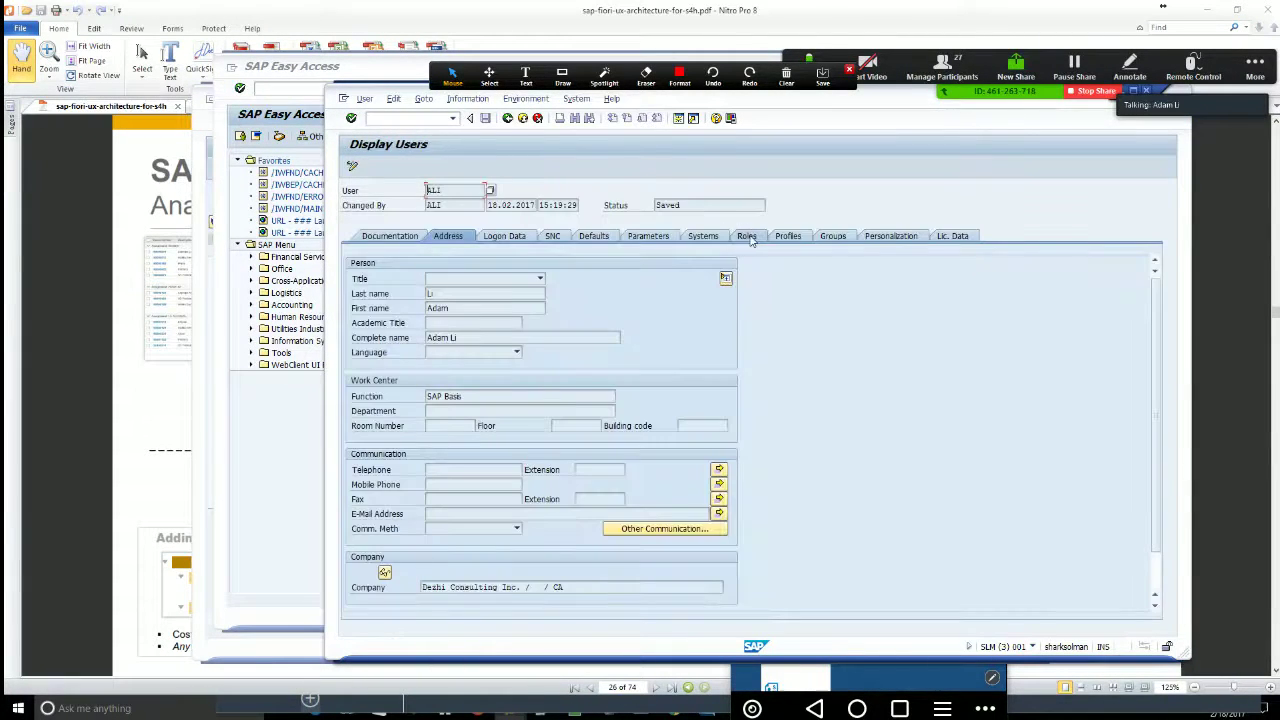
pyautogui.click(748, 236)
pyautogui.click(495, 463)
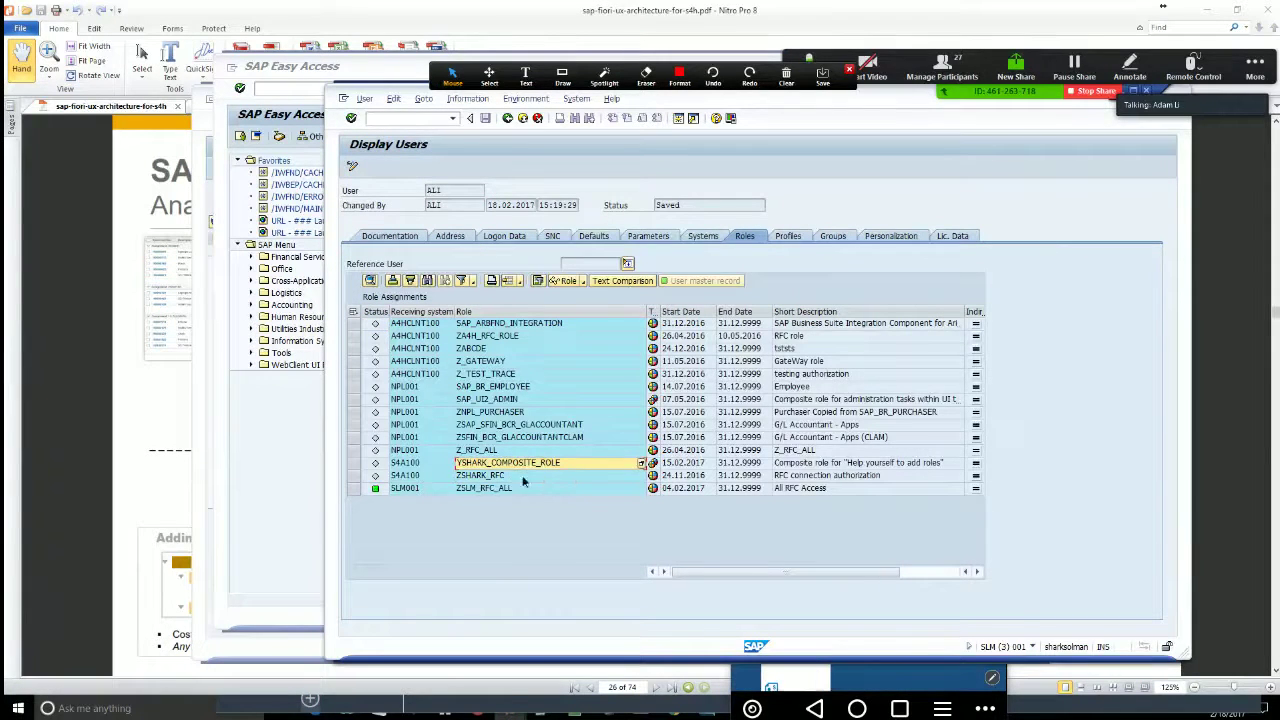
# Switch to the blank Presentation1 title slide in PowerPoint
pyautogui.click(522, 476)
pyautogui.hotkey('alt', 'Tab')
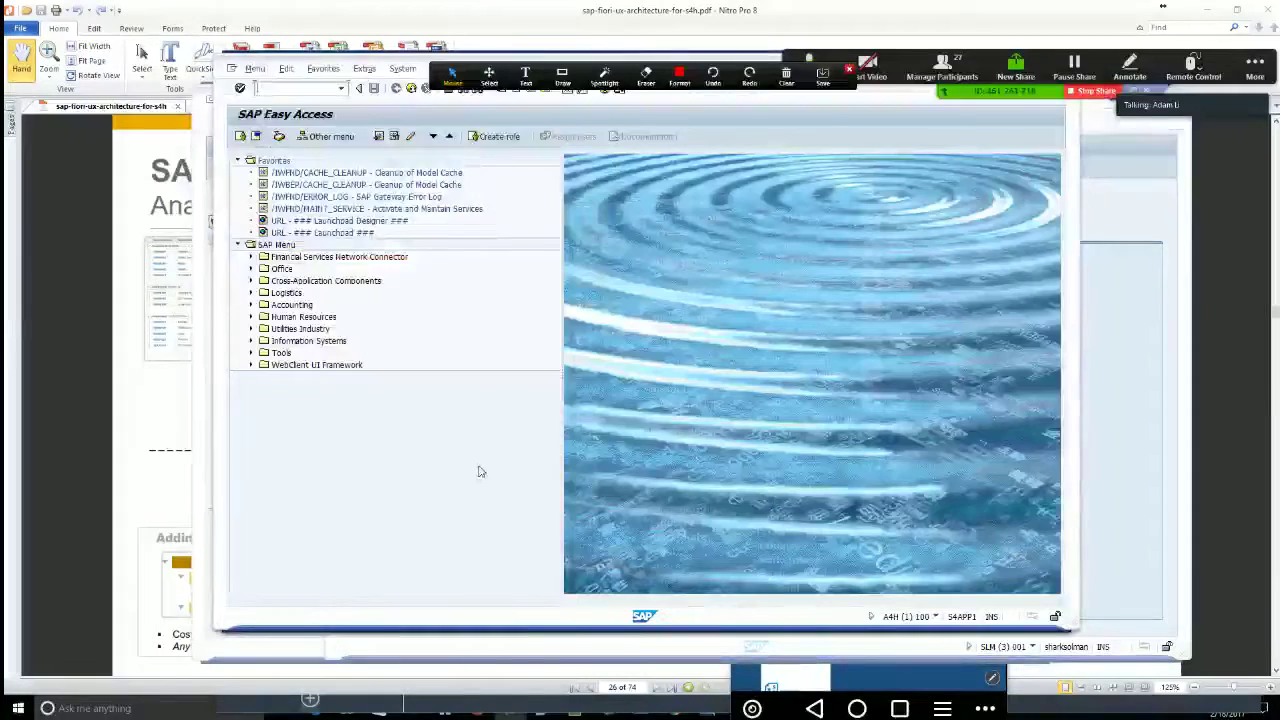
pyautogui.hotkey('alt', 'Tab')
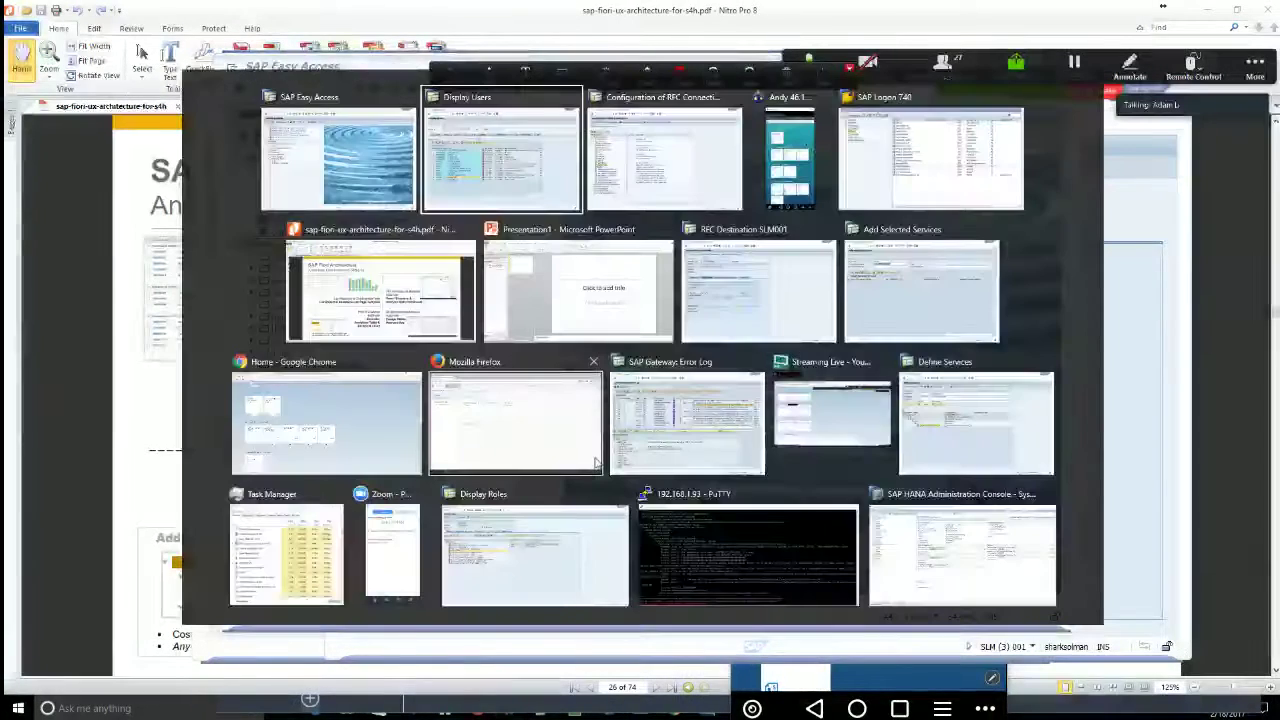
pyautogui.hotkey('alt', 'Tab')
pyautogui.hotkey('alt', 'Tab')
pyautogui.hotkey('alt', 'Tab')
pyautogui.hotkey('alt', 'Tab')
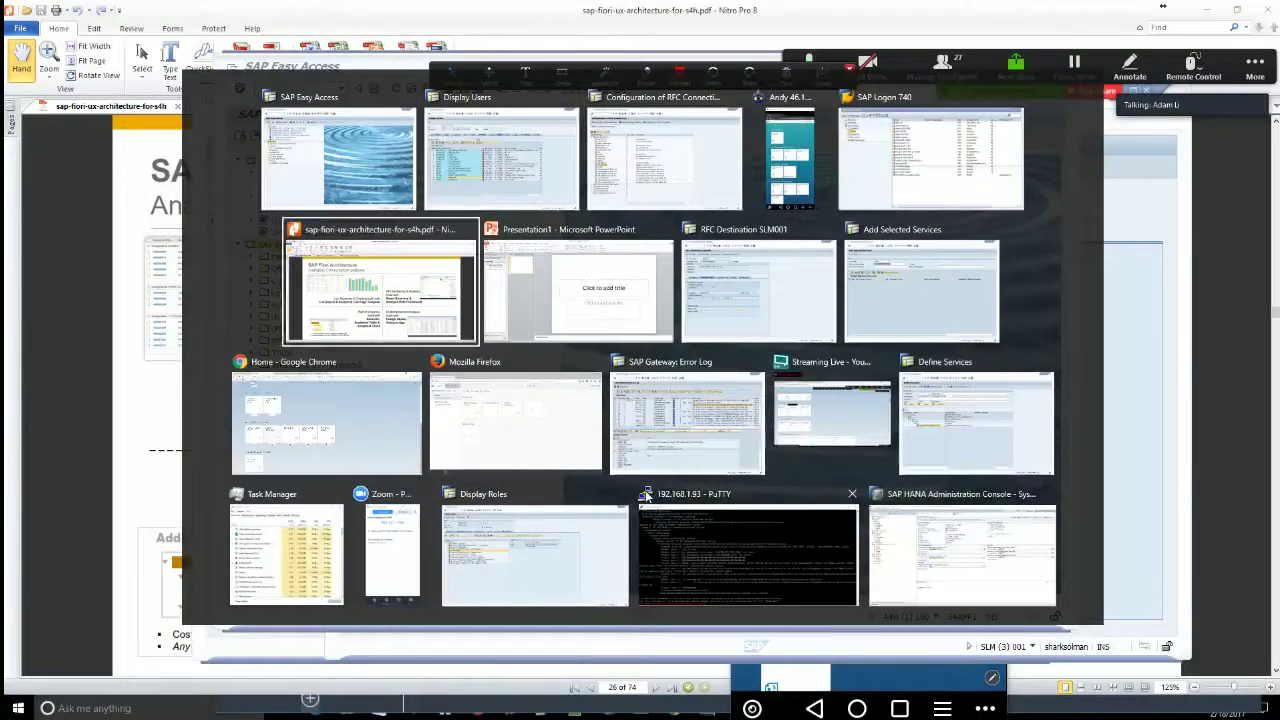
pyautogui.hotkey('alt', 'Tab')
pyautogui.click(796, 323)
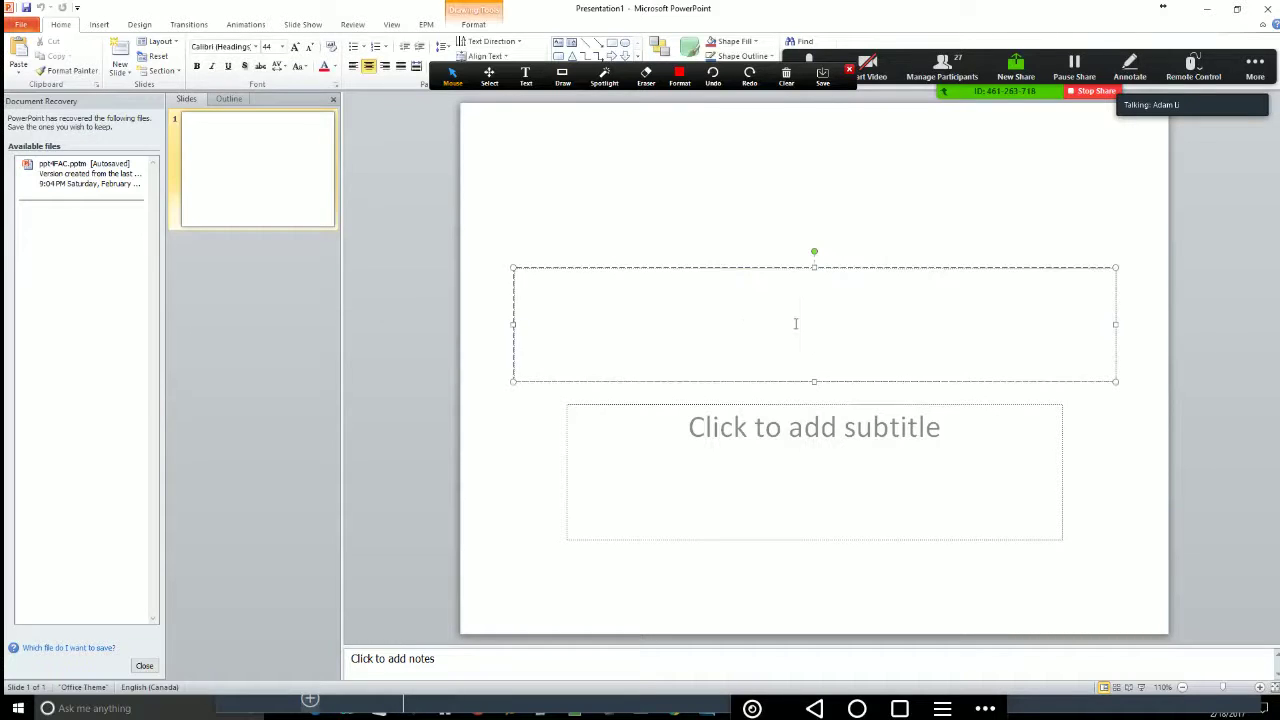
# Type 'Method 1: Assign composite roles' as title and 'Method 2: assign single roles directly' as subtitle, fixing typos
pyautogui.write('Method 1')
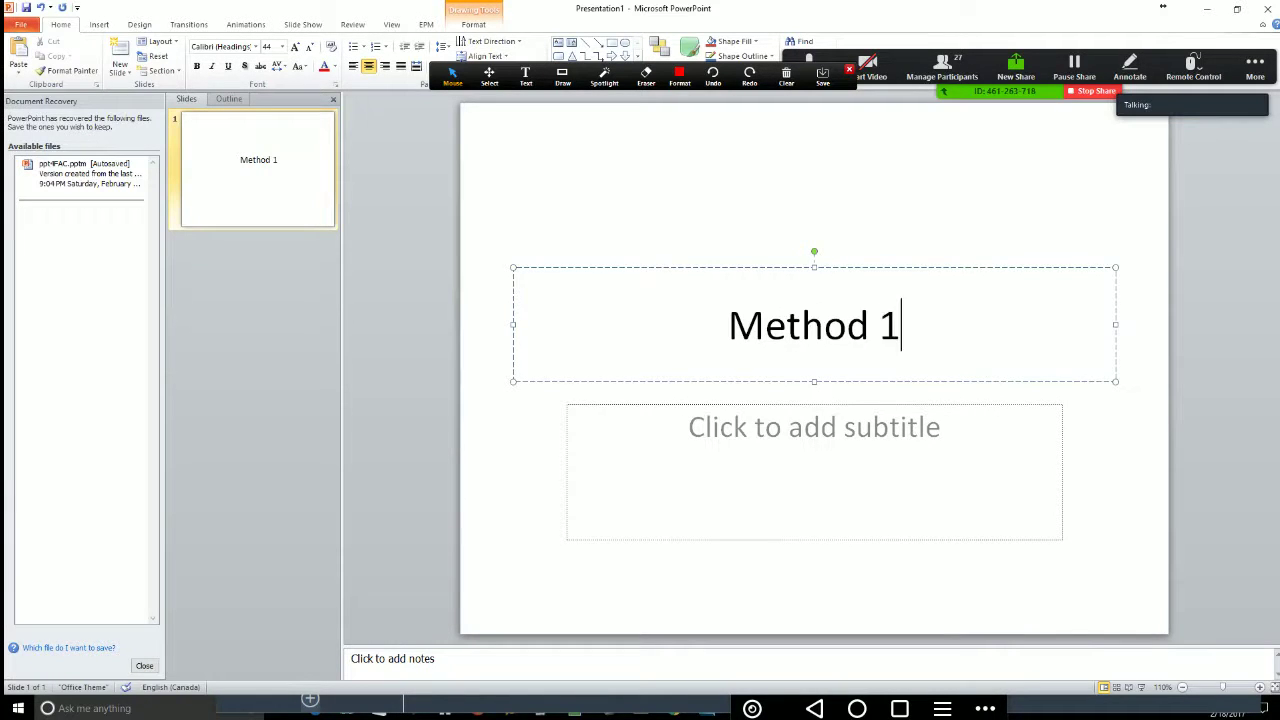
pyautogui.write(': Assign ')
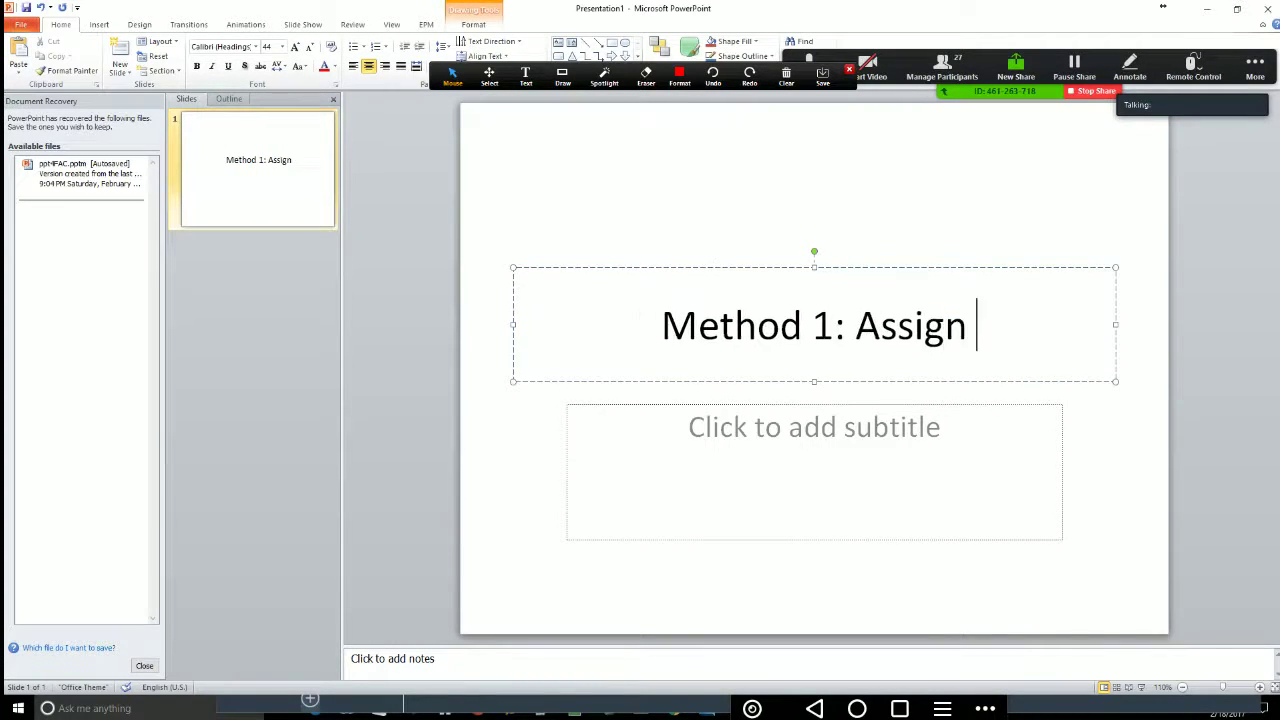
pyautogui.write('composite roles')
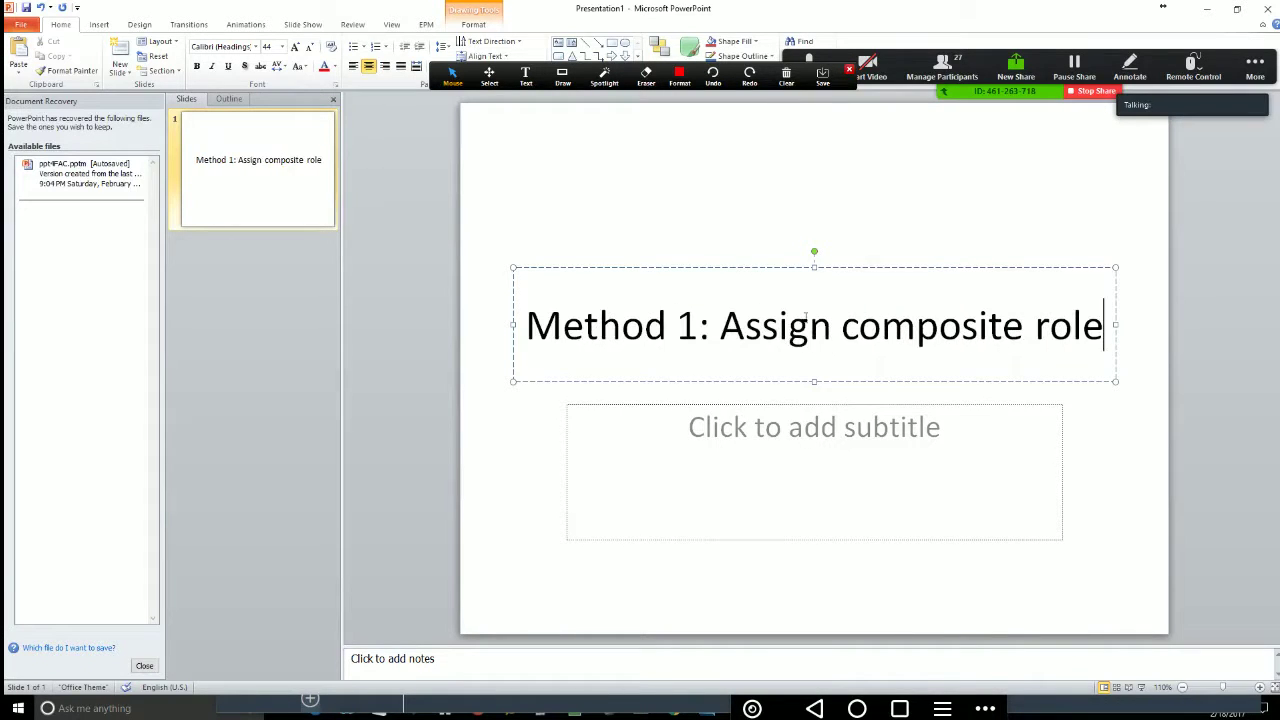
pyautogui.click(841, 447)
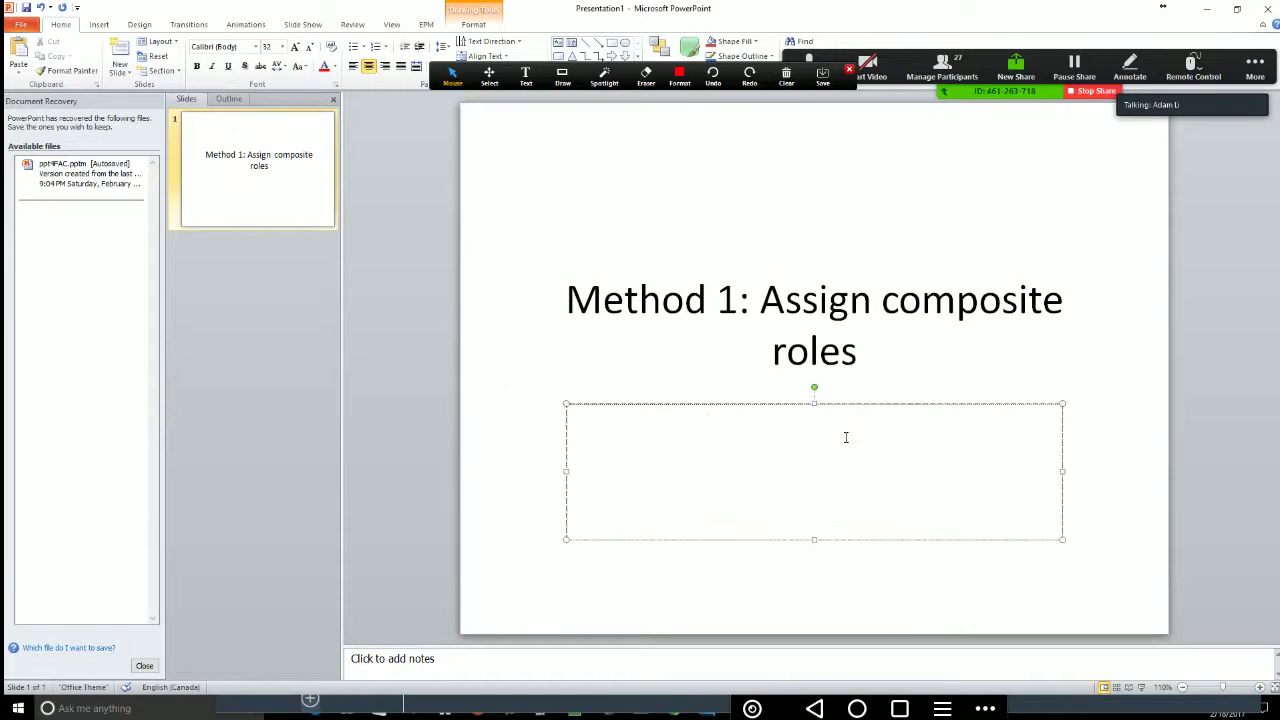
pyautogui.write('Method ')
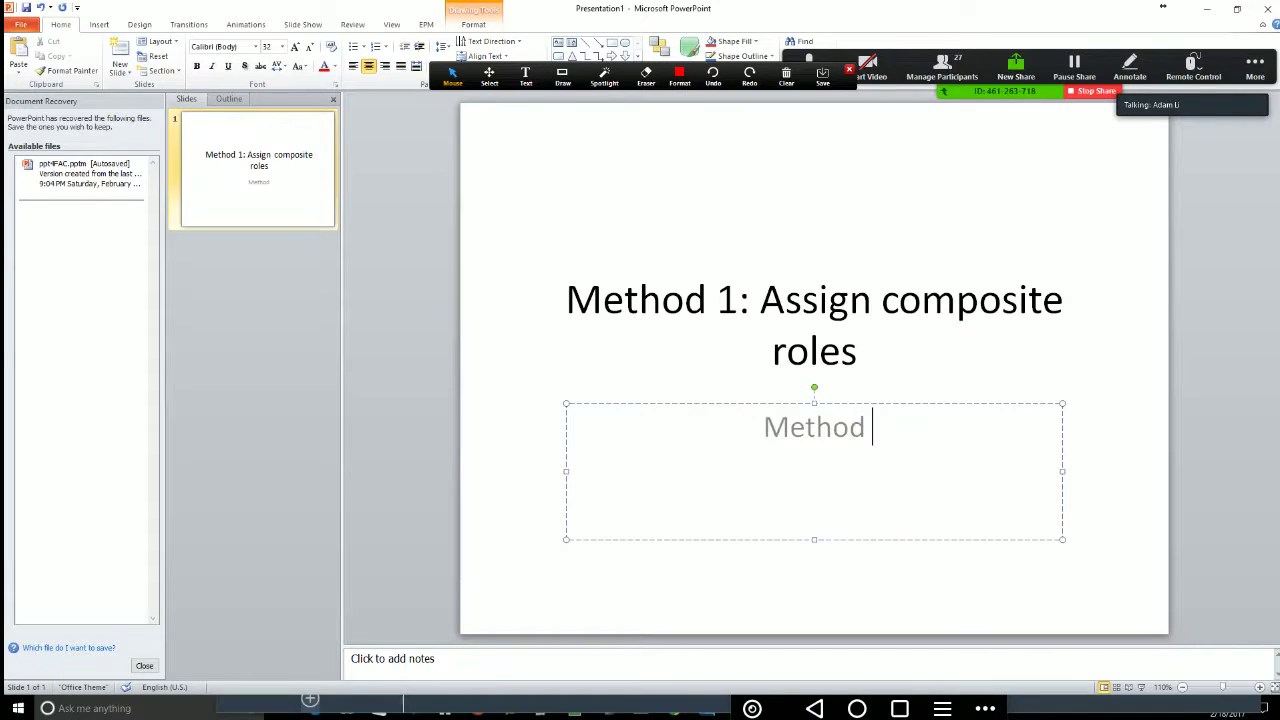
pyautogui.write('2: assign')
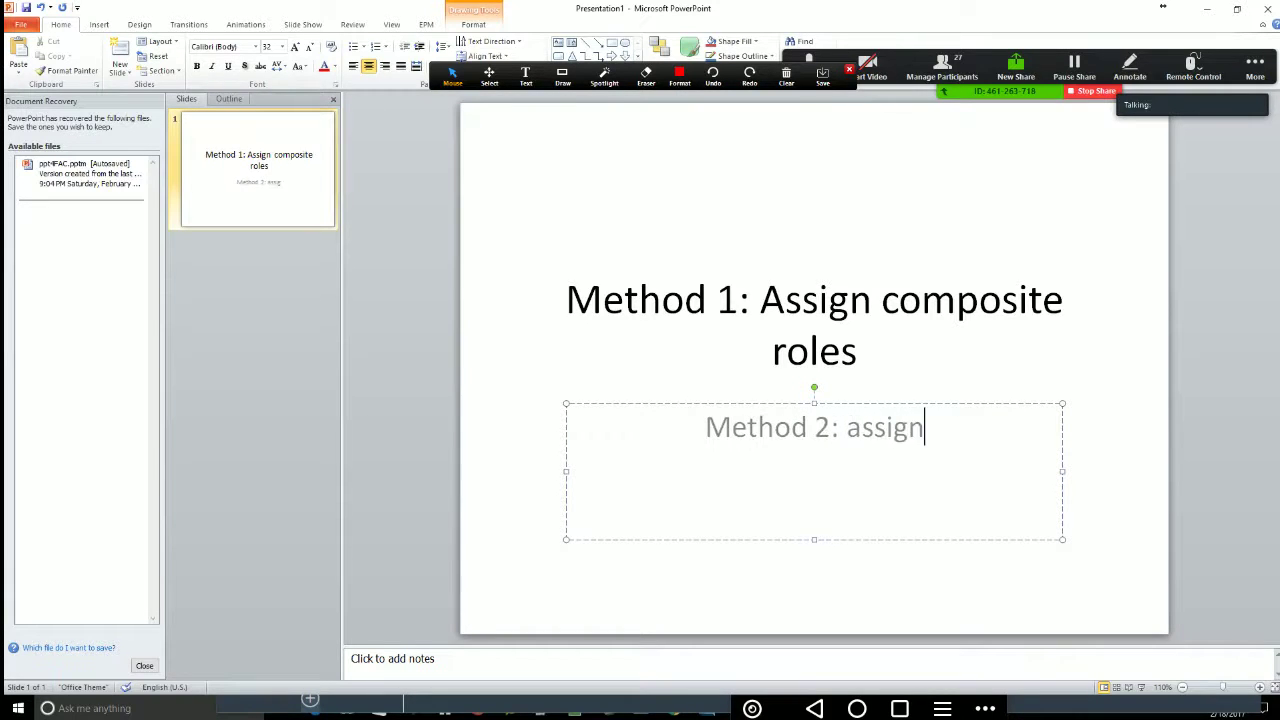
pyautogui.write(' single rol')
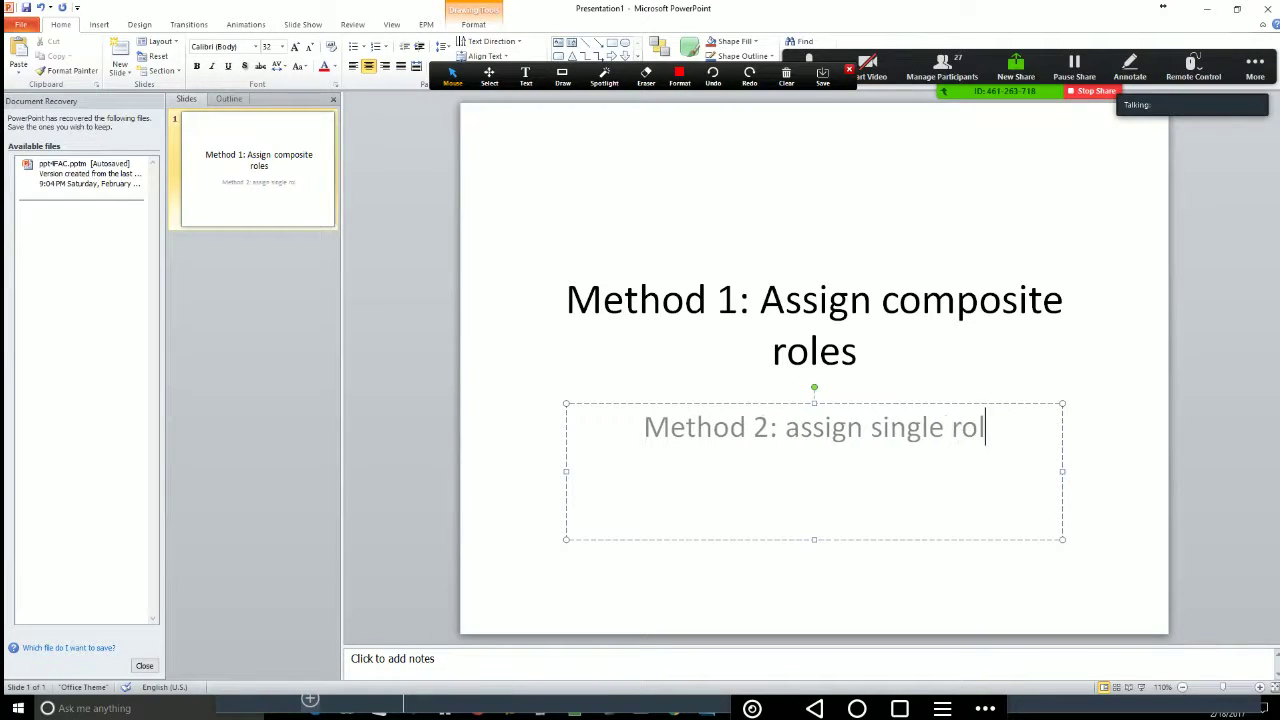
pyautogui.write('s direc')
pyautogui.press('BackSpace')
pyautogui.press('BackSpace')
pyautogui.press('BackSpace')
pyautogui.press('BackSpace')
pyautogui.press('BackSpace')
pyautogui.press('BackSpace')
pyautogui.press('BackSpace')
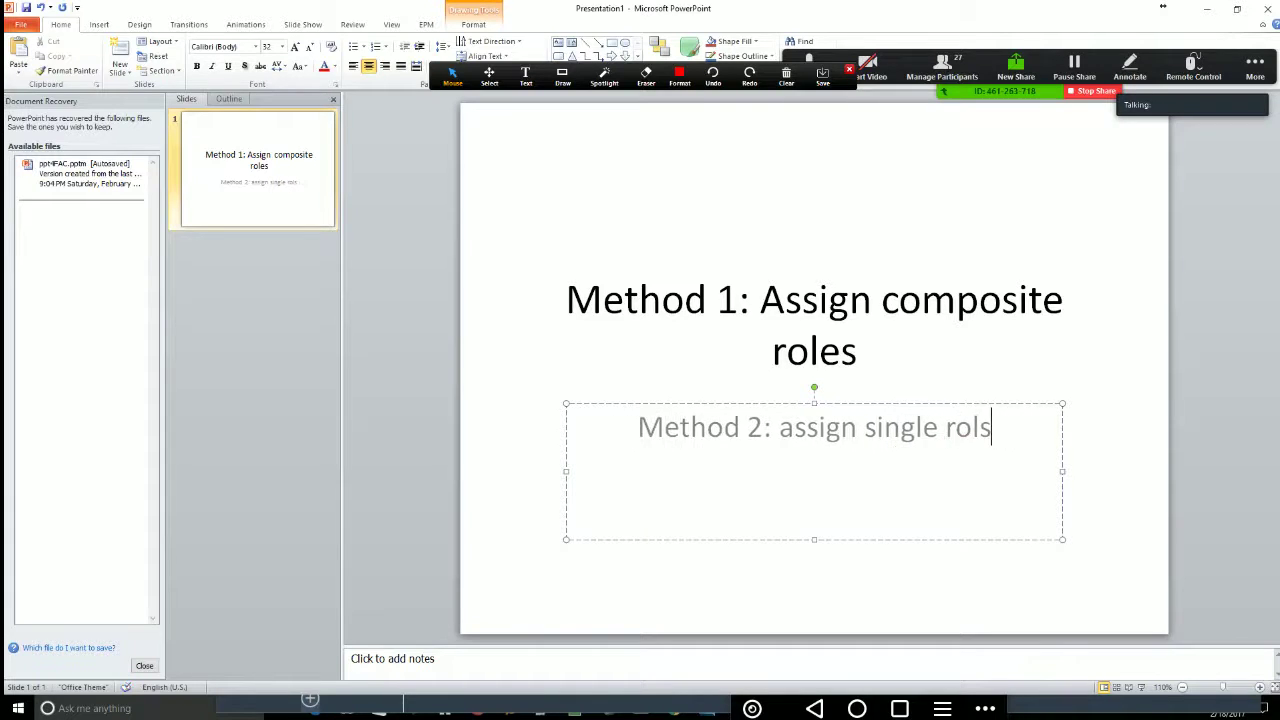
pyautogui.write('es dirctly')
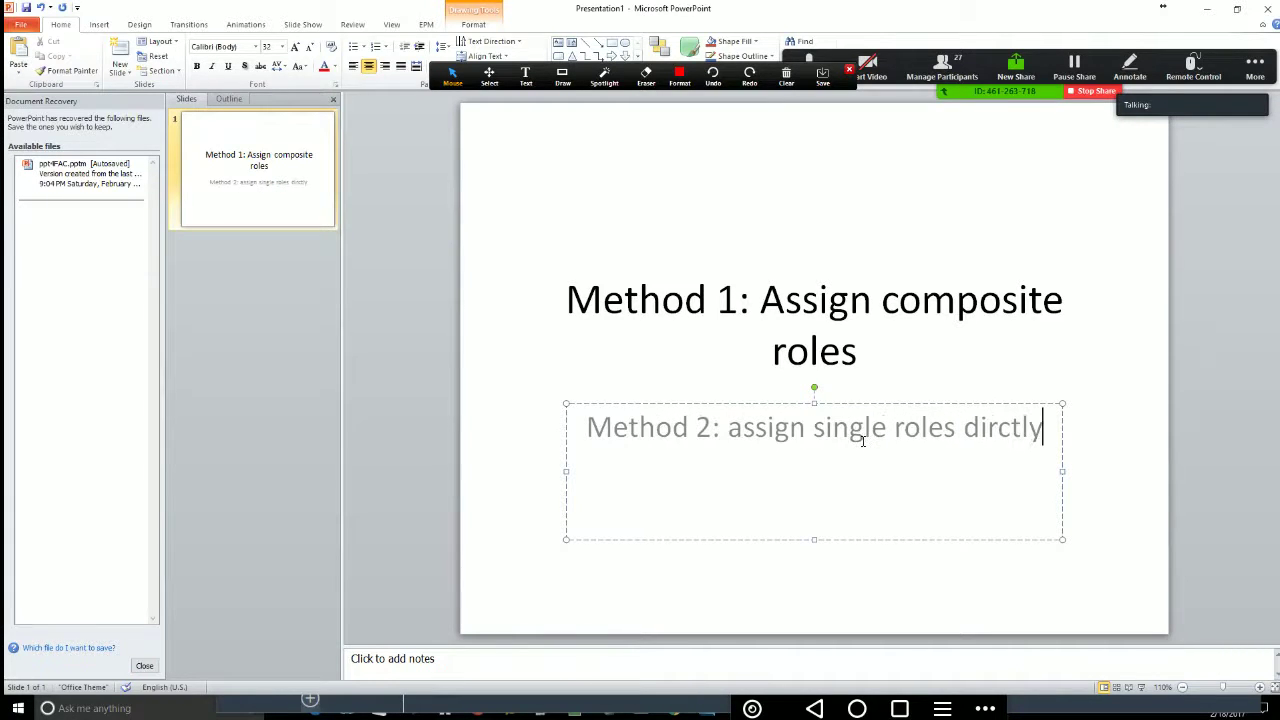
pyautogui.click(997, 427)
pyautogui.write('e')
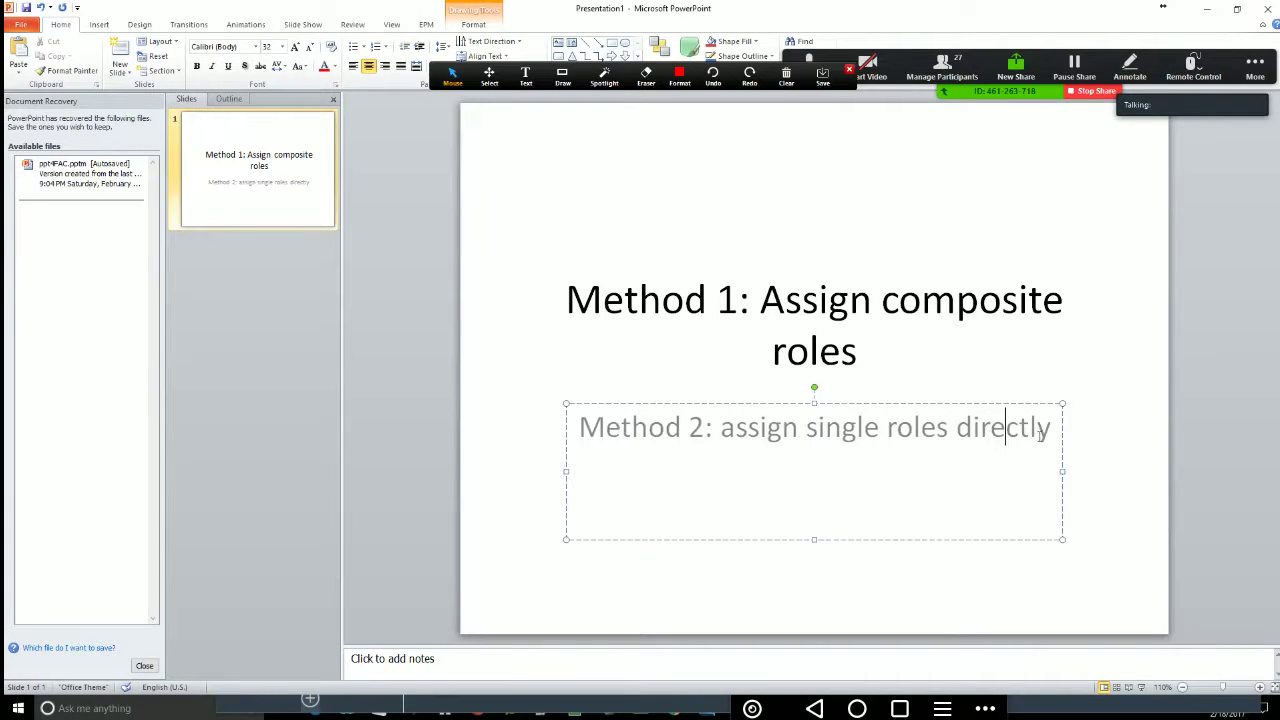
pyautogui.hotkey('alt', 'Tab')
pyautogui.hotkey('alt', 'Tab')
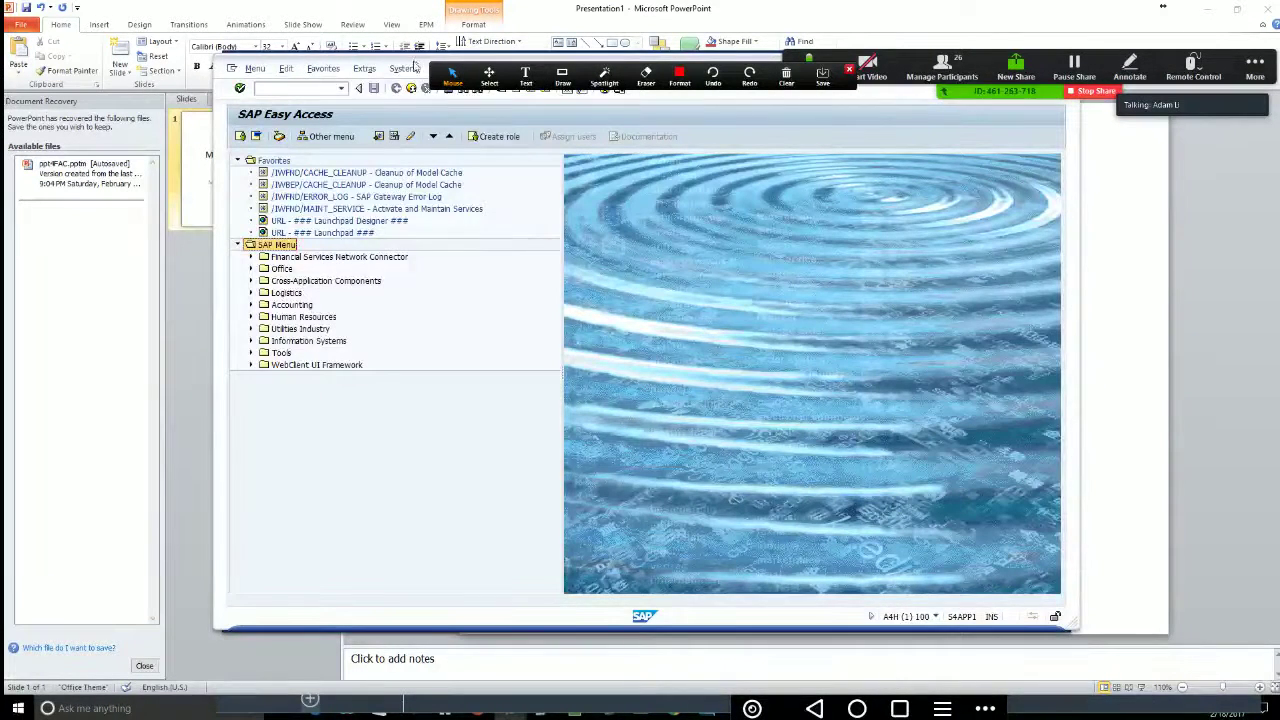
# Run /nsu01, display the user's Roles tab, then go back to the PowerPoint slide
pyautogui.hotkey('alt', 'Tab')
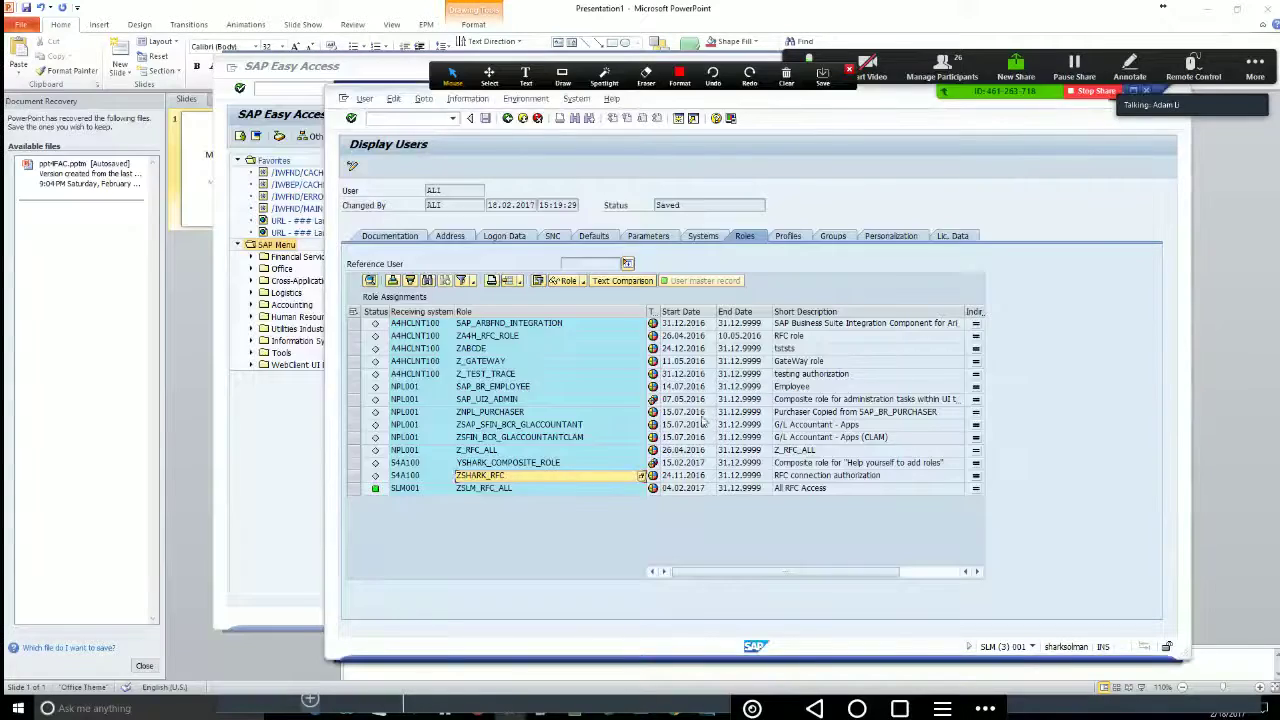
pyautogui.hotkey('alt', 'Tab')
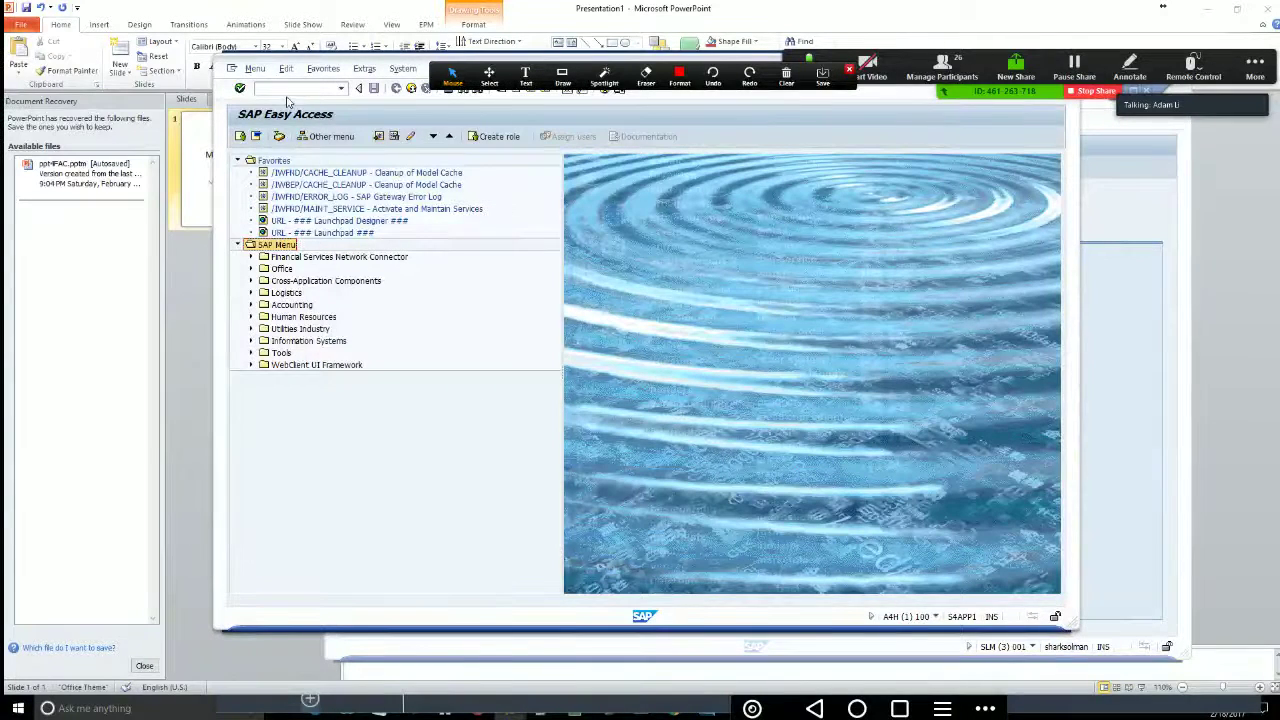
pyautogui.hotkey('alt', 'Tab')
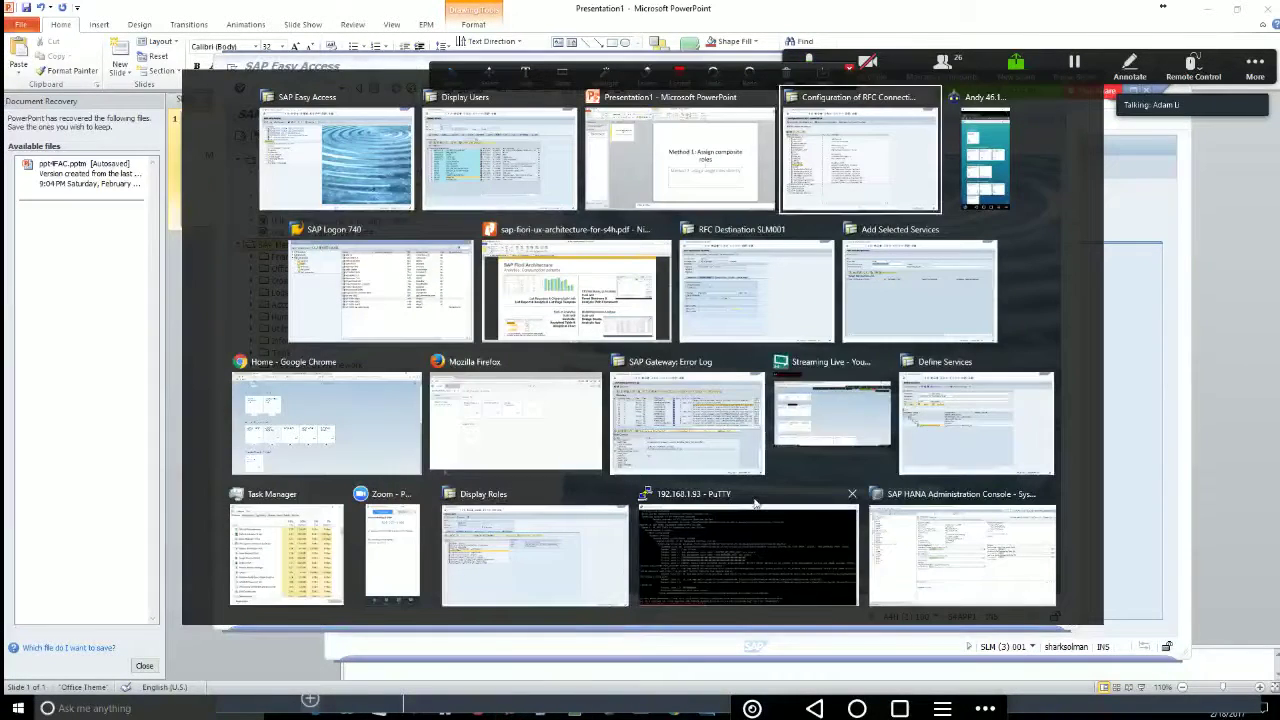
pyautogui.hotkey('alt', 'Tab')
pyautogui.hotkey('alt', 'Tab')
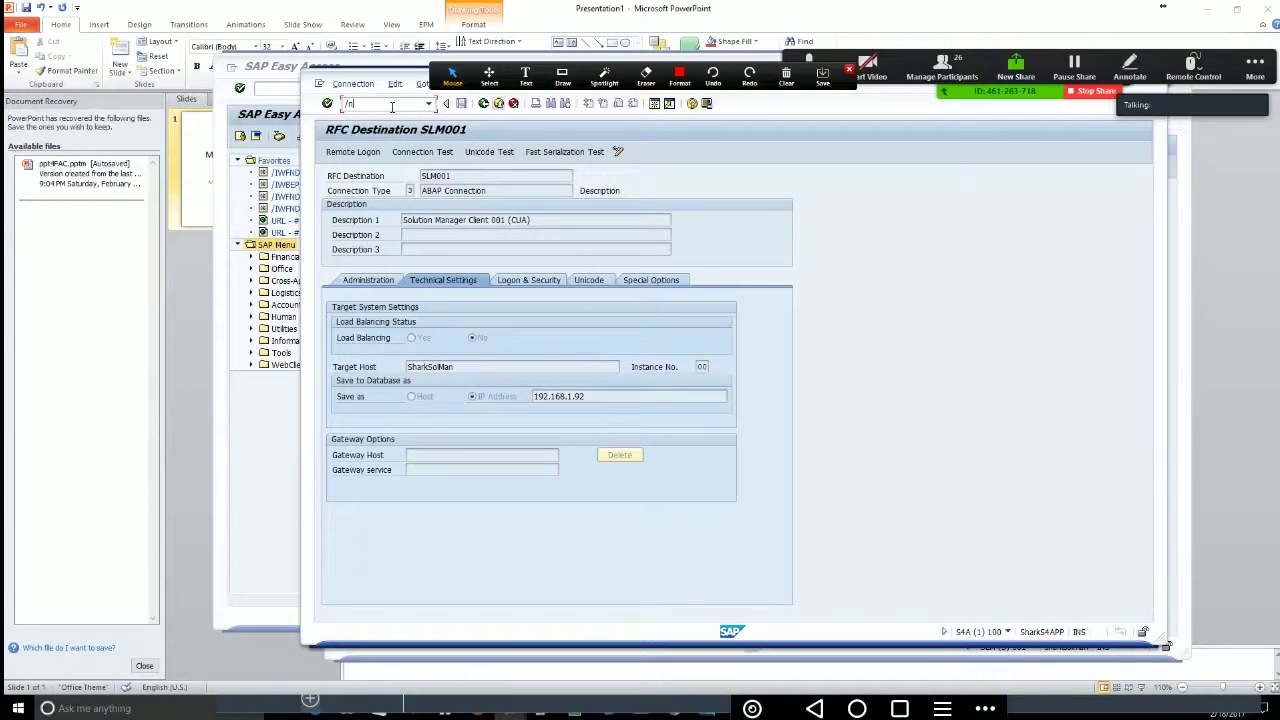
pyautogui.press('Return')
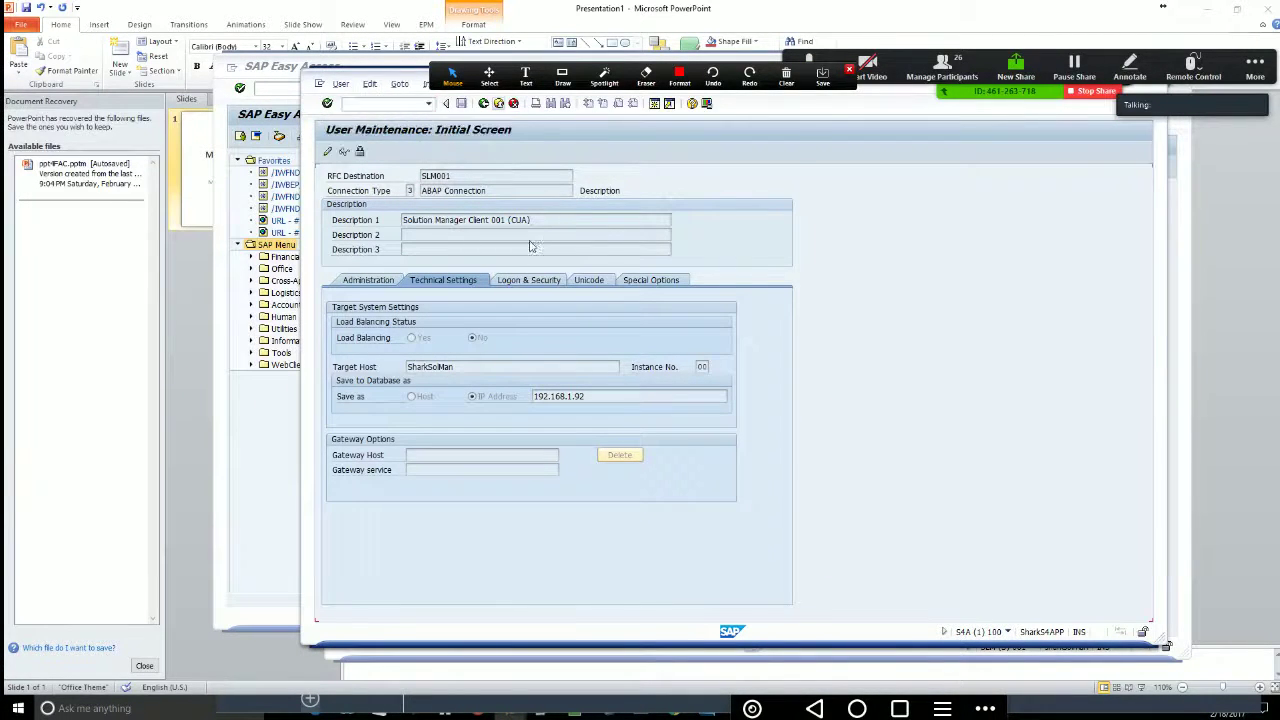
pyautogui.click(344, 152)
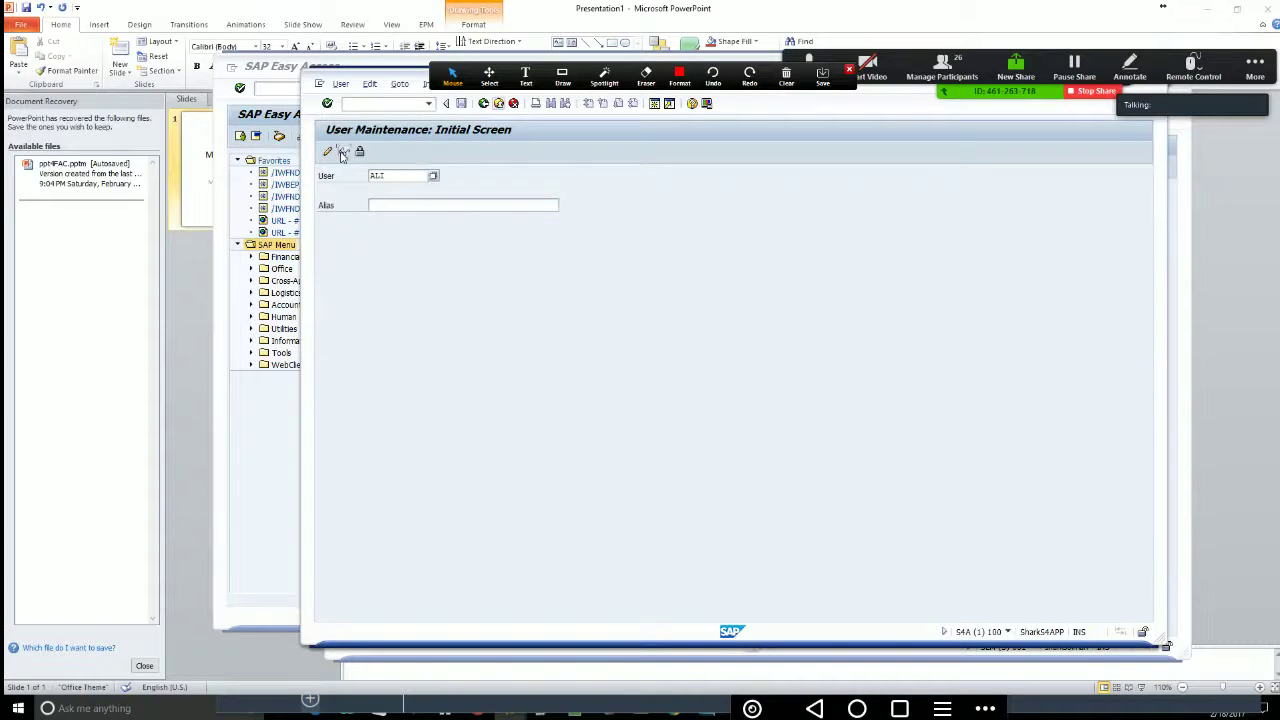
pyautogui.click(673, 221)
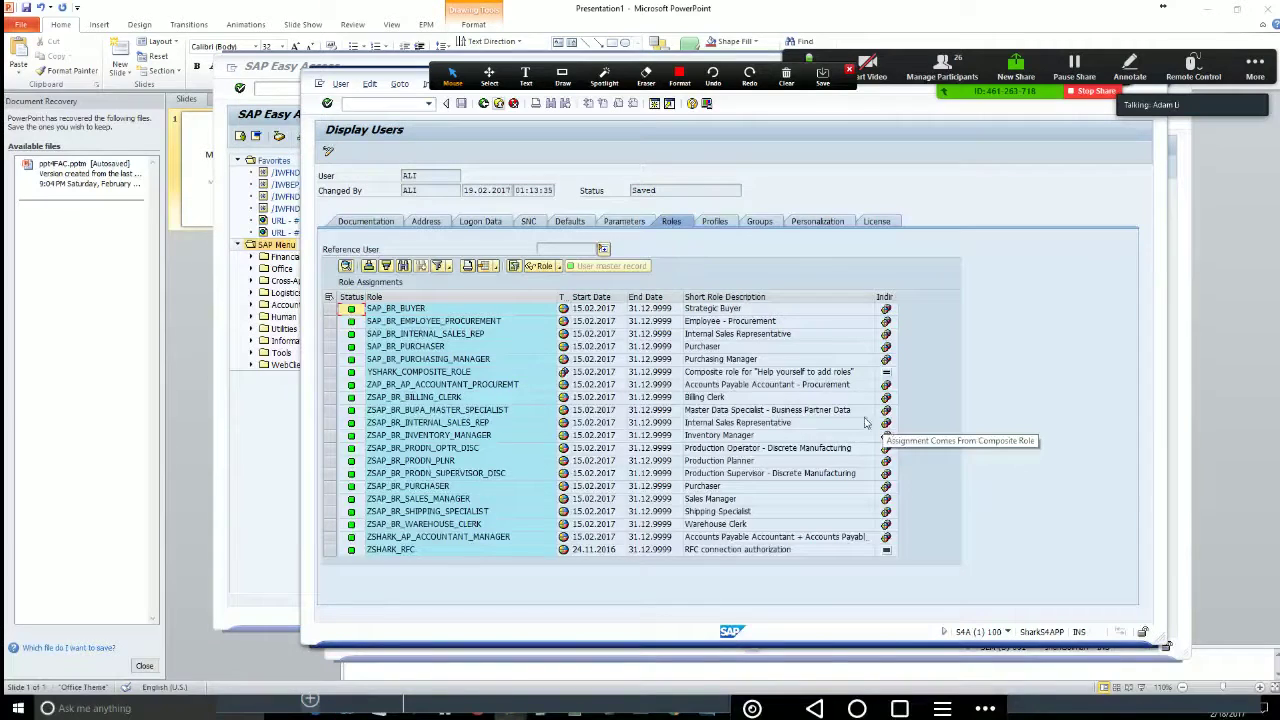
pyautogui.click(297, 365)
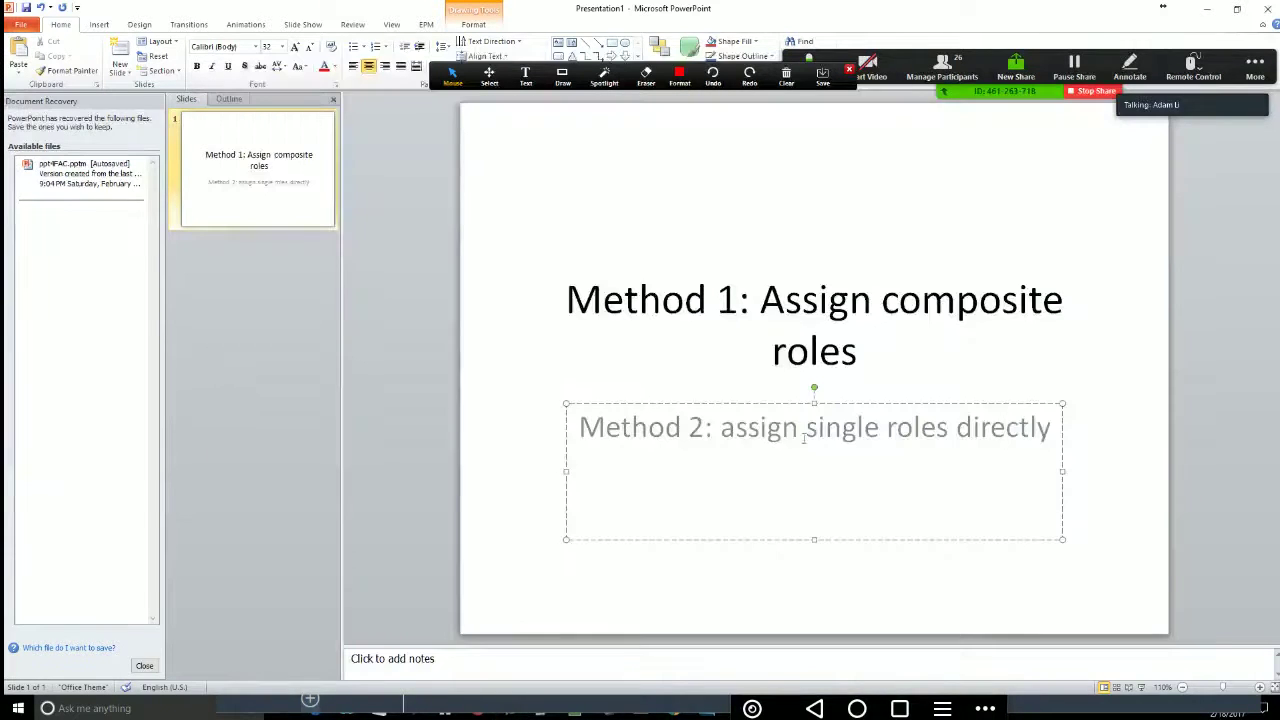
# Append '(contain many singles roles)' to the Method 1 title
pyautogui.click(919, 348)
pyautogui.write('(')
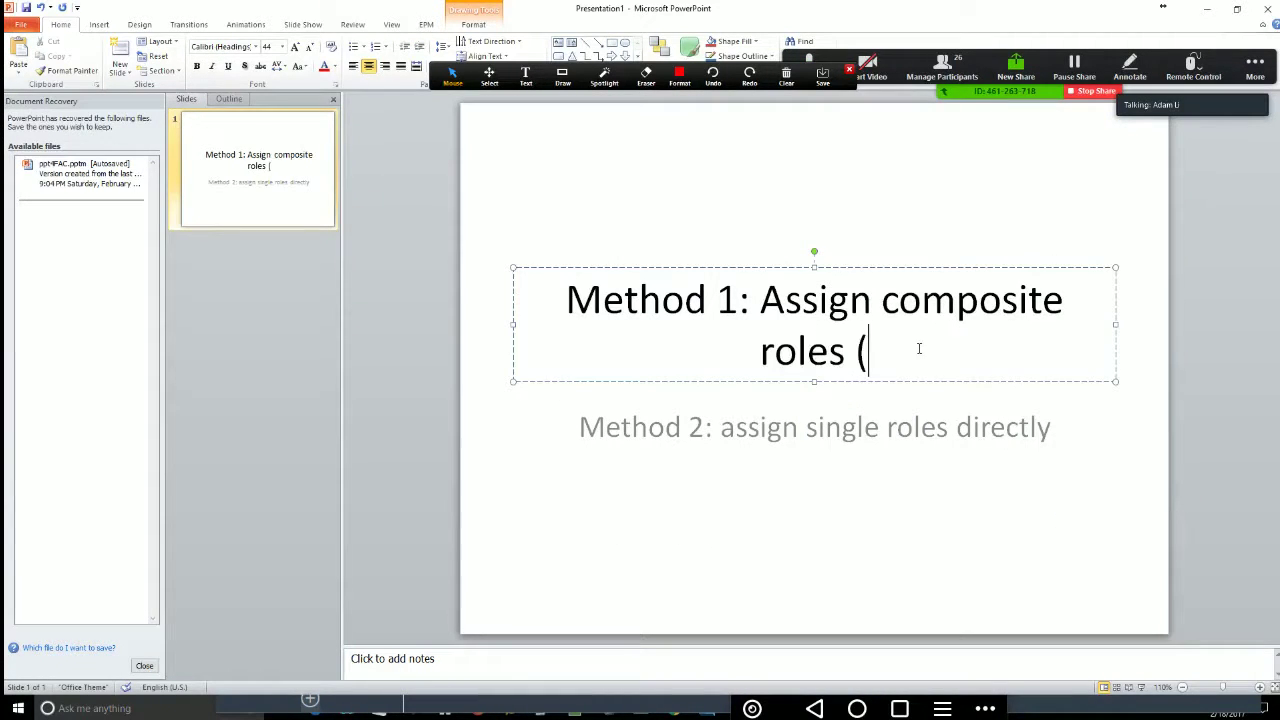
pyautogui.write('contains many')
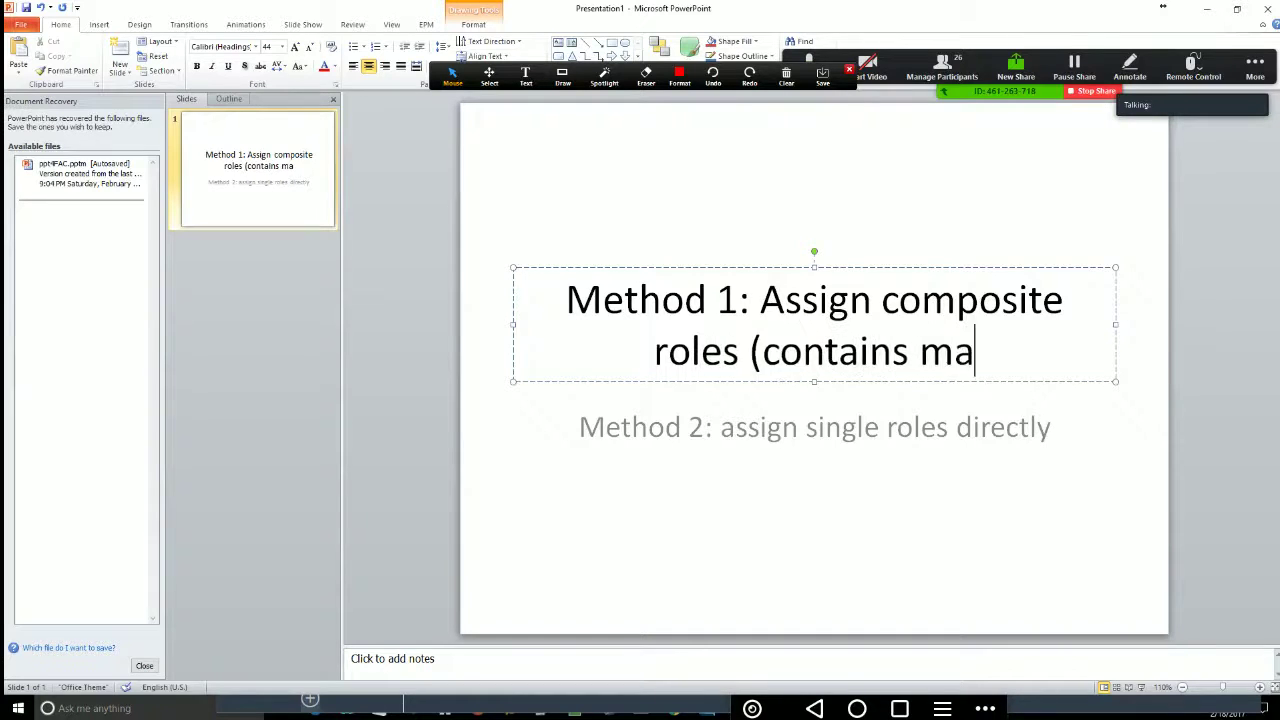
pyautogui.press('BackSpace')
pyautogui.press('BackSpace')
pyautogui.press('BackSpace')
pyautogui.press('BackSpace')
pyautogui.press('BackSpace')
pyautogui.press('BackSpace')
pyautogui.write('may')
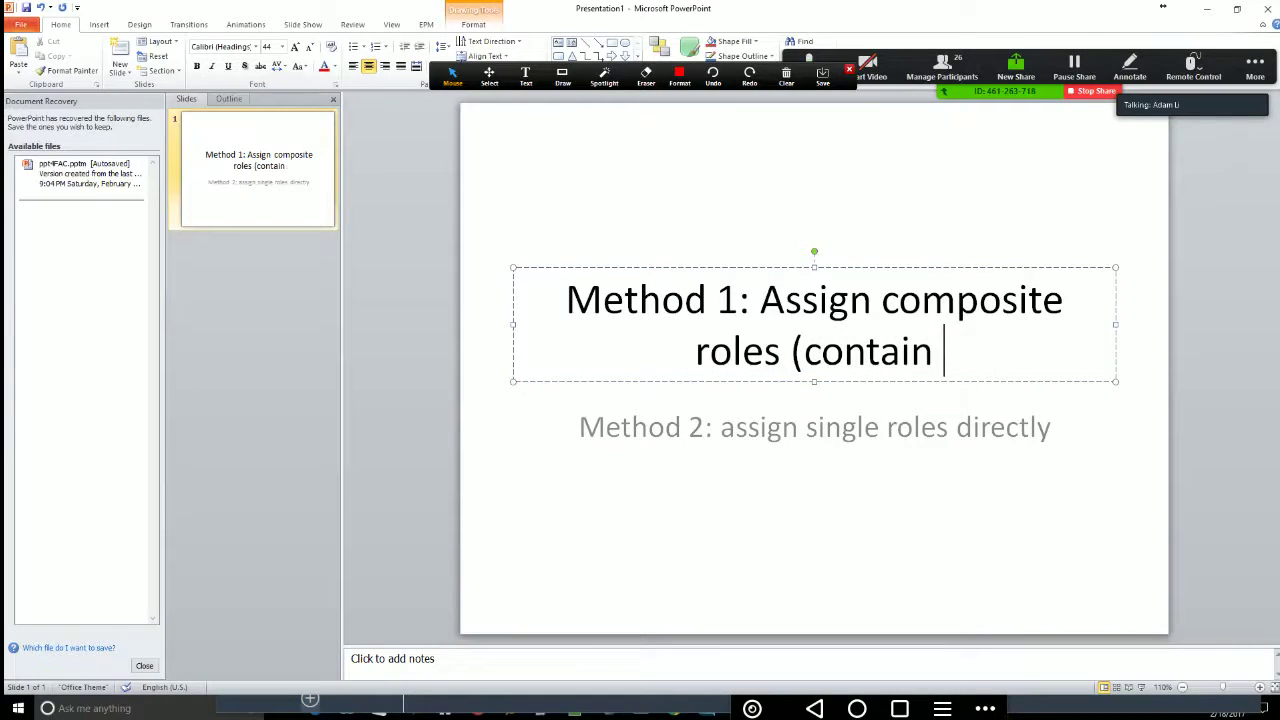
pyautogui.press('BackSpace')
pyautogui.write('ny singles roles)')
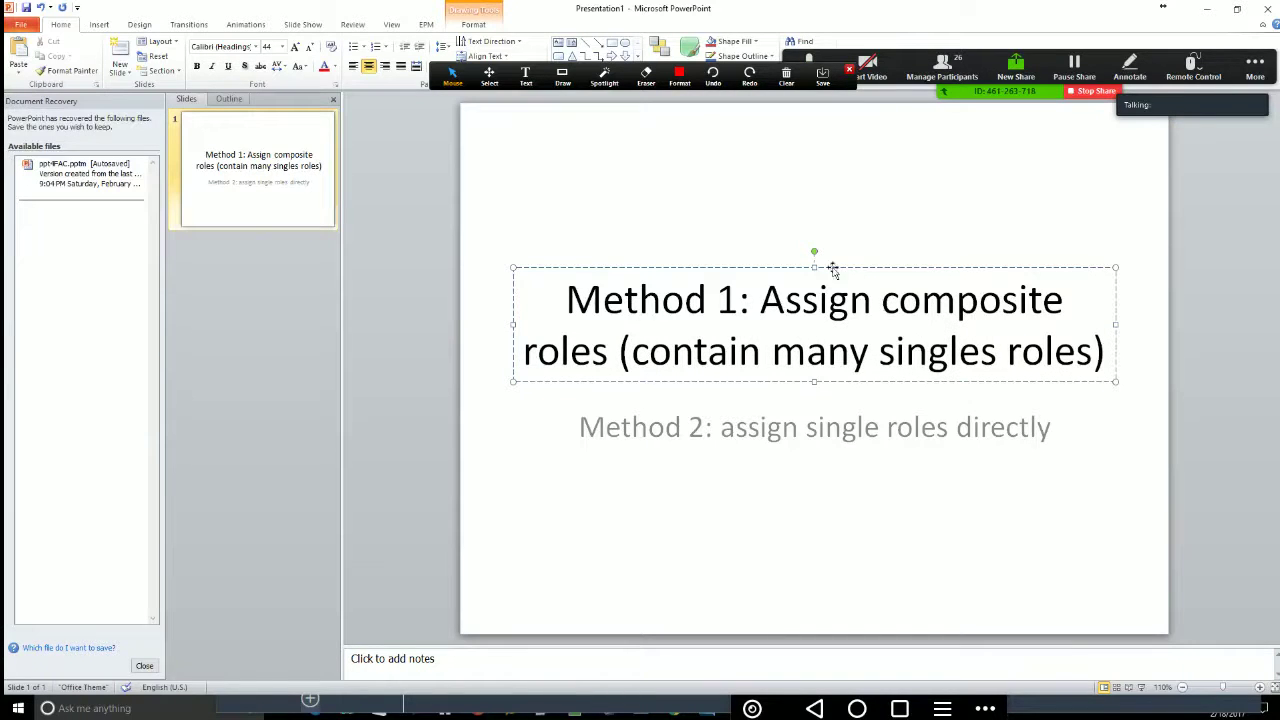
# Point out the SAP_BR_PURCHASER single role in SAP, then start a new 'Single' line
pyautogui.hotkey('alt', 'Tab')
pyautogui.click(405, 346)
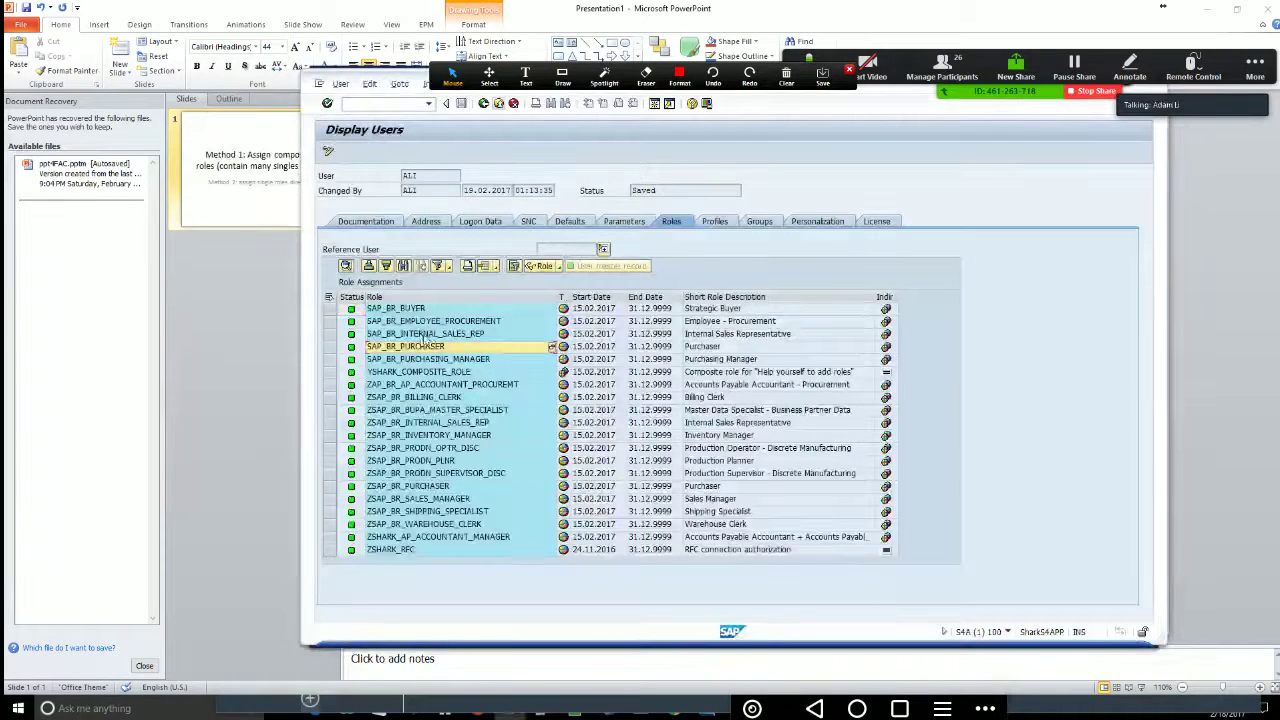
pyautogui.hotkey('alt', 'Tab')
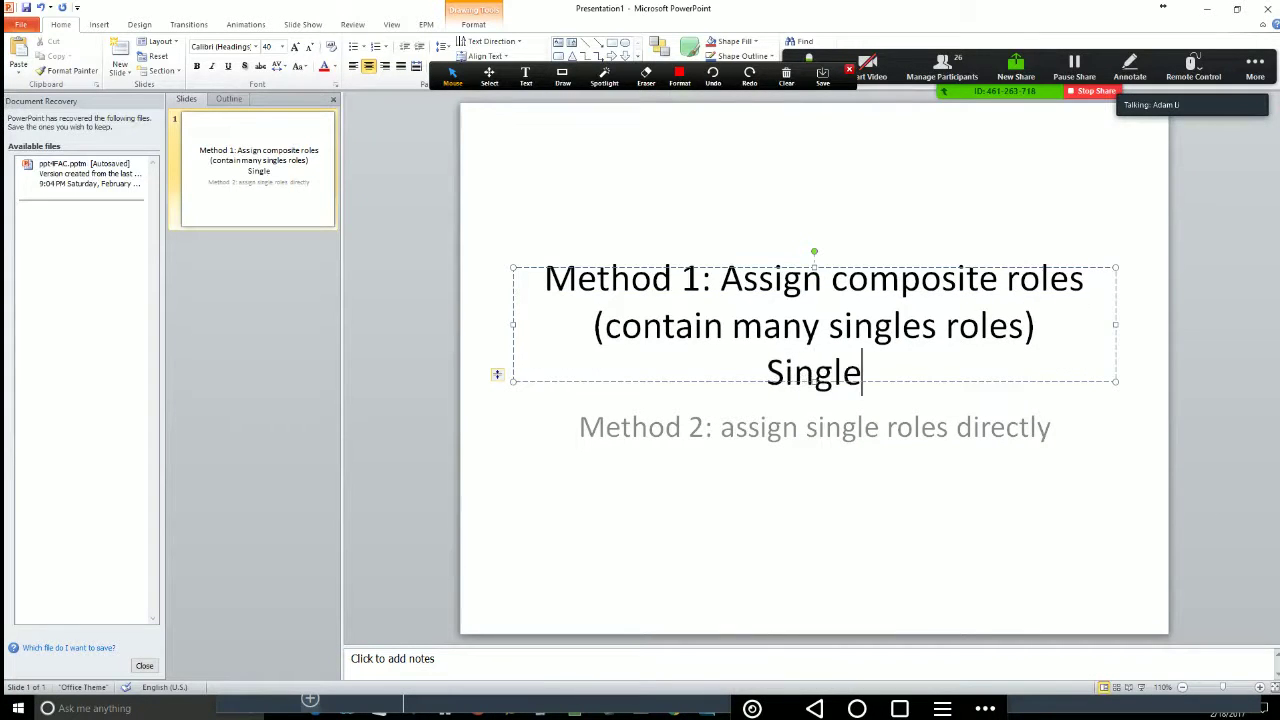
pyautogui.write('1,')
pyautogui.press('BackSpace')
pyautogui.press('BackSpace')
pyautogui.press('BackSpace')
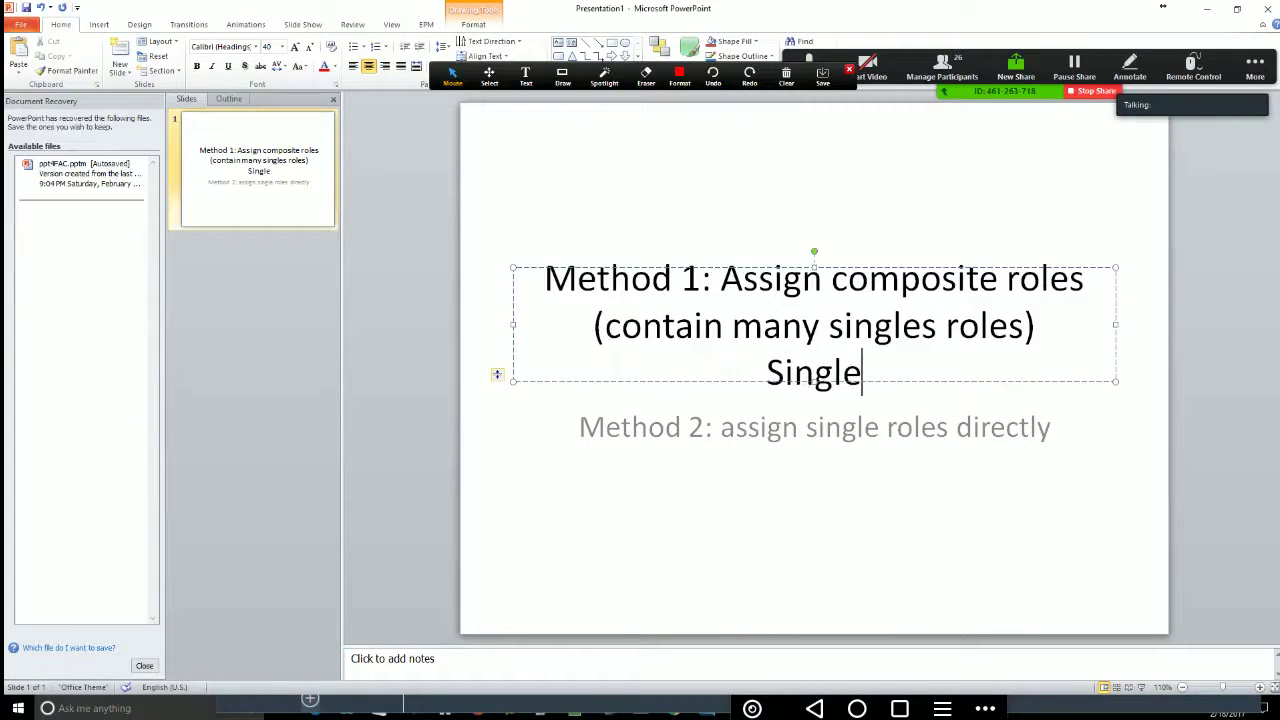
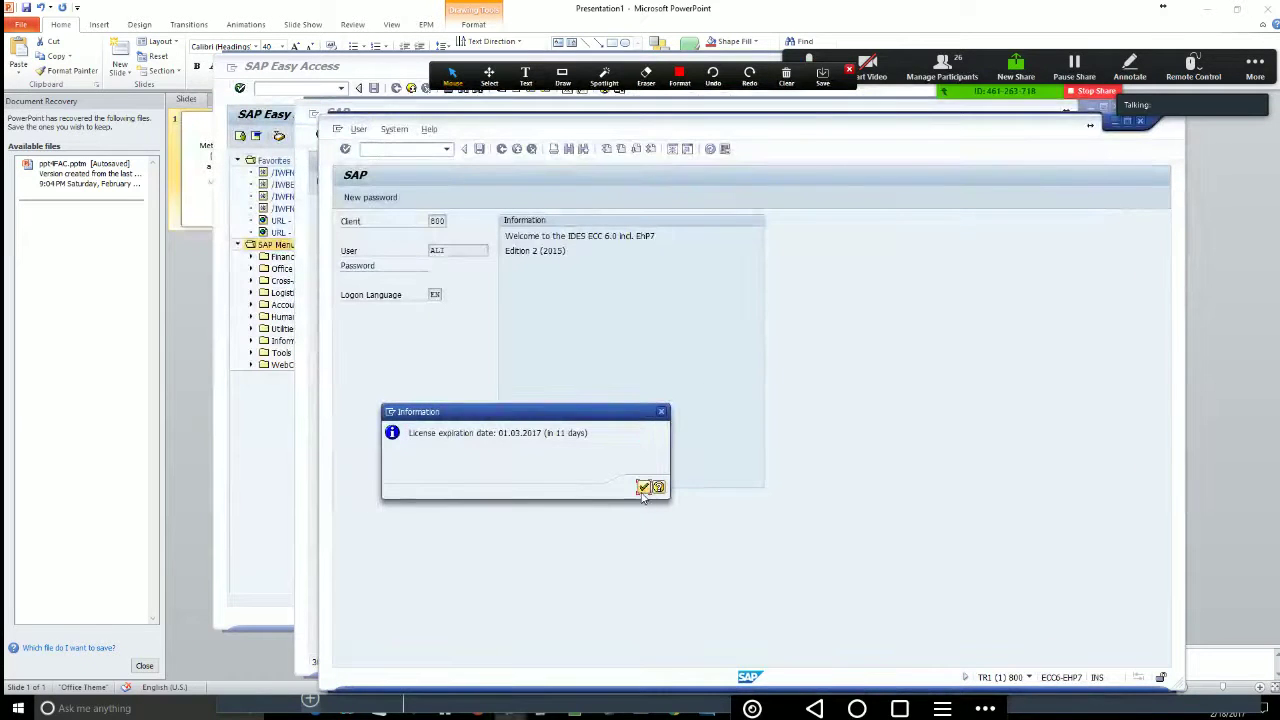
# Dismiss the licence notice, open PFCG and start creating single role ZSHARK_S1
pyautogui.click(644, 488)
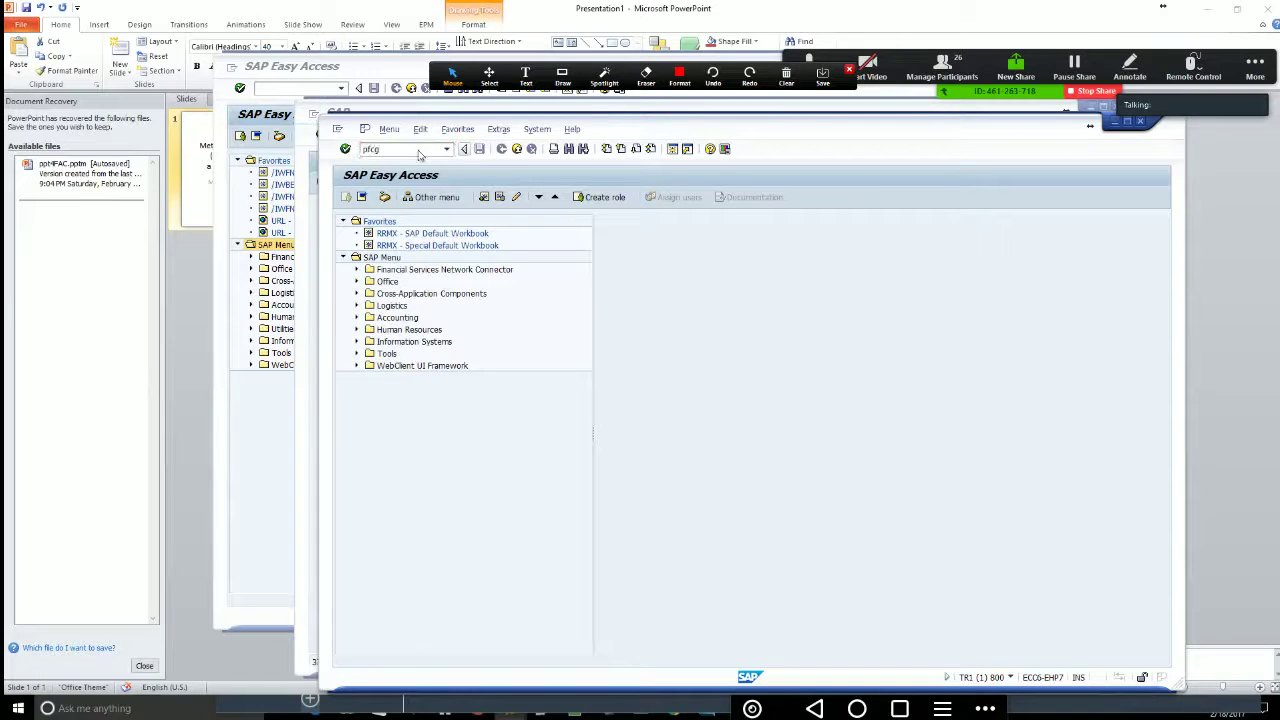
pyautogui.press('Return')
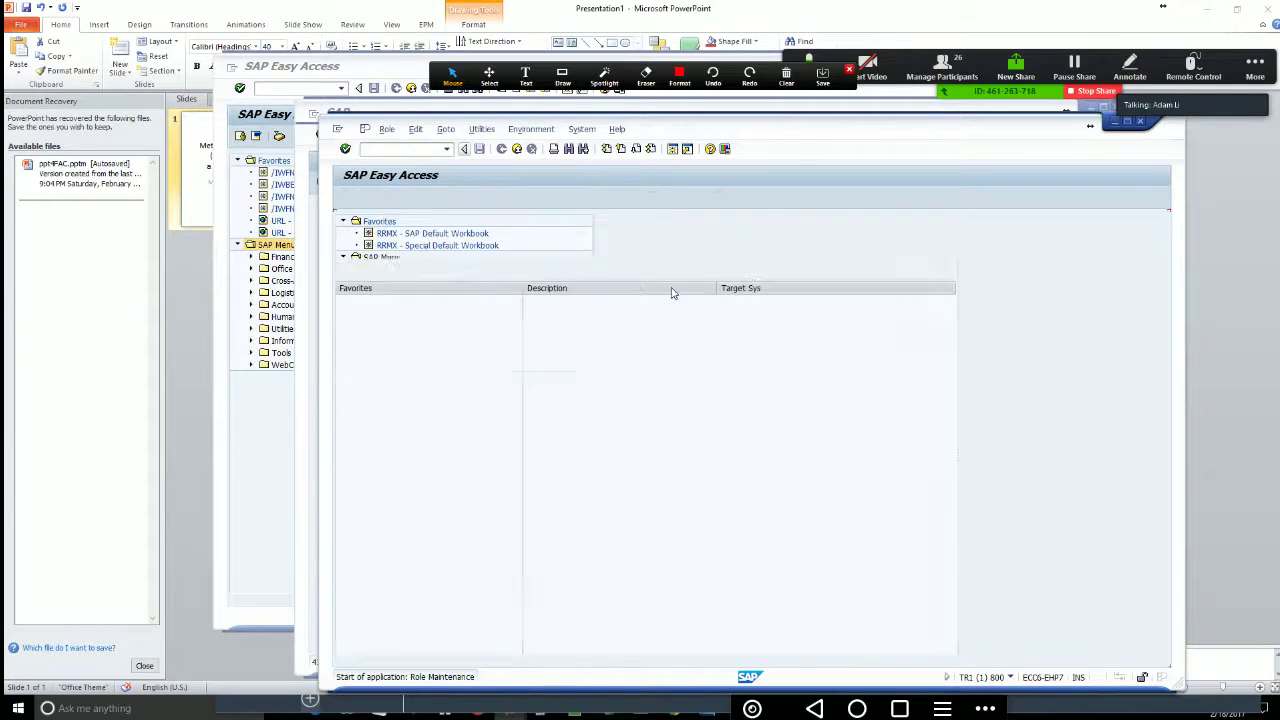
pyautogui.write('s')
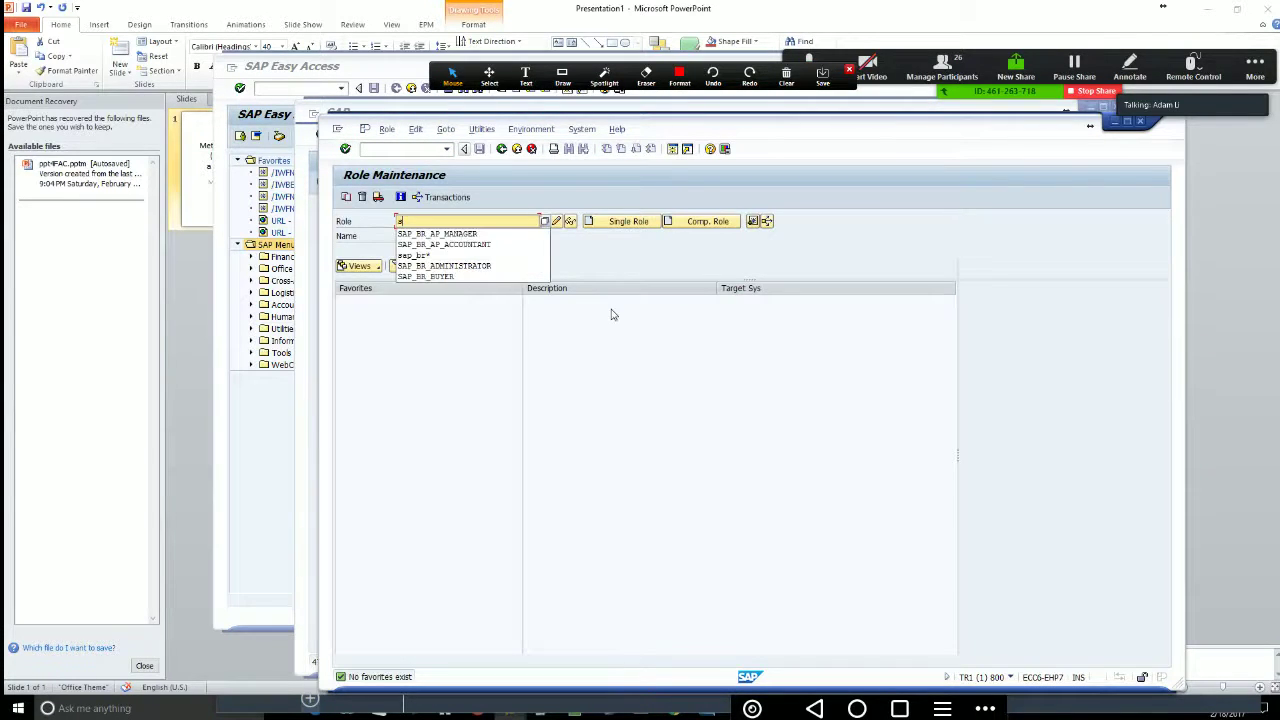
pyautogui.press('BackSpace')
pyautogui.write('z')
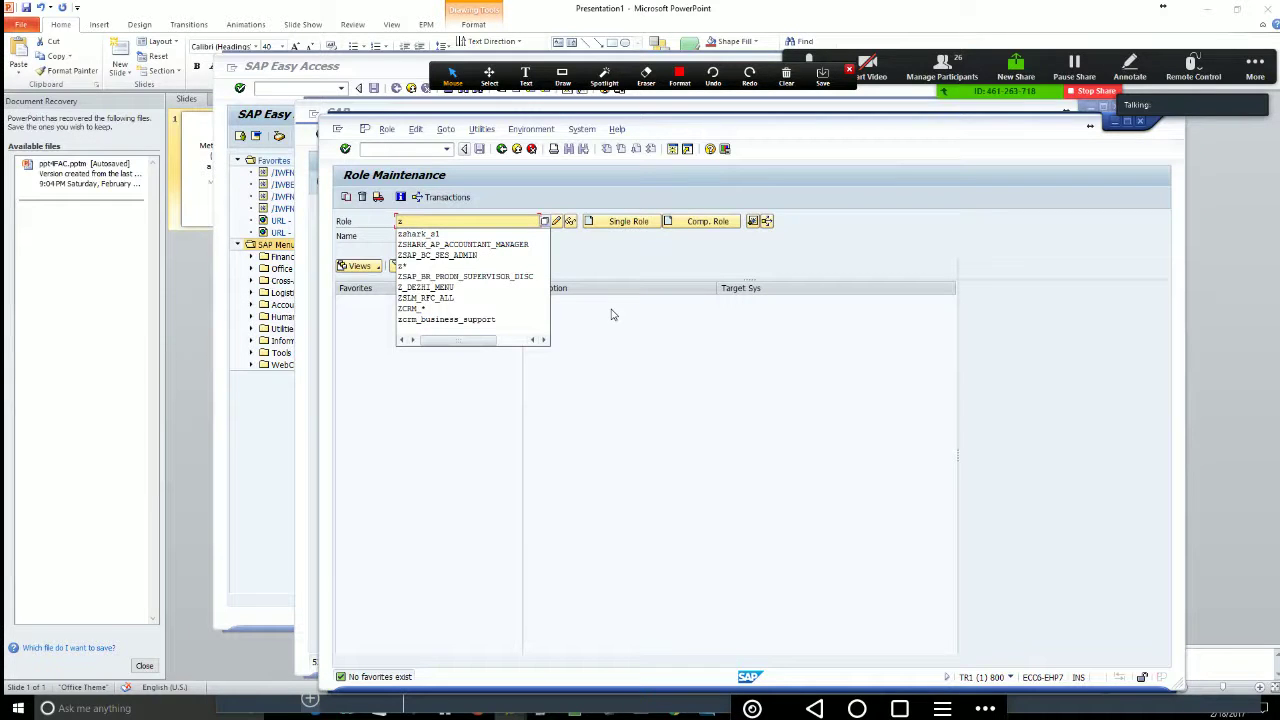
pyautogui.press('Down')
pyautogui.press('Return')
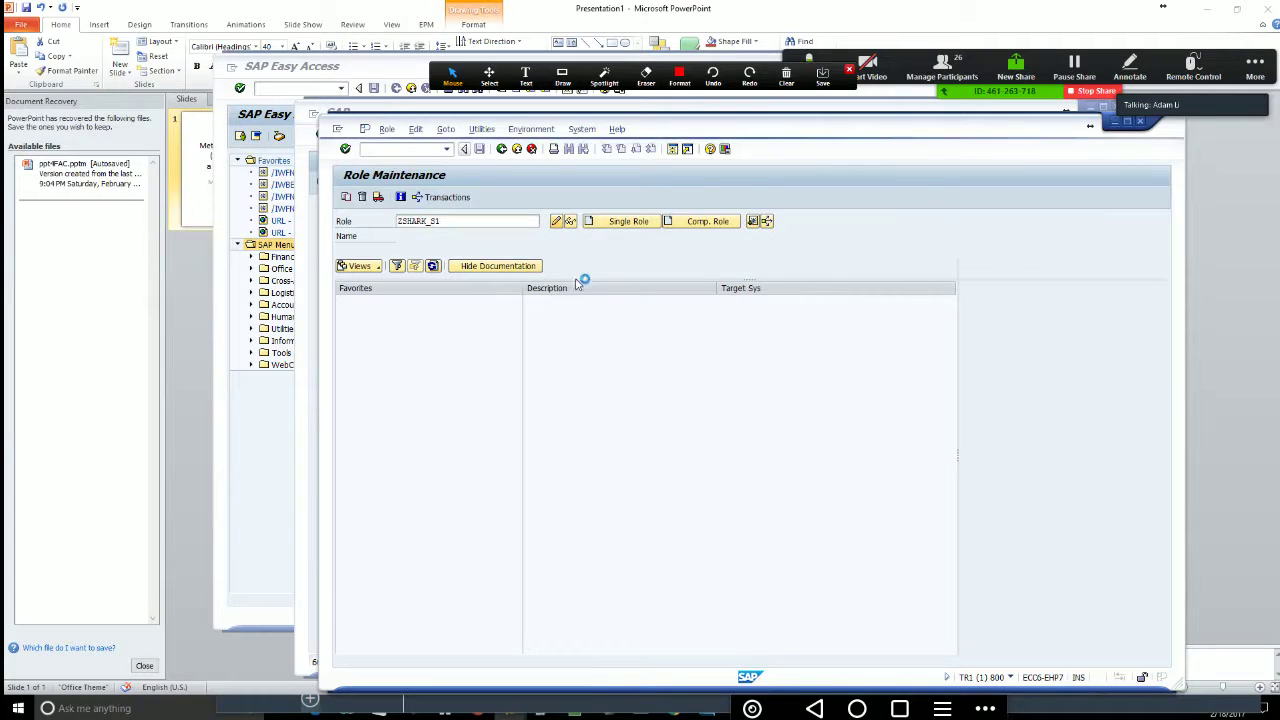
pyautogui.click(618, 224)
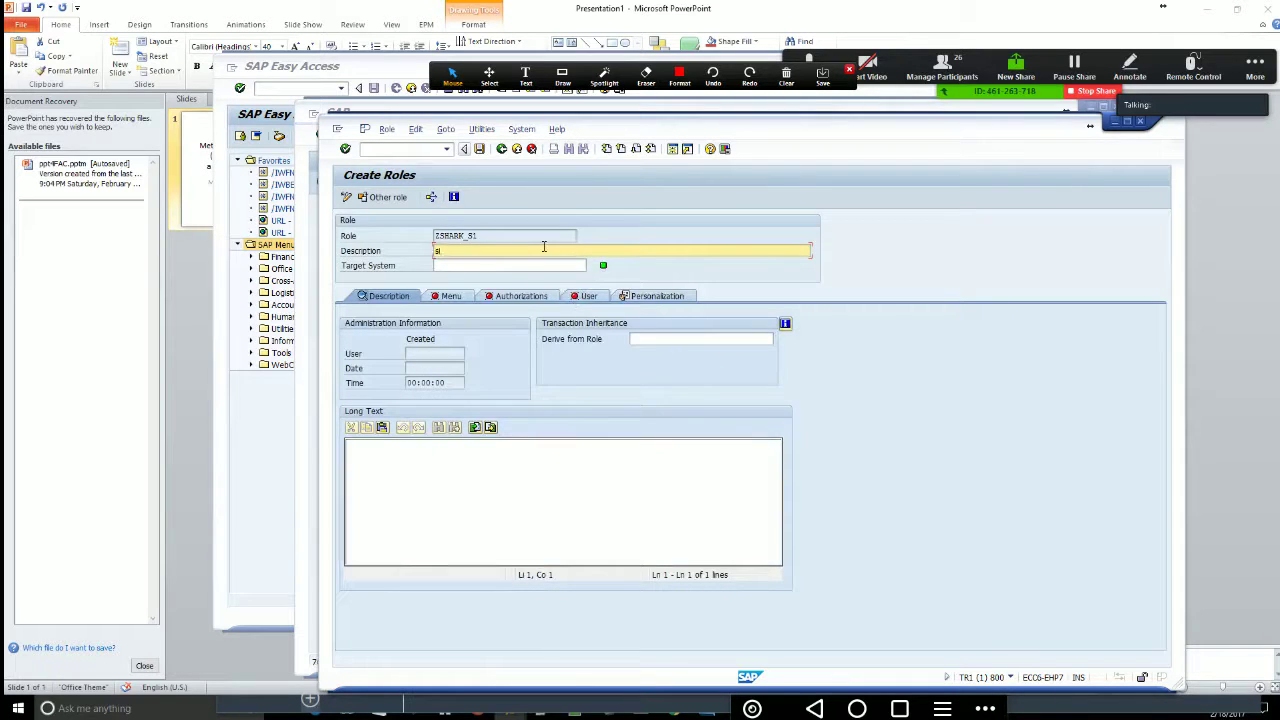
# Give ZSHARK_S1 the description 'single 1' and save the role
pyautogui.write('1')
pyautogui.click(446, 296)
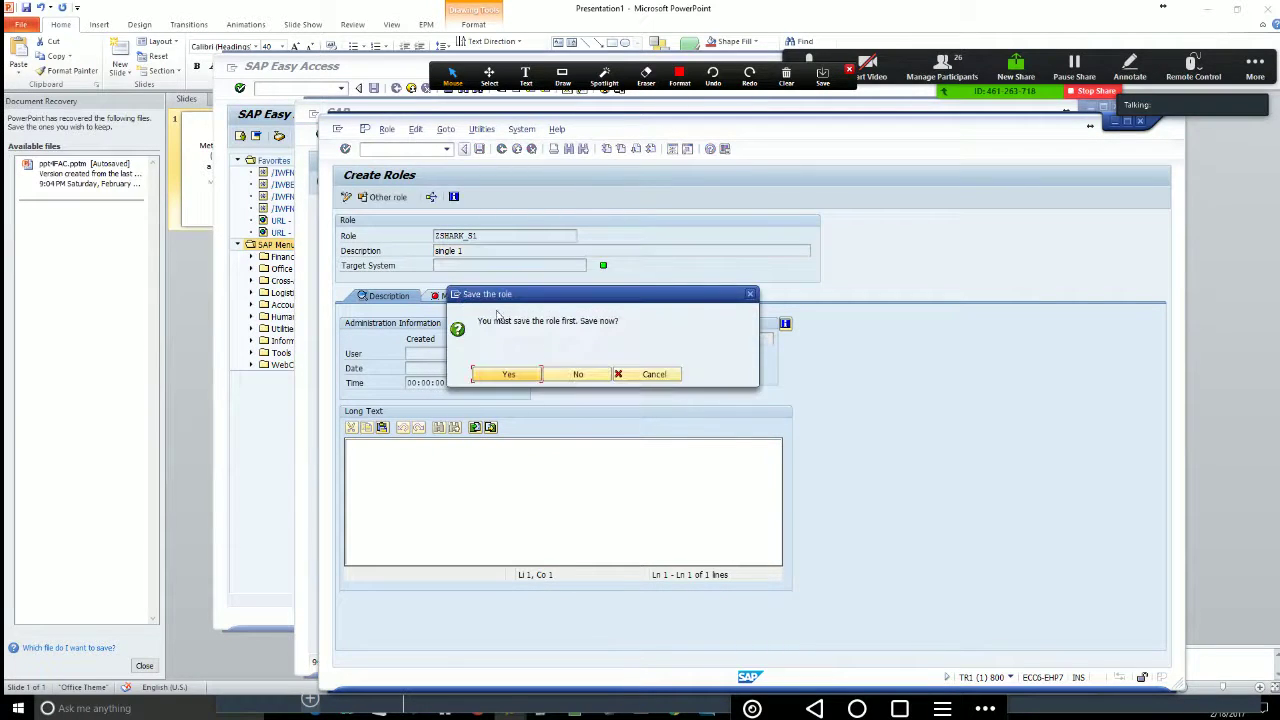
pyautogui.click(508, 375)
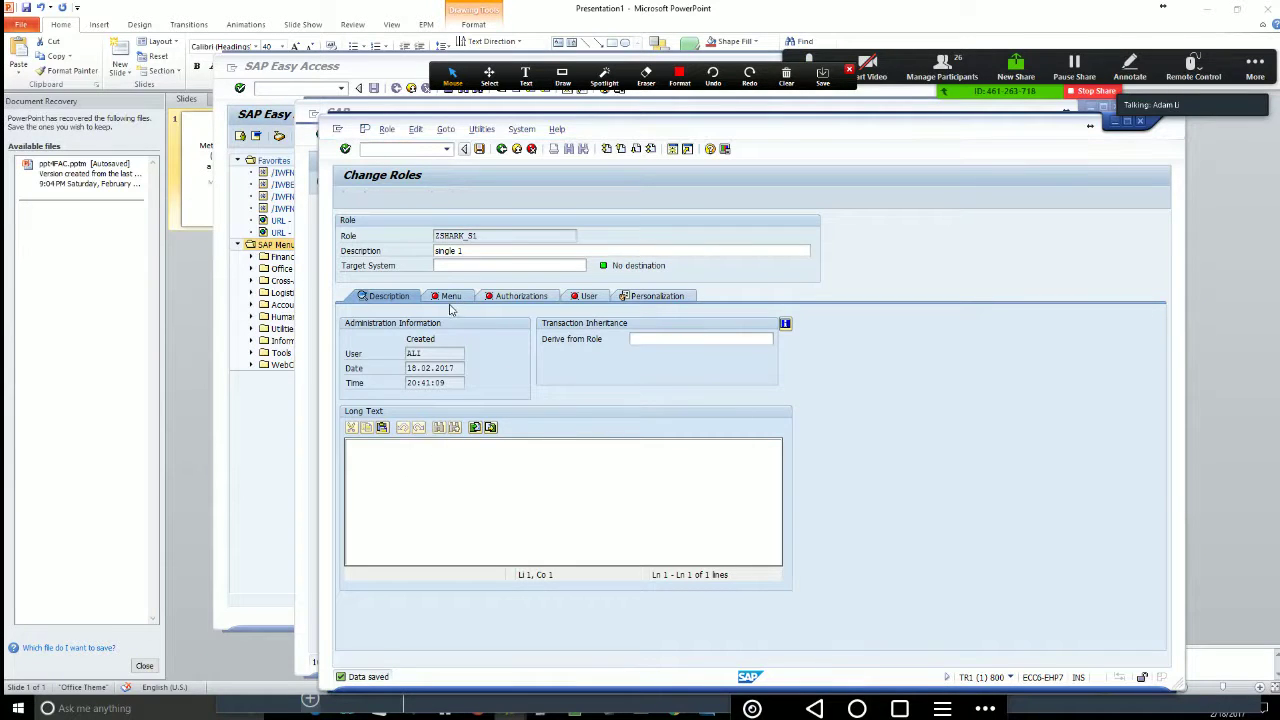
# Add transactions FB01, FB02 and F110 to the role menu
pyautogui.click(448, 298)
pyautogui.click(378, 370)
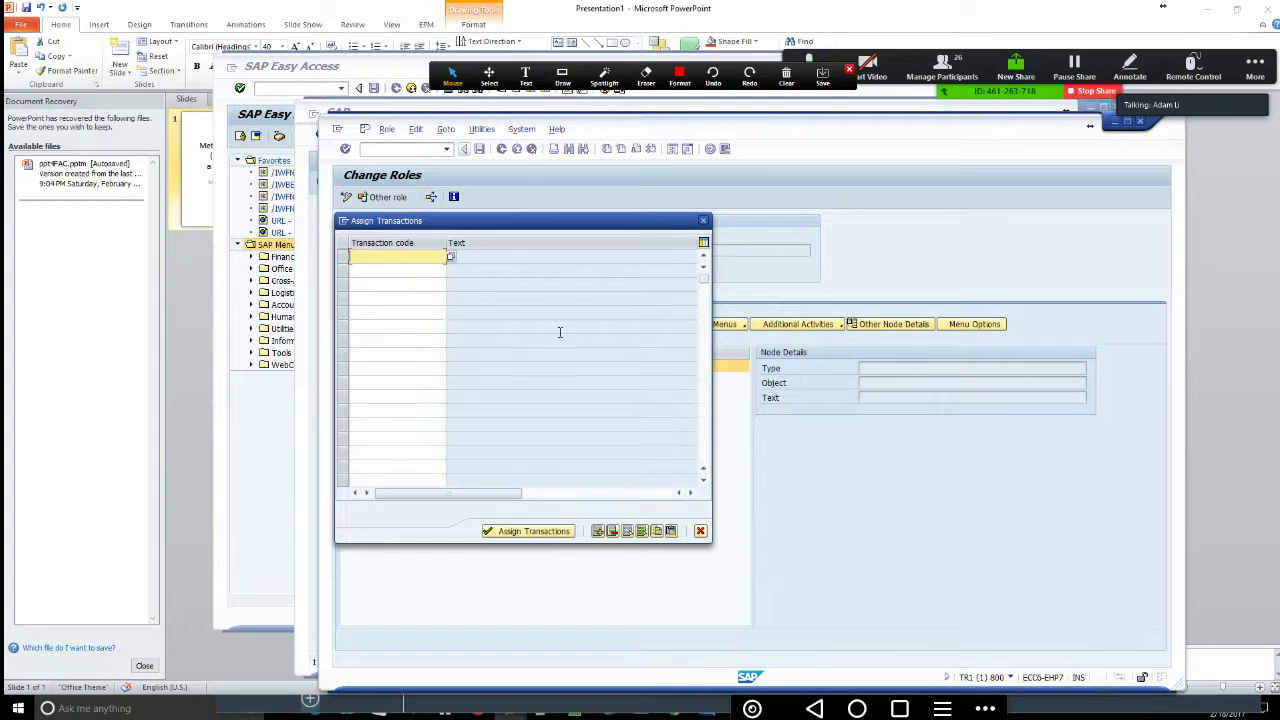
pyautogui.write('FB01')
pyautogui.press('Down')
pyautogui.write('FB02')
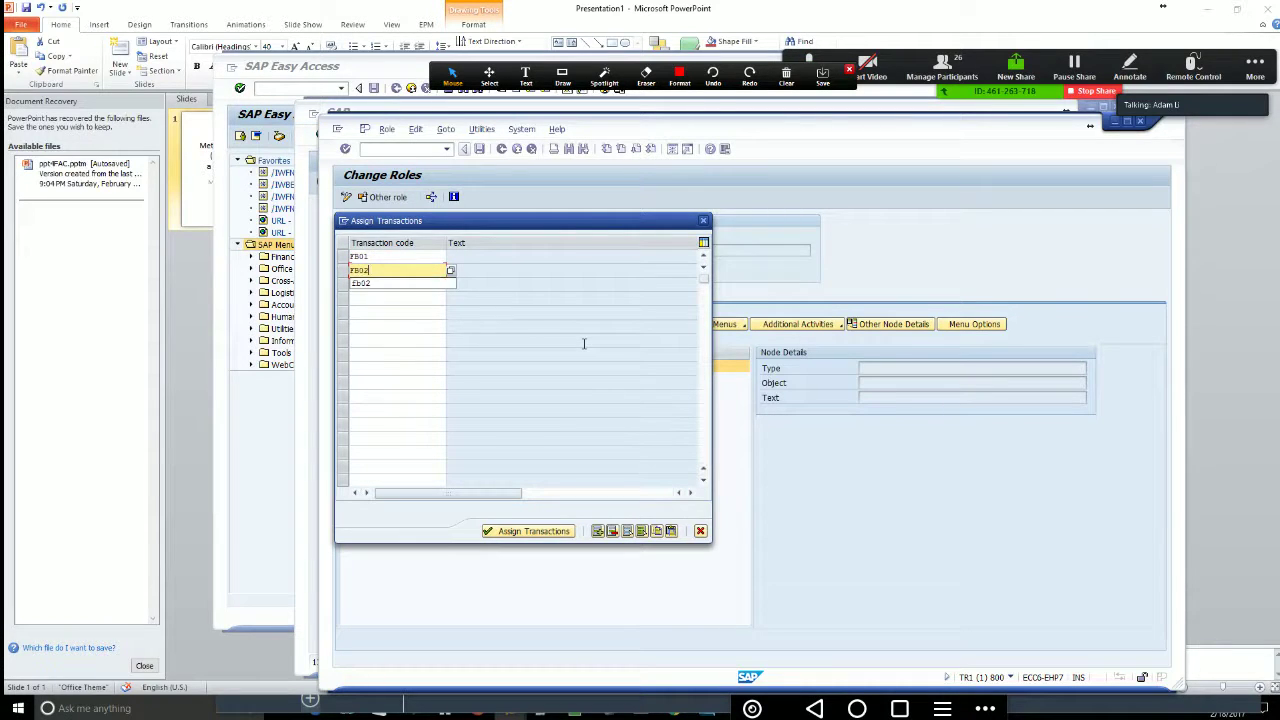
pyautogui.press('Return')
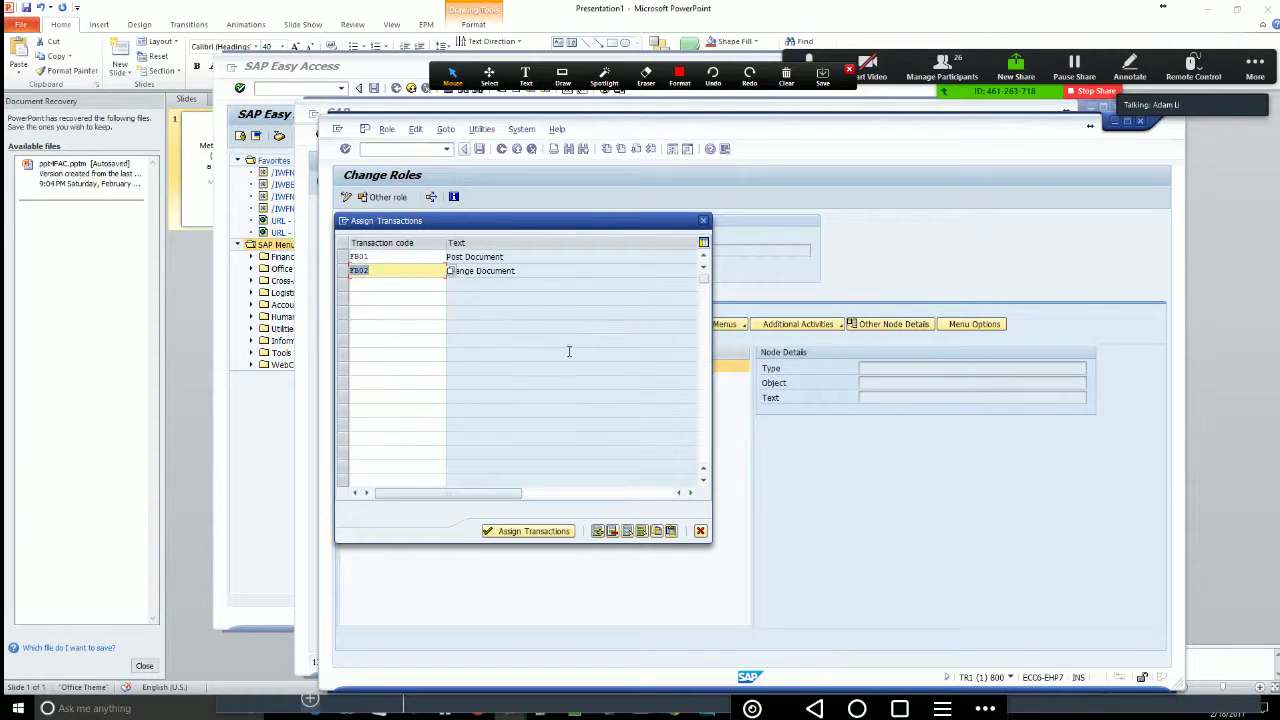
pyautogui.click(375, 284)
pyautogui.write('F110')
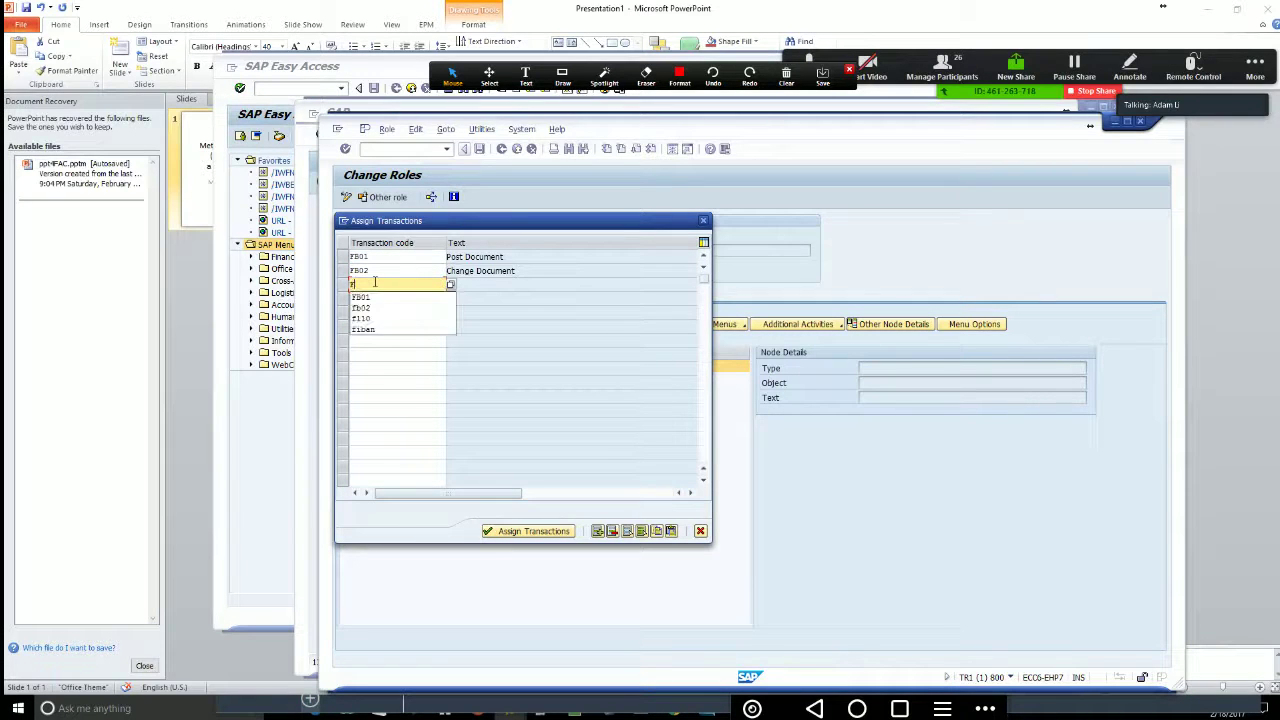
pyautogui.press('Return')
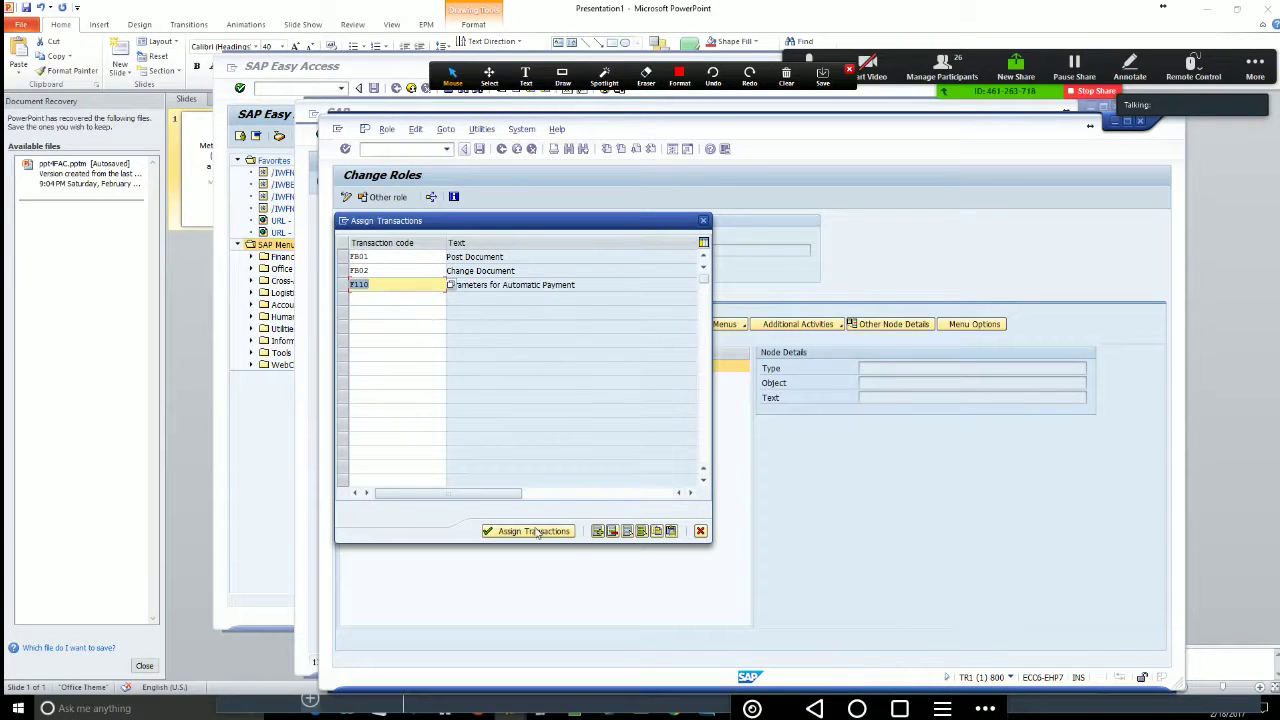
pyautogui.click(536, 531)
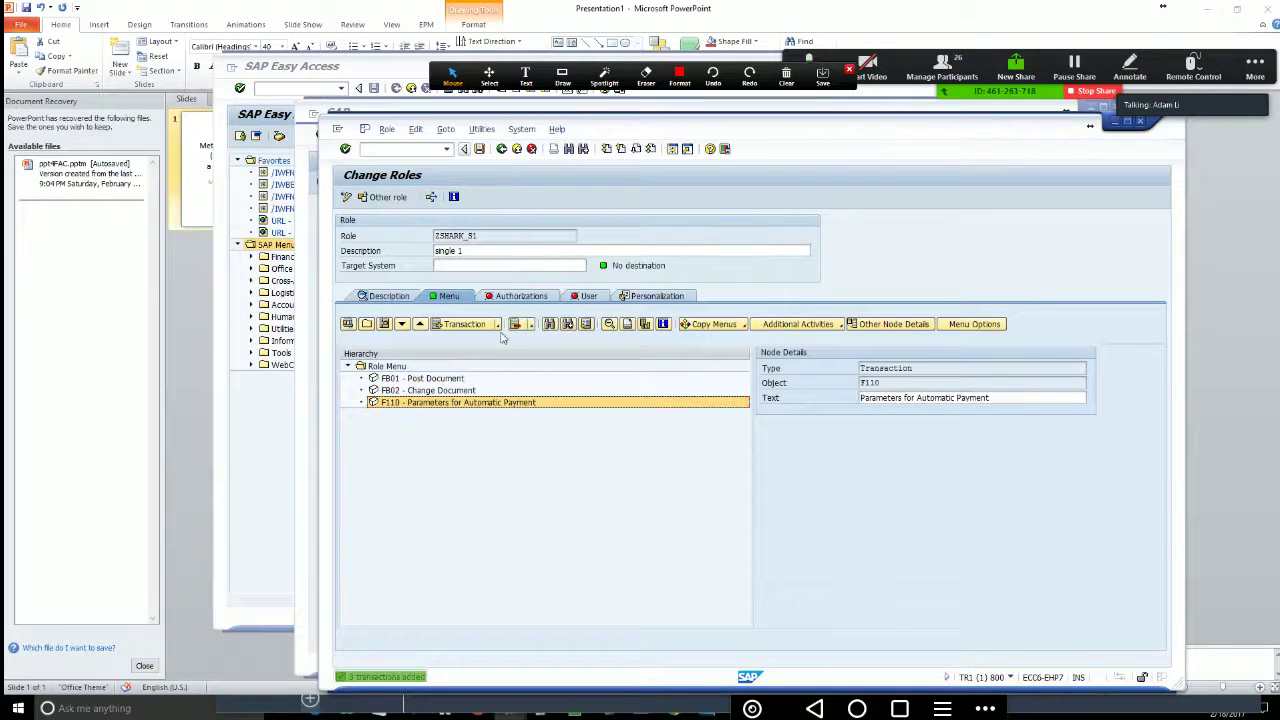
# Save ZSHARK_S1's organizational levels with full authorization and a chosen Account type value
pyautogui.click(518, 296)
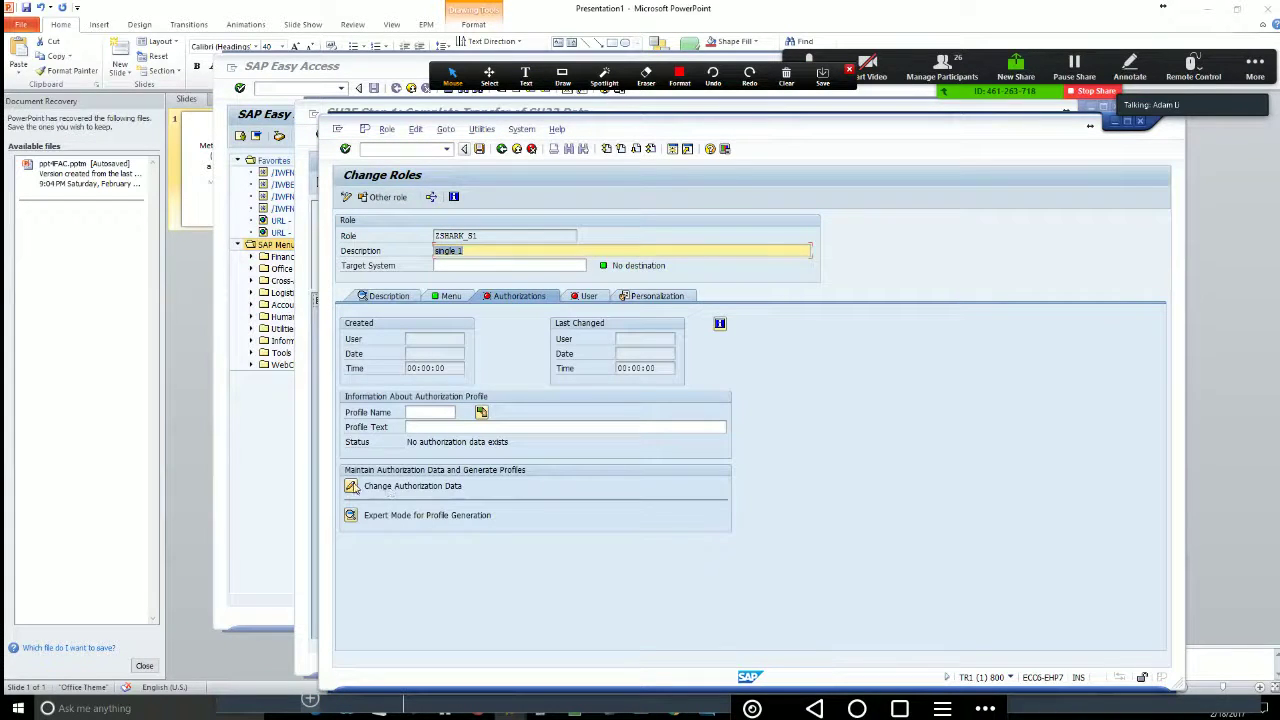
pyautogui.click(351, 487)
pyautogui.click(526, 375)
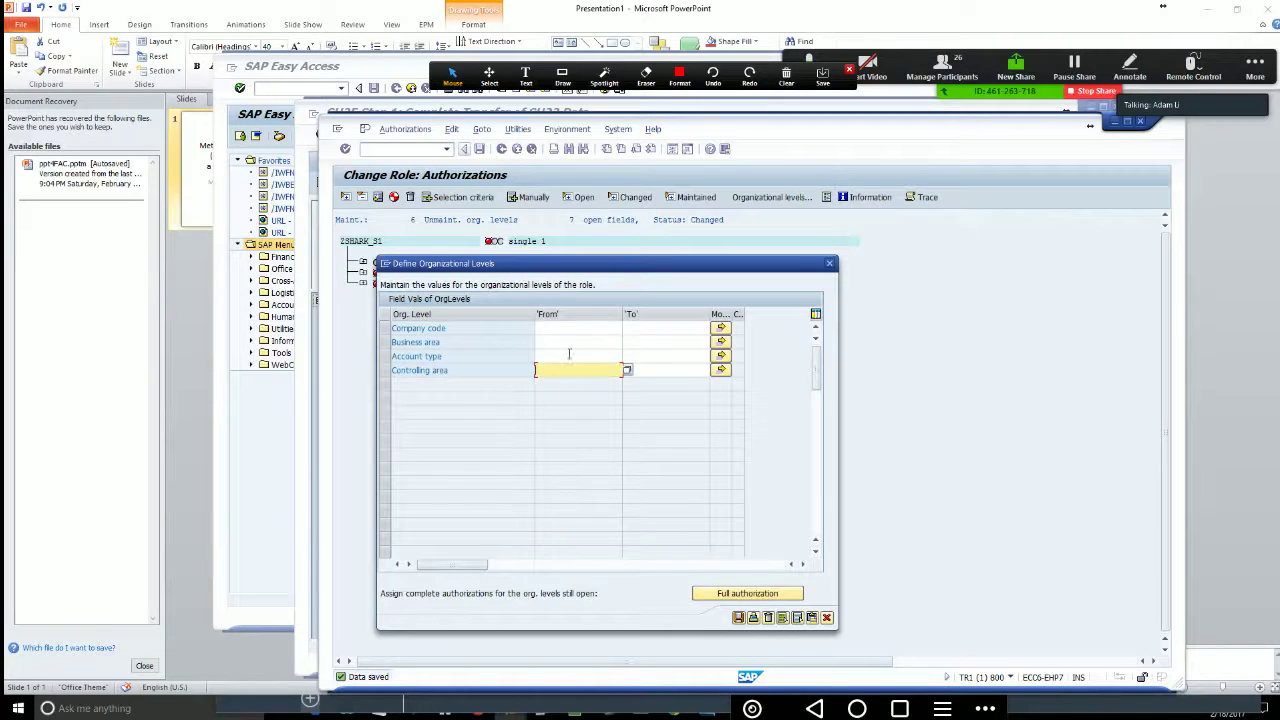
pyautogui.click(740, 592)
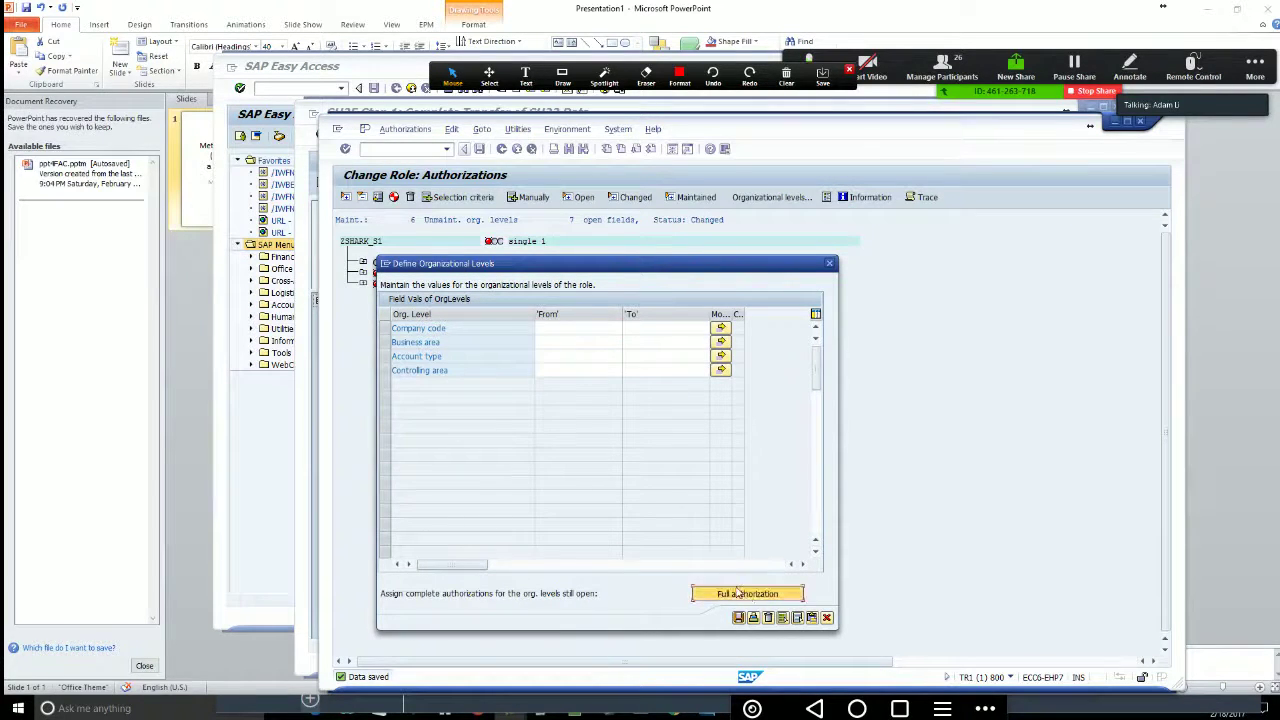
pyautogui.click(575, 357)
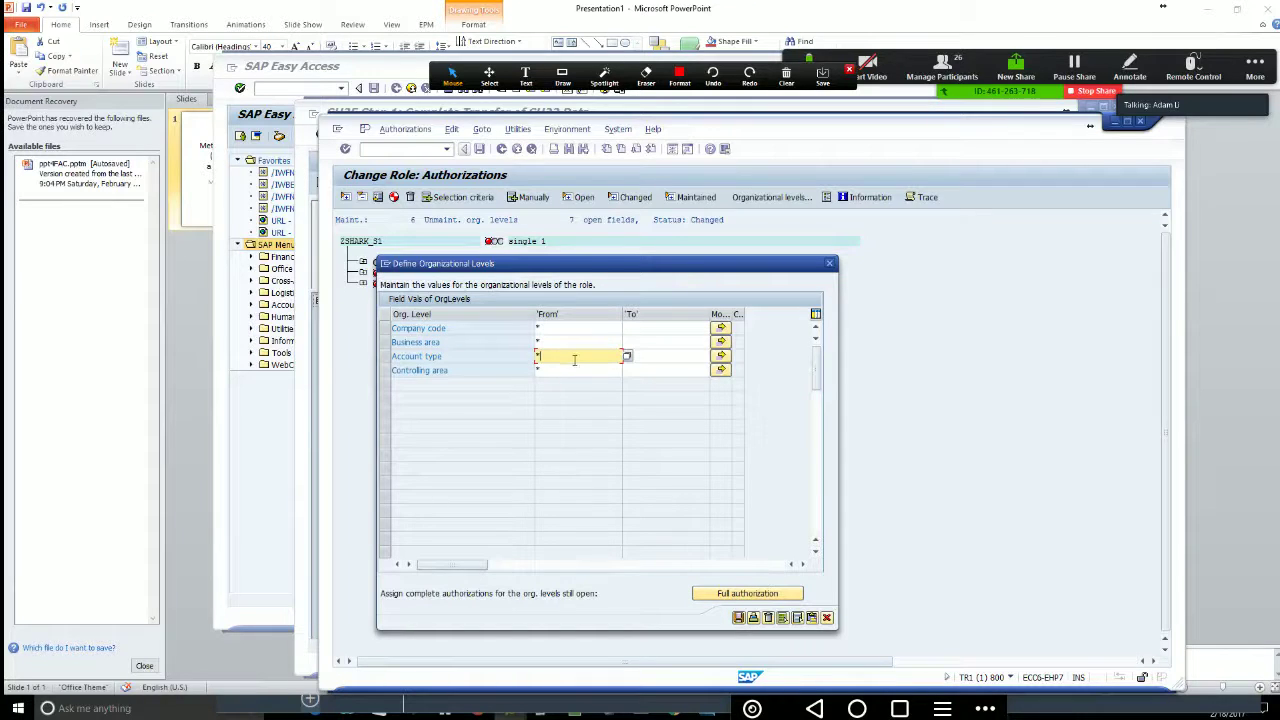
pyautogui.click(627, 356)
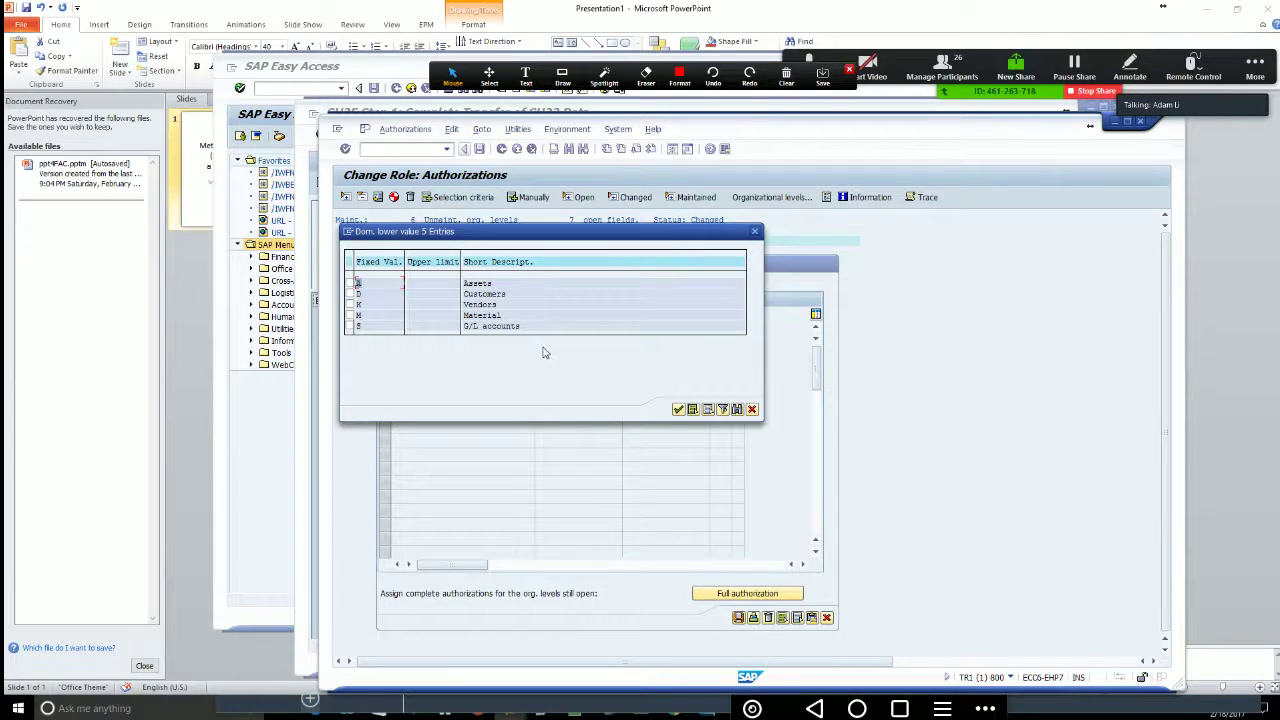
pyautogui.click(677, 410)
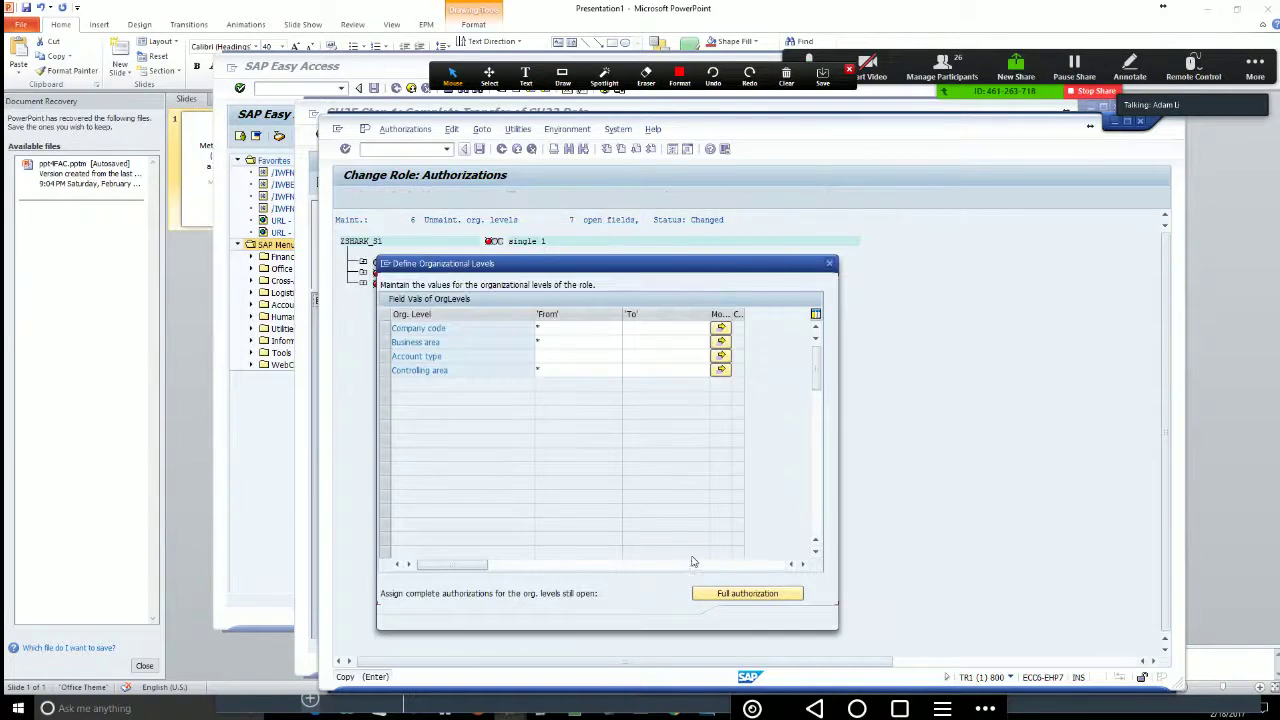
pyautogui.click(738, 618)
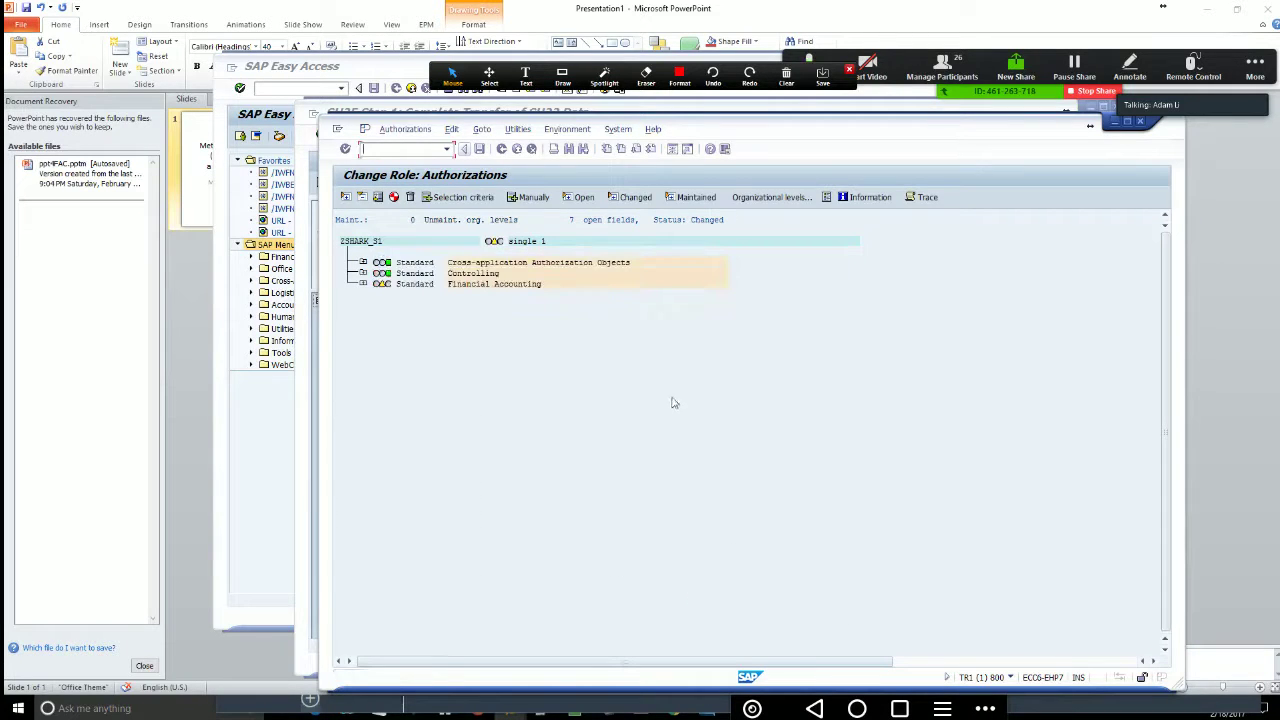
# Show technical names and expand the Financial Accounting and Controlling authorization nodes
pyautogui.click(517, 128)
pyautogui.click(565, 244)
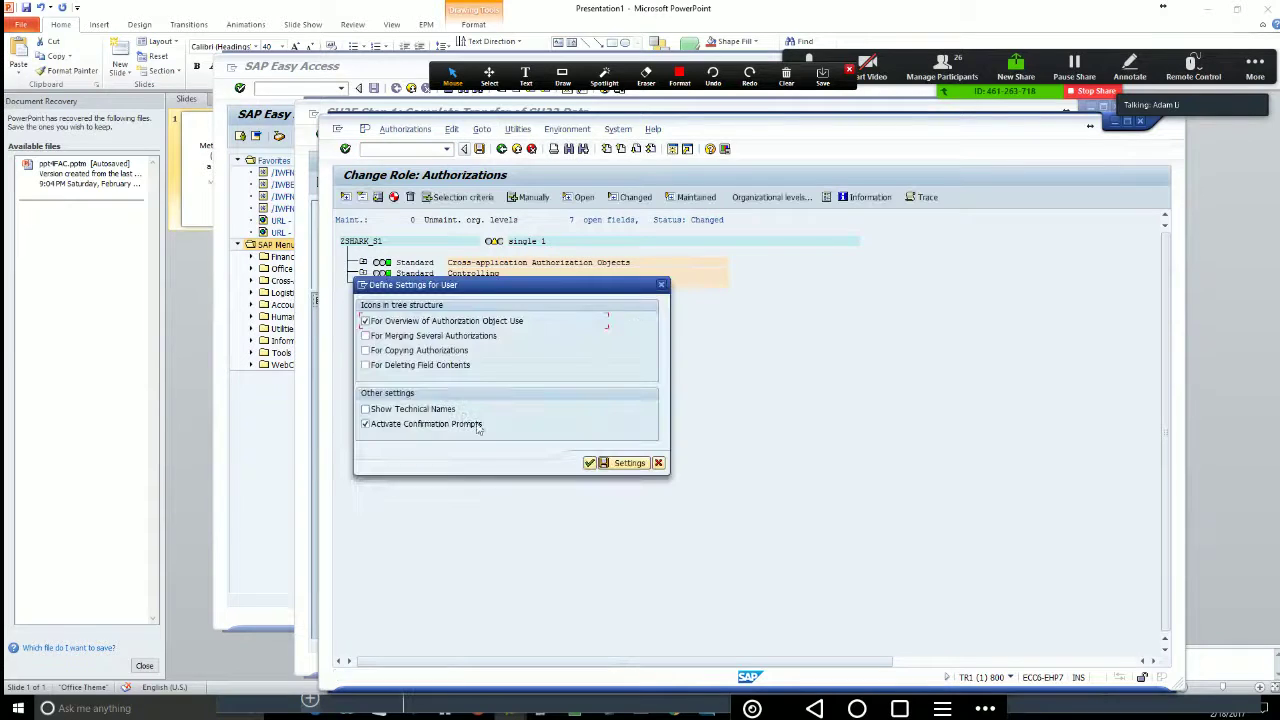
pyautogui.click(624, 463)
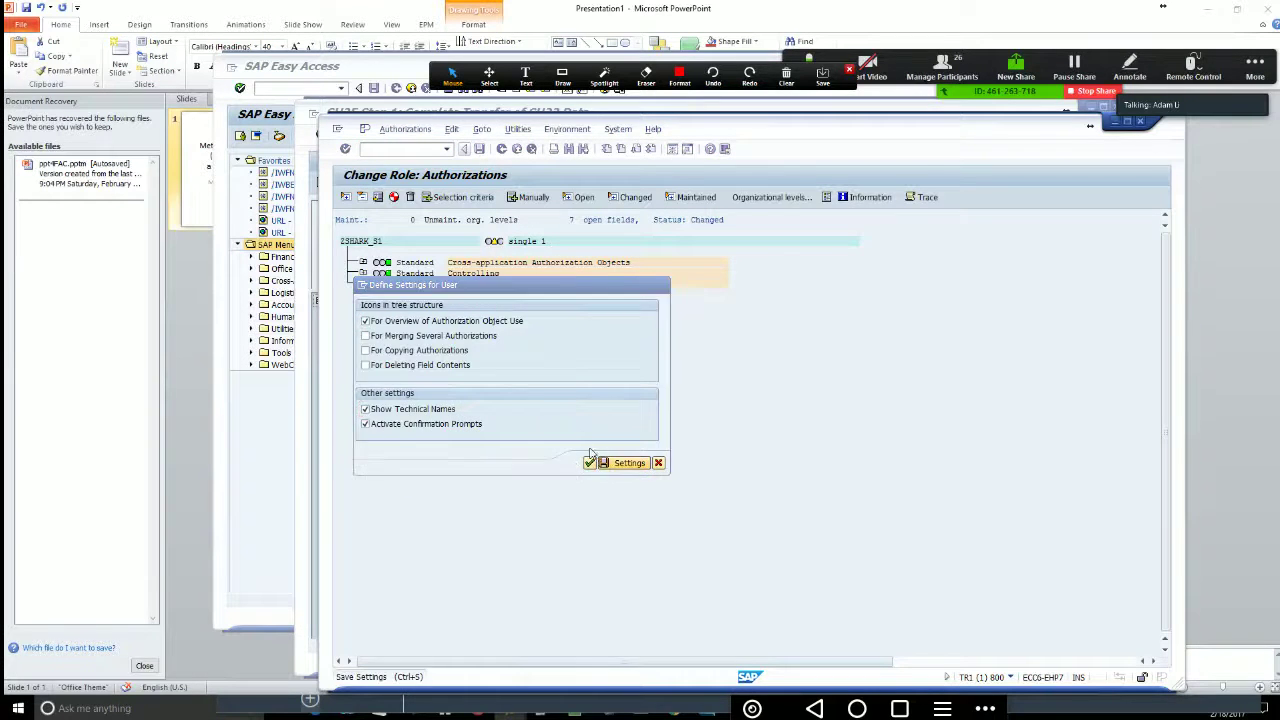
pyautogui.click(363, 284)
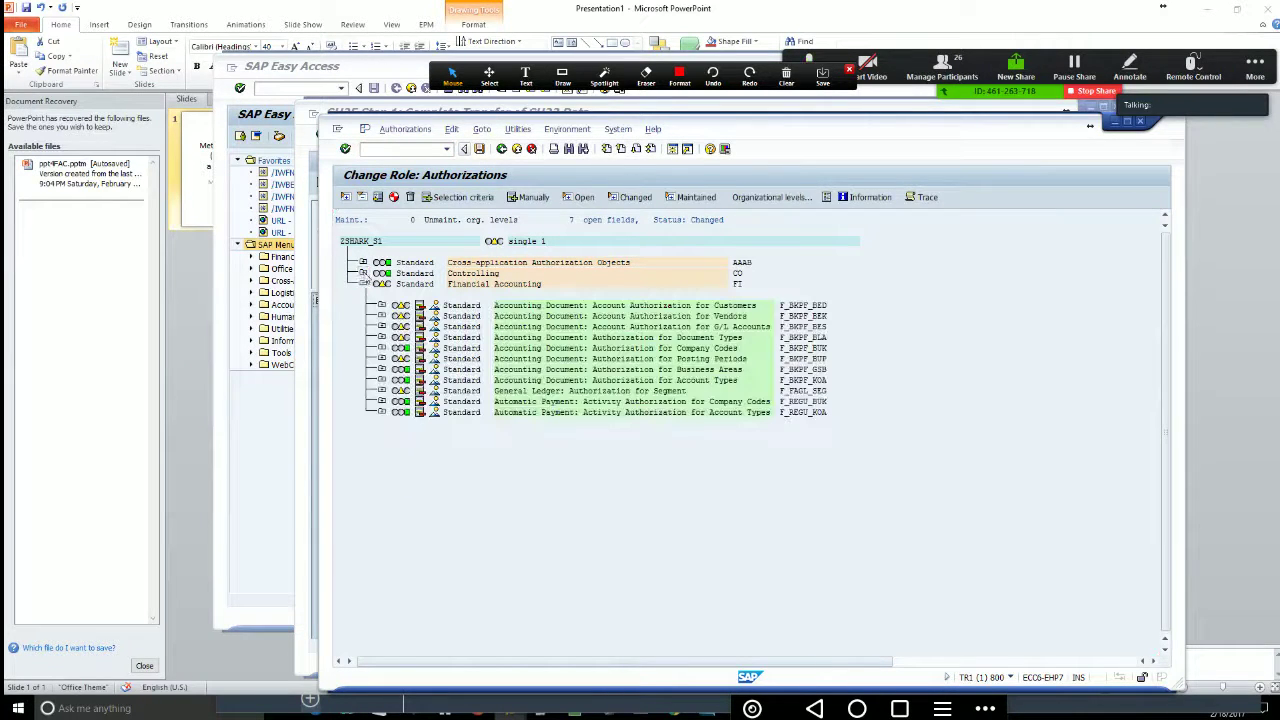
pyautogui.click(363, 273)
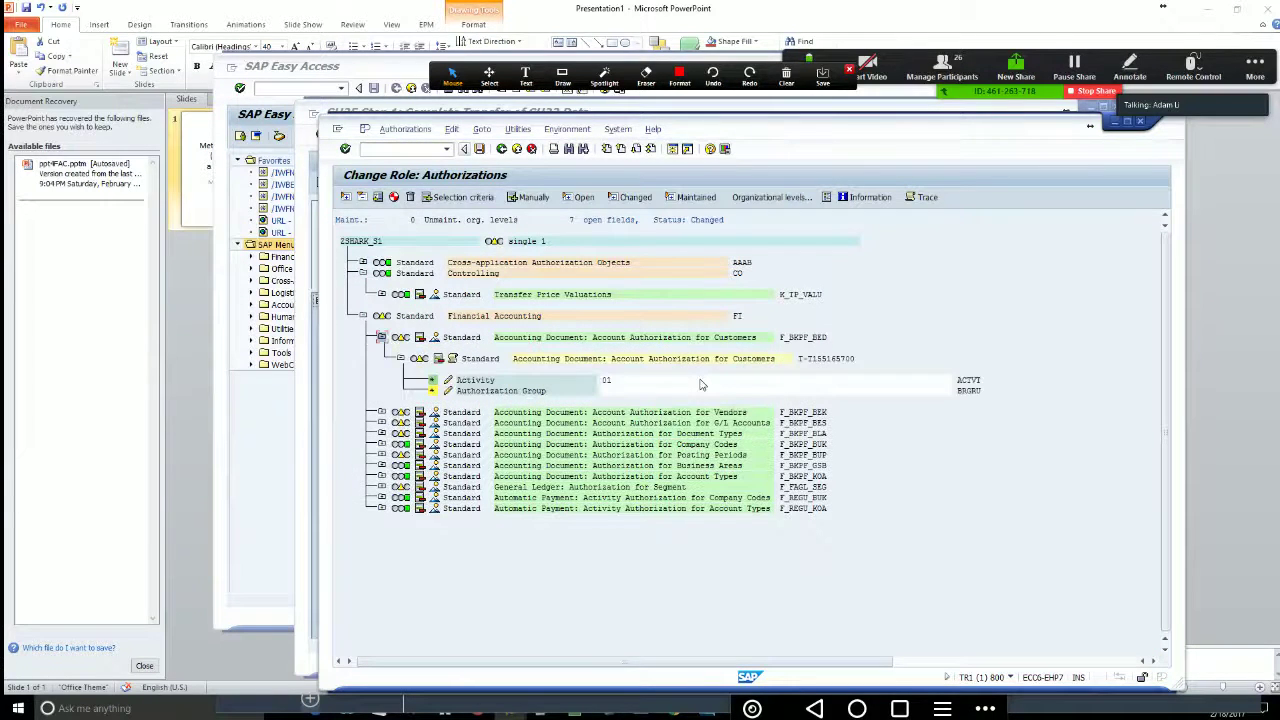
# Review F_BKPF_BED activity values and transactions, then give its Authorization Group full access
pyautogui.click(632, 382)
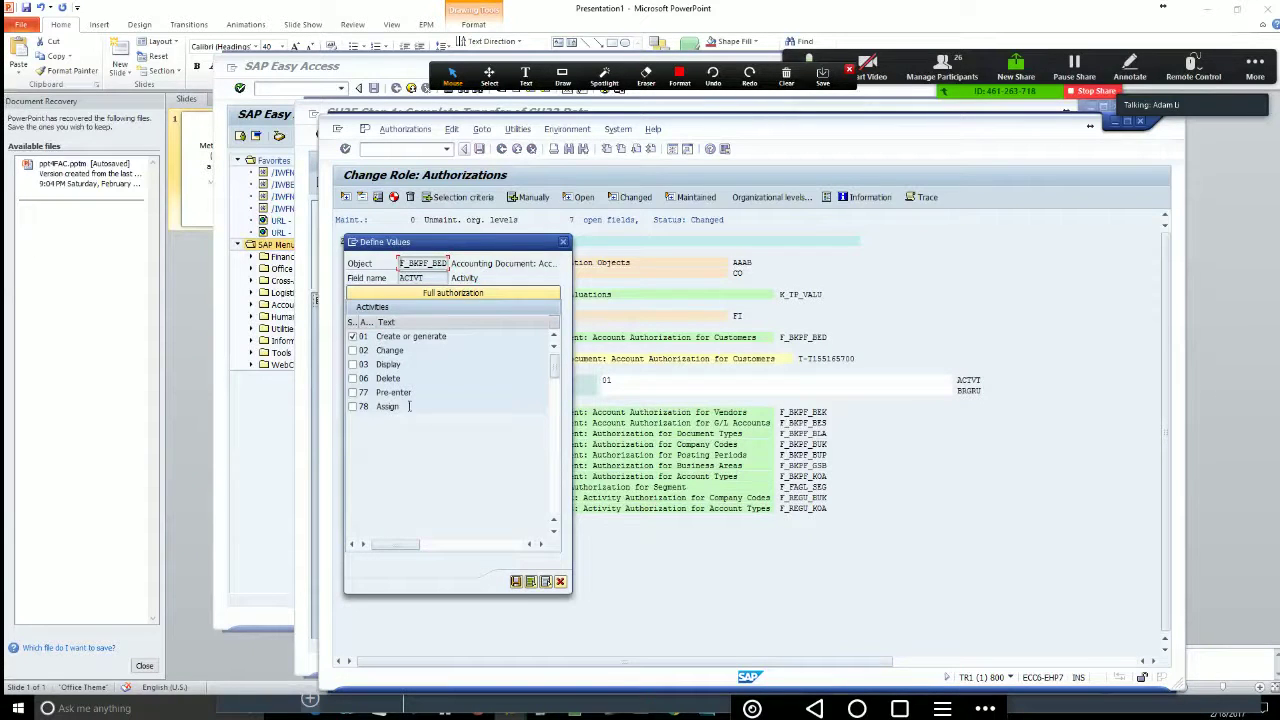
pyautogui.click(564, 243)
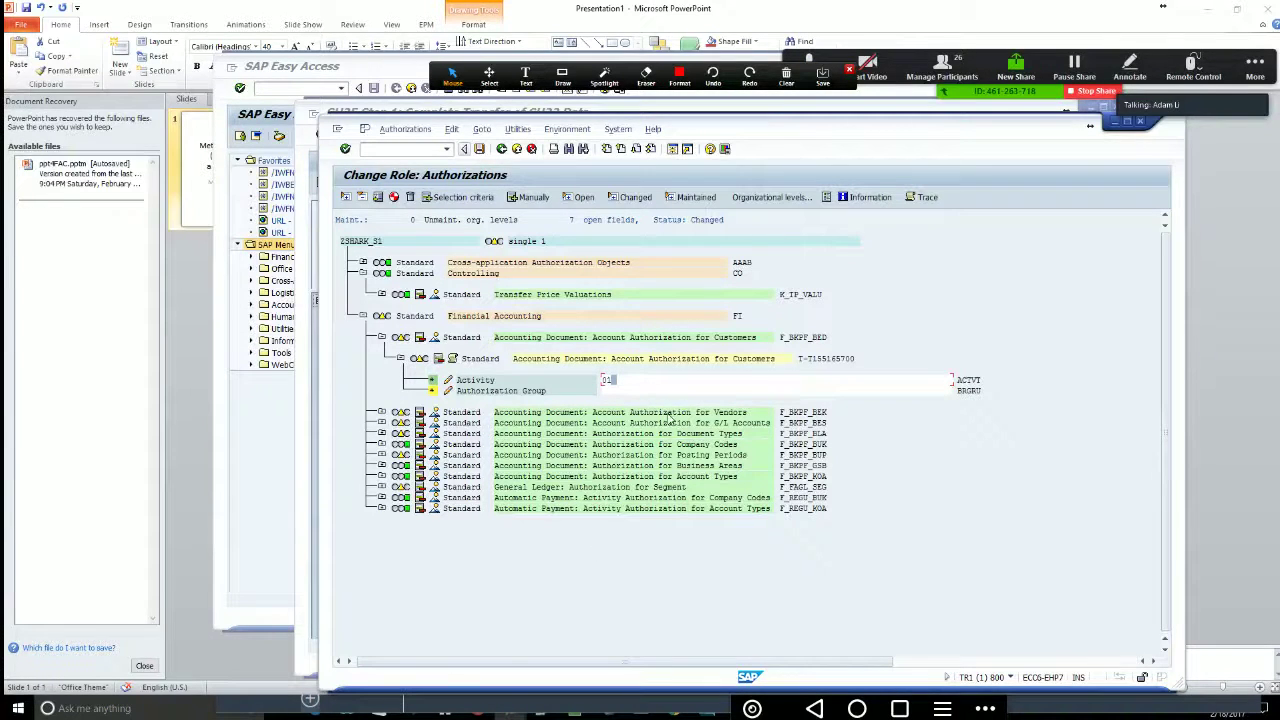
pyautogui.click(435, 341)
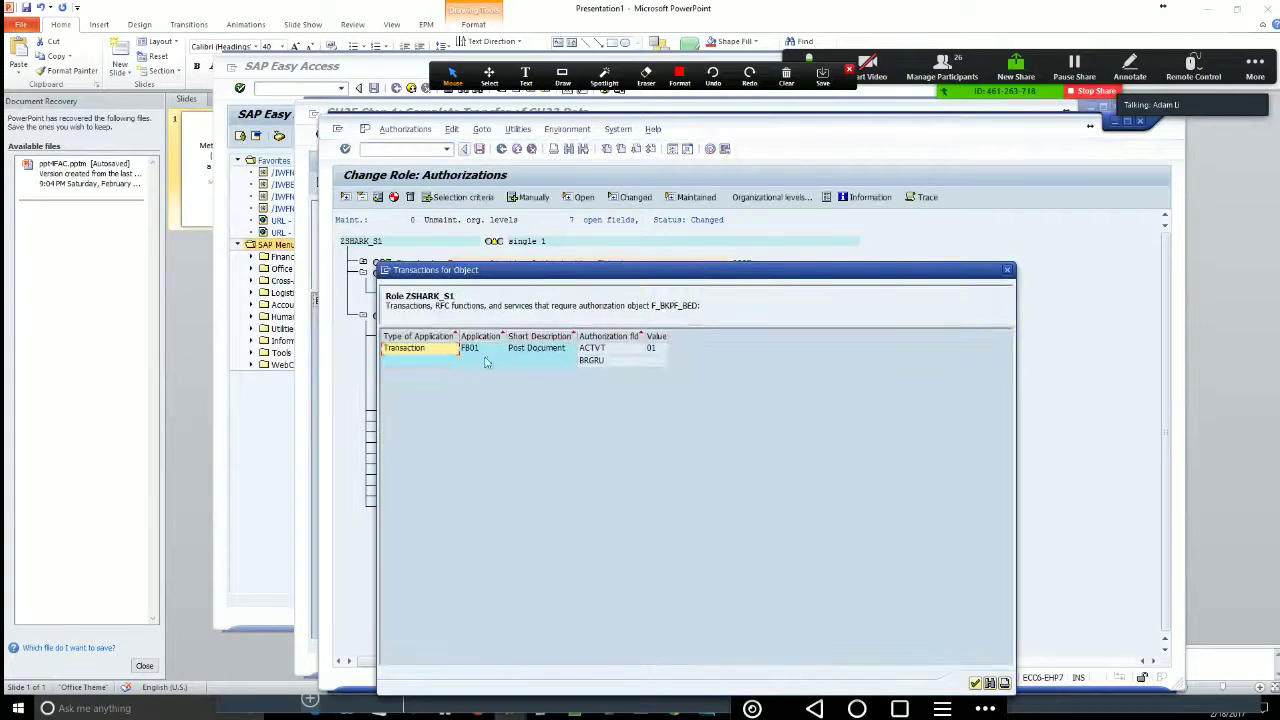
pyautogui.click(659, 351)
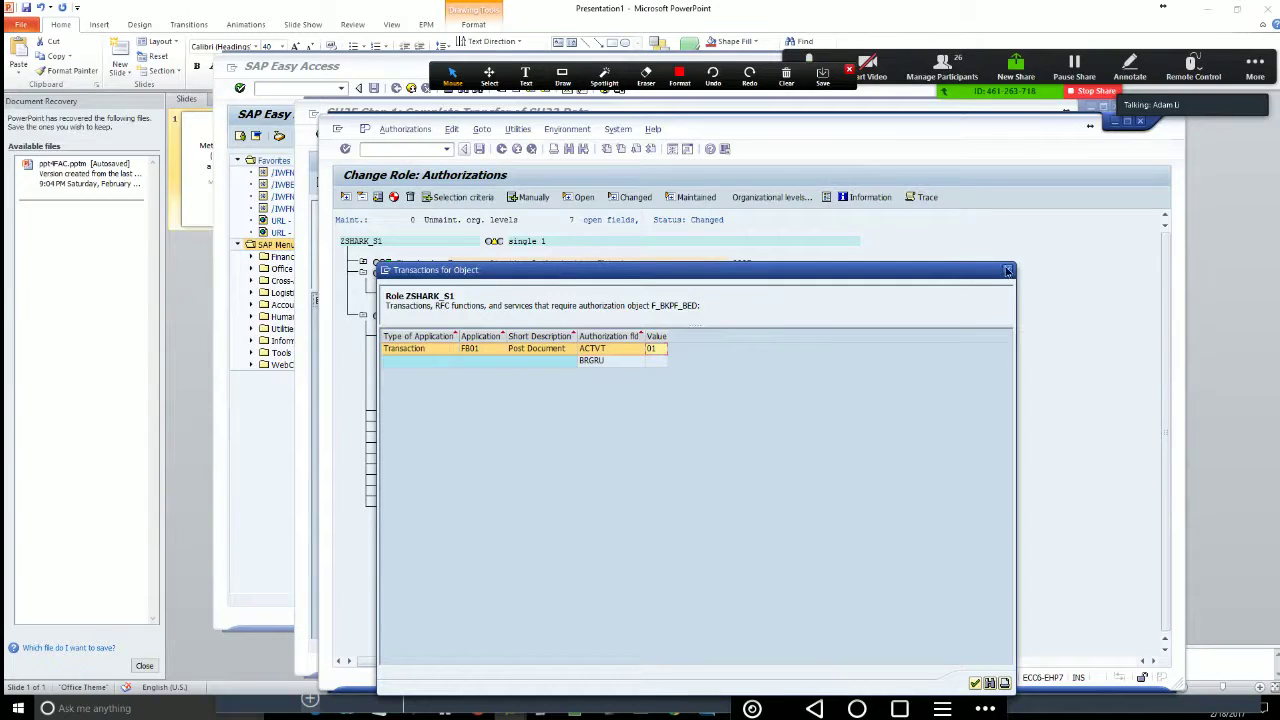
pyautogui.click(1008, 271)
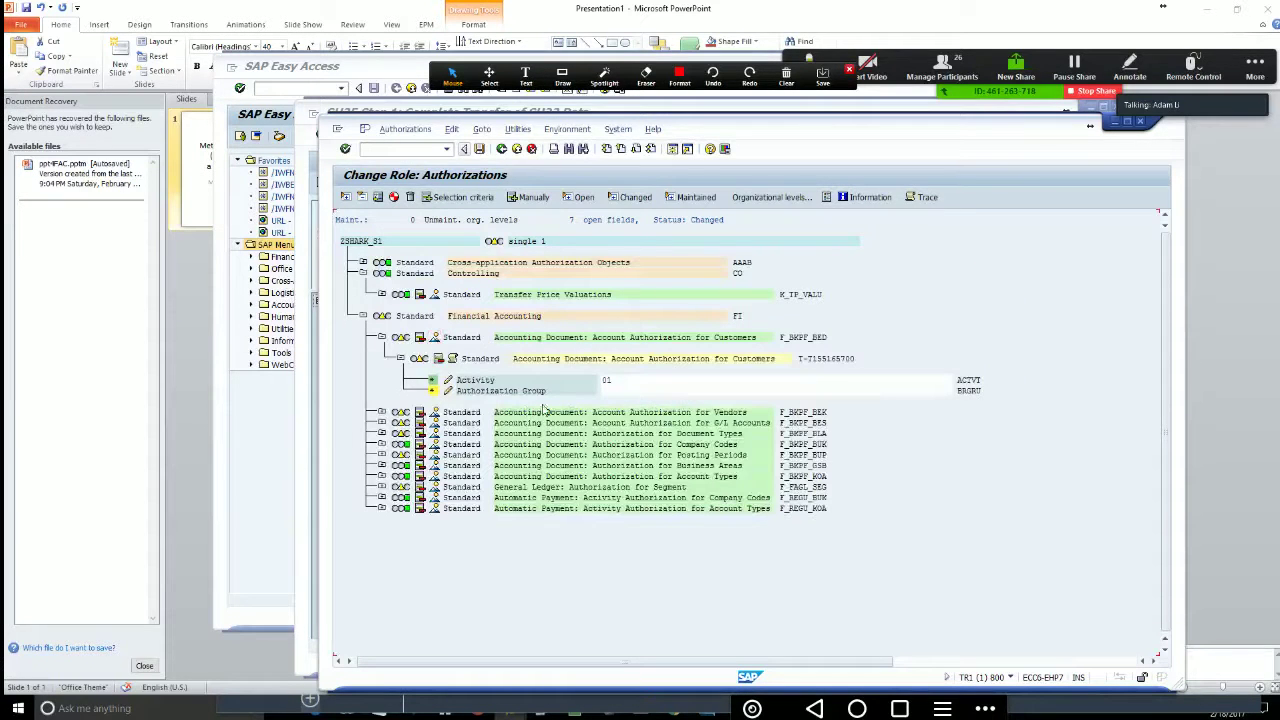
pyautogui.click(487, 395)
# Give full Authorization Group access for Vendors, G/L Accounts and Document Types
pyautogui.click(400, 358)
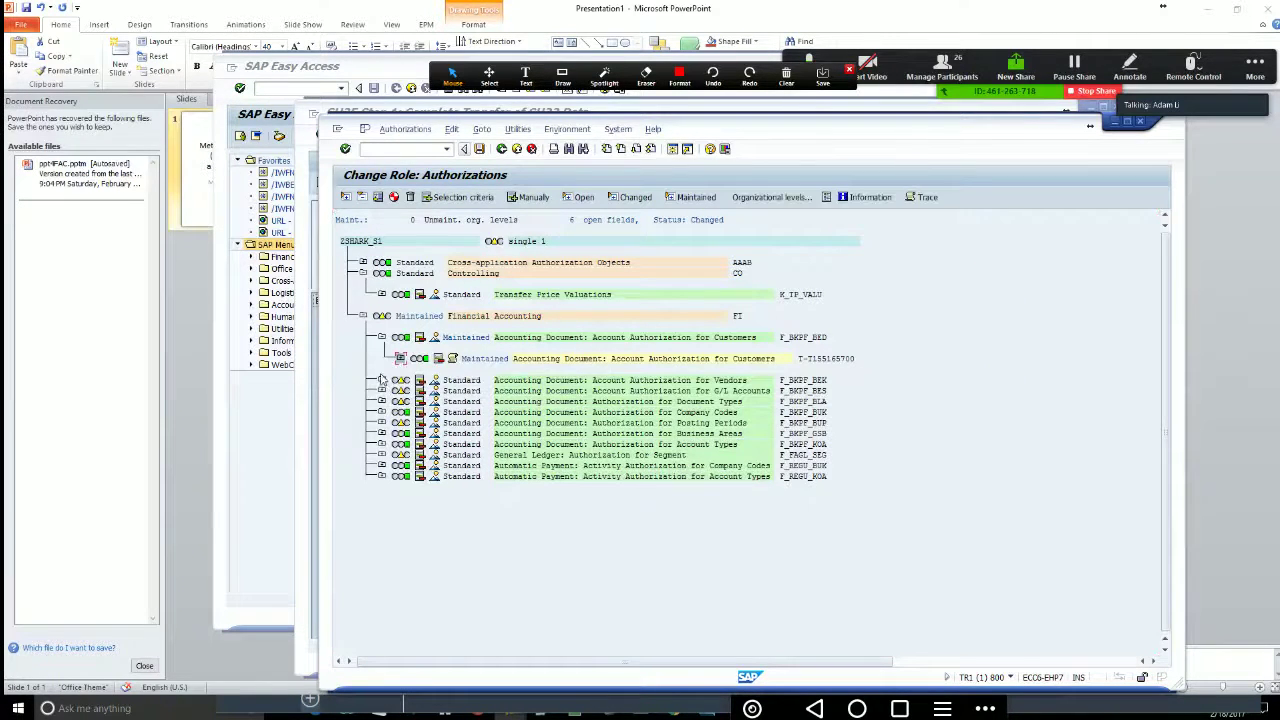
pyautogui.click(381, 380)
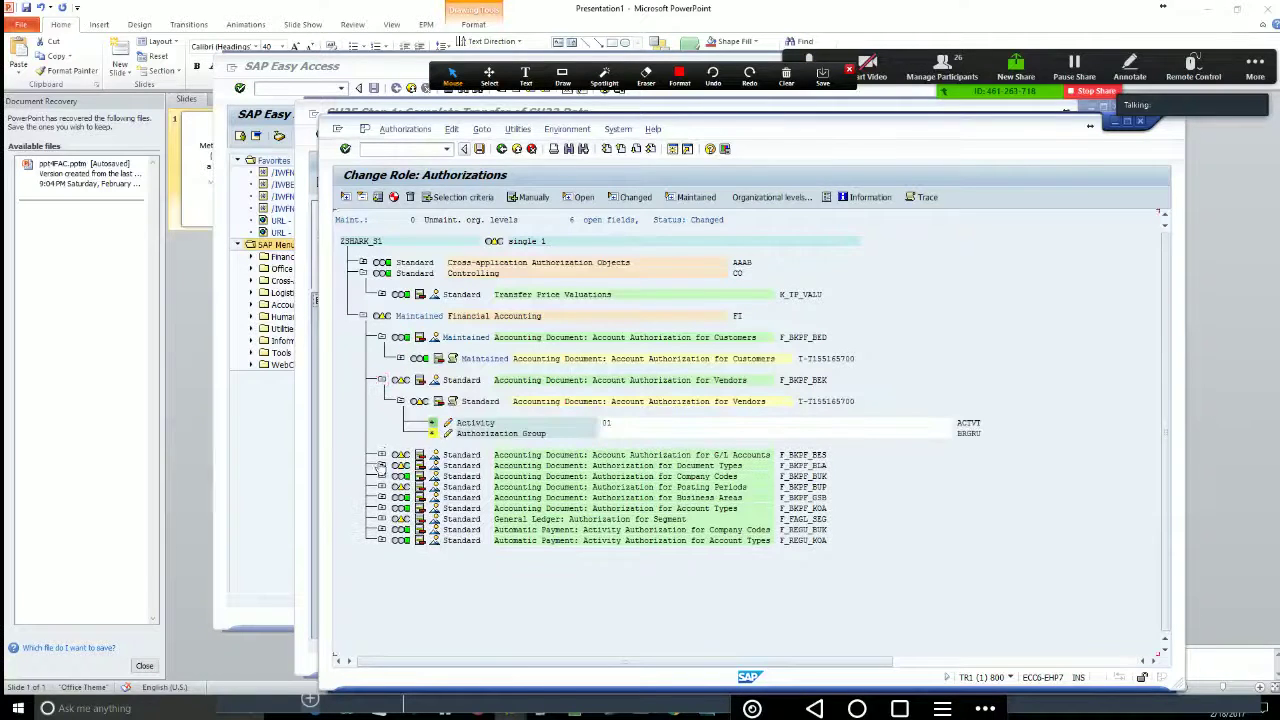
pyautogui.click(431, 432)
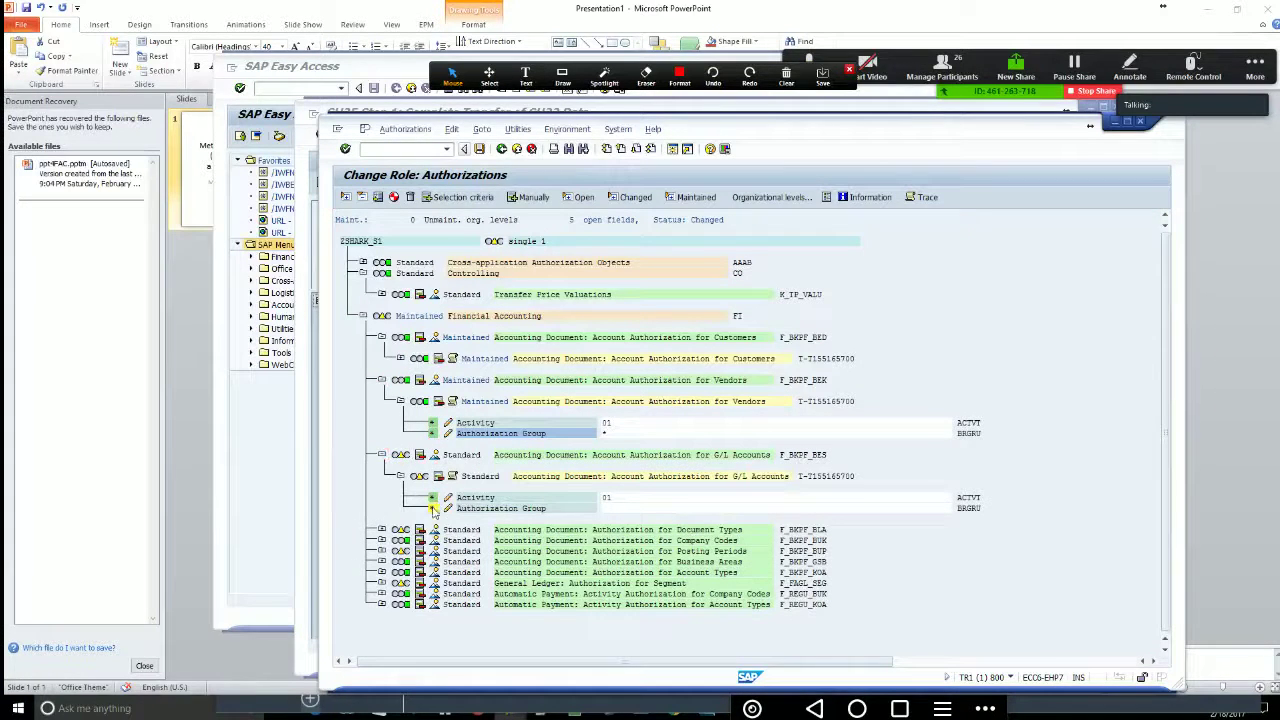
pyautogui.click(433, 508)
pyautogui.click(381, 455)
pyautogui.click(381, 380)
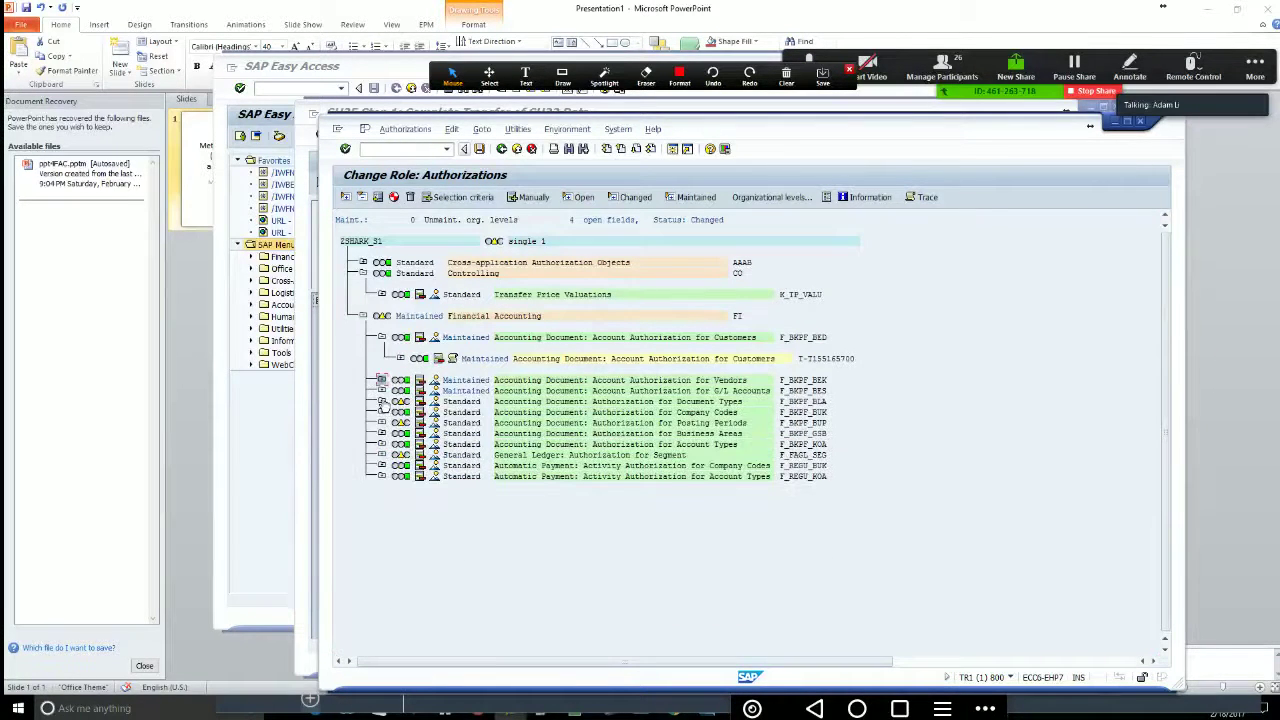
pyautogui.click(381, 401)
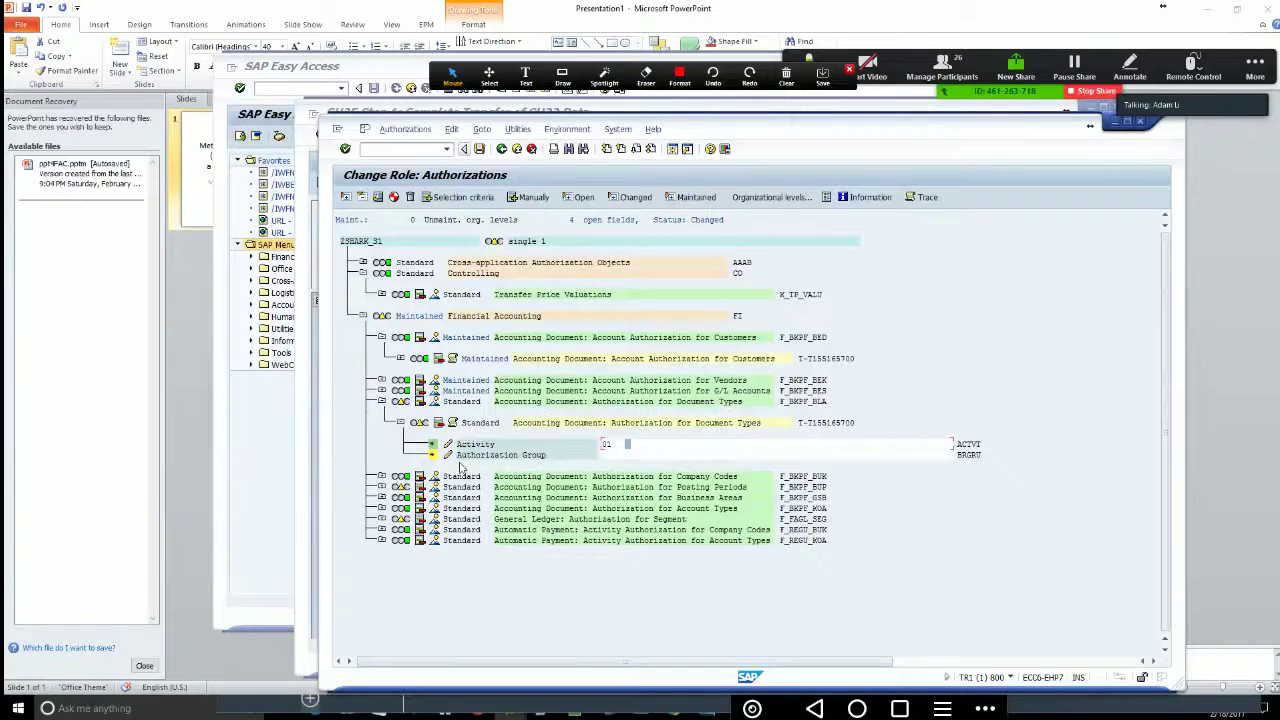
pyautogui.click(433, 456)
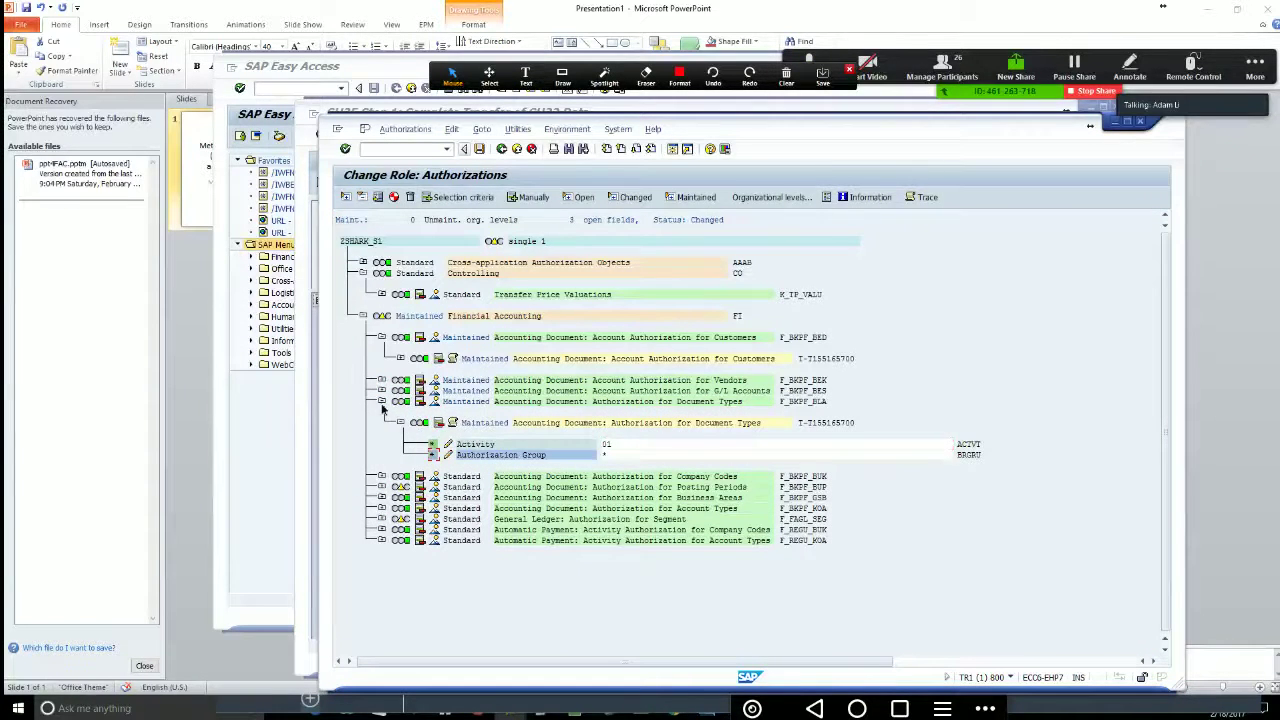
pyautogui.click(381, 401)
# Give full authorization to Posting Periods and the General Ledger Segment fields
pyautogui.click(381, 423)
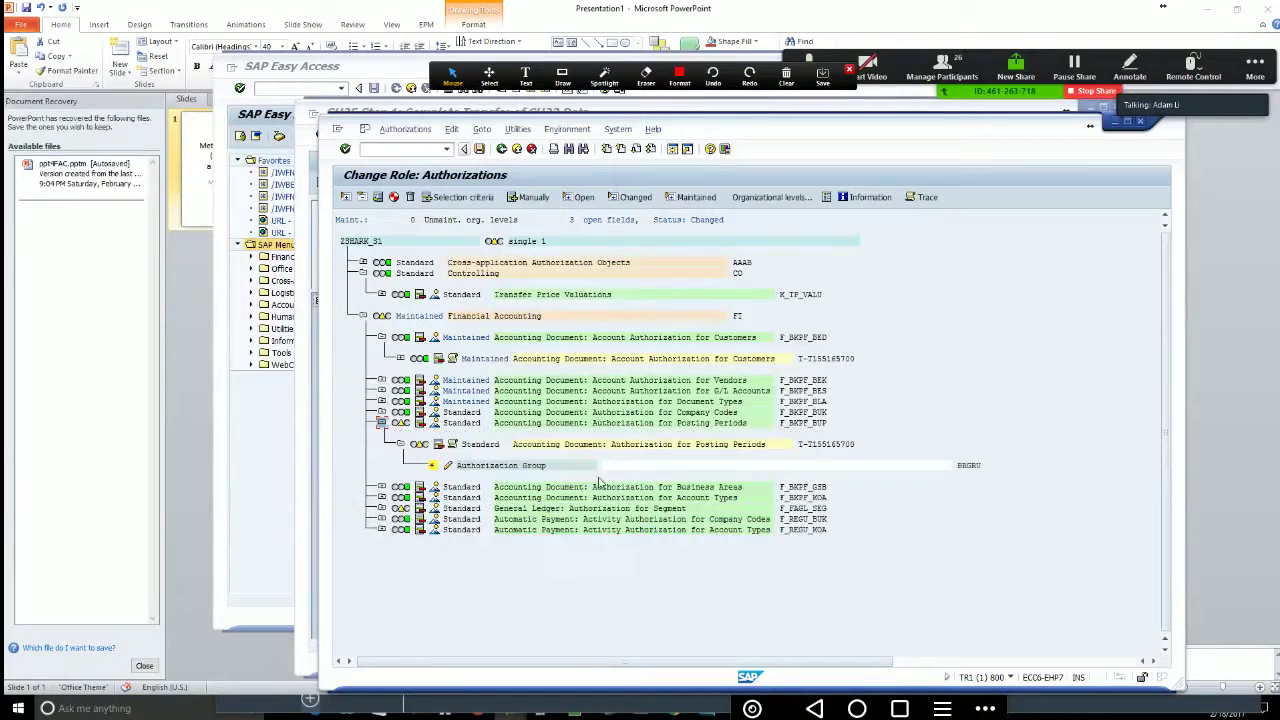
pyautogui.click(612, 466)
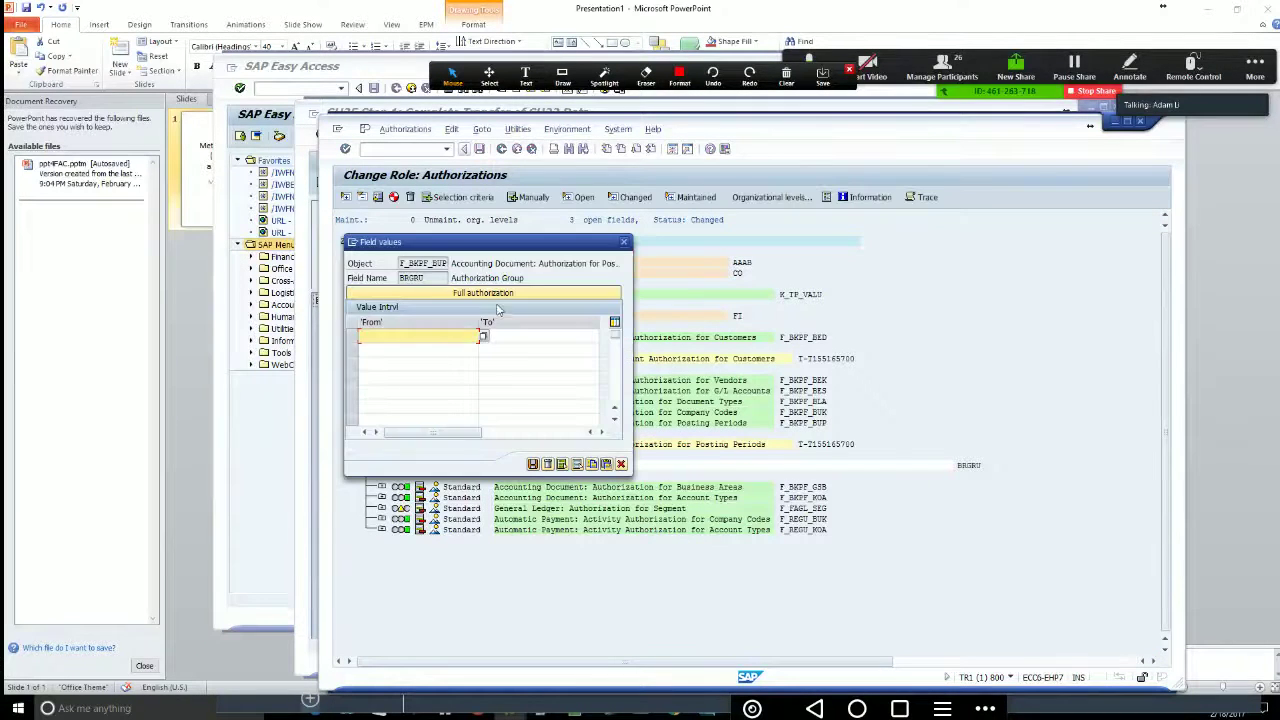
pyautogui.click(483, 293)
pyautogui.click(533, 464)
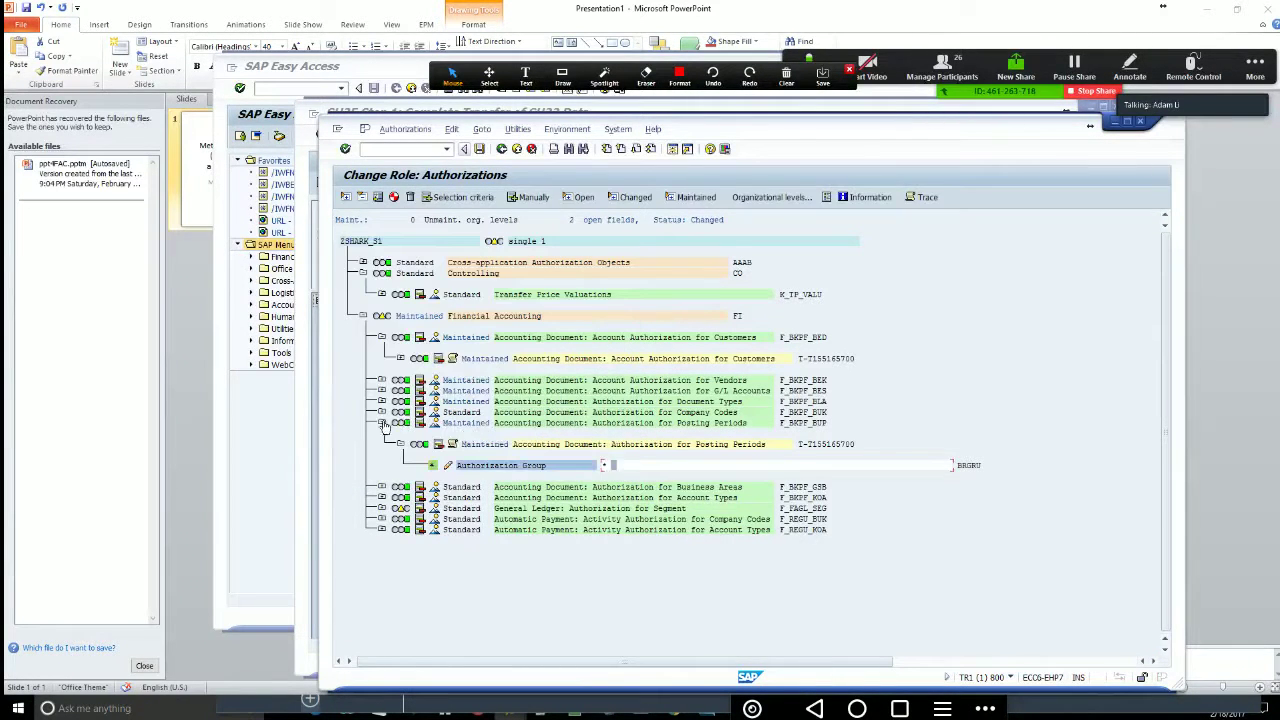
pyautogui.click(381, 423)
pyautogui.click(381, 455)
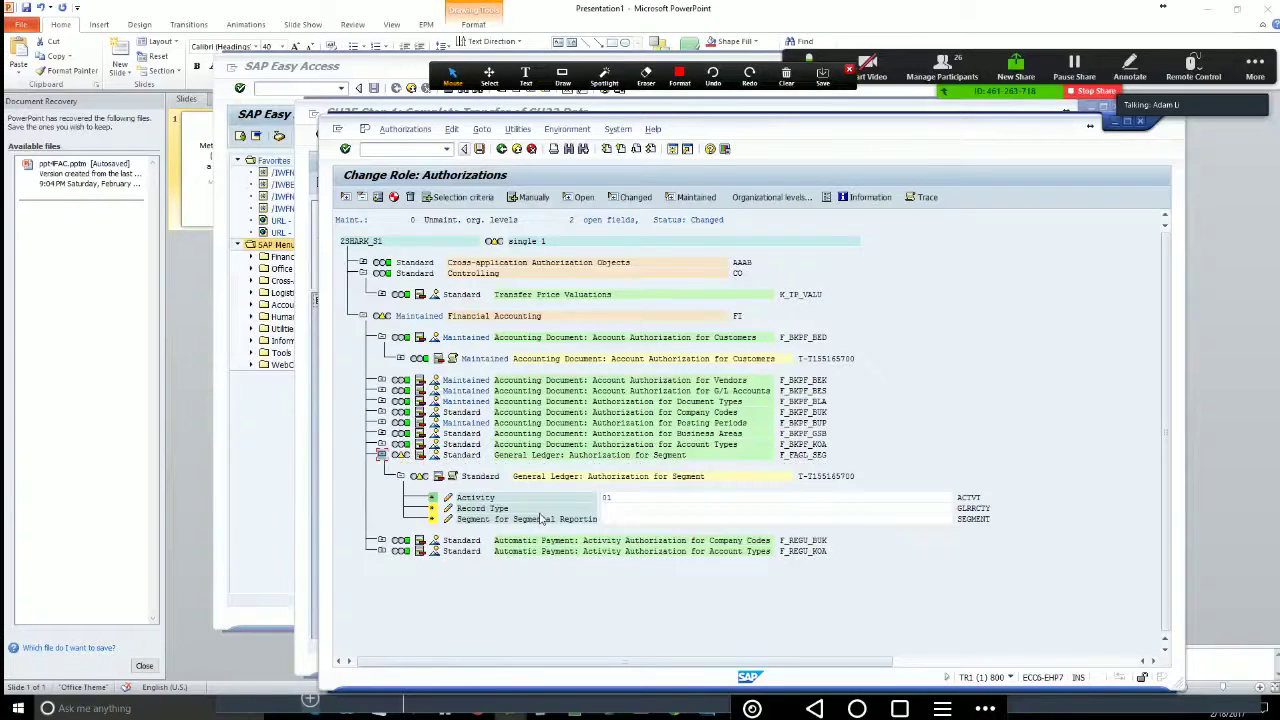
pyautogui.click(432, 519)
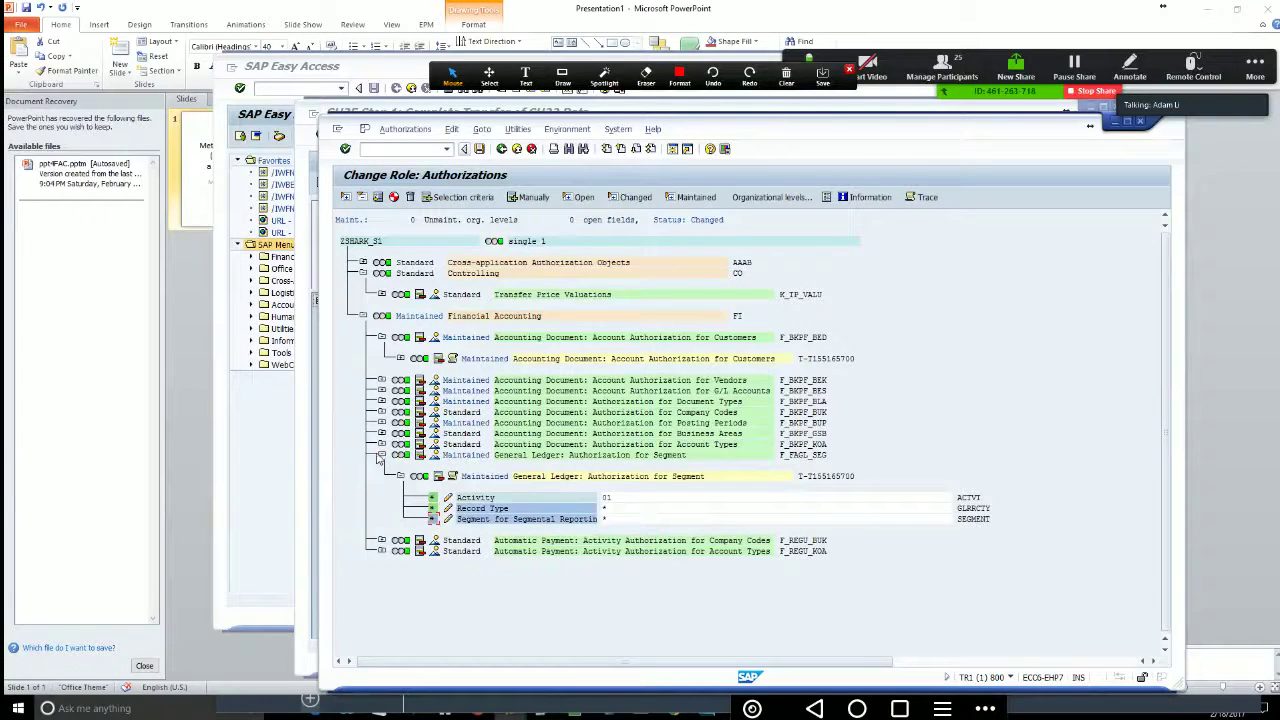
pyautogui.click(381, 455)
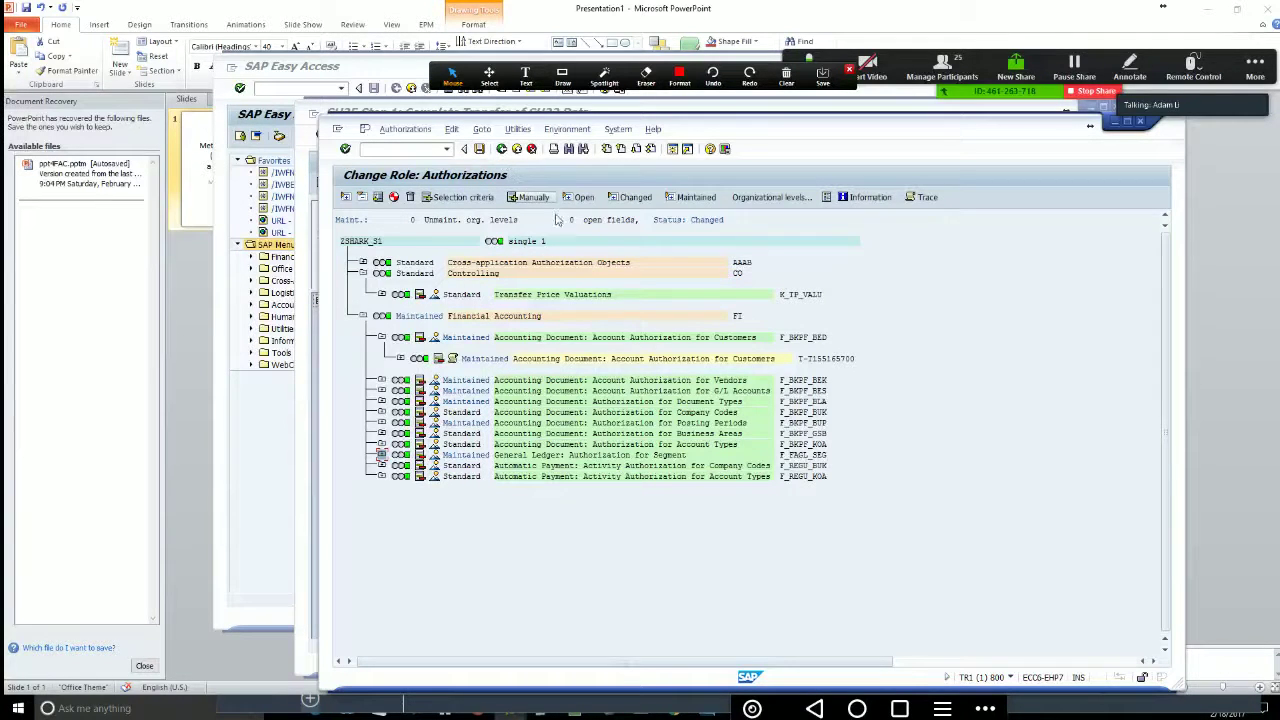
# Save ZSHARK_S1 without a custom profile name and generate its authorization profile
pyautogui.click(479, 148)
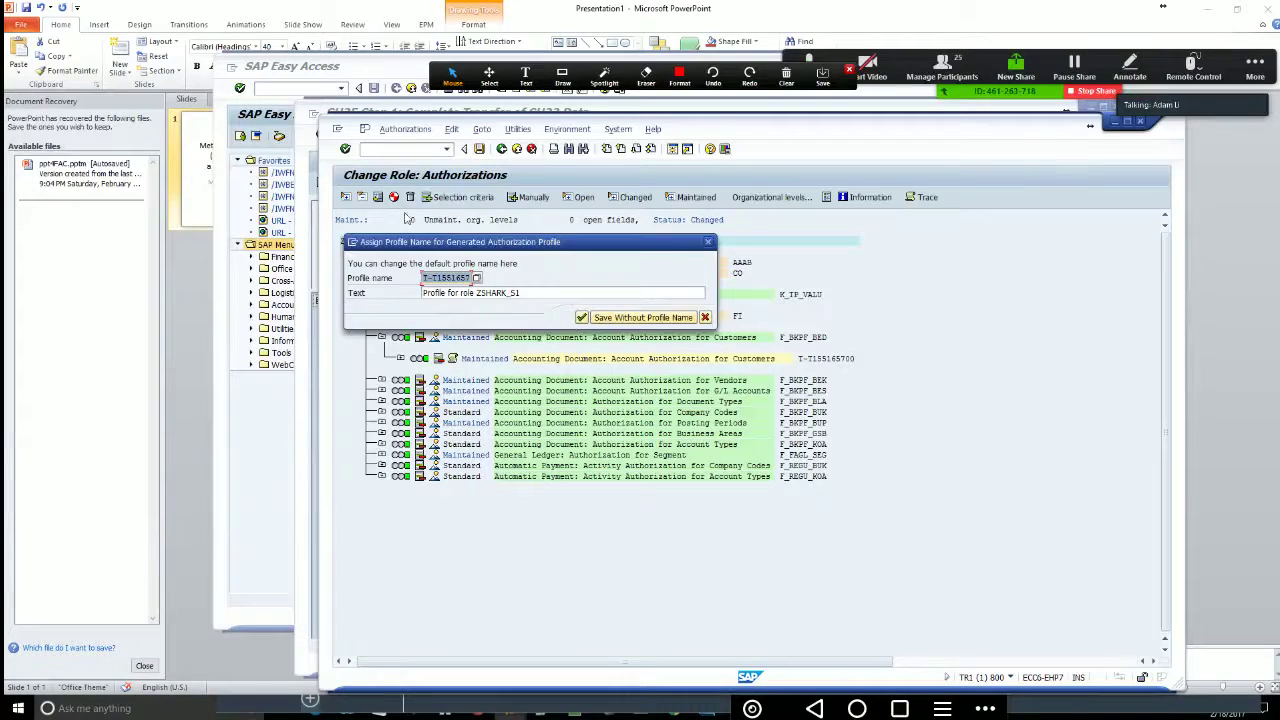
pyautogui.click(620, 272)
pyautogui.click(393, 196)
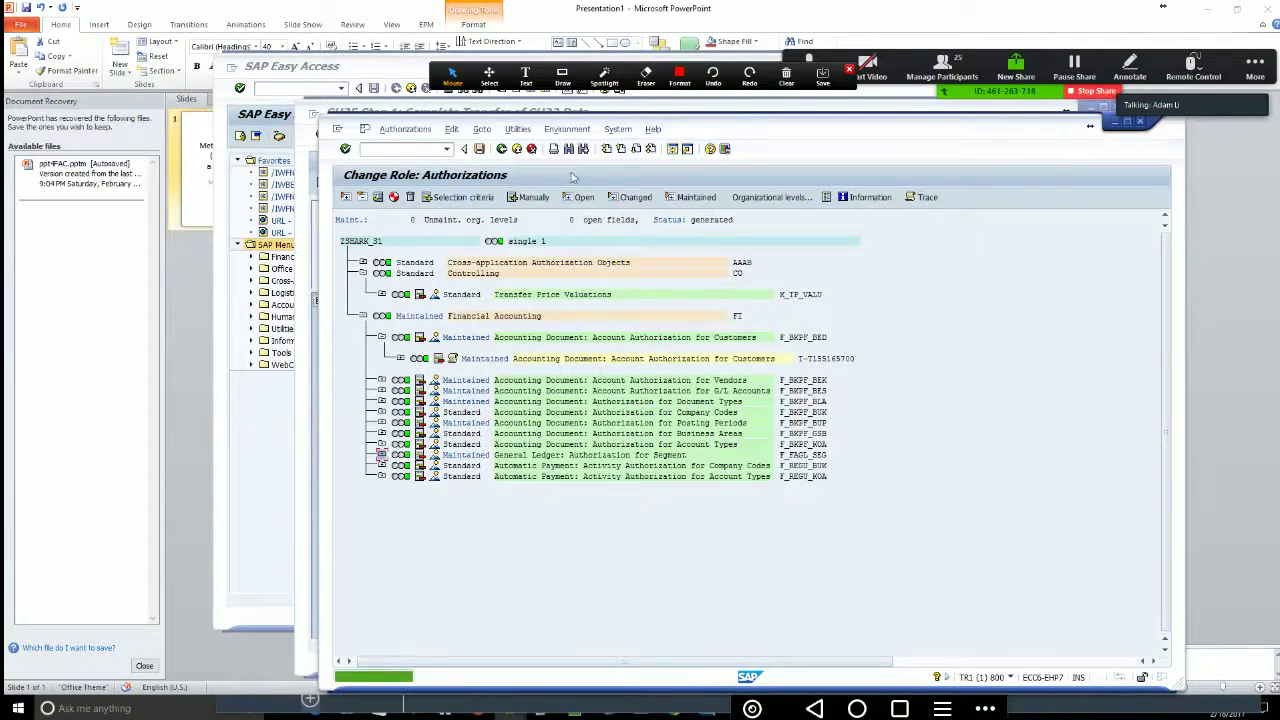
# Return to Role Maintenance and change the role name to ZSHARK_S2
pyautogui.click(501, 148)
pyautogui.click(501, 148)
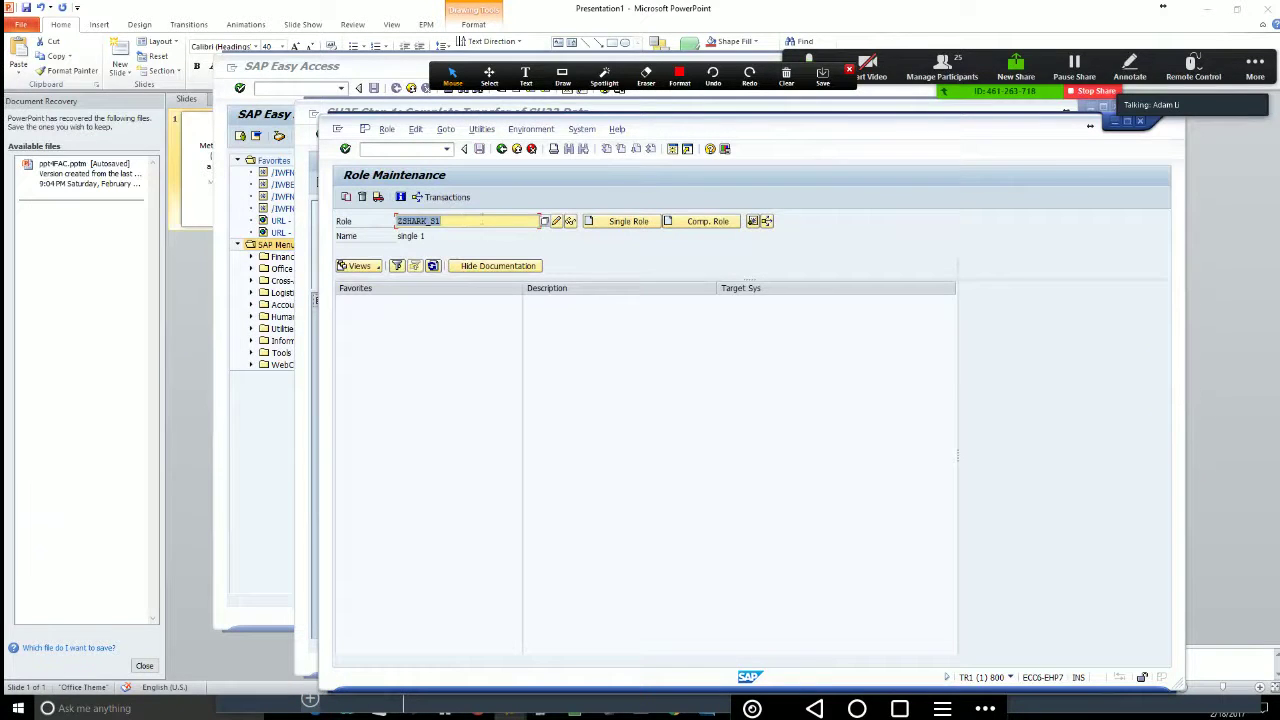
pyautogui.click(483, 219)
pyautogui.press('BackSpace')
pyautogui.write('2')
pyautogui.press('Return')
# Create single role ZSHARK_S2, save it and select its Role Menu folder
pyautogui.click(622, 221)
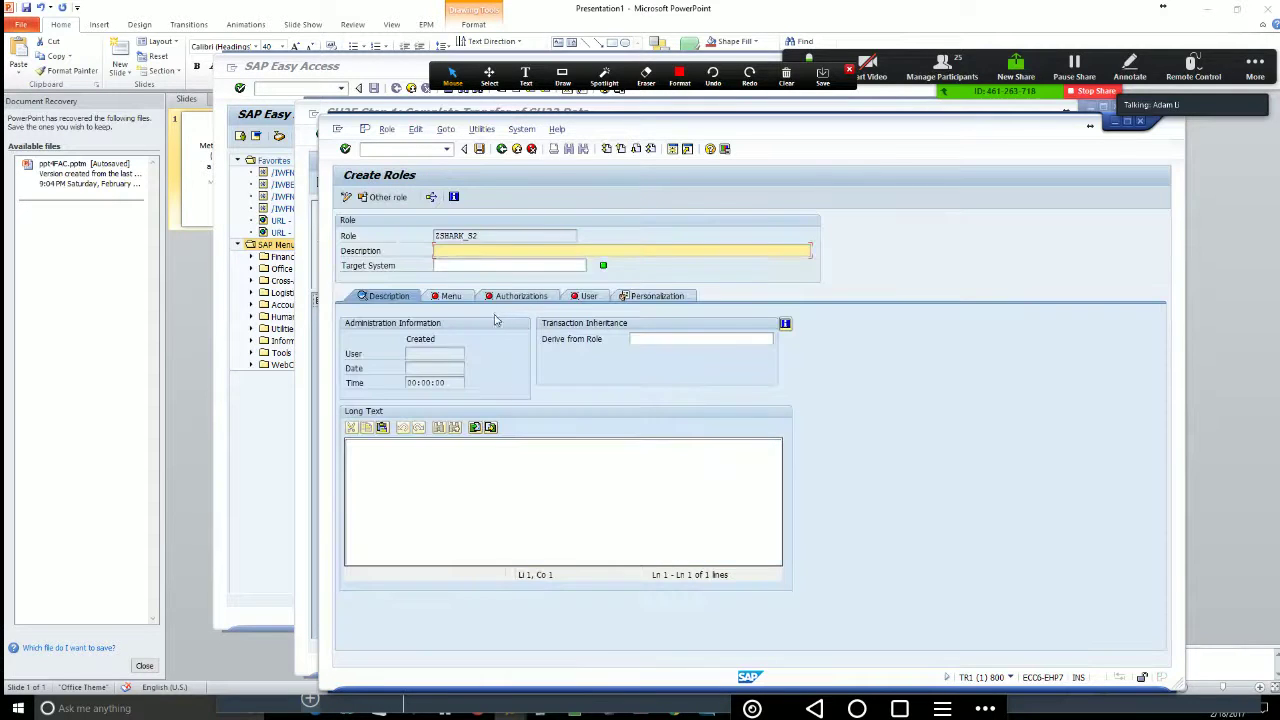
pyautogui.click(447, 296)
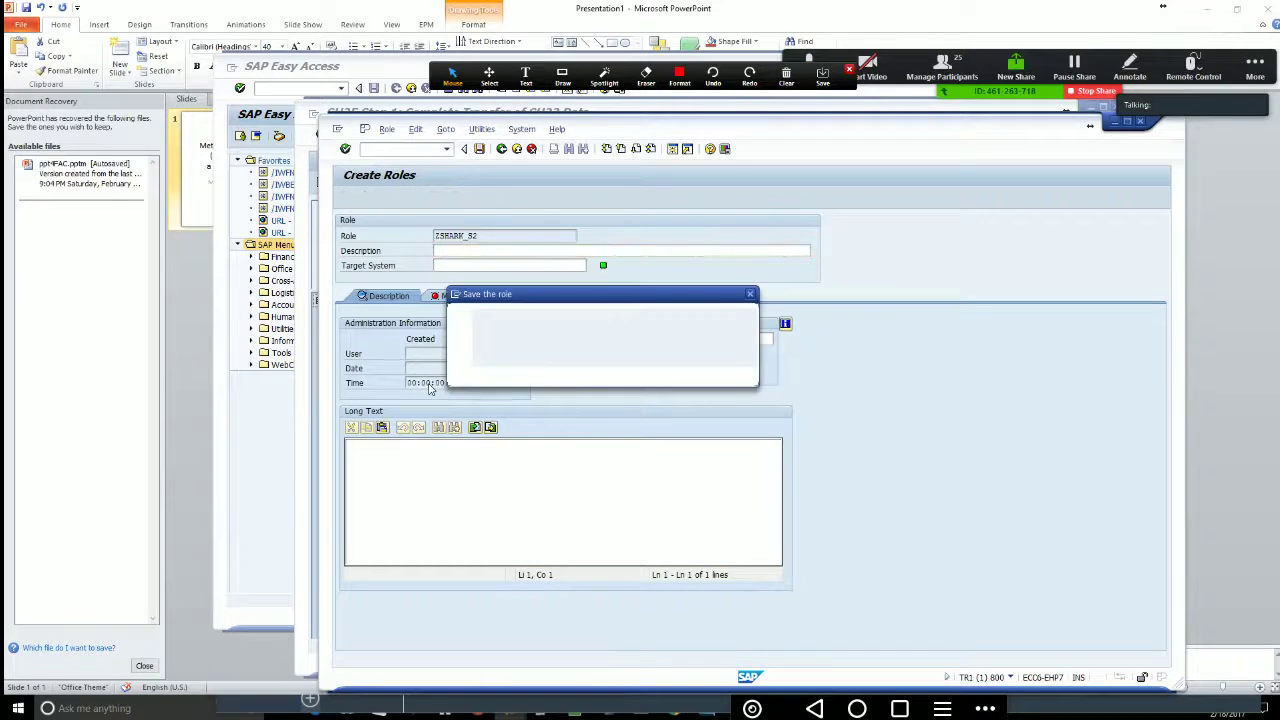
pyautogui.press('Return')
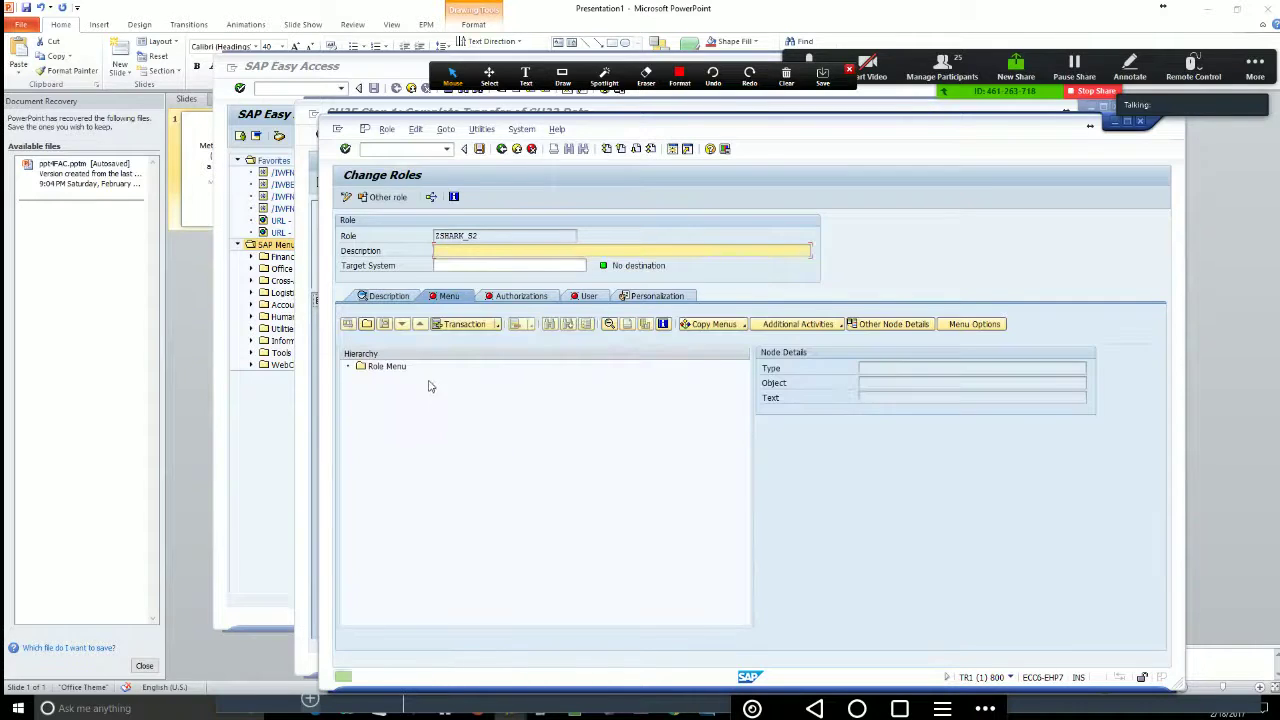
pyautogui.click(387, 366)
# Search for transactions matching fb* to add to the role menu
pyautogui.click(465, 324)
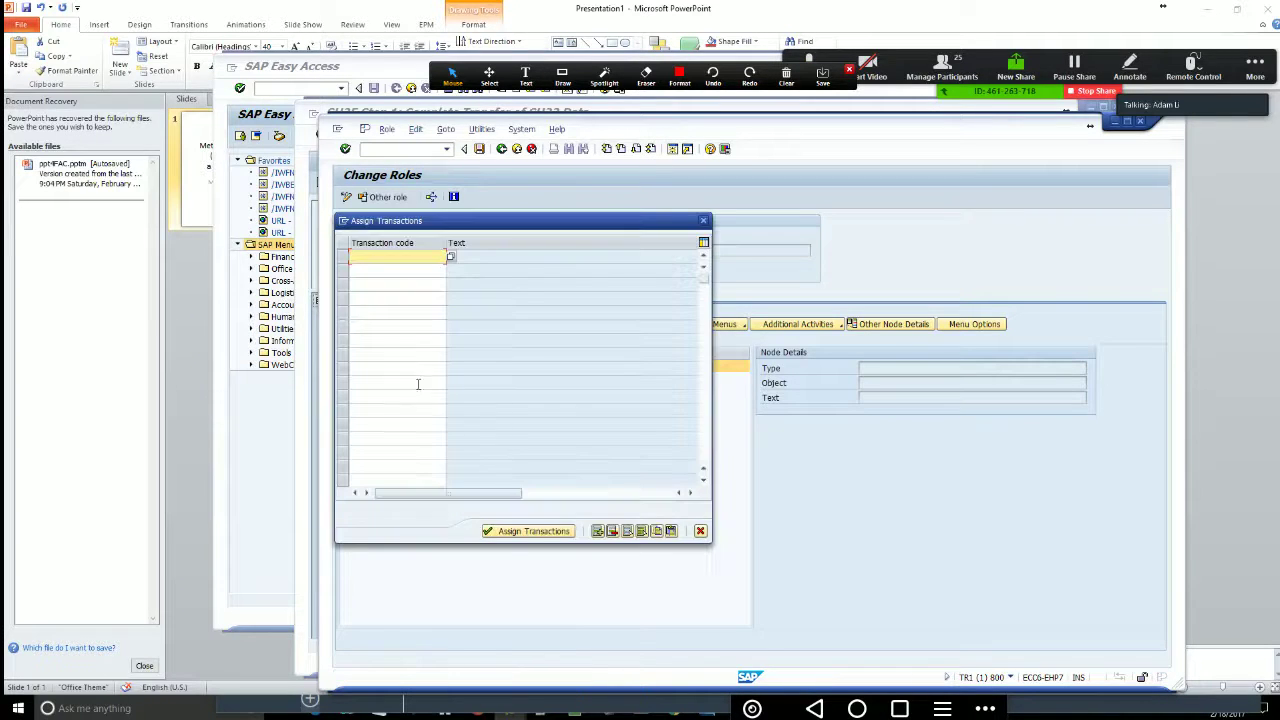
pyautogui.write('fb*')
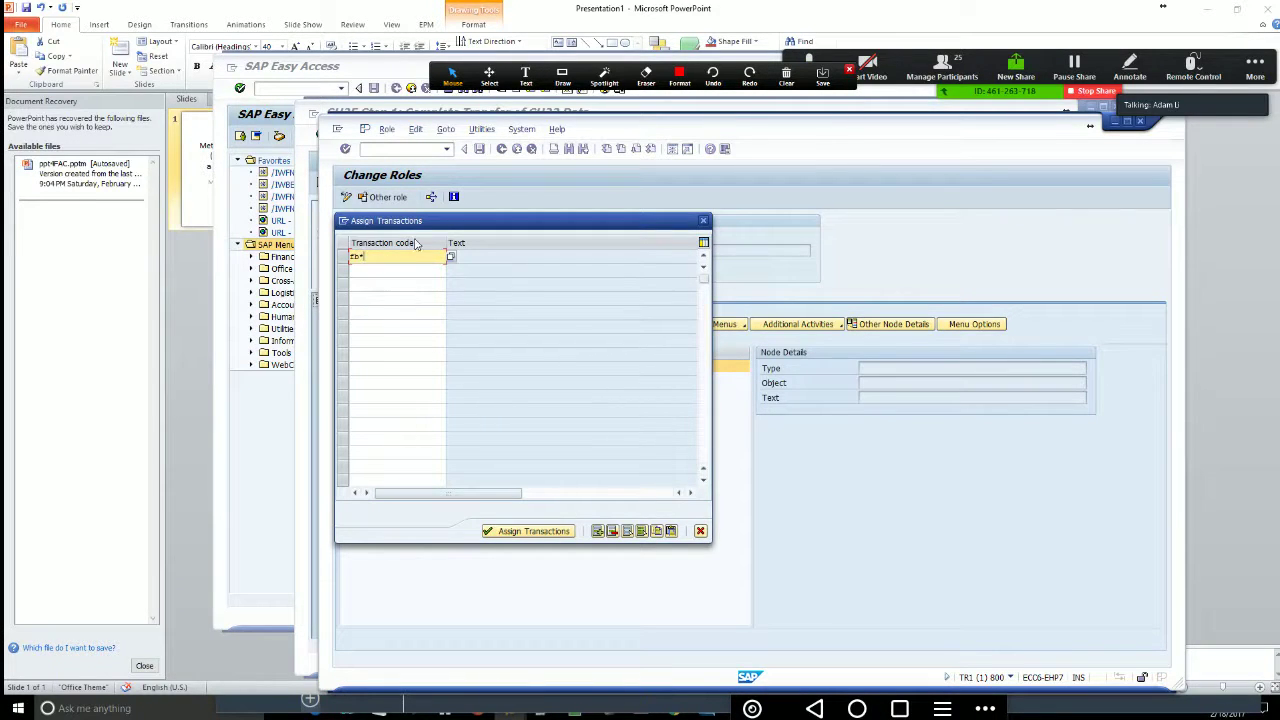
pyautogui.press('Return')
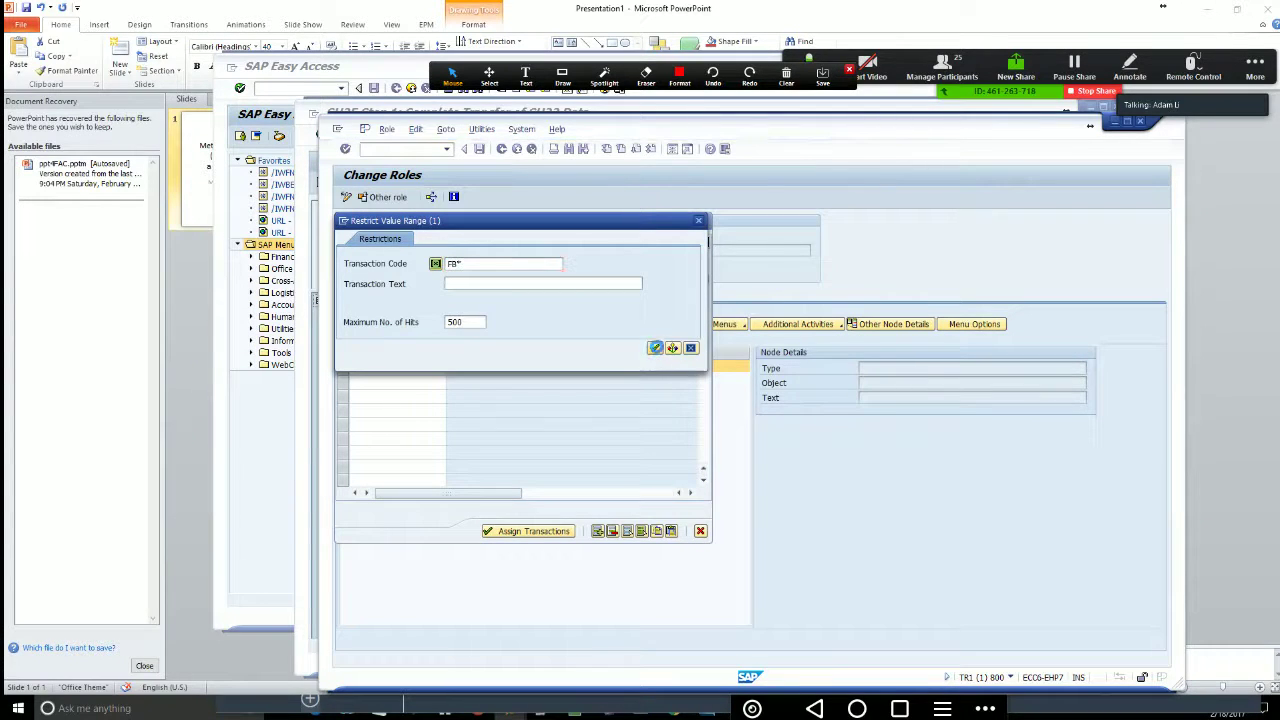
pyautogui.click(655, 348)
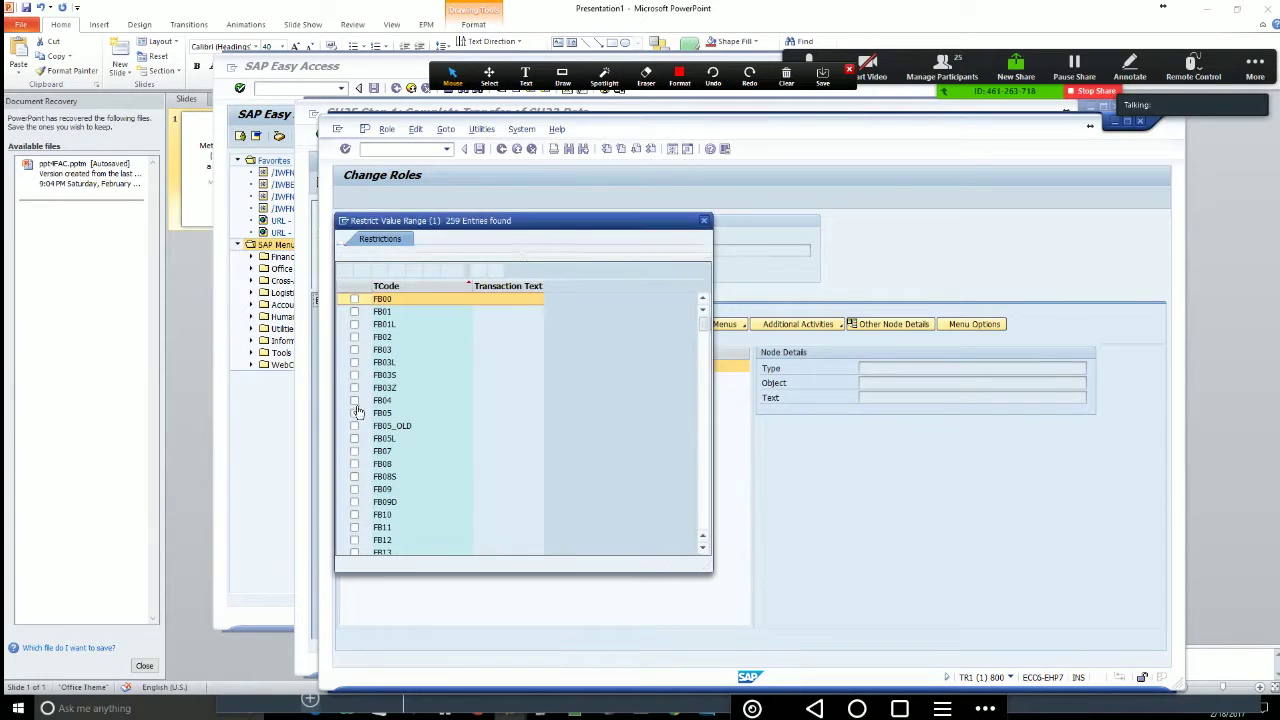
# Tick FB04, FB05, FB05_OLD, FB05L, FB07, FB08 through FB11 and add them to the menu
pyautogui.click(354, 400)
pyautogui.click(354, 413)
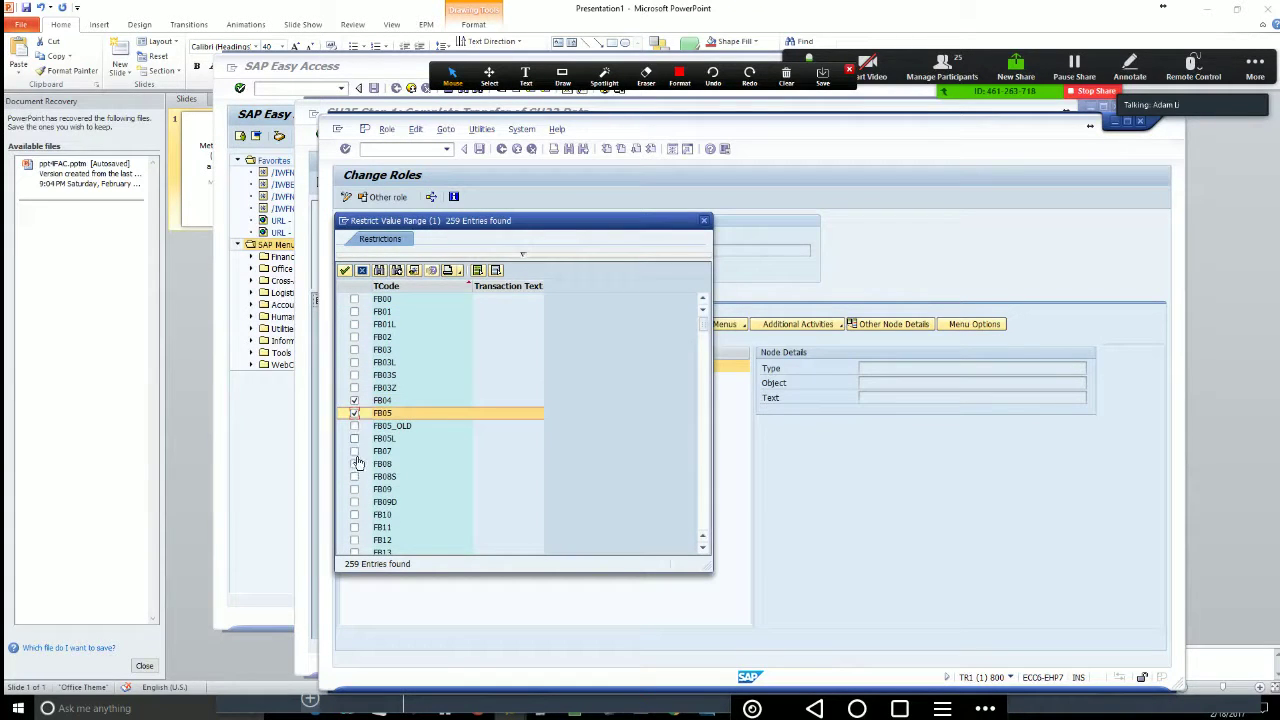
pyautogui.click(354, 463)
pyautogui.click(354, 451)
pyautogui.click(354, 438)
pyautogui.click(354, 413)
pyautogui.click(354, 413)
pyautogui.click(354, 400)
pyautogui.click(354, 400)
pyautogui.click(354, 387)
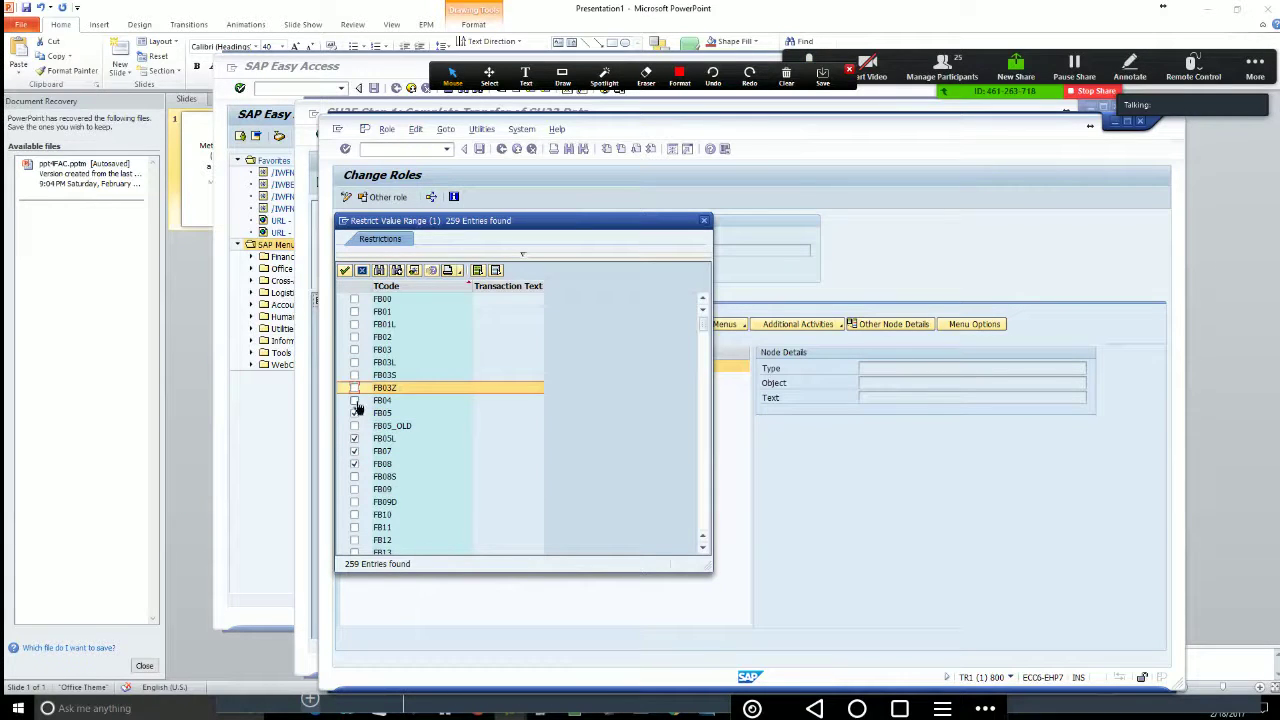
pyautogui.click(354, 426)
pyautogui.click(354, 477)
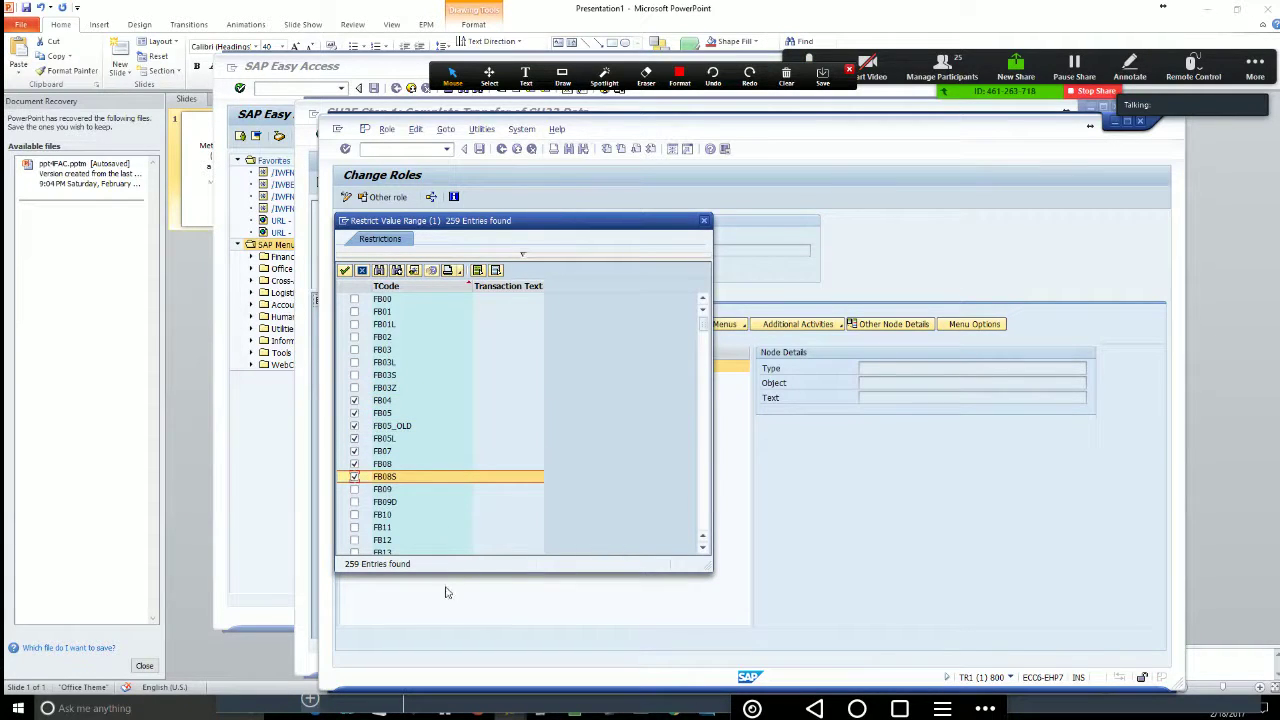
pyautogui.click(354, 489)
pyautogui.click(354, 502)
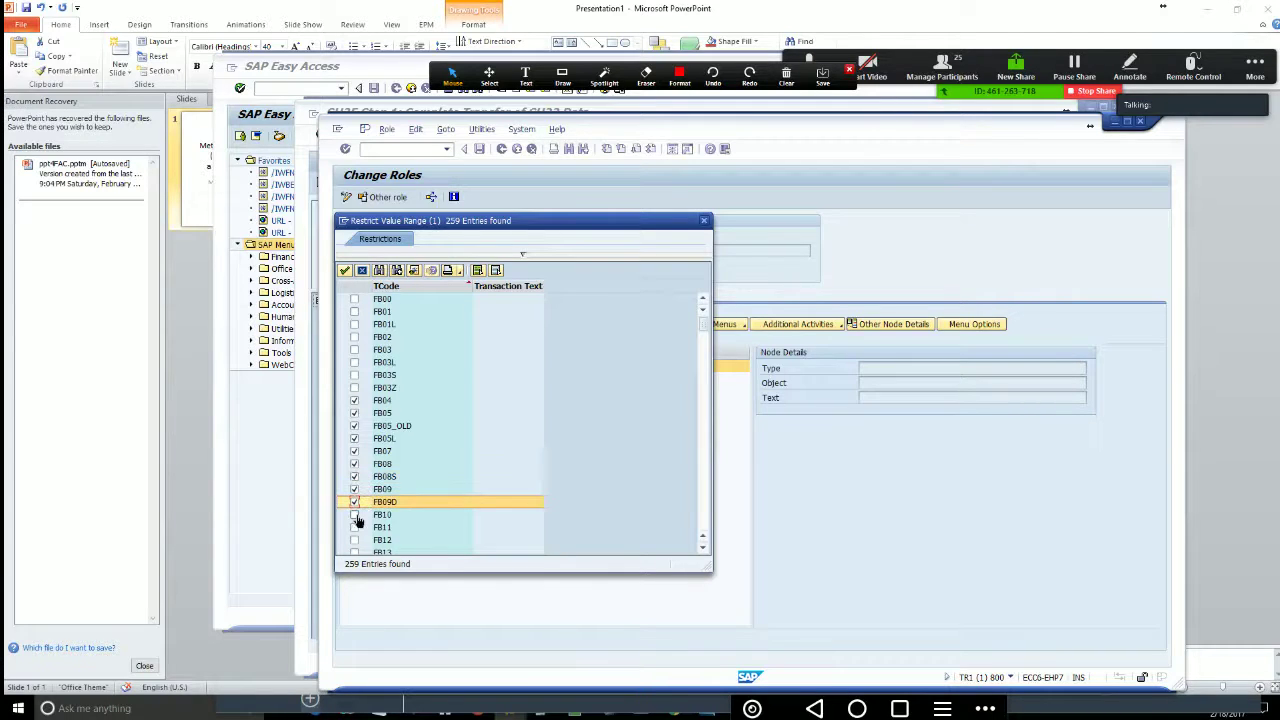
pyautogui.click(354, 514)
pyautogui.click(354, 527)
pyautogui.click(346, 272)
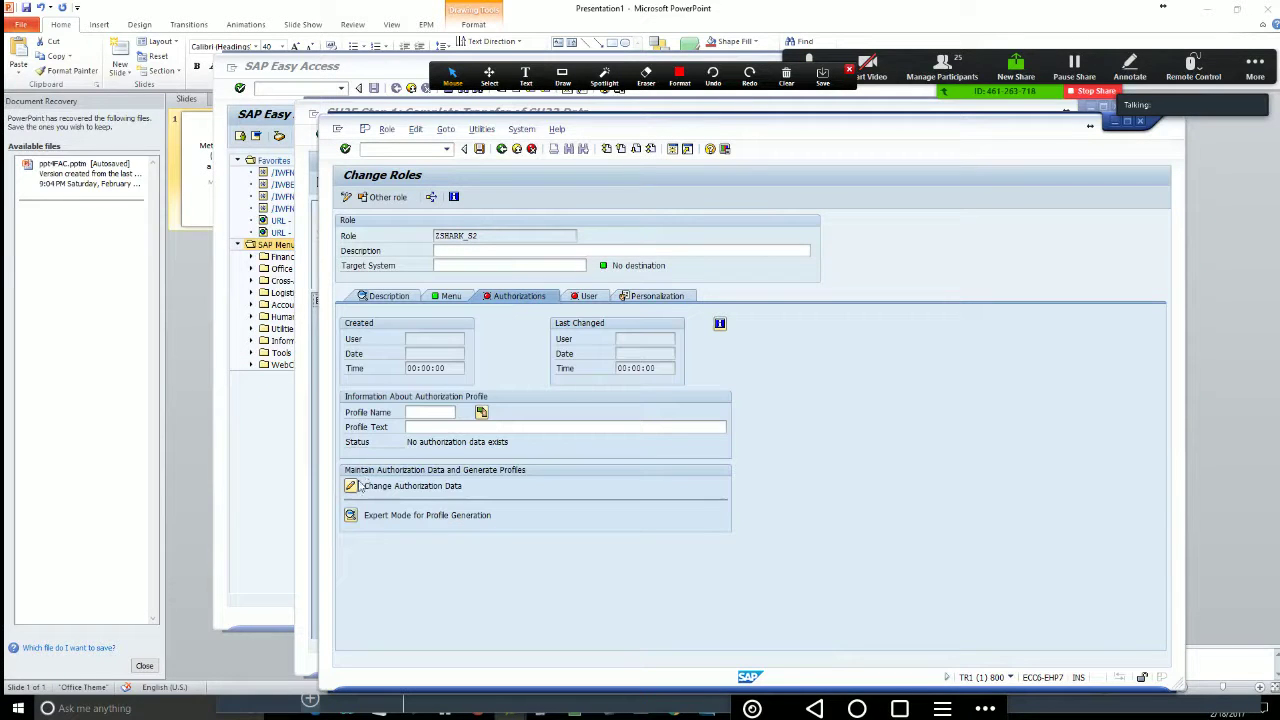
# Open ZSHARK_S2's authorization data and save its organizational level values
pyautogui.click(450, 296)
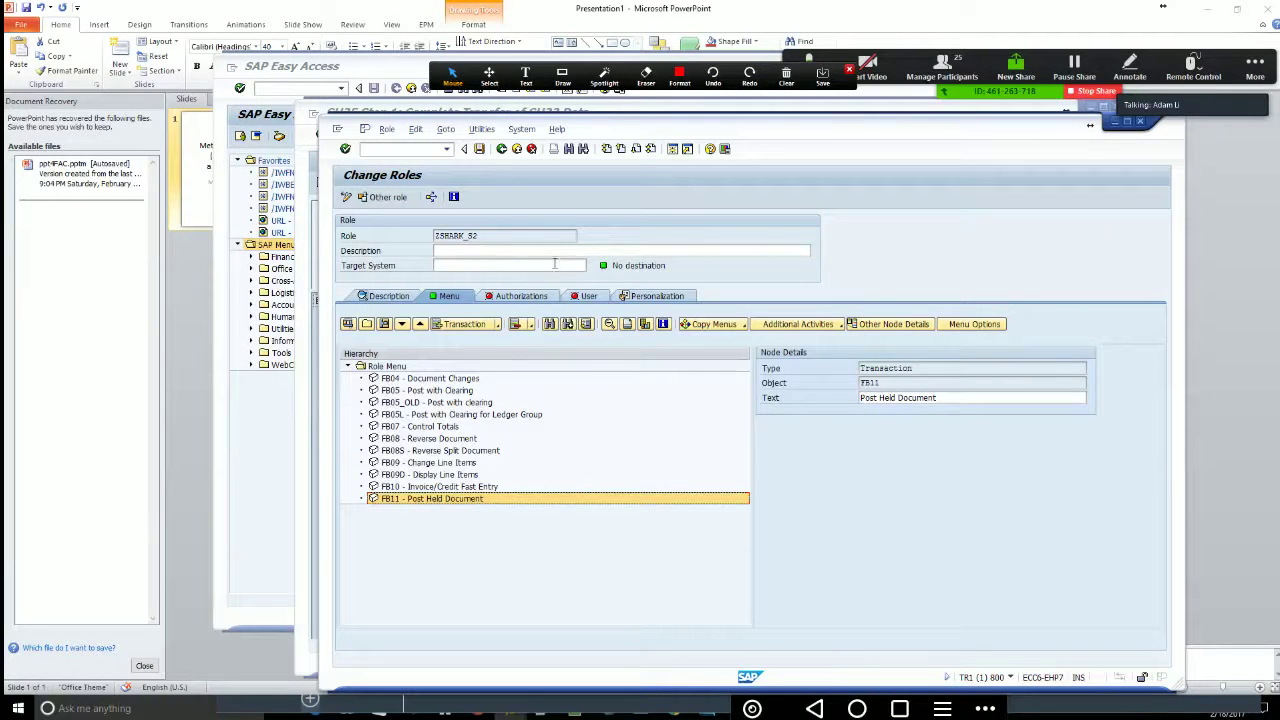
pyautogui.click(536, 298)
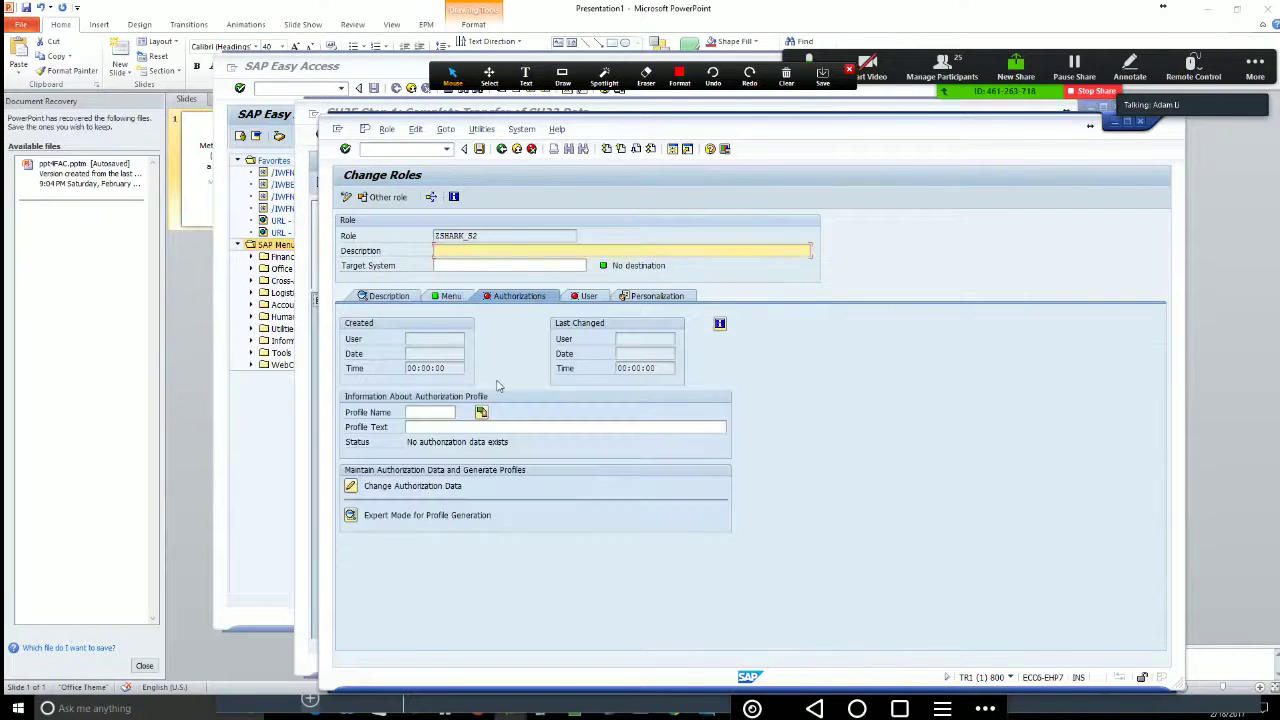
pyautogui.click(351, 487)
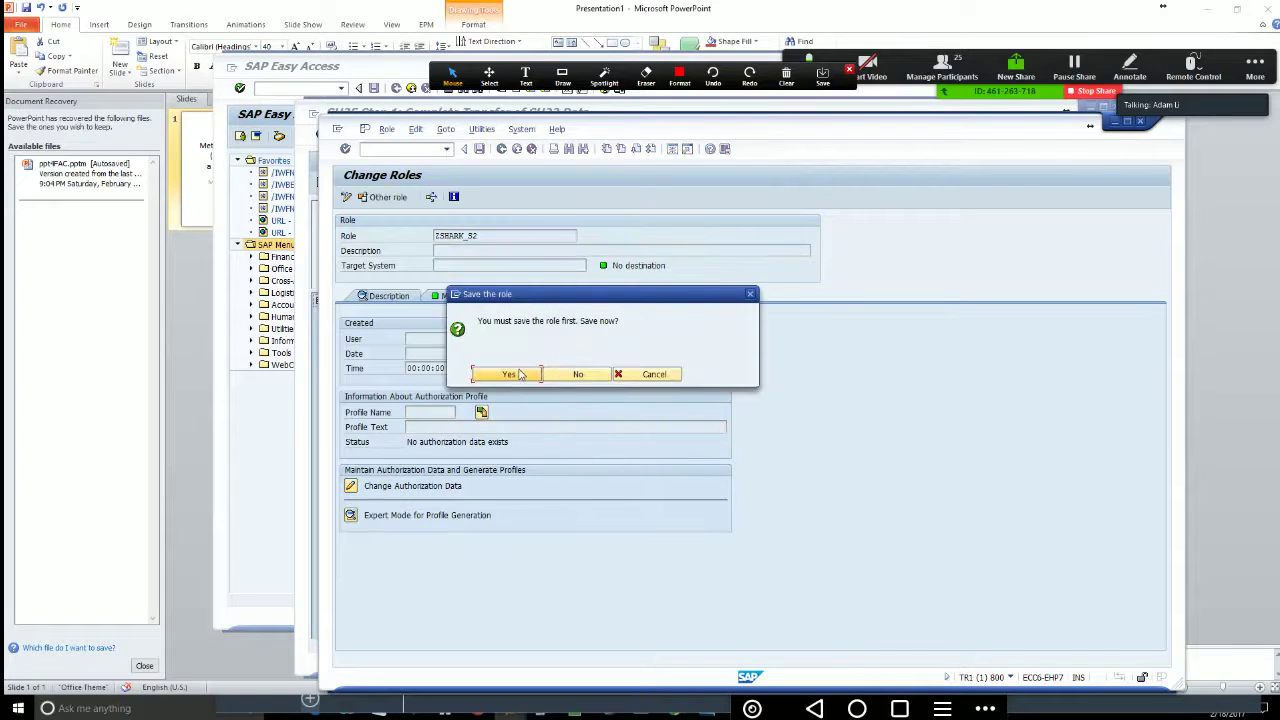
pyautogui.click(509, 374)
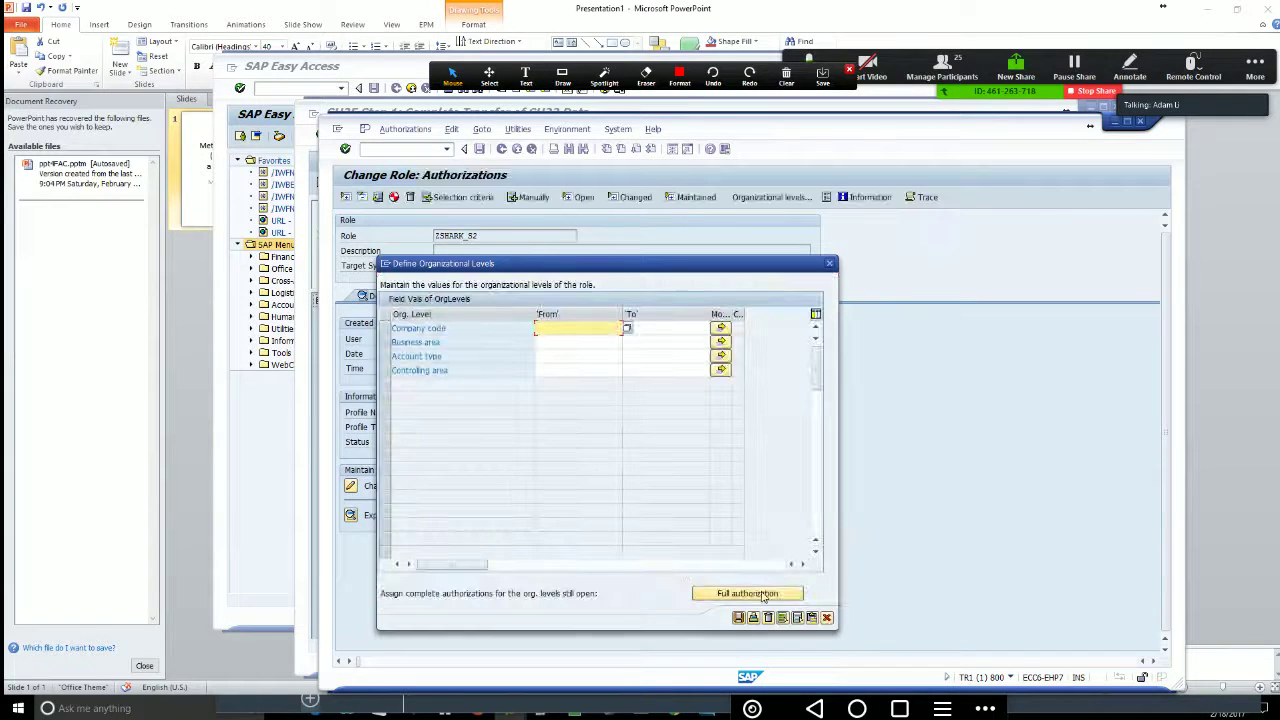
pyautogui.click(565, 357)
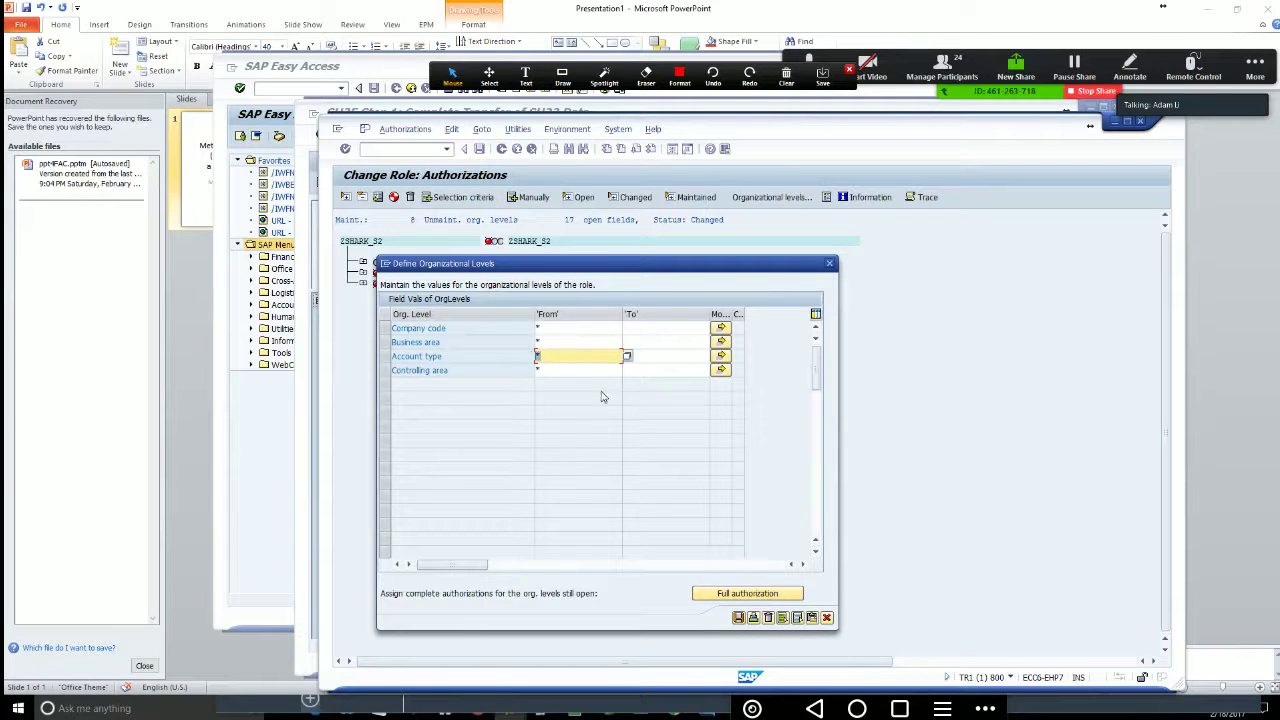
pyautogui.click(739, 618)
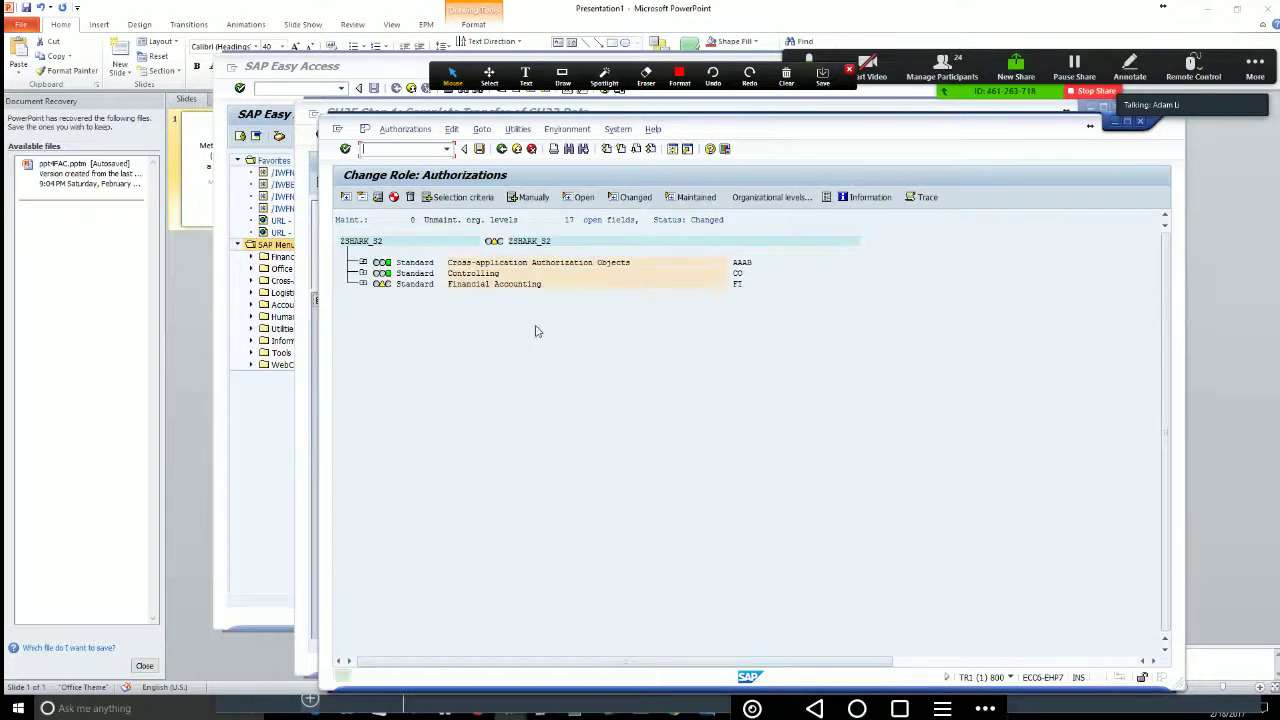
# Grant full authorization to the whole Financial Accounting branch
pyautogui.click(363, 284)
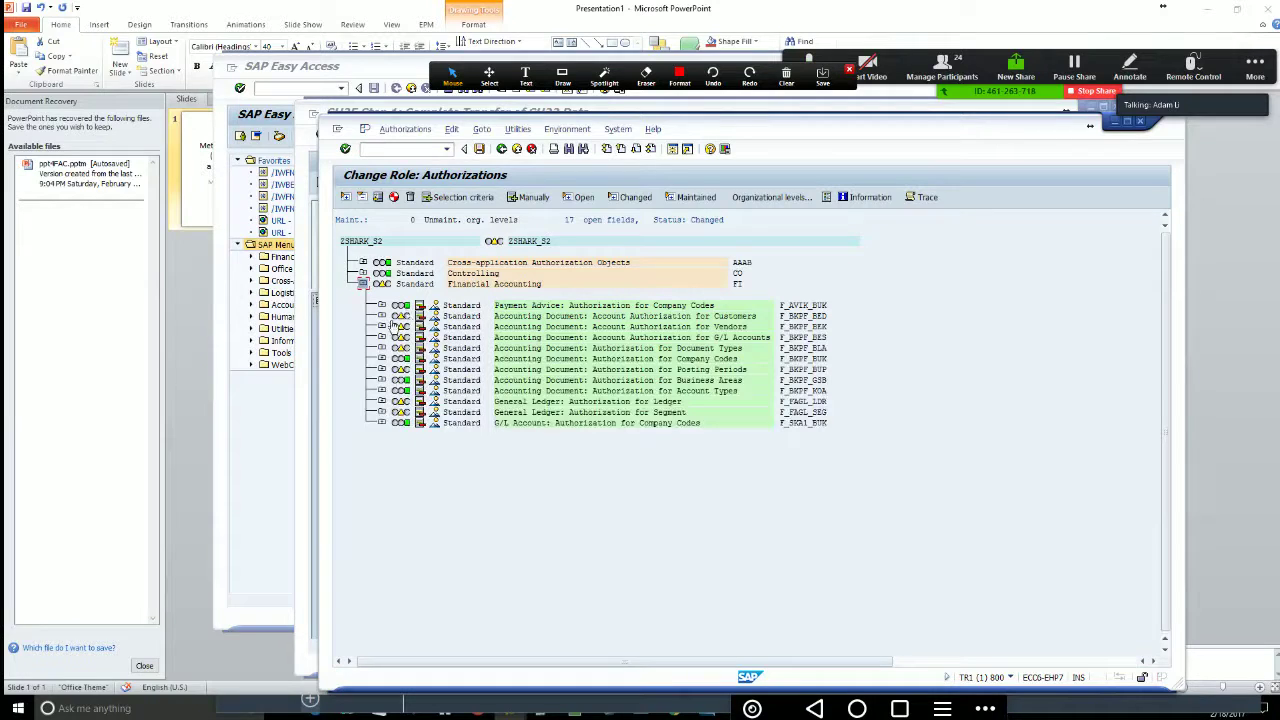
pyautogui.click(382, 284)
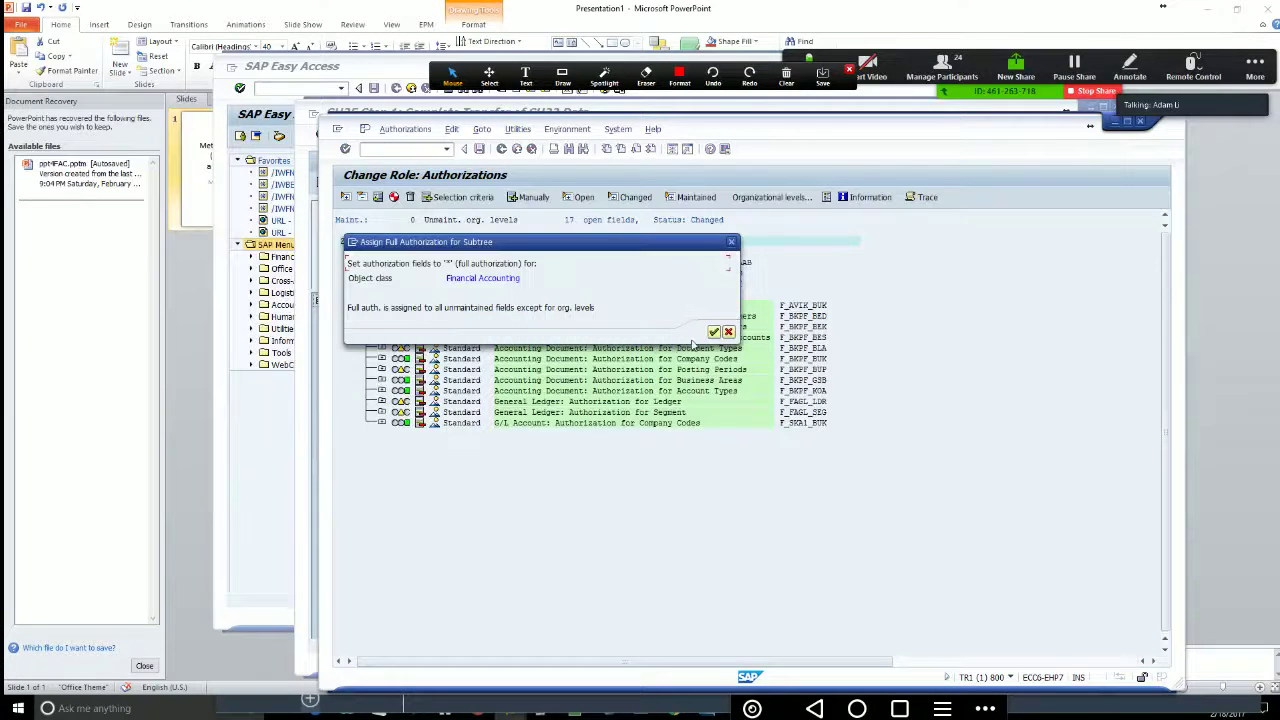
pyautogui.click(713, 333)
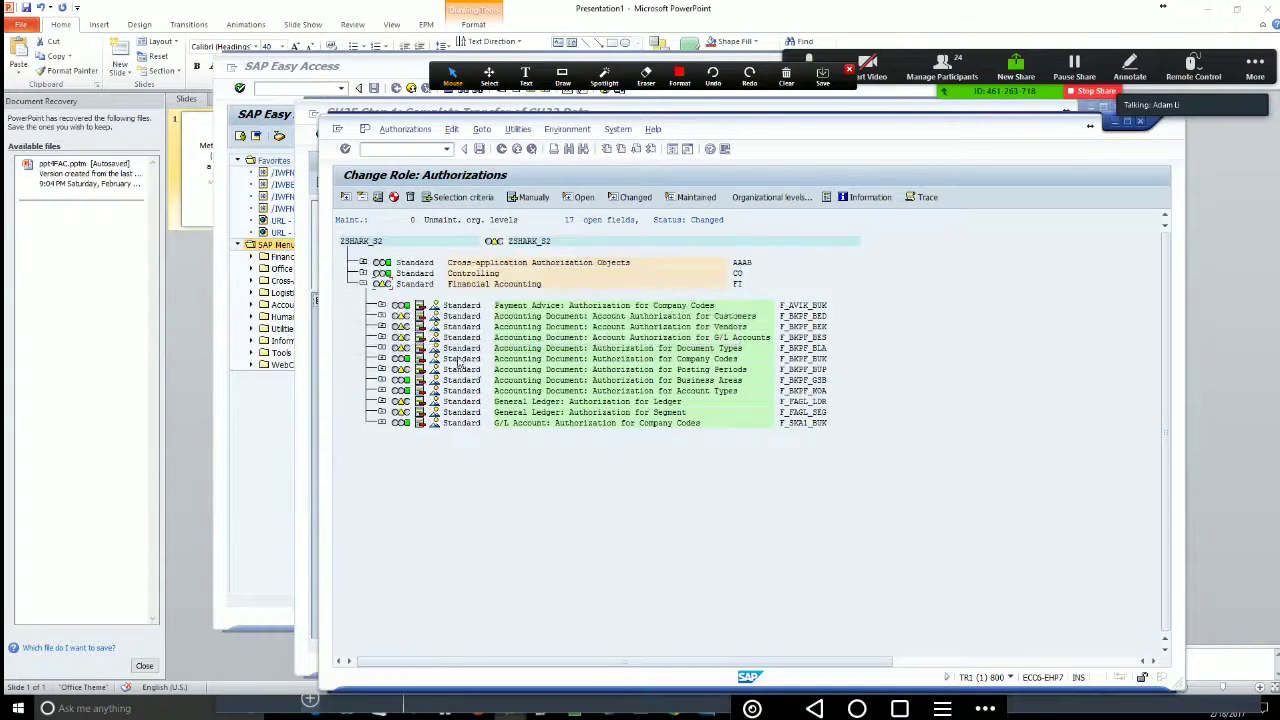
pyautogui.click(363, 284)
pyautogui.click(363, 284)
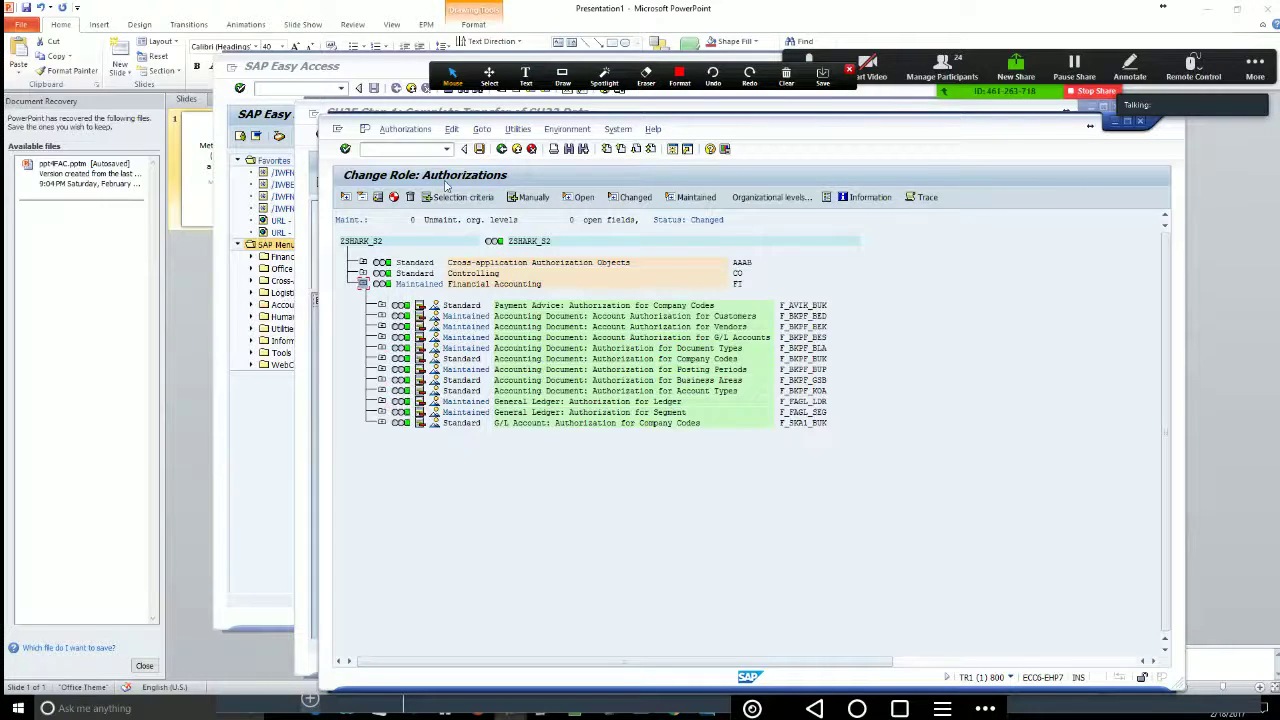
# Generate ZSHARK_S2's profile with the default profile name and return to the overview
pyautogui.click(393, 196)
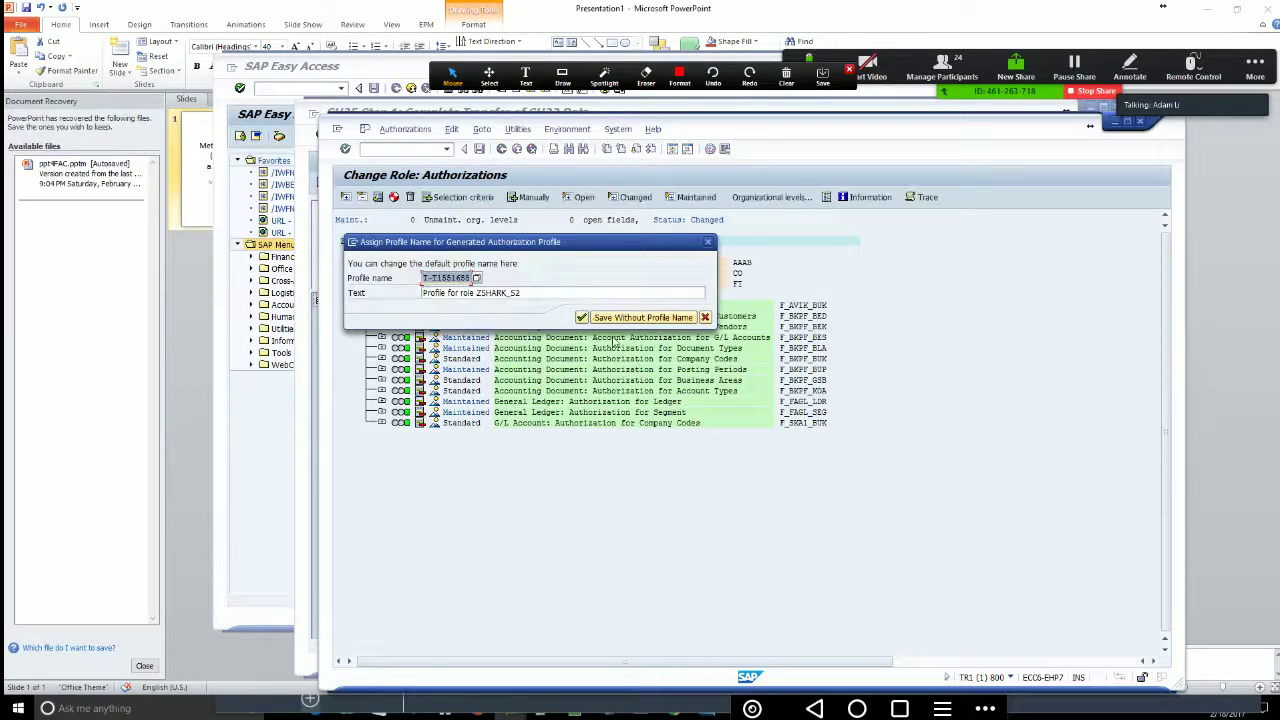
pyautogui.click(581, 317)
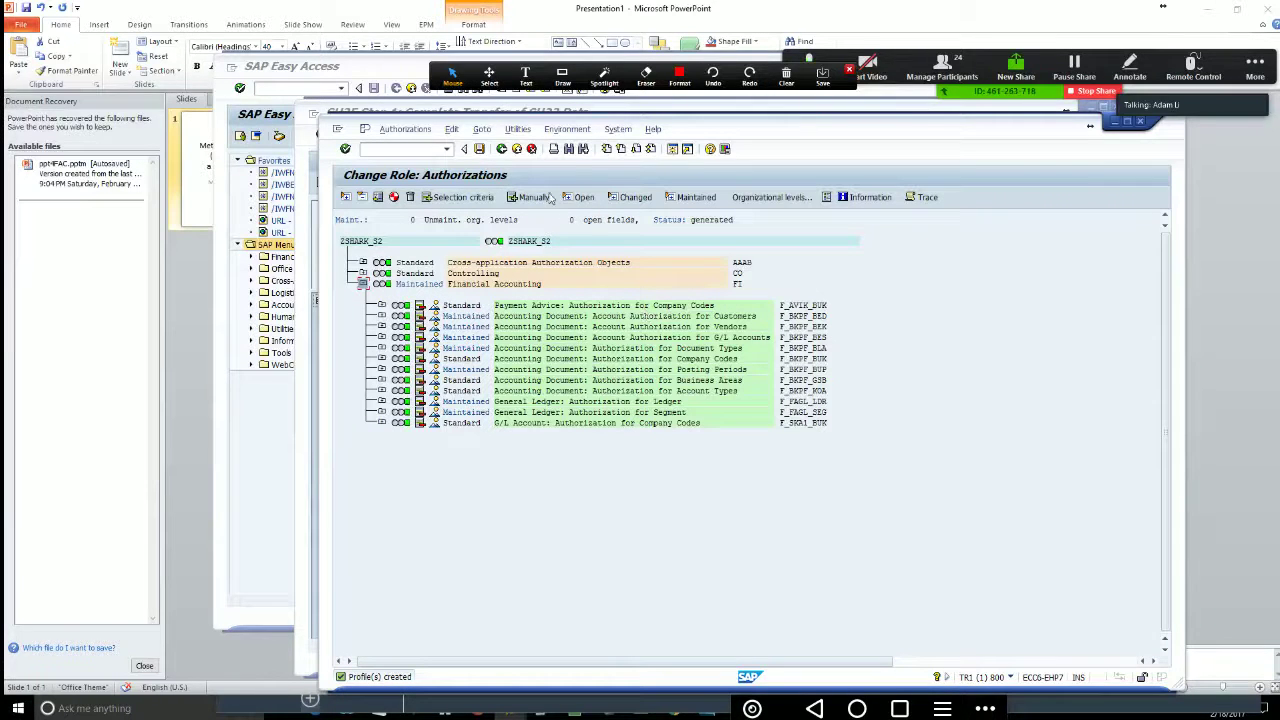
pyautogui.click(502, 149)
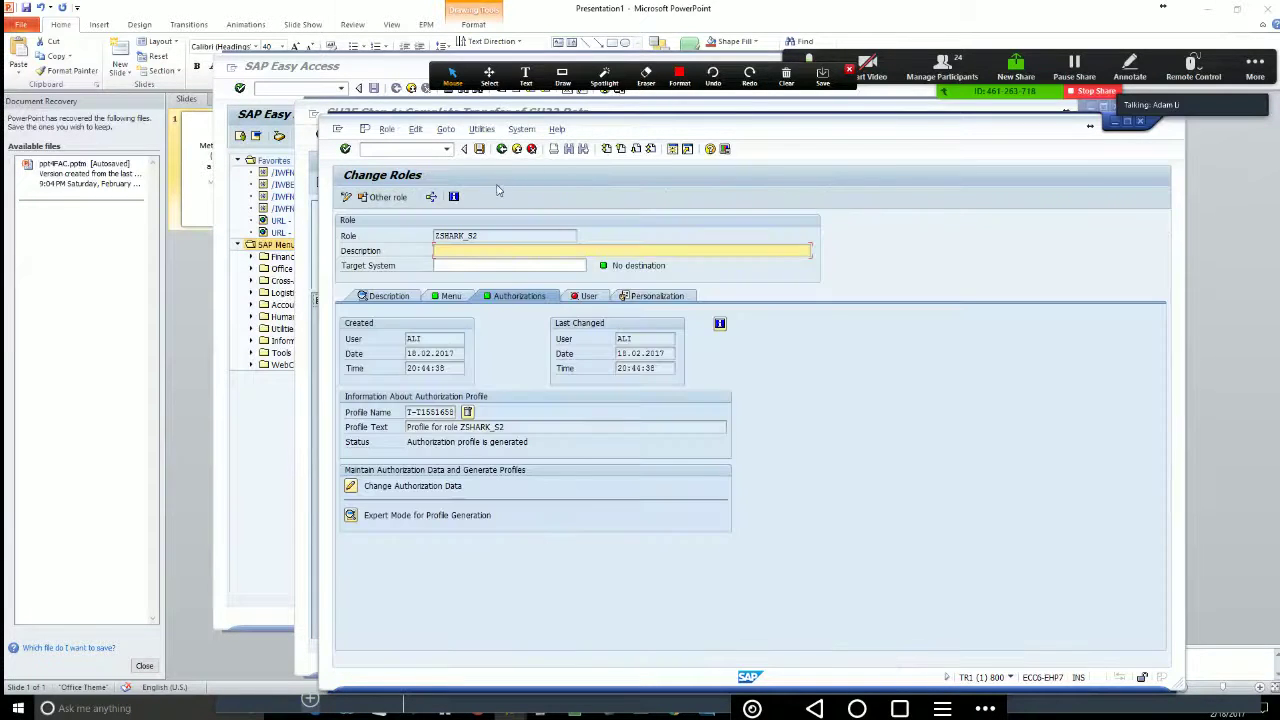
# Create composite role ZSHARK_COMPOSITE described 'composite for zshark' and save it
pyautogui.click(502, 149)
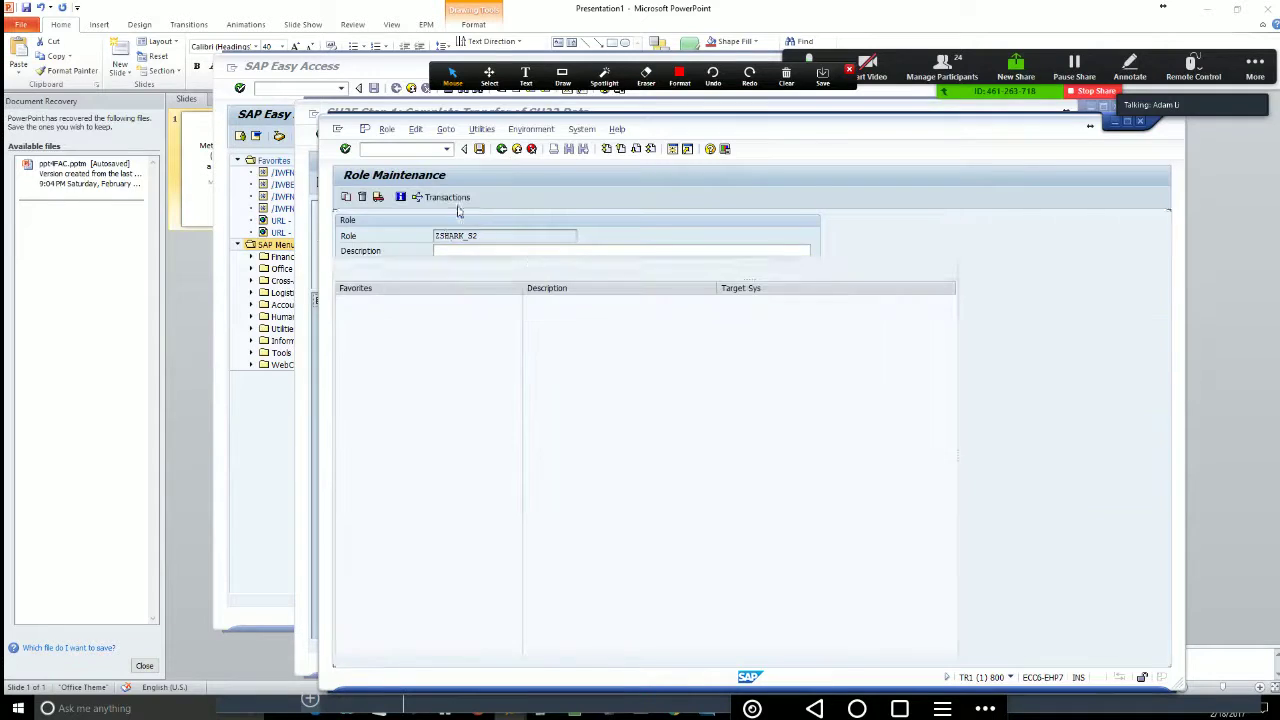
pyautogui.click(471, 222)
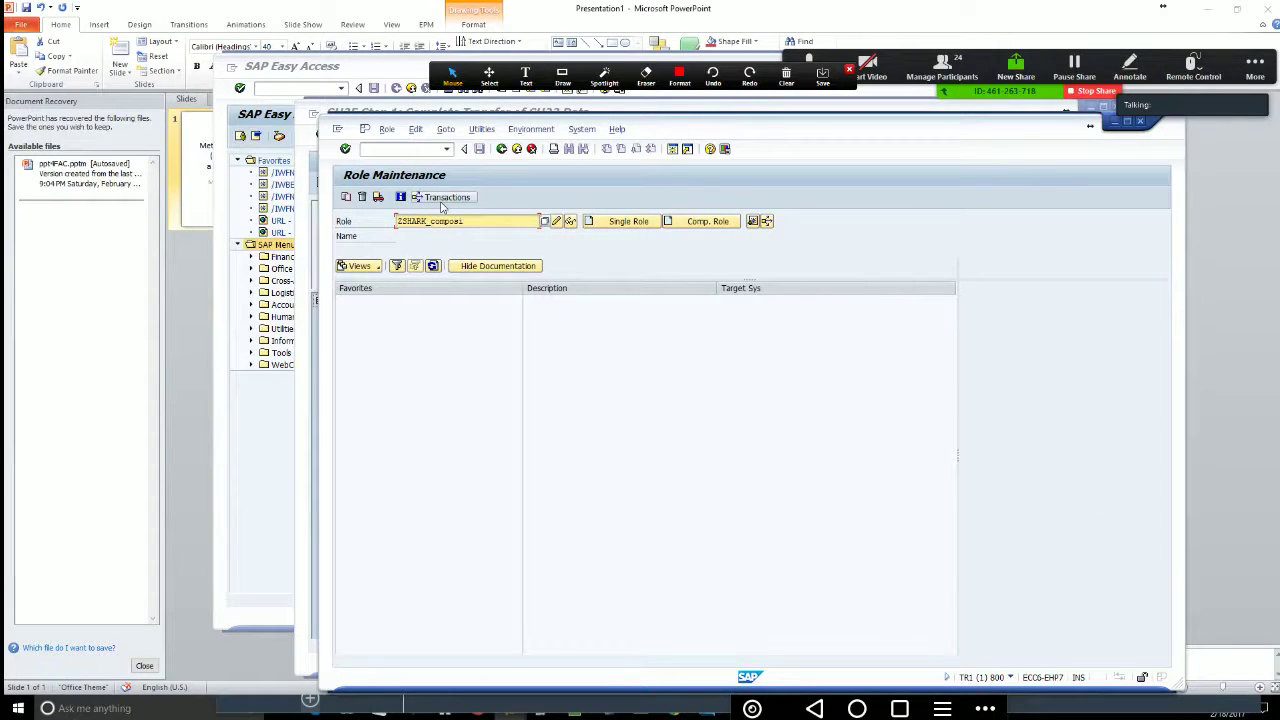
pyautogui.click(700, 221)
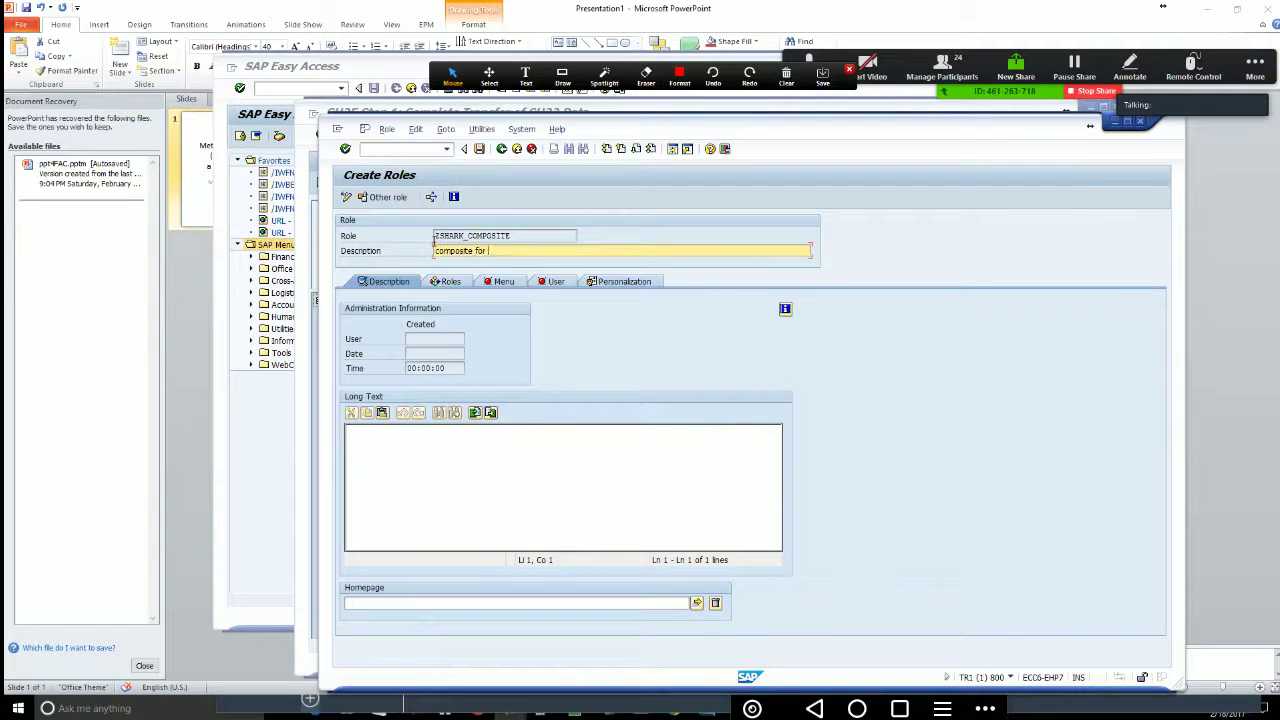
pyautogui.write('rk')
pyautogui.click(449, 281)
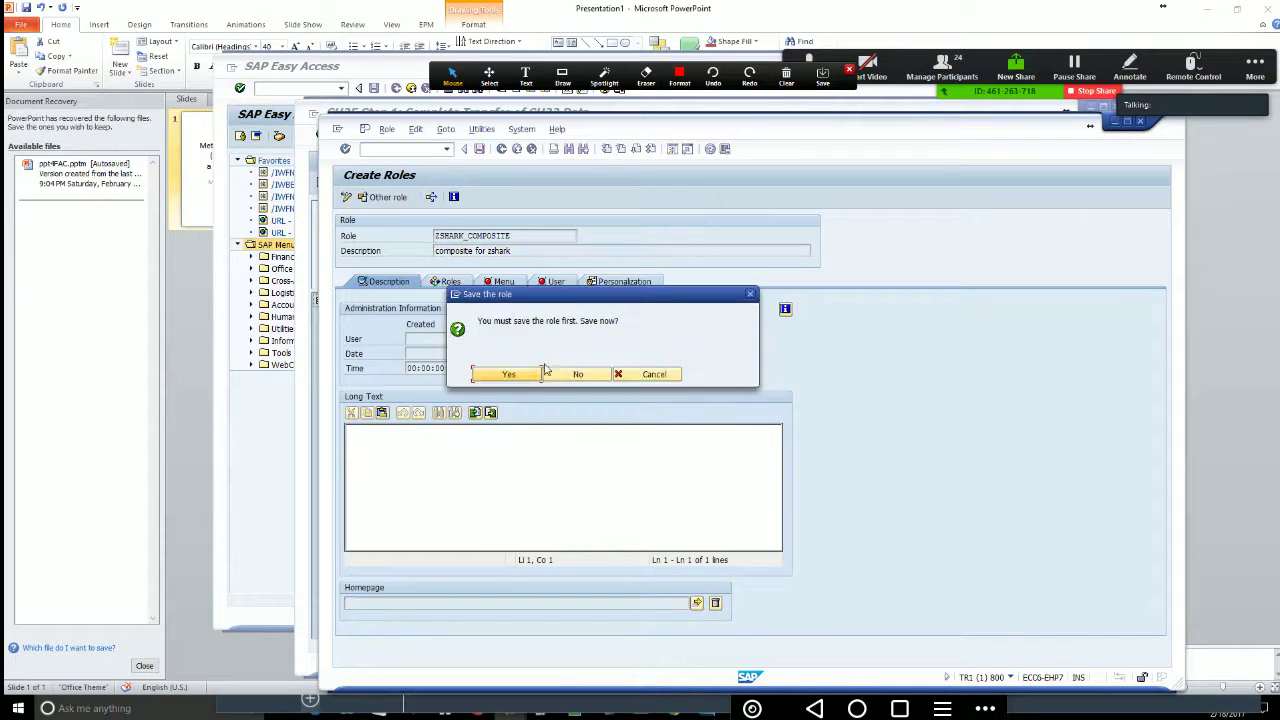
pyautogui.click(509, 374)
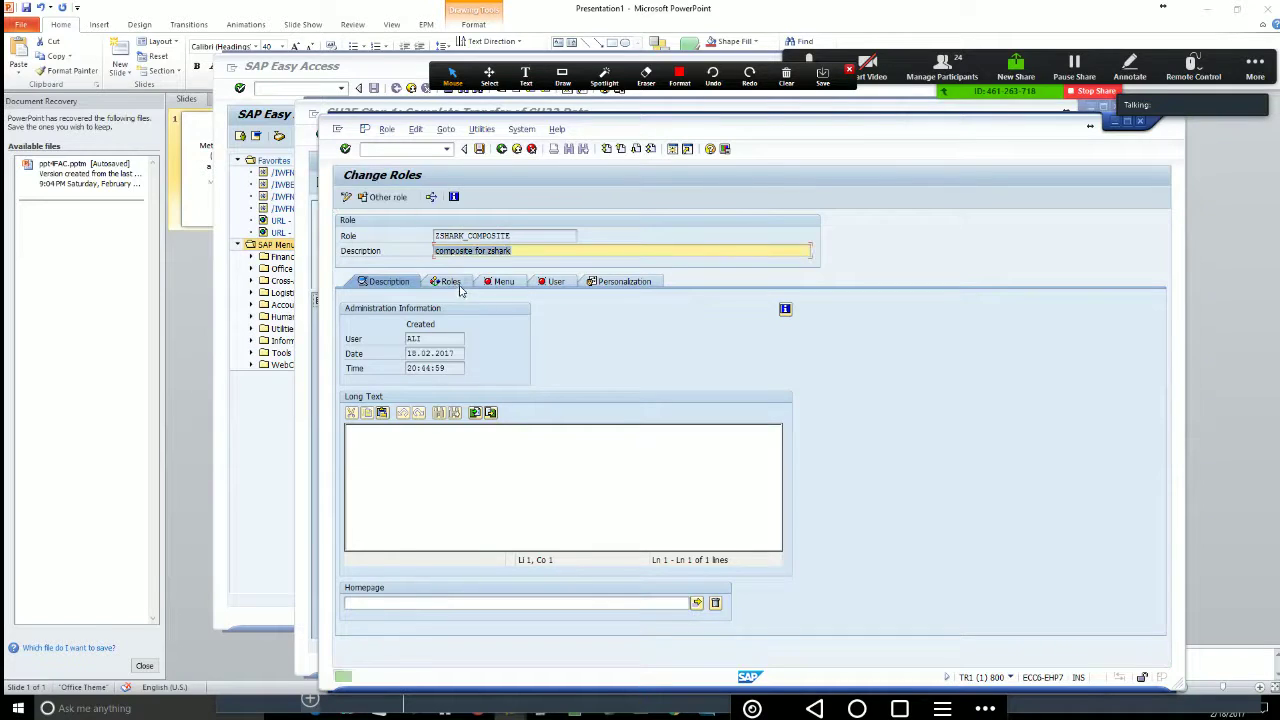
# Add ZSHARK_S1 and ZSHARK_S2 as member roles and save
pyautogui.click(445, 352)
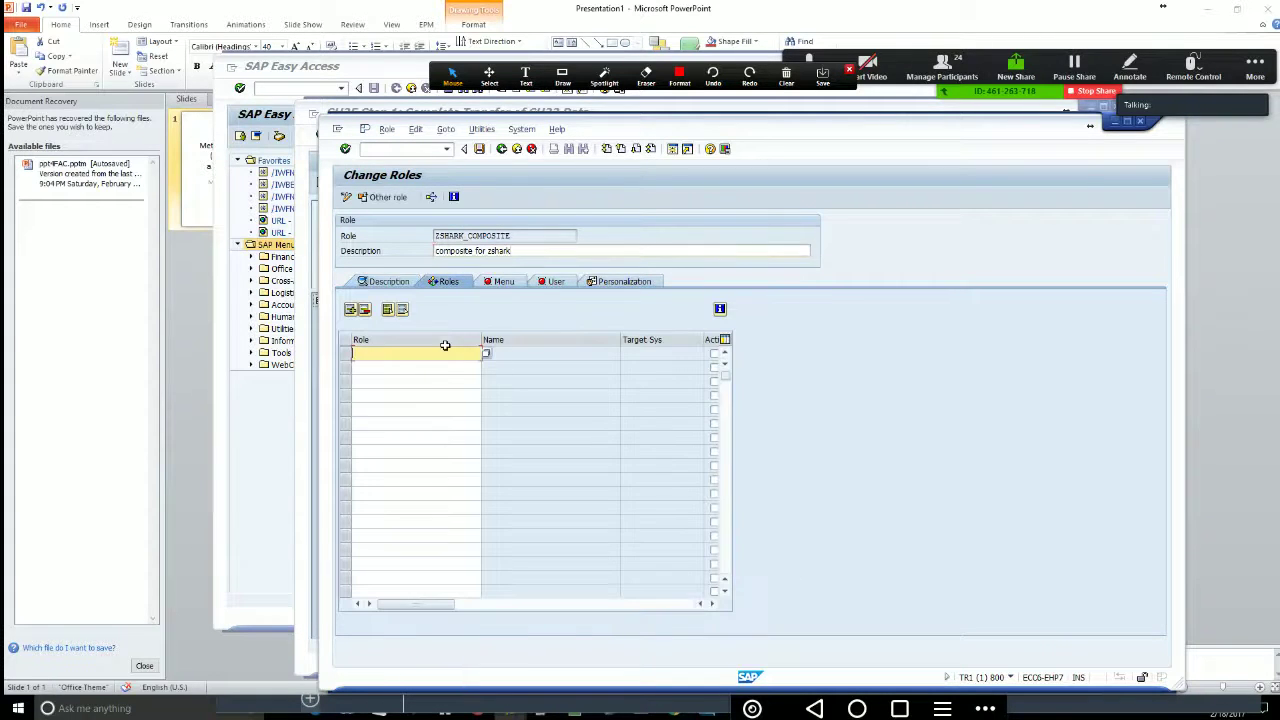
pyautogui.write('sa')
pyautogui.write('shark_s')
pyautogui.write('1')
pyautogui.press('Down')
pyautogui.write('zshark')
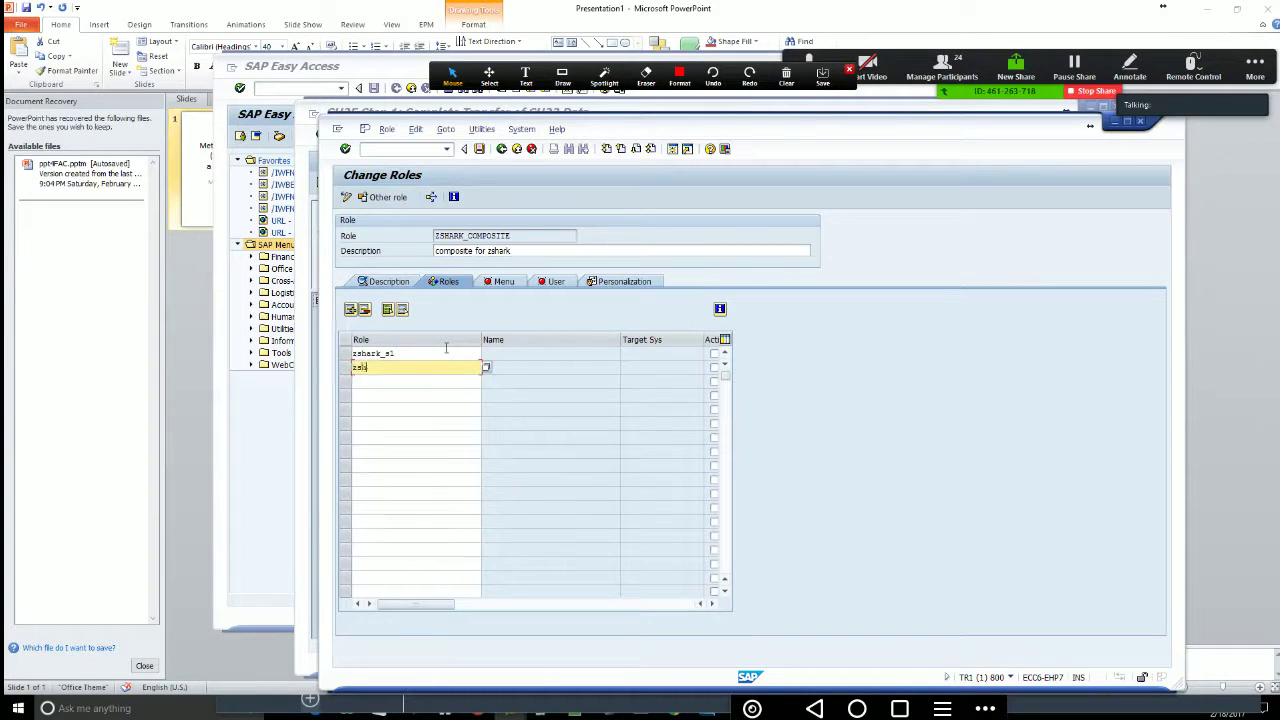
pyautogui.write('_s2')
pyautogui.press('Return')
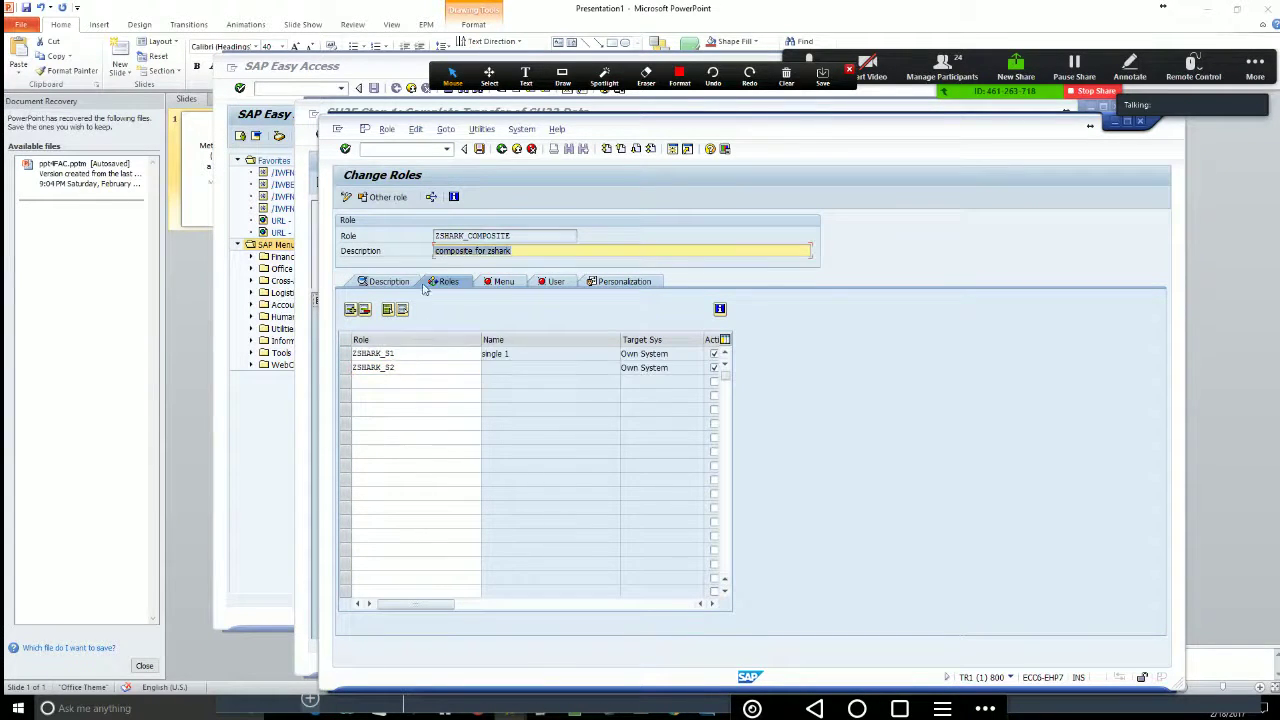
pyautogui.click(432, 369)
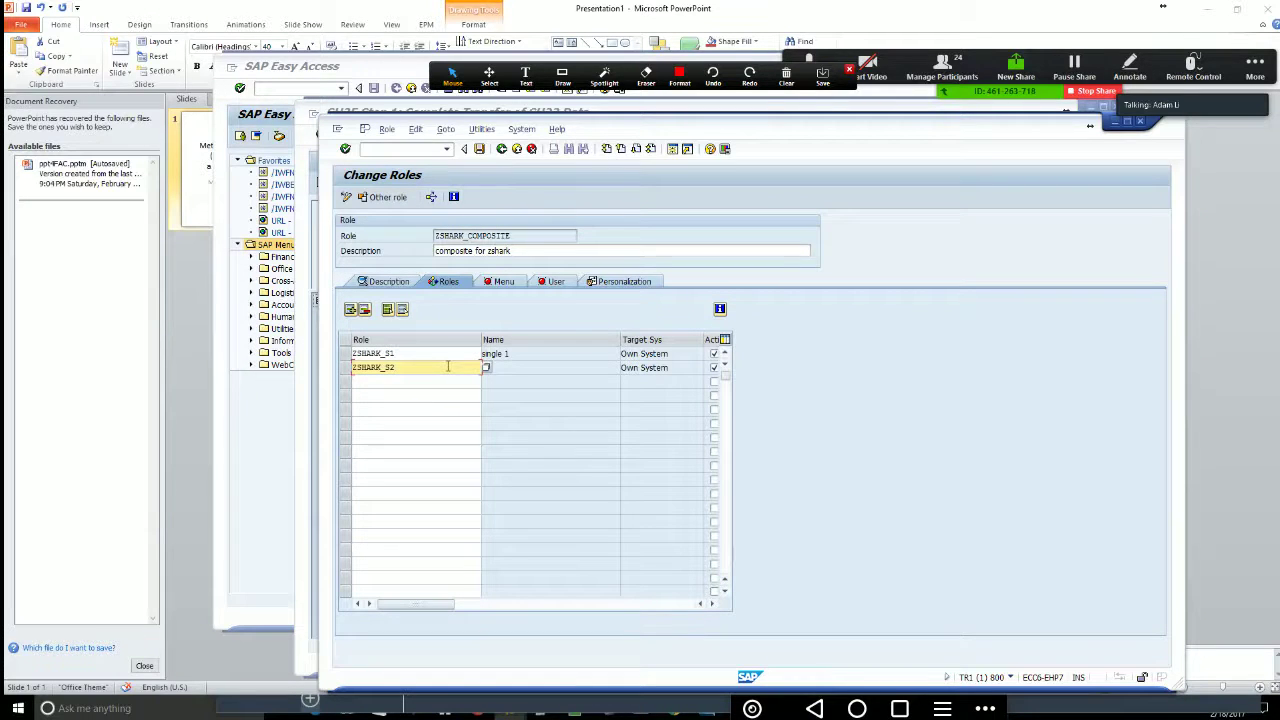
pyautogui.click(480, 149)
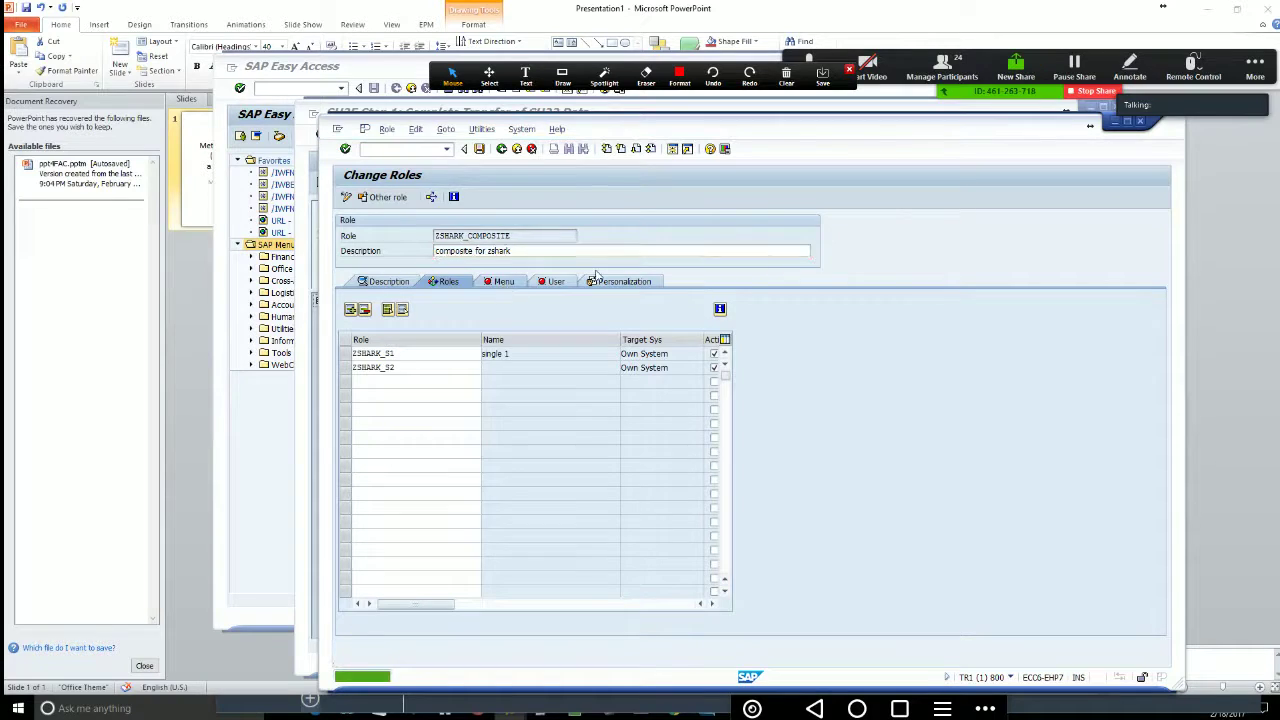
# Build and save the merged menu from ZSHARK_S1 and ZSHARK_S2, then go back
pyautogui.click(502, 281)
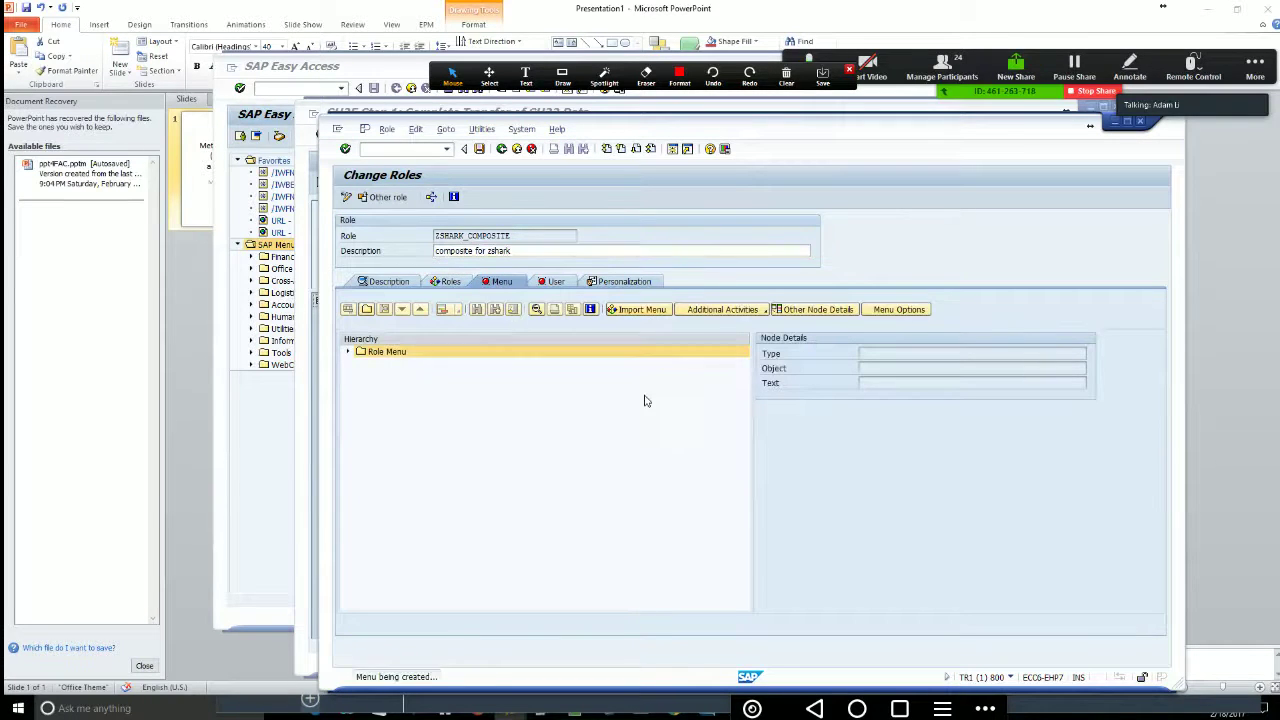
pyautogui.click(349, 352)
pyautogui.click(360, 366)
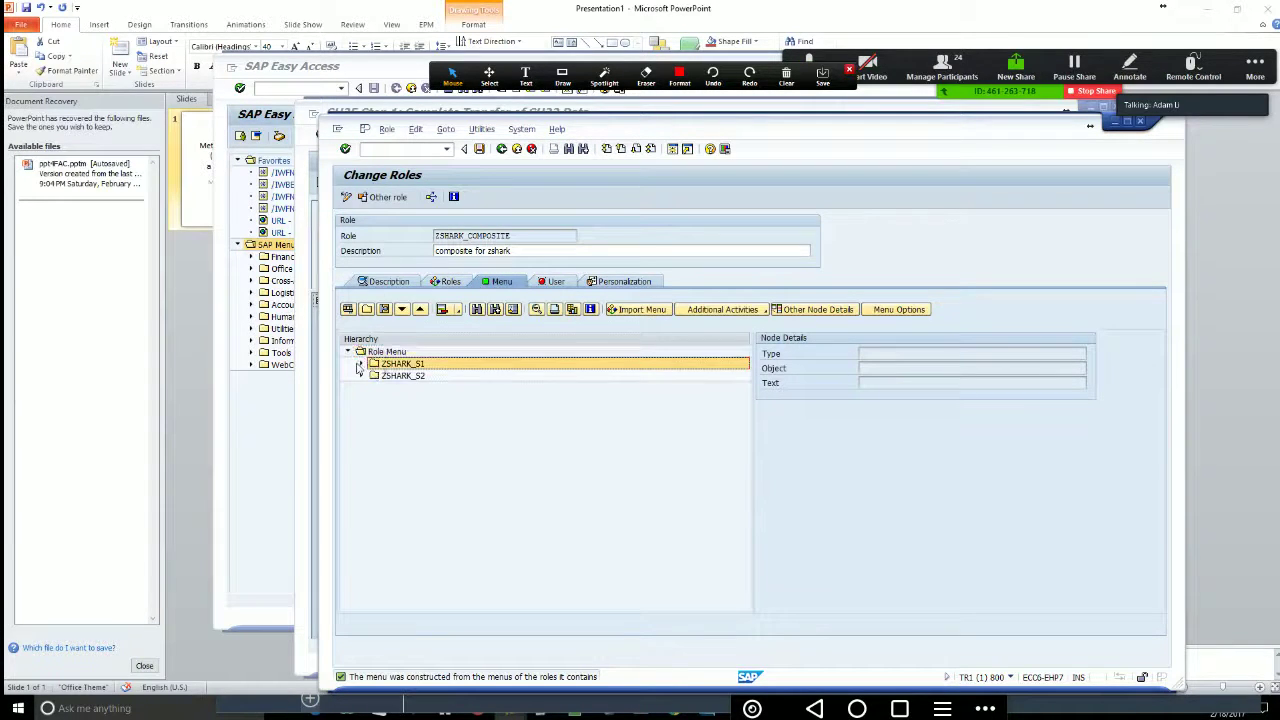
pyautogui.click(360, 366)
pyautogui.click(362, 412)
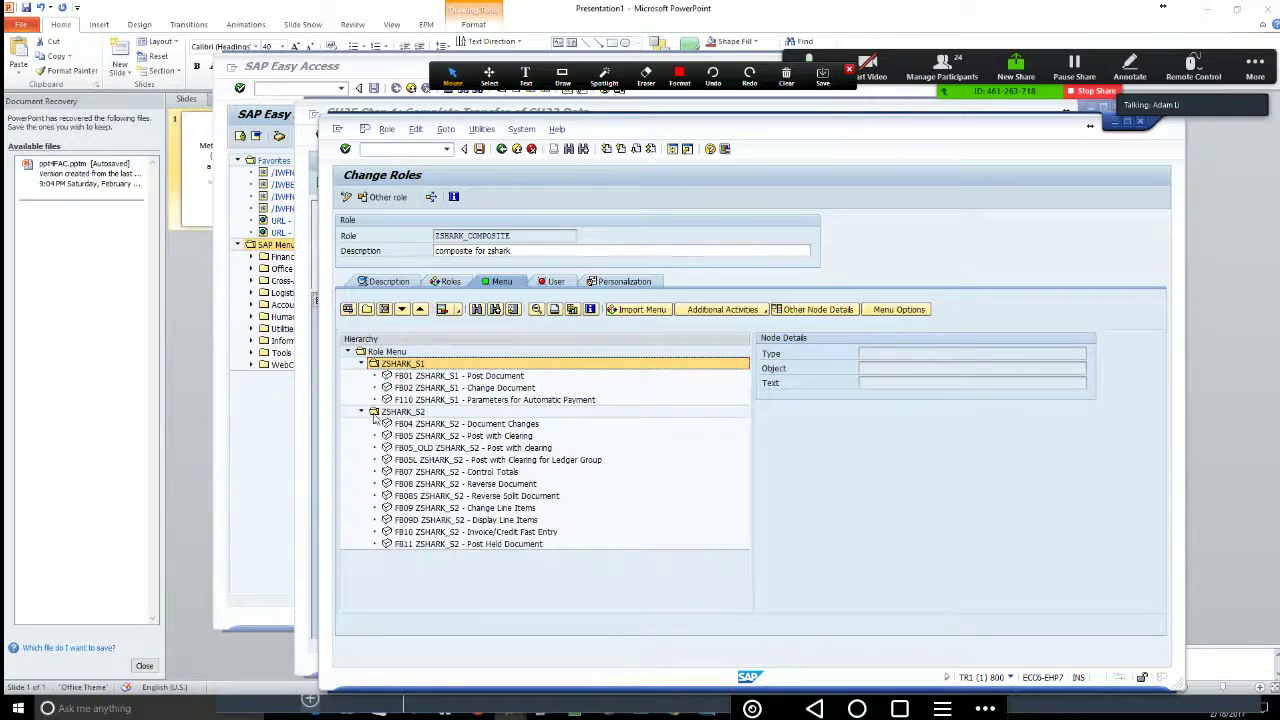
pyautogui.click(479, 148)
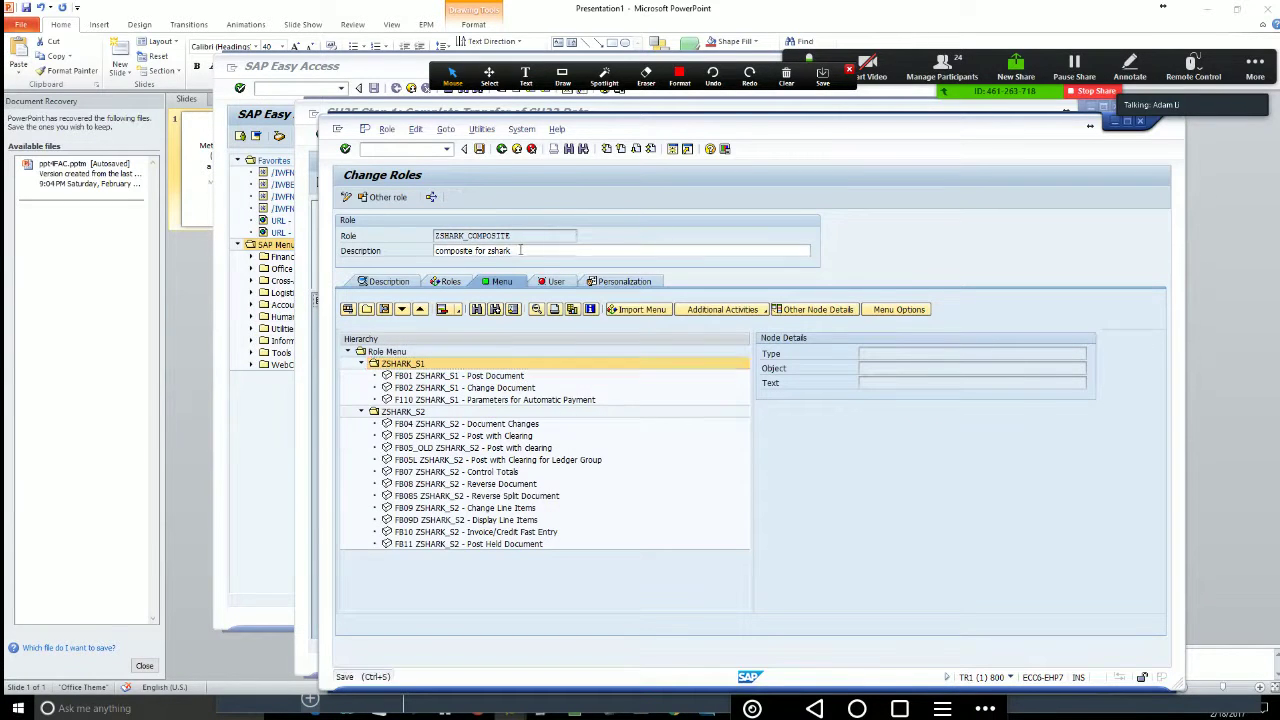
pyautogui.click(502, 149)
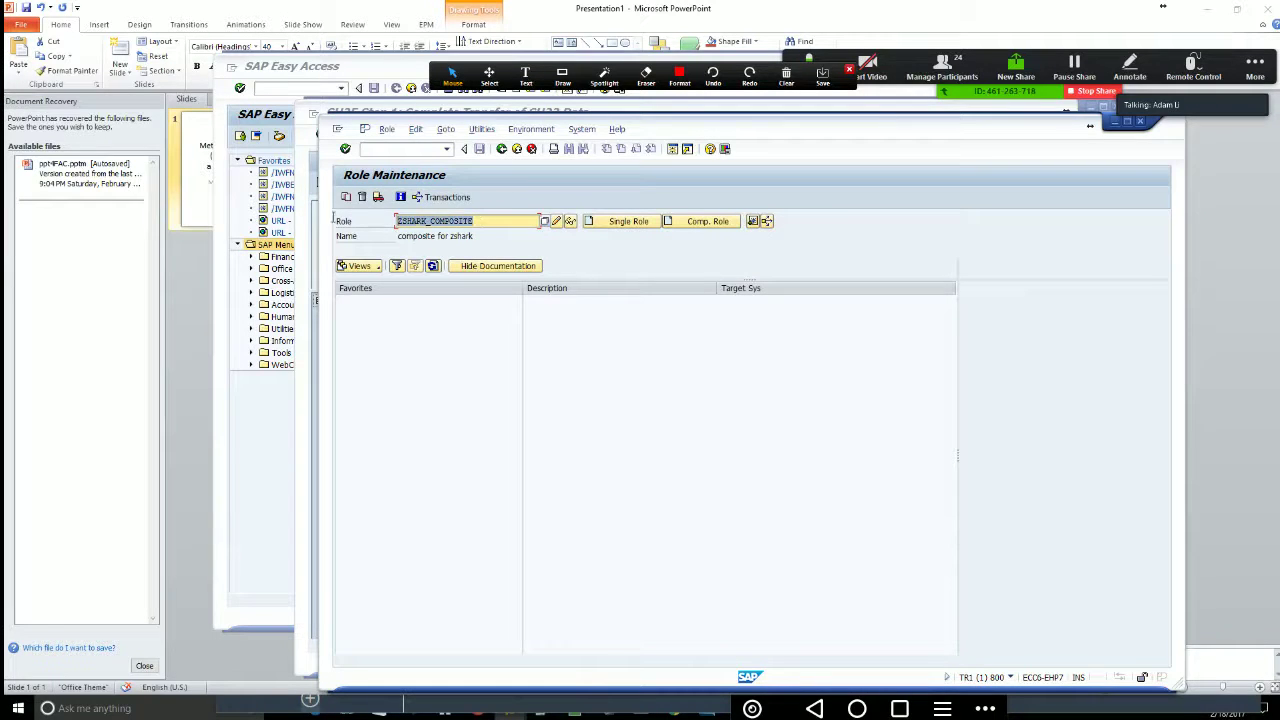
# Display ZSHARK_COMPOSITE and view its list of member roles
pyautogui.click(510, 223)
pyautogui.moveTo(510, 223); pyautogui.dragTo(406, 221)
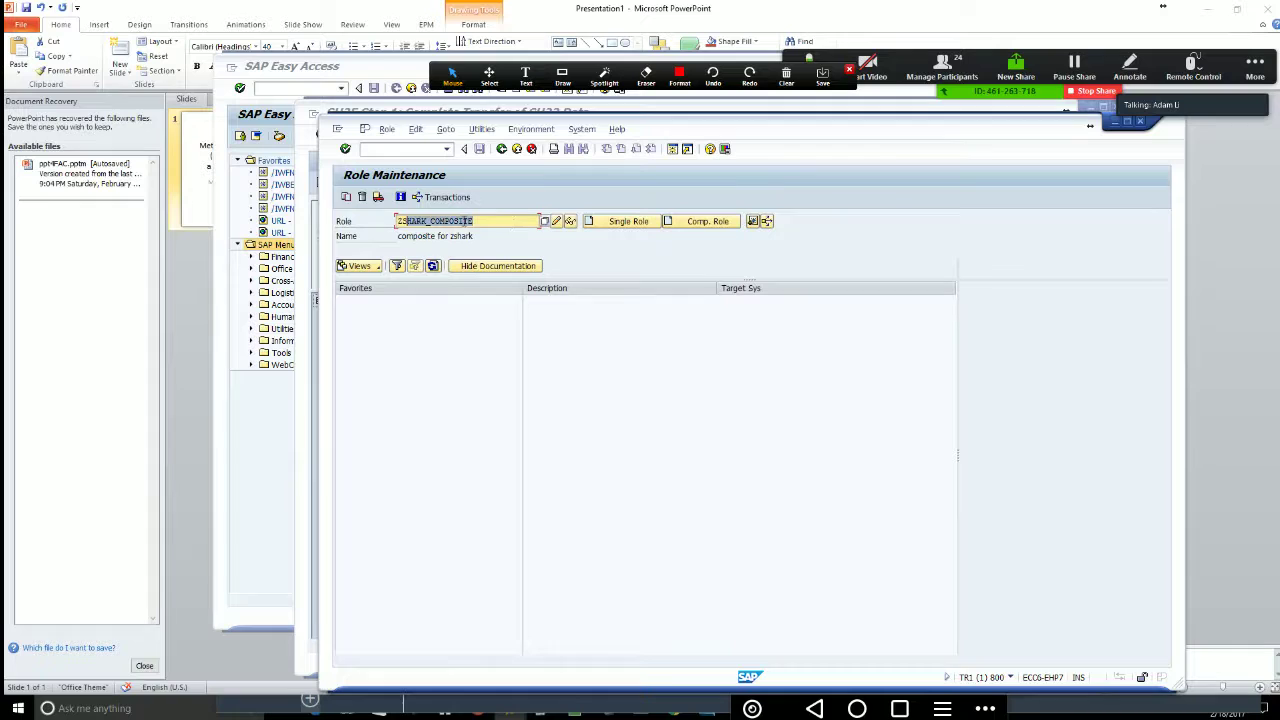
pyautogui.click(569, 223)
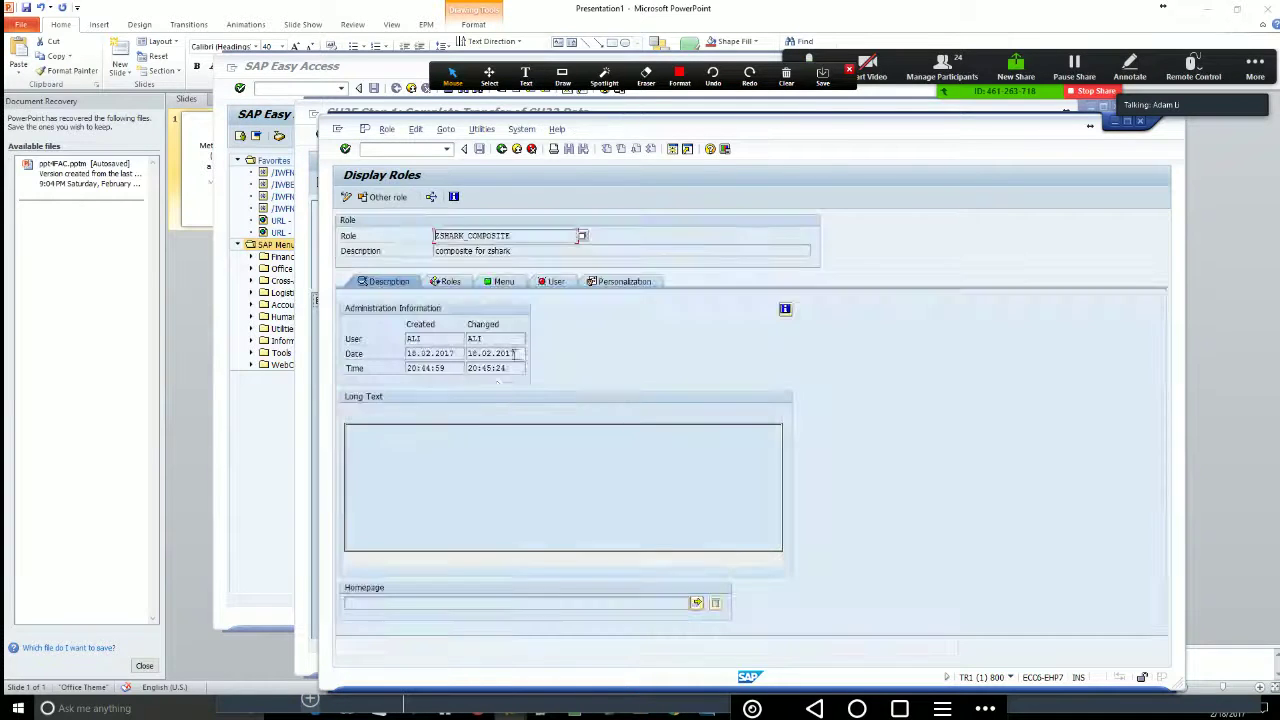
pyautogui.click(450, 281)
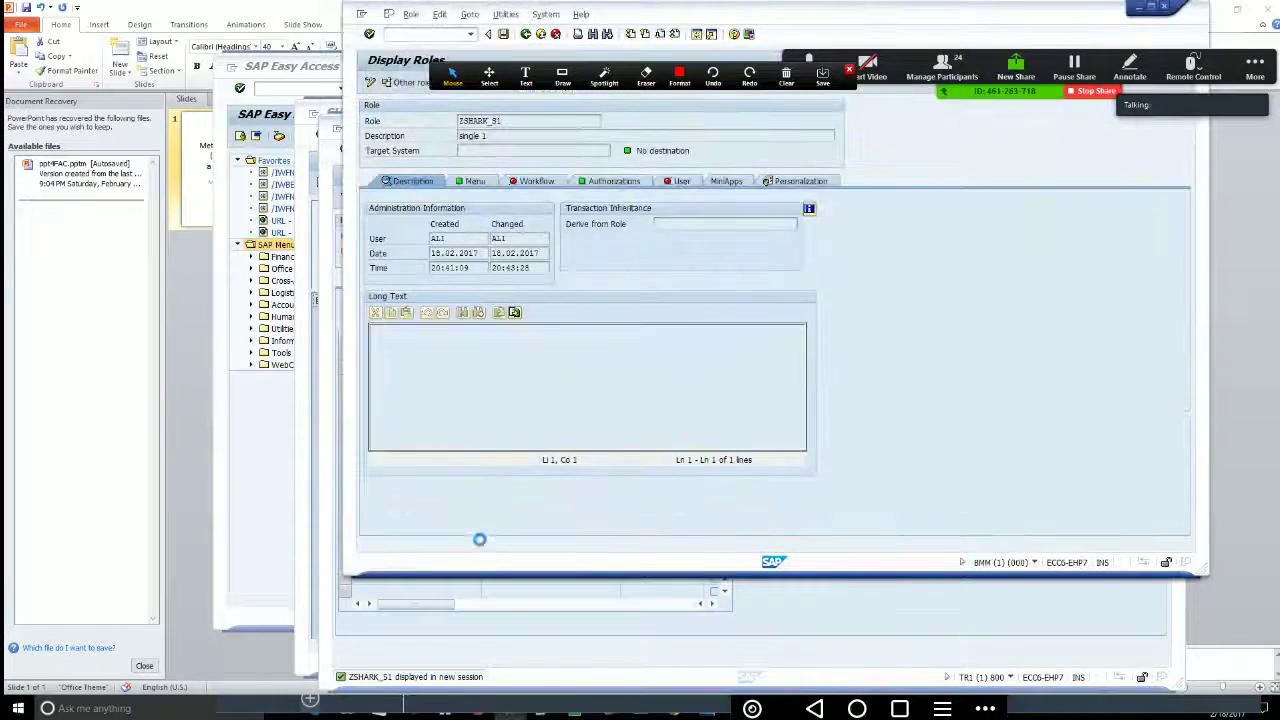
# Open ZSHARK_S1 and ZSHARK_S2 in separate sessions, checking ZSHARK_S2's authorization profile
pyautogui.click(508, 622)
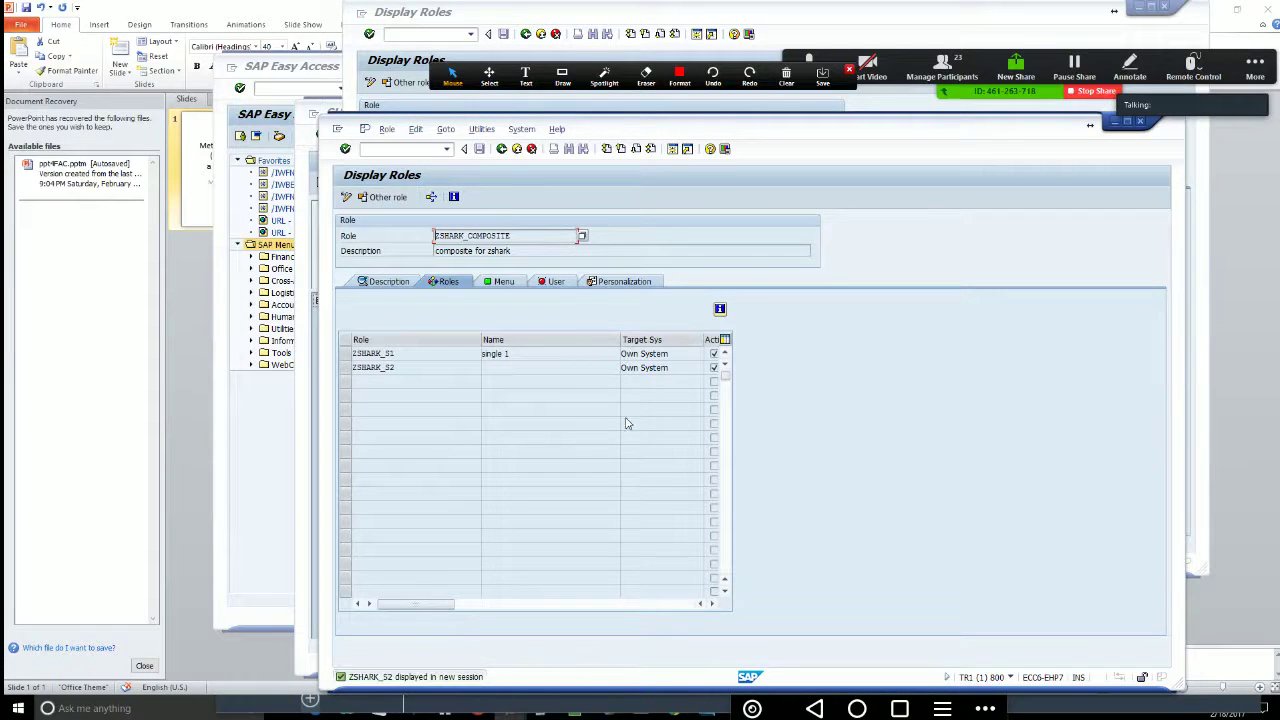
pyautogui.doubleClick(560, 368)
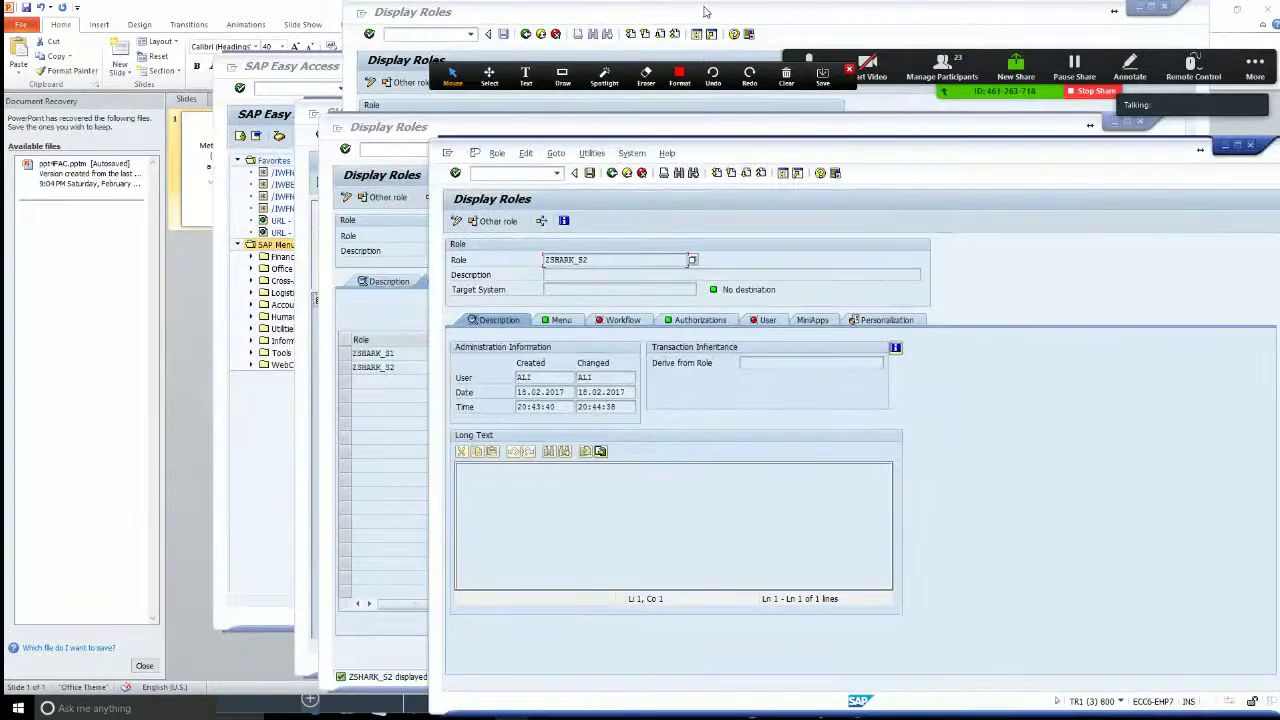
pyautogui.click(704, 12)
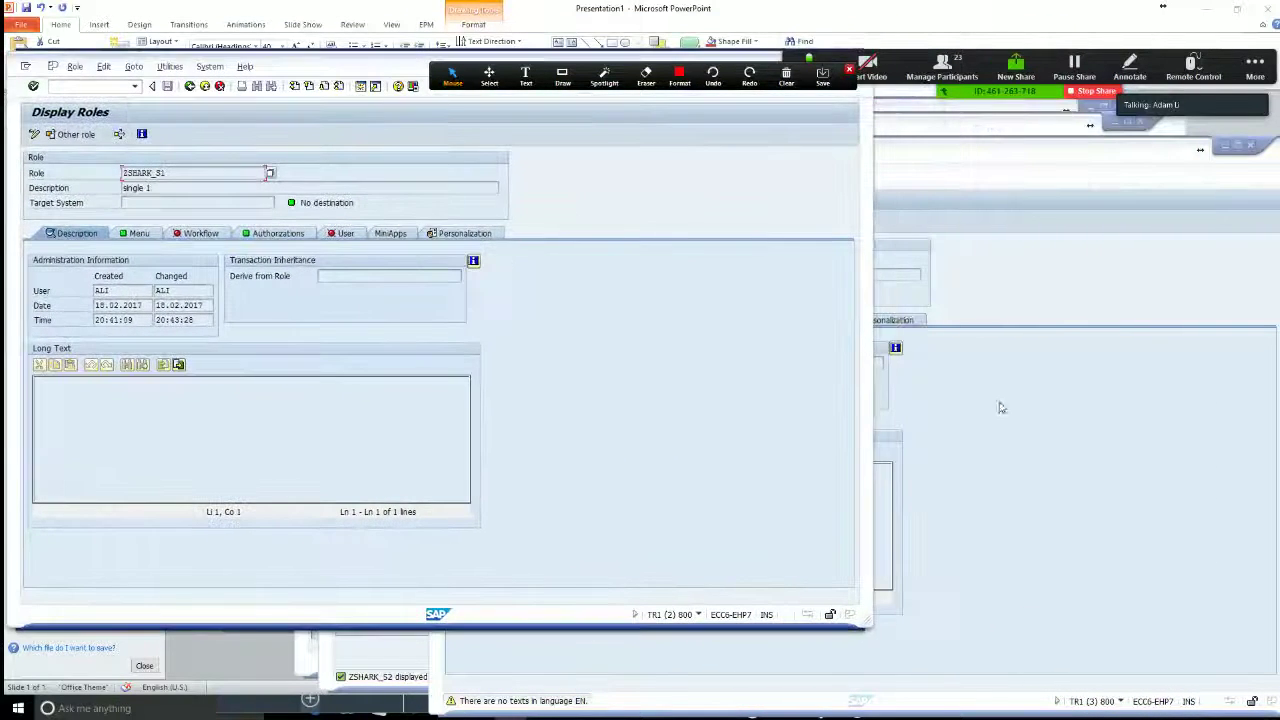
pyautogui.click(997, 403)
pyautogui.click(704, 320)
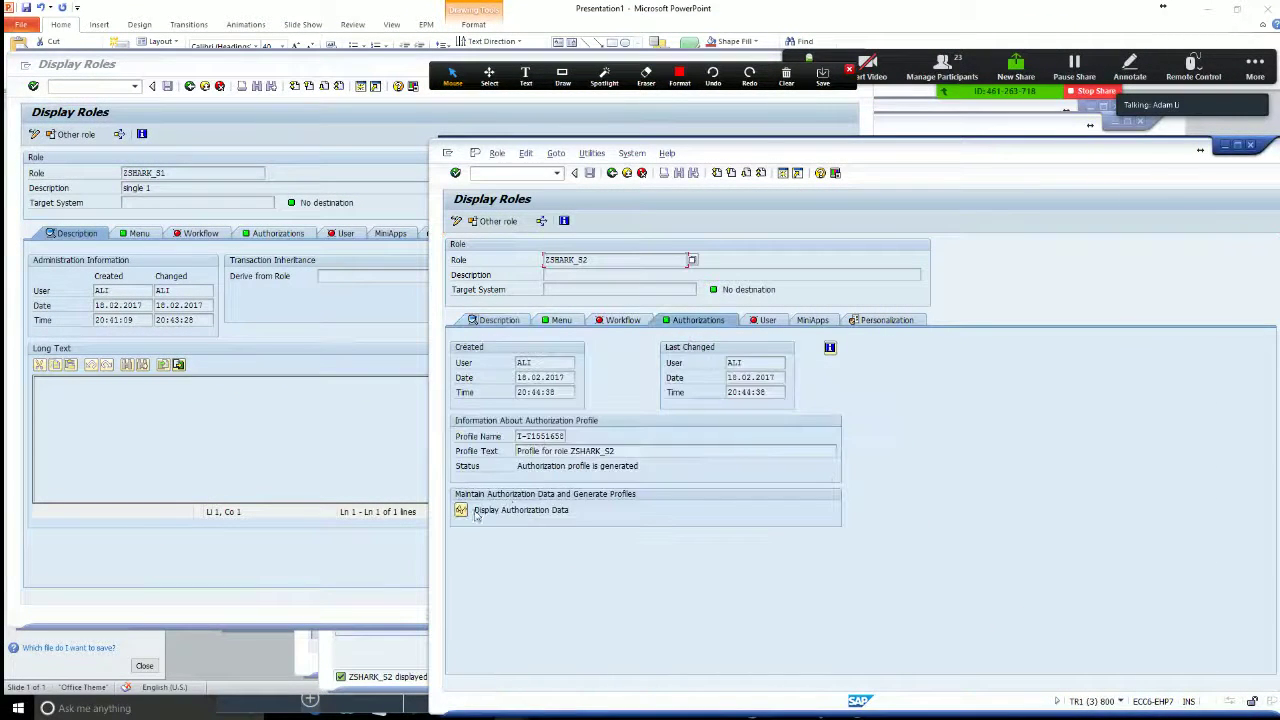
pyautogui.click(274, 324)
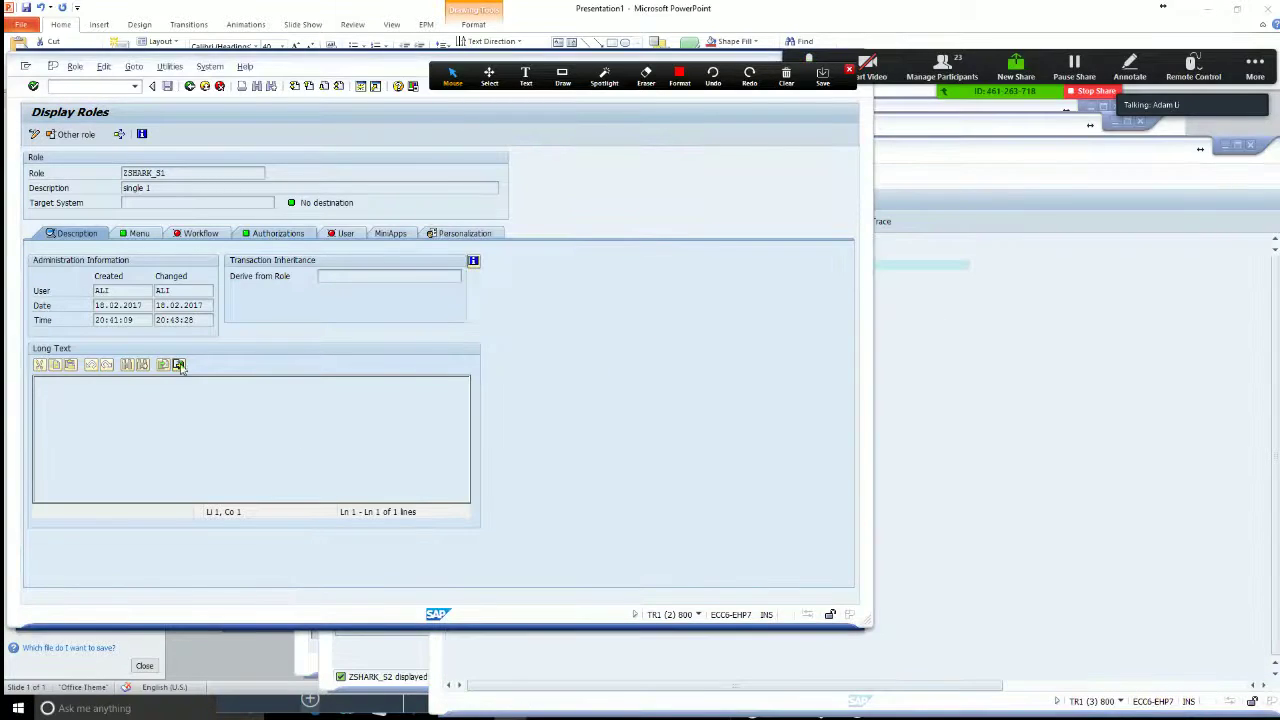
# Display the ZSHARK_S1 and ZSHARK_S2 authorization data and expand Financial Accounting in both trees
pyautogui.click(278, 236)
pyautogui.click(39, 424)
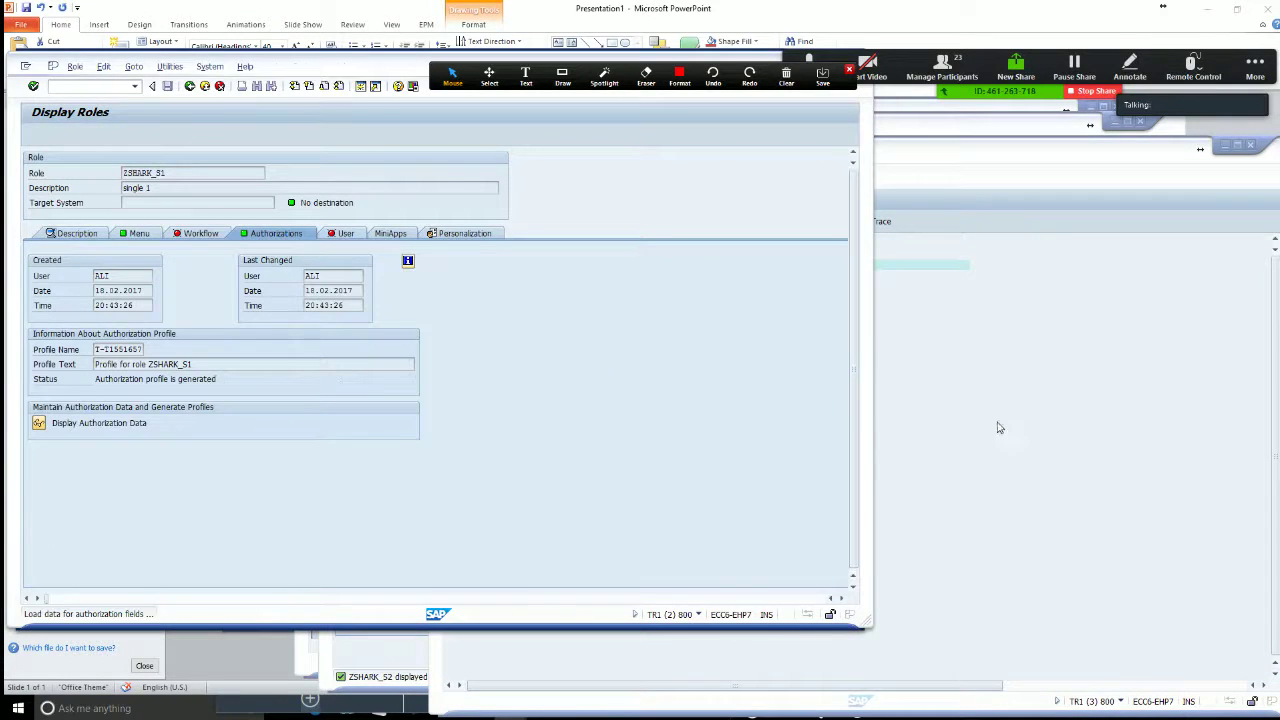
pyautogui.click(1051, 437)
pyautogui.click(472, 308)
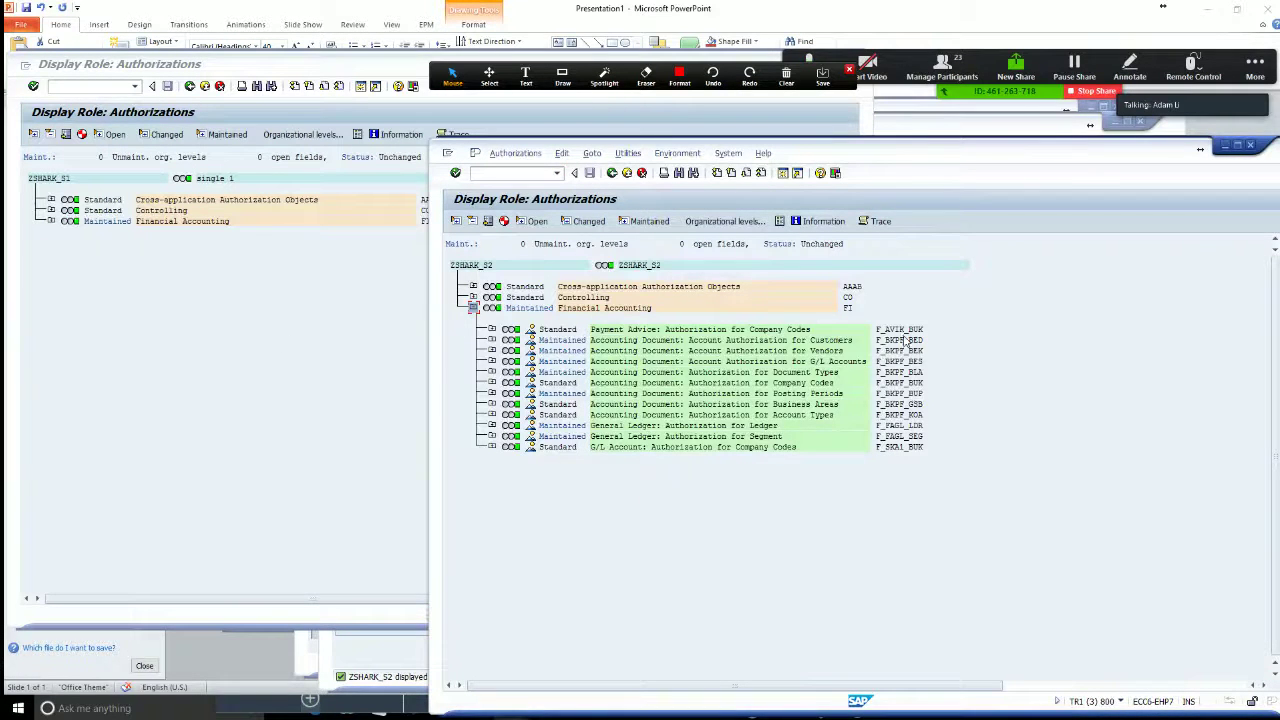
pyautogui.click(334, 367)
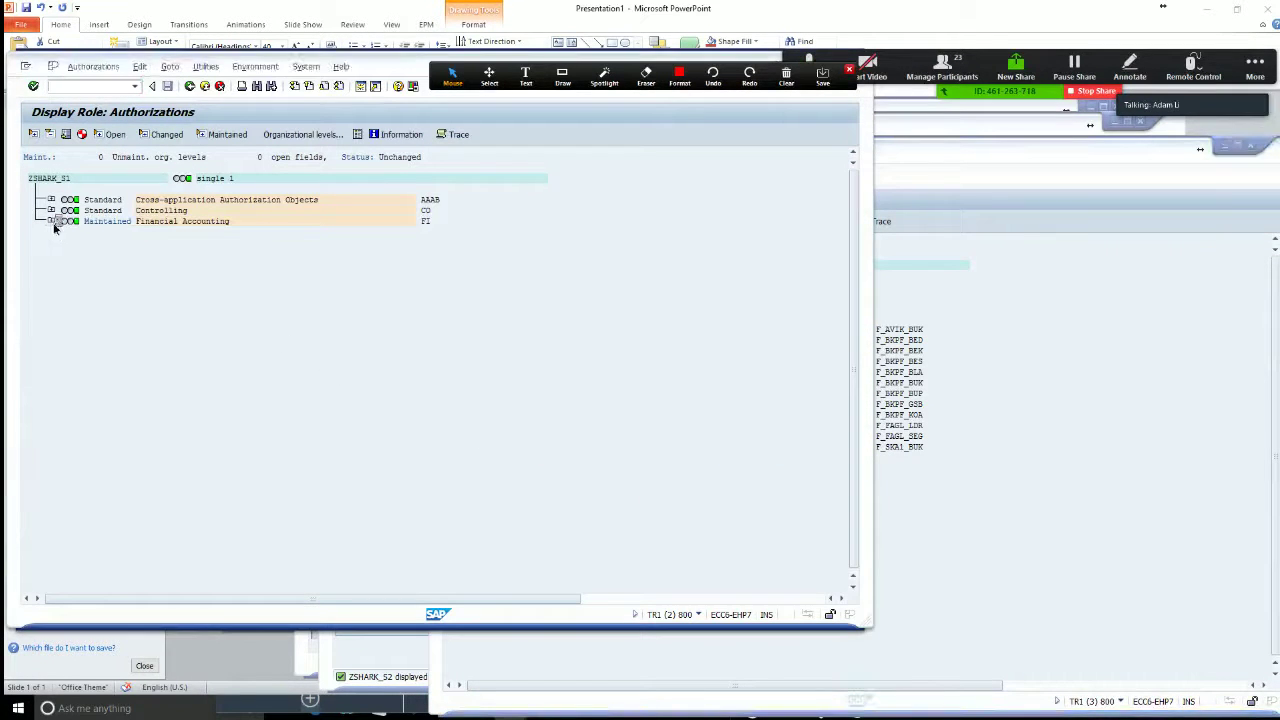
pyautogui.click(52, 221)
# Expand the Customers, Vendors and Company Codes (F_BKPF_BUK) authorizations across both role trees
pyautogui.click(1014, 323)
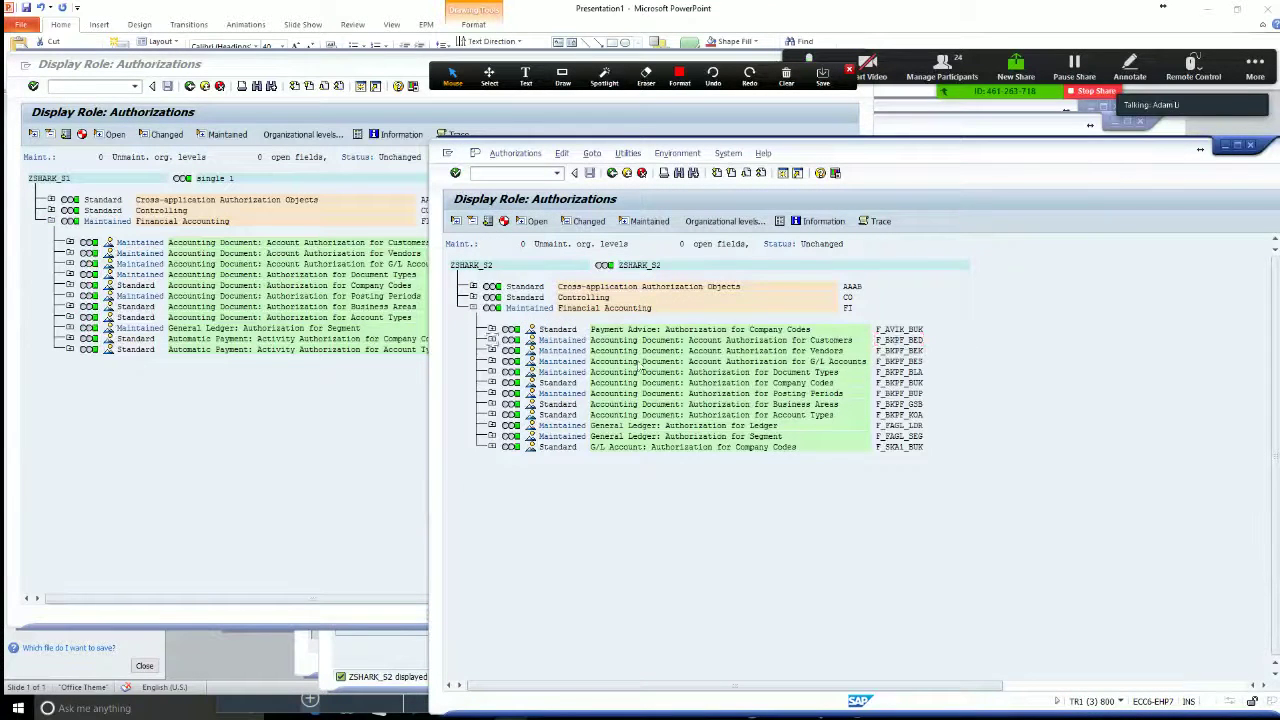
pyautogui.click(491, 340)
pyautogui.click(349, 402)
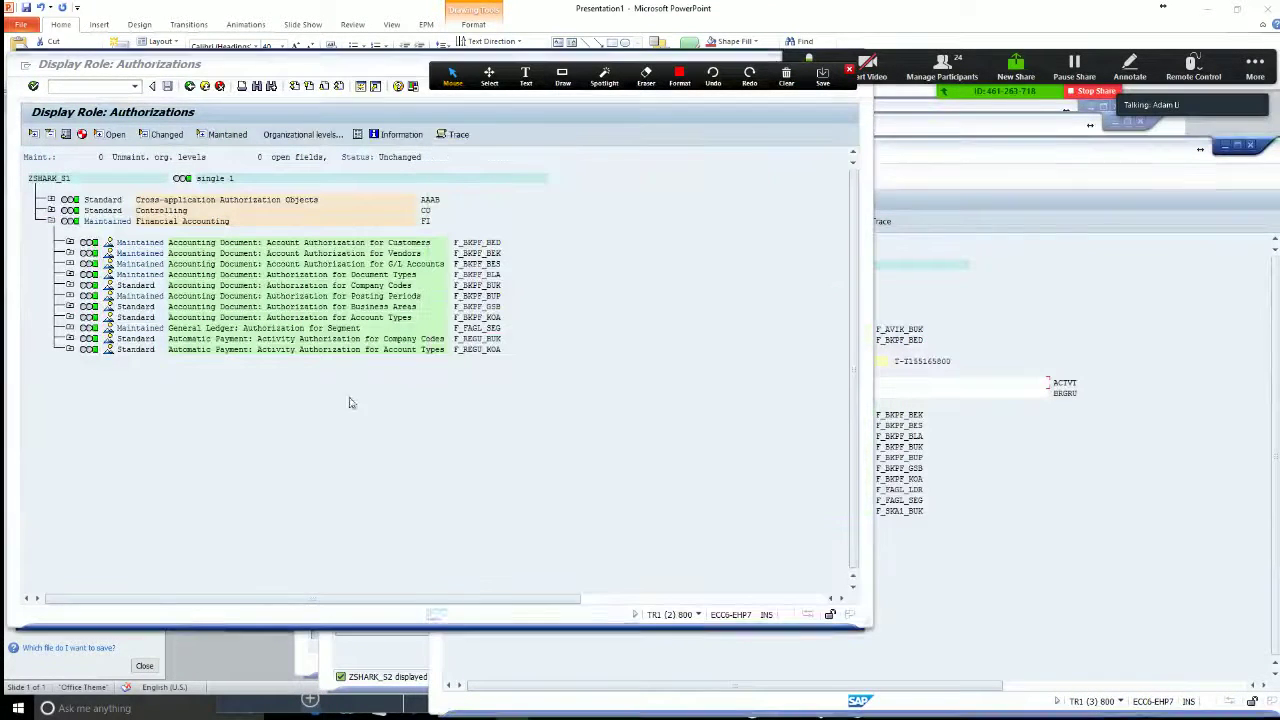
pyautogui.click(70, 253)
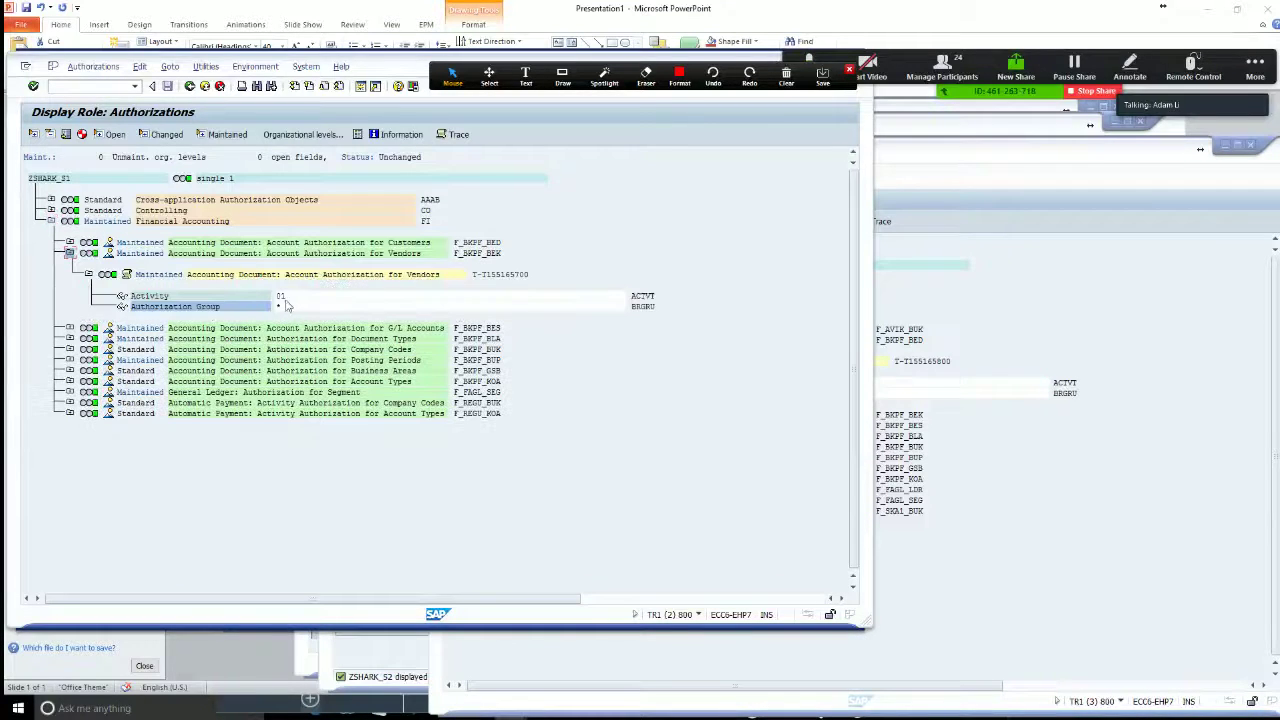
pyautogui.click(1022, 550)
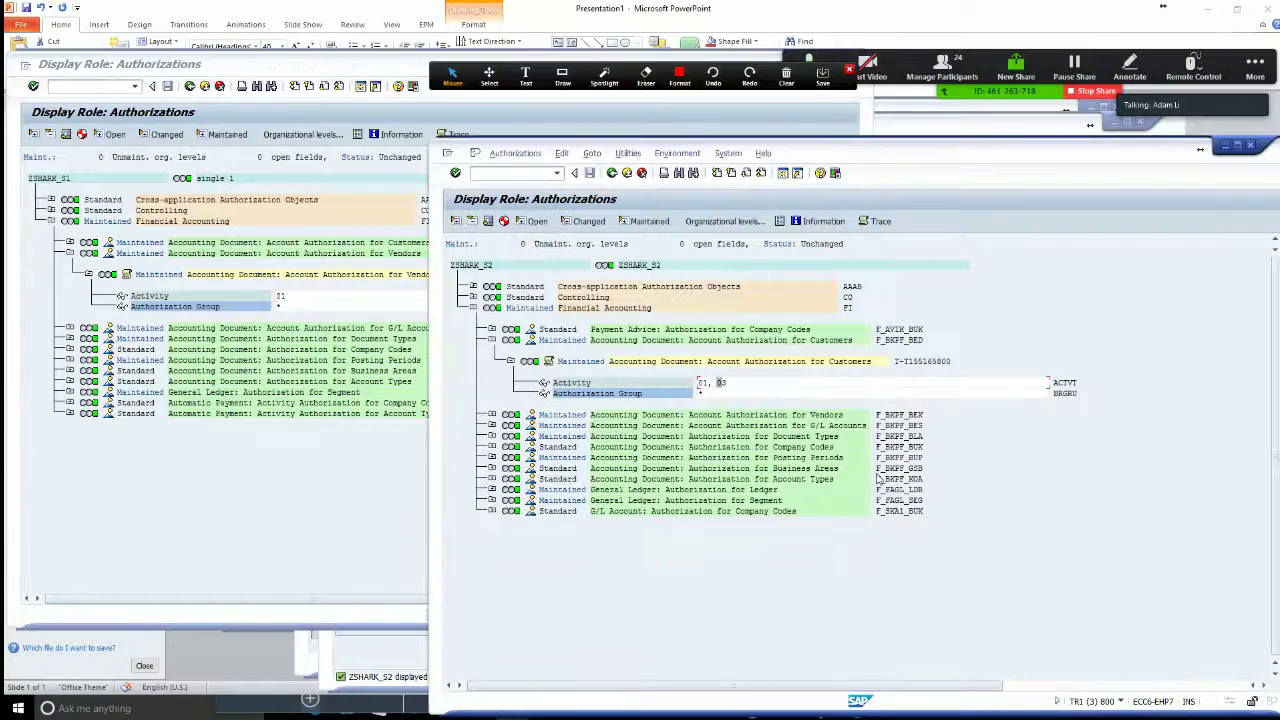
pyautogui.click(415, 480)
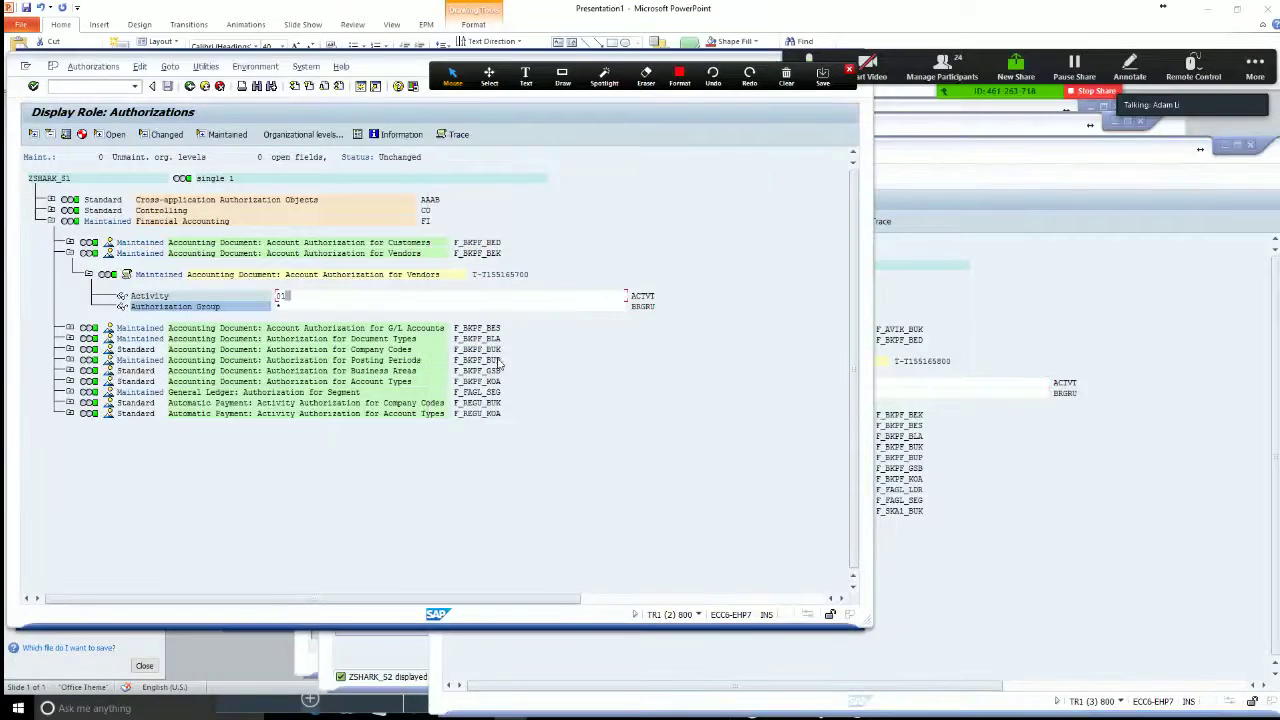
pyautogui.click(70, 349)
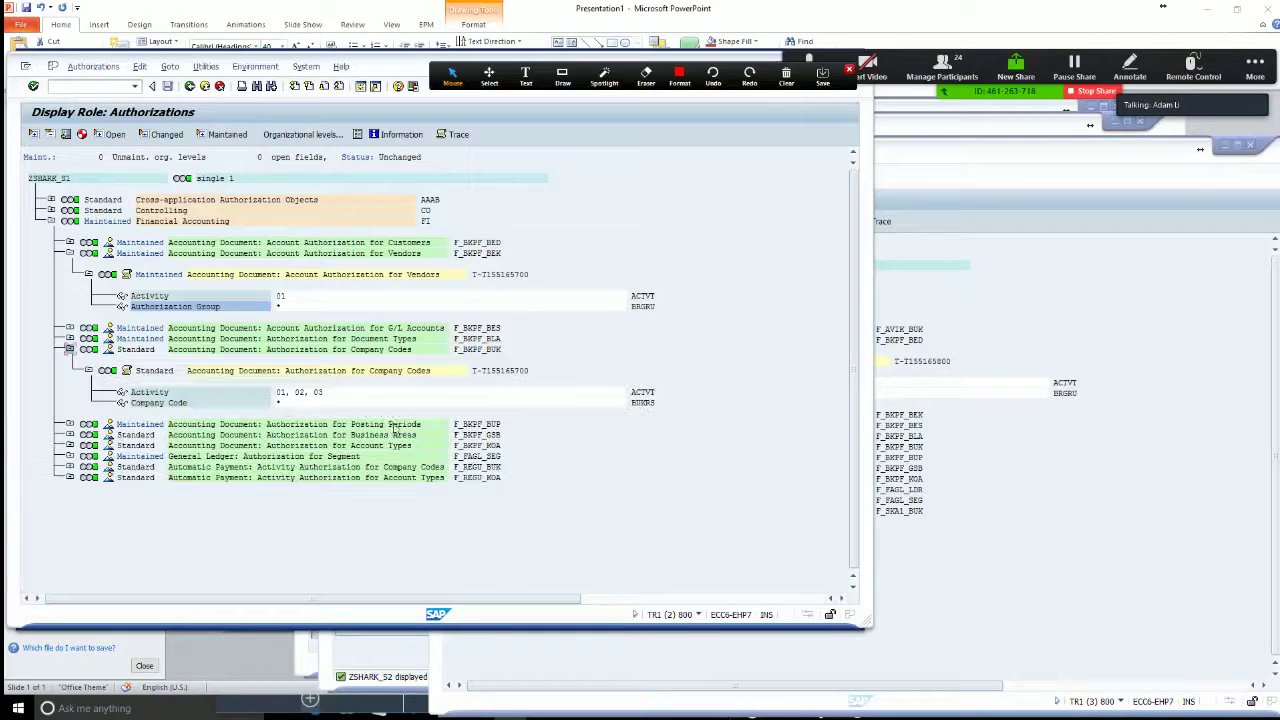
pyautogui.click(974, 531)
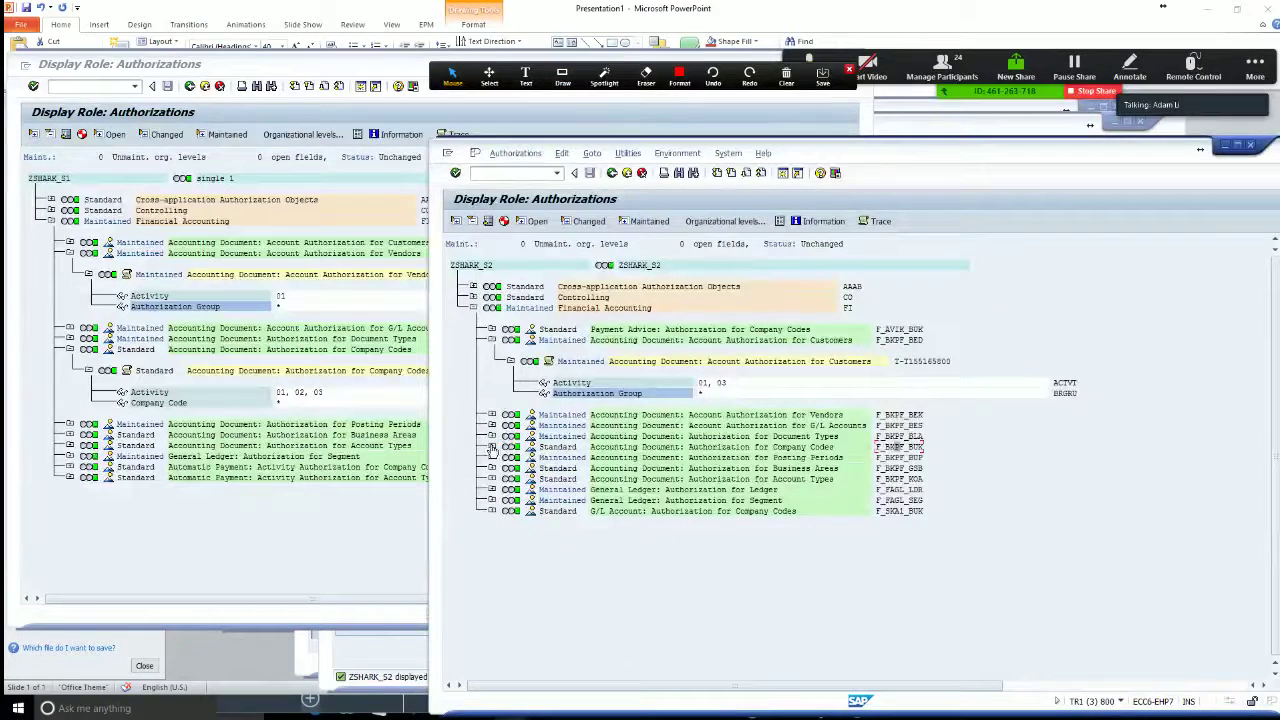
pyautogui.click(491, 447)
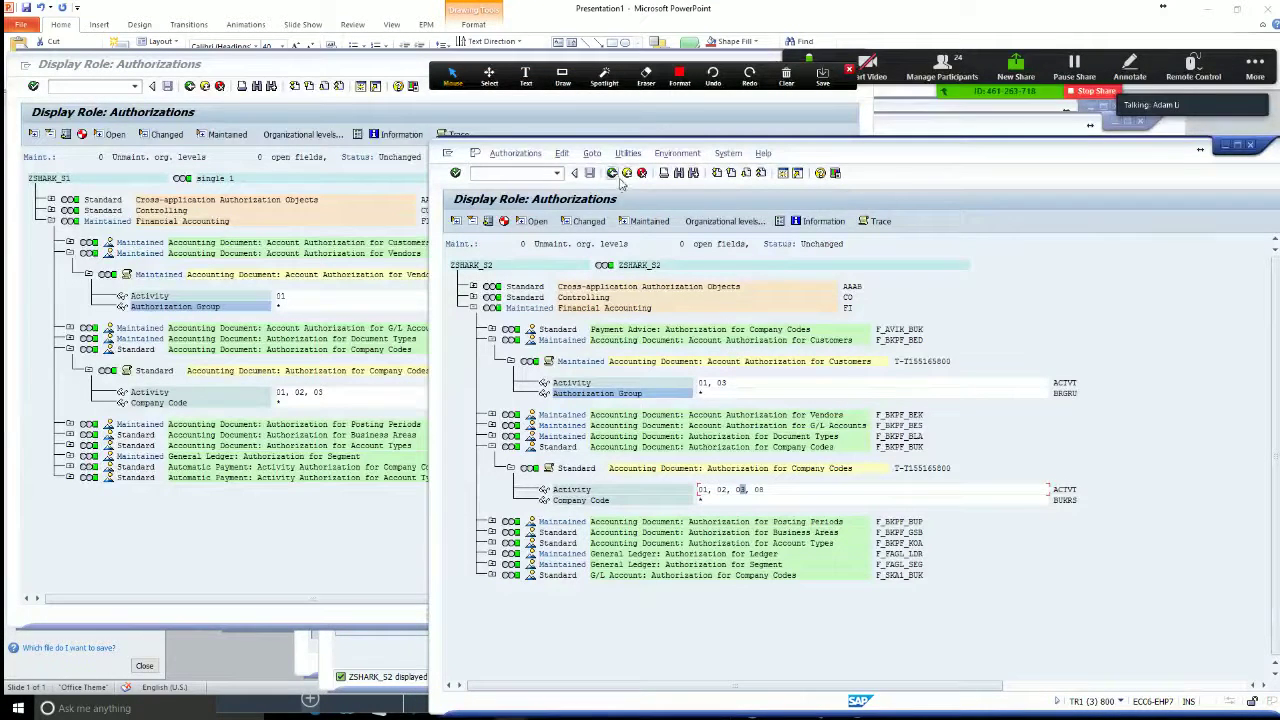
# Expand Cross-application objects to show the allowed transaction codes (S_TCODE) in both roles
pyautogui.click(474, 287)
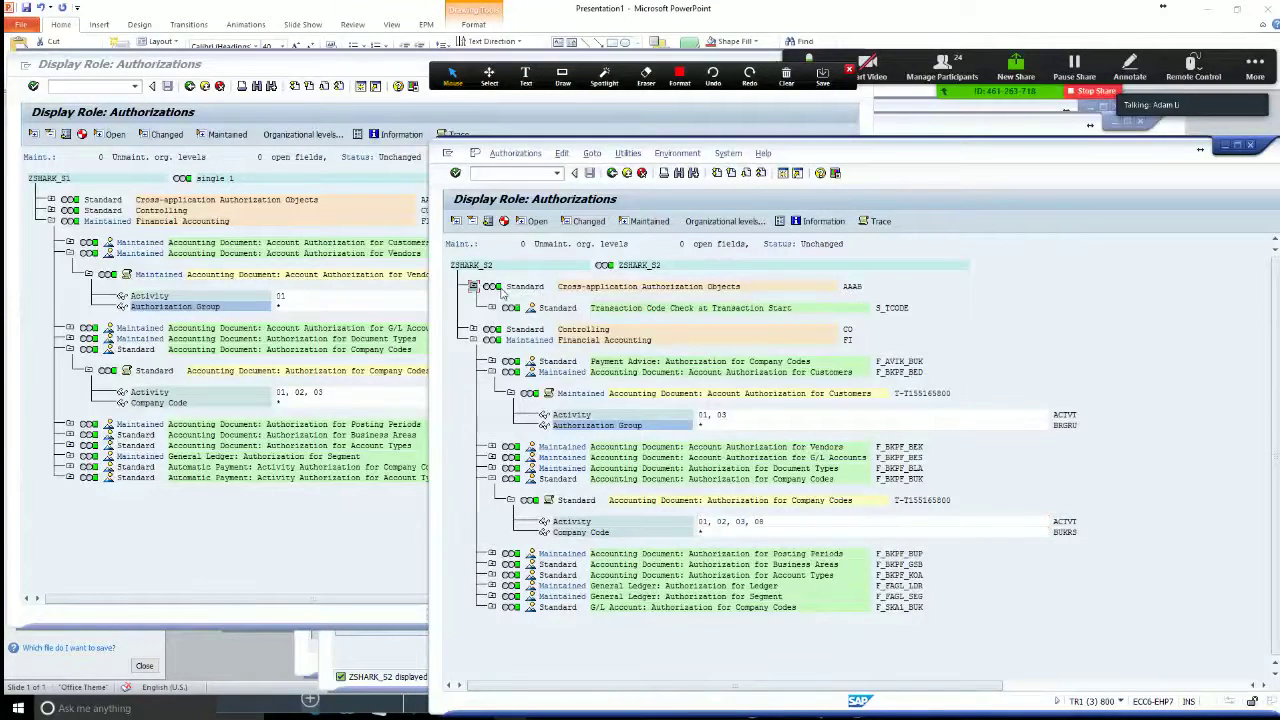
pyautogui.click(491, 307)
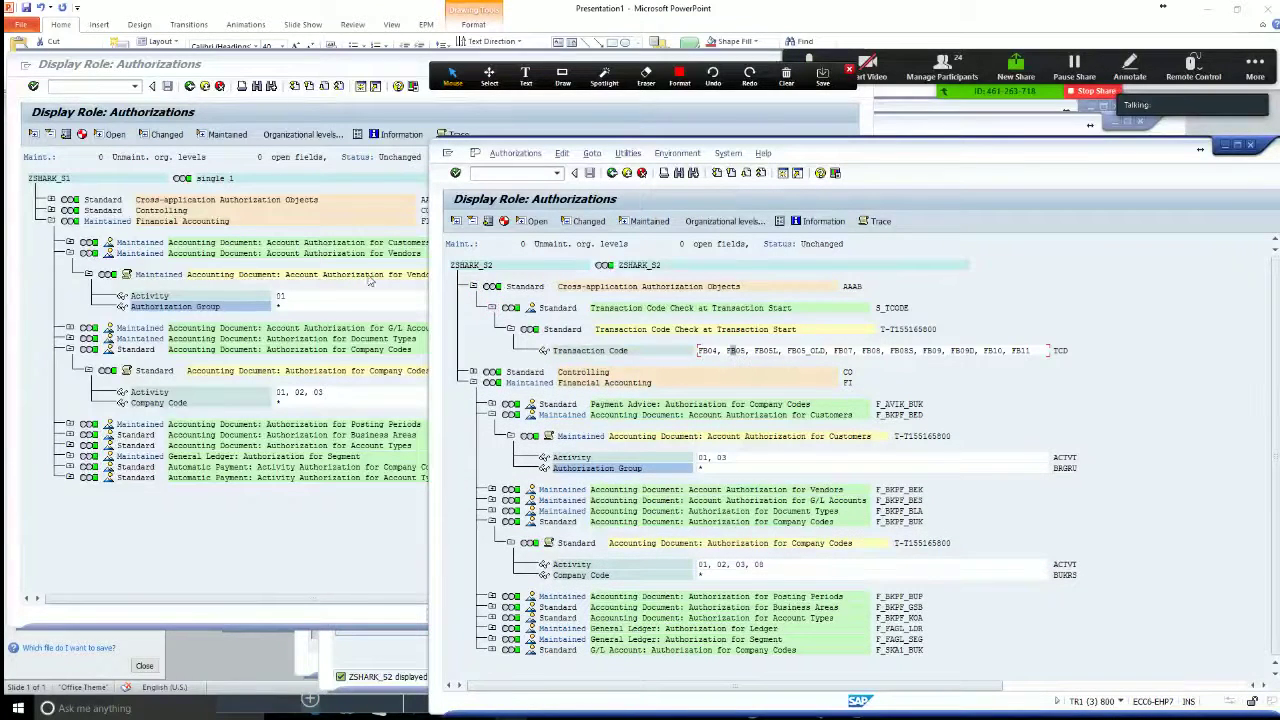
pyautogui.click(65, 207)
pyautogui.click(65, 203)
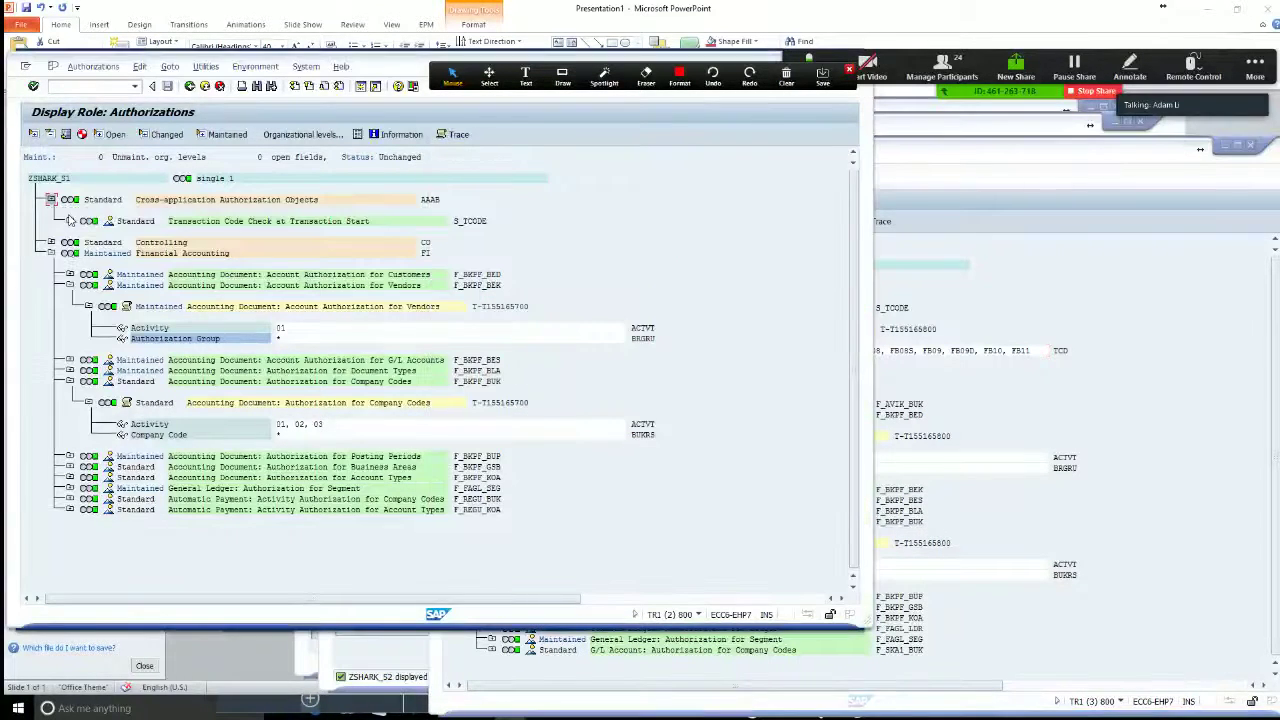
pyautogui.click(70, 221)
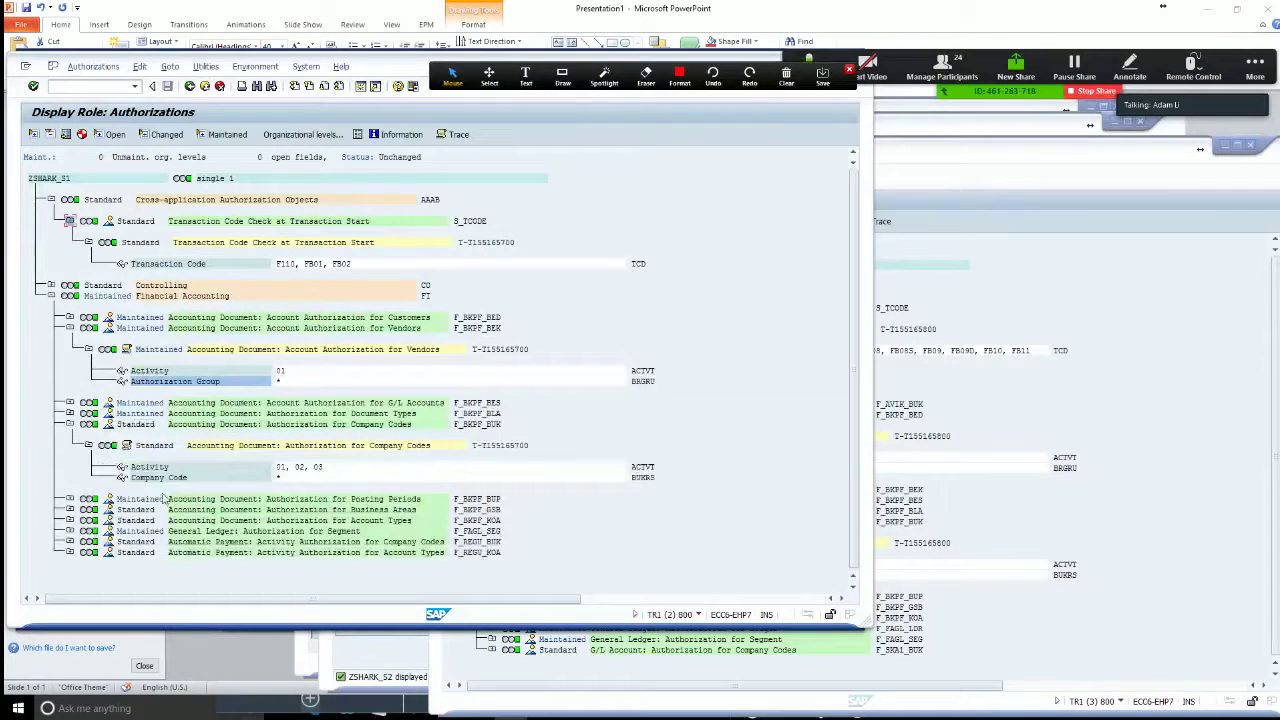
# Expand the Posting Periods authorization (F_BKPF_BUP) in ZSHARK_S1 and ZSHARK_S2
pyautogui.click(70, 499)
pyautogui.click(856, 632)
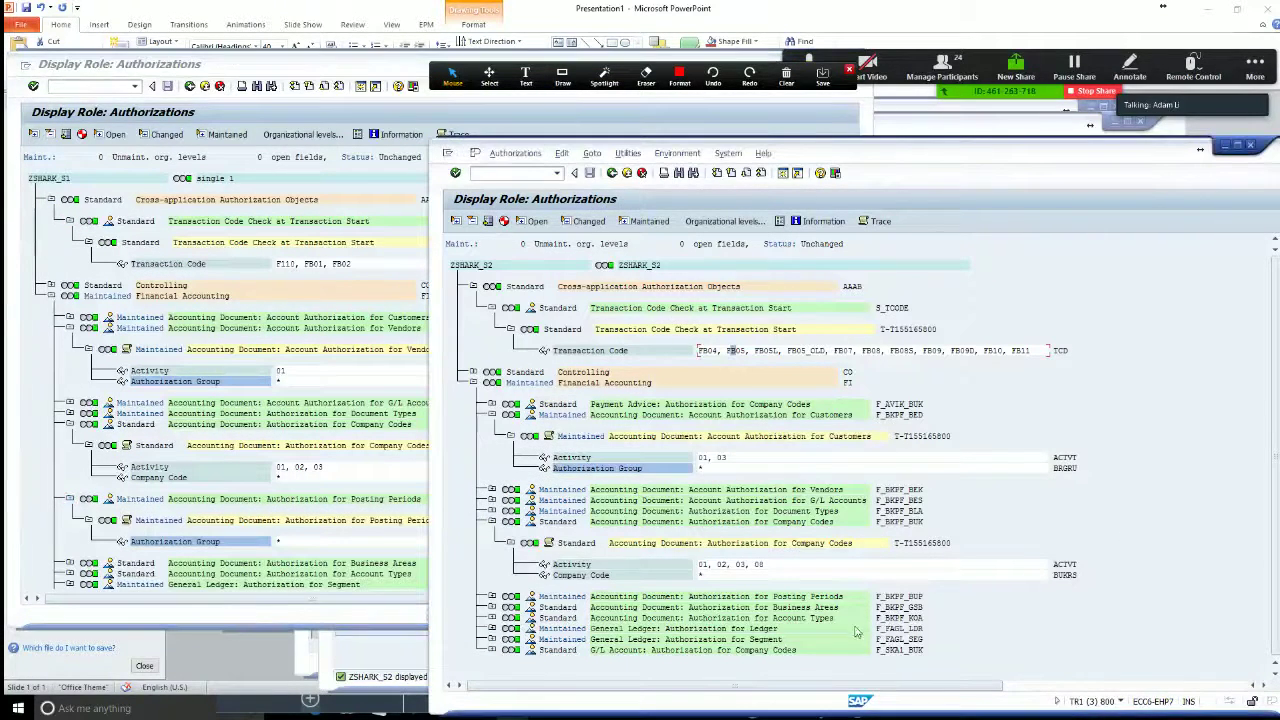
pyautogui.hotkey('alt', 'Tab')
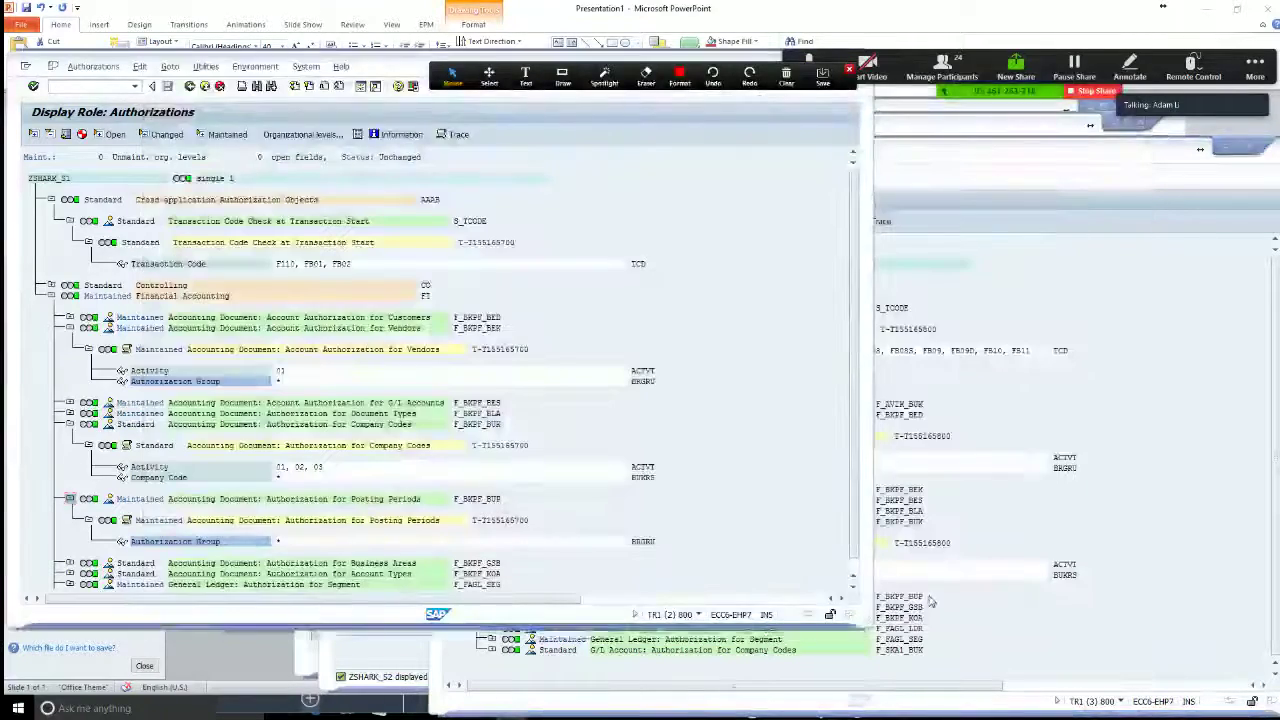
pyautogui.click(930, 600)
pyautogui.click(491, 596)
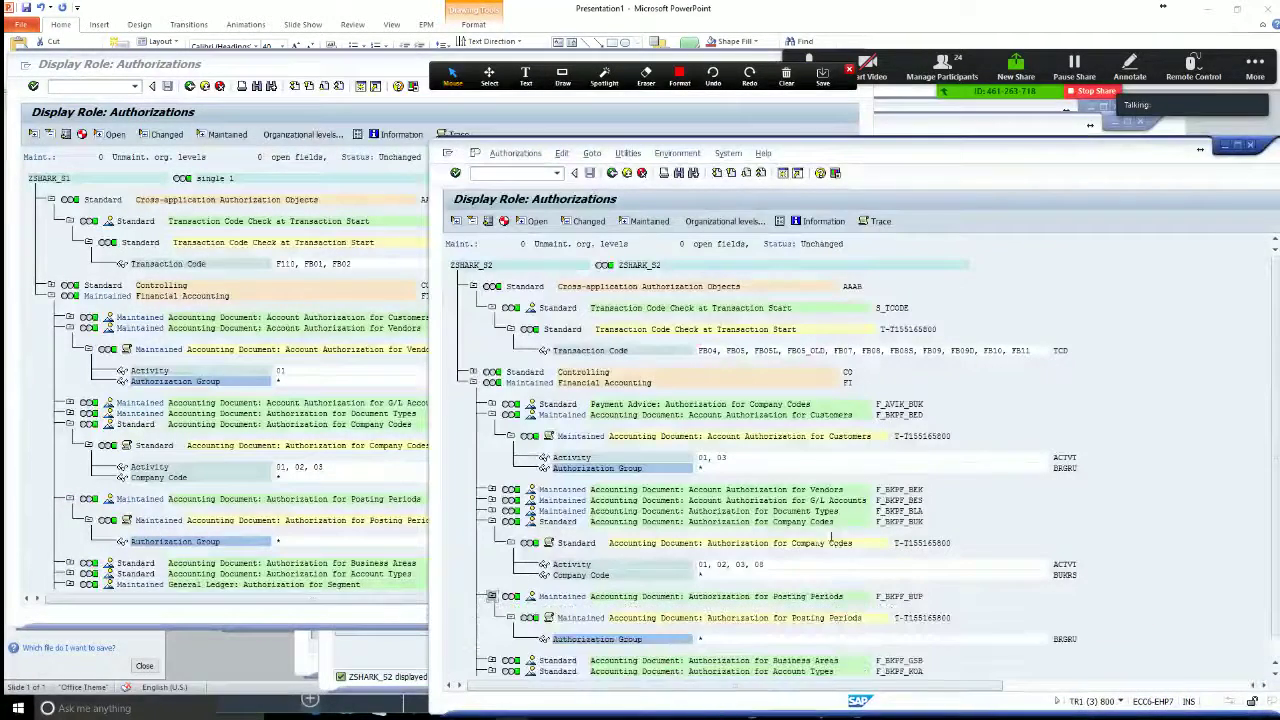
pyautogui.scroll(-3, 840, 598)
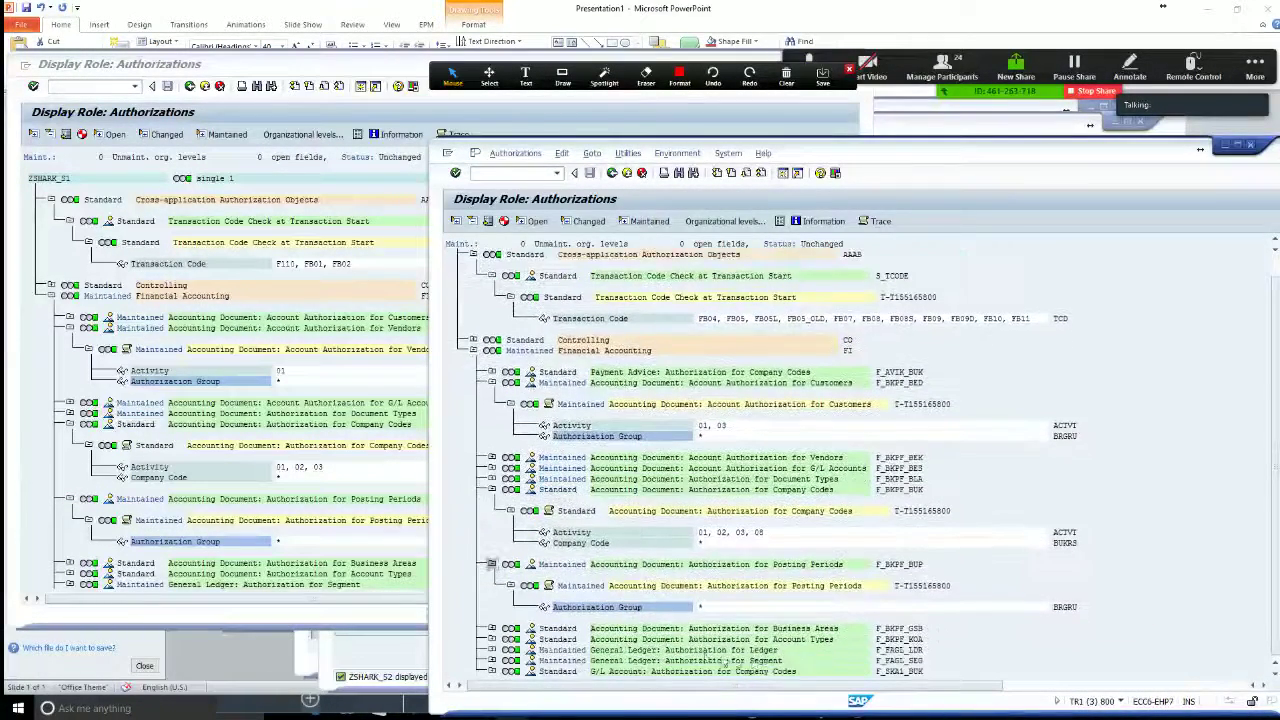
# Expand Business Areas (F_BKPF_GSB) in both roles and check ZSHARK_S2's permitted activity values
pyautogui.click(491, 628)
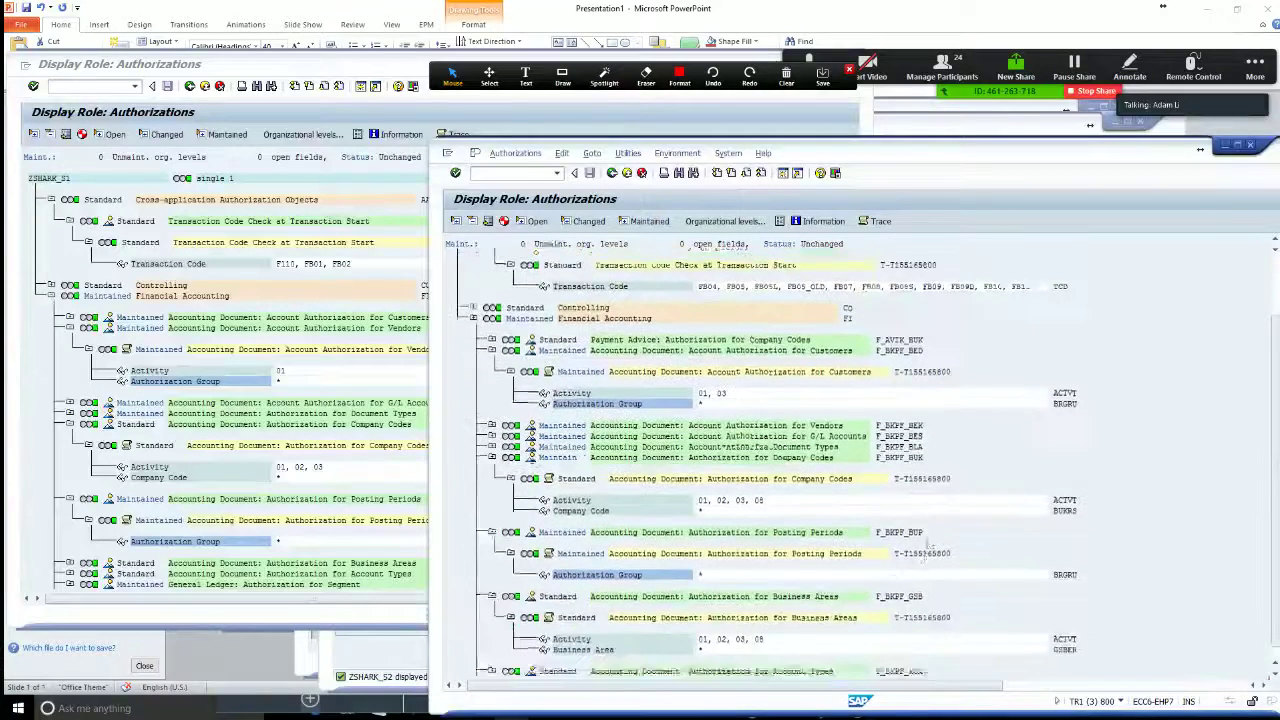
pyautogui.click(192, 550)
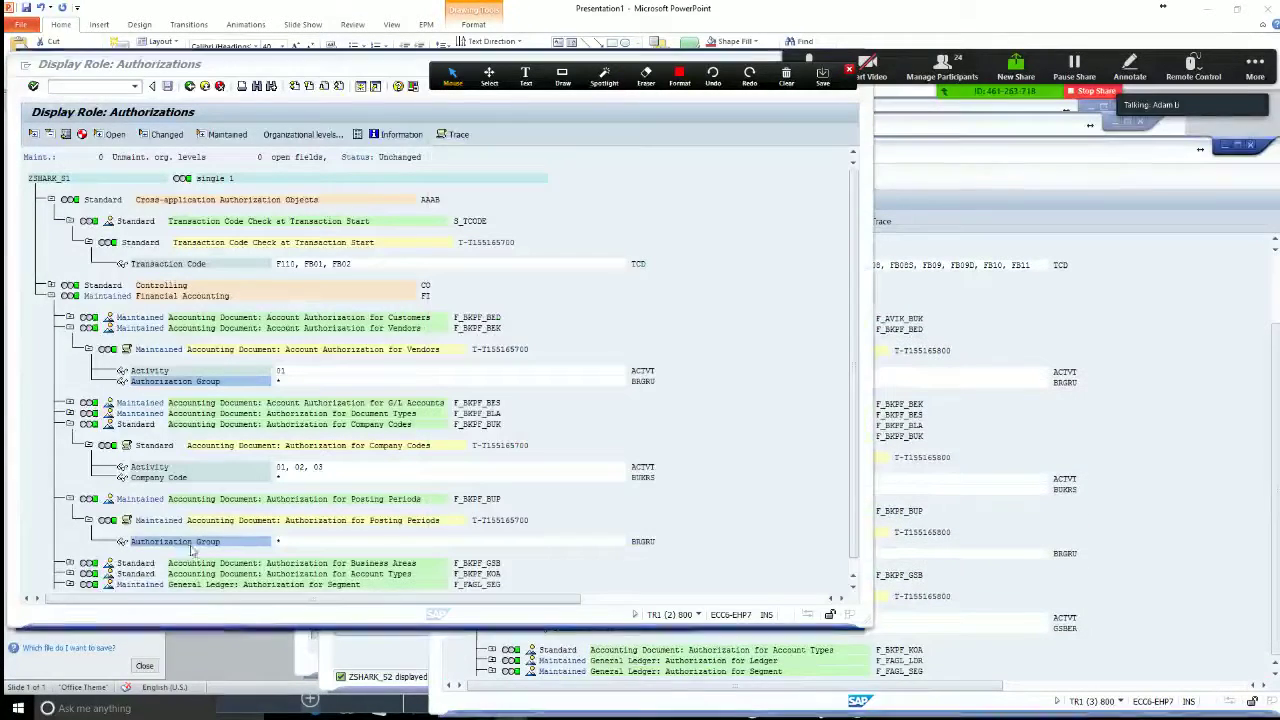
pyautogui.click(69, 563)
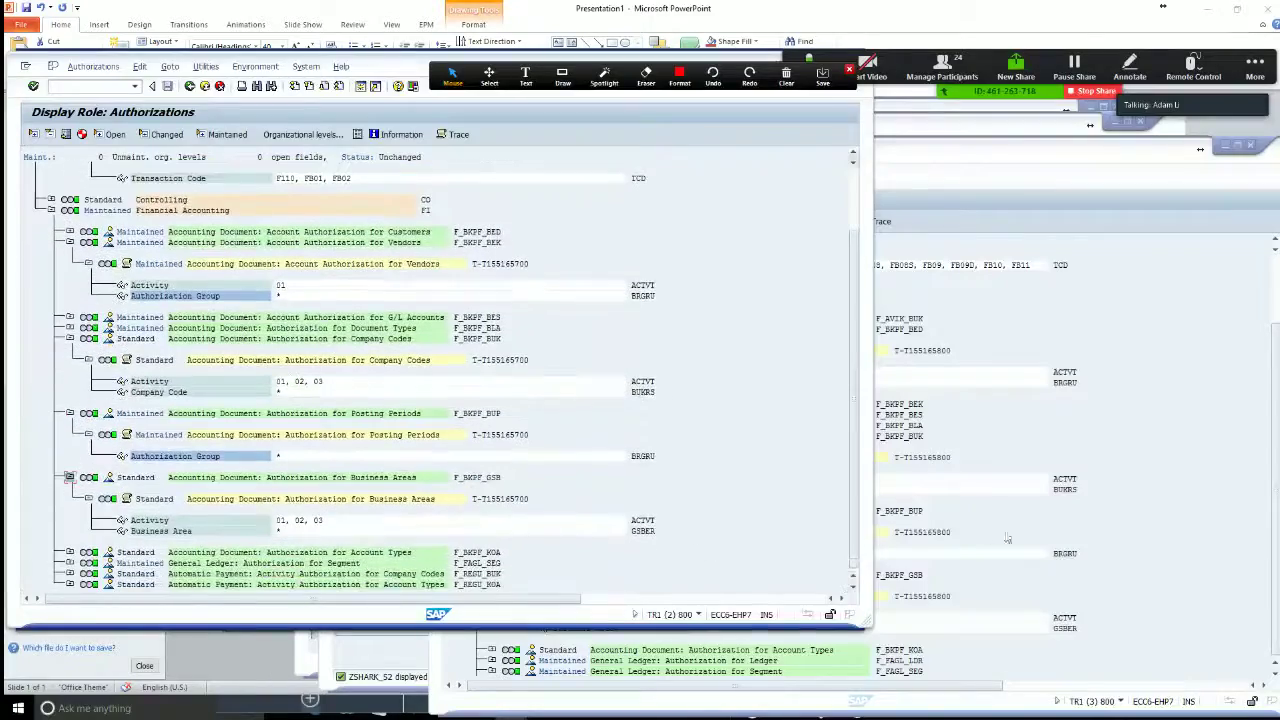
pyautogui.hotkey('alt', 'Tab')
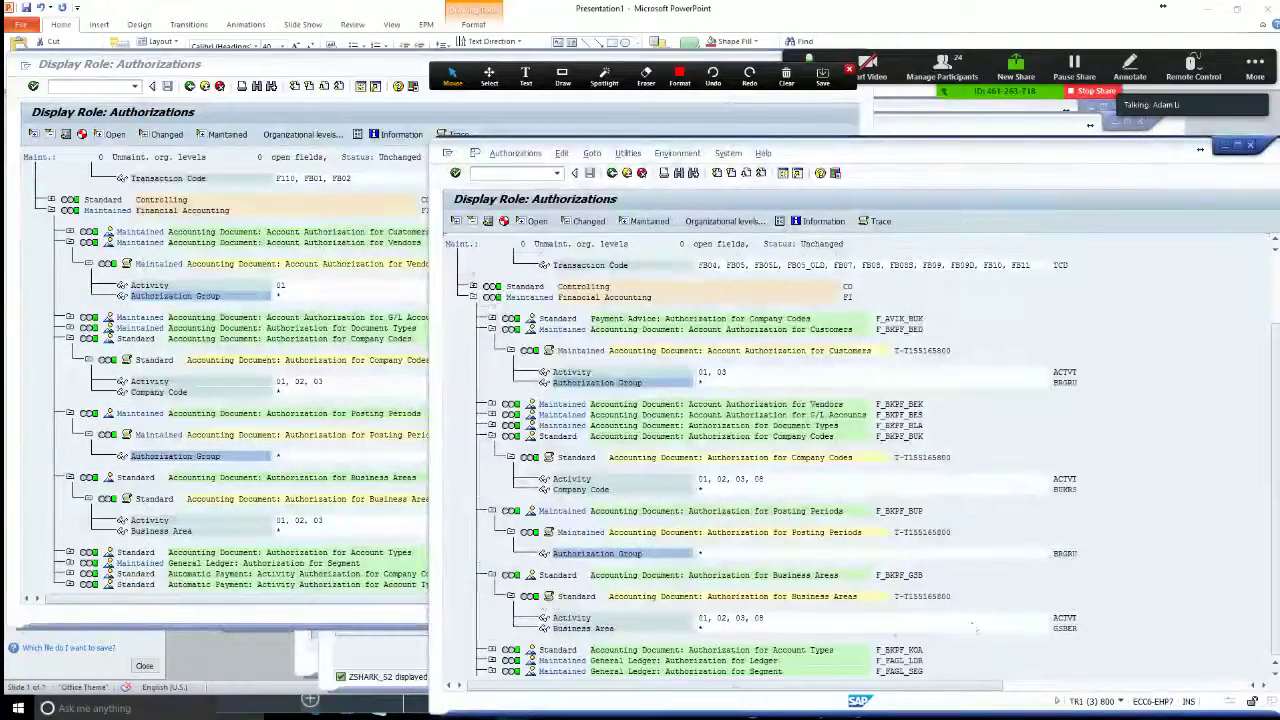
pyautogui.doubleClick(740, 605)
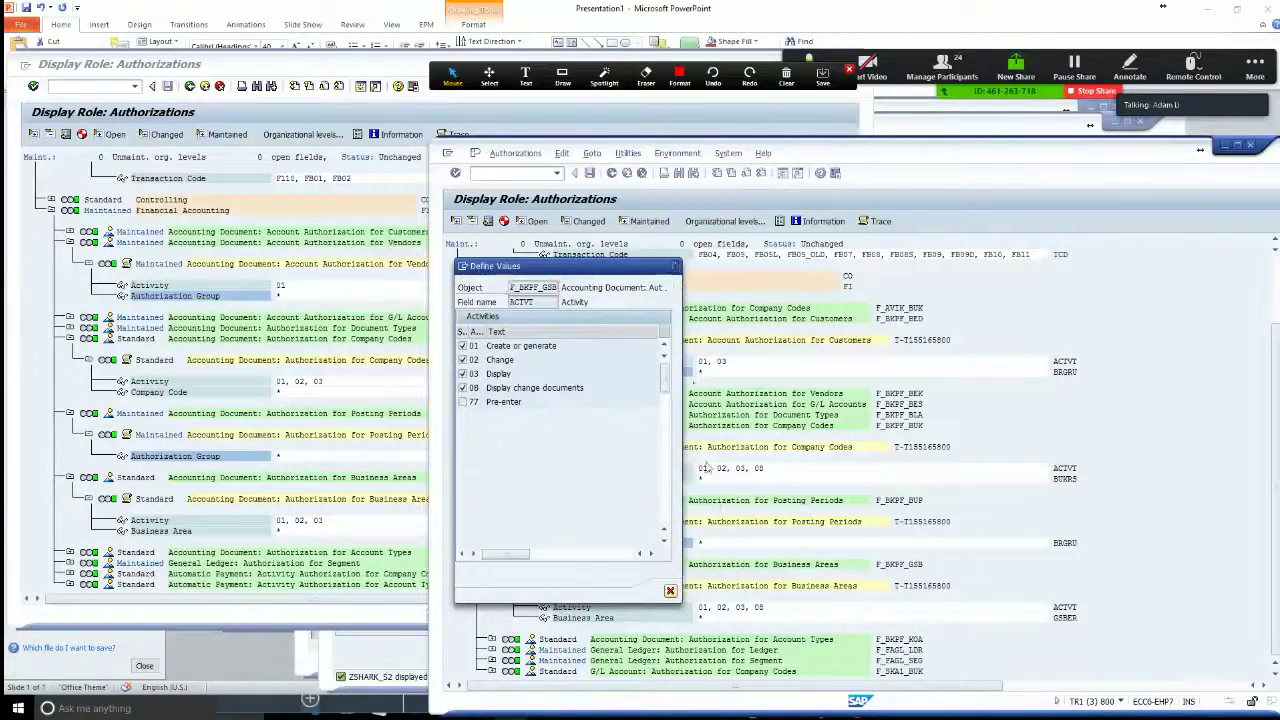
pyautogui.click(672, 268)
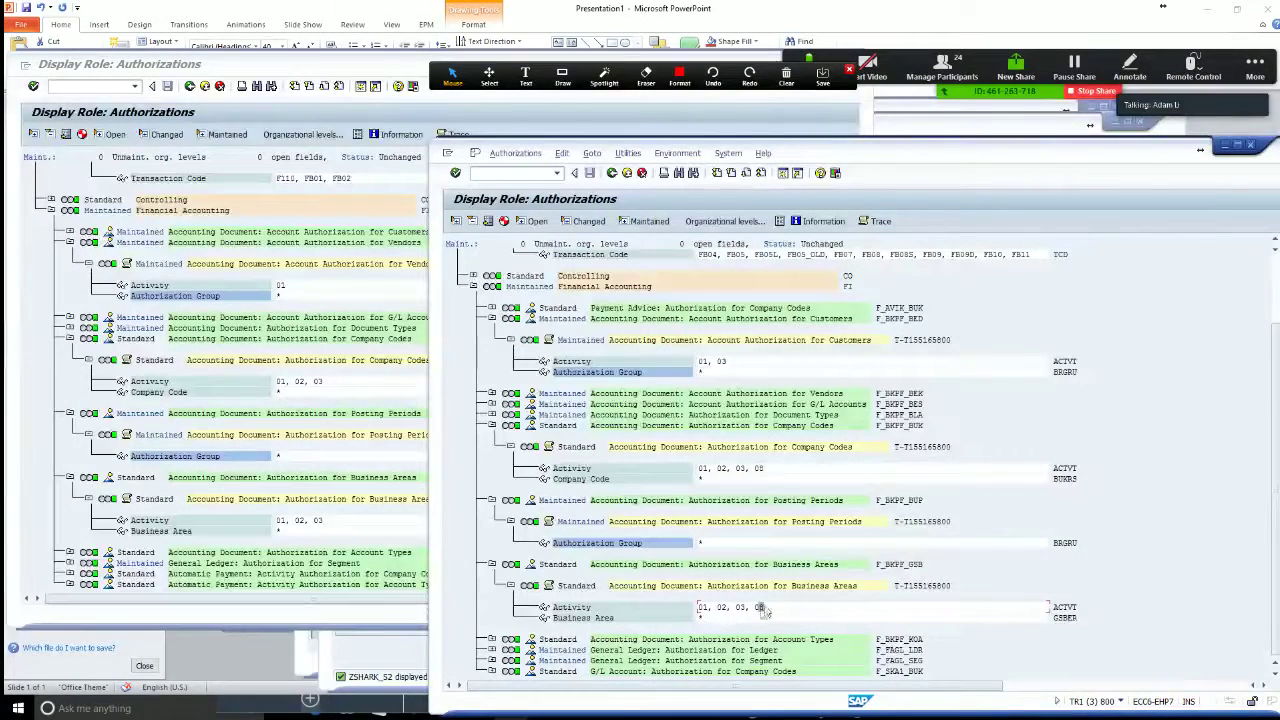
pyautogui.hotkey('alt', 'Tab')
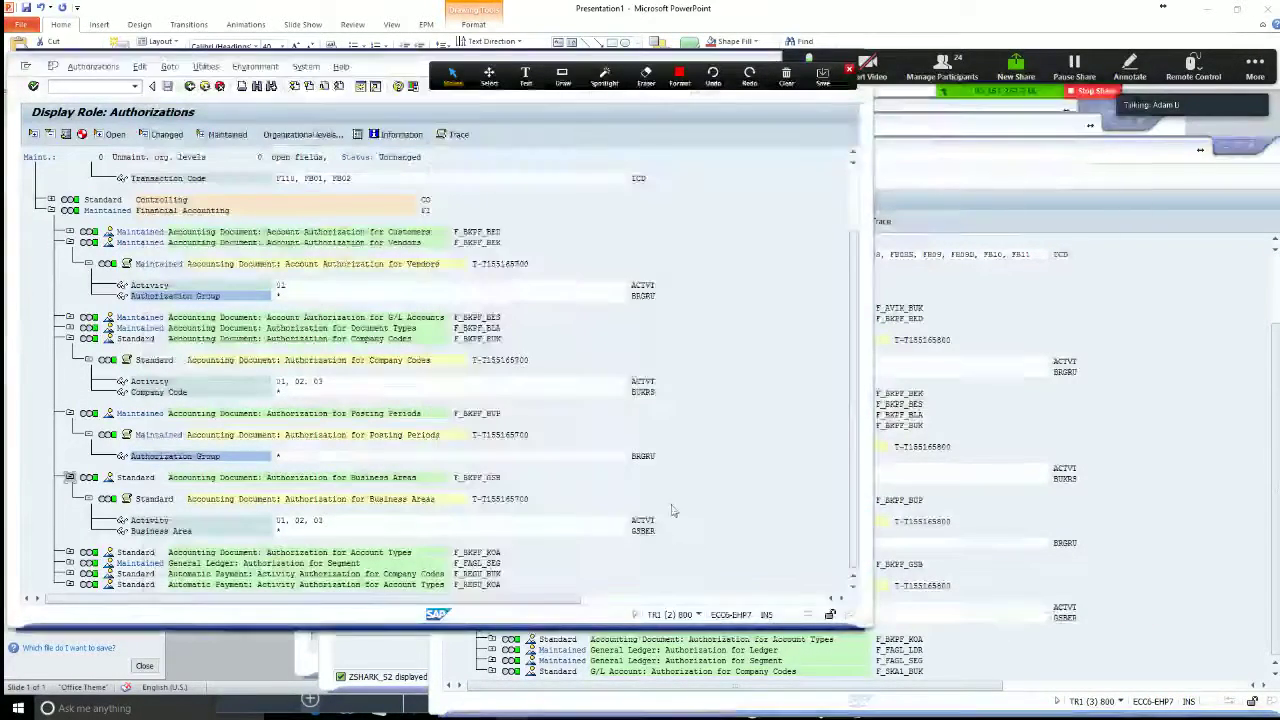
pyautogui.click(898, 360)
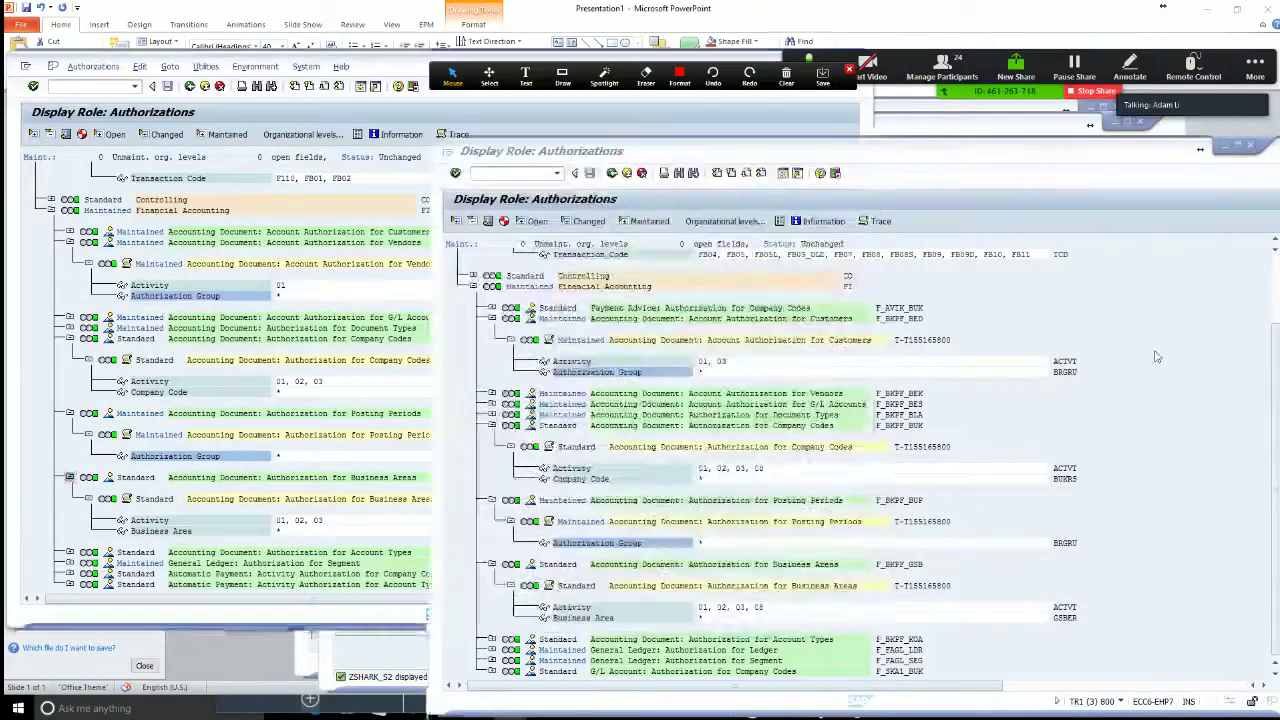
# Select the ZSHARK_COMPOSITE role name, then place the caret after Method 2 on the slide
pyautogui.hotkey('alt', 'Tab')
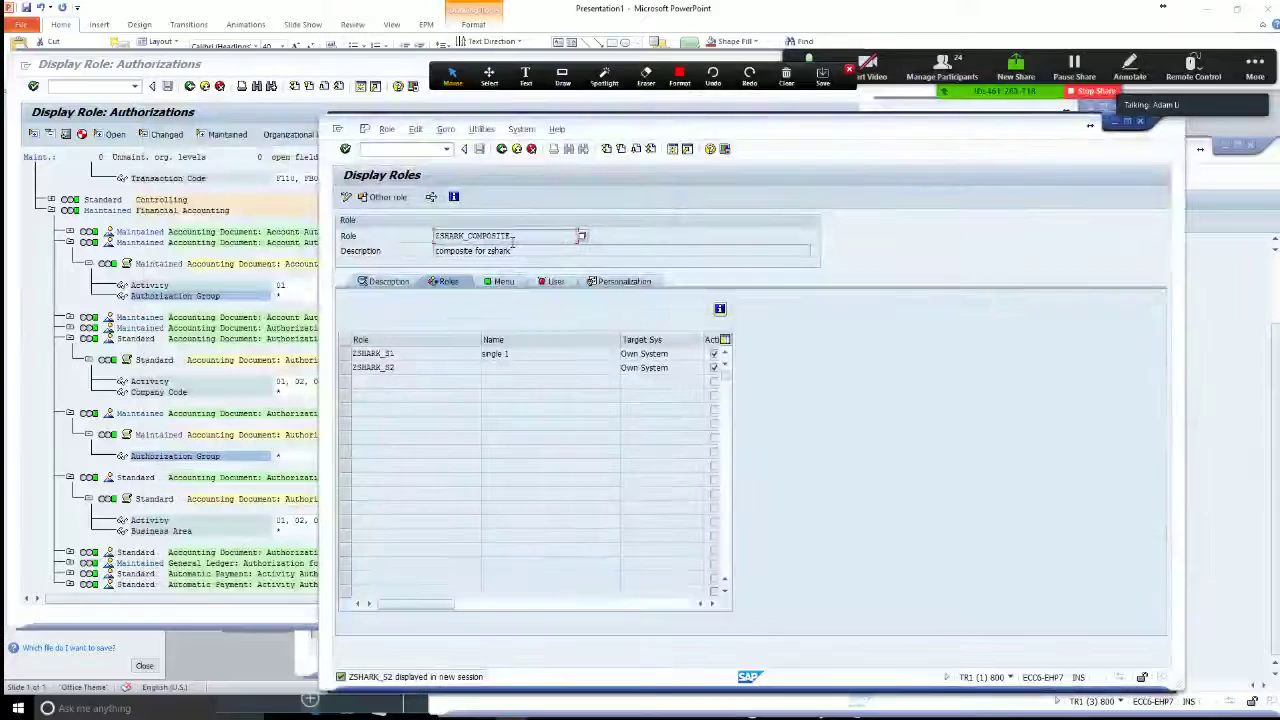
pyautogui.moveTo(513, 236); pyautogui.dragTo(326, 219)
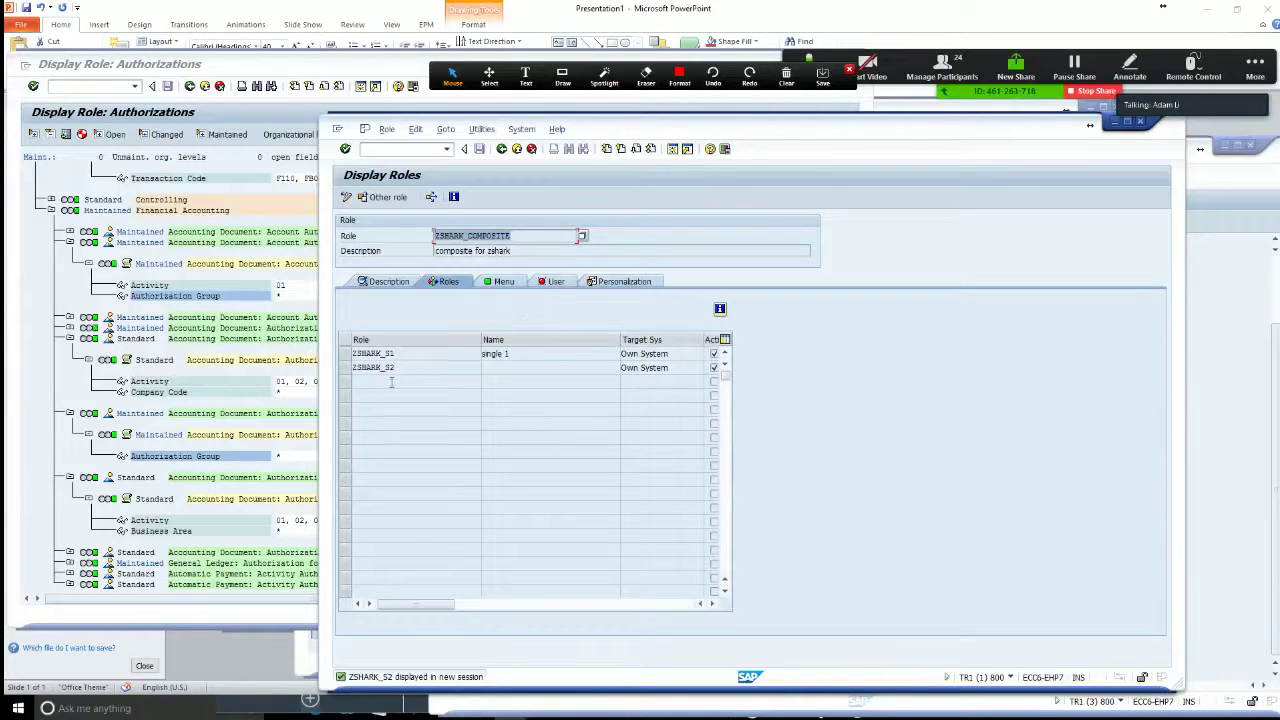
pyautogui.click(39, 293)
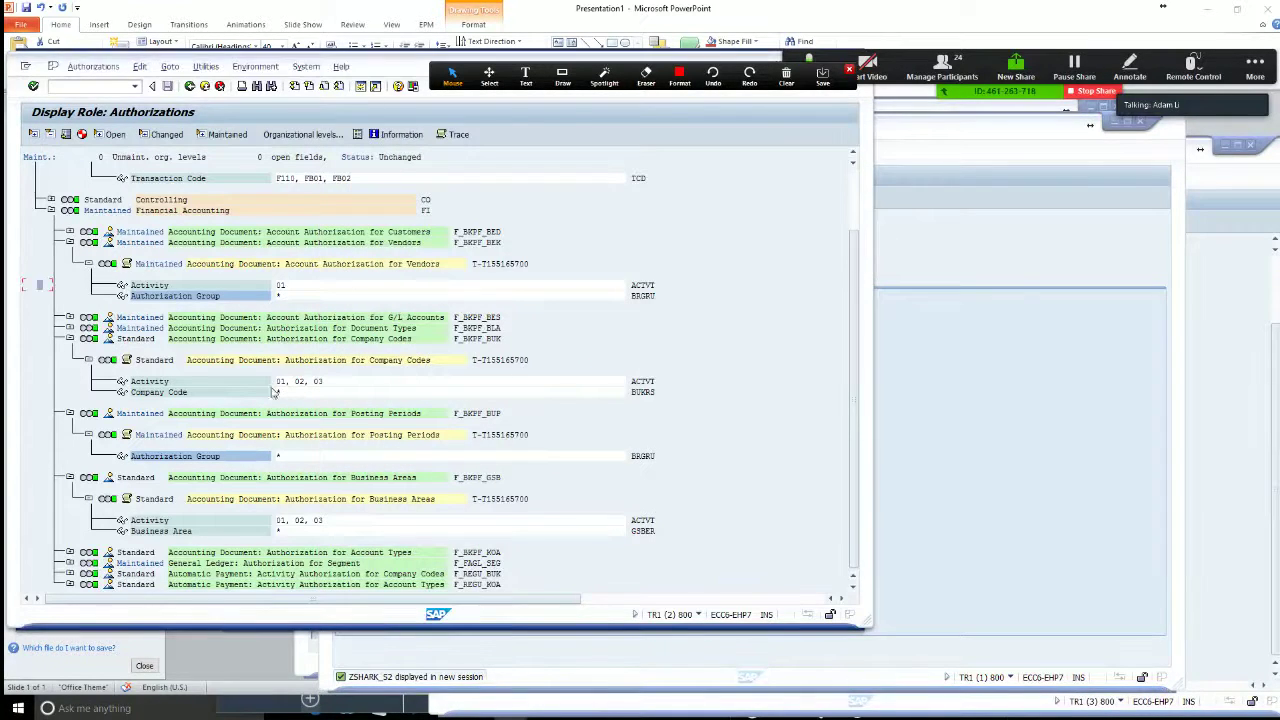
pyautogui.click(1006, 441)
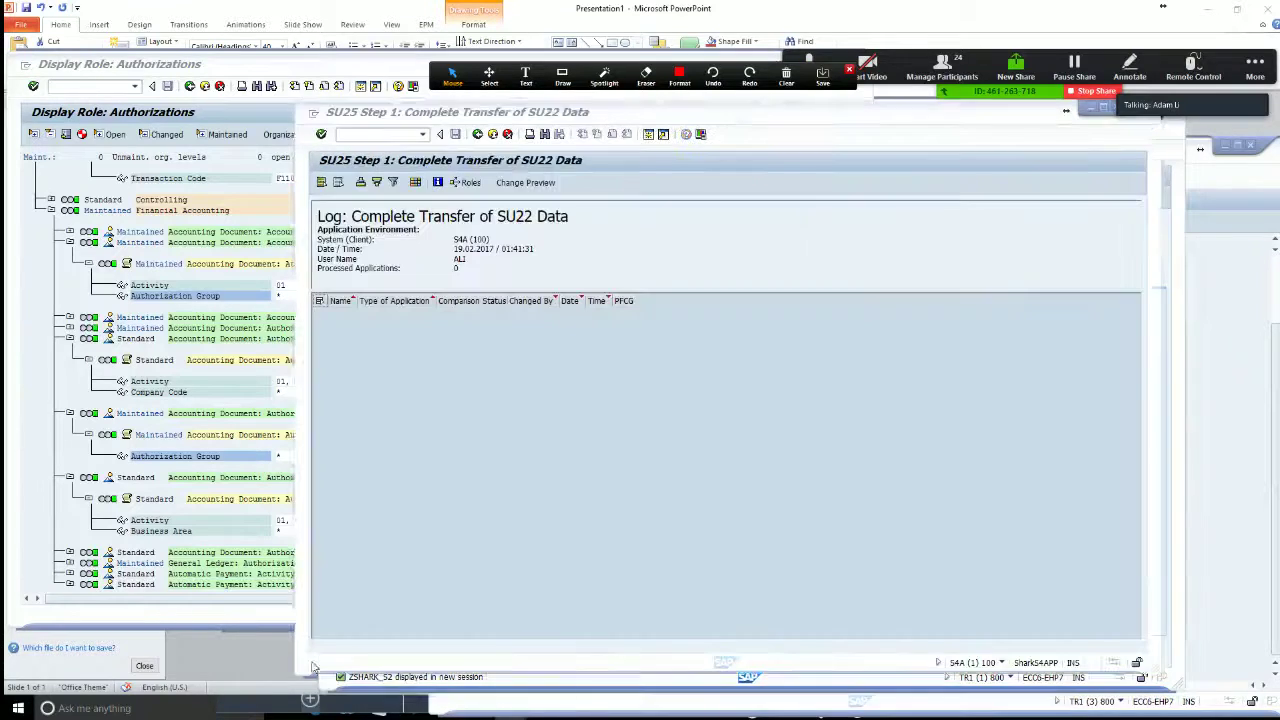
pyautogui.click(312, 660)
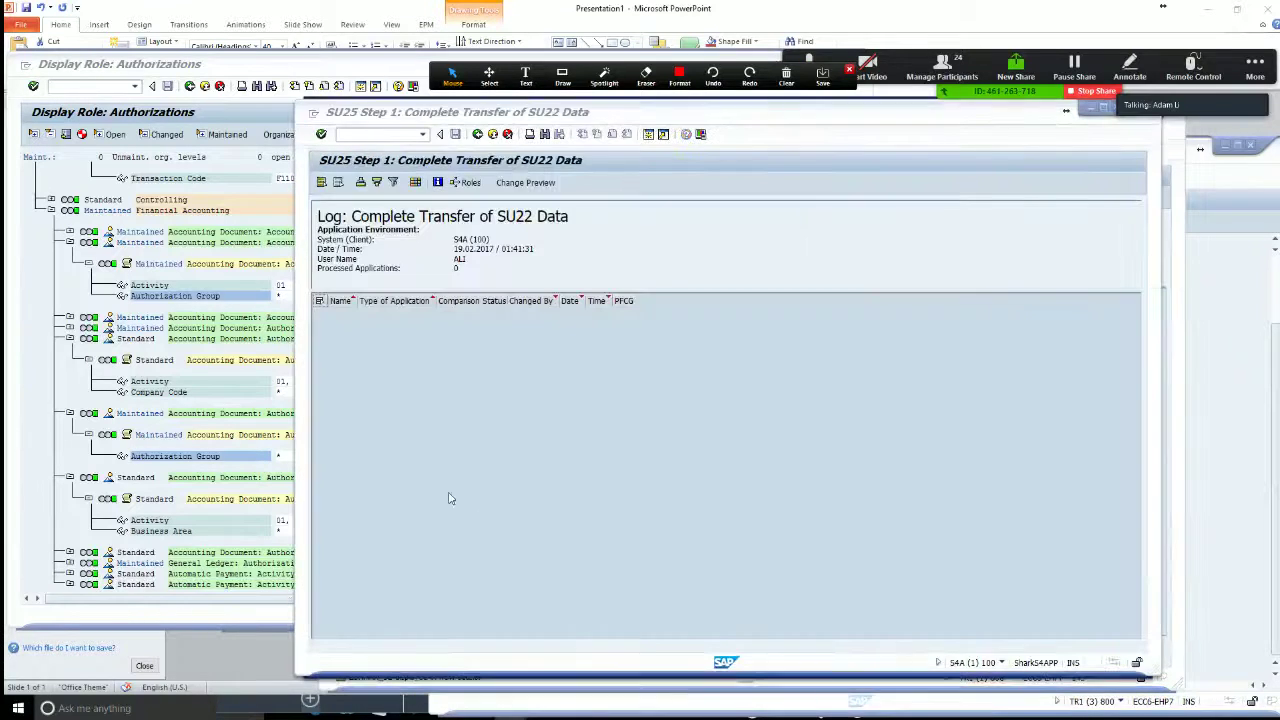
pyautogui.click(236, 622)
pyautogui.click(1040, 430)
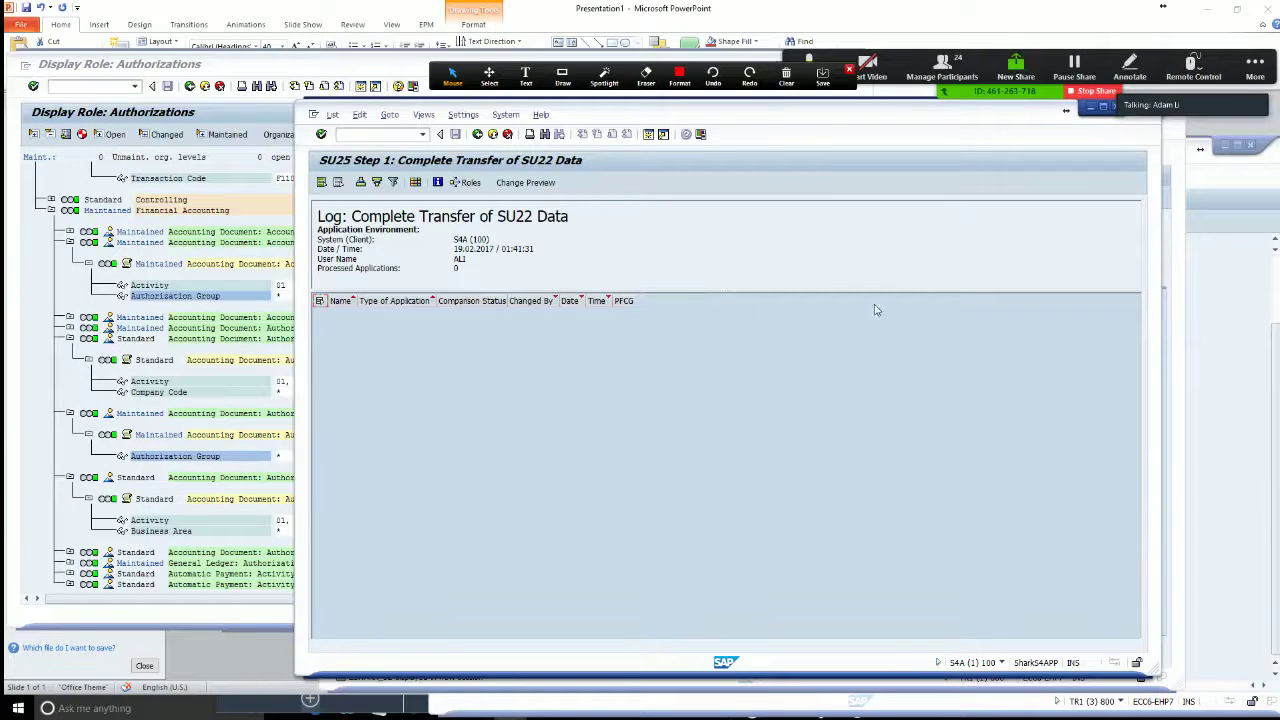
pyautogui.hotkey('alt', 'Tab')
pyautogui.hotkey('alt', 'Tab')
pyautogui.hotkey('alt', 'Tab')
pyautogui.hotkey('alt', 'Tab')
pyautogui.hotkey('alt', 'Tab')
pyautogui.hotkey('alt', 'Tab')
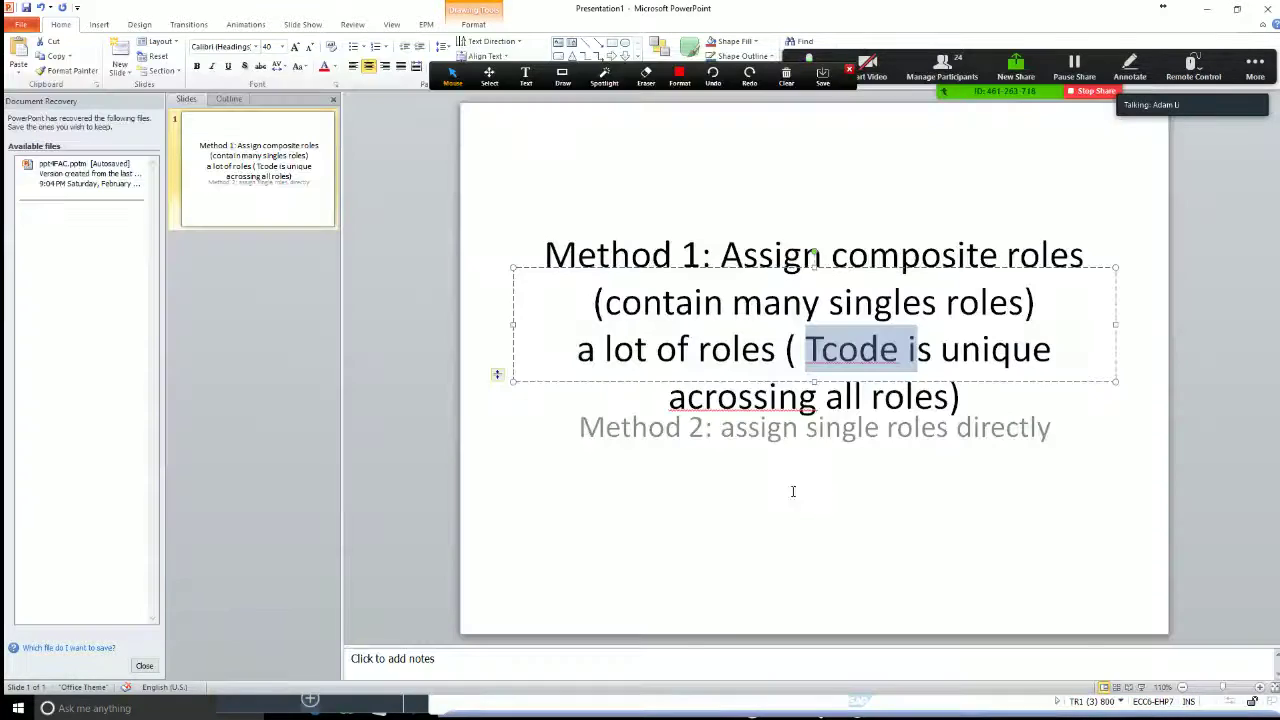
pyautogui.click(746, 472)
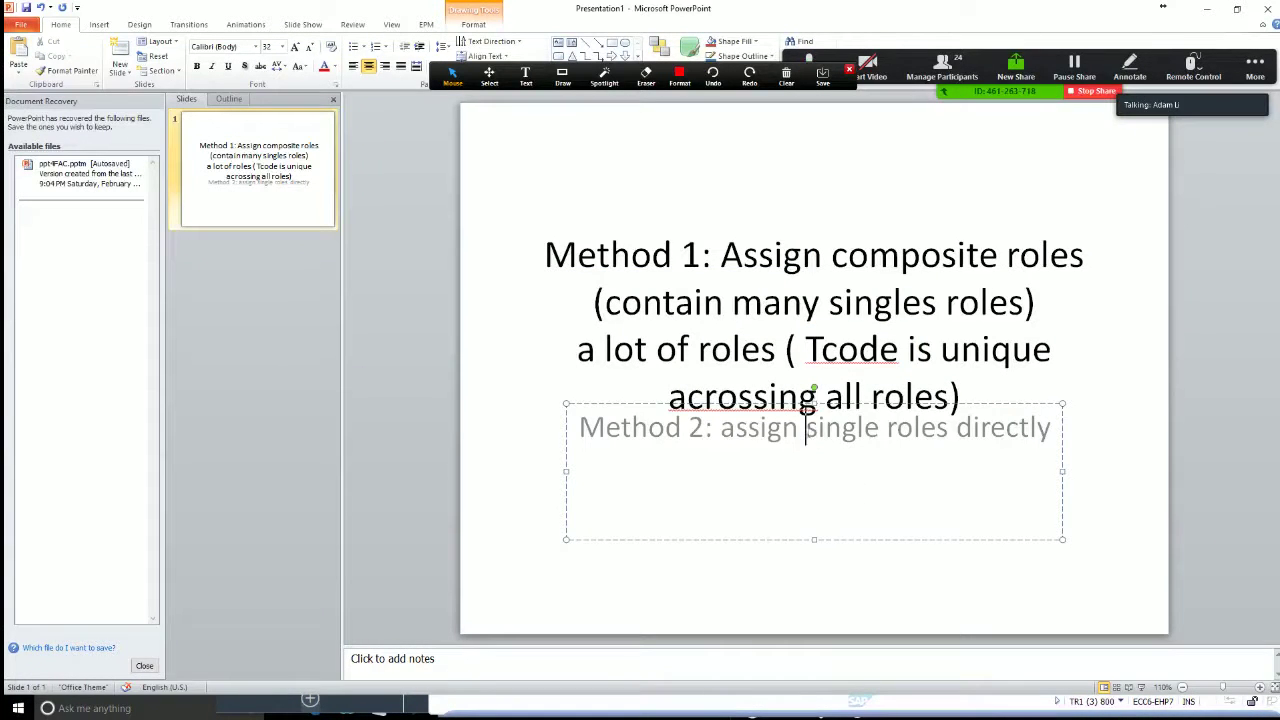
# Highlight 'single roles' on the slide, then return from ZSHARK_S1's authorizations to its overview
pyautogui.moveTo(806, 427); pyautogui.dragTo(934, 437)
pyautogui.hotkey('alt', 'Tab')
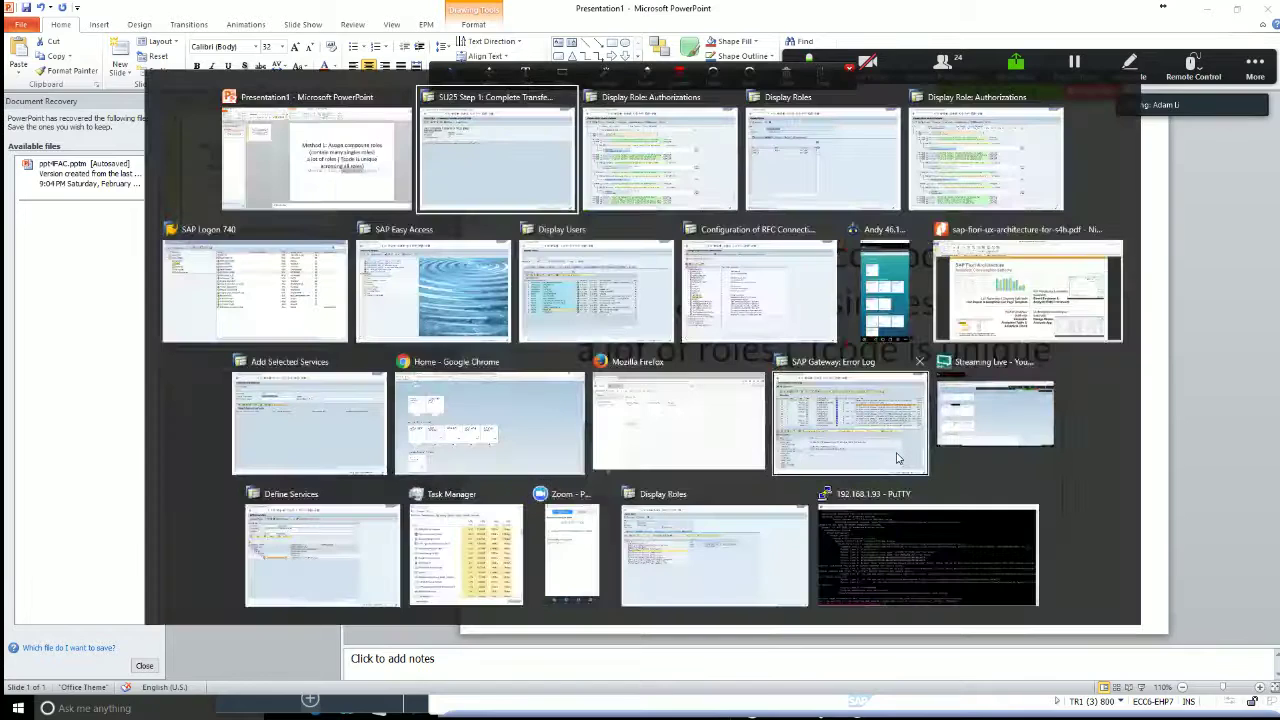
pyautogui.hotkey('alt', 'Tab')
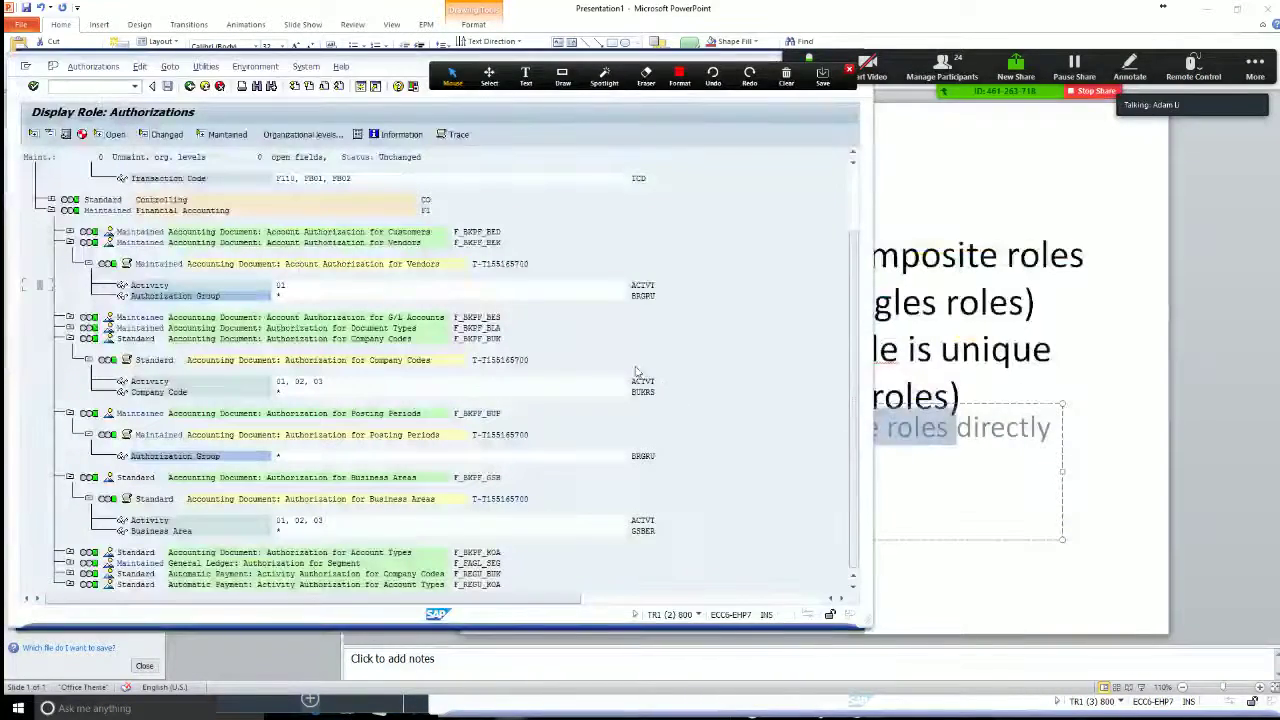
pyautogui.hotkey('alt', 'Tab')
pyautogui.hotkey('alt', 'Tab')
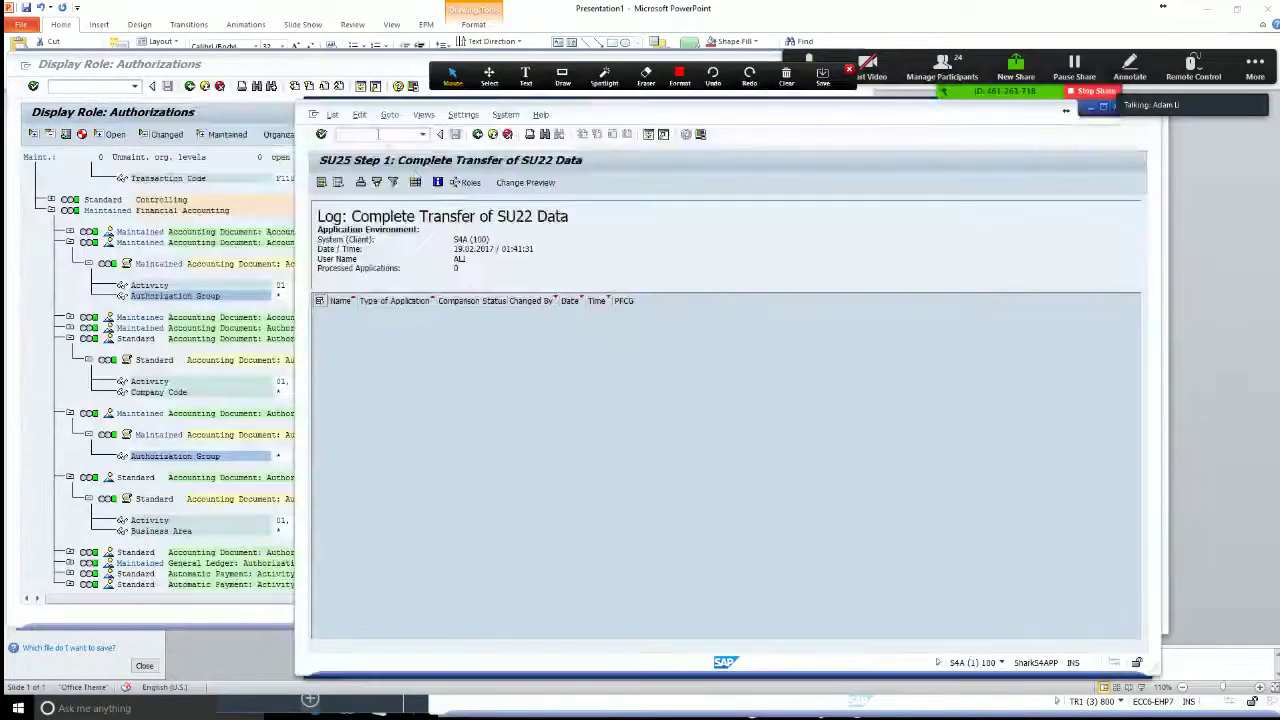
pyautogui.hotkey('alt', 'Tab')
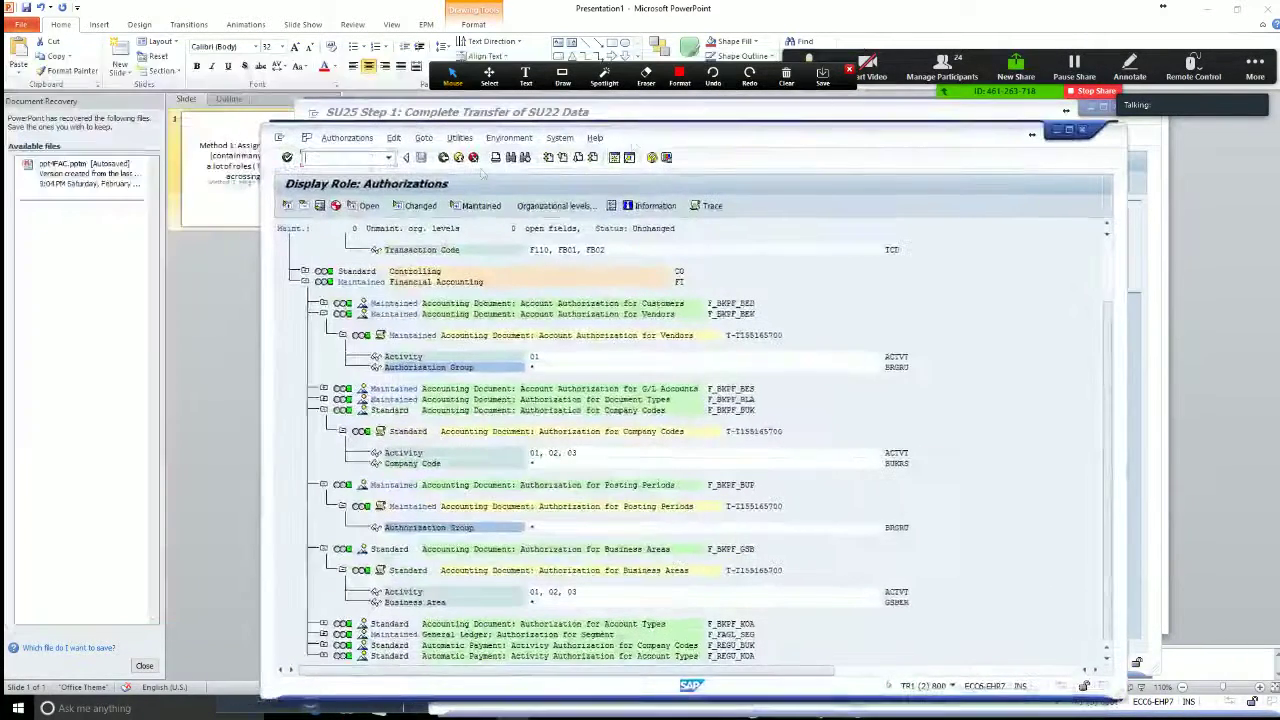
pyautogui.click(443, 158)
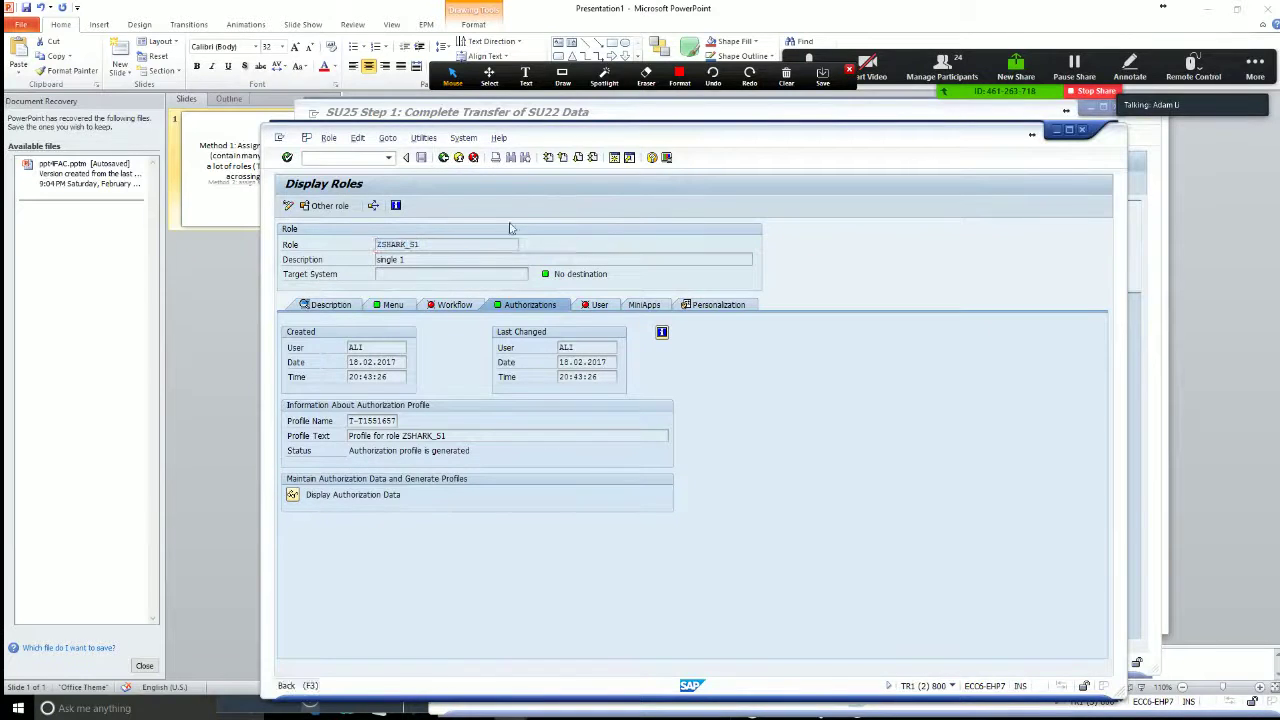
# Launch role maintenance with /npfcg and begin copying role ZSHARK_S1
pyautogui.click(443, 158)
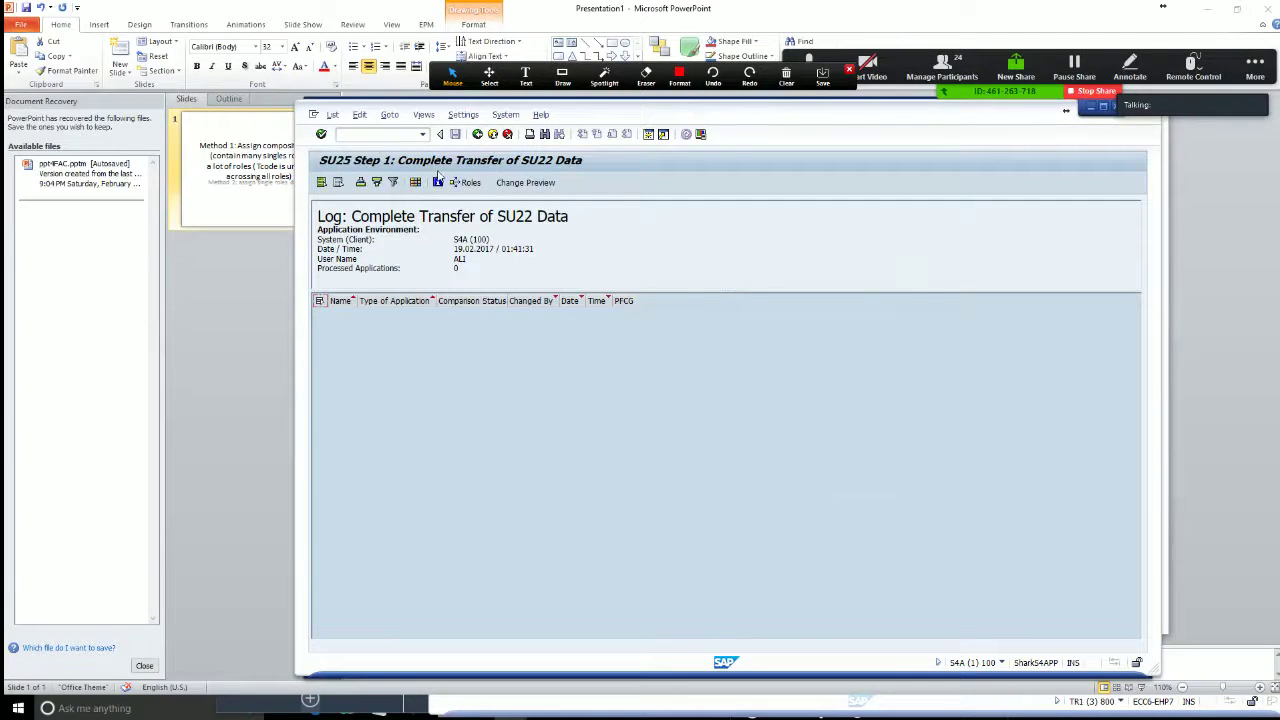
pyautogui.hotkey('alt', 'Tab')
pyautogui.hotkey('alt', 'Tab')
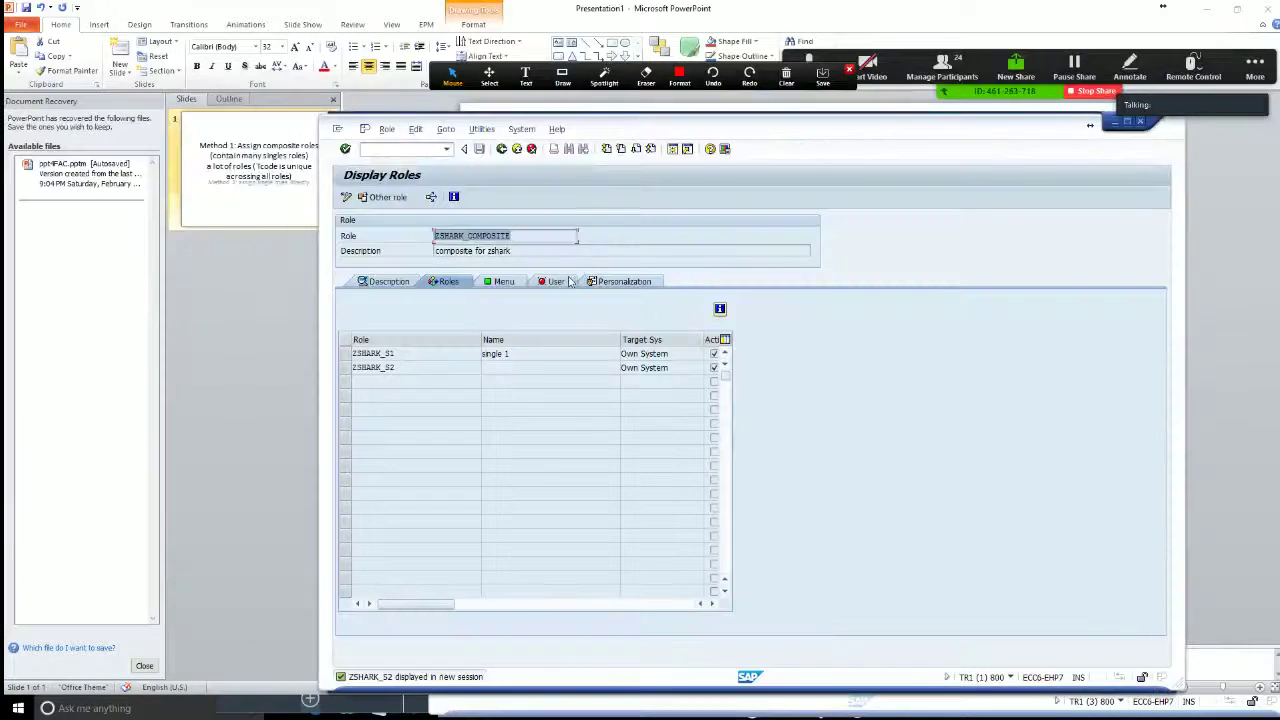
pyautogui.click(383, 148)
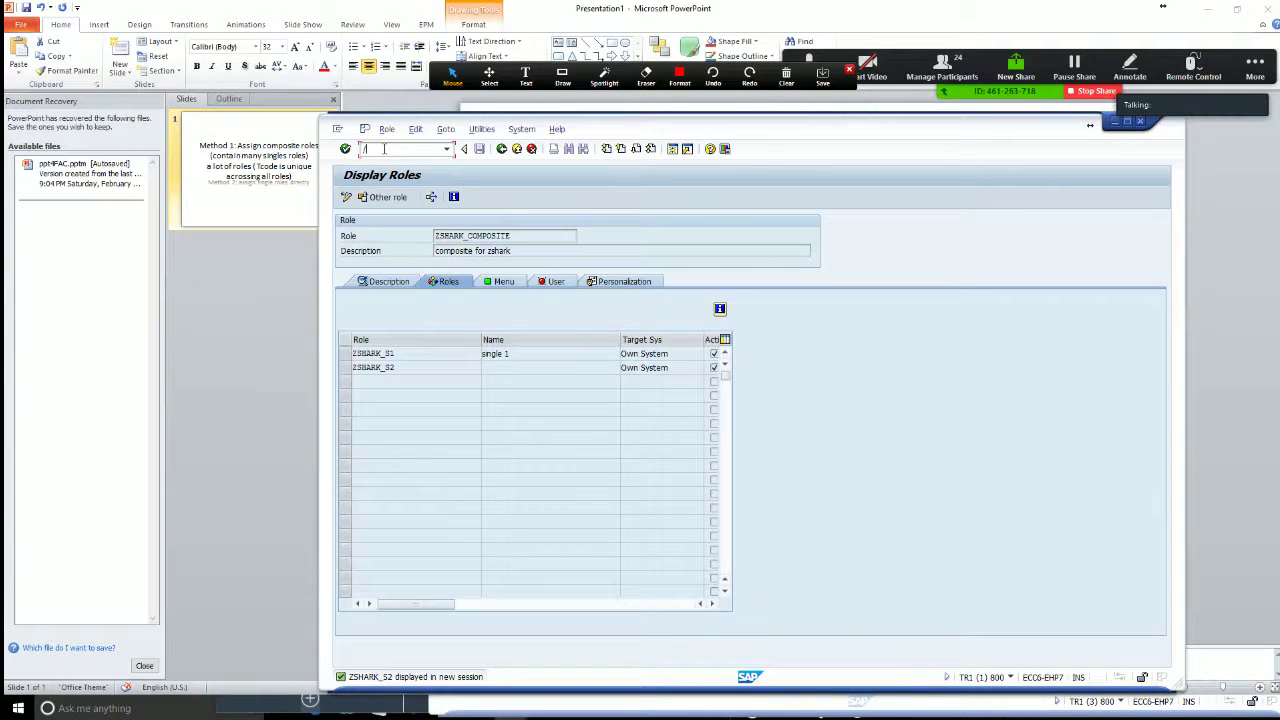
pyautogui.write('/npfcg')
pyautogui.press('Return')
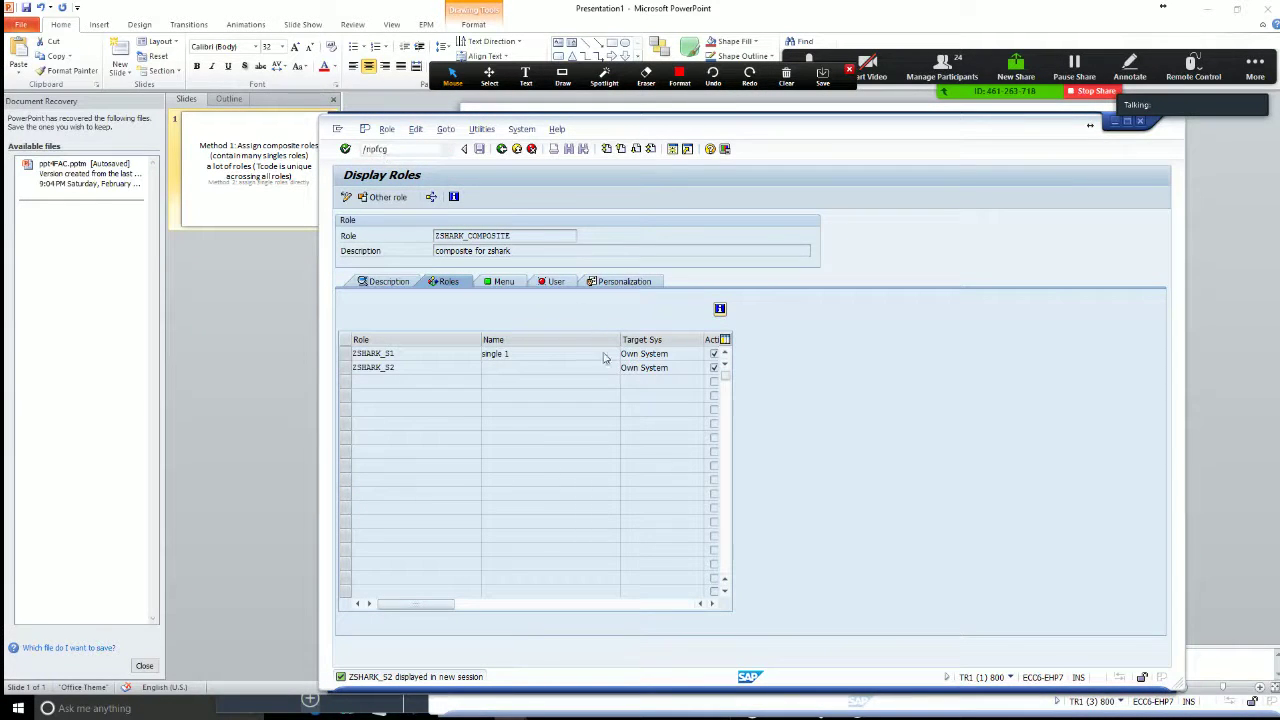
pyautogui.press('Return')
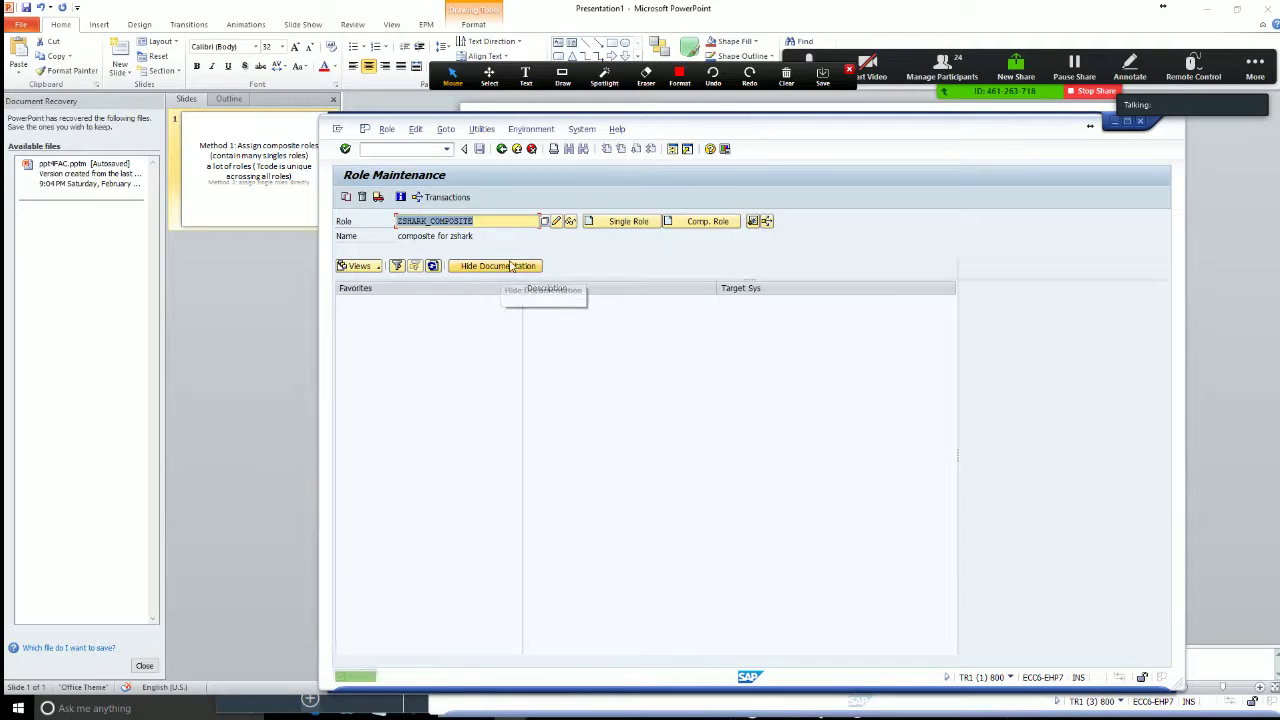
pyautogui.click(346, 197)
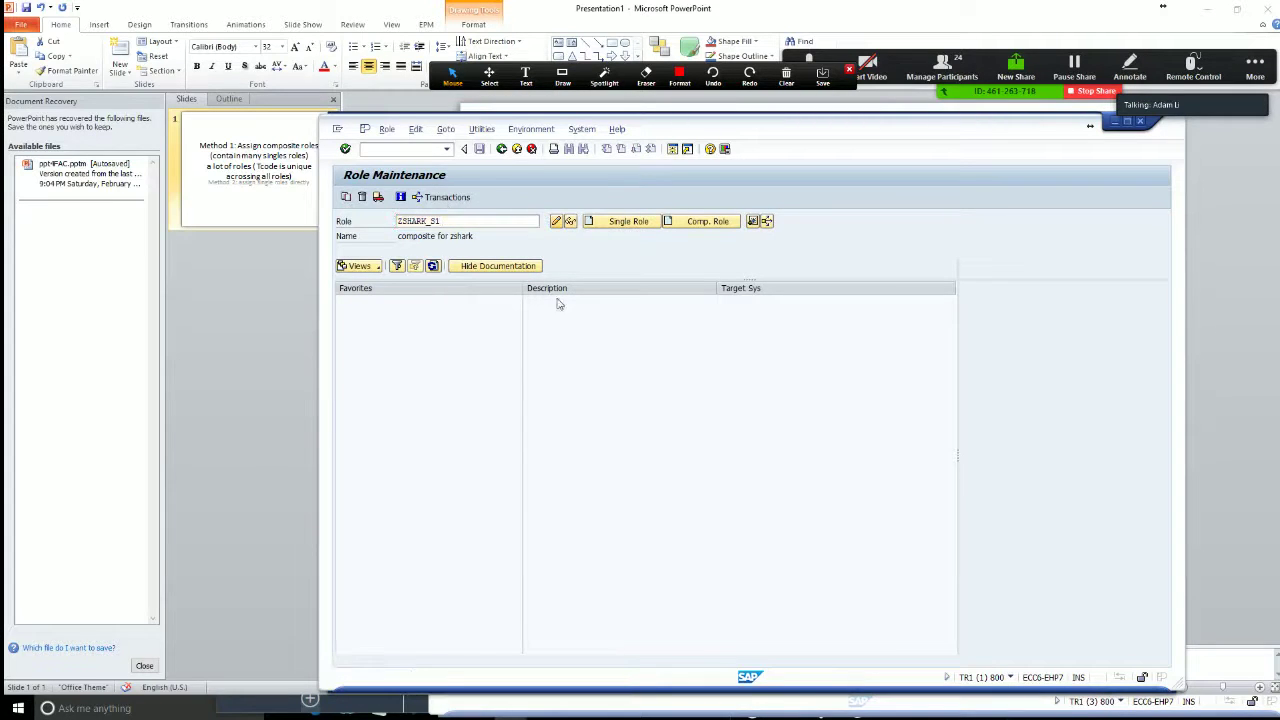
# Copy ZSHARK_S1 as the new role ZSHARK_SNGLE and open it for changing
pyautogui.click(583, 328)
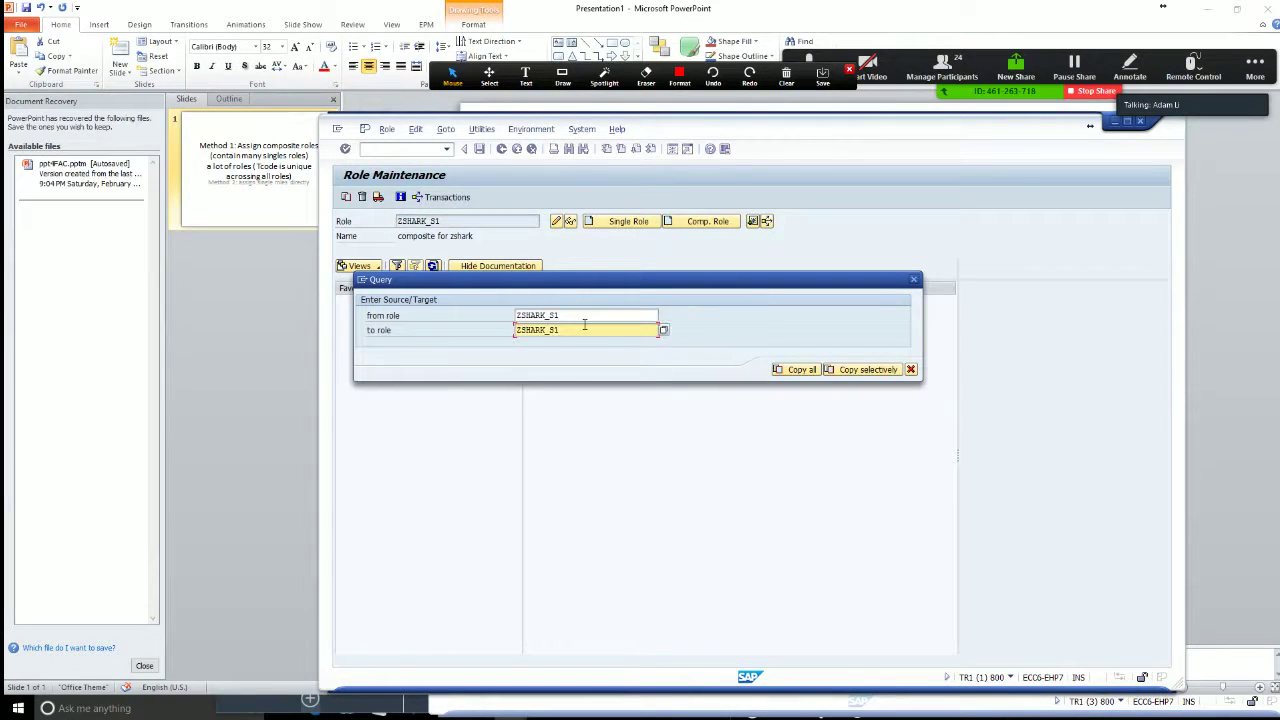
pyautogui.press('BackSpace')
pyautogui.write('ngle')
pyautogui.press('Return')
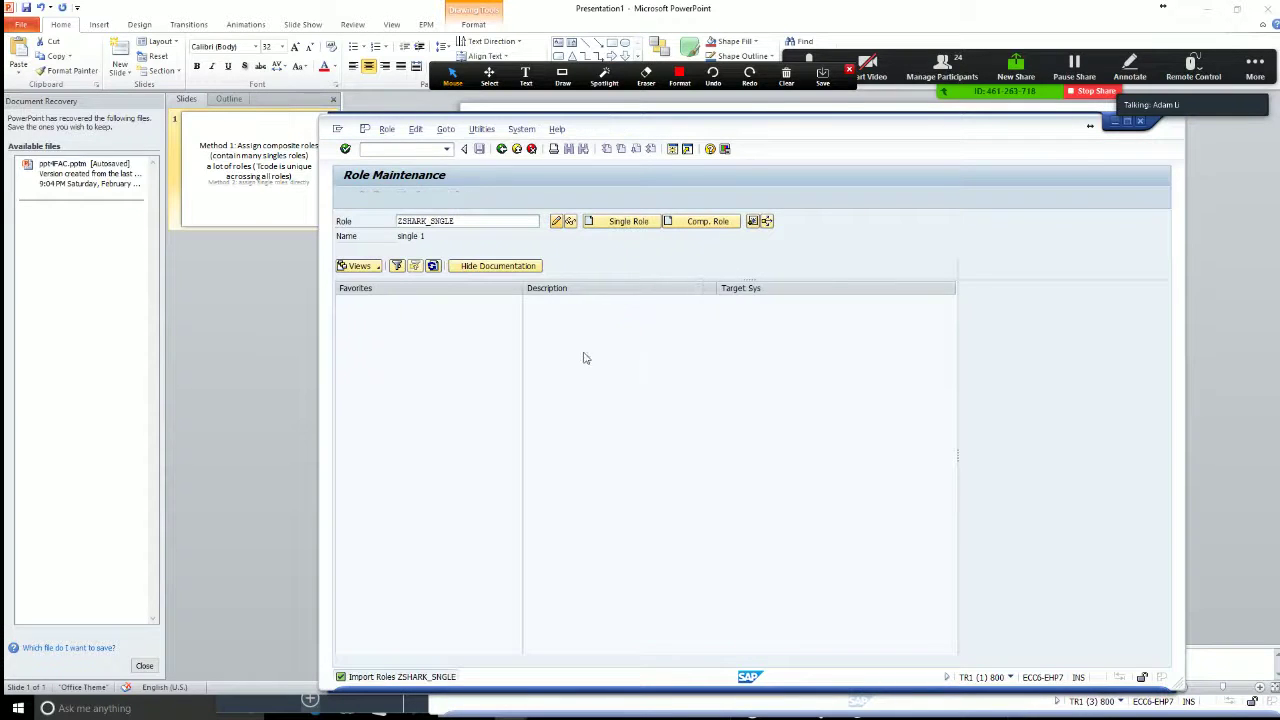
pyautogui.click(556, 221)
# In the role menu, copy menu entries from the local role ZSHARK_S2
pyautogui.click(446, 295)
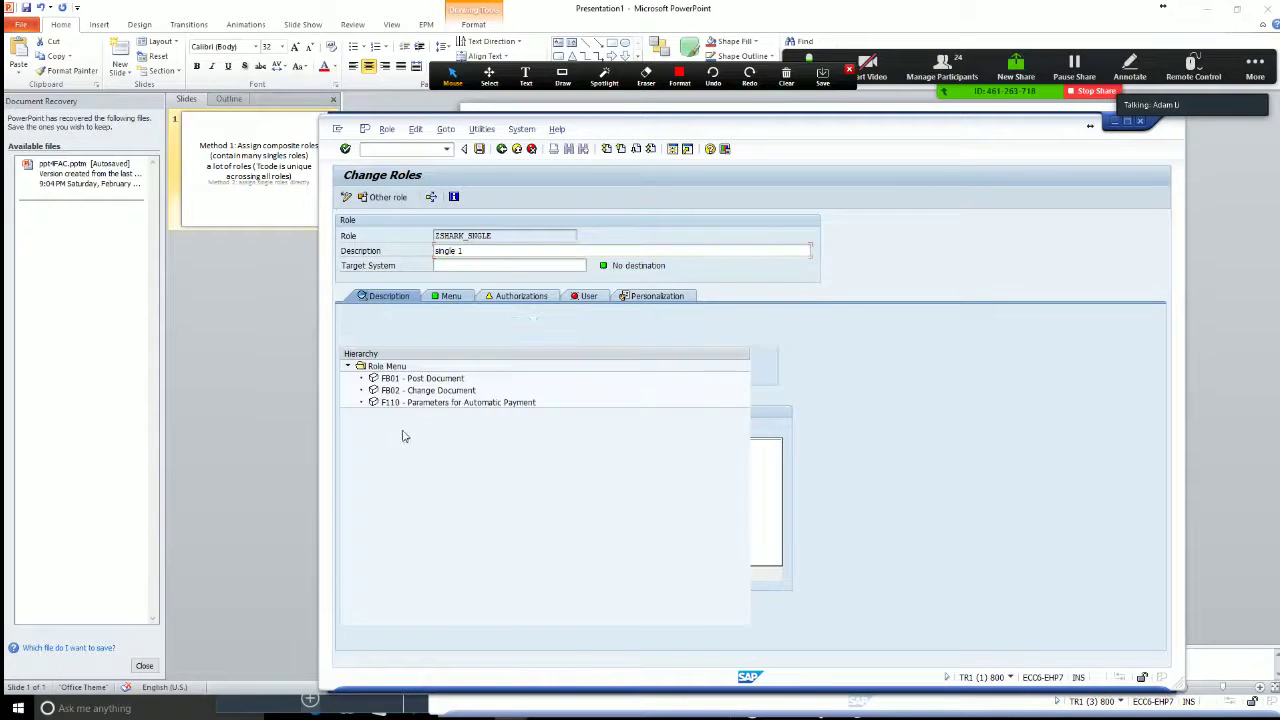
pyautogui.click(432, 401)
pyautogui.click(712, 324)
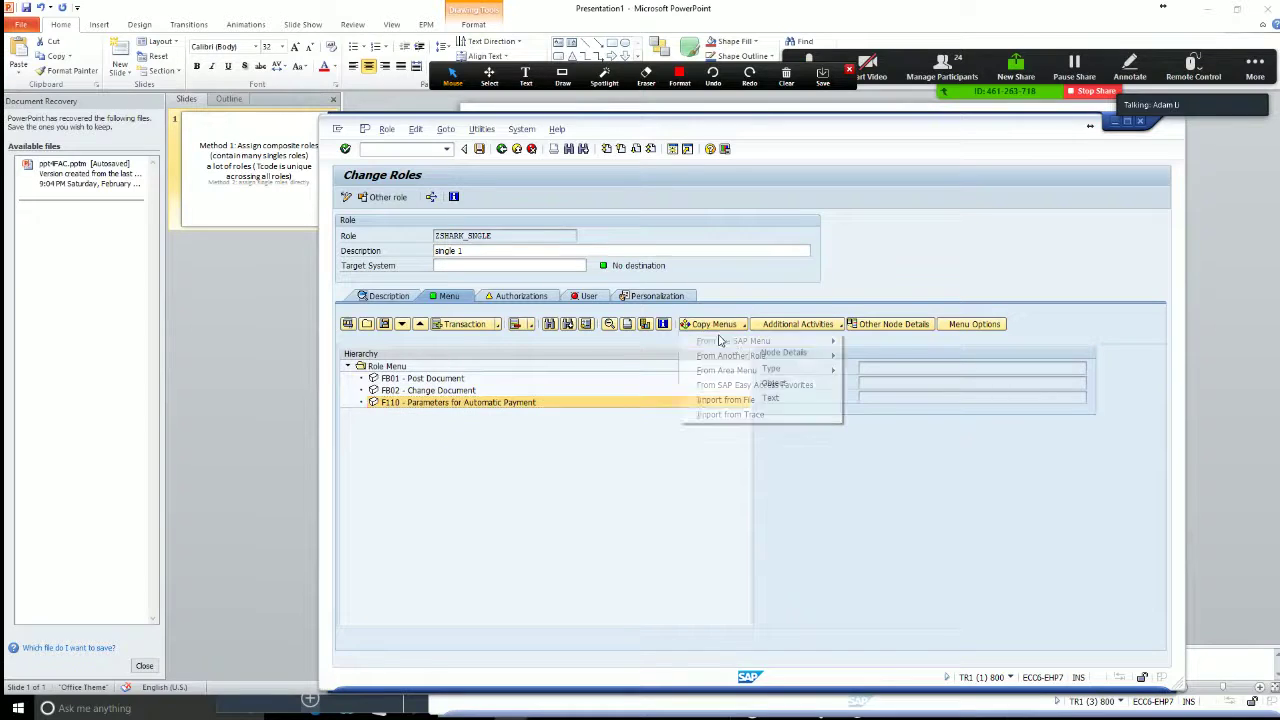
pyautogui.moveTo(730, 355)
pyautogui.click(862, 355)
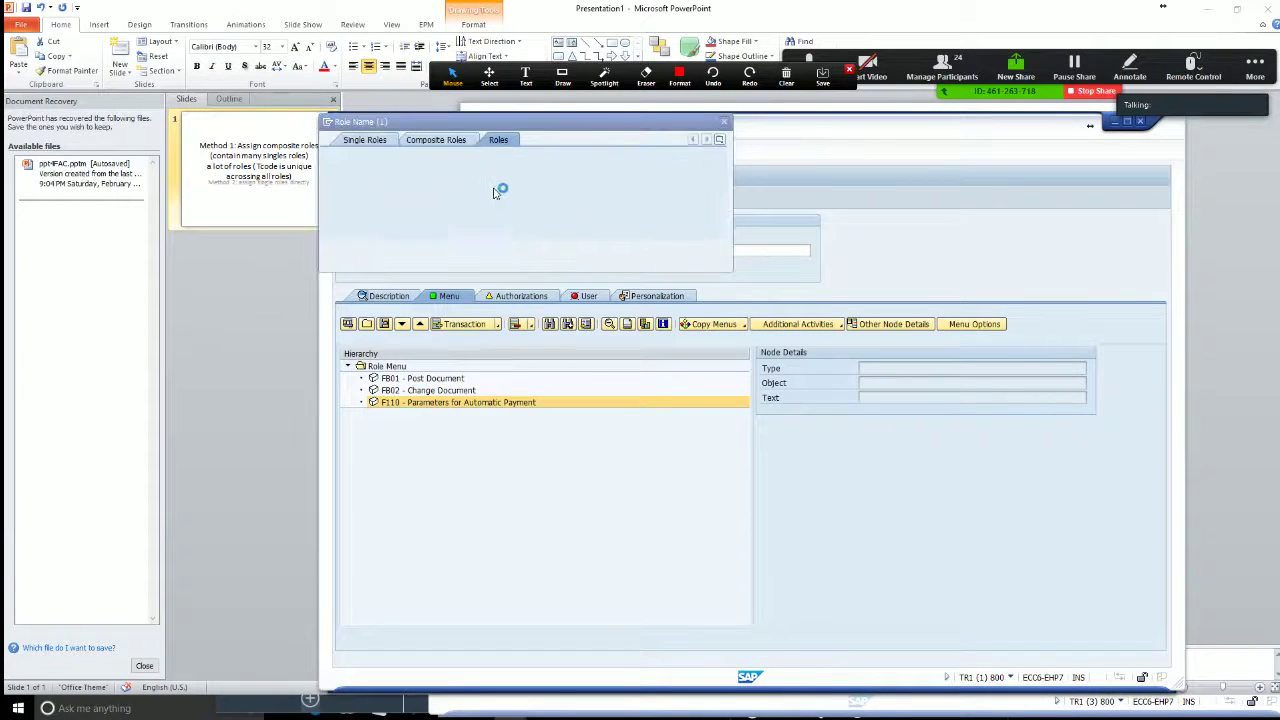
pyautogui.write('ZSHARK_S1')
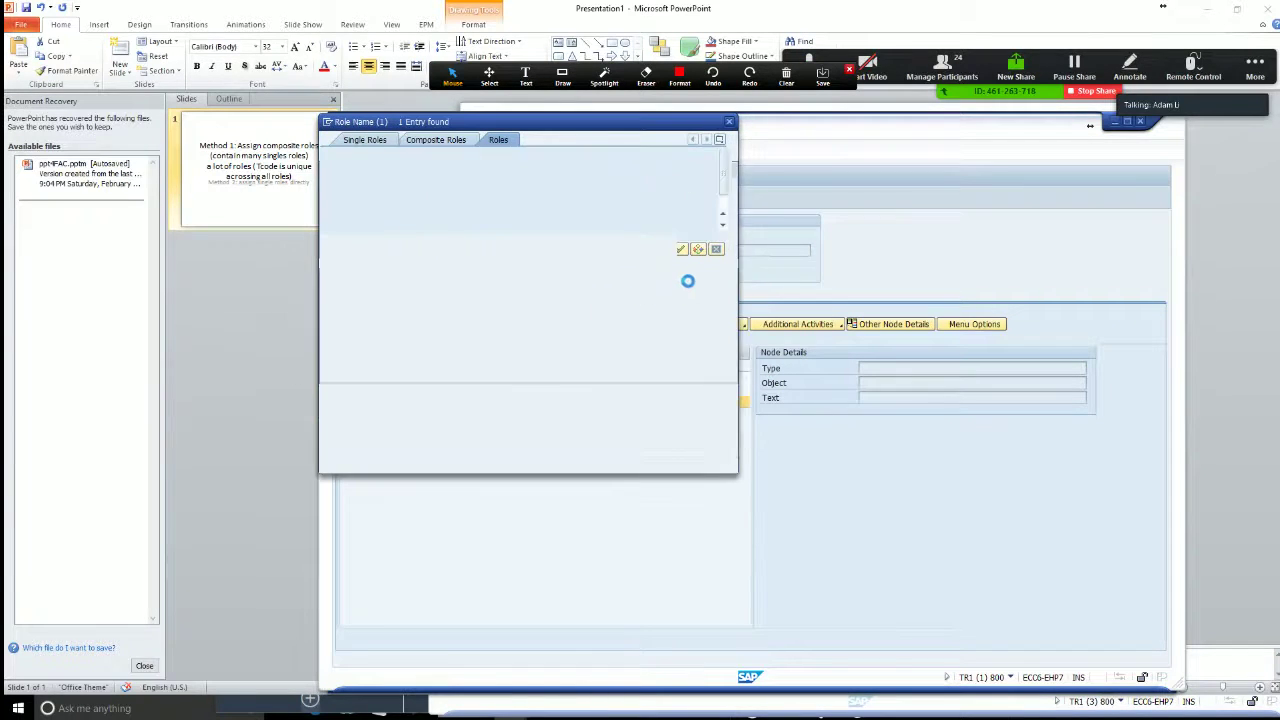
pyautogui.doubleClick(340, 200)
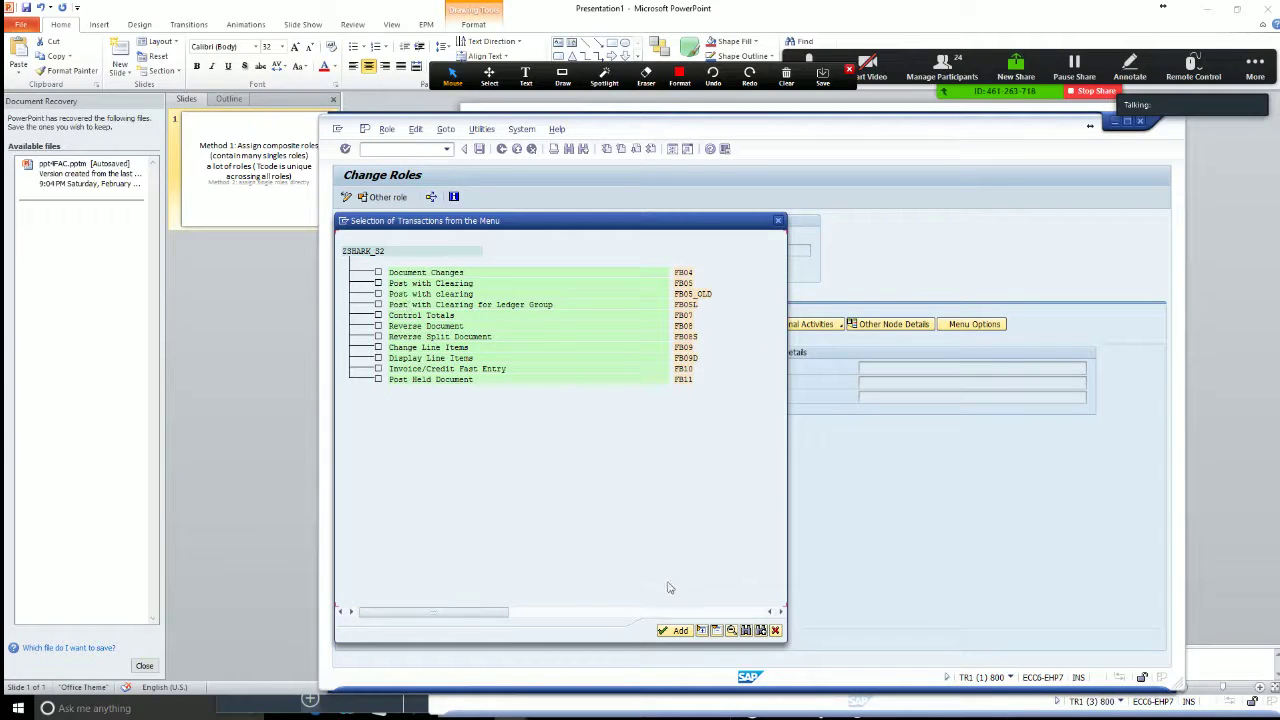
# Add ZSHARK_S2's transactions FB05, FB05_OLD, FB08, FB08S, FB10 and FB11 to the menu
pyautogui.click(378, 284)
pyautogui.click(378, 294)
pyautogui.click(378, 326)
pyautogui.click(378, 337)
pyautogui.click(378, 369)
pyautogui.click(378, 379)
pyautogui.click(675, 630)
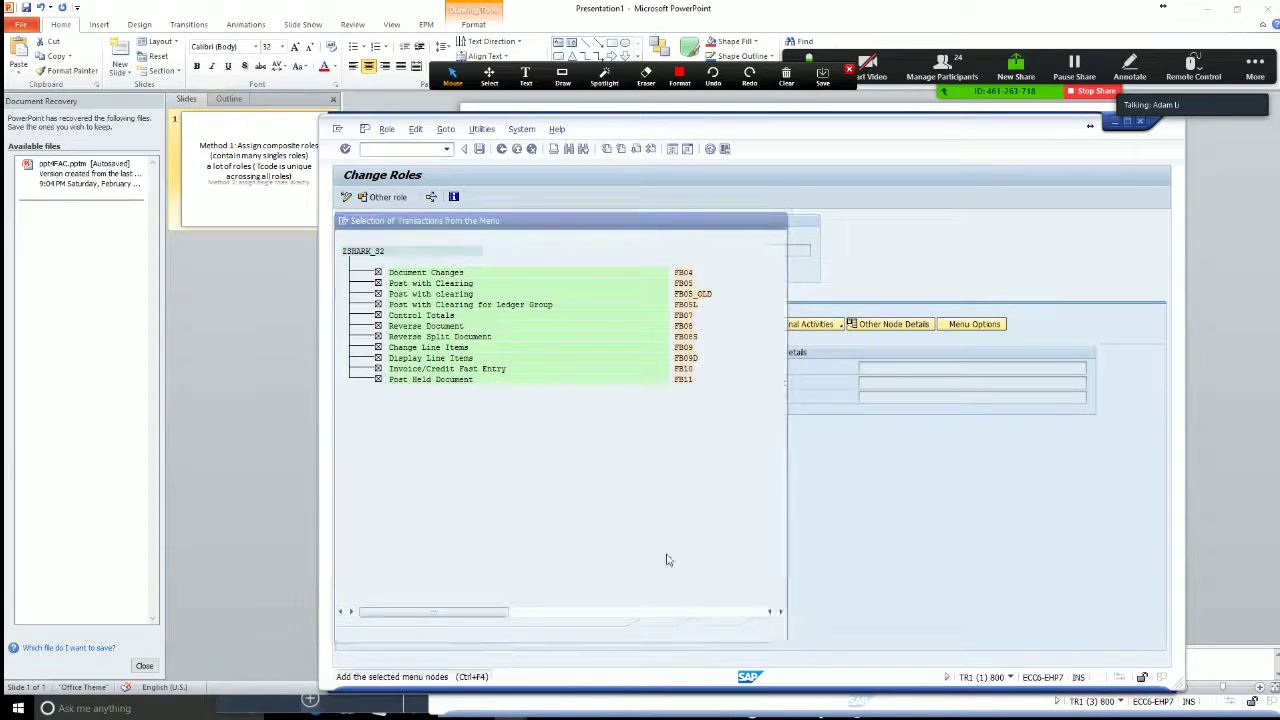
pyautogui.click(519, 296)
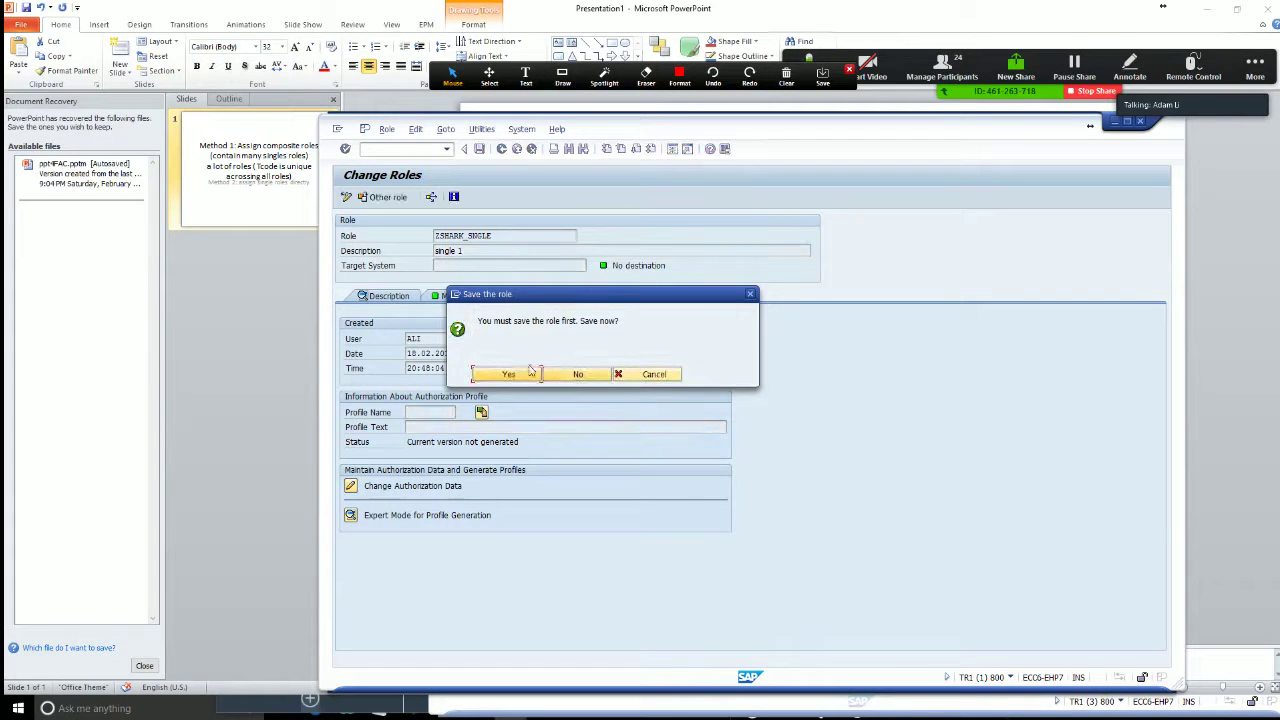
# Save the role, deactivate the old customer authorization and grant authorization group *
pyautogui.click(530, 374)
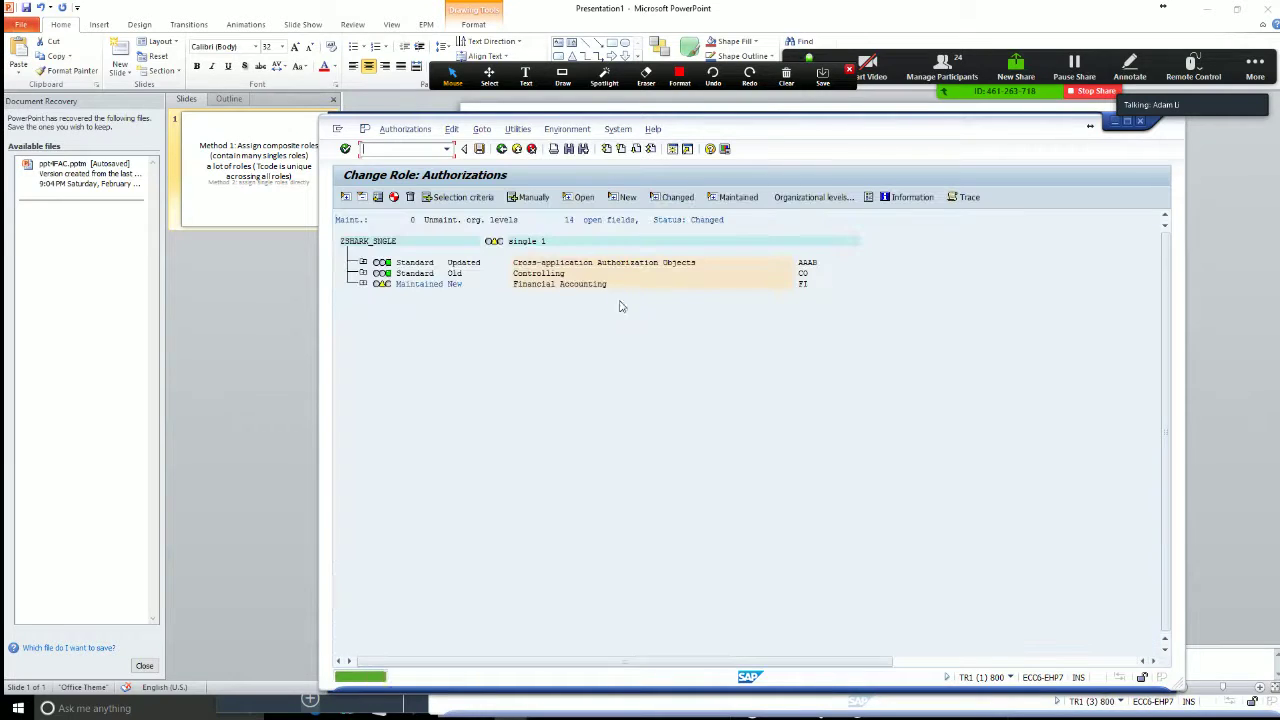
pyautogui.click(362, 284)
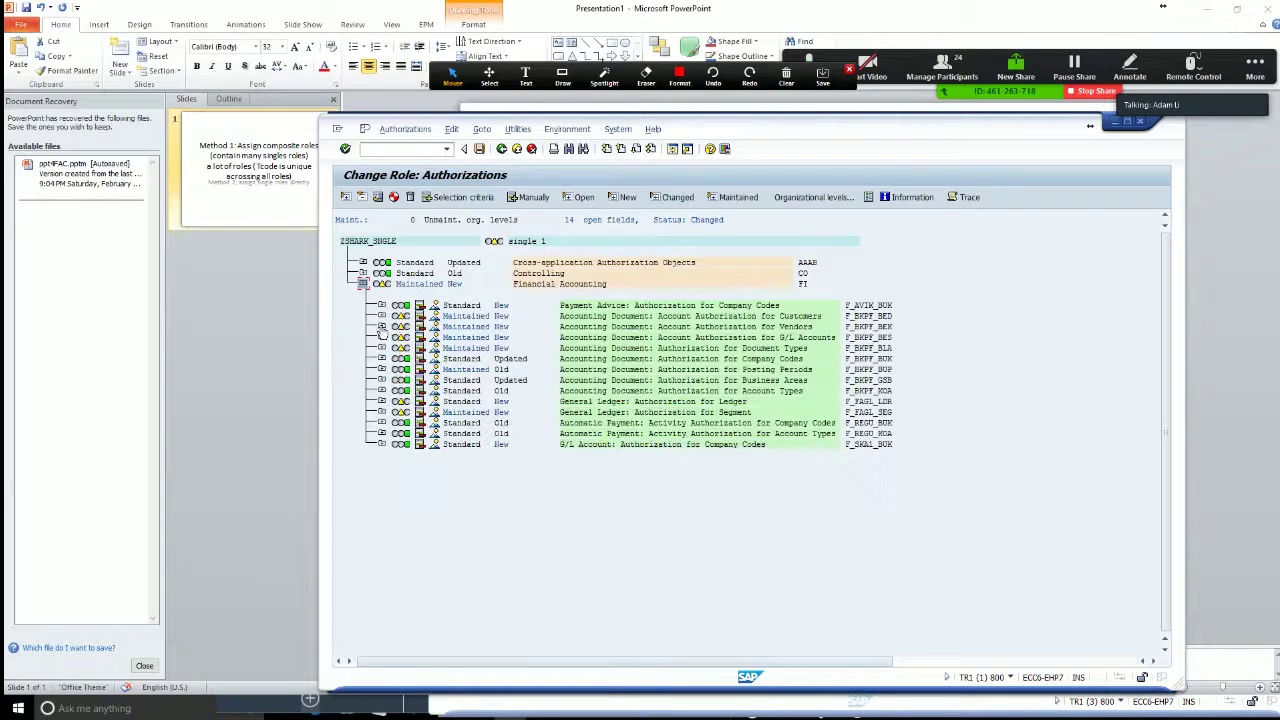
pyautogui.click(381, 316)
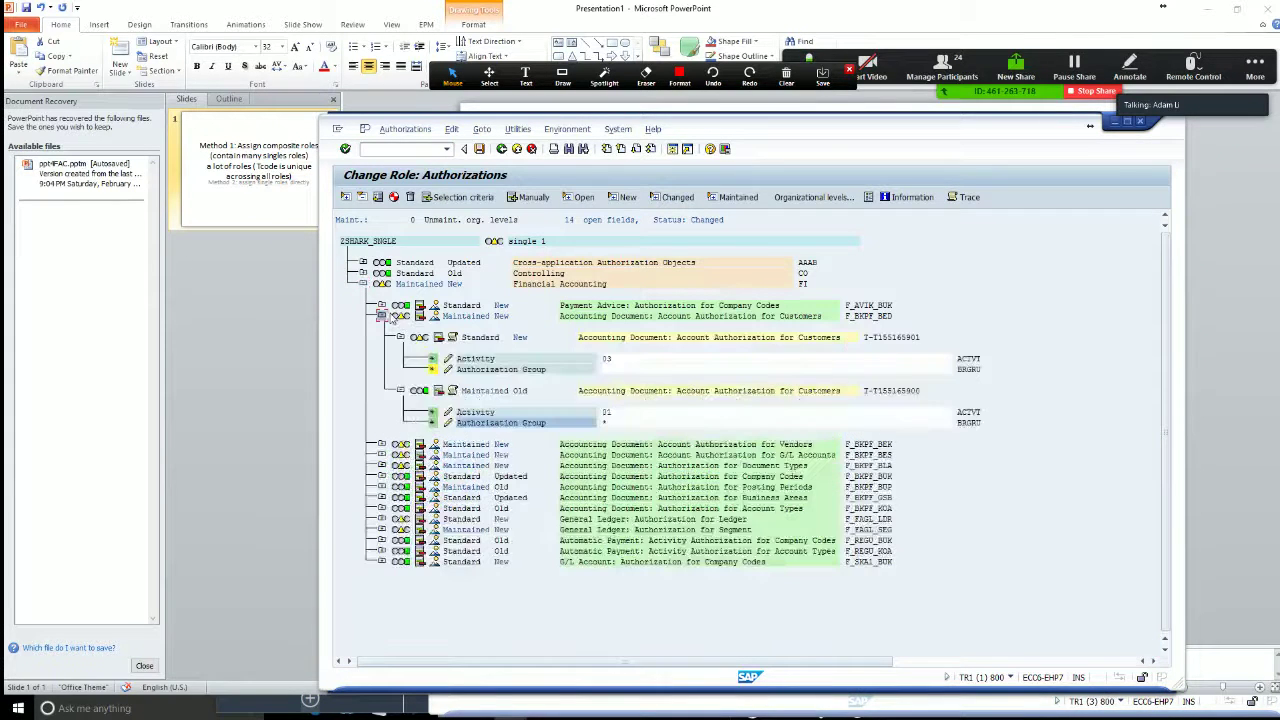
pyautogui.click(437, 391)
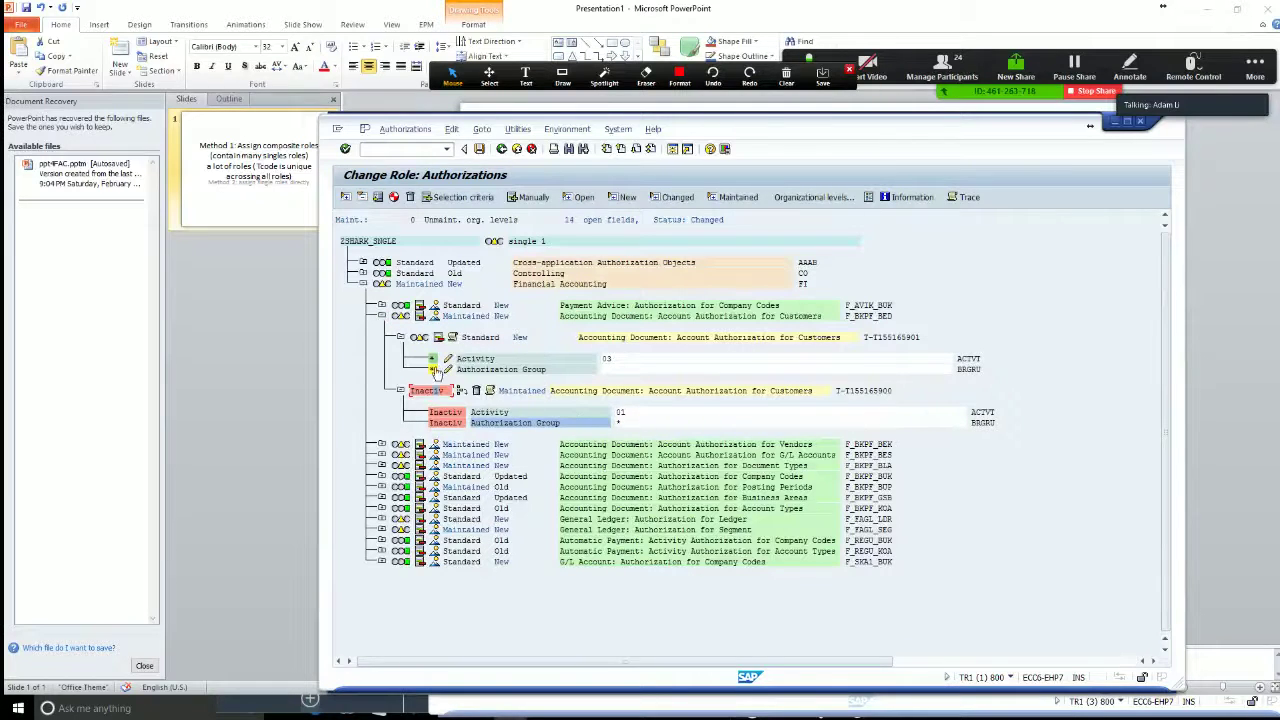
pyautogui.click(434, 370)
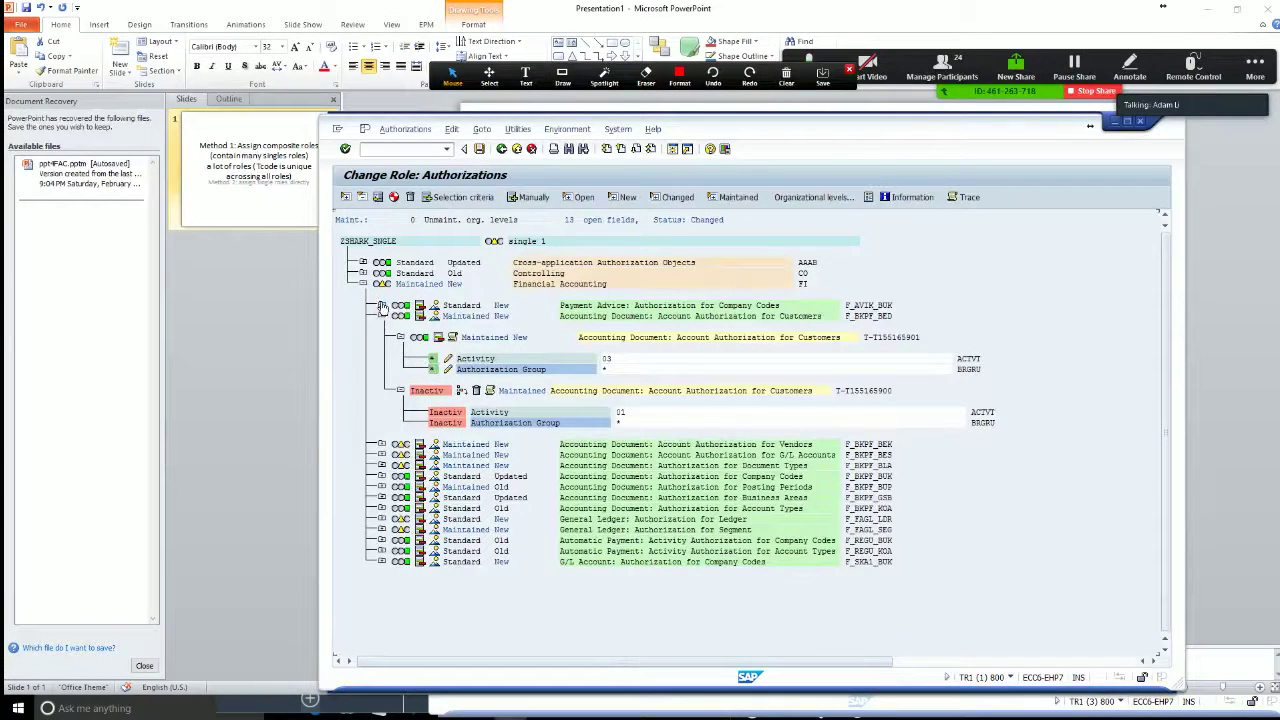
# Allow Payment Advice activities 02 (Change) and 03 (Display)
pyautogui.click(381, 306)
pyautogui.click(448, 348)
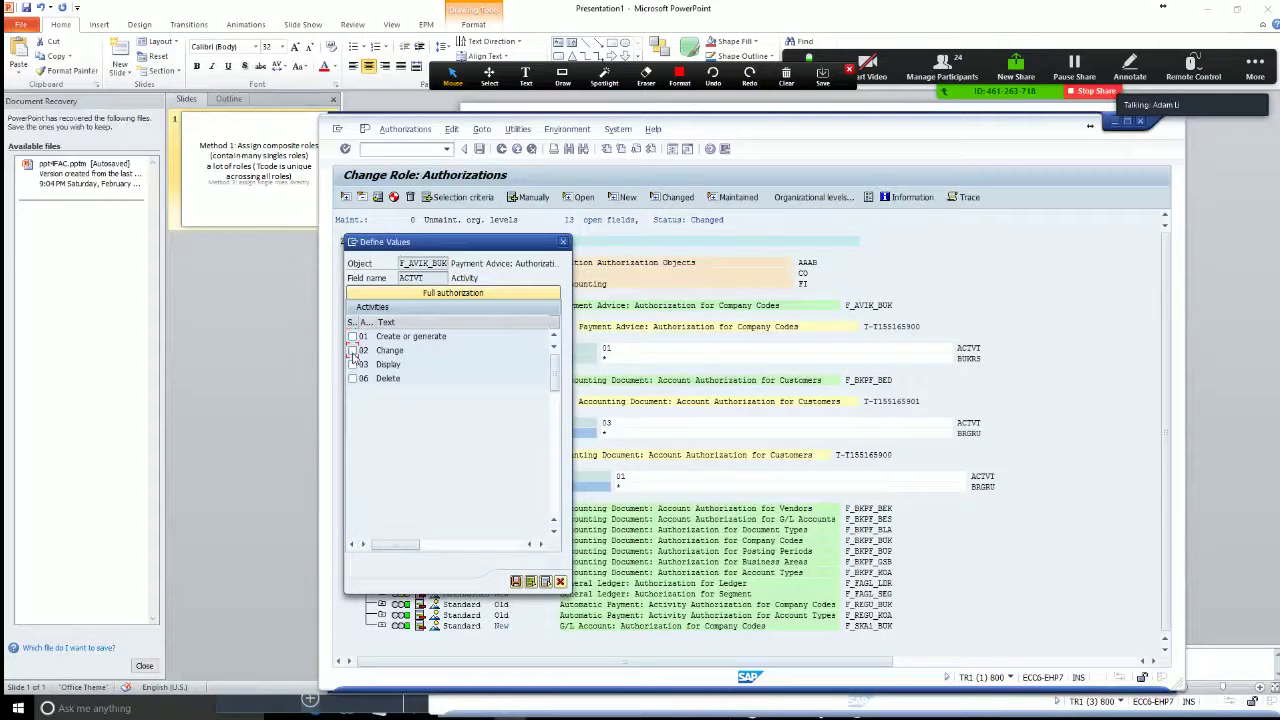
pyautogui.click(352, 350)
pyautogui.click(352, 364)
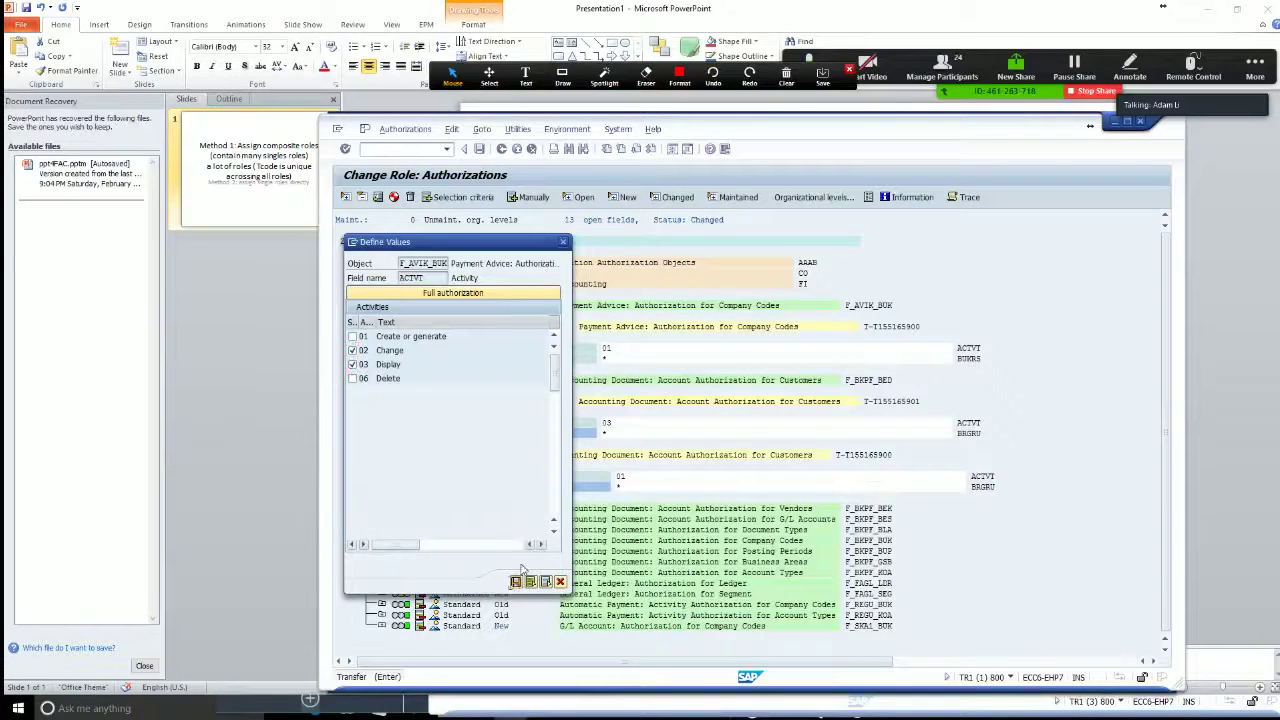
pyautogui.click(516, 580)
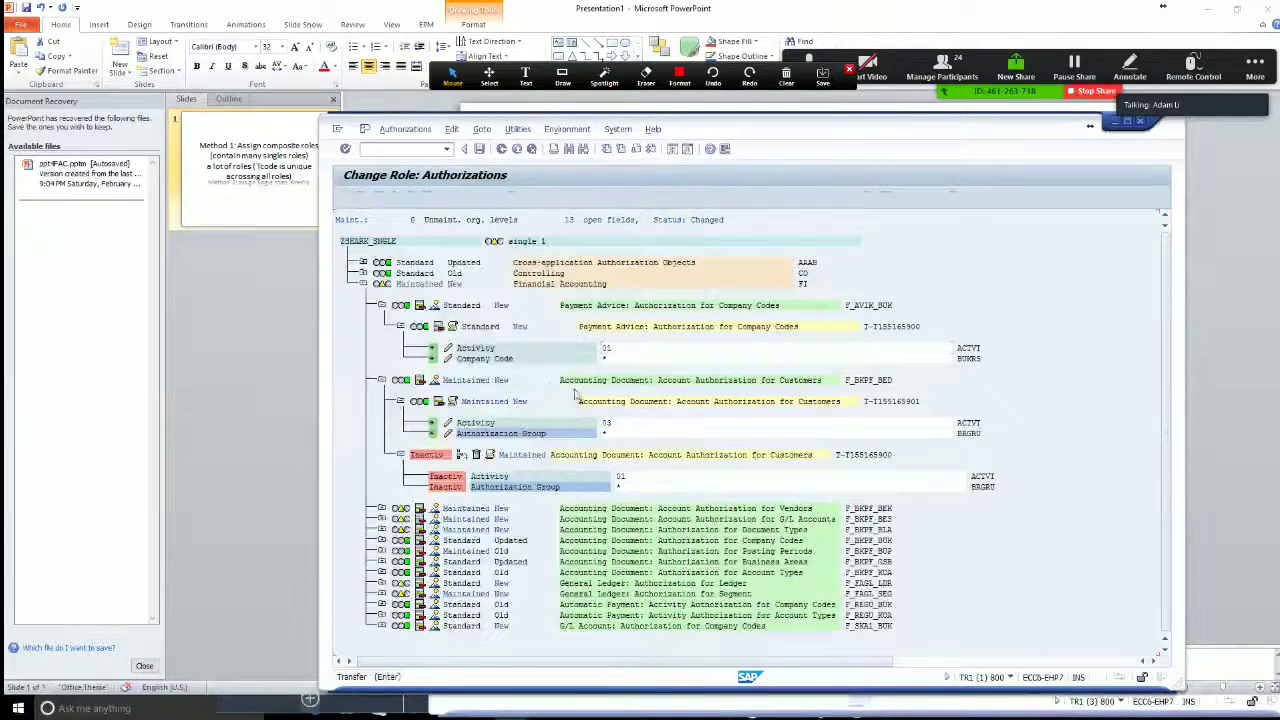
pyautogui.click(381, 304)
pyautogui.click(381, 315)
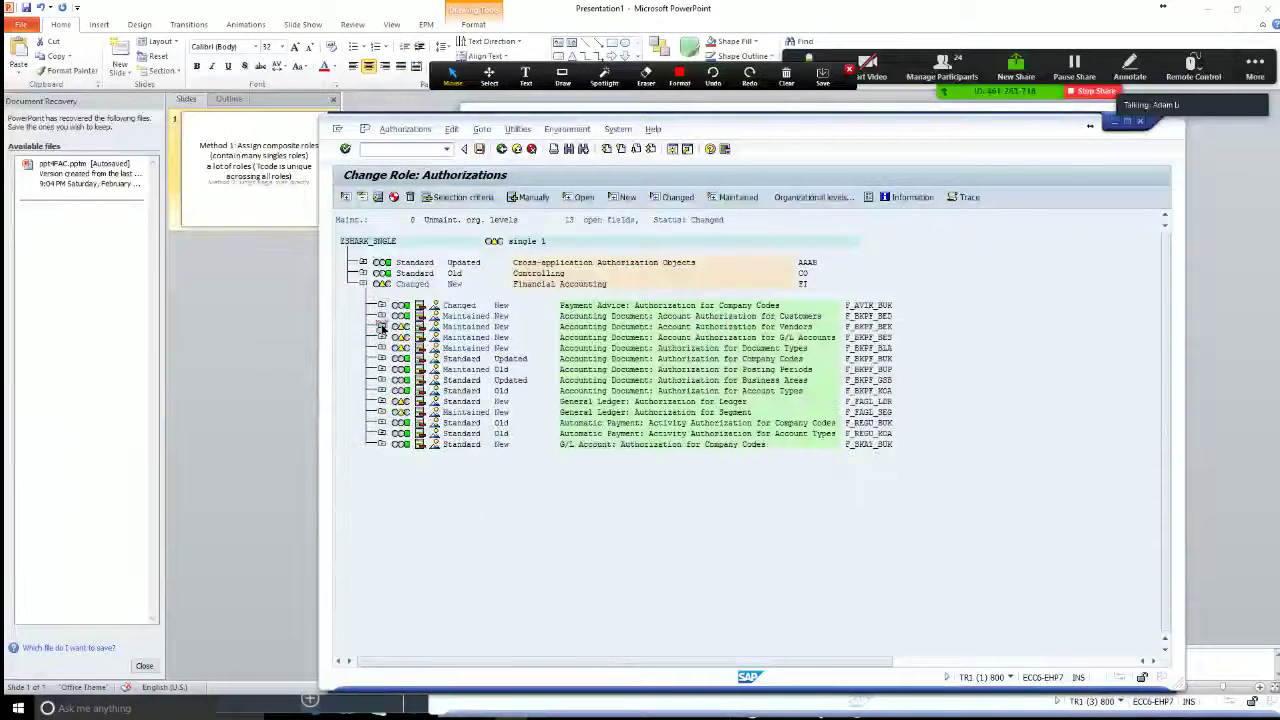
# Deactivate the old Vendors entry and set its authorization group to ABC
pyautogui.click(381, 326)
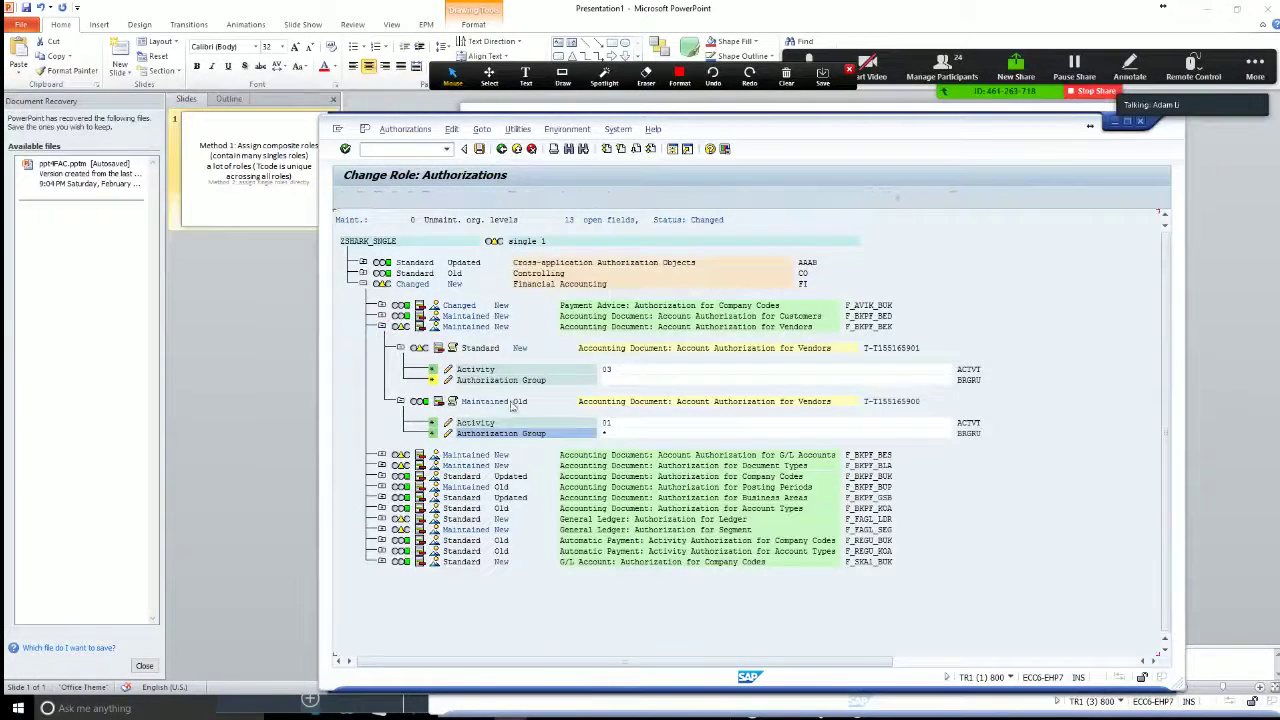
pyautogui.click(447, 401)
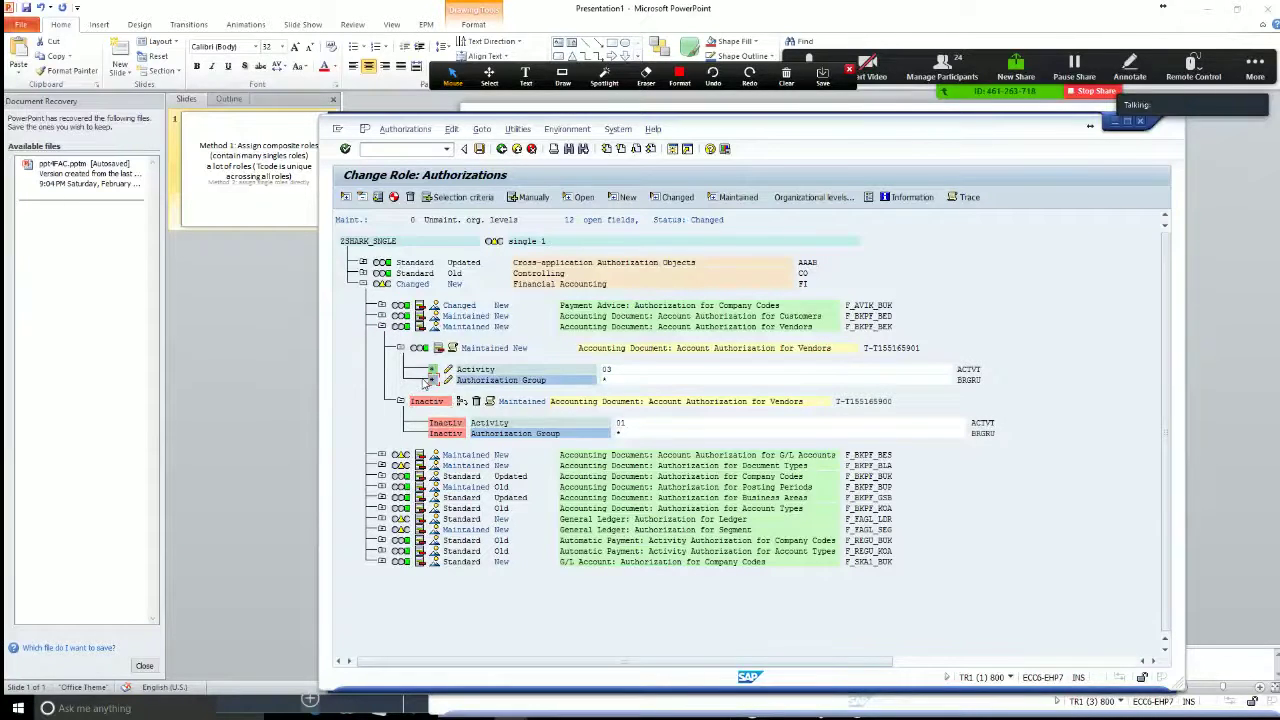
pyautogui.click(605, 381)
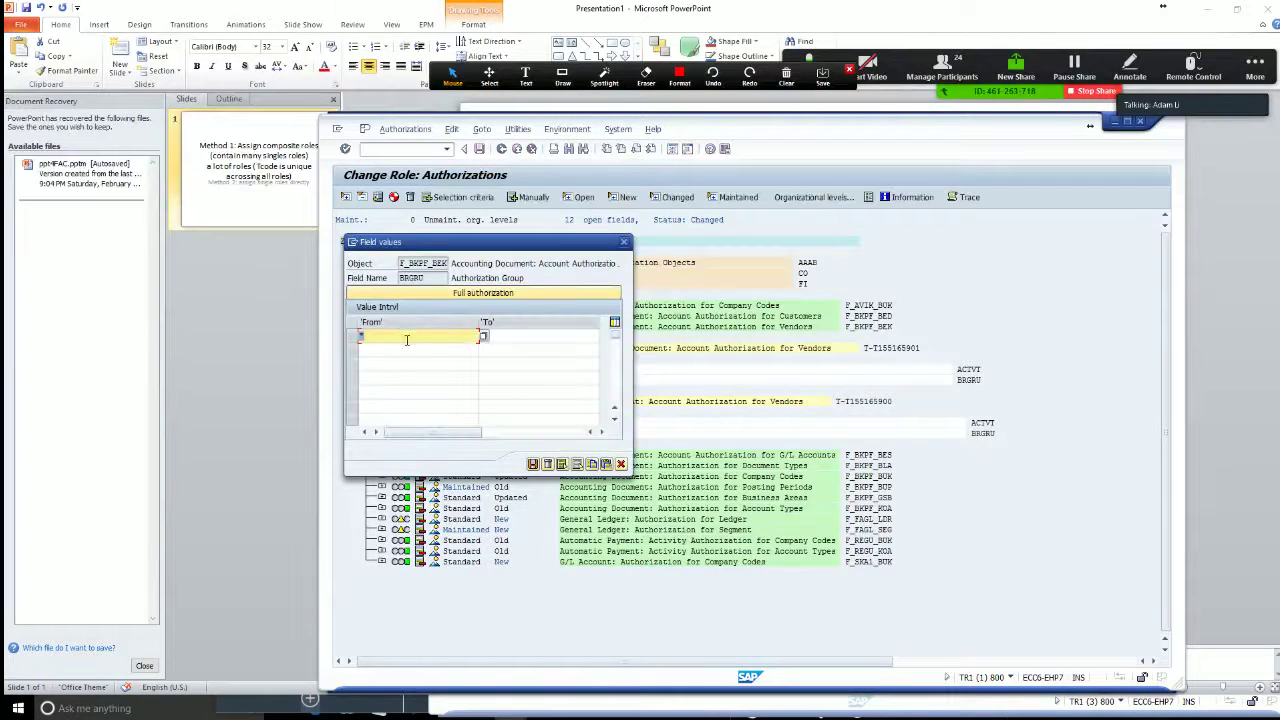
pyautogui.write('ab')
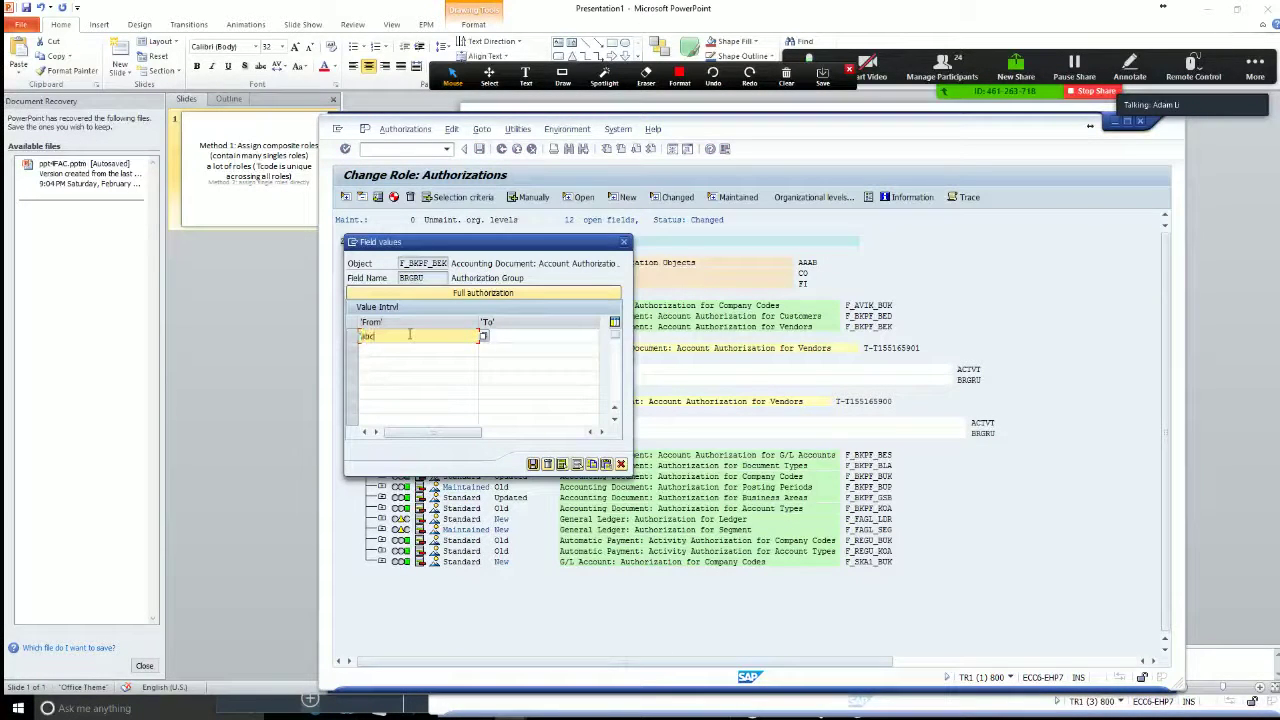
pyautogui.write('c')
pyautogui.press('Return')
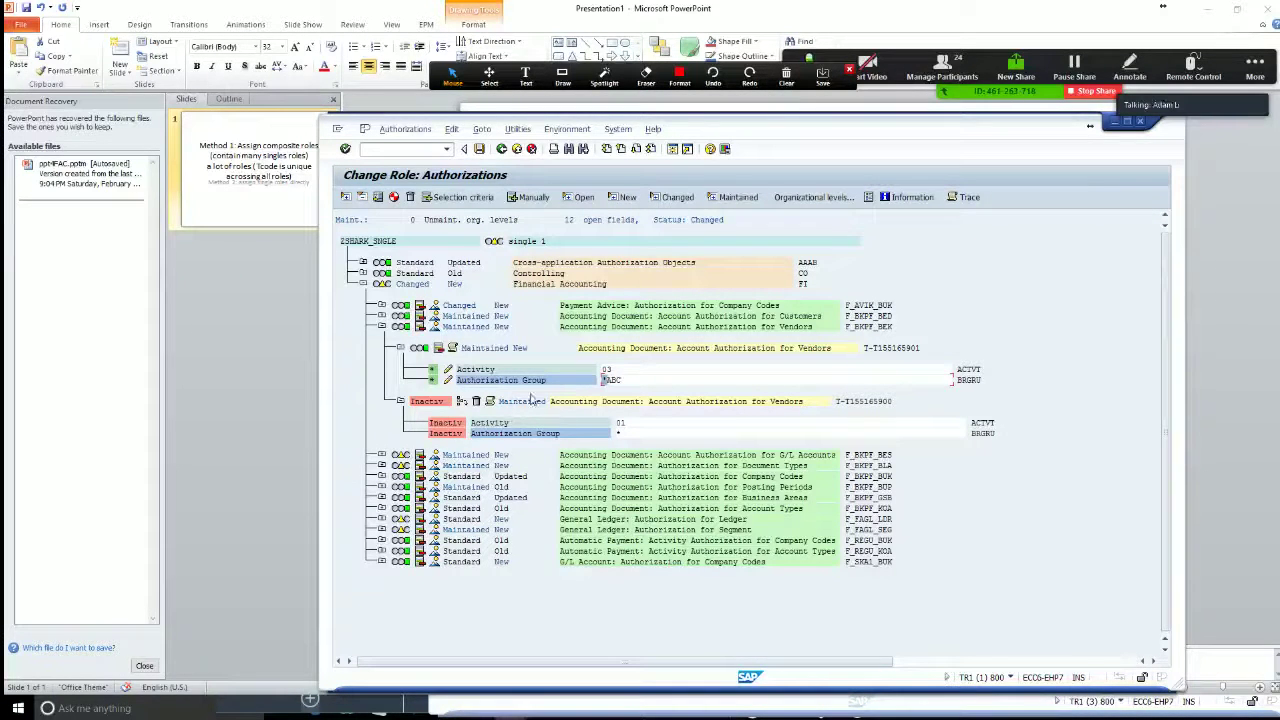
pyautogui.click(381, 326)
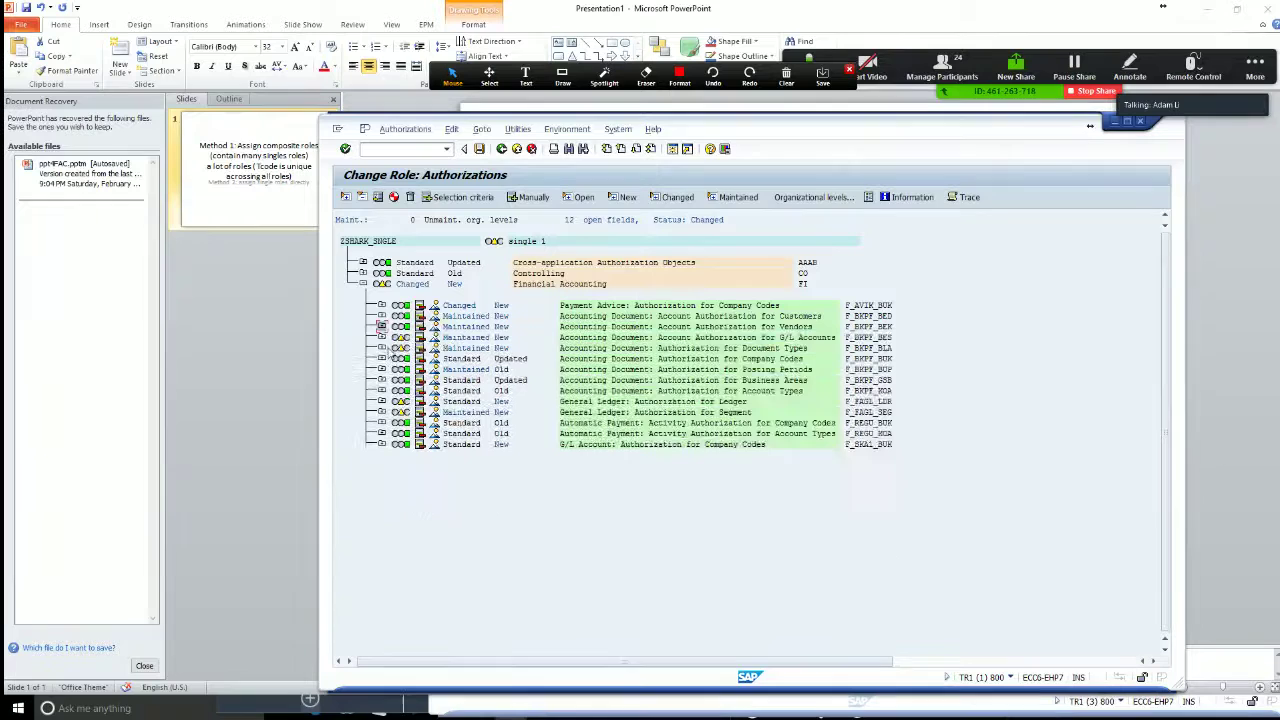
# Grant all authorization groups (*) for Document Types
pyautogui.click(381, 338)
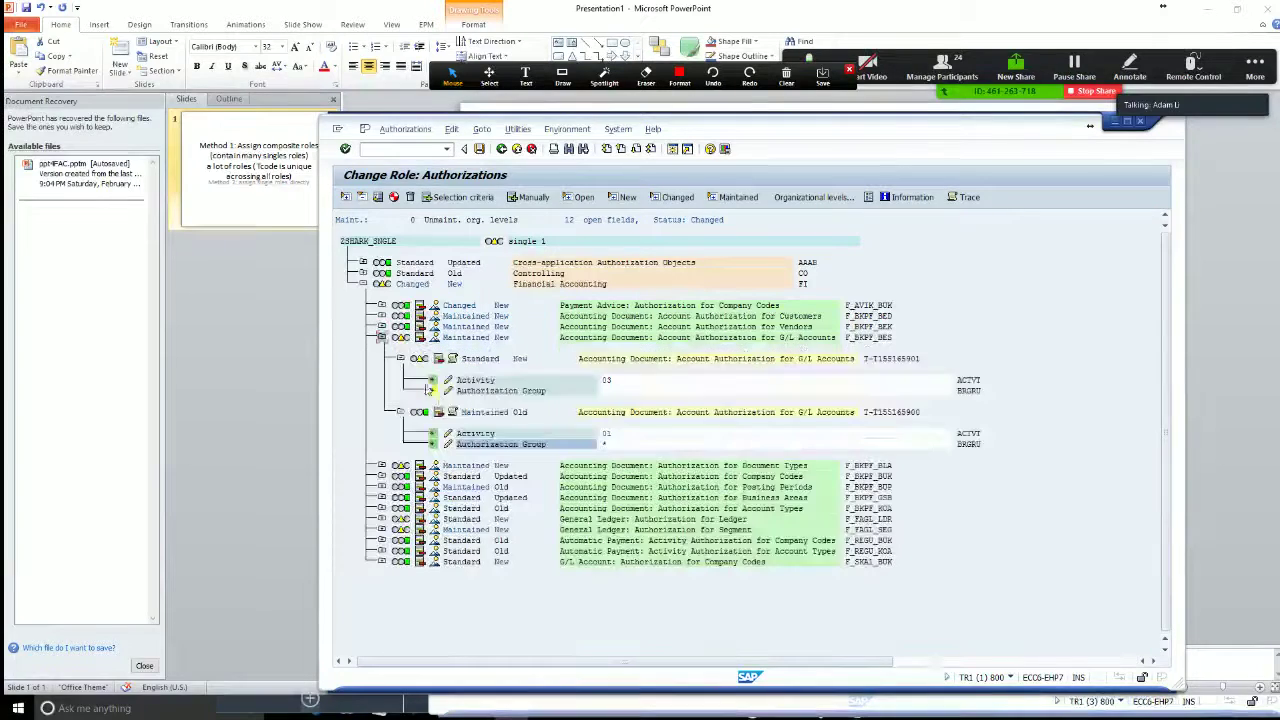
pyautogui.click(381, 338)
pyautogui.click(381, 348)
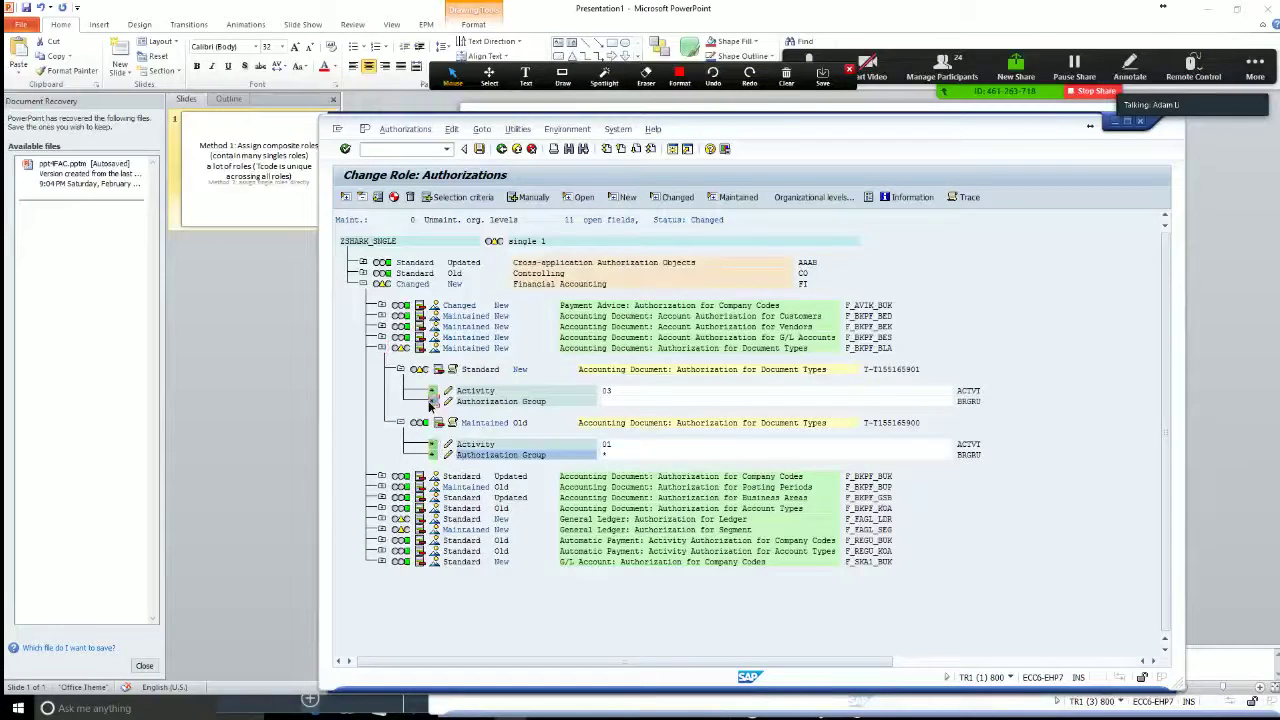
pyautogui.click(431, 401)
pyautogui.click(381, 348)
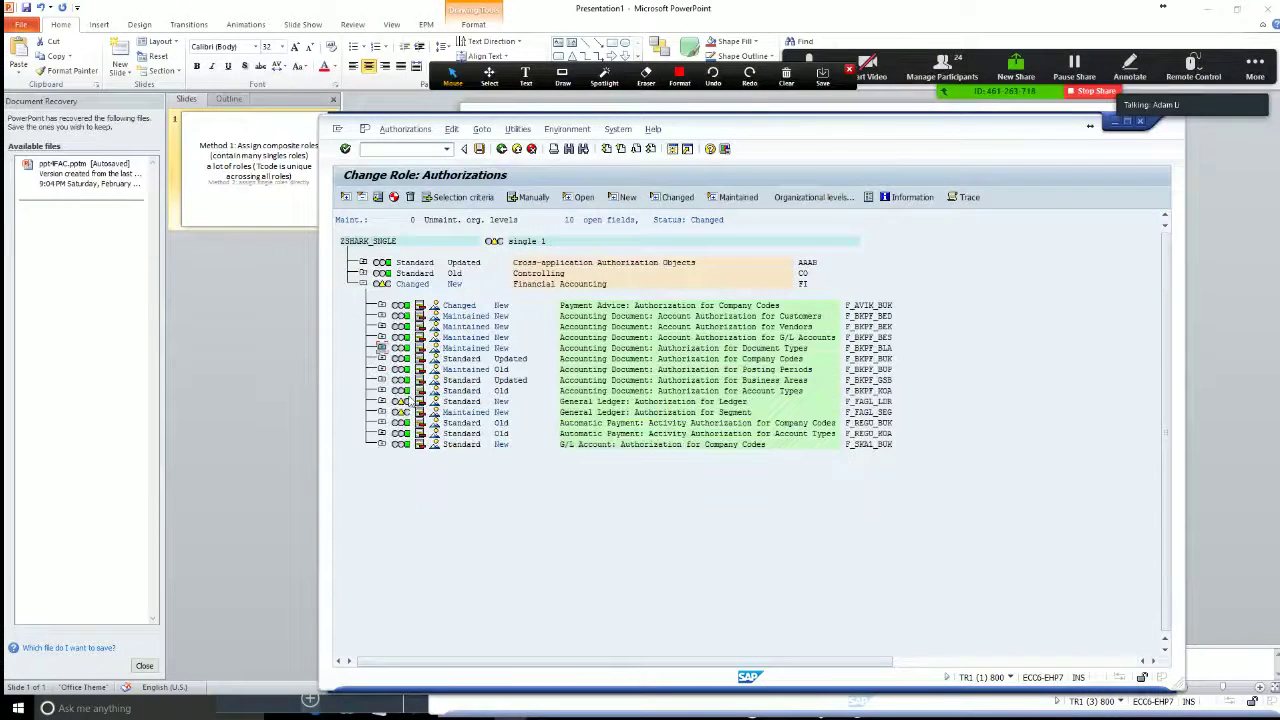
# Allow all ledgers and versions, deactivate the duplicate Ledger entry, and restrict Record Type to Plan
pyautogui.click(381, 401)
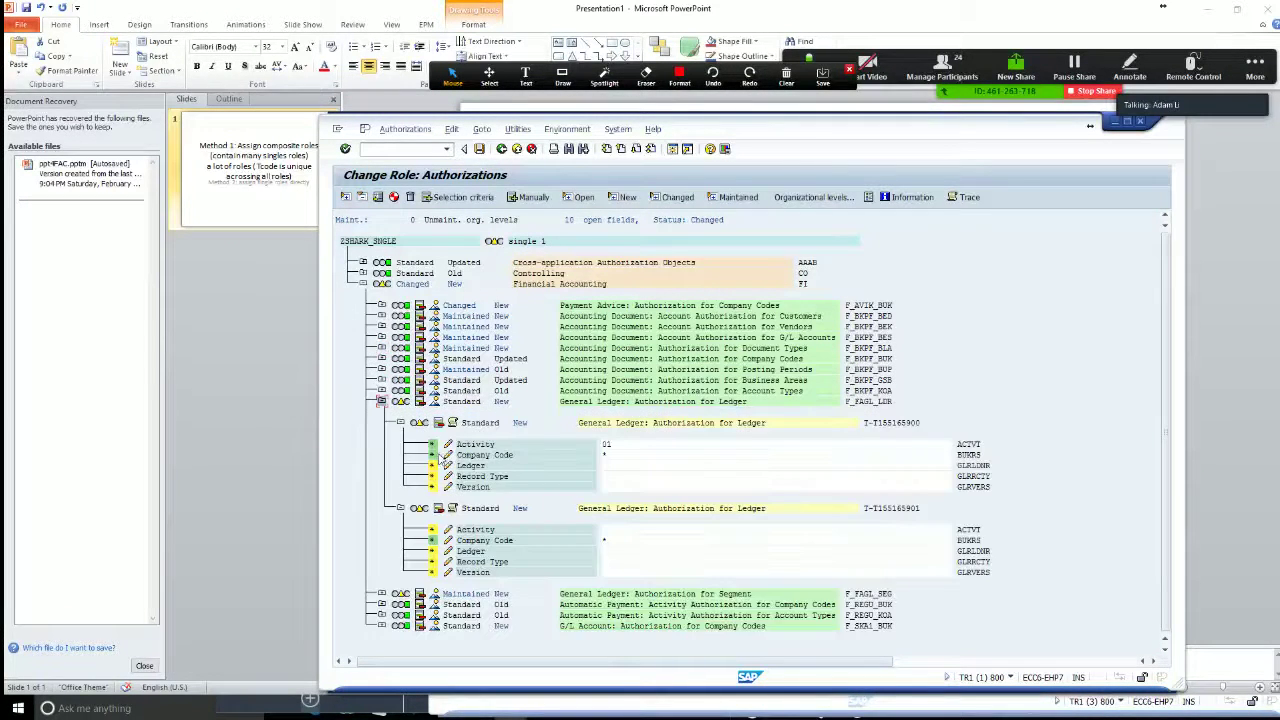
pyautogui.click(432, 465)
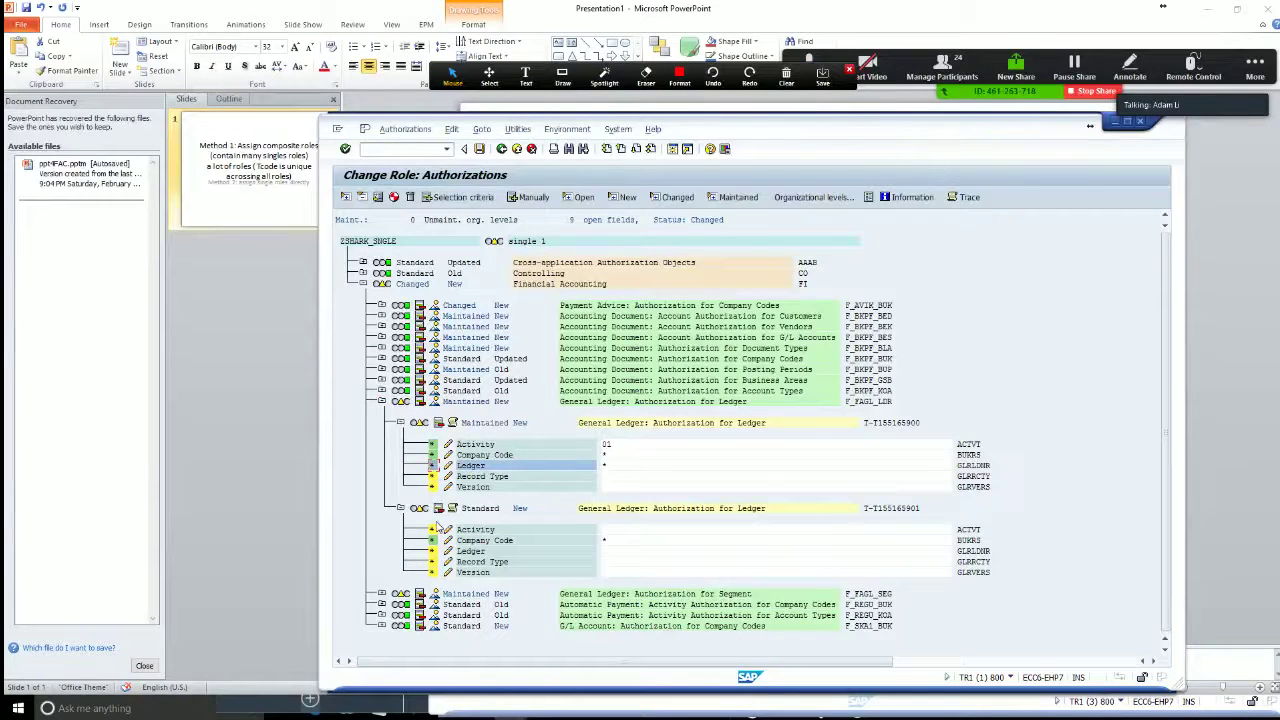
pyautogui.click(440, 508)
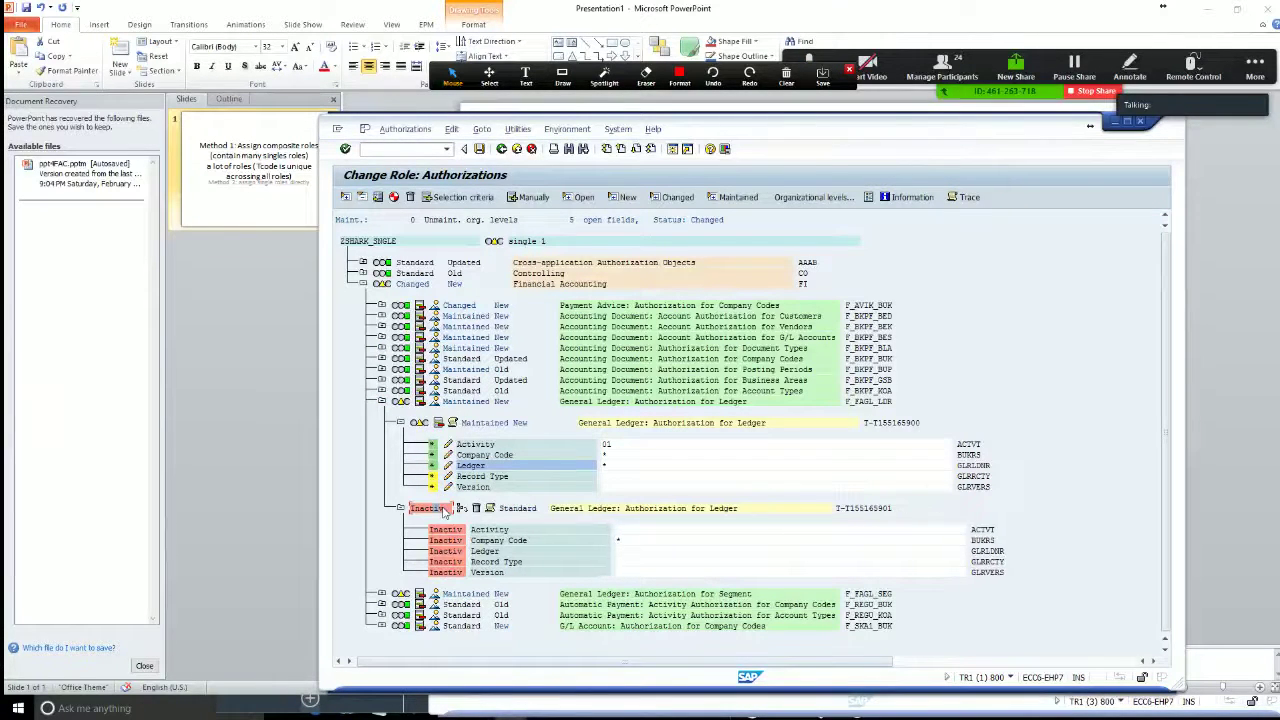
pyautogui.click(433, 487)
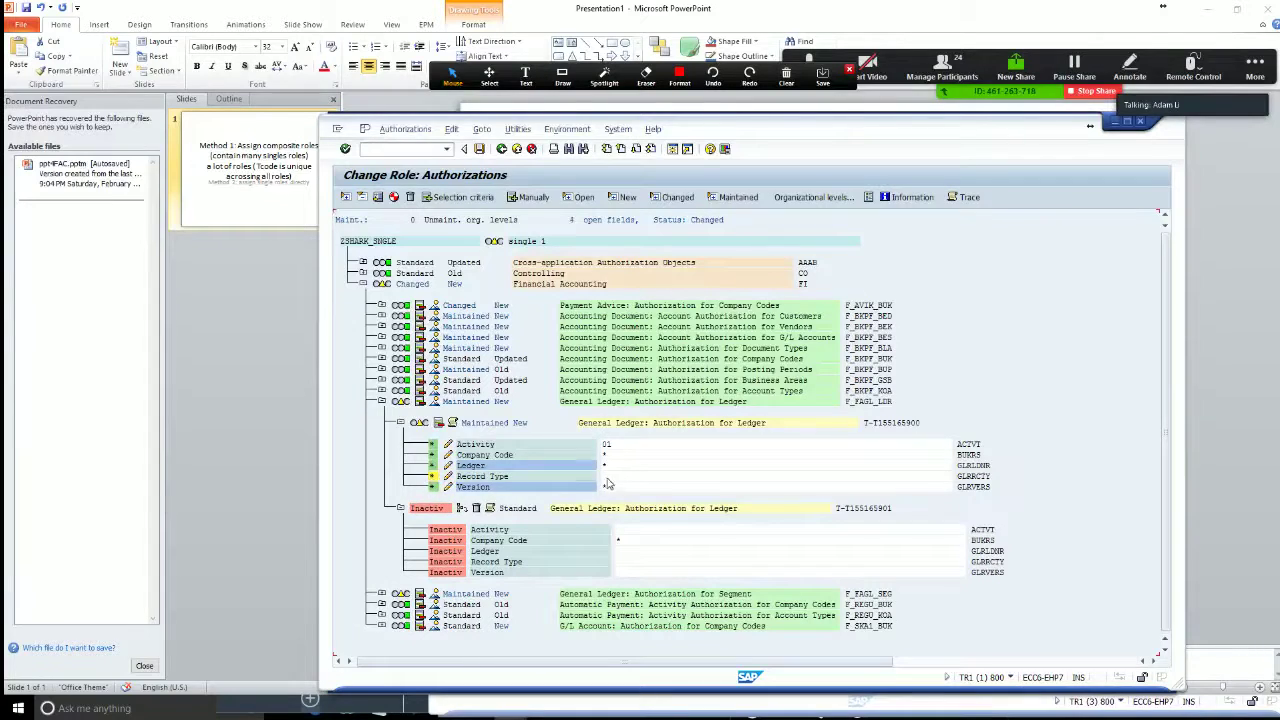
pyautogui.click(612, 476)
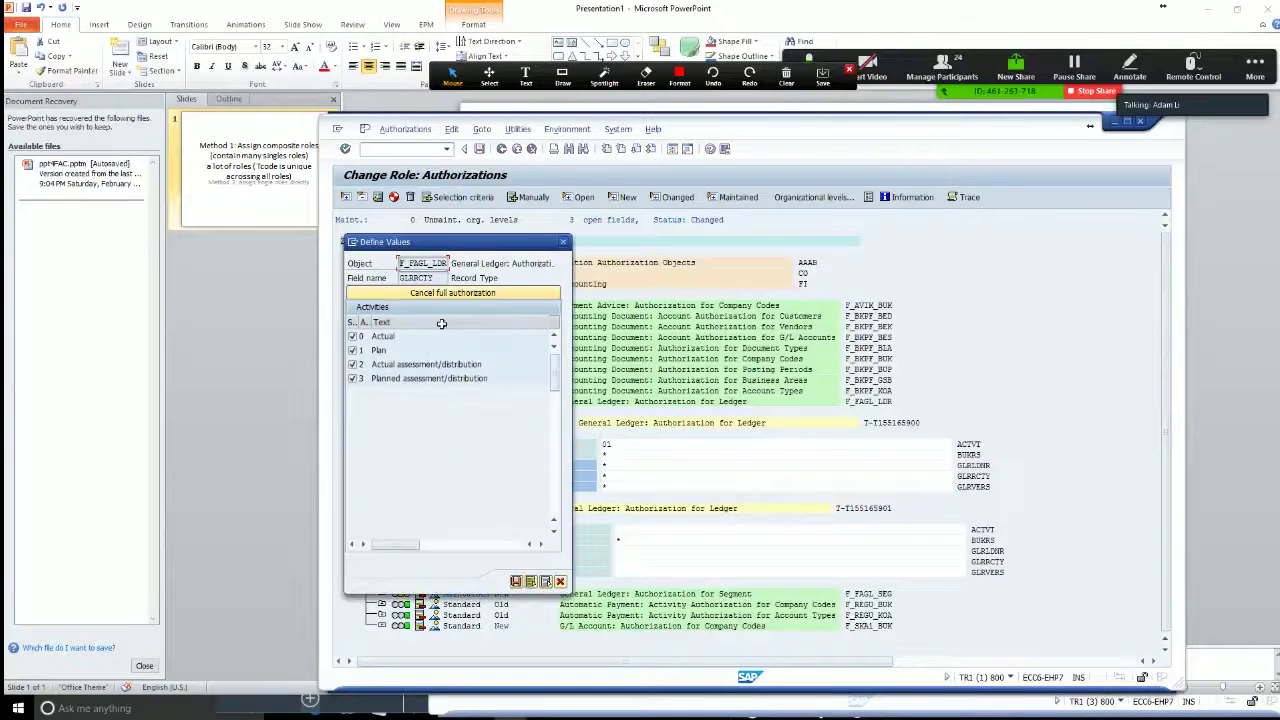
pyautogui.click(441, 293)
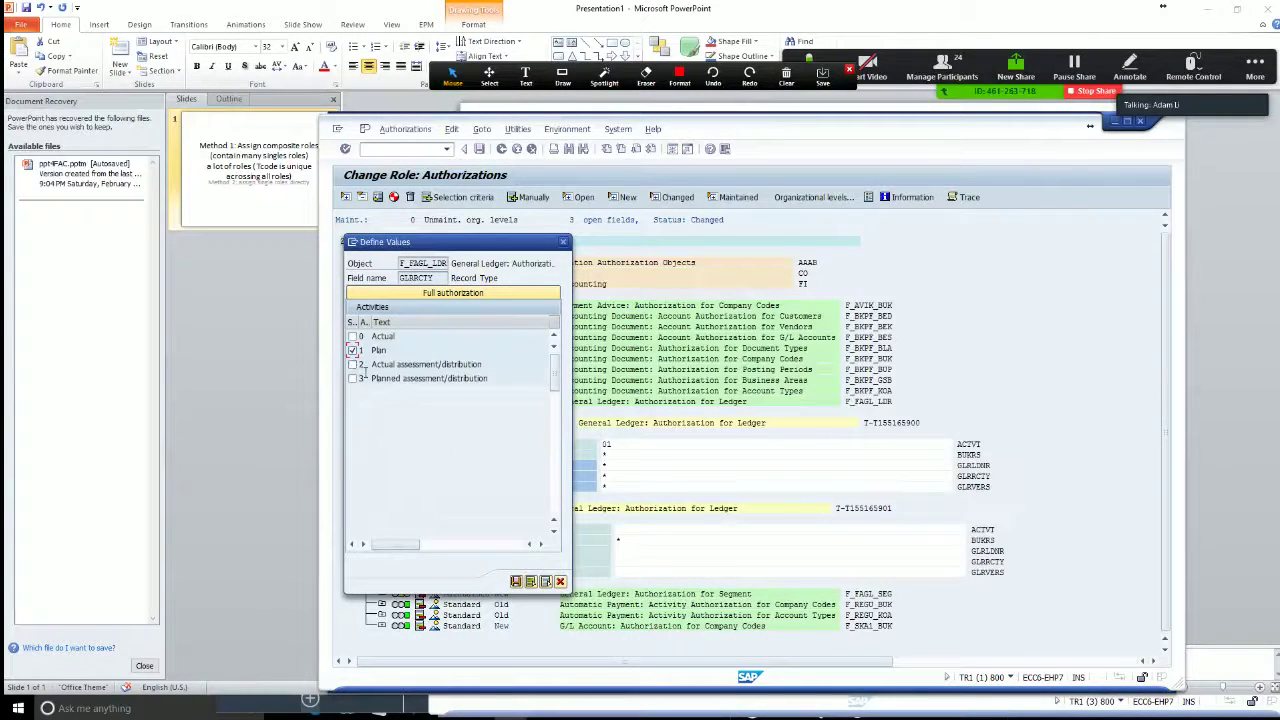
pyautogui.click(350, 366)
pyautogui.click(516, 581)
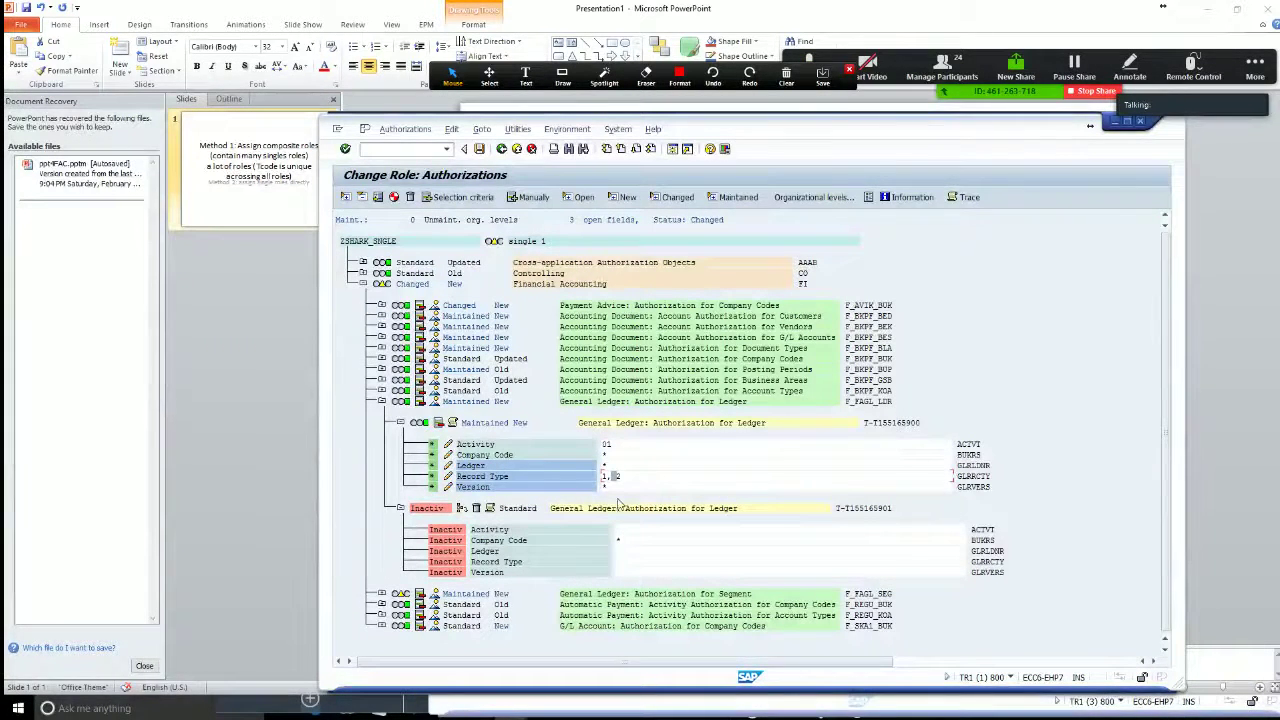
pyautogui.click(381, 401)
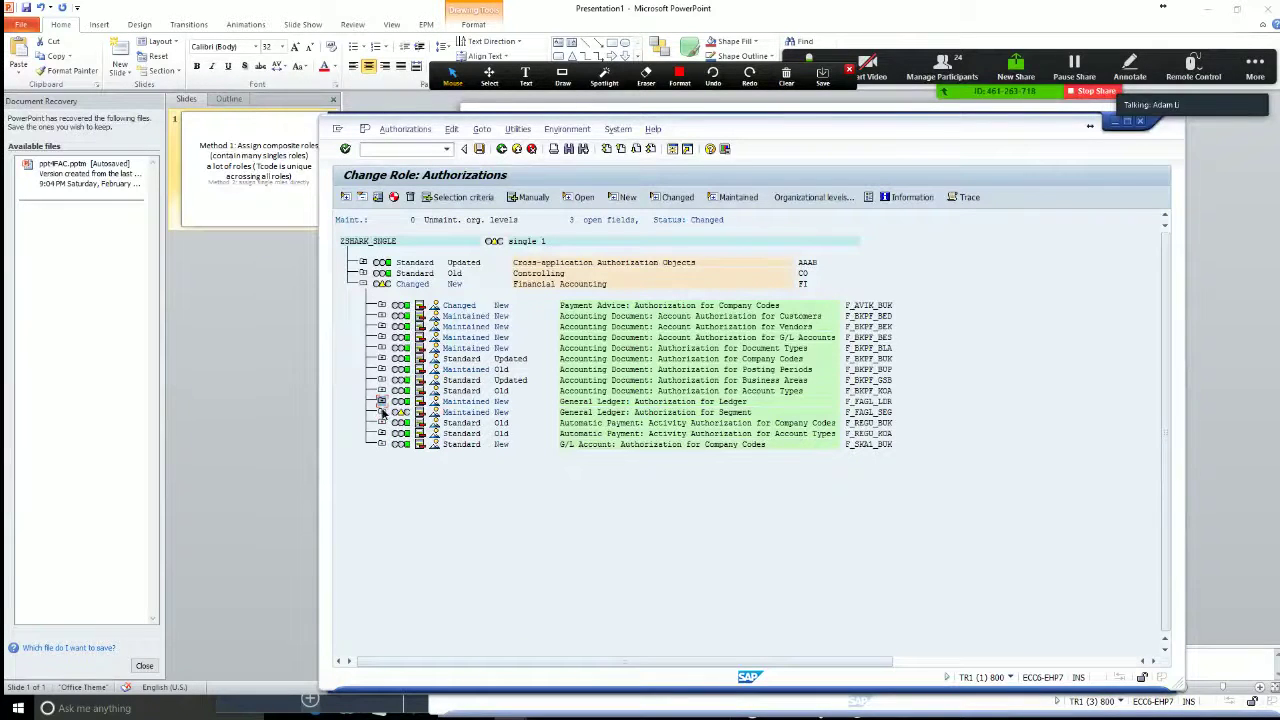
# Deactivate the new Segment entry and add Display to its activities
pyautogui.click(381, 411)
pyautogui.click(438, 435)
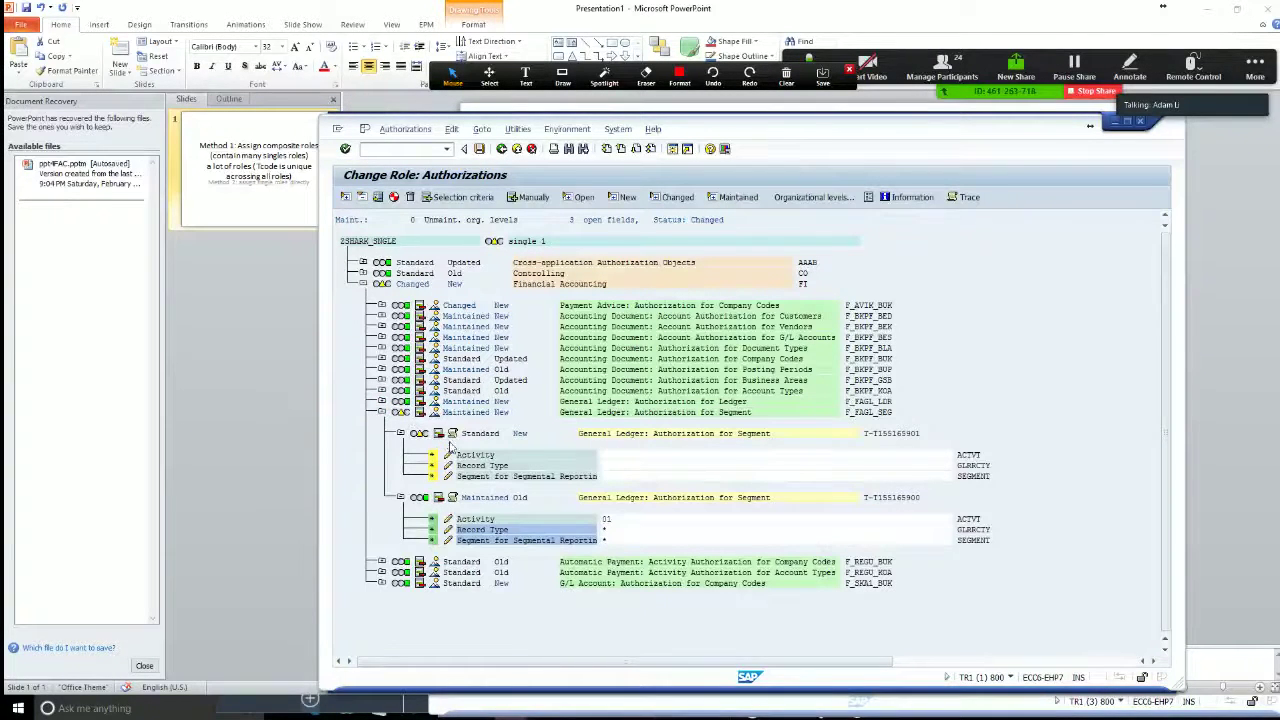
pyautogui.click(604, 530)
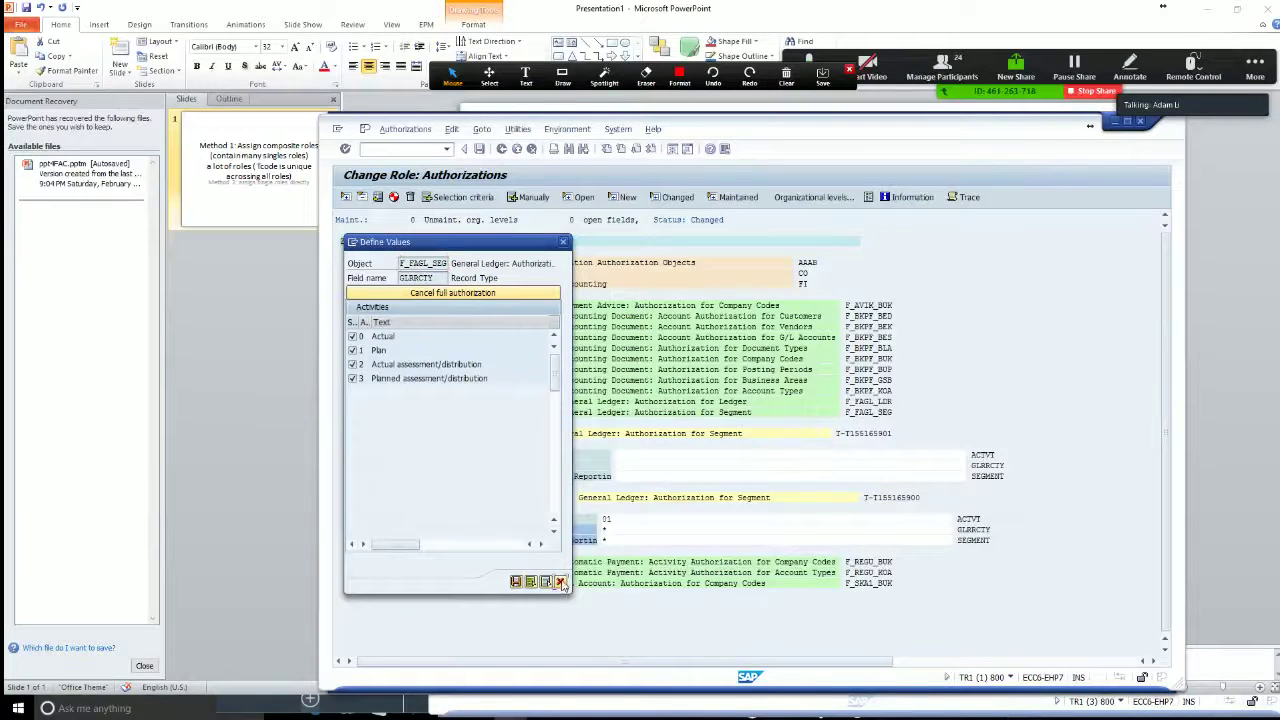
pyautogui.click(561, 582)
pyautogui.click(622, 520)
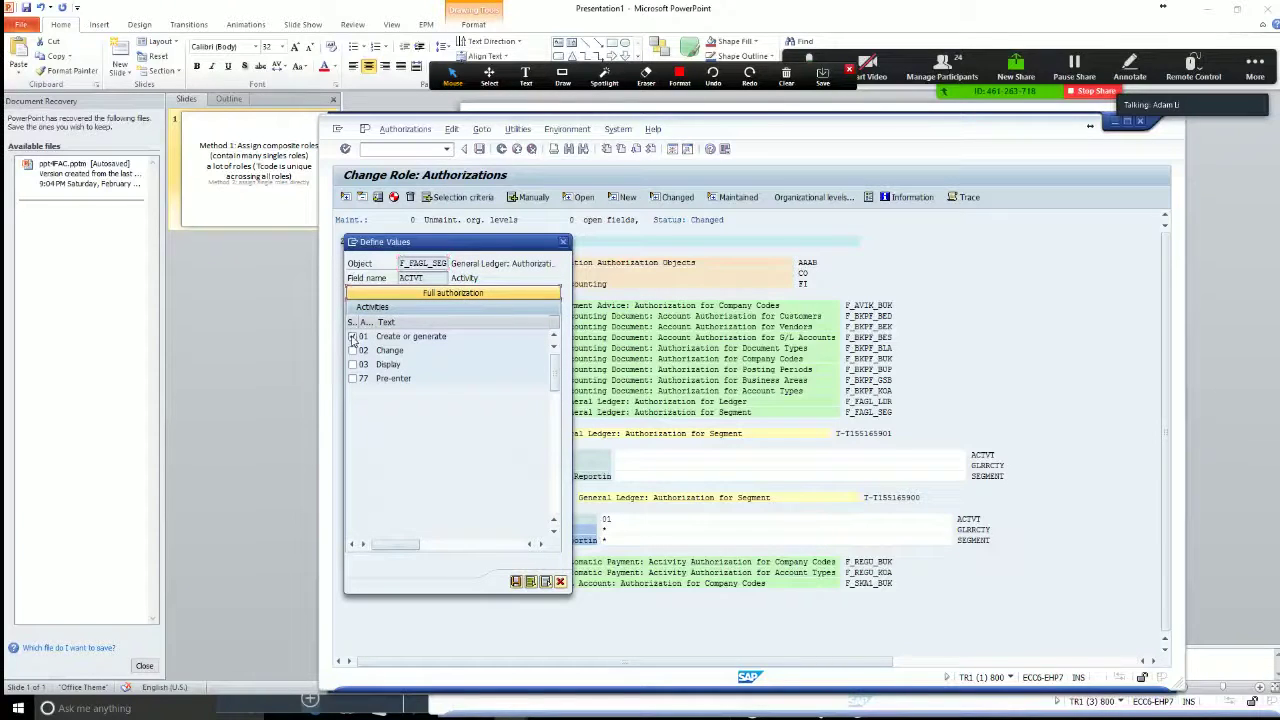
pyautogui.click(353, 364)
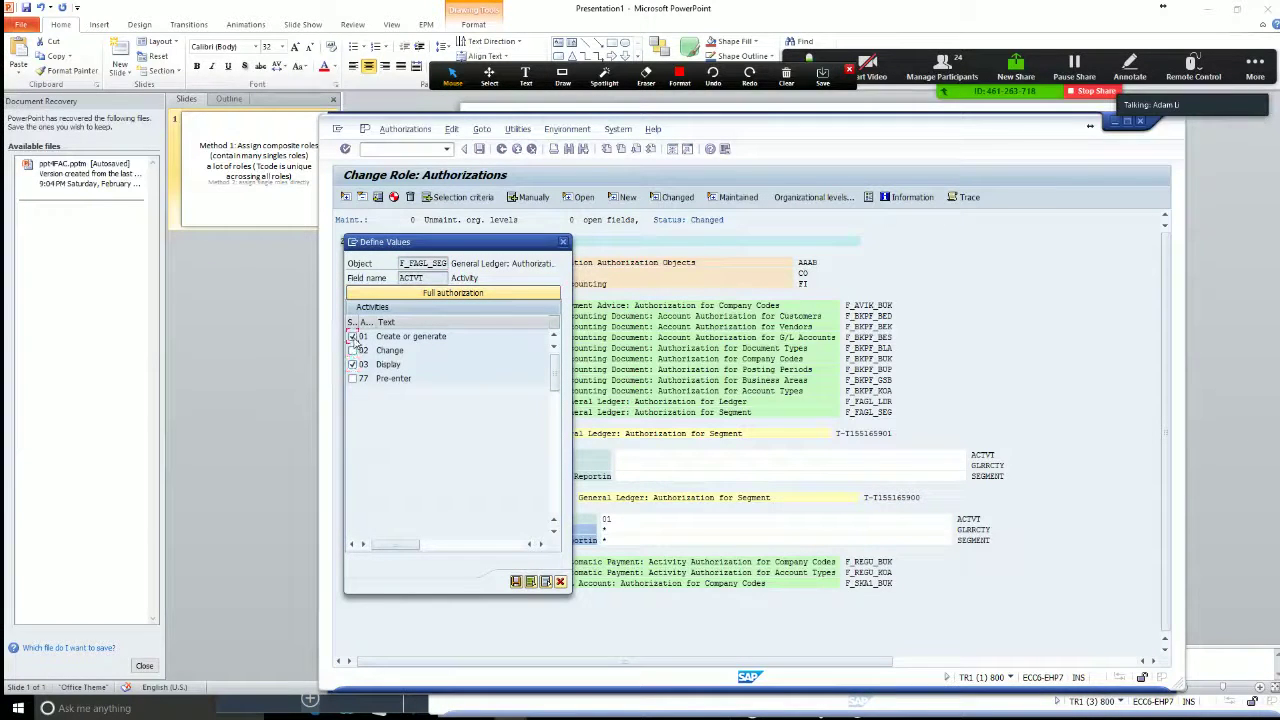
pyautogui.click(514, 583)
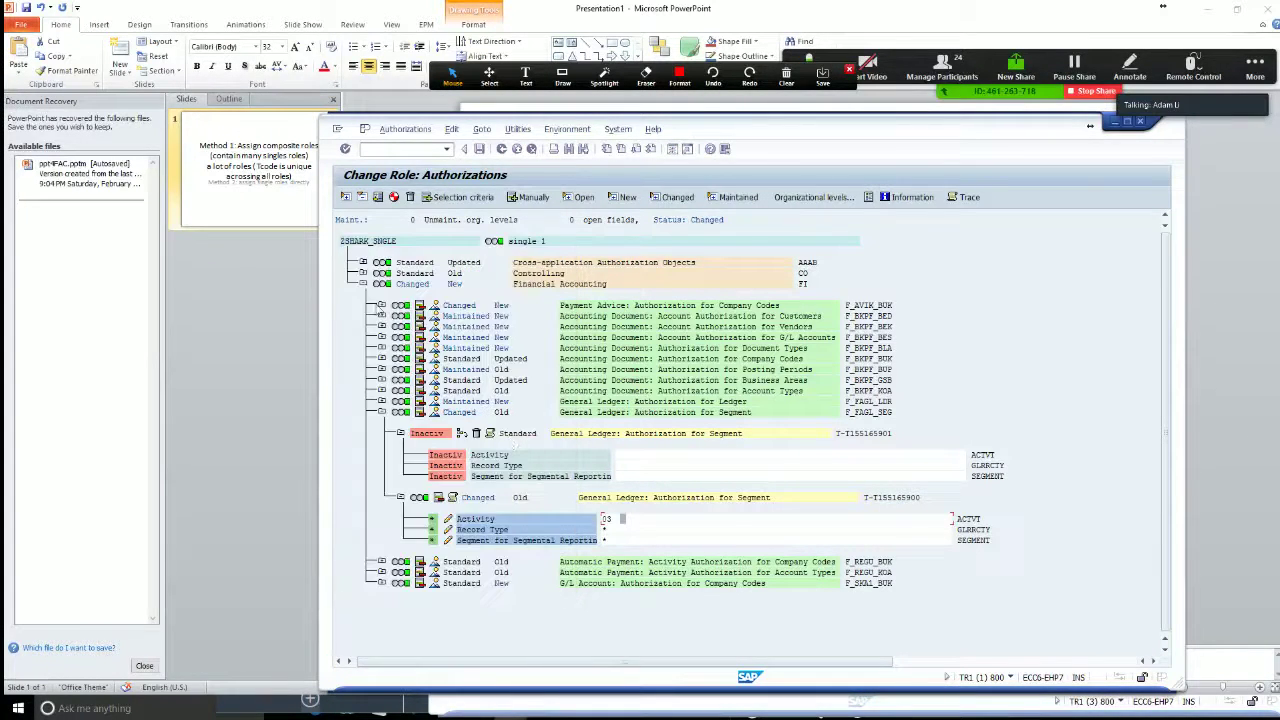
pyautogui.click(362, 196)
# Generate ZSHARK_SNGLE's profile under the proposed name, then reopen the role for changing
pyautogui.click(393, 196)
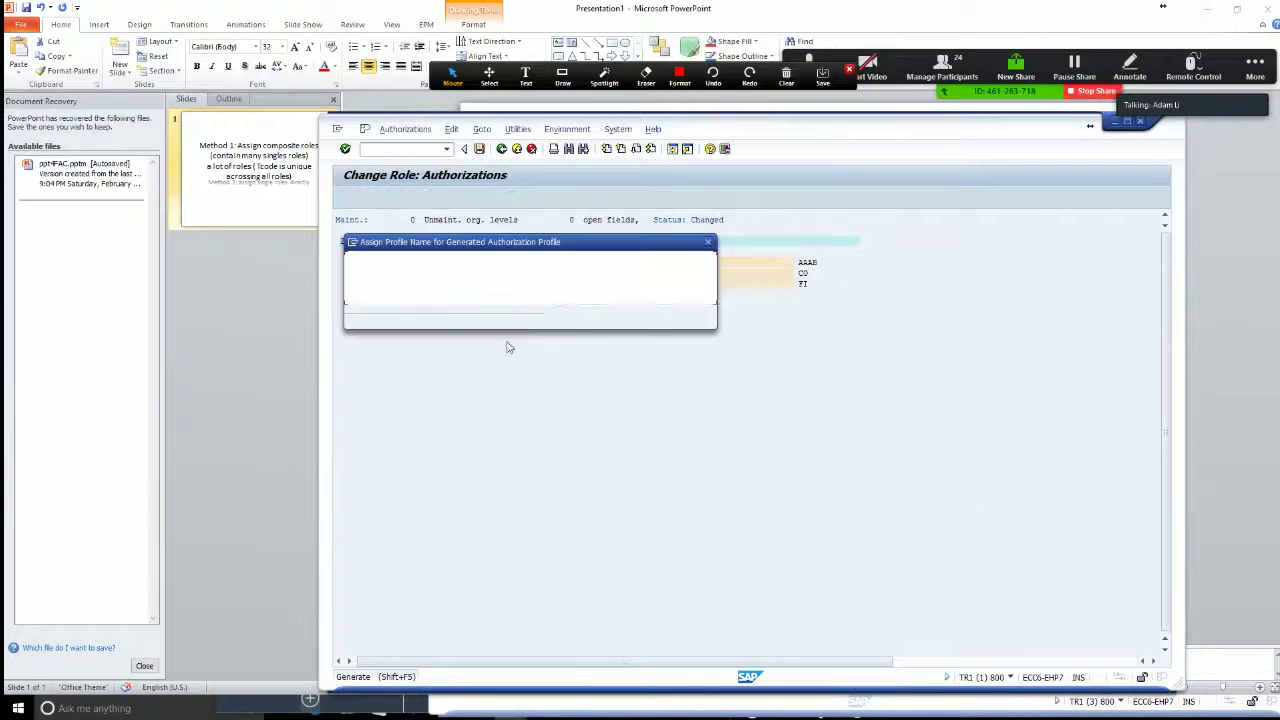
pyautogui.click(581, 317)
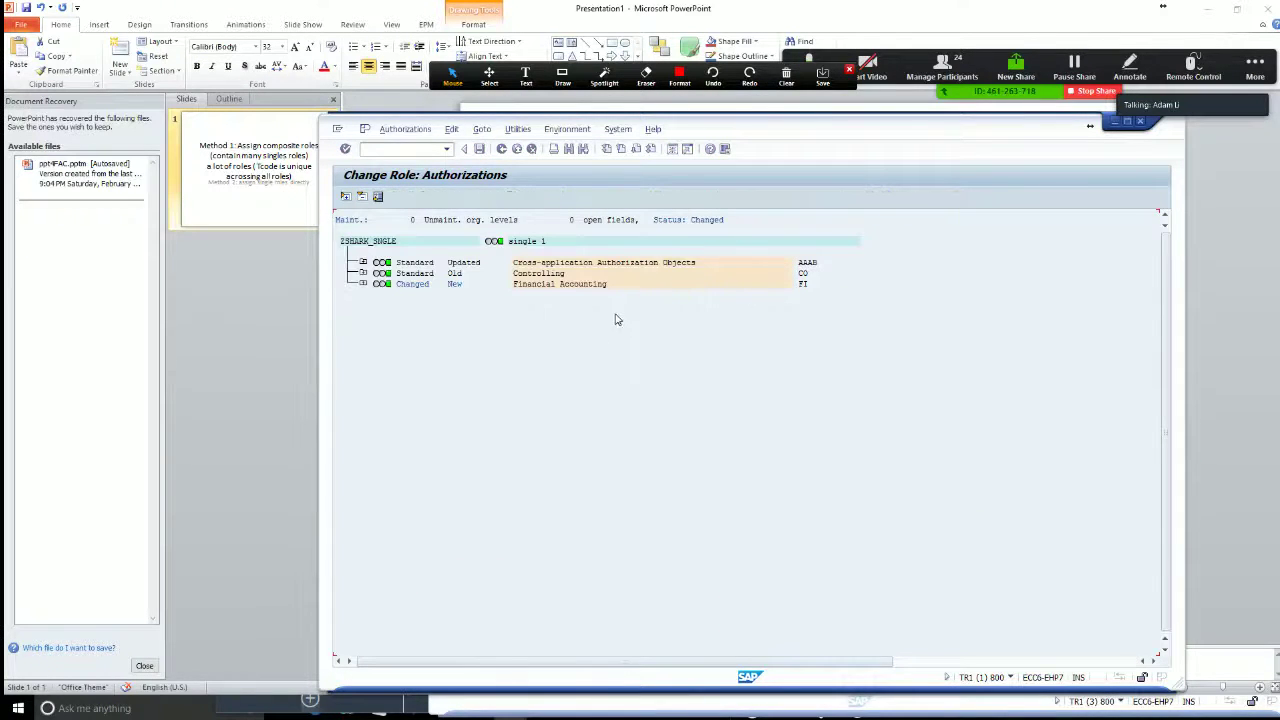
pyautogui.press('F3')
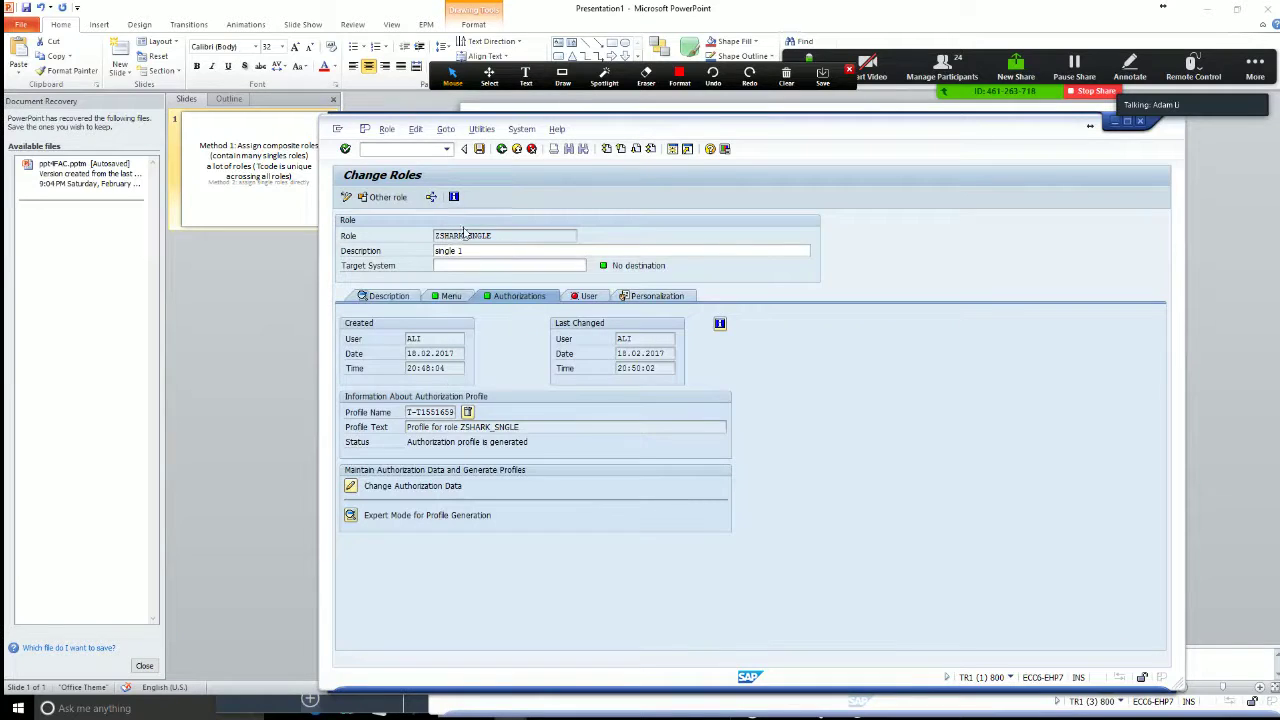
pyautogui.click(584, 298)
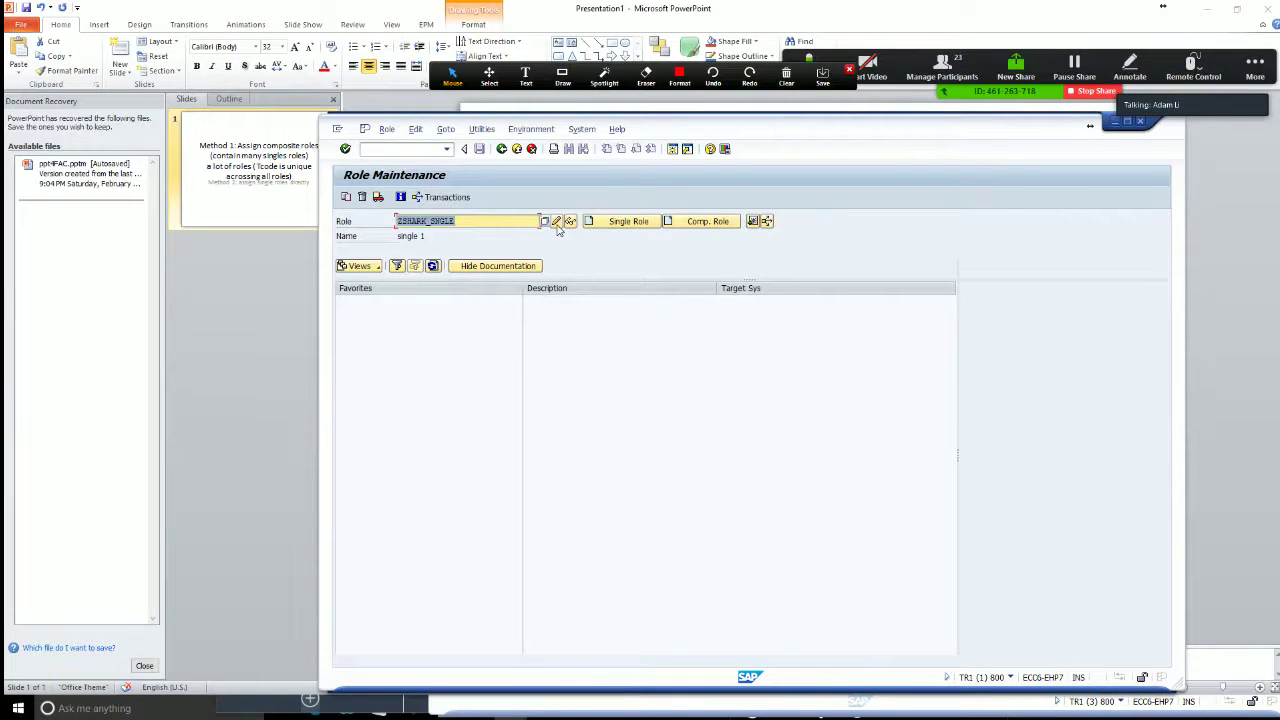
pyautogui.click(557, 224)
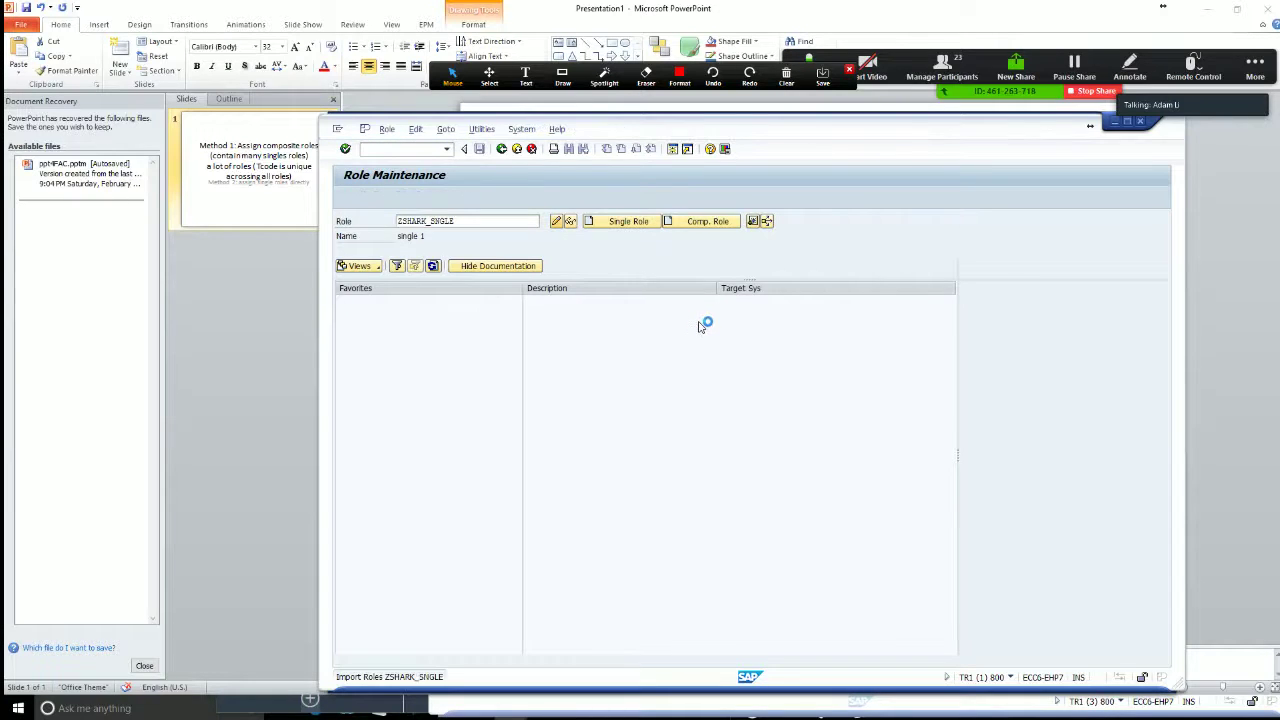
# Close the Zoom group chat window covering the SAP screen
pyautogui.click(1258, 68)
pyautogui.click(1156, 96)
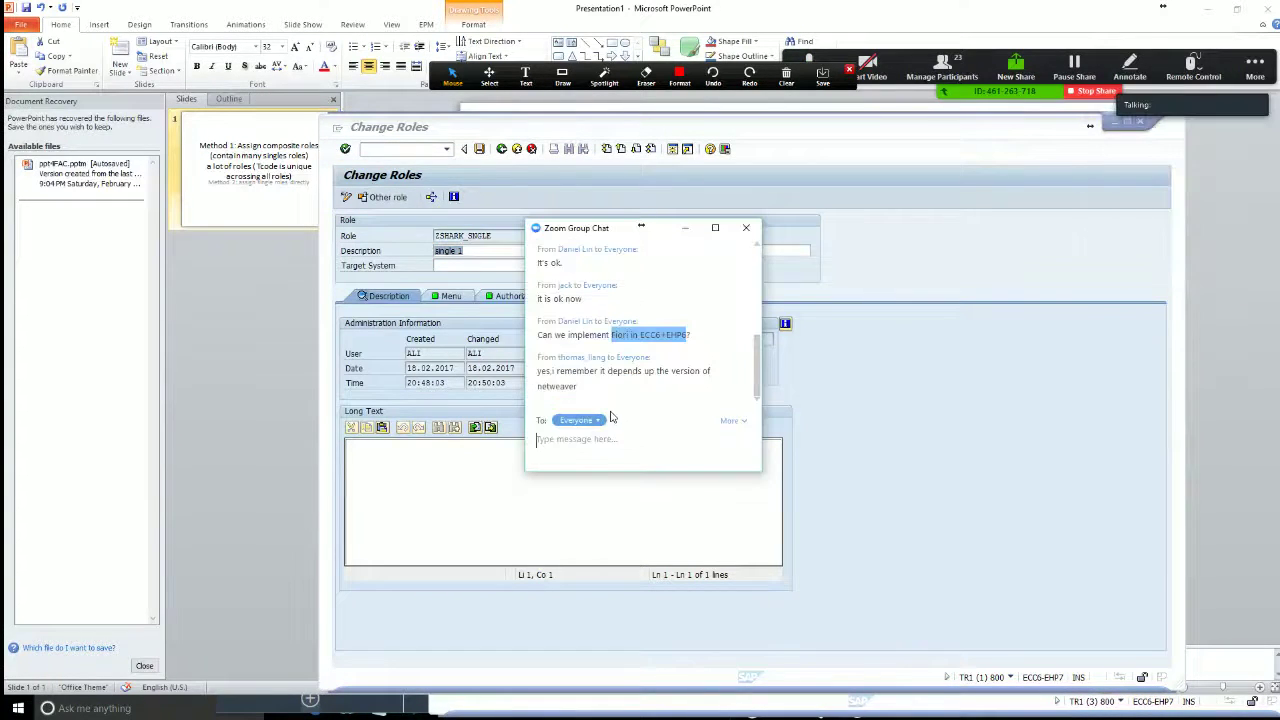
pyautogui.click(612, 395)
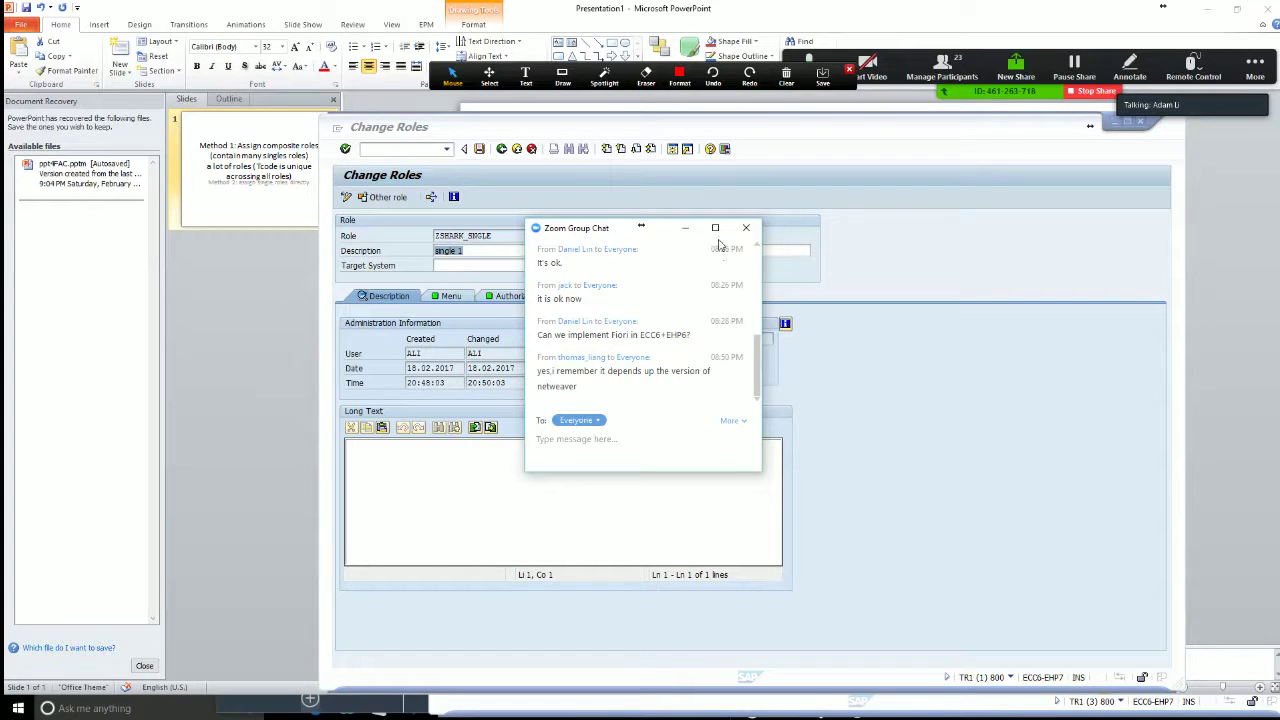
pyautogui.click(746, 227)
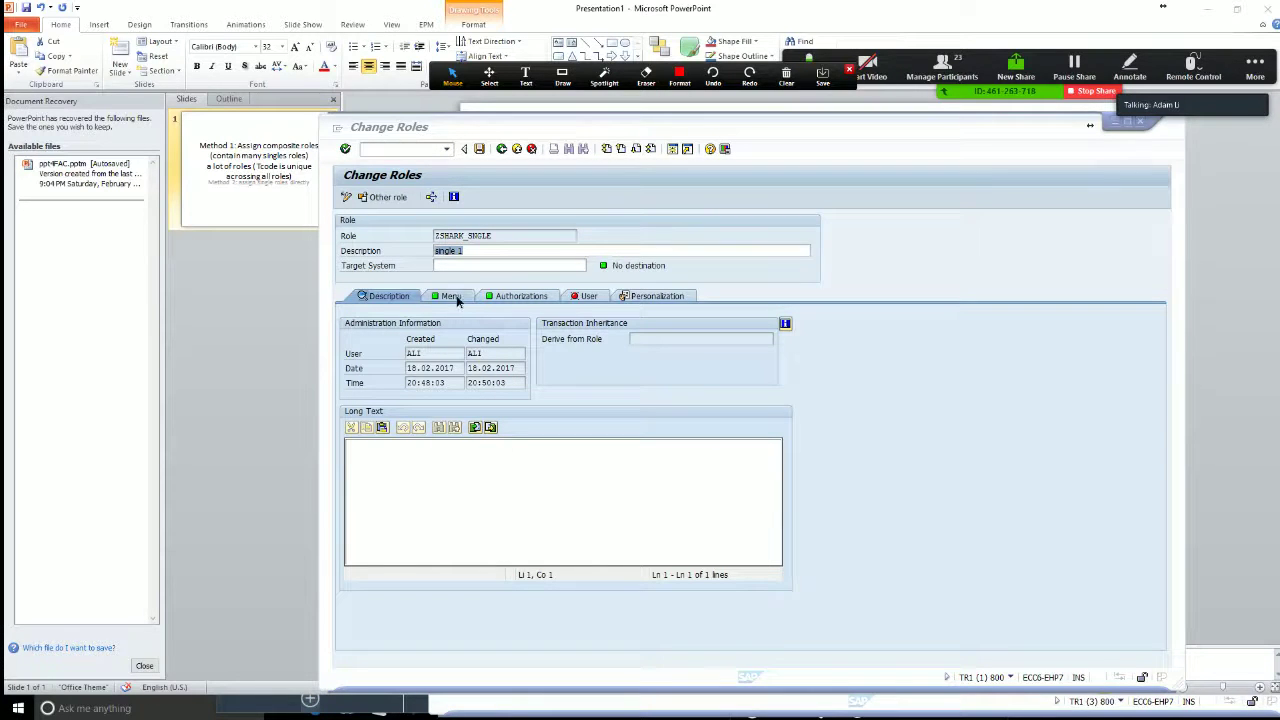
# Add SE16 Data Browser to the role menu, then open the authorization data for changing
pyautogui.click(452, 297)
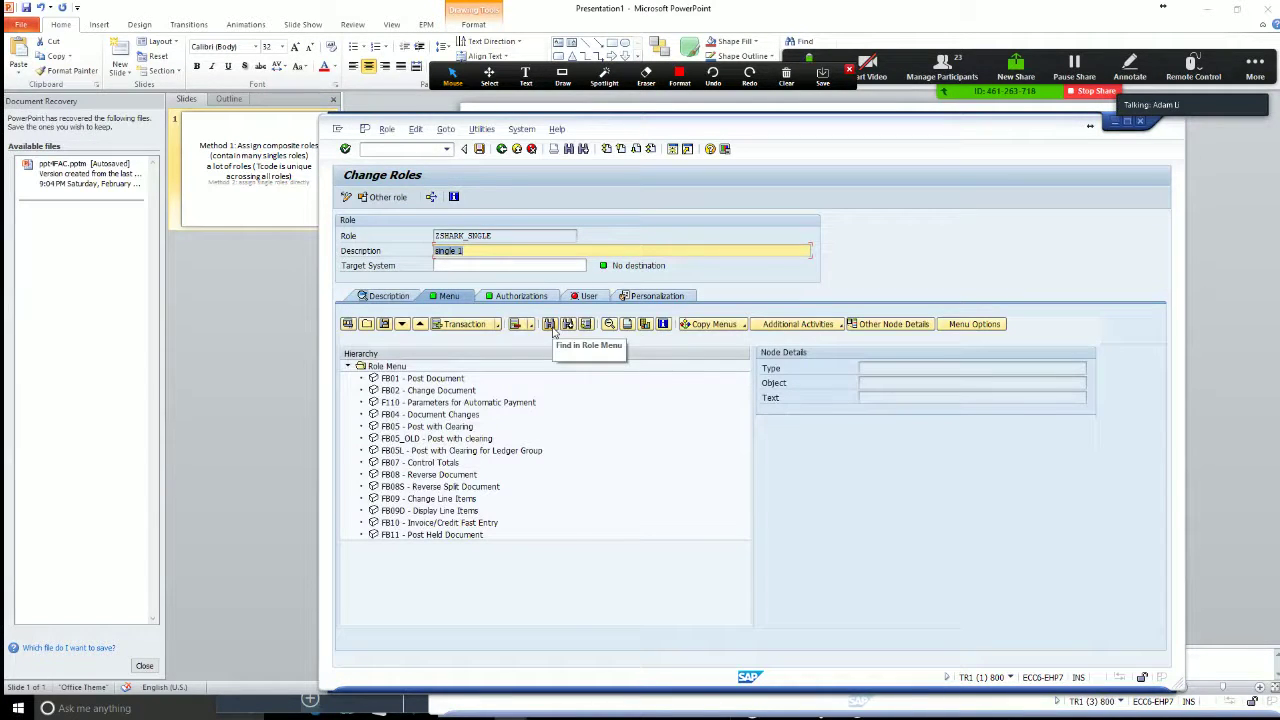
pyautogui.click(466, 326)
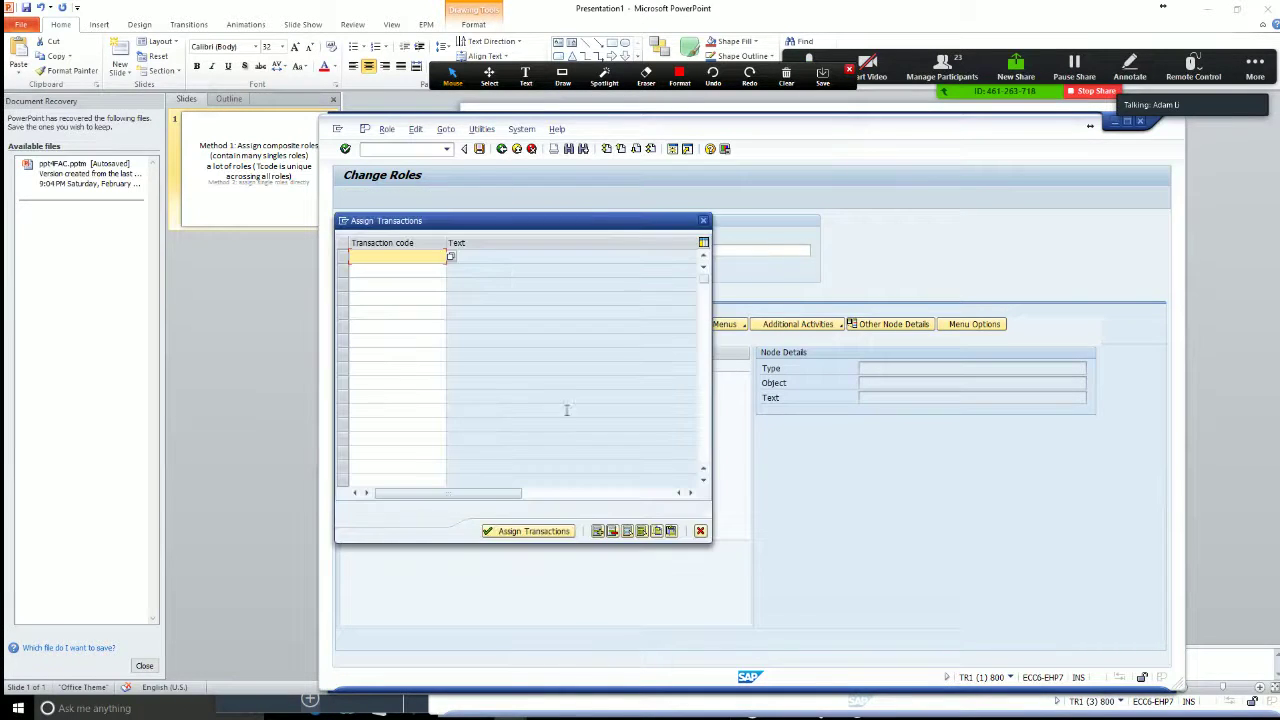
pyautogui.write('se16')
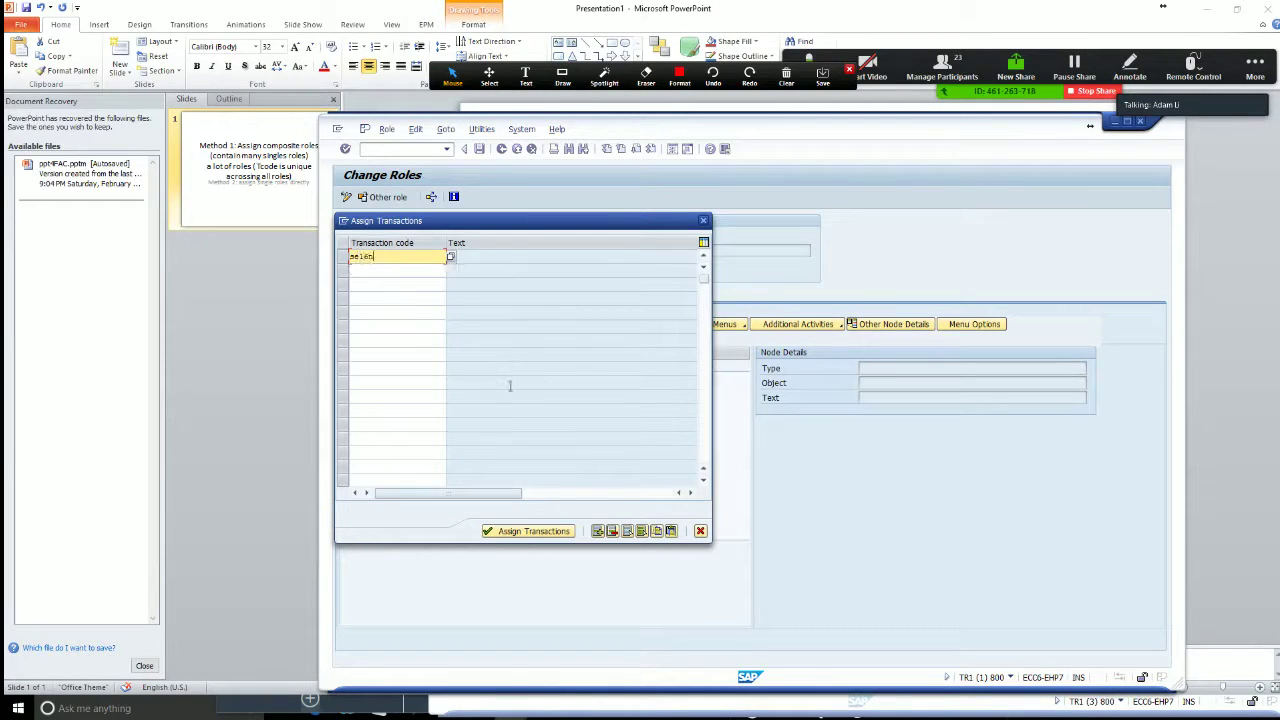
pyautogui.press('Return')
pyautogui.click(530, 531)
pyautogui.click(521, 296)
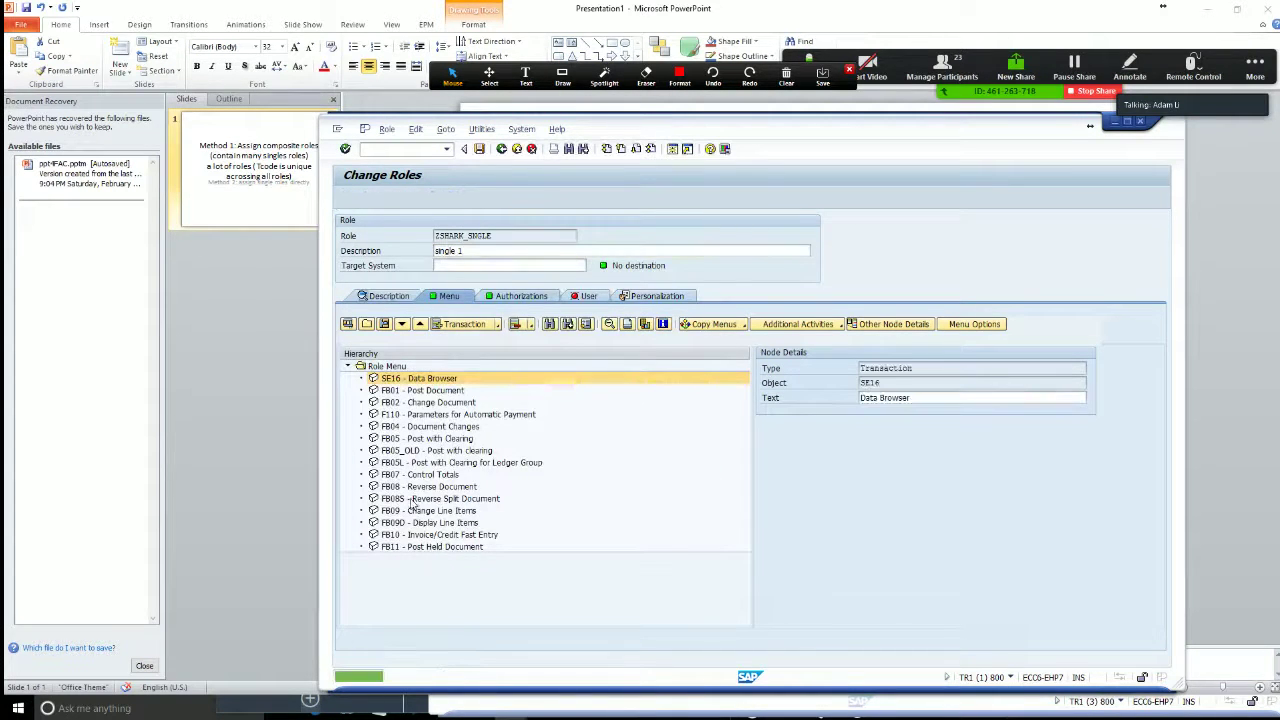
pyautogui.click(351, 486)
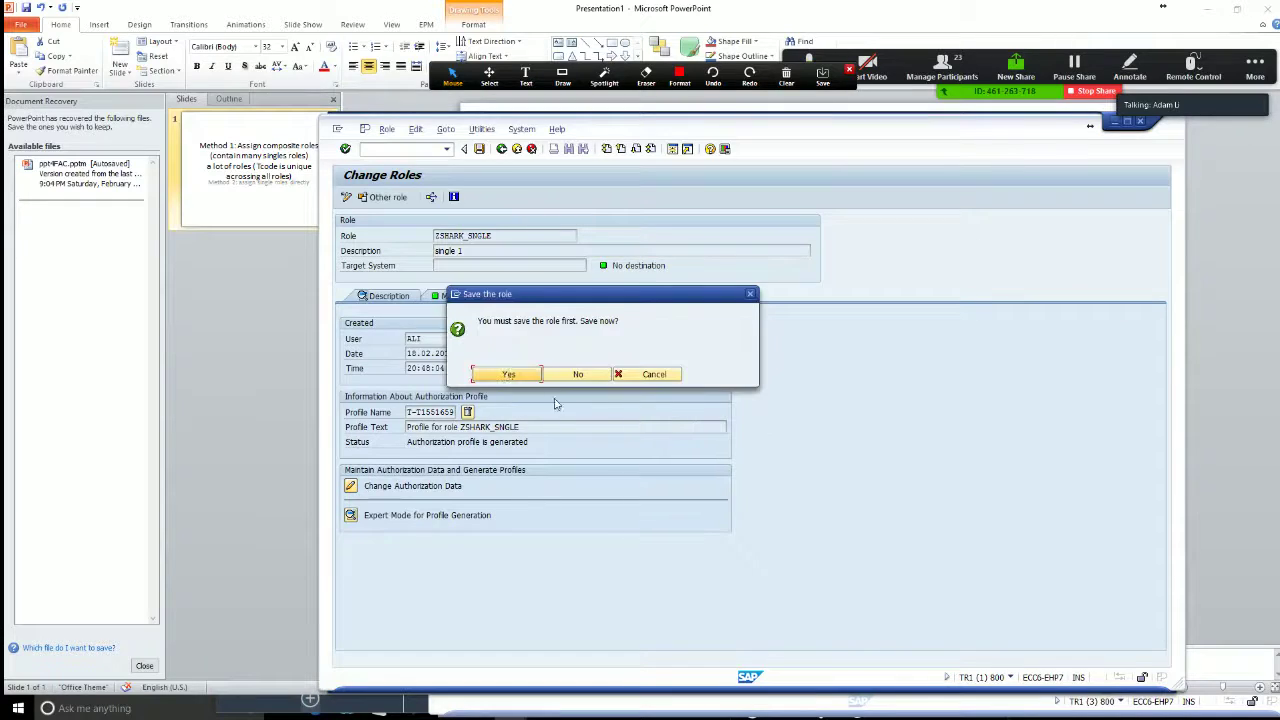
# Save the role and set the Table Maintenance authorization group to VA
pyautogui.click(508, 374)
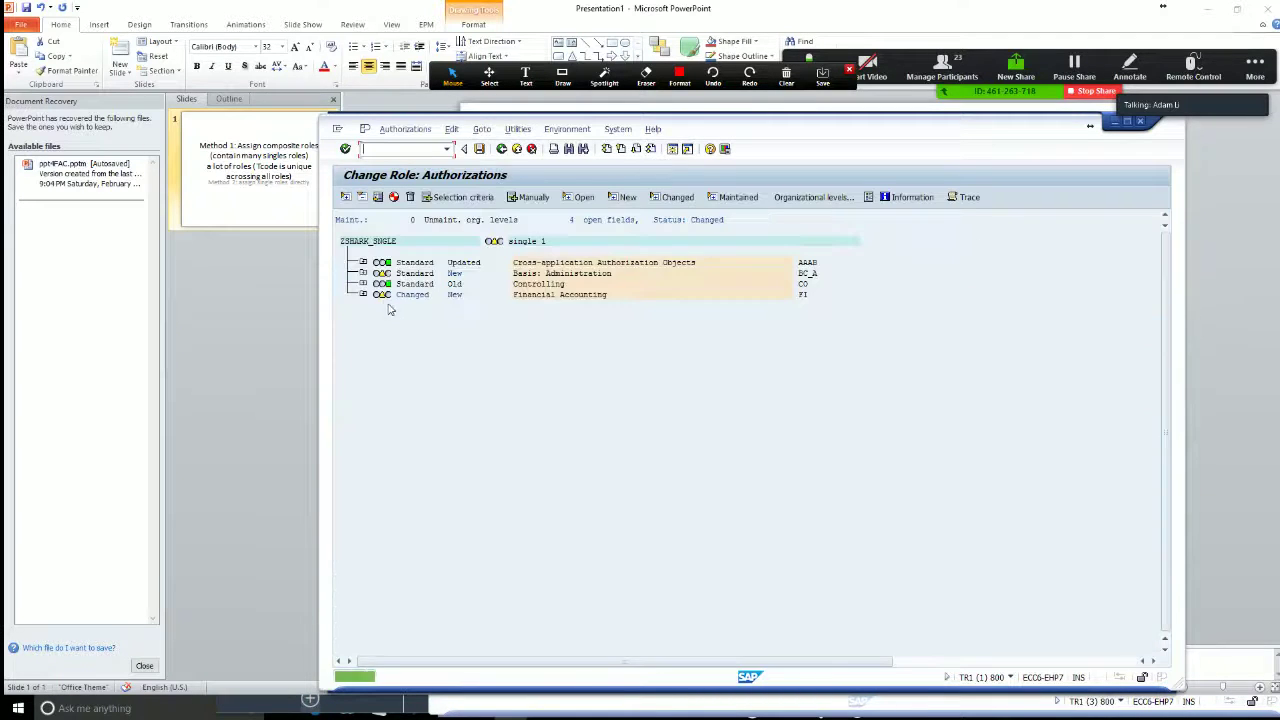
pyautogui.click(363, 273)
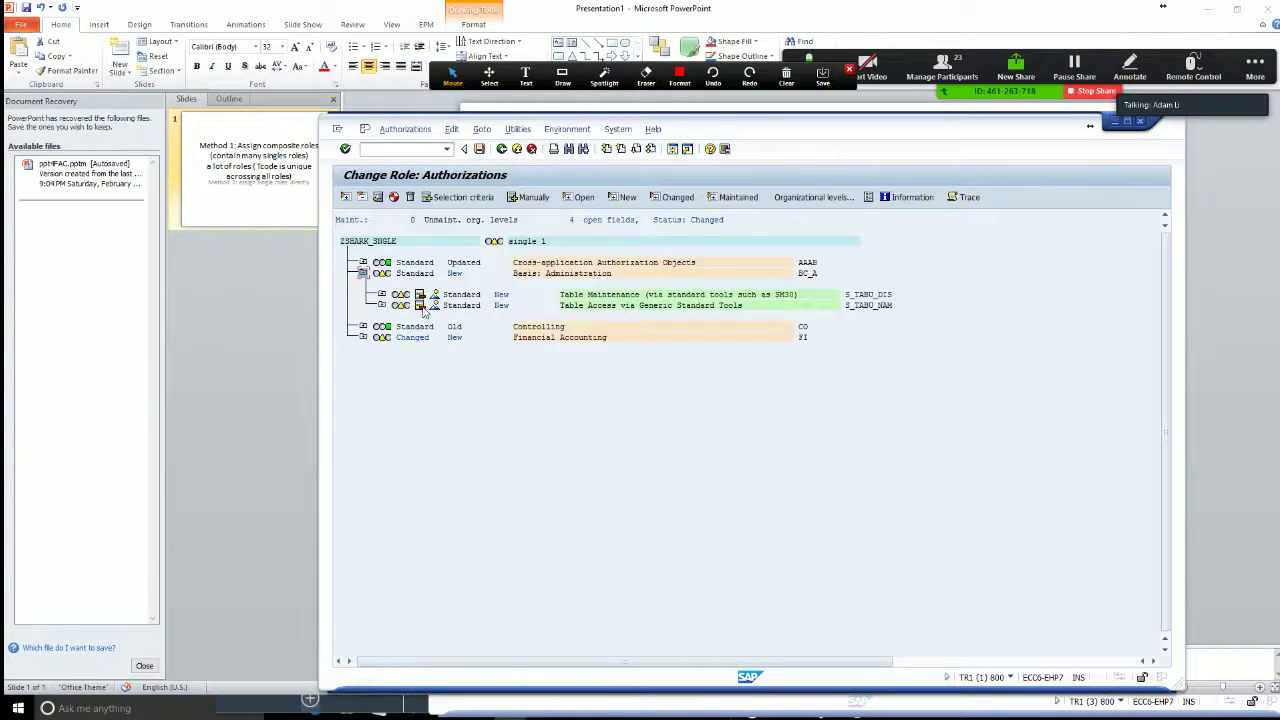
pyautogui.click(381, 295)
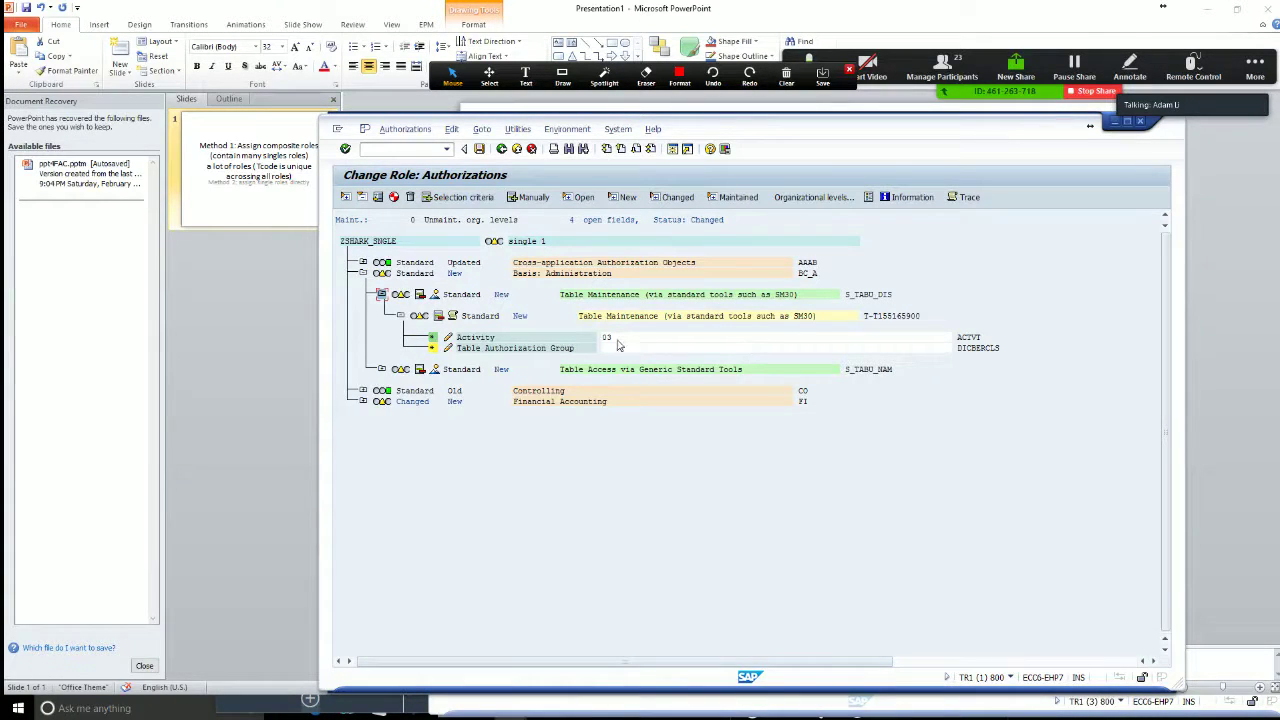
pyautogui.click(615, 350)
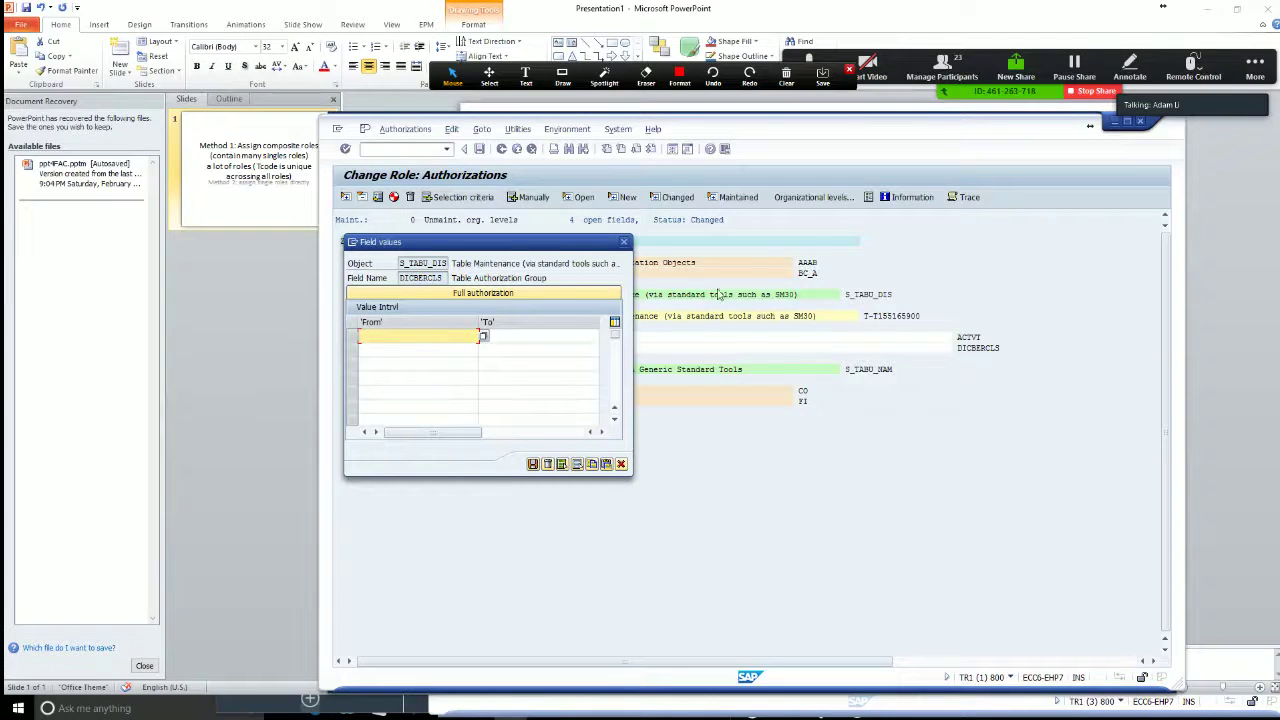
pyautogui.moveTo(544, 250); pyautogui.dragTo(779, 402)
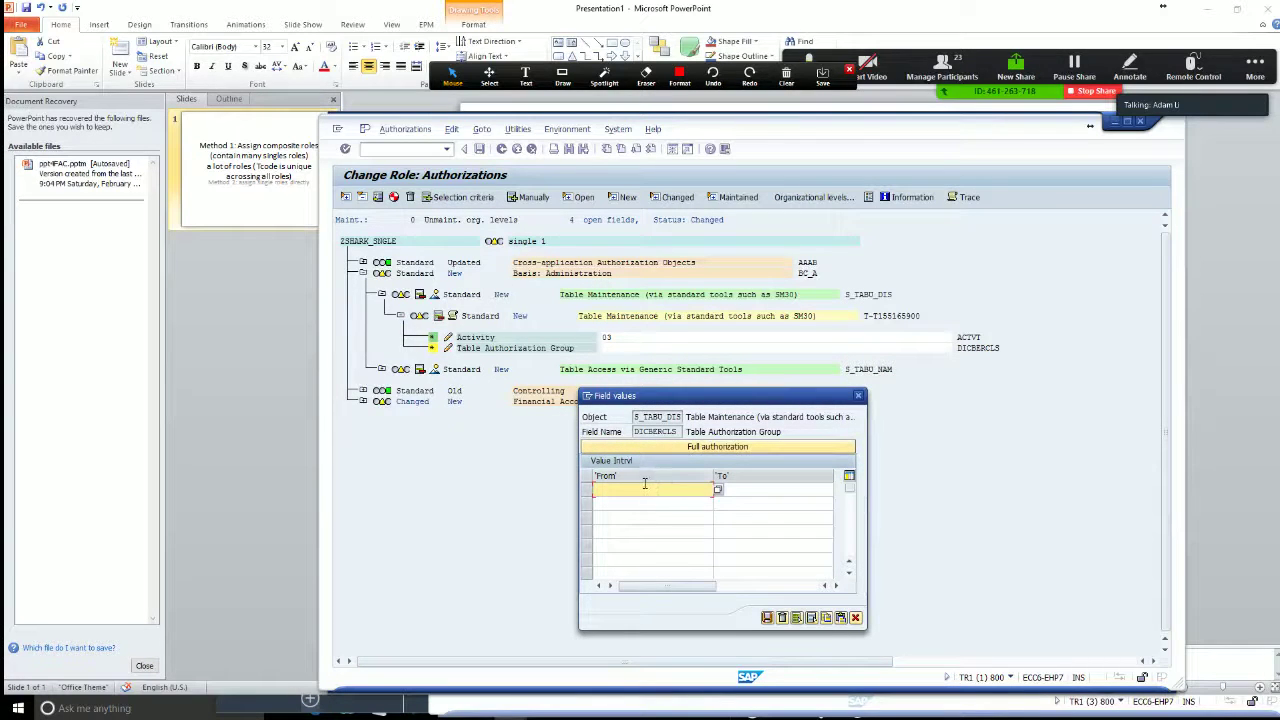
pyautogui.write('VA')
pyautogui.press('Return')
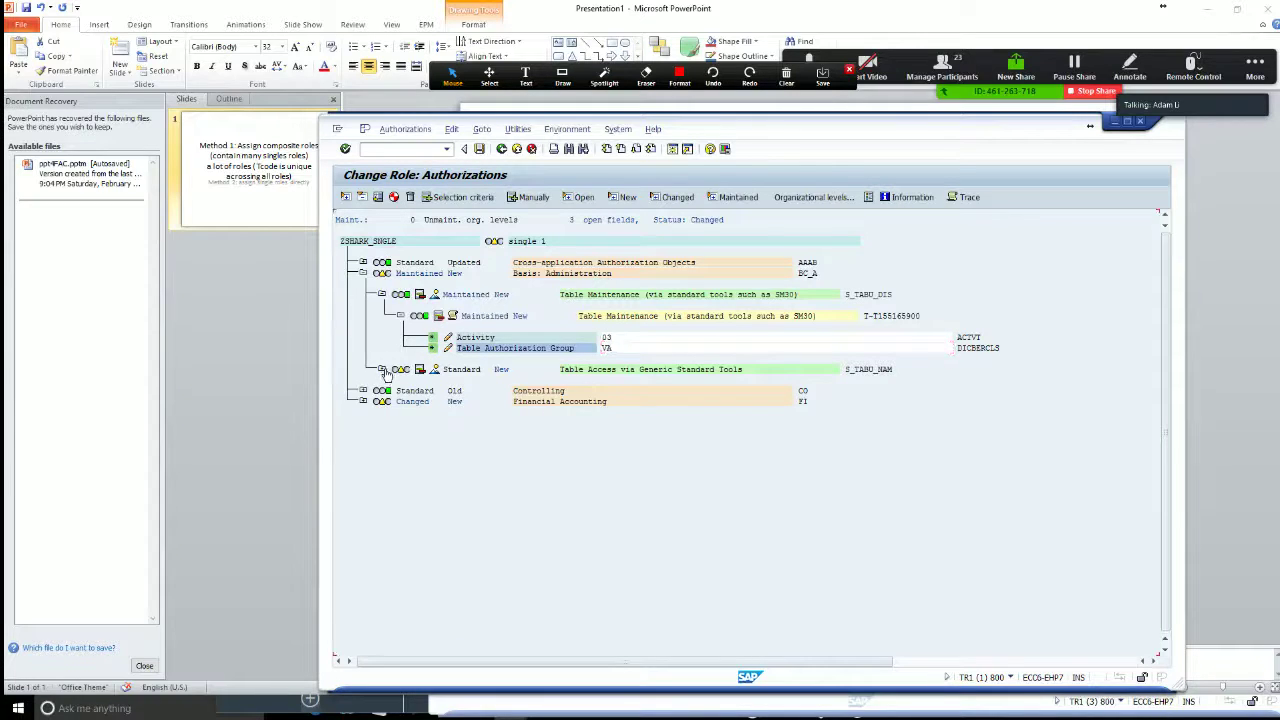
# Allow Change and Display (02/03) activities on table ACOB for generic table access
pyautogui.click(381, 369)
pyautogui.click(626, 414)
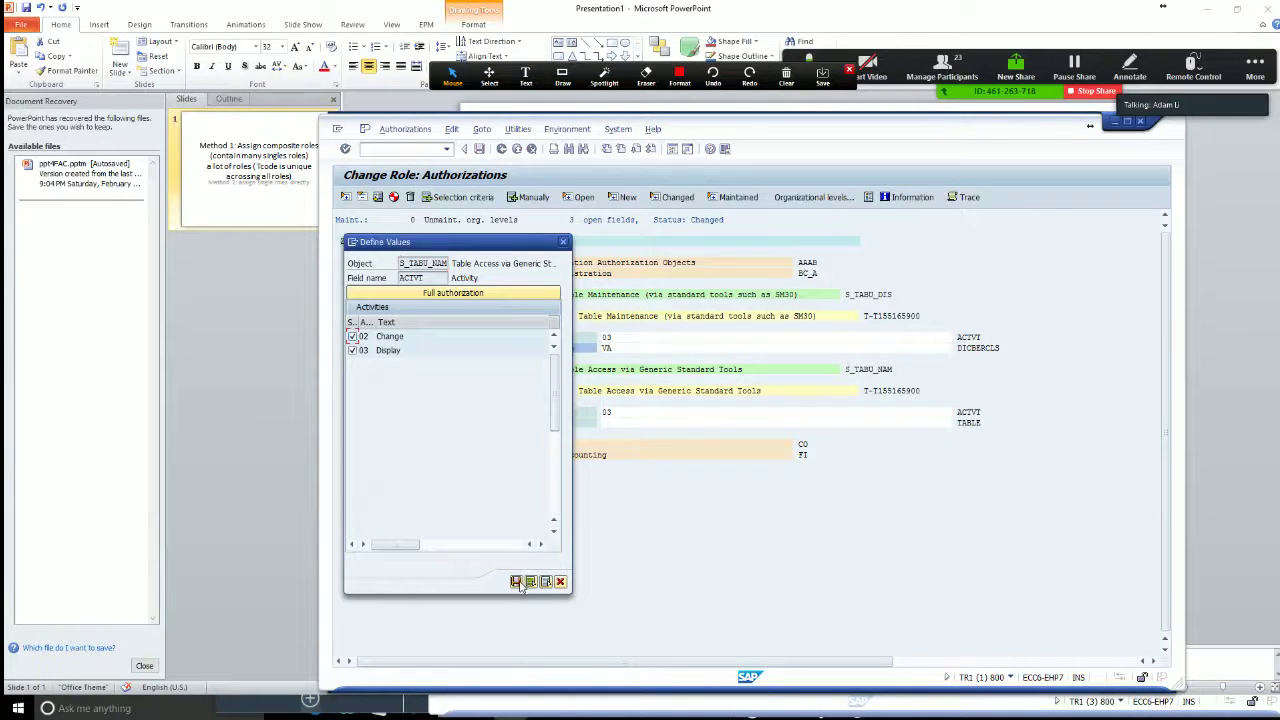
pyautogui.click(517, 582)
pyautogui.click(643, 428)
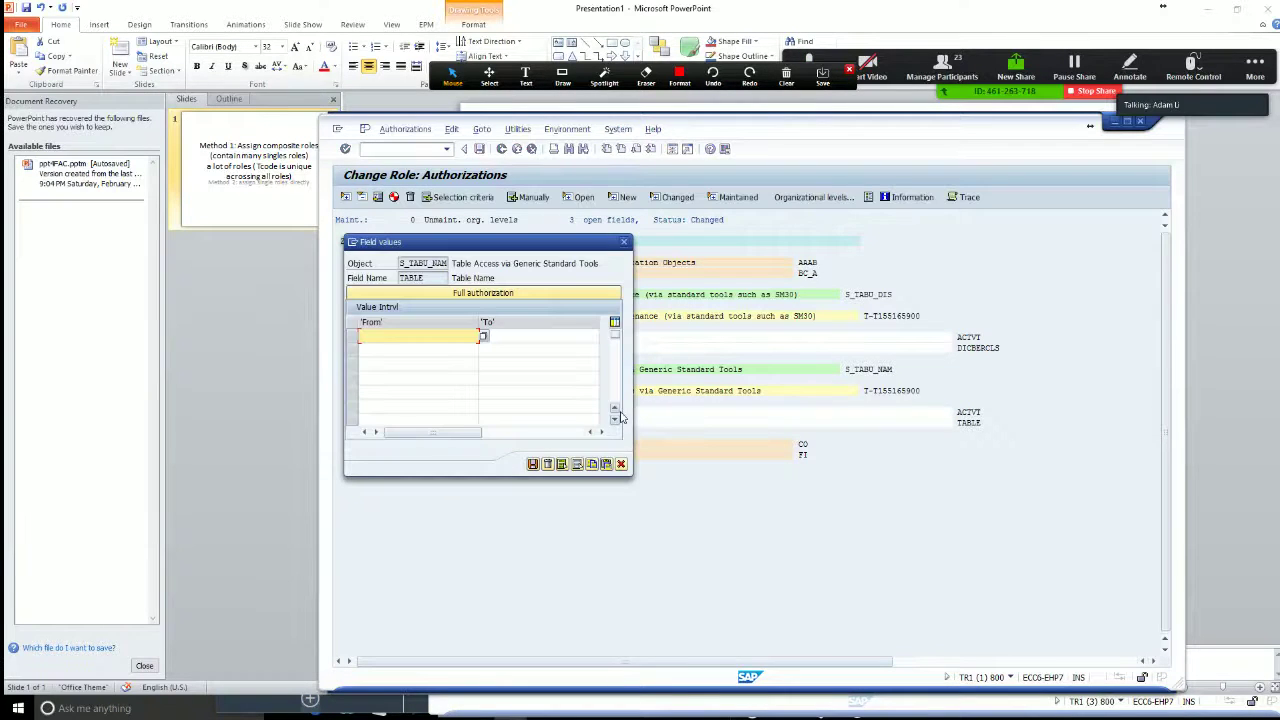
pyautogui.press('BackSpace')
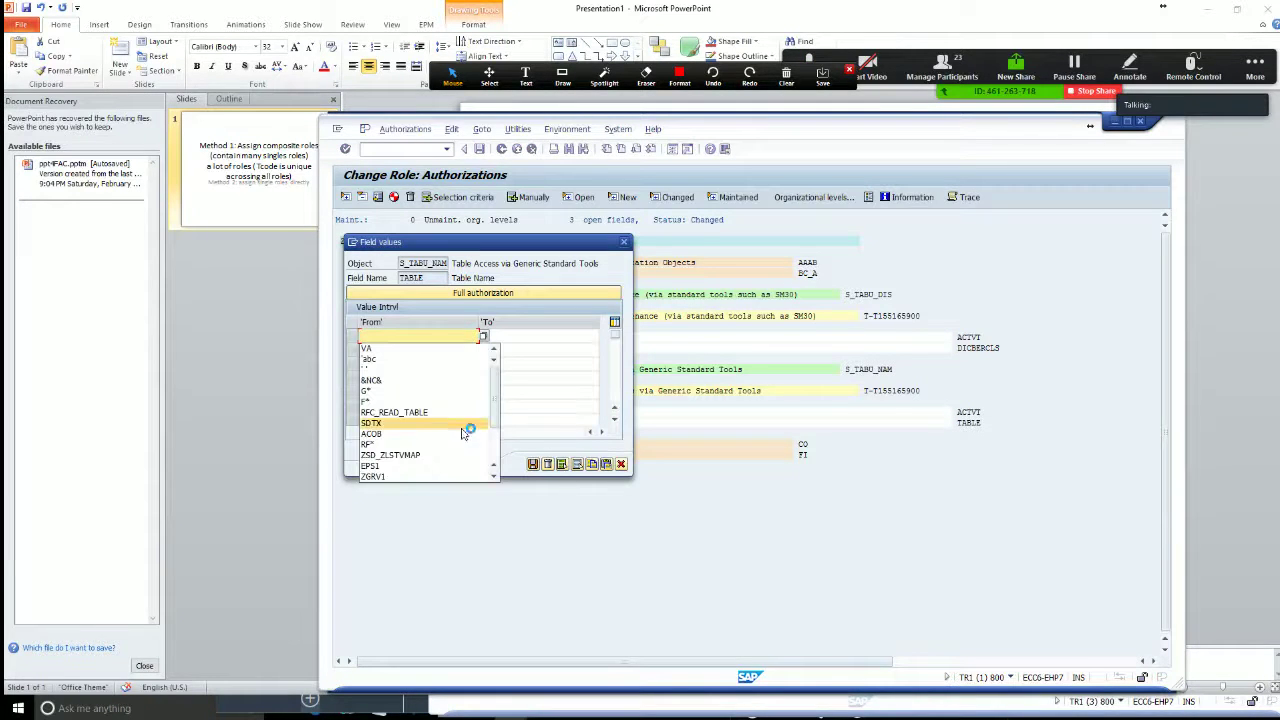
pyautogui.click(437, 434)
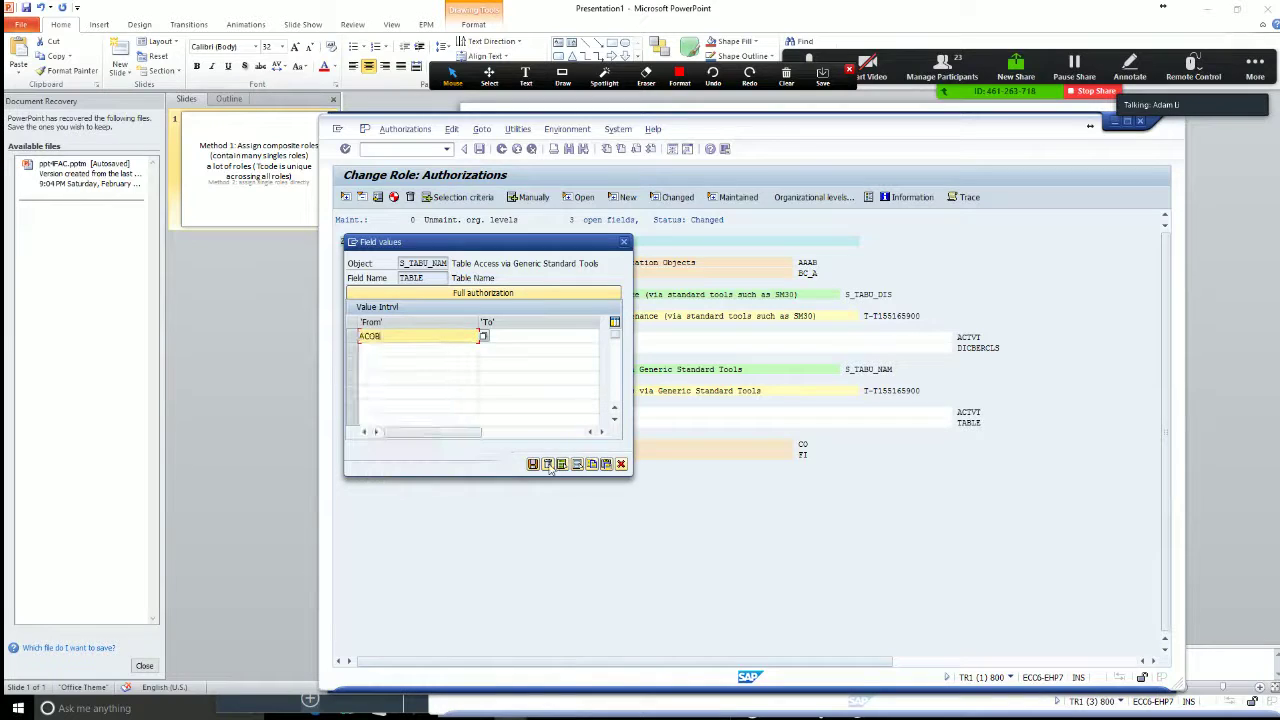
pyautogui.click(533, 465)
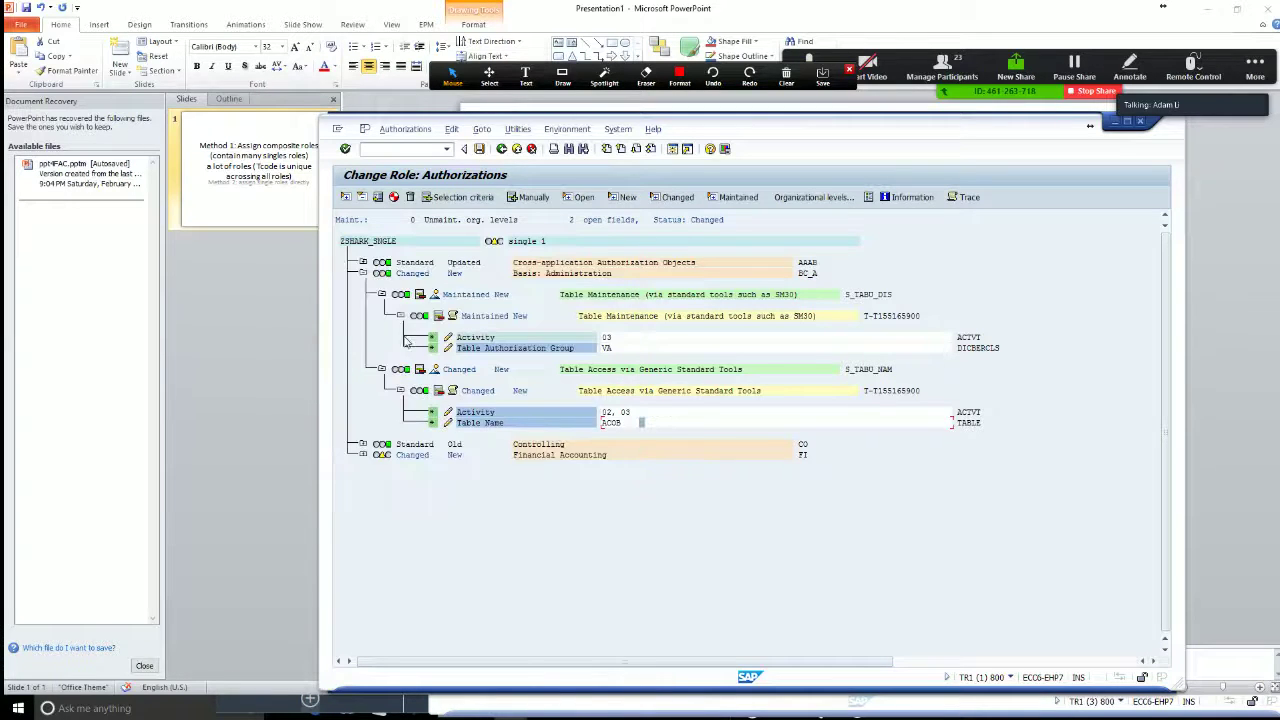
# Deactivate the unneeded General Ledger segment and Payment Advice authorization instances
pyautogui.click(363, 273)
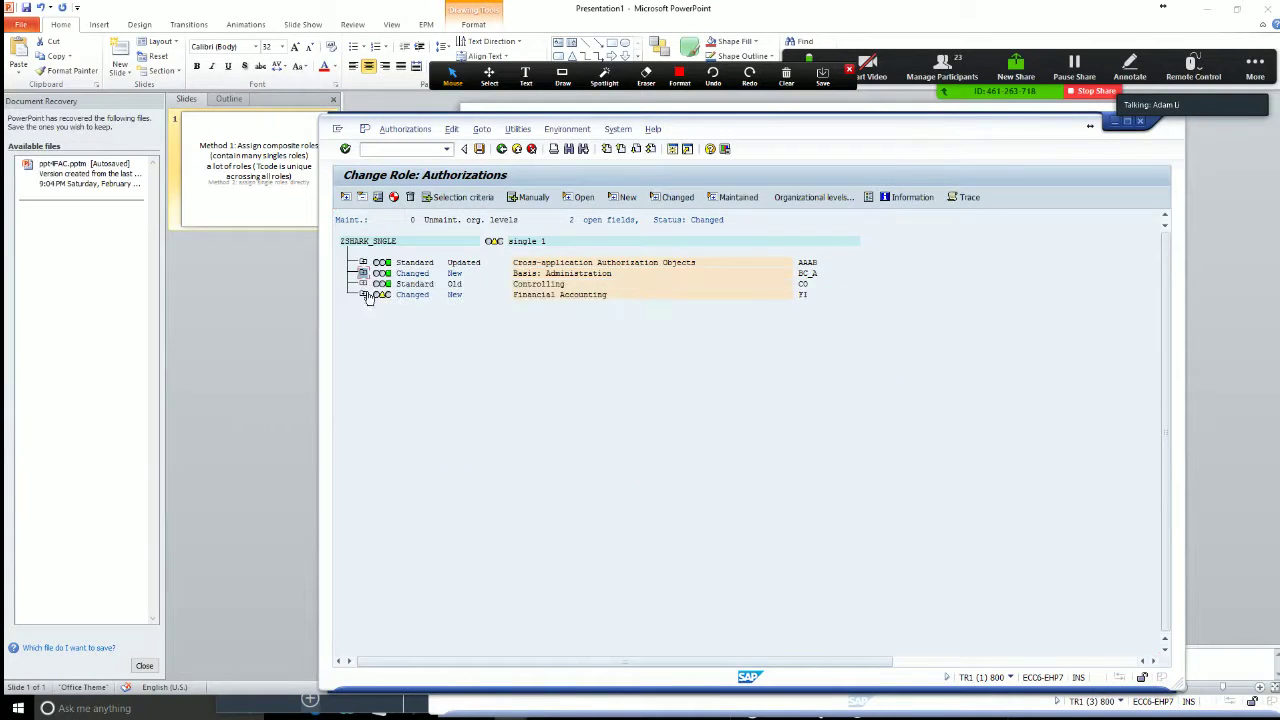
pyautogui.click(363, 295)
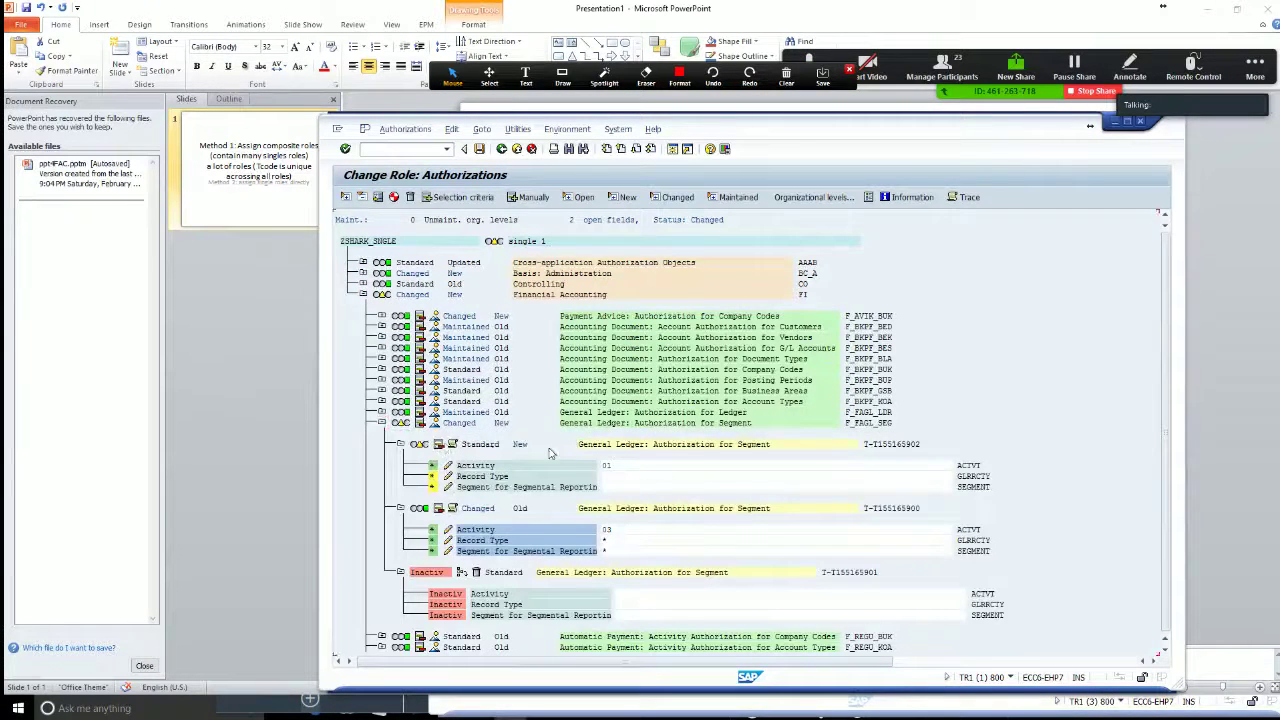
pyautogui.click(439, 445)
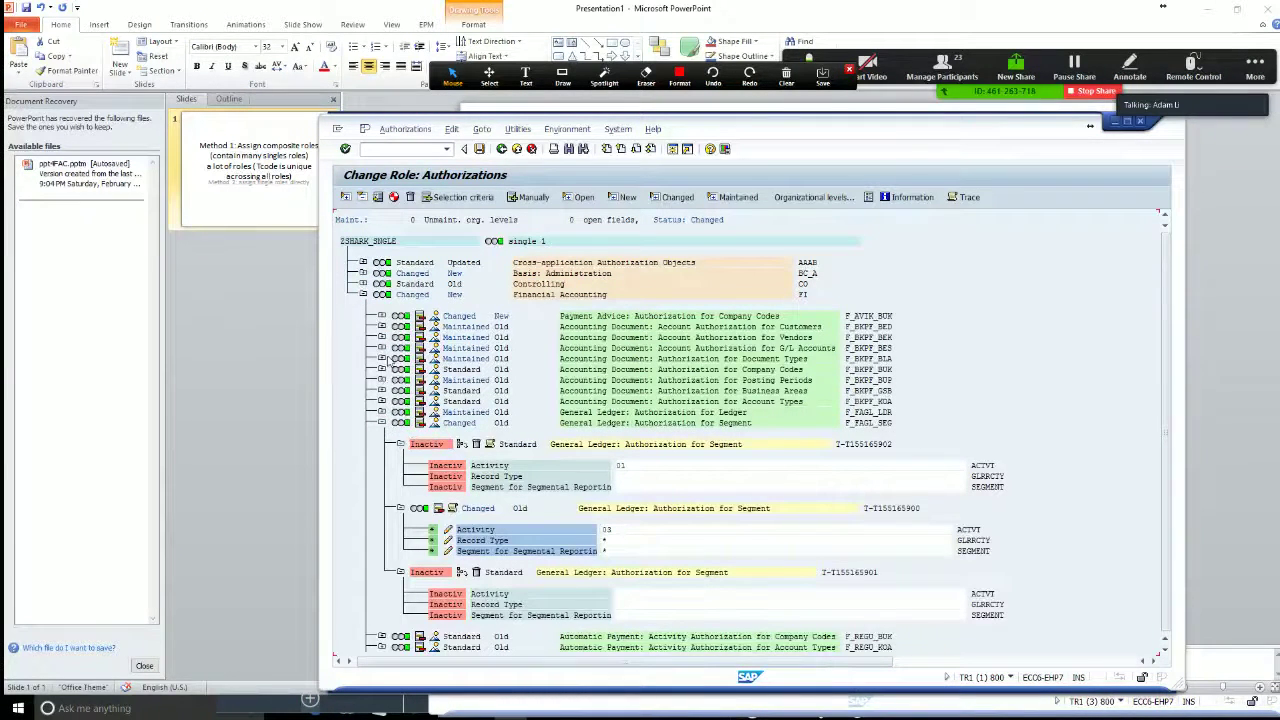
pyautogui.click(381, 422)
pyautogui.click(381, 316)
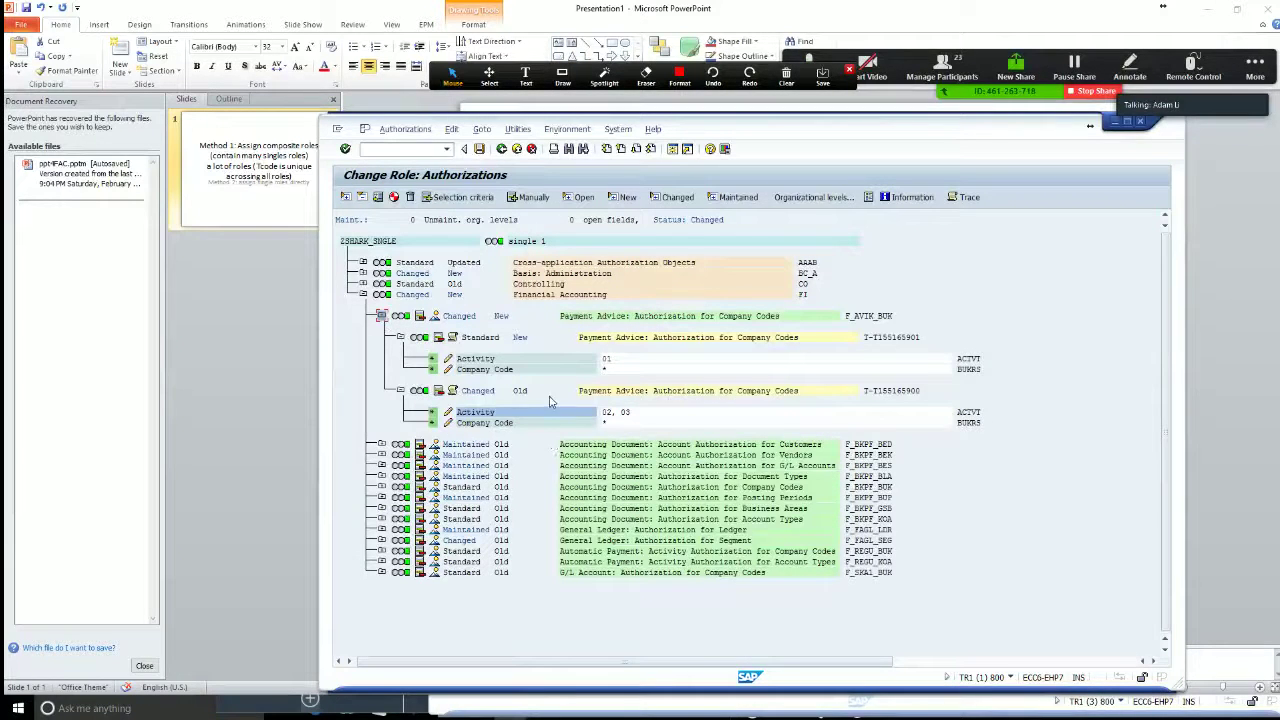
pyautogui.click(439, 340)
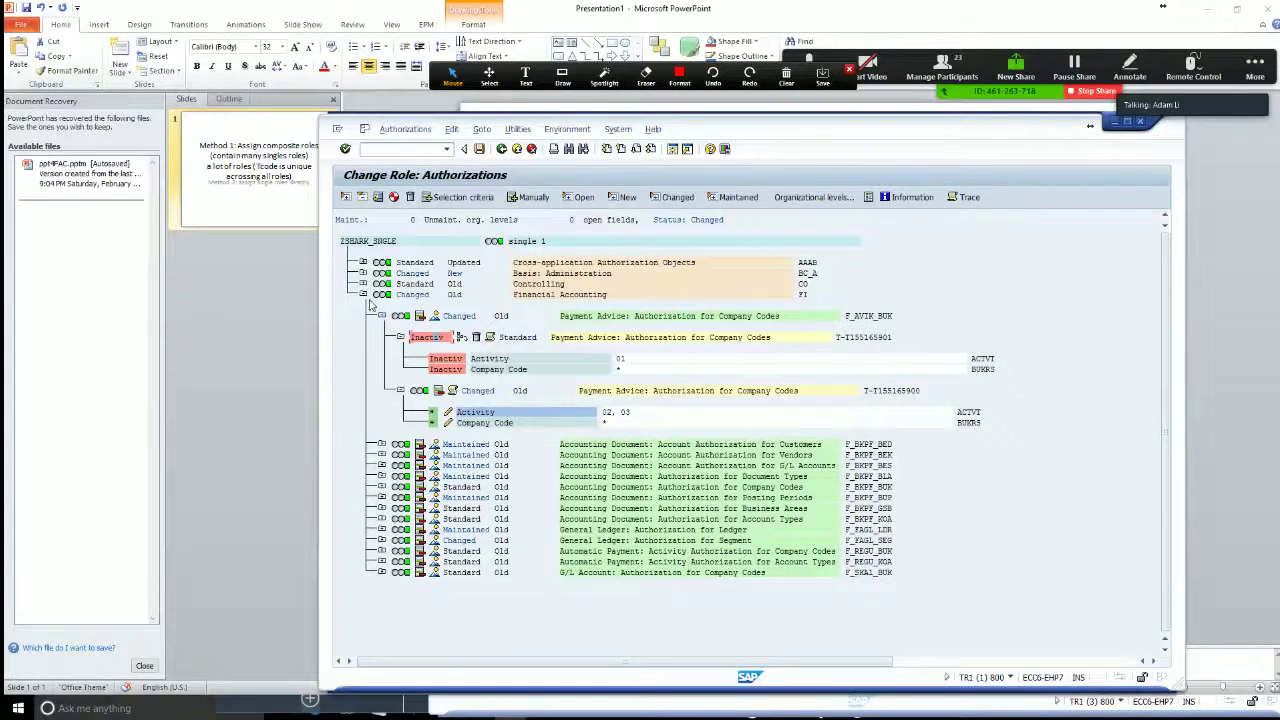
pyautogui.click(392, 200)
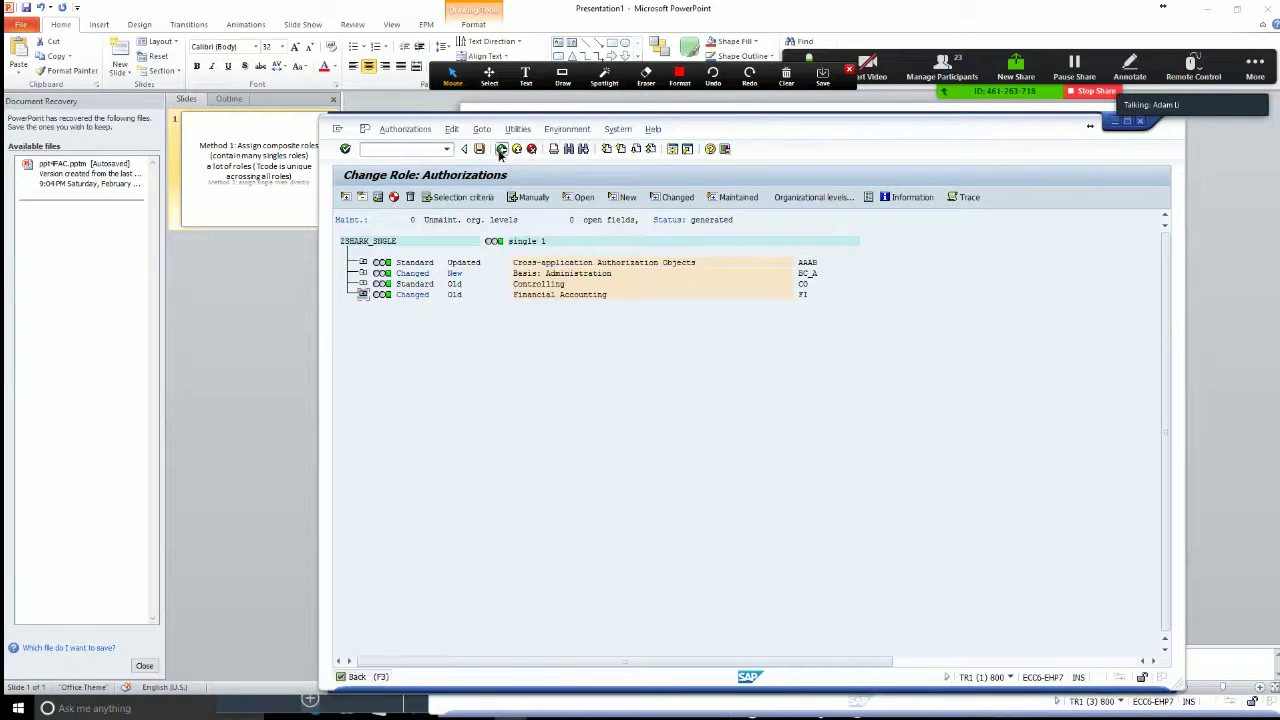
# Back out to the role overview and check the role's description and menu for SE16
pyautogui.press('F3')
pyautogui.click(392, 299)
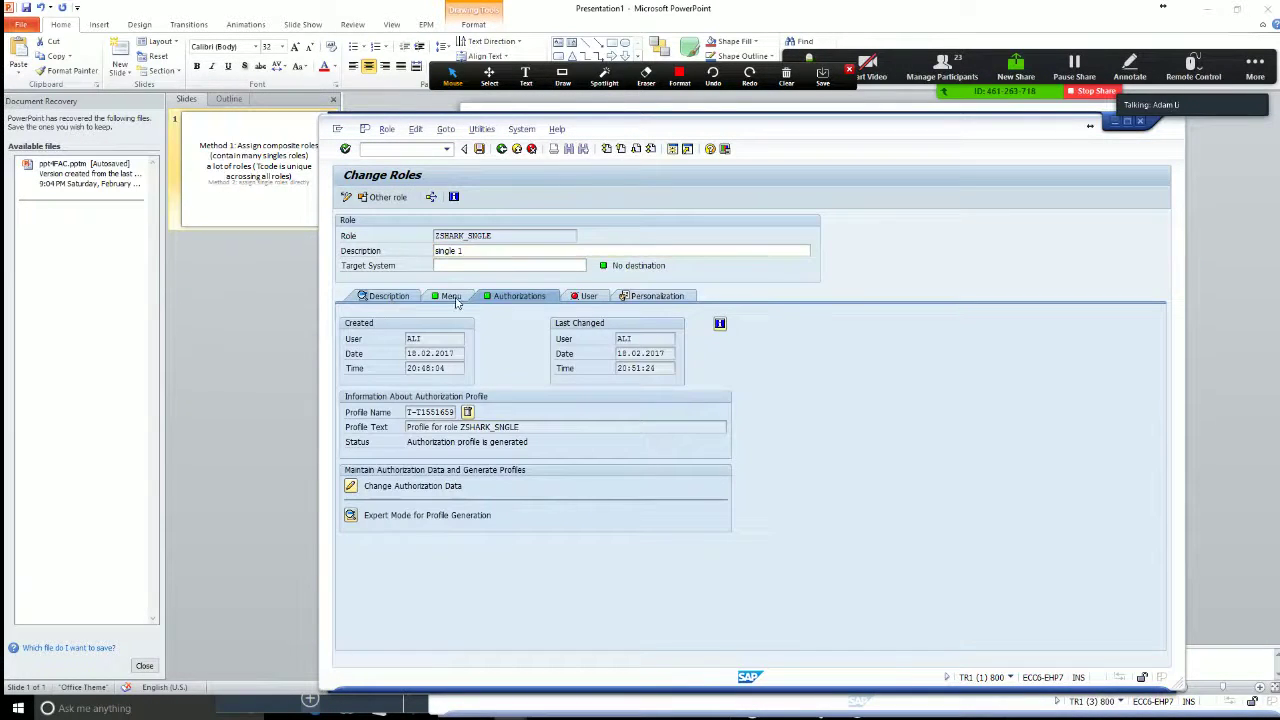
pyautogui.click(450, 296)
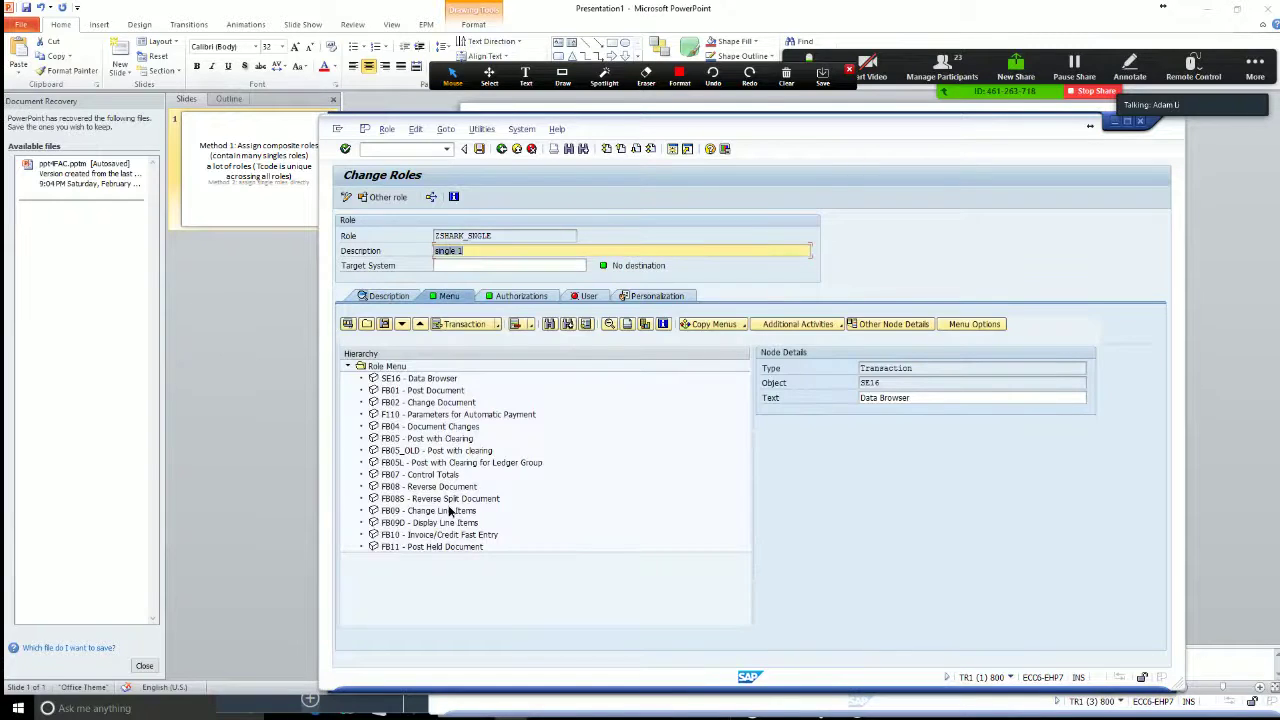
pyautogui.click(450, 511)
pyautogui.click(502, 149)
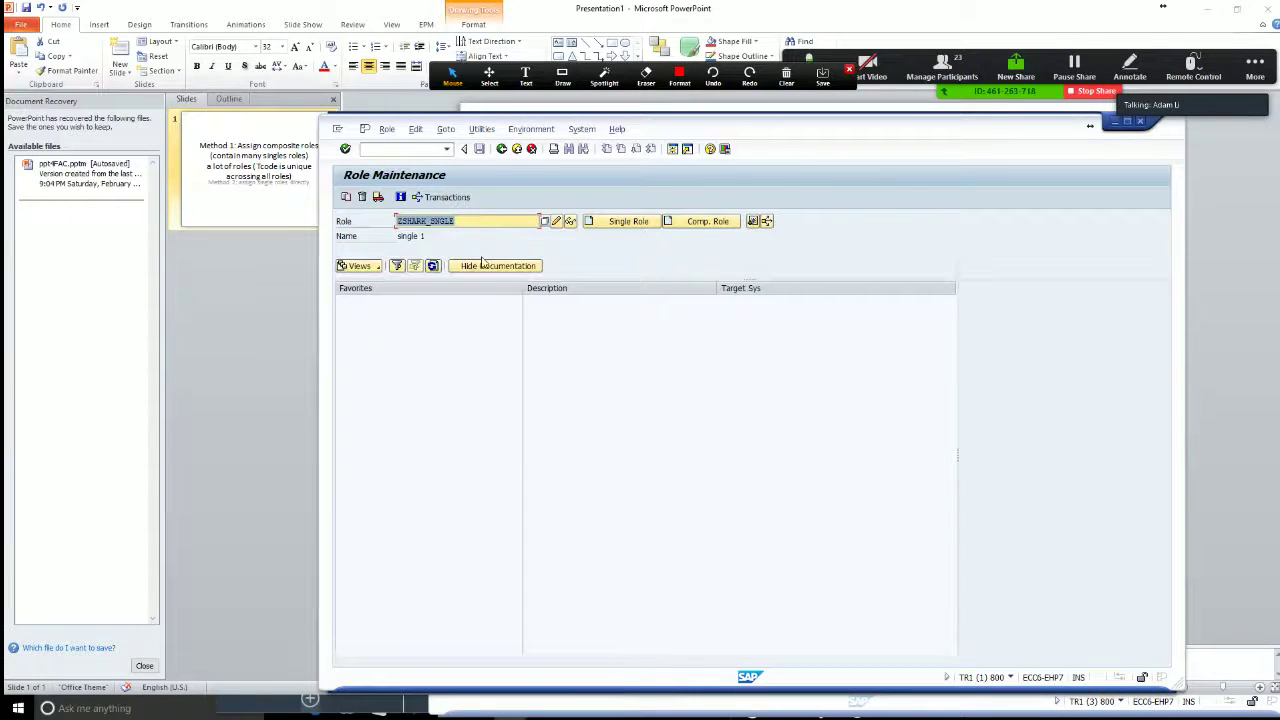
# Switch to role ZSHARK_COMPOSITE, view its single roles list, and leave the change screen
pyautogui.press('BackSpace')
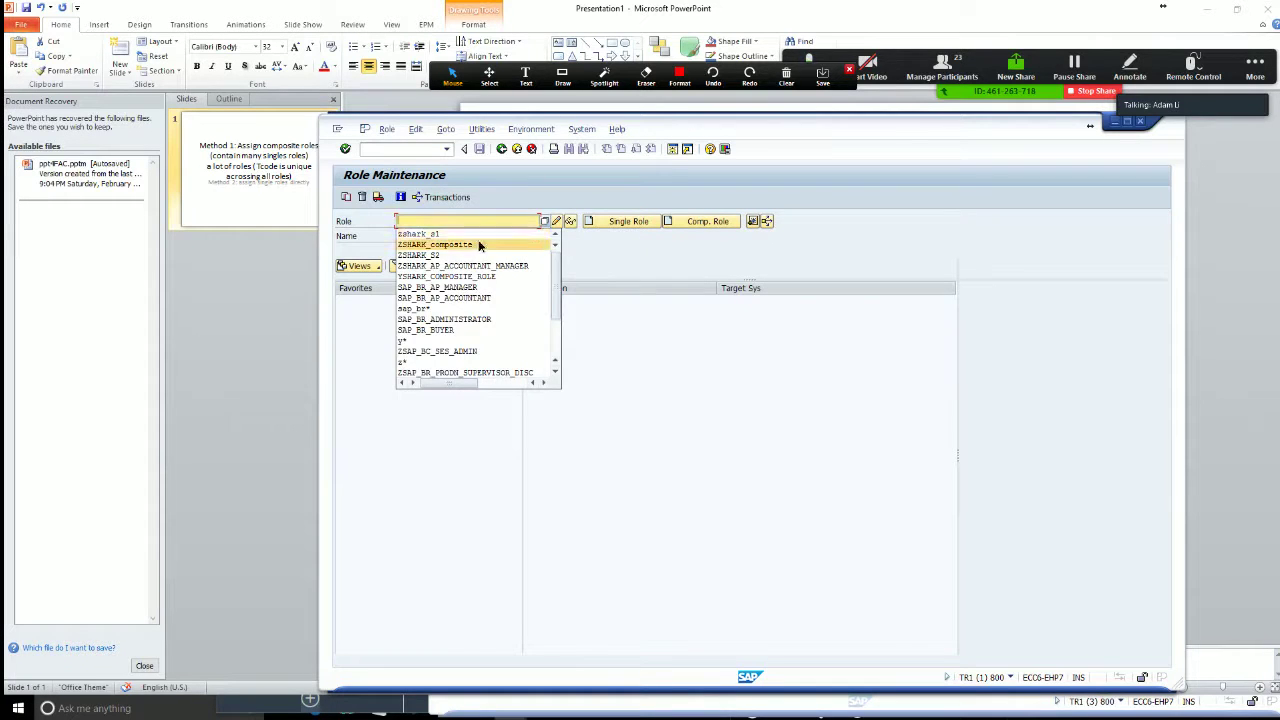
pyautogui.click(477, 244)
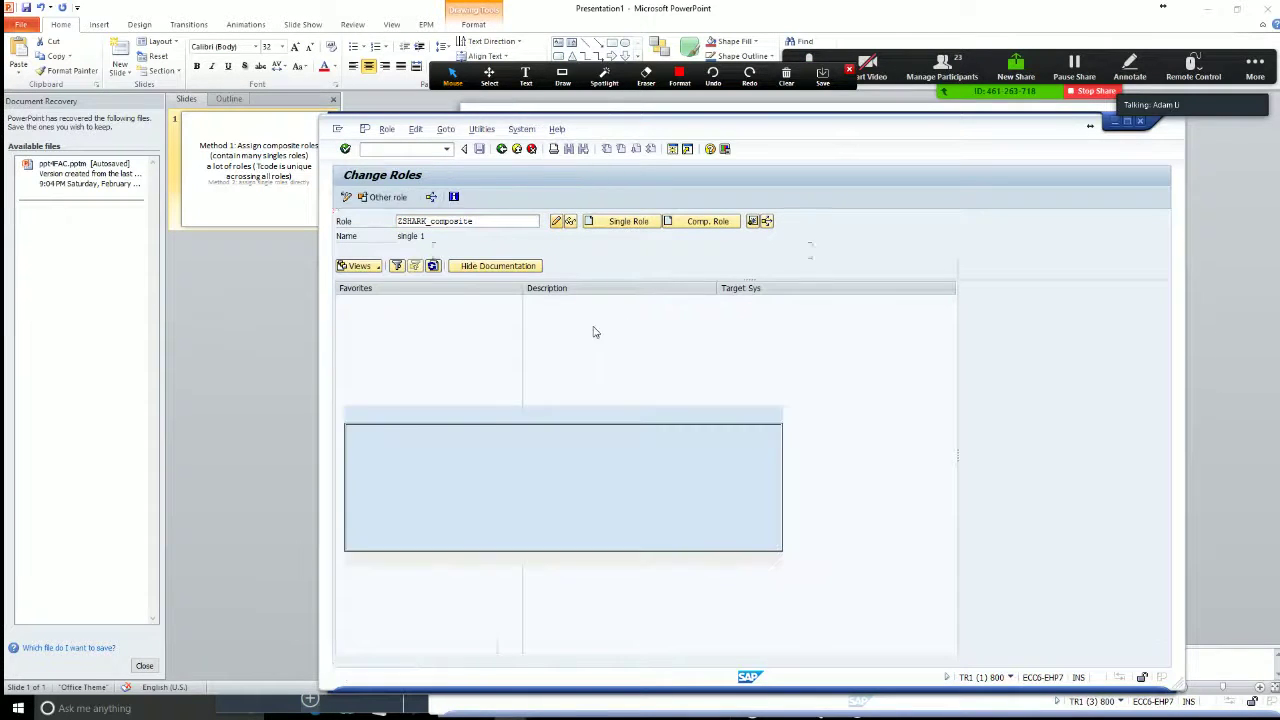
pyautogui.click(450, 282)
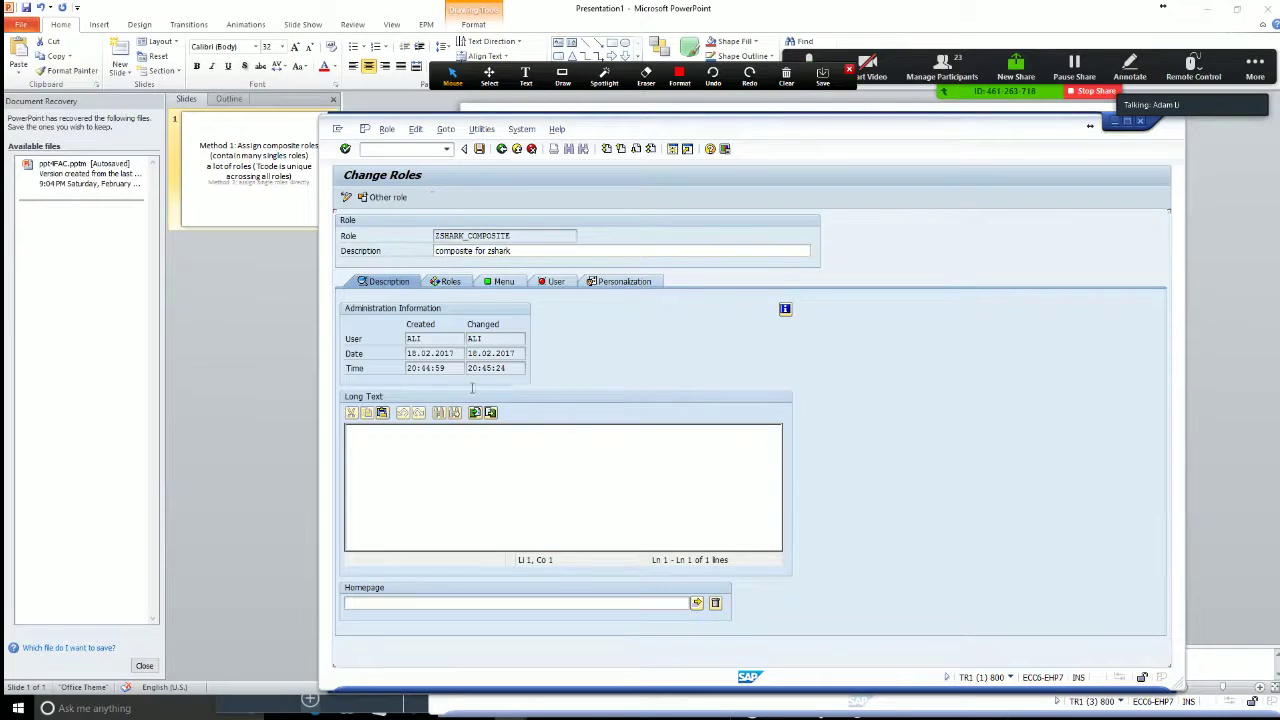
pyautogui.click(462, 380)
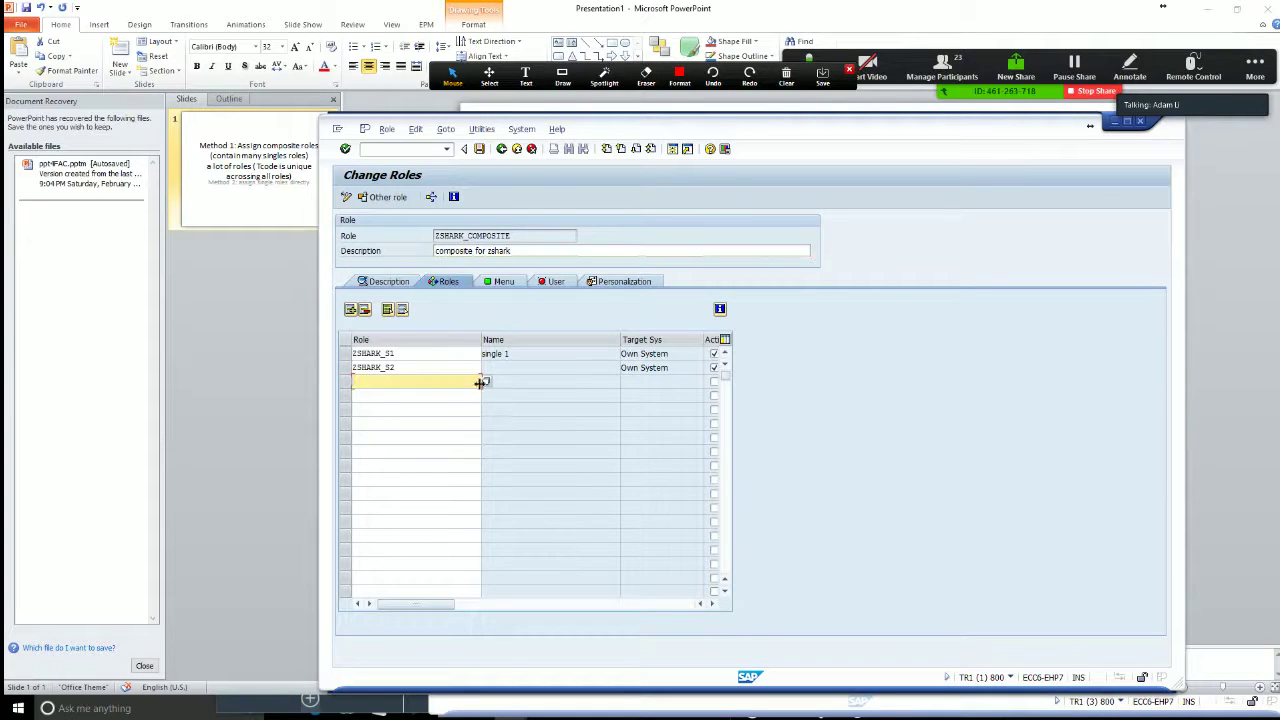
pyautogui.click(500, 148)
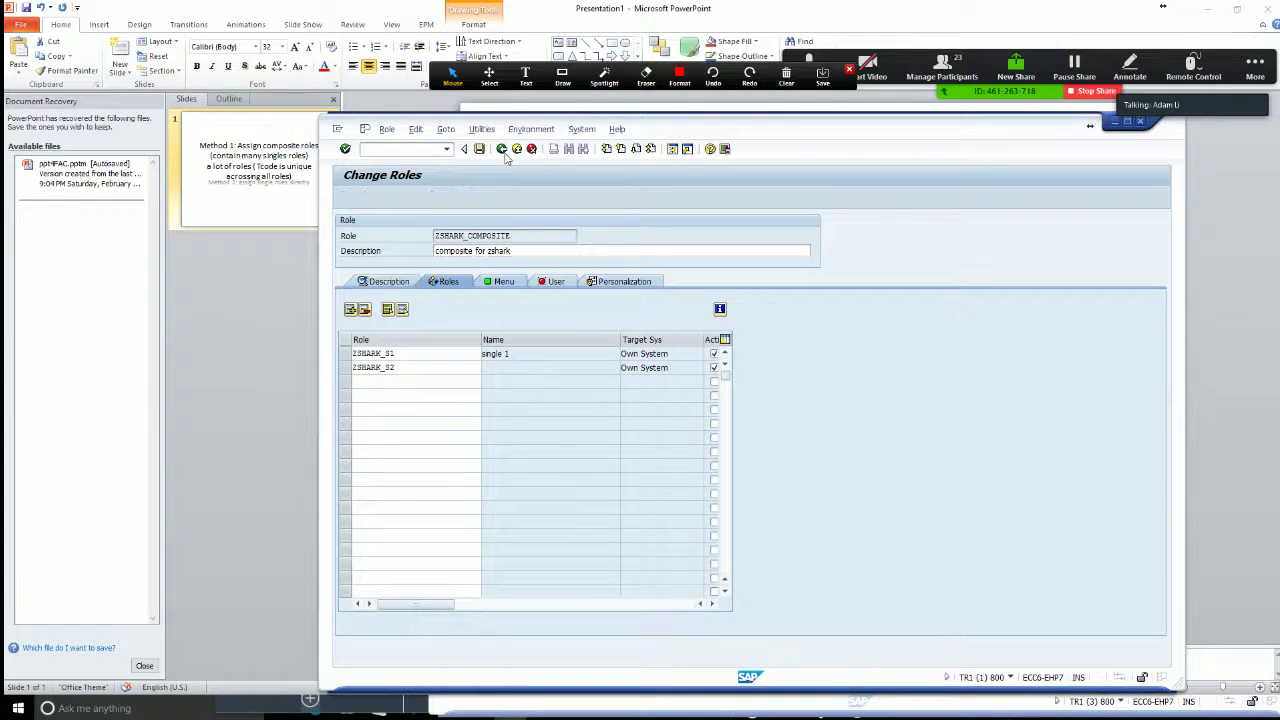
pyautogui.click(503, 150)
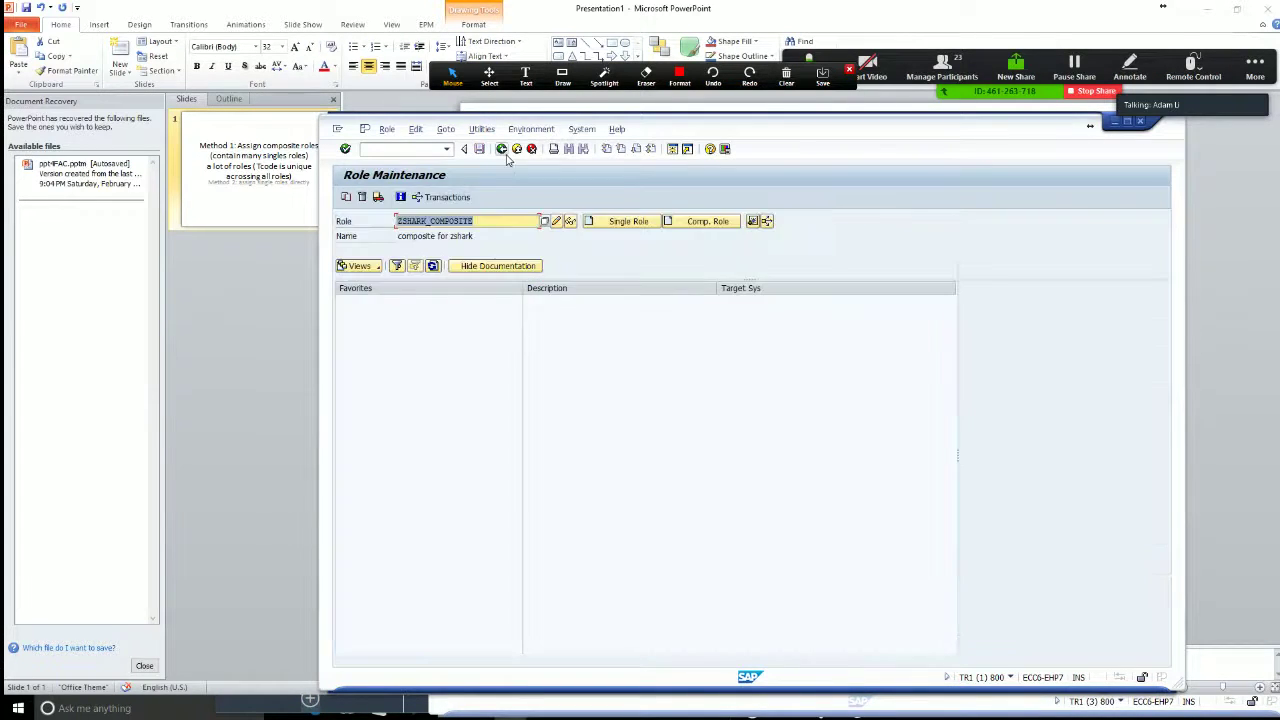
# Display ZSHARK_COMPOSITE and confirm ZSHARK_S1 and ZSHARK_S2 are its single roles
pyautogui.click(570, 221)
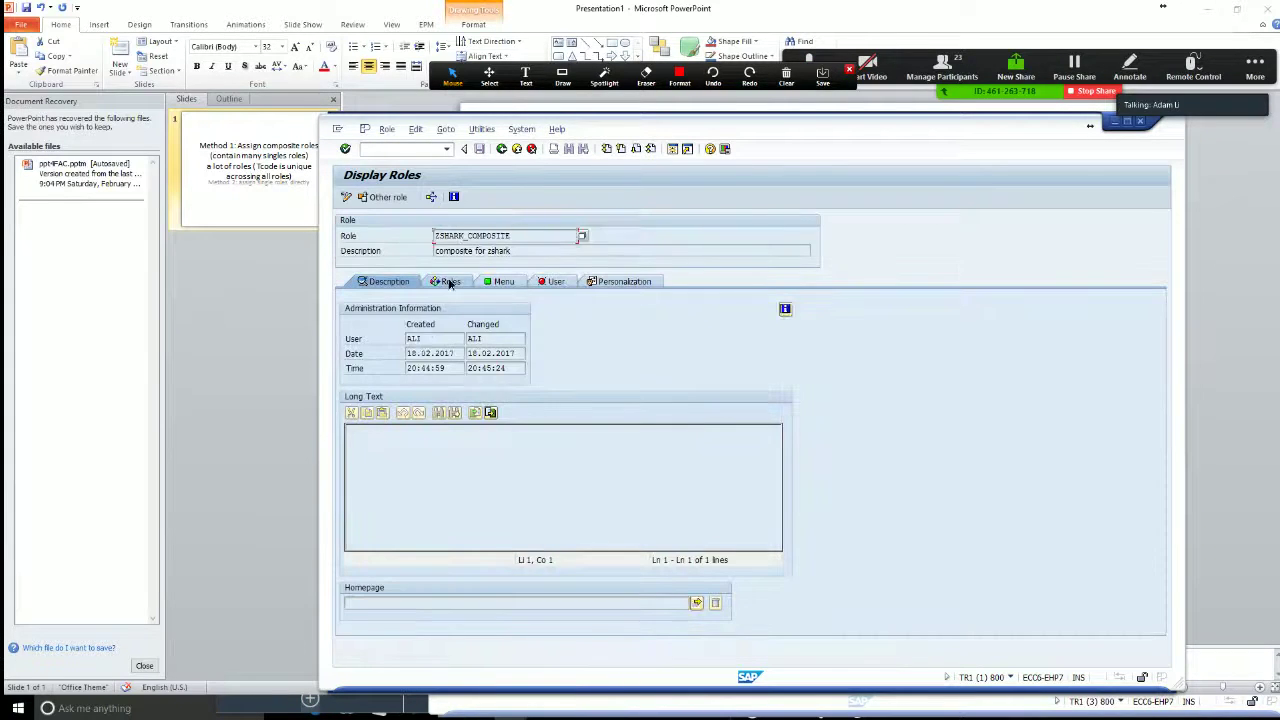
pyautogui.click(449, 283)
pyautogui.click(356, 352)
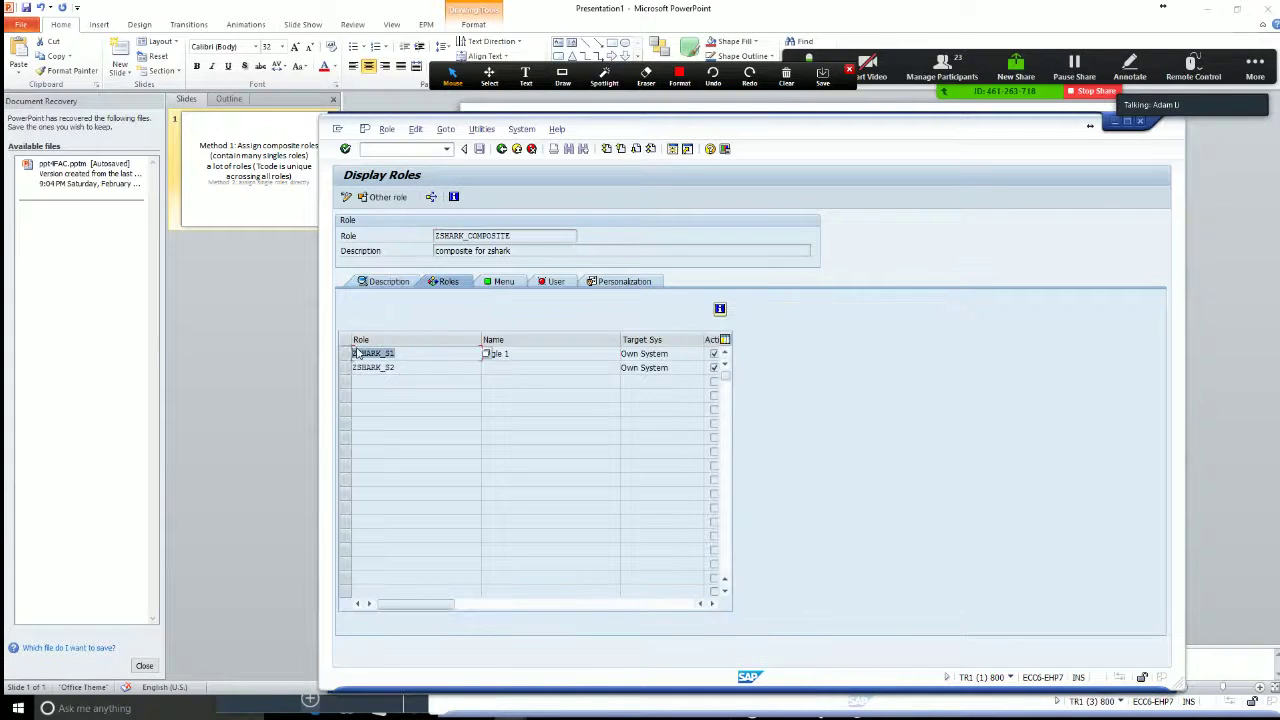
pyautogui.click(501, 149)
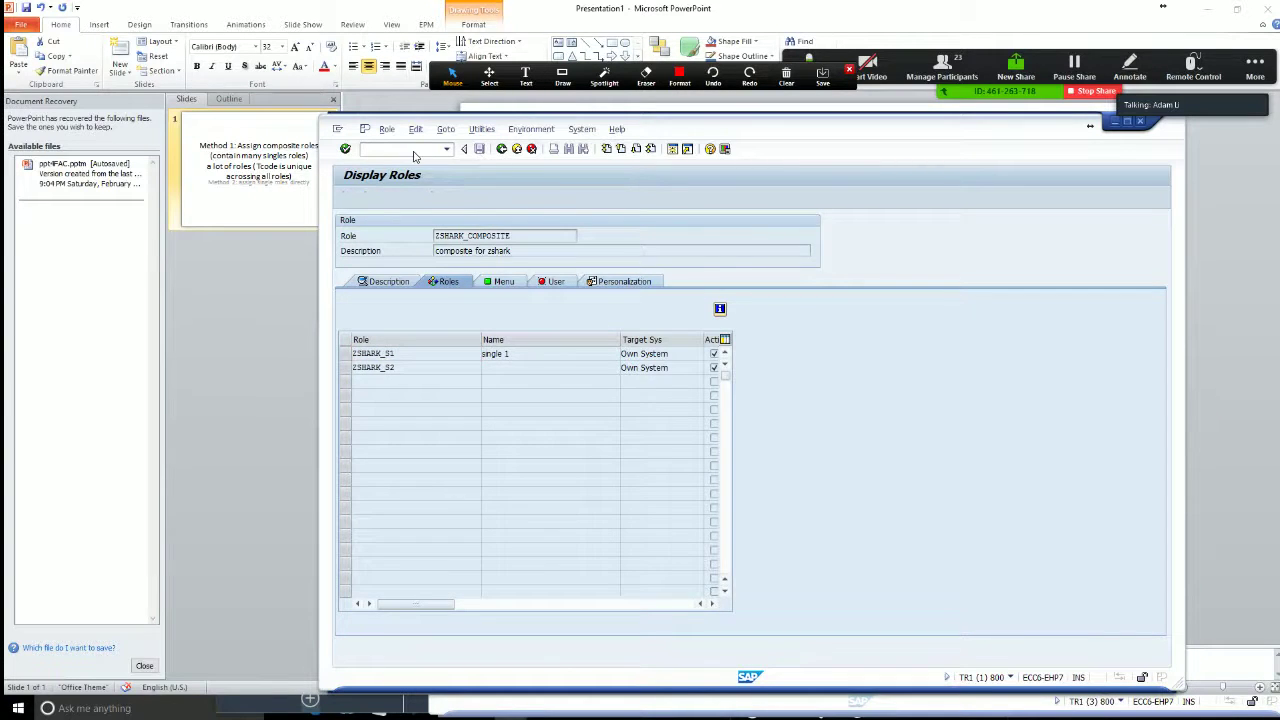
pyautogui.hotkey('alt', 'Tab')
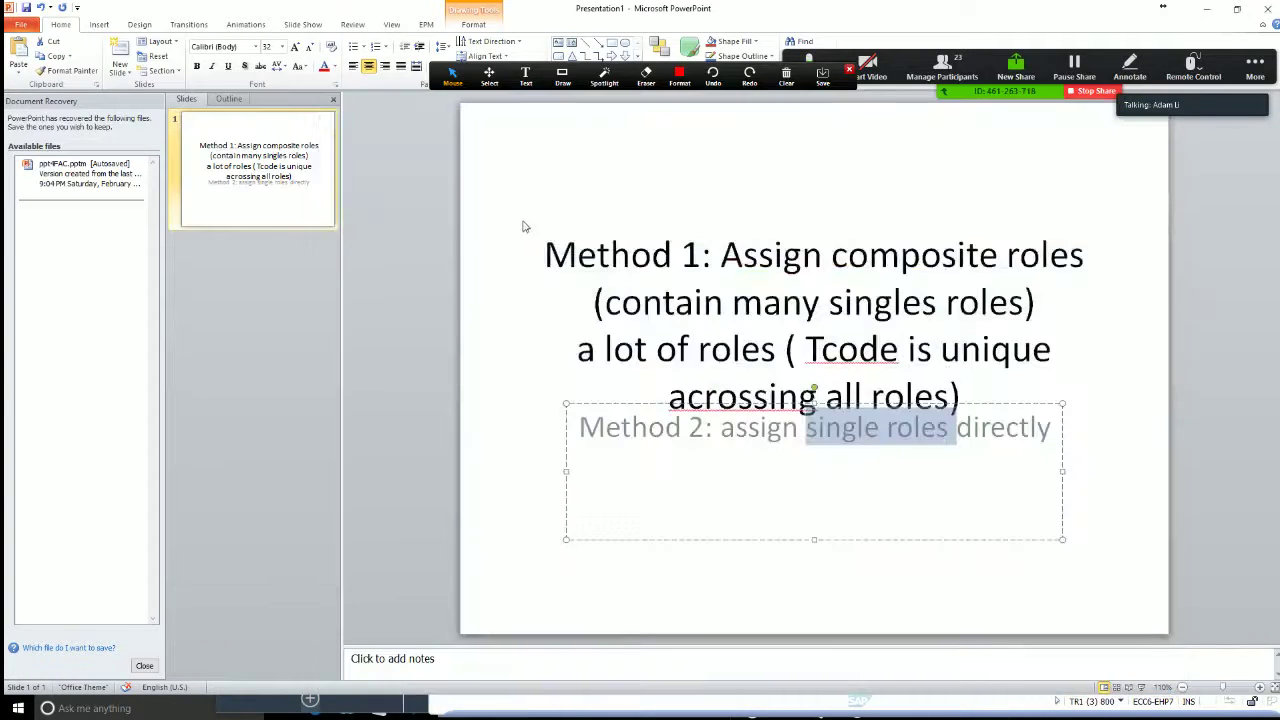
pyautogui.hotkey('alt', 'Tab')
# Create and save single role ZSHARK_S3 in a new /opfcg role maintenance session
pyautogui.write('/opfcg')
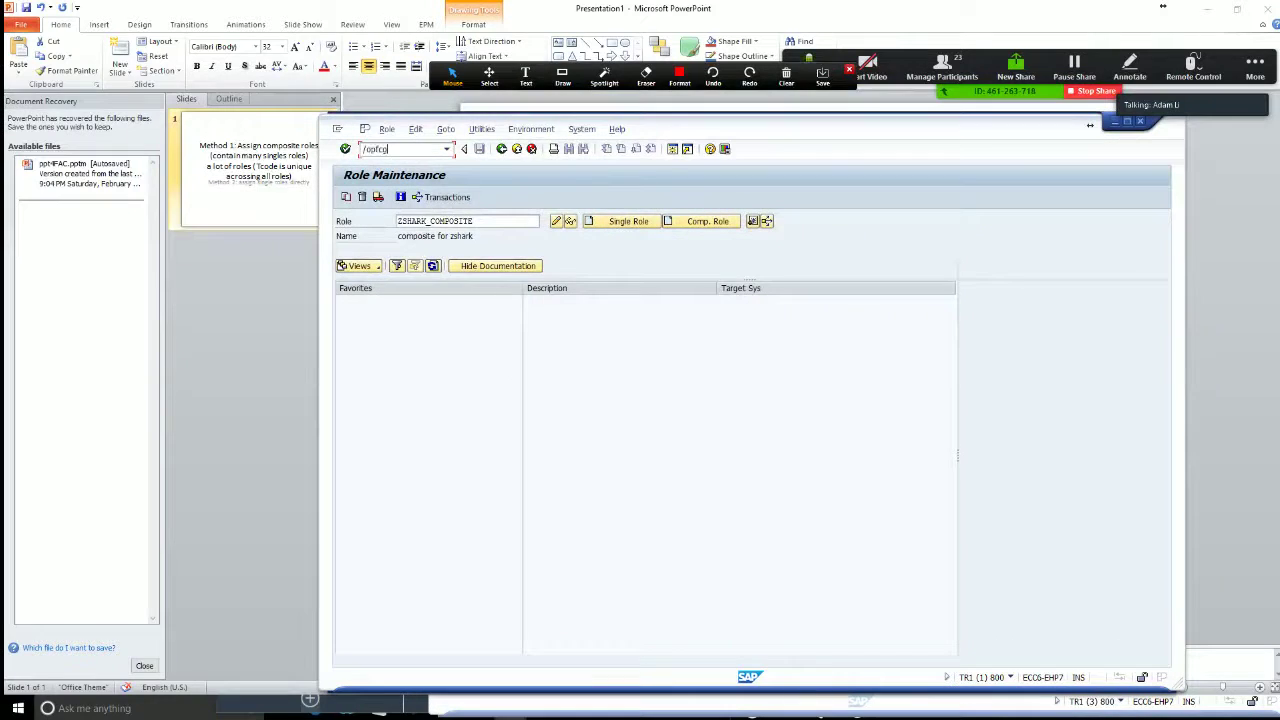
pyautogui.press('Return')
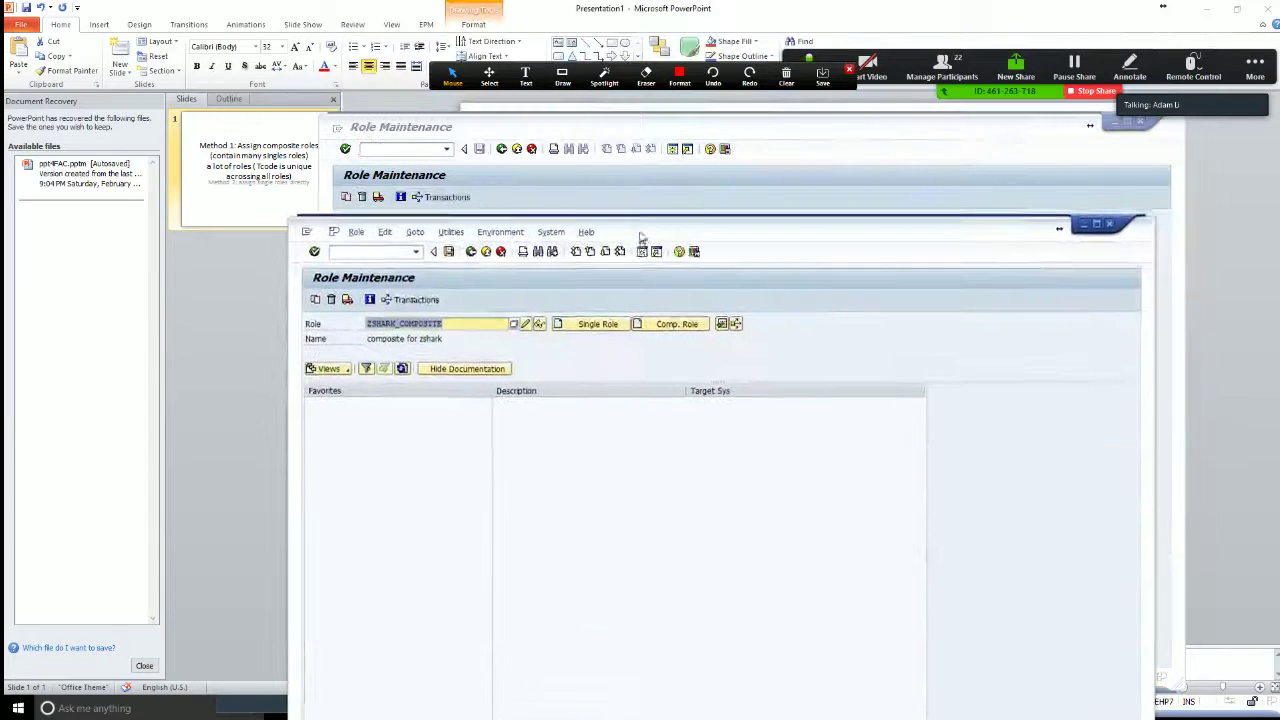
pyautogui.write('ZSHARK_SI')
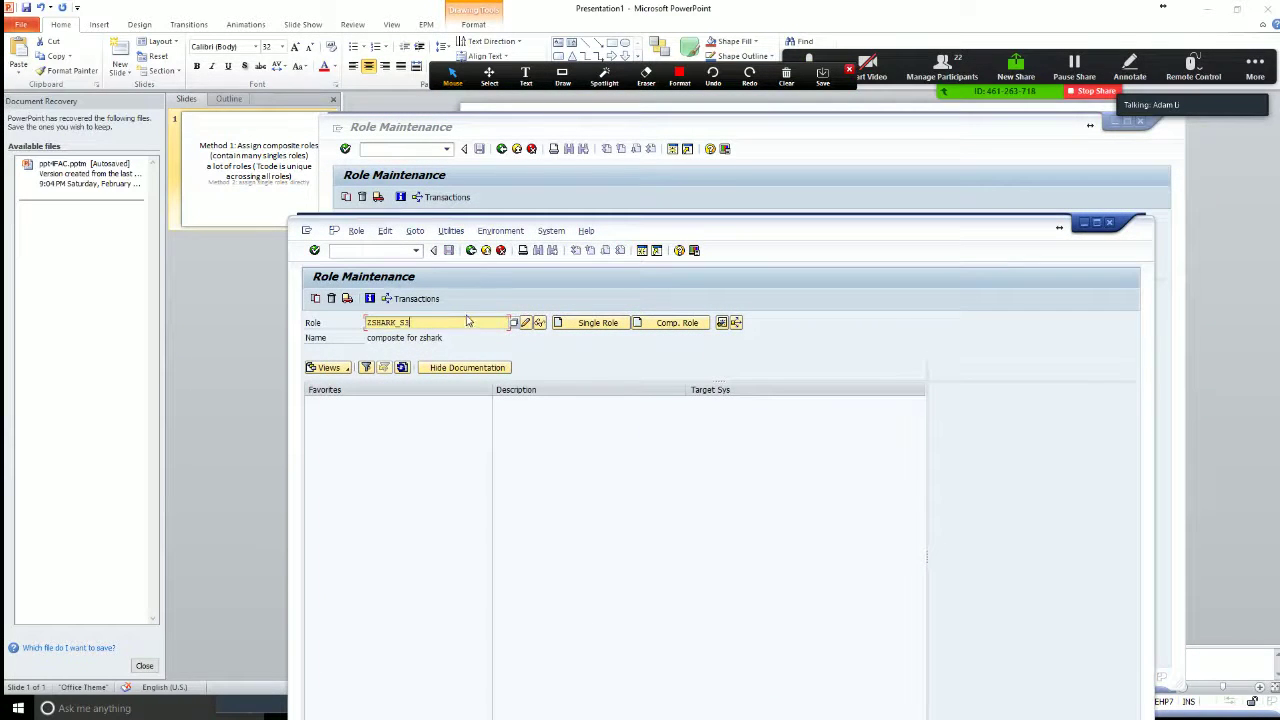
pyautogui.click(594, 322)
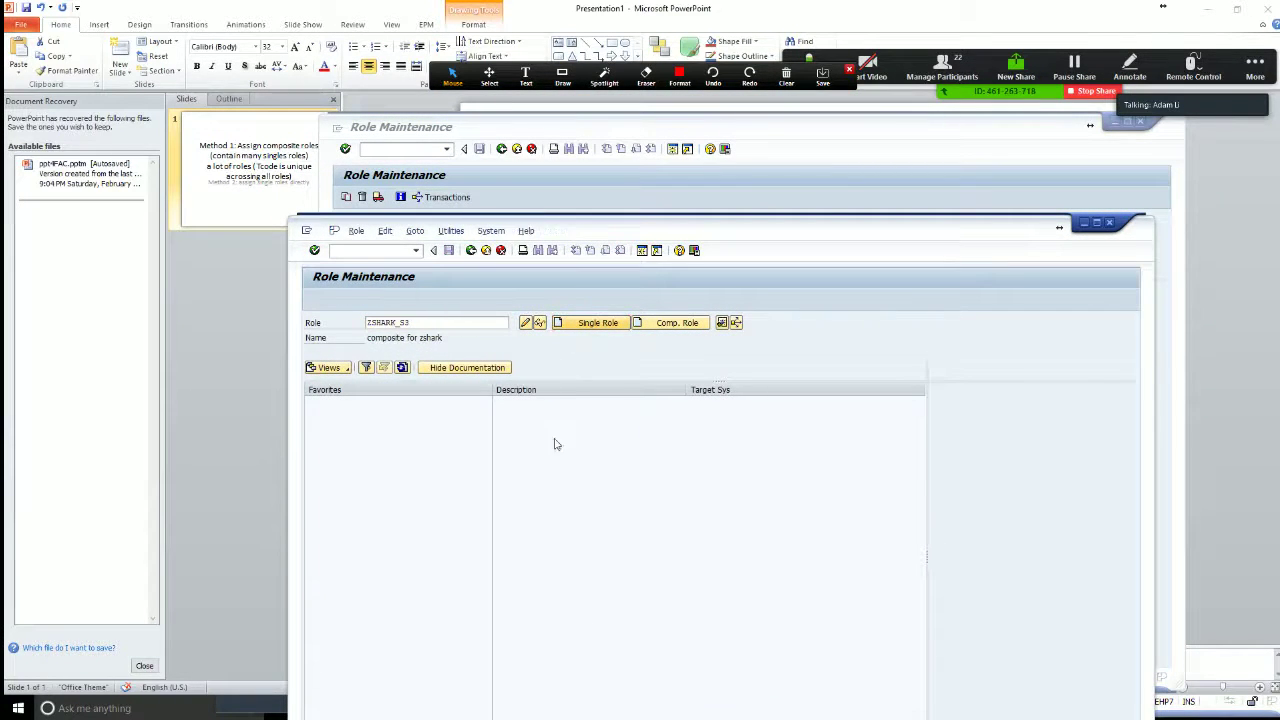
pyautogui.click(422, 400)
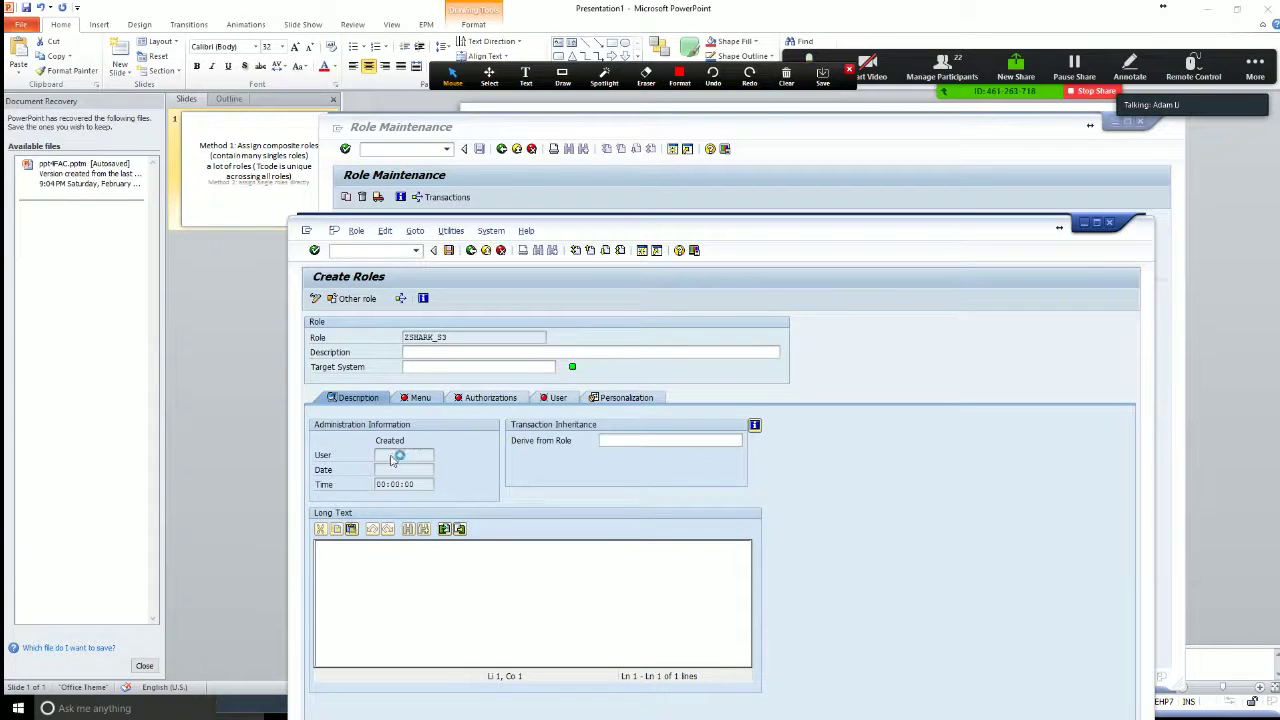
pyautogui.click(478, 478)
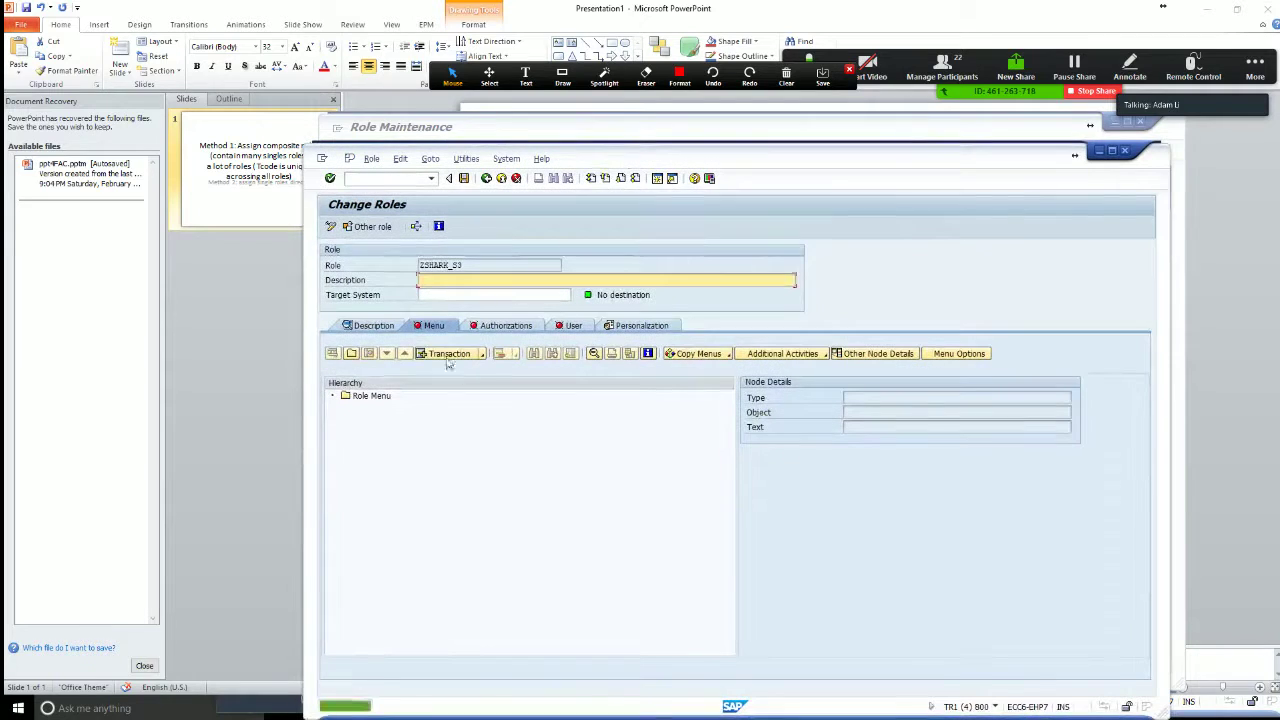
# Add transactions SE16, SE11, SE38, SE14, SE37 and SE80 to the ZSHARK_S3 menu
pyautogui.click(449, 353)
pyautogui.write('se1')
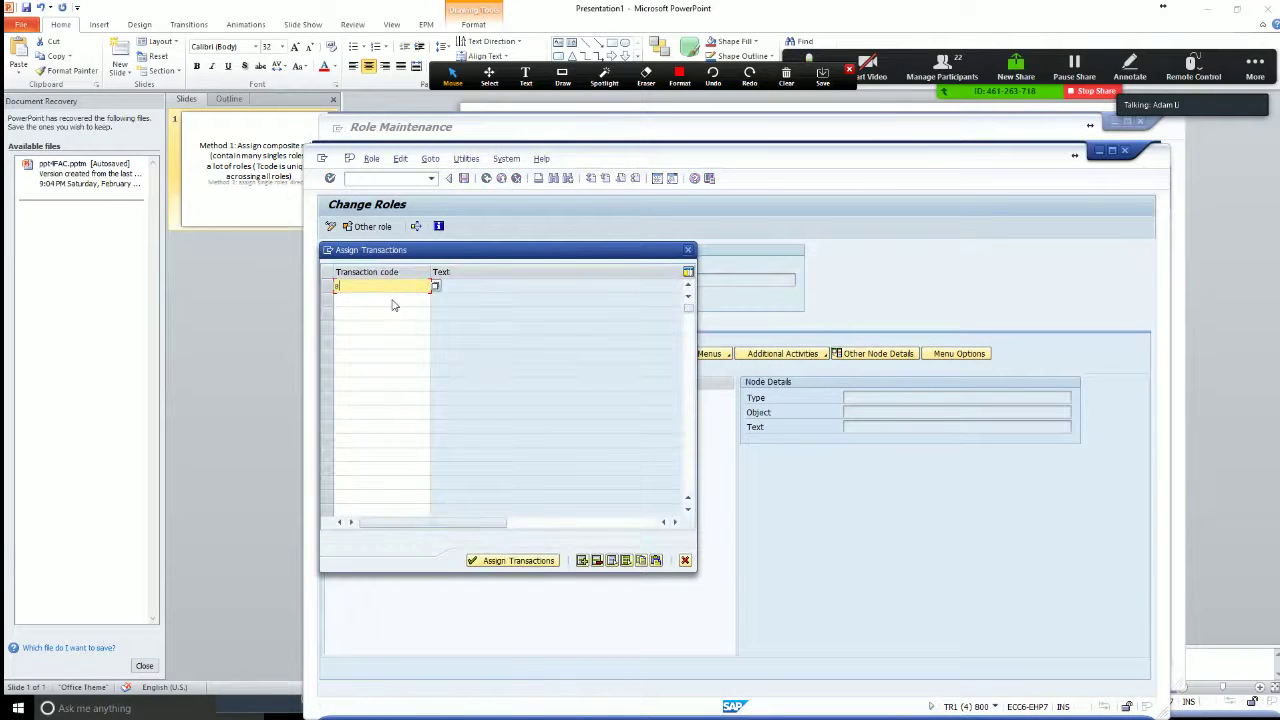
pyautogui.click(393, 299)
pyautogui.press('Down')
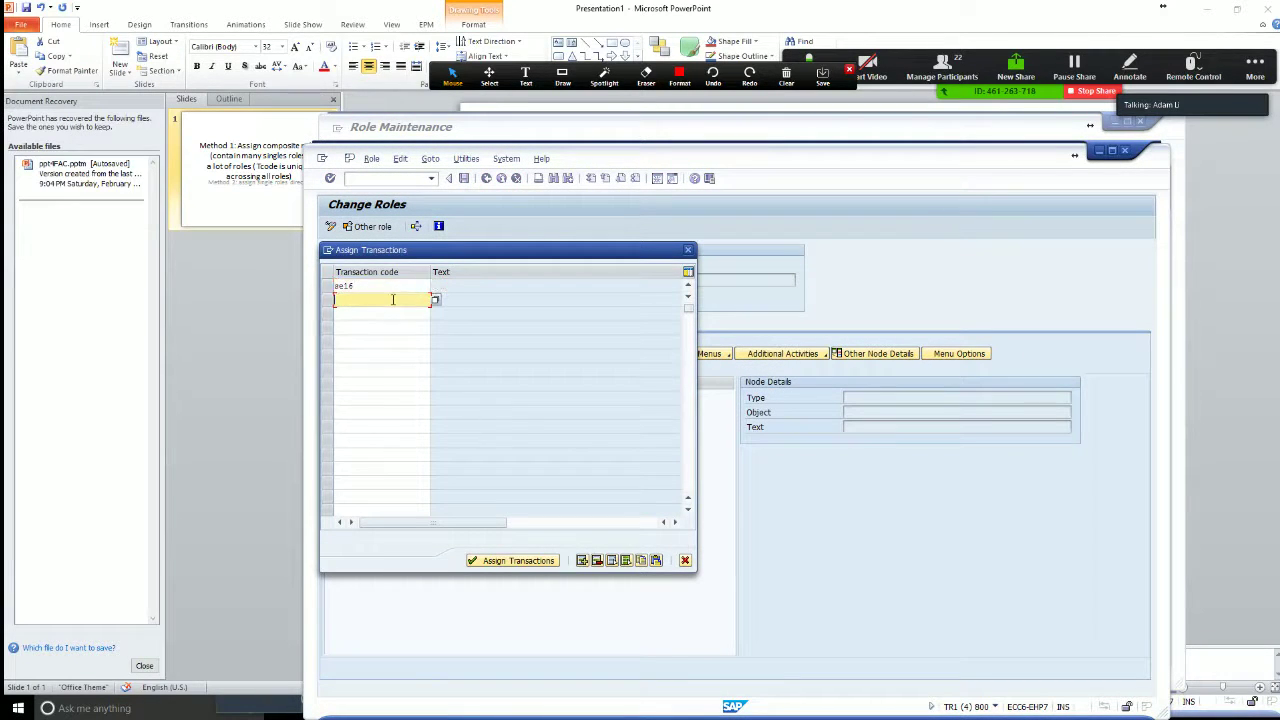
pyautogui.write('se11')
pyautogui.press('Down')
pyautogui.write('se38')
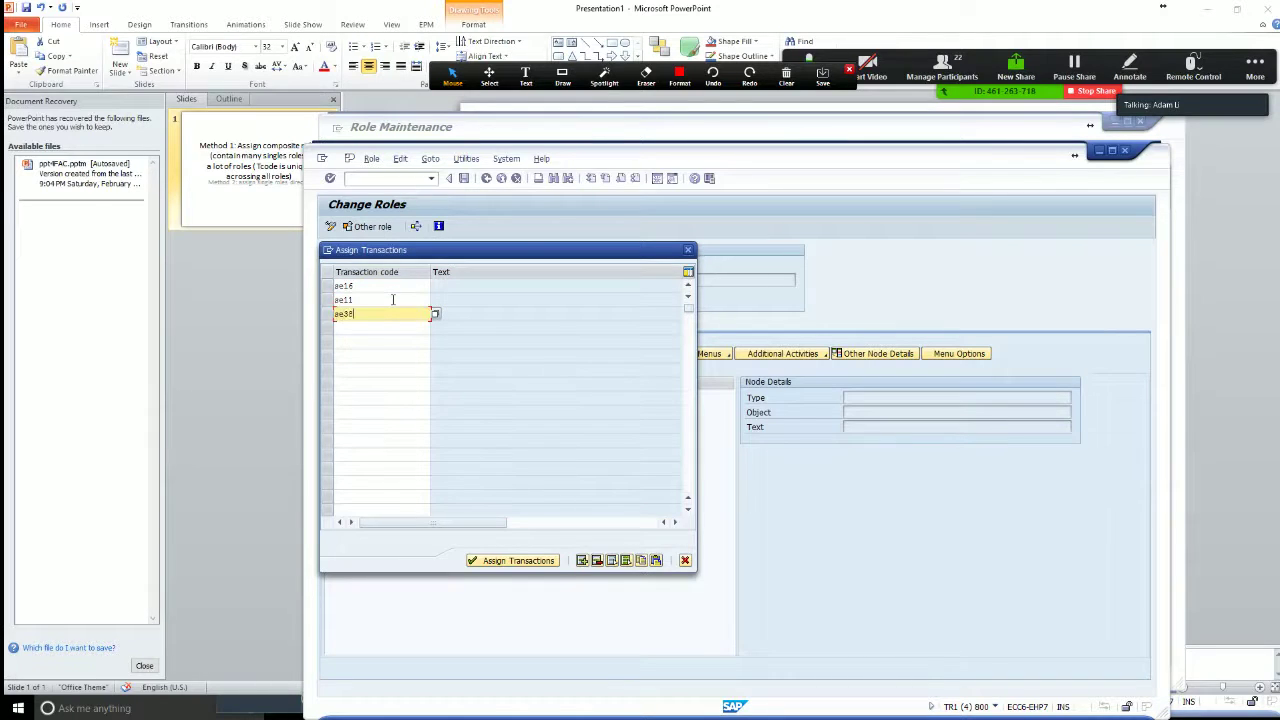
pyautogui.press('Down')
pyautogui.write('se14')
pyautogui.press('Down')
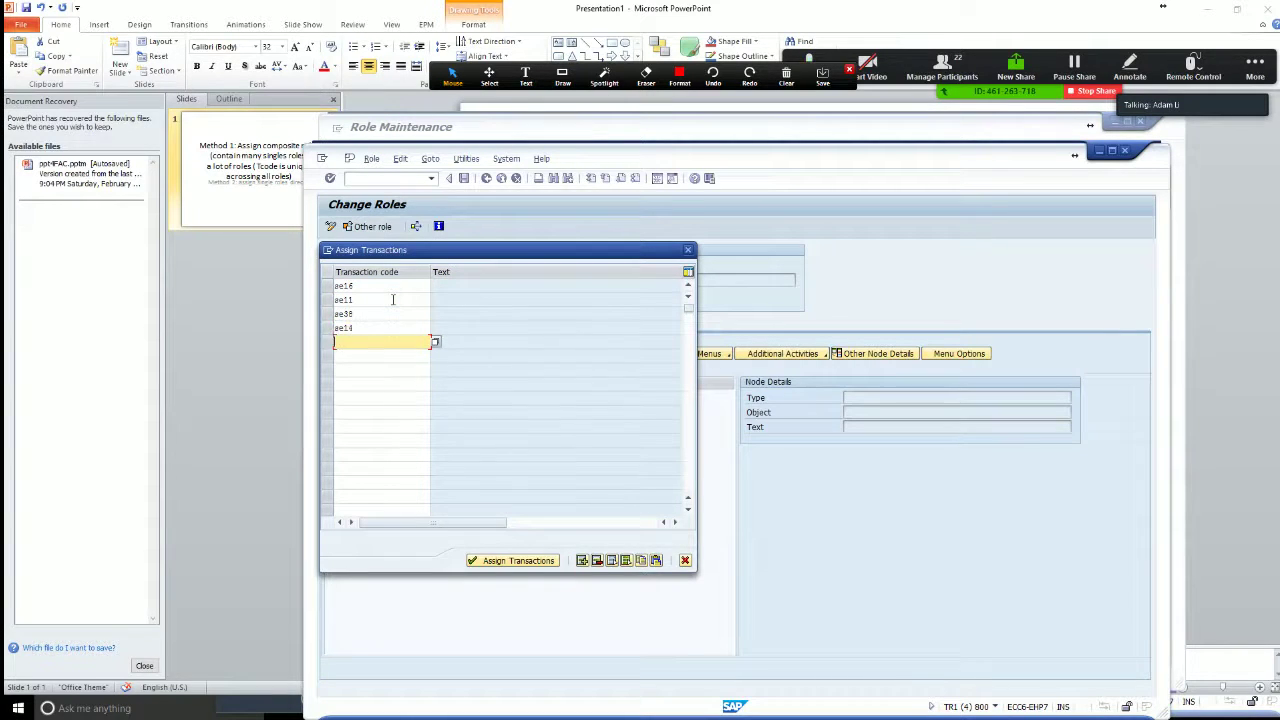
pyautogui.write('se37')
pyautogui.press('Down')
pyautogui.write('se80')
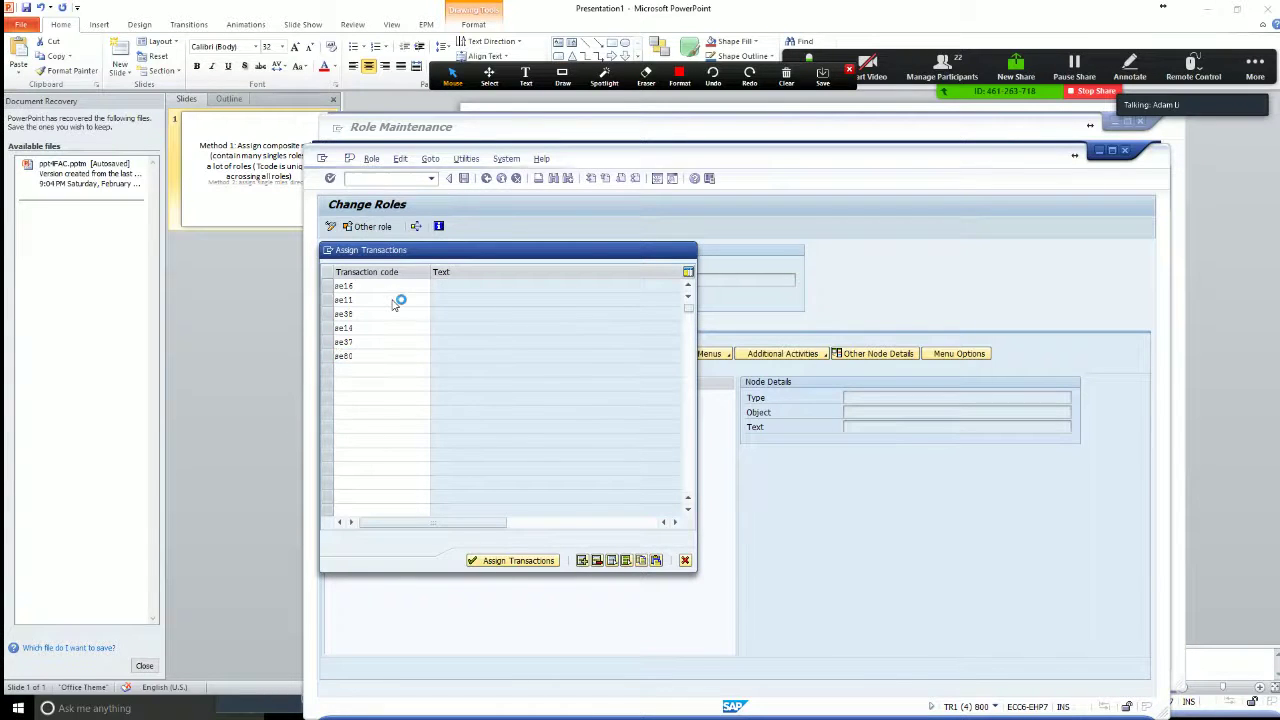
pyautogui.press('Return')
pyautogui.click(520, 561)
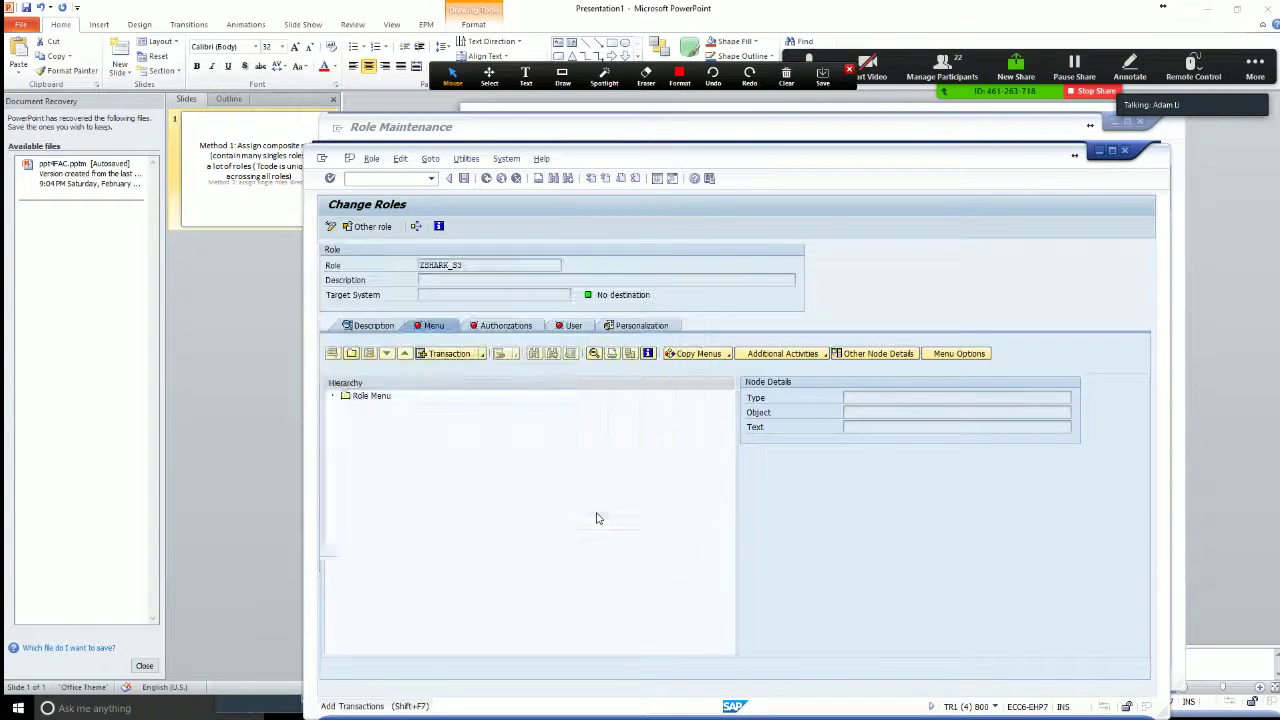
# Save the role and grant full authorization to the Basis: Administration objects
pyautogui.click(510, 327)
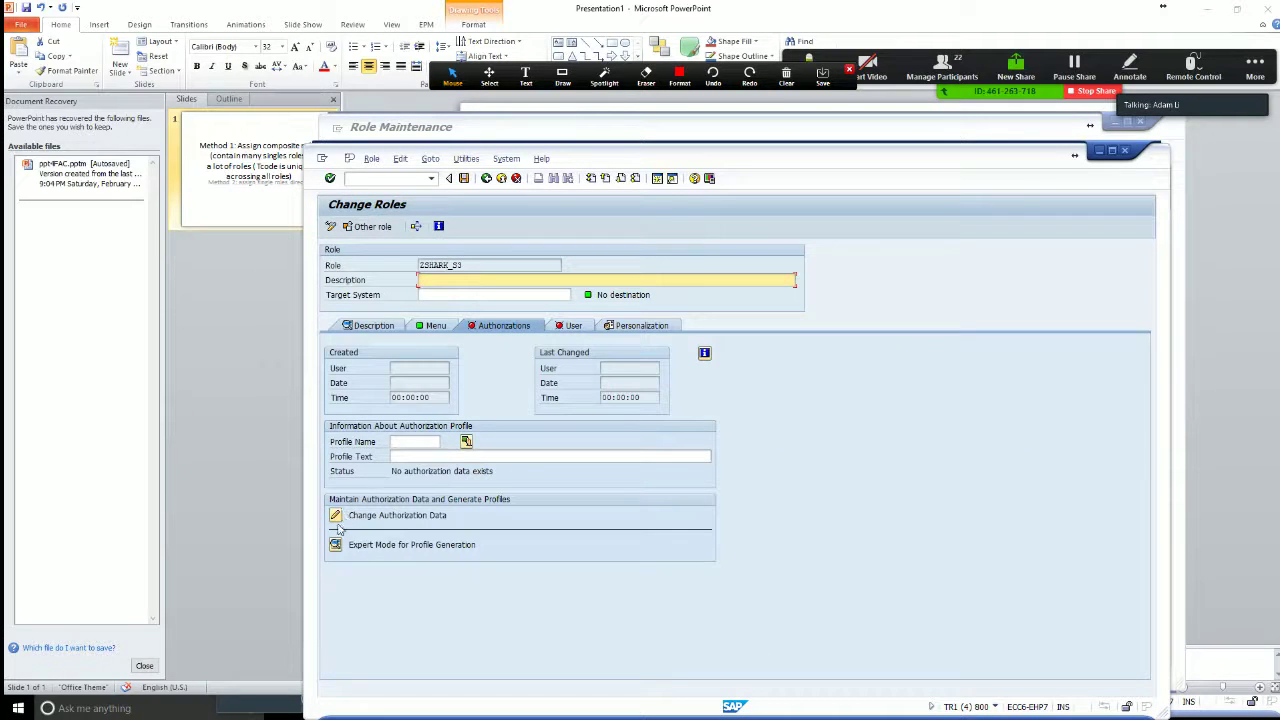
pyautogui.click(335, 516)
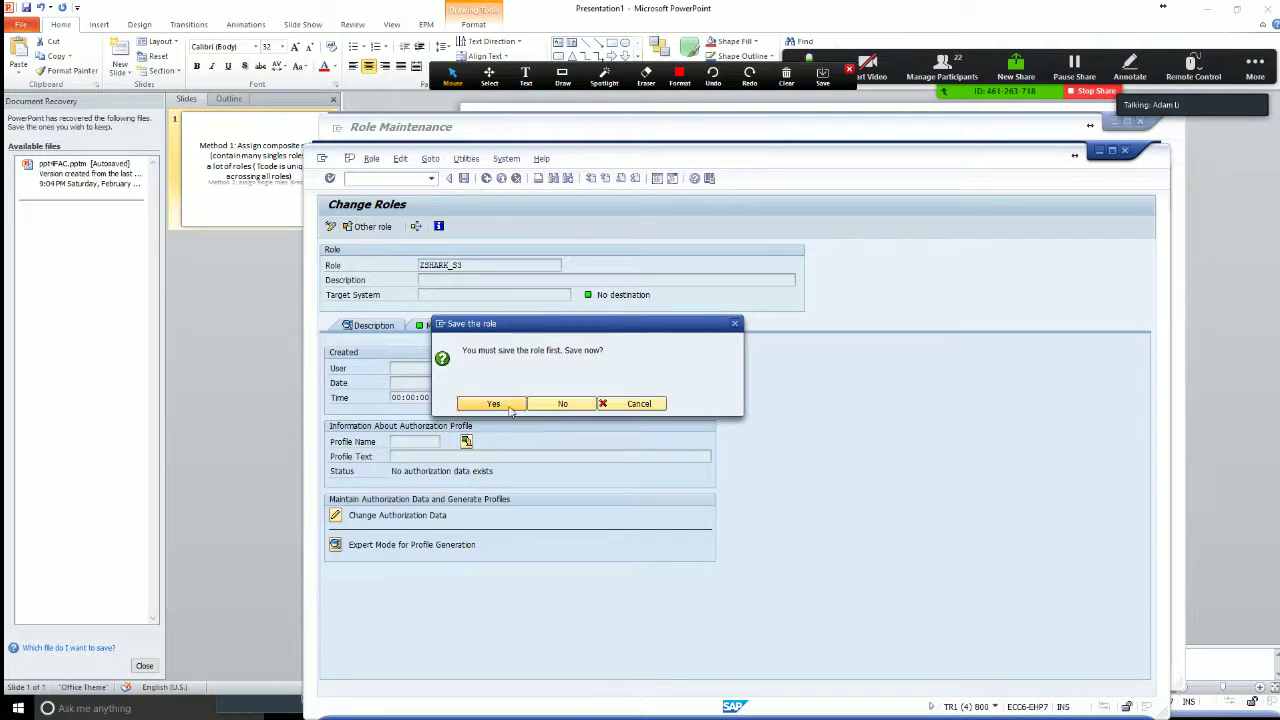
pyautogui.click(510, 410)
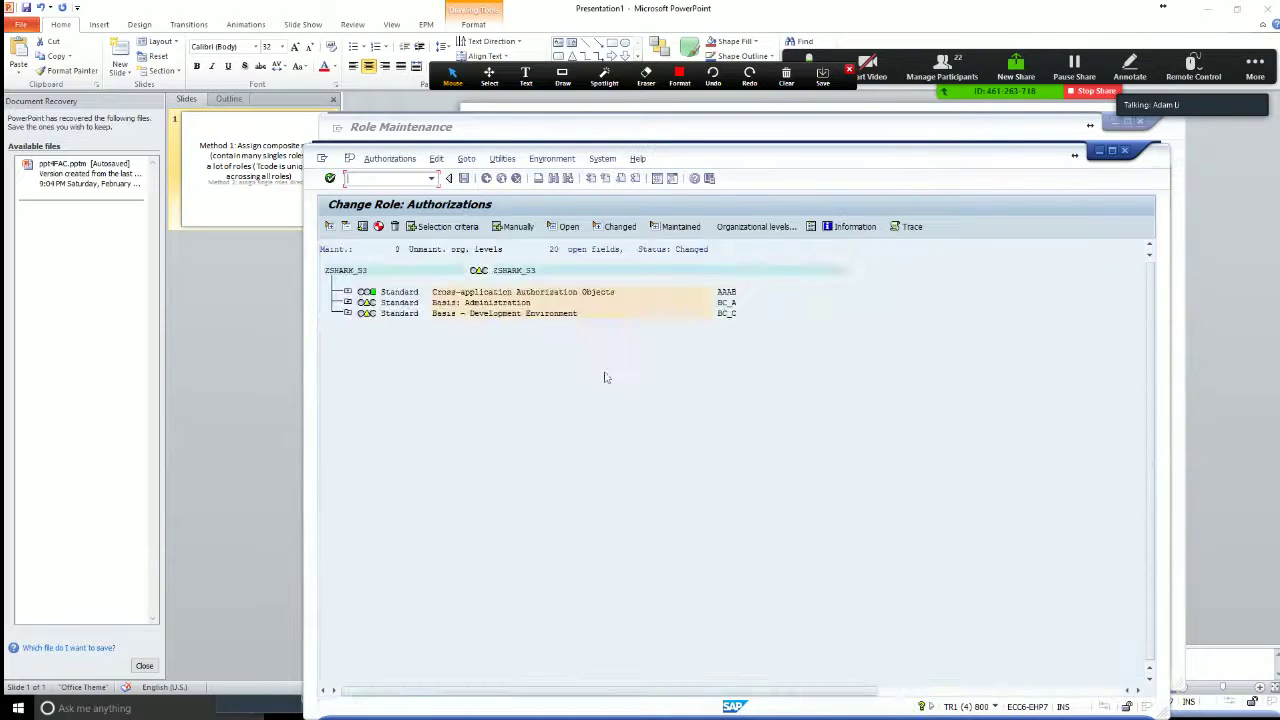
pyautogui.click(347, 302)
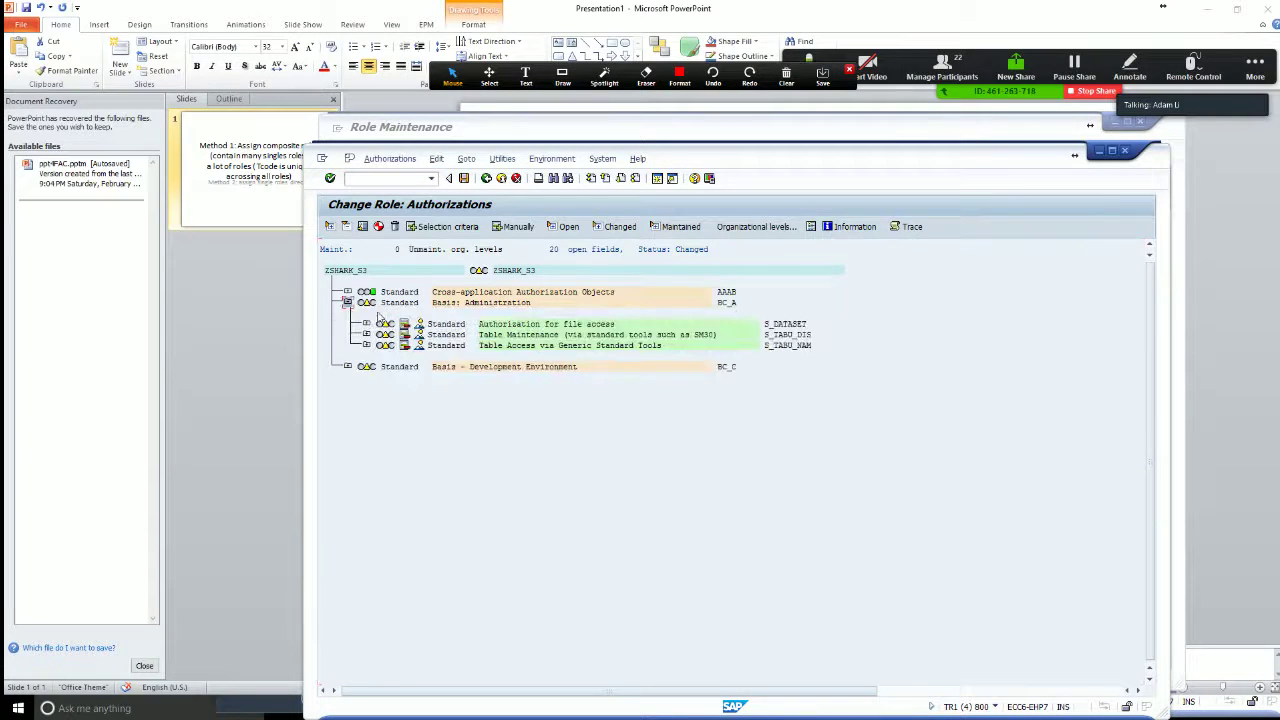
pyautogui.click(367, 303)
pyautogui.click(698, 361)
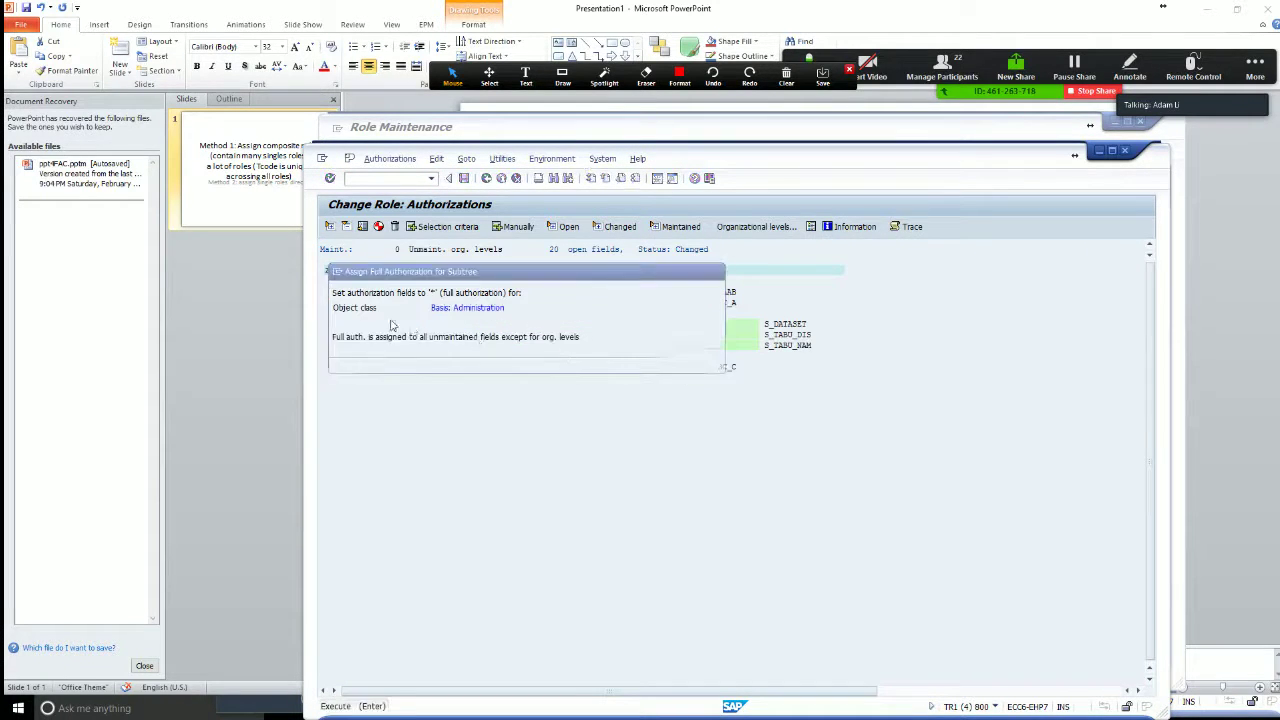
pyautogui.click(347, 303)
# Grant full authorization to Basis - Development Environment and generate the profile with its default name
pyautogui.click(347, 313)
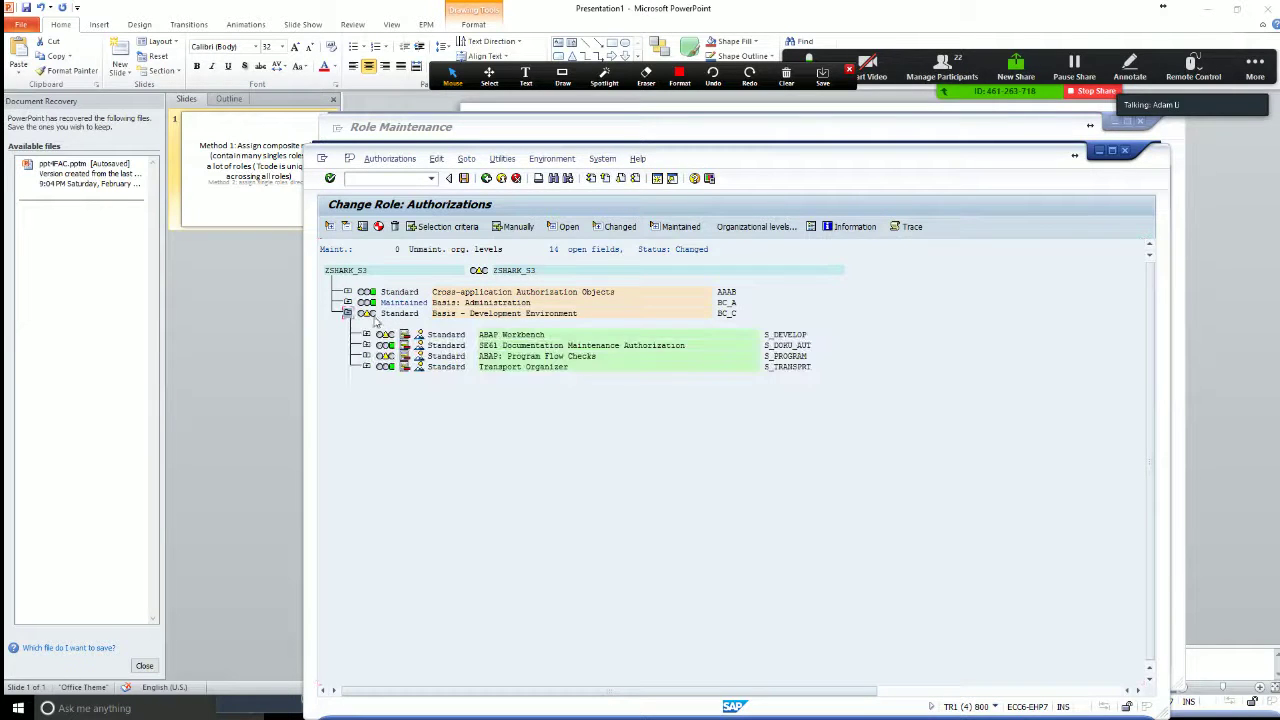
pyautogui.click(367, 313)
pyautogui.click(698, 361)
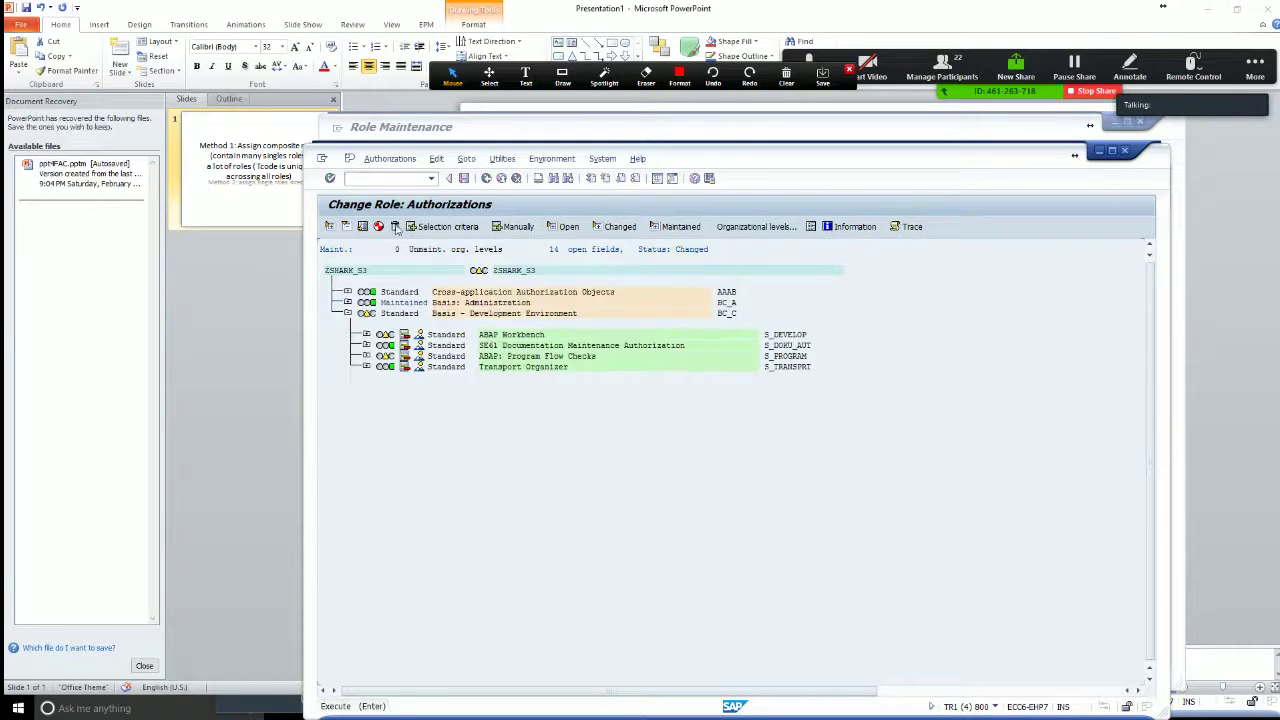
pyautogui.hotkey('shift', 'F5')
pyautogui.click(565, 347)
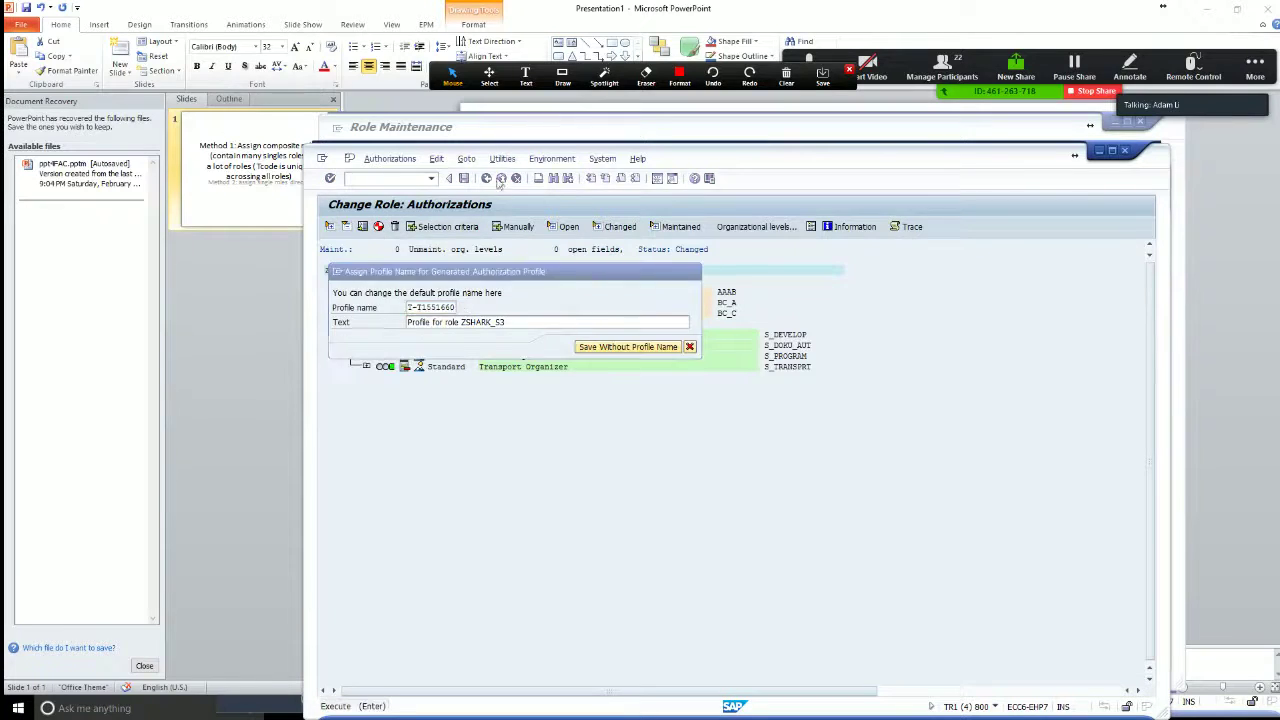
pyautogui.click(486, 178)
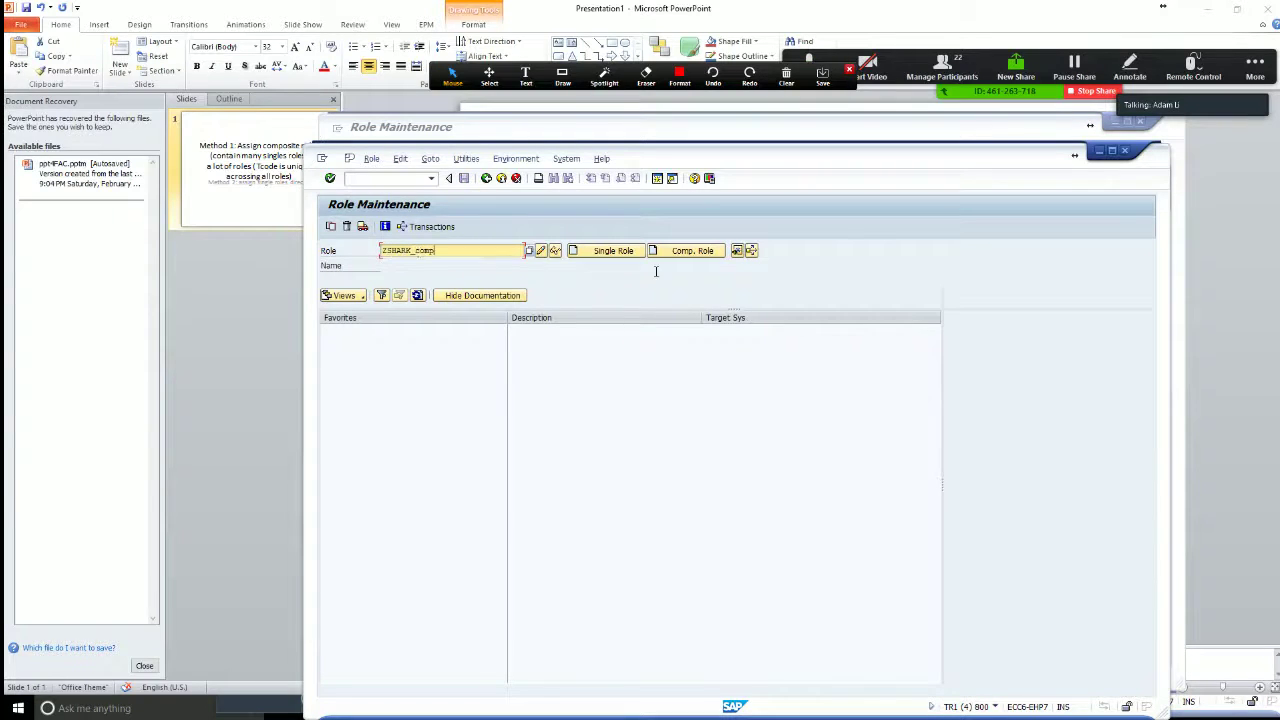
# Open ZSHARK_COMPOSITE, add ZSHARK_S3 to its roles list, and save it
pyautogui.write('osite')
pyautogui.press('Return')
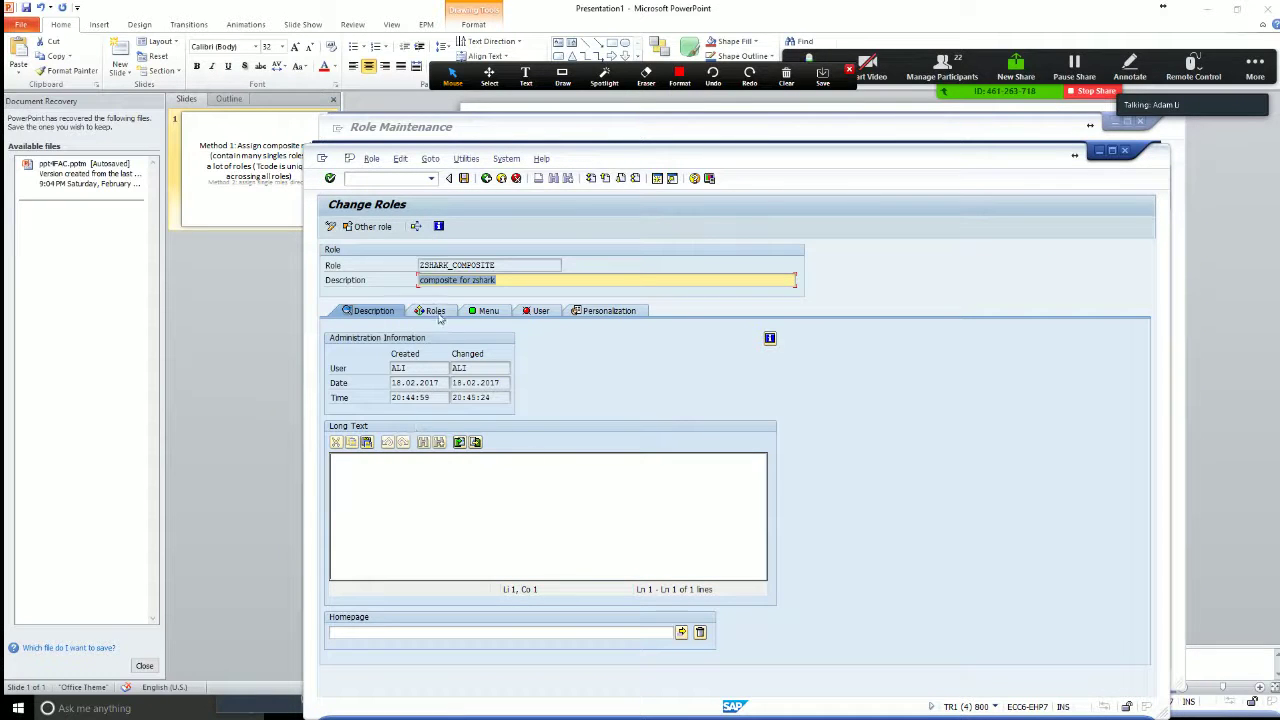
pyautogui.click(436, 312)
pyautogui.click(392, 410)
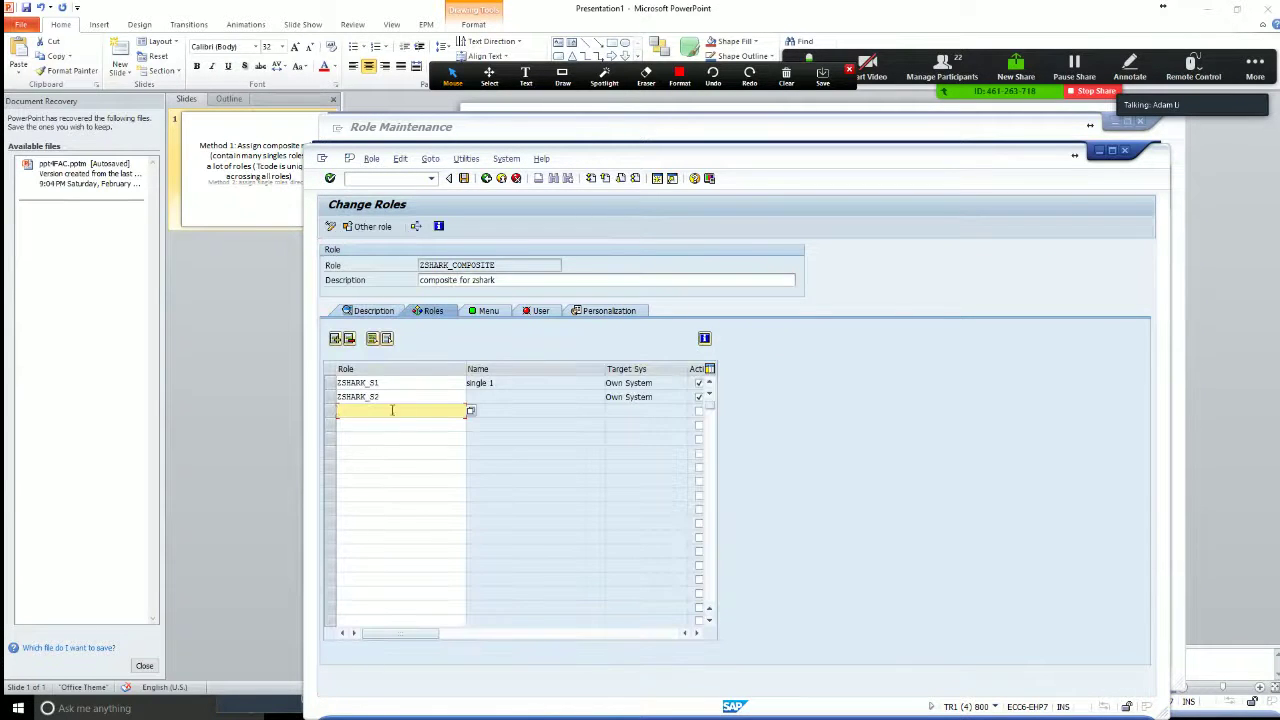
pyautogui.write('z')
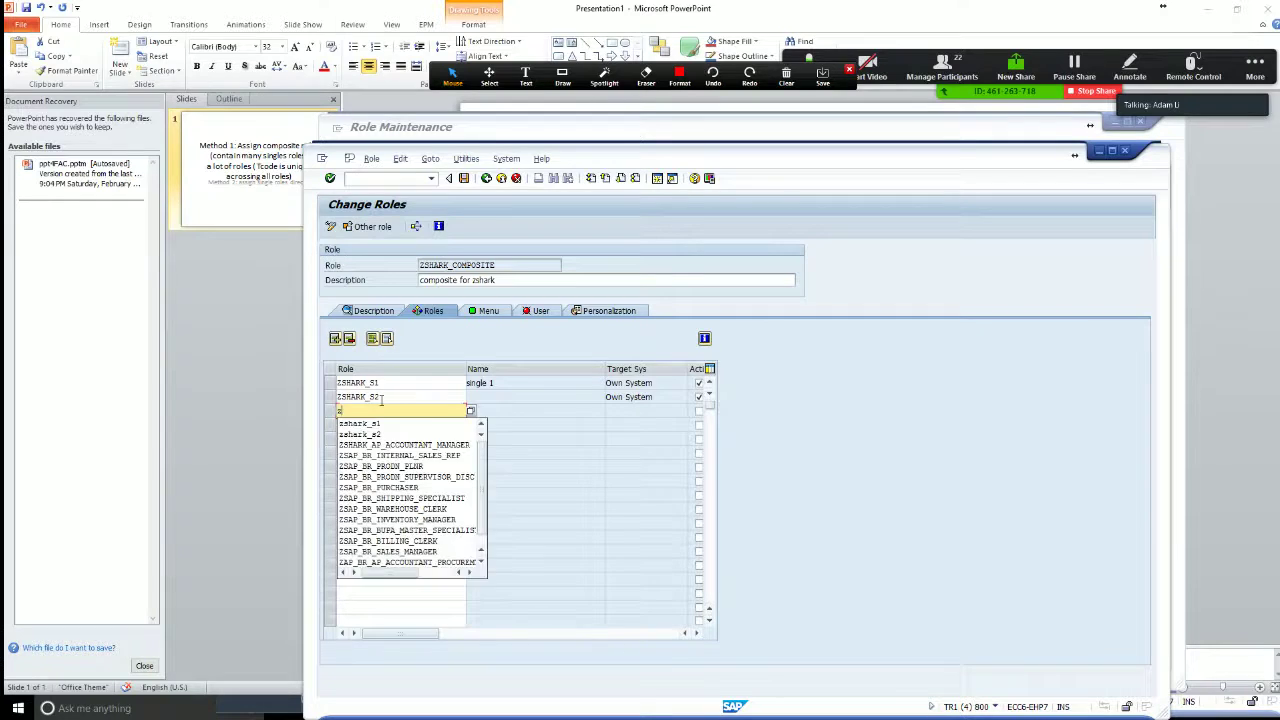
pyautogui.write('shark_s3')
pyautogui.press('Return')
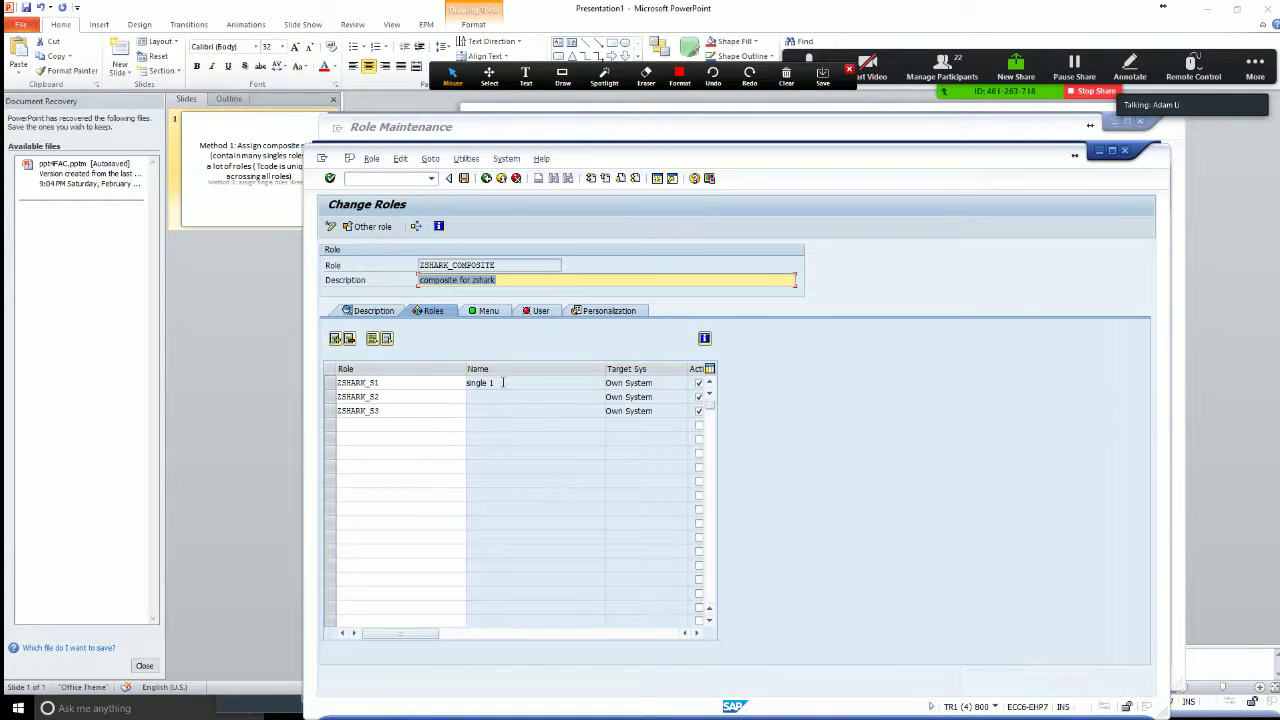
pyautogui.hotkey('ctrl', 's')
pyautogui.click(489, 312)
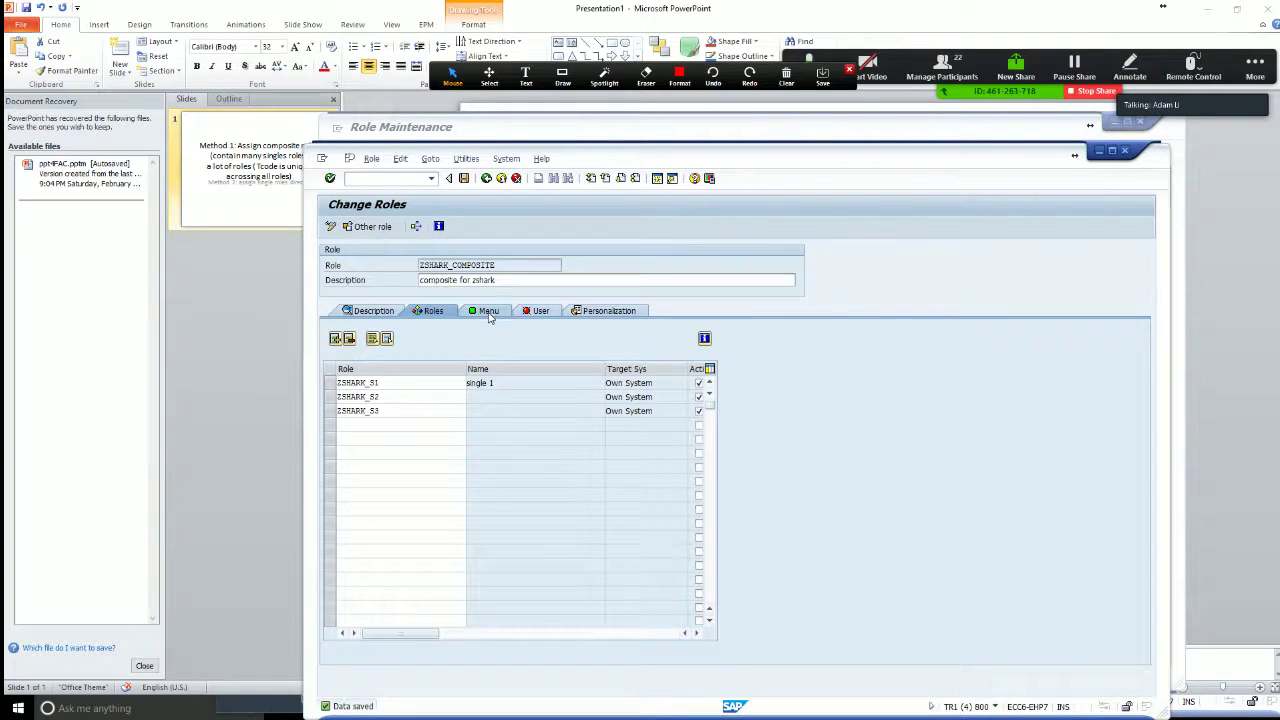
# Merge the single roles' menus into the composite menu and expand the ZSHARK_S2 and ZSHARK_S3 folders
pyautogui.click(628, 340)
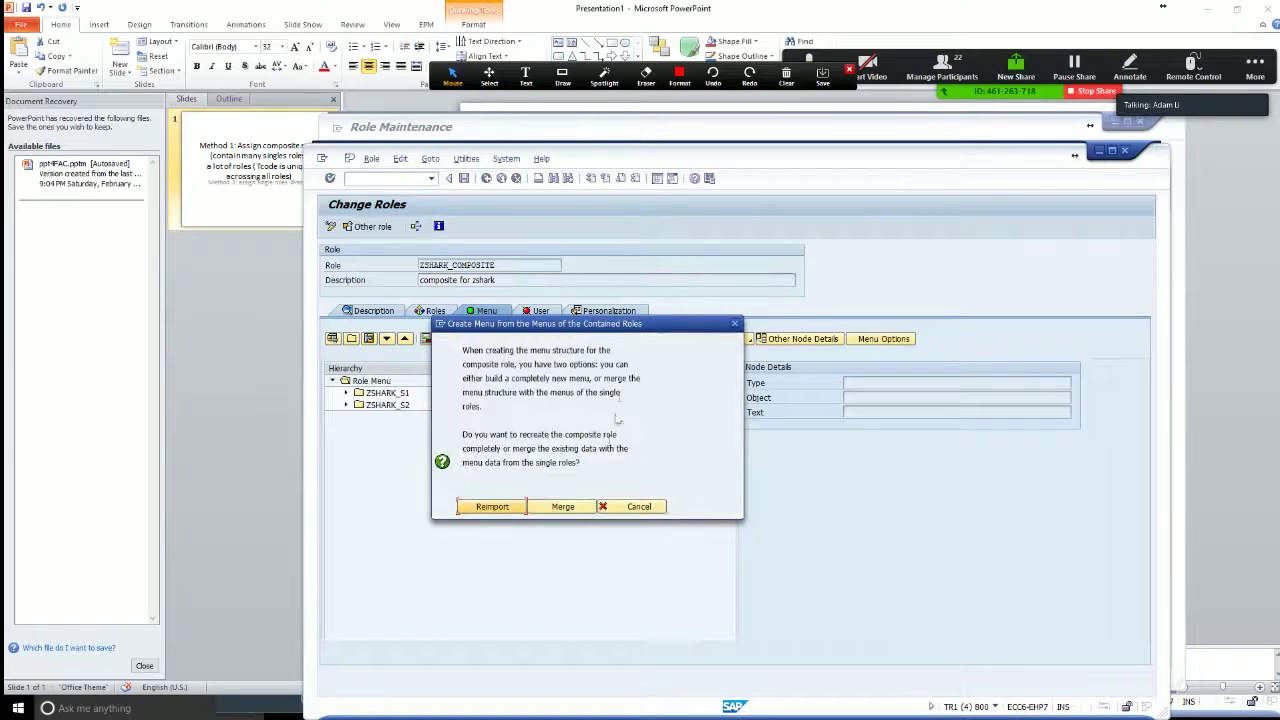
pyautogui.click(565, 507)
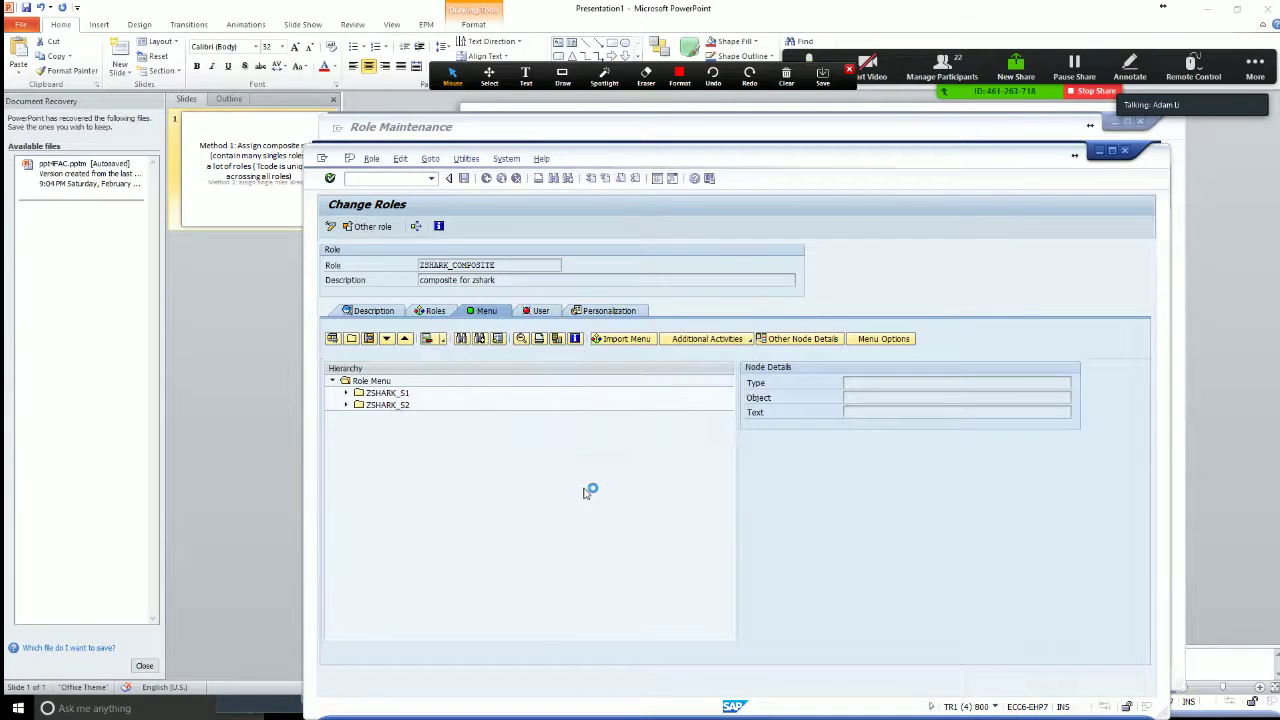
pyautogui.click(683, 546)
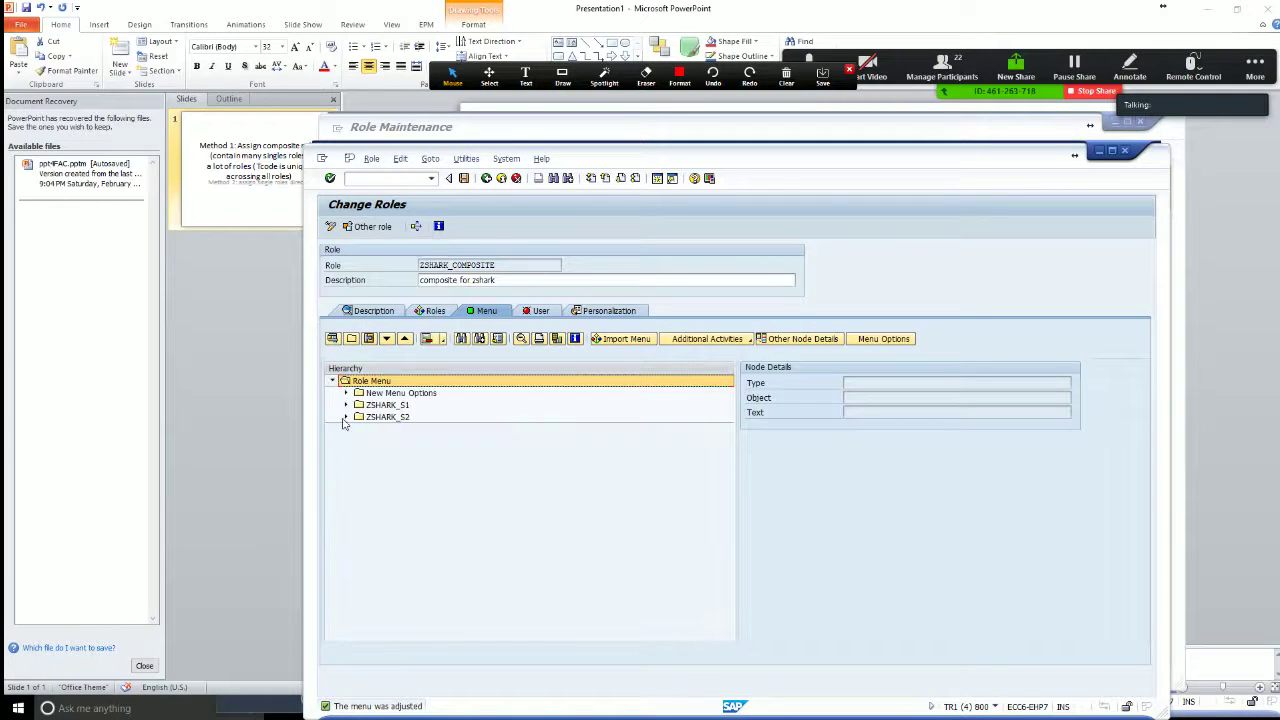
pyautogui.click(345, 416)
pyautogui.click(345, 392)
pyautogui.click(360, 404)
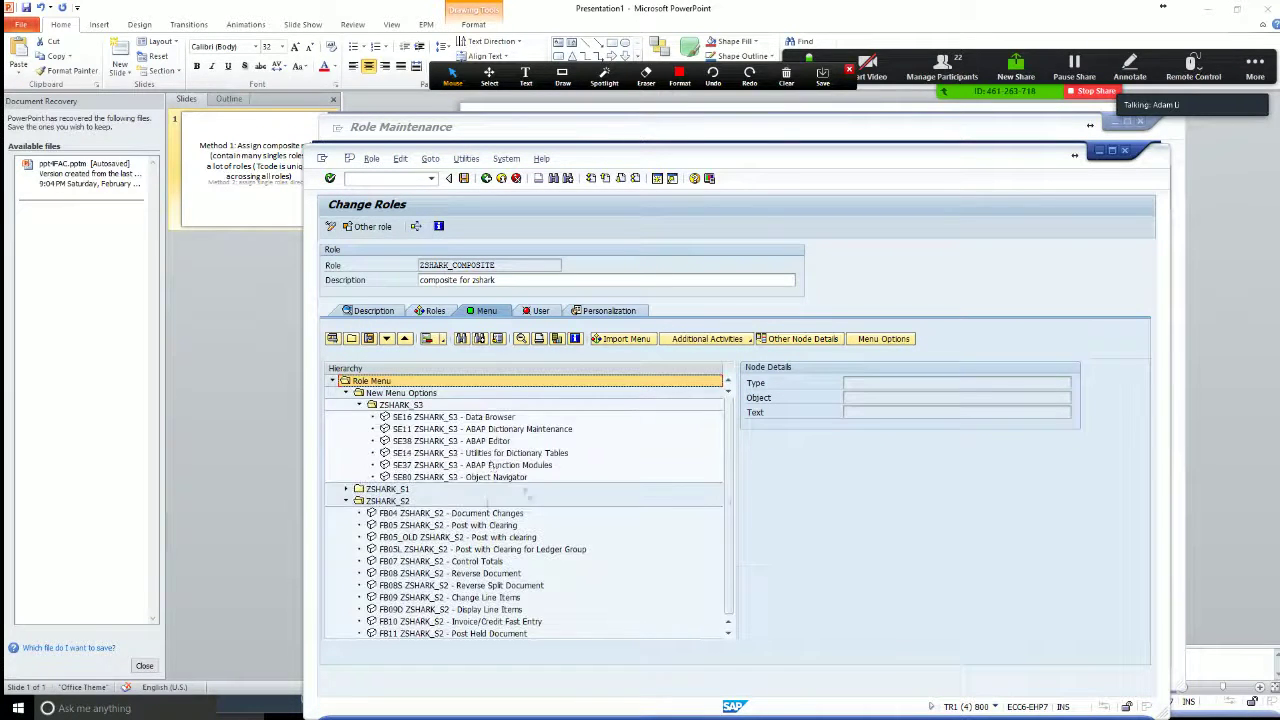
# Review ZSHARK_S3's SE16, SE11, SE38, SE14, SE37 and SE80 entries in the merged menu
pyautogui.click(440, 441)
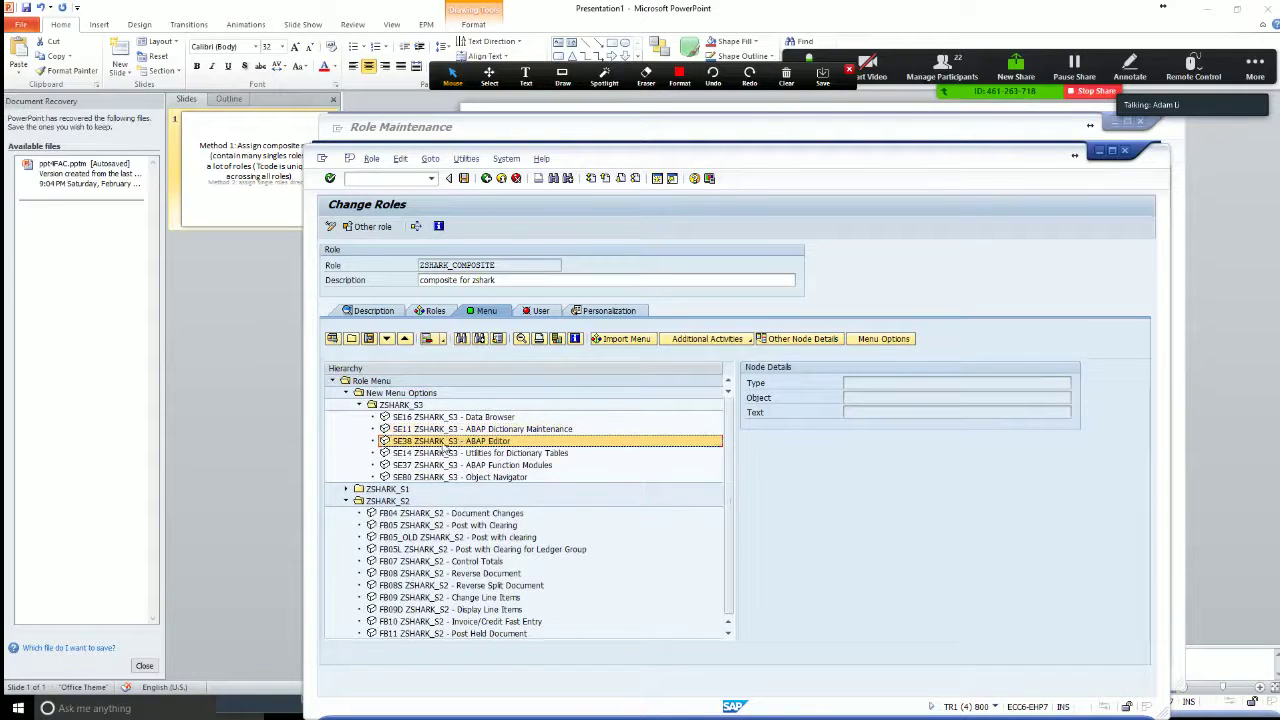
pyautogui.click(465, 478)
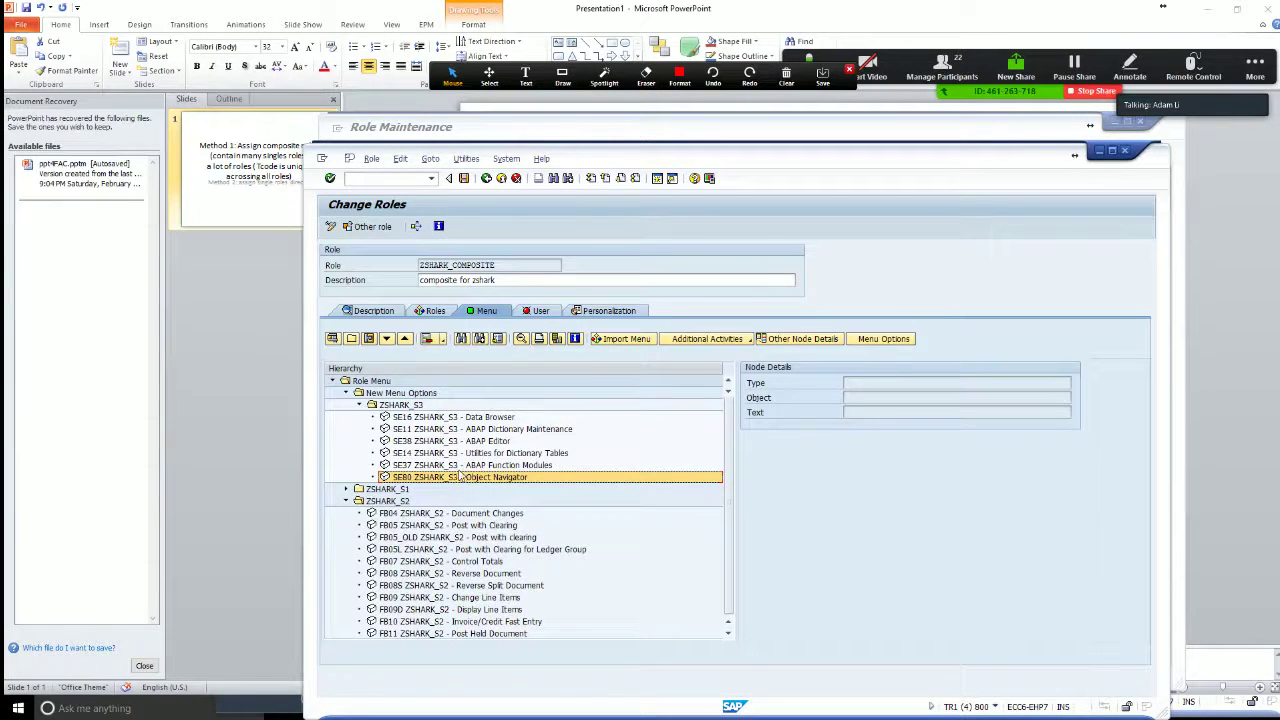
pyautogui.press('Up')
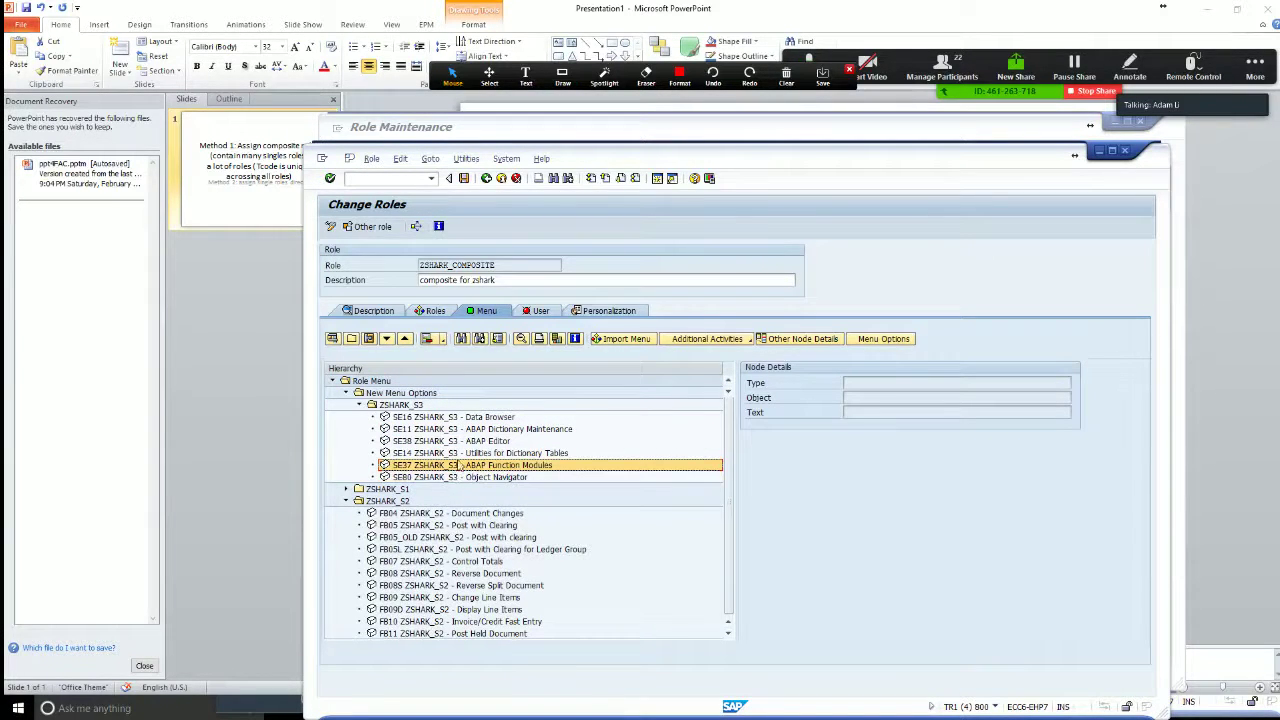
pyautogui.click(418, 432)
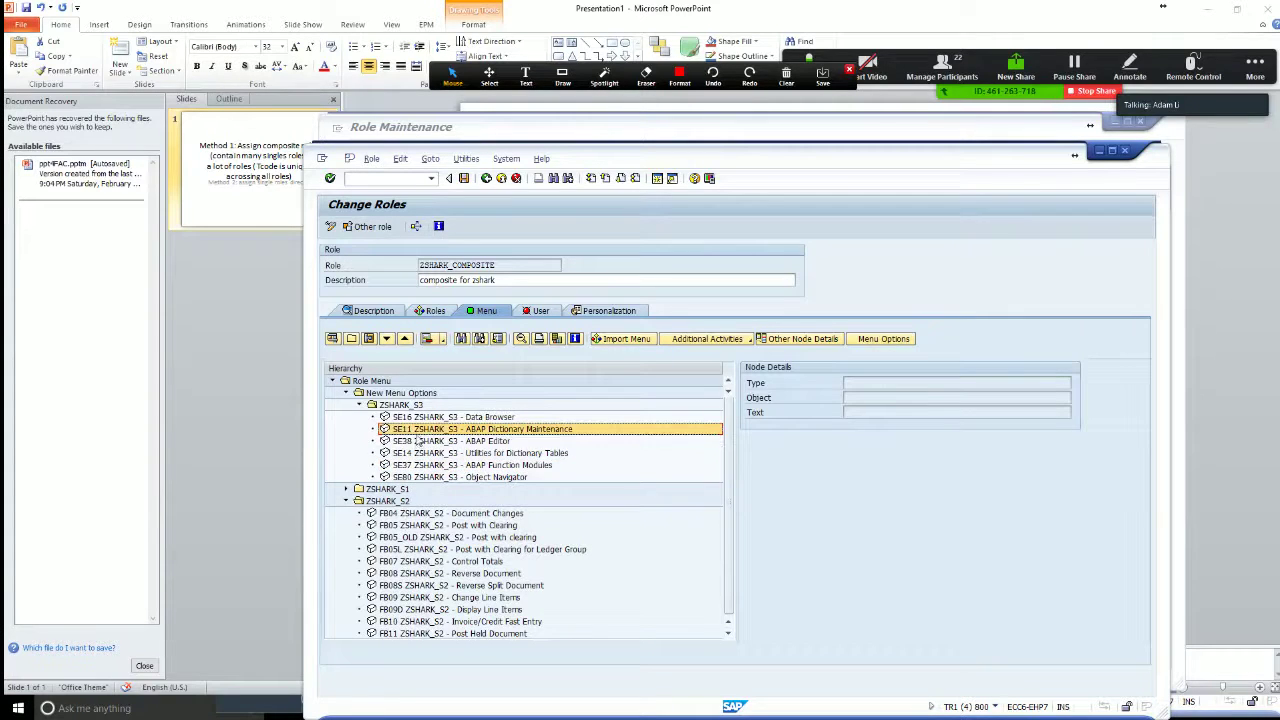
pyautogui.click(420, 455)
pyautogui.click(420, 465)
pyautogui.click(418, 478)
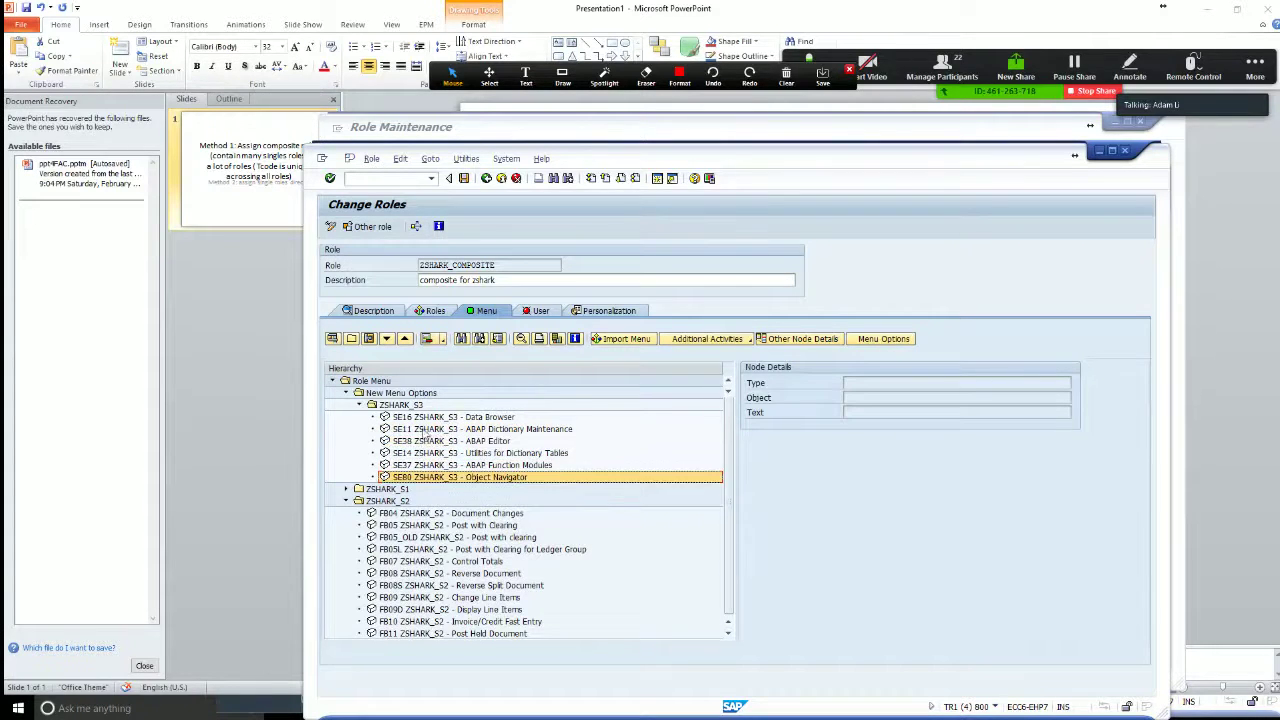
pyautogui.click(428, 418)
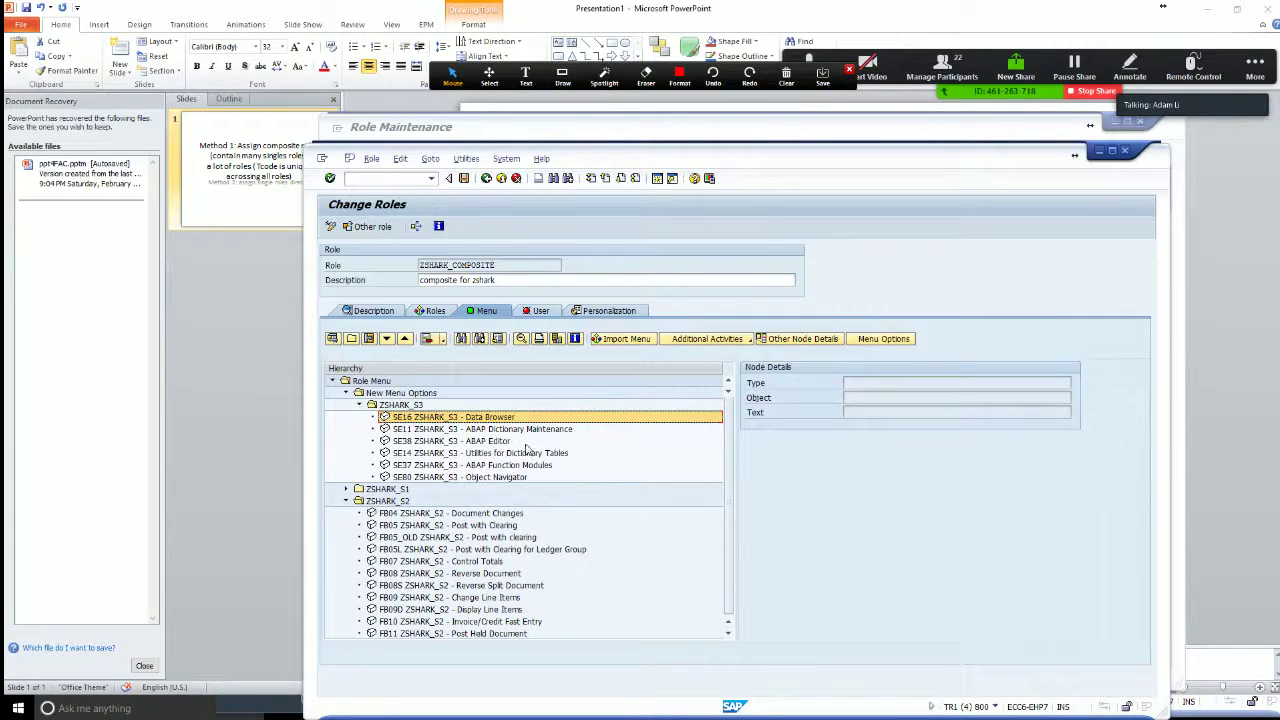
# Collapse the folders, then reopen ZSHARK_S3 to recheck SE11, SE37, SE80 and SE38
pyautogui.click(360, 404)
pyautogui.click(420, 408)
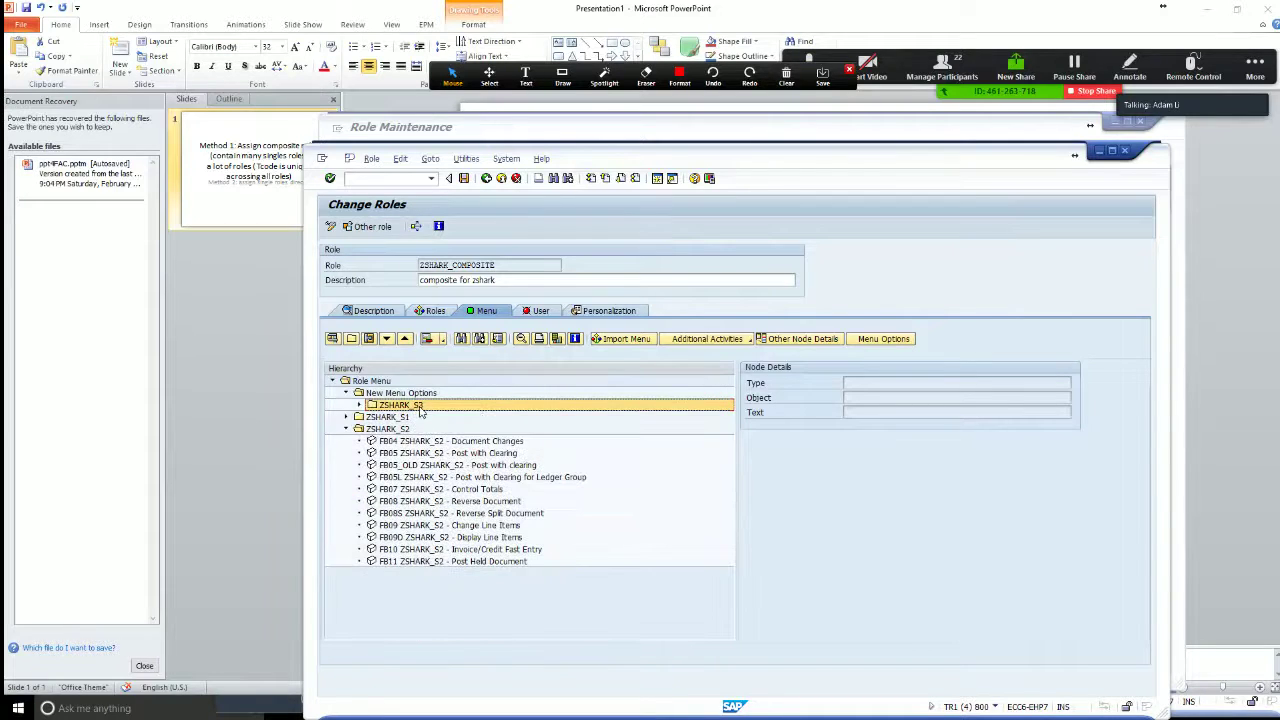
pyautogui.click(346, 429)
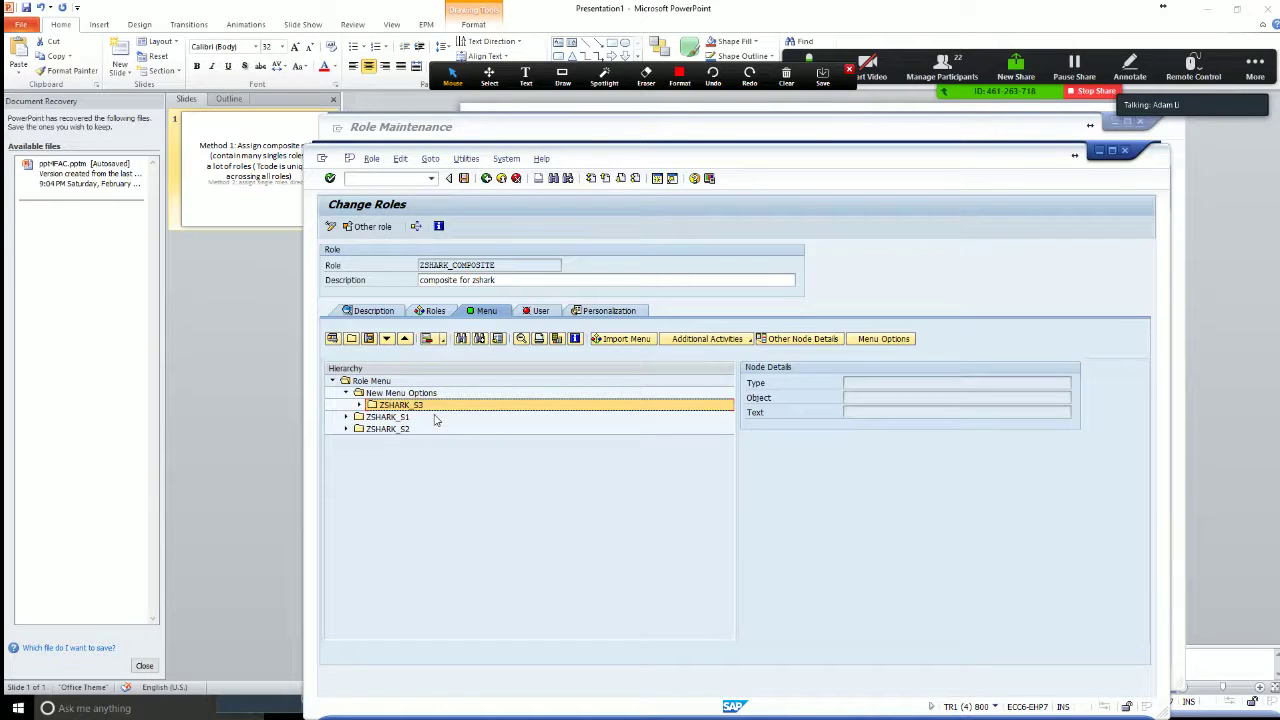
pyautogui.click(357, 405)
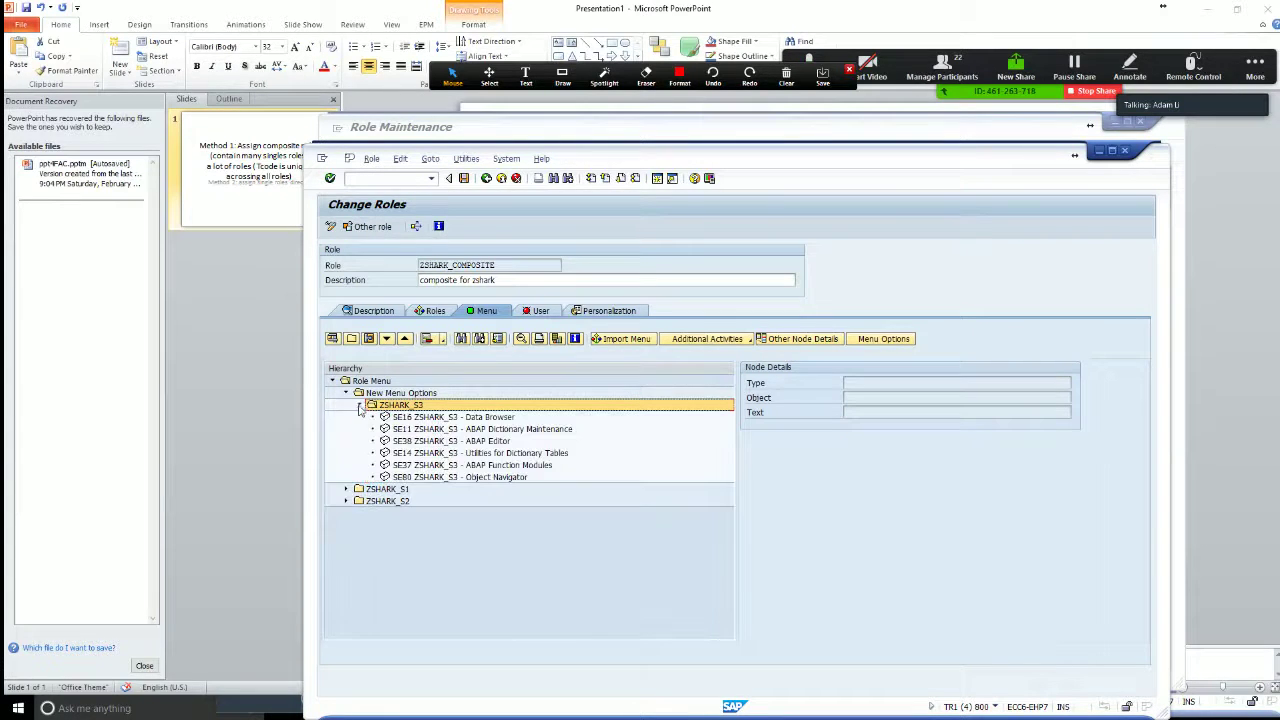
pyautogui.click(453, 430)
pyautogui.click(452, 466)
pyautogui.click(450, 477)
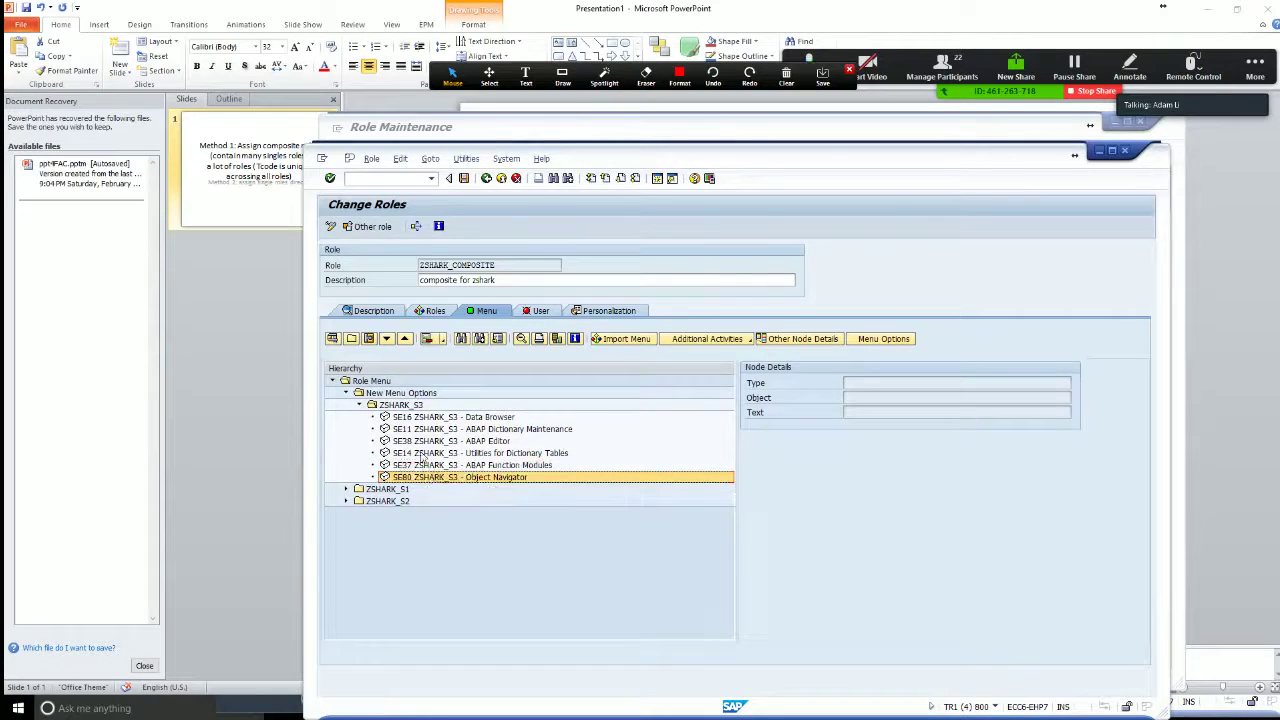
pyautogui.click(425, 441)
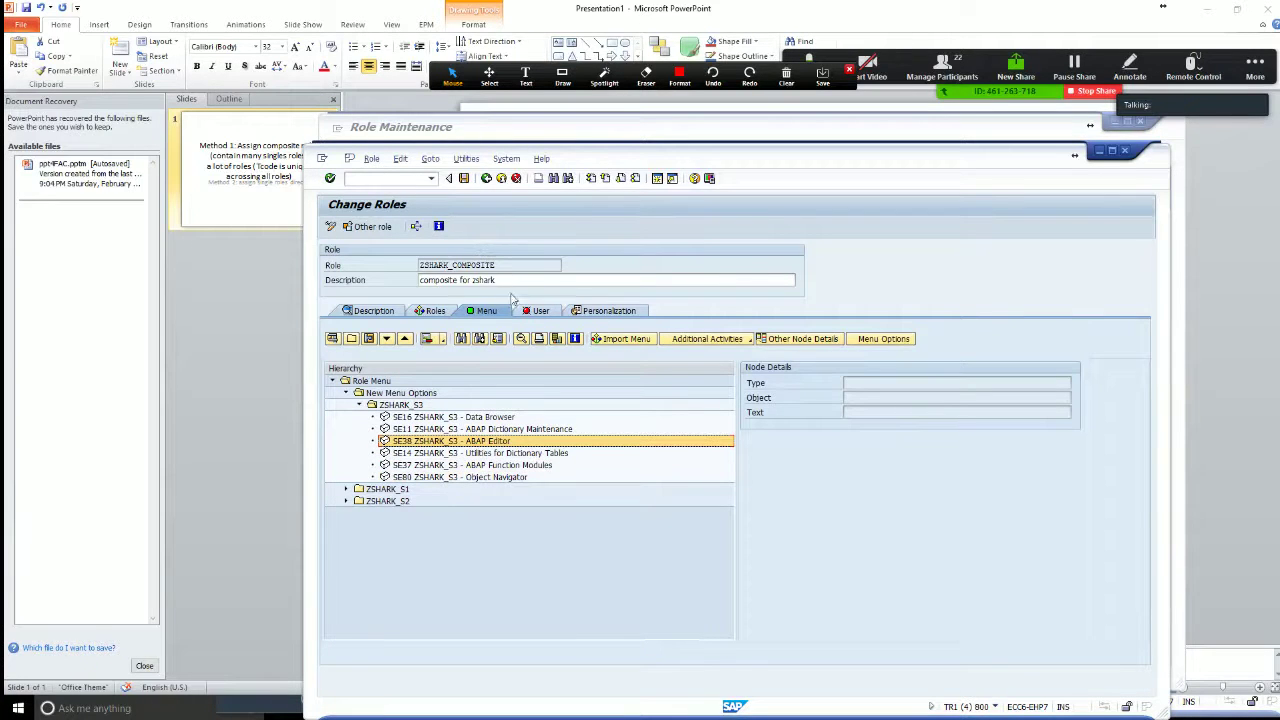
# Switch to the PowerPoint slide and select text in the Method 2 line
pyautogui.hotkey('alt', 'Tab')
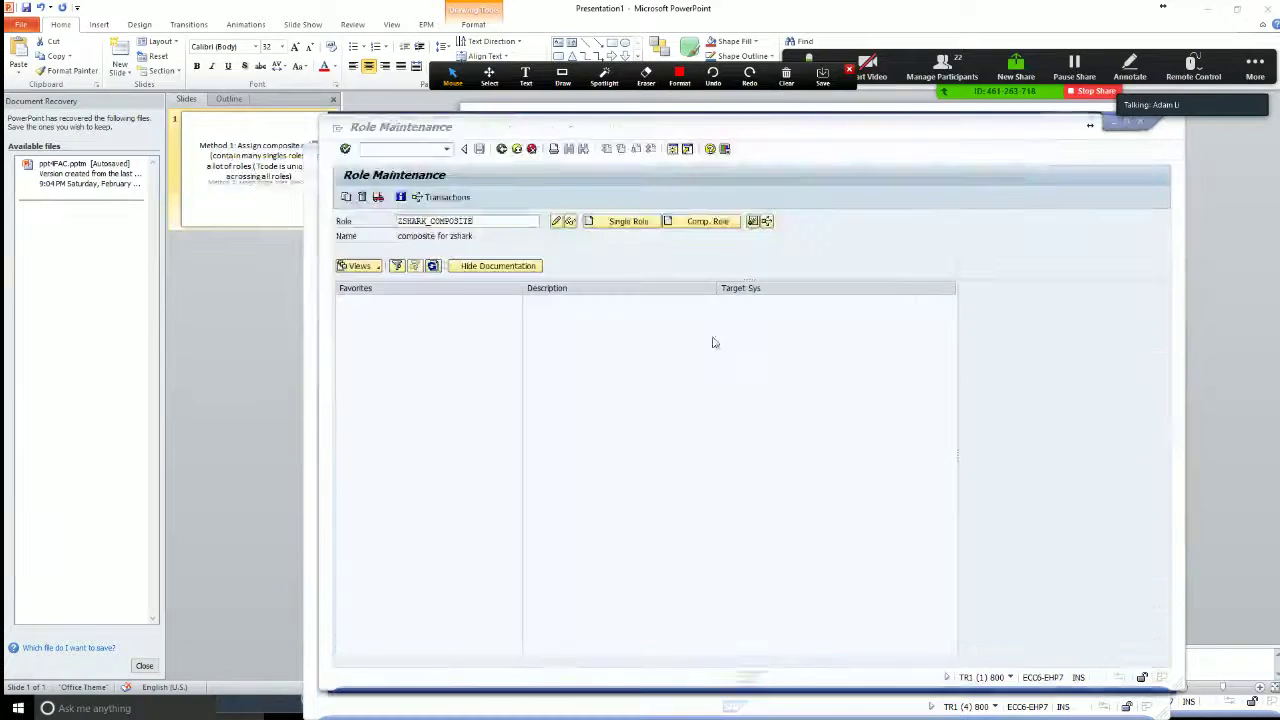
pyautogui.hotkey('alt', 'Tab')
pyautogui.press('Tab')
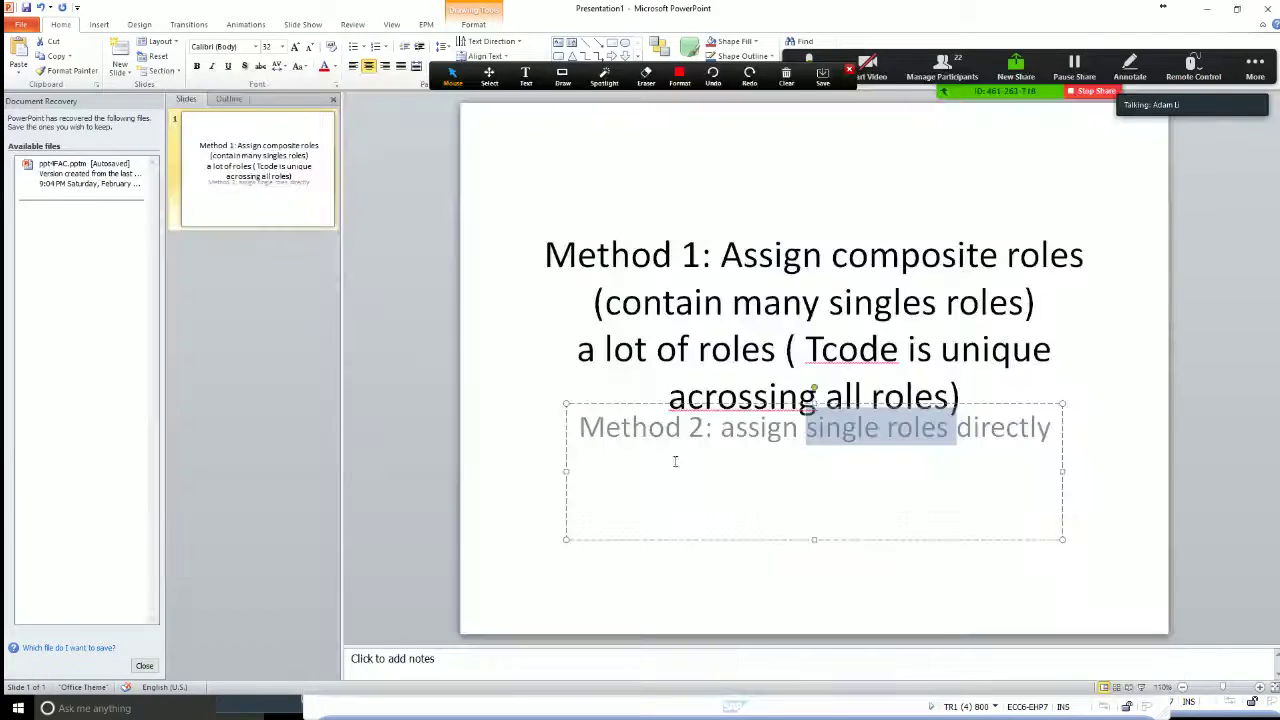
pyautogui.press('End')
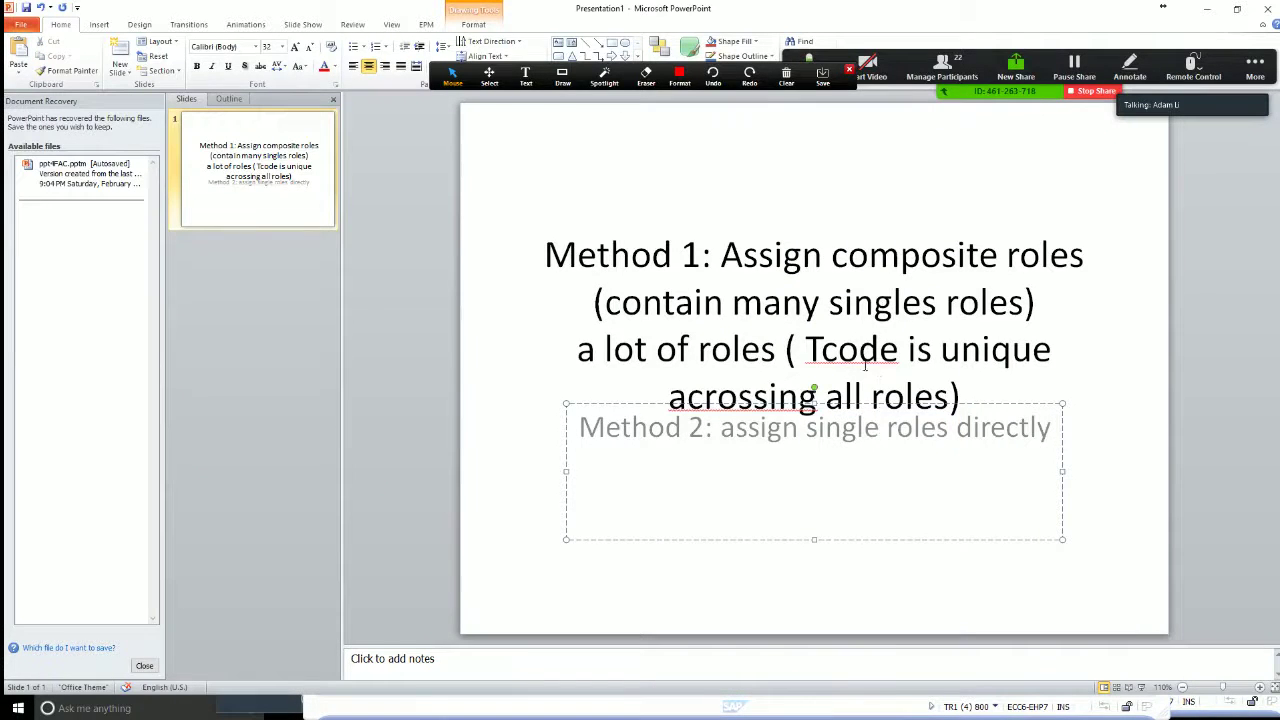
pyautogui.click(884, 459)
pyautogui.click(805, 349)
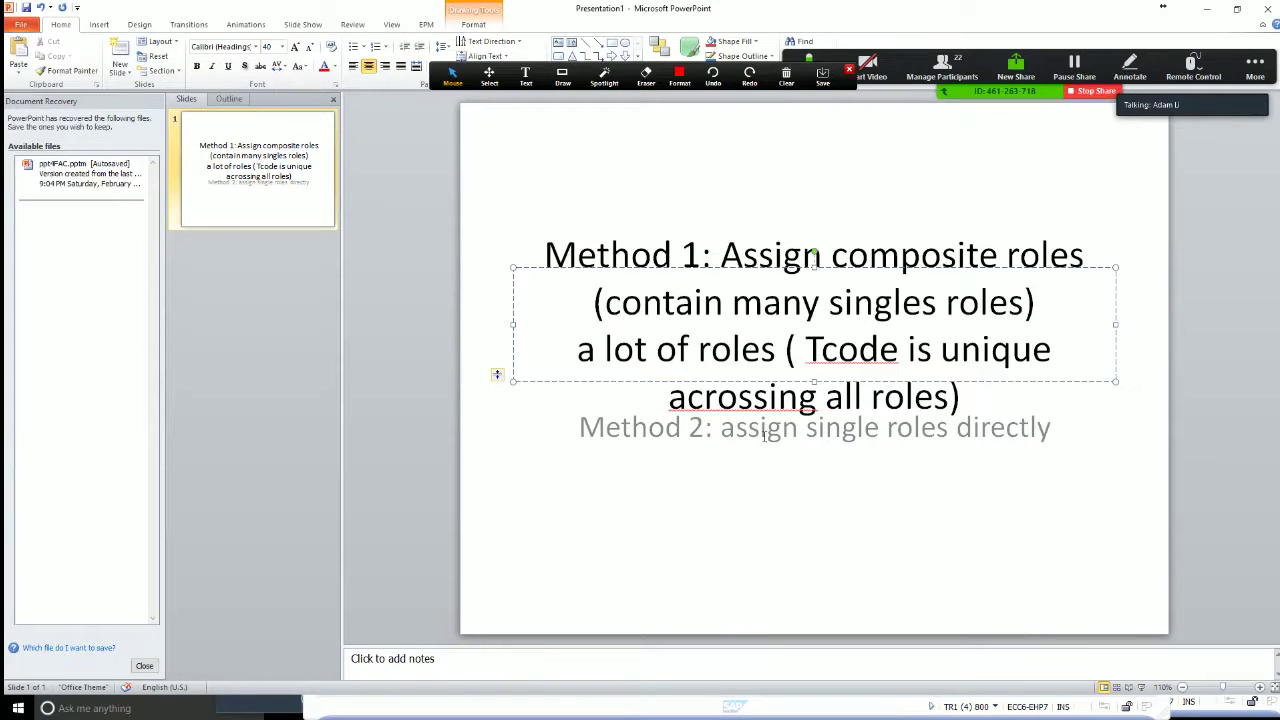
pyautogui.moveTo(580, 427); pyautogui.dragTo(1056, 430)
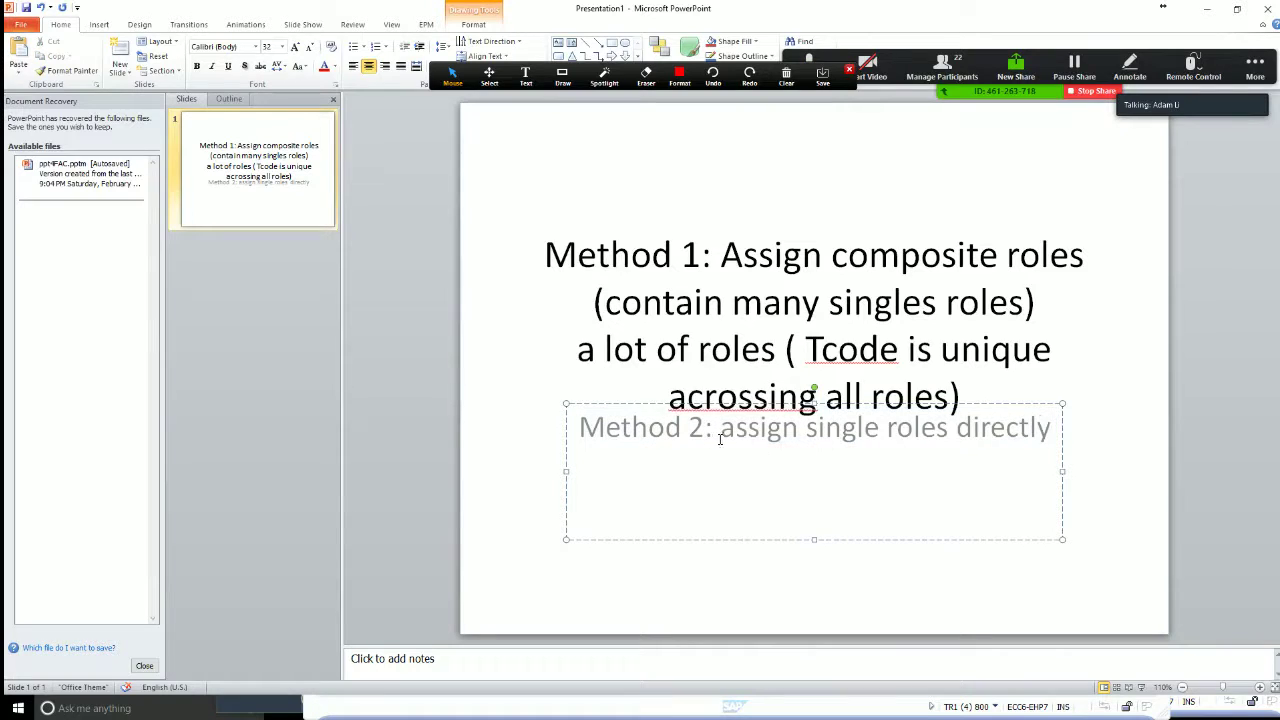
pyautogui.moveTo(720, 440); pyautogui.dragTo(958, 440)
pyautogui.moveTo(783, 432); pyautogui.dragTo(767, 432)
# Insert a blank line above 'Method 2: assign single roles directly'
pyautogui.click(590, 424)
pyautogui.press('Return')
pyautogui.moveTo(706, 472); pyautogui.dragTo(808, 472)
pyautogui.click(775, 513)
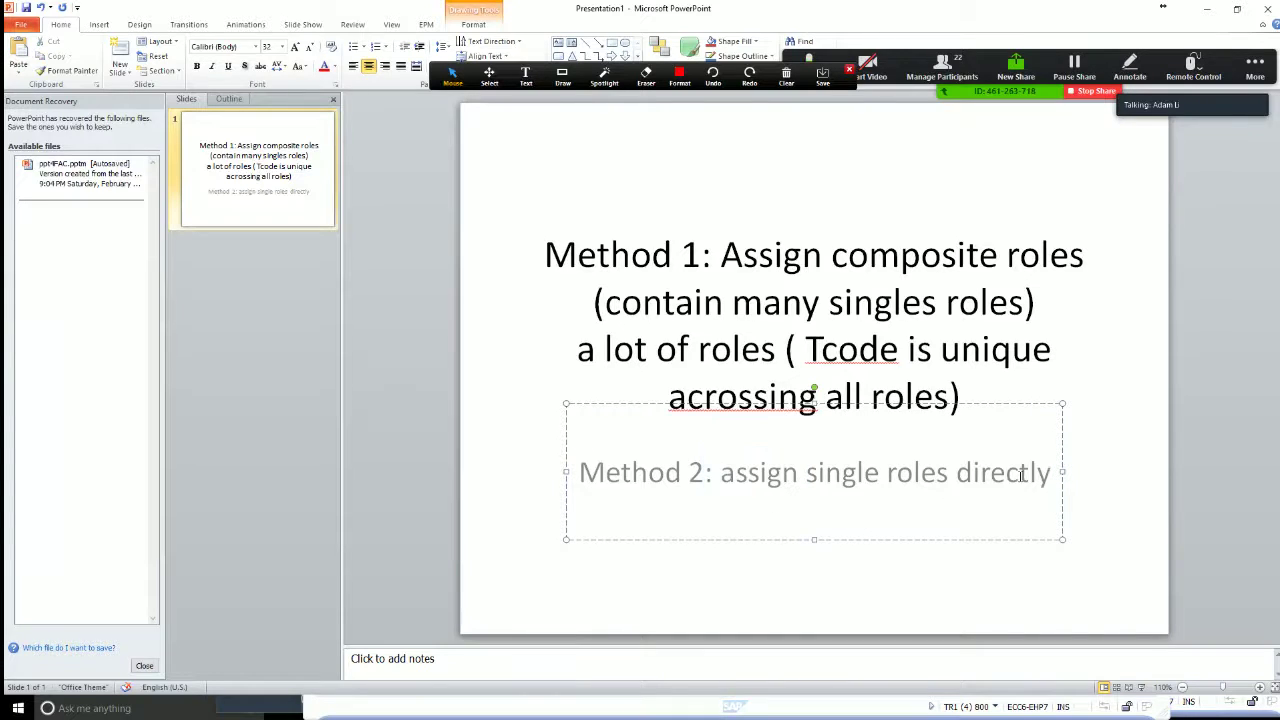
pyautogui.press('Return')
pyautogui.press('BackSpace')
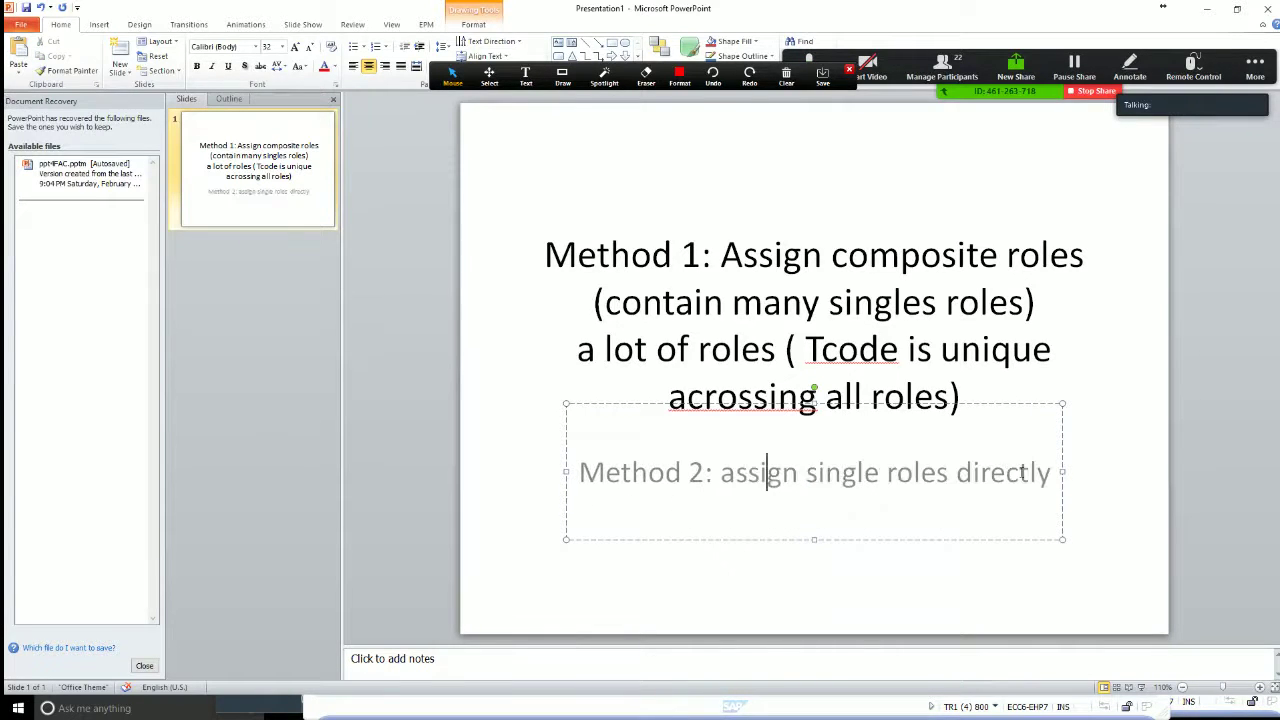